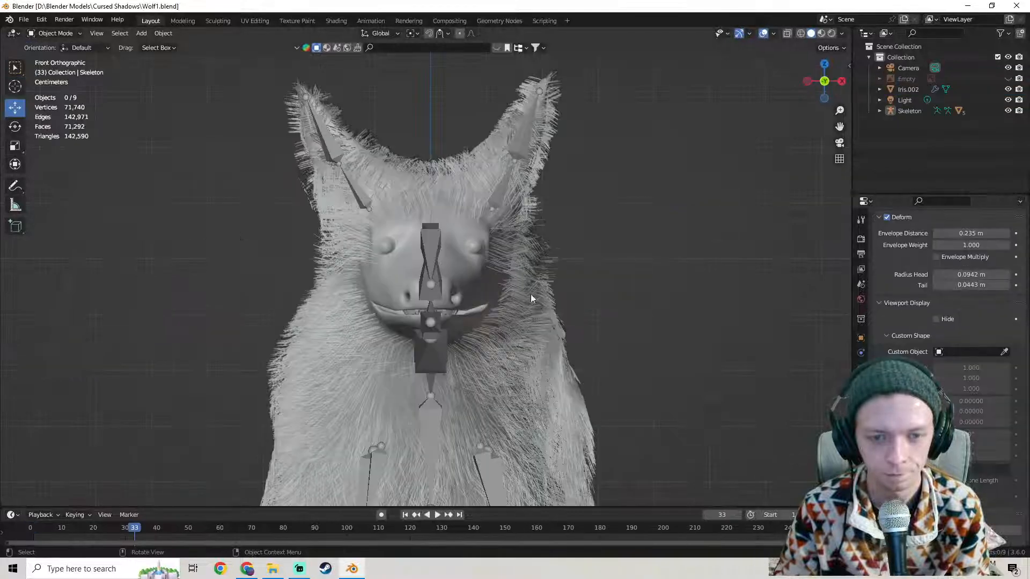
Select the wolf's skeleton and show the model with Material Preview shading.
{"action": "scroll", "coordinate": [455, 245], "scroll_direction": "down", "scroll_amount": 4}
{"action": "middle_click_drag", "start_coordinate": [454, 245], "coordinate": [395, 262]}
{"action": "scroll", "coordinate": [360, 270], "scroll_direction": "down", "scroll_amount": 3}
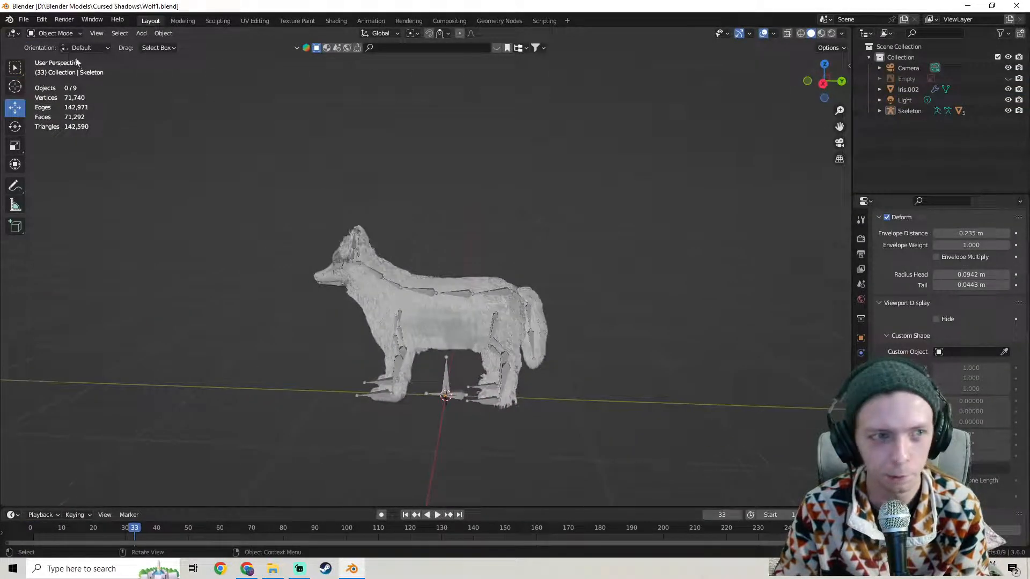
{"action": "left_click", "coordinate": [498, 293]}
{"action": "left_click", "coordinate": [821, 34]}
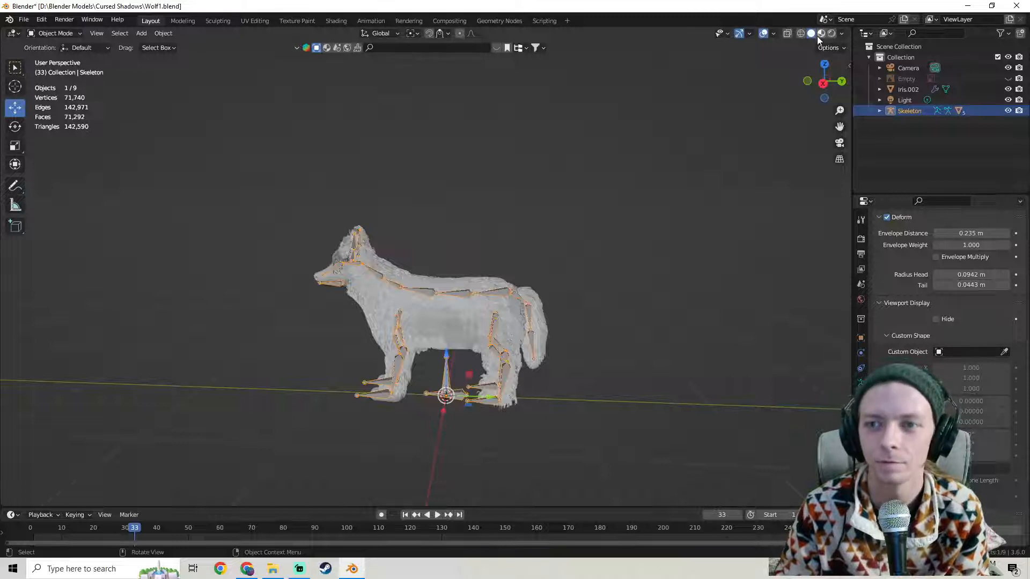
Switch the skeleton to Pose Mode and try moving the Spine0 bone at the hips.
{"action": "left_click", "coordinate": [50, 33]}
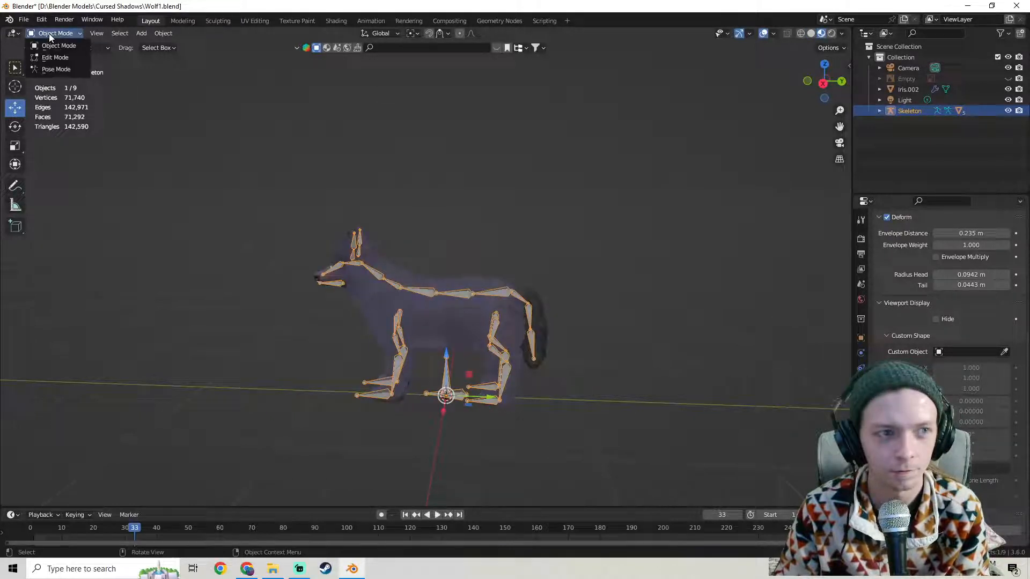
{"action": "left_click", "coordinate": [56, 69]}
{"action": "left_click", "coordinate": [507, 292]}
{"action": "key", "text": "g"}
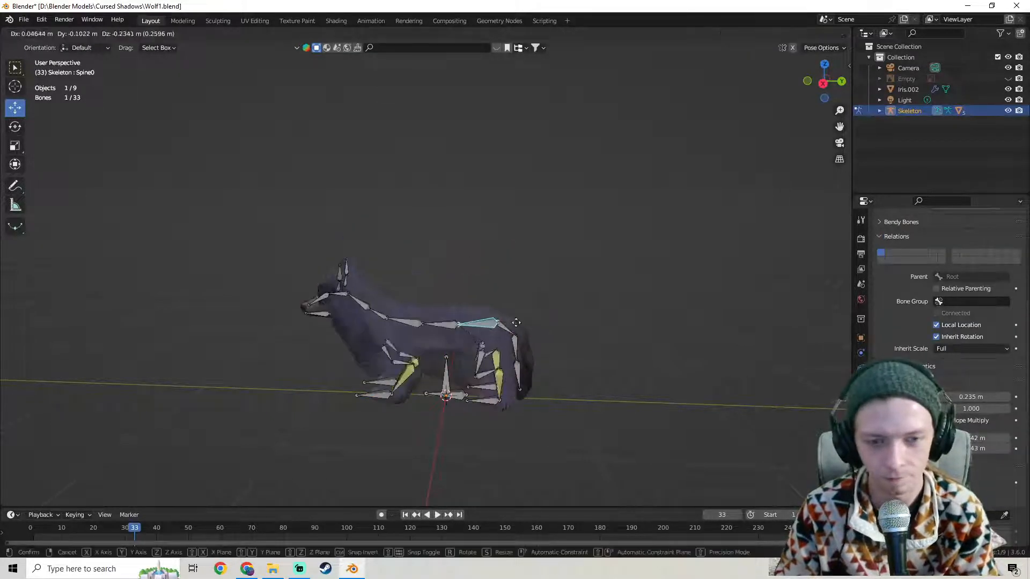
{"action": "left_click", "coordinate": [529, 301]}
{"action": "key", "text": "Tab"}
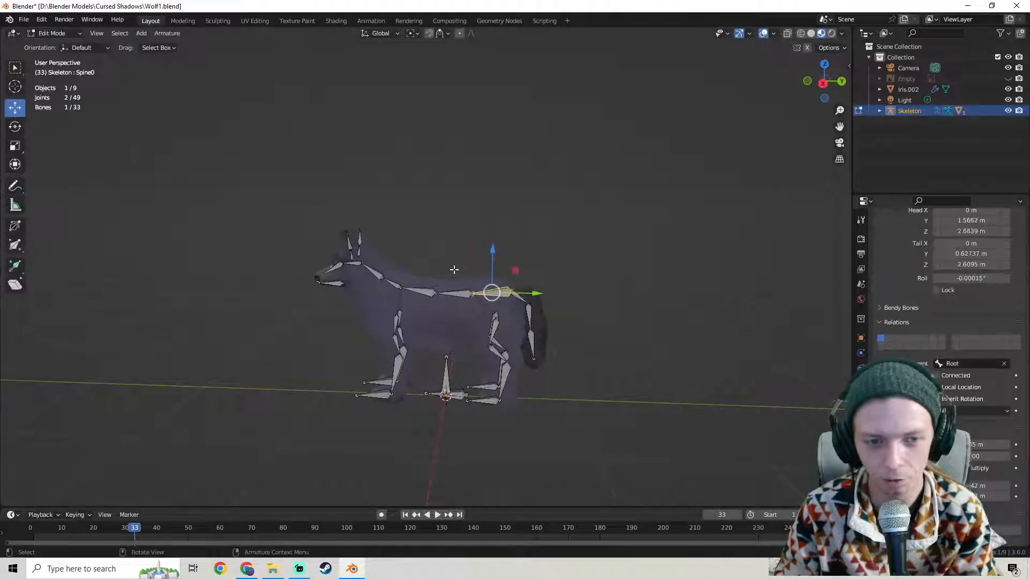
{"action": "key", "text": "a"}
{"action": "key", "text": "Tab"}
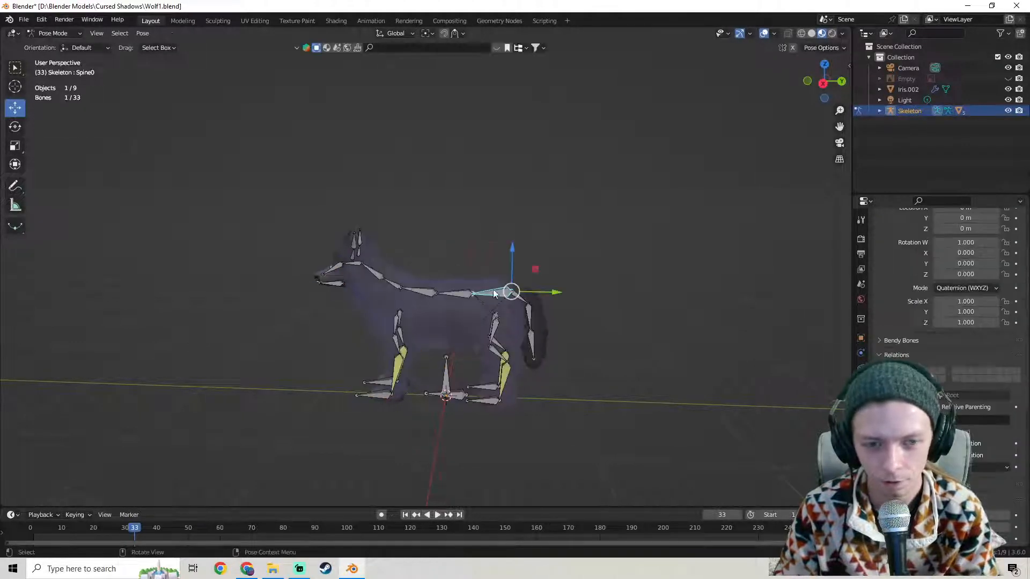
Return to Object Mode, select the wolf body mesh, and turn off its Subdivision modifier in the viewport.
{"action": "left_click", "coordinate": [52, 34]}
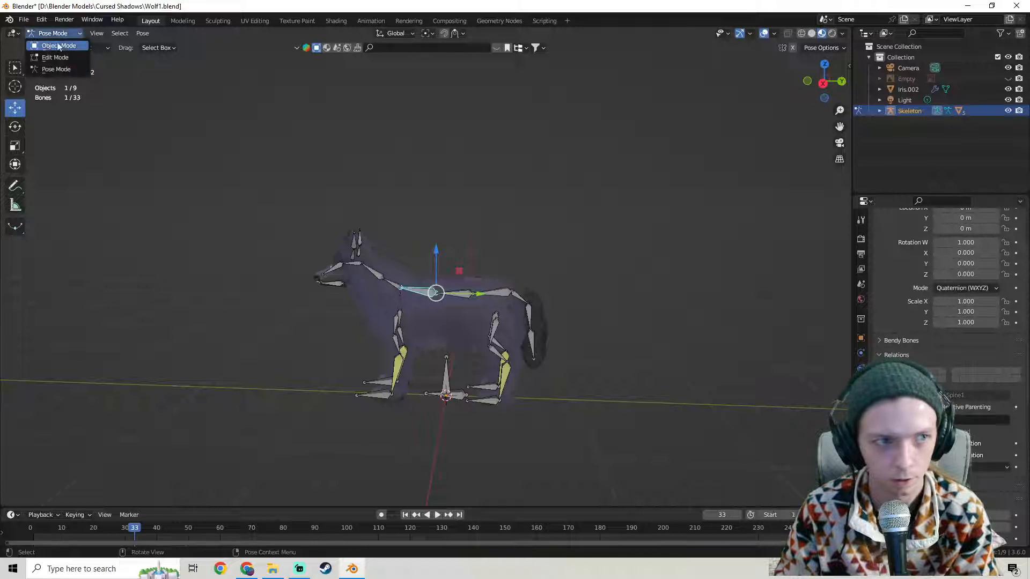
{"action": "left_click", "coordinate": [50, 45]}
{"action": "left_click", "coordinate": [449, 321]}
{"action": "left_click", "coordinate": [861, 353]}
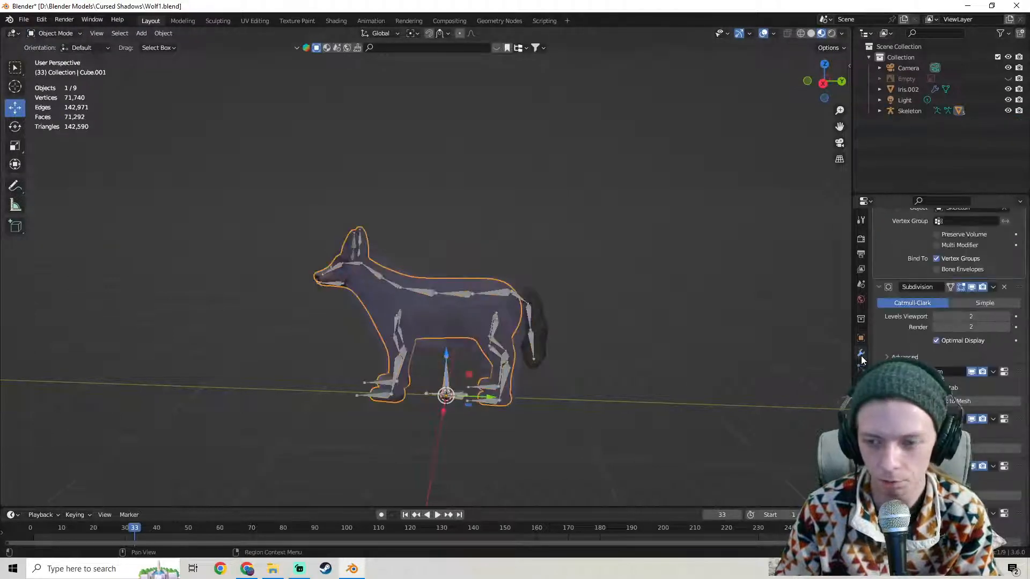
{"action": "scroll", "coordinate": [905, 323], "scroll_direction": "up", "scroll_amount": 3}
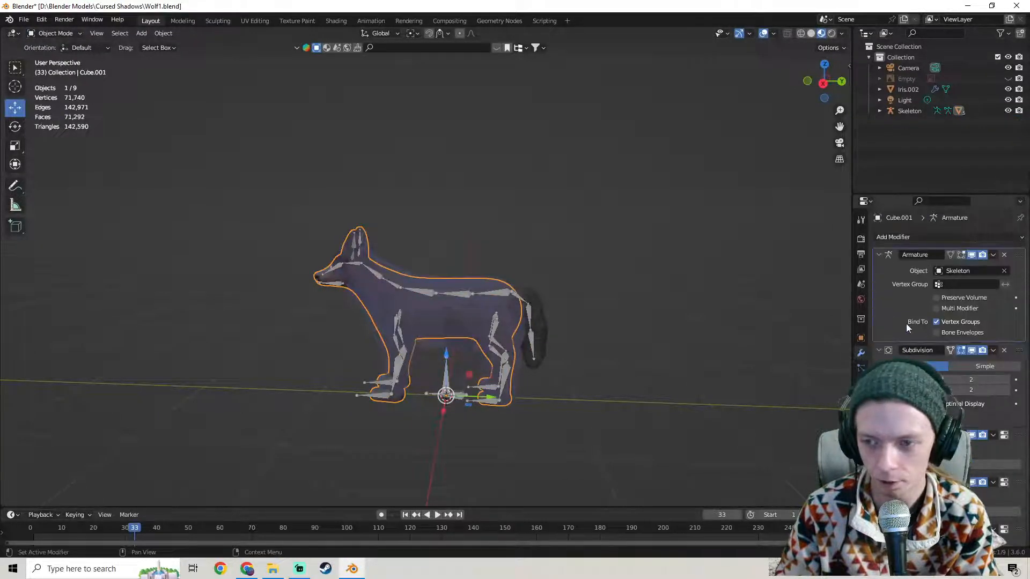
{"action": "left_click", "coordinate": [971, 350]}
Select the skeleton again, enter Pose Mode, and test how the body follows a downward move of Spine0.
{"action": "left_click", "coordinate": [499, 294]}
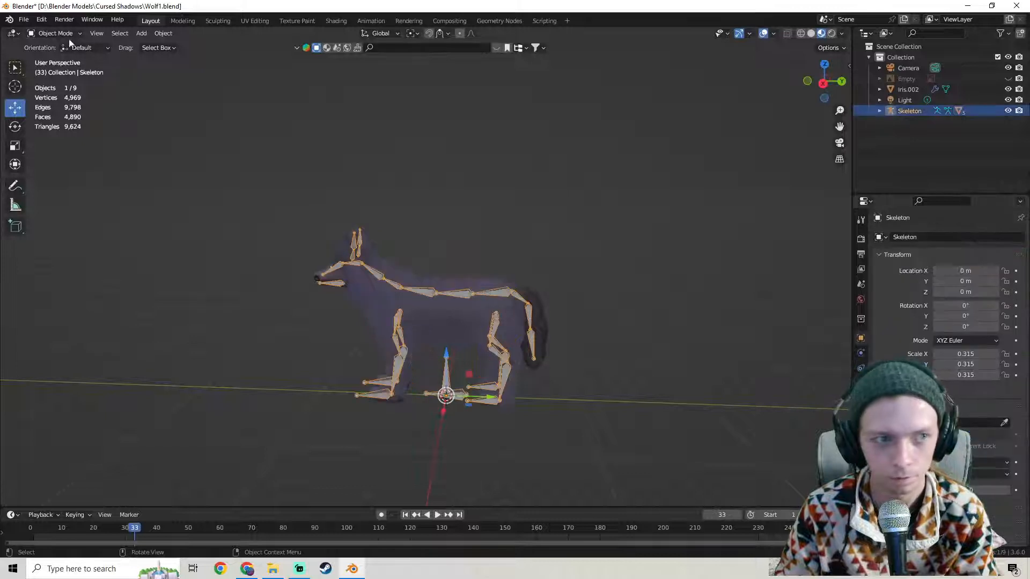
{"action": "left_click", "coordinate": [60, 34]}
{"action": "left_click", "coordinate": [65, 68]}
{"action": "left_click", "coordinate": [493, 293]}
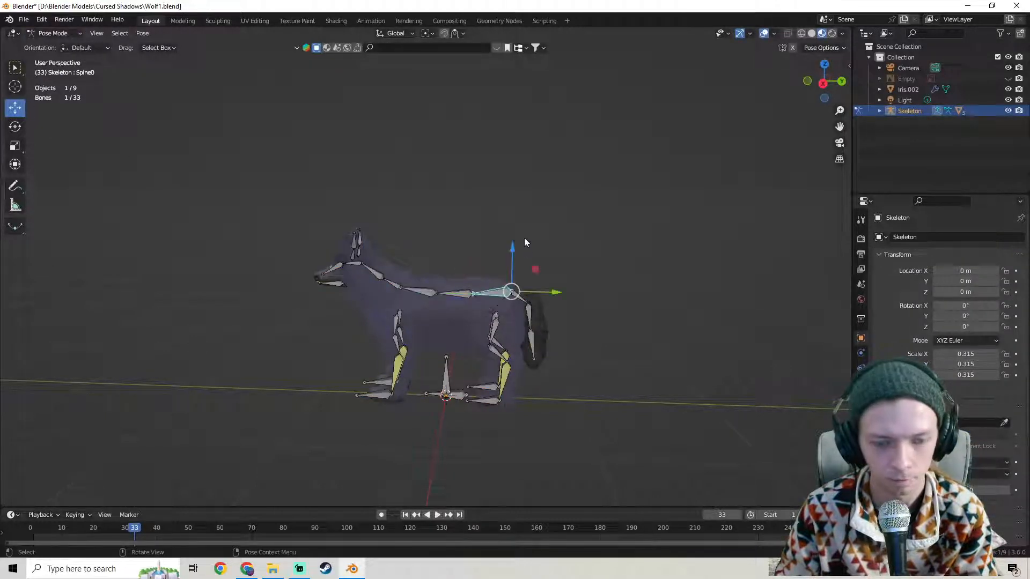
{"action": "key", "text": "g"}
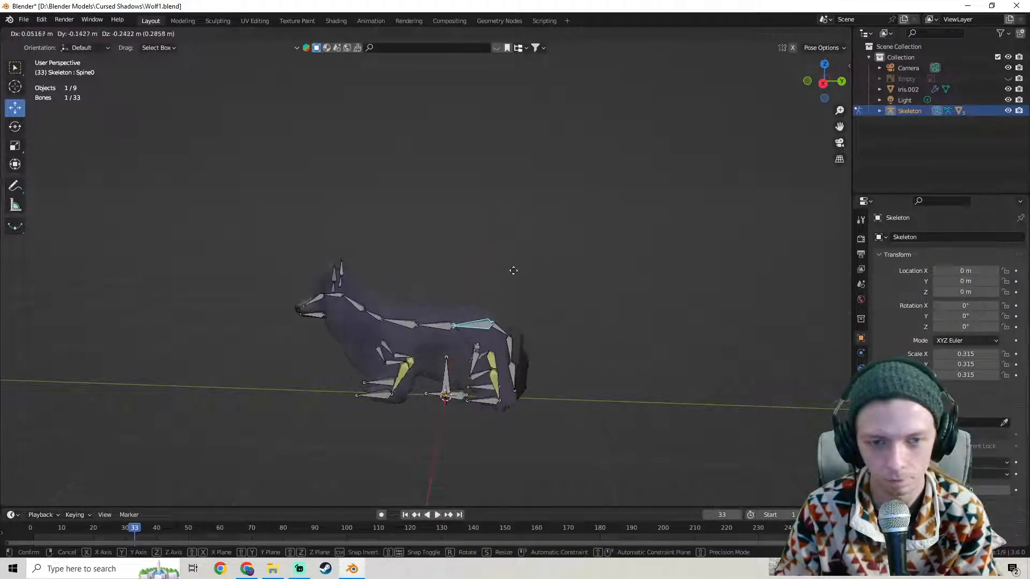
{"action": "right_click", "coordinate": [511, 246]}
Try another move of Spine0 from the side, undo it, and put the skeleton back in Object Mode.
{"action": "middle_click_drag", "start_coordinate": [483, 285], "coordinate": [462, 235], "text": "shift"}
{"action": "middle_click_drag", "start_coordinate": [469, 246], "coordinate": [477, 249]}
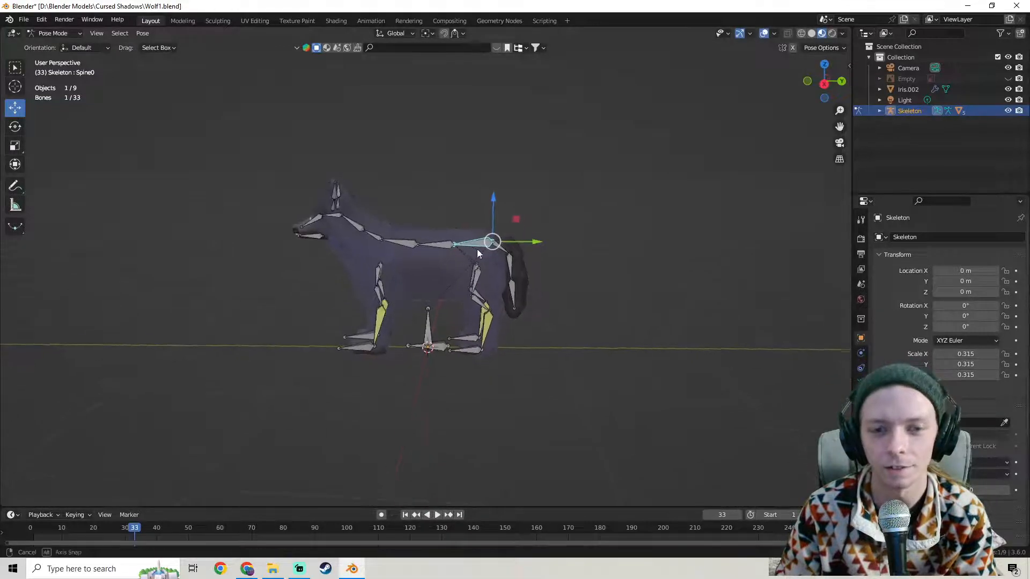
{"action": "key", "text": "g"}
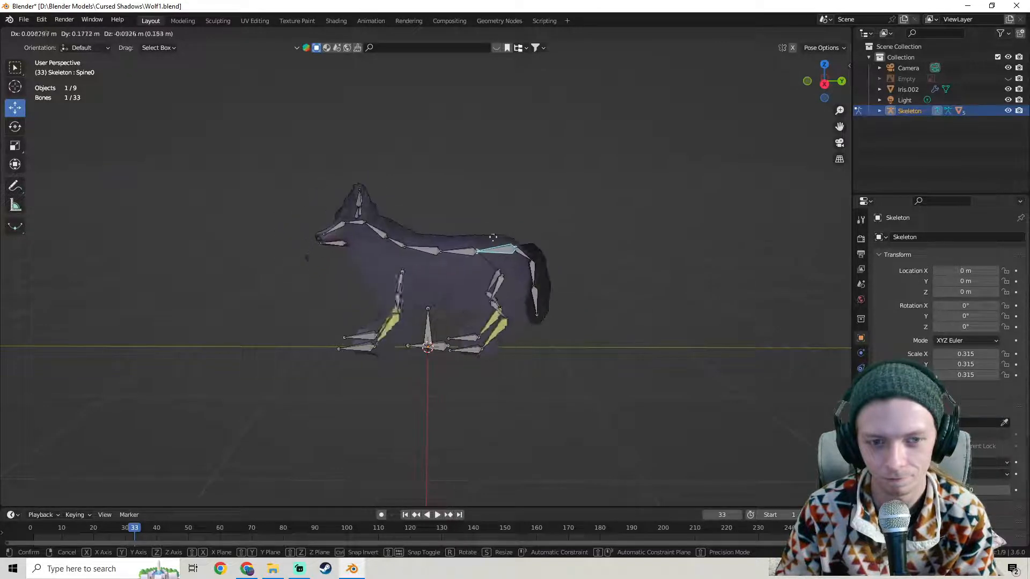
{"action": "left_click", "coordinate": [461, 249]}
{"action": "key", "text": "ctrl+z"}
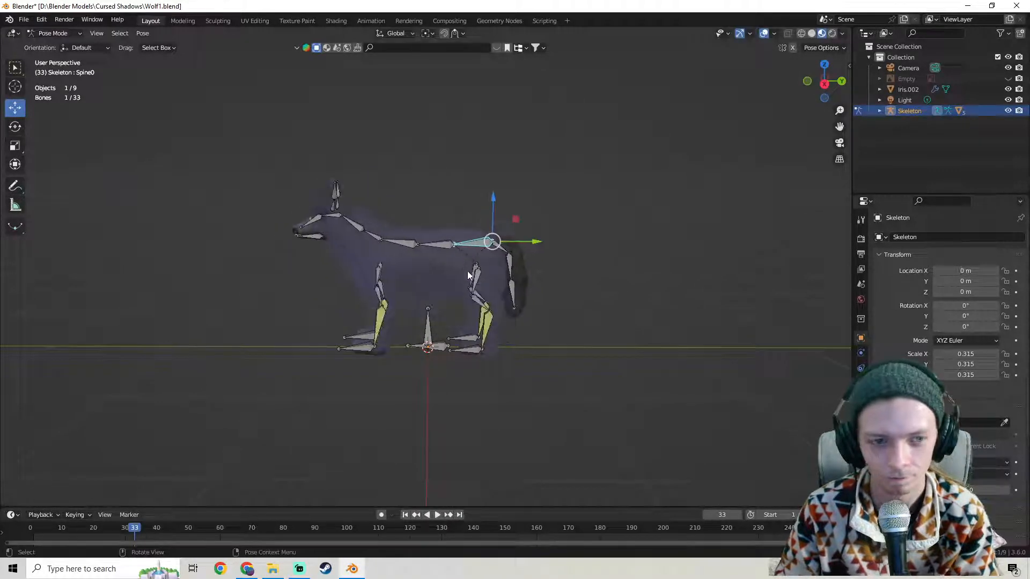
{"action": "middle_click_drag", "start_coordinate": [418, 326], "coordinate": [374, 299]}
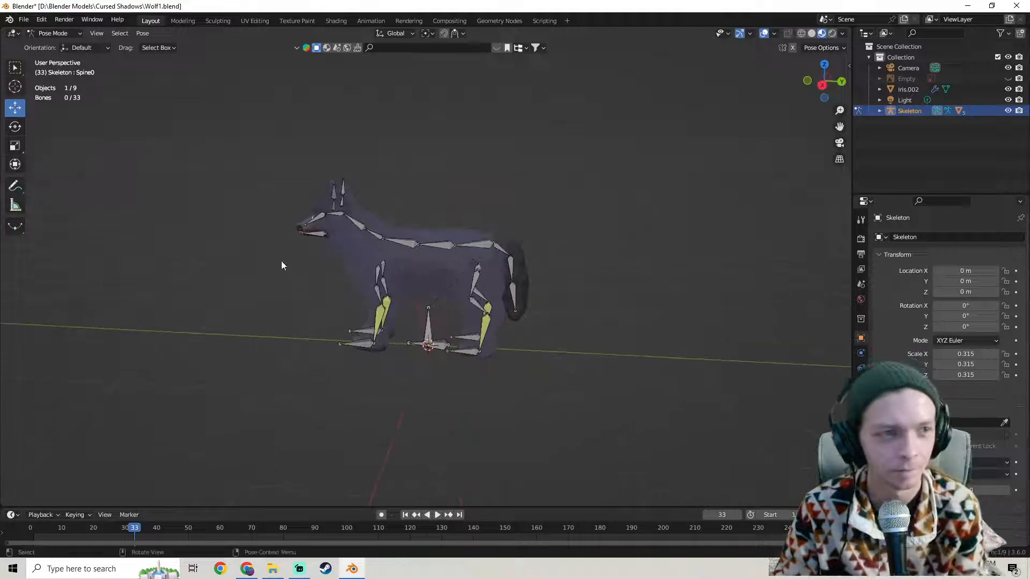
{"action": "left_click", "coordinate": [59, 32]}
{"action": "left_click", "coordinate": [53, 43]}
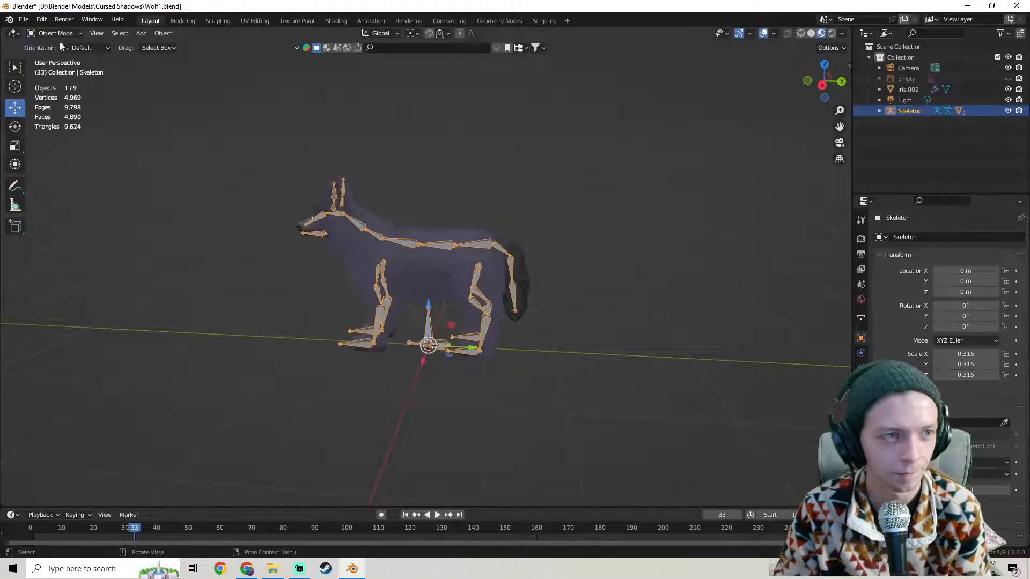
Start the Epic Games Launcher, open the RPG project from the Unreal Engine library, and minimize the launcher.
{"action": "left_click", "coordinate": [16, 565]}
{"action": "scroll", "coordinate": [86, 340], "scroll_direction": "down", "scroll_amount": 5}
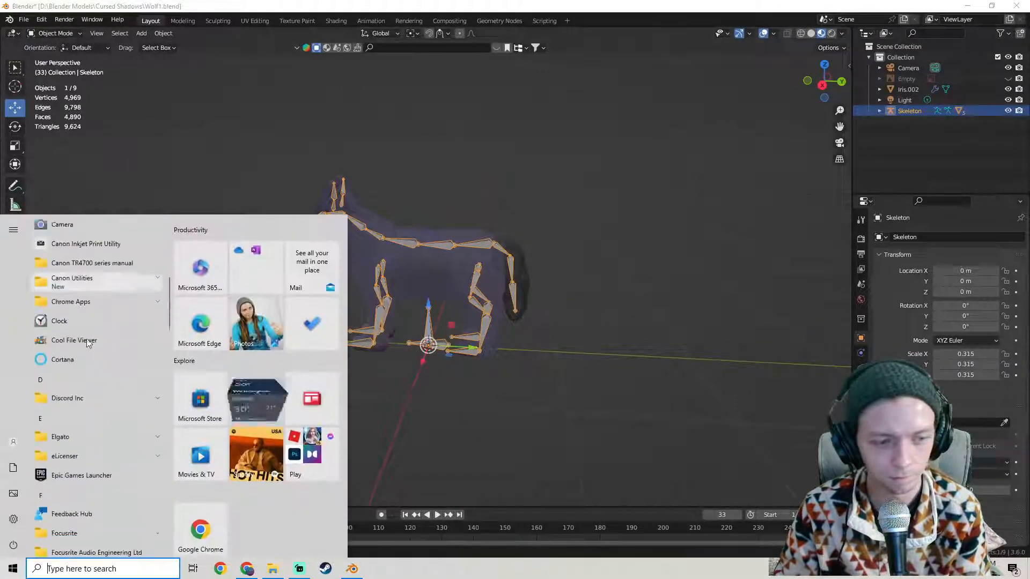
{"action": "left_click", "coordinate": [94, 331]}
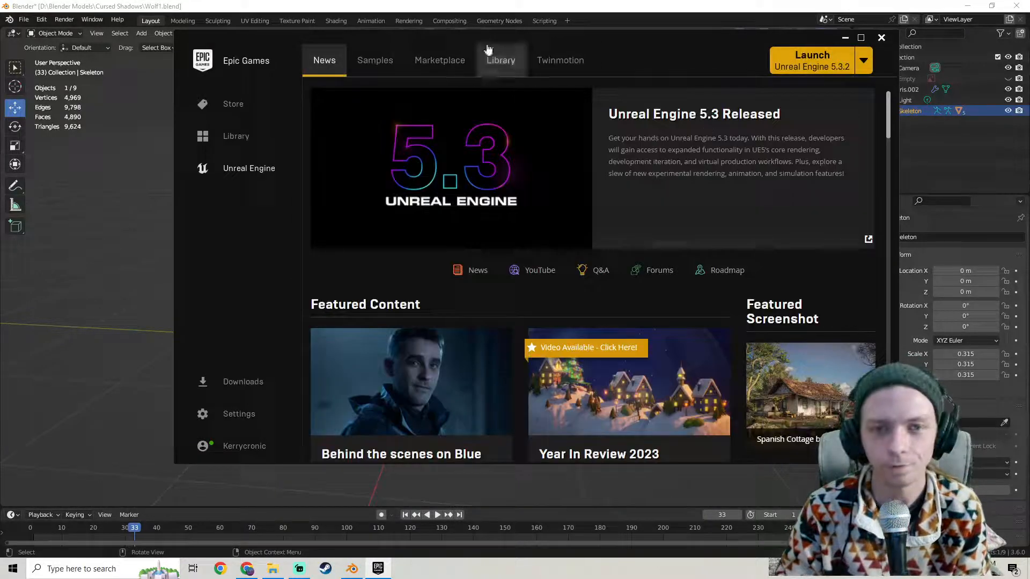
{"action": "left_click", "coordinate": [488, 54]}
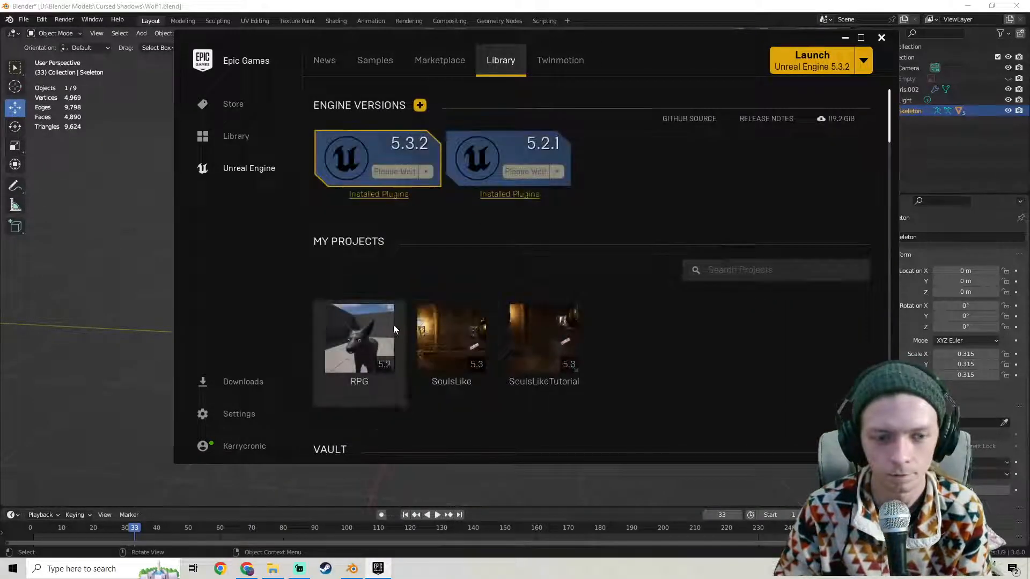
{"action": "double_click", "coordinate": [365, 343]}
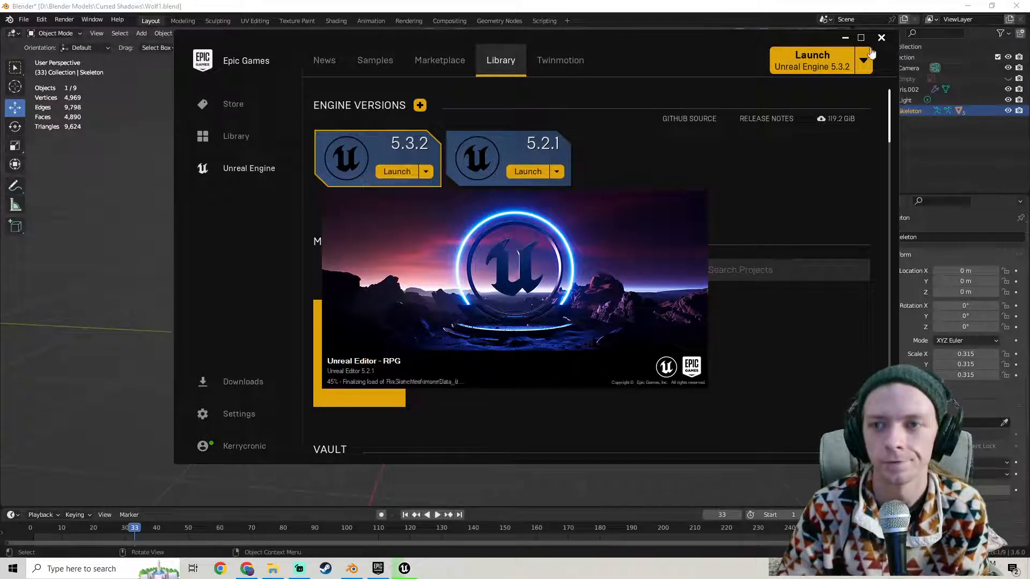
{"action": "left_click", "coordinate": [844, 38]}
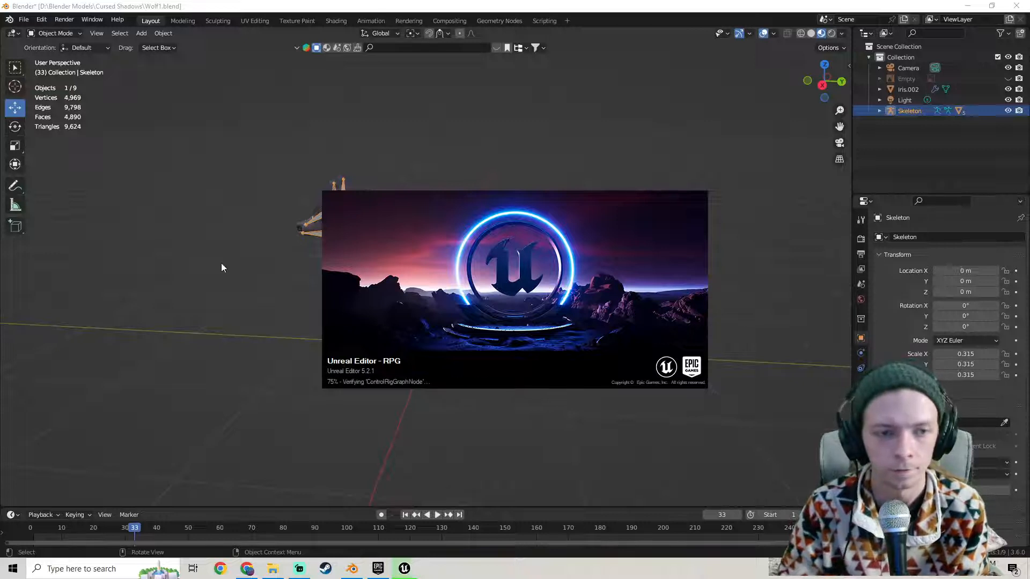
{"action": "middle_click_drag", "start_coordinate": [221, 264], "coordinate": [296, 352]}
{"action": "left_click", "coordinate": [406, 569]}
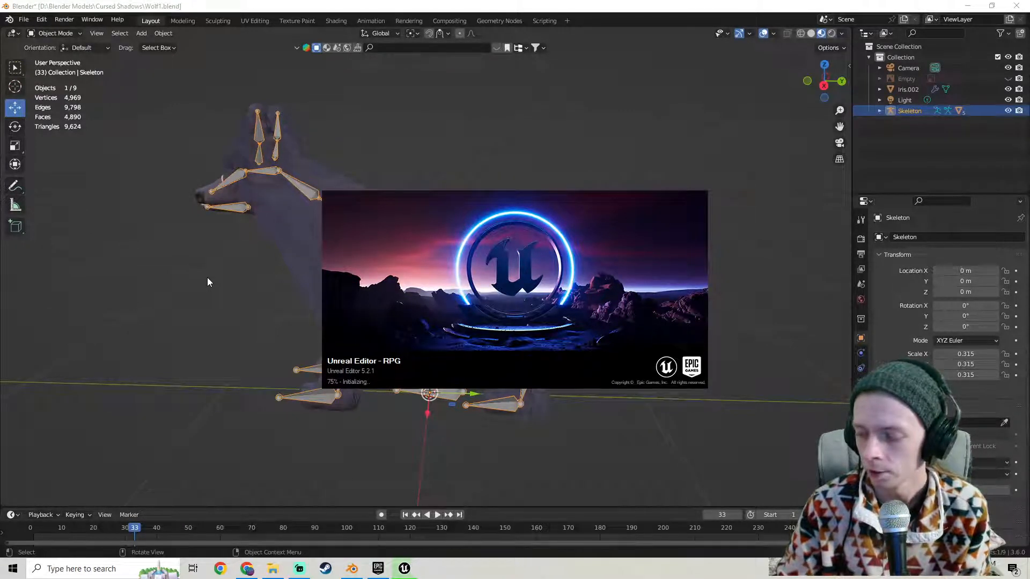
{"action": "middle_click_drag", "start_coordinate": [255, 254], "coordinate": [306, 257]}
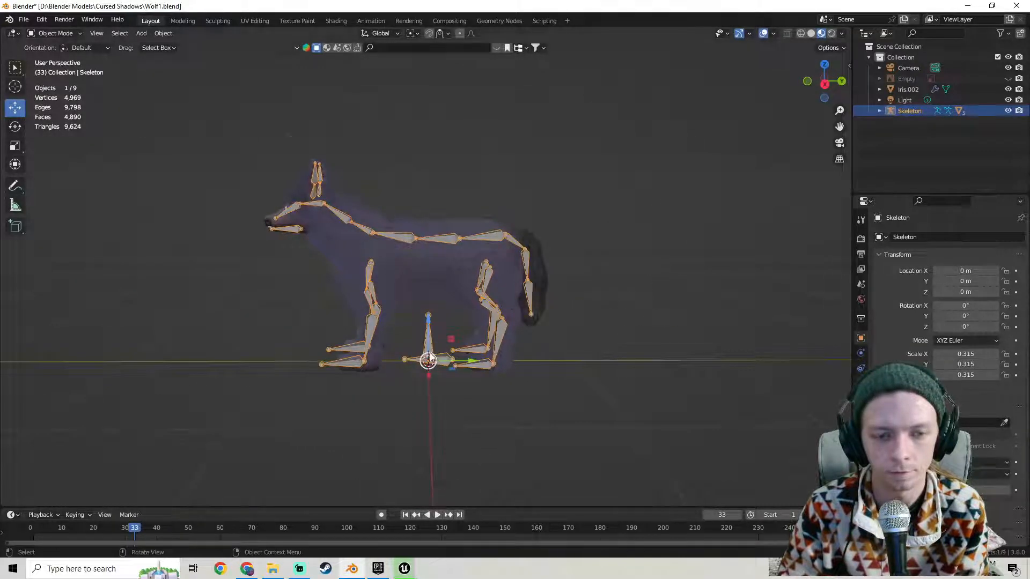
{"action": "middle_click_drag", "start_coordinate": [430, 357], "coordinate": [515, 343]}
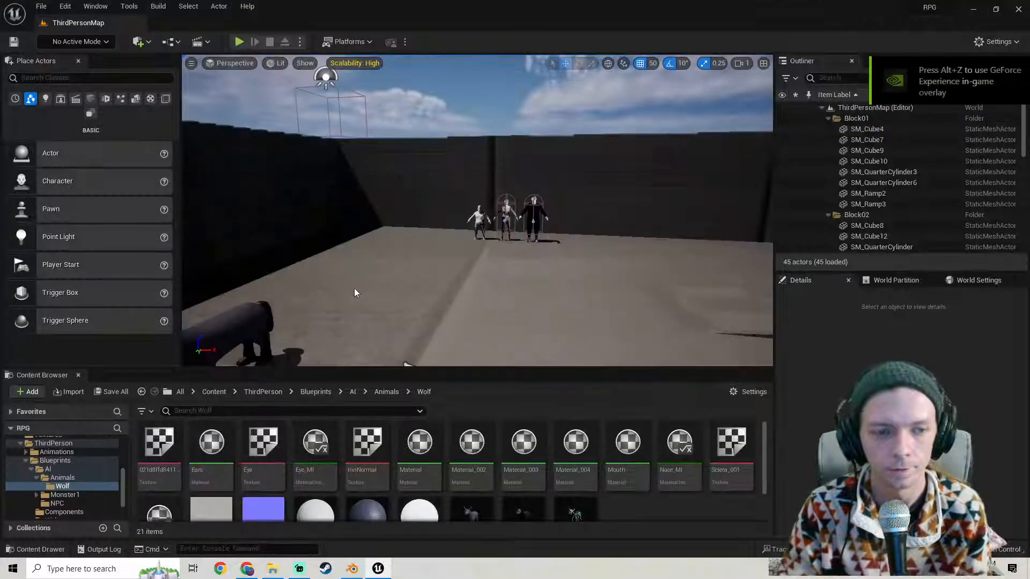
Select the Wolf1 actor in the Unreal level and examine its model and materials from the back, side and front.
{"action": "right_click_drag", "start_coordinate": [354, 288], "coordinate": [329, 292]}
{"action": "right_click_drag", "start_coordinate": [459, 213], "coordinate": [459, 213]}
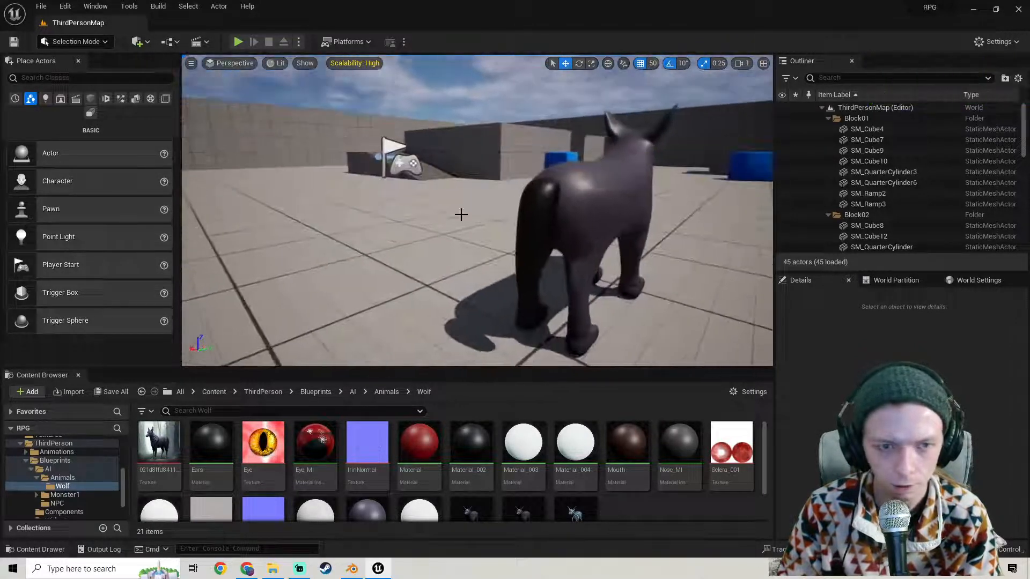
{"action": "left_click", "coordinate": [589, 214]}
{"action": "right_click_drag", "start_coordinate": [590, 215], "coordinate": [619, 219]}
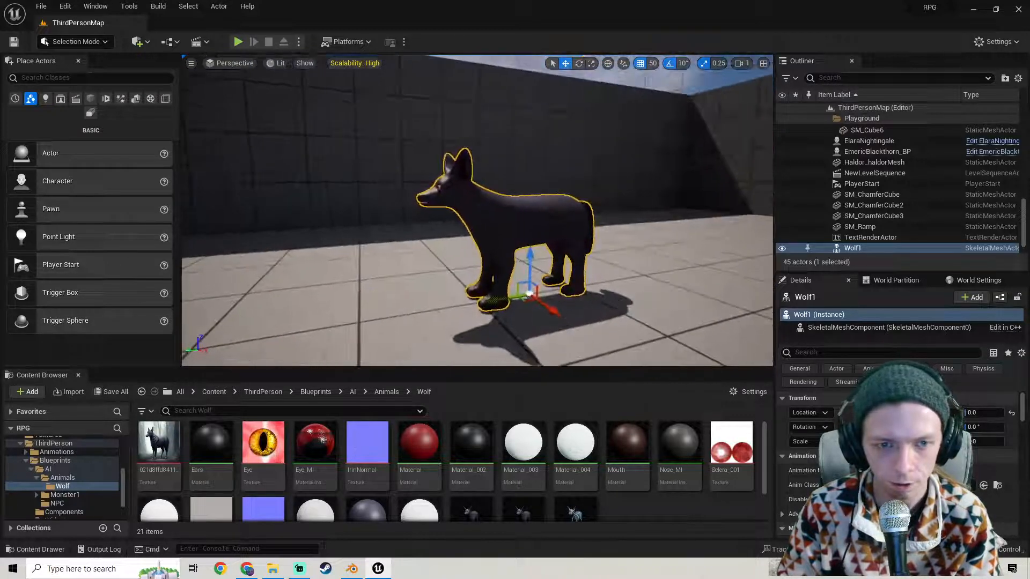
{"action": "right_click_drag", "start_coordinate": [482, 231], "coordinate": [509, 220]}
{"action": "scroll", "coordinate": [497, 462], "scroll_direction": "down", "scroll_amount": 2}
{"action": "scroll", "coordinate": [498, 462], "scroll_direction": "up", "scroll_amount": 2}
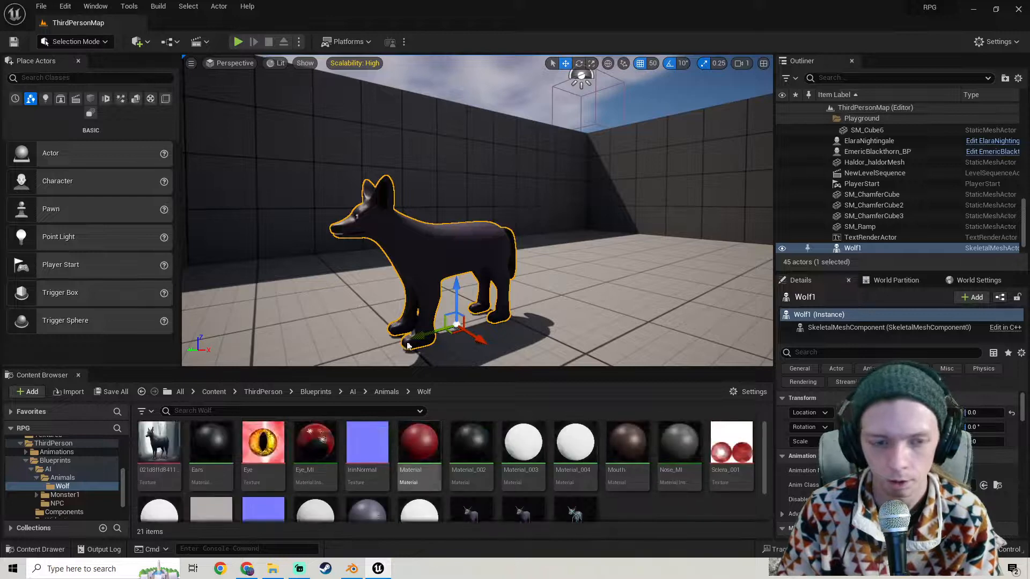
{"action": "right_click_drag", "start_coordinate": [407, 349], "coordinate": [510, 349]}
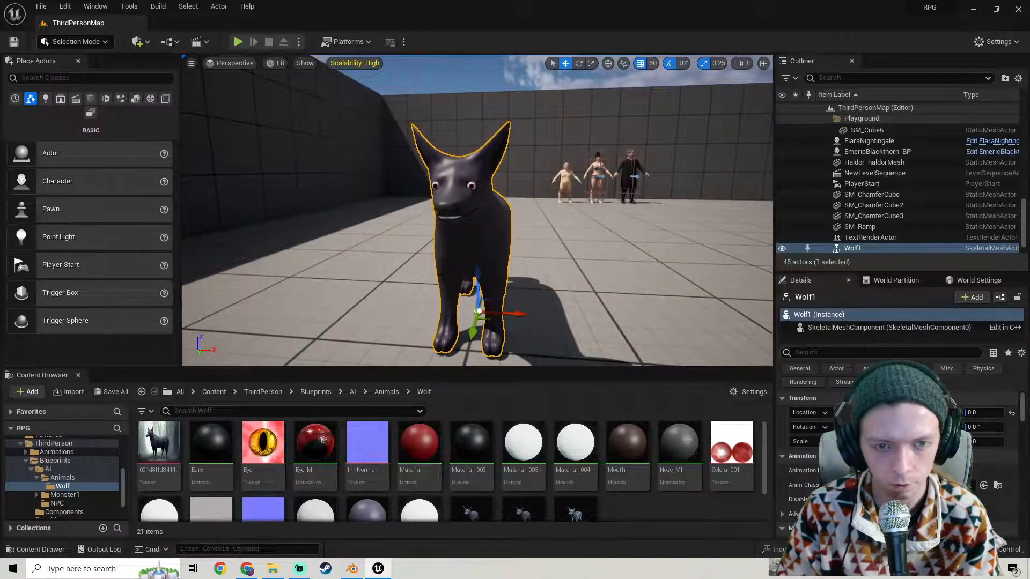
{"action": "right_click_drag", "start_coordinate": [349, 252], "coordinate": [297, 253]}
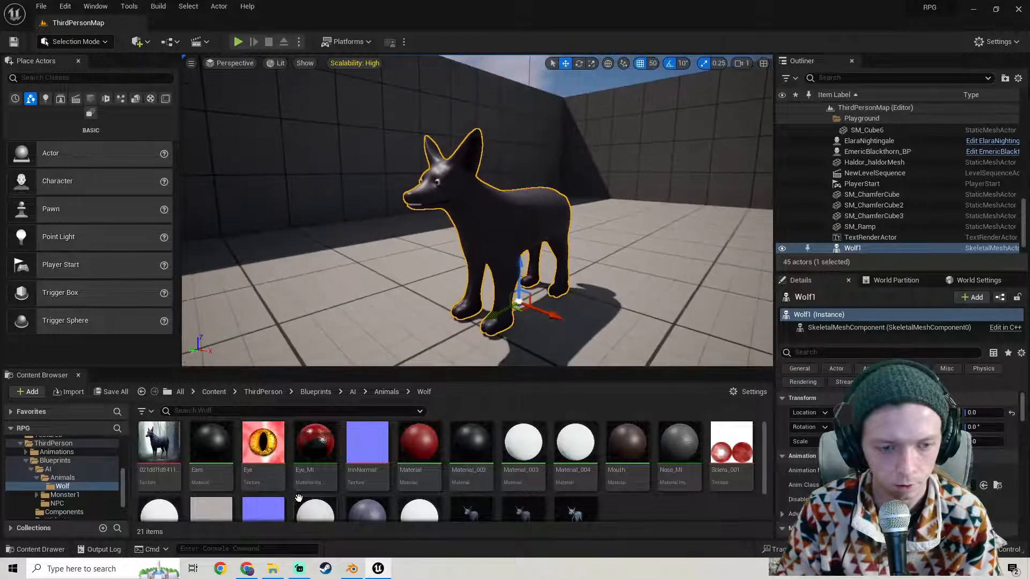
Duplicate the Skin_Inst material instance in the Wolf folder and name the copy Tail_MI.
{"action": "scroll", "coordinate": [299, 498], "scroll_direction": "down", "scroll_amount": 1}
{"action": "mouse_move", "coordinate": [370, 301]}
{"action": "right_mouse_down"}
{"action": "mouse_move", "coordinate": [477, 298]}
{"action": "mouse_move", "coordinate": [370, 300]}
{"action": "mouse_move", "coordinate": [419, 303]}
{"action": "mouse_move", "coordinate": [384, 301]}
{"action": "right_mouse_up"}
{"action": "scroll", "coordinate": [419, 485], "scroll_direction": "down", "scroll_amount": 1}
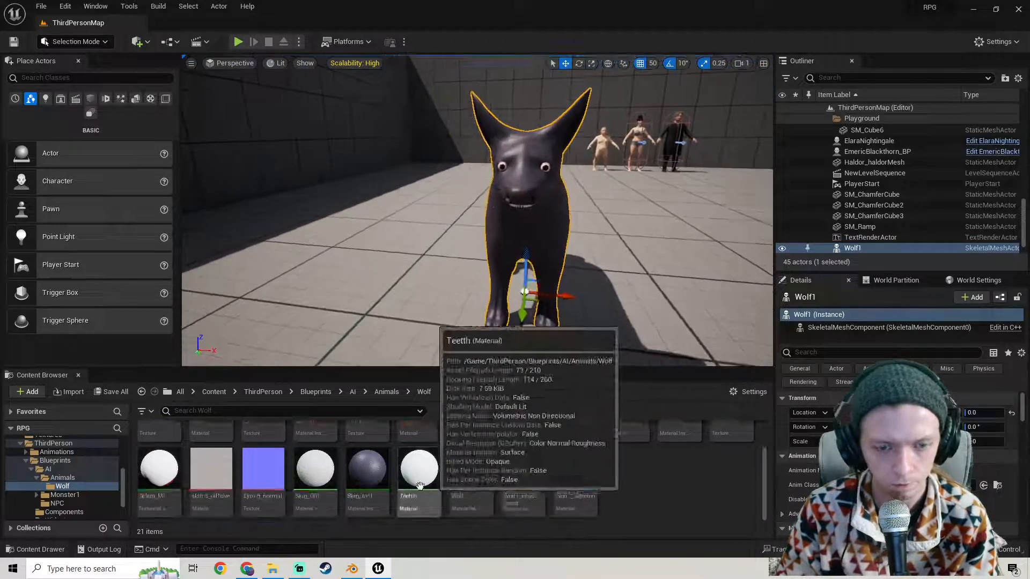
{"action": "scroll", "coordinate": [420, 485], "scroll_direction": "up", "scroll_amount": 1}
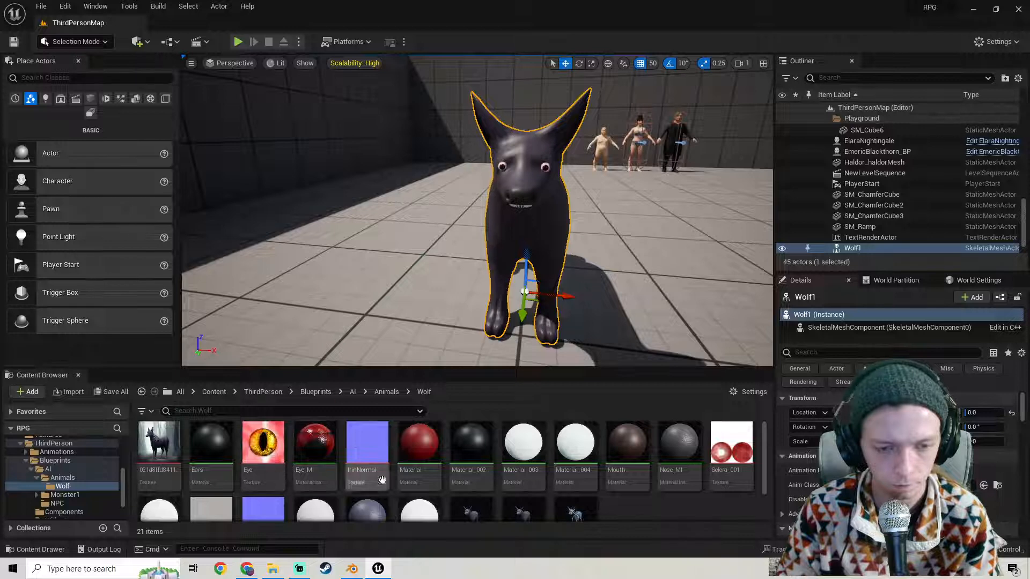
{"action": "scroll", "coordinate": [375, 478], "scroll_direction": "down", "scroll_amount": 1}
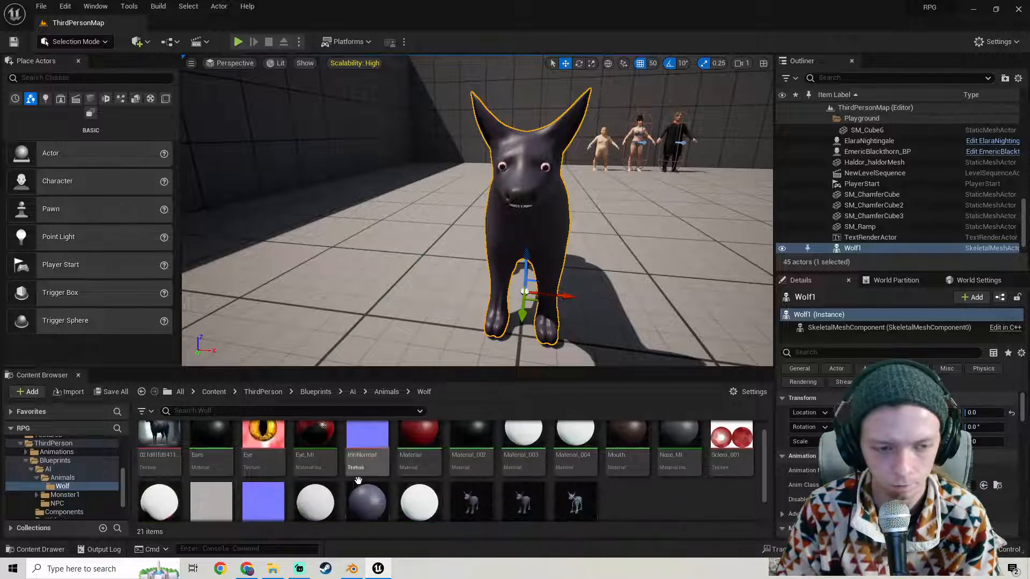
{"action": "right_click", "coordinate": [163, 485]}
{"action": "left_click", "coordinate": [397, 521]}
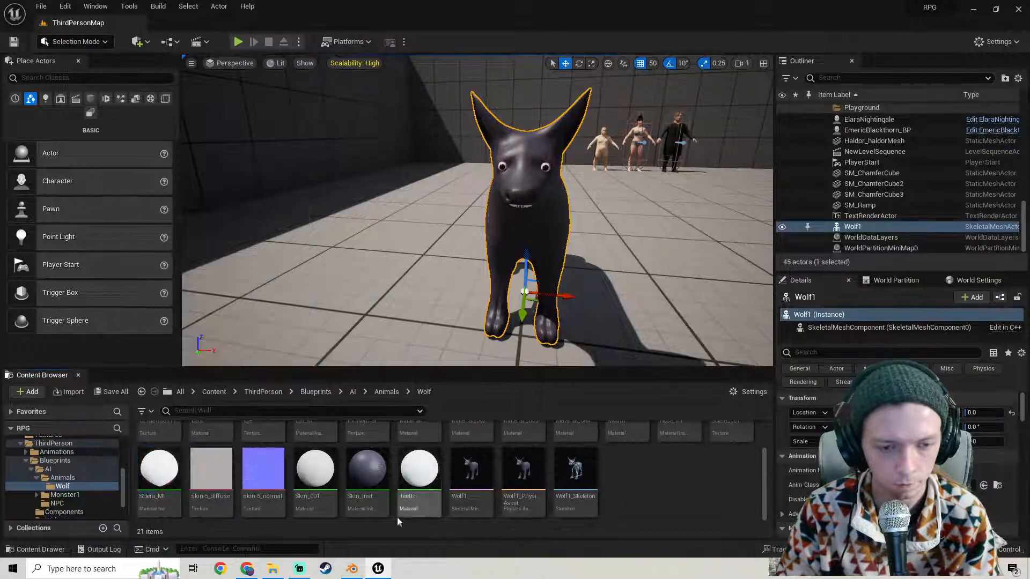
{"action": "right_click", "coordinate": [365, 475]}
{"action": "left_click", "coordinate": [408, 301]}
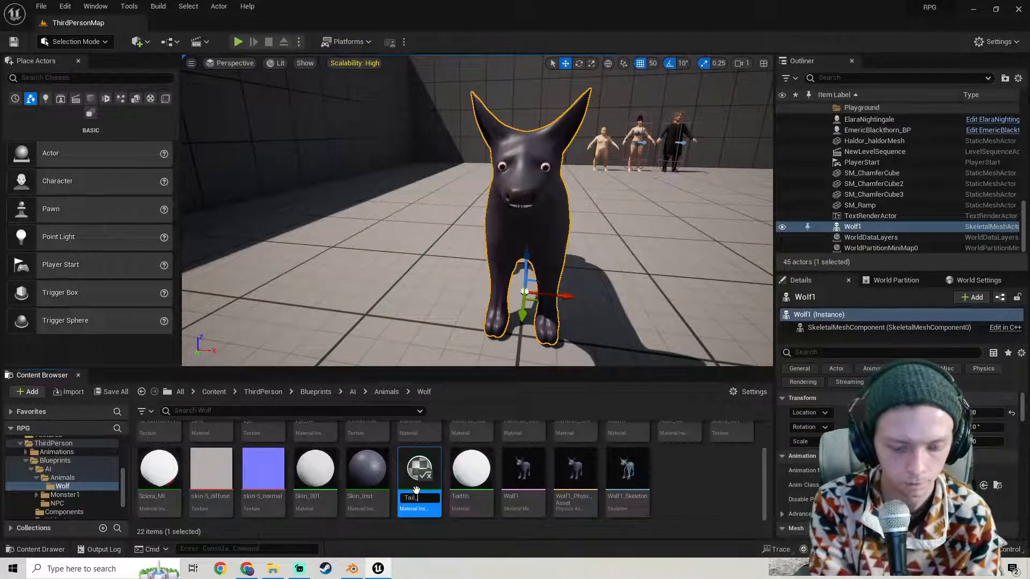
{"action": "key", "text": "Return"}
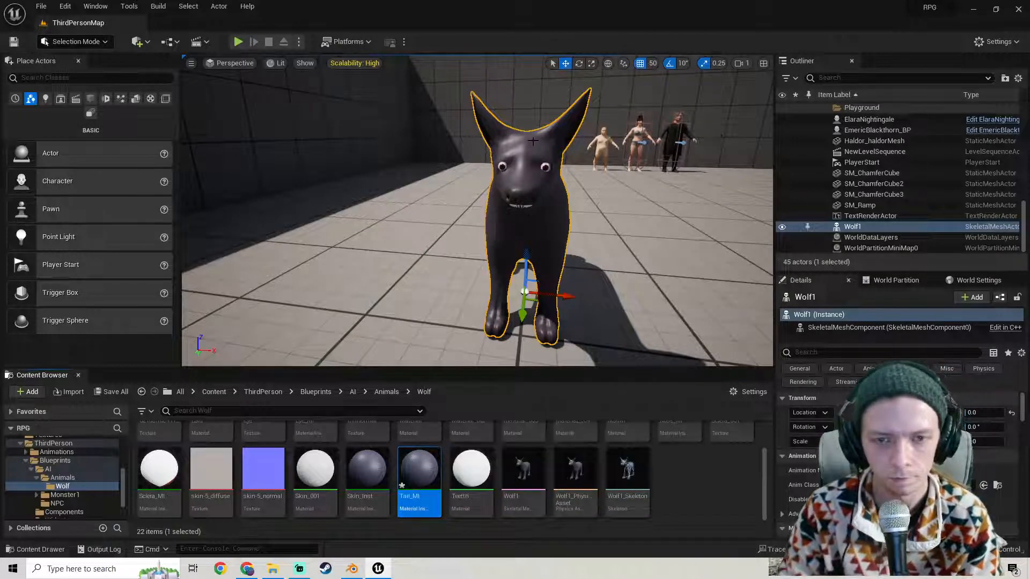
View the wolf's tail from the side, open Tail_MI and examine its parameter groups.
{"action": "key", "text": "d"}
{"action": "right_click_drag", "start_coordinate": [526, 268], "coordinate": [324, 265]}
{"action": "key", "text": "w"}
{"action": "key", "text": "s"}
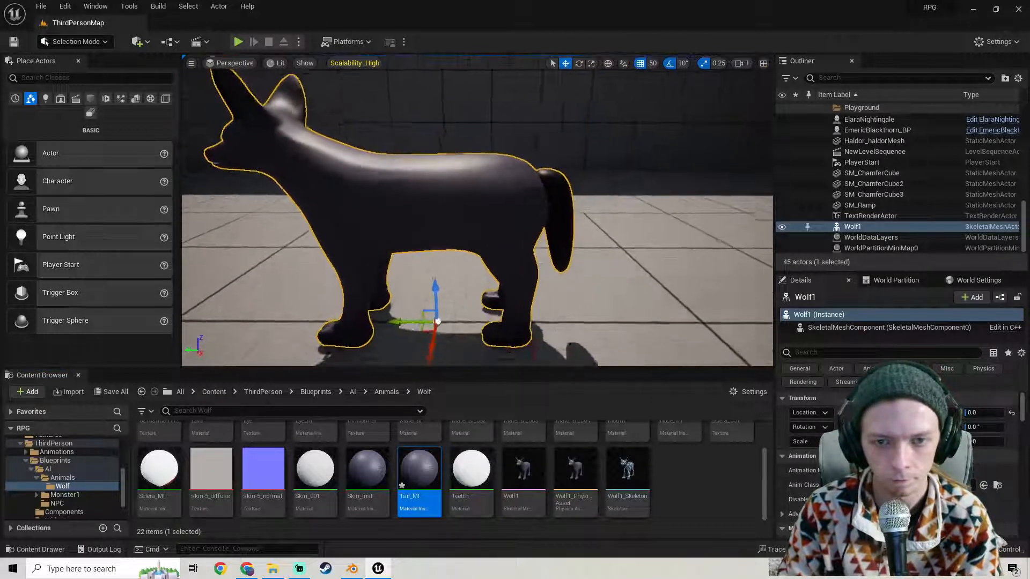
{"action": "double_click", "coordinate": [414, 498]}
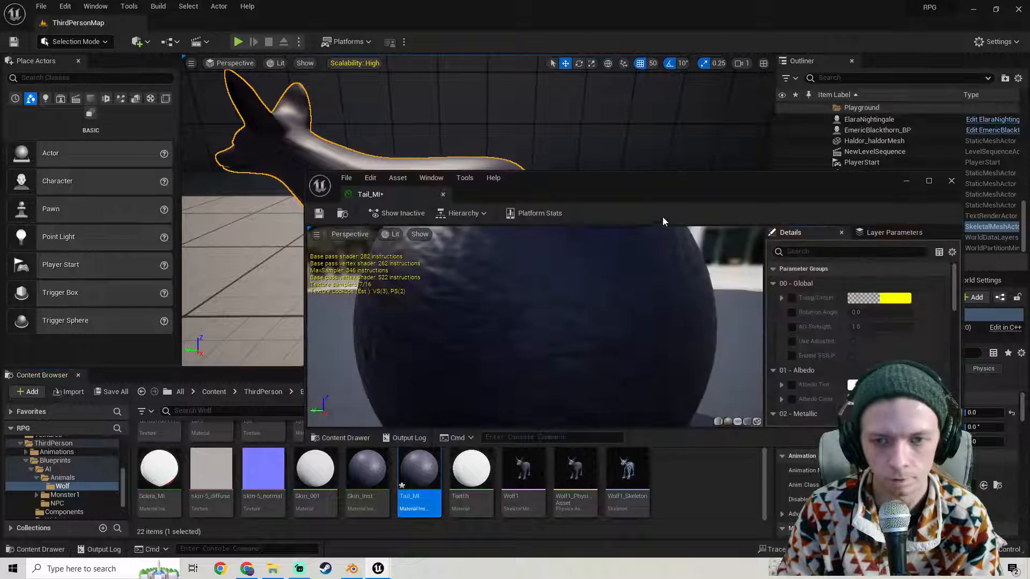
{"action": "left_click_drag", "start_coordinate": [662, 217], "coordinate": [254, 227]}
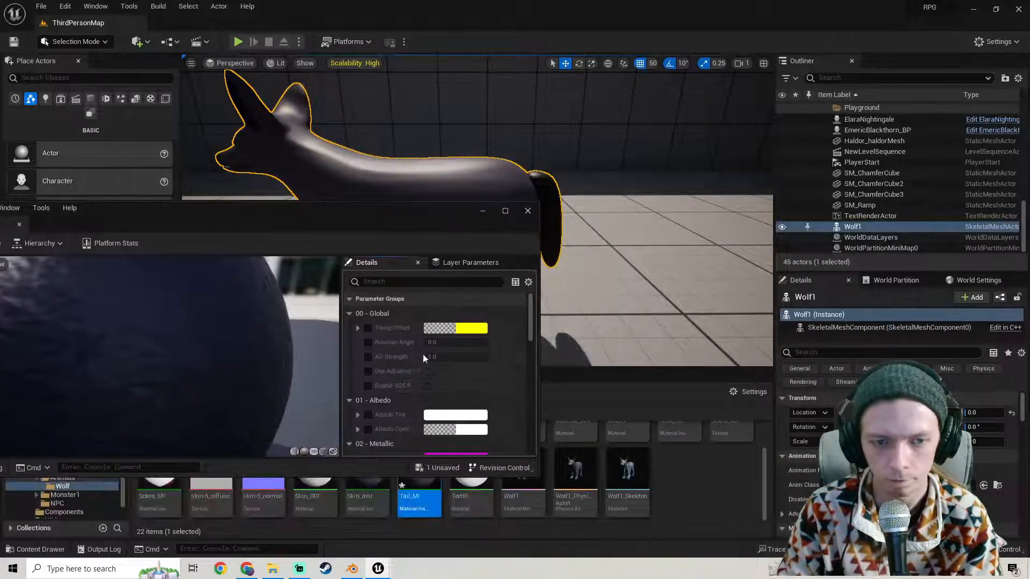
{"action": "scroll", "coordinate": [403, 365], "scroll_direction": "down", "scroll_amount": 5}
{"action": "scroll", "coordinate": [405, 366], "scroll_direction": "down", "scroll_amount": 8}
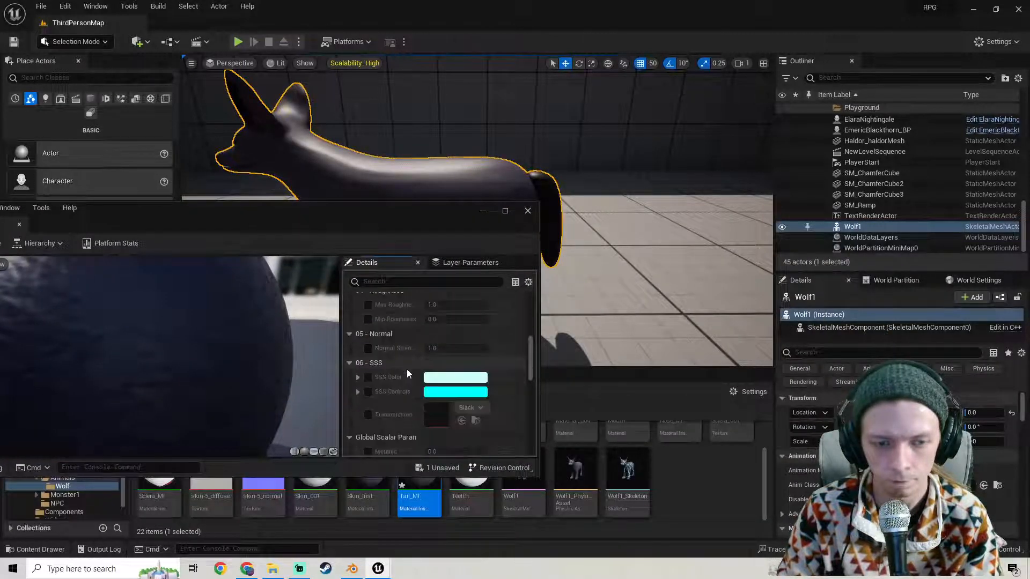
{"action": "scroll", "coordinate": [407, 362], "scroll_direction": "down", "scroll_amount": 3}
{"action": "scroll", "coordinate": [406, 362], "scroll_direction": "up", "scroll_amount": 3}
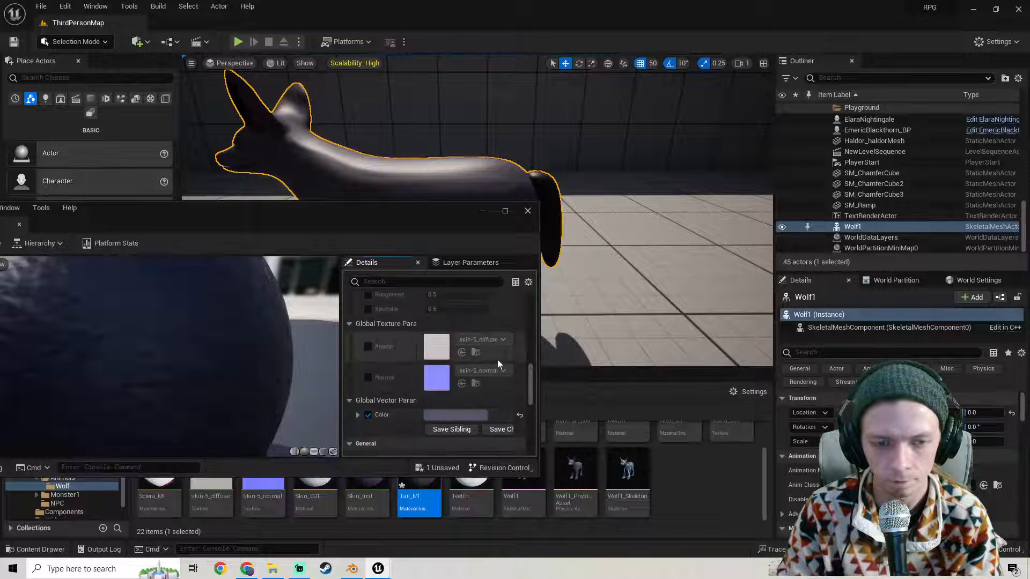
{"action": "left_click_drag", "start_coordinate": [531, 384], "coordinate": [543, 319]}
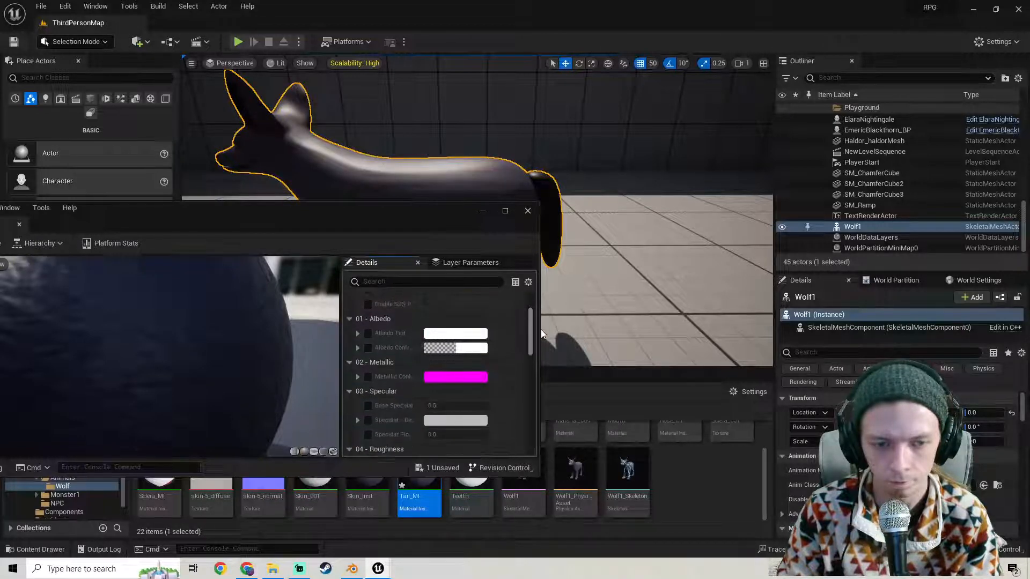
Enable Tail_MI's Albedo Tint, try a pale green tint and discard that colour change.
{"action": "left_click", "coordinate": [438, 332]}
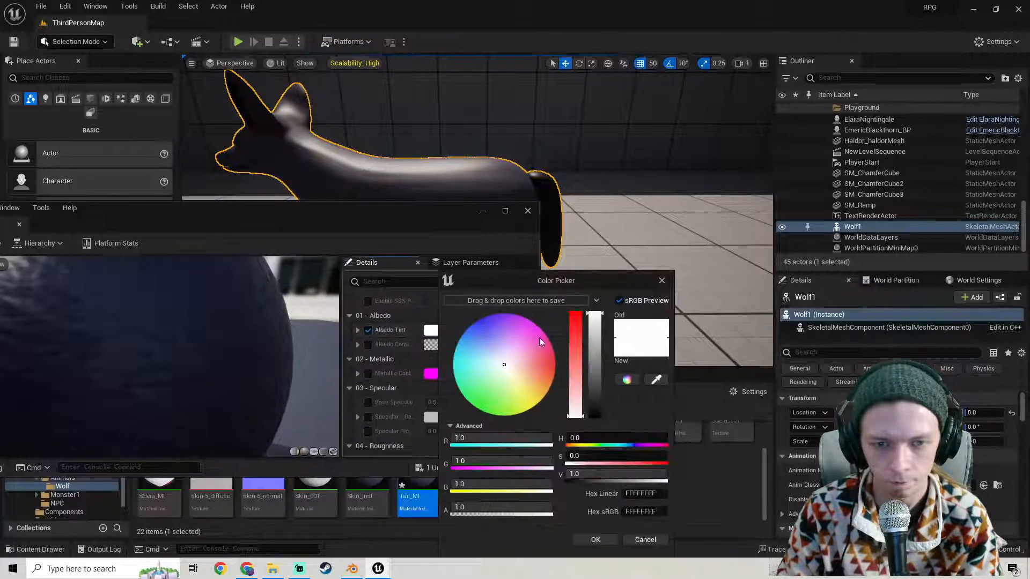
{"action": "mouse_move", "coordinate": [507, 368]}
{"action": "left_mouse_down"}
{"action": "mouse_move", "coordinate": [467, 388]}
{"action": "mouse_move", "coordinate": [494, 370]}
{"action": "left_mouse_up"}
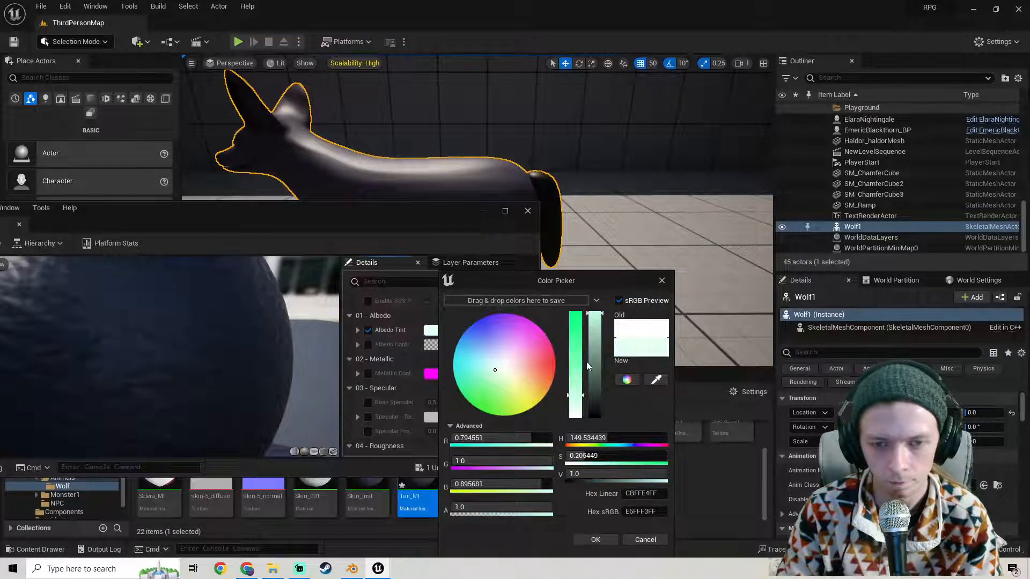
{"action": "left_click", "coordinate": [644, 540]}
Check Tail_MI's Color and General settings, view the wolf from behind and minimize the material editor.
{"action": "scroll", "coordinate": [408, 364], "scroll_direction": "down", "scroll_amount": 10}
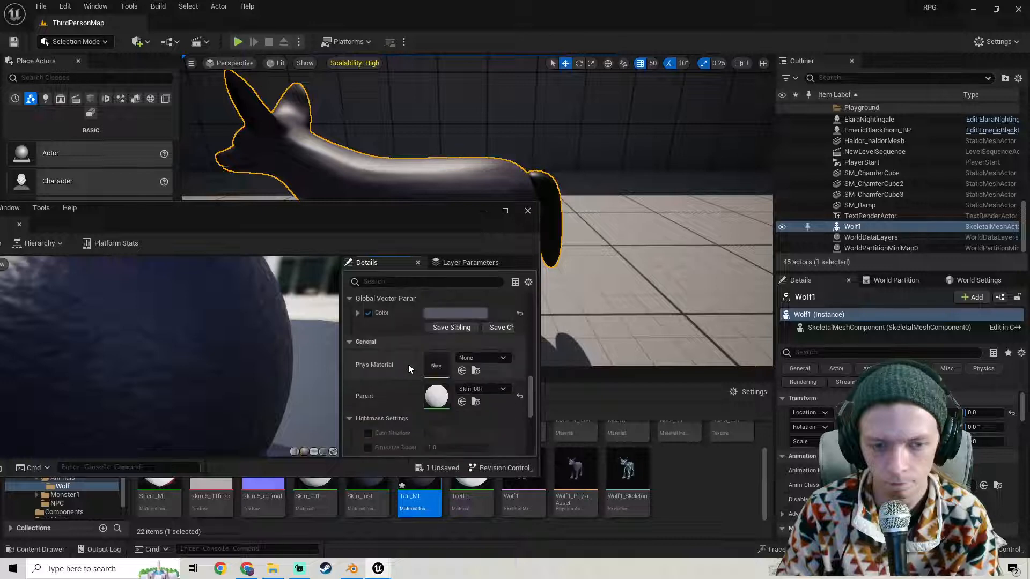
{"action": "scroll", "coordinate": [407, 365], "scroll_direction": "up", "scroll_amount": 3}
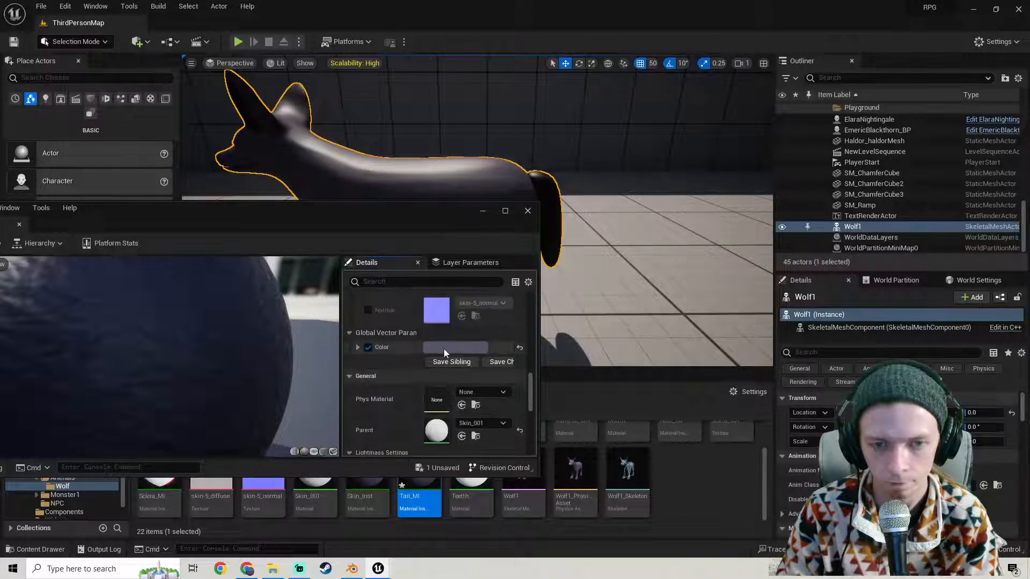
{"action": "right_click_drag", "start_coordinate": [606, 224], "coordinate": [526, 224]}
{"action": "left_click_drag", "start_coordinate": [416, 210], "coordinate": [693, 171]}
{"action": "left_click", "coordinate": [755, 172]}
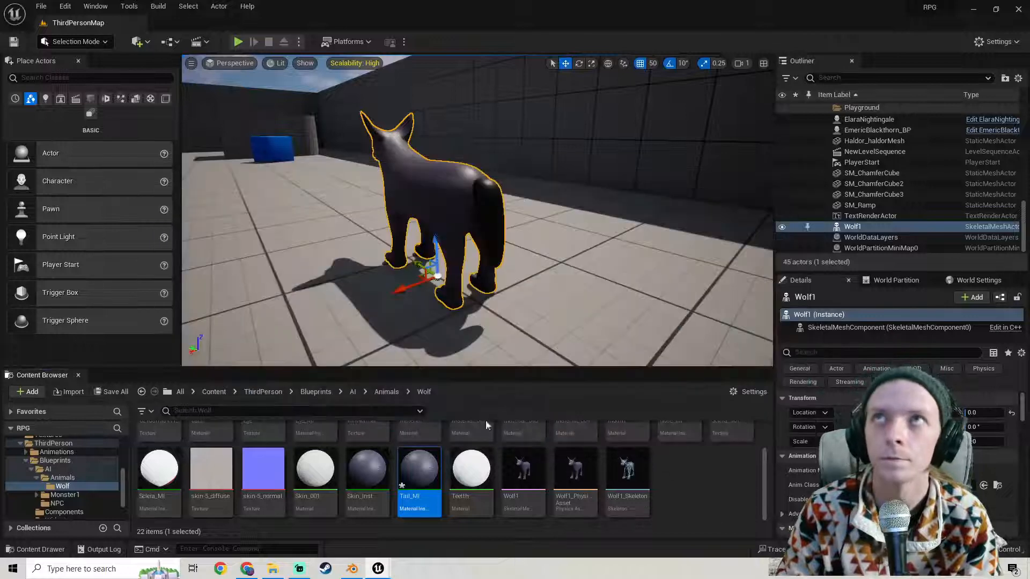
Open the Wolf1 skeletal mesh and assign Tail_MI to its Element 4 material slot.
{"action": "double_click", "coordinate": [523, 499]}
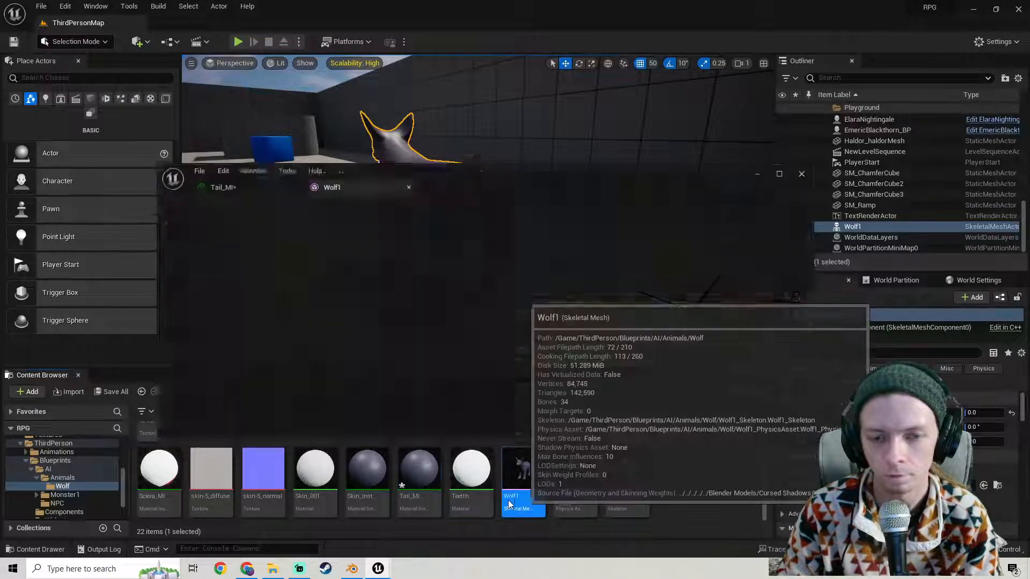
{"action": "left_click_drag", "start_coordinate": [539, 174], "coordinate": [697, 152]}
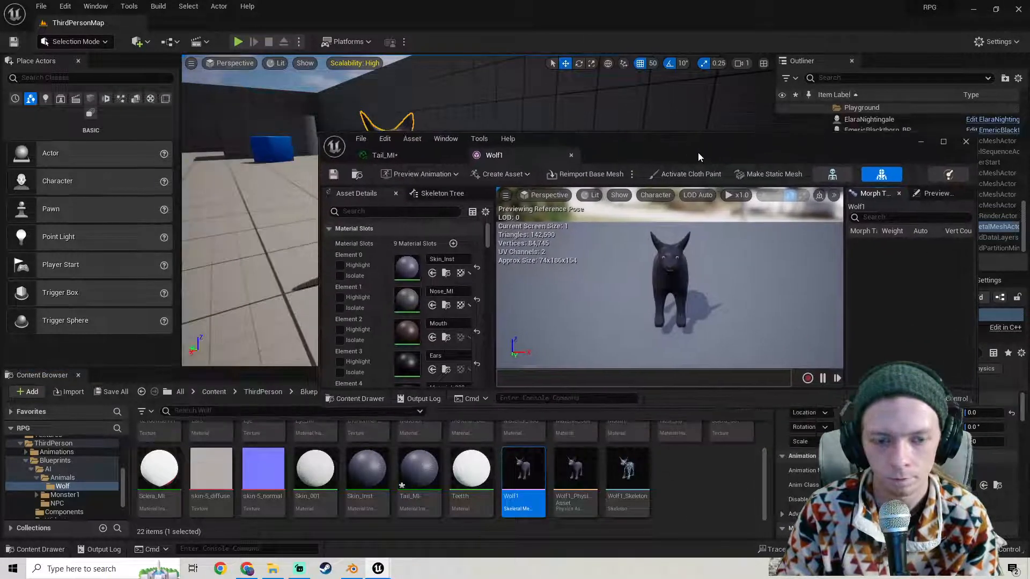
{"action": "mouse_move", "coordinate": [418, 506]}
{"action": "left_mouse_down"}
{"action": "mouse_move", "coordinate": [448, 299]}
{"action": "mouse_move", "coordinate": [459, 310]}
{"action": "mouse_move", "coordinate": [433, 500]}
{"action": "mouse_move", "coordinate": [414, 488]}
{"action": "left_mouse_up"}
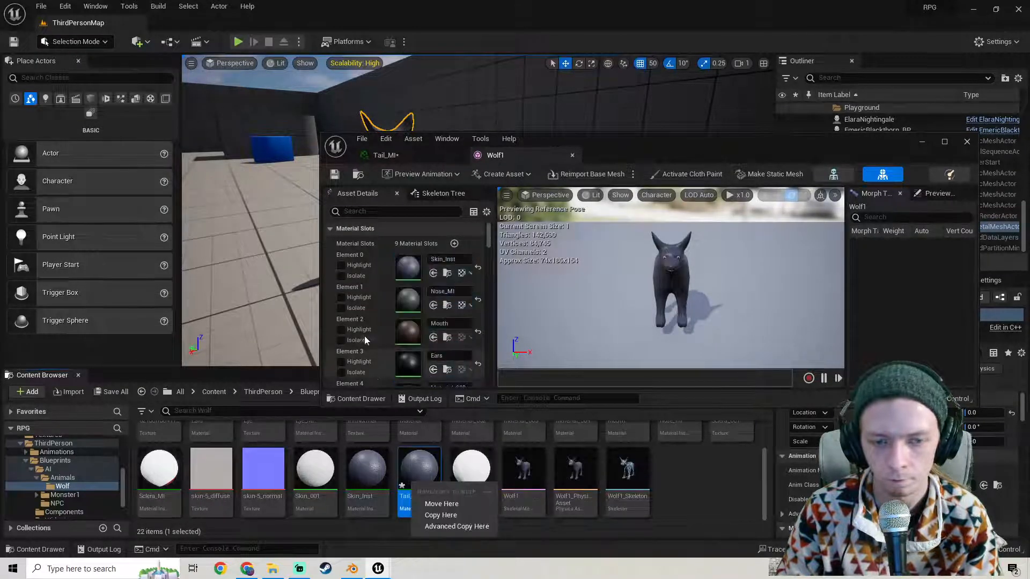
{"action": "scroll", "coordinate": [364, 321], "scroll_direction": "down", "scroll_amount": 1}
{"action": "left_click", "coordinate": [691, 472]}
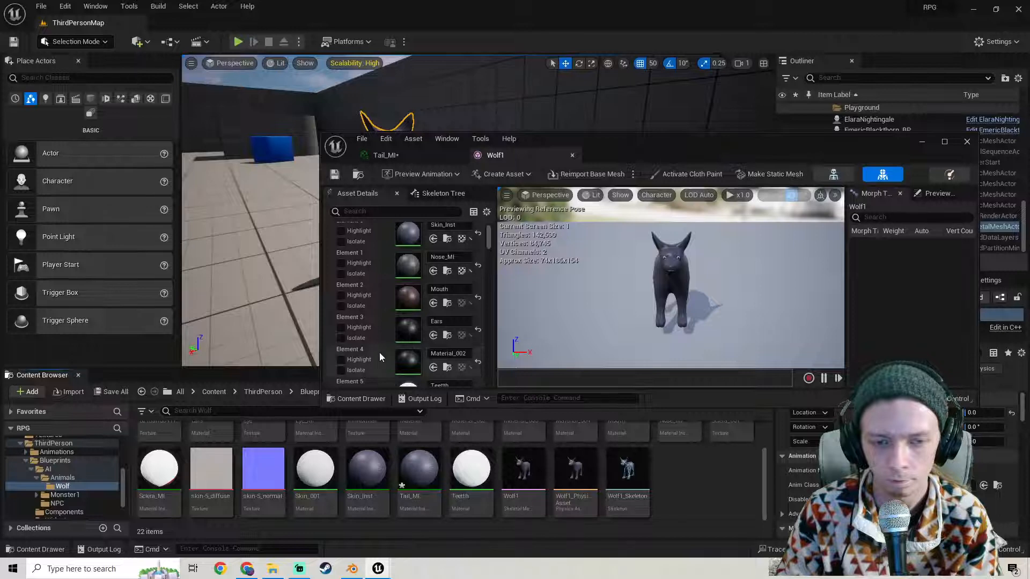
{"action": "scroll", "coordinate": [379, 352], "scroll_direction": "down", "scroll_amount": 3}
{"action": "scroll", "coordinate": [378, 351], "scroll_direction": "up", "scroll_amount": 1}
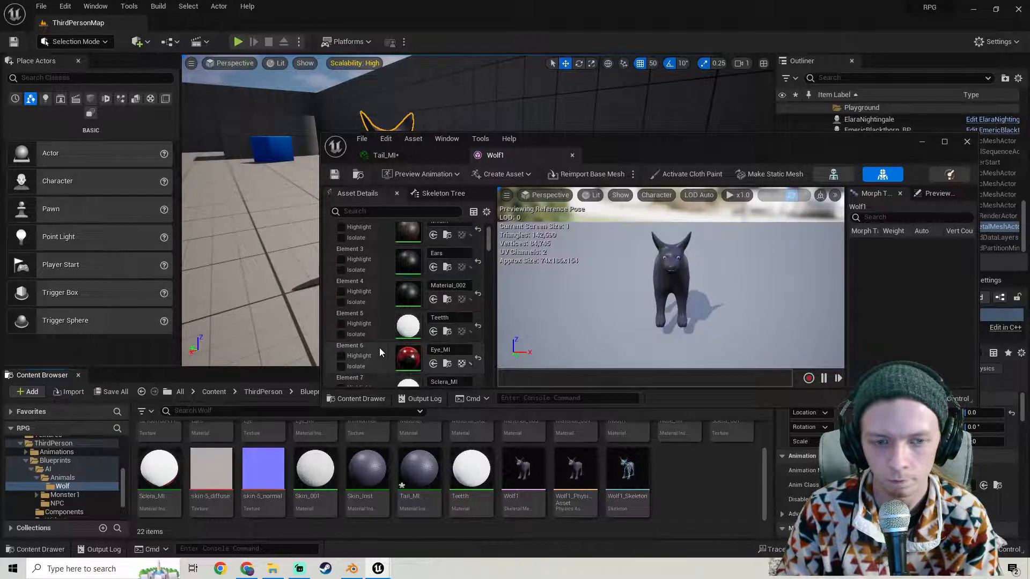
{"action": "left_click_drag", "start_coordinate": [419, 469], "coordinate": [406, 291]}
Return to Tail_MI, place its editor below the wolf in the level and clear the Color override.
{"action": "right_click_drag", "start_coordinate": [670, 289], "coordinate": [740, 274]}
{"action": "left_click_drag", "start_coordinate": [405, 158], "coordinate": [565, 158]}
{"action": "left_click_drag", "start_coordinate": [647, 138], "coordinate": [515, 291]}
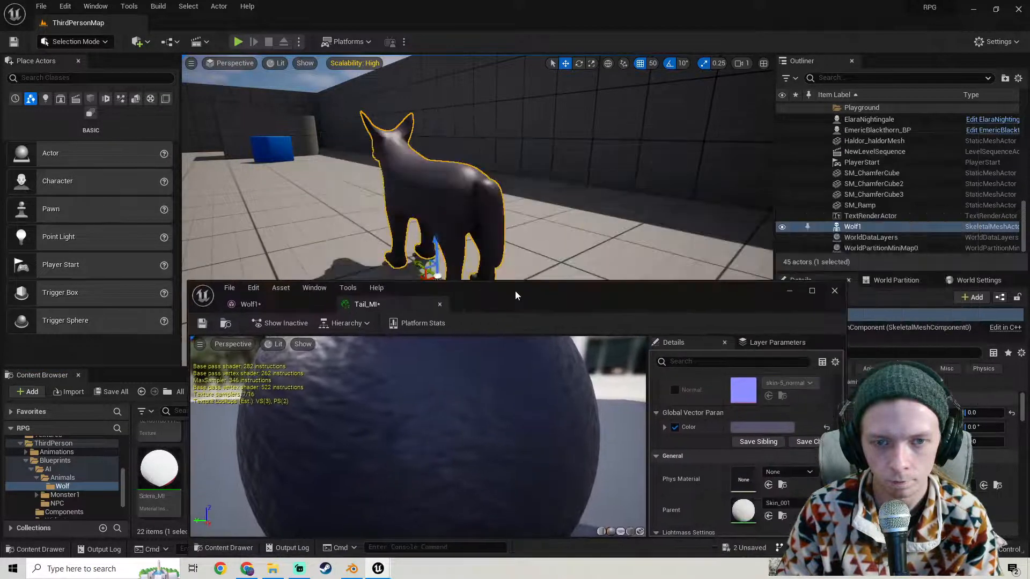
{"action": "scroll", "coordinate": [703, 456], "scroll_direction": "up", "scroll_amount": 5}
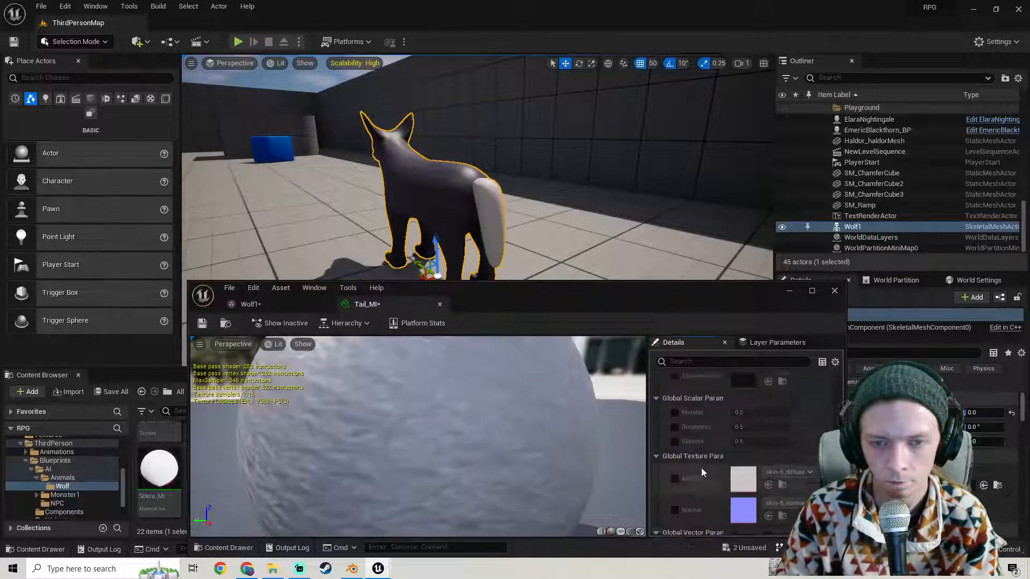
{"action": "scroll", "coordinate": [709, 470], "scroll_direction": "up", "scroll_amount": 8}
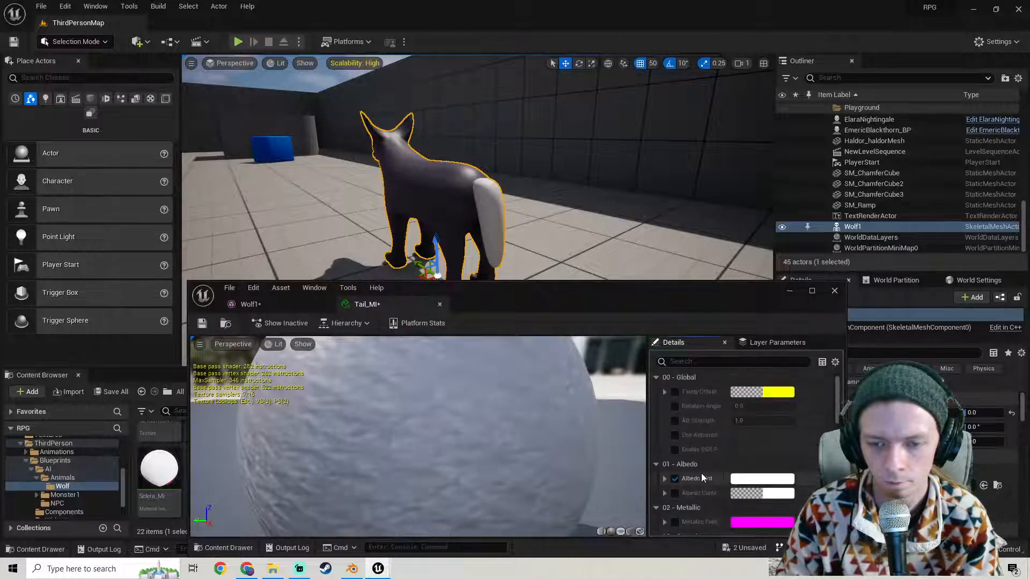
Darken Tail_MI's Albedo Tint from white, sampling the dark colour of the wolf's body in the level.
{"action": "left_click", "coordinate": [759, 479]}
{"action": "left_click_drag", "start_coordinate": [915, 313], "coordinate": [915, 380]}
{"action": "left_click_drag", "start_coordinate": [438, 236], "coordinate": [541, 236], "text": "alt"}
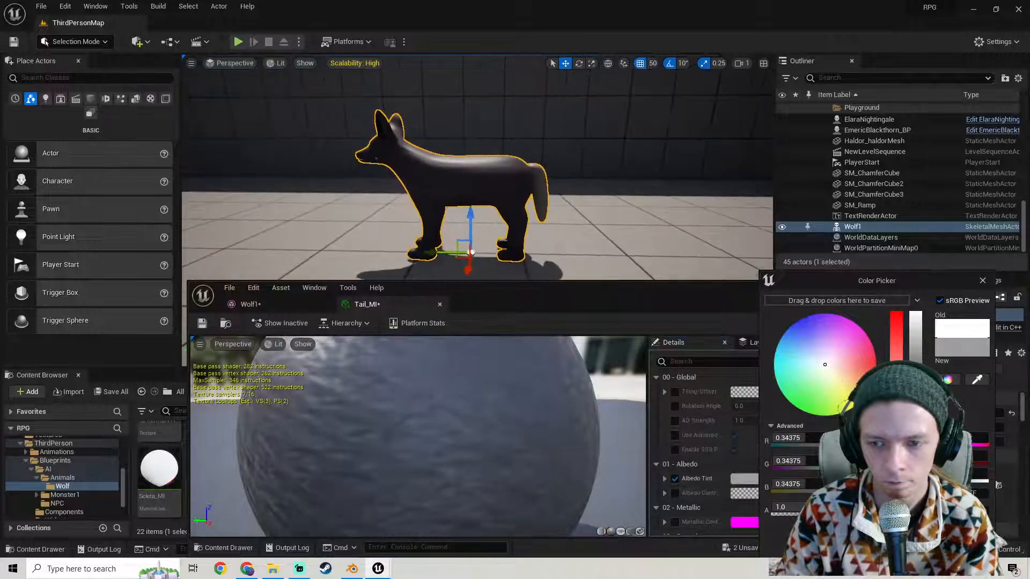
{"action": "left_click", "coordinate": [975, 381]}
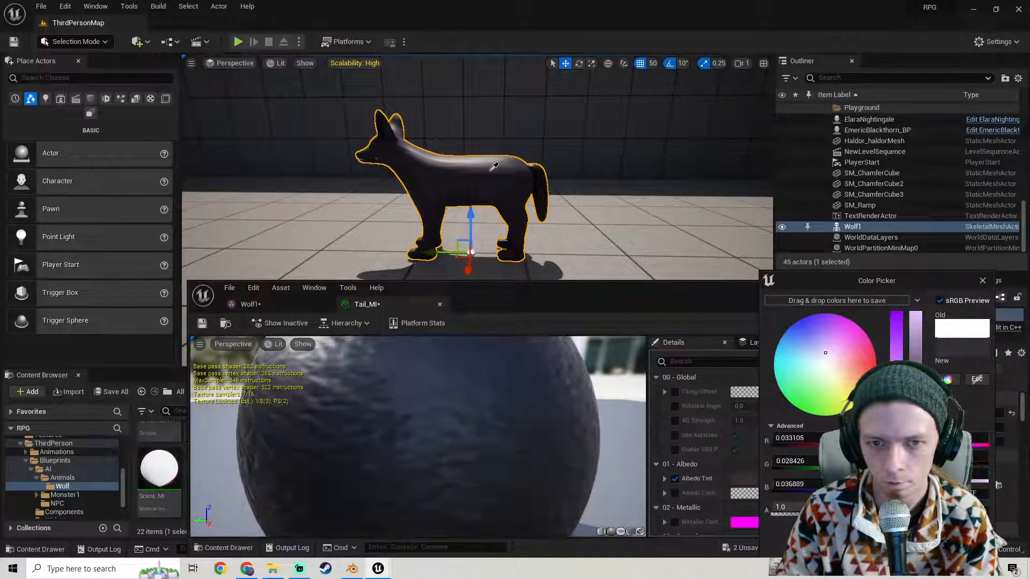
Compare tail and body up close, and brighten the Albedo Tint to R 0.04674, G 0.040134, B 0.052083.
{"action": "key", "text": "w"}
{"action": "right_click_drag", "start_coordinate": [376, 158], "coordinate": [364, 182]}
{"action": "key", "text": "d"}
{"action": "key", "text": "w"}
{"action": "key", "text": "s"}
{"action": "key", "text": "w"}
{"action": "key", "text": "s"}
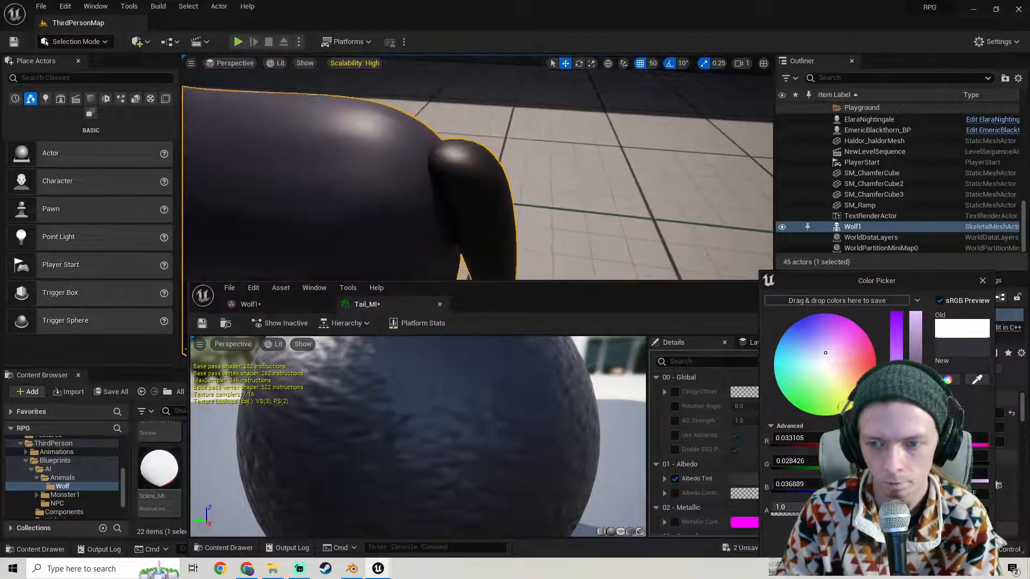
{"action": "left_click_drag", "start_coordinate": [916, 410], "coordinate": [915, 404]}
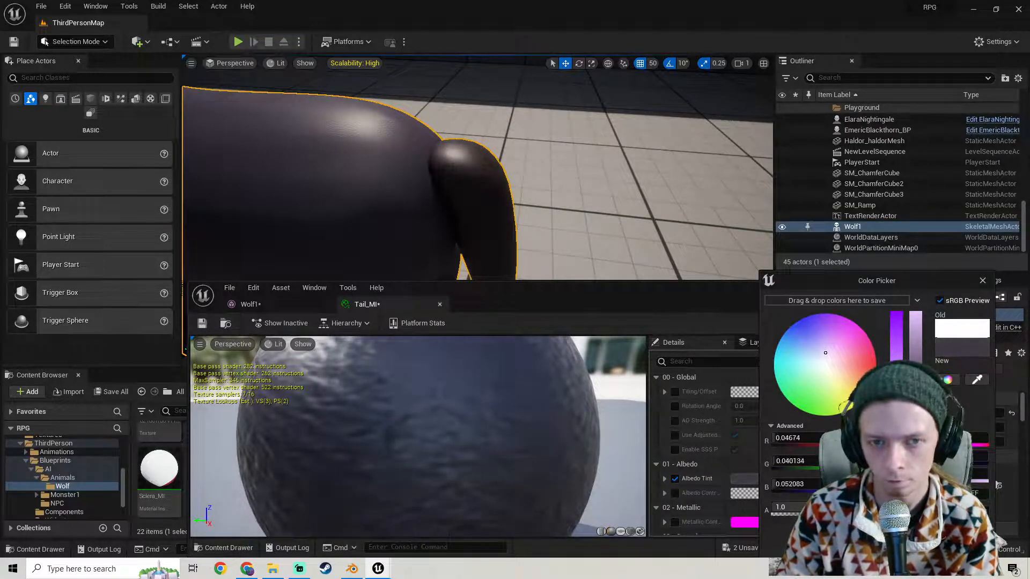
{"action": "left_click", "coordinate": [928, 543]}
Enable Tail_MI's Tiling/Offset parameter and set Tiling X and Tiling Y to 0.5.
{"action": "right_click_drag", "start_coordinate": [542, 243], "coordinate": [520, 236]}
{"action": "key", "text": "s"}
{"action": "key", "text": "w"}
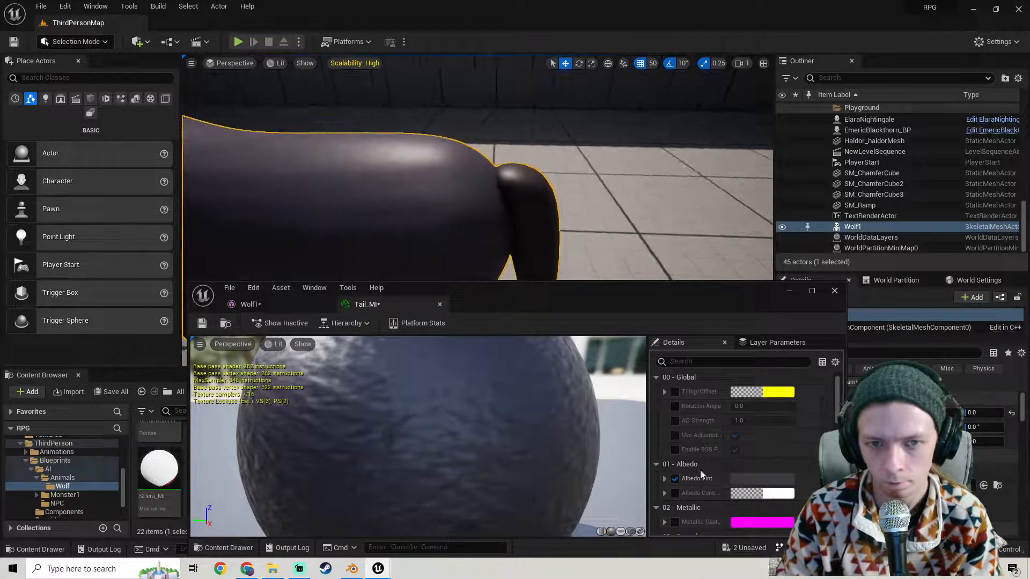
{"action": "left_click", "coordinate": [667, 395]}
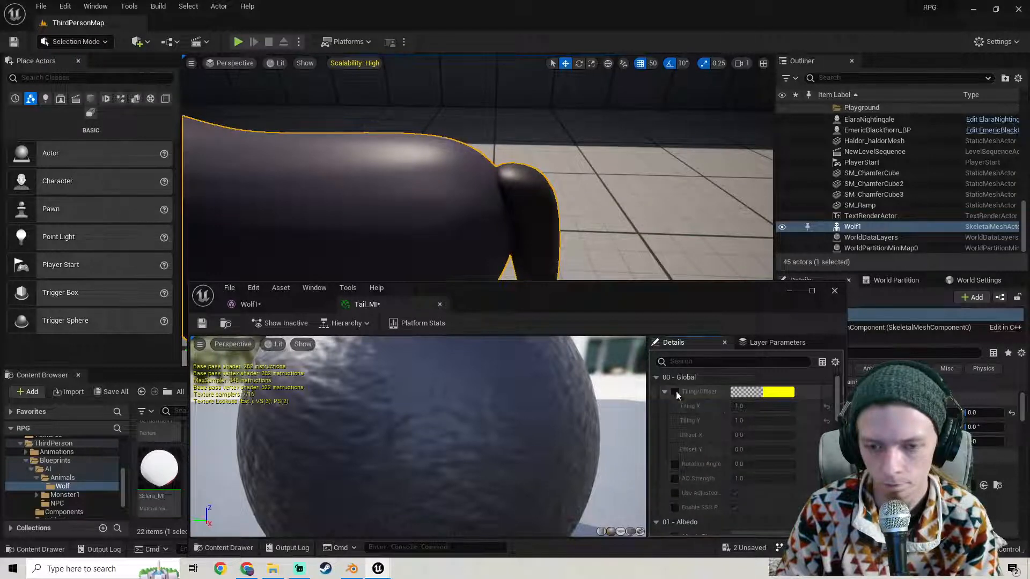
{"action": "left_click", "coordinate": [675, 392]}
{"action": "left_click", "coordinate": [770, 408]}
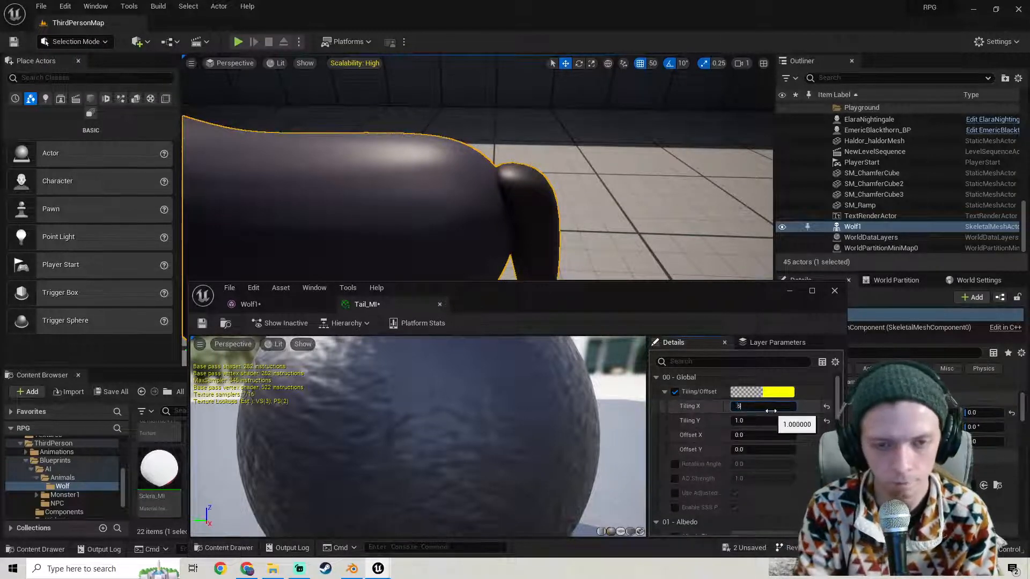
{"action": "key", "text": "Return"}
{"action": "left_click", "coordinate": [770, 418]}
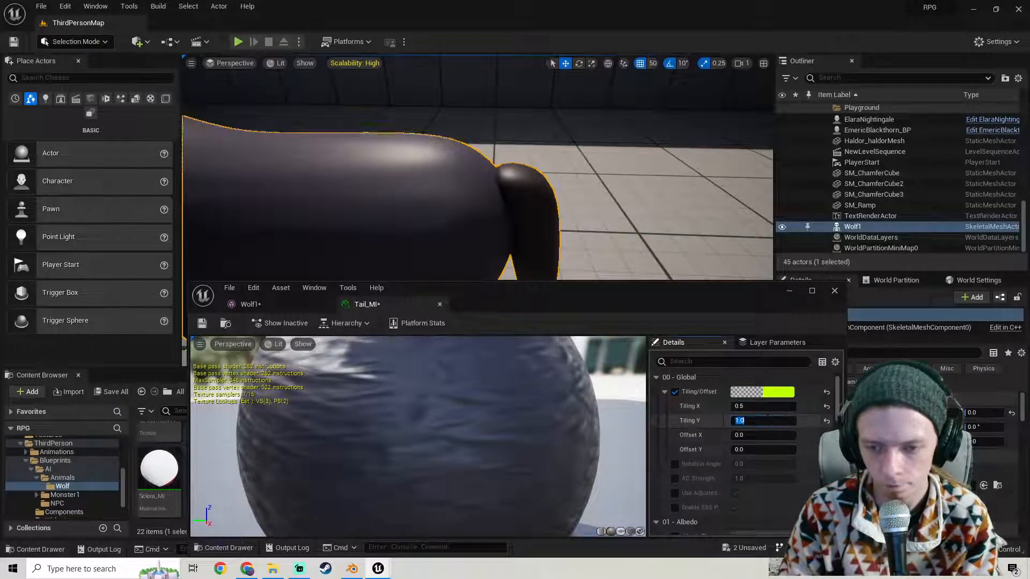
{"action": "type", "text": "0.5"}
{"action": "key", "text": "Return"}
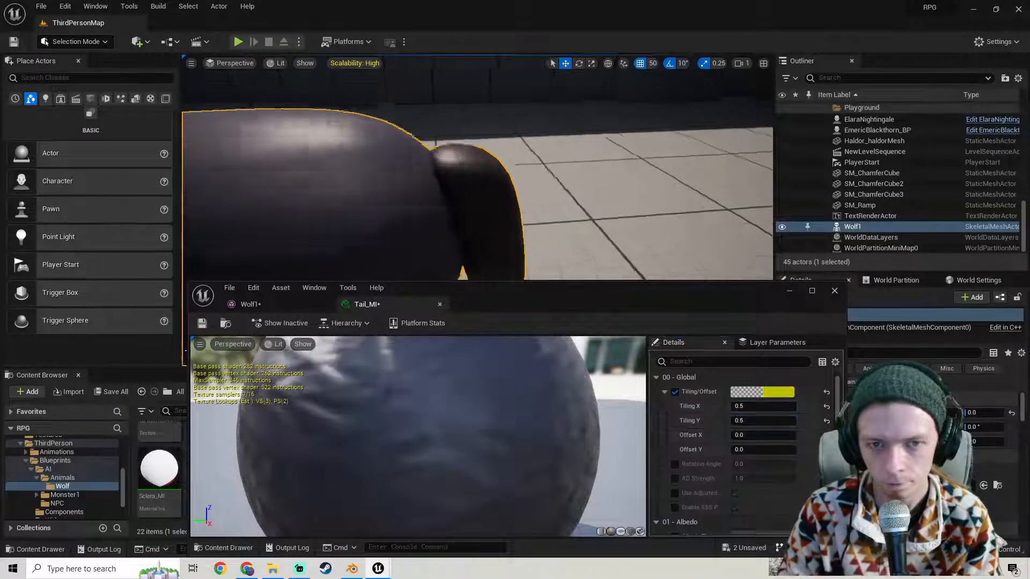
View the wolf's tail from another side, move the Tail_MI editor clear of it, and enable the Max Roughness parameter.
{"action": "right_click_drag", "start_coordinate": [477, 172], "coordinate": [411, 228]}
{"action": "left_click_drag", "start_coordinate": [655, 298], "coordinate": [526, 268]}
{"action": "scroll", "coordinate": [552, 424], "scroll_direction": "down", "scroll_amount": 10}
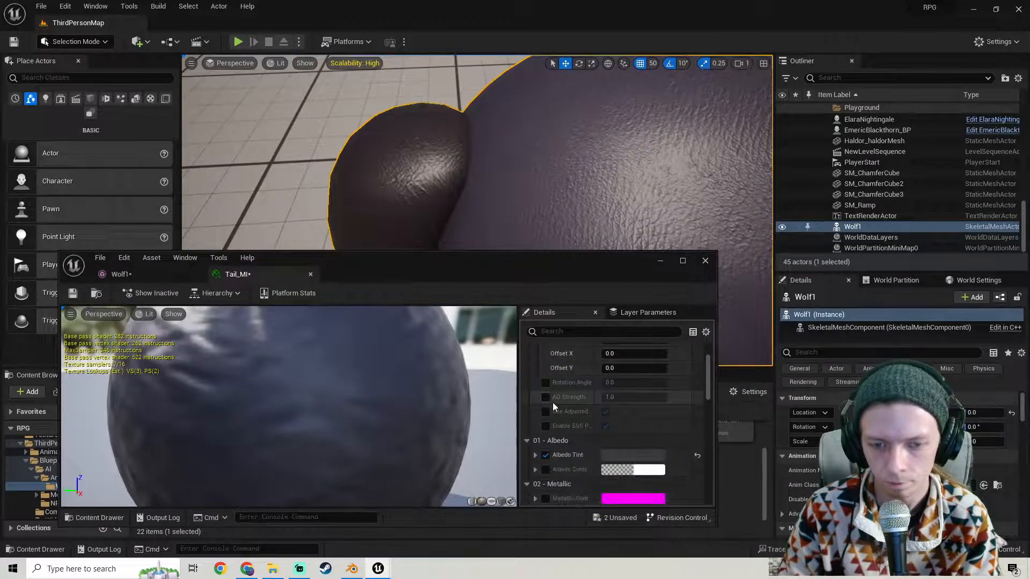
{"action": "scroll", "coordinate": [557, 460], "scroll_direction": "down", "scroll_amount": 3}
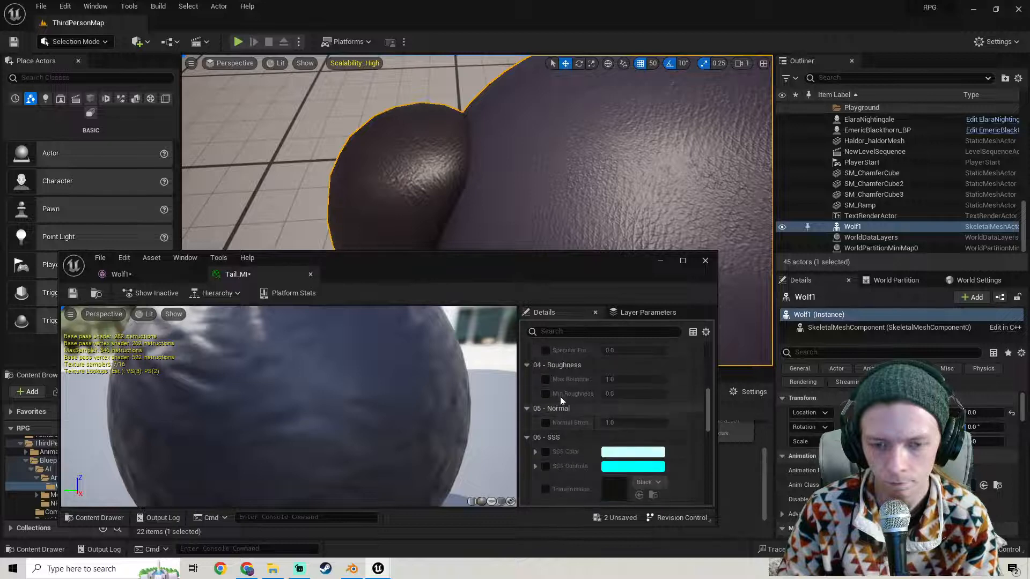
{"action": "mouse_move", "coordinate": [617, 379]}
{"action": "left_mouse_down"}
{"action": "mouse_move", "coordinate": [598, 380]}
{"action": "mouse_move", "coordinate": [630, 379]}
{"action": "left_mouse_up"}
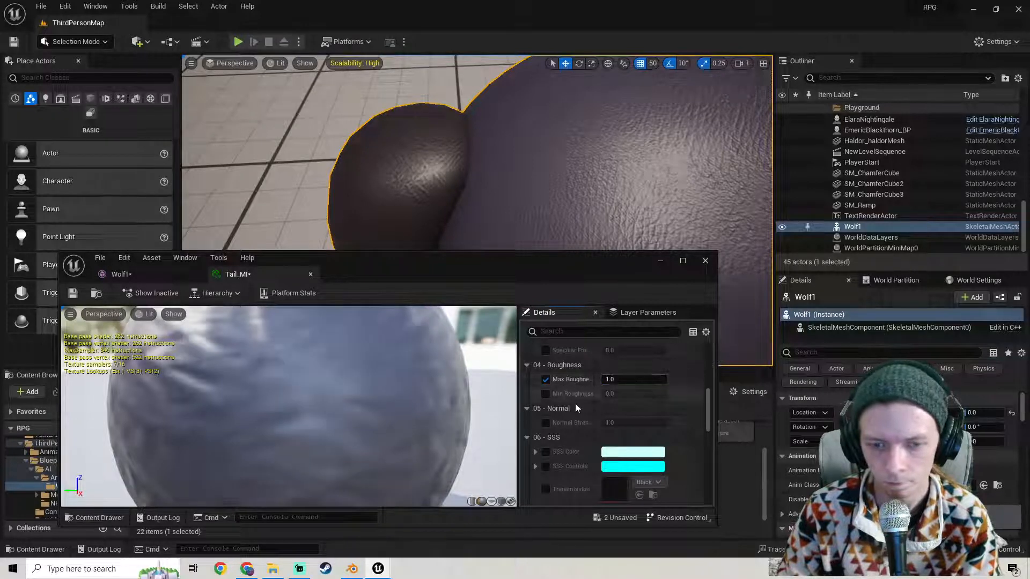
Set Tail_MI's Max Roughness to 1.5 after trying 2.0 and 1.7, and save the material instance.
{"action": "scroll", "coordinate": [575, 406], "scroll_direction": "down", "scroll_amount": 3}
{"action": "scroll", "coordinate": [575, 407], "scroll_direction": "up", "scroll_amount": 4}
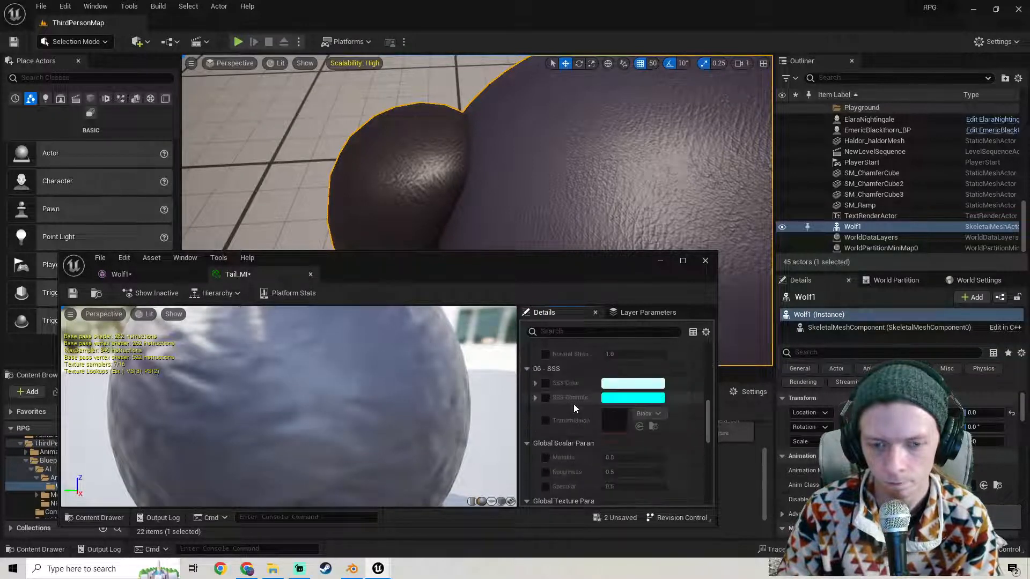
{"action": "left_click", "coordinate": [622, 396]}
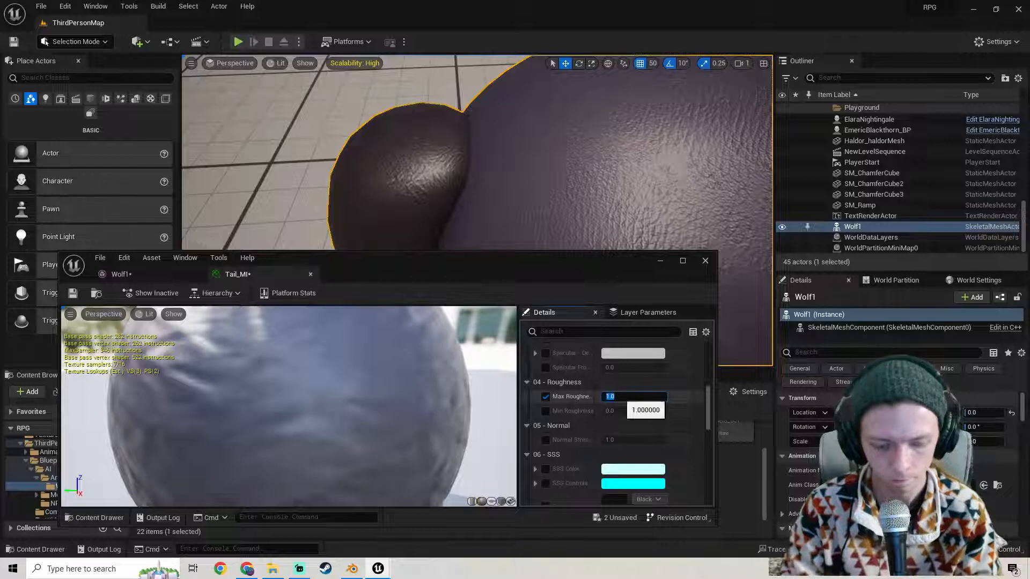
{"action": "type", "text": "2"}
{"action": "key", "text": "Return"}
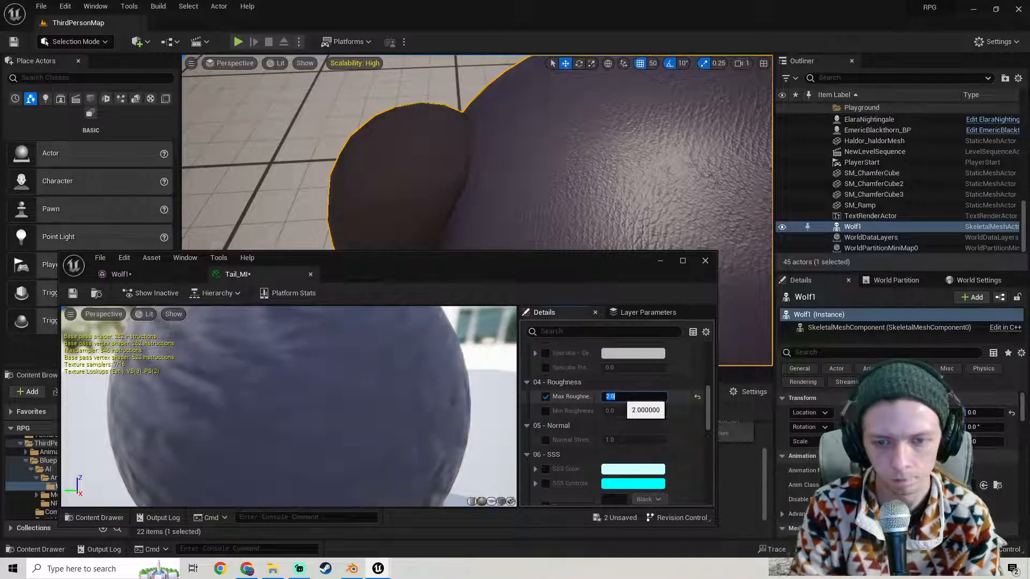
{"action": "key", "text": "Return"}
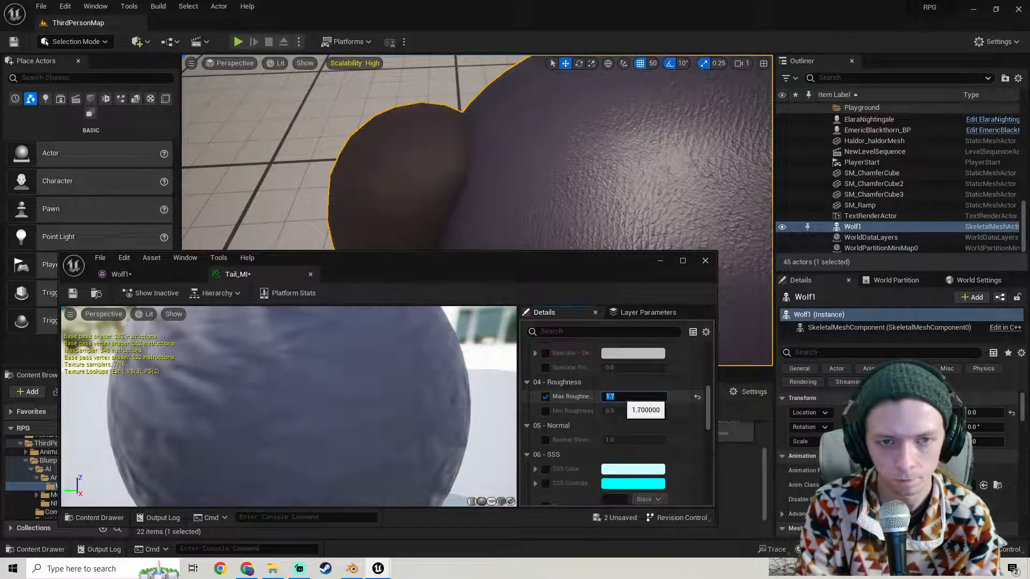
{"action": "key", "text": "Return"}
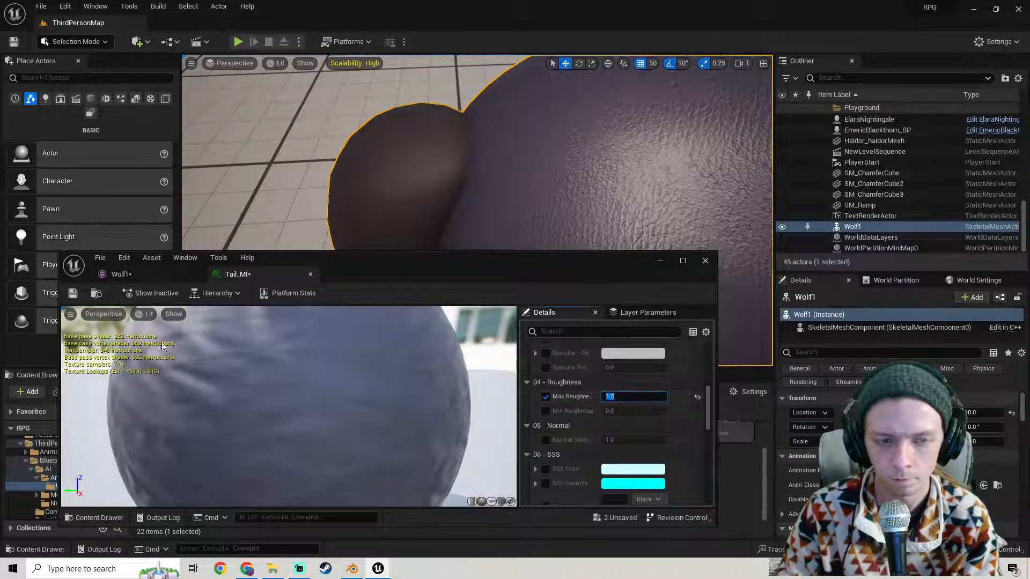
{"action": "left_click", "coordinate": [73, 293]}
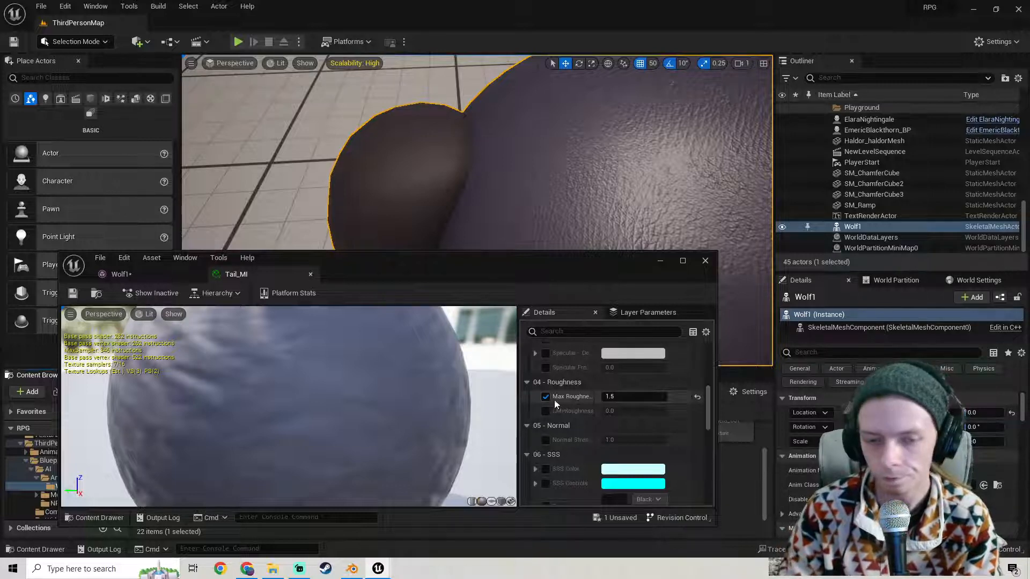
Enable the global scalar Roughness parameter of Tail_MI and set it to 0.
{"action": "scroll", "coordinate": [561, 394], "scroll_direction": "down", "scroll_amount": 10}
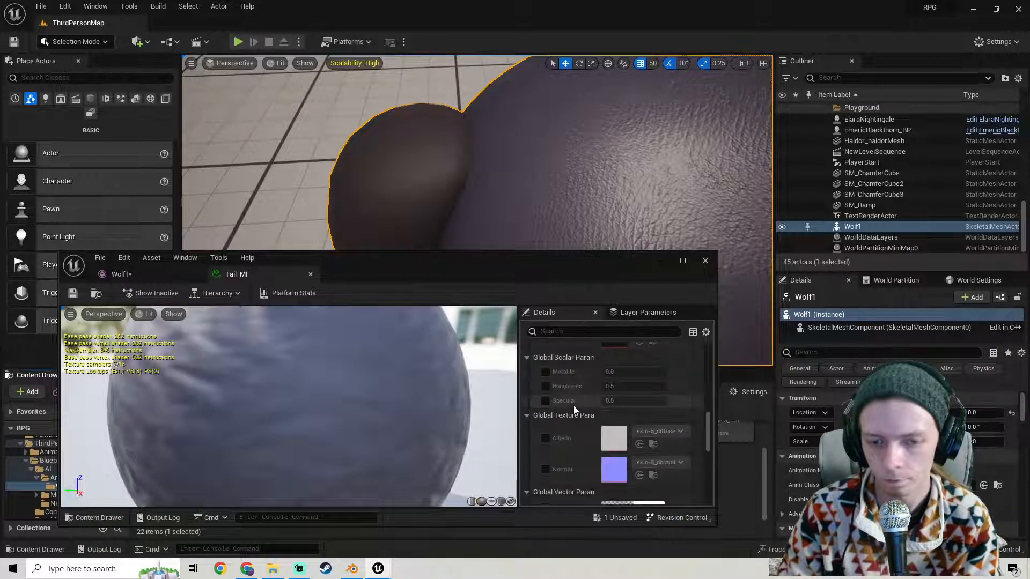
{"action": "scroll", "coordinate": [574, 410], "scroll_direction": "up", "scroll_amount": 3}
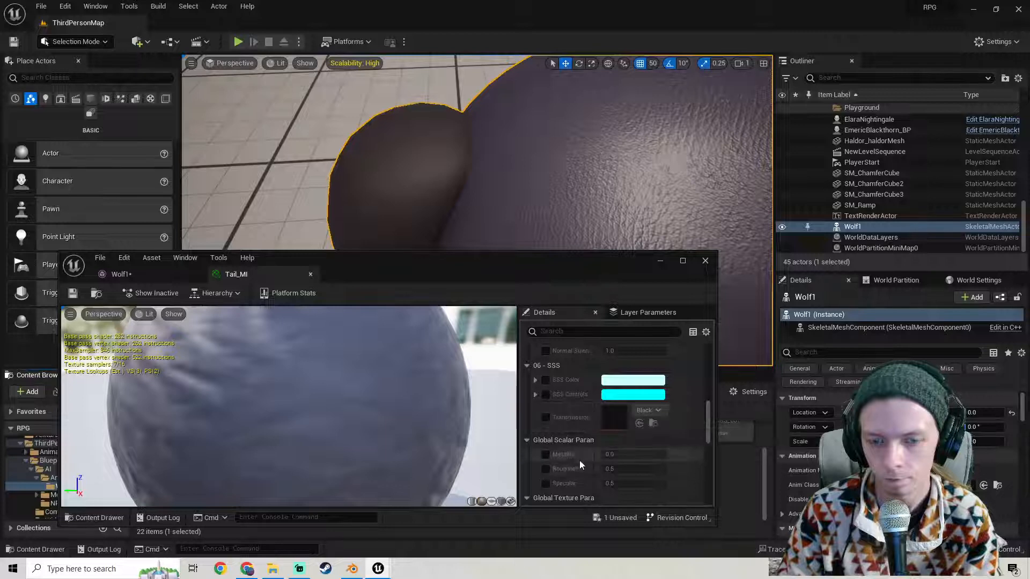
{"action": "left_click", "coordinate": [648, 469]}
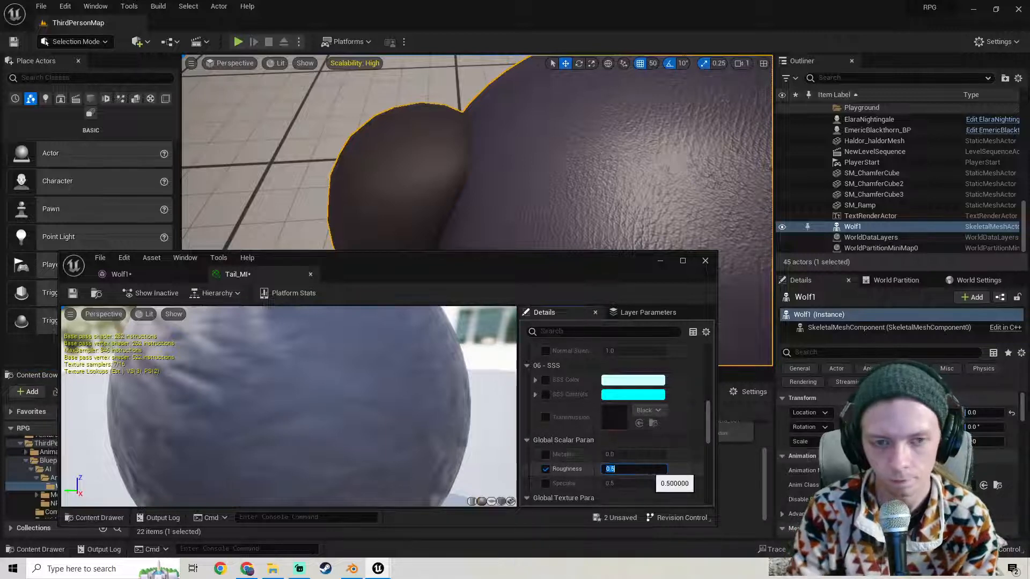
{"action": "type", "text": "0"}
{"action": "key", "text": "Return"}
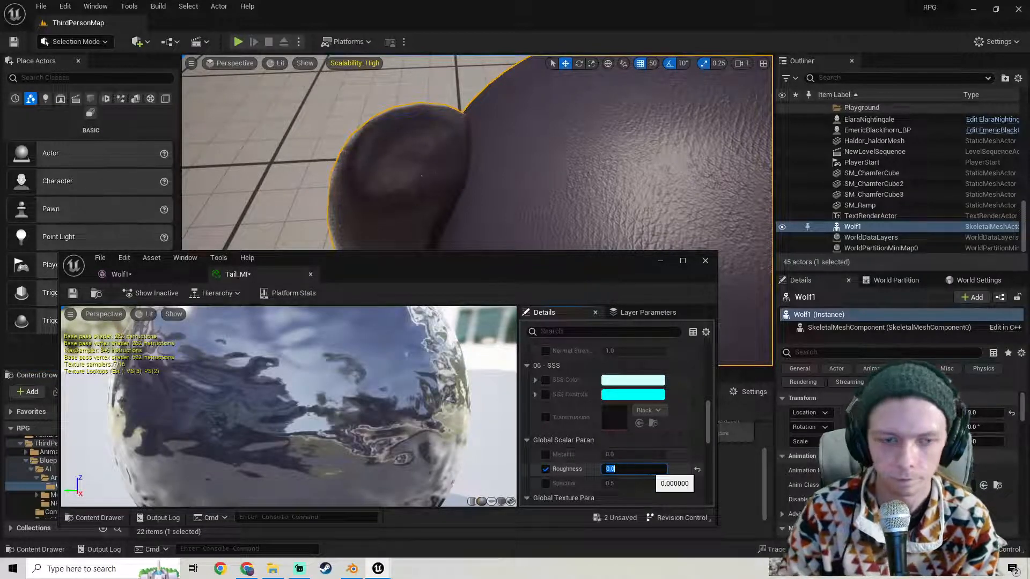
Minimize the material instance editor and save all modified content, including Tail_MI and Wolf1.
{"action": "left_click", "coordinate": [660, 261]}
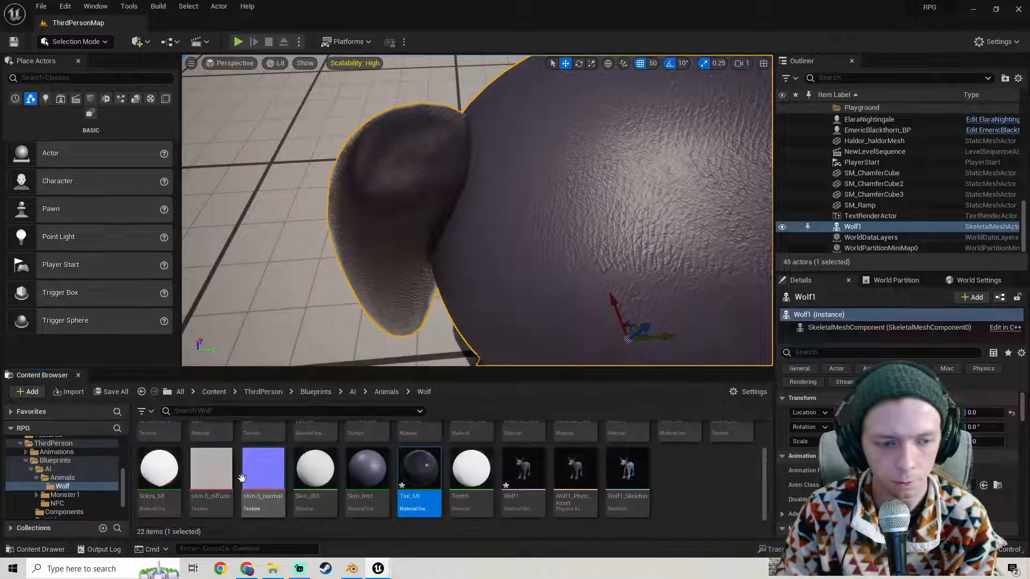
{"action": "scroll", "coordinate": [375, 463], "scroll_direction": "up", "scroll_amount": 2}
{"action": "scroll", "coordinate": [515, 459], "scroll_direction": "down", "scroll_amount": 2}
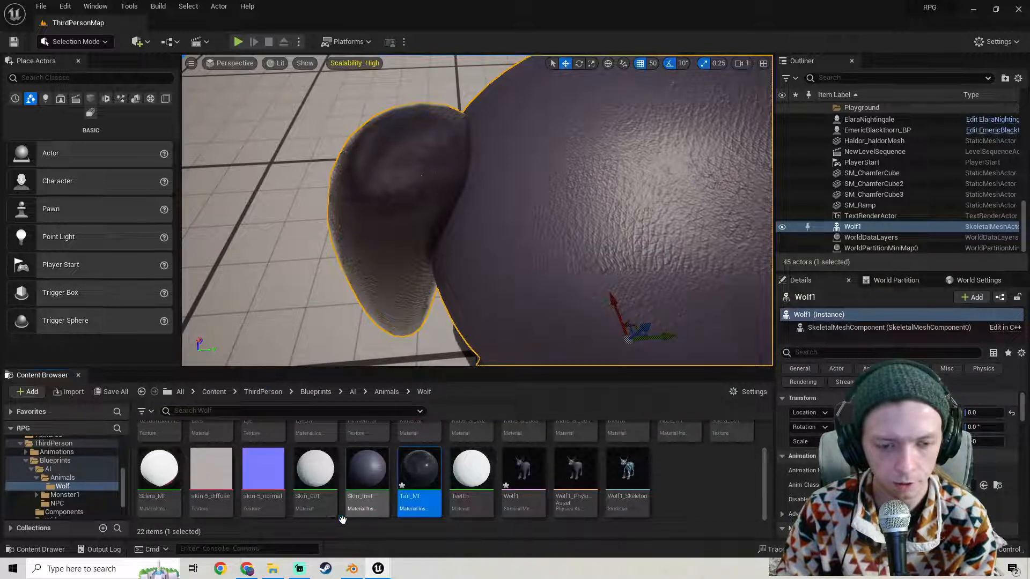
{"action": "scroll", "coordinate": [354, 499], "scroll_direction": "up", "scroll_amount": 3}
{"action": "left_click", "coordinate": [111, 391]}
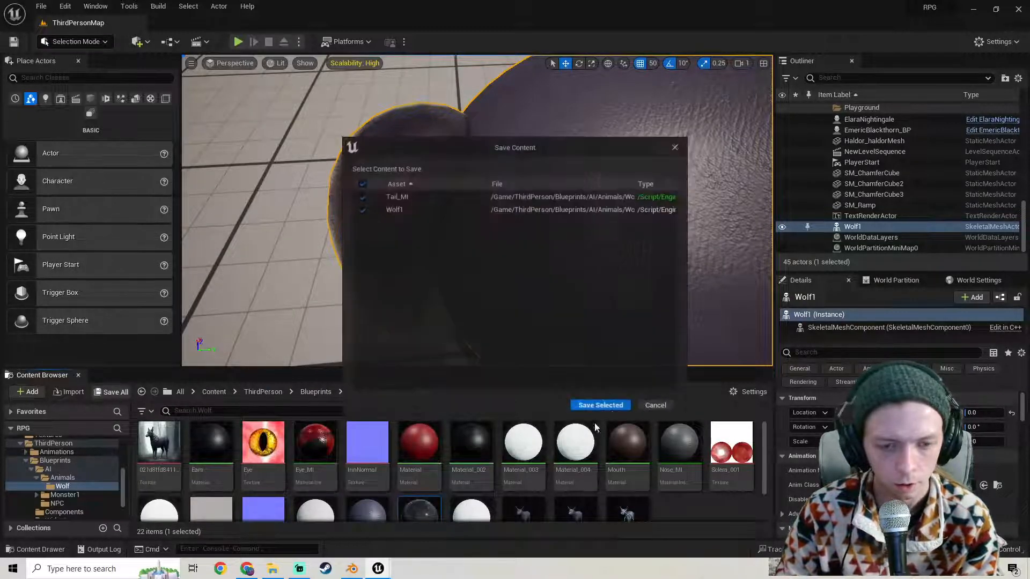
{"action": "left_click", "coordinate": [599, 405]}
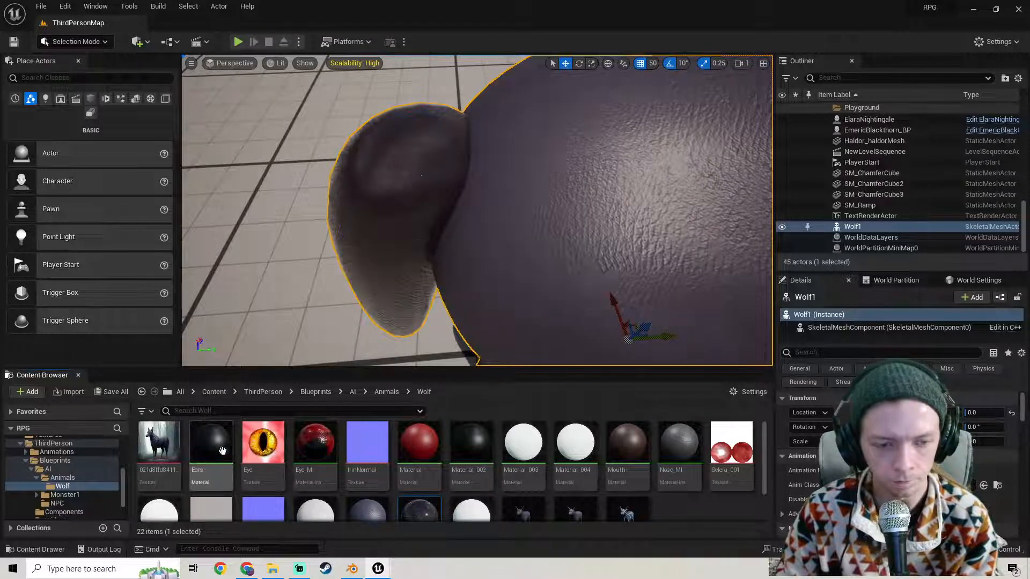
Rename the Skin_001 material in the Wolf folder as Wolf_Master.
{"action": "scroll", "coordinate": [268, 509], "scroll_direction": "down", "scroll_amount": 1}
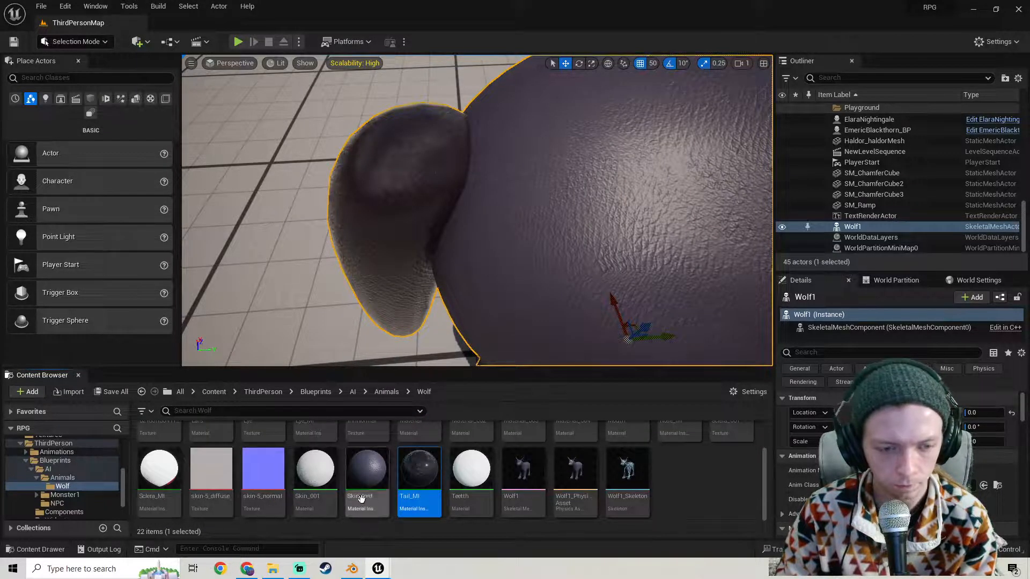
{"action": "scroll", "coordinate": [295, 493], "scroll_direction": "up", "scroll_amount": 1}
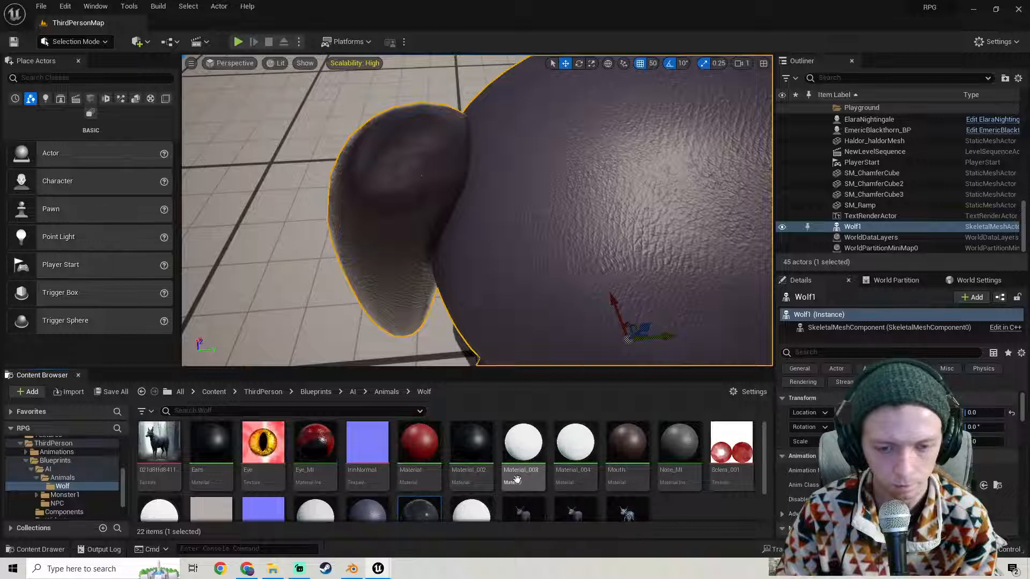
{"action": "scroll", "coordinate": [668, 467], "scroll_direction": "down", "scroll_amount": 1}
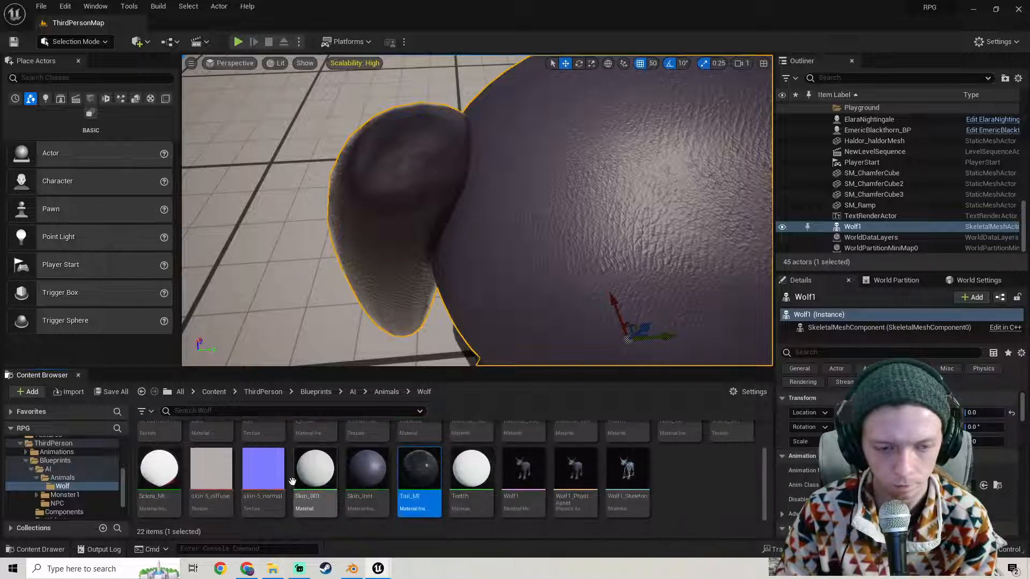
{"action": "scroll", "coordinate": [558, 495], "scroll_direction": "up", "scroll_amount": 1}
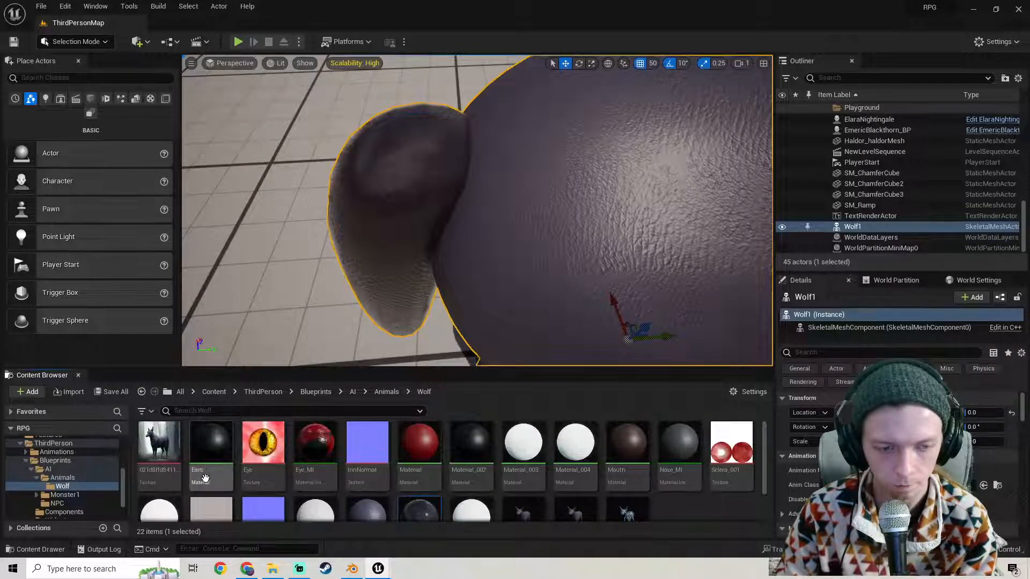
{"action": "scroll", "coordinate": [469, 477], "scroll_direction": "down", "scroll_amount": 1}
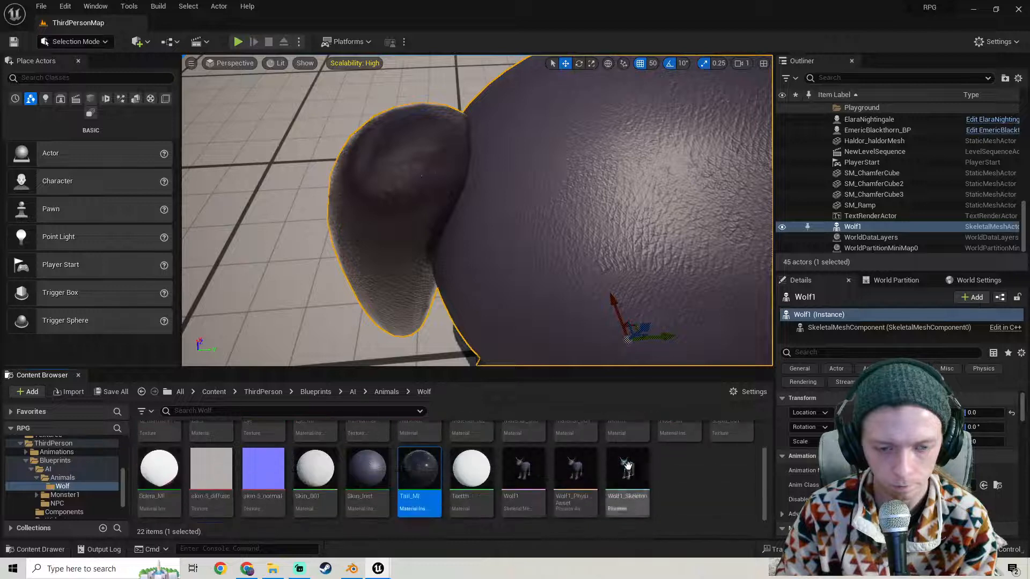
{"action": "left_click", "coordinate": [304, 493]}
{"action": "left_click", "coordinate": [304, 496]}
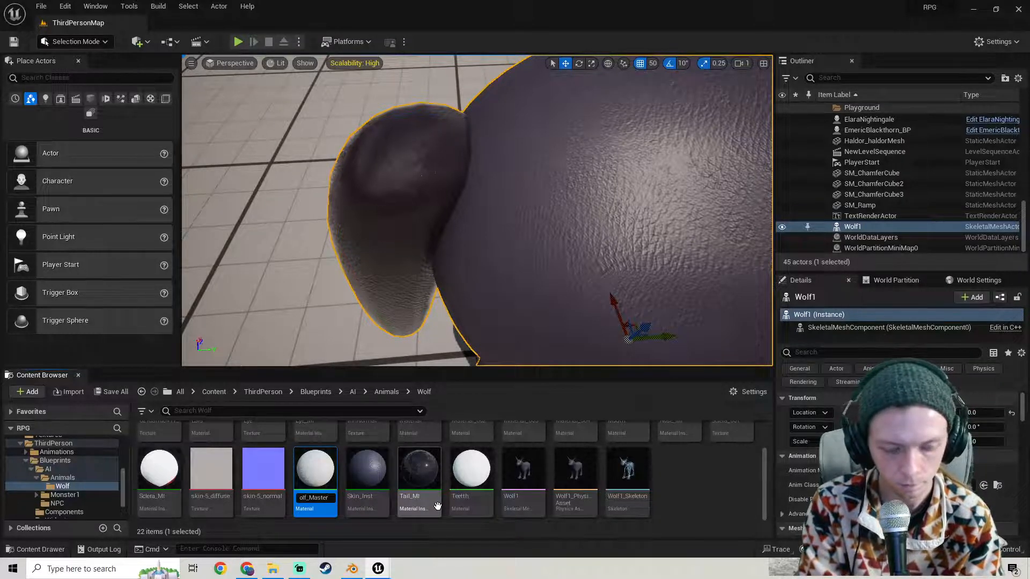
{"action": "type", "text": "Wolf_Master"}
{"action": "key", "text": "Return"}
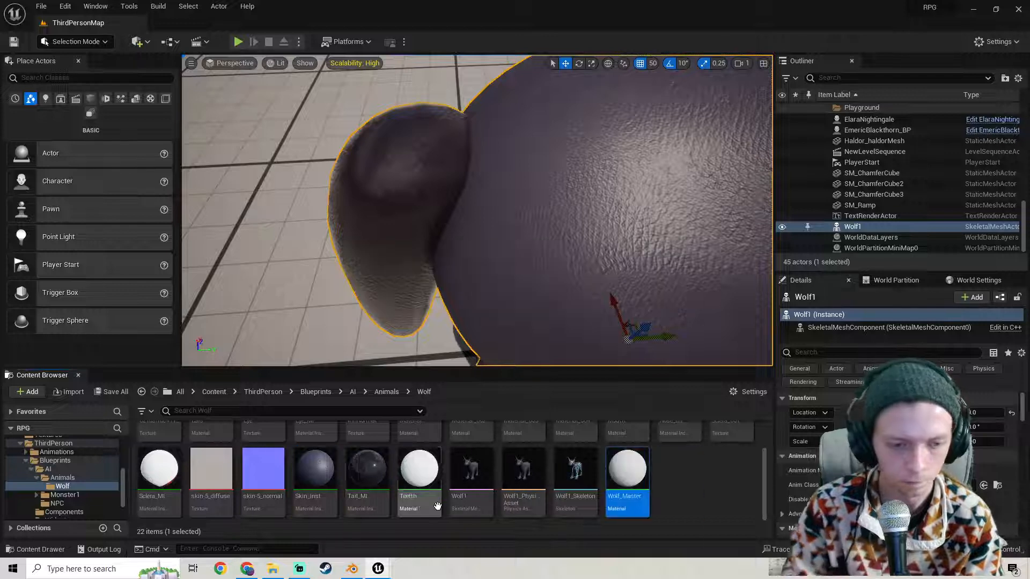
Open Wolf_Master maximized, add a constant of 0.0 and connect it to the Metallic input of MF_MapAdjustments.
{"action": "double_click", "coordinate": [628, 470]}
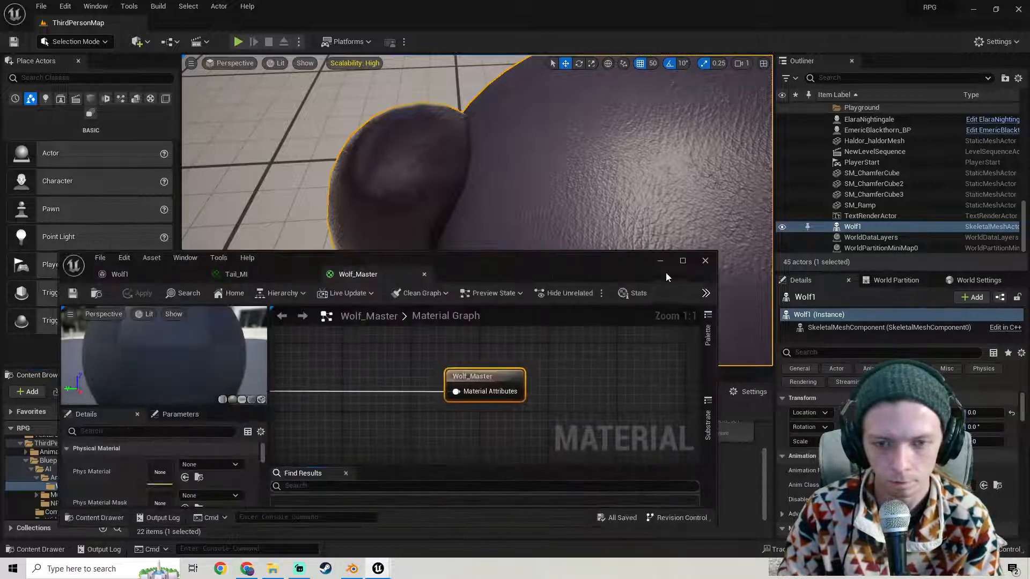
{"action": "left_click", "coordinate": [682, 261]}
{"action": "scroll", "coordinate": [533, 291], "scroll_direction": "down", "scroll_amount": 4}
{"action": "right_click_drag", "start_coordinate": [883, 435], "coordinate": [708, 324]}
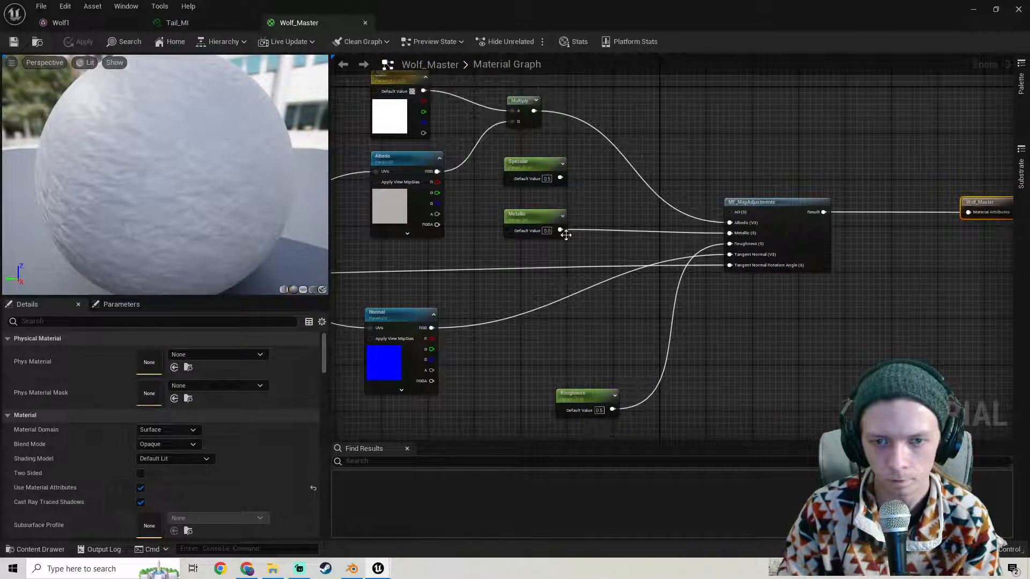
{"action": "right_click_drag", "start_coordinate": [561, 231], "coordinate": [465, 308]}
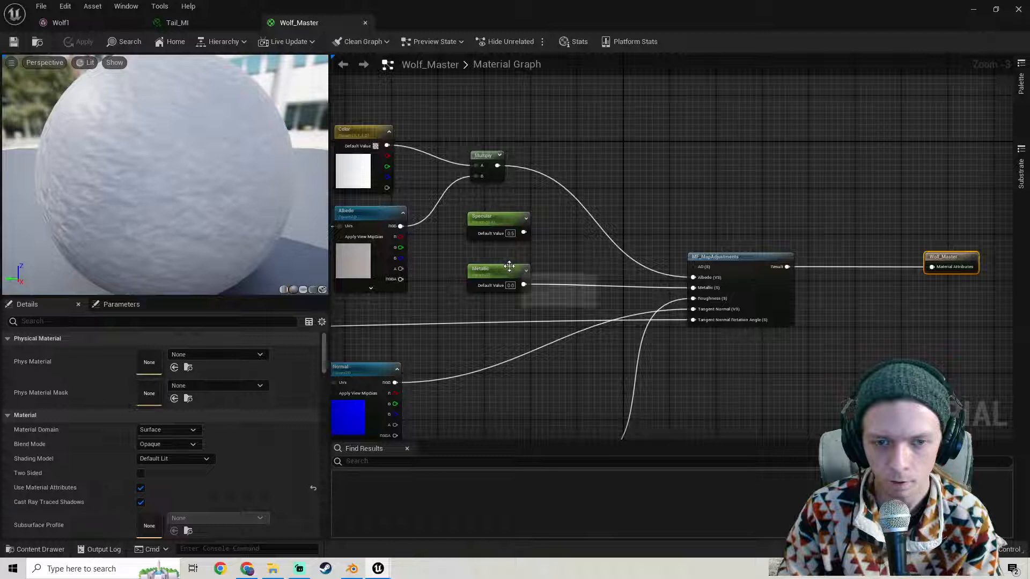
{"action": "left_click", "coordinate": [564, 261]}
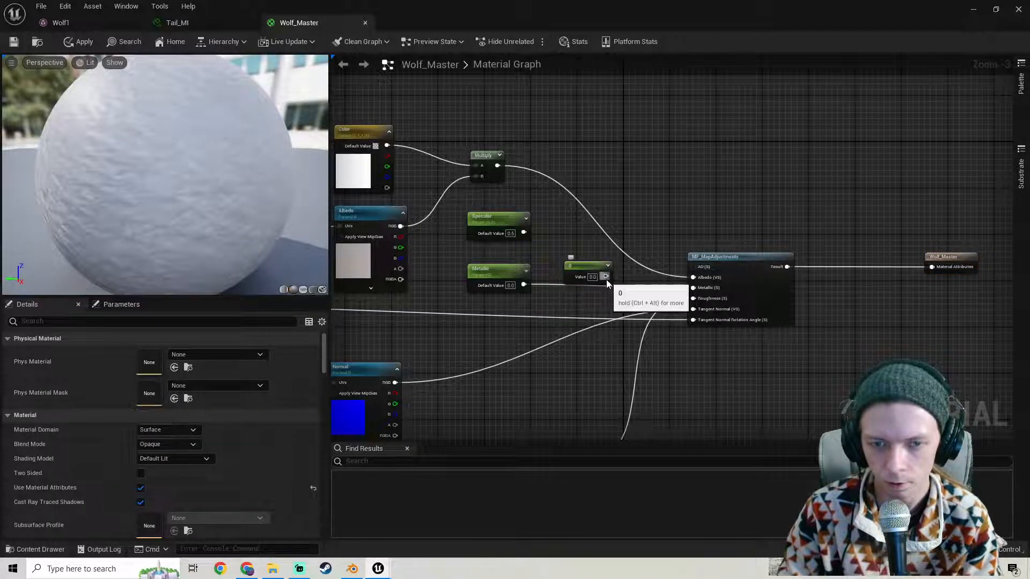
{"action": "left_click_drag", "start_coordinate": [606, 277], "coordinate": [693, 287]}
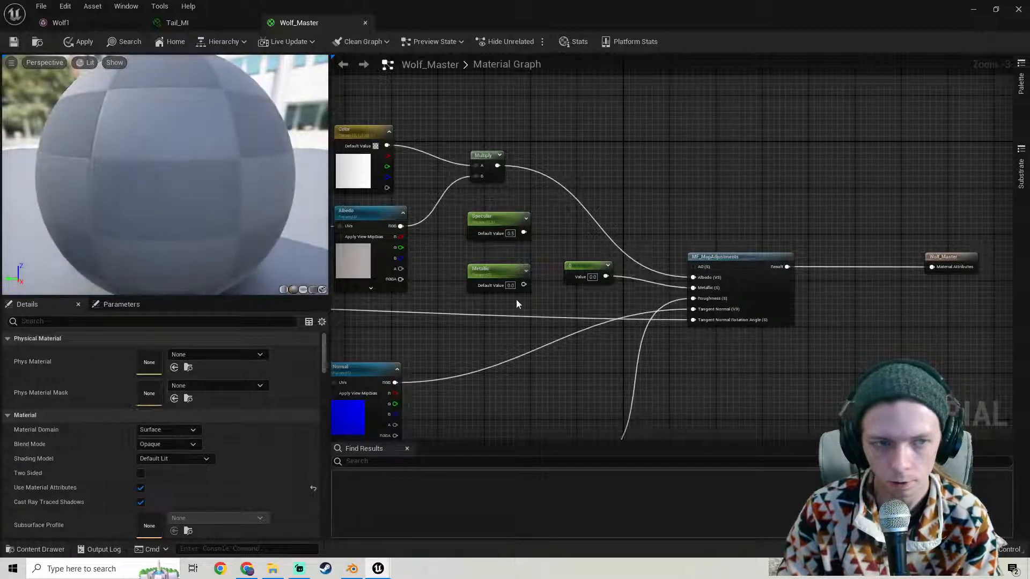
Delete the unconnected Metallic and Specular parameter nodes from the Wolf_Master graph.
{"action": "left_click", "coordinate": [508, 274]}
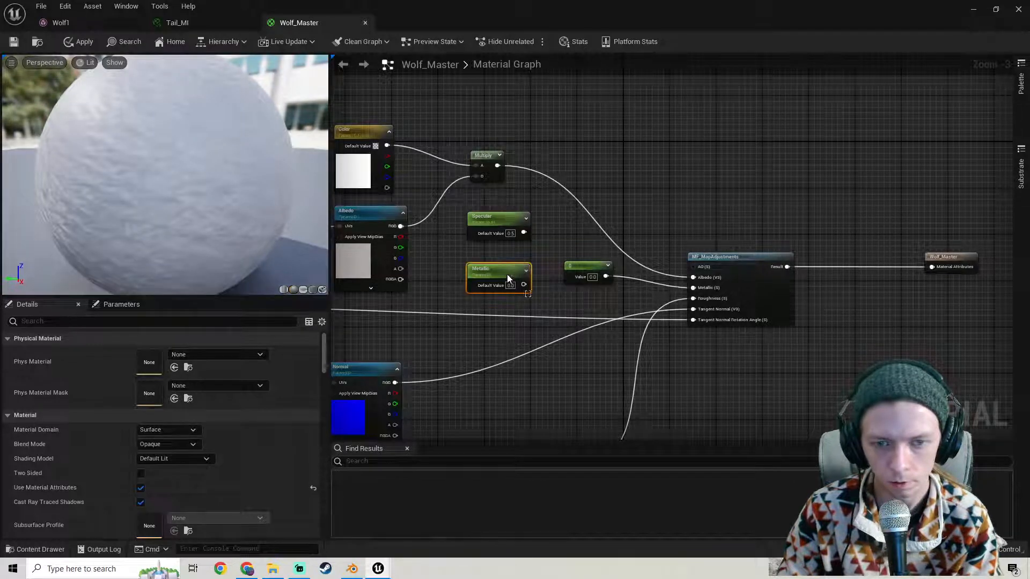
{"action": "key", "text": "Delete"}
{"action": "left_click", "coordinate": [494, 222]}
{"action": "key", "text": "Delete"}
Try replacing the Roughness parameter with a duplicated 0.0 constant wired to MF_MapAdjustments' Roughness input, and add another spare constant.
{"action": "right_click_drag", "start_coordinate": [489, 270], "coordinate": [496, 182]}
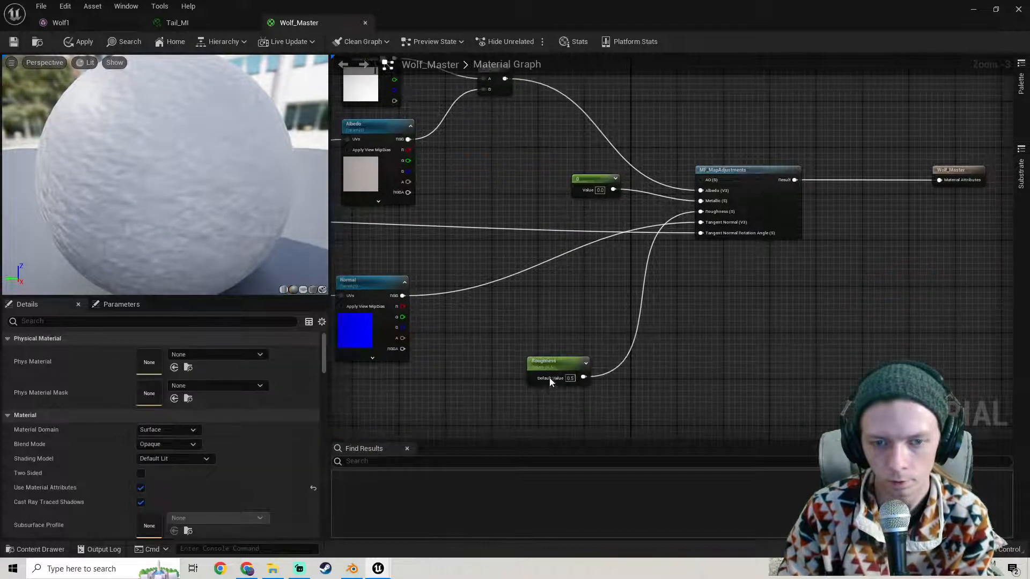
{"action": "left_click", "coordinate": [549, 377]}
{"action": "key", "text": "Delete"}
{"action": "left_click_drag", "start_coordinate": [590, 185], "coordinate": [493, 170]}
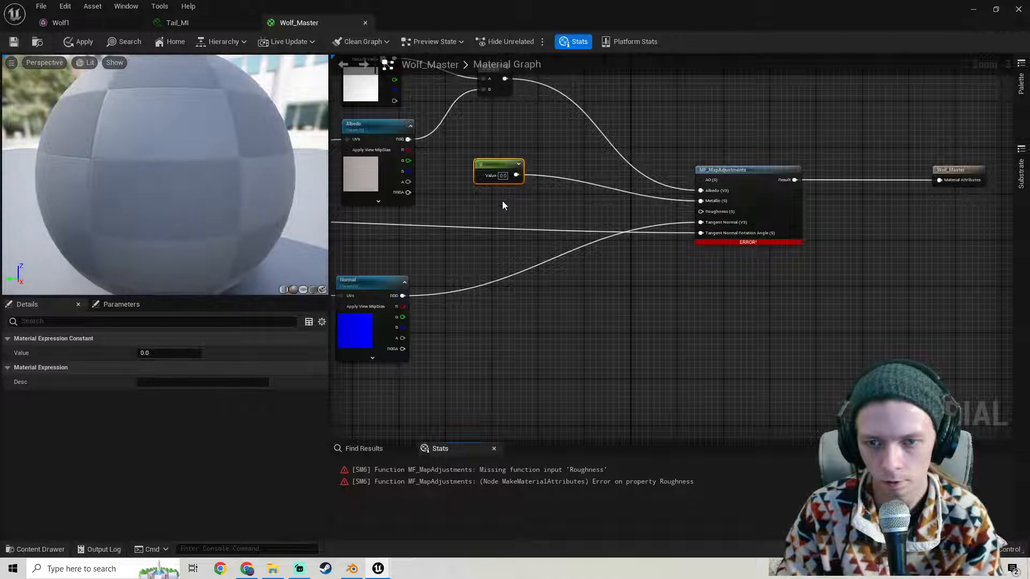
{"action": "key", "text": "ctrl+d"}
{"action": "left_click_drag", "start_coordinate": [543, 207], "coordinate": [703, 214]}
{"action": "left_click", "coordinate": [602, 297]}
{"action": "left_click_drag", "start_coordinate": [642, 312], "coordinate": [797, 323]}
{"action": "left_click", "coordinate": [641, 276]}
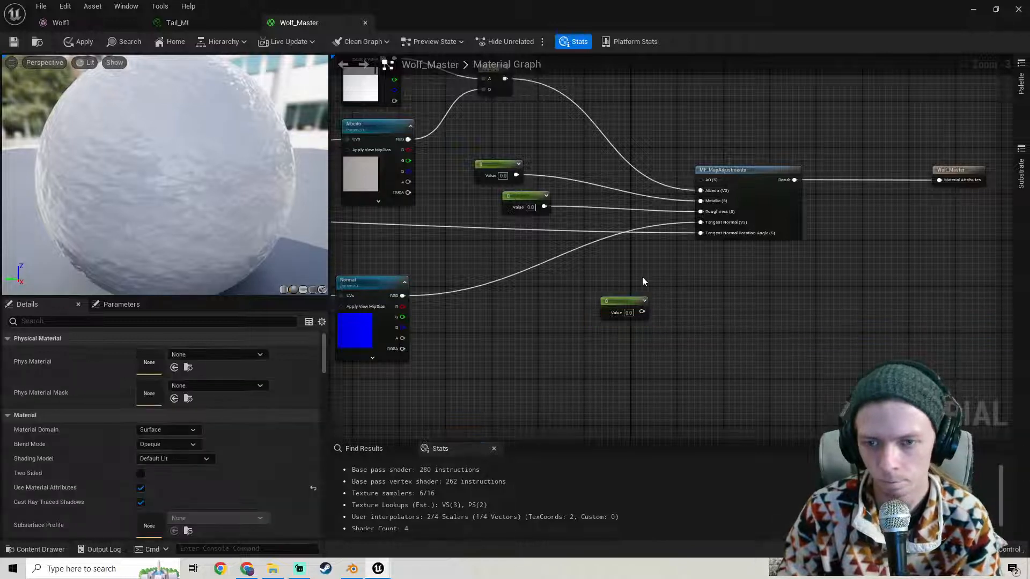
Undo the added constants, the moved Metallic constant and the deletion of the Roughness parameter node.
{"action": "key", "text": "ctrl+z"}
{"action": "key", "text": "ctrl+z"}
{"action": "key", "text": "ctrl+z"}
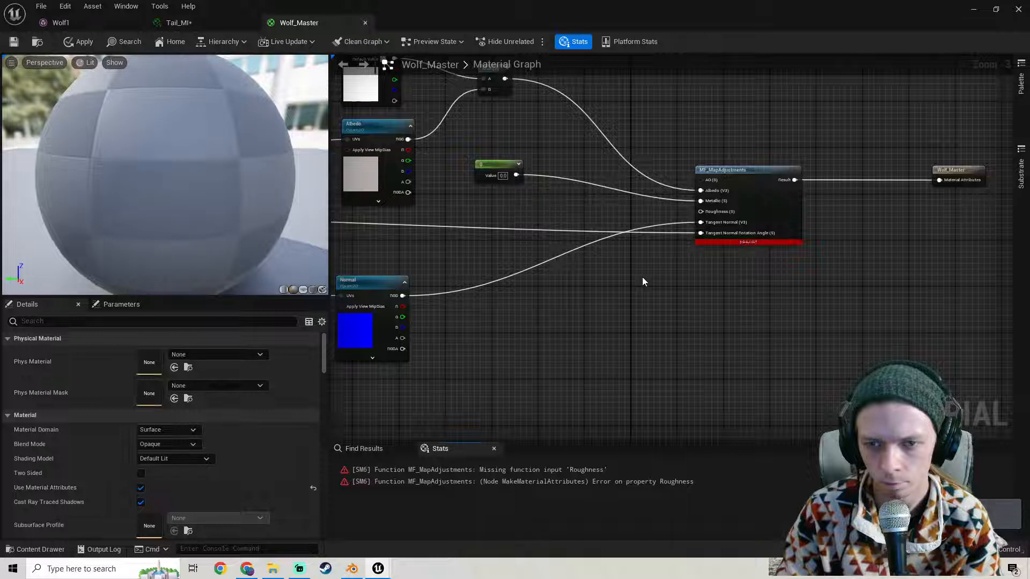
{"action": "key", "text": "ctrl+z"}
{"action": "key", "text": "ctrl+z"}
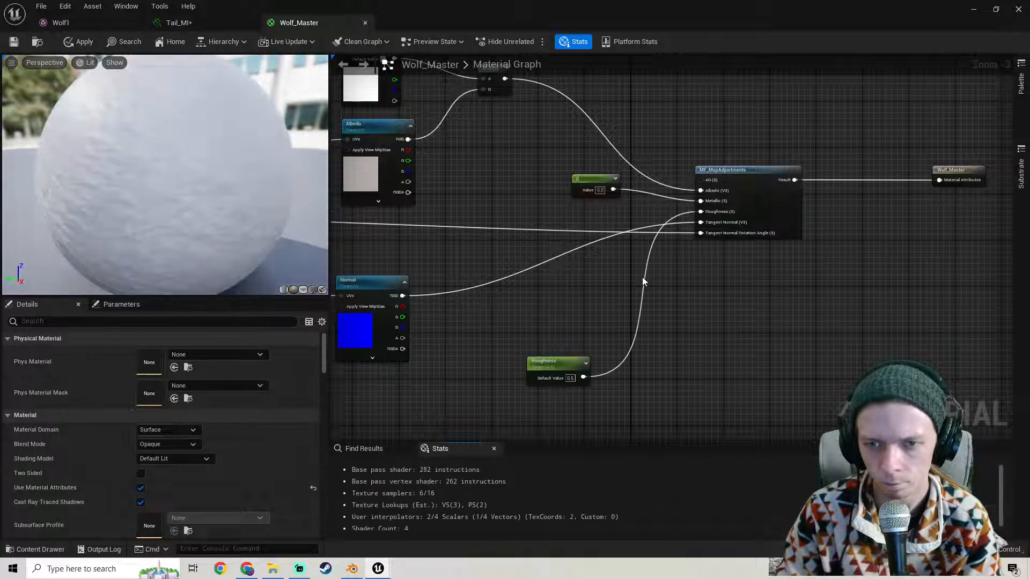
Replace the Roughness parameter node with a constant of 0.5 wired to MF_MapAdjustments' Roughness input and placed just below the Metallic constant.
{"action": "left_click", "coordinate": [561, 362]}
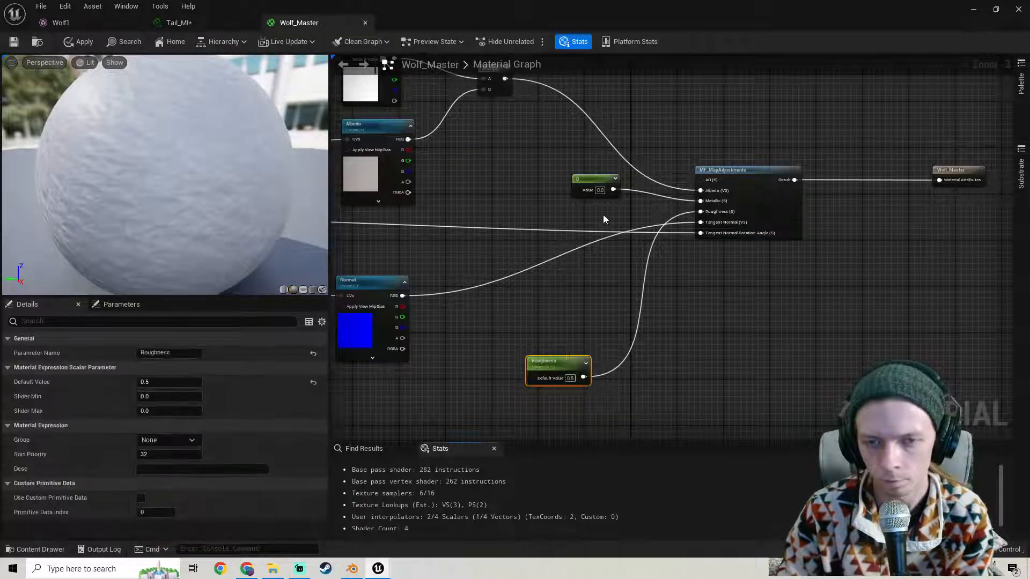
{"action": "key", "text": "Delete"}
{"action": "left_click_drag", "start_coordinate": [588, 177], "coordinate": [543, 175]}
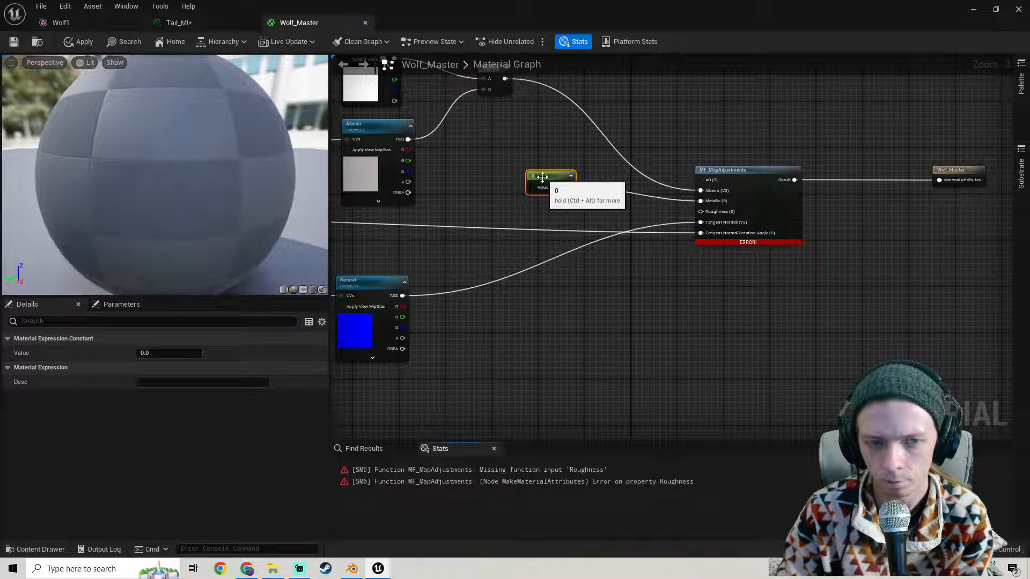
{"action": "left_click", "coordinate": [573, 308]}
{"action": "left_click_drag", "start_coordinate": [616, 324], "coordinate": [709, 215]}
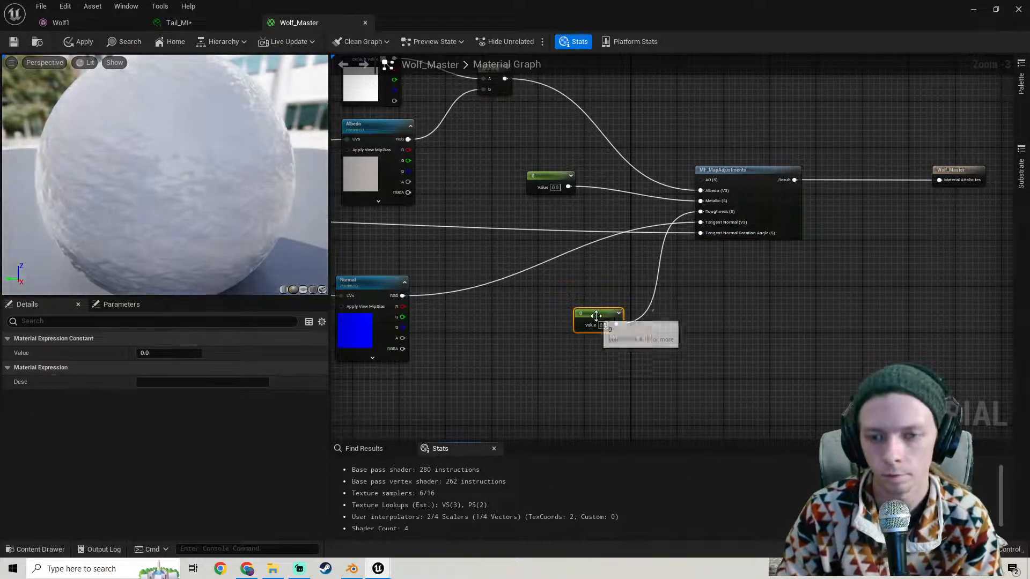
{"action": "left_click_drag", "start_coordinate": [596, 312], "coordinate": [549, 209]}
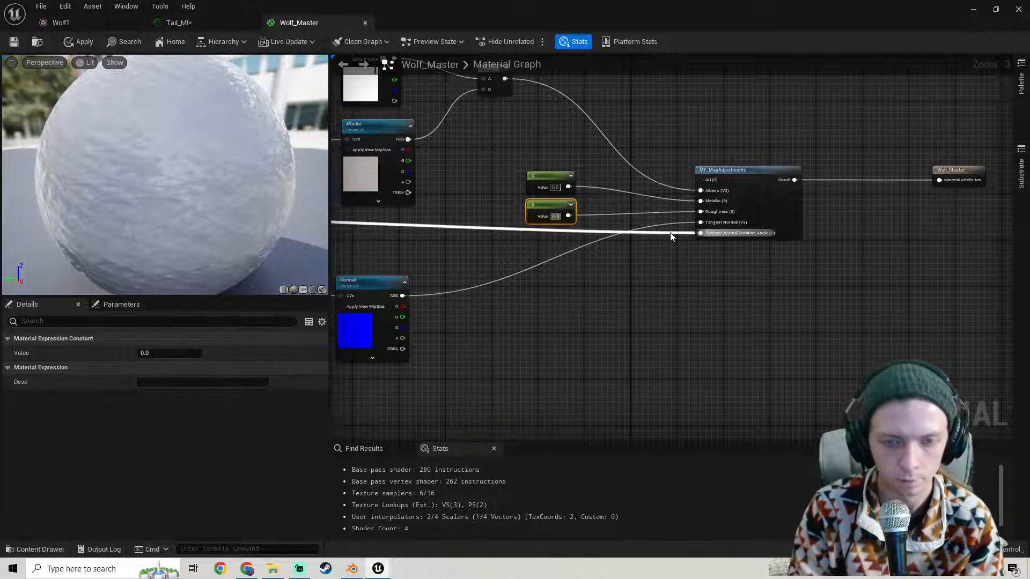
{"action": "type", "text": "0.5"}
{"action": "key", "text": "Return"}
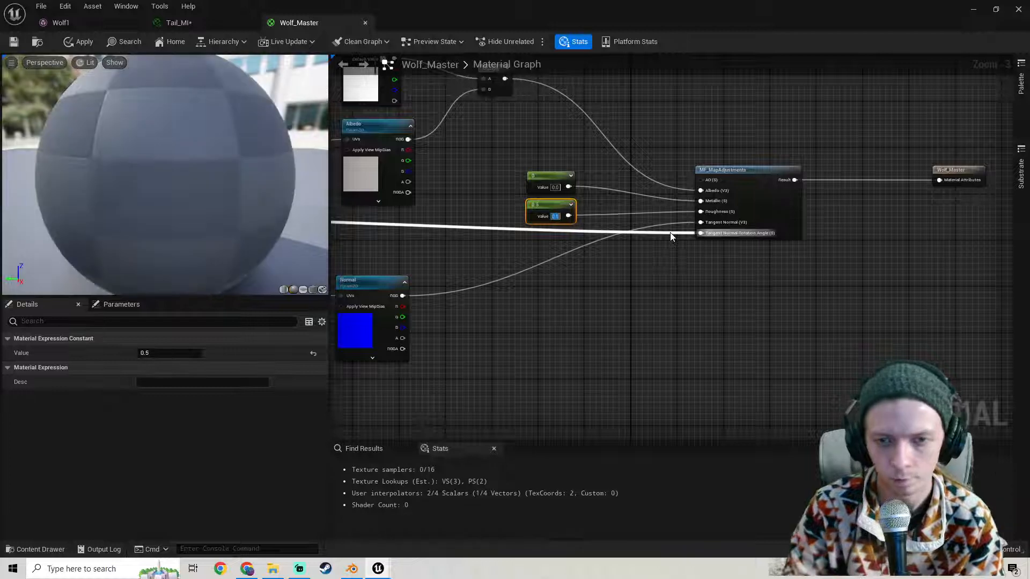
Set the Metallic constant to 0.5, then apply and save the Wolf_Master material.
{"action": "left_click_drag", "start_coordinate": [541, 171], "coordinate": [536, 160]}
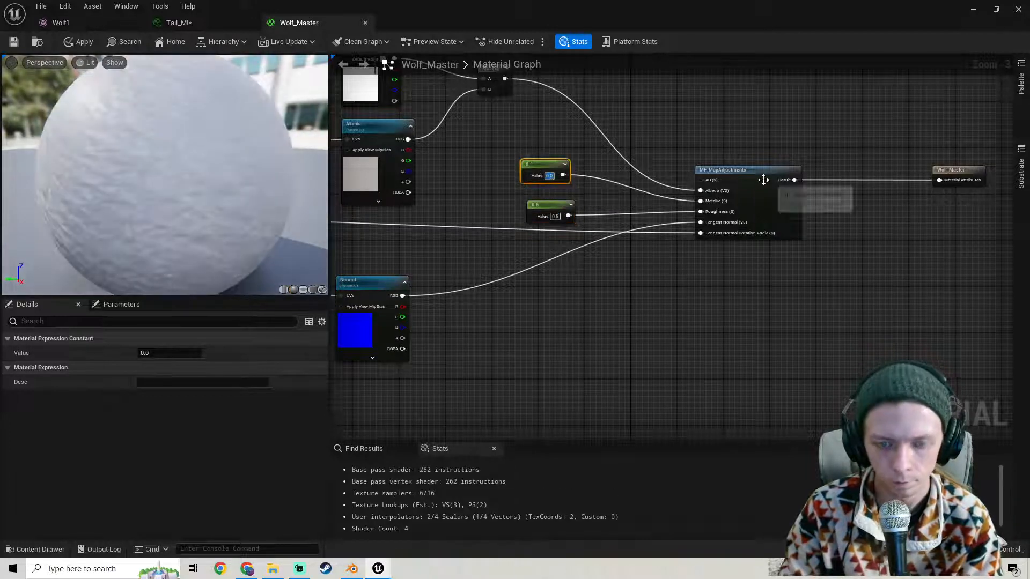
{"action": "type", "text": "0.5"}
{"action": "key", "text": "Return"}
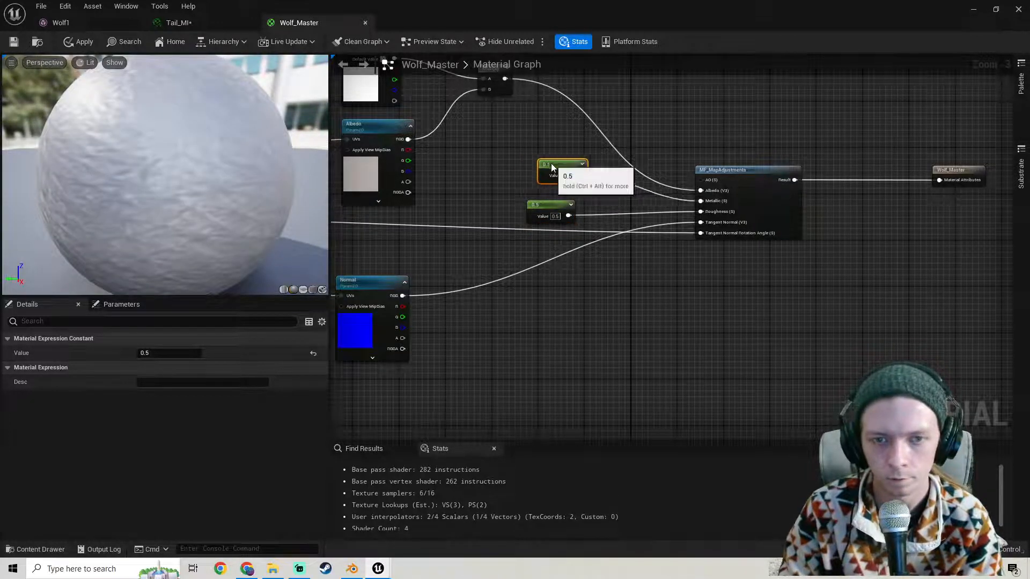
{"action": "scroll", "coordinate": [526, 214], "scroll_direction": "down", "scroll_amount": 3}
{"action": "scroll", "coordinate": [526, 206], "scroll_direction": "up", "scroll_amount": 3}
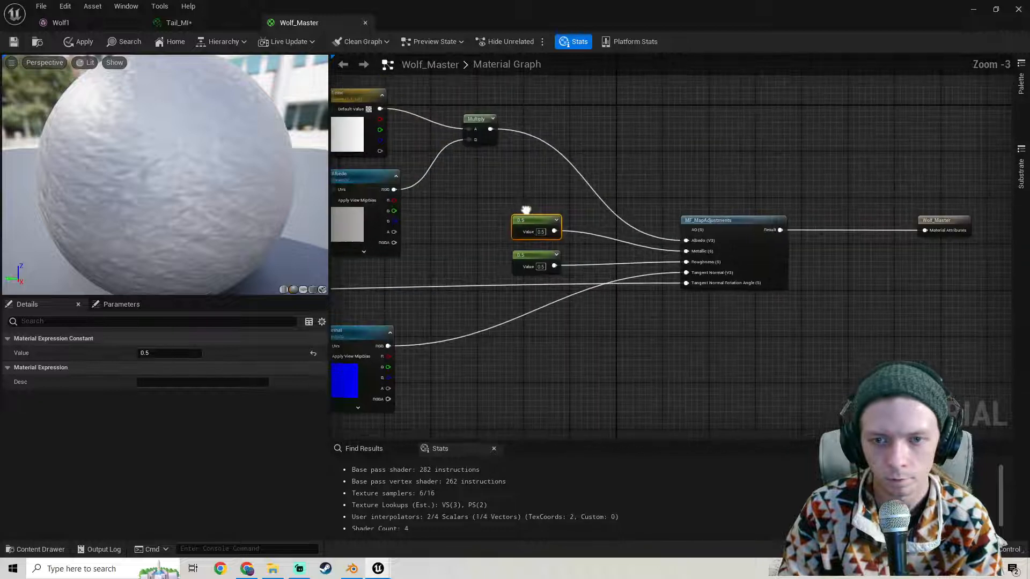
{"action": "left_click", "coordinate": [82, 44]}
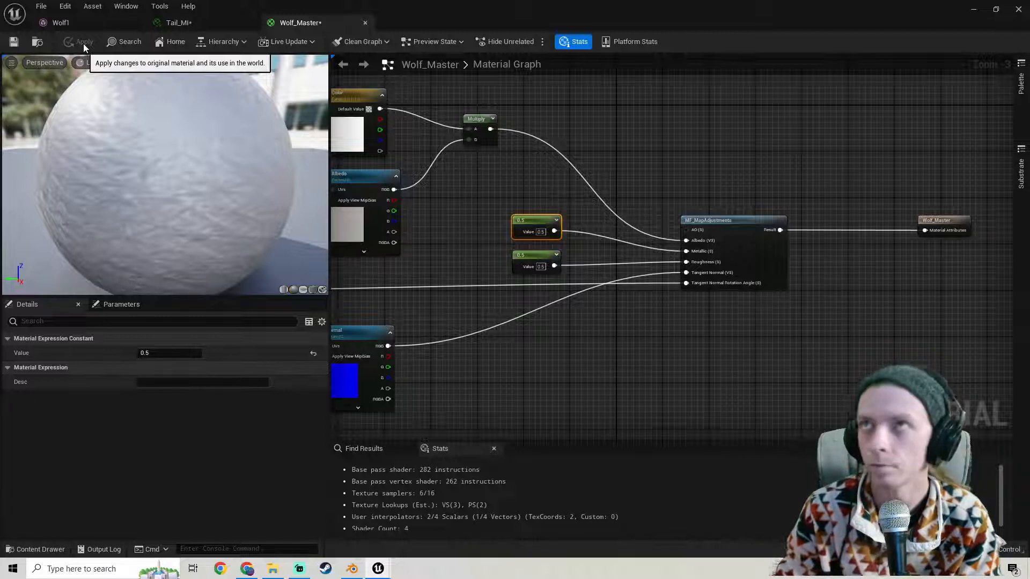
{"action": "right_click_drag", "start_coordinate": [549, 202], "coordinate": [489, 188]}
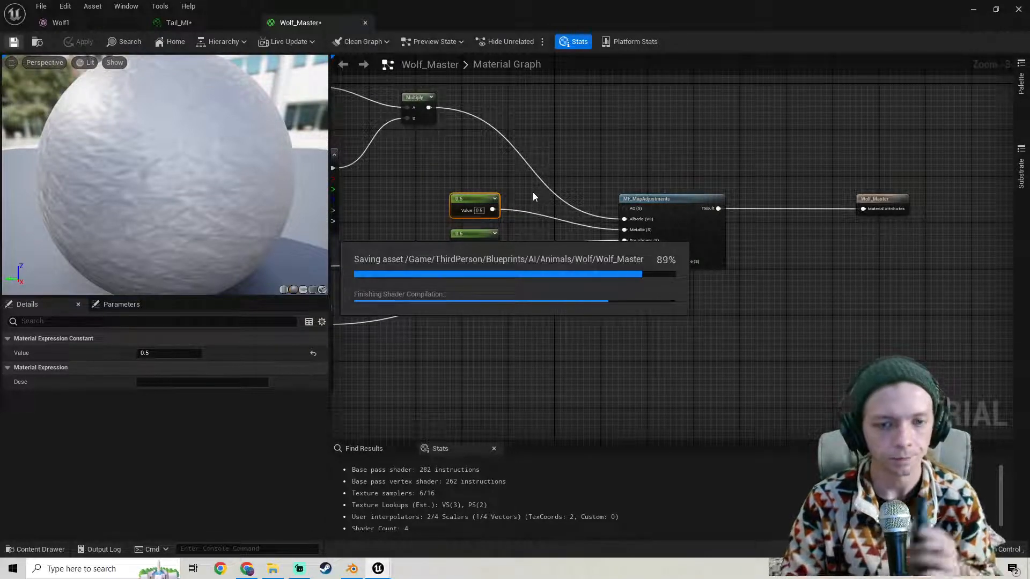
Save Tail_MI, enable its Base Specular override, and shrink its editor window to reveal the wolf's tail in the level.
{"action": "left_click", "coordinate": [180, 23]}
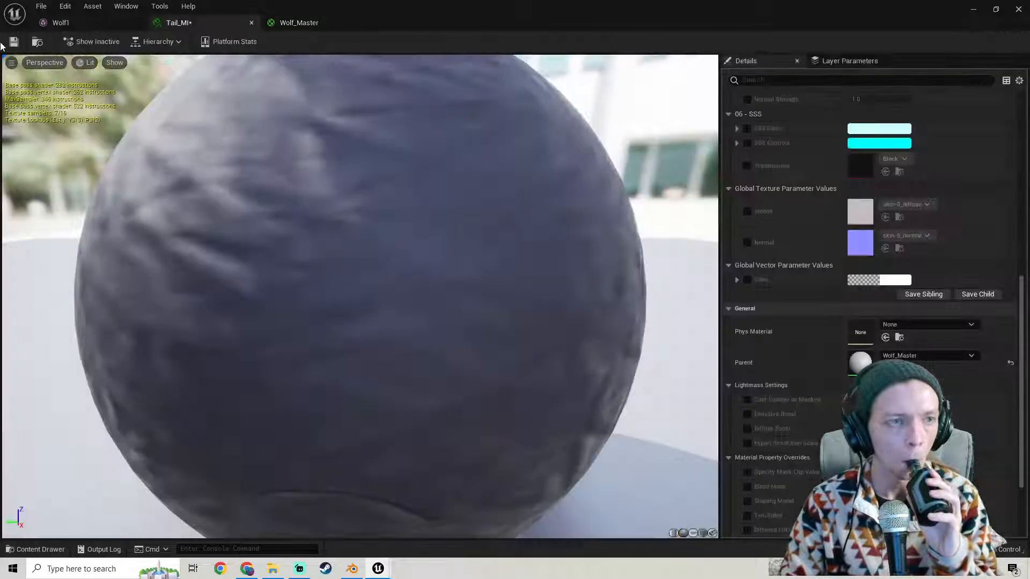
{"action": "scroll", "coordinate": [784, 293], "scroll_direction": "up", "scroll_amount": 12}
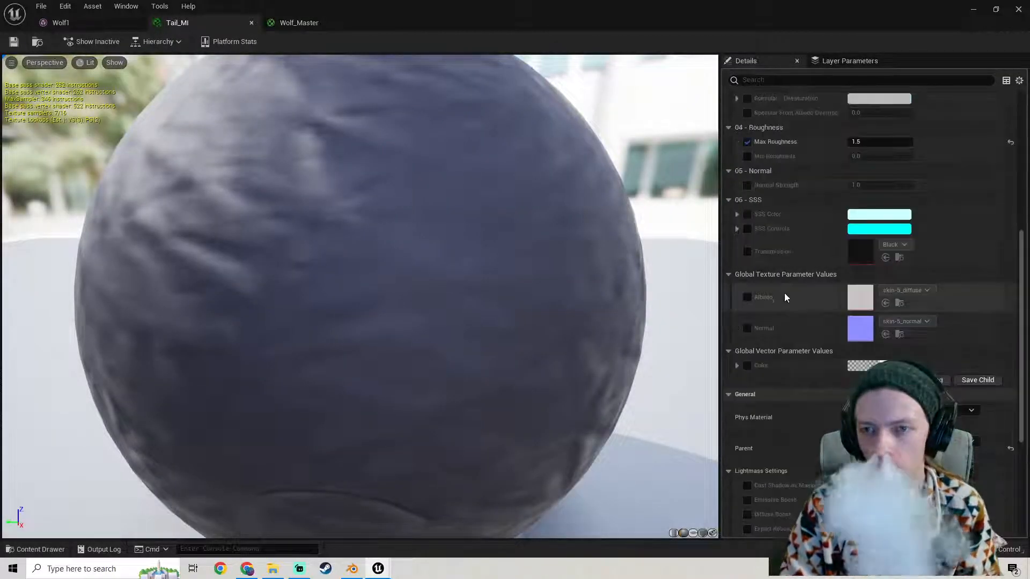
{"action": "scroll", "coordinate": [804, 268], "scroll_direction": "down", "scroll_amount": 3}
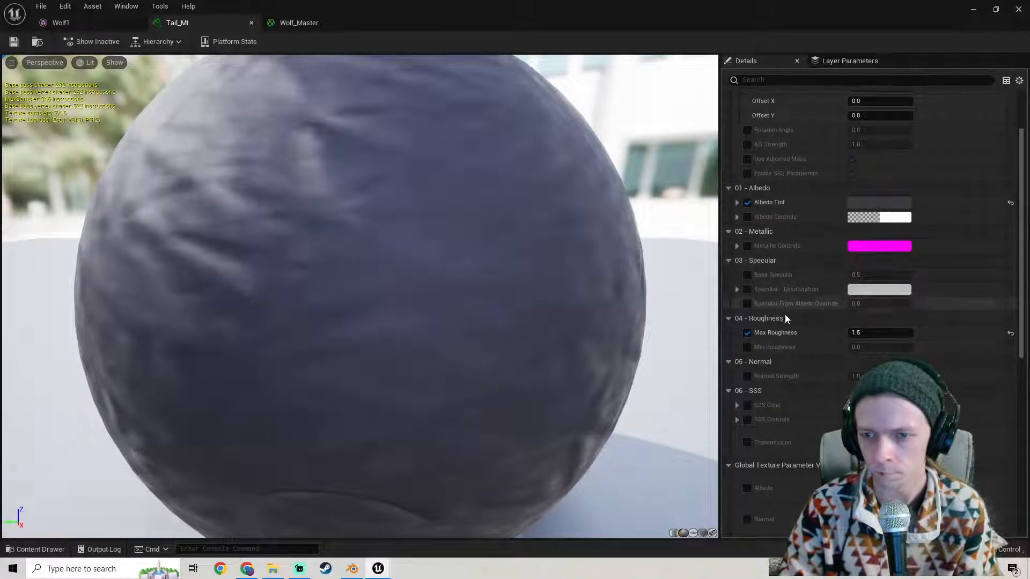
{"action": "left_click", "coordinate": [747, 275]}
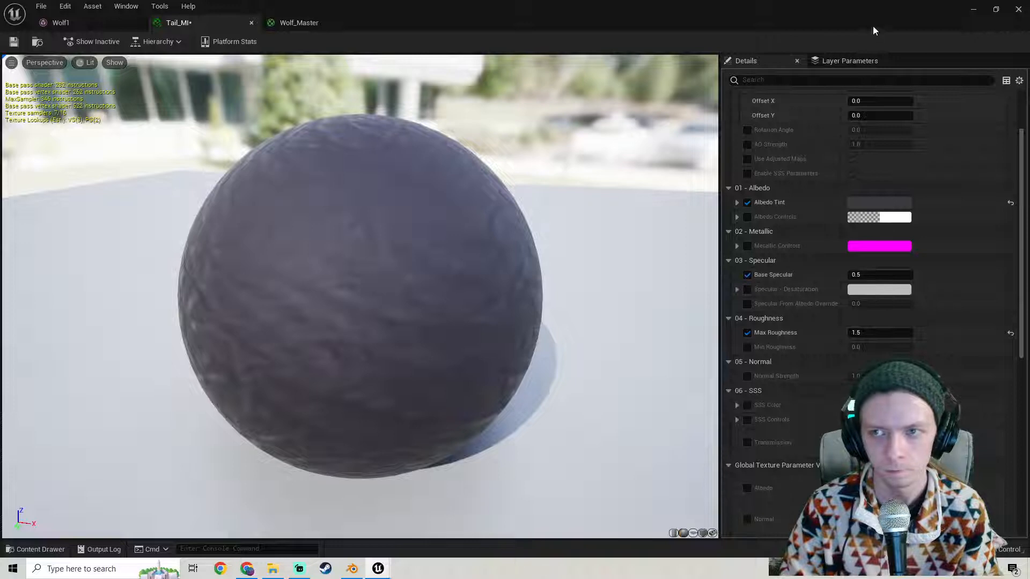
{"action": "left_click_drag", "start_coordinate": [920, 14], "coordinate": [587, 257]}
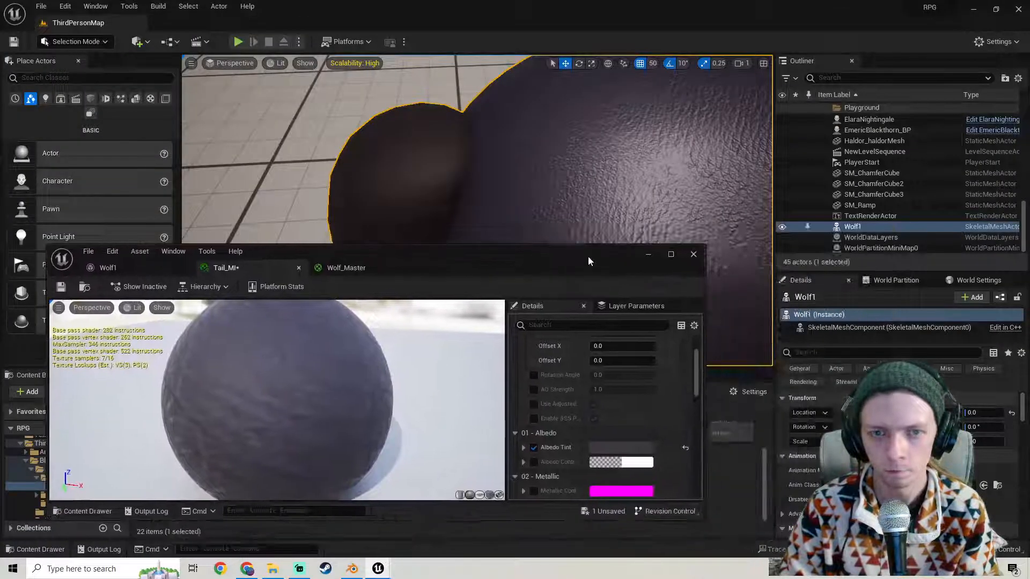
Try a Max Roughness of 1 on Tail_MI, then return it to 1.5.
{"action": "scroll", "coordinate": [571, 448], "scroll_direction": "down", "scroll_amount": 4}
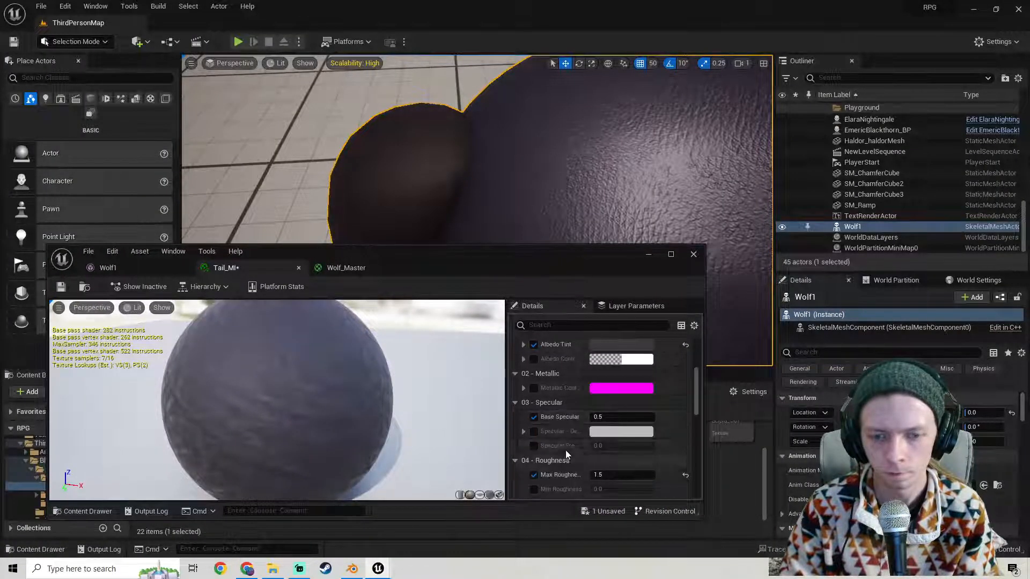
{"action": "scroll", "coordinate": [565, 449], "scroll_direction": "down", "scroll_amount": 3}
{"action": "left_click", "coordinate": [622, 407]}
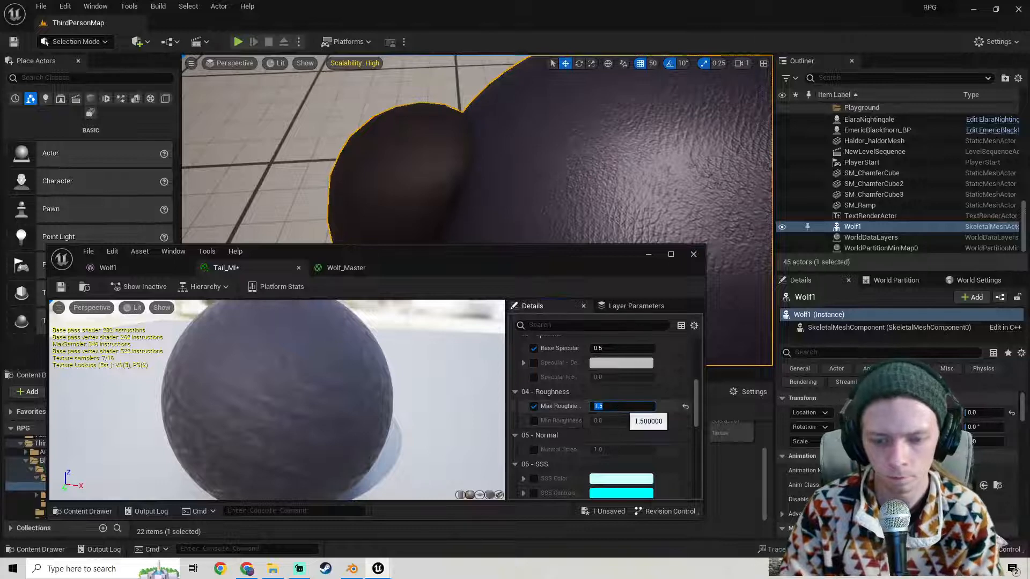
{"action": "type", "text": "1"}
{"action": "key", "text": "Return"}
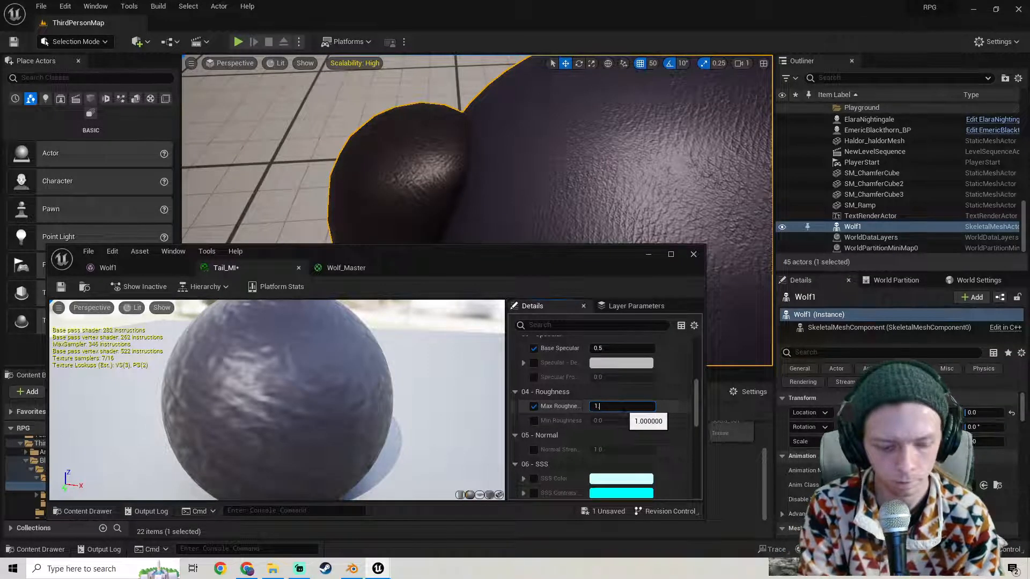
{"action": "type", "text": "1.5"}
{"action": "key", "text": "Return"}
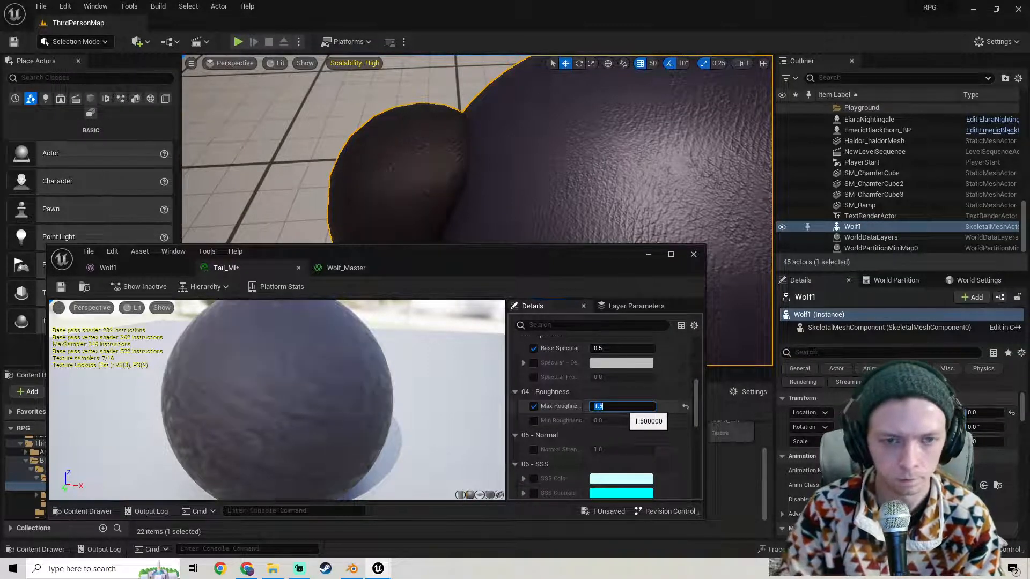
Test Base Specular values of 0 and 0.4 on Tail_MI, then settle on 0.3.
{"action": "scroll", "coordinate": [558, 407], "scroll_direction": "up", "scroll_amount": 1}
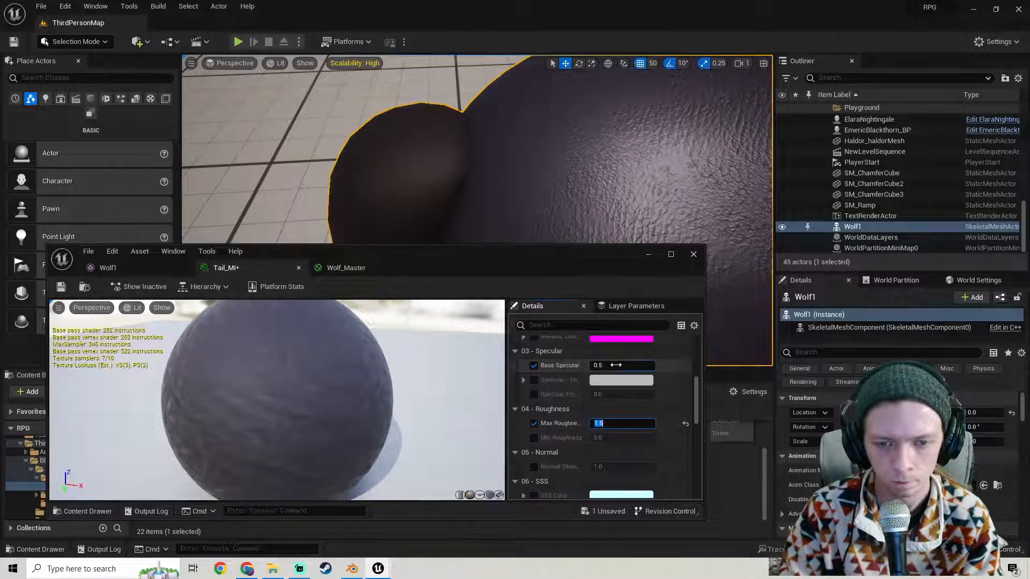
{"action": "left_click", "coordinate": [615, 366]}
{"action": "type", "text": "0"}
{"action": "key", "text": "Return"}
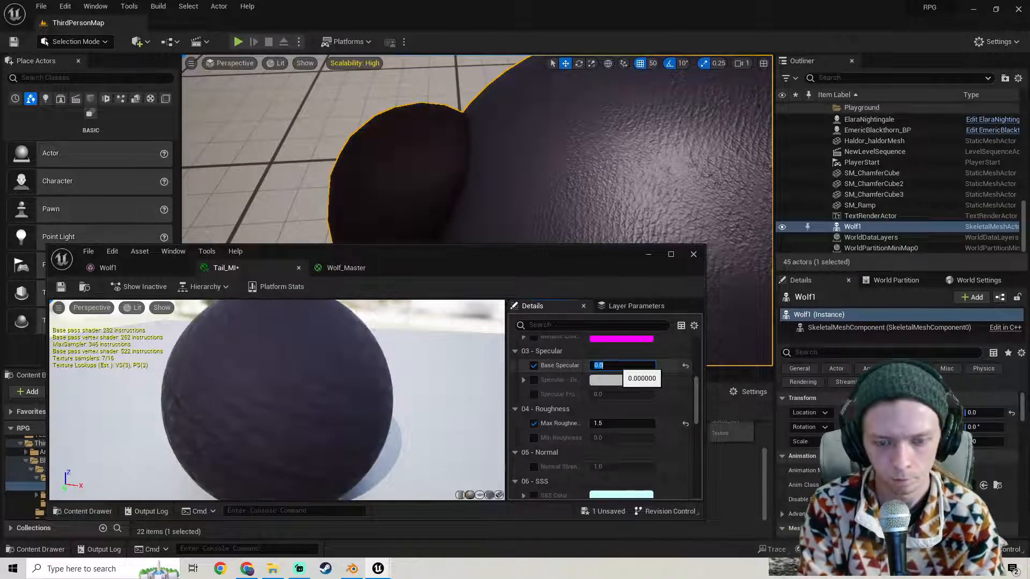
{"action": "type", "text": "0.4"}
{"action": "key", "text": "Return"}
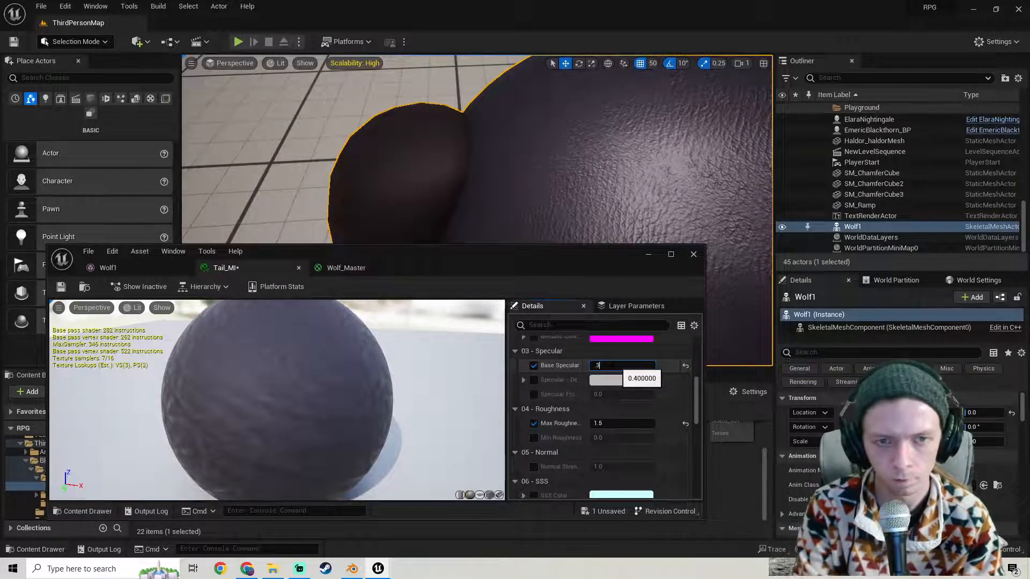
Compare the tail with the body from another angle in the level, then save Tail_MI and close its editor.
{"action": "right_click_drag", "start_coordinate": [585, 182], "coordinate": [557, 182]}
{"action": "key", "text": "s"}
{"action": "key", "text": "s"}
{"action": "right_click_drag", "start_coordinate": [486, 240], "coordinate": [471, 240]}
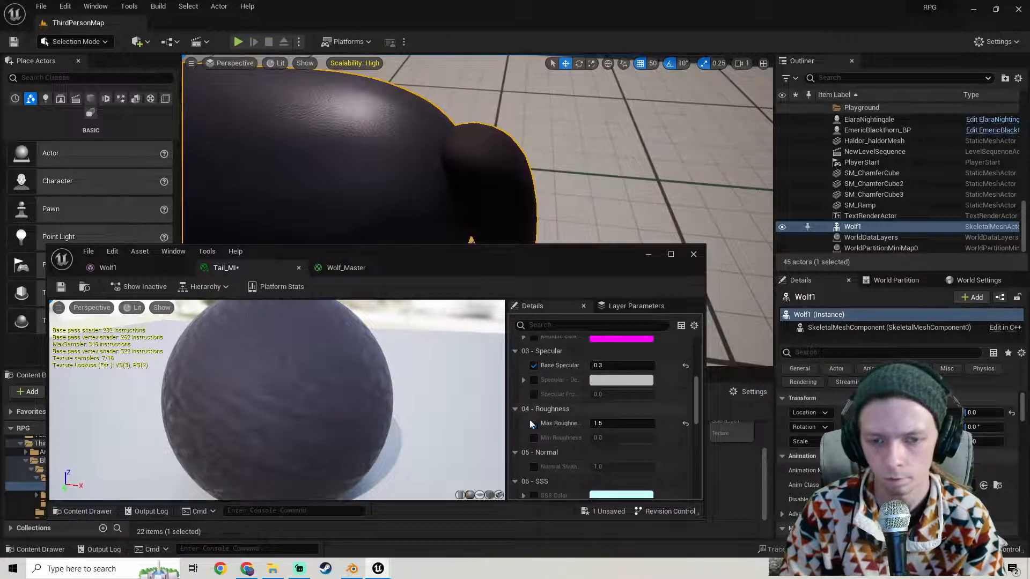
{"action": "scroll", "coordinate": [530, 421], "scroll_direction": "down", "scroll_amount": 3}
{"action": "left_click", "coordinate": [533, 355]}
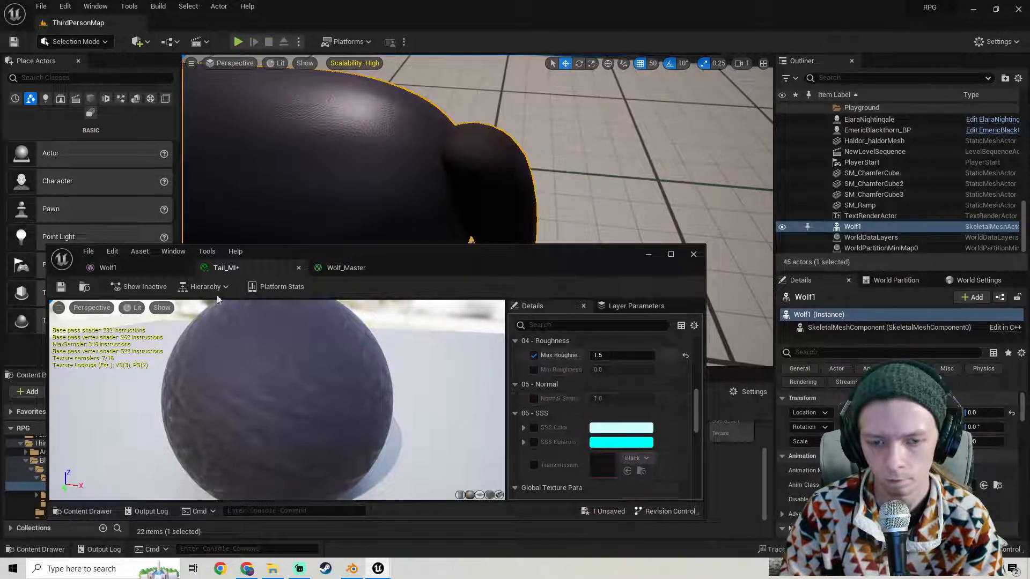
{"action": "left_click", "coordinate": [61, 287]}
{"action": "left_click", "coordinate": [692, 256]}
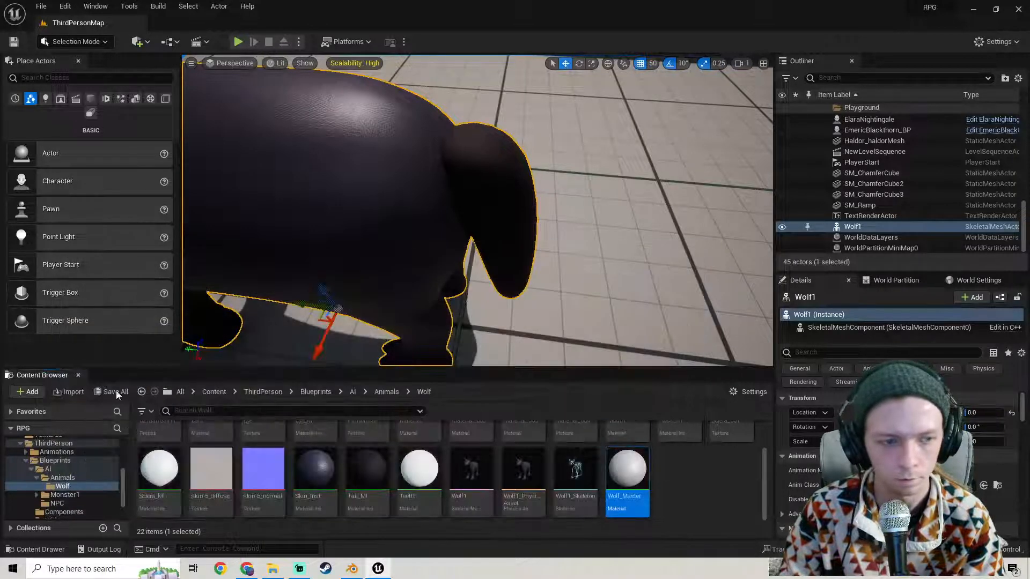
Open the Skin_Inst material instance and frame the wolf's back in the level behind its editor.
{"action": "scroll", "coordinate": [531, 477], "scroll_direction": "up", "scroll_amount": 3}
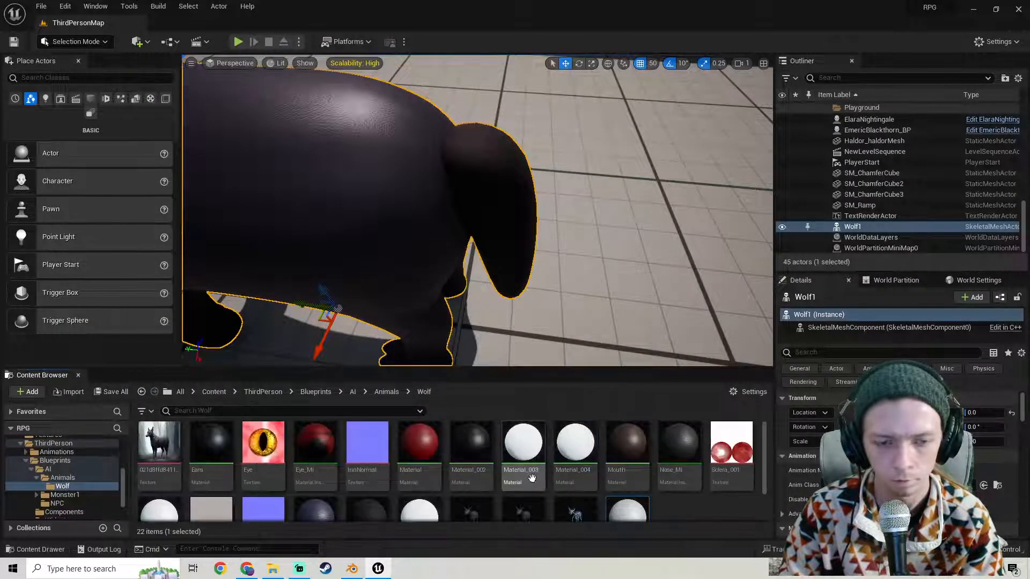
{"action": "right_click_drag", "start_coordinate": [528, 290], "coordinate": [622, 300]}
{"action": "scroll", "coordinate": [318, 483], "scroll_direction": "down", "scroll_amount": 1}
{"action": "left_click", "coordinate": [317, 482]}
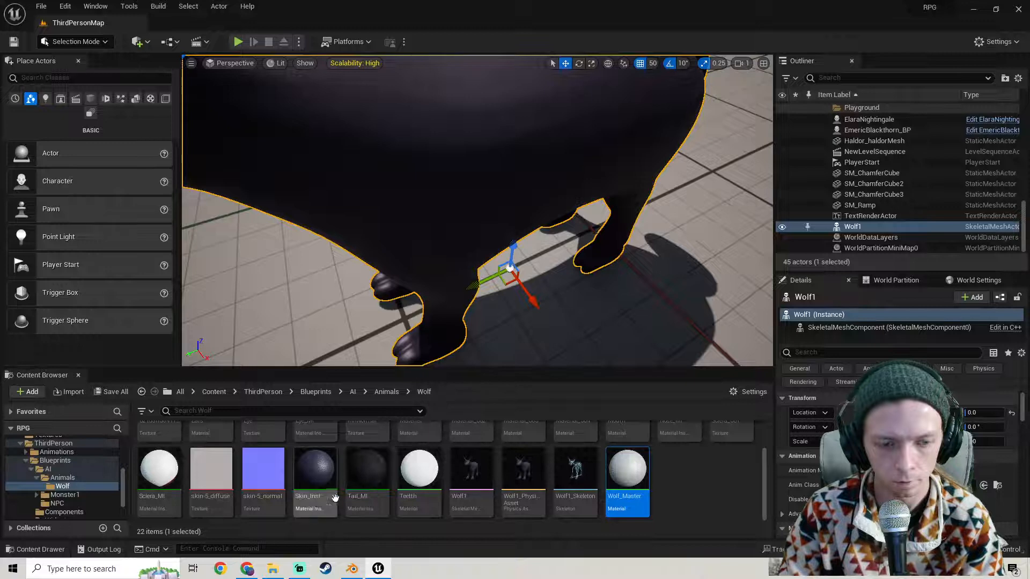
{"action": "double_click", "coordinate": [318, 507]}
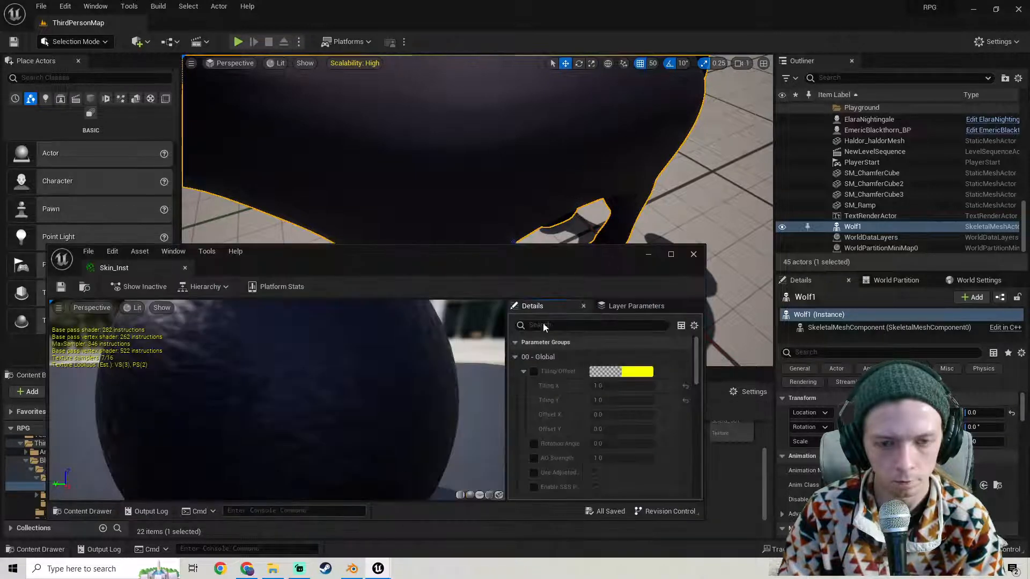
{"action": "key", "text": "s"}
{"action": "mouse_move", "coordinate": [512, 224]}
{"action": "right_mouse_down"}
{"action": "mouse_move", "coordinate": [528, 182]}
{"action": "mouse_move", "coordinate": [516, 229]}
{"action": "right_mouse_up"}
{"action": "key", "text": "w"}
{"action": "key", "text": "s"}
{"action": "key", "text": "w"}
Enable the Tiling/Offset override on Skin_Inst, set Tiling X and Tiling Y to 0.5, and save the instance.
{"action": "left_click", "coordinate": [533, 371]}
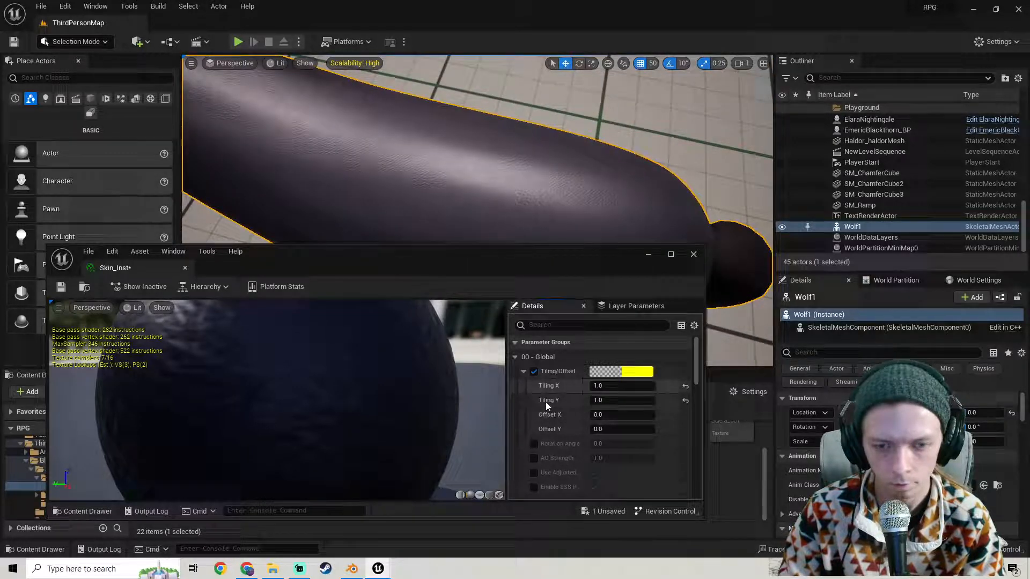
{"action": "left_click", "coordinate": [611, 387]}
{"action": "type", "text": "0.5"}
{"action": "key", "text": "Return"}
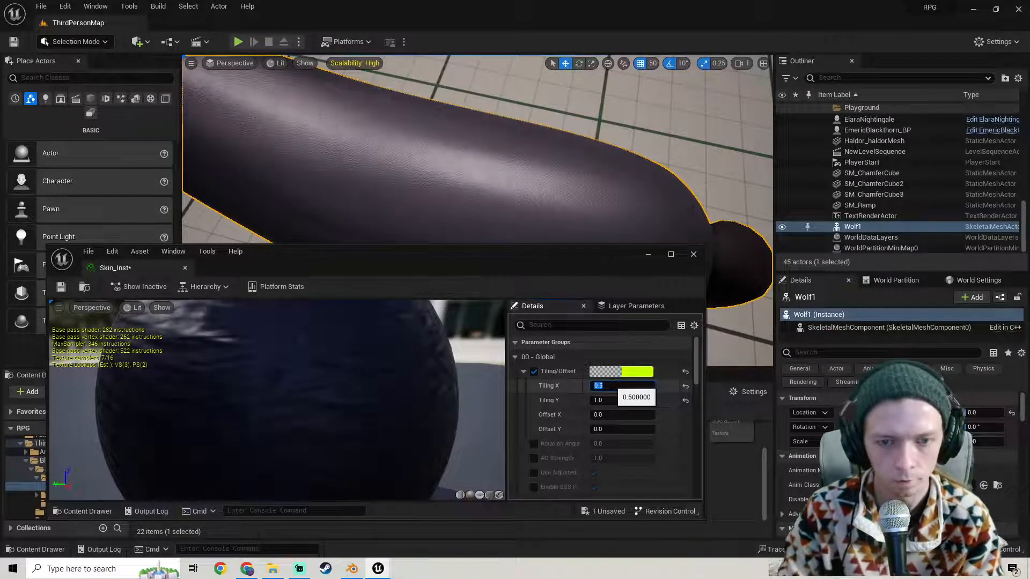
{"action": "type", "text": "0.5"}
{"action": "key", "text": "Return"}
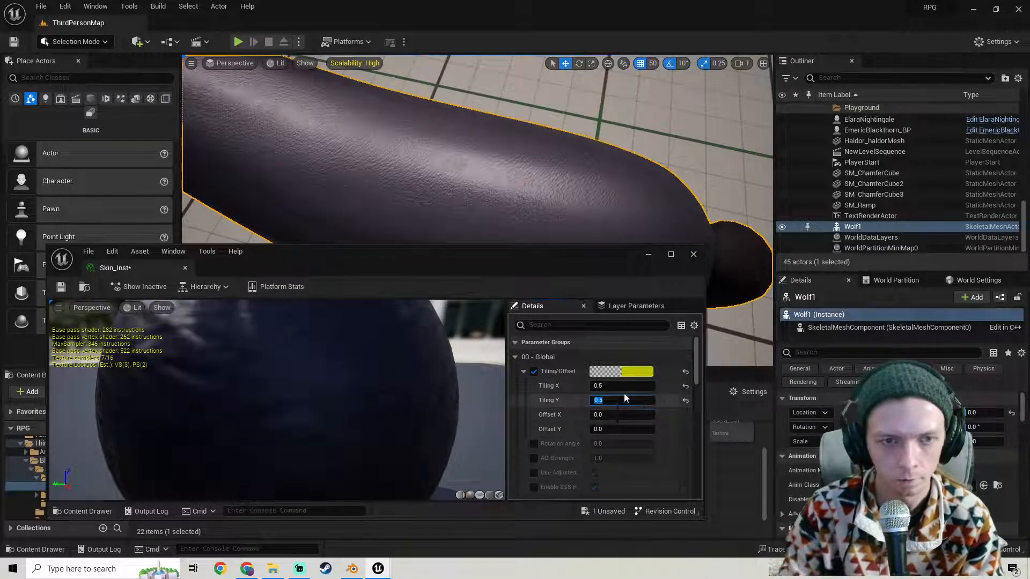
{"action": "left_click", "coordinate": [611, 386]}
{"action": "right_click_drag", "start_coordinate": [515, 161], "coordinate": [429, 209]}
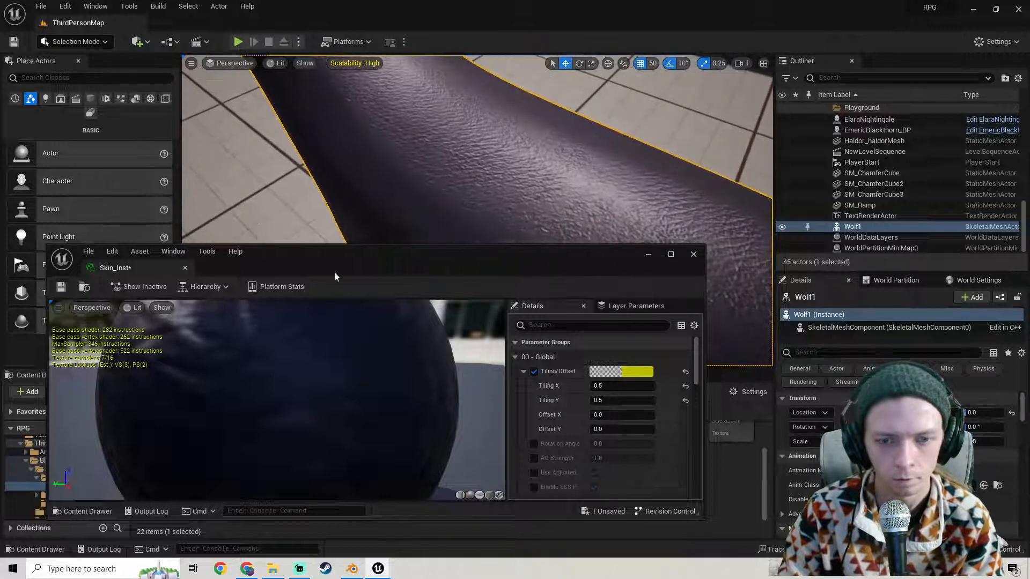
{"action": "left_click", "coordinate": [60, 286]}
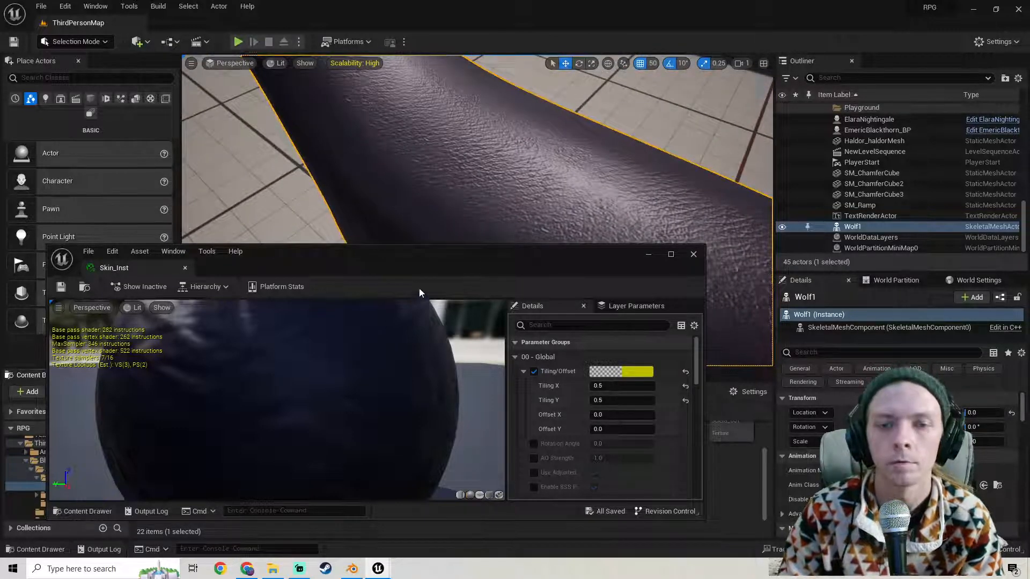
Look through the parameters of Skin_Inst, minimize its editor, and open the Wolf_Master material.
{"action": "left_click_drag", "start_coordinate": [508, 255], "coordinate": [488, 190]}
{"action": "scroll", "coordinate": [532, 343], "scroll_direction": "down", "scroll_amount": 5}
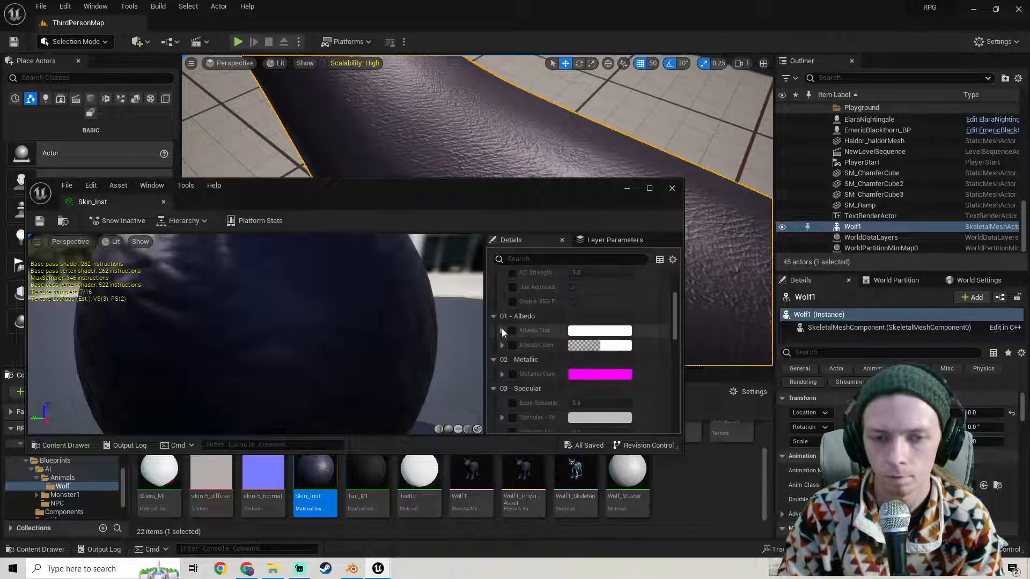
{"action": "scroll", "coordinate": [528, 359], "scroll_direction": "down", "scroll_amount": 6}
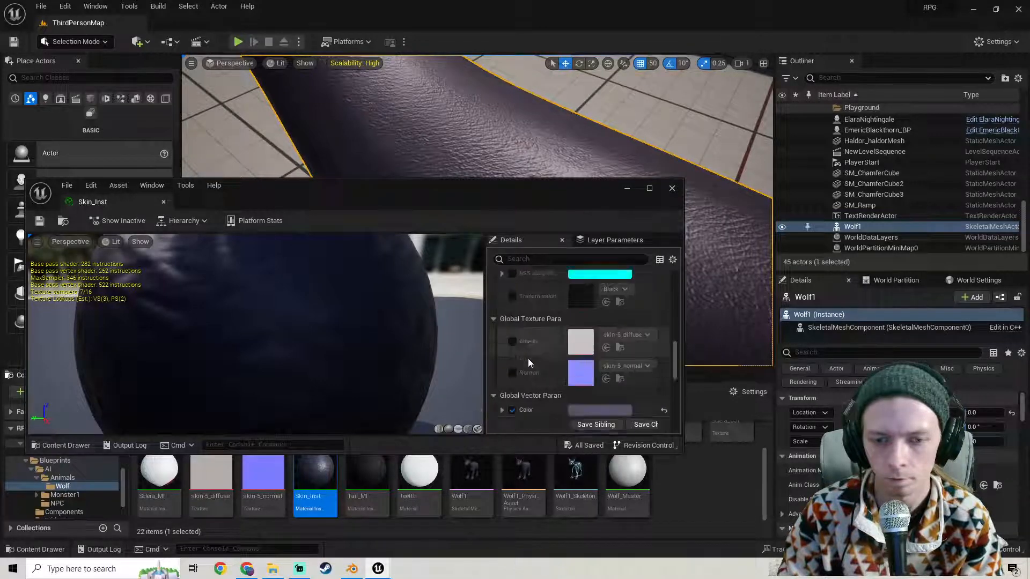
{"action": "scroll", "coordinate": [527, 362], "scroll_direction": "down", "scroll_amount": 2}
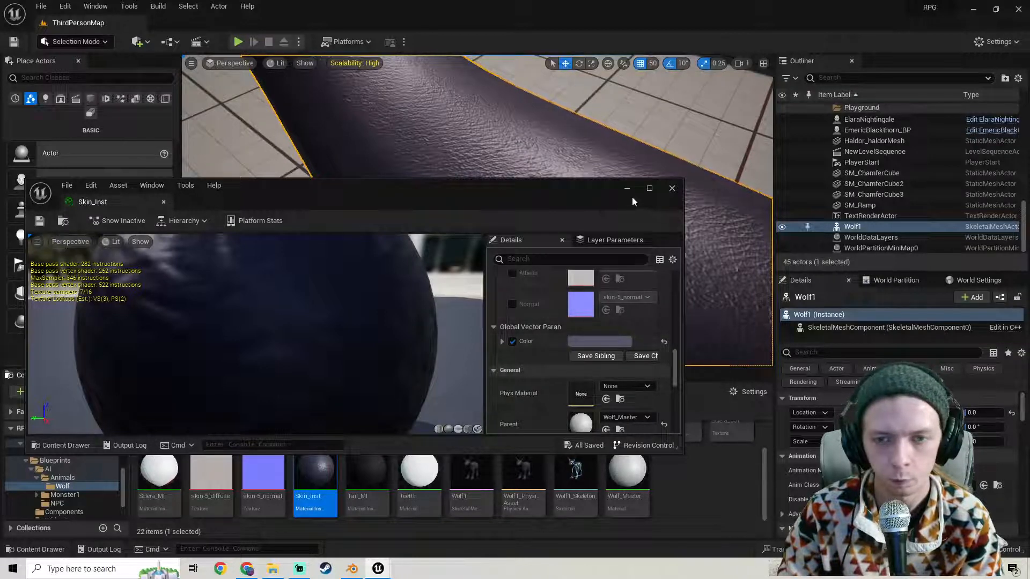
{"action": "scroll", "coordinate": [568, 333], "scroll_direction": "up", "scroll_amount": 3}
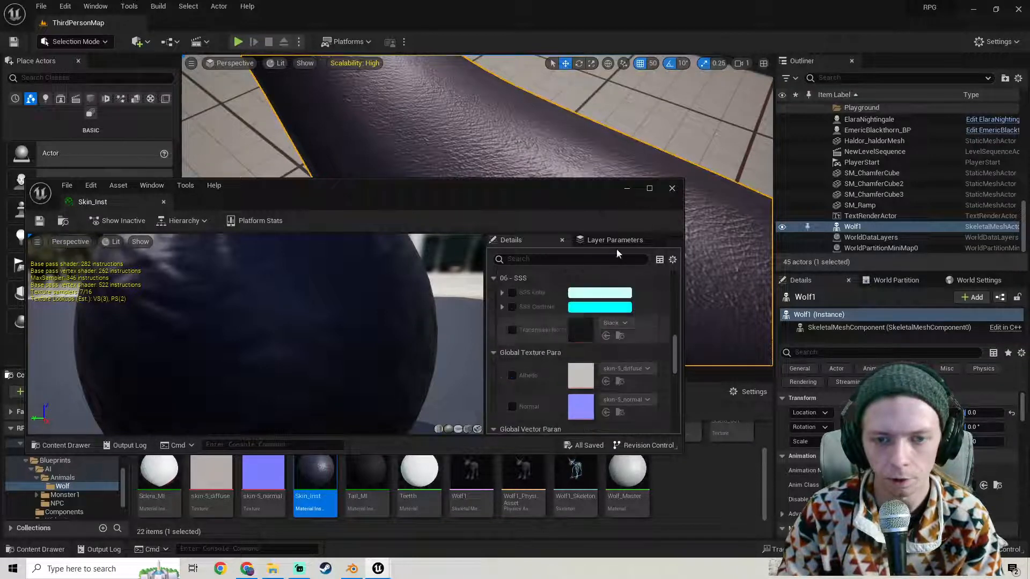
{"action": "left_click", "coordinate": [626, 189]}
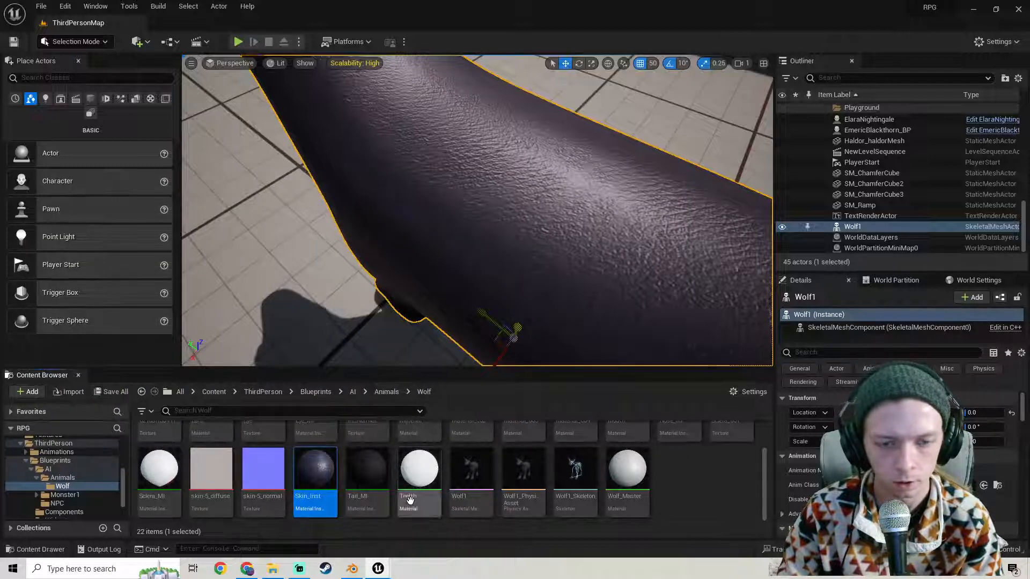
{"action": "scroll", "coordinate": [670, 488], "scroll_direction": "up", "scroll_amount": 1}
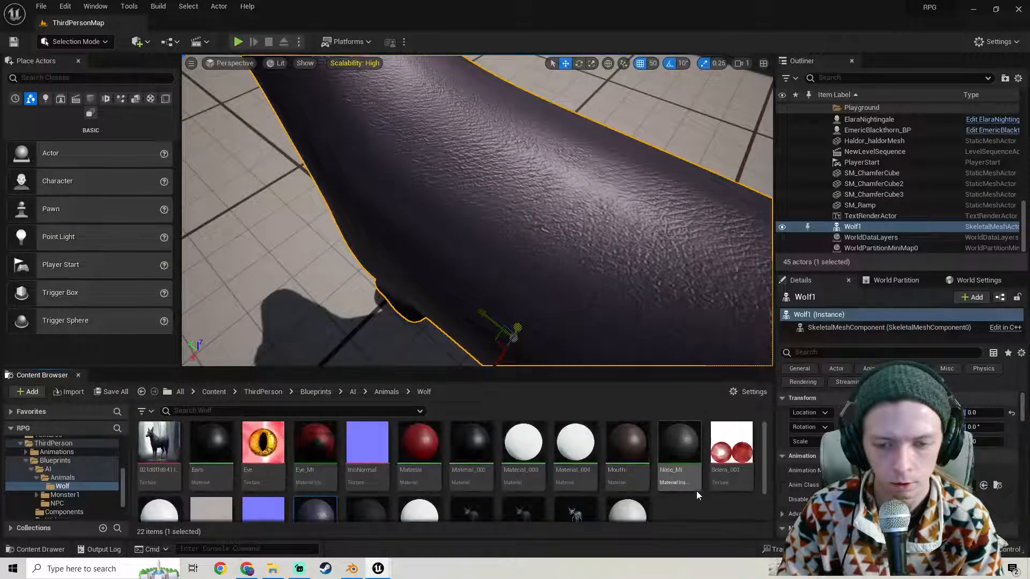
{"action": "scroll", "coordinate": [696, 495], "scroll_direction": "down", "scroll_amount": 1}
{"action": "double_click", "coordinate": [627, 472]}
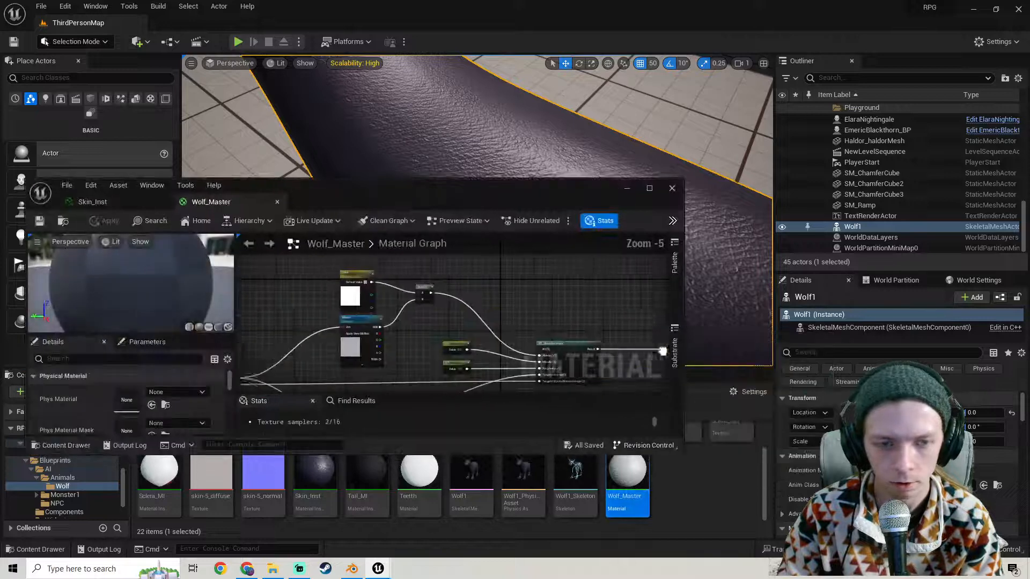
Delete the albedo texture sample and the Multiply node from the Wolf_Master graph, keeping the Color parameter.
{"action": "scroll", "coordinate": [399, 327], "scroll_direction": "up", "scroll_amount": 2}
{"action": "left_click_drag", "start_coordinate": [406, 337], "coordinate": [324, 298]}
{"action": "right_click_drag", "start_coordinate": [423, 287], "coordinate": [371, 334]}
{"action": "key", "text": "Delete"}
{"action": "left_click", "coordinate": [383, 283]}
{"action": "key", "text": "Delete"}
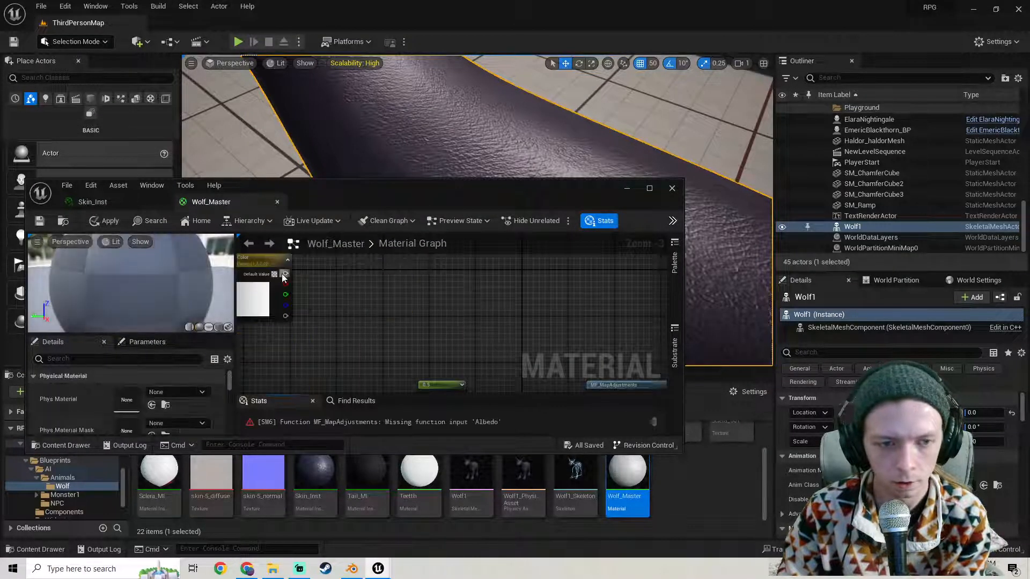
Connect the Color parameter straight to the Albedo input of MF_MapAdjustments and apply the Wolf_Master changes.
{"action": "right_click_drag", "start_coordinate": [536, 375], "coordinate": [504, 268]}
{"action": "right_click_drag", "start_coordinate": [402, 183], "coordinate": [488, 244]}
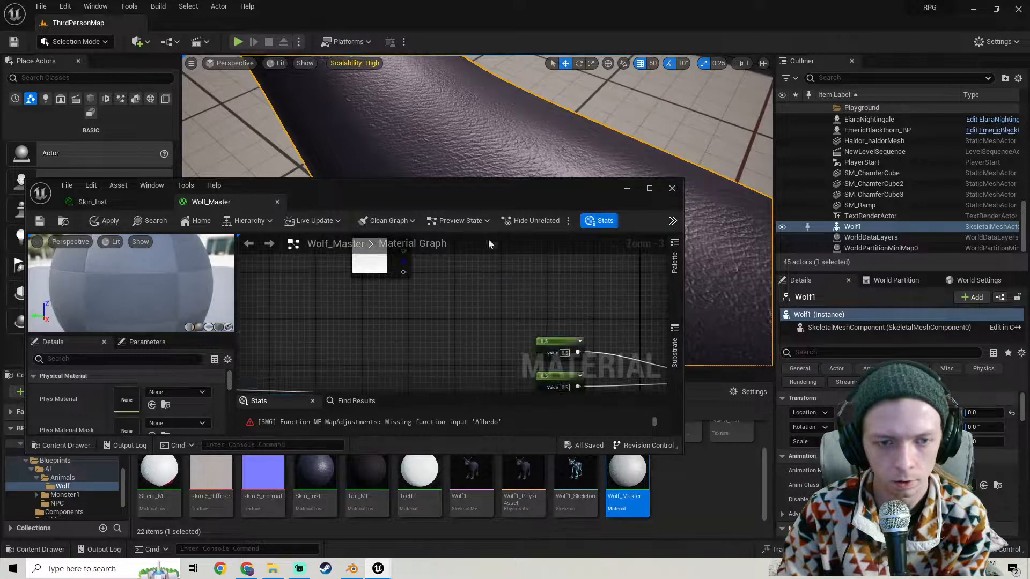
{"action": "right_click_drag", "start_coordinate": [469, 288], "coordinate": [383, 337]}
{"action": "left_click_drag", "start_coordinate": [313, 281], "coordinate": [372, 261]}
{"action": "right_click_drag", "start_coordinate": [372, 263], "coordinate": [805, 388]}
{"action": "left_click", "coordinate": [106, 221]}
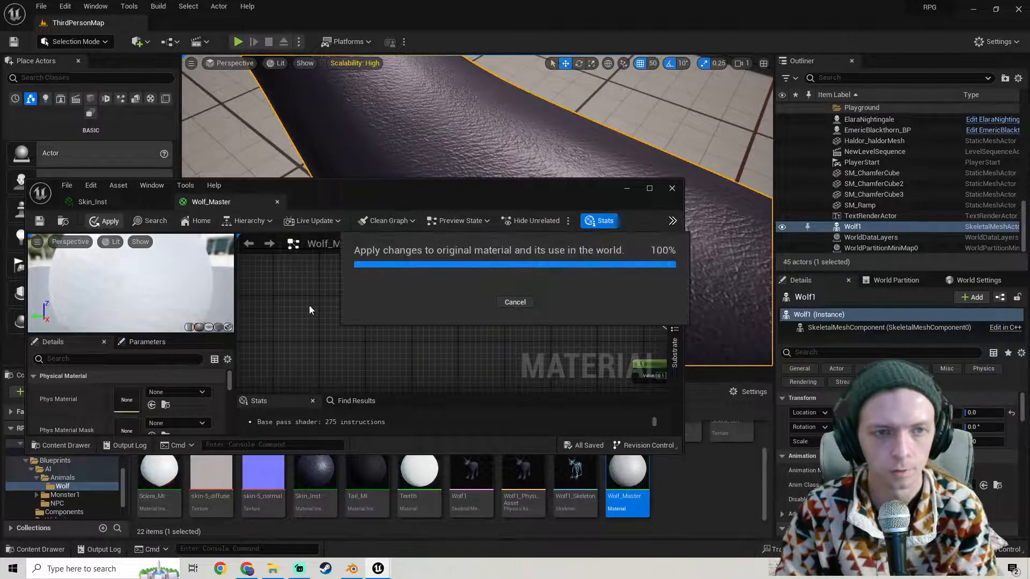
Disable the Color override on Skin_Inst and enable its Albedo Tint override instead.
{"action": "left_click", "coordinate": [107, 202]}
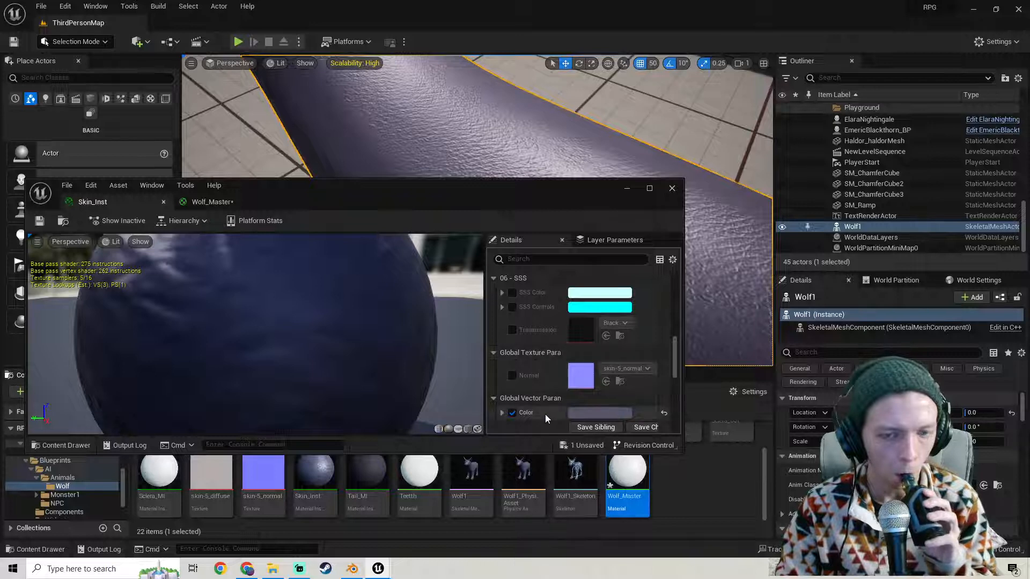
{"action": "left_click", "coordinate": [512, 413]}
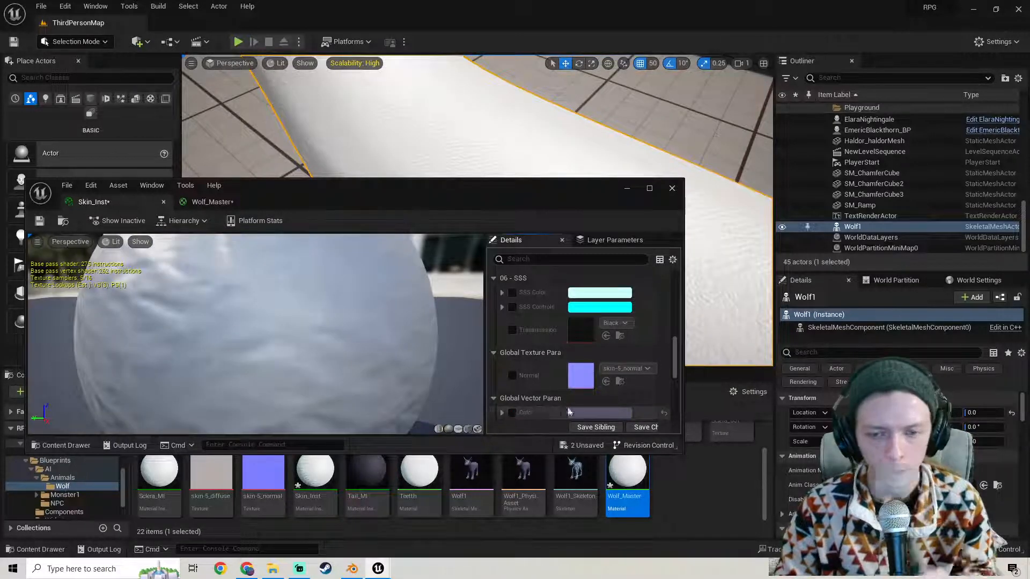
{"action": "left_click", "coordinate": [164, 202]}
{"action": "left_click", "coordinate": [671, 187]}
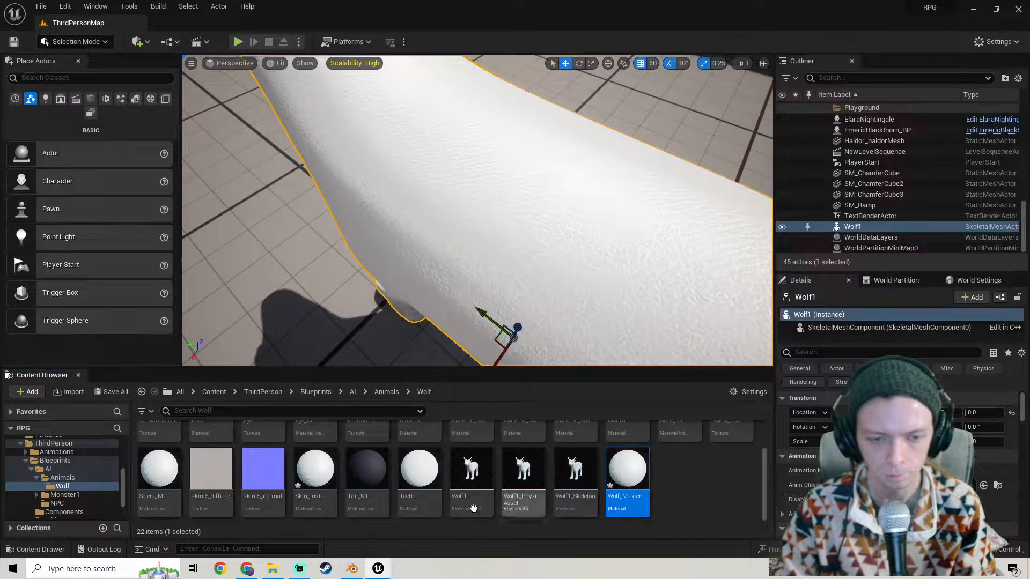
{"action": "double_click", "coordinate": [327, 499]}
{"action": "scroll", "coordinate": [537, 354], "scroll_direction": "down", "scroll_amount": 3}
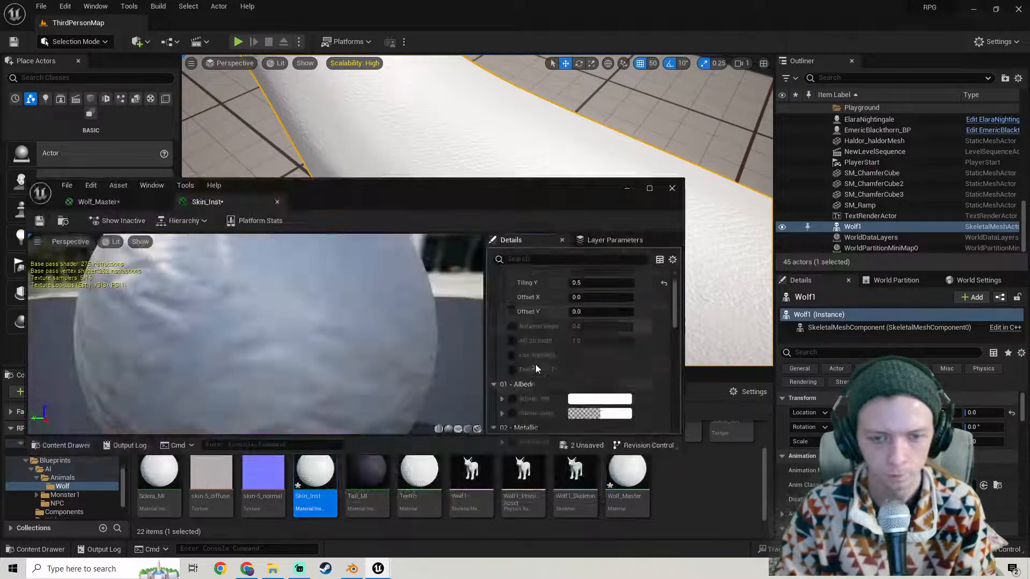
{"action": "left_click", "coordinate": [512, 313]}
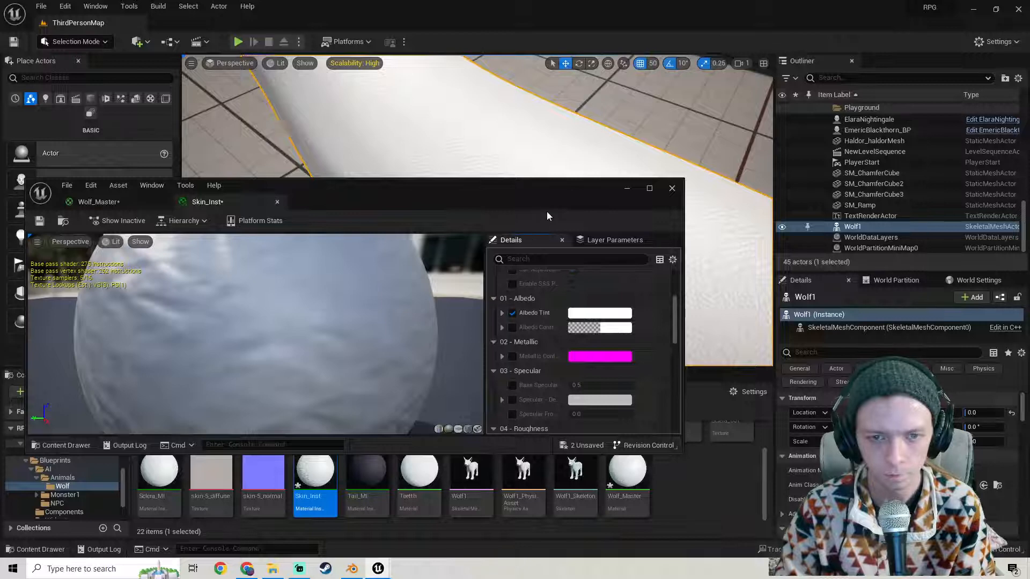
Open the wolf reference image texture and place it beside the Skin_Inst editor.
{"action": "left_click_drag", "start_coordinate": [547, 216], "coordinate": [444, 152]}
{"action": "scroll", "coordinate": [617, 471], "scroll_direction": "up", "scroll_amount": 2}
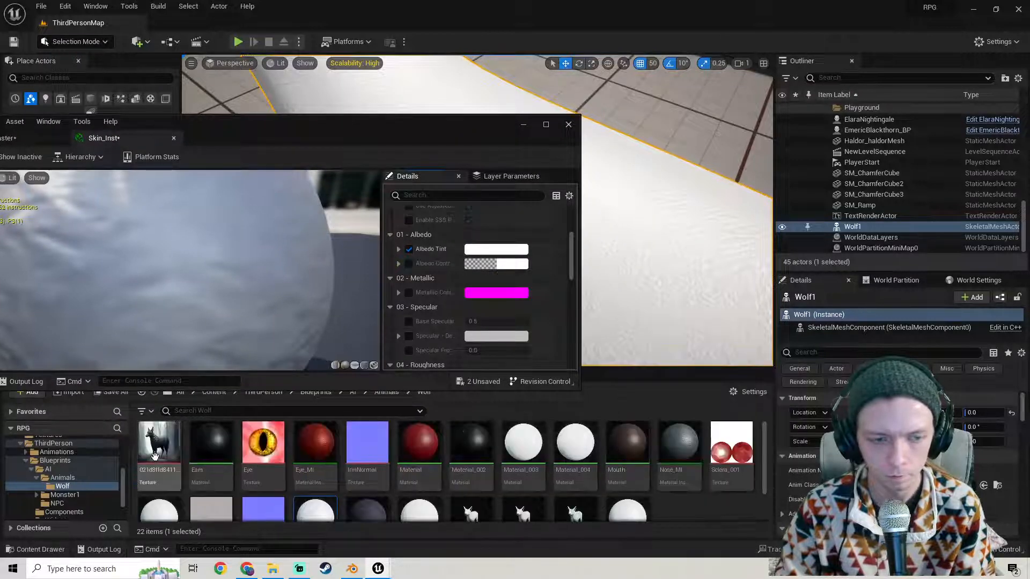
{"action": "double_click", "coordinate": [155, 455]}
{"action": "left_click_drag", "start_coordinate": [248, 142], "coordinate": [654, 174]}
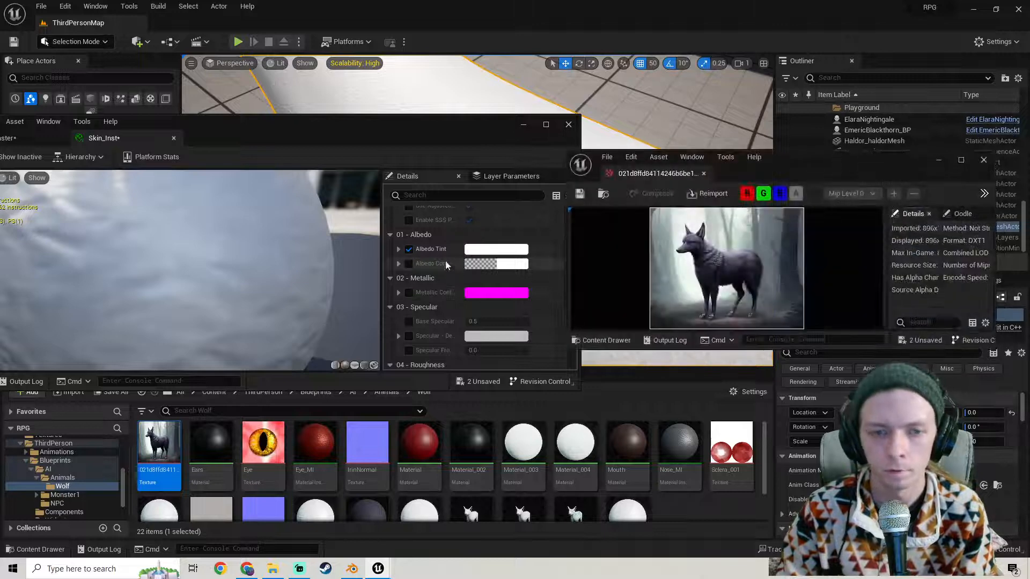
Sample the wolf's body color from the reference image for Skin_Inst's Albedo Tint, darkened to a value of 0.114583.
{"action": "left_click", "coordinate": [495, 248]}
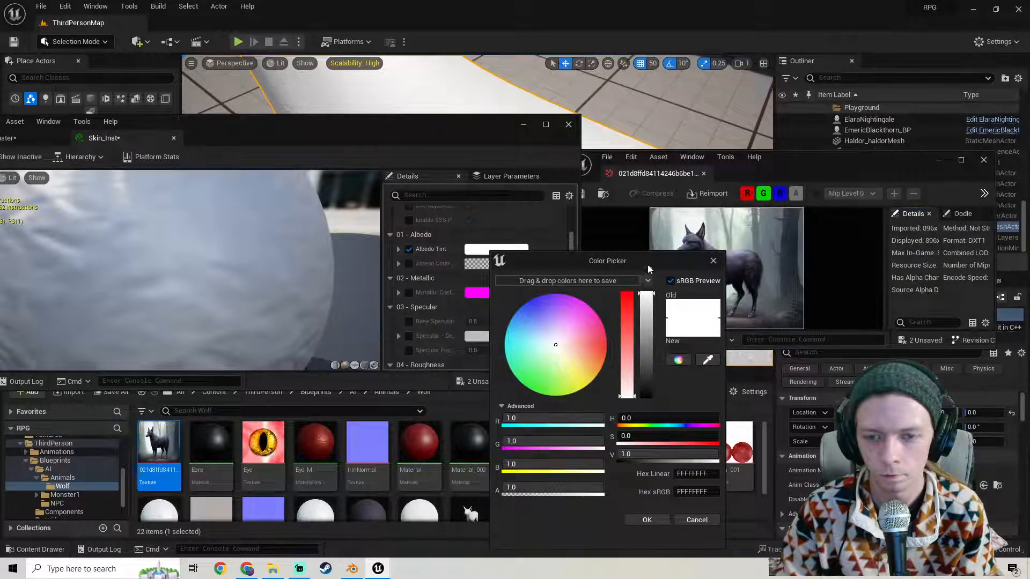
{"action": "left_click_drag", "start_coordinate": [647, 264], "coordinate": [532, 264]}
{"action": "left_click", "coordinate": [592, 360]}
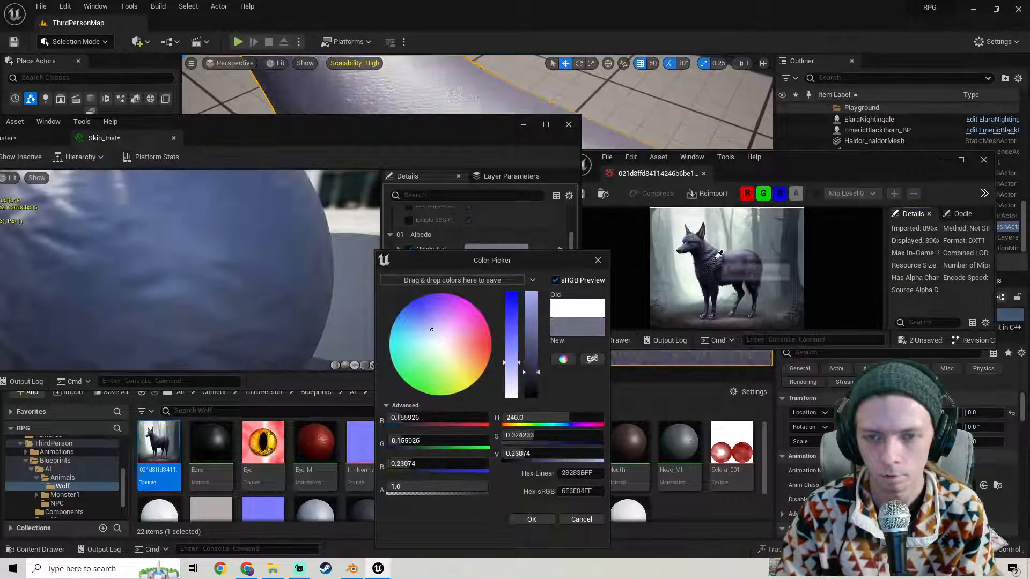
{"action": "left_click", "coordinate": [715, 265]}
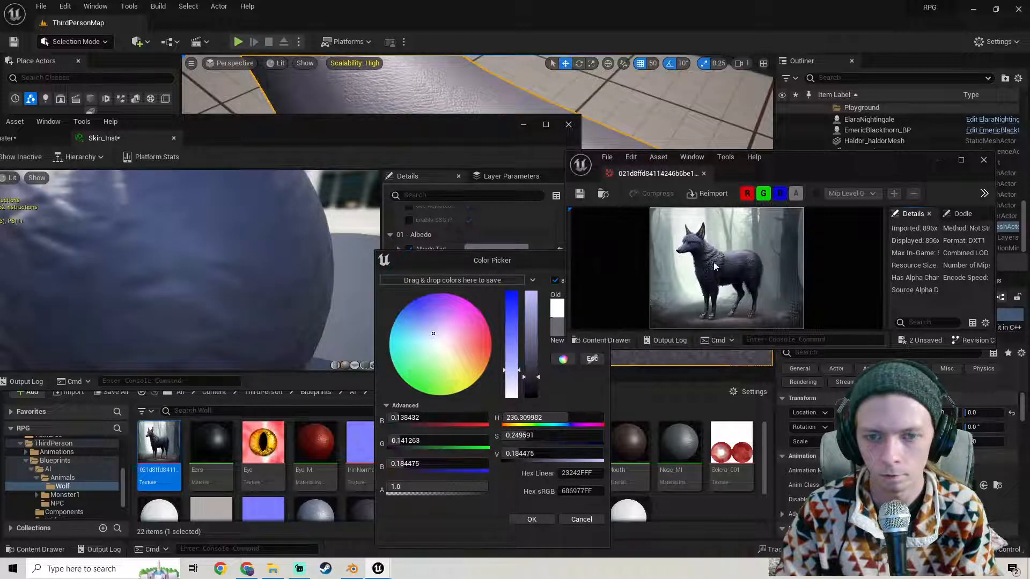
{"action": "left_click_drag", "start_coordinate": [537, 385], "coordinate": [533, 384]}
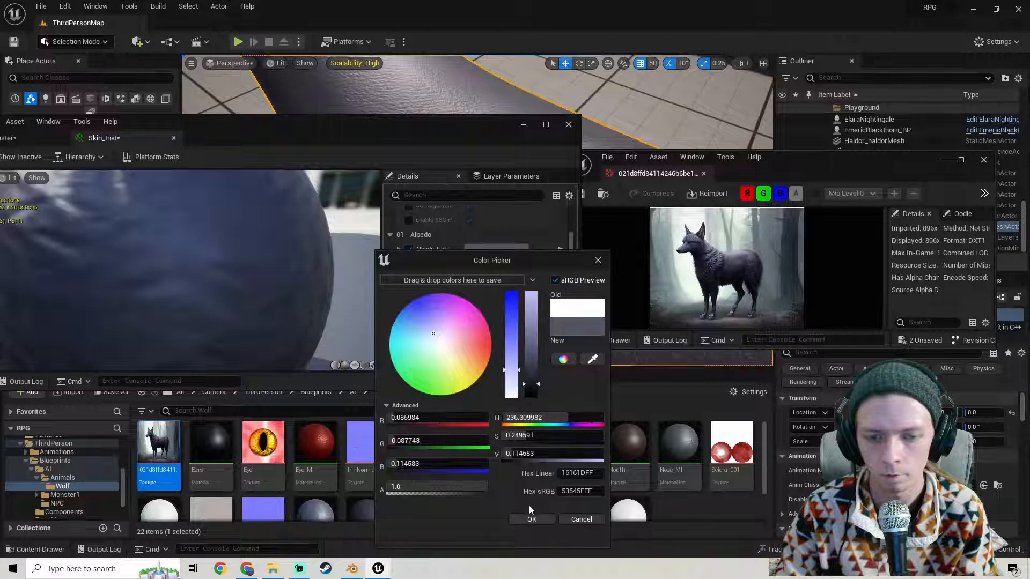
Resample the Albedo Tint from the wolf's back in the reference image, darken it to a value of 0.135417, and close the image.
{"action": "left_click_drag", "start_coordinate": [434, 157], "coordinate": [361, 352]}
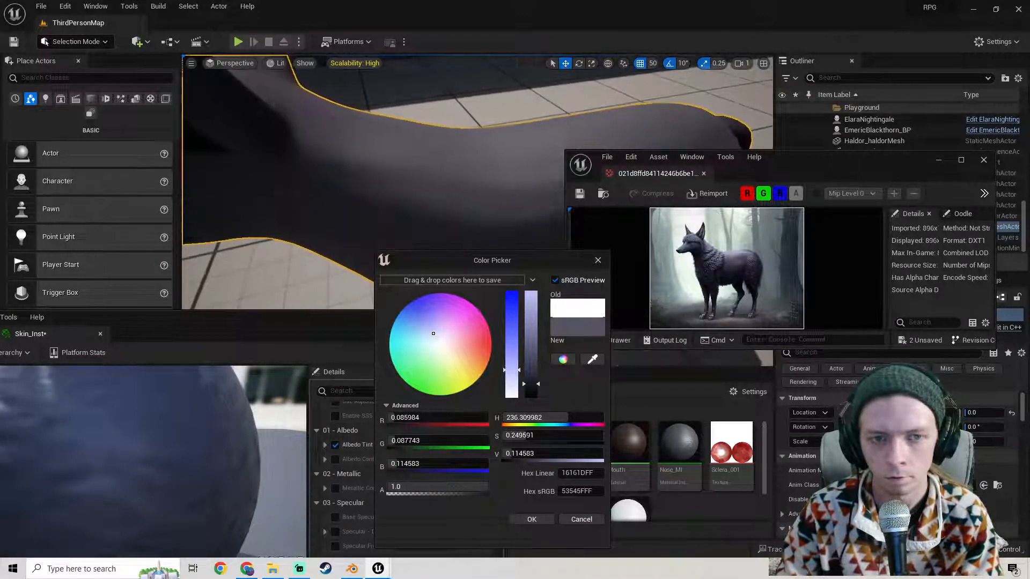
{"action": "left_click", "coordinate": [594, 359]}
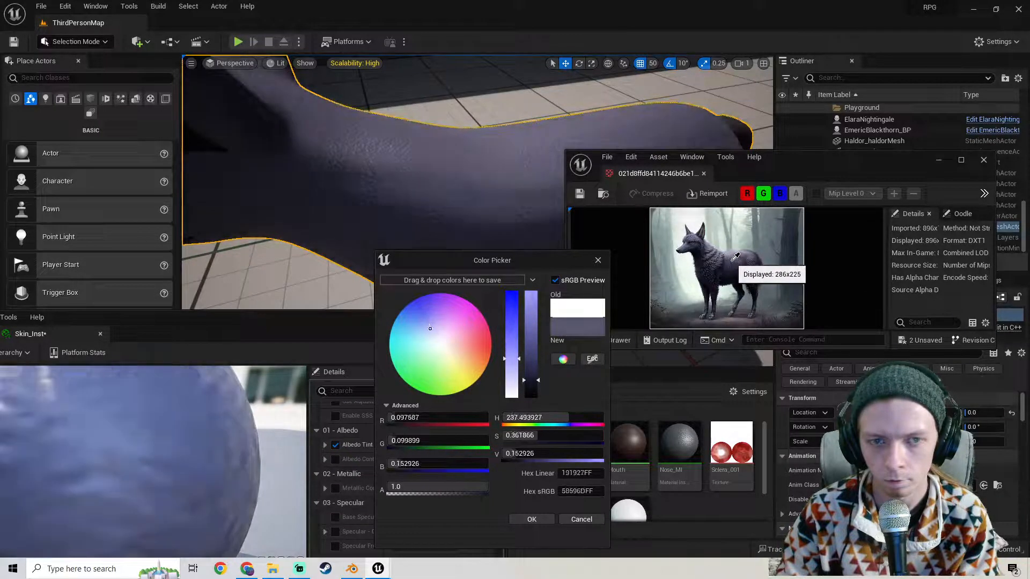
{"action": "left_click", "coordinate": [733, 263]}
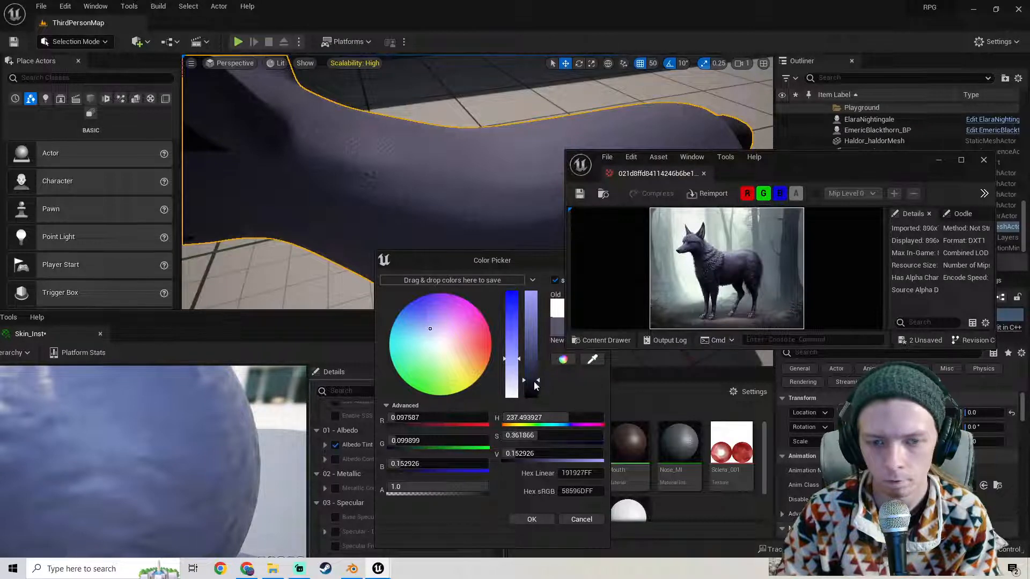
{"action": "left_click_drag", "start_coordinate": [534, 385], "coordinate": [534, 386]}
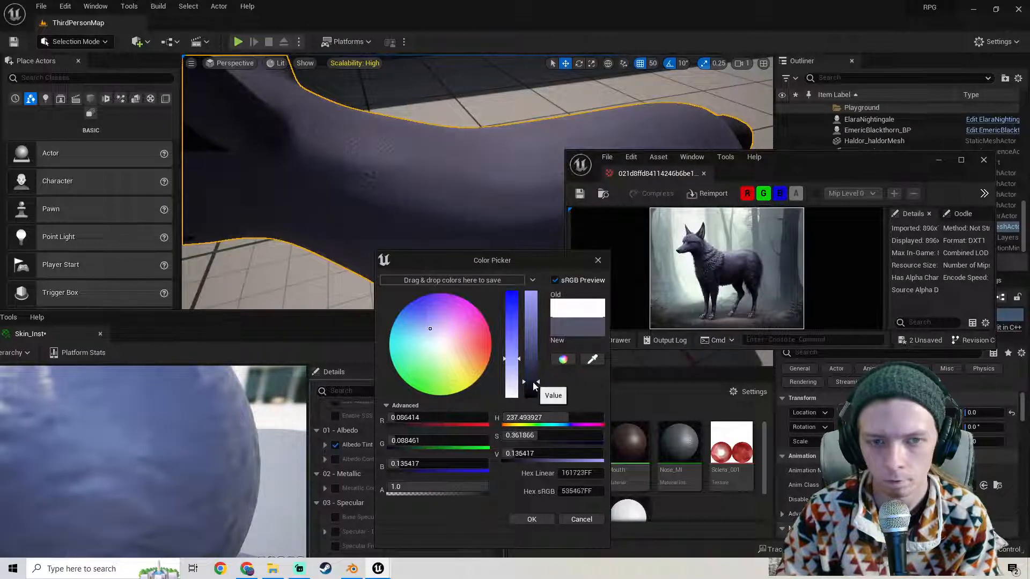
{"action": "left_click", "coordinate": [530, 518]}
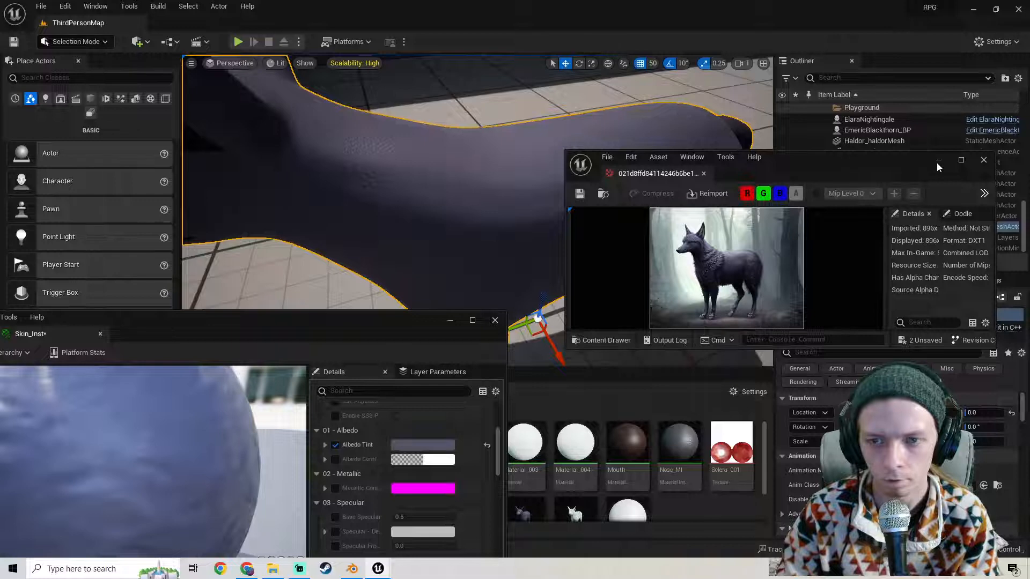
{"action": "left_click", "coordinate": [985, 159]}
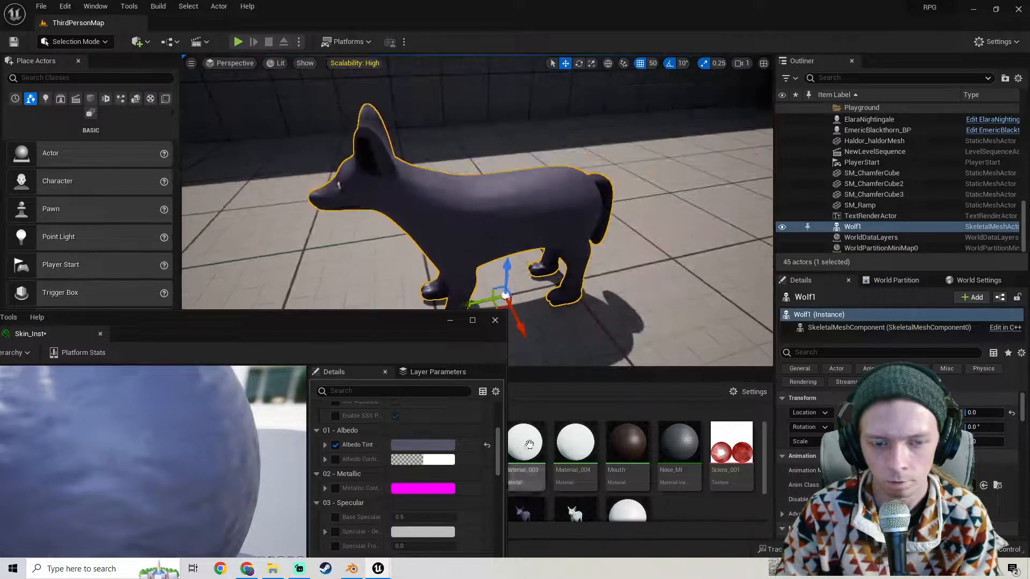
Enable the Max Roughness override on Skin_Inst, set it to 1.5, and check the wolf's back up close.
{"action": "left_click_drag", "start_coordinate": [385, 323], "coordinate": [399, 281]}
{"action": "scroll", "coordinate": [383, 418], "scroll_direction": "down", "scroll_amount": 3}
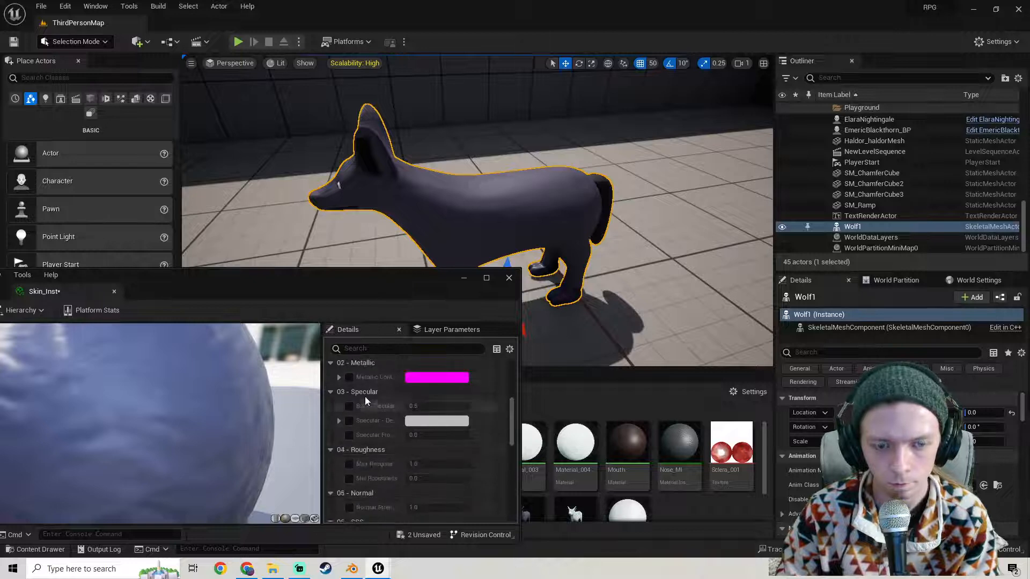
{"action": "left_click", "coordinate": [349, 464]}
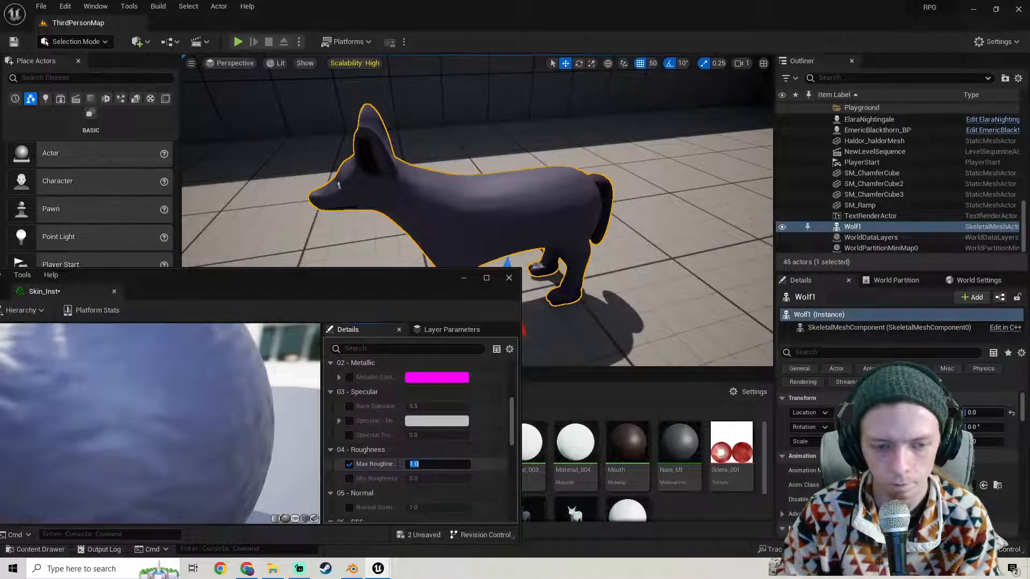
{"action": "type", "text": "1.5"}
{"action": "key", "text": "Return"}
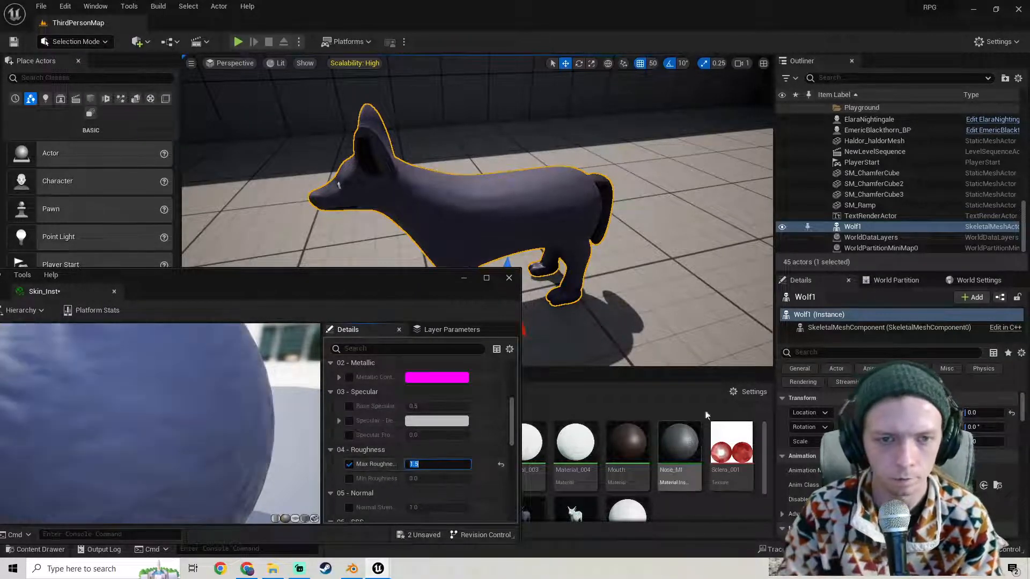
{"action": "key", "text": "w"}
{"action": "right_click_drag", "start_coordinate": [681, 311], "coordinate": [670, 343]}
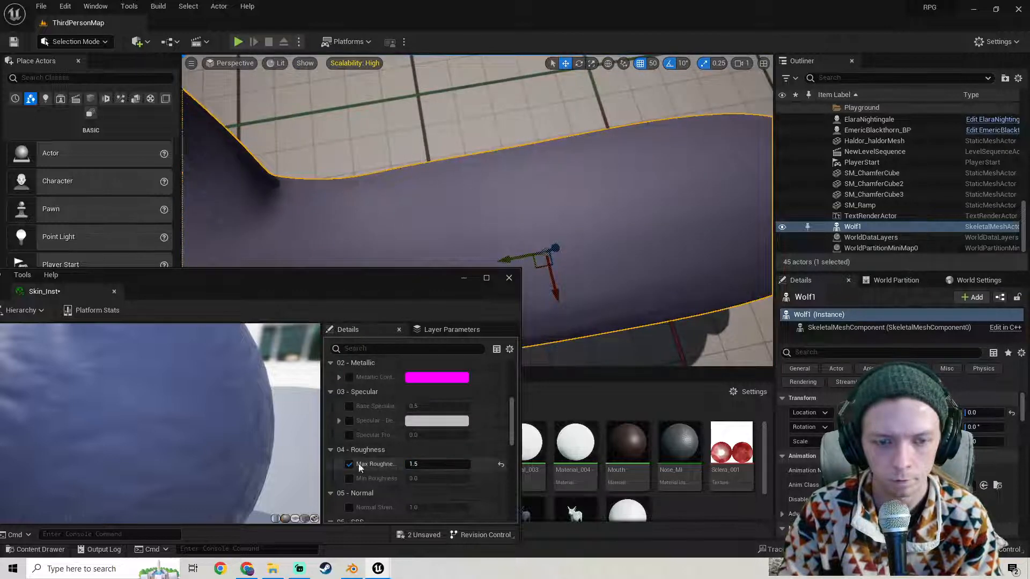
Darken Skin_Inst's Albedo Tint to a value of 0.072917 and check the wolf's head and body in the level.
{"action": "scroll", "coordinate": [375, 445], "scroll_direction": "up", "scroll_amount": 4}
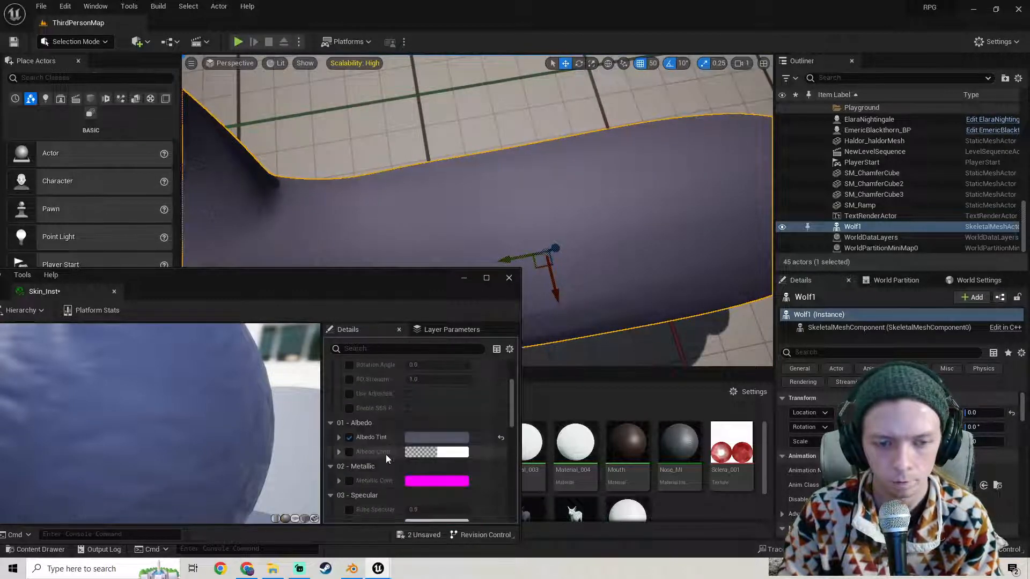
{"action": "left_click", "coordinate": [436, 436]}
{"action": "left_click", "coordinate": [591, 409]}
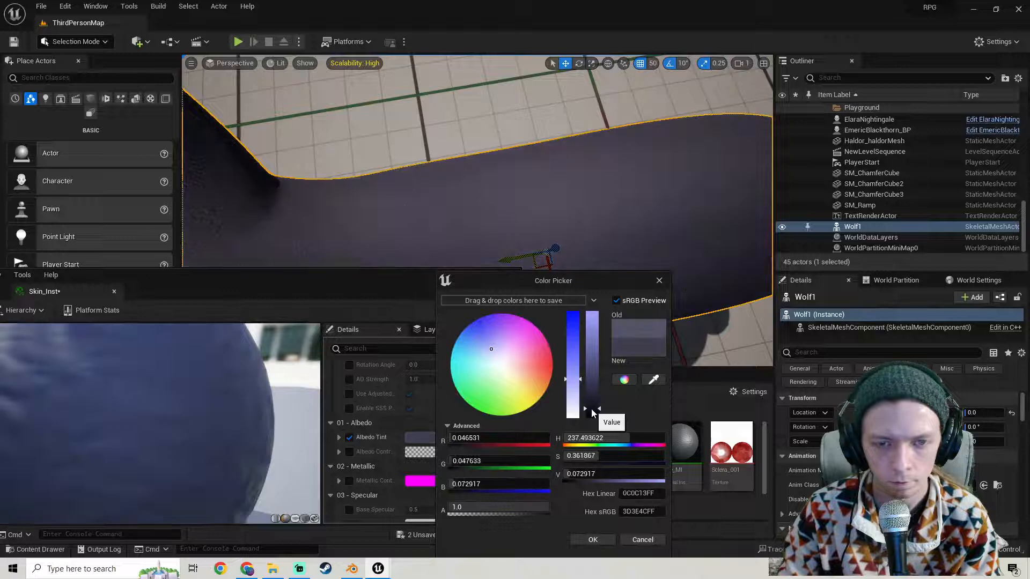
{"action": "right_click_drag", "start_coordinate": [474, 210], "coordinate": [512, 176]}
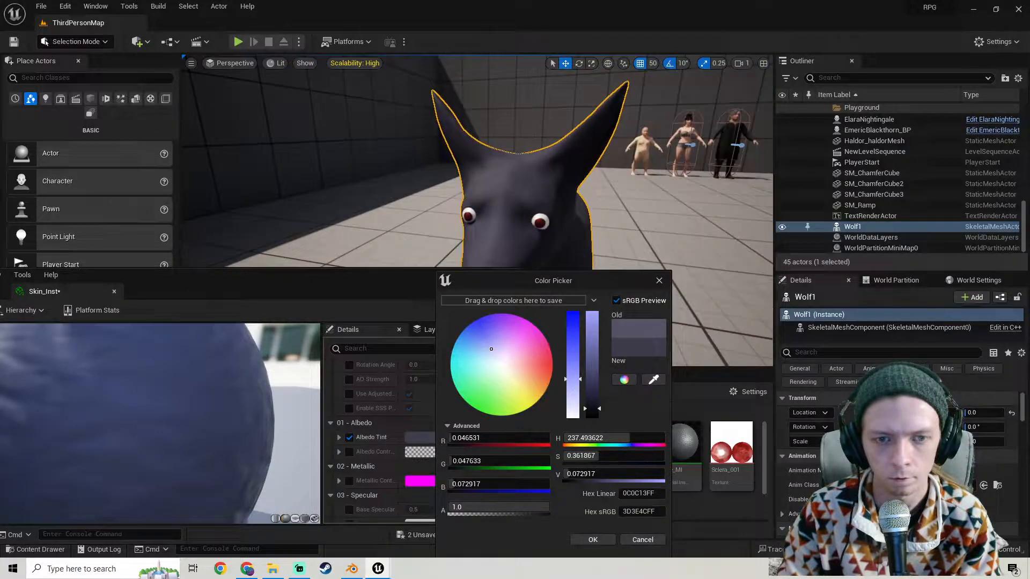
{"action": "left_click", "coordinate": [590, 541]}
{"action": "right_click_drag", "start_coordinate": [589, 185], "coordinate": [612, 185]}
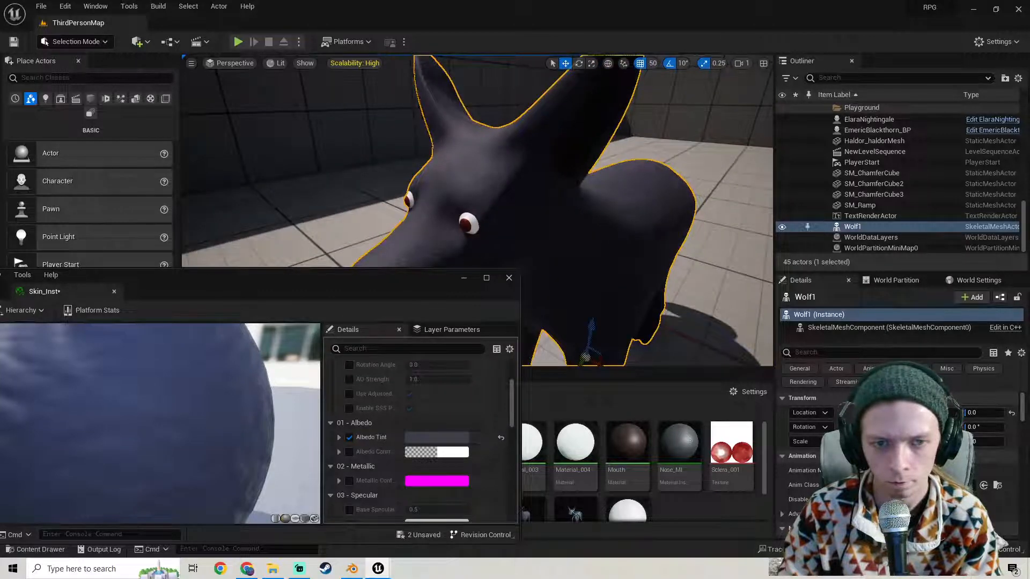
Review Skin_Inst's albedo, metallic, specular and roughness parameters and examine the wolf's head and body in the level.
{"action": "left_click_drag", "start_coordinate": [398, 282], "coordinate": [402, 266]}
{"action": "scroll", "coordinate": [349, 403], "scroll_direction": "down", "scroll_amount": 3}
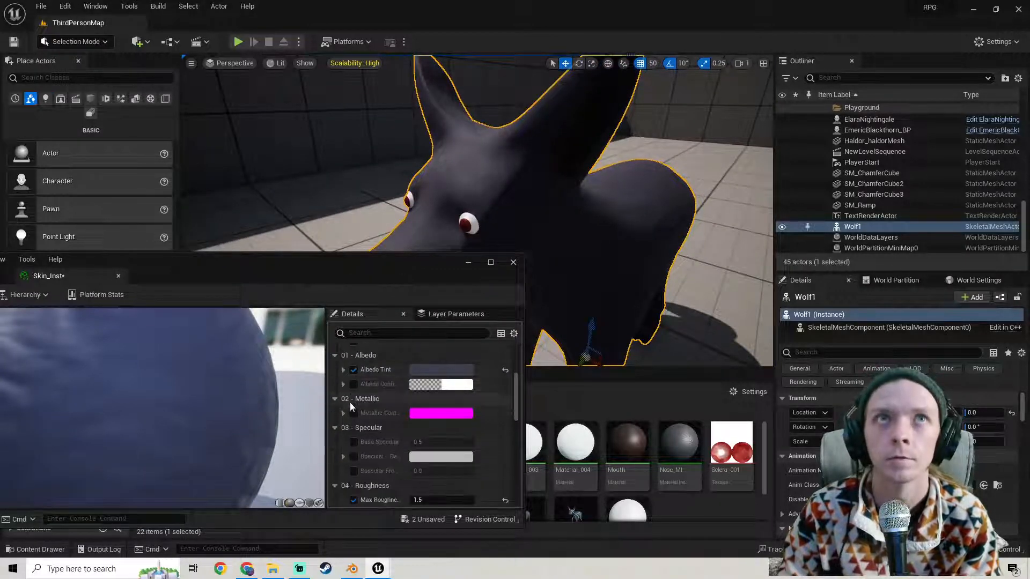
{"action": "scroll", "coordinate": [370, 426], "scroll_direction": "up", "scroll_amount": 2}
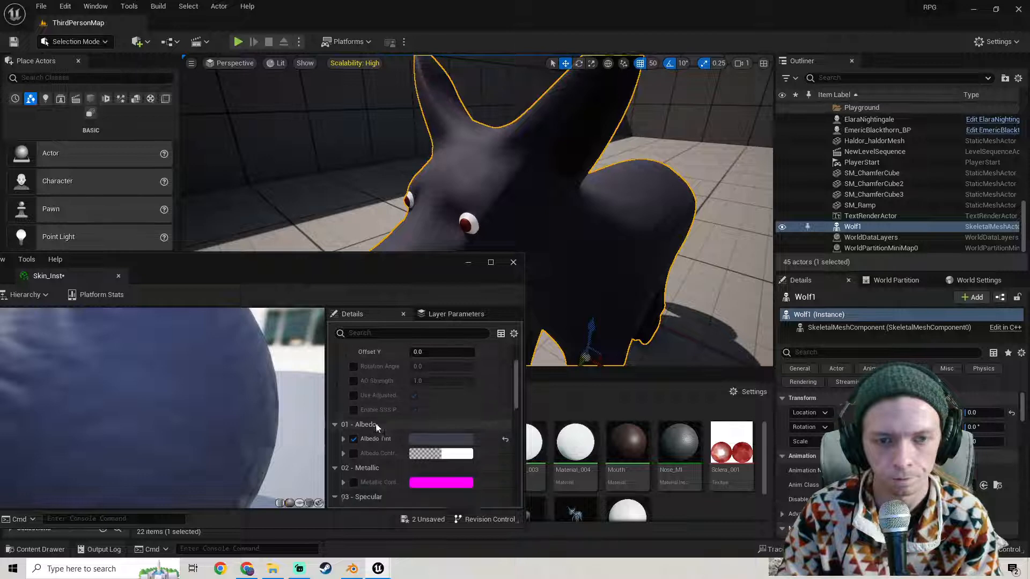
{"action": "scroll", "coordinate": [375, 426], "scroll_direction": "down", "scroll_amount": 1}
{"action": "scroll", "coordinate": [375, 426], "scroll_direction": "down", "scroll_amount": 3}
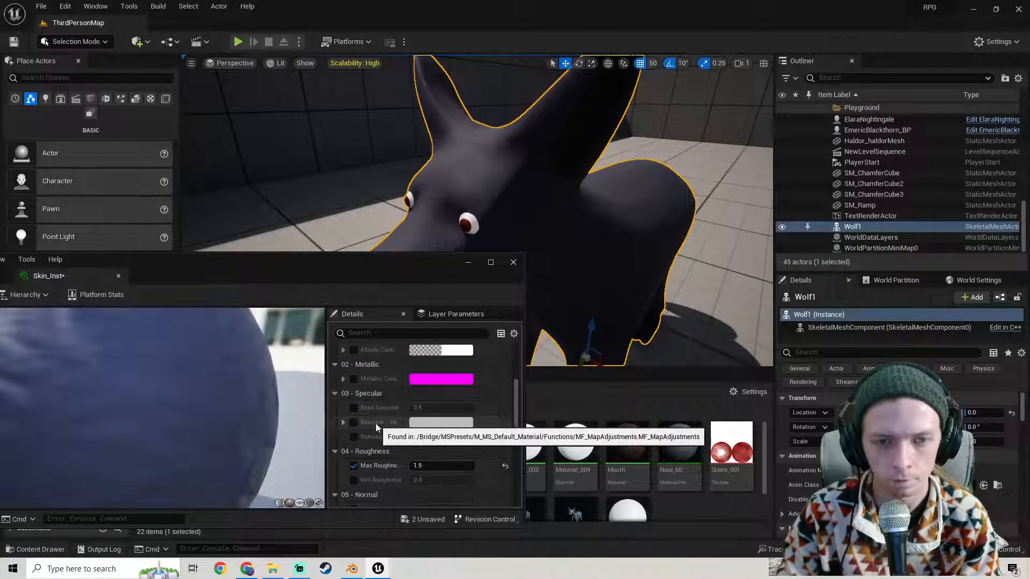
{"action": "mouse_move", "coordinate": [590, 214]}
{"action": "right_mouse_down"}
{"action": "mouse_move", "coordinate": [675, 214]}
{"action": "mouse_move", "coordinate": [606, 209]}
{"action": "mouse_move", "coordinate": [608, 221]}
{"action": "right_mouse_up"}
{"action": "key", "text": "s"}
{"action": "key", "text": "w"}
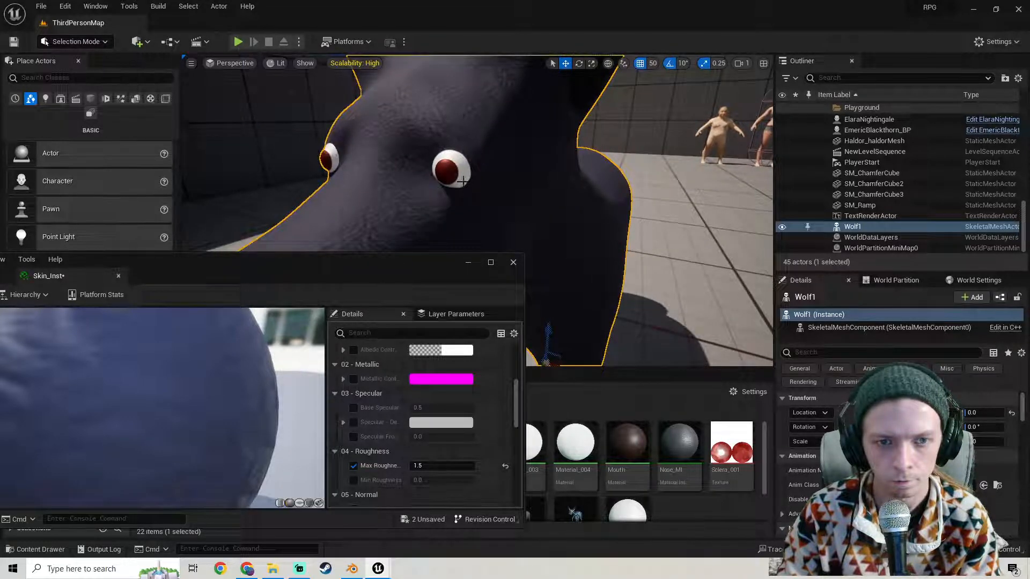
{"action": "right_click_drag", "start_coordinate": [460, 173], "coordinate": [484, 168]}
{"action": "key", "text": "s"}
{"action": "key", "text": "w"}
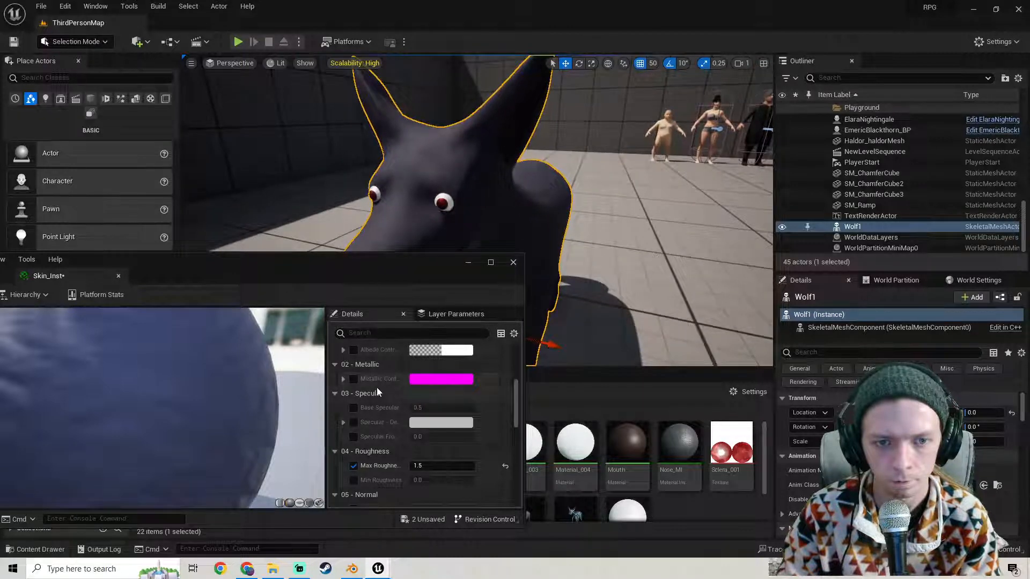
{"action": "scroll", "coordinate": [377, 387], "scroll_direction": "down", "scroll_amount": 3}
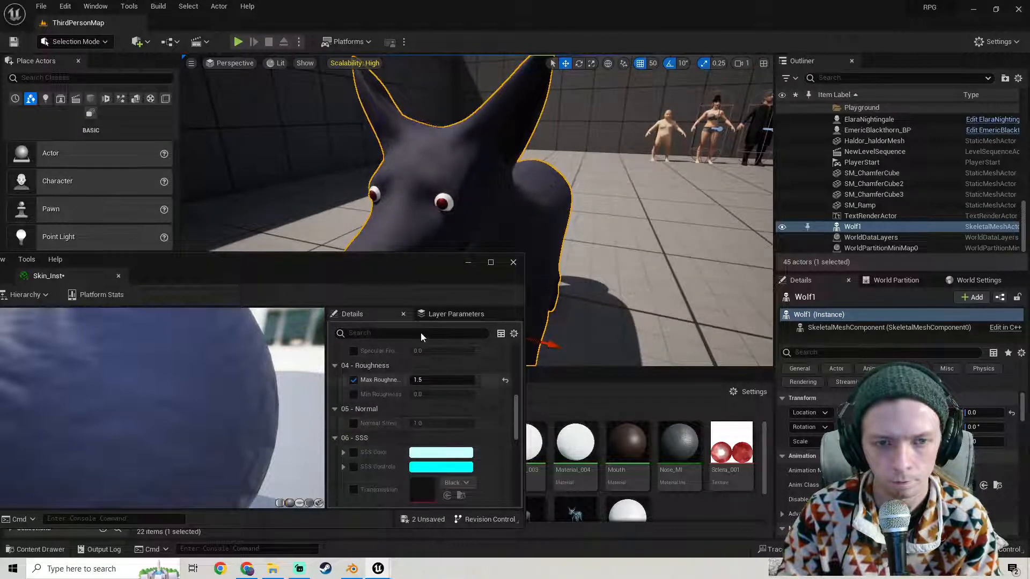
Switch to Blender to examine the original wolf's fur and skin color from the front, and return to Unreal Engine.
{"action": "left_click", "coordinate": [351, 569]}
{"action": "middle_click_drag", "start_coordinate": [402, 298], "coordinate": [477, 295]}
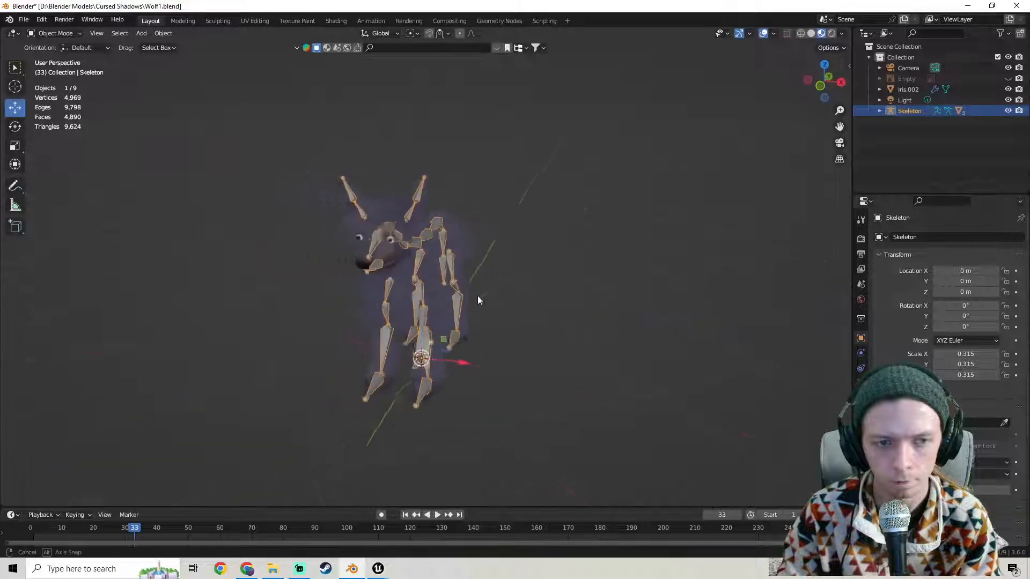
{"action": "scroll", "coordinate": [483, 289], "scroll_direction": "up", "scroll_amount": 3}
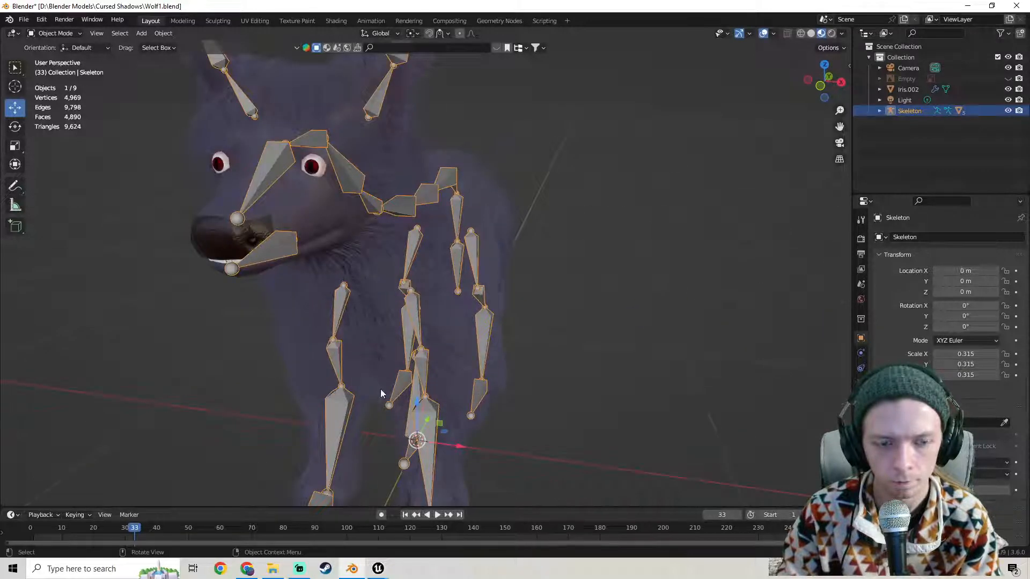
{"action": "left_click", "coordinate": [354, 571]}
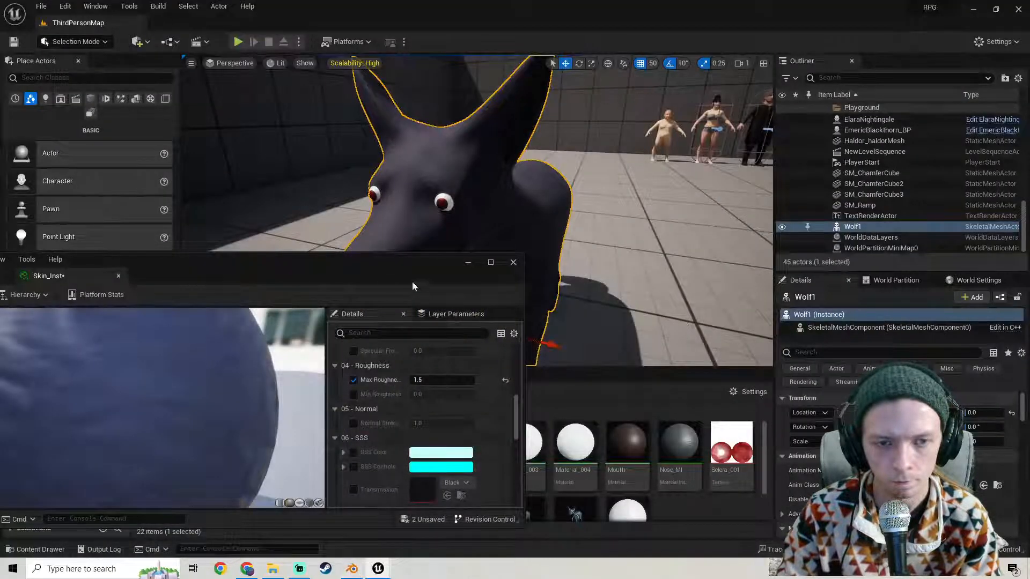
Close the Skin_Inst and Wolf_Master editor window and save all modified assets.
{"action": "left_click_drag", "start_coordinate": [412, 286], "coordinate": [513, 147]}
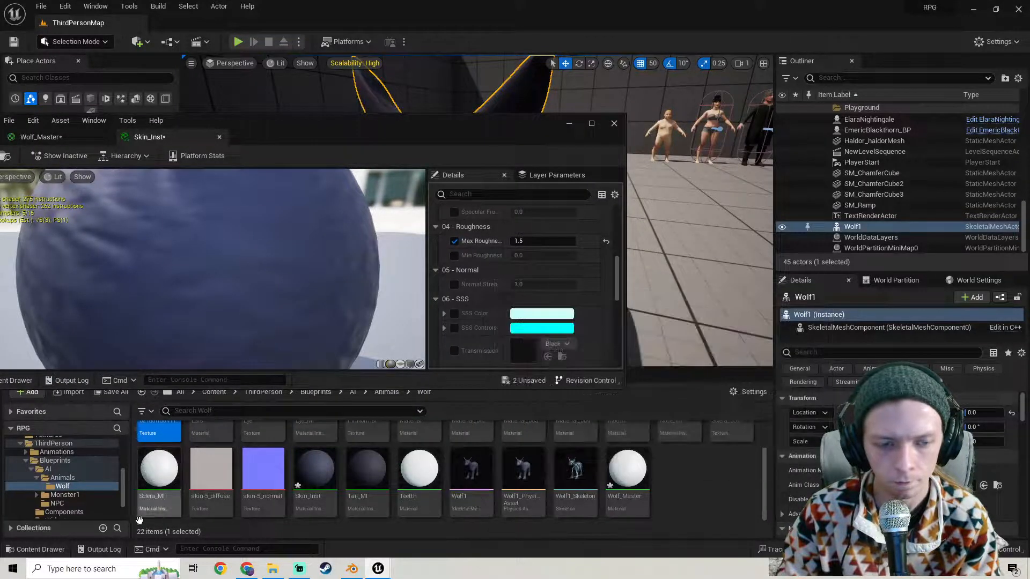
{"action": "scroll", "coordinate": [700, 508], "scroll_direction": "up", "scroll_amount": 2}
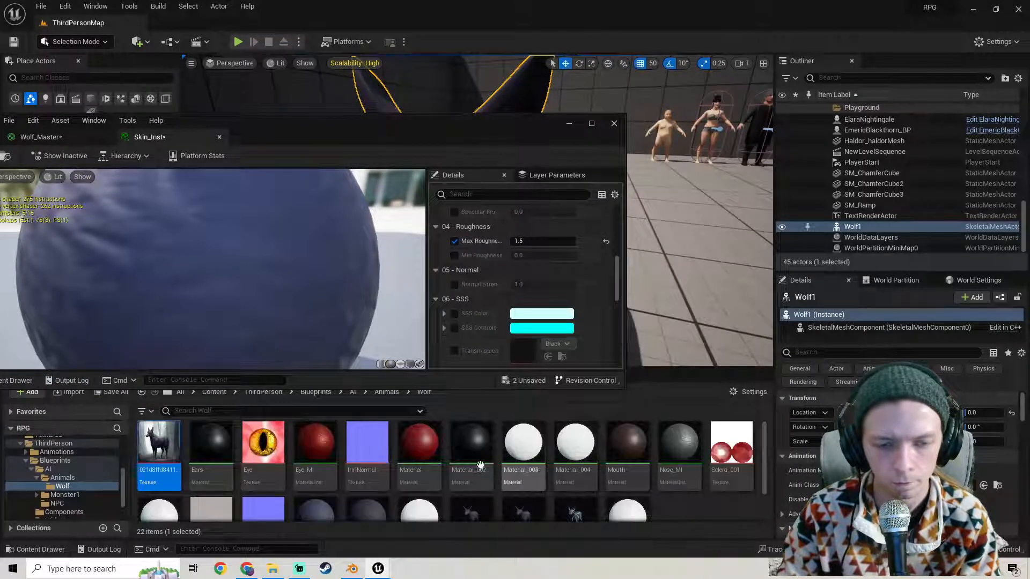
{"action": "scroll", "coordinate": [214, 483], "scroll_direction": "down", "scroll_amount": 2}
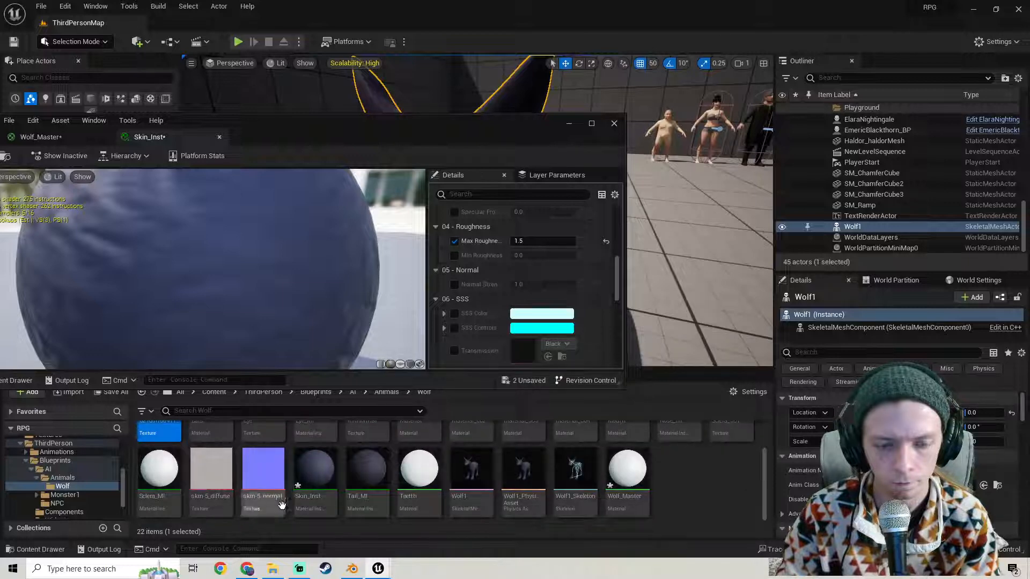
{"action": "left_click_drag", "start_coordinate": [490, 139], "coordinate": [429, 282]}
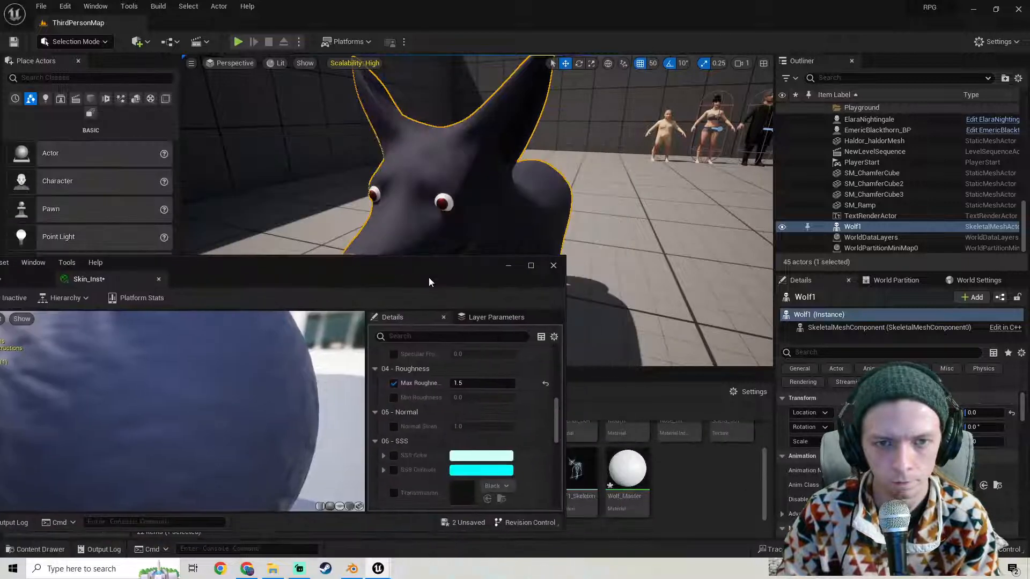
{"action": "left_click", "coordinate": [554, 266]}
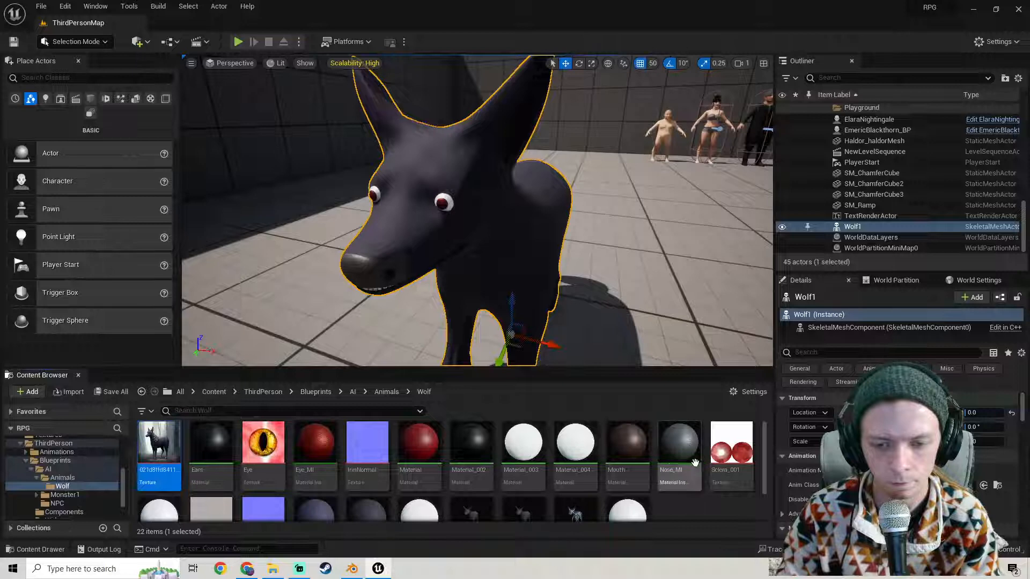
{"action": "left_click", "coordinate": [105, 394]}
{"action": "left_click", "coordinate": [598, 405]}
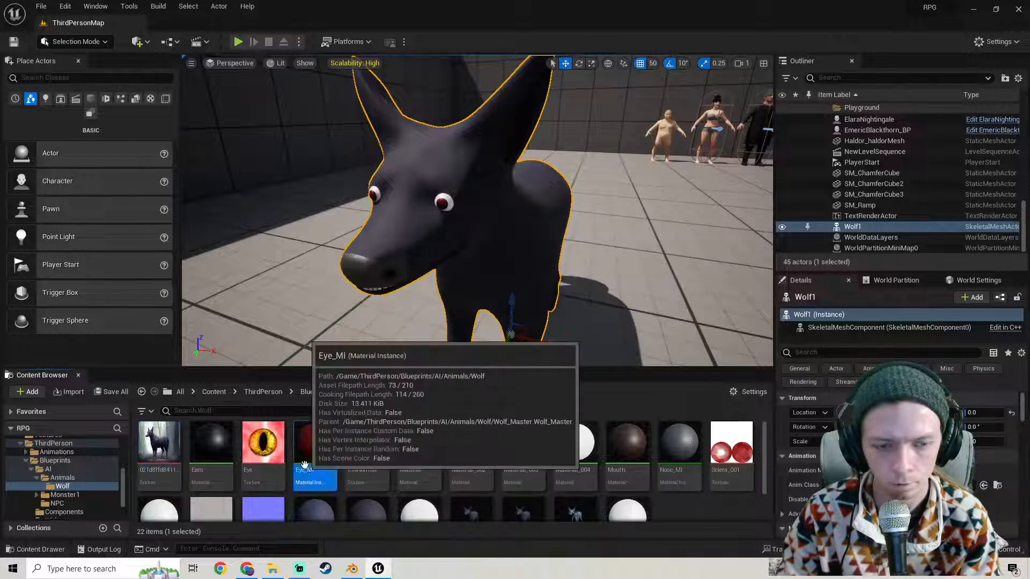
Open Eye_MI and examine its parameters, from tiling and albedo to normal, color and parent material.
{"action": "double_click", "coordinate": [305, 465]}
{"action": "scroll", "coordinate": [687, 310], "scroll_direction": "down", "scroll_amount": 10}
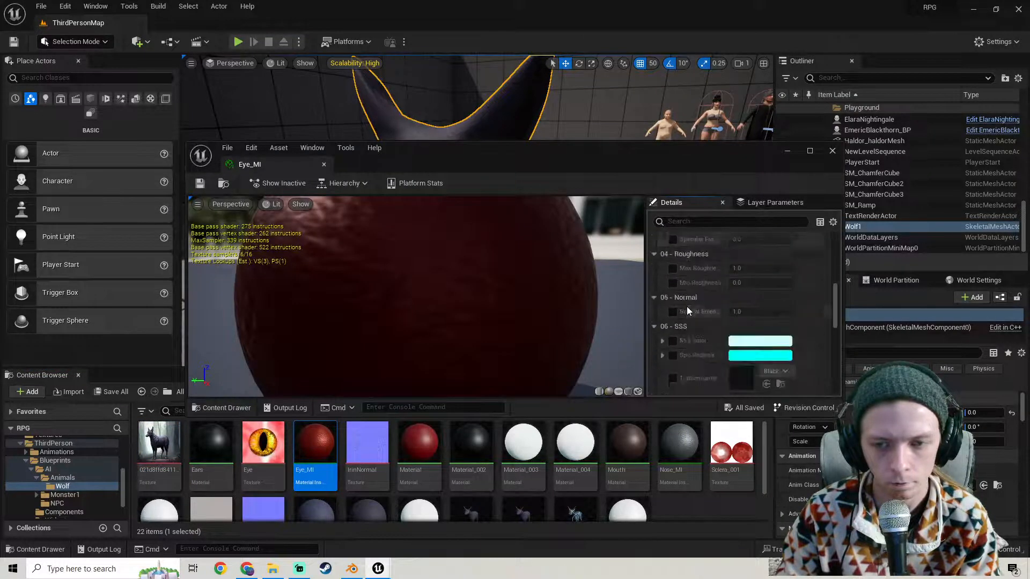
{"action": "scroll", "coordinate": [686, 310], "scroll_direction": "down", "scroll_amount": 2}
{"action": "scroll", "coordinate": [686, 310], "scroll_direction": "up", "scroll_amount": 5}
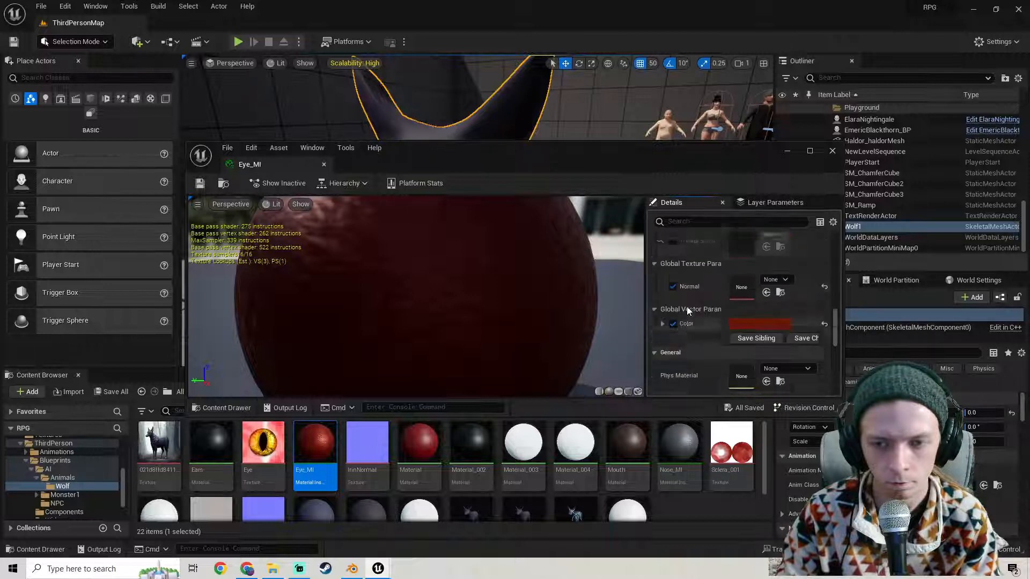
{"action": "scroll", "coordinate": [691, 354], "scroll_direction": "up", "scroll_amount": 8}
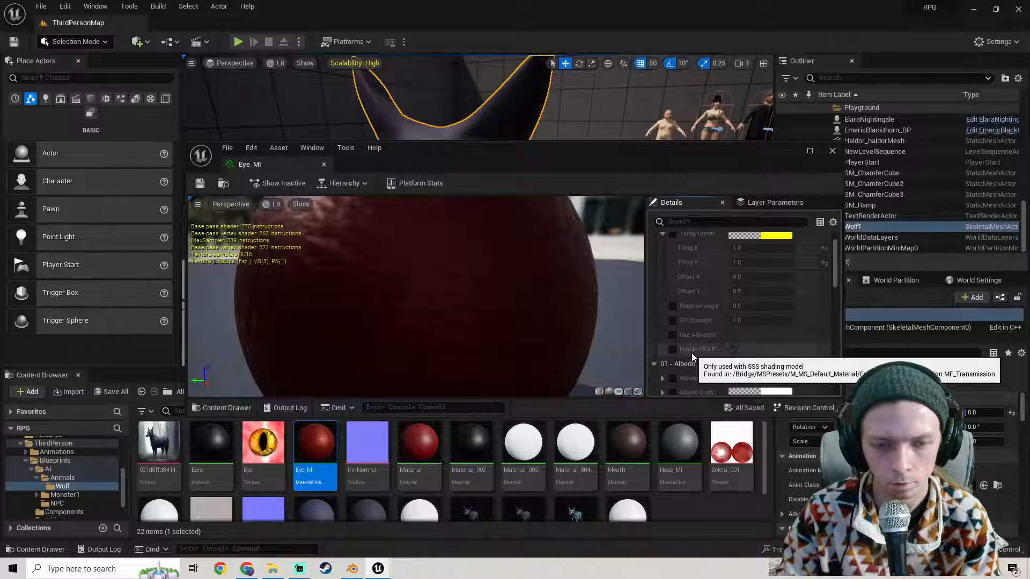
{"action": "scroll", "coordinate": [691, 356], "scroll_direction": "up", "scroll_amount": 2}
{"action": "scroll", "coordinate": [691, 356], "scroll_direction": "down", "scroll_amount": 4}
{"action": "scroll", "coordinate": [690, 356], "scroll_direction": "down", "scroll_amount": 10}
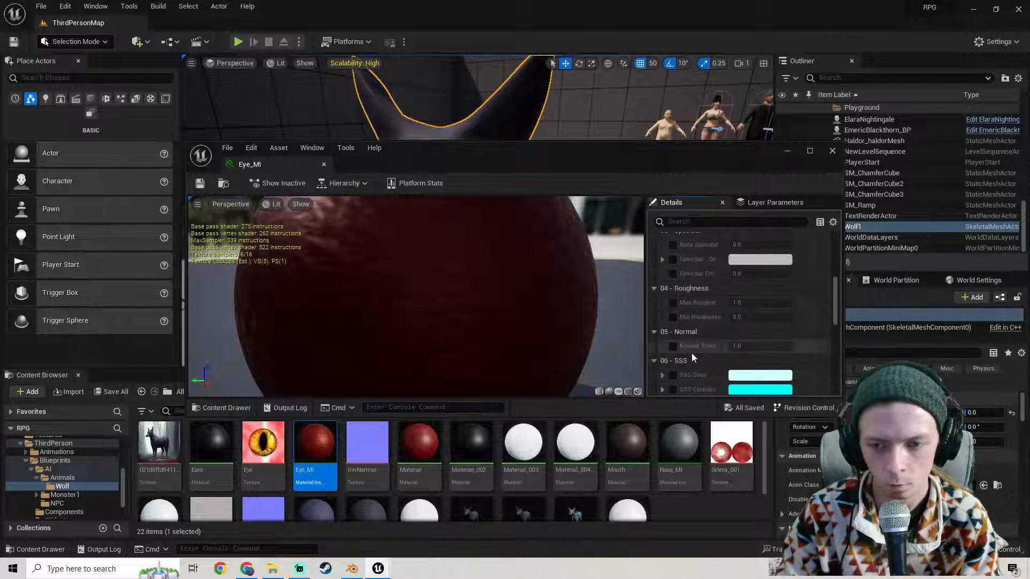
{"action": "scroll", "coordinate": [691, 354], "scroll_direction": "up", "scroll_amount": 3}
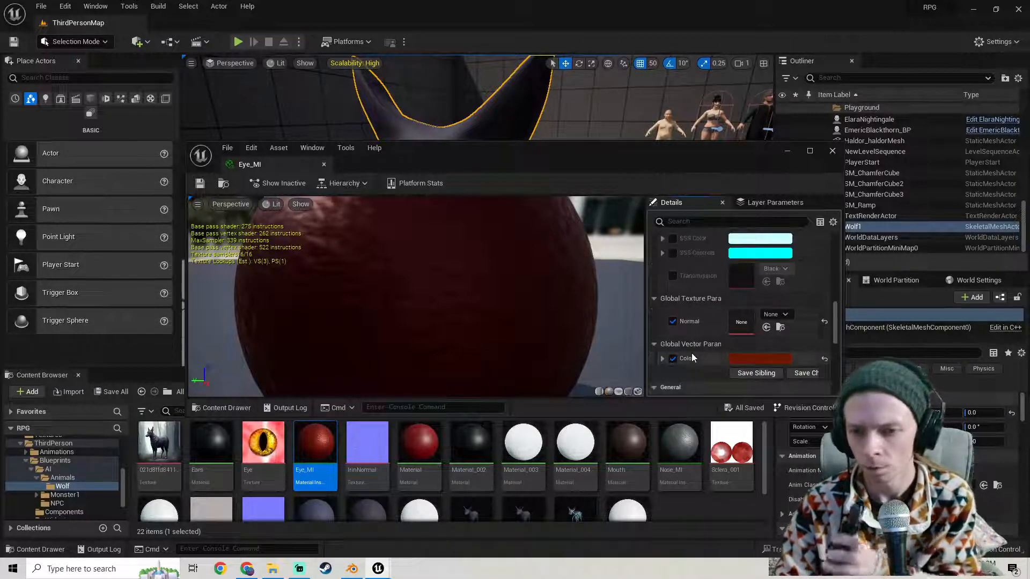
{"action": "scroll", "coordinate": [690, 353], "scroll_direction": "up", "scroll_amount": 5}
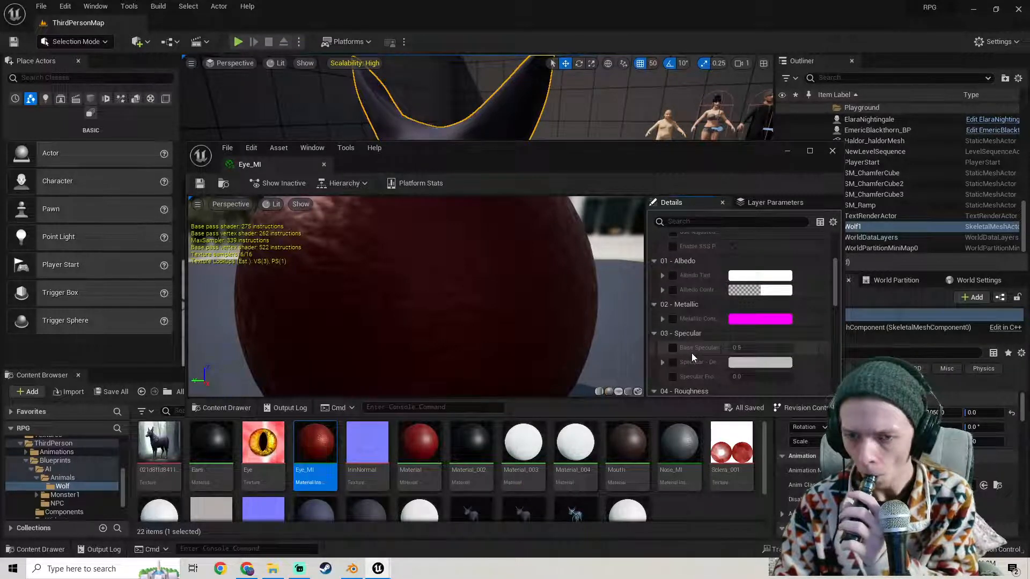
{"action": "scroll", "coordinate": [690, 353], "scroll_direction": "up", "scroll_amount": 5}
{"action": "scroll", "coordinate": [690, 353], "scroll_direction": "down", "scroll_amount": 4}
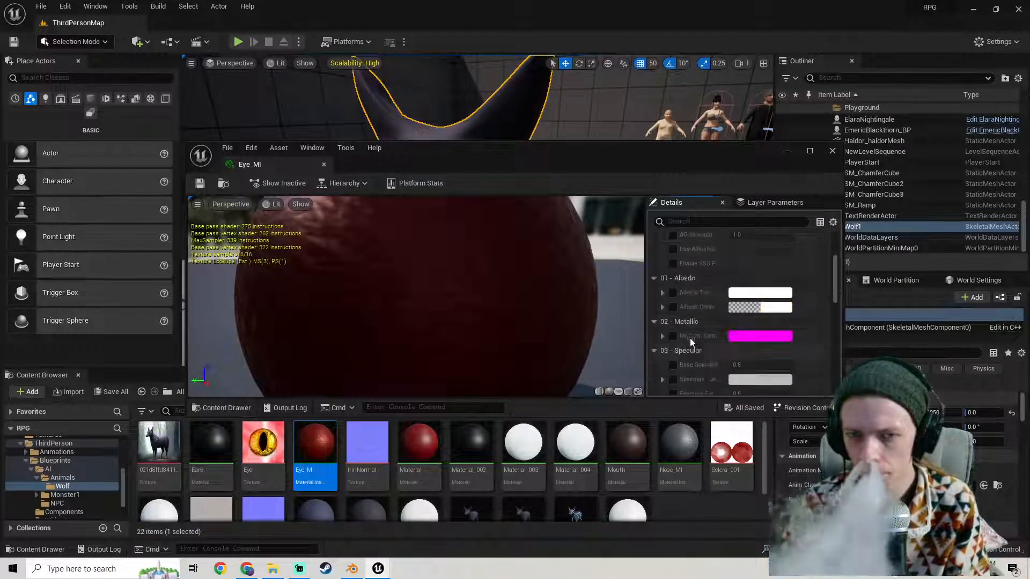
{"action": "left_click_drag", "start_coordinate": [567, 154], "coordinate": [531, 119]}
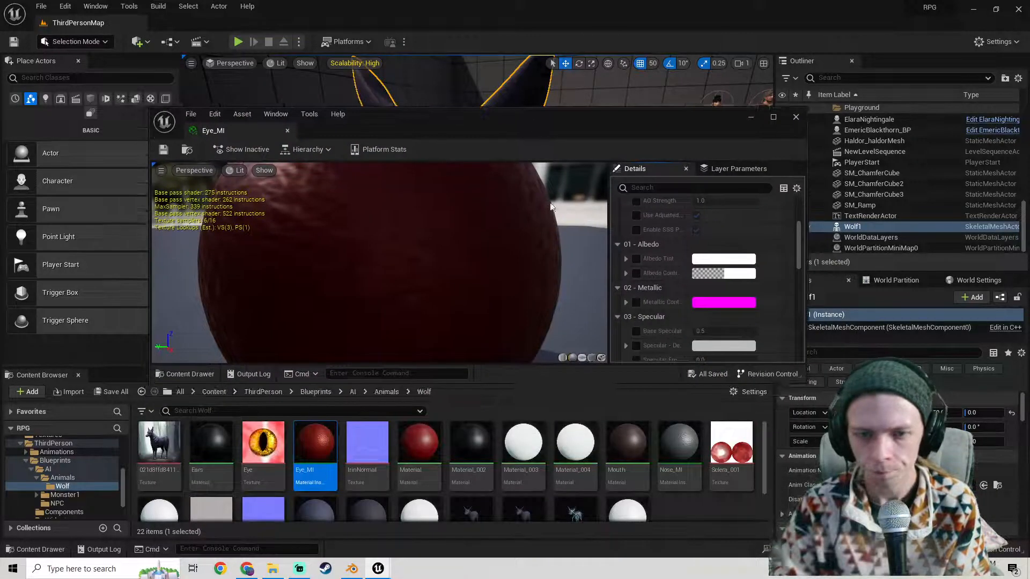
{"action": "scroll", "coordinate": [782, 335], "scroll_direction": "down", "scroll_amount": 5}
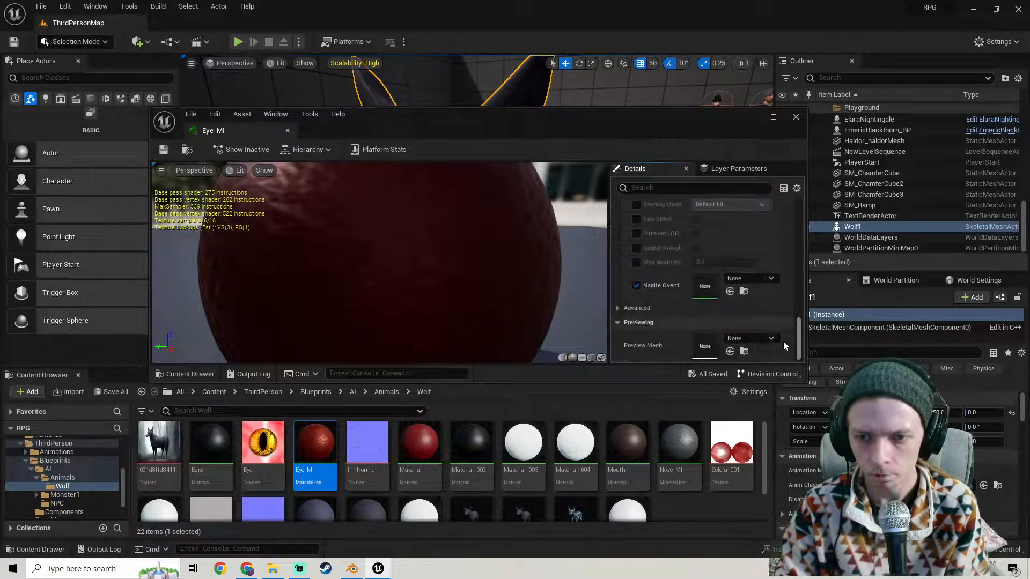
{"action": "scroll", "coordinate": [782, 321], "scroll_direction": "down", "scroll_amount": 4}
{"action": "scroll", "coordinate": [782, 306], "scroll_direction": "up", "scroll_amount": 2}
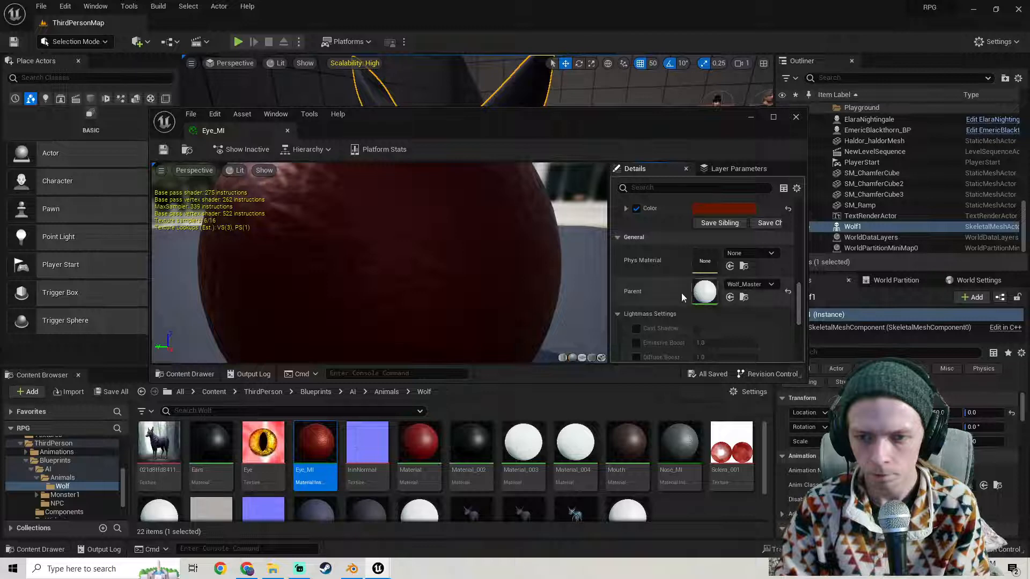
Open Eye_MI's parent material, Wolf_Master, in a window that leaves the Wolf folder's assets accessible.
{"action": "double_click", "coordinate": [704, 291]}
{"action": "scroll", "coordinate": [529, 269], "scroll_direction": "down", "scroll_amount": 5}
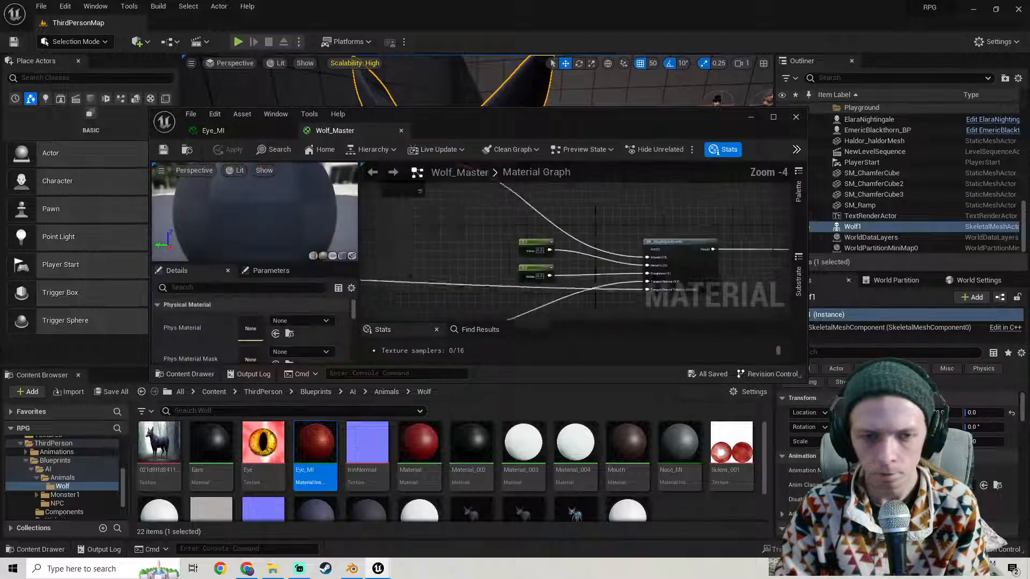
{"action": "left_click", "coordinate": [773, 117]}
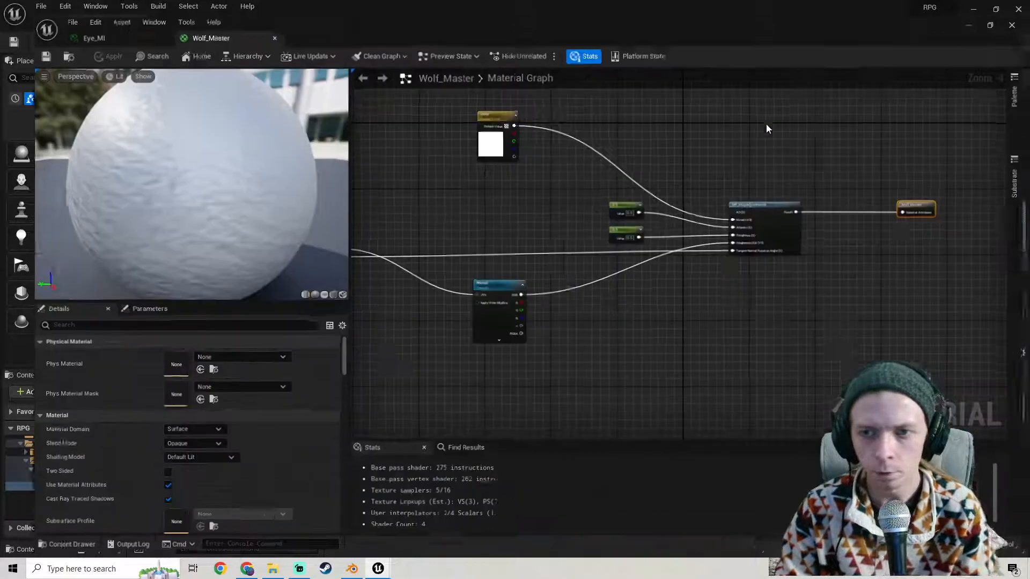
{"action": "right_click_drag", "start_coordinate": [490, 190], "coordinate": [530, 221]}
{"action": "right_click", "coordinate": [530, 222]}
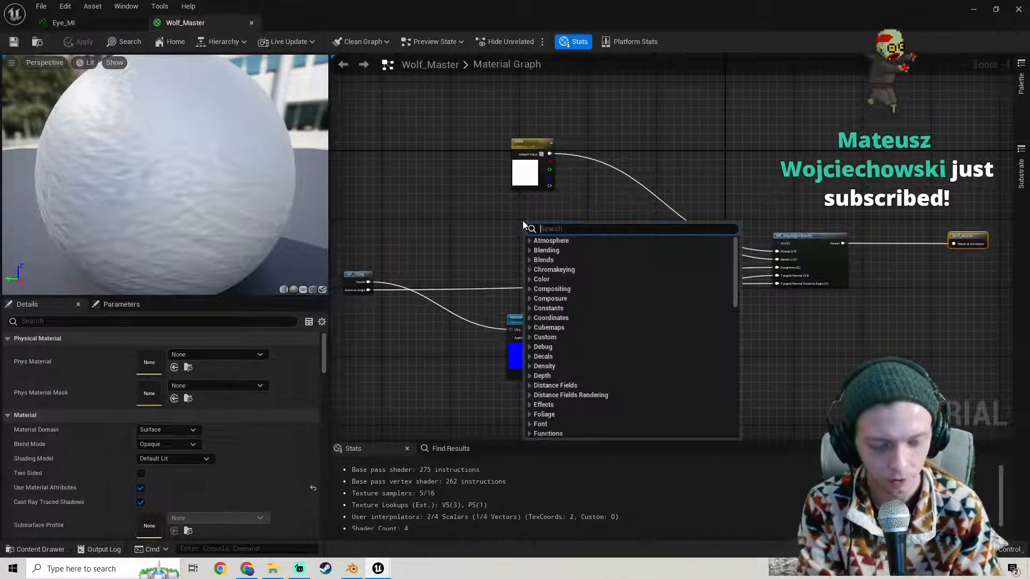
{"action": "left_click", "coordinate": [996, 9]}
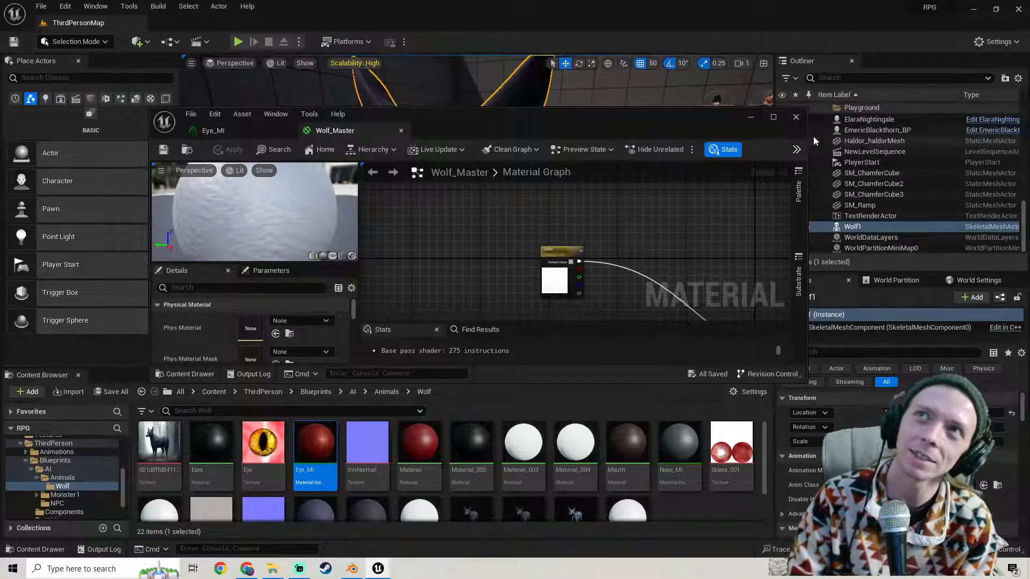
Add the skin-5_diffuse texture to the Wolf_Master graph as a Texture Sample node below the color parameter.
{"action": "scroll", "coordinate": [622, 275], "scroll_direction": "down", "scroll_amount": 2}
{"action": "right_click_drag", "start_coordinate": [623, 275], "coordinate": [555, 229]}
{"action": "scroll", "coordinate": [539, 250], "scroll_direction": "up", "scroll_amount": 2}
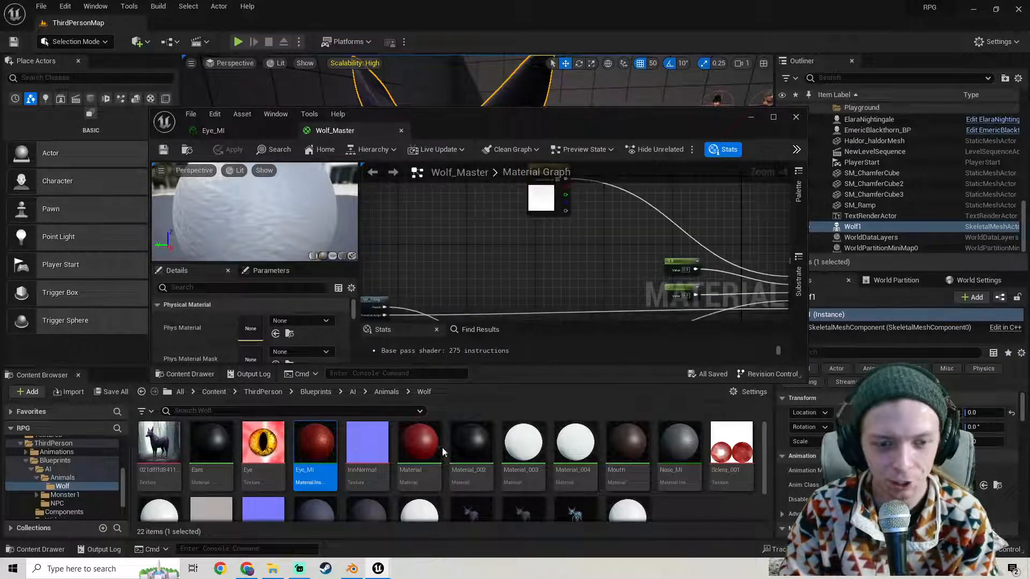
{"action": "scroll", "coordinate": [537, 461], "scroll_direction": "down", "scroll_amount": 2}
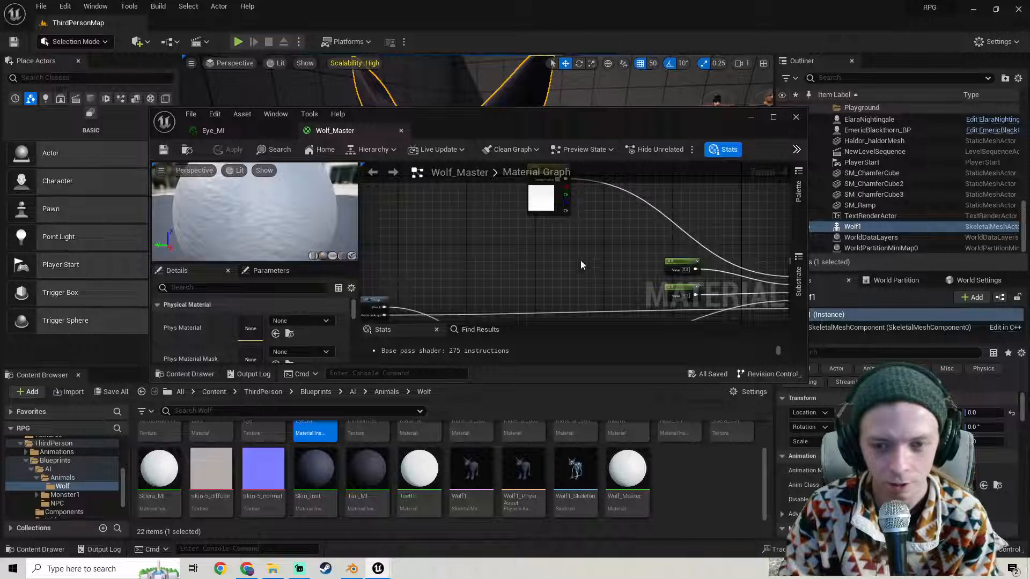
{"action": "right_click_drag", "start_coordinate": [580, 265], "coordinate": [528, 222]}
{"action": "left_click", "coordinate": [626, 509]}
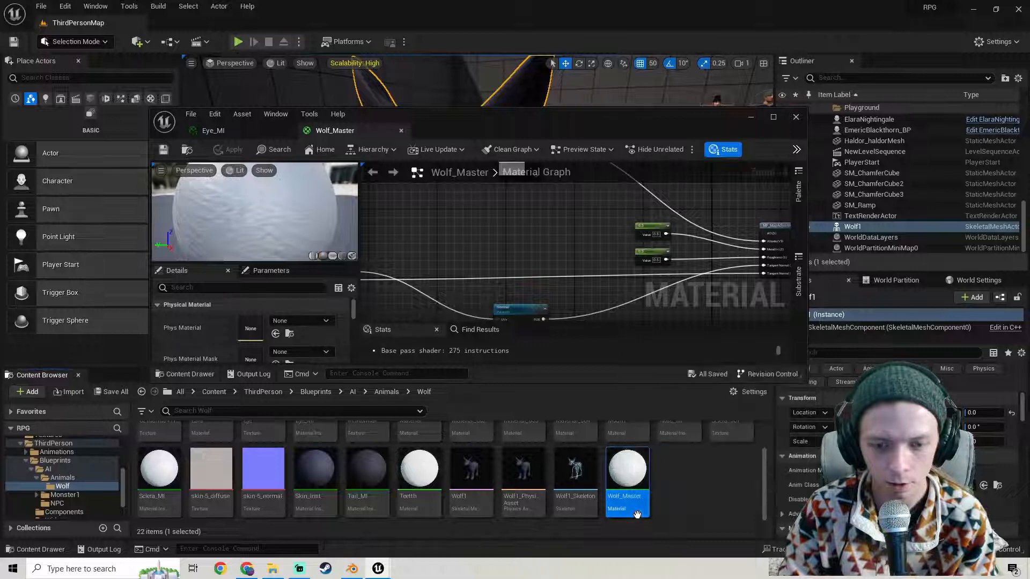
{"action": "right_click_drag", "start_coordinate": [498, 232], "coordinate": [498, 252]}
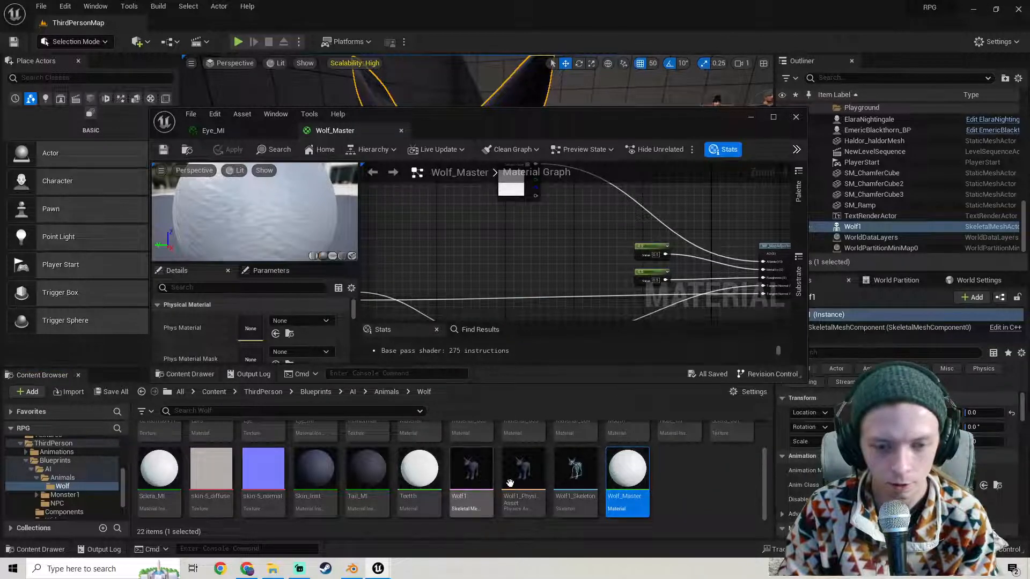
{"action": "scroll", "coordinate": [564, 467], "scroll_direction": "up", "scroll_amount": 1}
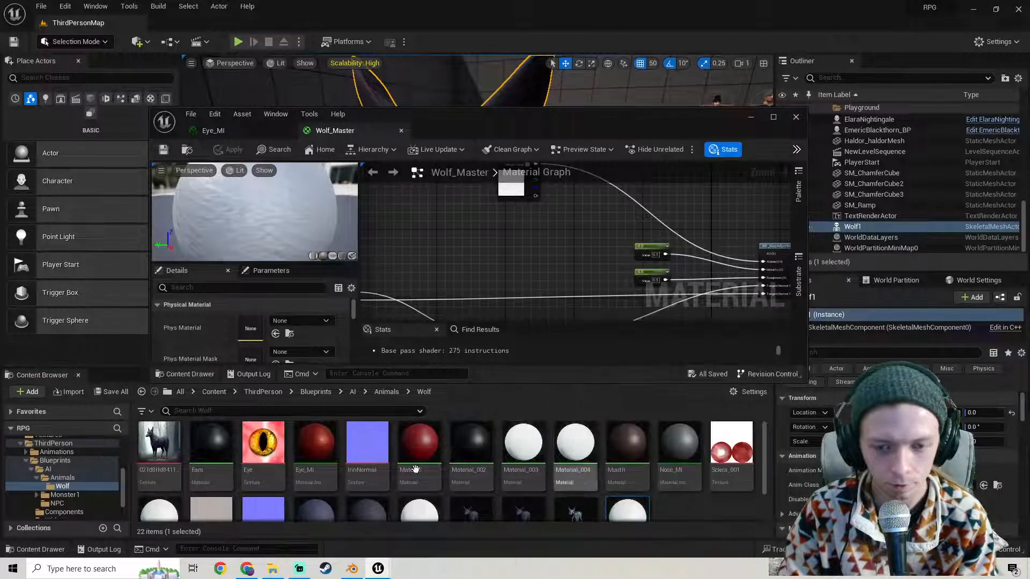
{"action": "scroll", "coordinate": [212, 499], "scroll_direction": "down", "scroll_amount": 1}
{"action": "left_click_drag", "start_coordinate": [212, 502], "coordinate": [515, 247]}
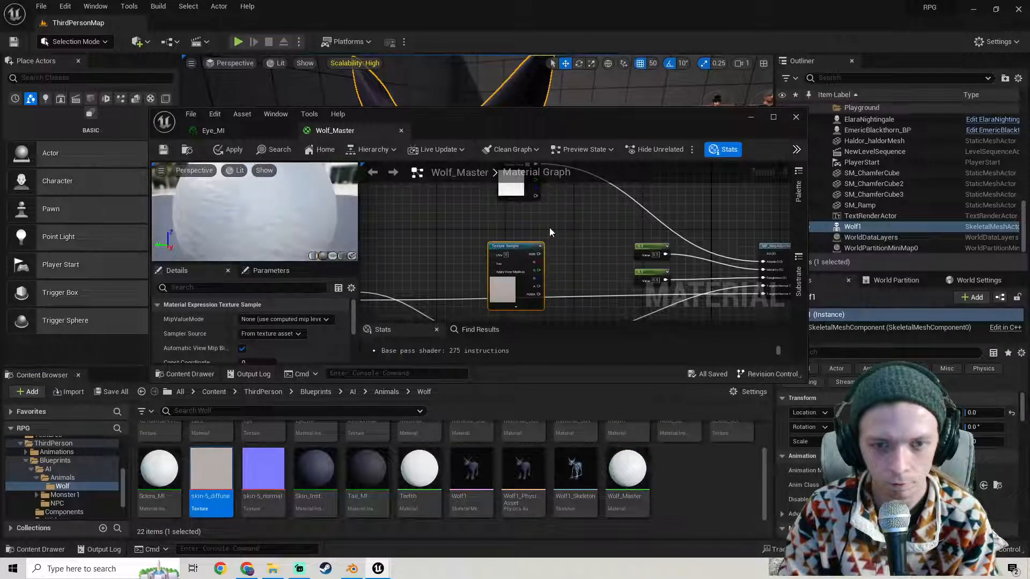
Convert the skin-5_diffuse Texture Sample into a parameter named Albedo and connect its RGB output to the map adjustments node's albedo input.
{"action": "left_click", "coordinate": [549, 226]}
{"action": "right_click_drag", "start_coordinate": [578, 218], "coordinate": [497, 234]}
{"action": "key", "text": "Delete"}
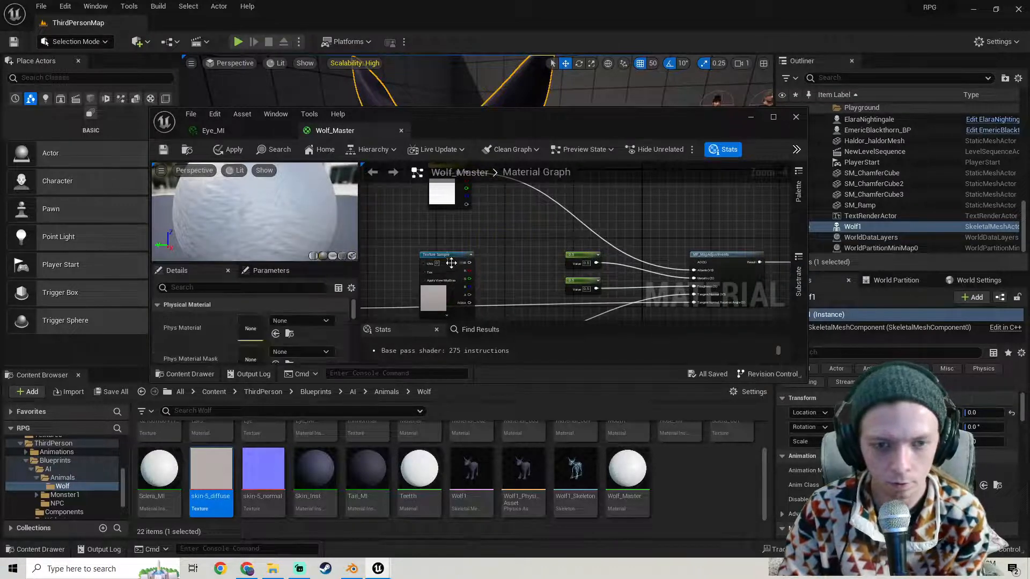
{"action": "right_click", "coordinate": [453, 261]}
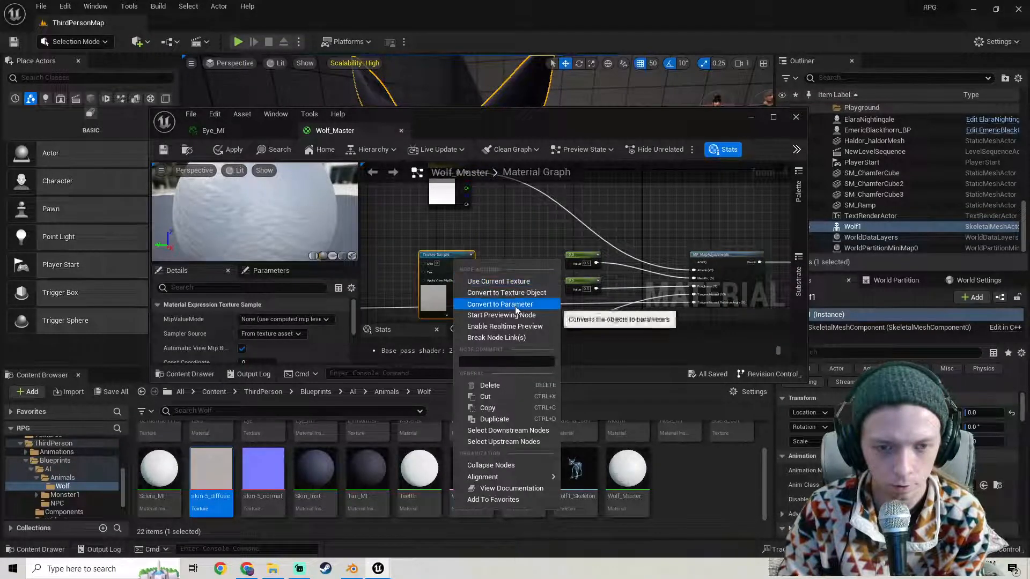
{"action": "left_click", "coordinate": [469, 304]}
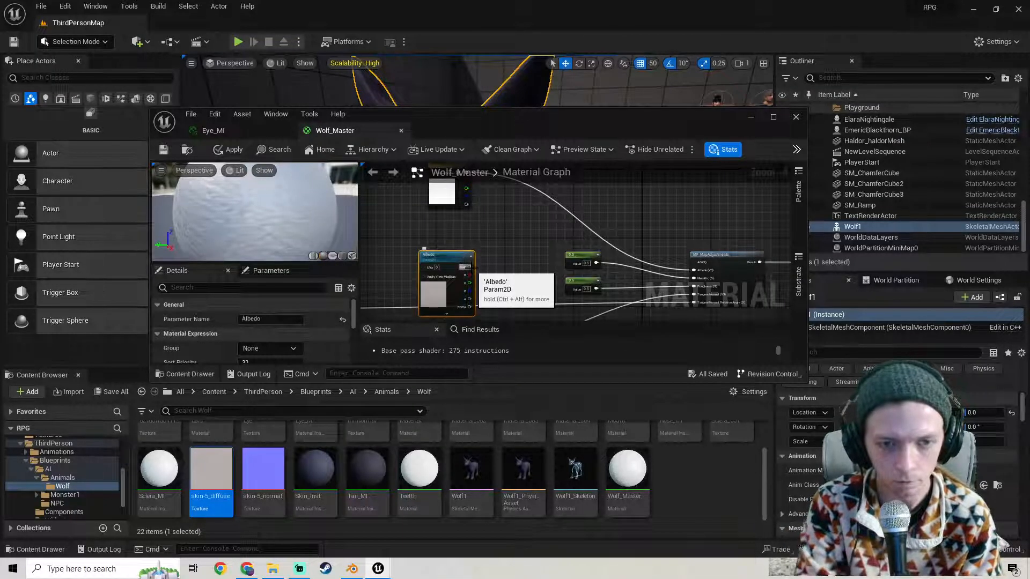
{"action": "left_click_drag", "start_coordinate": [468, 267], "coordinate": [701, 273]}
{"action": "left_click_drag", "start_coordinate": [452, 253], "coordinate": [457, 224]}
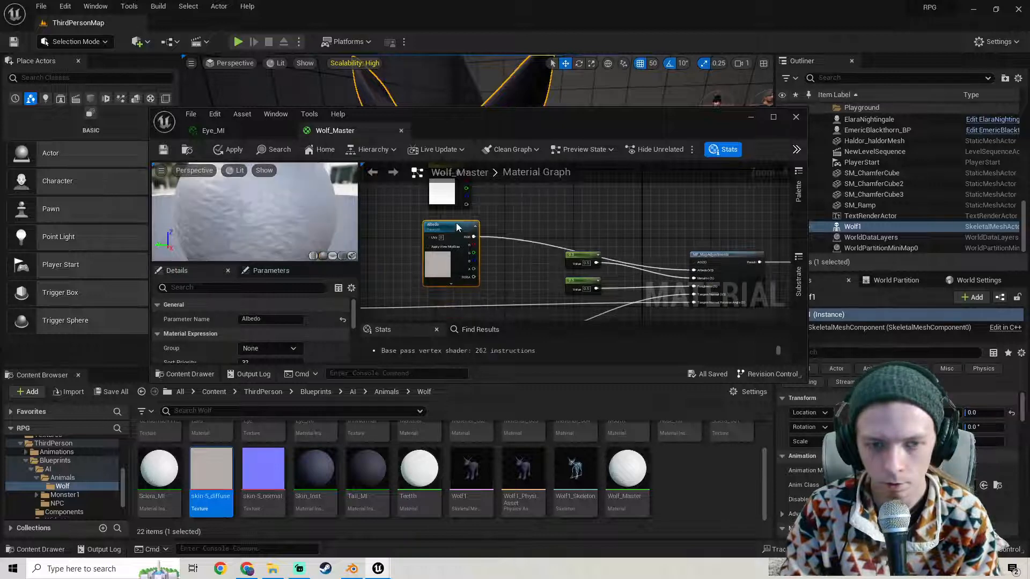
Apply the Wolf_Master graph changes and save the modified material.
{"action": "left_click", "coordinate": [229, 150]}
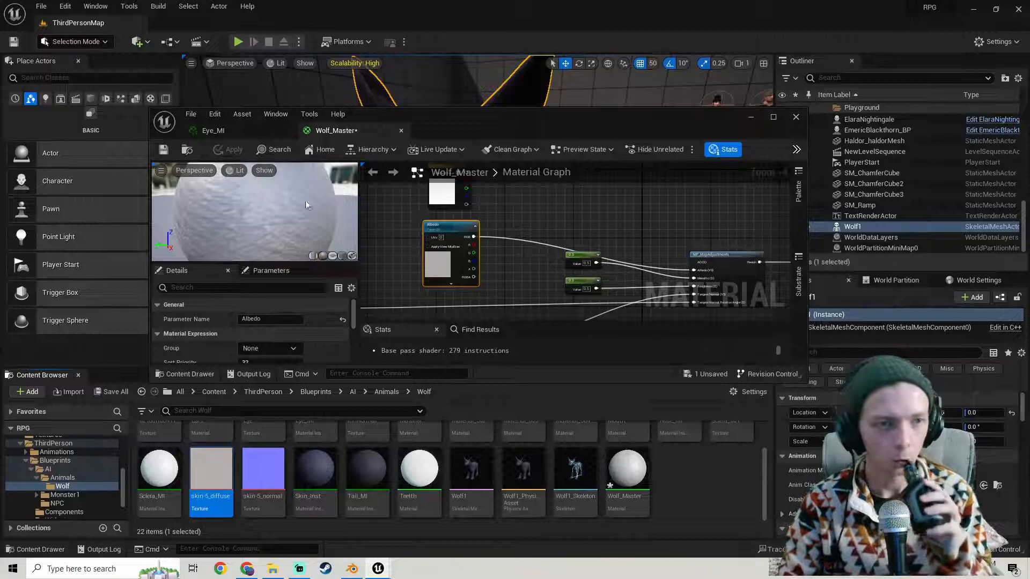
{"action": "left_click", "coordinate": [109, 392]}
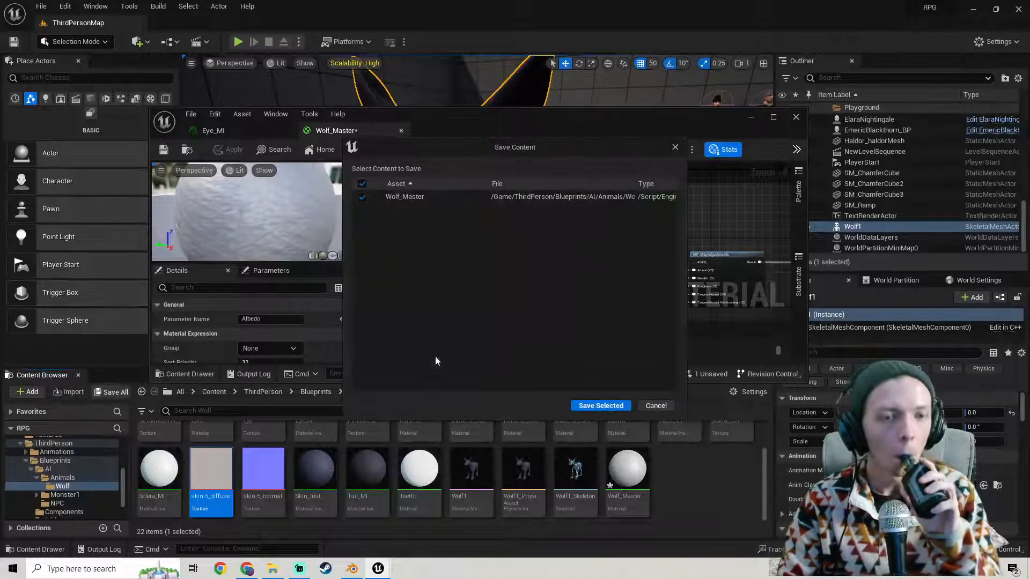
{"action": "left_click", "coordinate": [589, 406]}
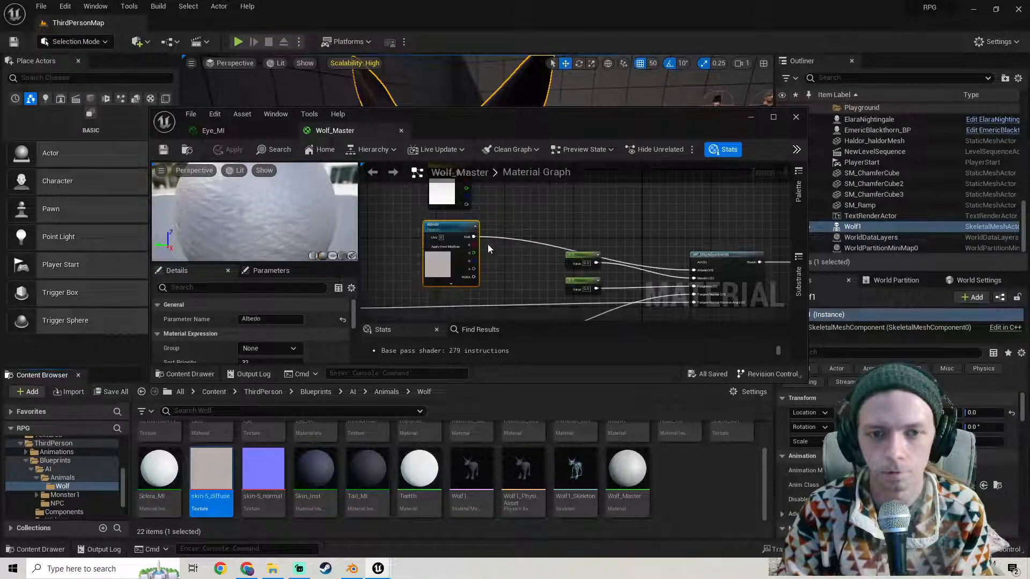
Connect the tiling function's output to the Albedo texture parameter's UVs, and apply and save Wolf_Master.
{"action": "scroll", "coordinate": [488, 243], "scroll_direction": "down", "scroll_amount": 4}
{"action": "right_click_drag", "start_coordinate": [488, 244], "coordinate": [610, 314]}
{"action": "scroll", "coordinate": [485, 236], "scroll_direction": "up", "scroll_amount": 4}
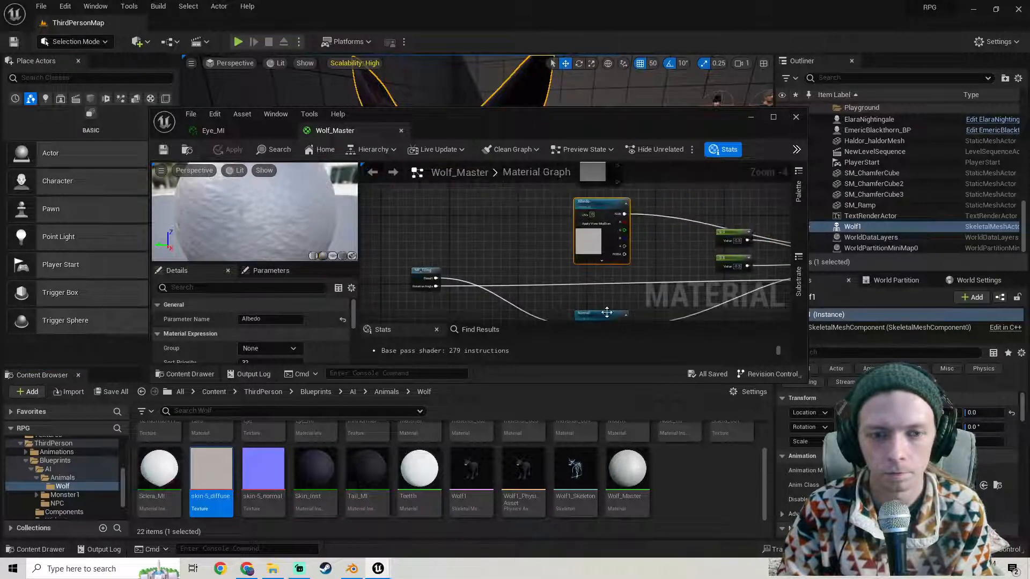
{"action": "left_click_drag", "start_coordinate": [435, 278], "coordinate": [578, 214]}
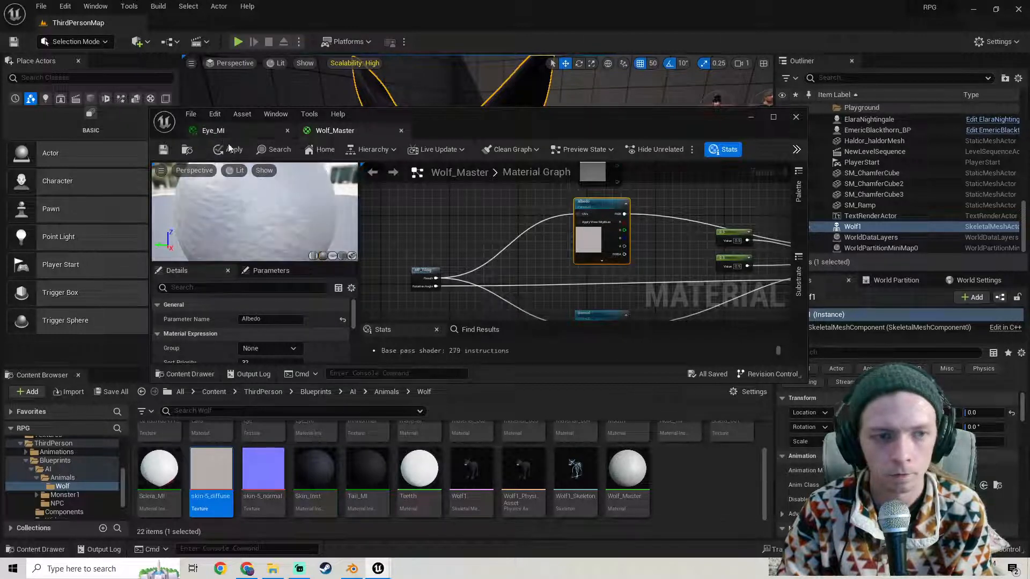
{"action": "left_click", "coordinate": [230, 150]}
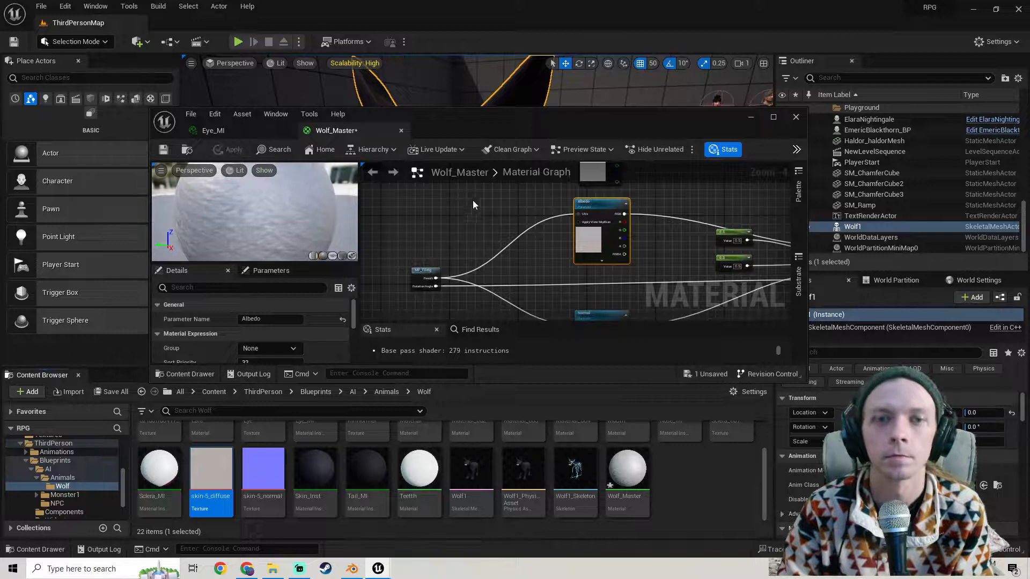
{"action": "right_click_drag", "start_coordinate": [472, 200], "coordinate": [322, 206]}
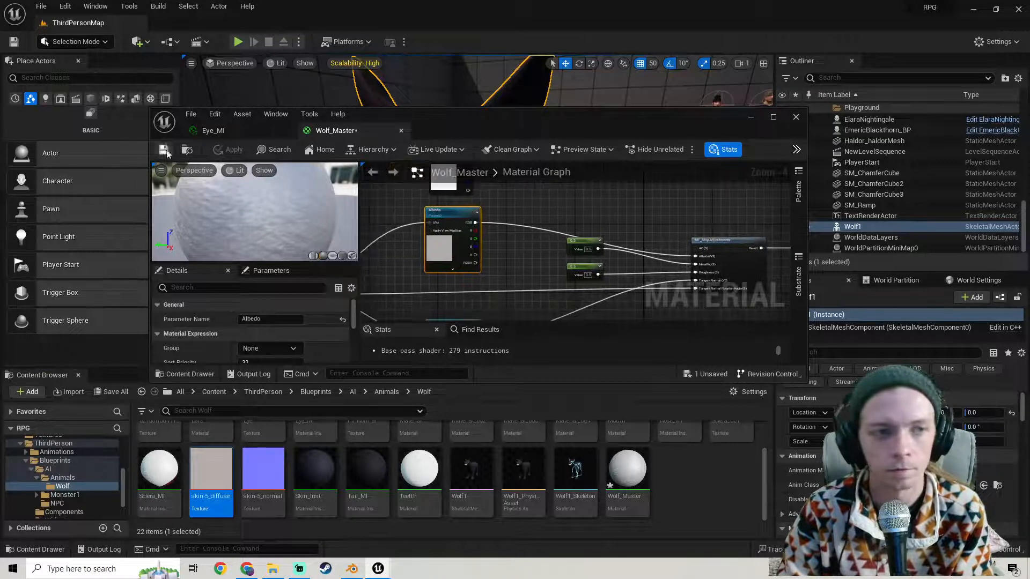
{"action": "left_click", "coordinate": [164, 150]}
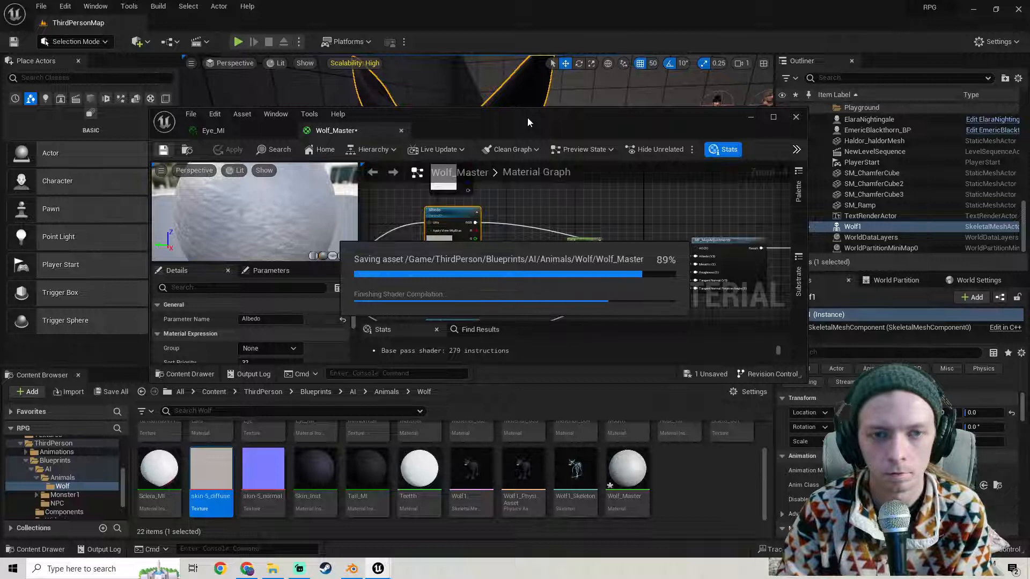
Inspect the wolf in the level from the front and side, closing the Wolf_Master editor window.
{"action": "left_click_drag", "start_coordinate": [526, 117], "coordinate": [500, 304]}
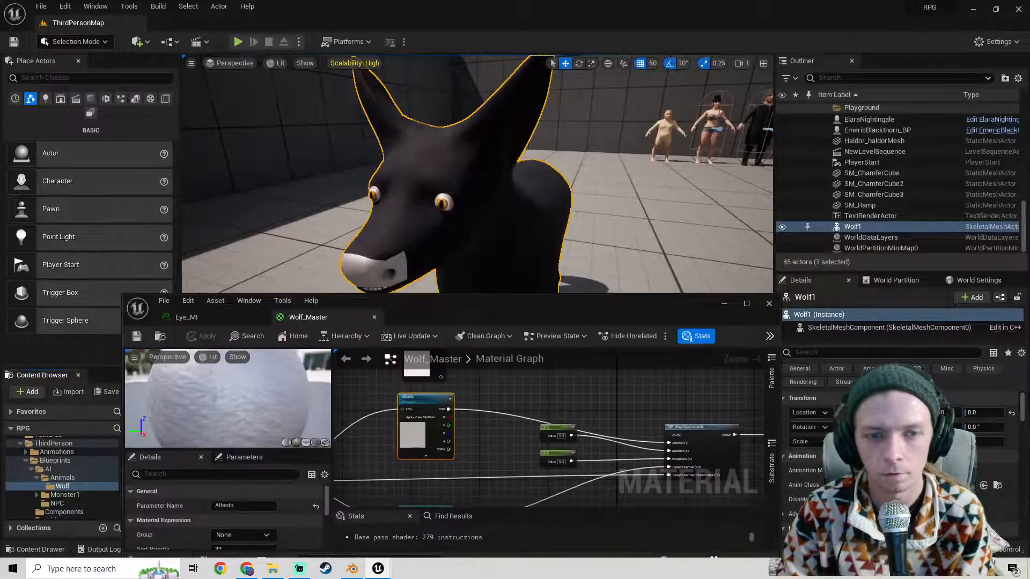
{"action": "left_click_drag", "start_coordinate": [482, 188], "coordinate": [429, 182], "text": "alt"}
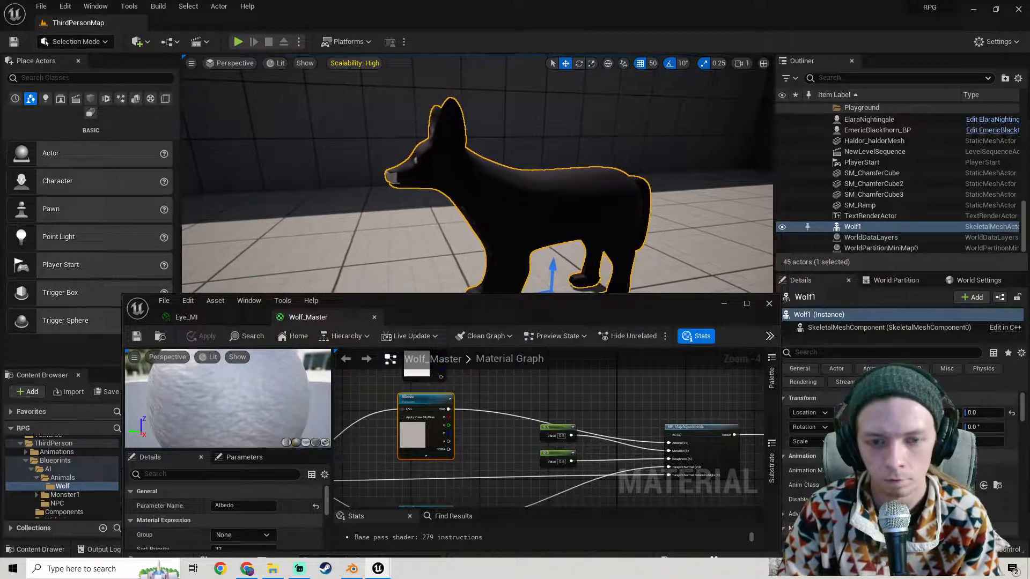
{"action": "right_click_drag", "start_coordinate": [477, 176], "coordinate": [456, 180]}
{"action": "left_click_drag", "start_coordinate": [456, 179], "coordinate": [397, 180], "text": "alt"}
{"action": "left_click", "coordinate": [769, 305]}
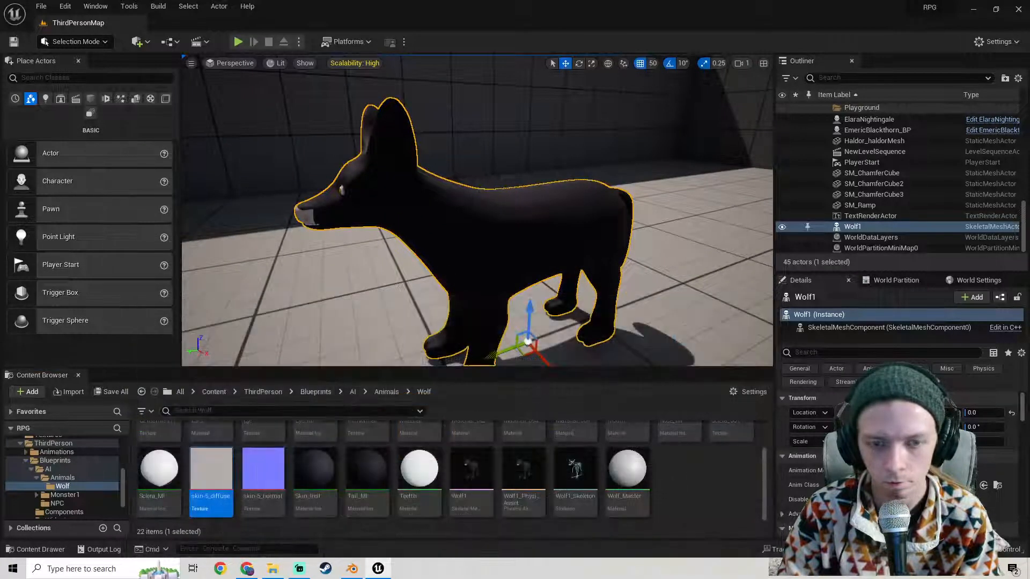
{"action": "left_click_drag", "start_coordinate": [472, 214], "coordinate": [461, 214], "text": "alt"}
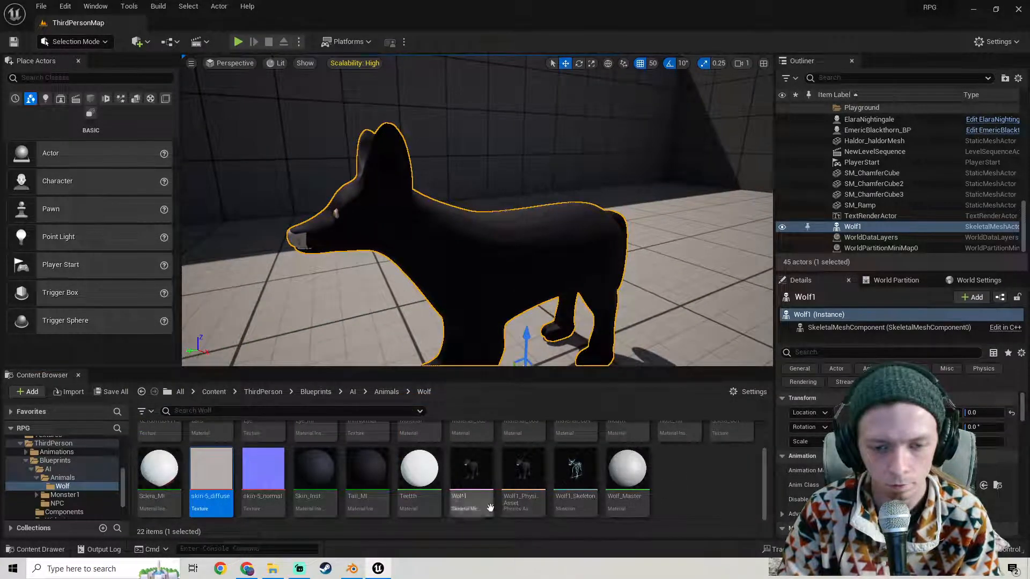
Open Skin_Inst and set its Albedo Tint to a muted blue-grey, about R 0.106, G 0.109, B 0.167.
{"action": "scroll", "coordinate": [537, 483], "scroll_direction": "up", "scroll_amount": 2}
{"action": "scroll", "coordinate": [483, 482], "scroll_direction": "down", "scroll_amount": 2}
{"action": "left_click", "coordinate": [329, 501]}
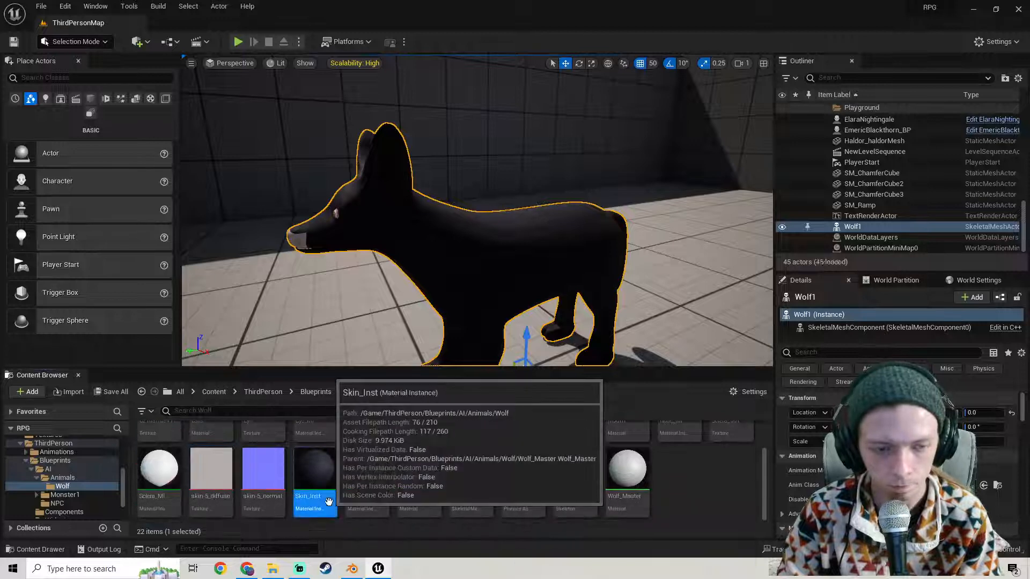
{"action": "double_click", "coordinate": [328, 501]}
{"action": "scroll", "coordinate": [622, 455], "scroll_direction": "down", "scroll_amount": 3}
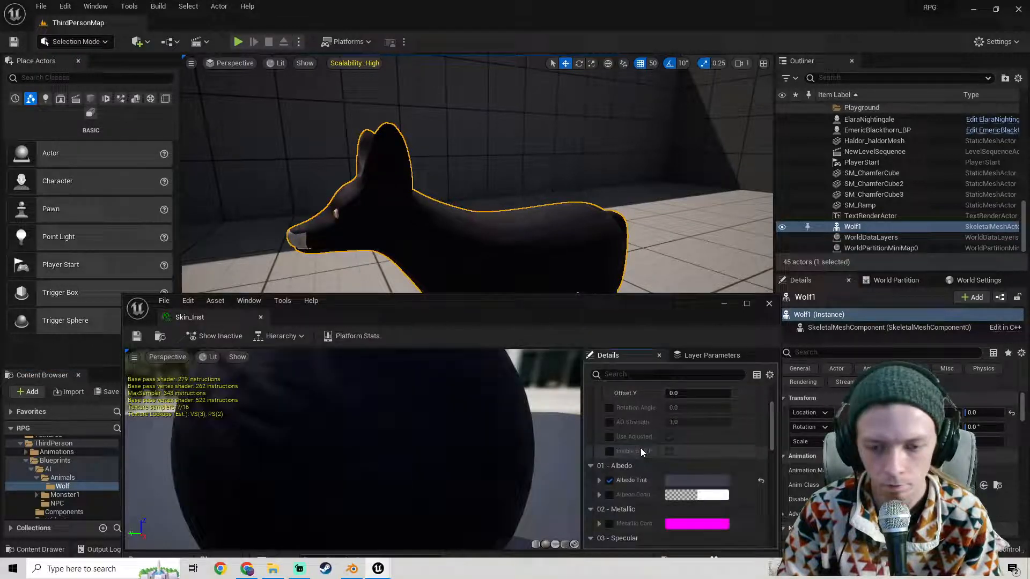
{"action": "left_click", "coordinate": [697, 476]}
{"action": "left_click_drag", "start_coordinate": [837, 411], "coordinate": [837, 408]}
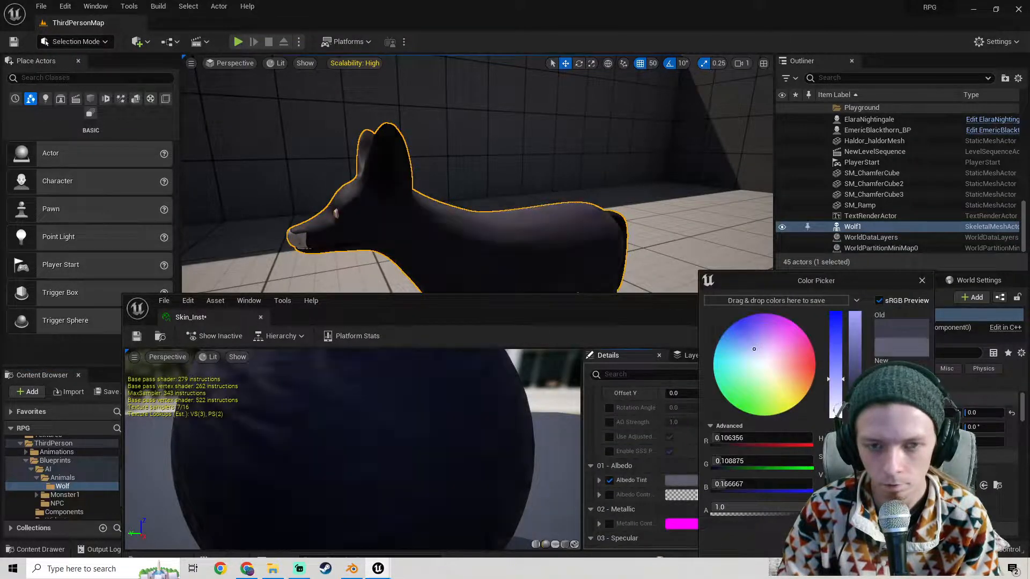
{"action": "key", "text": "a"}
{"action": "right_click_drag", "start_coordinate": [541, 238], "coordinate": [627, 238]}
{"action": "left_click", "coordinate": [863, 543]}
Check the wolf's skin from the front, save Skin_Inst and close its editor.
{"action": "key", "text": "a"}
{"action": "key", "text": "w"}
{"action": "key", "text": "s"}
{"action": "left_click_drag", "start_coordinate": [497, 312], "coordinate": [467, 189]}
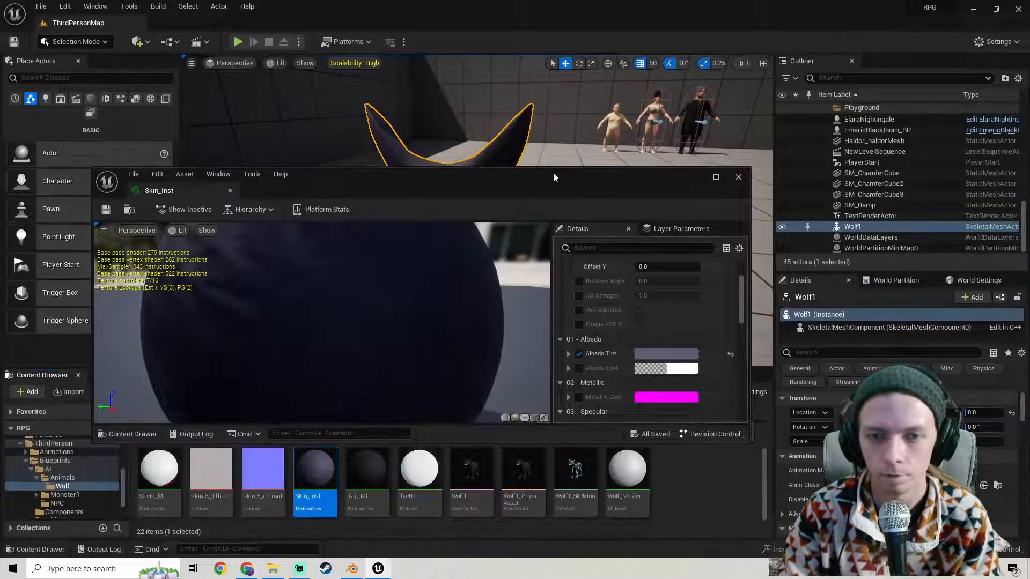
{"action": "left_click", "coordinate": [738, 177]}
{"action": "key", "text": "f"}
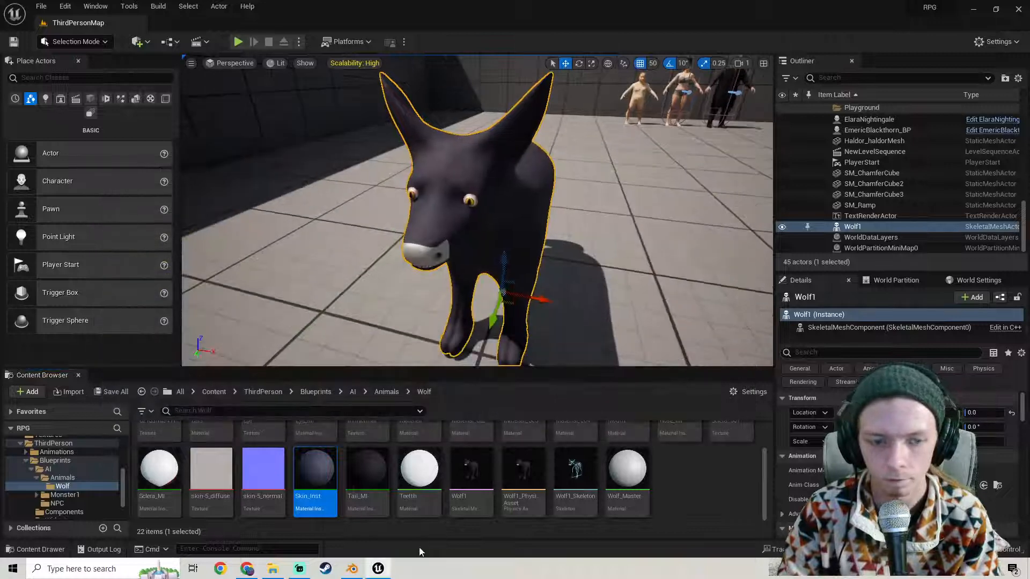
Open Nose_MI beside the level view and set its Albedo Tint to a dark grey with a value of 0.072917.
{"action": "scroll", "coordinate": [557, 512], "scroll_direction": "up", "scroll_amount": 2}
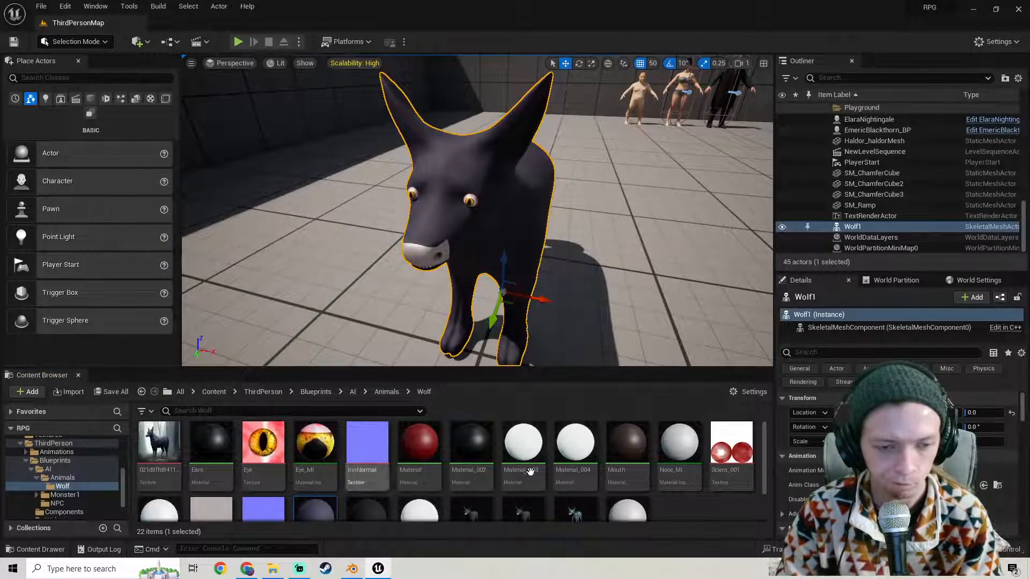
{"action": "scroll", "coordinate": [706, 463], "scroll_direction": "down", "scroll_amount": 2}
{"action": "scroll", "coordinate": [689, 485], "scroll_direction": "up", "scroll_amount": 2}
{"action": "double_click", "coordinate": [670, 464]}
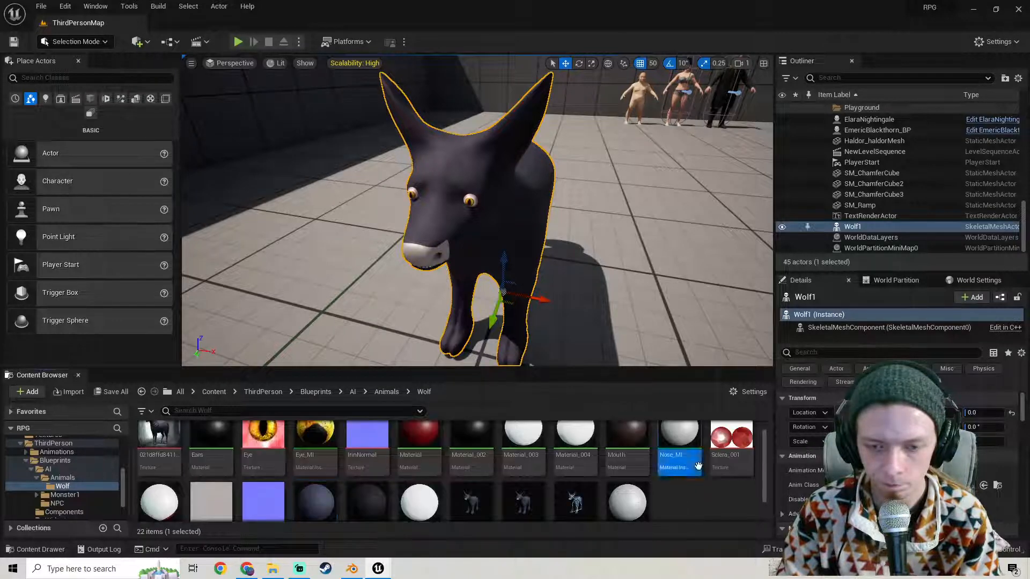
{"action": "left_click_drag", "start_coordinate": [610, 190], "coordinate": [393, 319]}
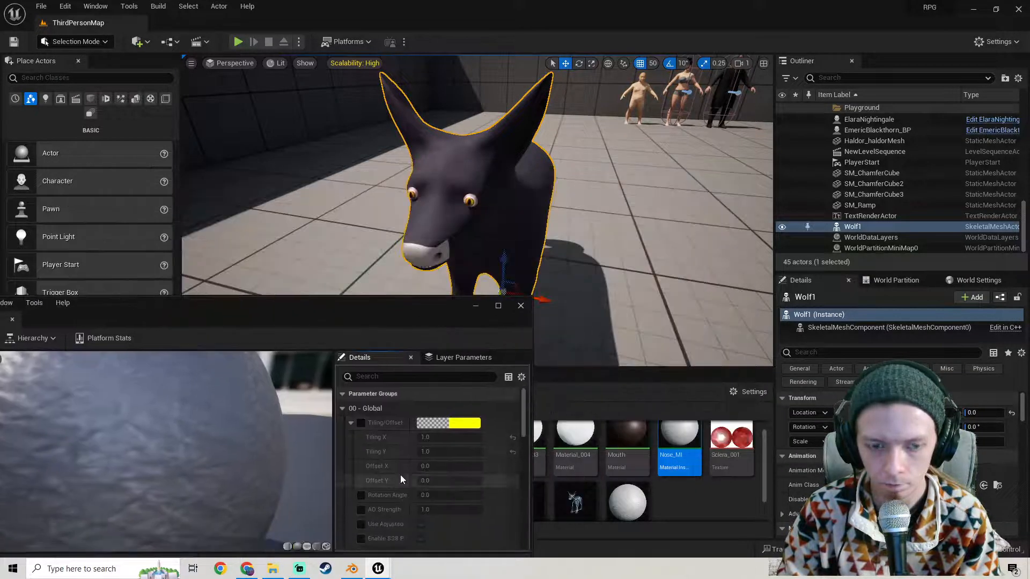
{"action": "scroll", "coordinate": [375, 470], "scroll_direction": "down", "scroll_amount": 3}
{"action": "left_click", "coordinate": [427, 450]}
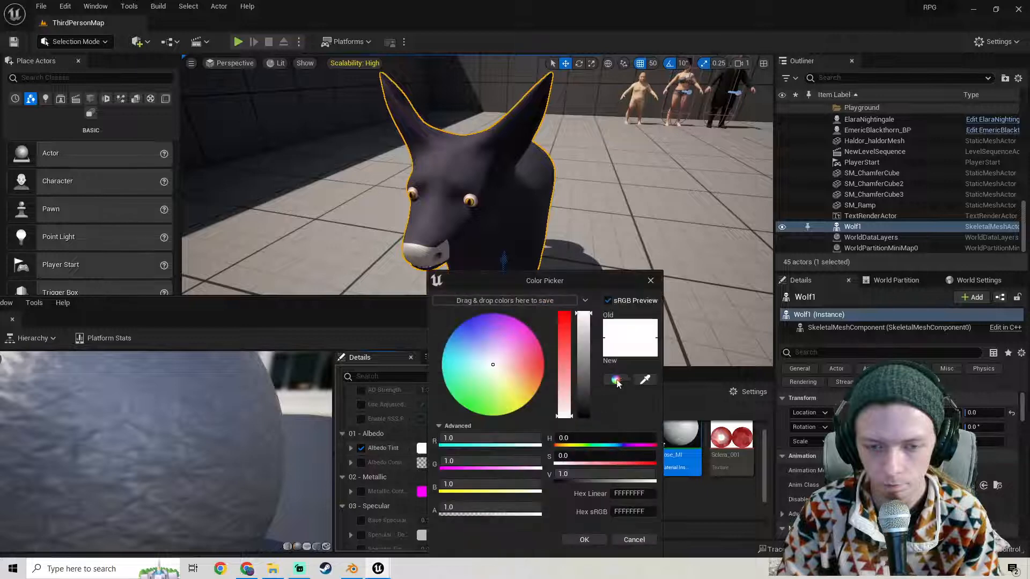
{"action": "mouse_move", "coordinate": [580, 410]}
{"action": "left_mouse_down"}
{"action": "mouse_move", "coordinate": [588, 415]}
{"action": "mouse_move", "coordinate": [583, 408]}
{"action": "left_mouse_up"}
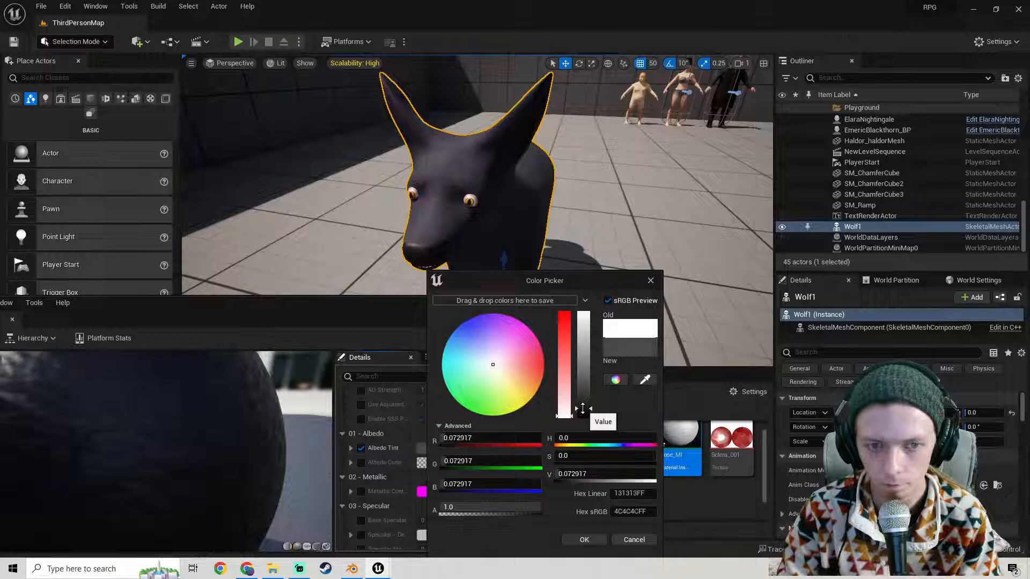
{"action": "left_click", "coordinate": [584, 543]}
Set Nose_MI's Max Roughness to 0.8 after trying 0.5, judging the shine on a close-up of the wolf's nose.
{"action": "right_click_drag", "start_coordinate": [386, 230], "coordinate": [439, 188]}
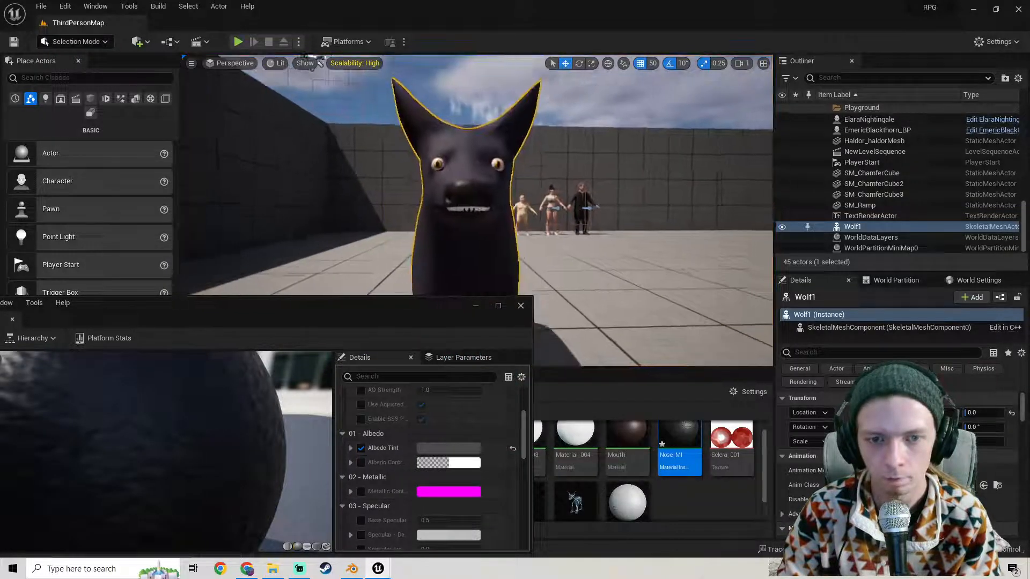
{"action": "mouse_move", "coordinate": [621, 262]}
{"action": "right_mouse_down"}
{"action": "mouse_move", "coordinate": [613, 257]}
{"action": "mouse_move", "coordinate": [637, 257]}
{"action": "right_mouse_up"}
{"action": "key", "text": "w"}
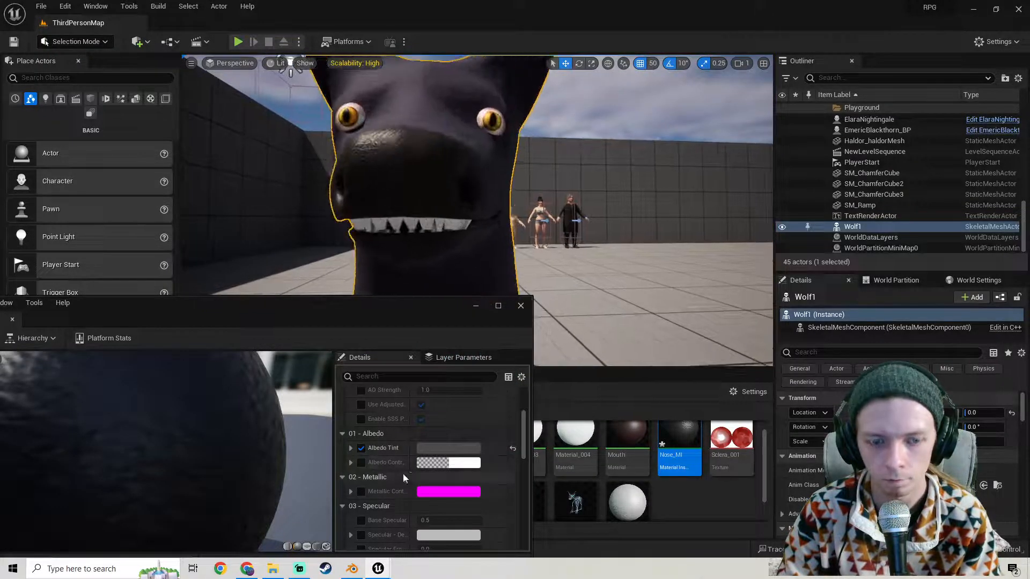
{"action": "scroll", "coordinate": [404, 478], "scroll_direction": "down", "scroll_amount": 5}
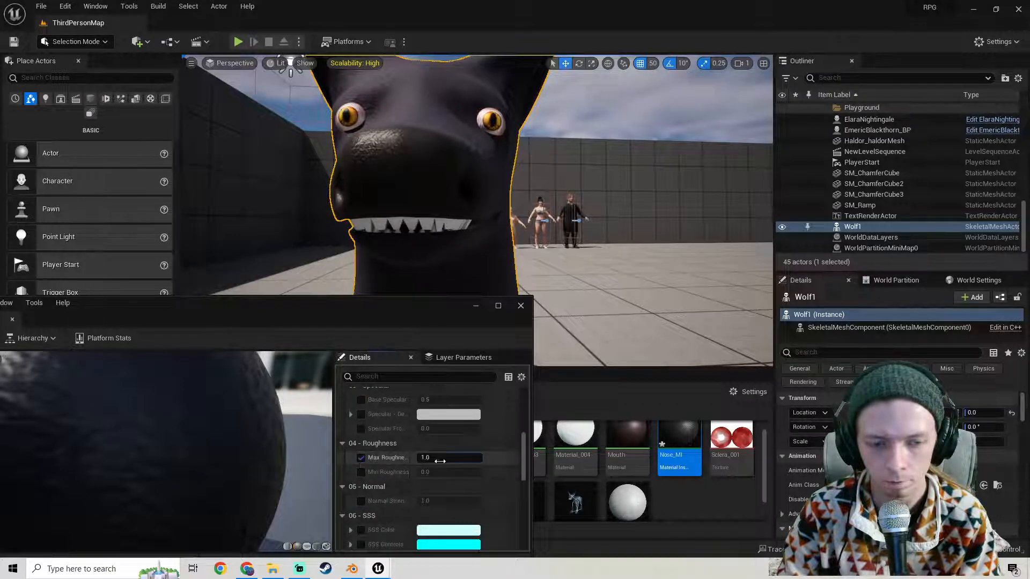
{"action": "type", "text": "0.5"}
{"action": "key", "text": "Return"}
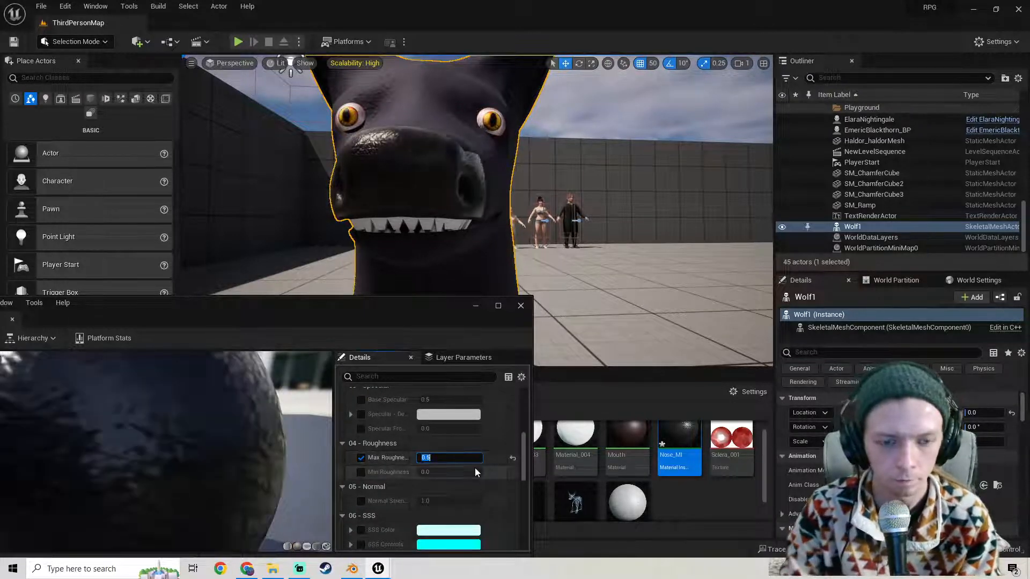
{"action": "type", "text": "0.7"}
{"action": "key", "text": "Return"}
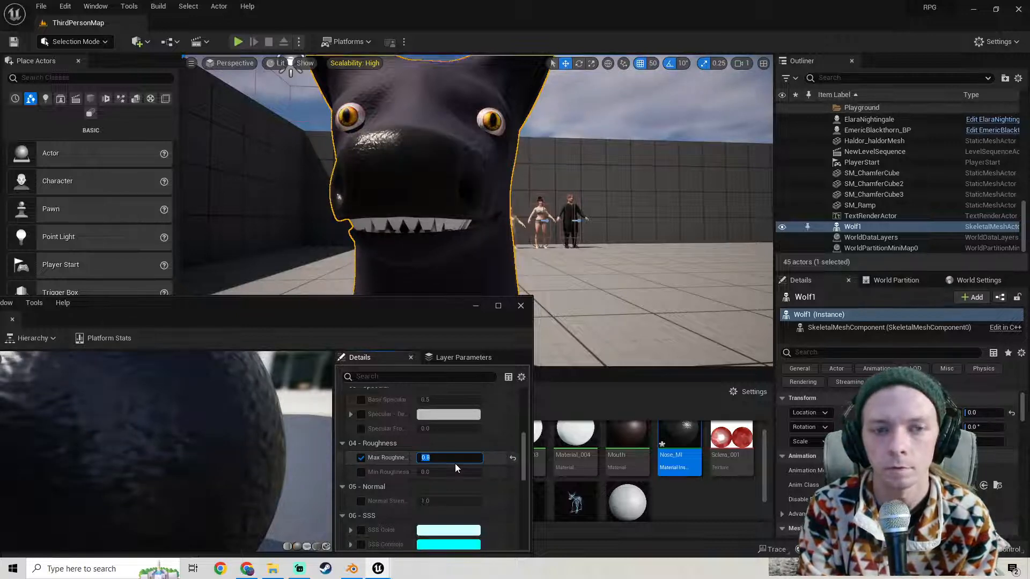
Save Nose_MI, review the wolf from the front and side, and close the Nose_MI editor.
{"action": "right_click_drag", "start_coordinate": [579, 300], "coordinate": [511, 308]}
{"action": "left_click_drag", "start_coordinate": [395, 305], "coordinate": [536, 291]}
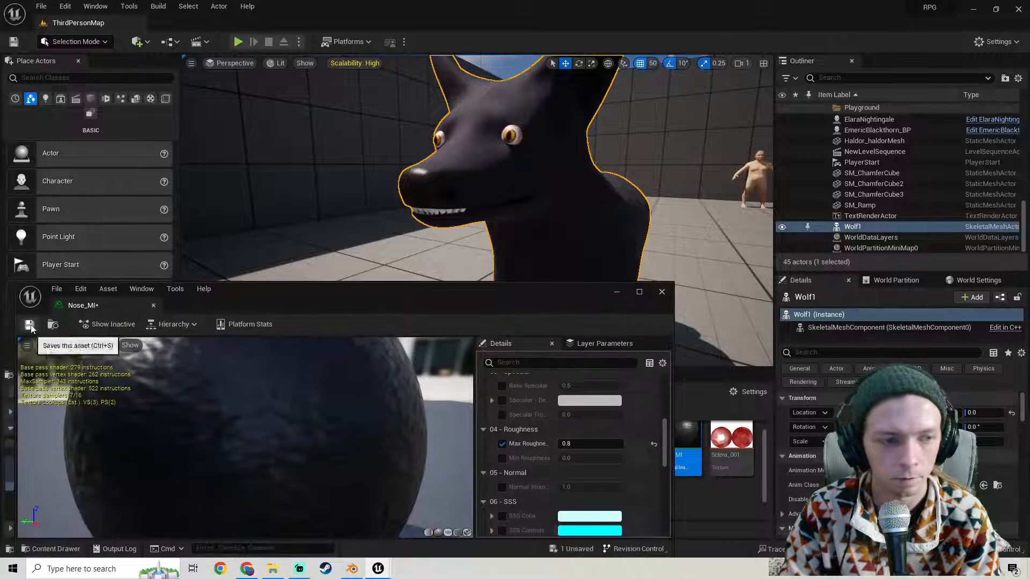
{"action": "right_click_drag", "start_coordinate": [547, 241], "coordinate": [604, 276]}
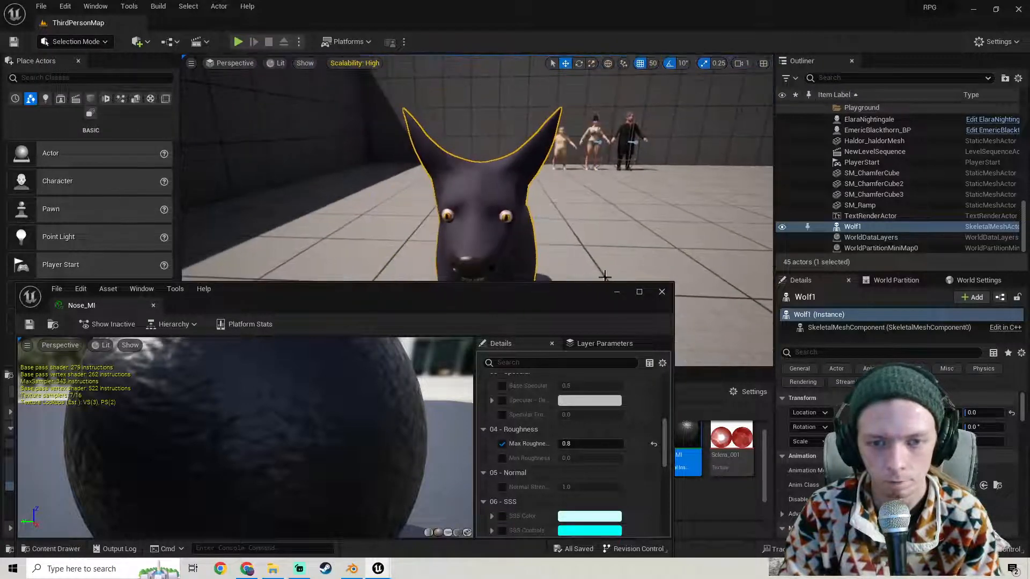
{"action": "right_click_drag", "start_coordinate": [537, 188], "coordinate": [298, 193]}
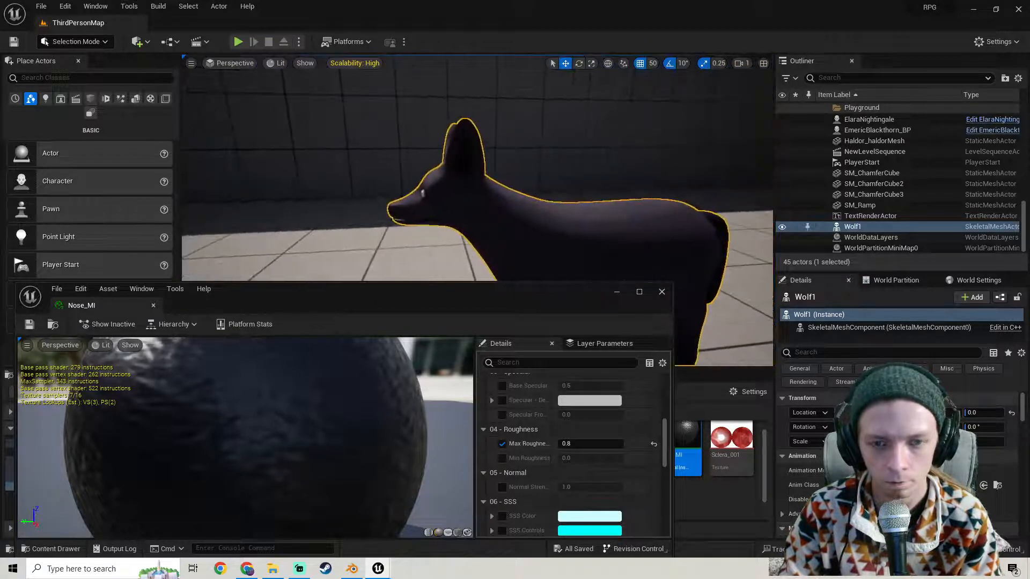
{"action": "left_click", "coordinate": [662, 293]}
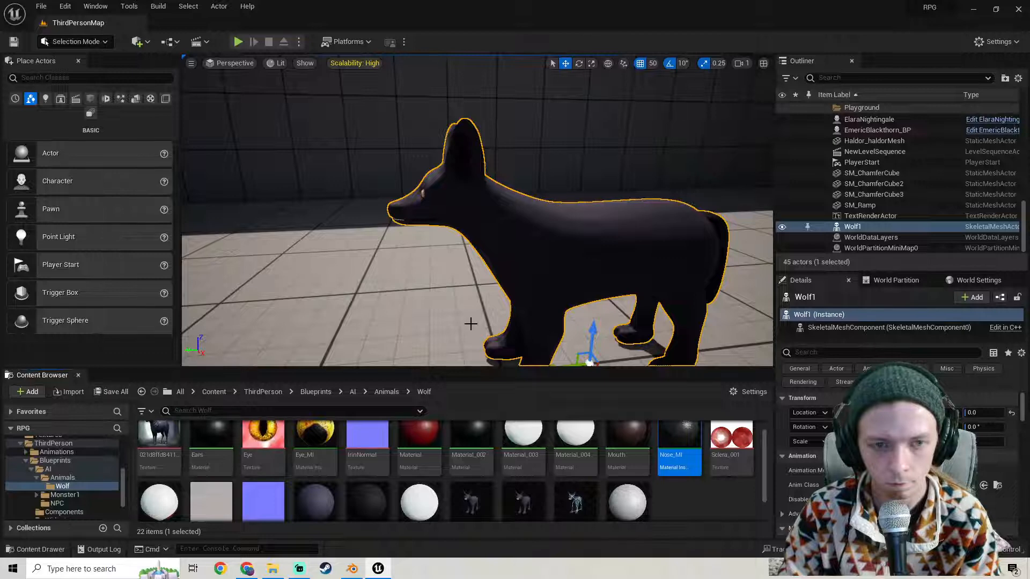
Open Sclera_MI, set its Max Roughness to 0.5 and check the shine on a close-up of the wolf's eye.
{"action": "scroll", "coordinate": [311, 462], "scroll_direction": "down", "scroll_amount": 1}
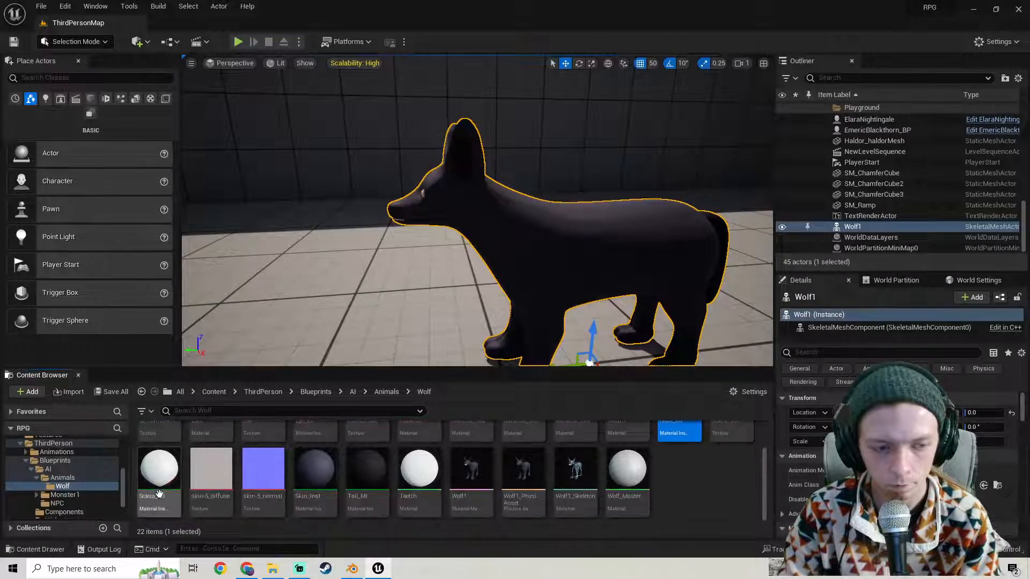
{"action": "double_click", "coordinate": [155, 471]}
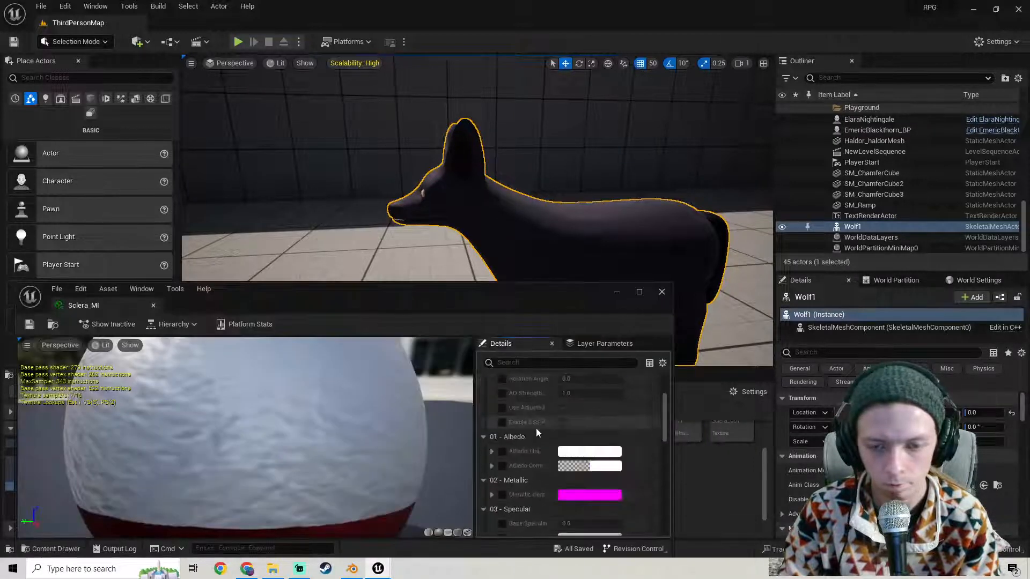
{"action": "scroll", "coordinate": [535, 428], "scroll_direction": "down", "scroll_amount": 1}
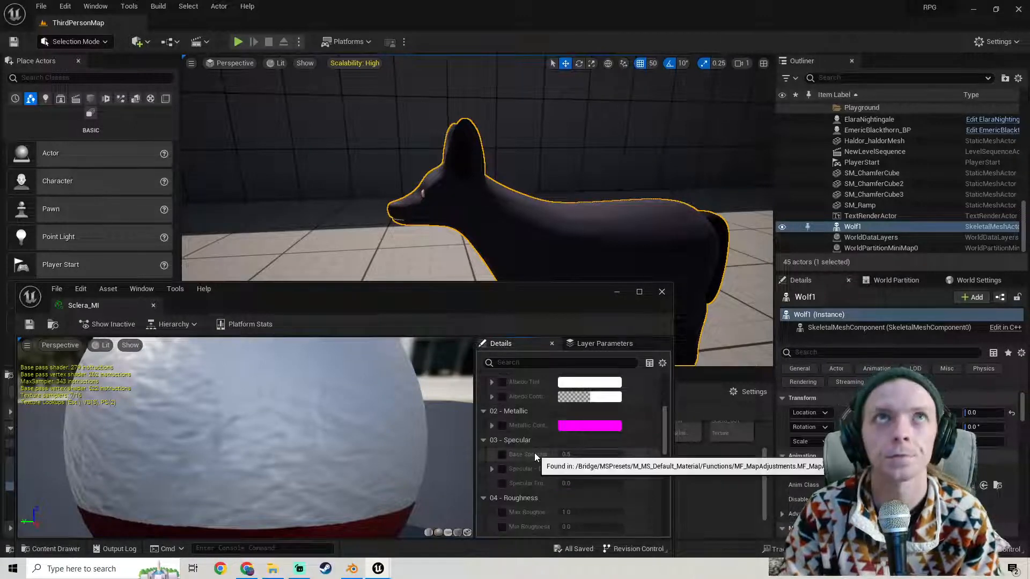
{"action": "scroll", "coordinate": [534, 455], "scroll_direction": "down", "scroll_amount": 3}
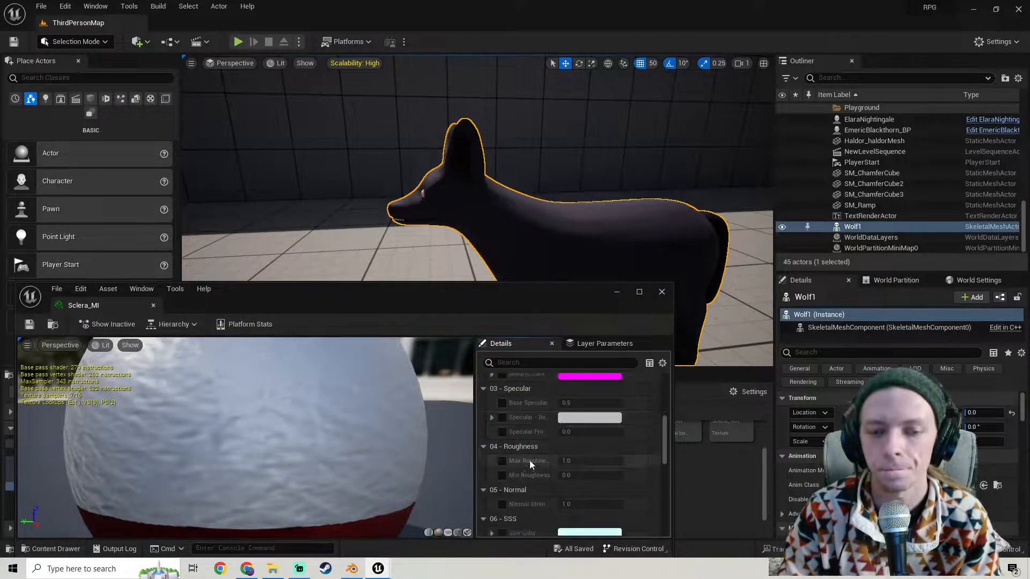
{"action": "left_click", "coordinate": [502, 461]}
{"action": "left_click", "coordinate": [583, 461]}
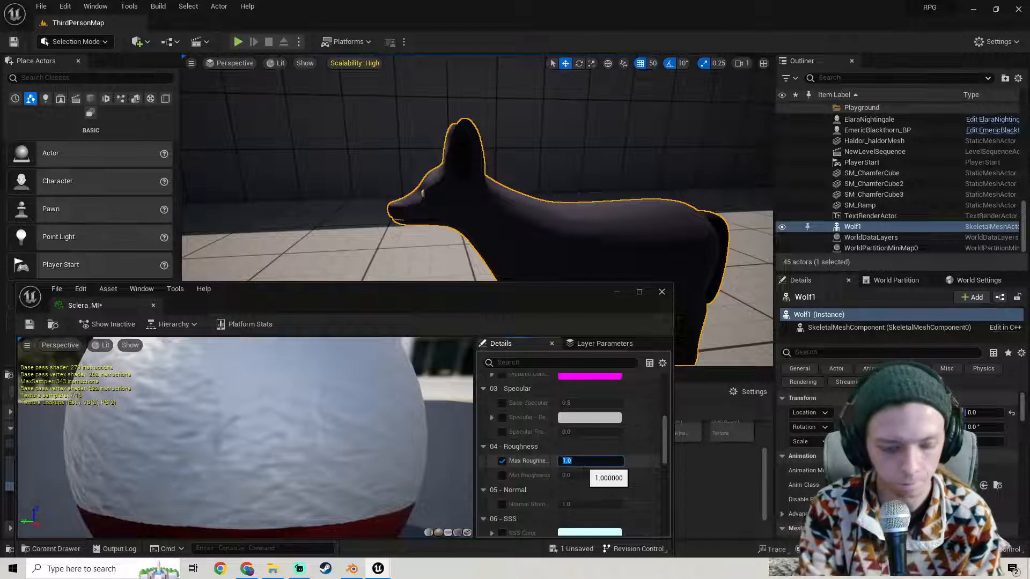
{"action": "key", "text": "Return"}
{"action": "right_click_drag", "start_coordinate": [626, 261], "coordinate": [684, 246]}
{"action": "key", "text": "w"}
{"action": "key", "text": "s"}
{"action": "key", "text": "w"}
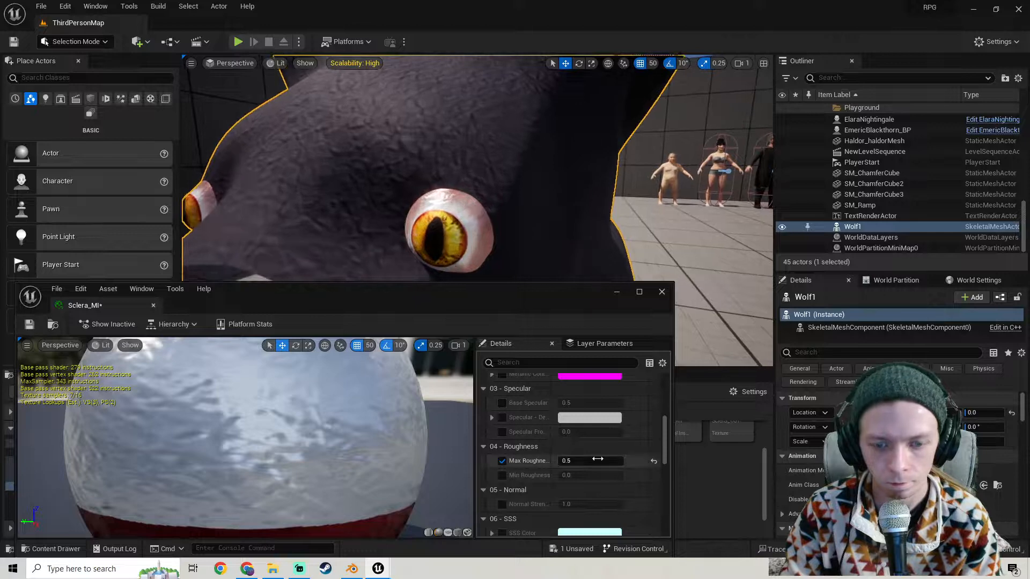
Lower Sclera_MI's Max Roughness to 0.1, save it, close its editor and review the wolf's eyes.
{"action": "left_click", "coordinate": [599, 458]}
{"action": "type", "text": ".2"}
{"action": "key", "text": "Return"}
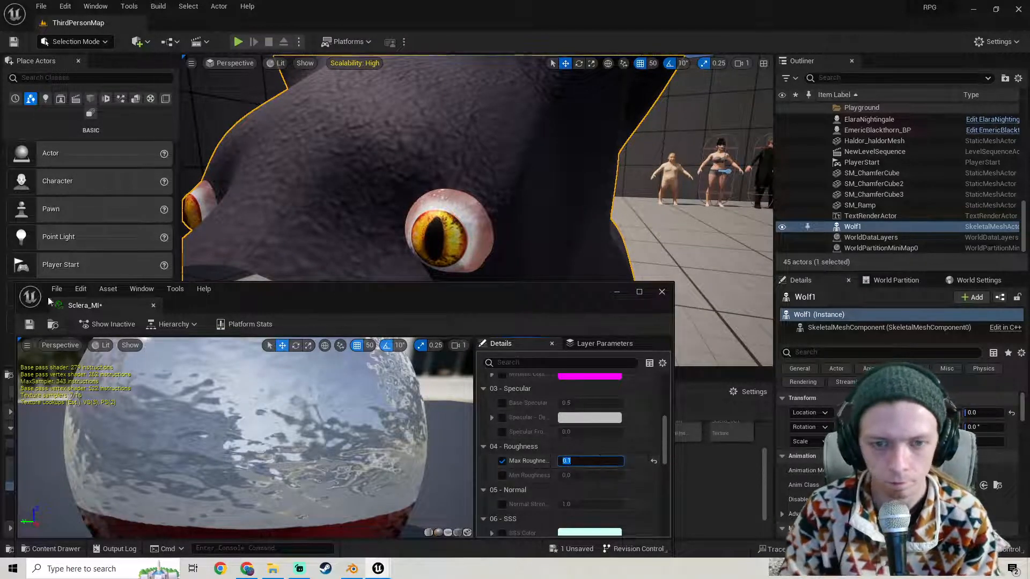
{"action": "left_click", "coordinate": [662, 292]}
{"action": "key", "text": "s"}
{"action": "right_click_drag", "start_coordinate": [477, 214], "coordinate": [475, 224]}
{"action": "key", "text": "w"}
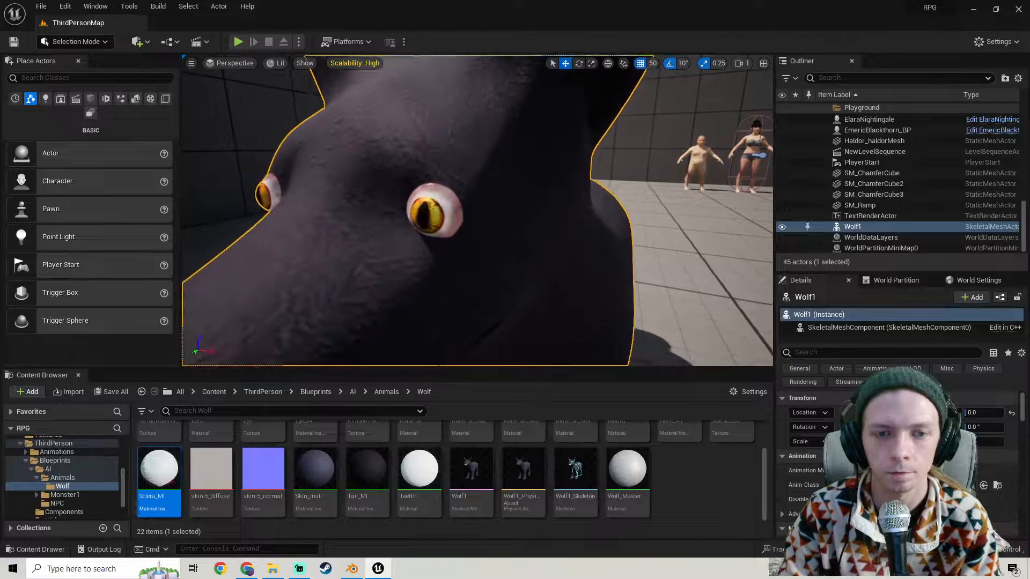
Open Eye_MI, enable its Albedo Tint and set the colour to orange-red, hex sRGB FF5C00.
{"action": "scroll", "coordinate": [378, 482], "scroll_direction": "up", "scroll_amount": 2}
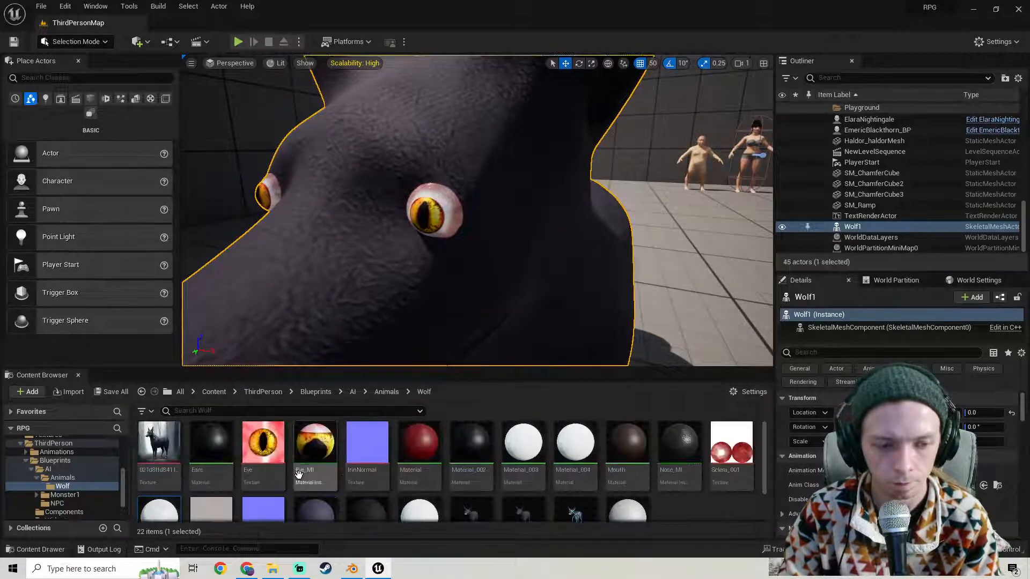
{"action": "double_click", "coordinate": [316, 456]}
{"action": "scroll", "coordinate": [526, 438], "scroll_direction": "down", "scroll_amount": 5}
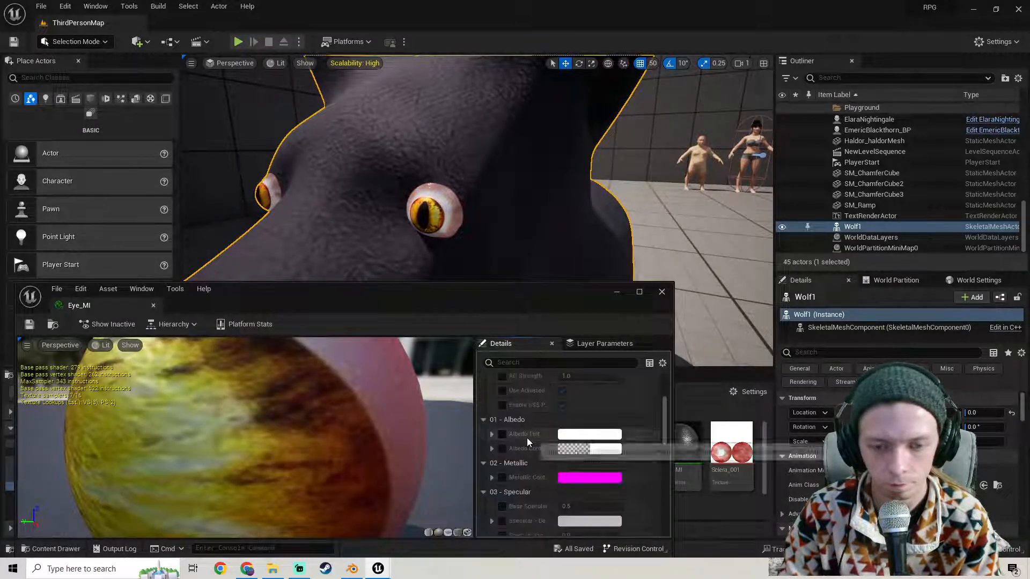
{"action": "left_click", "coordinate": [502, 417]}
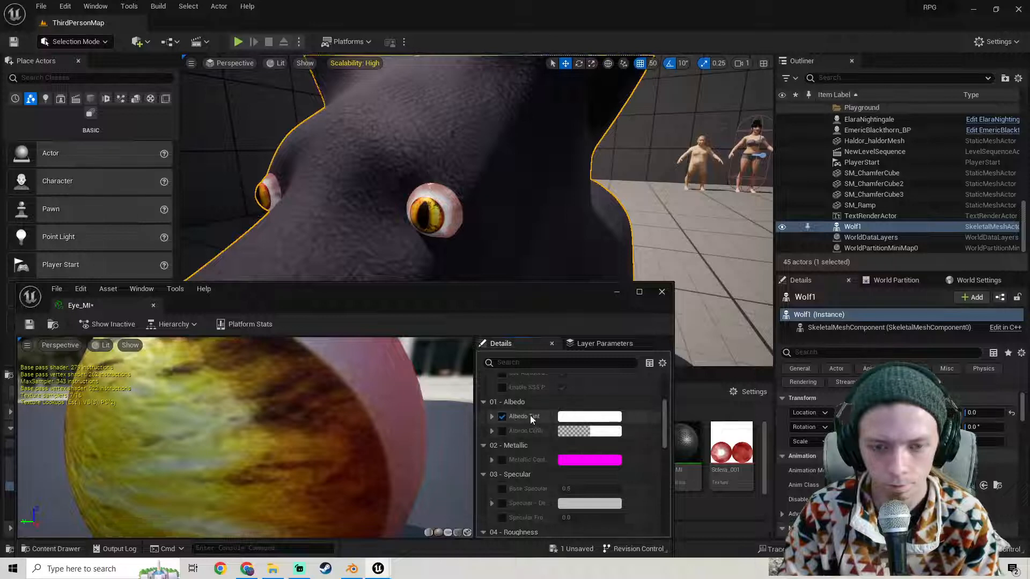
{"action": "left_click", "coordinate": [579, 414]}
{"action": "left_click_drag", "start_coordinate": [690, 372], "coordinate": [698, 373]}
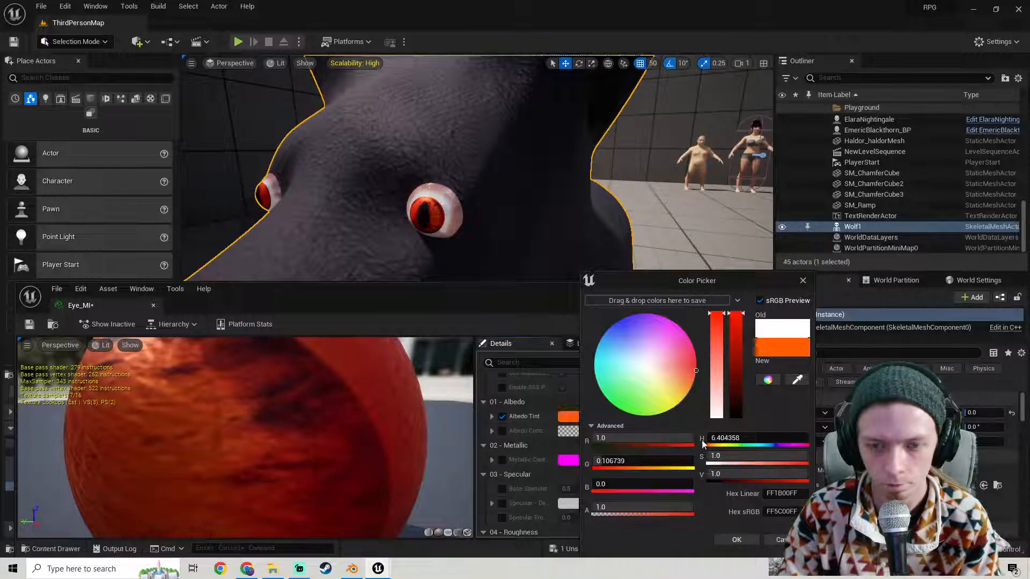
{"action": "left_click", "coordinate": [756, 538]}
Set Eye_MI's Max Roughness to 0.2, view the wolf from farther away, save and close the Eye_MI editor.
{"action": "scroll", "coordinate": [525, 448], "scroll_direction": "down", "scroll_amount": 4}
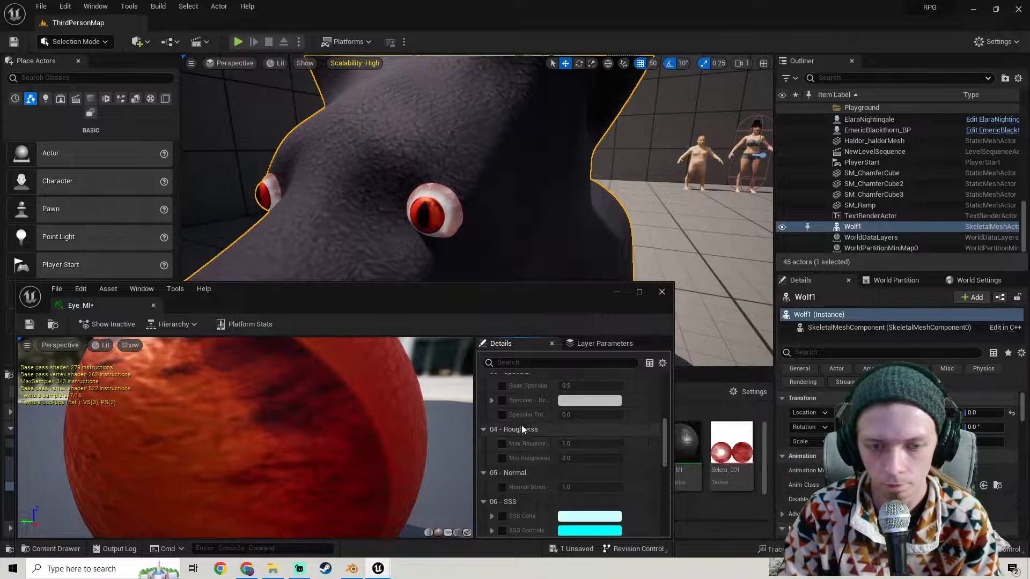
{"action": "scroll", "coordinate": [526, 458], "scroll_direction": "down", "scroll_amount": 1}
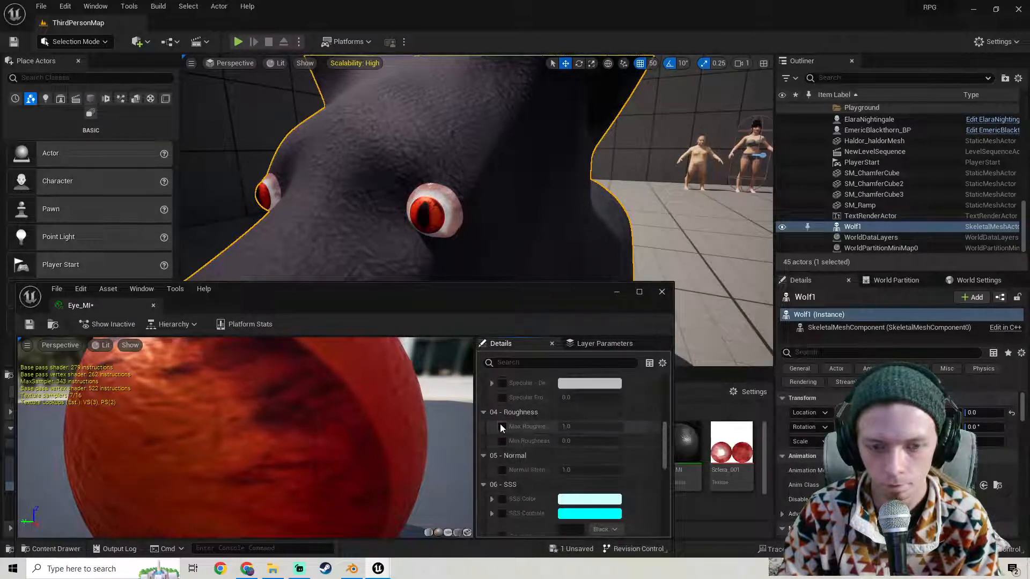
{"action": "type", "text": "0.2"}
{"action": "key", "text": "Return"}
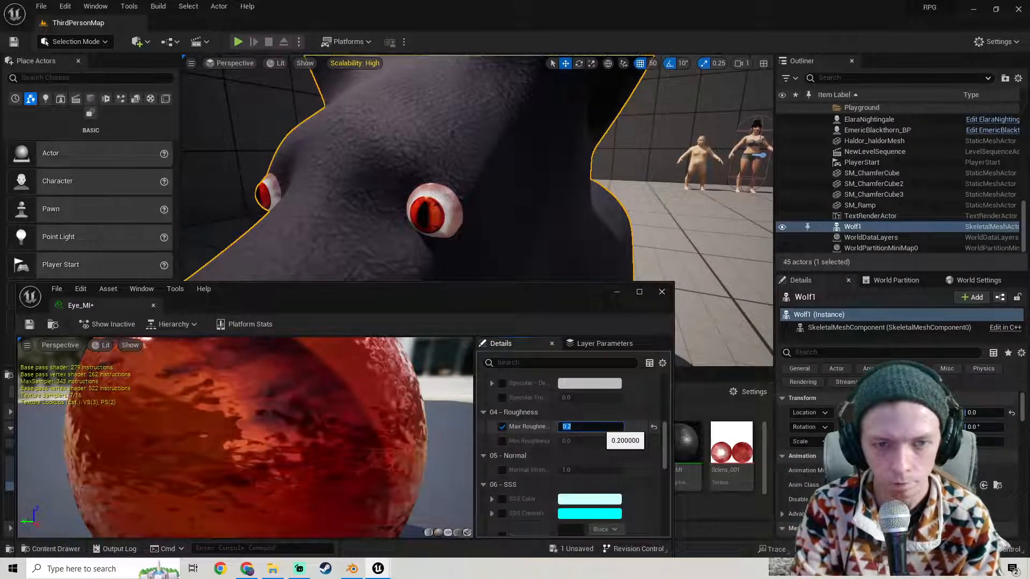
{"action": "scroll", "coordinate": [514, 248], "scroll_direction": "down", "scroll_amount": 8}
{"action": "right_click_drag", "start_coordinate": [515, 248], "coordinate": [531, 251]}
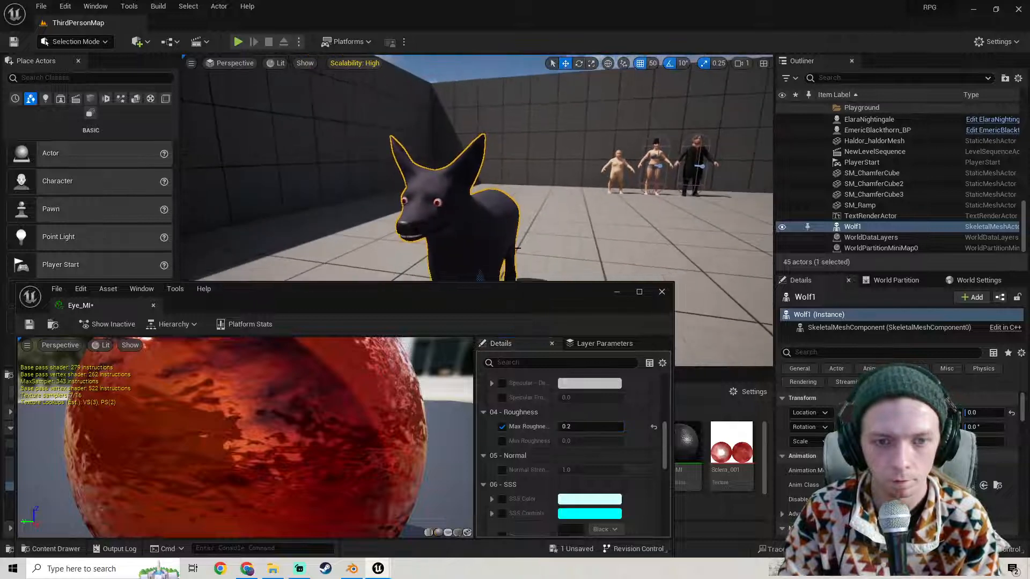
{"action": "left_click", "coordinate": [662, 292]}
Inspect the wolf's tail up close alongside the Tail_MI parameters, then close the Tail_MI editor without changes.
{"action": "right_click_drag", "start_coordinate": [554, 290], "coordinate": [394, 315]}
{"action": "scroll", "coordinate": [368, 482], "scroll_direction": "down", "scroll_amount": 2}
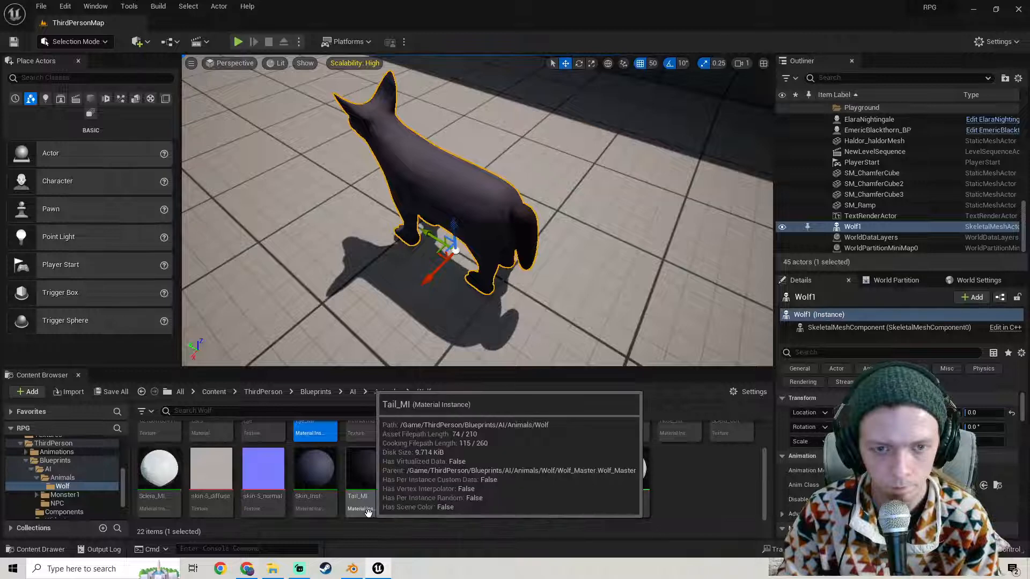
{"action": "left_click", "coordinate": [368, 483]}
{"action": "mouse_move", "coordinate": [483, 321]}
{"action": "right_mouse_down"}
{"action": "mouse_move", "coordinate": [484, 343]}
{"action": "mouse_move", "coordinate": [482, 330]}
{"action": "right_mouse_up"}
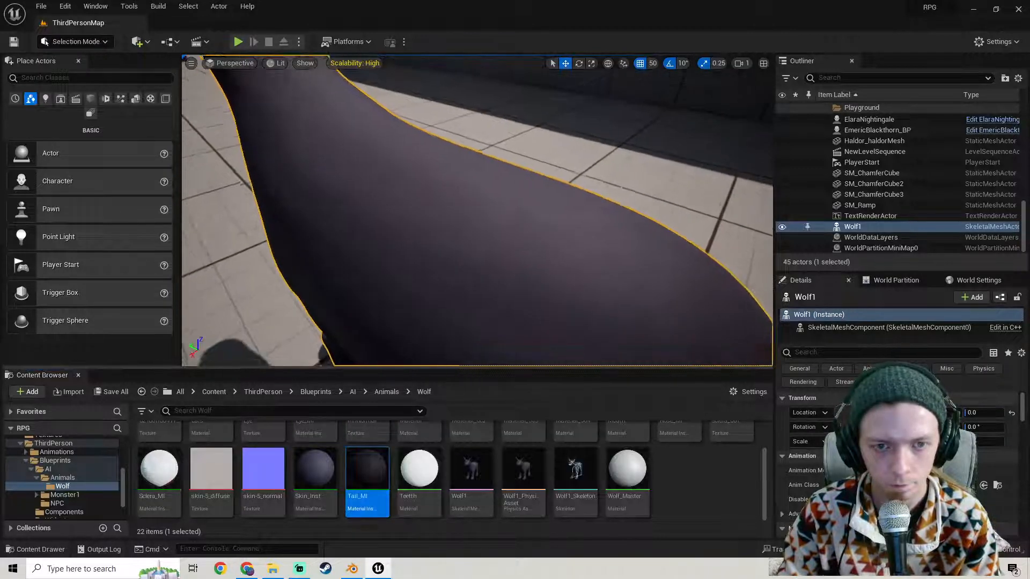
{"action": "double_click", "coordinate": [364, 482]}
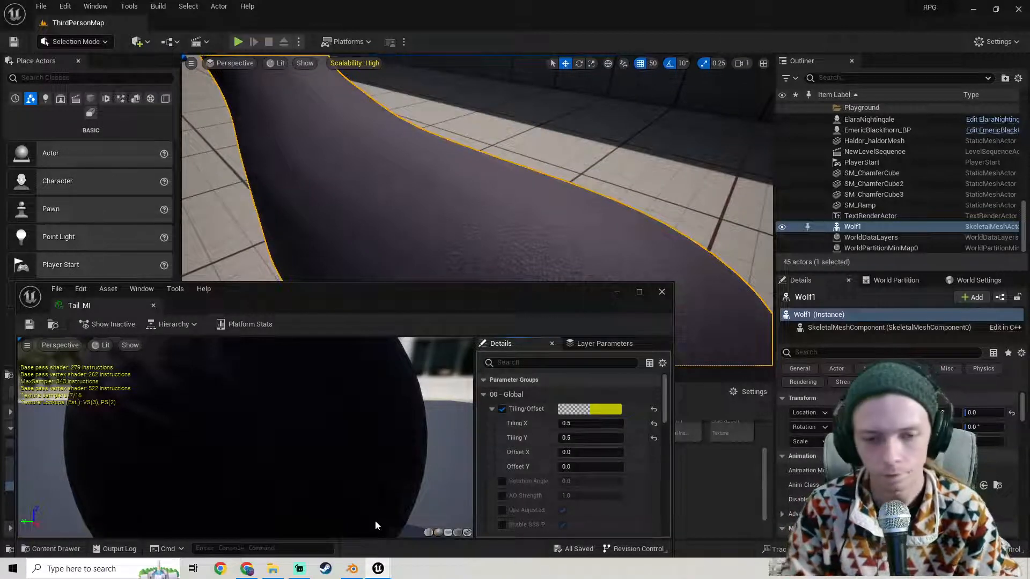
{"action": "scroll", "coordinate": [529, 438], "scroll_direction": "down", "scroll_amount": 4}
{"action": "right_click_drag", "start_coordinate": [504, 246], "coordinate": [361, 301]}
{"action": "left_click", "coordinate": [661, 293]}
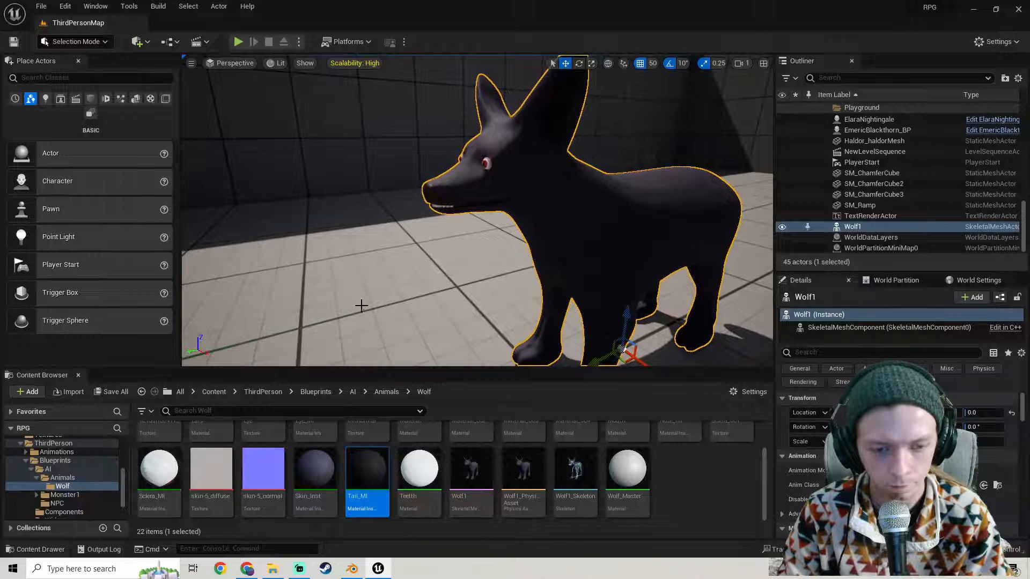
Select the Teeth material and examine the wolf's mouth and teeth from the front at several distances.
{"action": "left_click", "coordinate": [421, 496]}
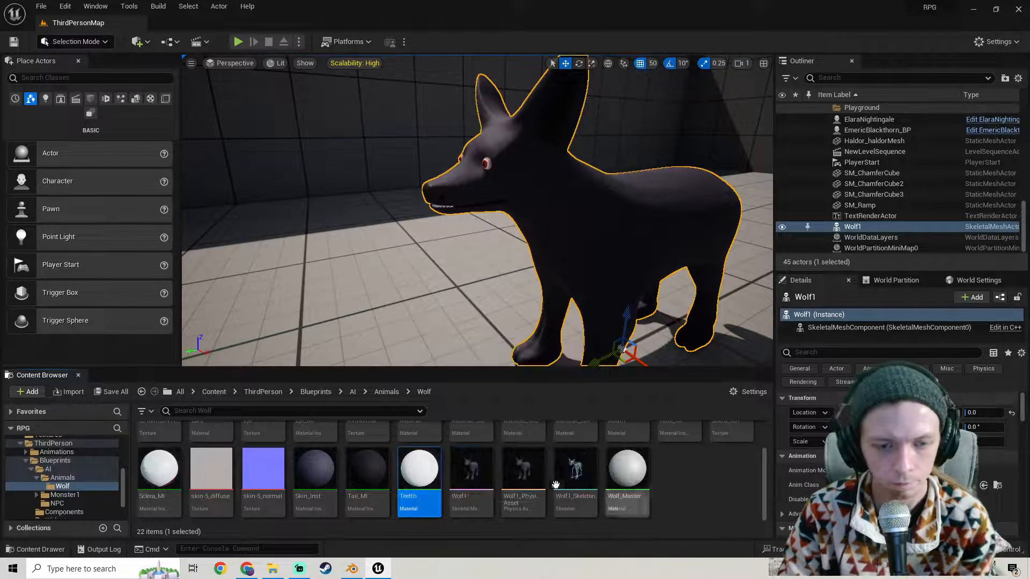
{"action": "right_click_drag", "start_coordinate": [418, 277], "coordinate": [593, 263]}
{"action": "key", "text": "s"}
{"action": "key", "text": "w"}
{"action": "right_click_drag", "start_coordinate": [373, 300], "coordinate": [384, 265]}
{"action": "key", "text": "w"}
{"action": "key", "text": "s"}
{"action": "key", "text": "w"}
{"action": "key", "text": "s"}
{"action": "key", "text": "s"}
{"action": "key", "text": "w"}
{"action": "key", "text": "s"}
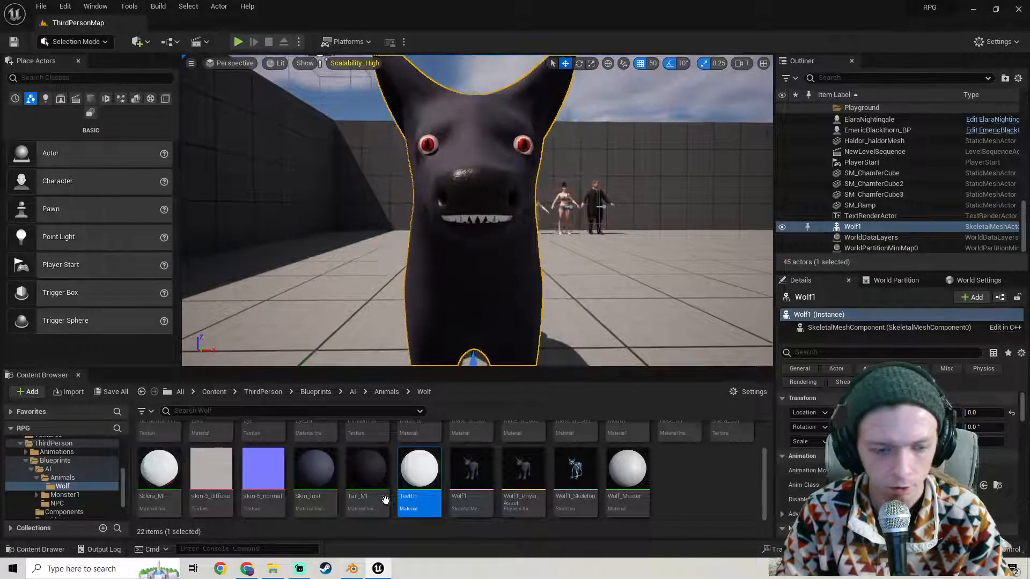
Switch to Blender, select the wolf's teeth mesh and enable its Subdivision modifier in the viewport.
{"action": "left_click", "coordinate": [359, 566]}
{"action": "middle_click_drag", "start_coordinate": [375, 234], "coordinate": [452, 227]}
{"action": "scroll", "coordinate": [455, 272], "scroll_direction": "up", "scroll_amount": 4}
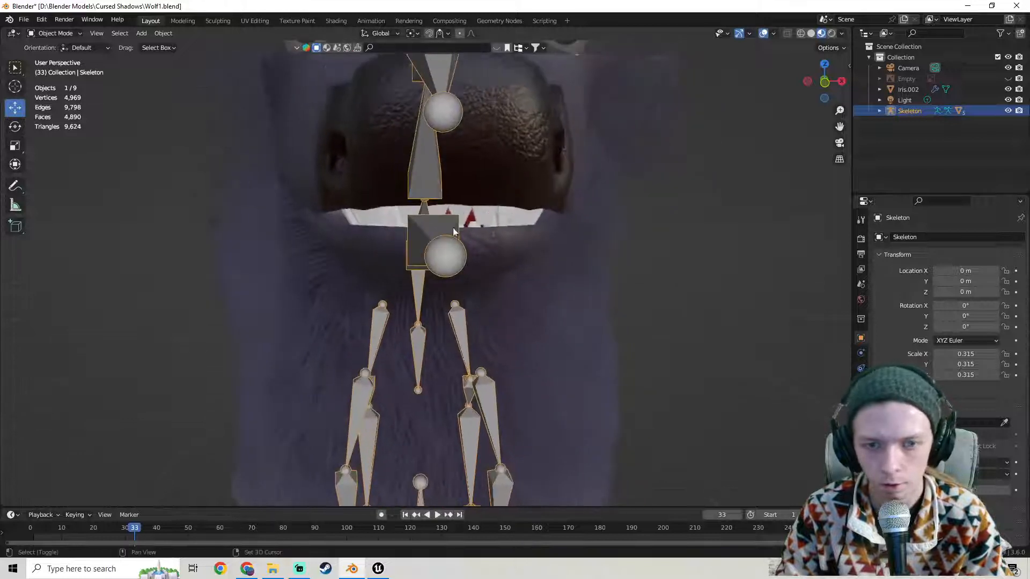
{"action": "left_click", "coordinate": [493, 208]}
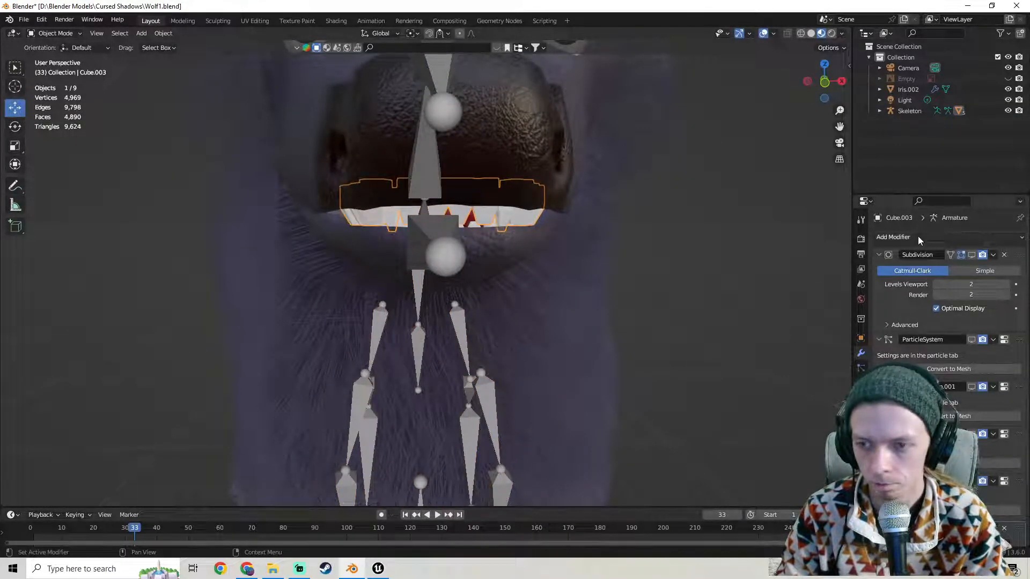
{"action": "left_click", "coordinate": [971, 255]}
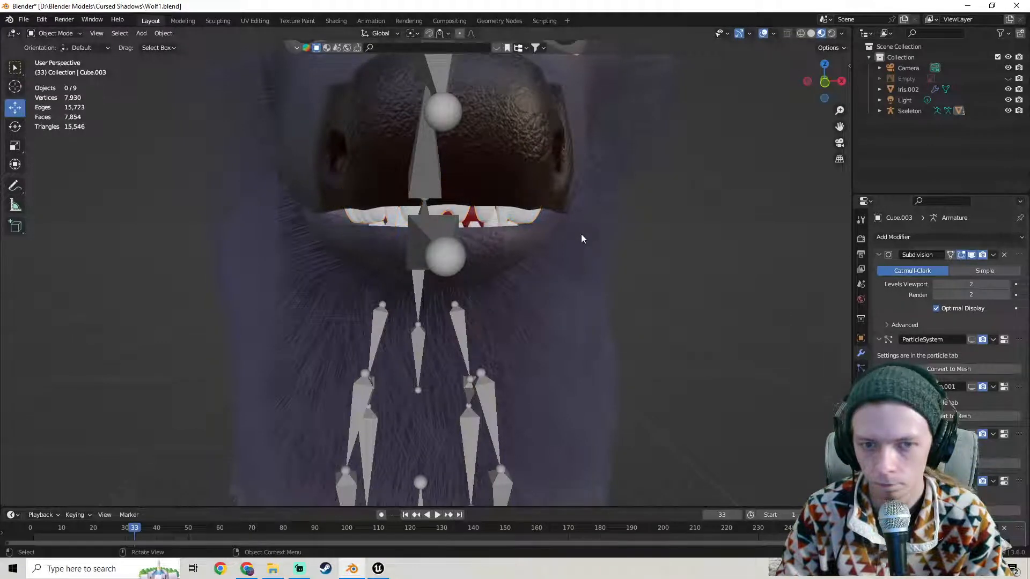
Select all objects of the wolf scene and start an FBX export to Wolf1.fbx limited to the selected objects.
{"action": "middle_click_drag", "start_coordinate": [600, 236], "coordinate": [497, 254]}
{"action": "scroll", "coordinate": [378, 272], "scroll_direction": "down", "scroll_amount": 3}
{"action": "middle_click_drag", "start_coordinate": [378, 272], "coordinate": [491, 240], "text": "shift"}
{"action": "scroll", "coordinate": [491, 240], "scroll_direction": "down", "scroll_amount": 4}
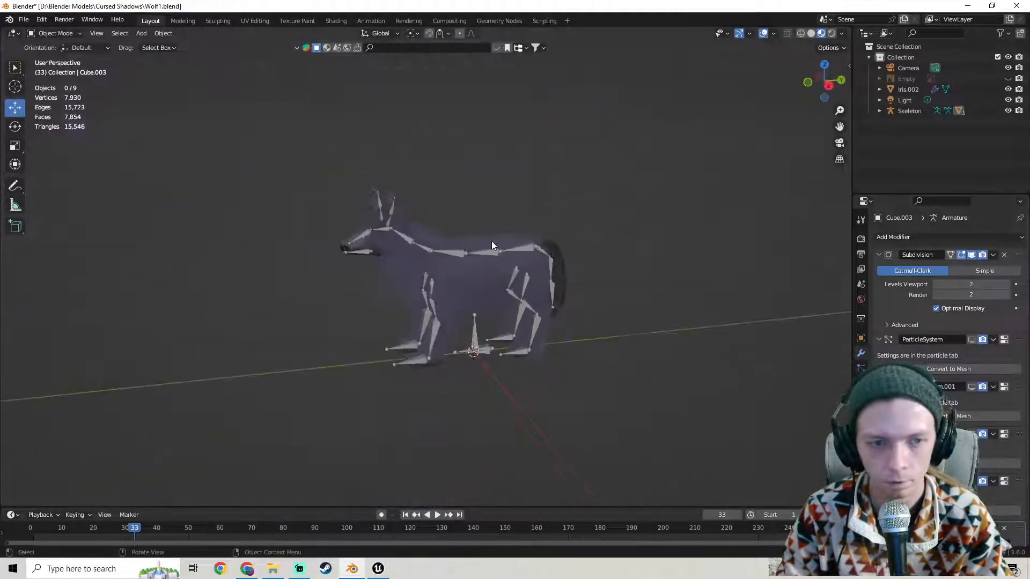
{"action": "key", "text": "a"}
{"action": "left_click", "coordinate": [24, 20]}
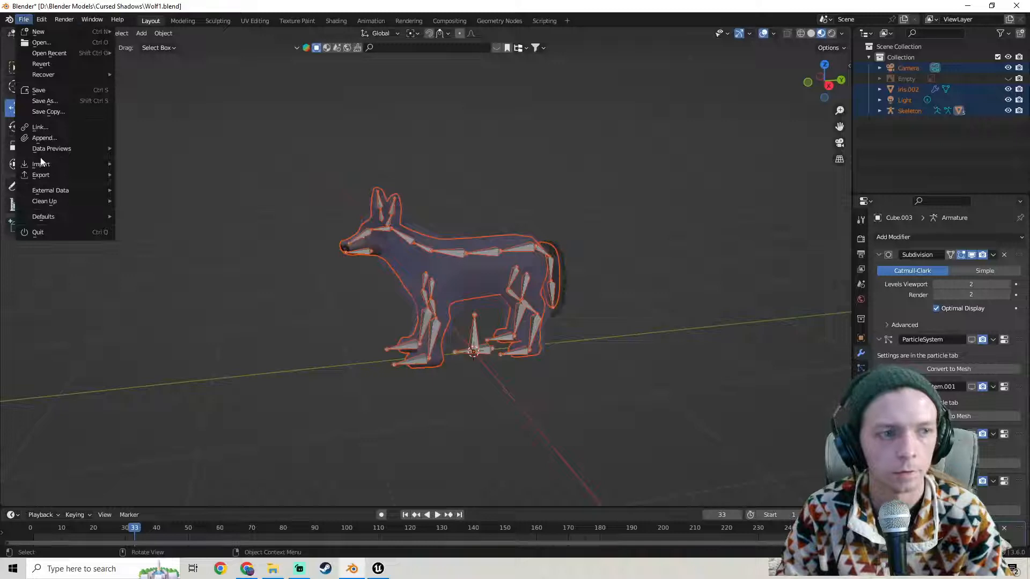
{"action": "mouse_move", "coordinate": [41, 175]}
{"action": "left_click", "coordinate": [176, 281]}
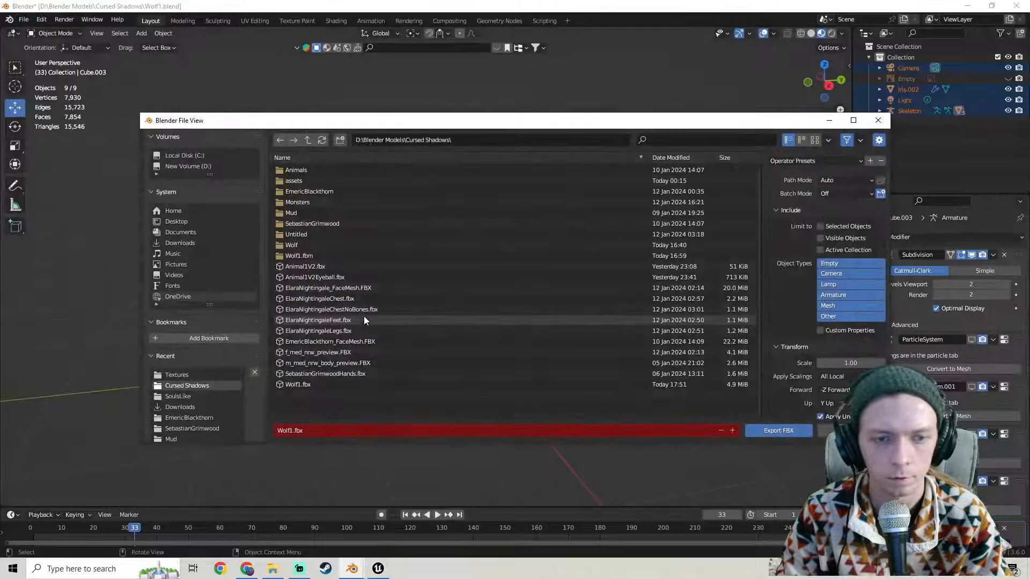
{"action": "left_click", "coordinate": [819, 227]}
Set the FBX export's forward axis to Y Forward and its geometry smoothing to Face.
{"action": "scroll", "coordinate": [793, 295], "scroll_direction": "down", "scroll_amount": 3}
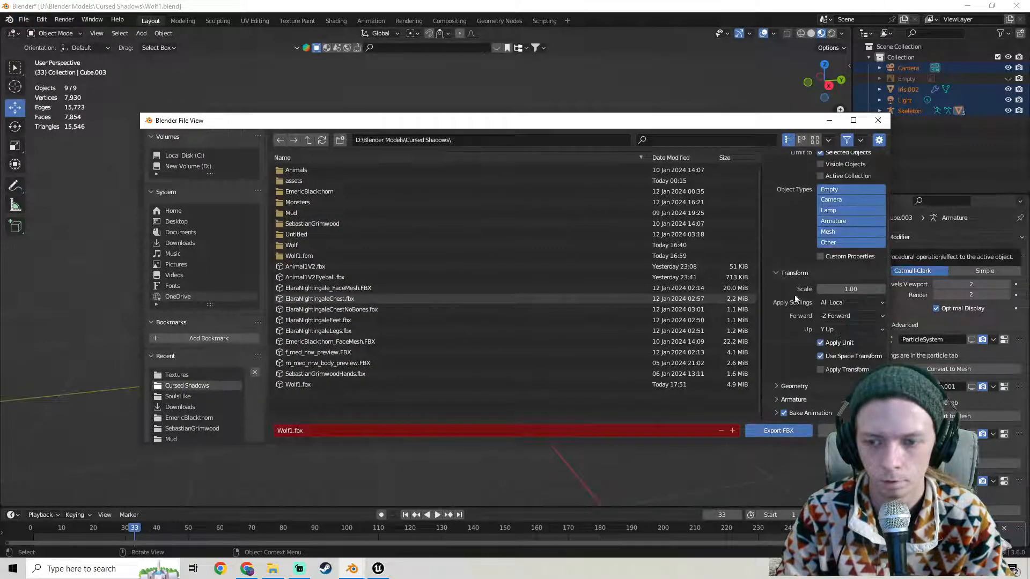
{"action": "left_click", "coordinate": [847, 317]}
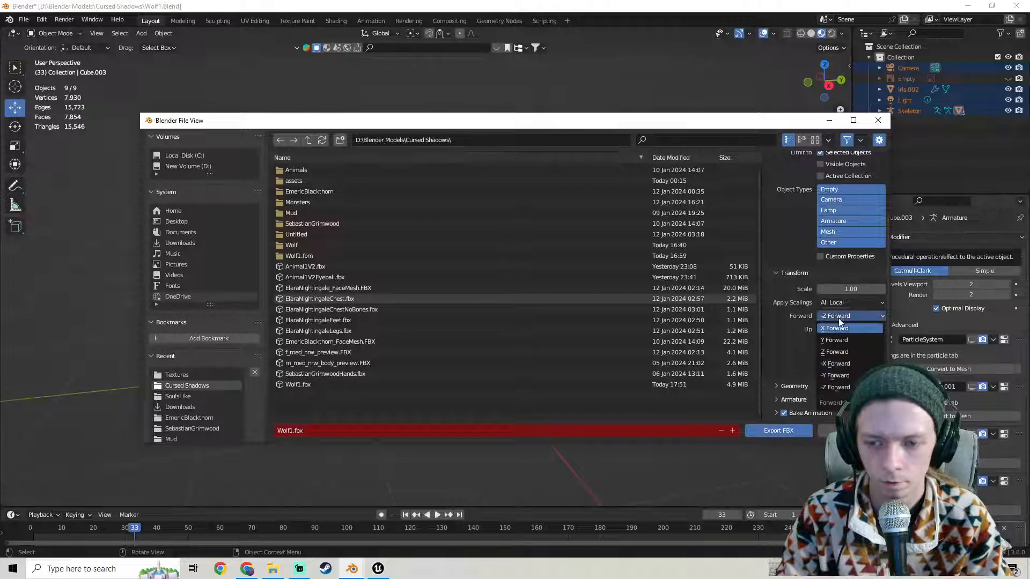
{"action": "left_click", "coordinate": [842, 341]}
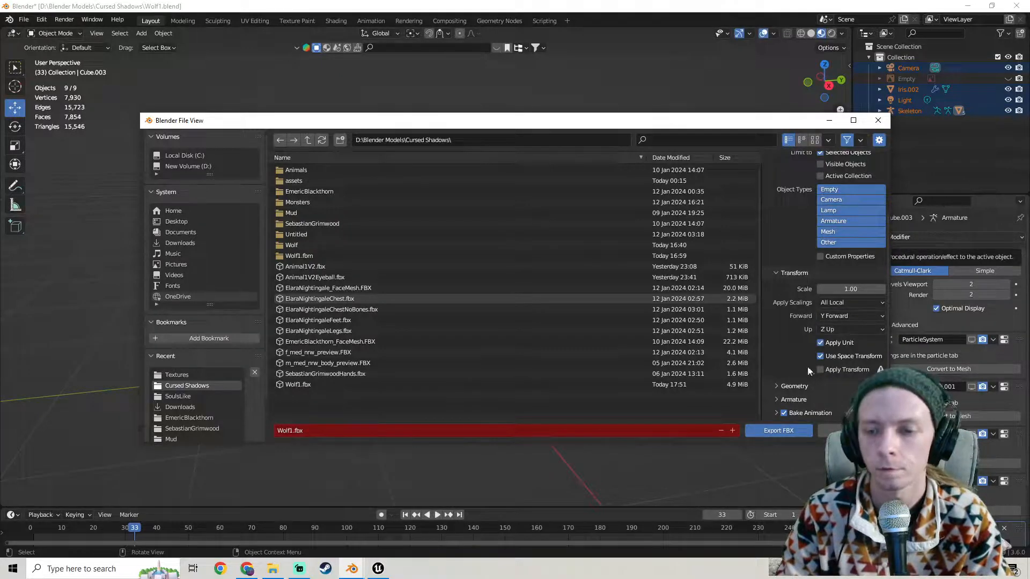
{"action": "left_click", "coordinate": [773, 385]}
{"action": "scroll", "coordinate": [775, 325], "scroll_direction": "down", "scroll_amount": 4}
{"action": "left_click", "coordinate": [850, 295]}
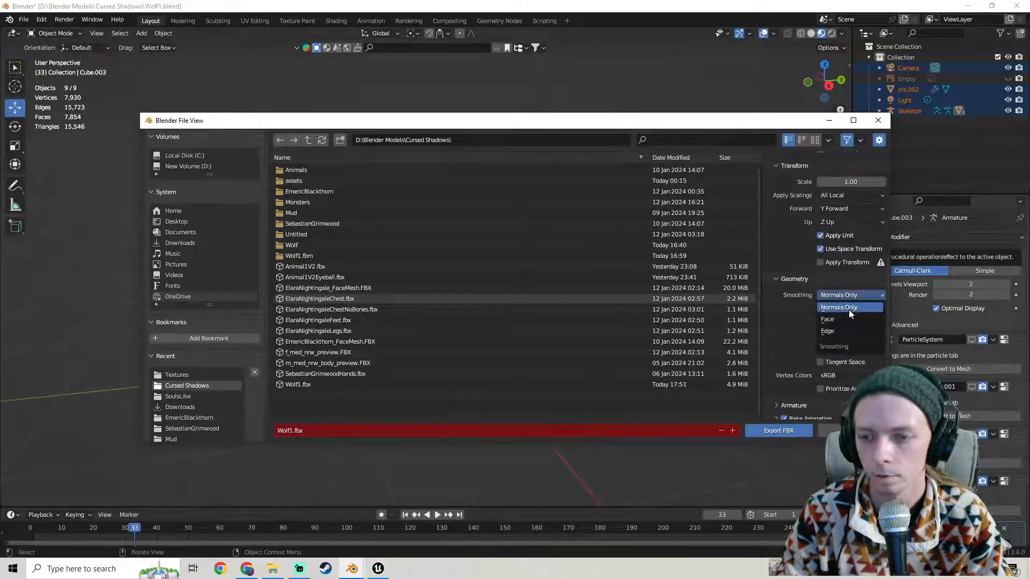
{"action": "left_click", "coordinate": [846, 319]}
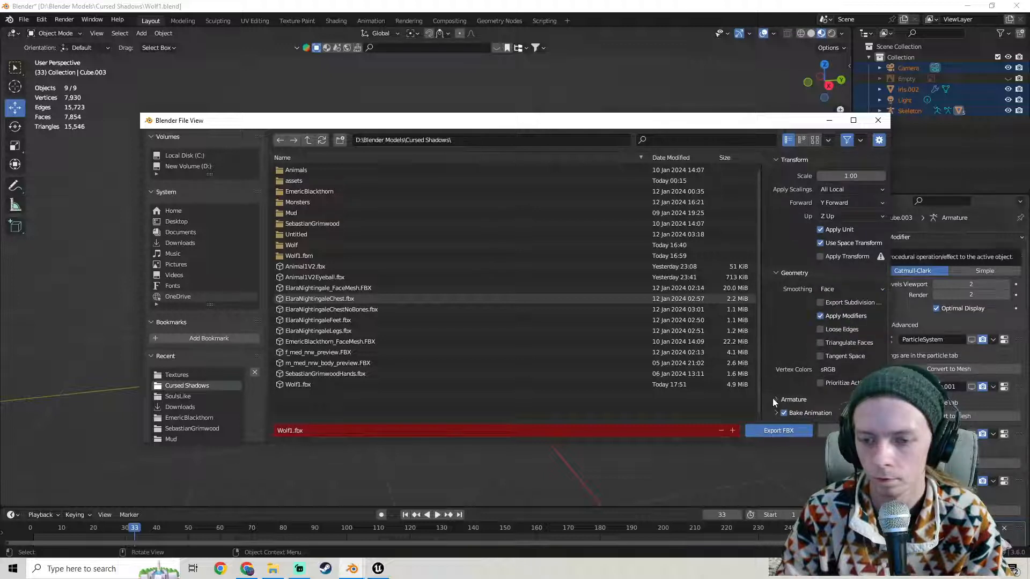
Turn off Add Leaf Bones and Bake Animation for the FBX export.
{"action": "scroll", "coordinate": [771, 364], "scroll_direction": "down", "scroll_amount": 3}
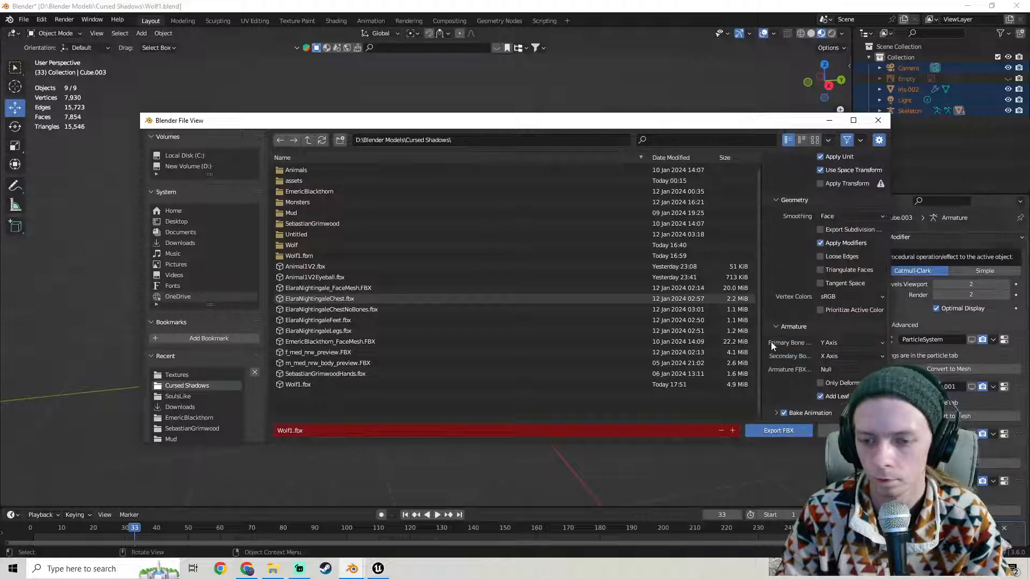
{"action": "left_click", "coordinate": [819, 397]}
{"action": "left_click", "coordinate": [785, 414]}
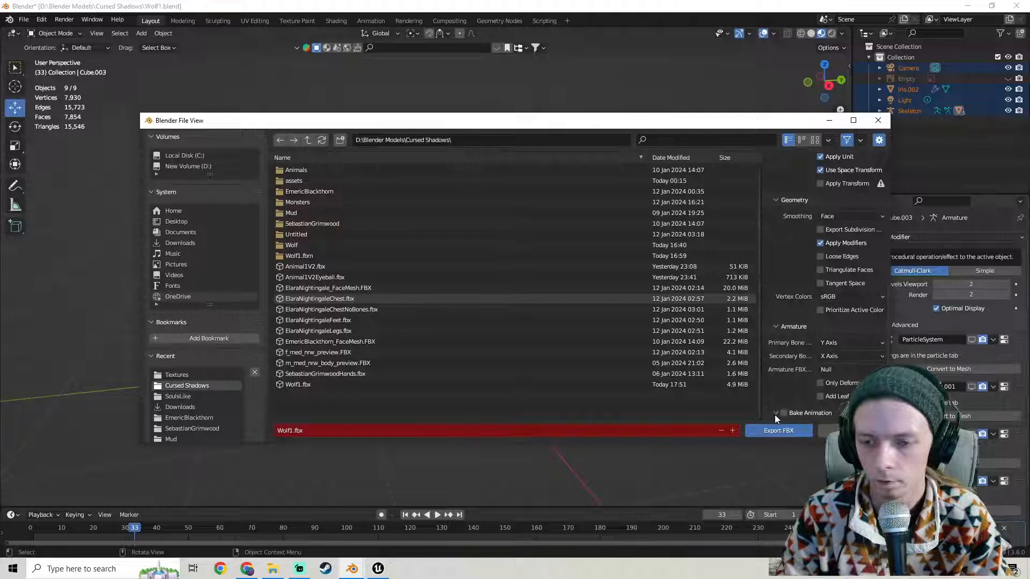
Review the remaining FBX export options and export the selected wolf objects to Wolf1.fbx.
{"action": "scroll", "coordinate": [775, 414], "scroll_direction": "down", "scroll_amount": 3}
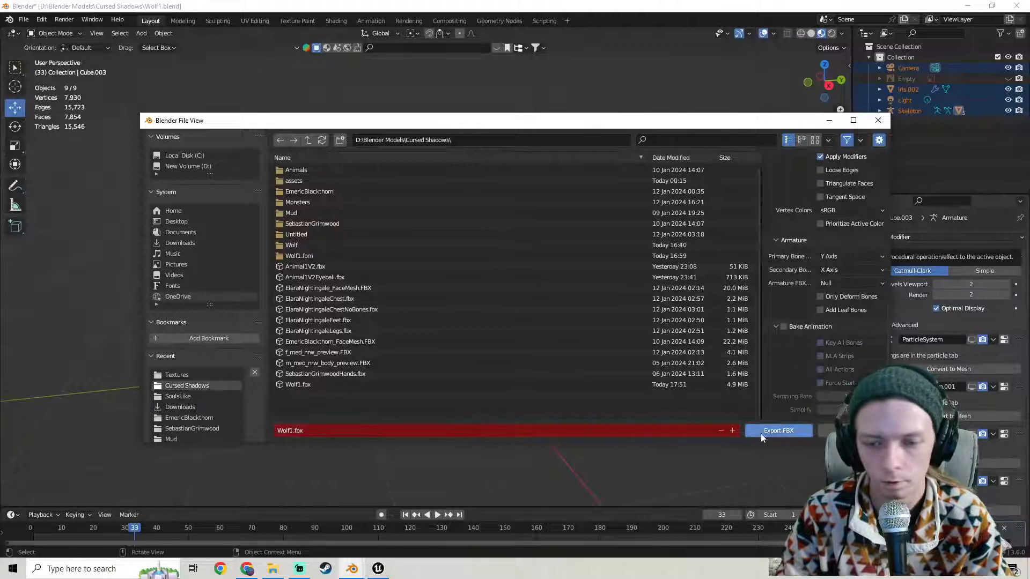
{"action": "scroll", "coordinate": [774, 354], "scroll_direction": "up", "scroll_amount": 10}
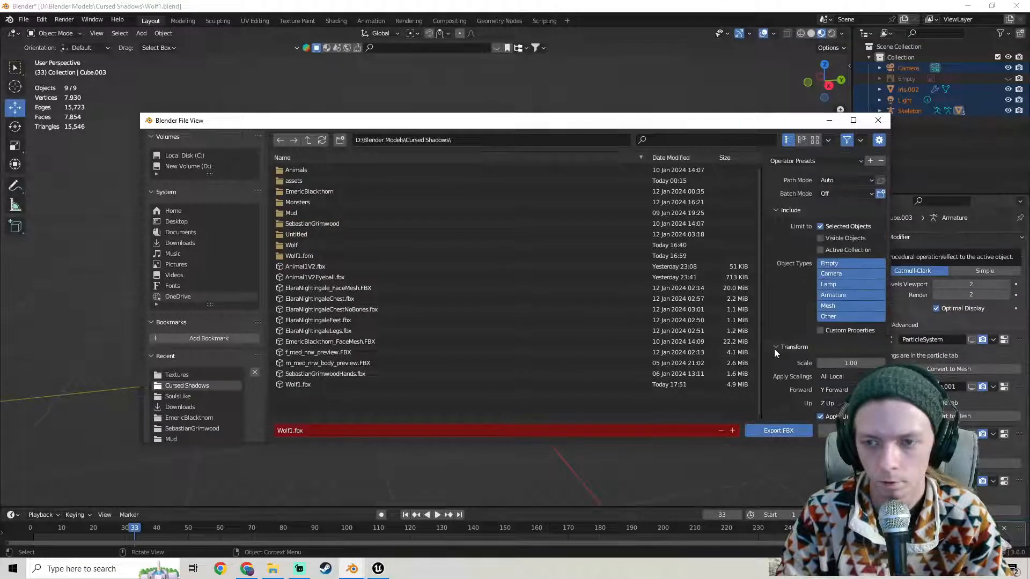
{"action": "scroll", "coordinate": [774, 348], "scroll_direction": "down", "scroll_amount": 12}
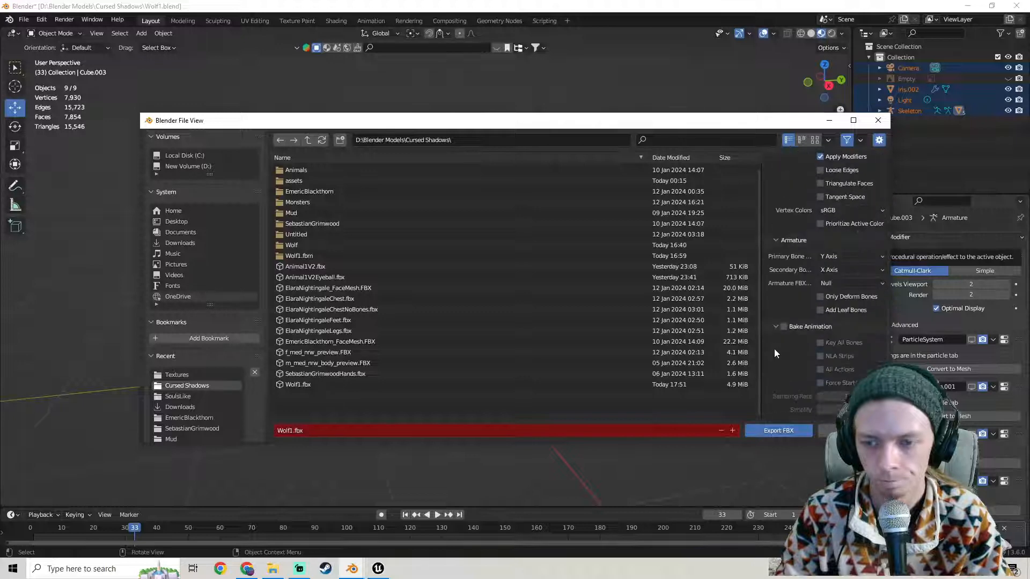
{"action": "scroll", "coordinate": [789, 340], "scroll_direction": "up", "scroll_amount": 4}
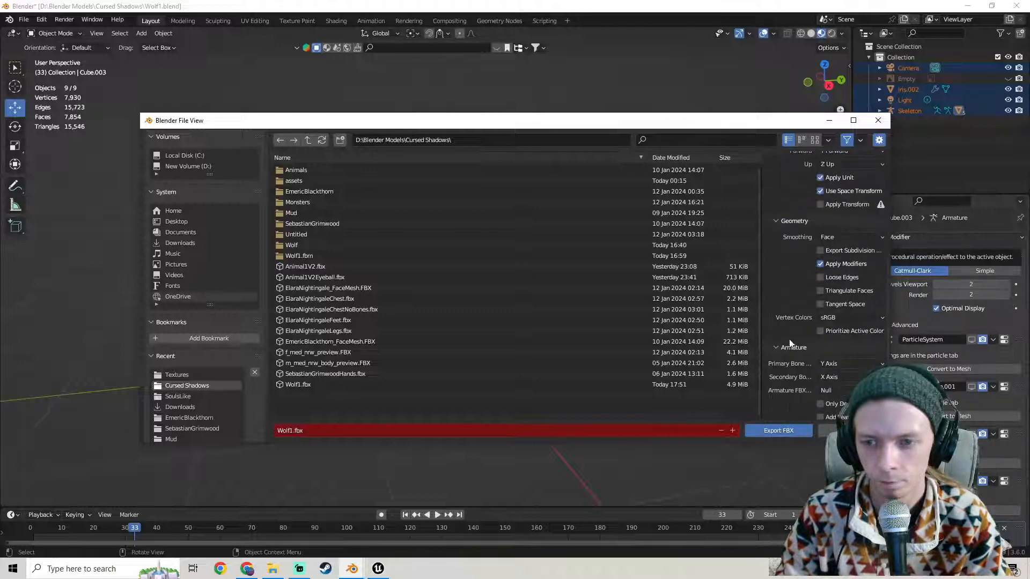
{"action": "left_click", "coordinate": [777, 430]}
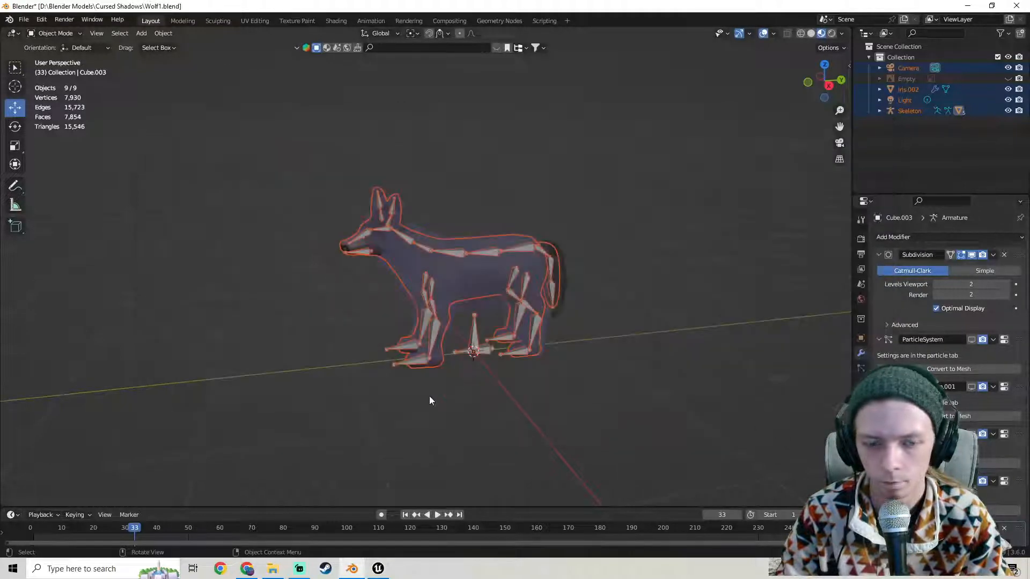
Switch to Unreal Engine and reimport Wolf1.fbx from File Explorer's Cursed Shadows folder into the Wolf content folder.
{"action": "left_click", "coordinate": [381, 570]}
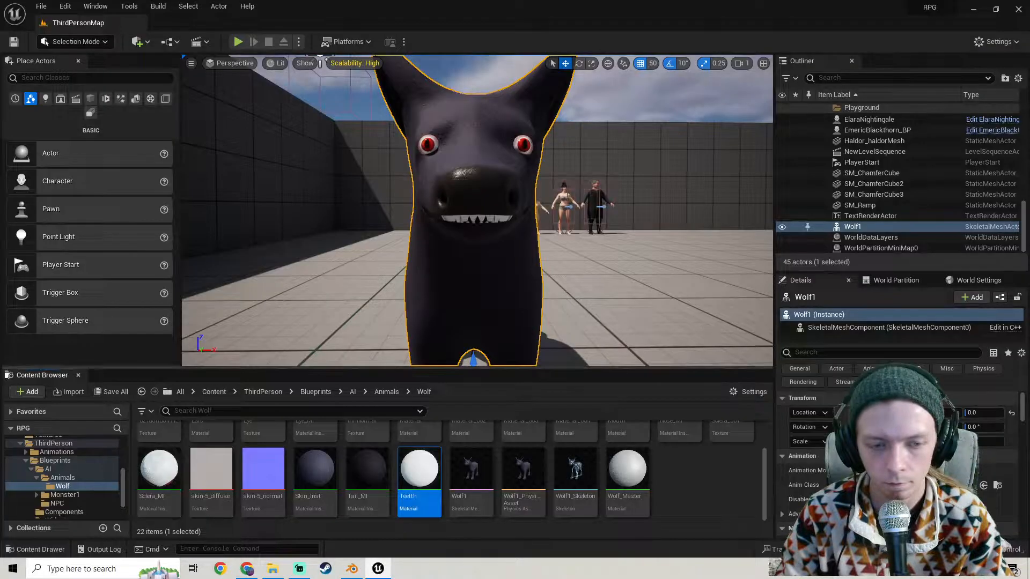
{"action": "left_click", "coordinate": [273, 568]}
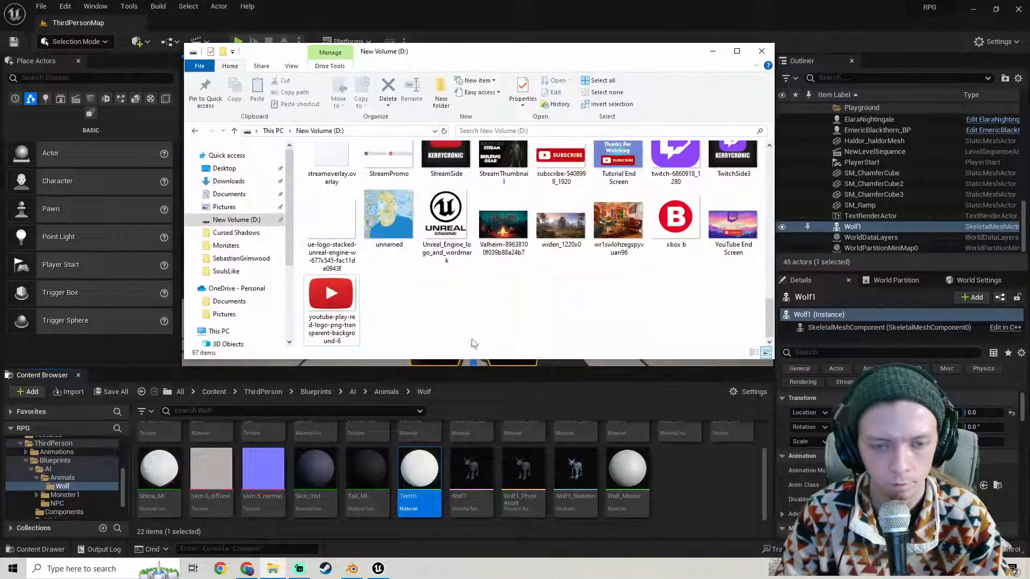
{"action": "left_click", "coordinate": [226, 232]}
{"action": "scroll", "coordinate": [704, 304], "scroll_direction": "down", "scroll_amount": 5}
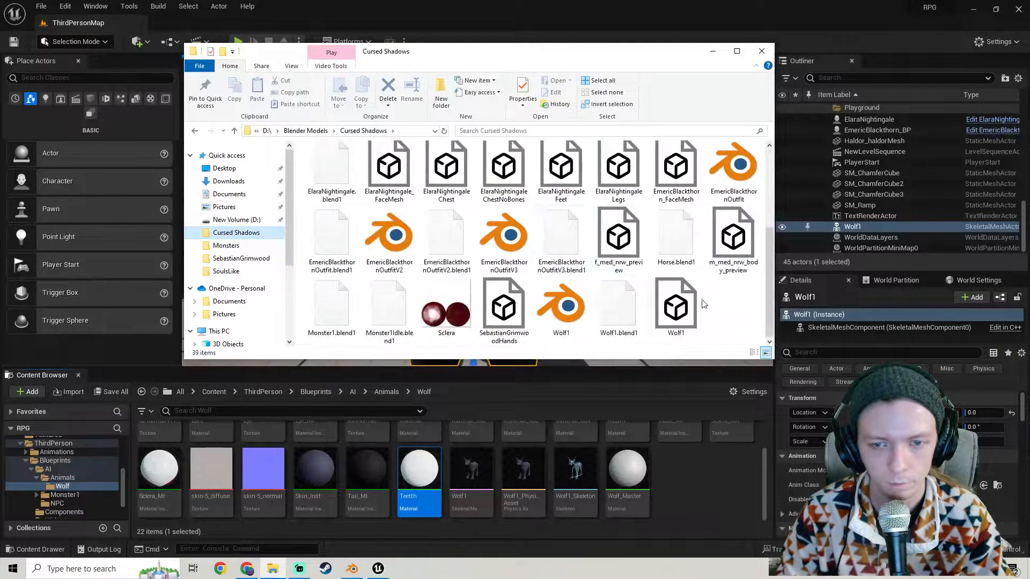
{"action": "left_click_drag", "start_coordinate": [680, 305], "coordinate": [683, 493]}
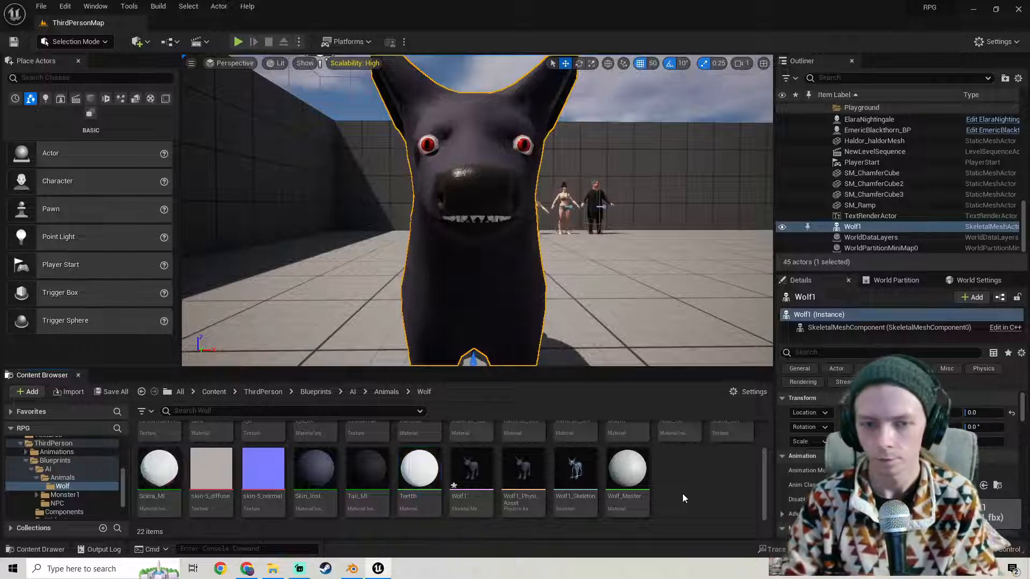
Check the reimported wolf's teeth in the level and save all modified content.
{"action": "mouse_move", "coordinate": [477, 214]}
{"action": "left_mouse_down"}
{"action": "mouse_move", "coordinate": [491, 182]}
{"action": "mouse_move", "coordinate": [486, 204]}
{"action": "left_mouse_up"}
{"action": "right_click_drag", "start_coordinate": [576, 233], "coordinate": [518, 265]}
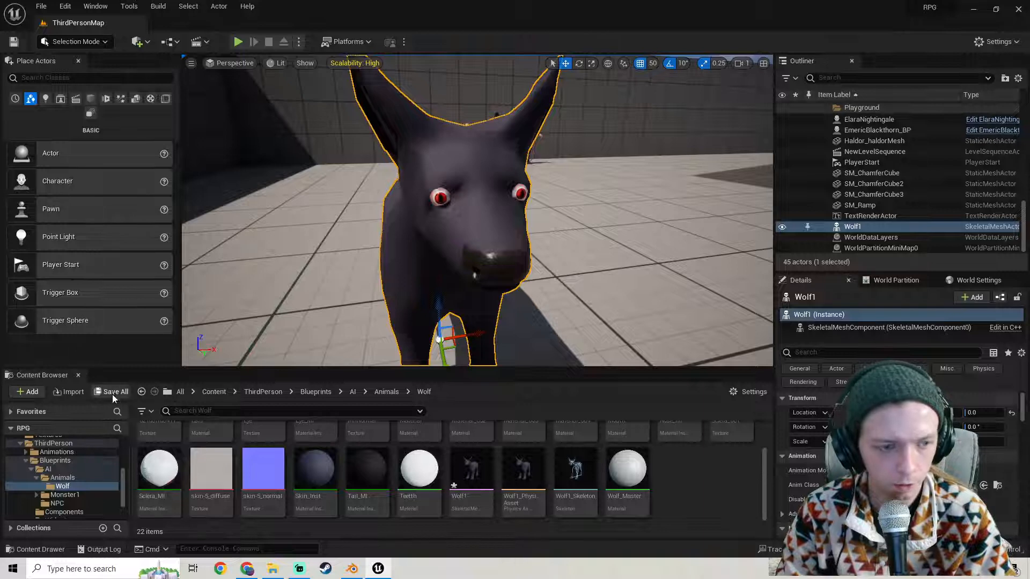
{"action": "left_click", "coordinate": [113, 397]}
{"action": "left_click", "coordinate": [601, 405]}
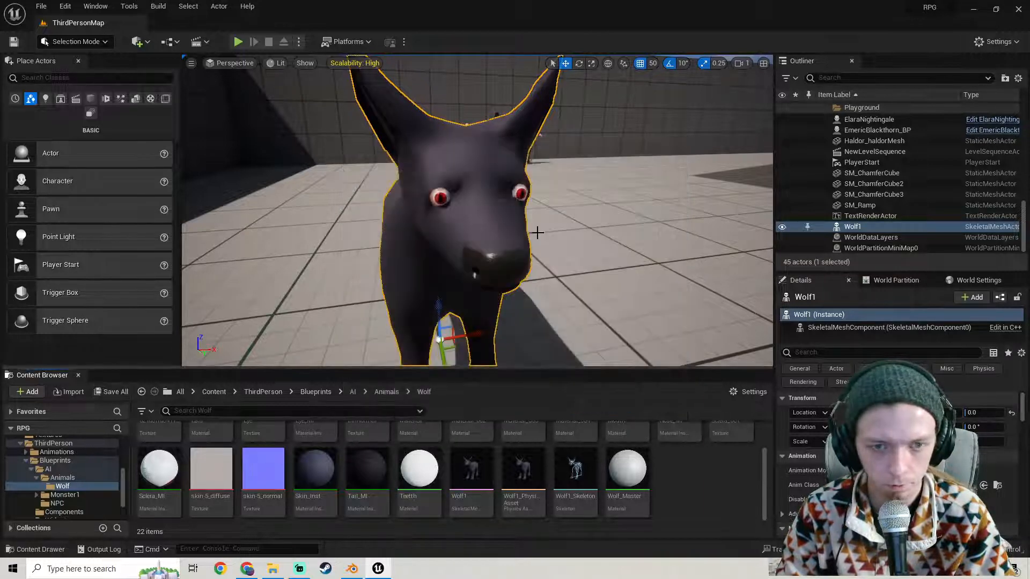
Duplicate the Tail_MI material instance and name the copy Ears_MI.
{"action": "right_click_drag", "start_coordinate": [537, 232], "coordinate": [466, 240]}
{"action": "right_click", "coordinate": [366, 477]}
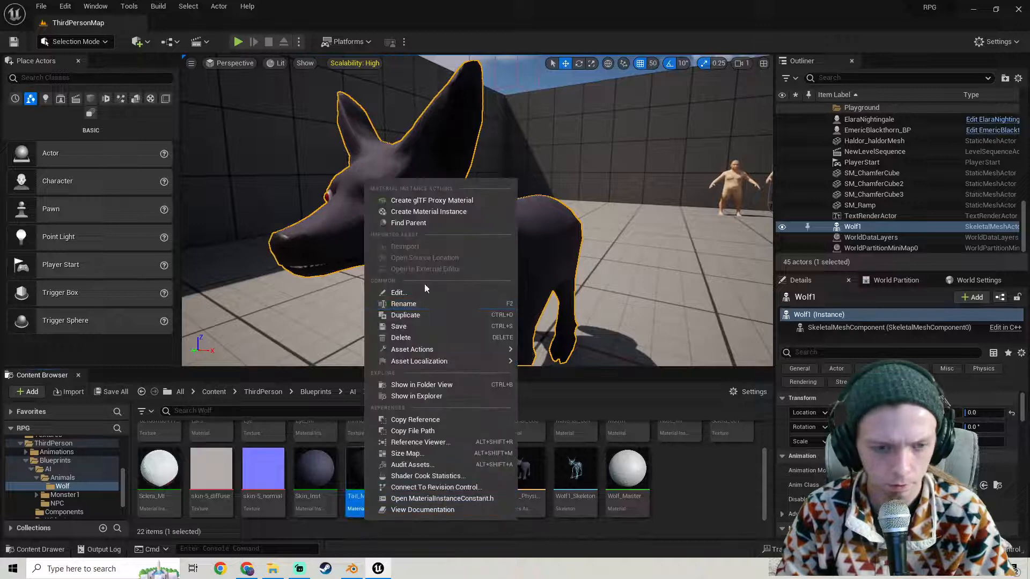
{"action": "left_click", "coordinate": [408, 314]}
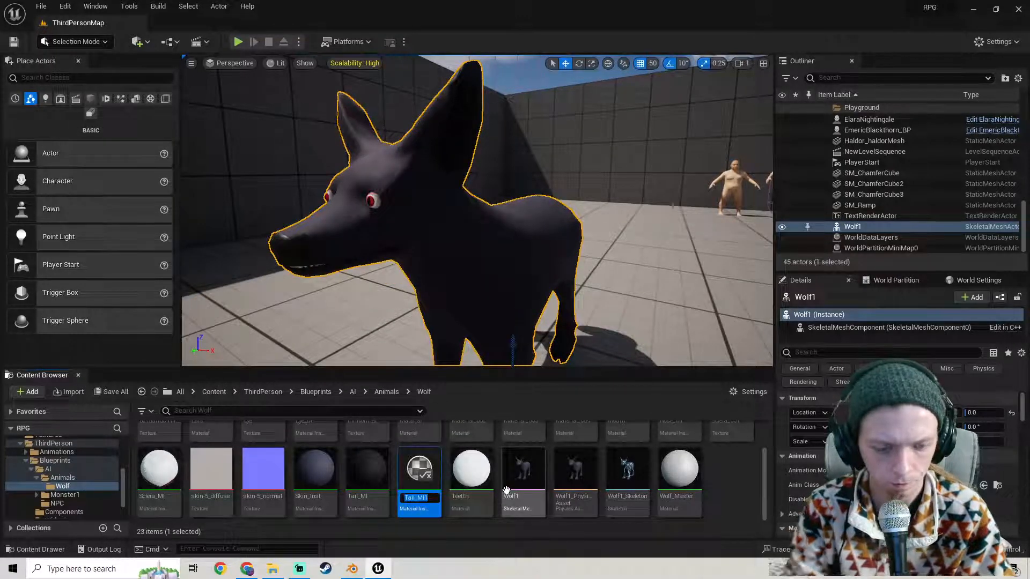
{"action": "type", "text": "Ears"}
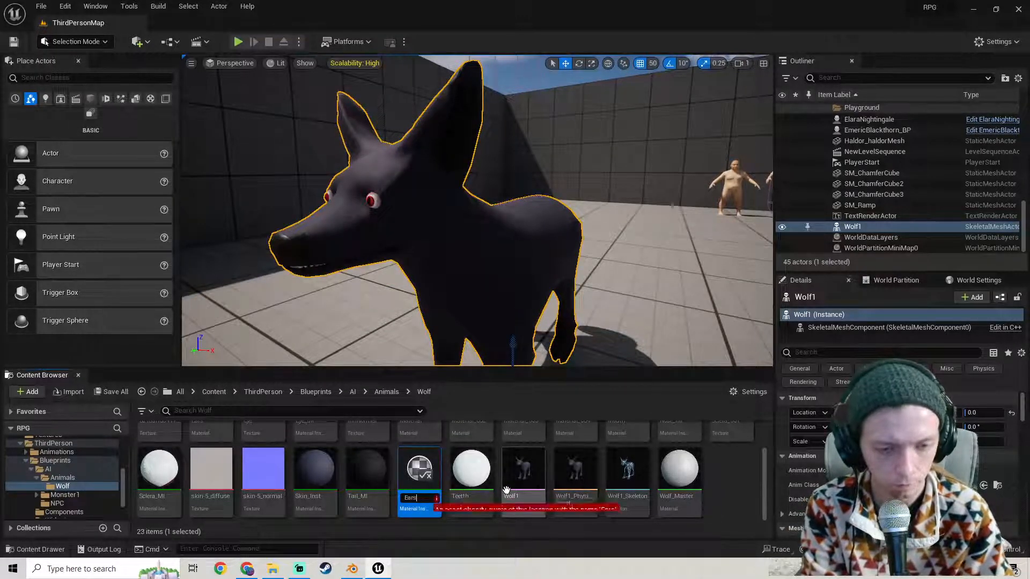
{"action": "key", "text": "Return"}
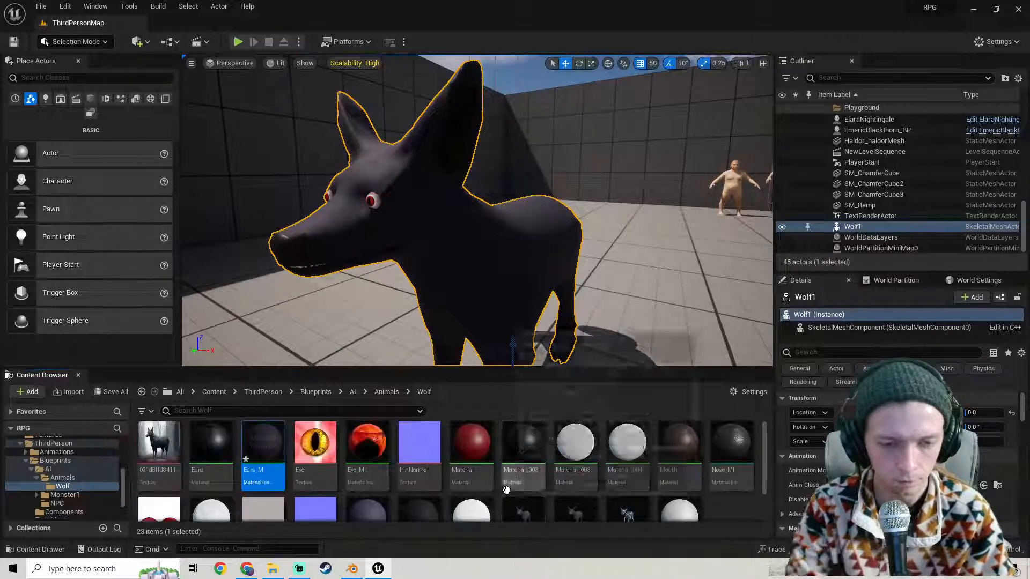
Open the Ears_MI material instance and the Wolf1 skeletal mesh, and bring Ears_MI's Albedo Tint into reach.
{"action": "double_click", "coordinate": [242, 456]}
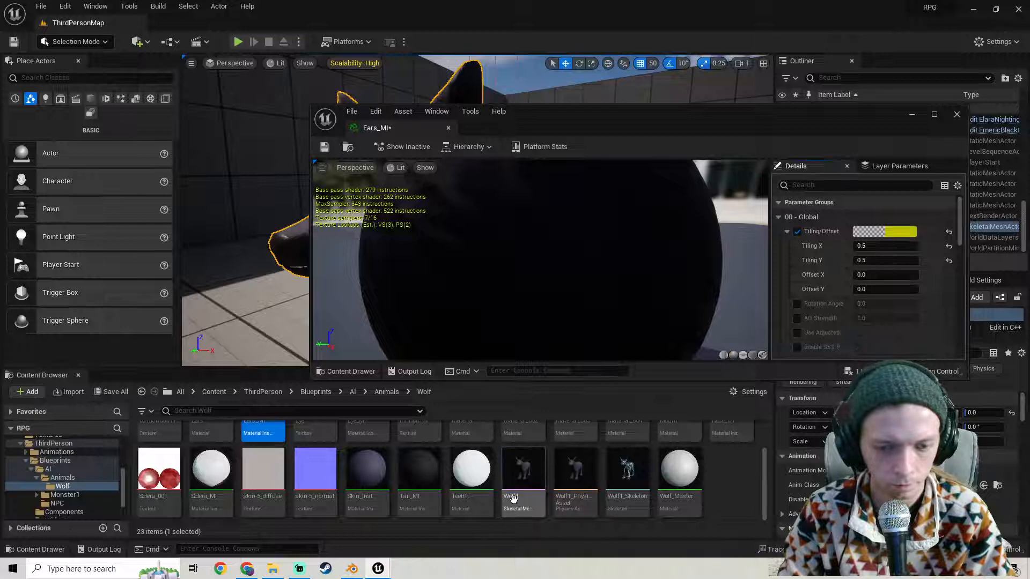
{"action": "double_click", "coordinate": [524, 469]}
{"action": "left_click_drag", "start_coordinate": [622, 201], "coordinate": [361, 323]}
{"action": "left_click", "coordinate": [277, 298]}
{"action": "scroll", "coordinate": [500, 427], "scroll_direction": "down", "scroll_amount": 5}
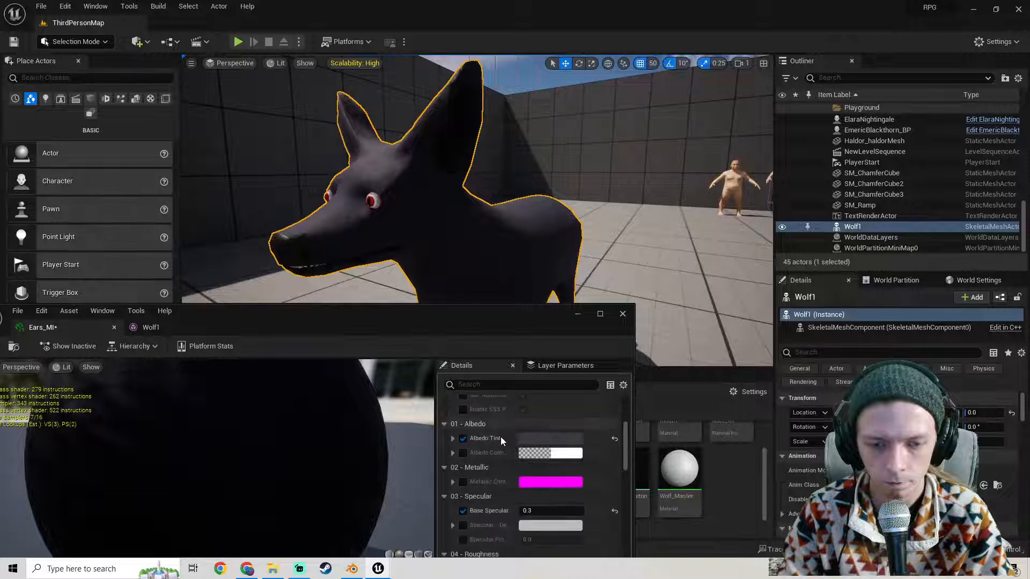
{"action": "left_click", "coordinate": [533, 438]}
{"action": "left_click_drag", "start_coordinate": [416, 323], "coordinate": [256, 288]}
{"action": "left_click", "coordinate": [751, 280]}
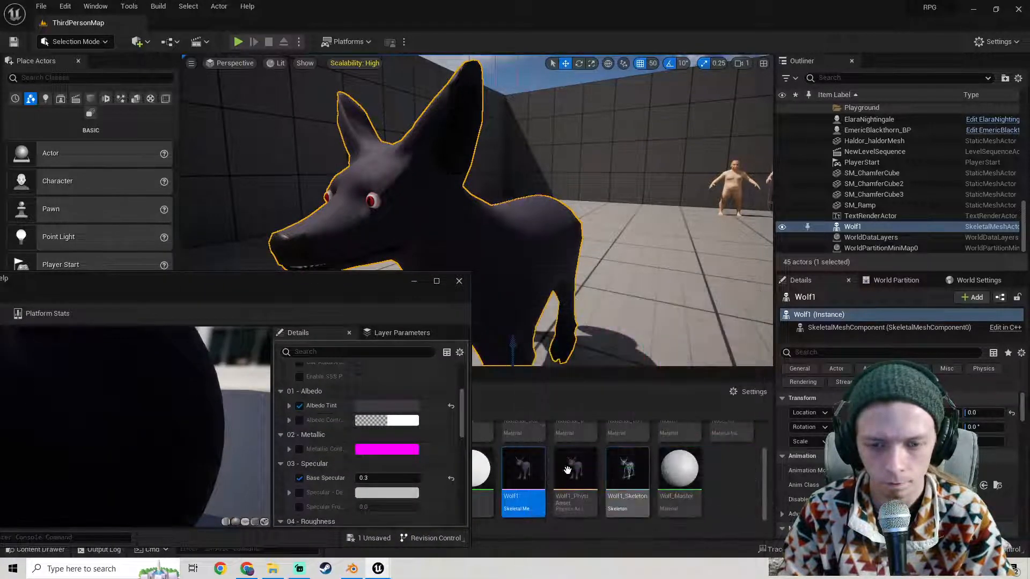
{"action": "left_click_drag", "start_coordinate": [356, 287], "coordinate": [443, 143]}
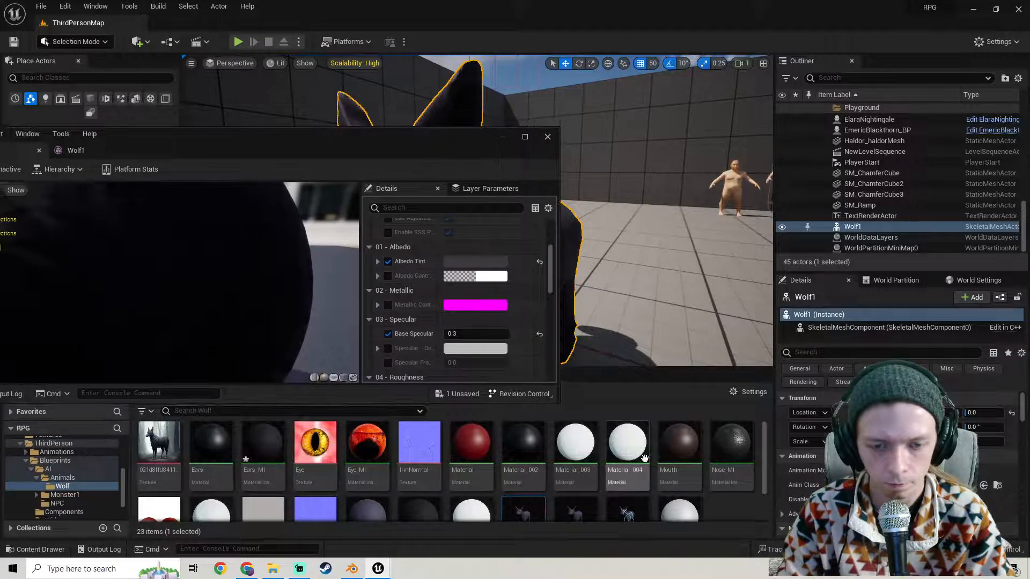
Open the wolf reference image texture from the Wolf folder and place it beside the material editor.
{"action": "scroll", "coordinate": [626, 461], "scroll_direction": "down", "scroll_amount": 2}
{"action": "scroll", "coordinate": [318, 492], "scroll_direction": "up", "scroll_amount": 2}
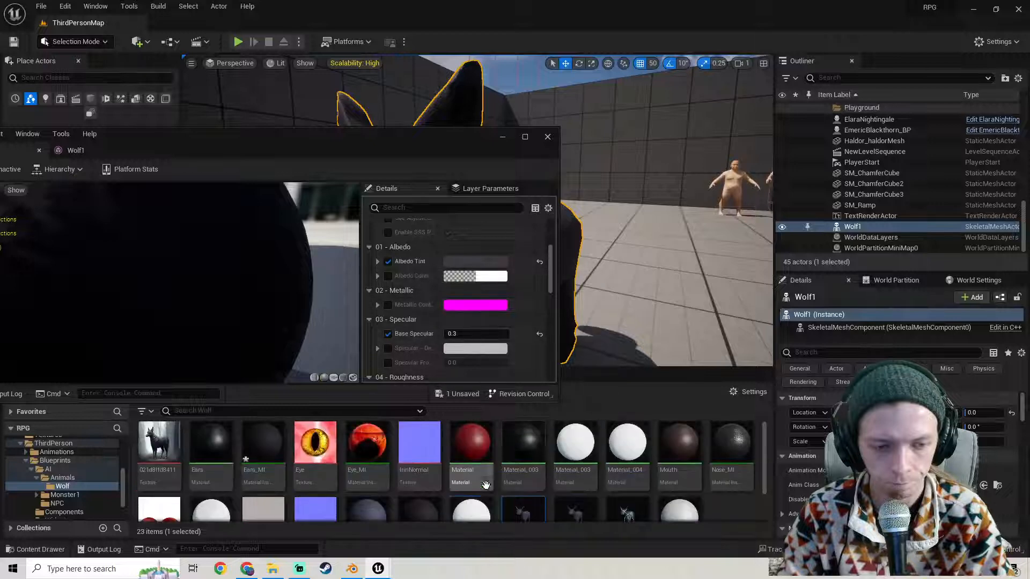
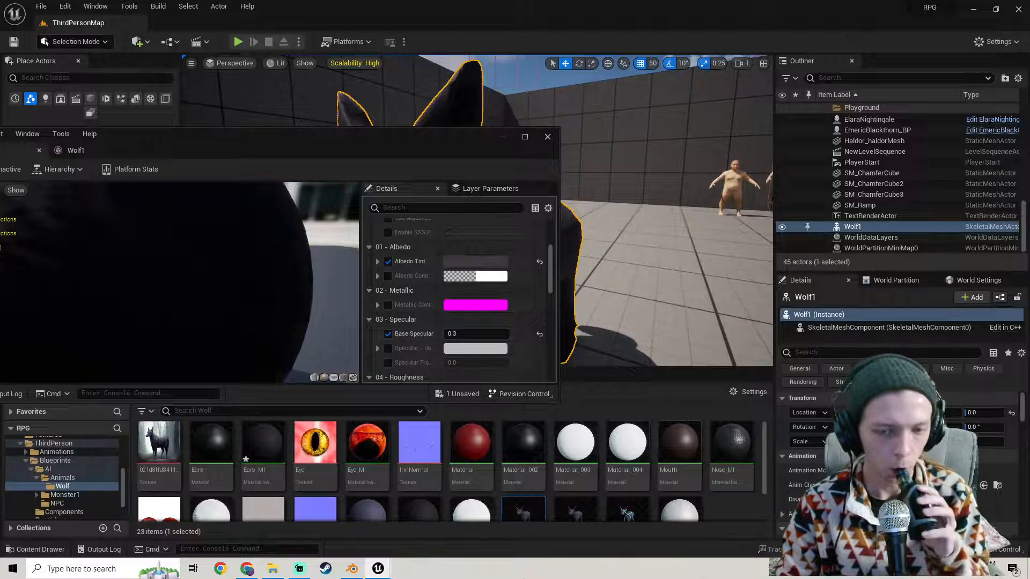
{"action": "mouse_move", "coordinate": [584, 503]}
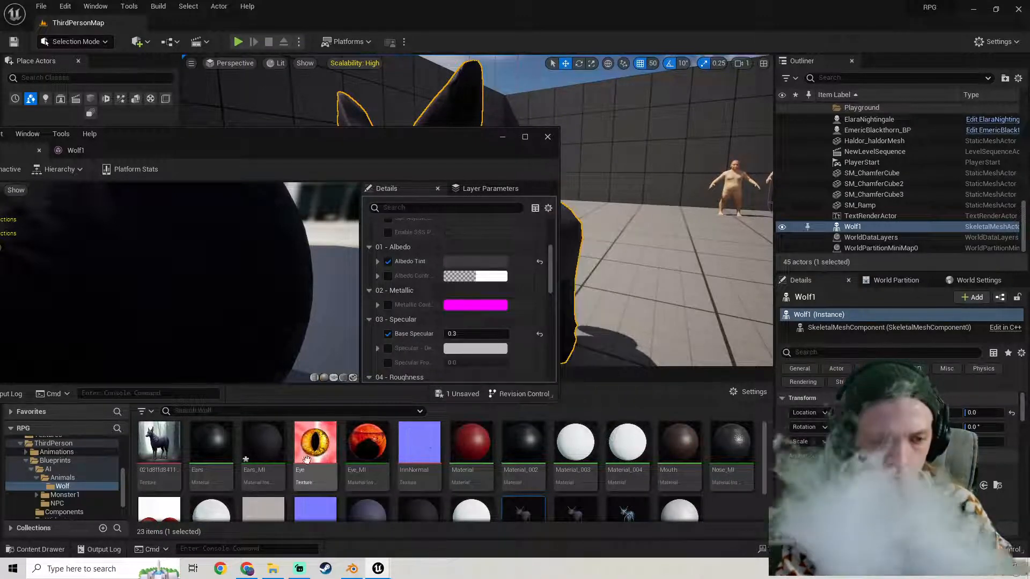
{"action": "scroll", "coordinate": [322, 459], "scroll_direction": "down", "scroll_amount": 2}
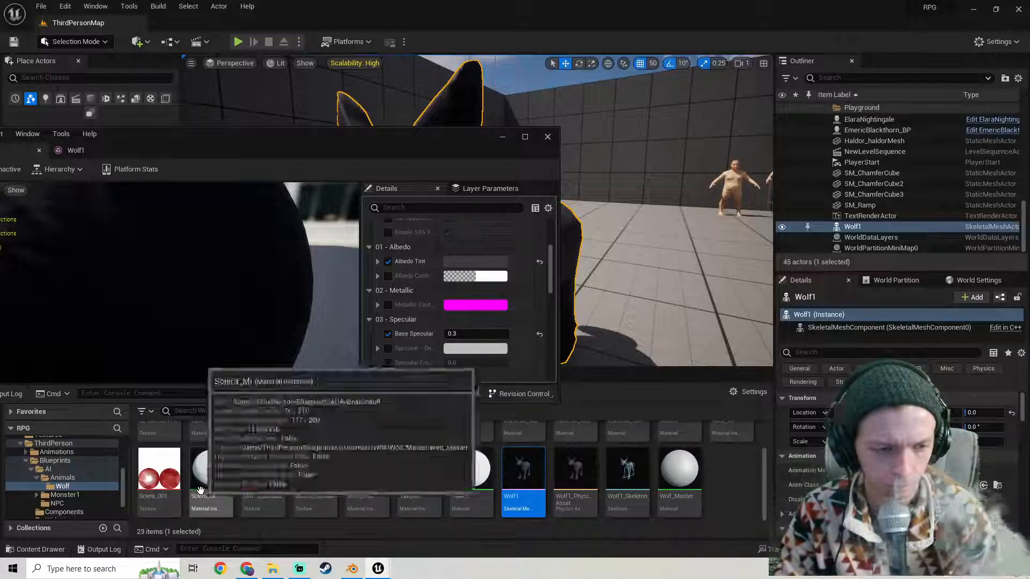
{"action": "scroll", "coordinate": [371, 484], "scroll_direction": "up", "scroll_amount": 2}
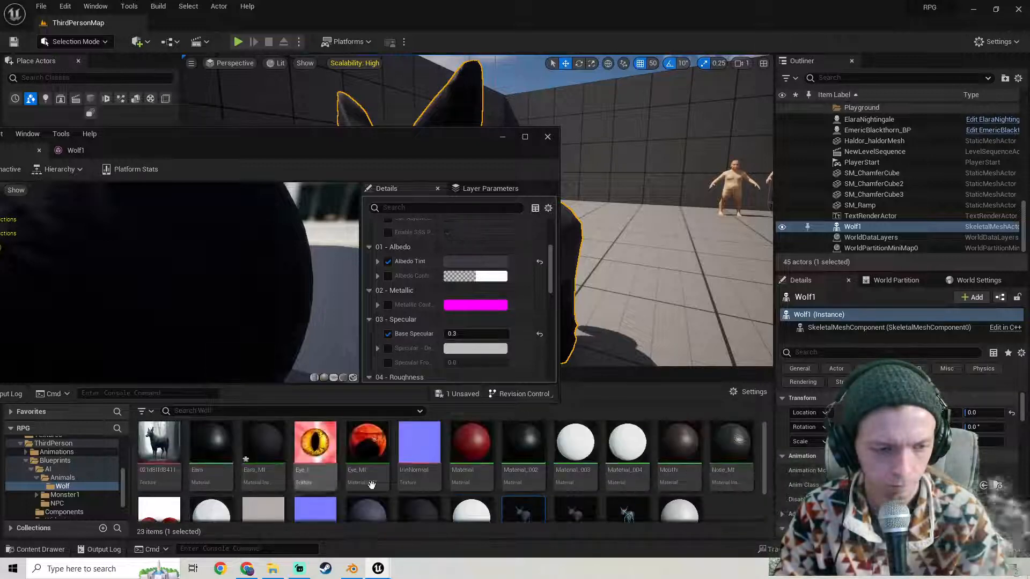
{"action": "double_click", "coordinate": [159, 447]}
{"action": "left_click_drag", "start_coordinate": [212, 153], "coordinate": [625, 205]}
{"action": "left_click_drag", "start_coordinate": [92, 150], "coordinate": [311, 155]}
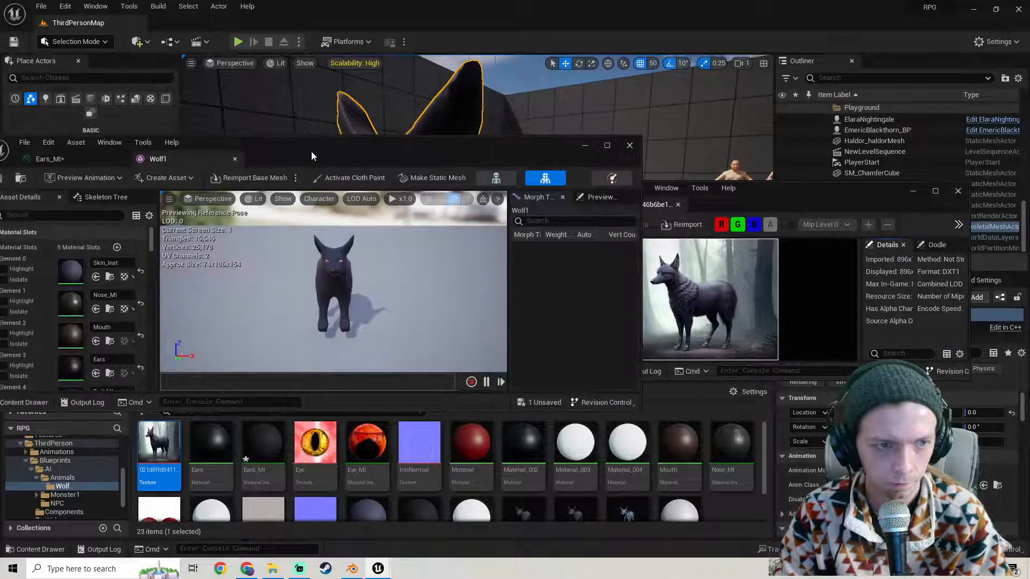
Set the Albedo Tint of Ears_MI to hex sRGB 846D73FF by sampling the inner ear in the wolf reference image.
{"action": "left_click", "coordinate": [83, 161]}
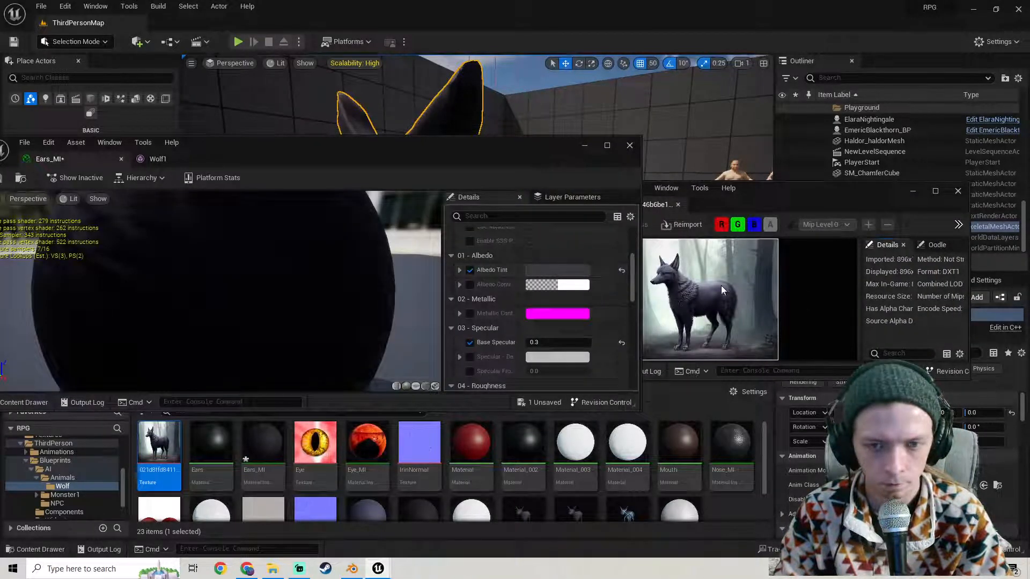
{"action": "scroll", "coordinate": [720, 285], "scroll_direction": "up", "scroll_amount": 5}
{"action": "scroll", "coordinate": [709, 277], "scroll_direction": "up", "scroll_amount": 3}
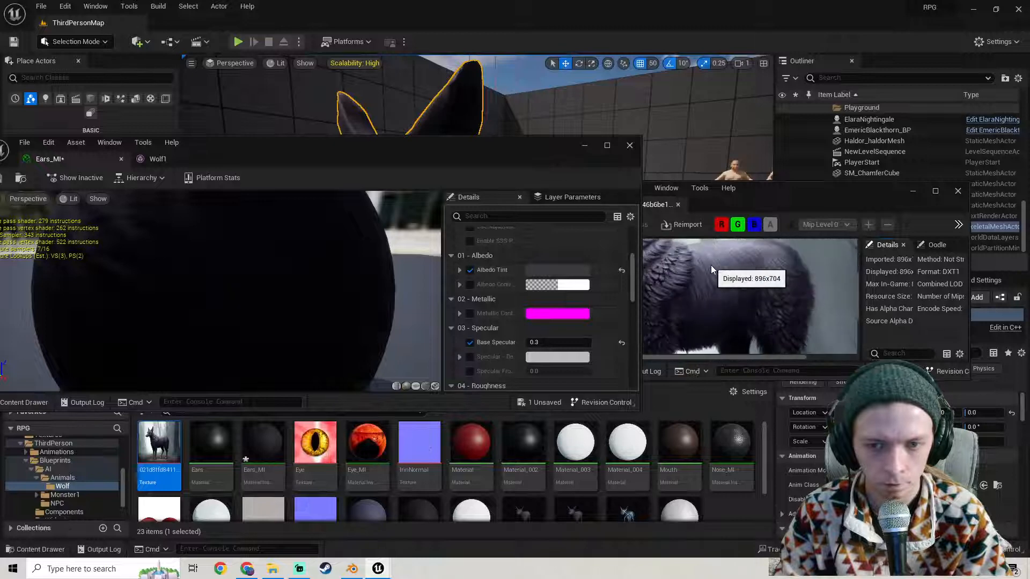
{"action": "mouse_move", "coordinate": [710, 265]}
{"action": "right_mouse_down"}
{"action": "mouse_move", "coordinate": [771, 325]}
{"action": "mouse_move", "coordinate": [708, 276]}
{"action": "right_mouse_up"}
{"action": "left_click_drag", "start_coordinate": [477, 144], "coordinate": [414, 141]}
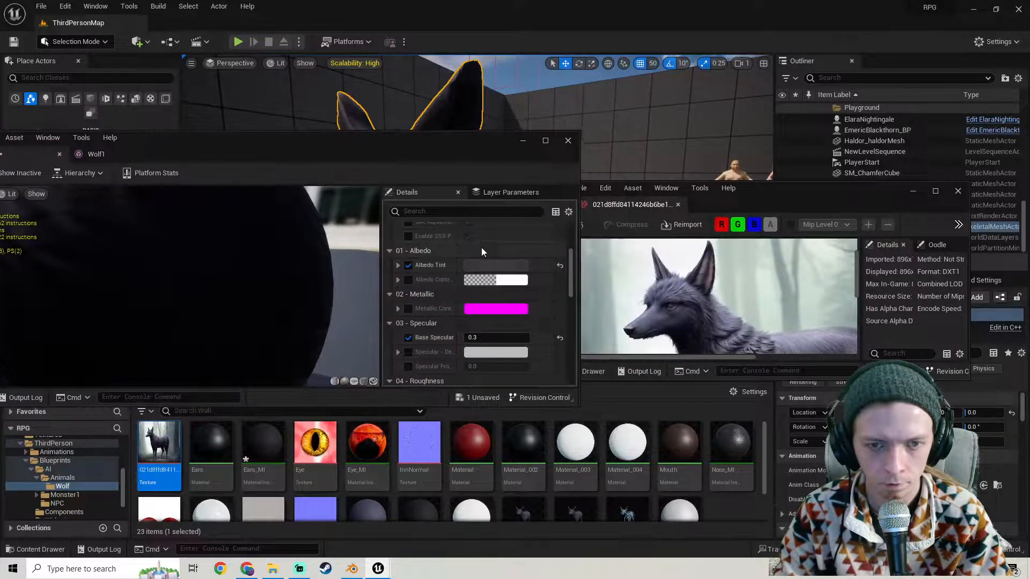
{"action": "left_click", "coordinate": [490, 265]}
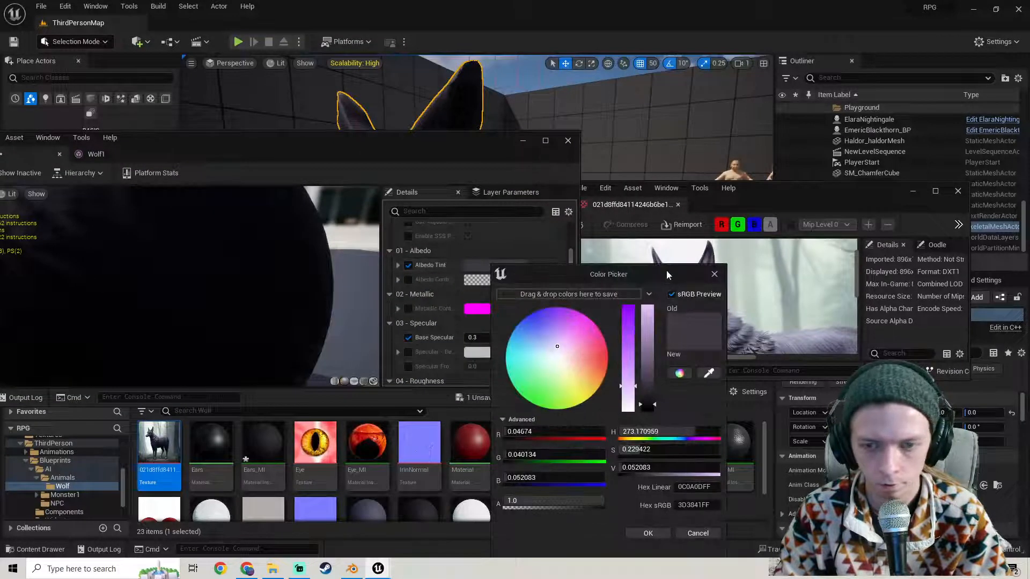
{"action": "left_click_drag", "start_coordinate": [666, 271], "coordinate": [568, 265]}
{"action": "left_click", "coordinate": [612, 368]}
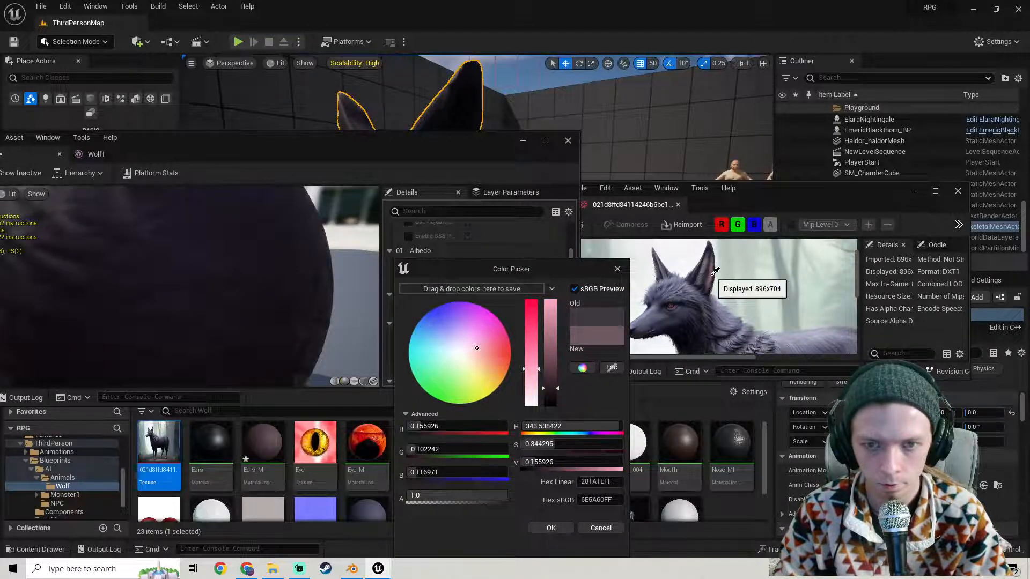
{"action": "left_click", "coordinate": [712, 277]}
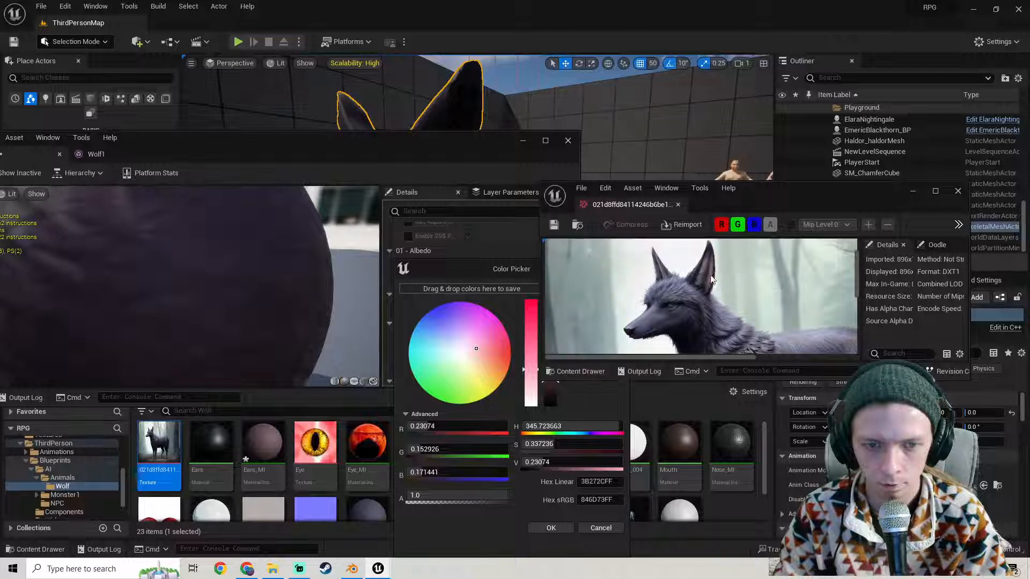
{"action": "left_click", "coordinate": [549, 528]}
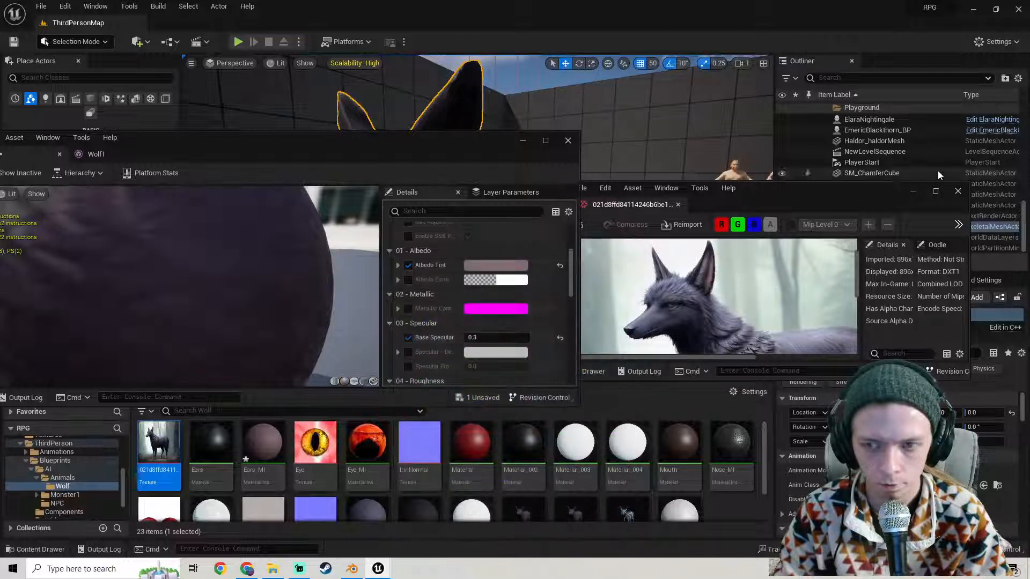
Close the reference image, clear the editor window from the level view and place a Spot Light near the wolf.
{"action": "left_click", "coordinate": [957, 191]}
{"action": "left_click_drag", "start_coordinate": [372, 156], "coordinate": [411, 329]}
{"action": "mouse_move", "coordinate": [429, 230]}
{"action": "right_mouse_down"}
{"action": "mouse_move", "coordinate": [536, 231]}
{"action": "mouse_move", "coordinate": [429, 230]}
{"action": "right_mouse_up"}
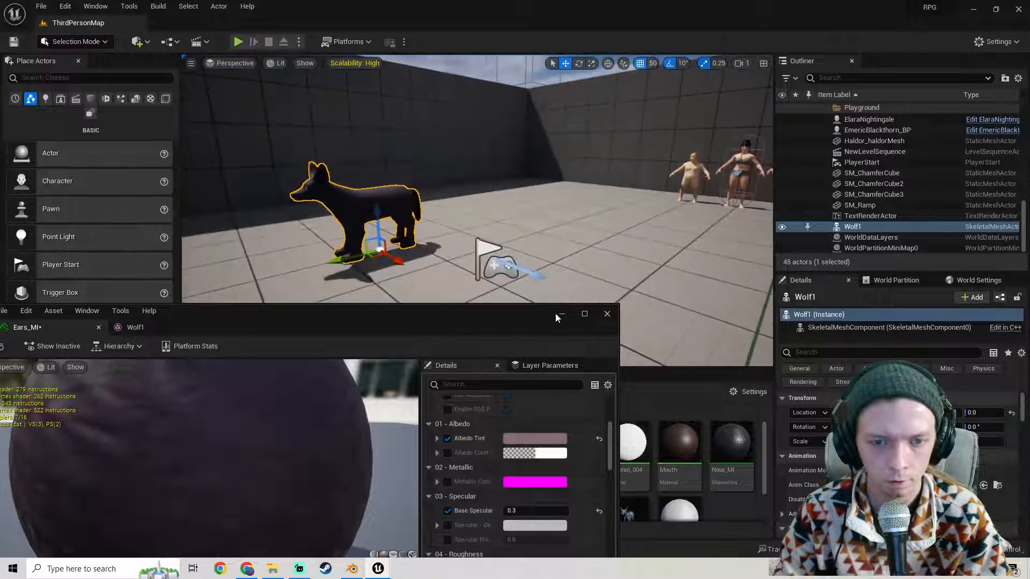
{"action": "left_click", "coordinate": [115, 140]}
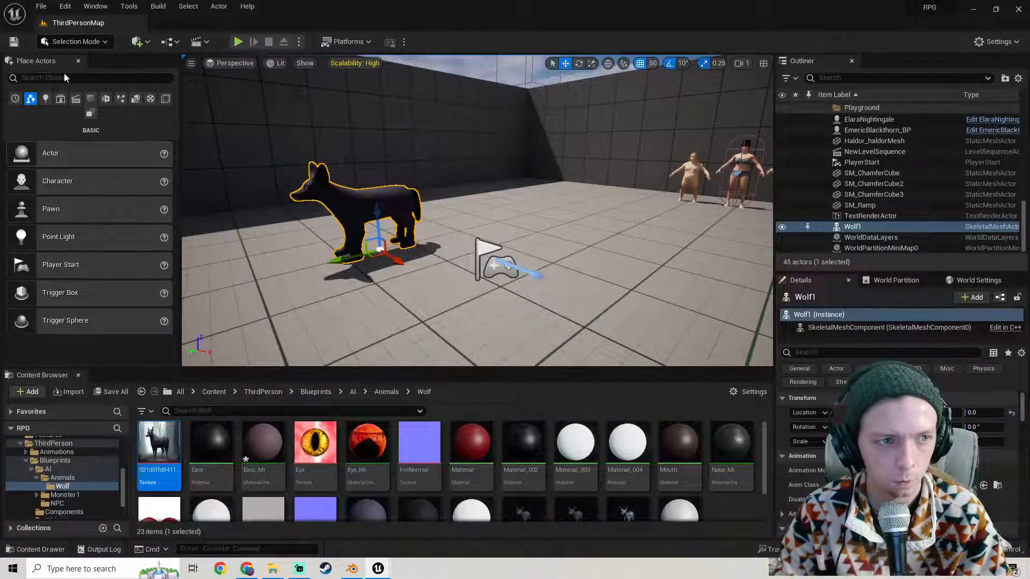
{"action": "left_click", "coordinate": [45, 100]}
{"action": "left_click_drag", "start_coordinate": [71, 208], "coordinate": [438, 316]}
{"action": "right_click_drag", "start_coordinate": [438, 317], "coordinate": [536, 316]}
Rotate the spot light to 180° so it shines on the wolf, and look at the ears up close.
{"action": "key", "text": "e"}
{"action": "left_click_drag", "start_coordinate": [435, 219], "coordinate": [474, 269]}
{"action": "right_click_drag", "start_coordinate": [474, 269], "coordinate": [385, 288]}
{"action": "key", "text": "w"}
{"action": "key", "text": "s"}
{"action": "key", "text": "w"}
{"action": "scroll", "coordinate": [346, 462], "scroll_direction": "down", "scroll_amount": 3}
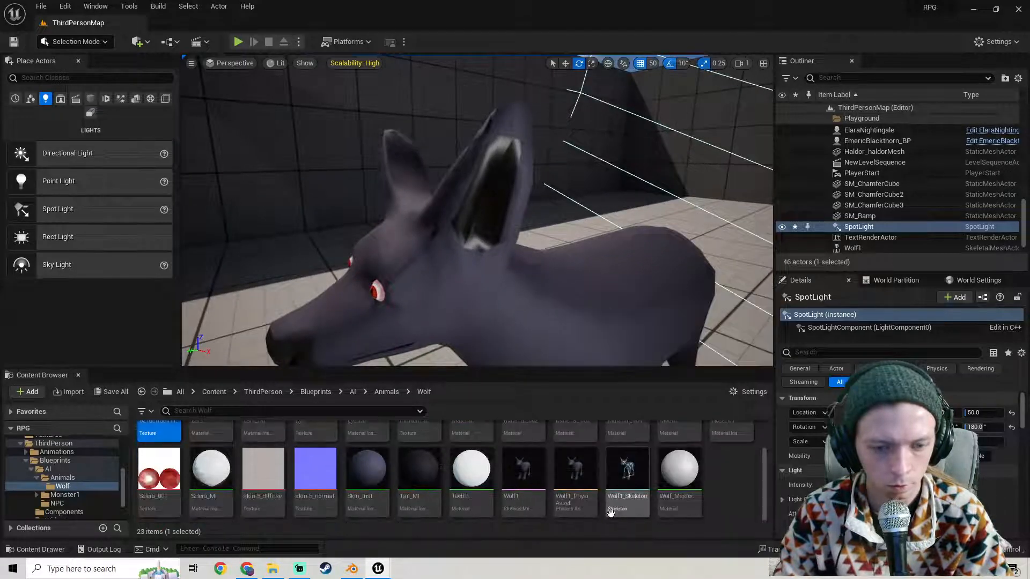
Open the Wolf1 skeletal mesh and assign the Ears_MI material instance to material slot Element 3.
{"action": "double_click", "coordinate": [525, 482]}
{"action": "left_click_drag", "start_coordinate": [358, 323], "coordinate": [609, 177]}
{"action": "scroll", "coordinate": [266, 326], "scroll_direction": "down", "scroll_amount": 4}
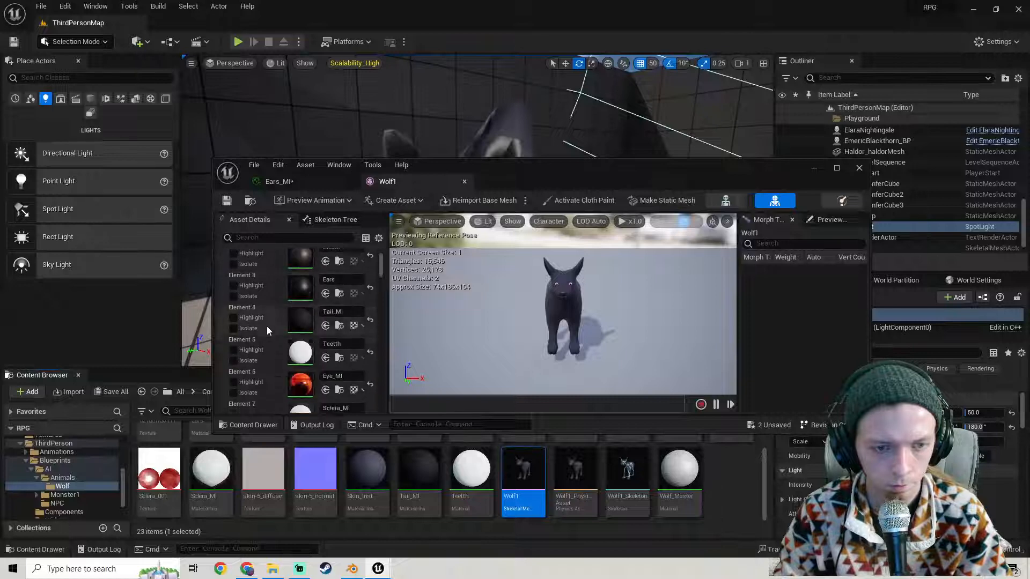
{"action": "left_click_drag", "start_coordinate": [576, 162], "coordinate": [495, 142]}
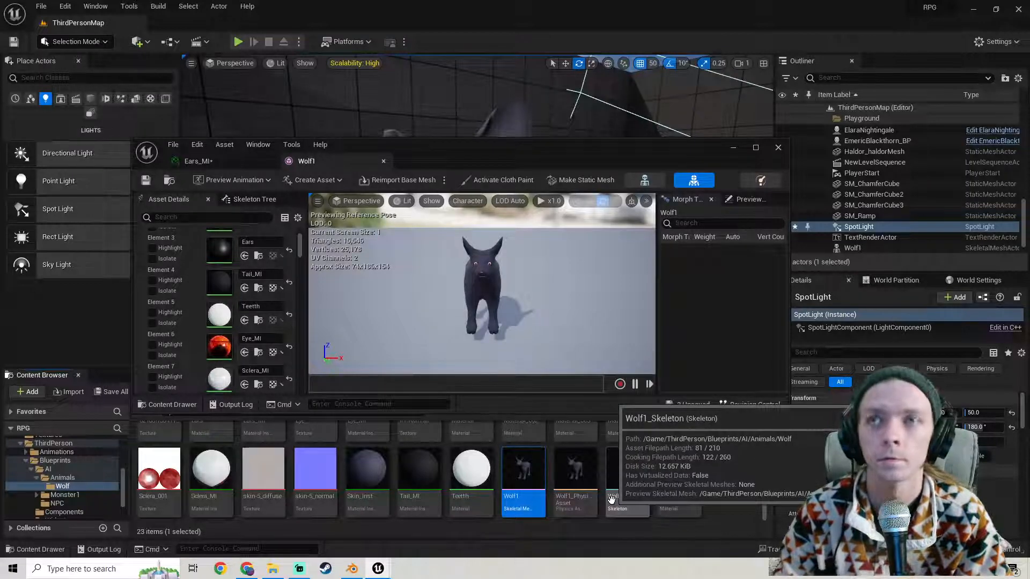
{"action": "scroll", "coordinate": [680, 507], "scroll_direction": "up", "scroll_amount": 2}
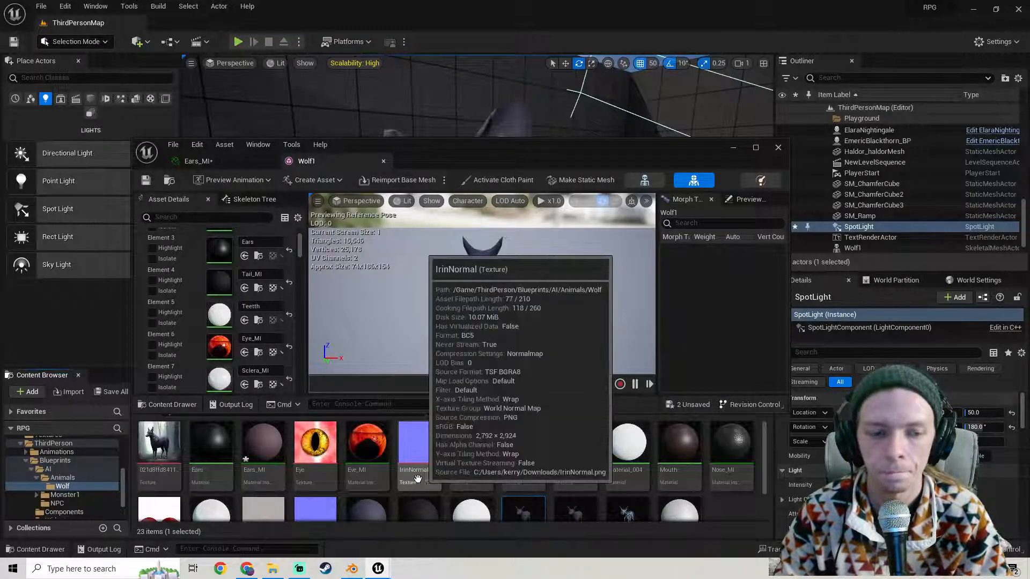
{"action": "left_click_drag", "start_coordinate": [263, 447], "coordinate": [220, 249]}
Clear the mesh editor window from the level view and delete the spot light near the wolf.
{"action": "left_click_drag", "start_coordinate": [568, 146], "coordinate": [521, 268]}
{"action": "key", "text": "w"}
{"action": "right_click_drag", "start_coordinate": [527, 209], "coordinate": [477, 160]}
{"action": "key", "text": "s"}
{"action": "key", "text": "Delete"}
{"action": "key", "text": "s"}
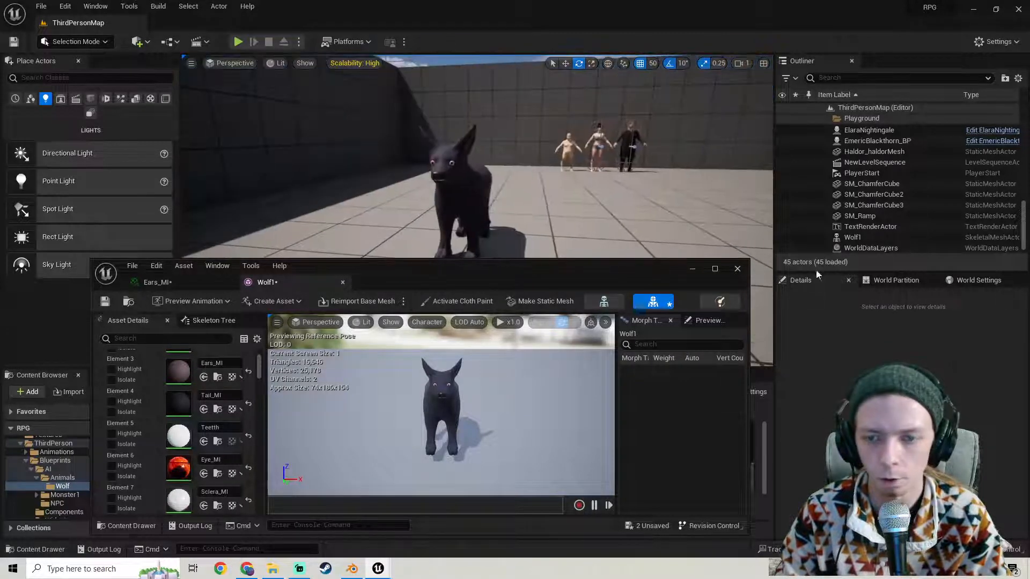
Close the mesh editor and save the modified Ears_MI and Wolf1 assets.
{"action": "left_click", "coordinate": [737, 269]}
{"action": "left_click", "coordinate": [99, 392]}
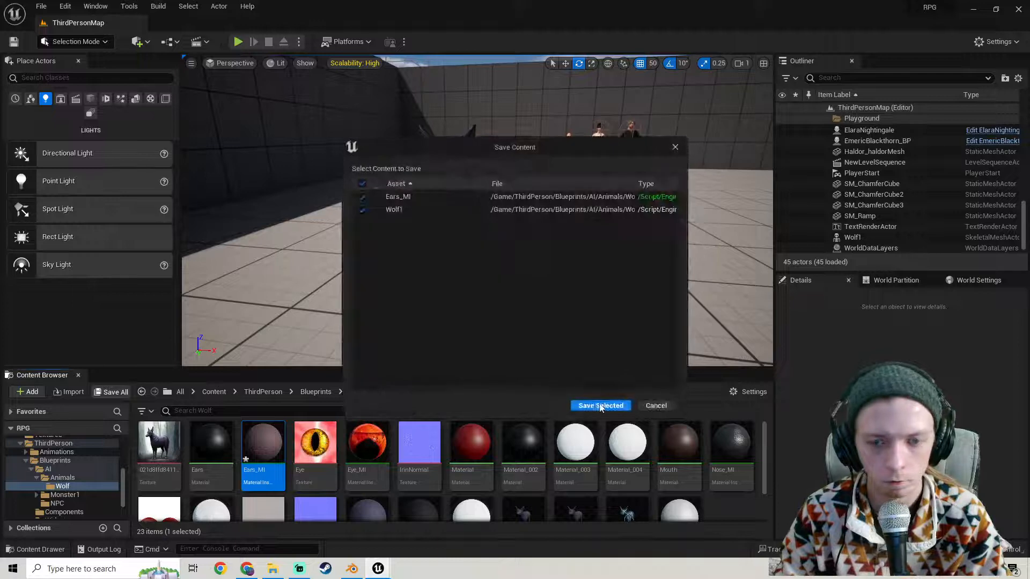
{"action": "left_click", "coordinate": [600, 405]}
Darken the Albedo Tint of Eye_MI to hex sRGB 943200FF, then save and close the material instance.
{"action": "right_click_drag", "start_coordinate": [563, 262], "coordinate": [552, 303]}
{"action": "key", "text": "w"}
{"action": "key", "text": "s"}
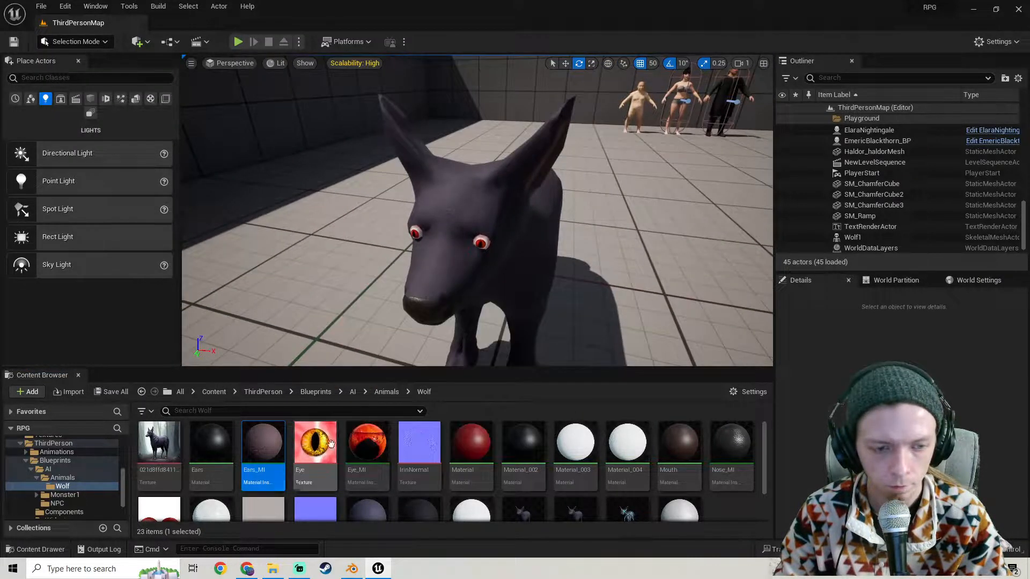
{"action": "double_click", "coordinate": [371, 472]}
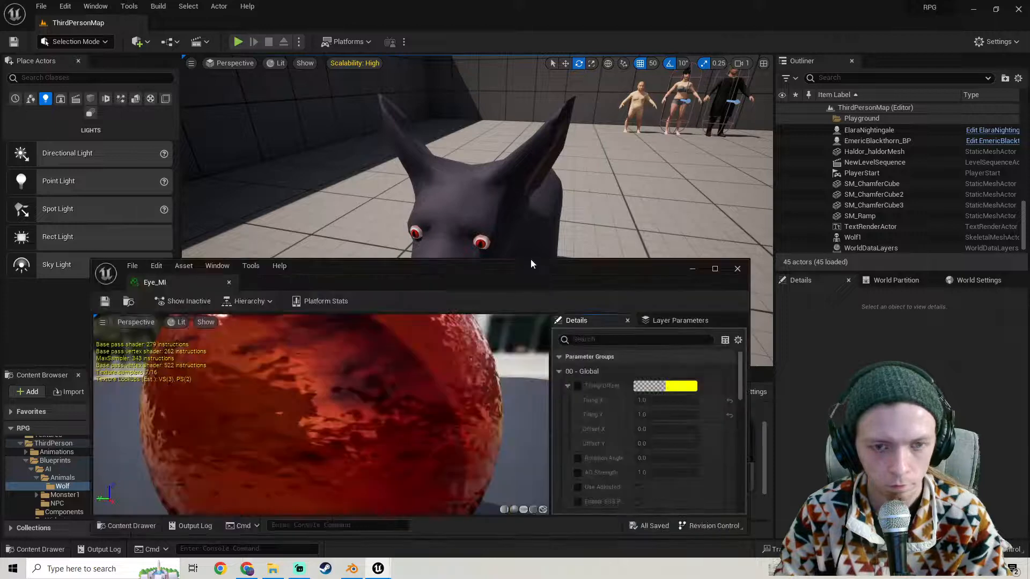
{"action": "left_click_drag", "start_coordinate": [529, 259], "coordinate": [306, 259]}
{"action": "scroll", "coordinate": [368, 384], "scroll_direction": "down", "scroll_amount": 4}
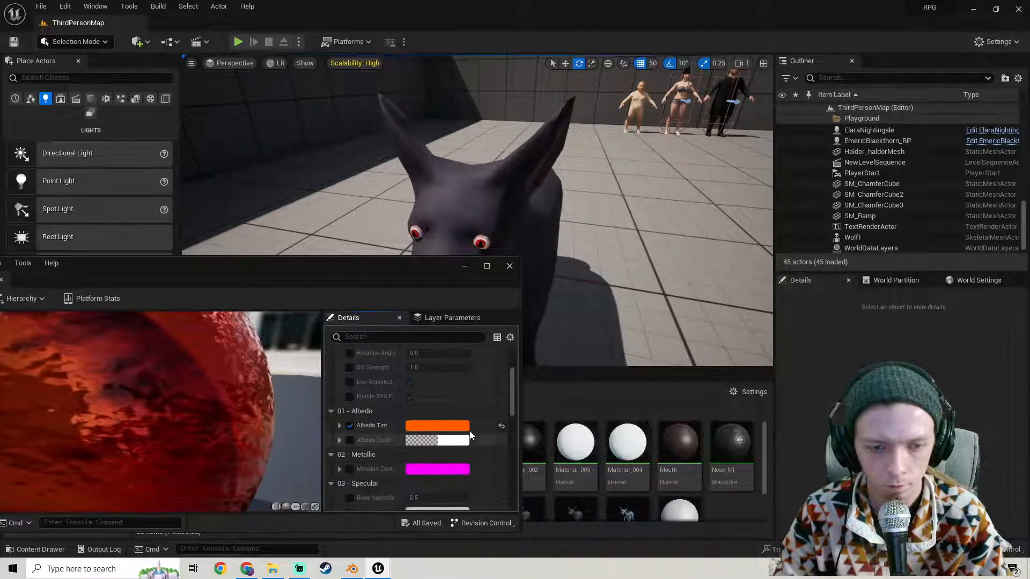
{"action": "left_click", "coordinate": [350, 425]}
{"action": "left_click", "coordinate": [437, 425]}
{"action": "left_click", "coordinate": [624, 386]}
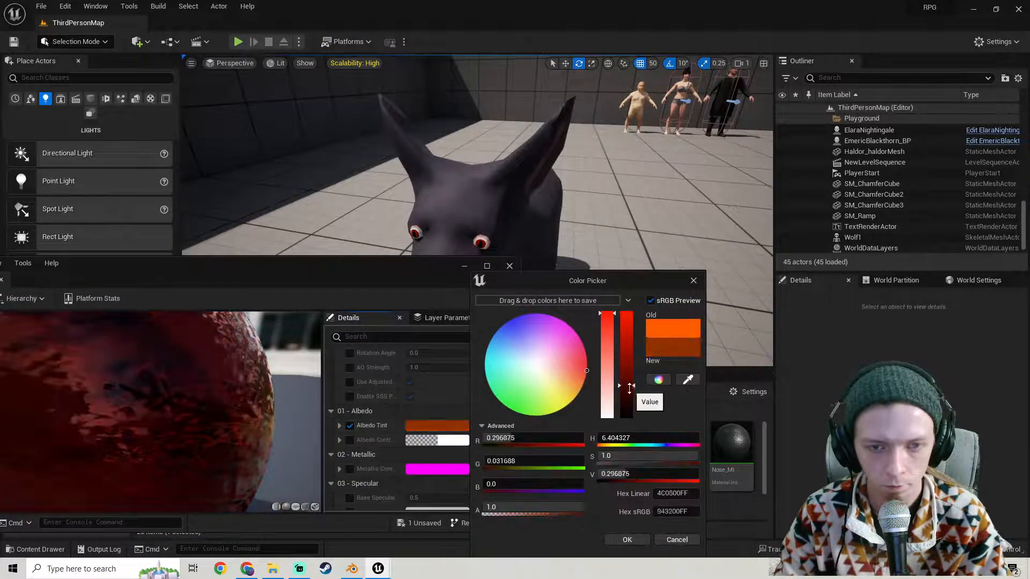
{"action": "left_click", "coordinate": [621, 543]}
{"action": "left_click_drag", "start_coordinate": [288, 269], "coordinate": [538, 284]}
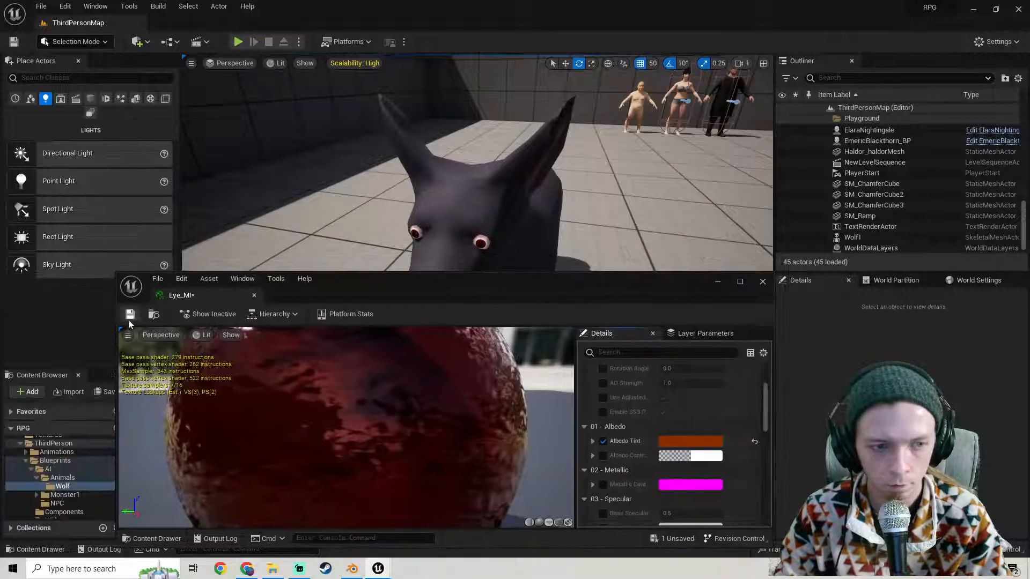
{"action": "left_click", "coordinate": [129, 314]}
{"action": "left_click", "coordinate": [762, 281]}
Examine the wolf in the level from several sides and distances.
{"action": "right_click_drag", "start_coordinate": [602, 266], "coordinate": [537, 252]}
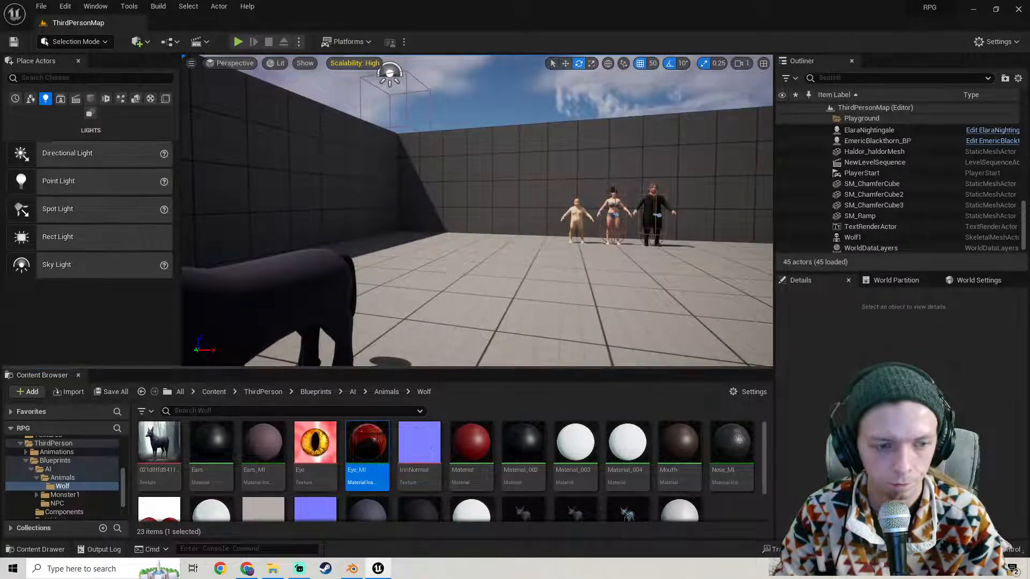
{"action": "key", "text": "s"}
{"action": "right_click_drag", "start_coordinate": [408, 241], "coordinate": [413, 286]}
{"action": "key", "text": "s"}
{"action": "key", "text": "a"}
{"action": "right_click_drag", "start_coordinate": [453, 220], "coordinate": [537, 227]}
{"action": "key", "text": "s"}
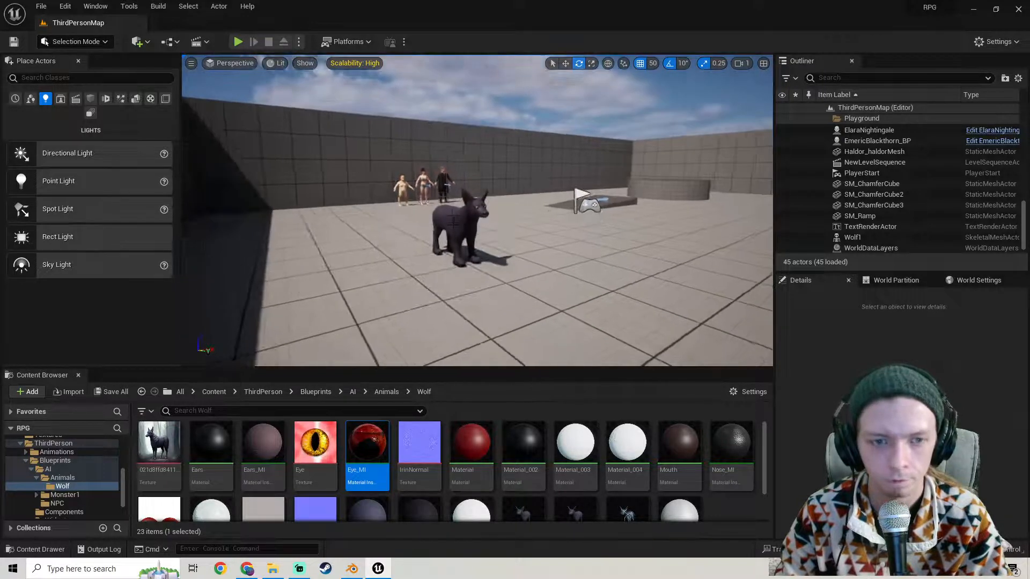
{"action": "key", "text": "d"}
{"action": "right_click_drag", "start_coordinate": [455, 221], "coordinate": [405, 225]}
{"action": "key", "text": "s"}
{"action": "key", "text": "a"}
Delete the IKRoot and Root capsule bodies near the feet in Wolf1_PhysicsAsset, then save and close the asset.
{"action": "scroll", "coordinate": [627, 480], "scroll_direction": "down", "scroll_amount": 3}
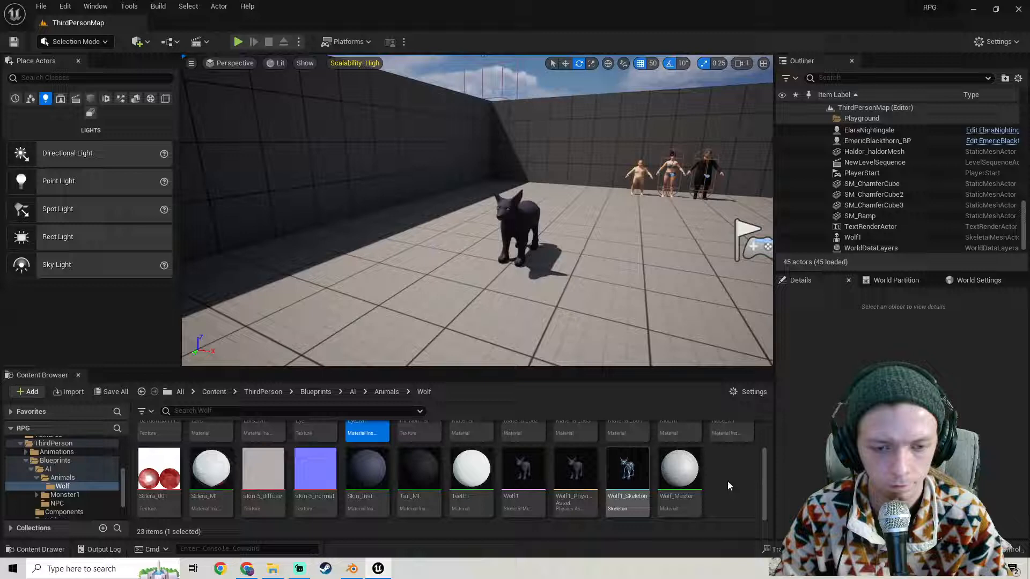
{"action": "double_click", "coordinate": [563, 509]}
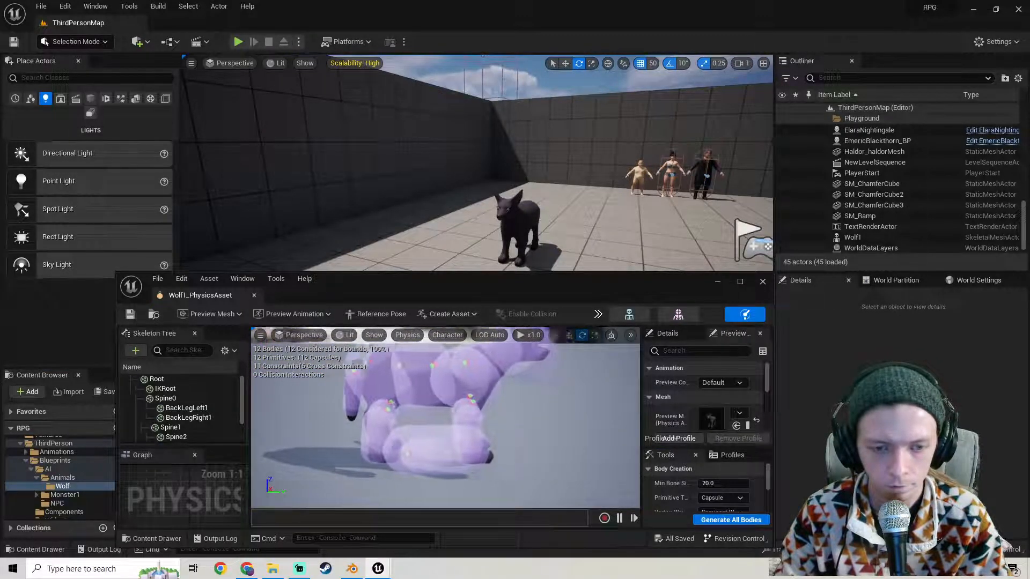
{"action": "left_click", "coordinate": [427, 380]}
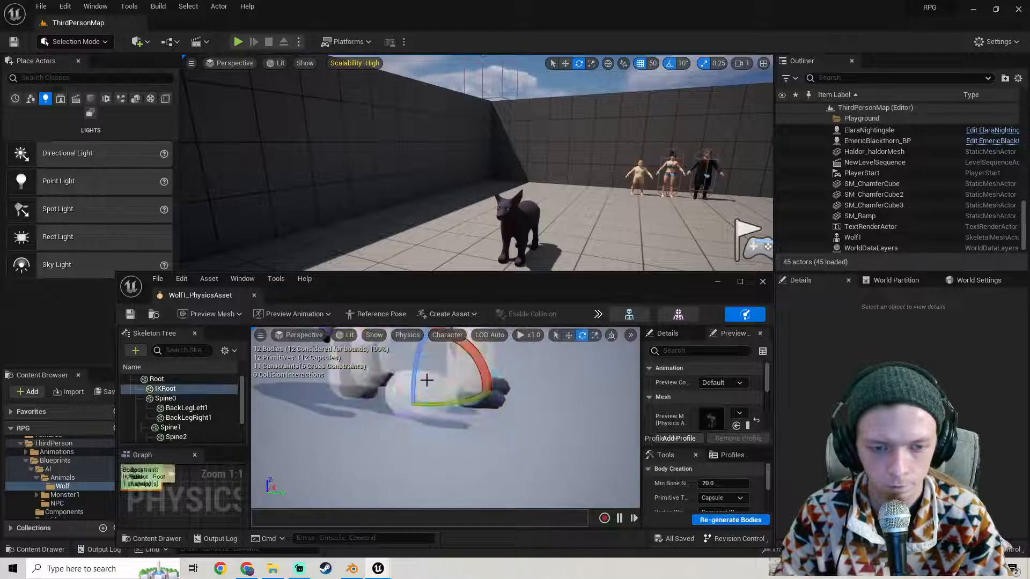
{"action": "key", "text": "Delete"}
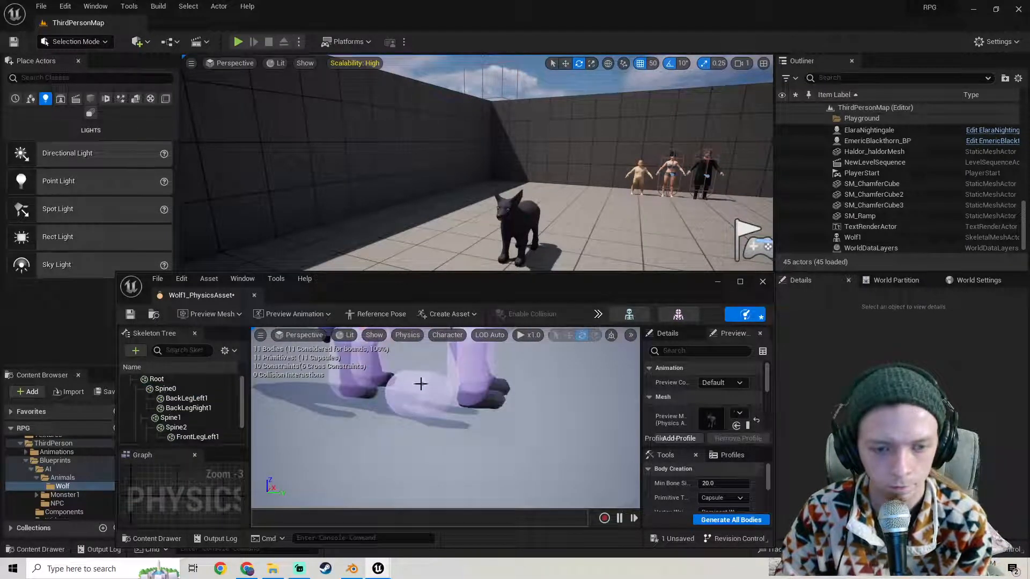
{"action": "key", "text": "Delete"}
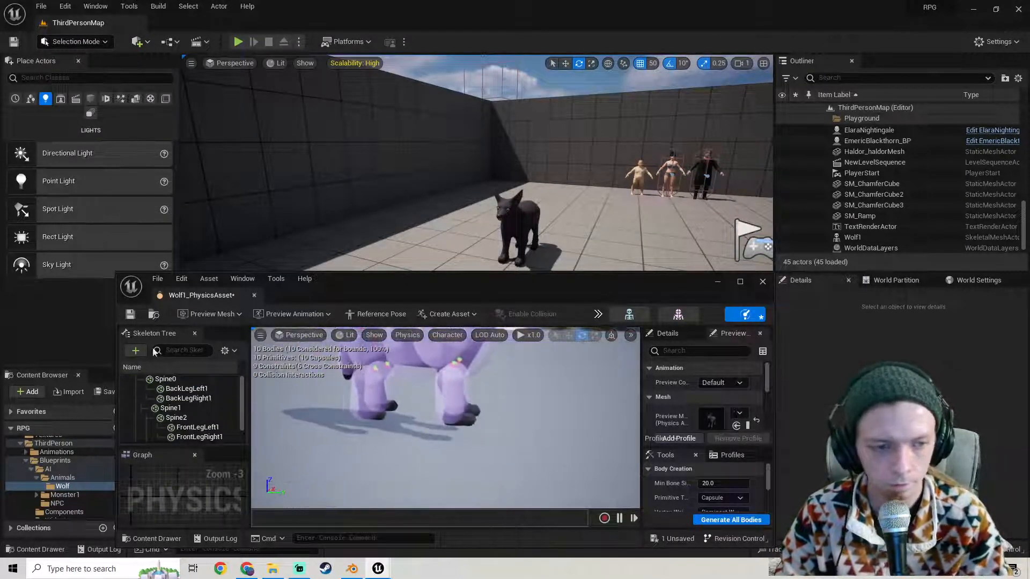
{"action": "left_click", "coordinate": [762, 282]}
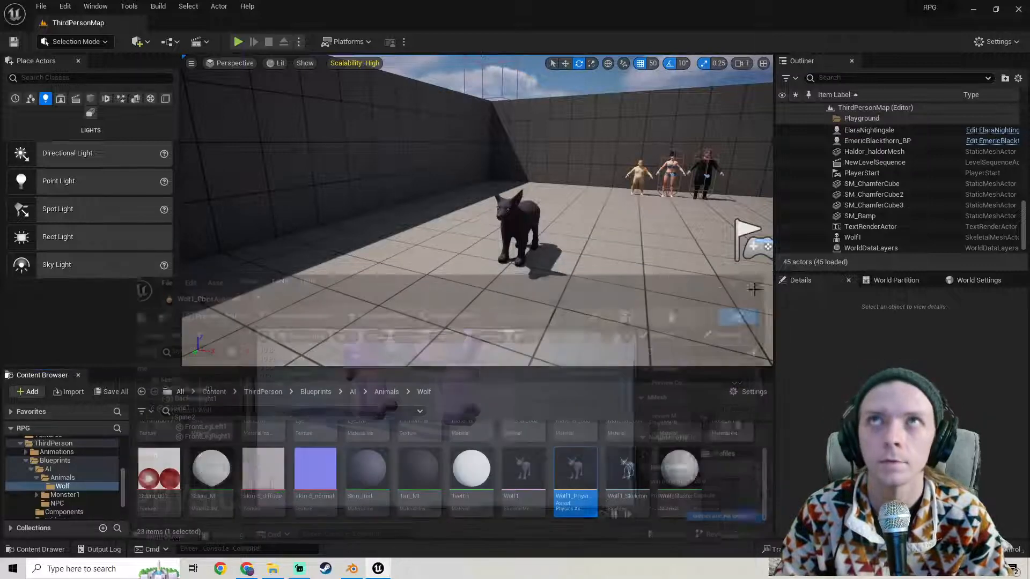
Move the wolf beside the three standing characters in the level and save the Wolf1 actor.
{"action": "right_click_drag", "start_coordinate": [478, 215], "coordinate": [557, 199]}
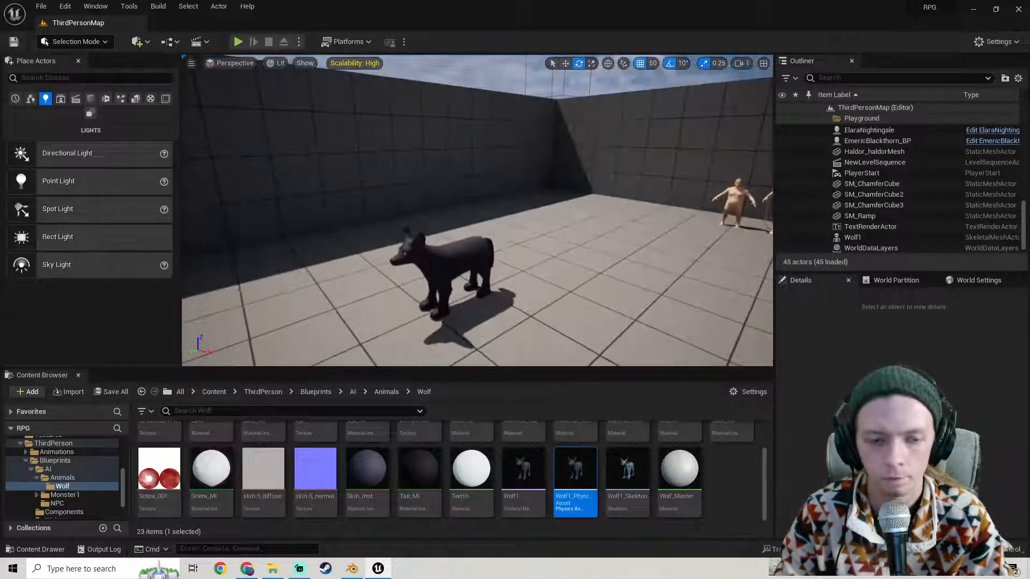
{"action": "mouse_move", "coordinate": [534, 238]}
{"action": "right_mouse_down"}
{"action": "mouse_move", "coordinate": [579, 228]}
{"action": "mouse_move", "coordinate": [535, 223]}
{"action": "right_mouse_up"}
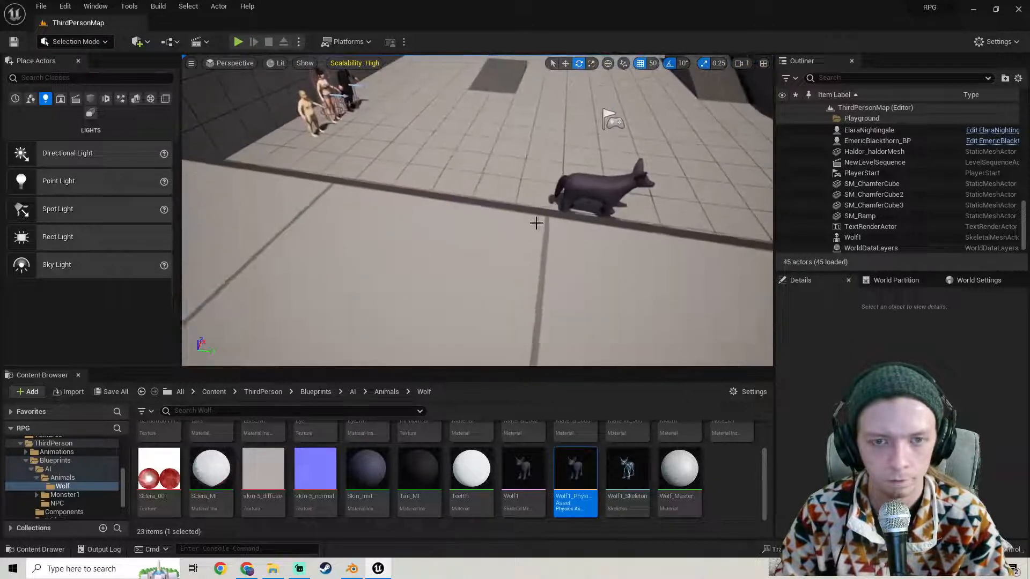
{"action": "left_click", "coordinate": [622, 189]}
{"action": "mouse_move", "coordinate": [622, 189]}
{"action": "right_mouse_down"}
{"action": "mouse_move", "coordinate": [590, 188]}
{"action": "mouse_move", "coordinate": [600, 215]}
{"action": "mouse_move", "coordinate": [613, 195]}
{"action": "right_mouse_up"}
{"action": "key", "text": "r"}
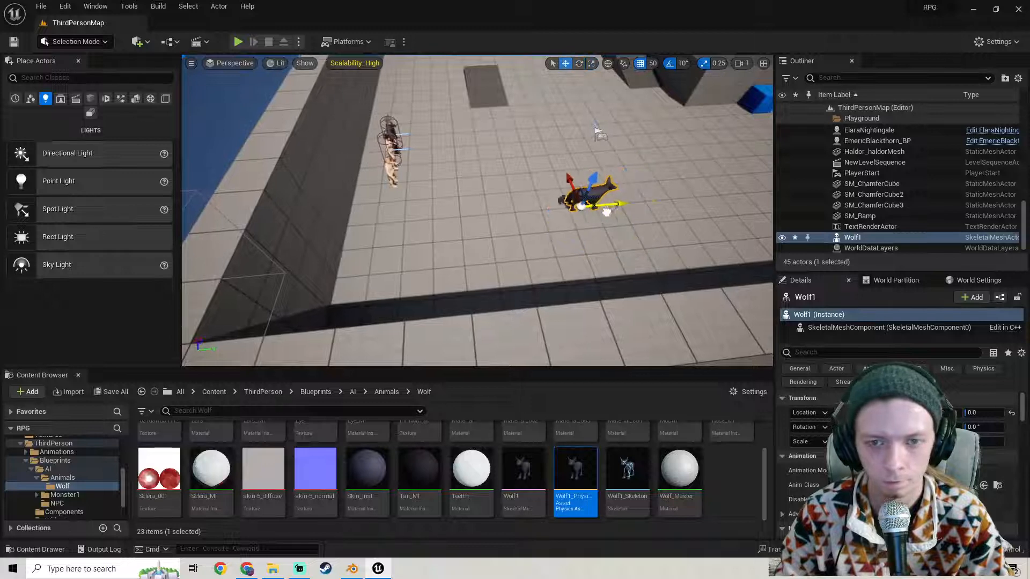
{"action": "right_click_drag", "start_coordinate": [600, 134], "coordinate": [574, 157]}
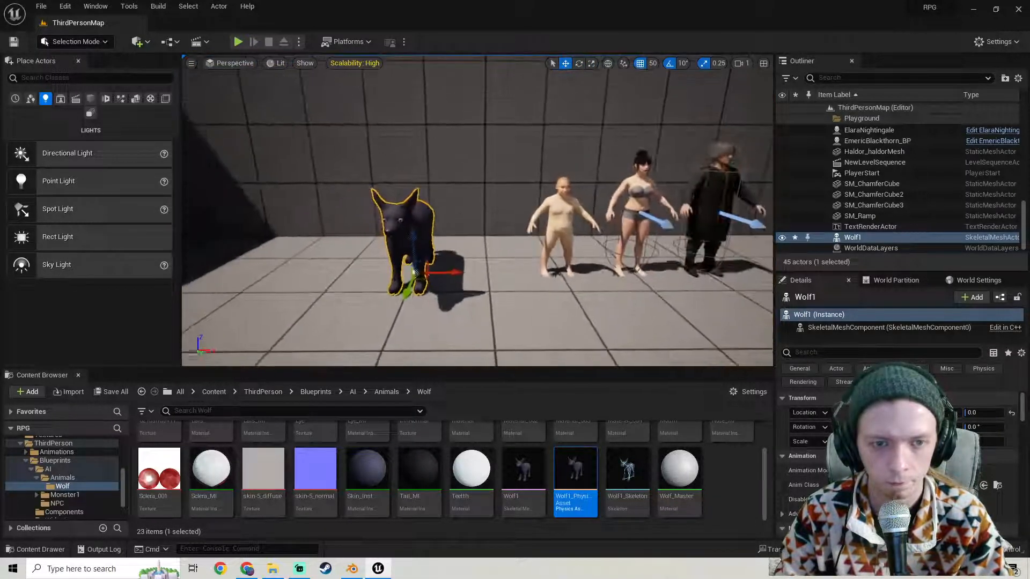
{"action": "right_click_drag", "start_coordinate": [518, 267], "coordinate": [343, 273]}
{"action": "scroll", "coordinate": [476, 210], "scroll_direction": "down", "scroll_amount": 5}
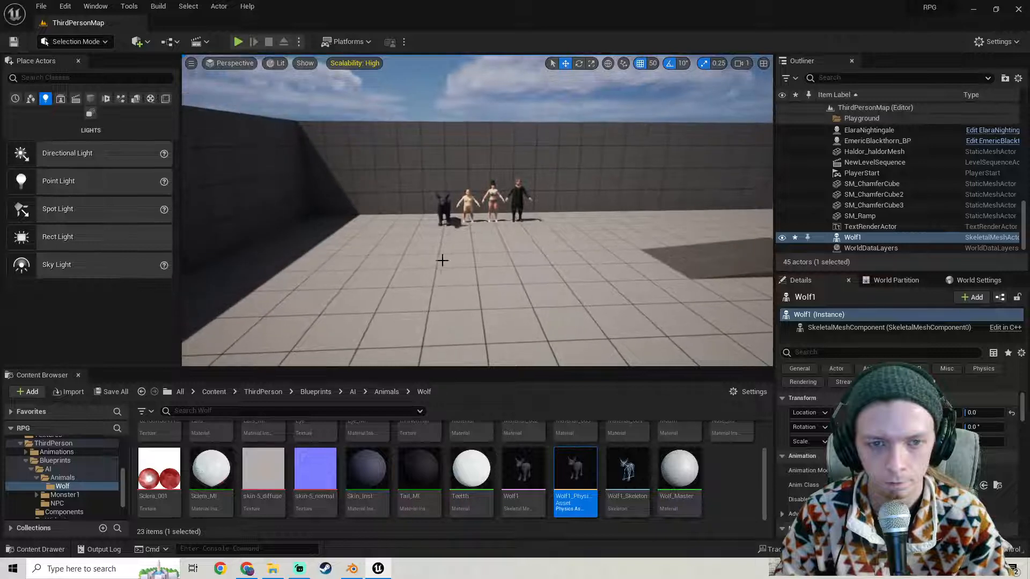
{"action": "left_click", "coordinate": [108, 394]}
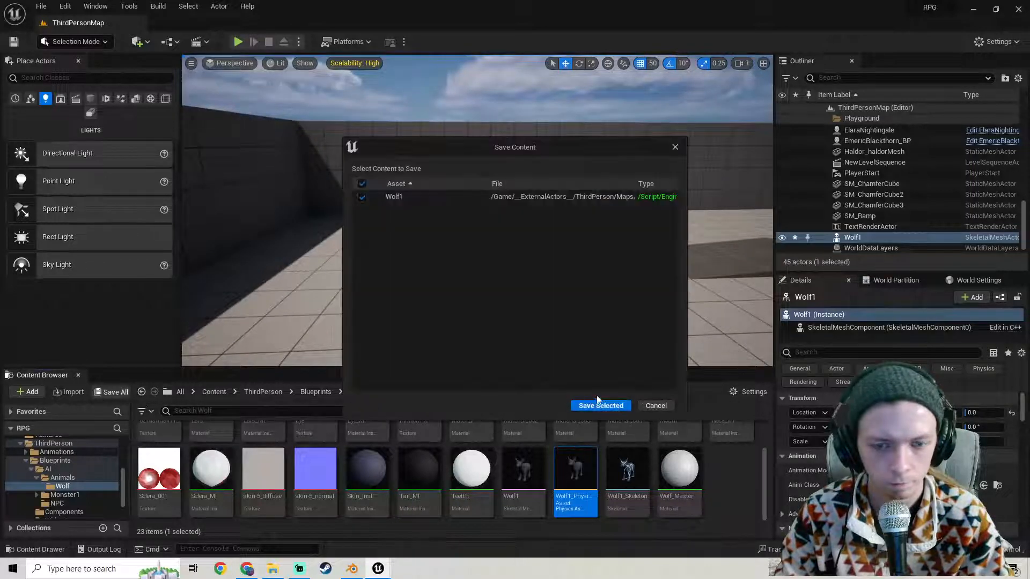
{"action": "left_click", "coordinate": [600, 406]}
Close Unreal Editor, switch to Blender and save the wolf scene as a new file named Wolf1Idle.blend.
{"action": "right_click_drag", "start_coordinate": [472, 241], "coordinate": [415, 246]}
{"action": "left_click", "coordinate": [1022, 10]}
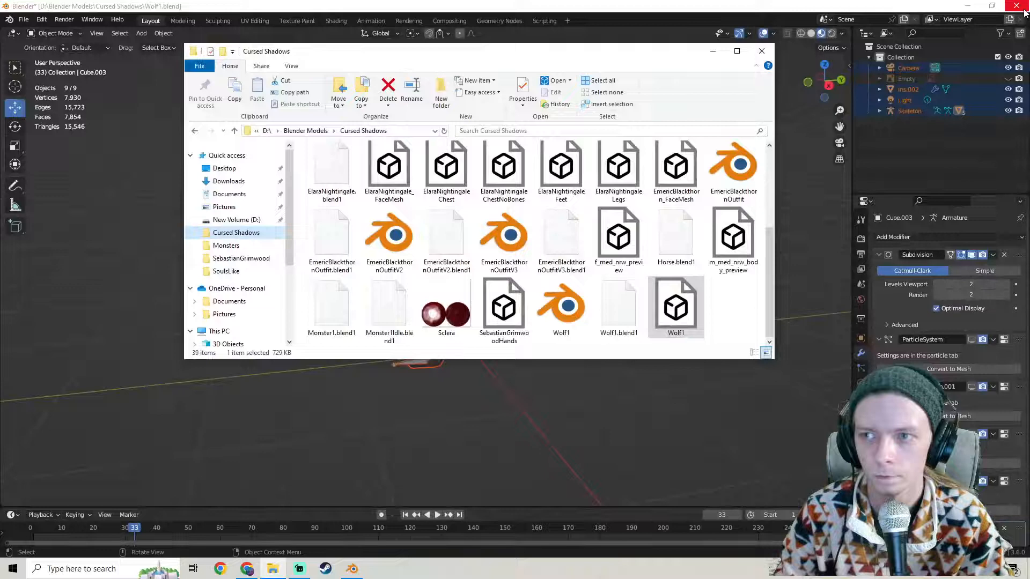
{"action": "left_click", "coordinate": [195, 413]}
{"action": "left_click", "coordinate": [24, 21]}
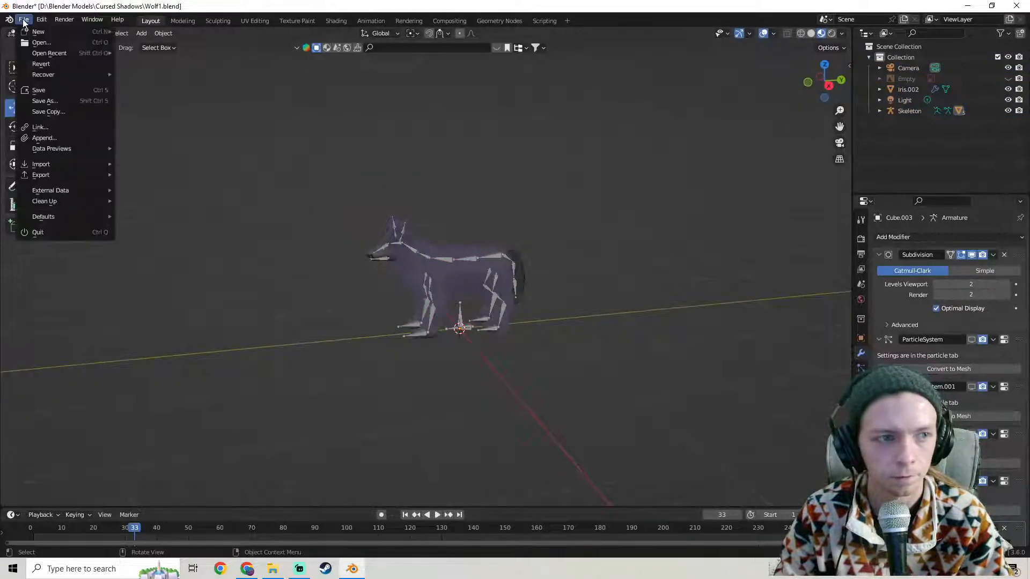
{"action": "left_click", "coordinate": [62, 104]}
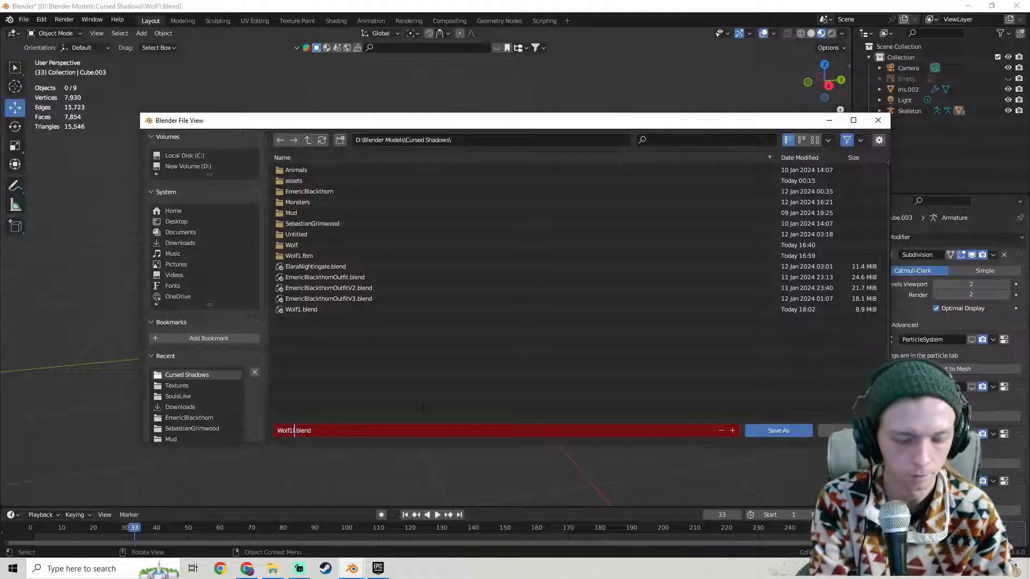
{"action": "left_click", "coordinate": [766, 430]}
Switch the wolf's skeleton to Pose Mode and select the rearmost spine bone.
{"action": "middle_click_drag", "start_coordinate": [413, 282], "coordinate": [451, 269]}
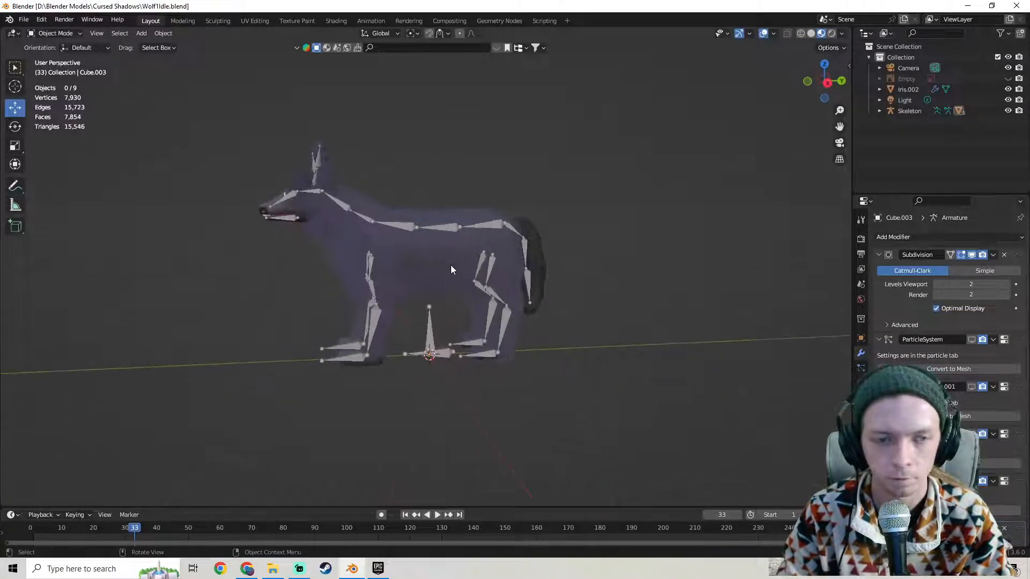
{"action": "left_click", "coordinate": [471, 225]}
{"action": "left_click", "coordinate": [47, 34]}
{"action": "left_click", "coordinate": [57, 69]}
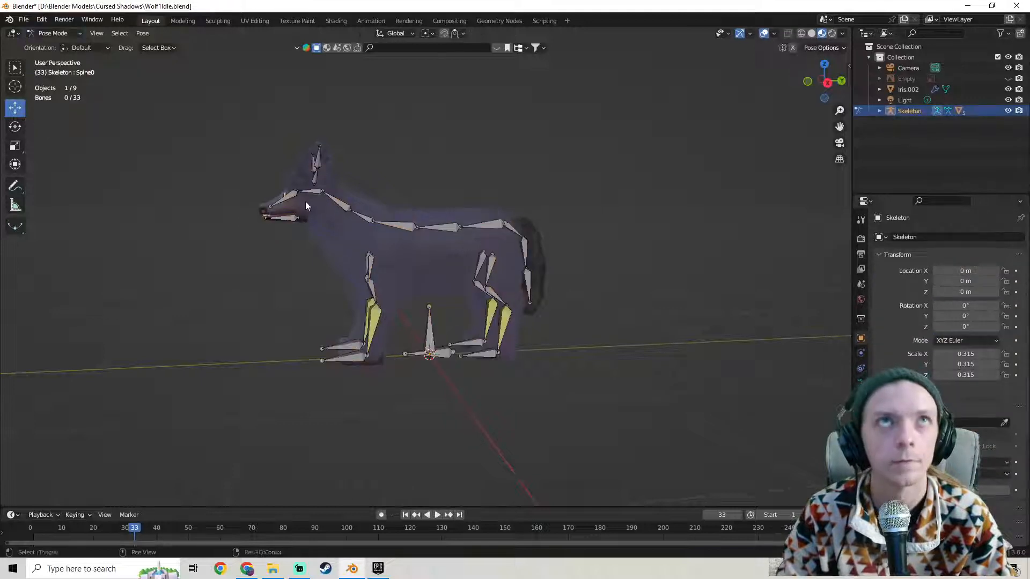
{"action": "middle_click_drag", "start_coordinate": [304, 201], "coordinate": [198, 181], "text": "shift"}
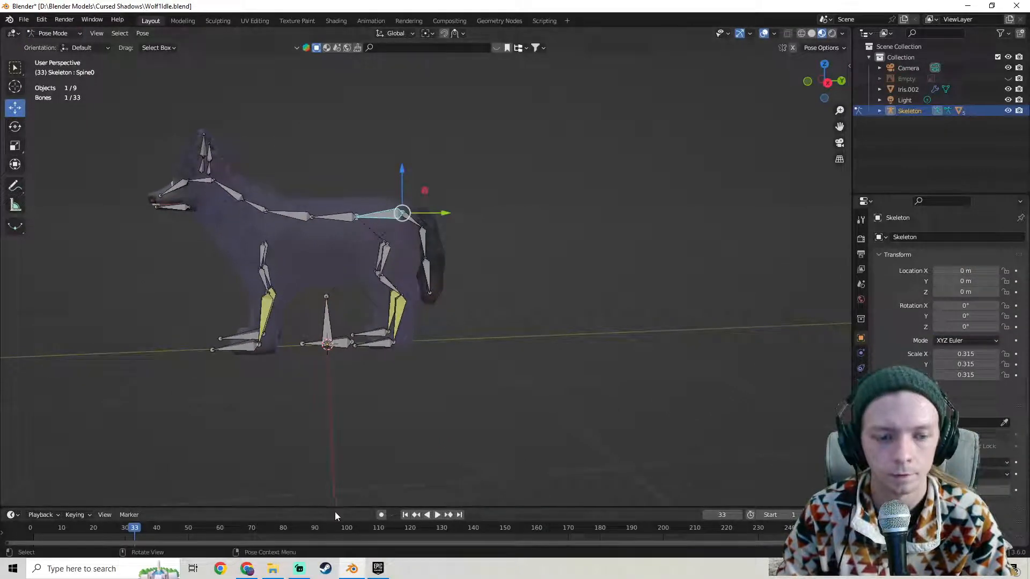
Enlarge the timeline area and set the scene's output frame rate to 60 fps.
{"action": "left_click_drag", "start_coordinate": [336, 509], "coordinate": [344, 413]}
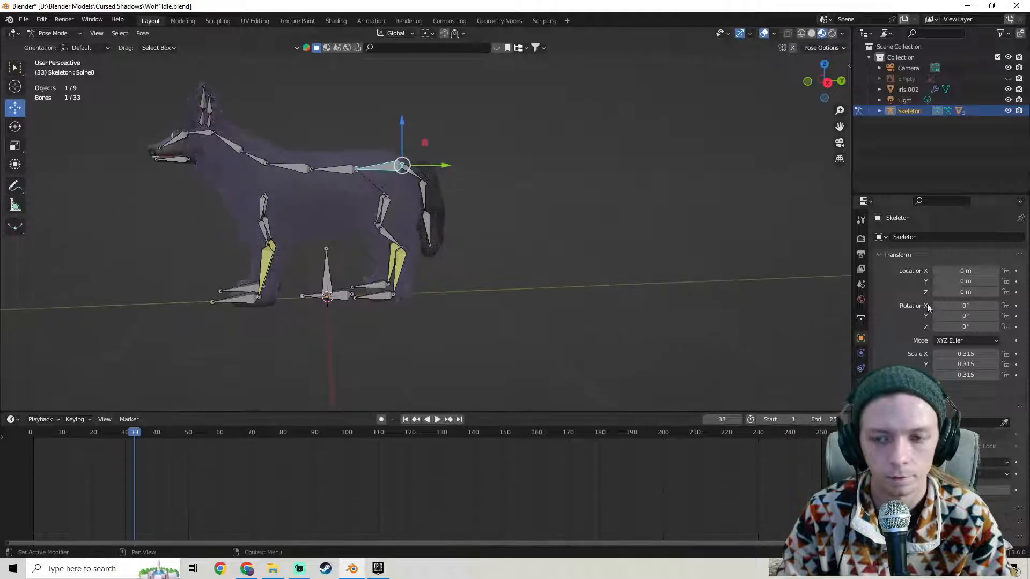
{"action": "left_click", "coordinate": [860, 255]}
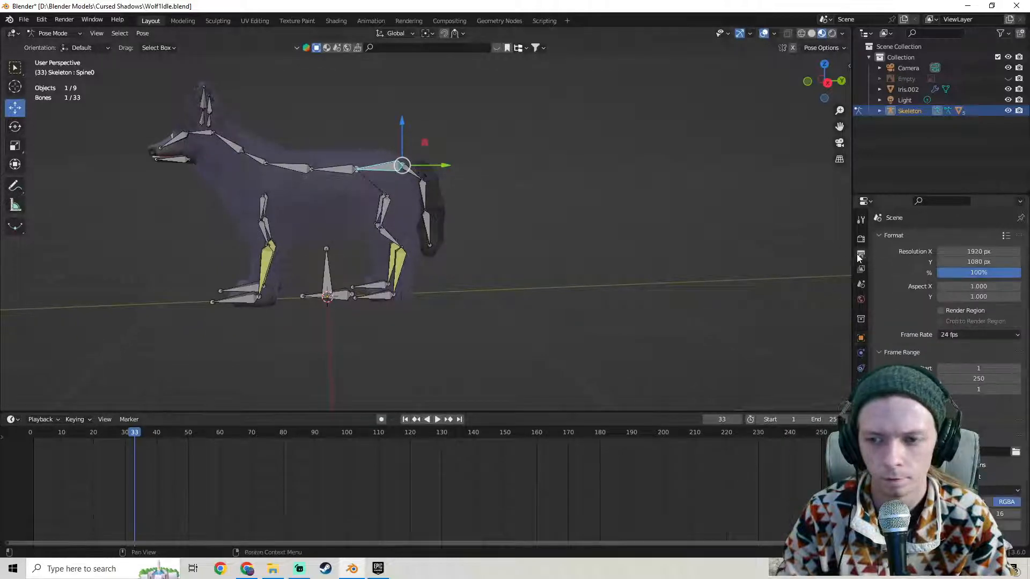
{"action": "left_click", "coordinate": [985, 335]}
{"action": "left_click", "coordinate": [963, 422]}
View the wolf from the side and play the timeline to judge the animation length.
{"action": "middle_click_drag", "start_coordinate": [456, 230], "coordinate": [508, 253]}
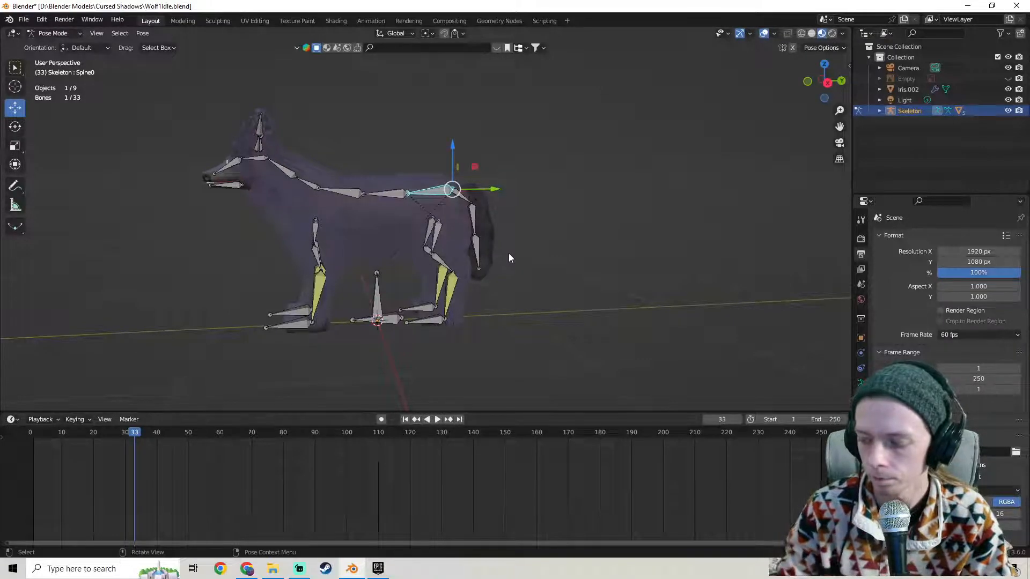
{"action": "middle_click_drag", "start_coordinate": [626, 243], "coordinate": [462, 163]}
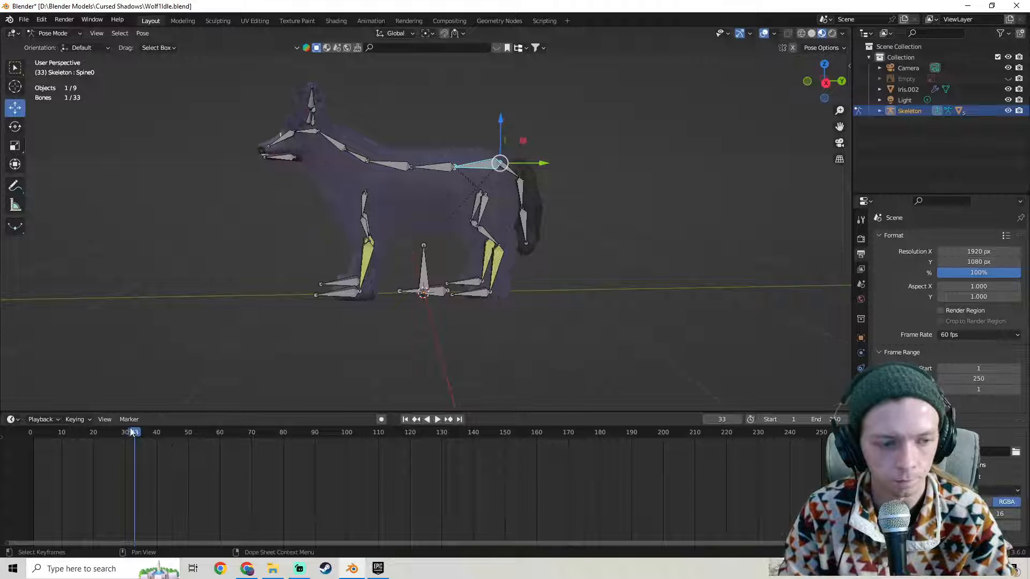
{"action": "key", "text": "space"}
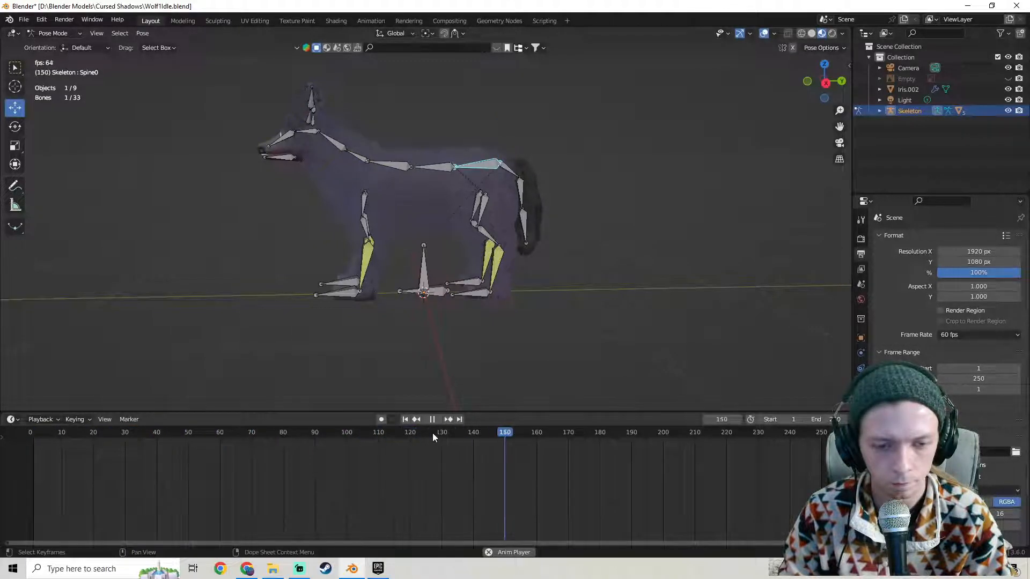
Set the timeline's end frame to 120 and play it to judge the loop length.
{"action": "left_click_drag", "start_coordinate": [413, 434], "coordinate": [404, 434]}
{"action": "key", "text": "space"}
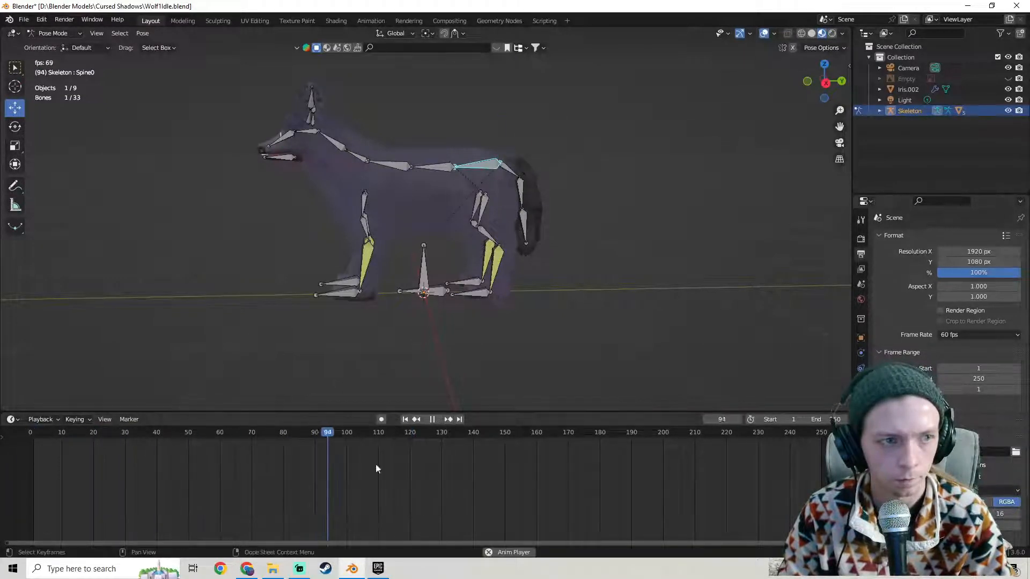
{"action": "key", "text": "space"}
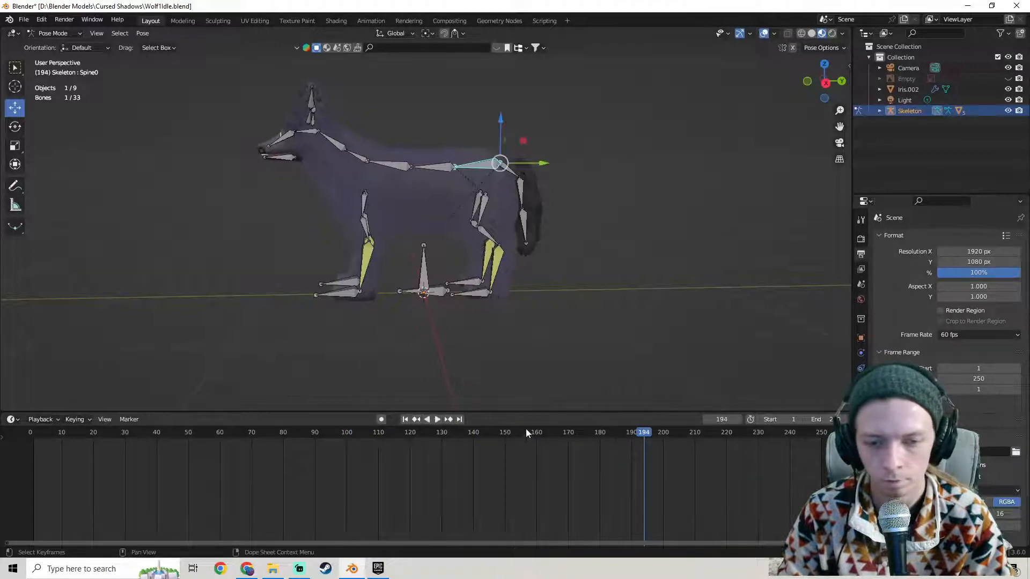
{"action": "left_click_drag", "start_coordinate": [450, 436], "coordinate": [409, 441]}
{"action": "key", "text": "space"}
{"action": "type", "text": "120"}
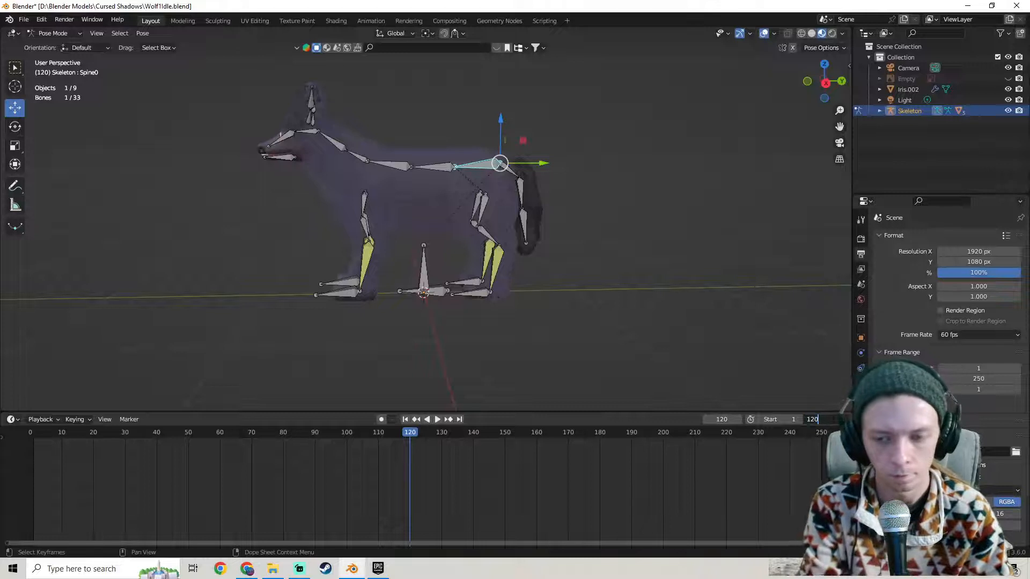
{"action": "key", "text": "Return"}
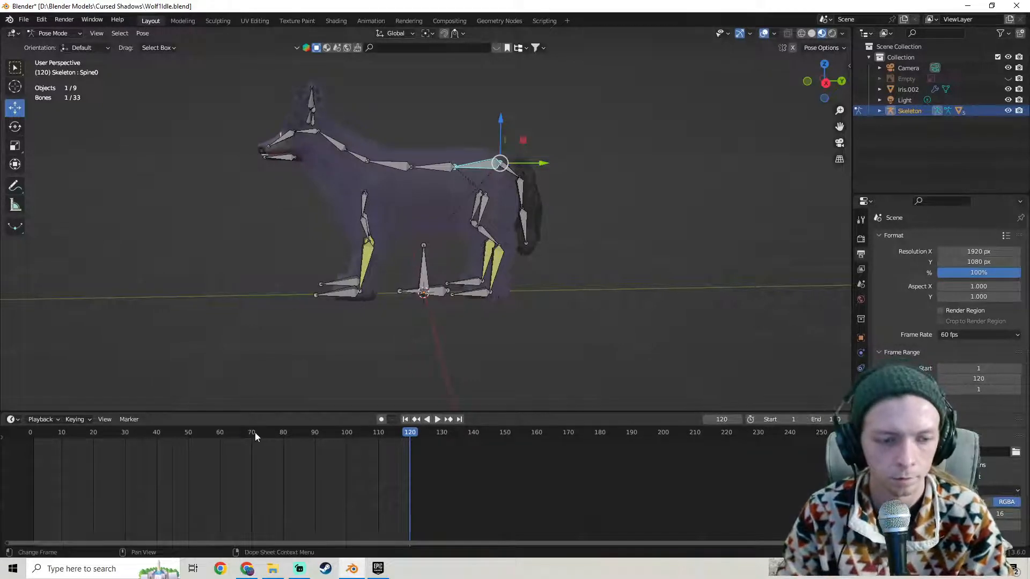
{"action": "key", "text": "space"}
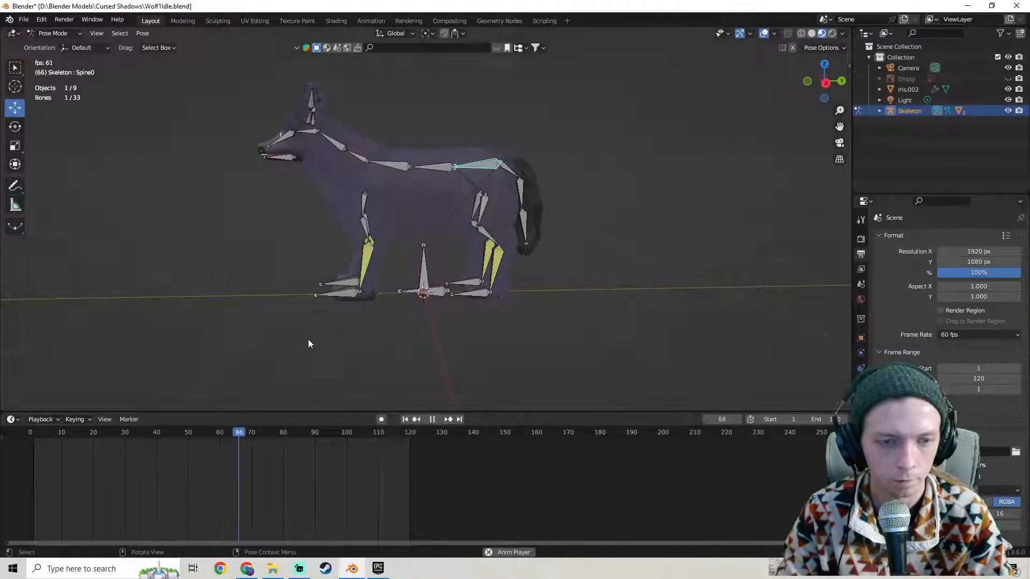
Set the timeline's end frame to 130 and play it through to check the timing.
{"action": "key", "text": "space"}
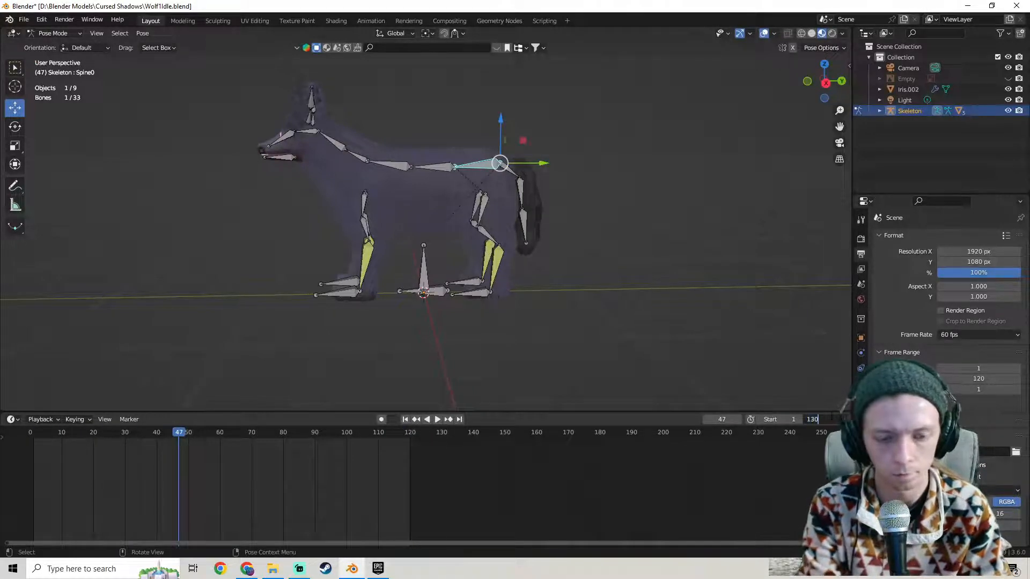
{"action": "key", "text": "Return"}
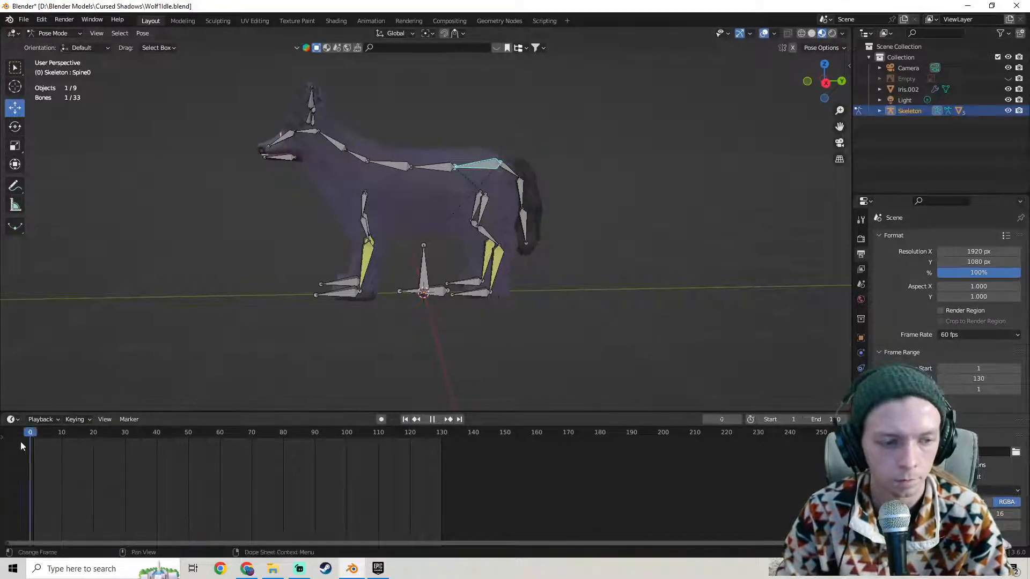
{"action": "key", "text": "space"}
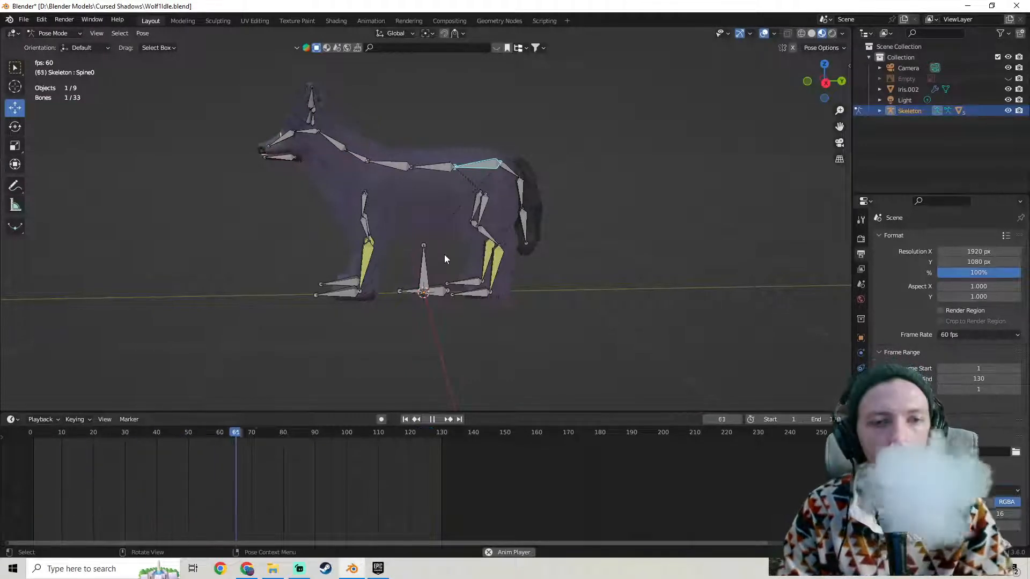
{"action": "key", "text": "space"}
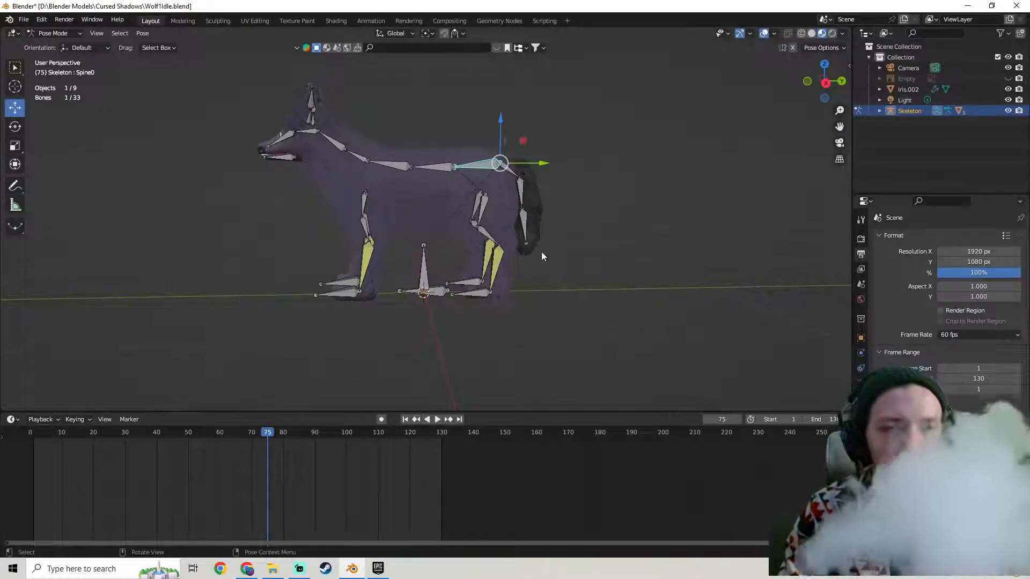
Key the rear spine bone's location, rotation and scale at frame 0 and copy that keyframe to frame 130.
{"action": "left_click", "coordinate": [29, 437]}
{"action": "key", "text": "space"}
{"action": "key", "text": "Escape"}
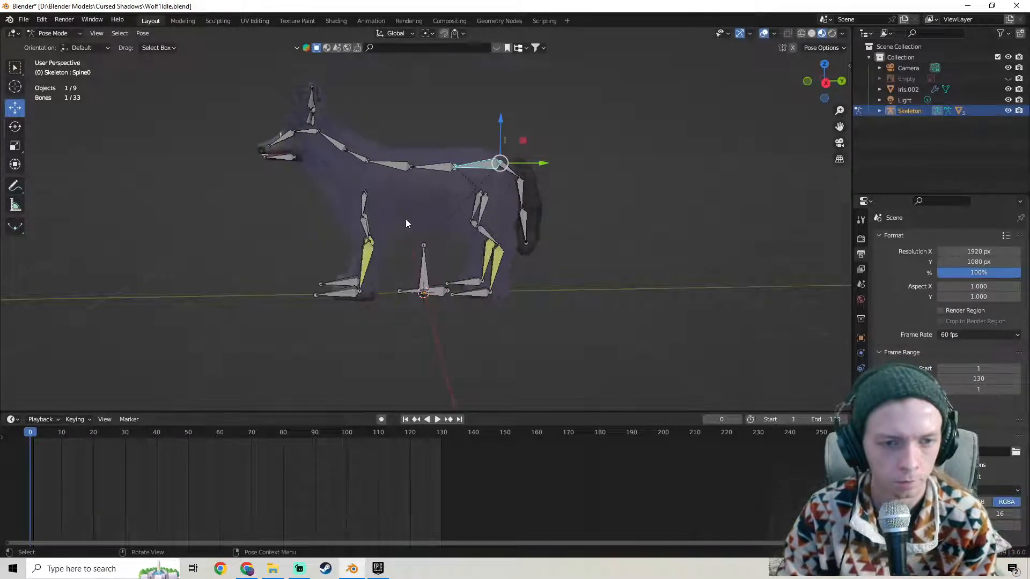
{"action": "key", "text": "i"}
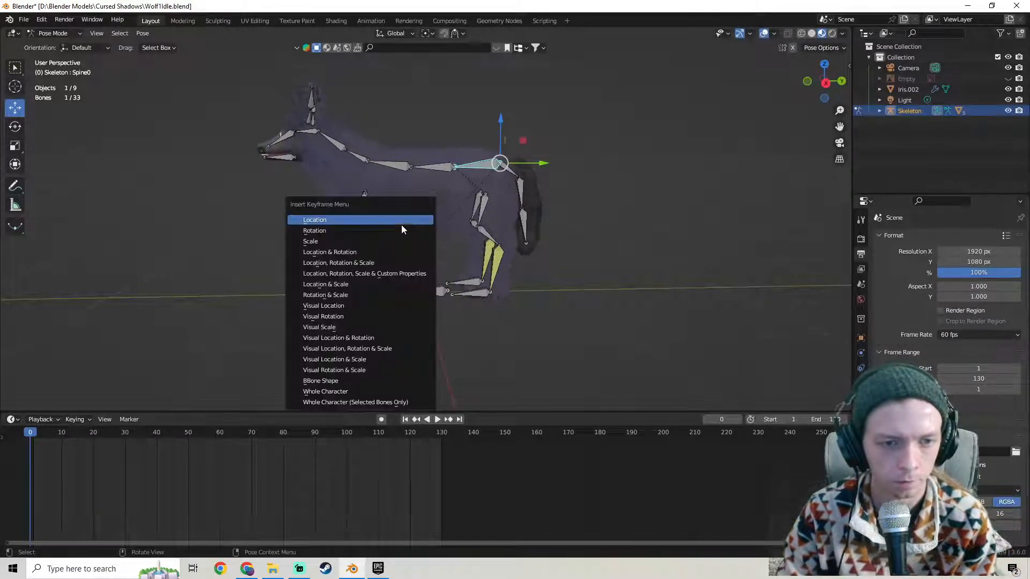
{"action": "left_click", "coordinate": [370, 262]}
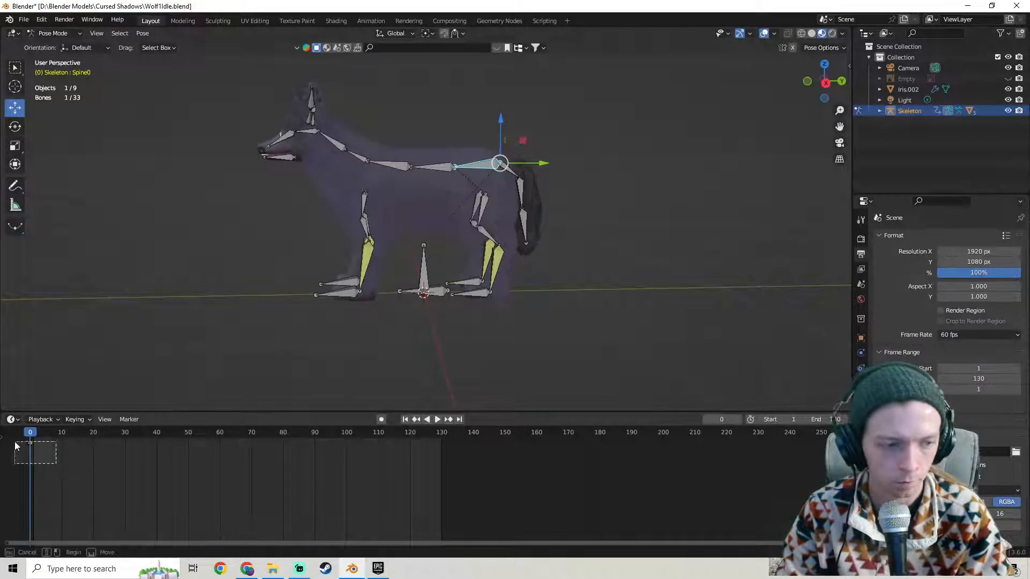
{"action": "left_click_drag", "start_coordinate": [15, 442], "coordinate": [15, 442]}
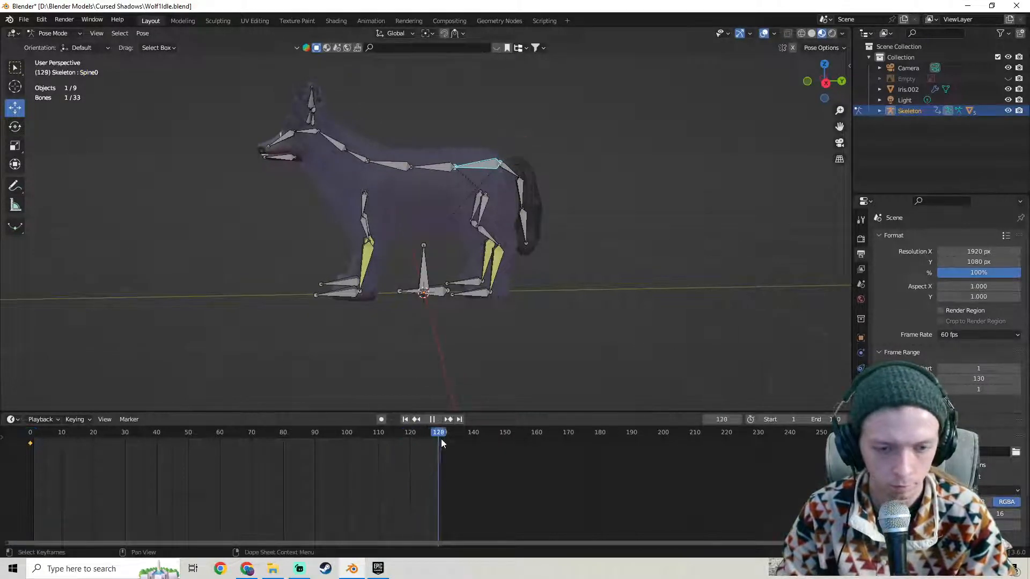
{"action": "key", "text": "ctrl+v"}
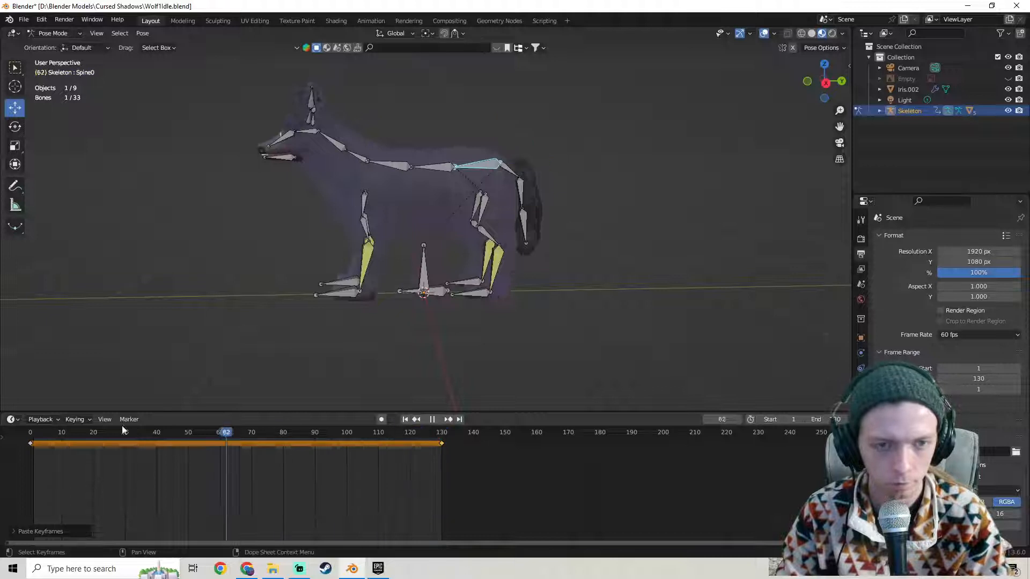
Set the current frame to 65 and view the wolf in the right orthographic view.
{"action": "left_click_drag", "start_coordinate": [122, 430], "coordinate": [40, 424]}
{"action": "key", "text": "space"}
{"action": "key", "text": "space"}
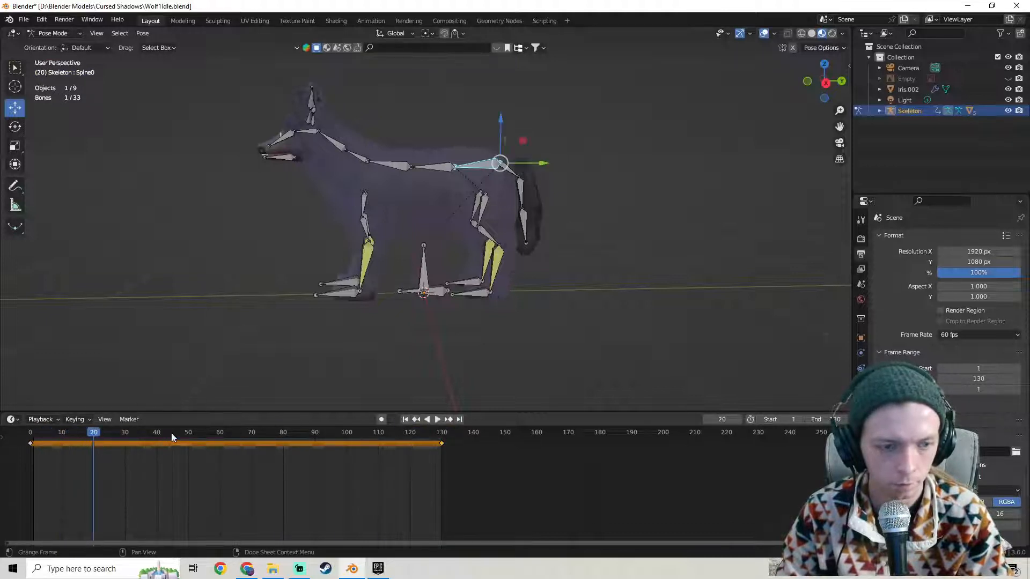
{"action": "key", "text": "space"}
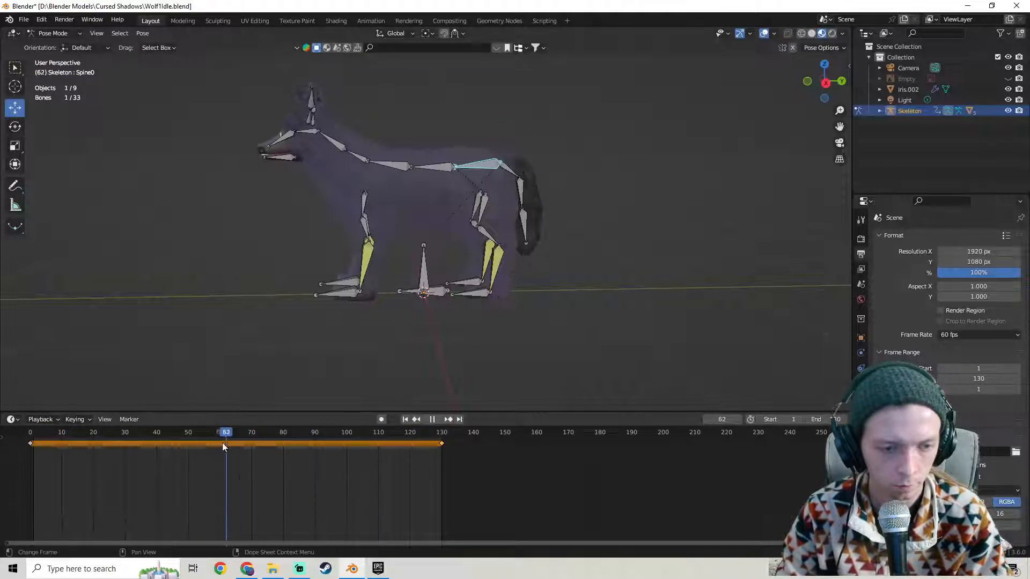
{"action": "left_click_drag", "start_coordinate": [222, 443], "coordinate": [235, 440]}
{"action": "key", "text": "space"}
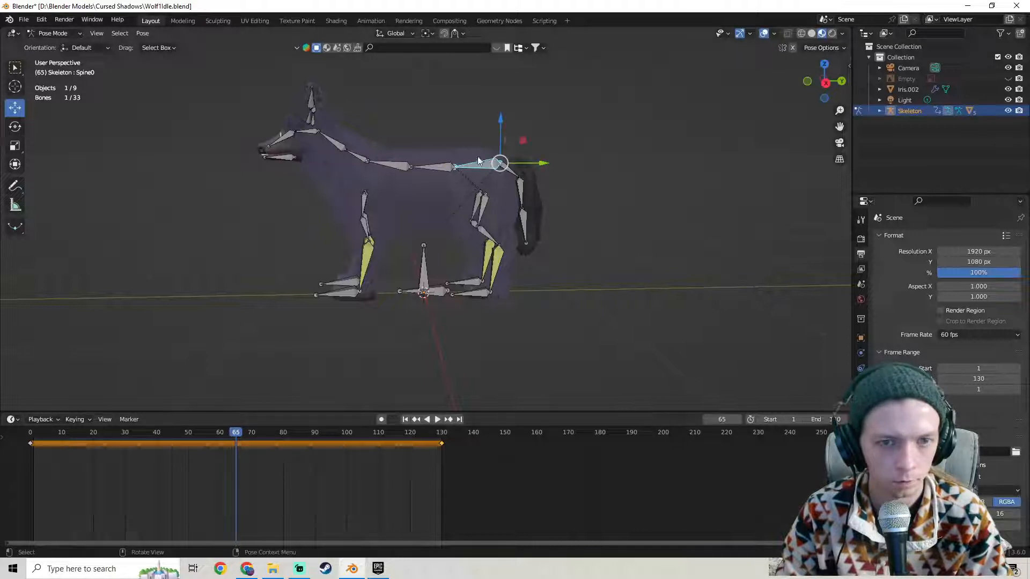
{"action": "key", "text": "KP_3"}
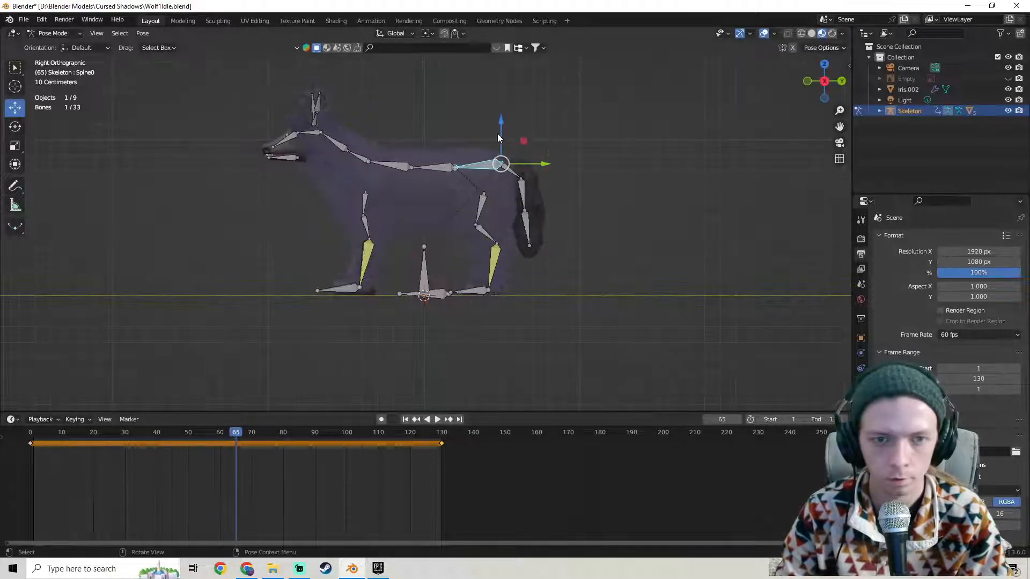
Try lowering the rear spine bone about 0.045 m along the global Z axis, and undo the move.
{"action": "key", "text": "g"}
{"action": "key", "text": "z"}
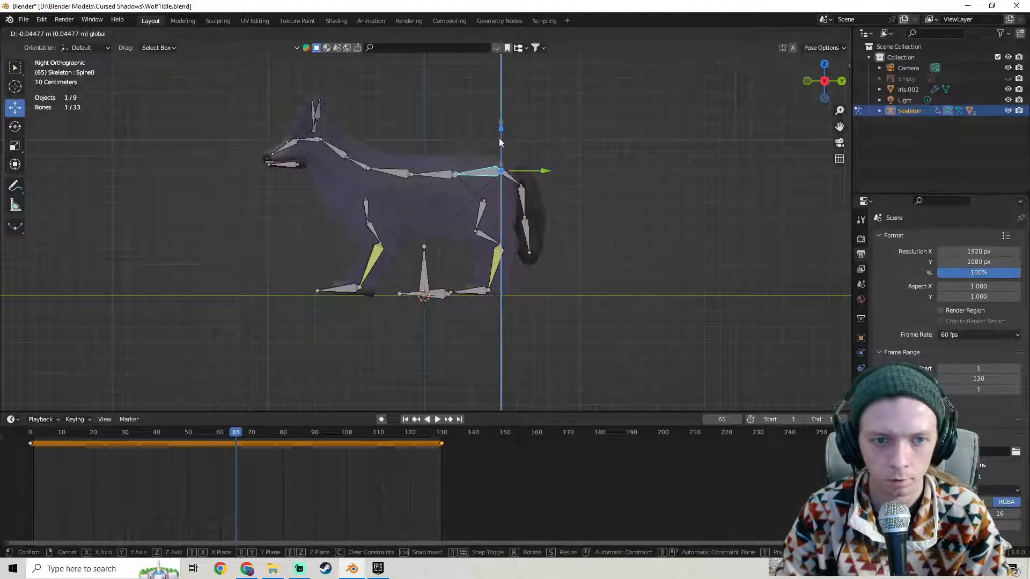
{"action": "left_click", "coordinate": [499, 143]}
{"action": "key", "text": "ctrl+z"}
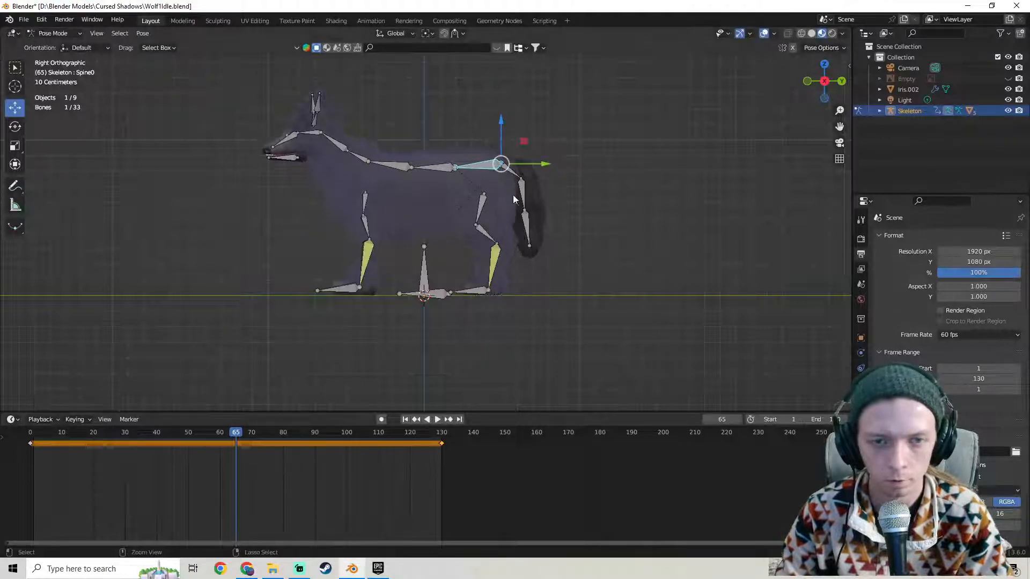
With auto keying enabled, lower the rear spine bone slightly along Z at frame 65 and play back the motion.
{"action": "left_click", "coordinate": [381, 421]}
{"action": "left_click_drag", "start_coordinate": [500, 122], "coordinate": [498, 131]}
{"action": "key", "text": "space"}
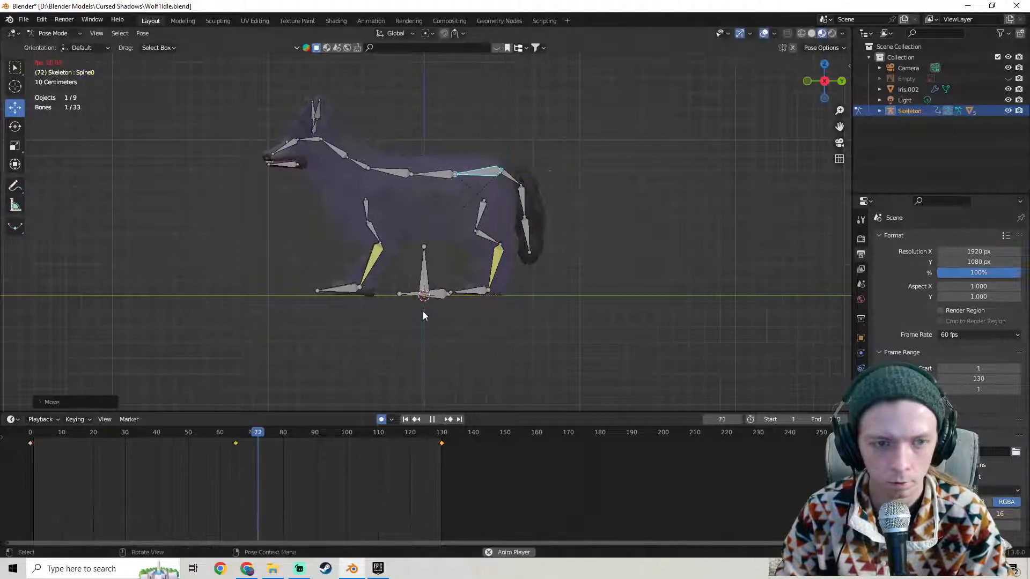
{"action": "mouse_move", "coordinate": [382, 263]}
{"action": "middle_mouse_down"}
{"action": "mouse_move", "coordinate": [430, 260]}
{"action": "mouse_move", "coordinate": [472, 288]}
{"action": "mouse_move", "coordinate": [410, 239]}
{"action": "mouse_move", "coordinate": [421, 251]}
{"action": "mouse_move", "coordinate": [380, 252]}
{"action": "mouse_move", "coordinate": [414, 262]}
{"action": "mouse_move", "coordinate": [394, 259]}
{"action": "middle_mouse_up"}
{"action": "scroll", "coordinate": [473, 281], "scroll_direction": "up", "scroll_amount": 3}
{"action": "key", "text": "space"}
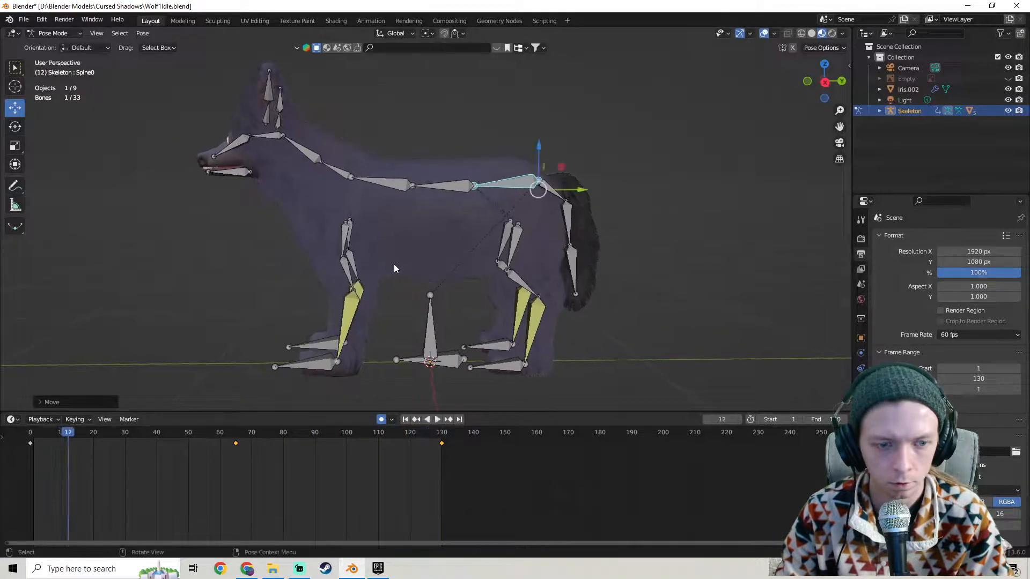
Shift the Spine0 bone slightly at frame 65 and play back the animation to check the motion.
{"action": "key", "text": "Up"}
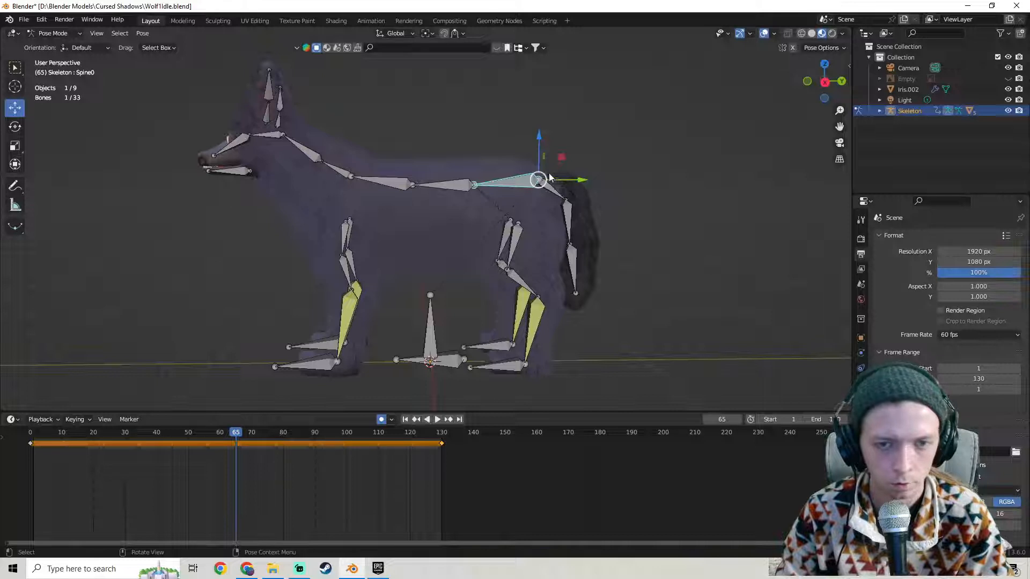
{"action": "left_click_drag", "start_coordinate": [557, 179], "coordinate": [551, 185]}
{"action": "key", "text": "space"}
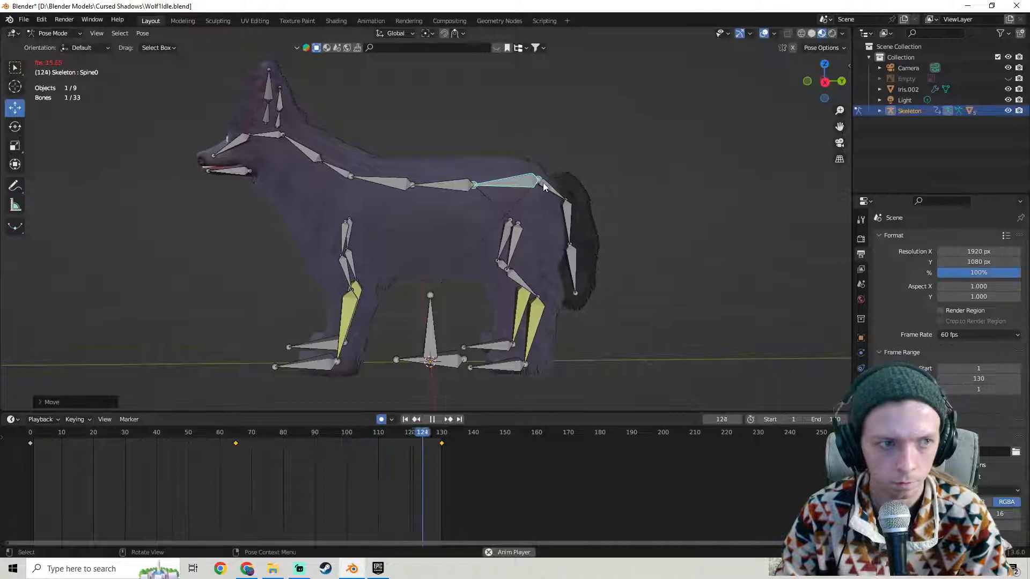
{"action": "key", "text": "space"}
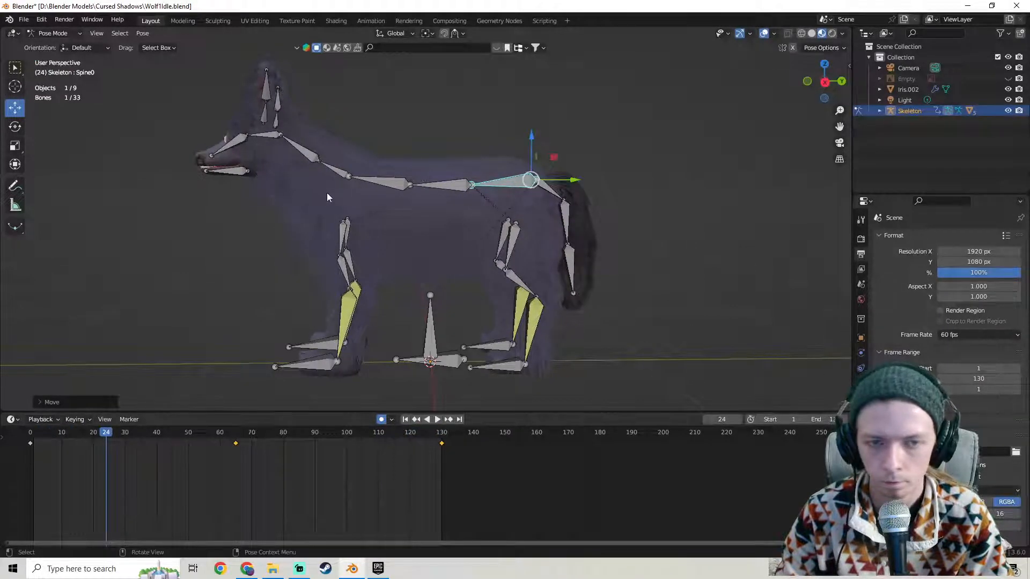
In Object Mode, turn off viewport display of the wolf body's FrontEndFur, EarFur, MidSectionFur and BackEndFur particle systems and play the animation.
{"action": "left_click", "coordinate": [50, 47]}
{"action": "left_click", "coordinate": [432, 244]}
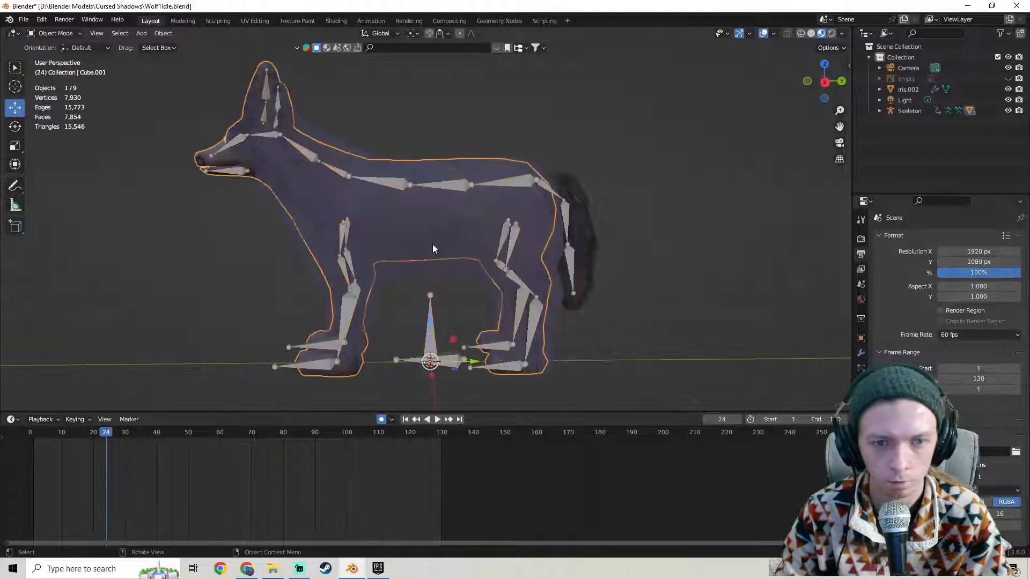
{"action": "left_click", "coordinate": [861, 339]}
{"action": "left_click", "coordinate": [860, 368]}
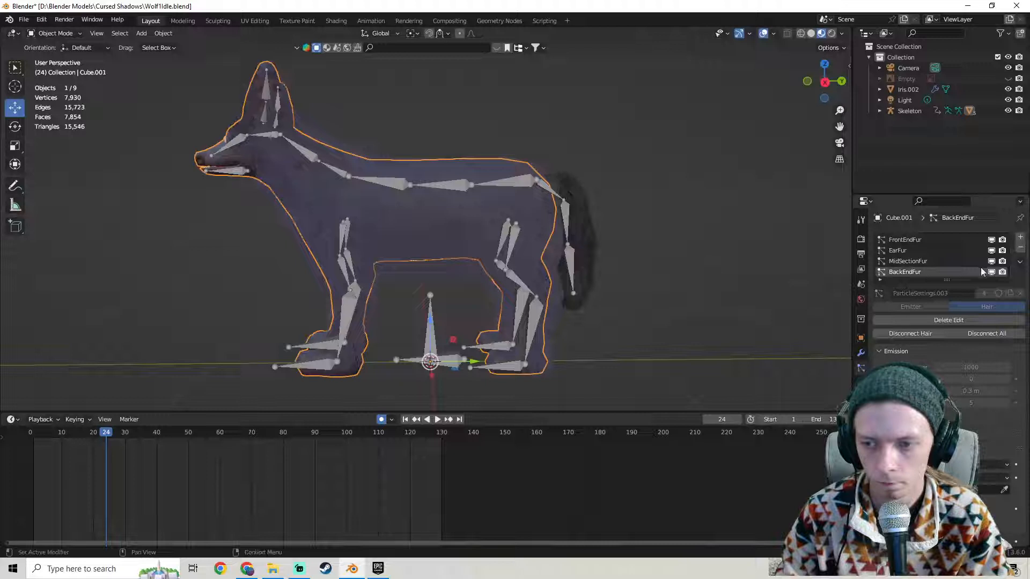
{"action": "left_click_drag", "start_coordinate": [991, 271], "coordinate": [991, 240]}
{"action": "key", "text": "space"}
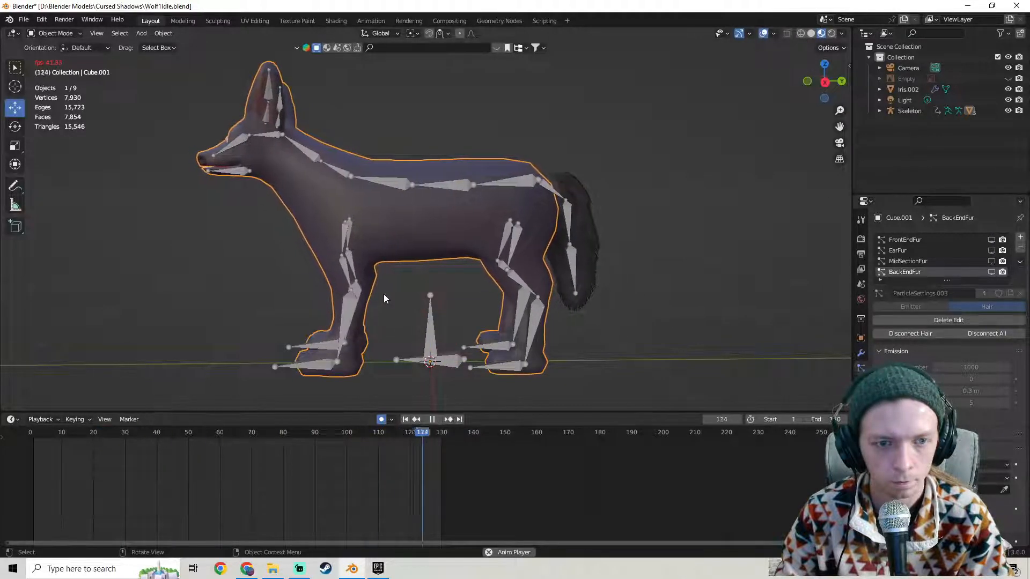
Turn off viewport display of the tail mesh's Subdivision modifier and replay the animation.
{"action": "left_click", "coordinate": [504, 184]}
{"action": "left_click", "coordinate": [568, 189]}
{"action": "left_click", "coordinate": [568, 189]}
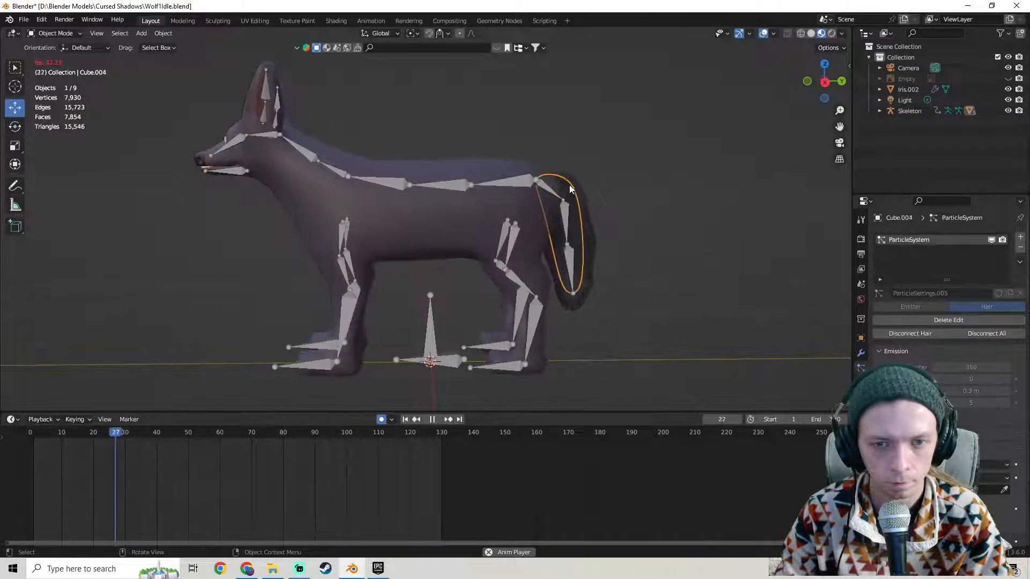
{"action": "key", "text": "space"}
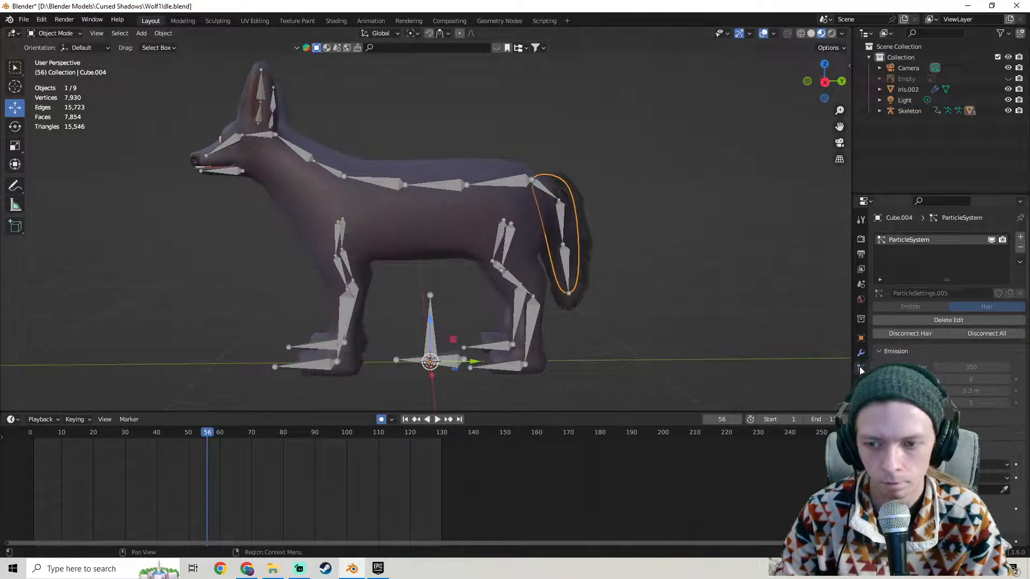
{"action": "left_click", "coordinate": [861, 353]}
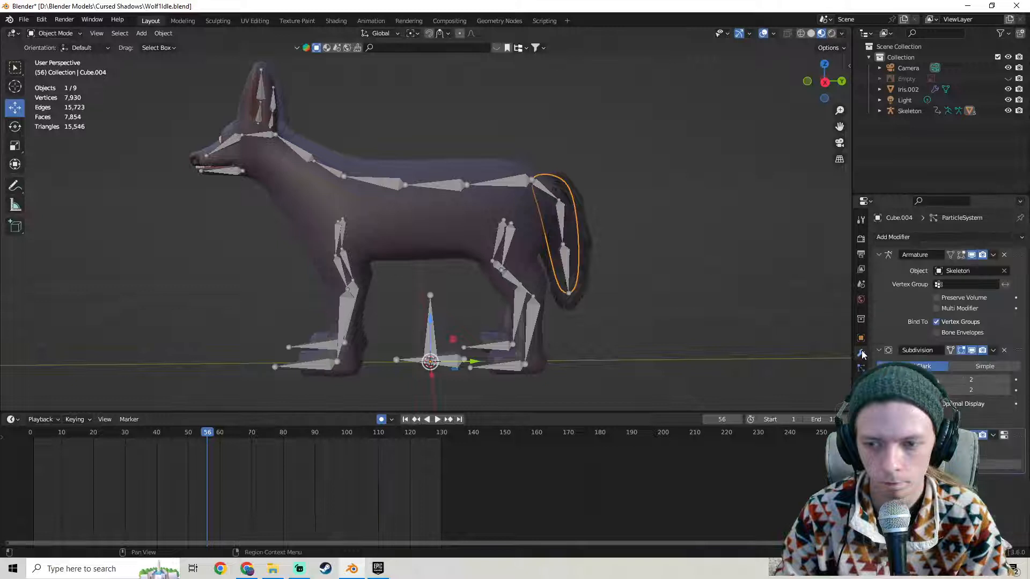
{"action": "left_click", "coordinate": [971, 350]}
{"action": "key", "text": "space"}
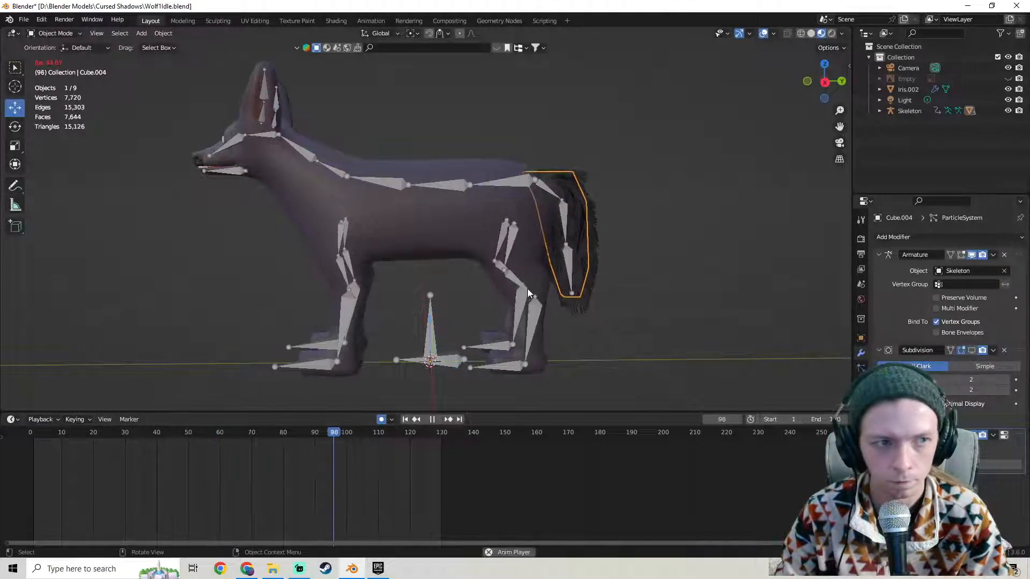
Turn off viewport display of the teeth mesh's Subdivision modifier and replay the animation.
{"action": "middle_click_drag", "start_coordinate": [370, 257], "coordinate": [407, 223]}
{"action": "scroll", "coordinate": [447, 250], "scroll_direction": "up", "scroll_amount": 3}
{"action": "key", "text": "space"}
{"action": "left_click", "coordinate": [265, 168]}
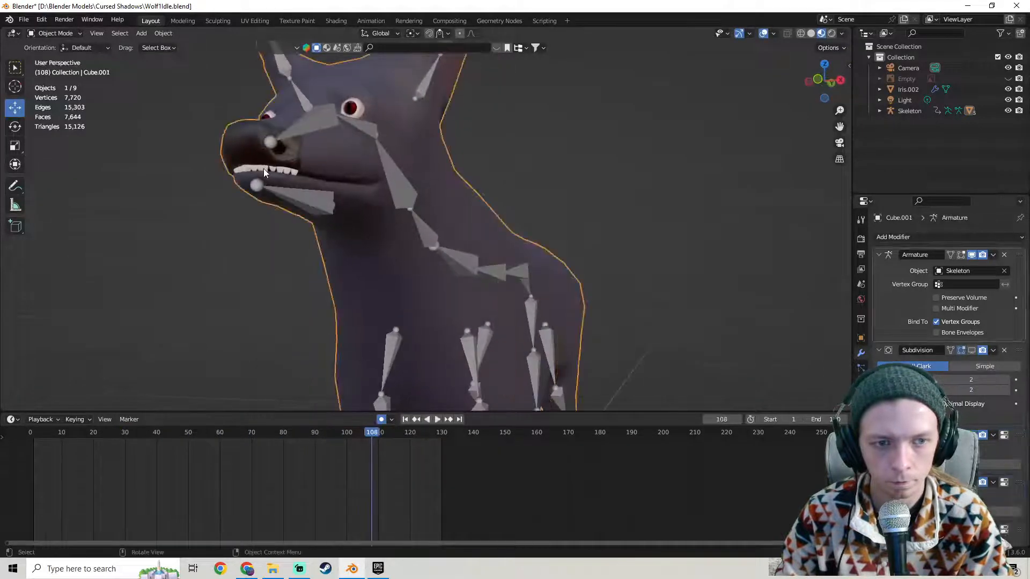
{"action": "scroll", "coordinate": [261, 168], "scroll_direction": "up", "scroll_amount": 3}
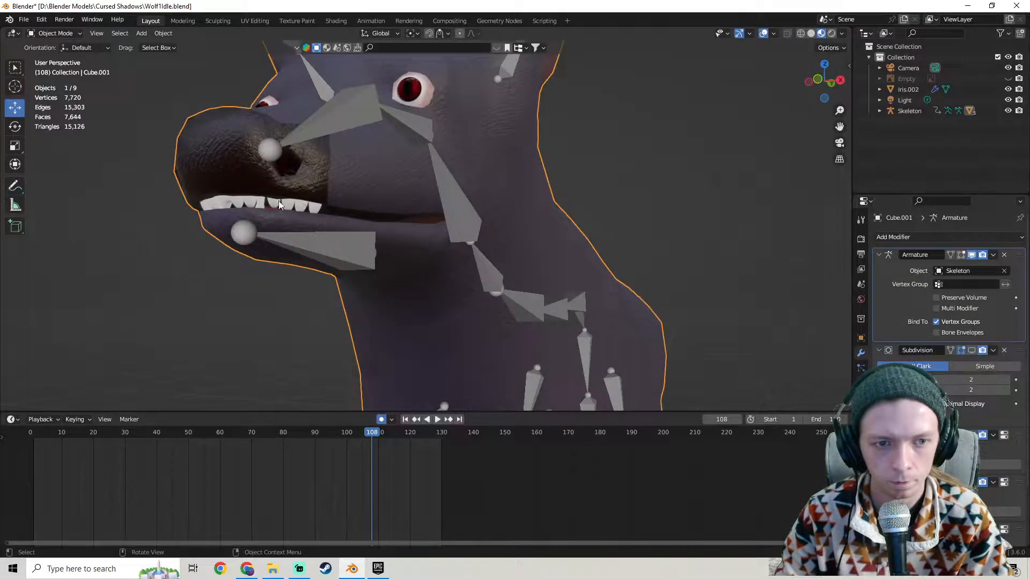
{"action": "left_click", "coordinate": [274, 202]}
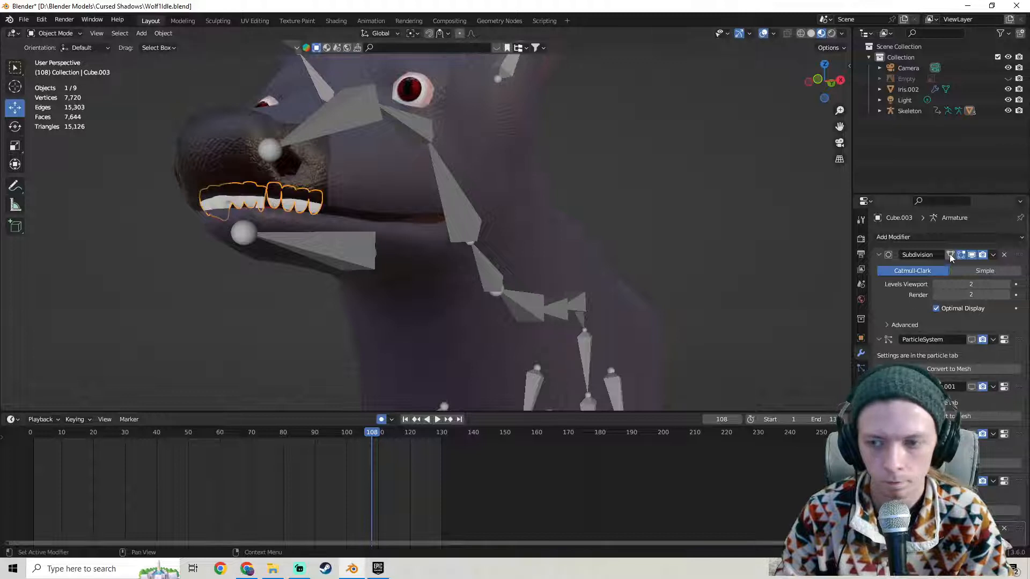
{"action": "left_click", "coordinate": [974, 256]}
{"action": "scroll", "coordinate": [518, 249], "scroll_direction": "down", "scroll_amount": 3}
{"action": "key", "text": "space"}
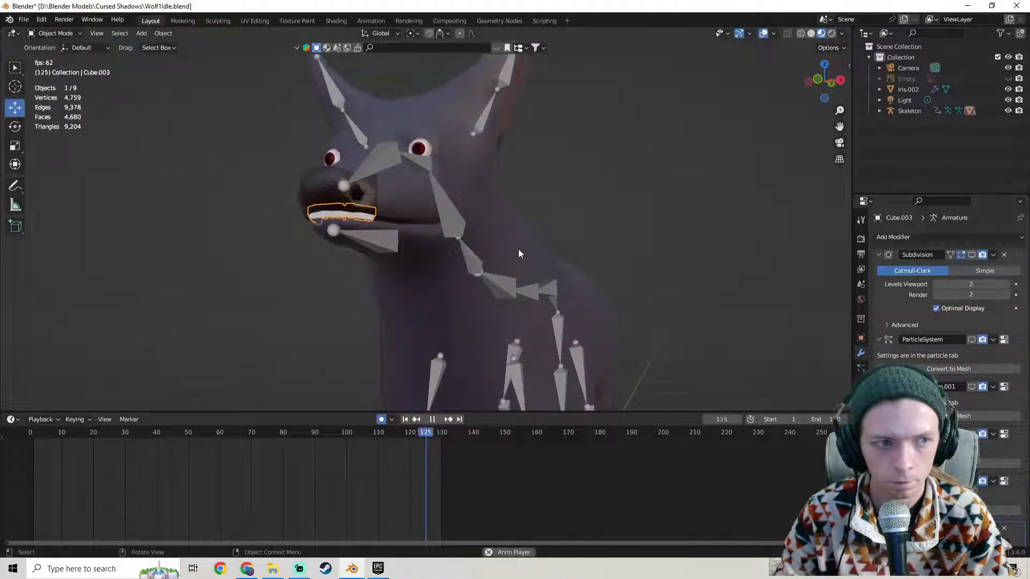
Check the playback from the wolf's side, select the Skeleton armature and stop the animation.
{"action": "scroll", "coordinate": [487, 231], "scroll_direction": "down", "scroll_amount": 2}
{"action": "middle_click_drag", "start_coordinate": [507, 247], "coordinate": [423, 270]}
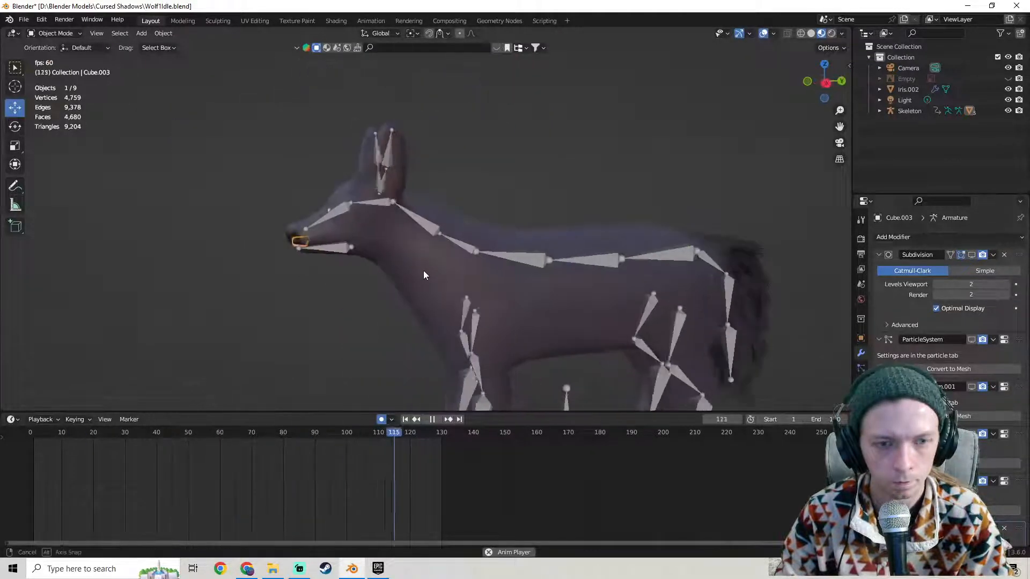
{"action": "middle_click_drag", "start_coordinate": [495, 290], "coordinate": [449, 221], "text": "shift"}
{"action": "middle_click_drag", "start_coordinate": [510, 242], "coordinate": [545, 201], "text": "shift"}
{"action": "left_click", "coordinate": [575, 176]}
{"action": "scroll", "coordinate": [531, 200], "scroll_direction": "down", "scroll_amount": 5}
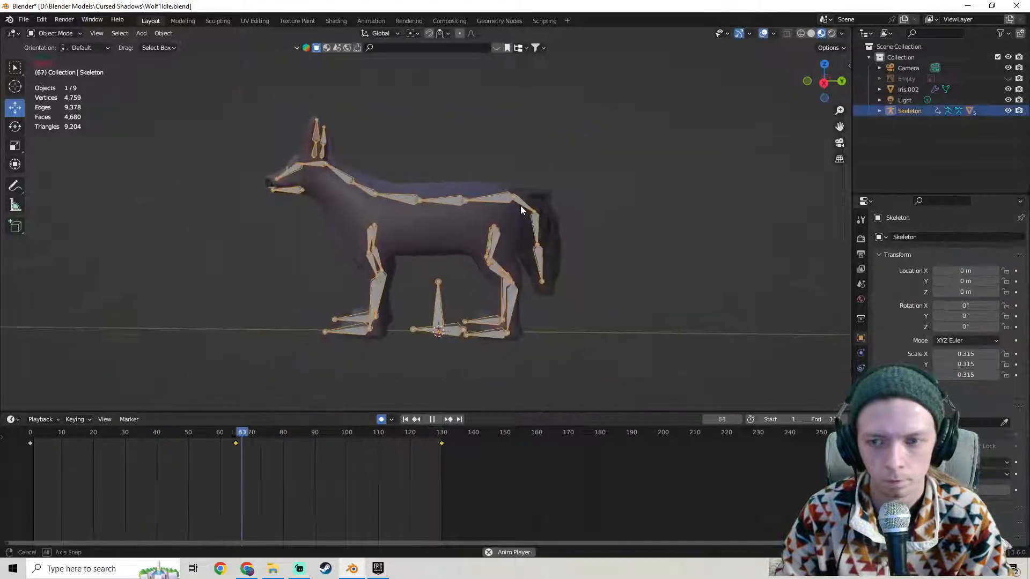
{"action": "key", "text": "space"}
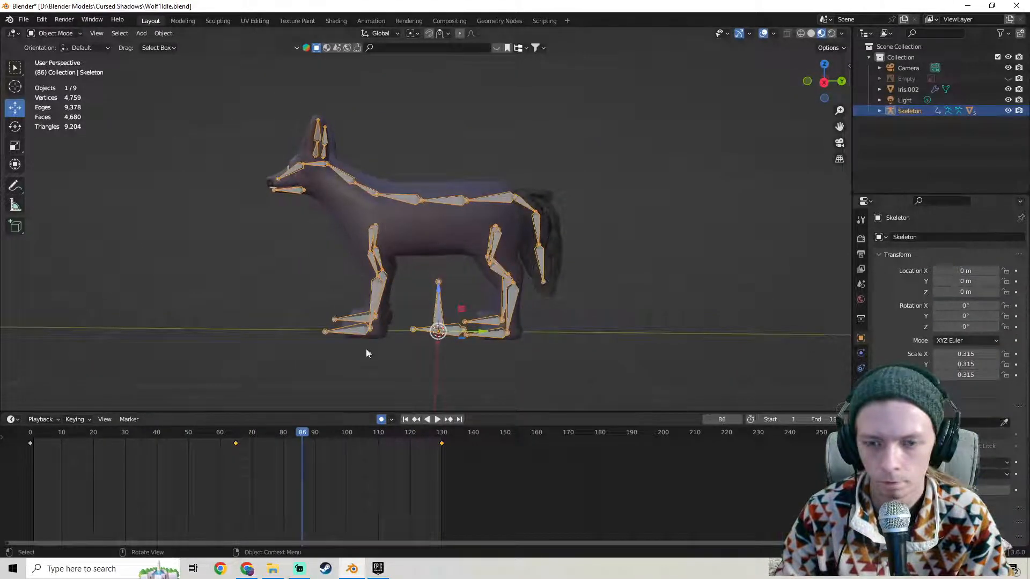
{"action": "key", "text": "Delete"}
{"action": "scroll", "coordinate": [512, 218], "scroll_direction": "up", "scroll_amount": 4}
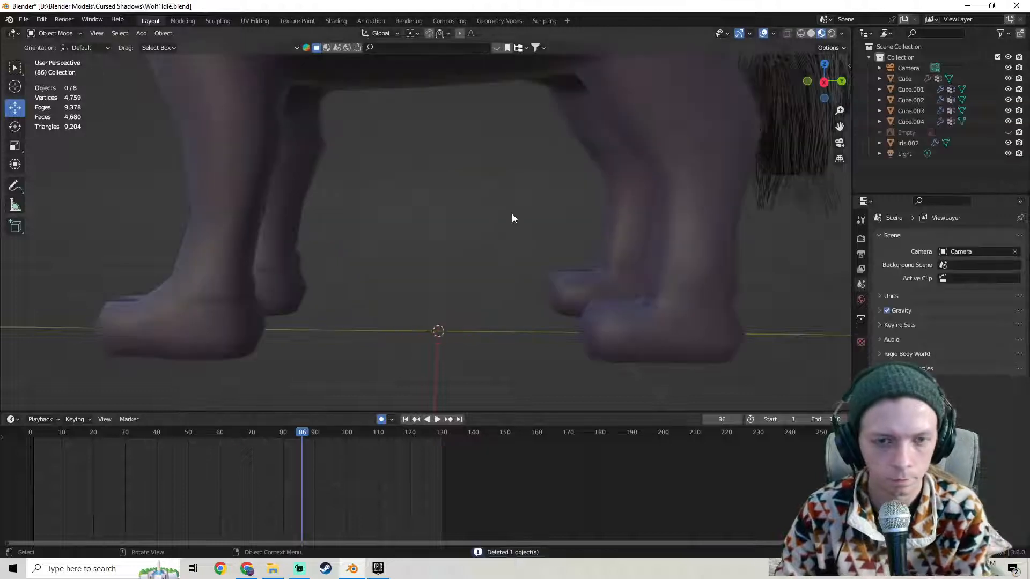
{"action": "scroll", "coordinate": [469, 285], "scroll_direction": "down", "scroll_amount": 4}
{"action": "middle_click_drag", "start_coordinate": [469, 282], "coordinate": [452, 363], "text": "shift"}
{"action": "key", "text": "ctrl+z"}
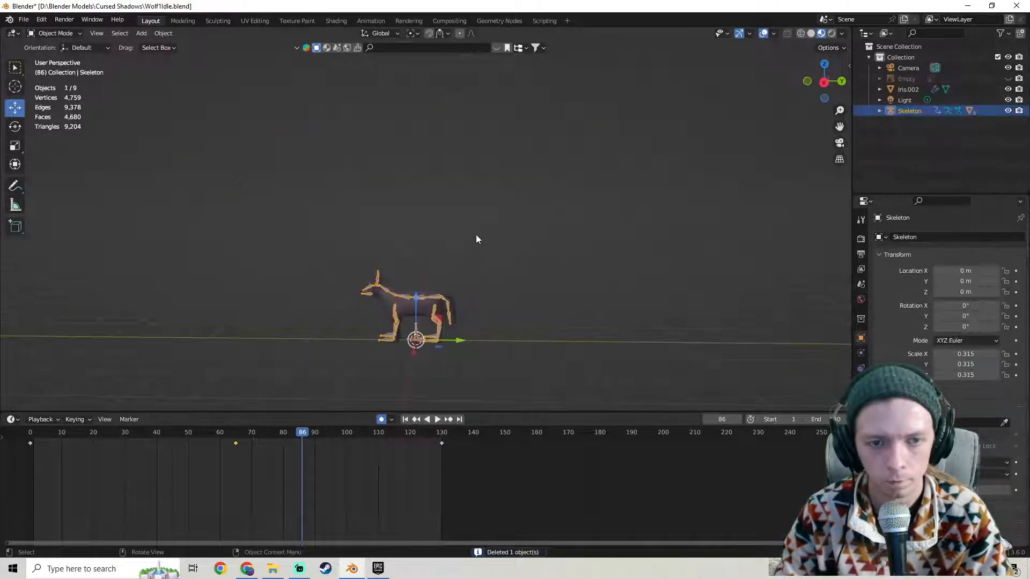
Switch the Skeleton armature to Pose Mode and delete the Spine0 keyframe at frame 65.
{"action": "scroll", "coordinate": [439, 246], "scroll_direction": "up", "scroll_amount": 2}
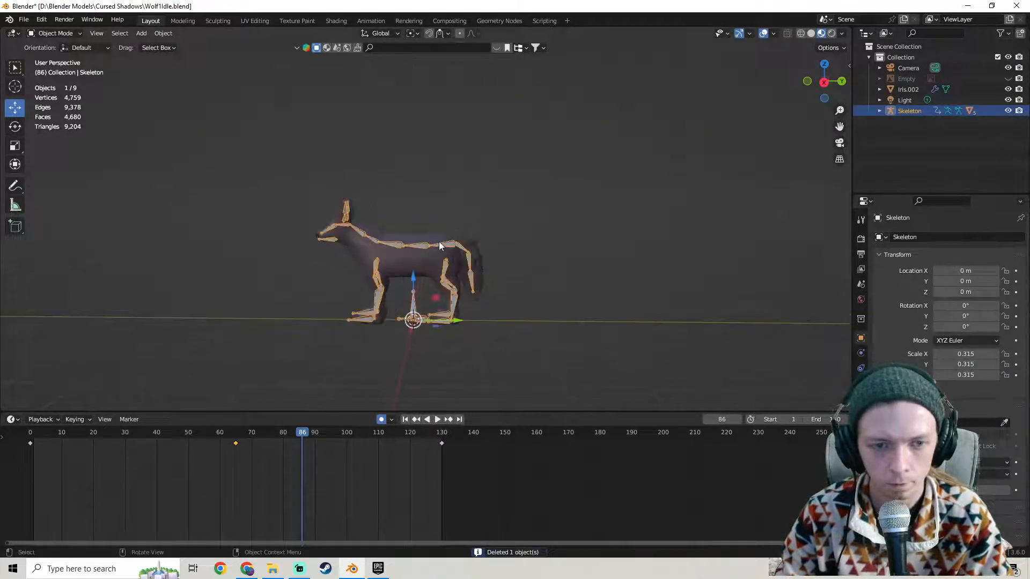
{"action": "left_click", "coordinate": [54, 33]}
{"action": "left_click", "coordinate": [46, 70]}
{"action": "middle_click_drag", "start_coordinate": [317, 183], "coordinate": [388, 214]}
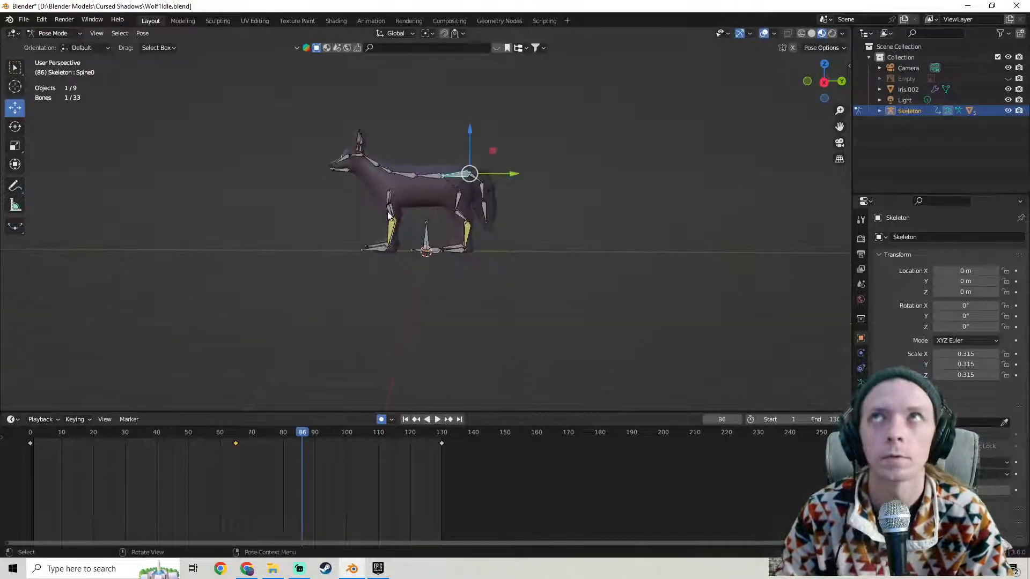
{"action": "scroll", "coordinate": [458, 124], "scroll_direction": "up", "scroll_amount": 3}
{"action": "left_click_drag", "start_coordinate": [253, 461], "coordinate": [216, 437]}
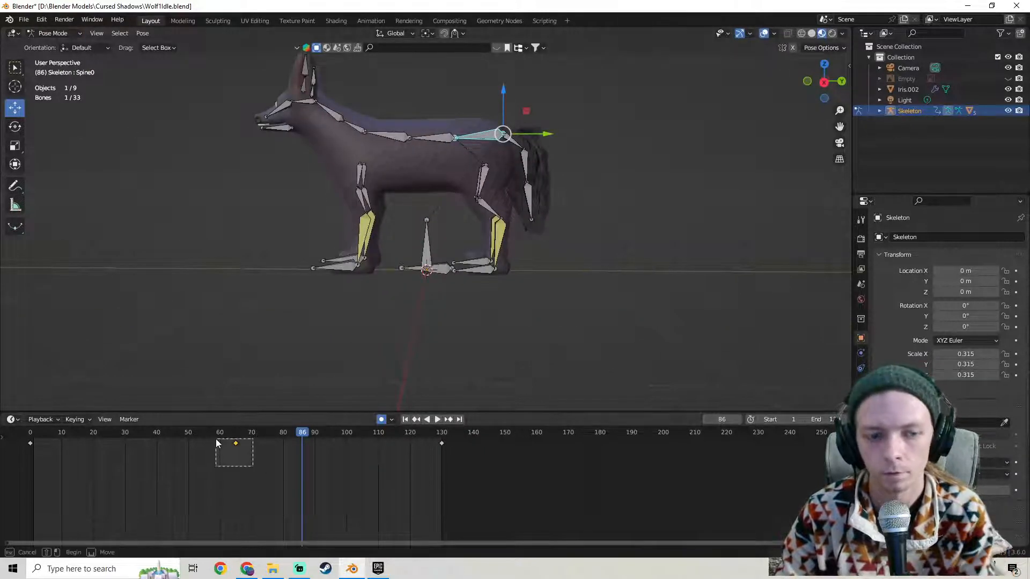
{"action": "key", "text": "Delete"}
At frame 65, lower the Spine0 bone slightly with auto keying and play the animation.
{"action": "key", "text": "space"}
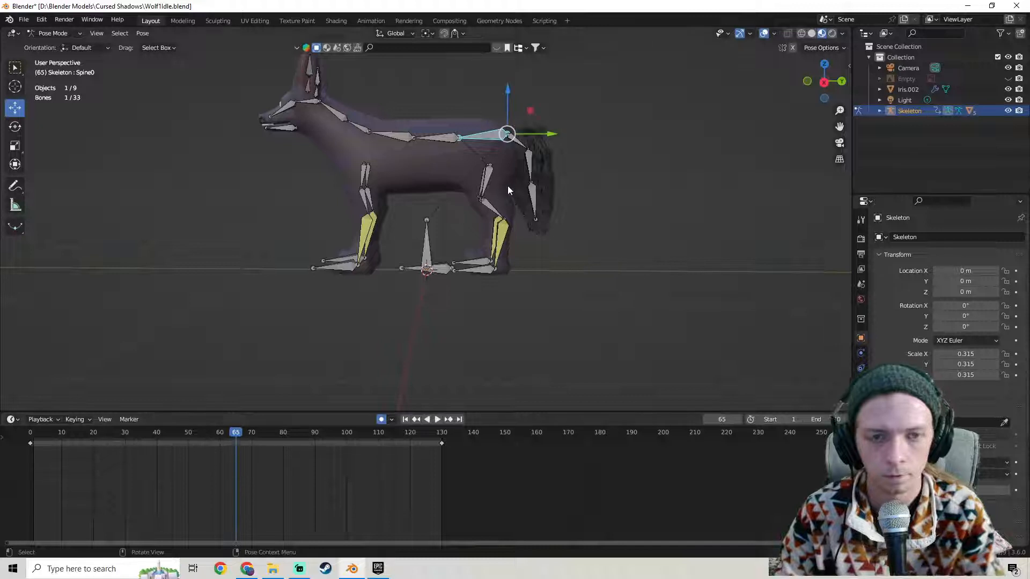
{"action": "left_click_drag", "start_coordinate": [507, 101], "coordinate": [507, 112]}
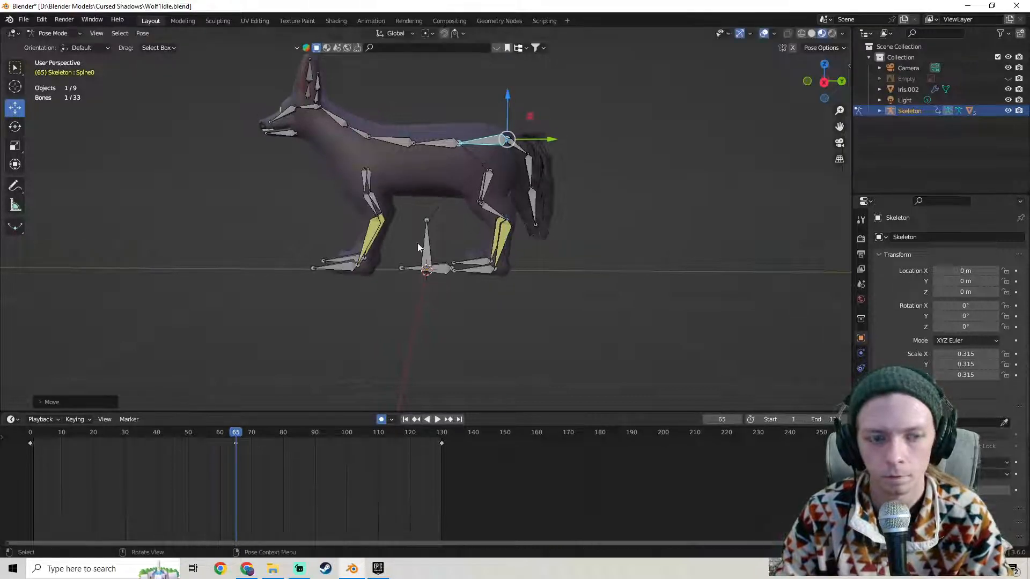
{"action": "key", "text": "space"}
{"action": "middle_click_drag", "start_coordinate": [413, 289], "coordinate": [440, 268]}
Readjust the Spine0 bone's height at frame 65 and review the playback from several angles.
{"action": "left_click", "coordinate": [228, 432]}
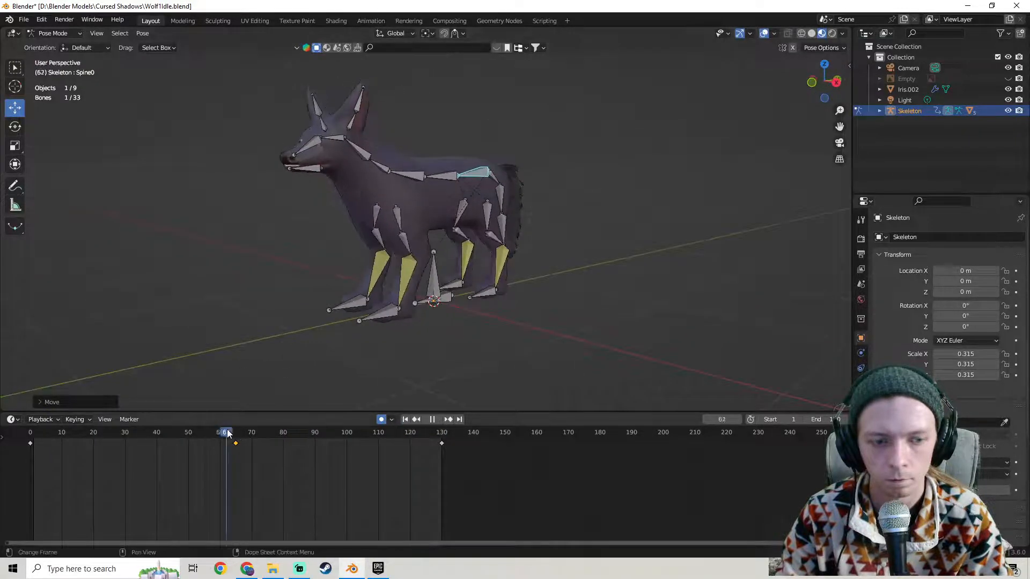
{"action": "key", "text": "space"}
{"action": "left_click_drag", "start_coordinate": [490, 150], "coordinate": [499, 295]}
{"action": "key", "text": "space"}
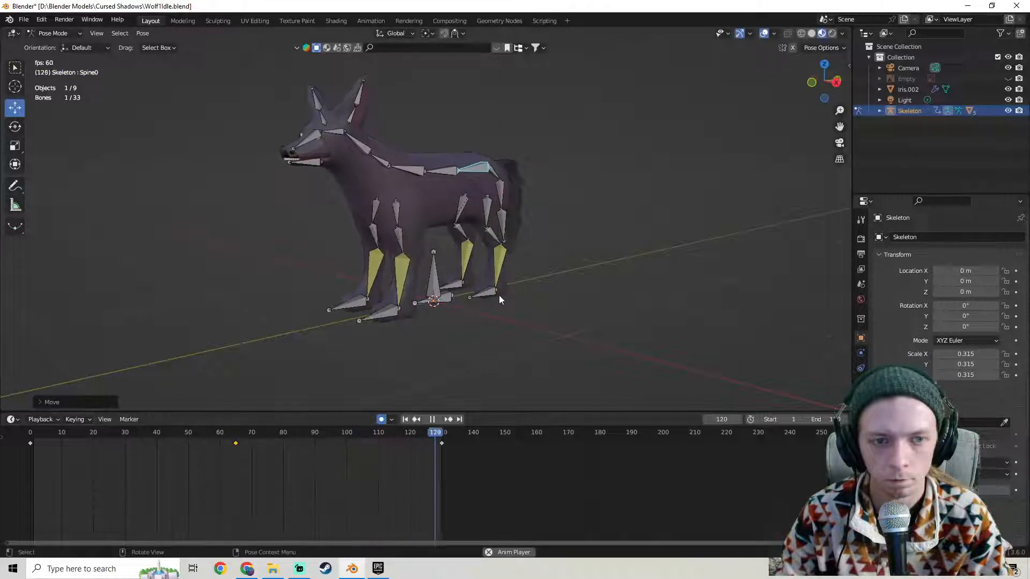
{"action": "scroll", "coordinate": [438, 276], "scroll_direction": "up", "scroll_amount": 3}
{"action": "middle_click_drag", "start_coordinate": [439, 275], "coordinate": [422, 234]}
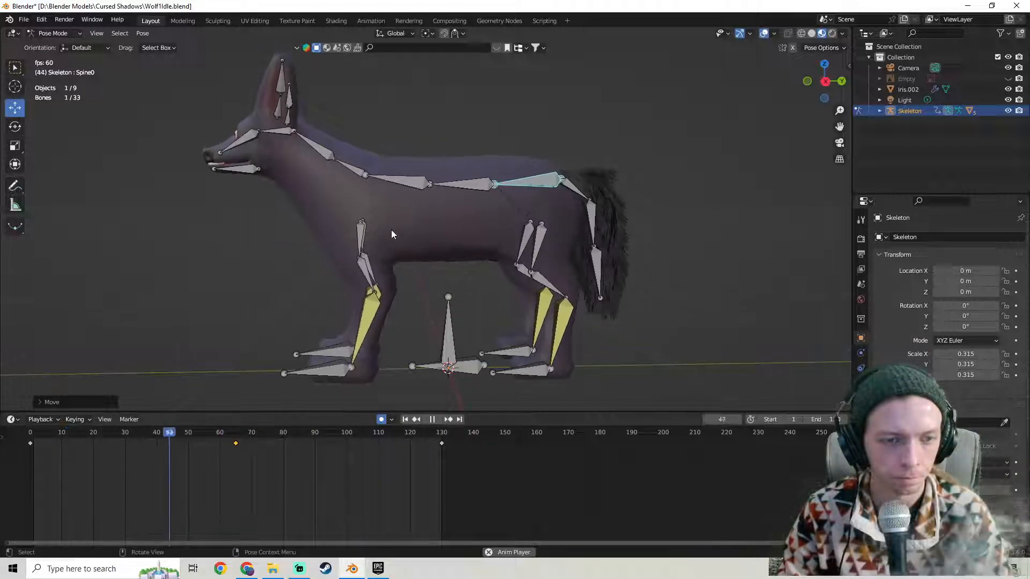
Raise the Spine0 bone slightly at frame 65 and replay the animation to review the subtler body movement.
{"action": "left_click", "coordinate": [229, 444]}
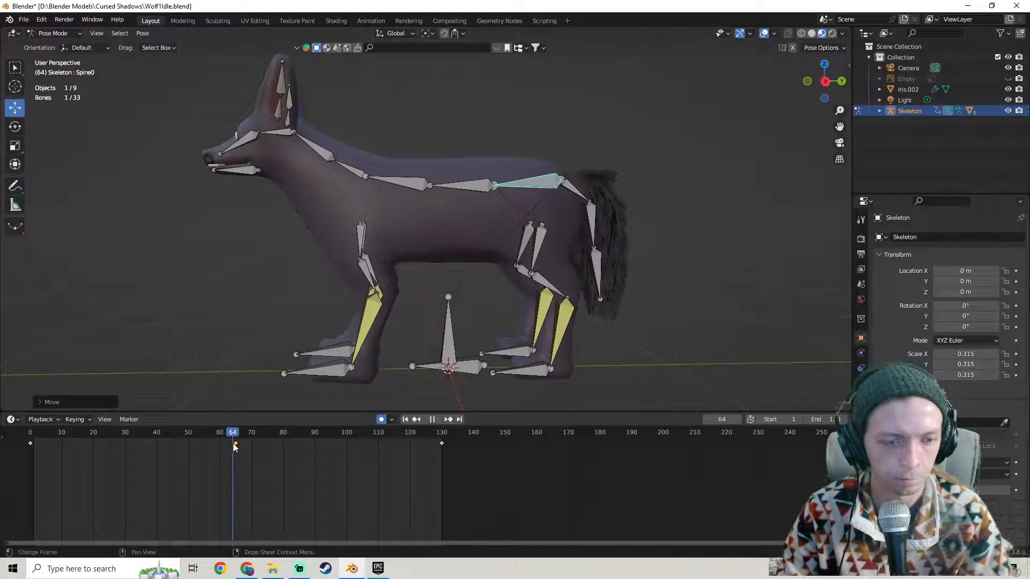
{"action": "left_click_drag", "start_coordinate": [233, 443], "coordinate": [236, 443]}
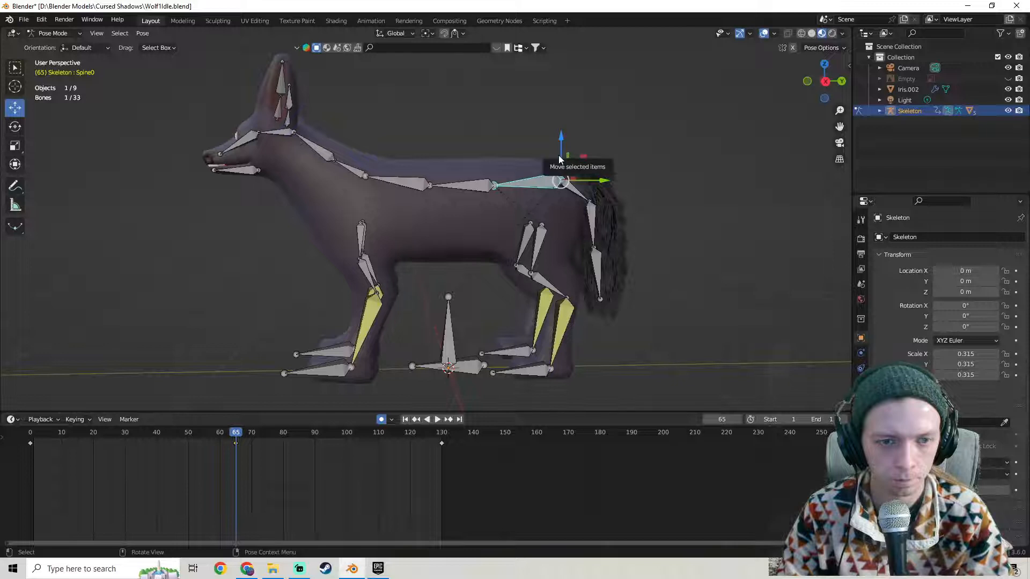
{"action": "left_click_drag", "start_coordinate": [559, 160], "coordinate": [556, 148]}
{"action": "key", "text": "space"}
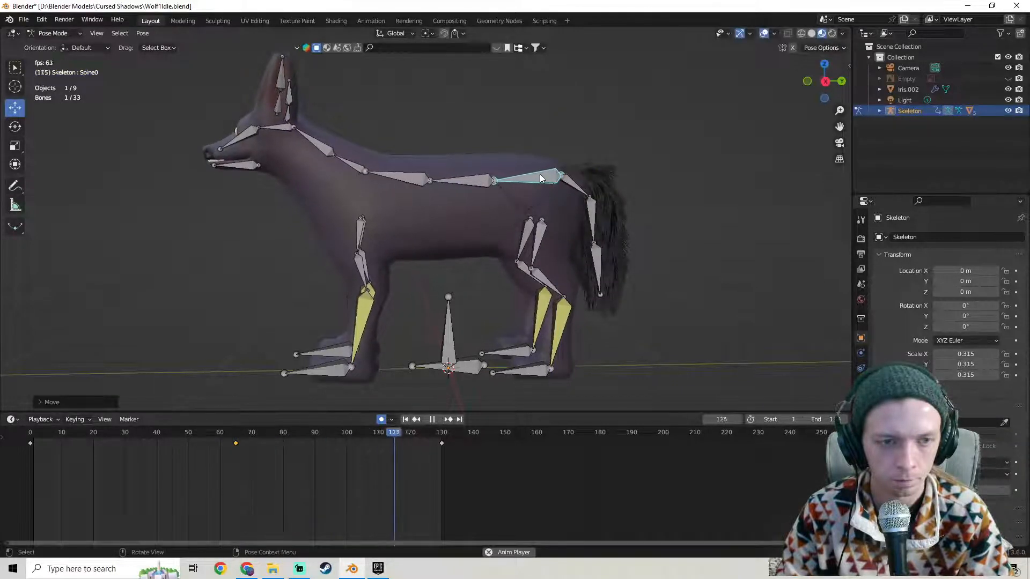
{"action": "middle_click_drag", "start_coordinate": [529, 178], "coordinate": [368, 225]}
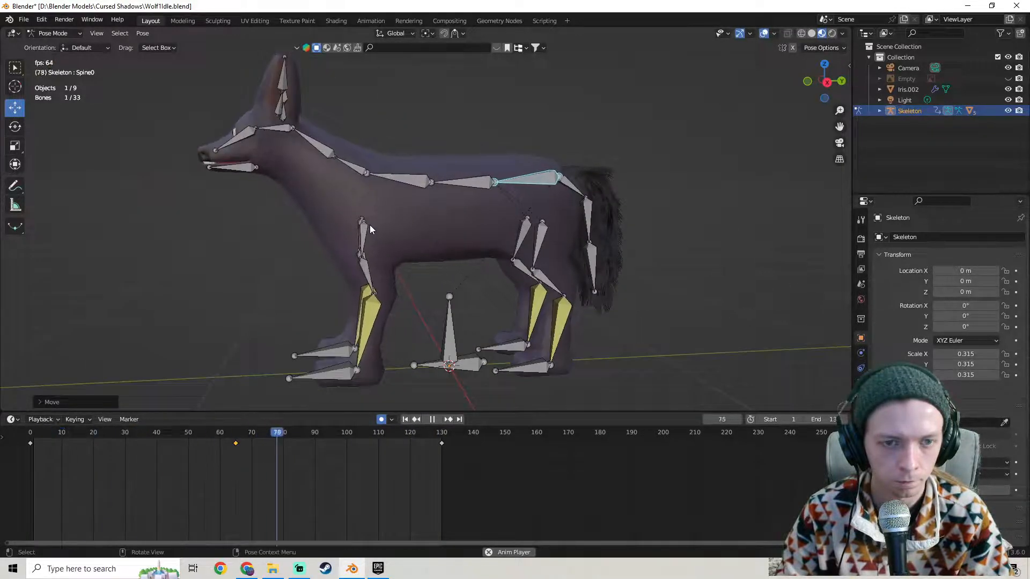
{"action": "scroll", "coordinate": [372, 225], "scroll_direction": "up", "scroll_amount": 3}
{"action": "scroll", "coordinate": [372, 225], "scroll_direction": "down", "scroll_amount": 2}
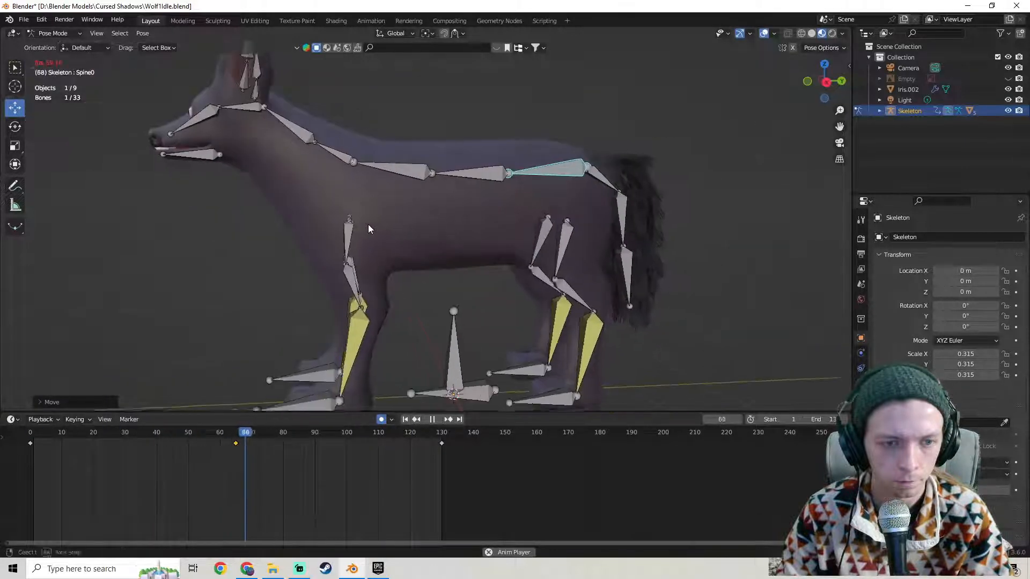
Stop the playback, select the Head0 bone and switch to the right orthographic view.
{"action": "middle_click_drag", "start_coordinate": [363, 223], "coordinate": [405, 184]}
{"action": "scroll", "coordinate": [377, 218], "scroll_direction": "up", "scroll_amount": 2}
{"action": "key", "text": "space"}
{"action": "left_click", "coordinate": [400, 162]}
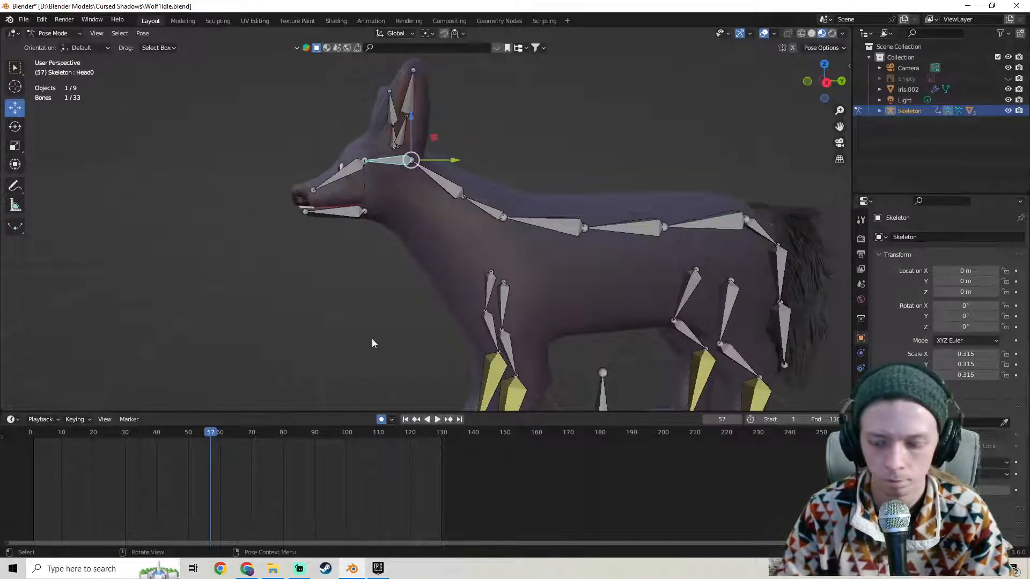
{"action": "key", "text": "KP_3"}
{"action": "key", "text": "r"}
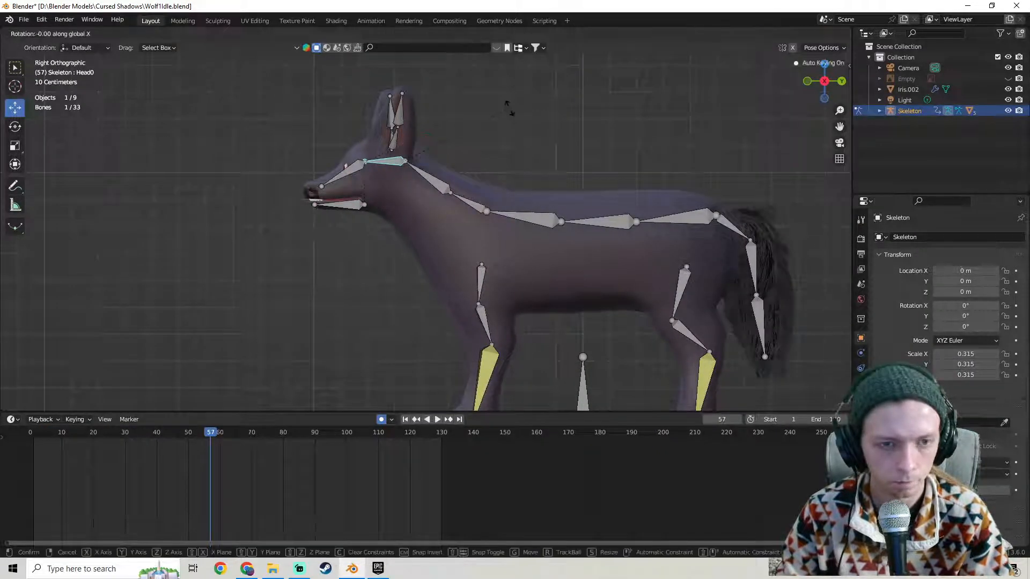
{"action": "left_click", "coordinate": [498, 112]}
{"action": "key", "text": "ctrl+z"}
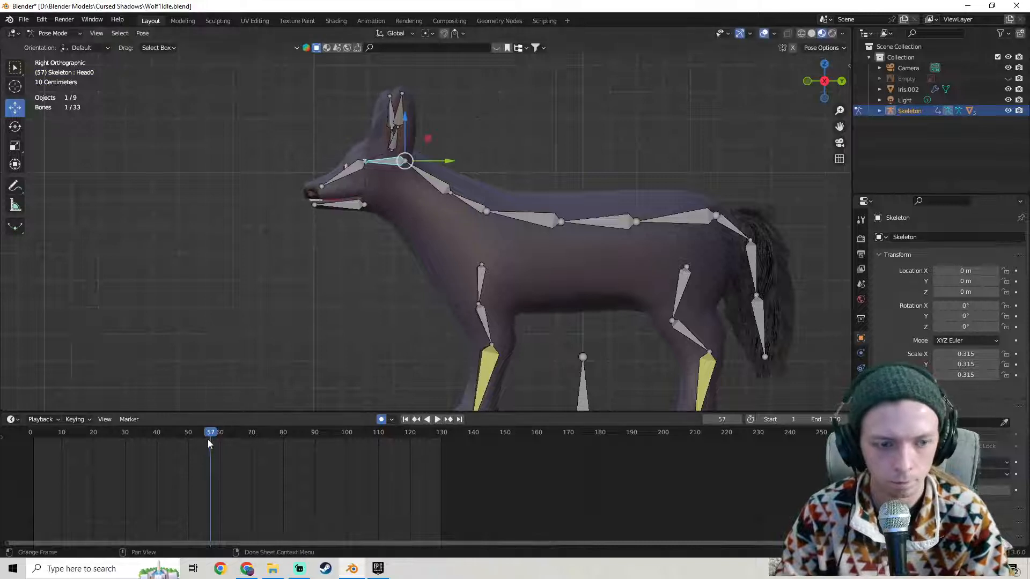
{"action": "left_click_drag", "start_coordinate": [233, 435], "coordinate": [236, 436]}
{"action": "key", "text": "r"}
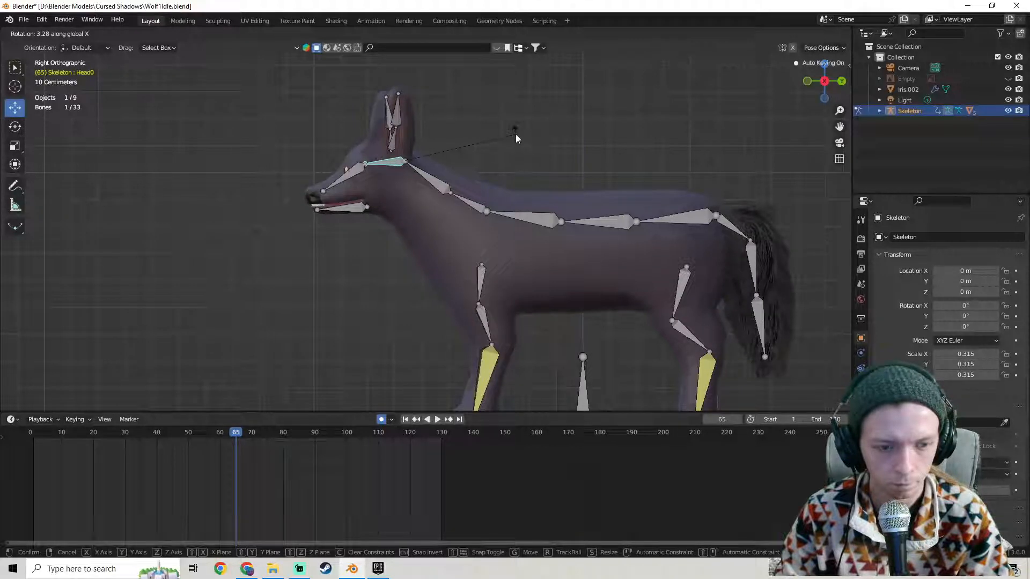
{"action": "left_click", "coordinate": [512, 144]}
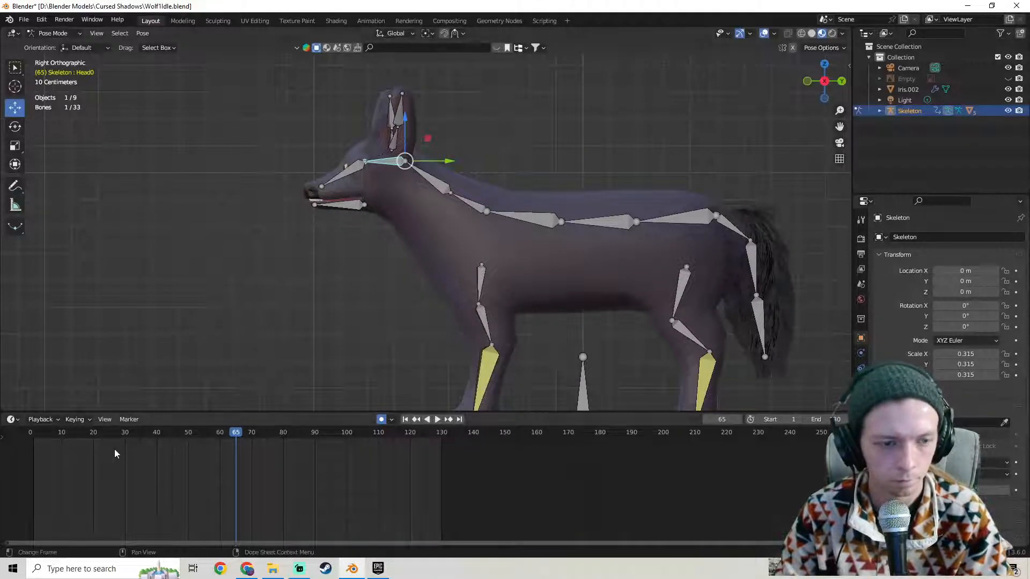
Key the Head0 bone's location, rotation and scale at frame 0 and copy that keyframe to frame 130.
{"action": "left_click_drag", "start_coordinate": [114, 454], "coordinate": [23, 435]}
{"action": "key", "text": "i"}
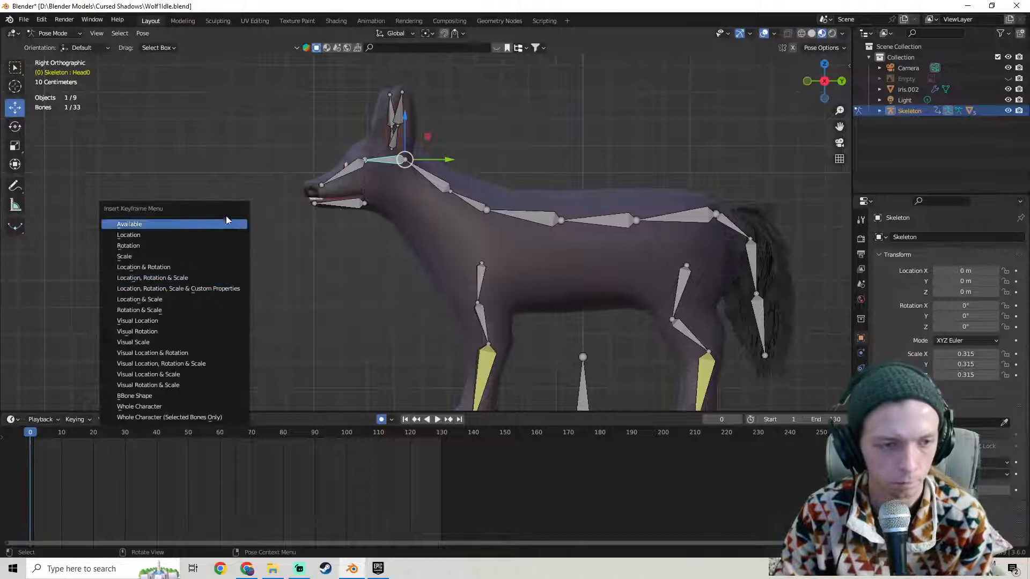
{"action": "left_click", "coordinate": [183, 278]}
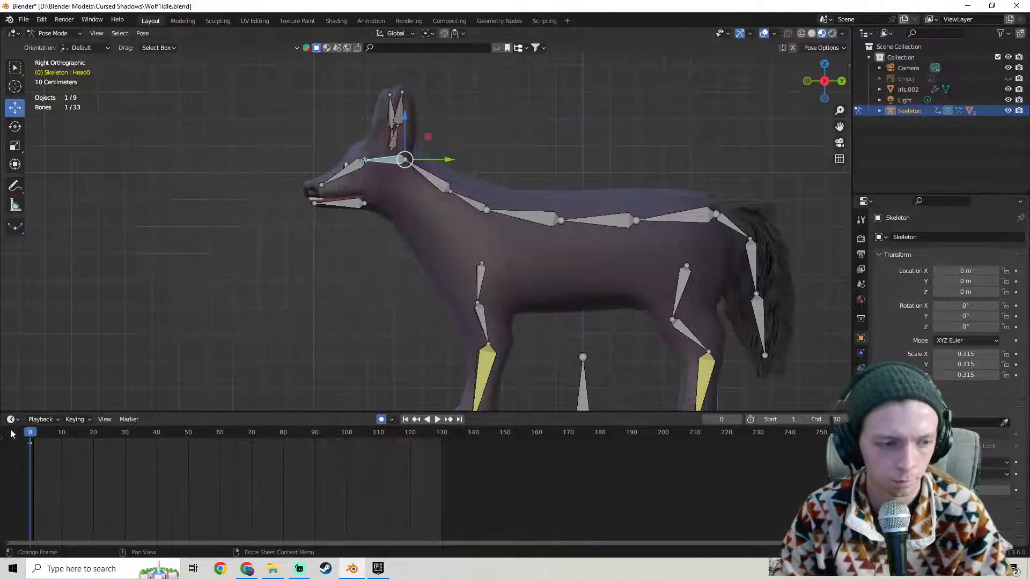
{"action": "left_click_drag", "start_coordinate": [370, 437], "coordinate": [440, 439]}
{"action": "key", "text": "ctrl+v"}
{"action": "key", "text": "ctrl+v"}
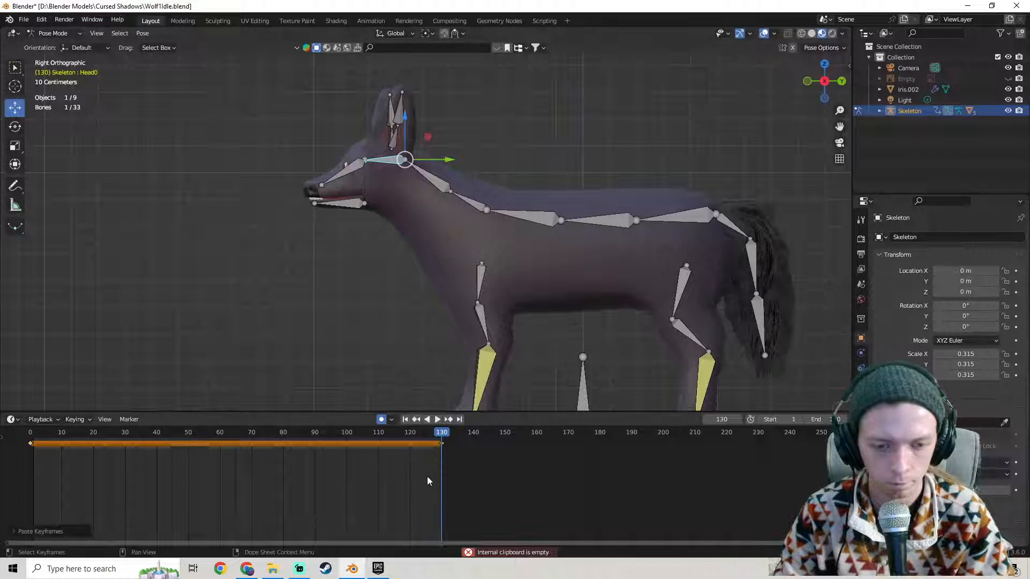
At frame 65, rotate the Head0 bone slightly downward with auto keying and review the playback from the side and front.
{"action": "left_click", "coordinate": [236, 441]}
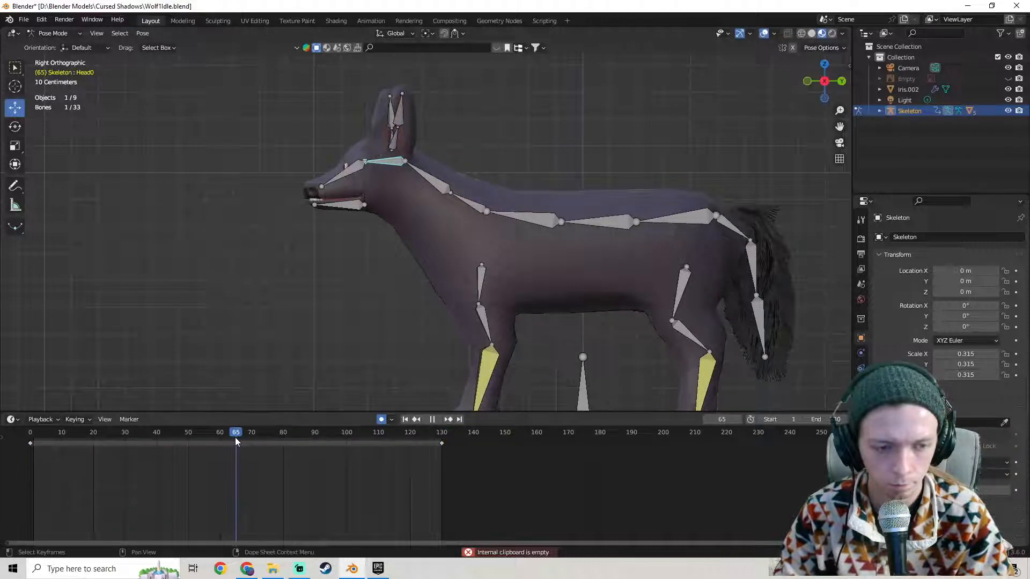
{"action": "key", "text": "space"}
{"action": "mouse_move", "coordinate": [455, 267]}
{"action": "middle_mouse_down", "text": "shift"}
{"action": "mouse_move", "coordinate": [446, 244]}
{"action": "mouse_move", "coordinate": [454, 317]}
{"action": "mouse_move", "coordinate": [449, 280]}
{"action": "middle_mouse_up", "text": "shift"}
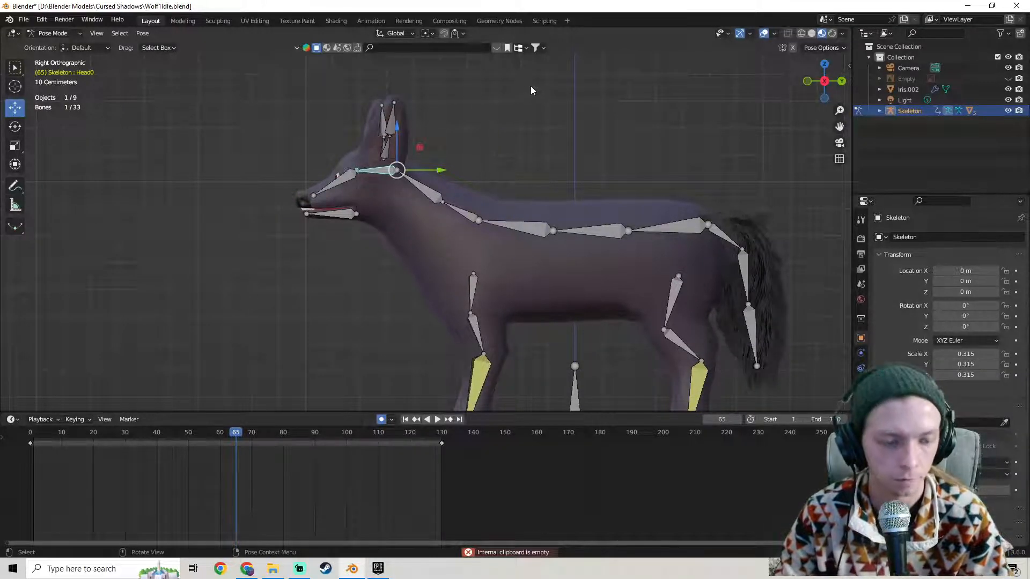
{"action": "key", "text": "r"}
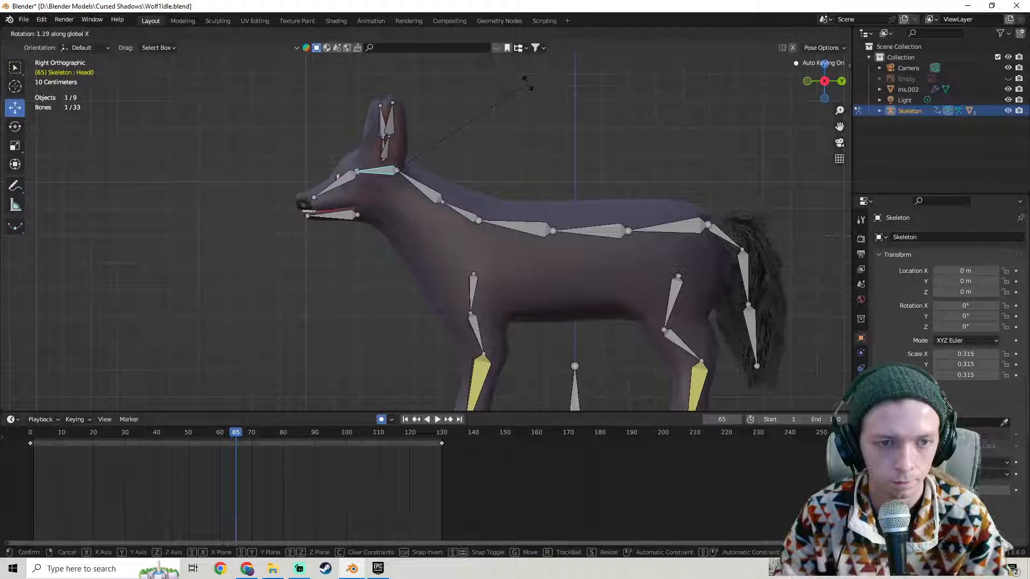
{"action": "left_click", "coordinate": [526, 81]}
{"action": "key", "text": "space"}
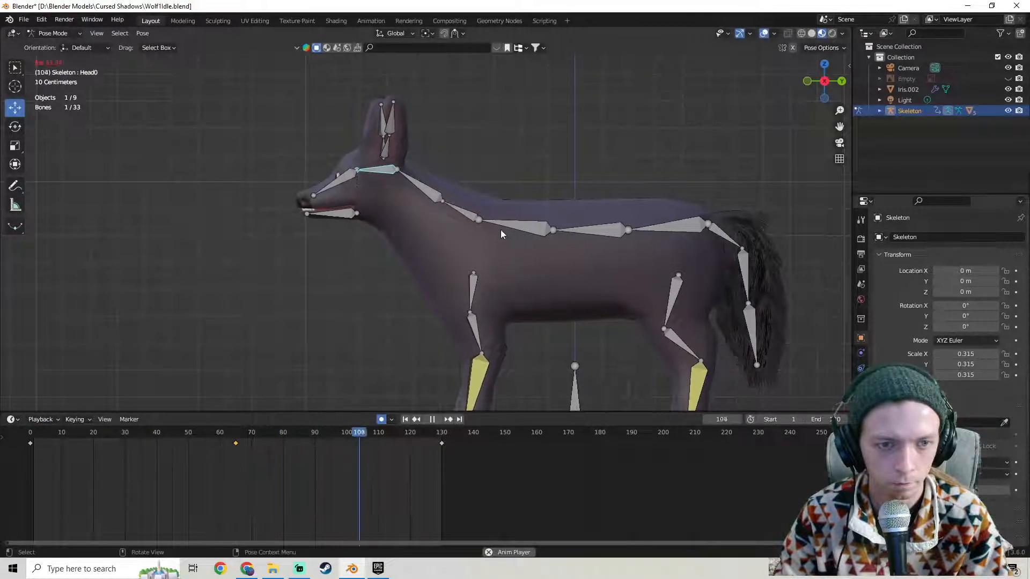
{"action": "middle_click_drag", "start_coordinate": [502, 224], "coordinate": [433, 175], "text": "shift"}
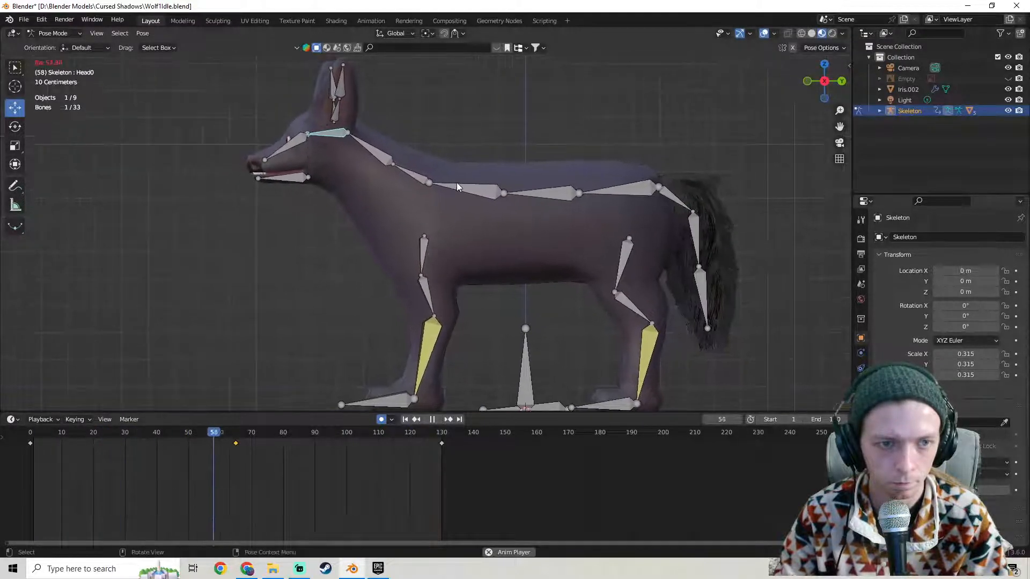
{"action": "key", "text": "KP_1"}
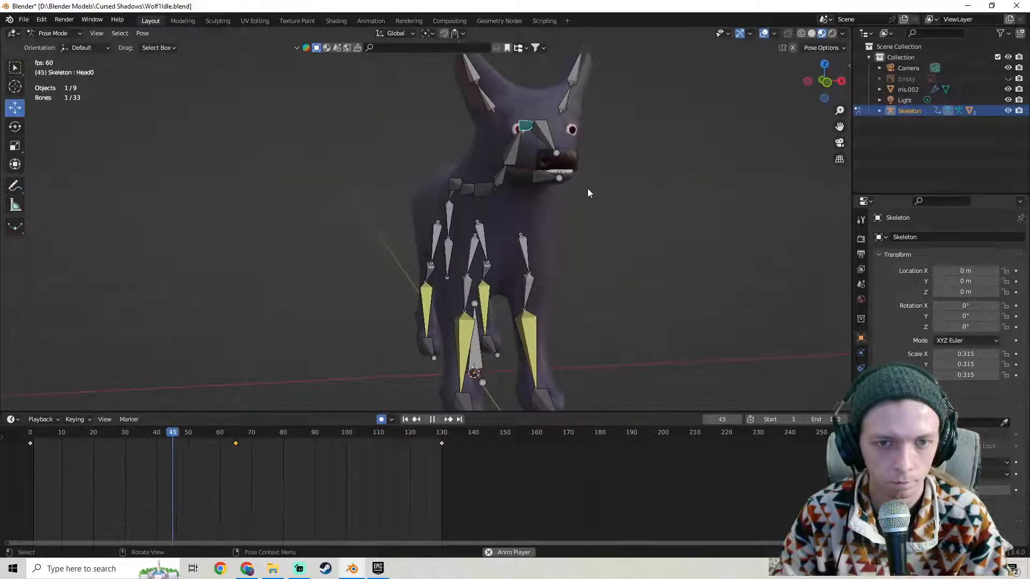
{"action": "middle_click_drag", "start_coordinate": [587, 188], "coordinate": [499, 194]}
{"action": "key", "text": "space"}
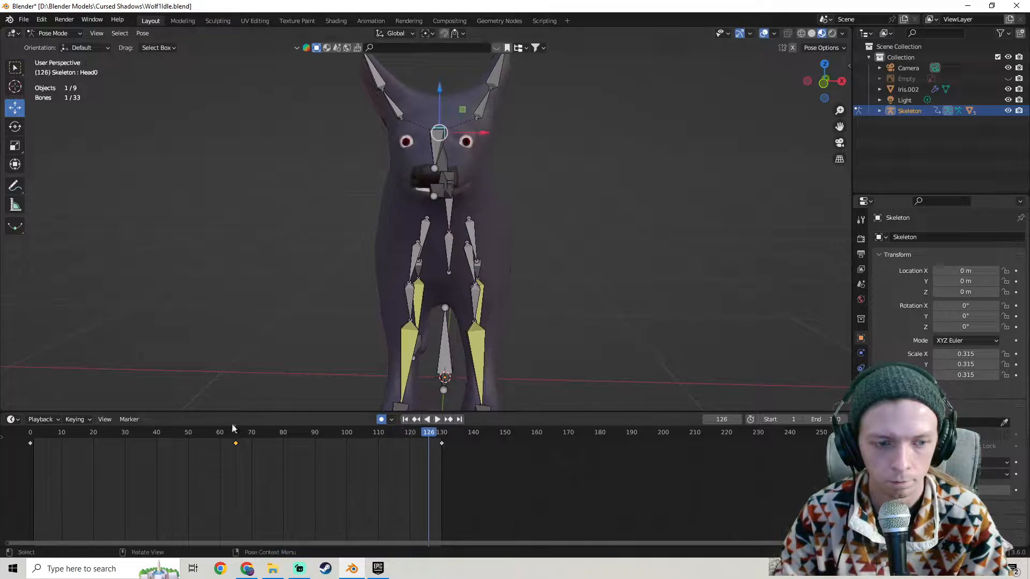
Try rotating the Neck1 bone freely and about the global Z axis at frame 27 to test the neck's movement.
{"action": "left_click", "coordinate": [124, 432]}
{"action": "key", "text": "space"}
{"action": "left_click_drag", "start_coordinate": [115, 444], "coordinate": [116, 444]}
{"action": "middle_click_drag", "start_coordinate": [509, 270], "coordinate": [396, 263]}
{"action": "left_click", "coordinate": [393, 185]}
{"action": "middle_click_drag", "start_coordinate": [547, 140], "coordinate": [385, 153]}
{"action": "key", "text": "r"}
{"action": "left_click", "coordinate": [454, 158]}
{"action": "key", "text": "r"}
{"action": "key", "text": "z"}
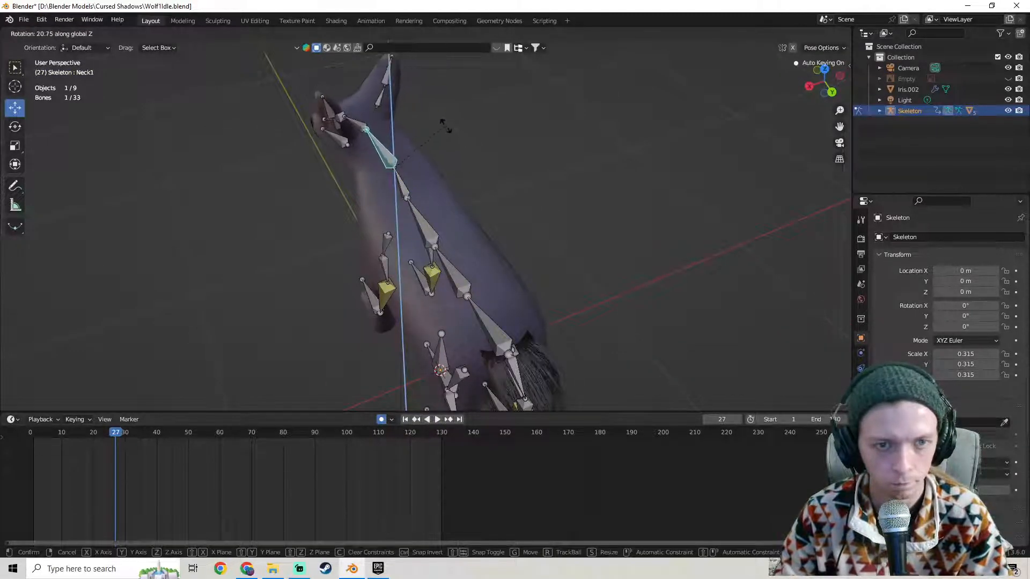
{"action": "left_click", "coordinate": [336, 220]}
{"action": "middle_click_drag", "start_coordinate": [337, 220], "coordinate": [437, 145]}
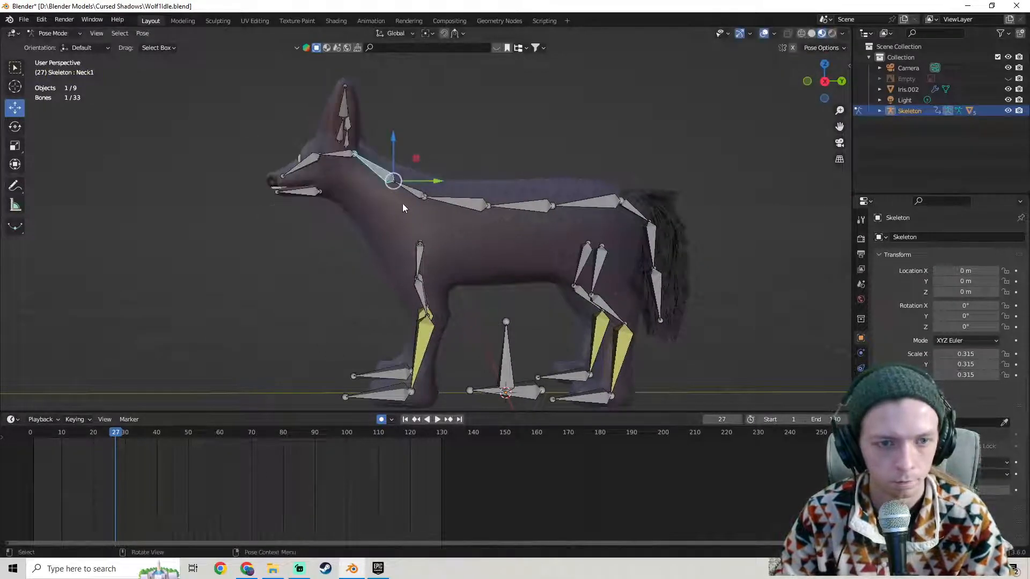
Select the Head0 bone and delete its keyframe at frame 65.
{"action": "middle_click_drag", "start_coordinate": [398, 202], "coordinate": [411, 247], "text": "shift"}
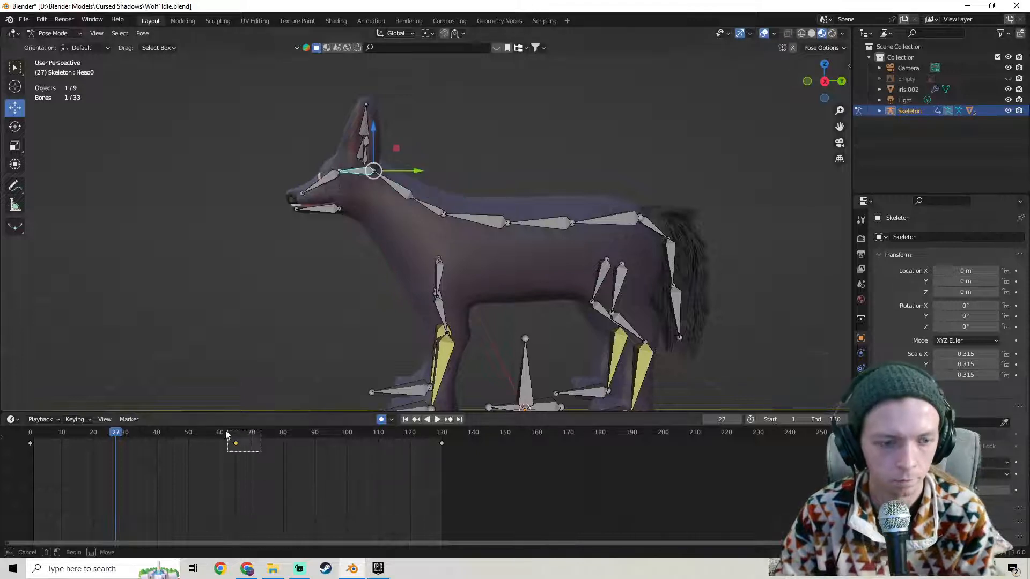
{"action": "left_click_drag", "start_coordinate": [226, 434], "coordinate": [225, 434]}
{"action": "key", "text": "Delete"}
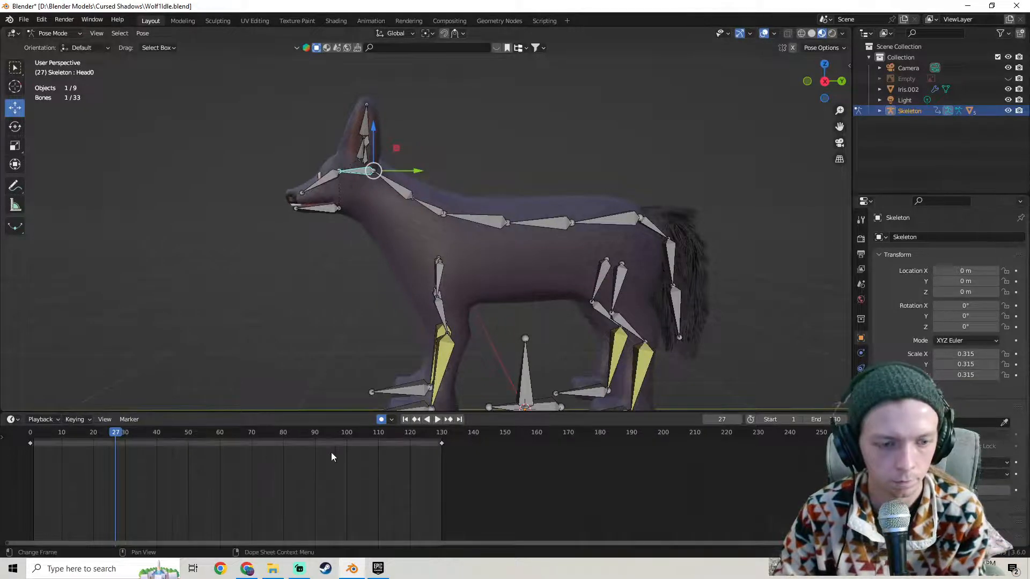
Key the Neck1 bone's location, rotation and scale, move the keyframe to frame 0 and copy it to frame 130.
{"action": "left_click", "coordinate": [405, 193]}
{"action": "key", "text": "i"}
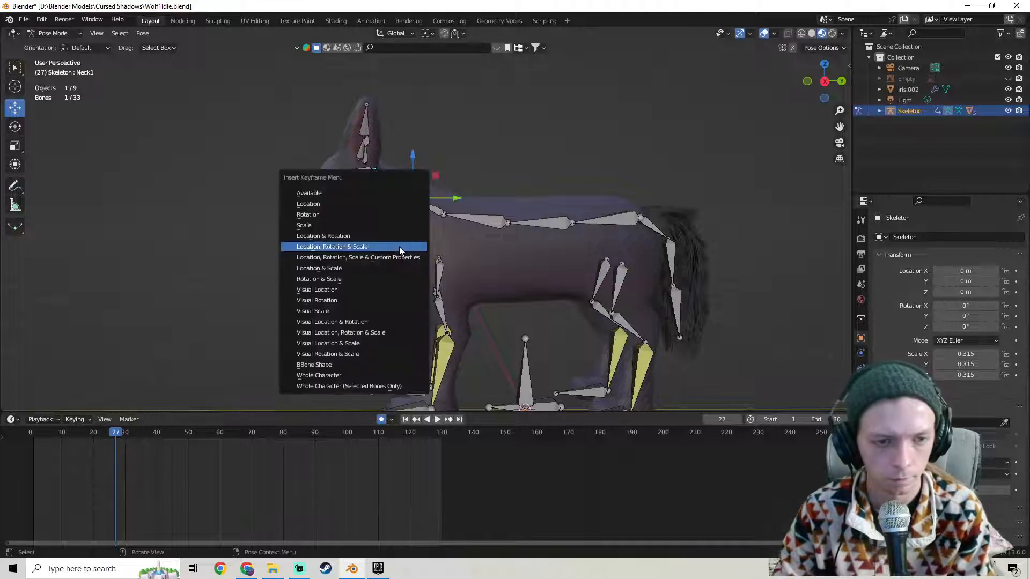
{"action": "left_click", "coordinate": [399, 249]}
{"action": "key", "text": "g"}
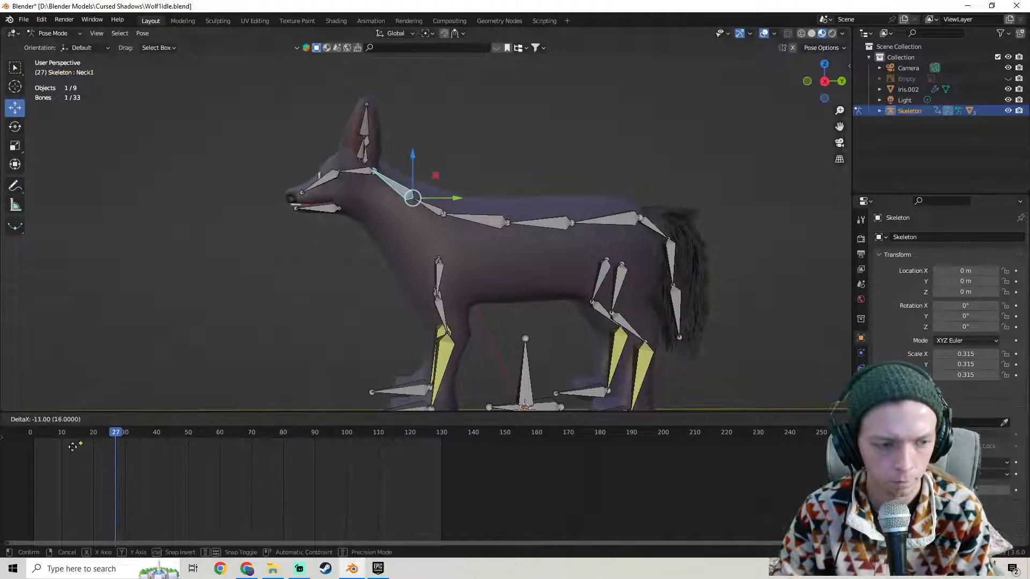
{"action": "left_click", "coordinate": [27, 450]}
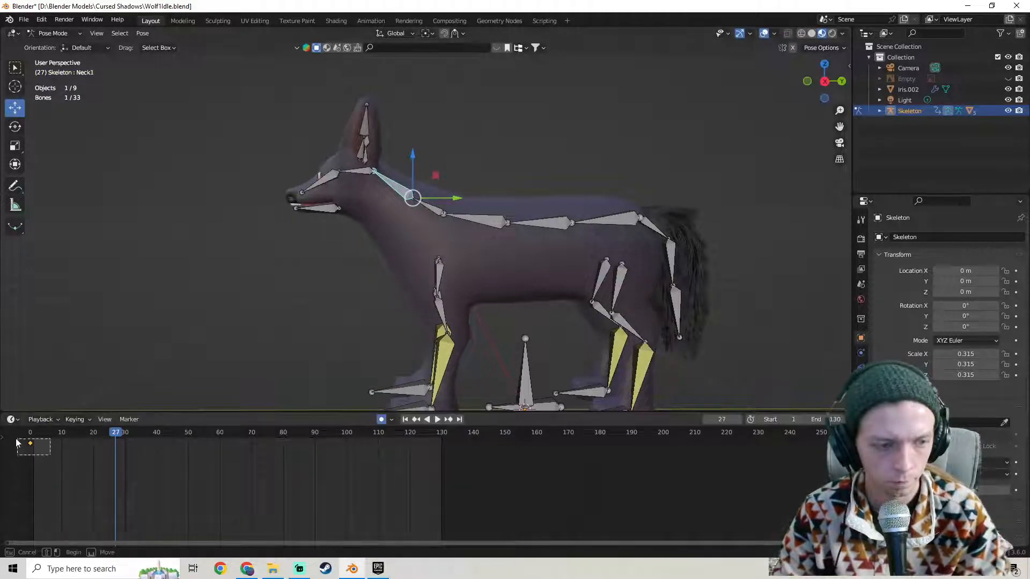
{"action": "left_click_drag", "start_coordinate": [402, 435], "coordinate": [440, 449]}
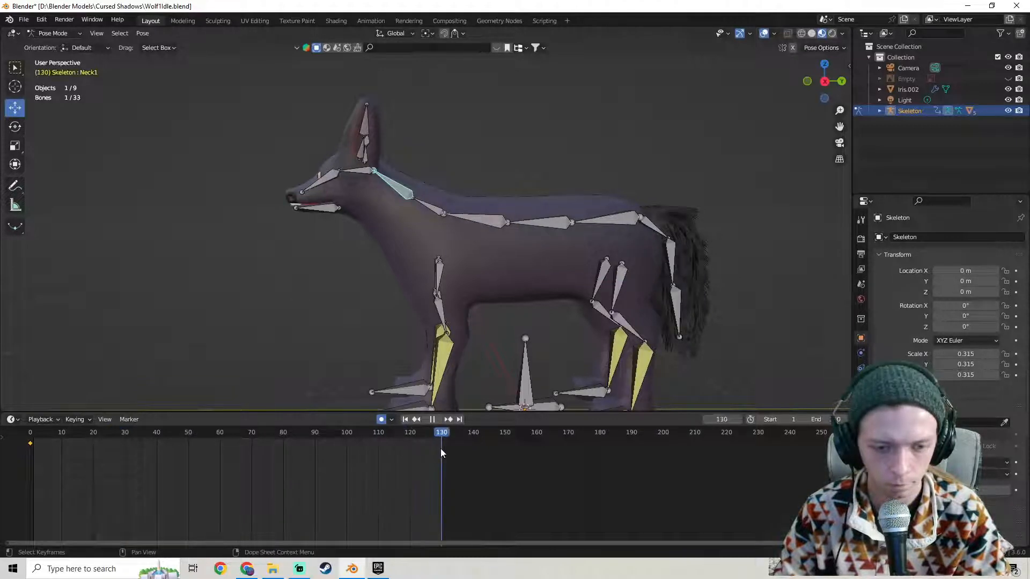
{"action": "key", "text": "ctrl+v"}
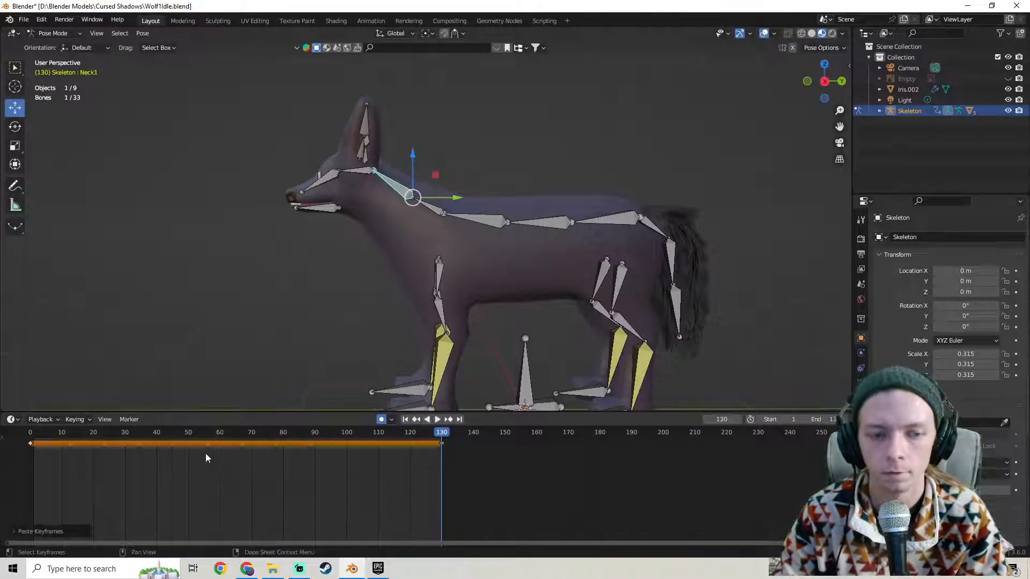
At frame 65, rotate the Neck1 bone slightly downward about the global X axis in the right orthographic view.
{"action": "left_click", "coordinate": [236, 440]}
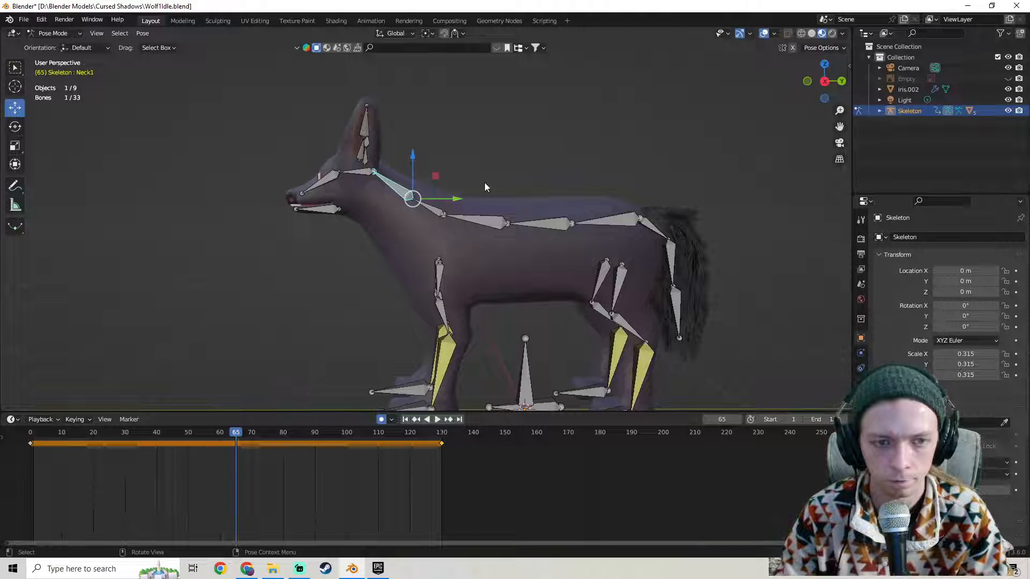
{"action": "key", "text": "KP_3"}
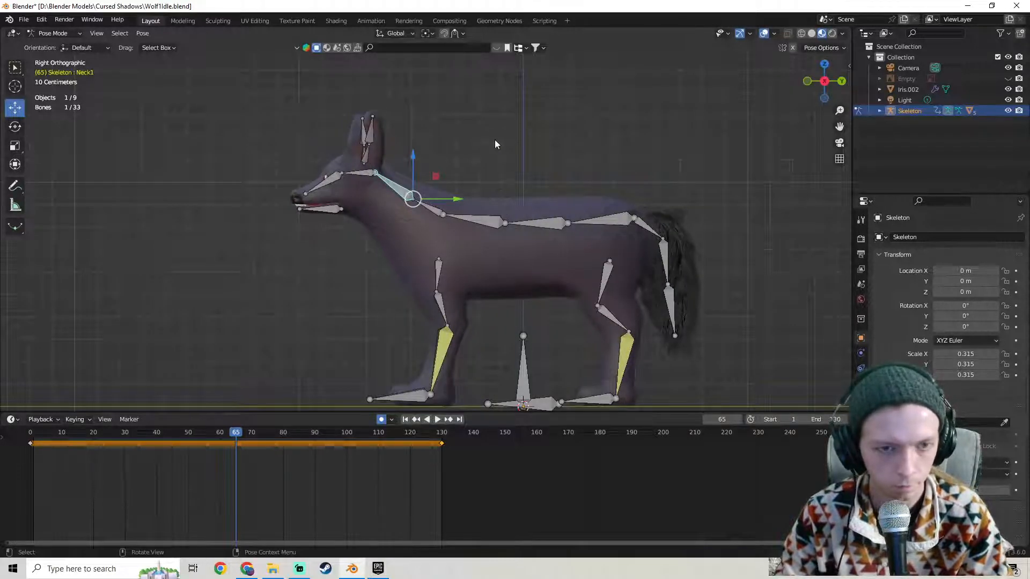
{"action": "key", "text": "r"}
{"action": "key", "text": "x"}
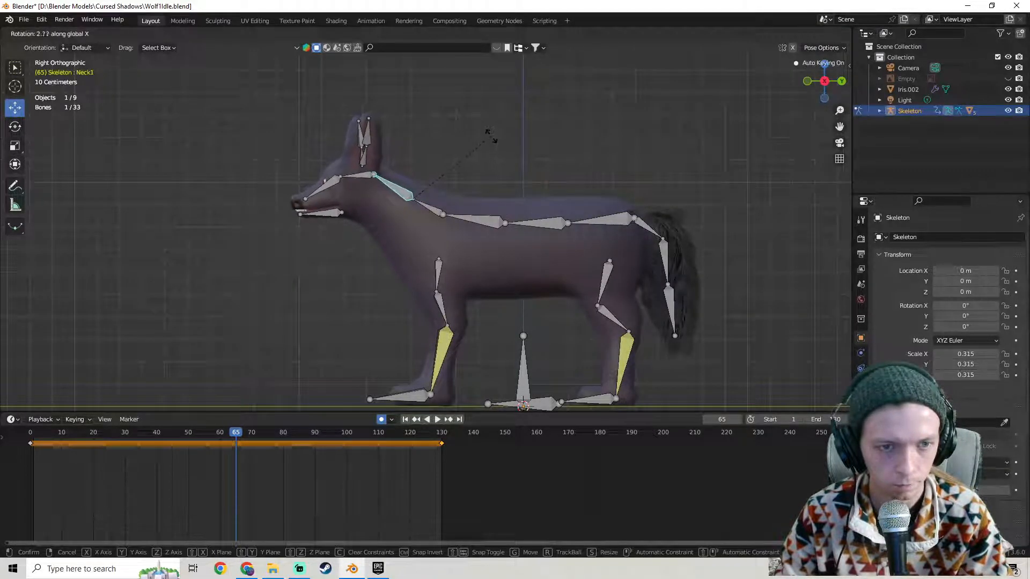
{"action": "left_click", "coordinate": [479, 154]}
Play the animation from frame 0 and examine the neck and body movement from several angles and distances.
{"action": "left_click_drag", "start_coordinate": [235, 434], "coordinate": [30, 439]}
{"action": "key", "text": "space"}
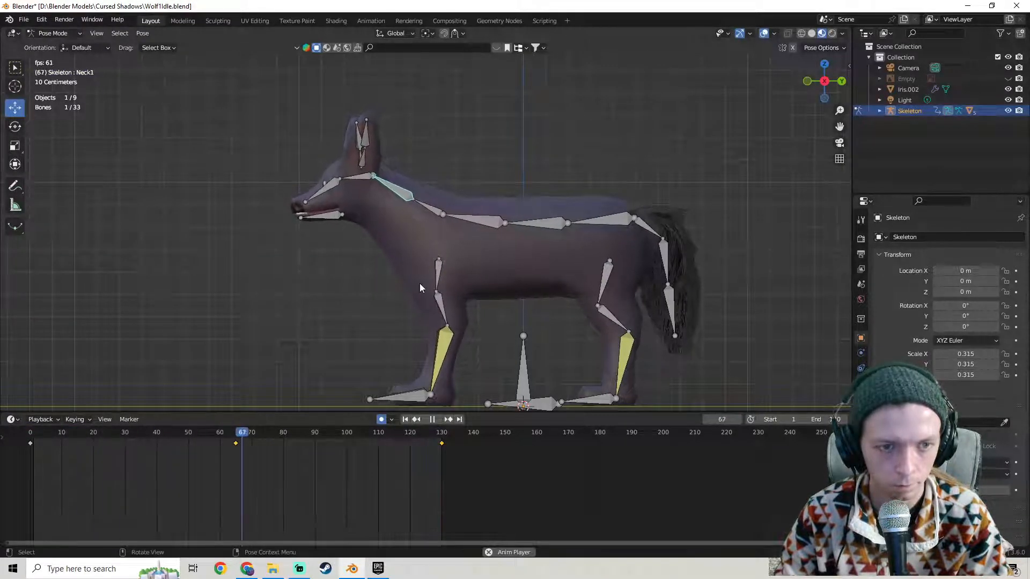
{"action": "middle_click_drag", "start_coordinate": [397, 275], "coordinate": [475, 275]}
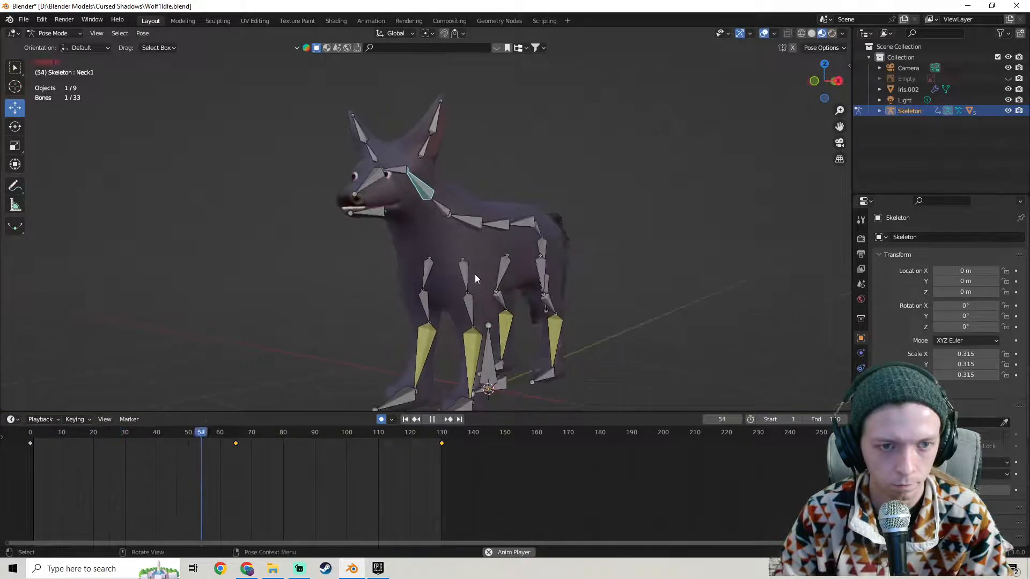
{"action": "scroll", "coordinate": [475, 270], "scroll_direction": "up", "scroll_amount": 2}
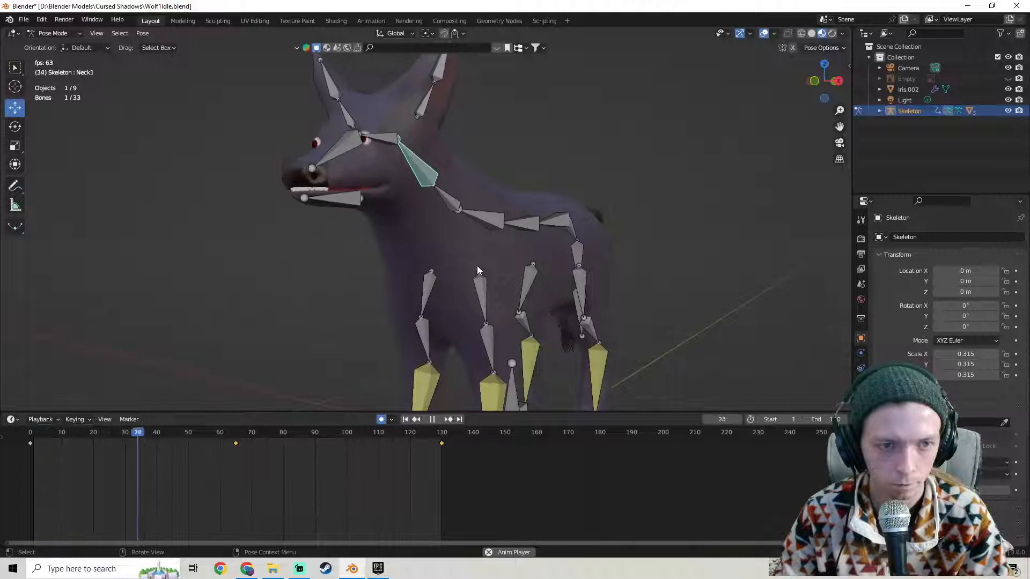
{"action": "middle_click_drag", "start_coordinate": [477, 266], "coordinate": [425, 227]}
{"action": "scroll", "coordinate": [524, 247], "scroll_direction": "down", "scroll_amount": 4}
{"action": "scroll", "coordinate": [511, 286], "scroll_direction": "up", "scroll_amount": 5}
{"action": "scroll", "coordinate": [511, 285], "scroll_direction": "down", "scroll_amount": 3}
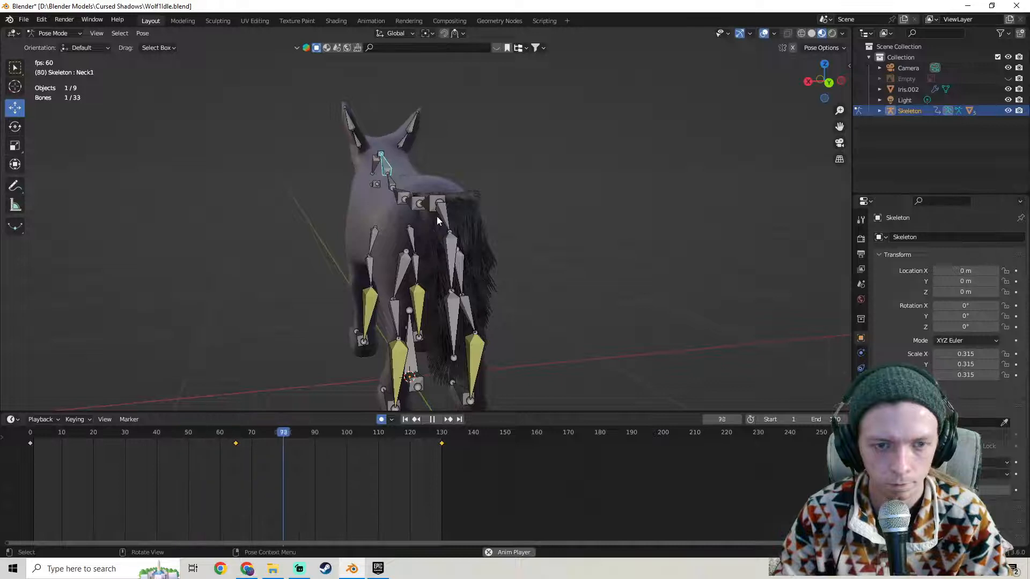
Key the Tail0 bone's location, rotation and scale at frame 0 and copy that keyframe to frame 130.
{"action": "left_click", "coordinate": [438, 220]}
{"action": "key", "text": "space"}
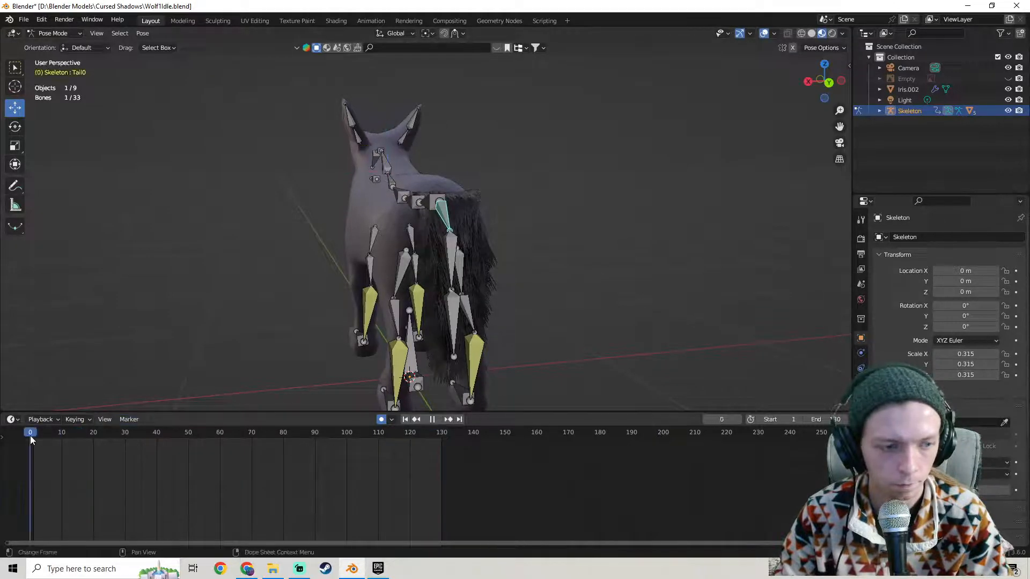
{"action": "key", "text": "space"}
{"action": "key", "text": "i"}
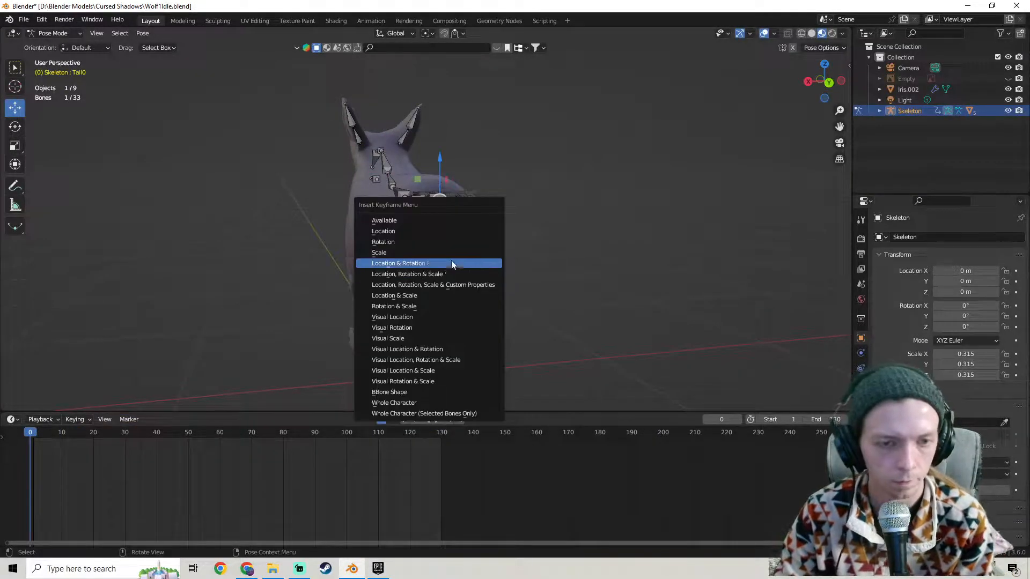
{"action": "left_click", "coordinate": [450, 274]}
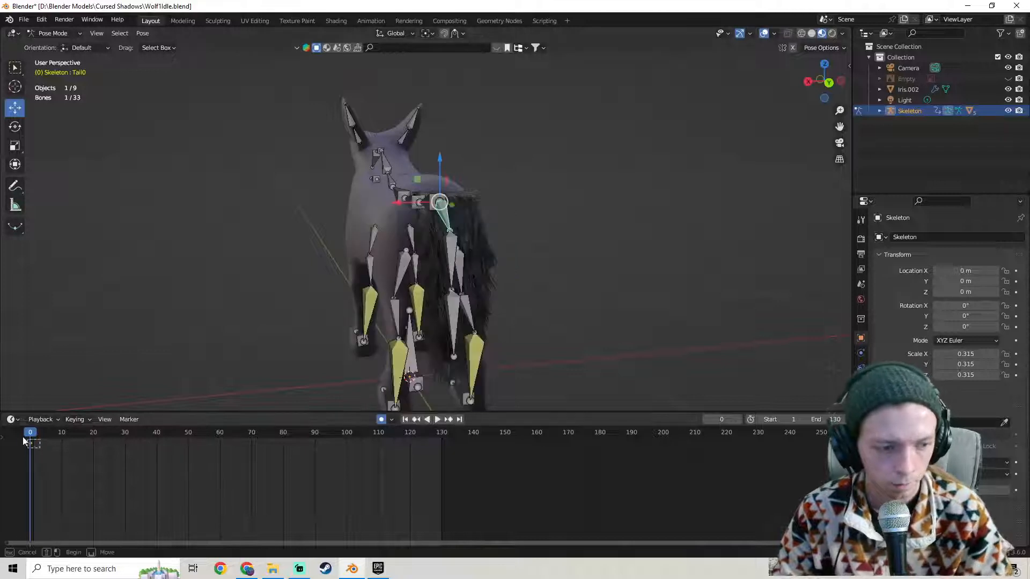
{"action": "left_click_drag", "start_coordinate": [23, 437], "coordinate": [21, 436]}
{"action": "left_click_drag", "start_coordinate": [376, 435], "coordinate": [442, 453]}
{"action": "key", "text": "ctrl+v"}
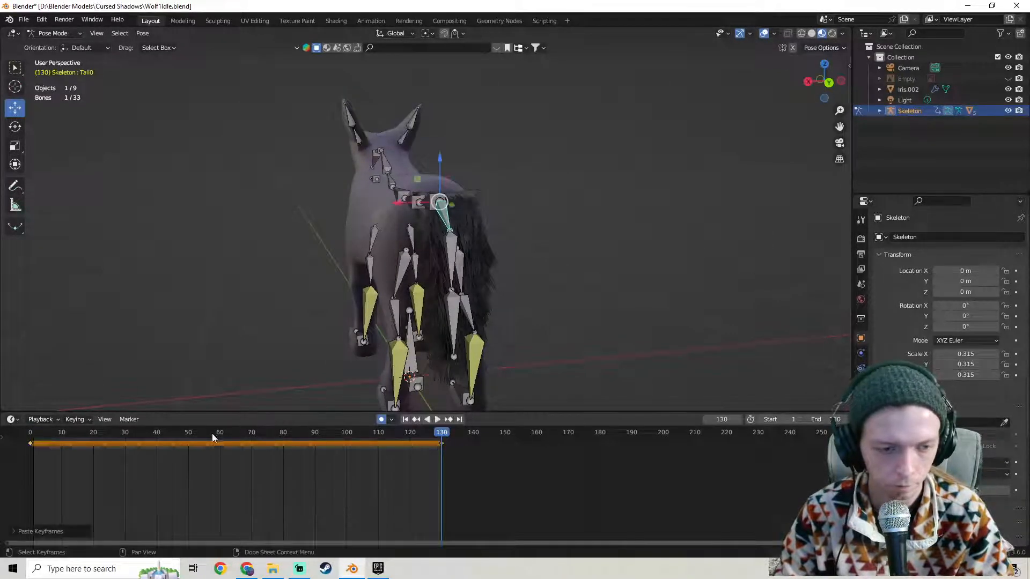
Scrub through the timeline to examine the tail's motion from behind the wolf.
{"action": "left_click_drag", "start_coordinate": [212, 434], "coordinate": [229, 450]}
{"action": "left_click_drag", "start_coordinate": [155, 454], "coordinate": [99, 446]}
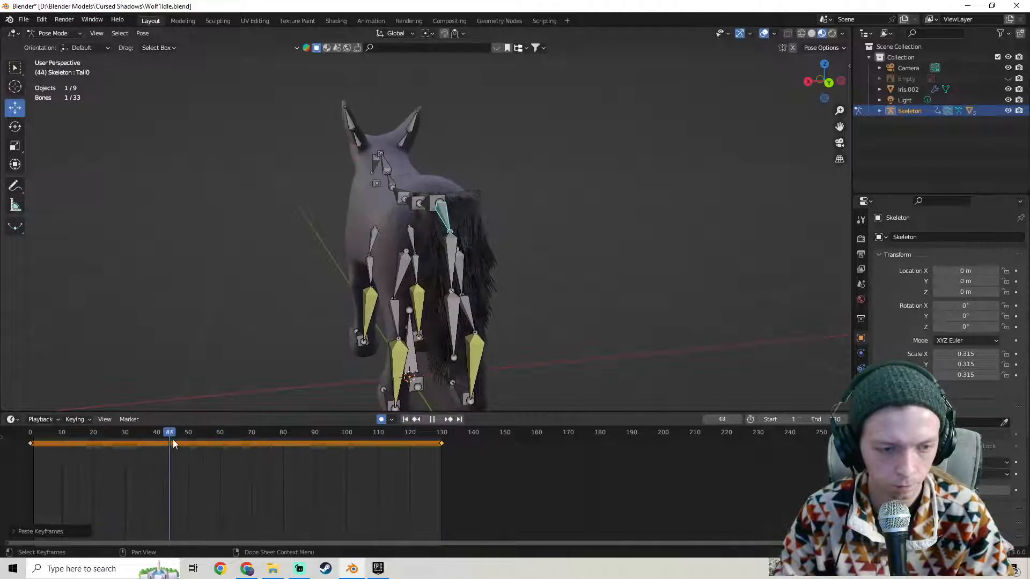
{"action": "left_click_drag", "start_coordinate": [189, 447], "coordinate": [162, 450]}
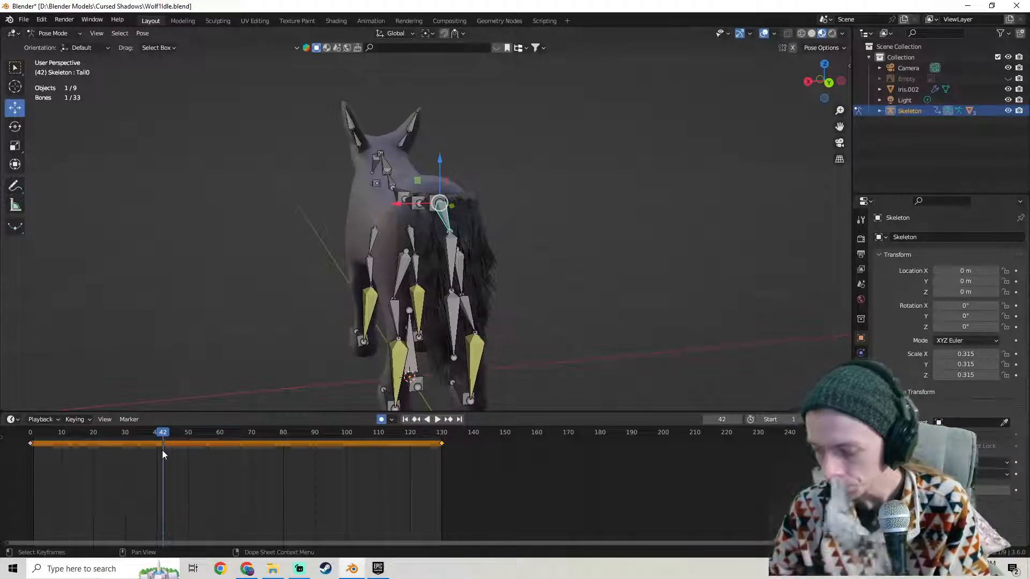
{"action": "mouse_move", "coordinate": [364, 297]}
{"action": "middle_mouse_down"}
{"action": "mouse_move", "coordinate": [402, 300]}
{"action": "mouse_move", "coordinate": [373, 302]}
{"action": "middle_mouse_up"}
{"action": "left_click_drag", "start_coordinate": [163, 434], "coordinate": [400, 448]}
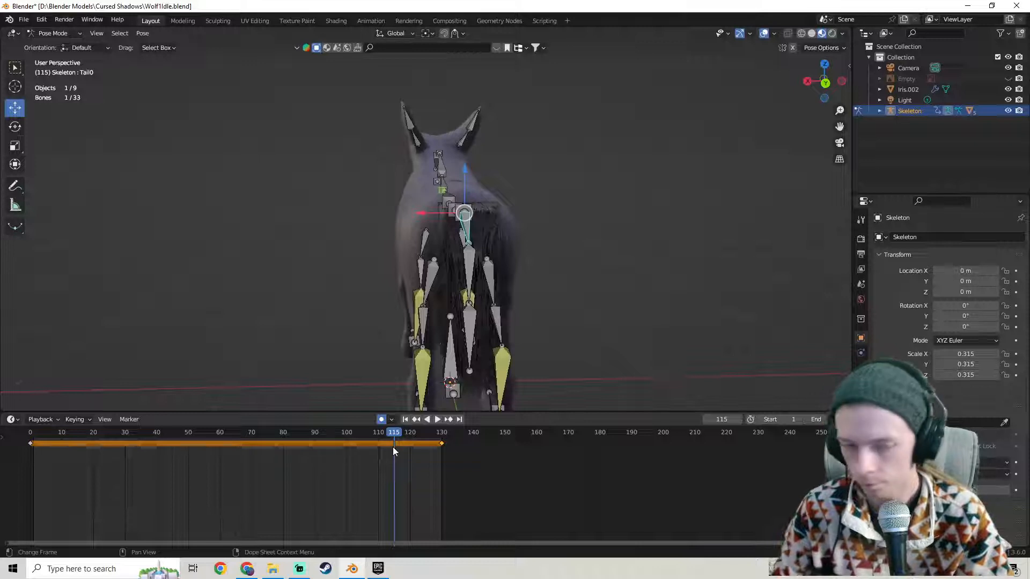
At frame 45, rotate the Tail0 bone sideways by about -6.5° around the global Y axis in the back orthographic view.
{"action": "left_click_drag", "start_coordinate": [158, 435], "coordinate": [173, 439]}
{"action": "middle_click_drag", "start_coordinate": [341, 324], "coordinate": [541, 254]}
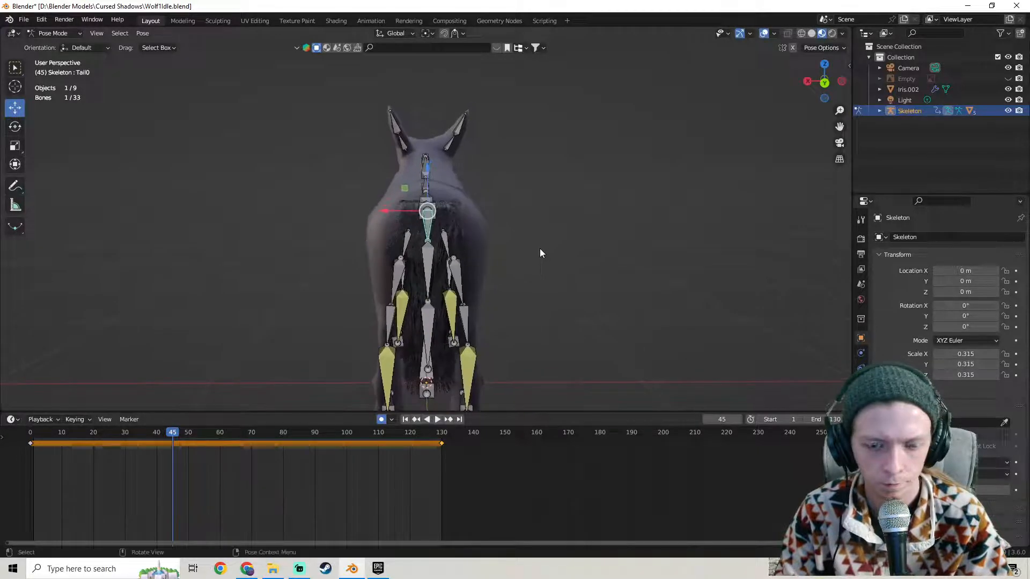
{"action": "key", "text": "KP_1"}
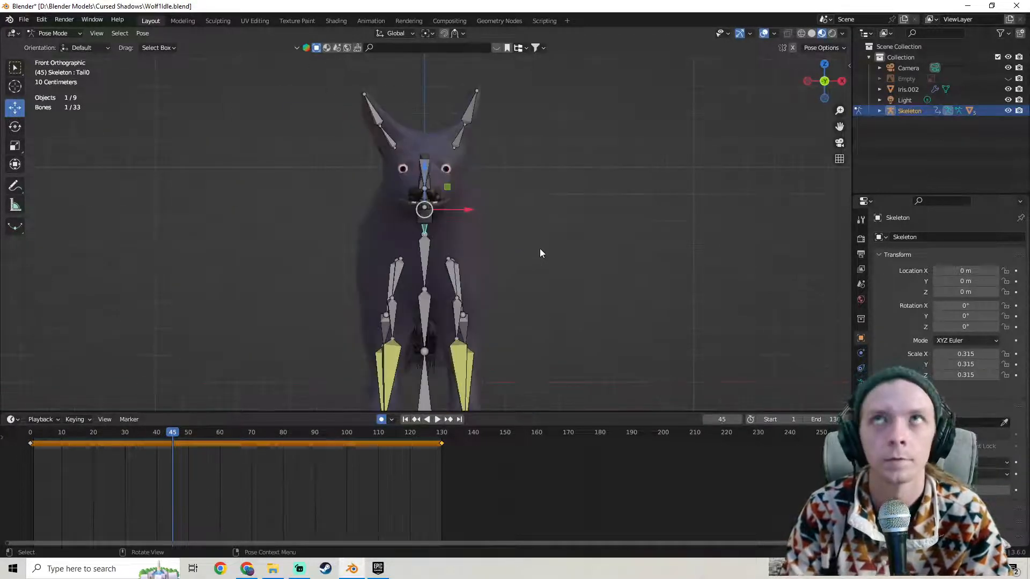
{"action": "key", "text": "ctrl+KP_1"}
{"action": "middle_click_drag", "start_coordinate": [540, 247], "coordinate": [532, 220], "text": "shift"}
{"action": "key", "text": "r"}
{"action": "key", "text": "z"}
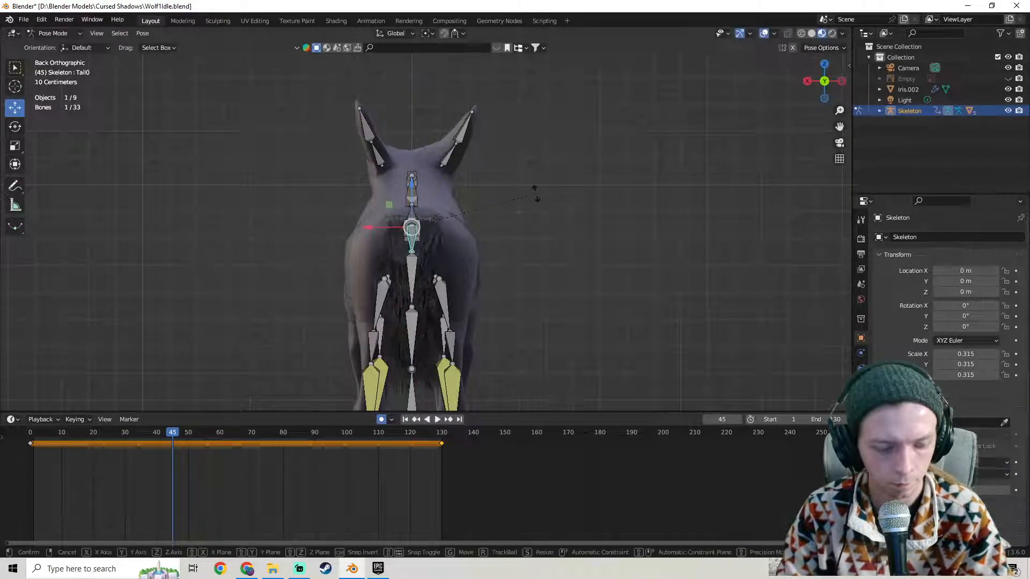
{"action": "key", "text": "x"}
{"action": "key", "text": "y"}
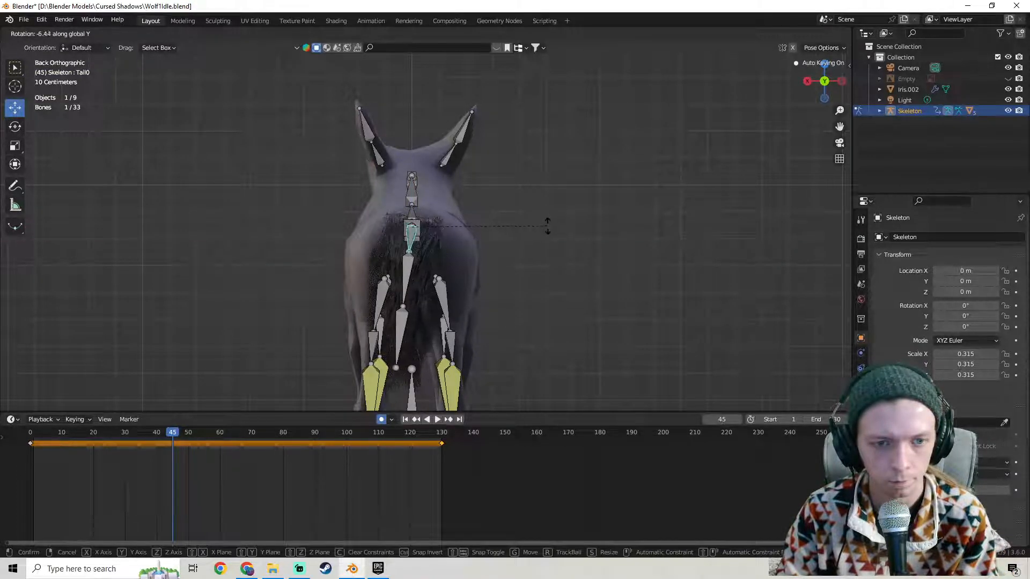
{"action": "left_click", "coordinate": [549, 227]}
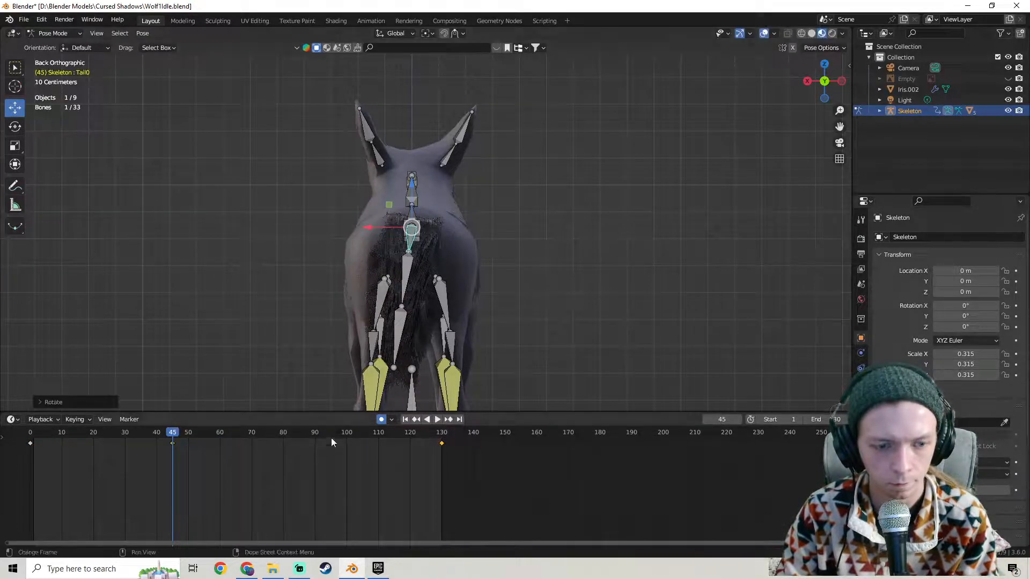
At frame 90, rotate the Tail0 bone around the global Y axis so the tail swings to the opposite side.
{"action": "left_click", "coordinate": [316, 437]}
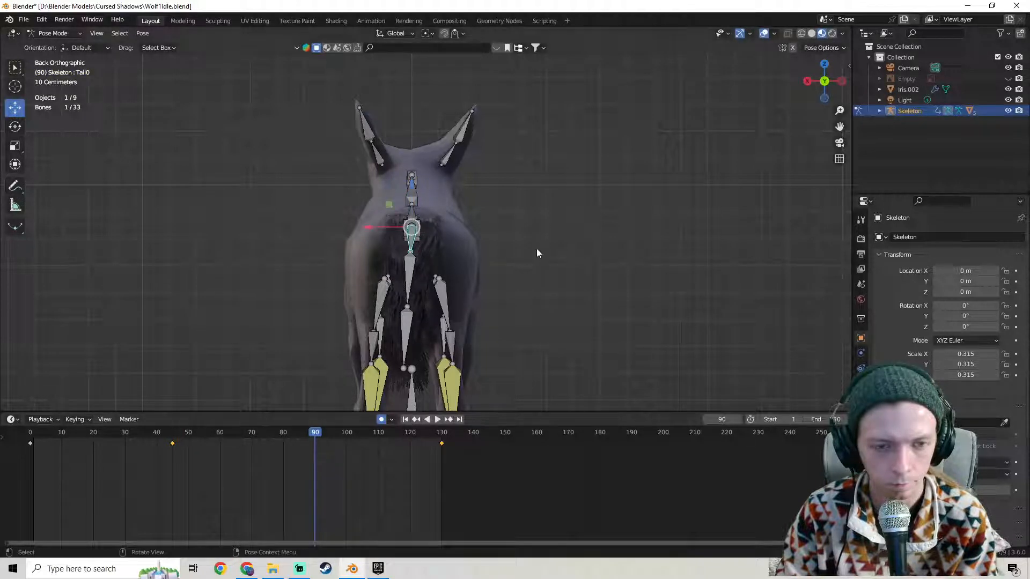
{"action": "key", "text": "r"}
{"action": "key", "text": "y"}
{"action": "left_click", "coordinate": [547, 217]}
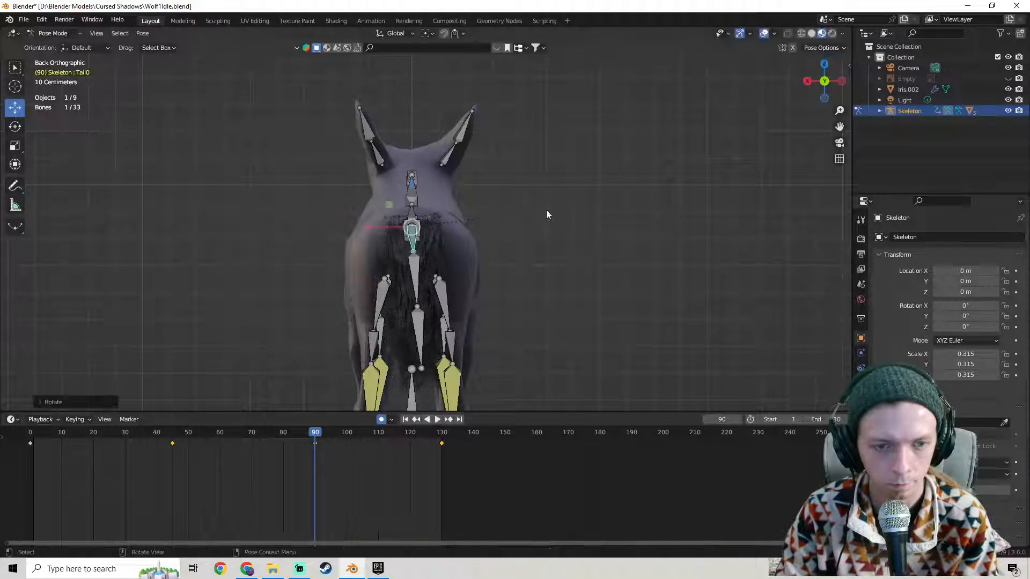
Play the animation and examine the tail swing from the side and from behind.
{"action": "middle_click_drag", "start_coordinate": [546, 211], "coordinate": [515, 253]}
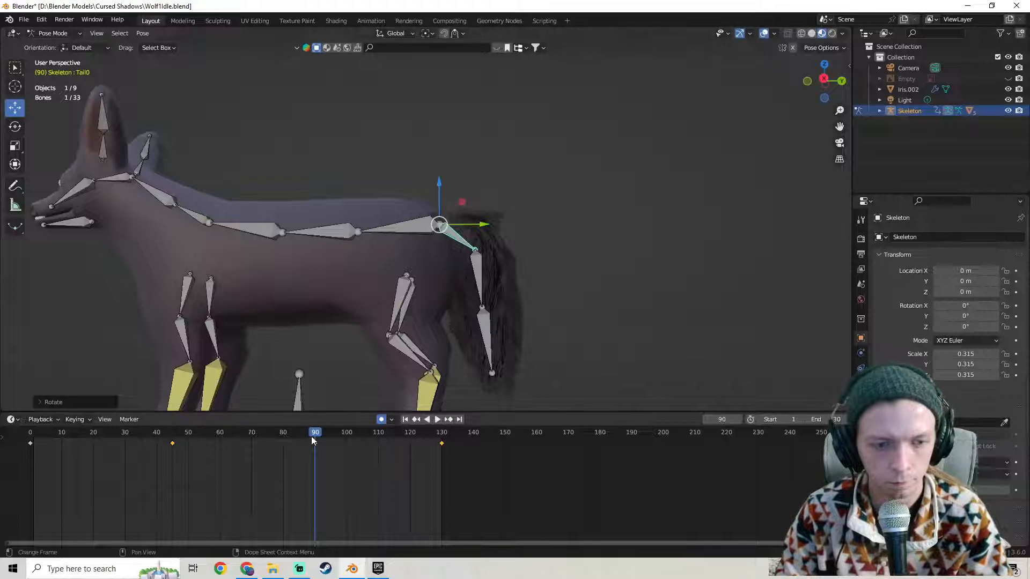
{"action": "left_click_drag", "start_coordinate": [311, 436], "coordinate": [252, 438]}
{"action": "key", "text": "space"}
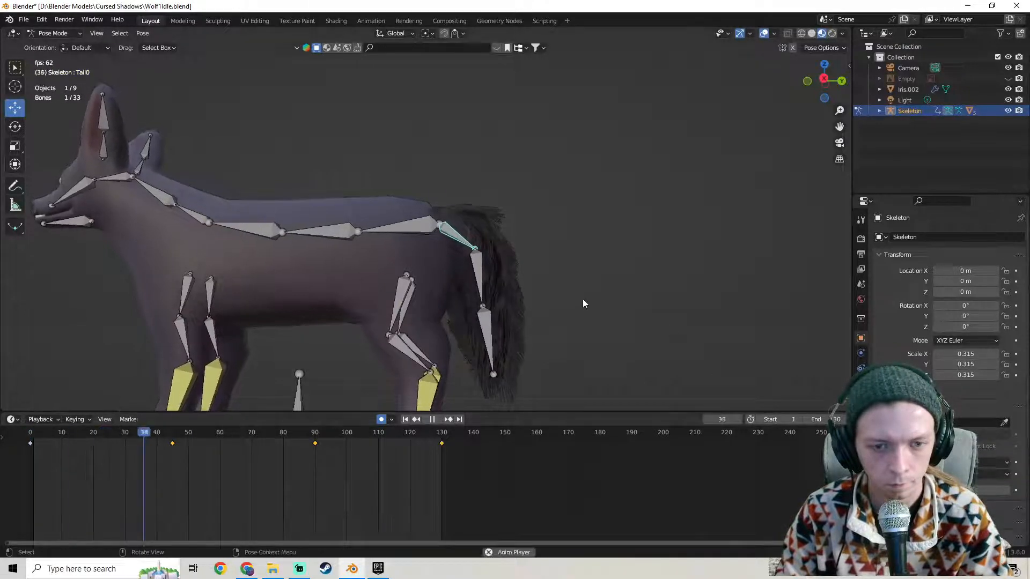
{"action": "middle_click_drag", "start_coordinate": [582, 298], "coordinate": [503, 315]}
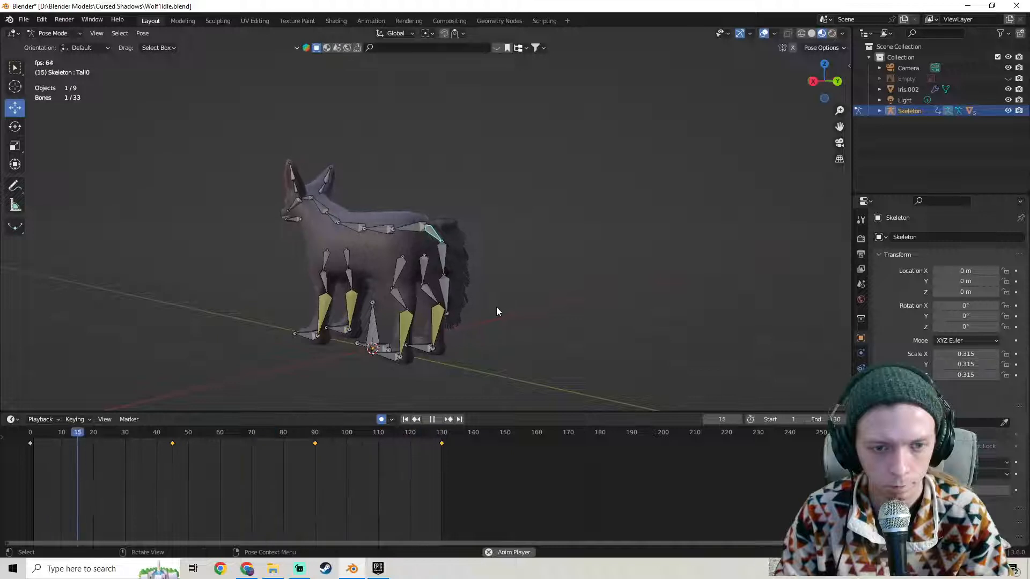
{"action": "scroll", "coordinate": [474, 304], "scroll_direction": "up", "scroll_amount": 2}
{"action": "middle_click_drag", "start_coordinate": [486, 293], "coordinate": [460, 296]}
Set the interpolation mode of all Tail0 keyframes to Linear.
{"action": "key", "text": "a"}
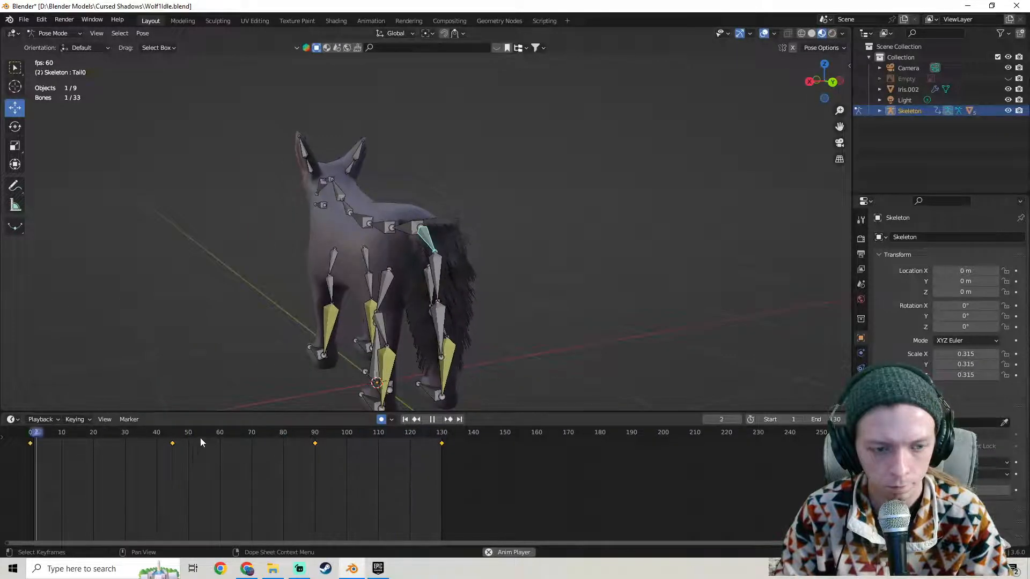
{"action": "right_click", "coordinate": [171, 447]}
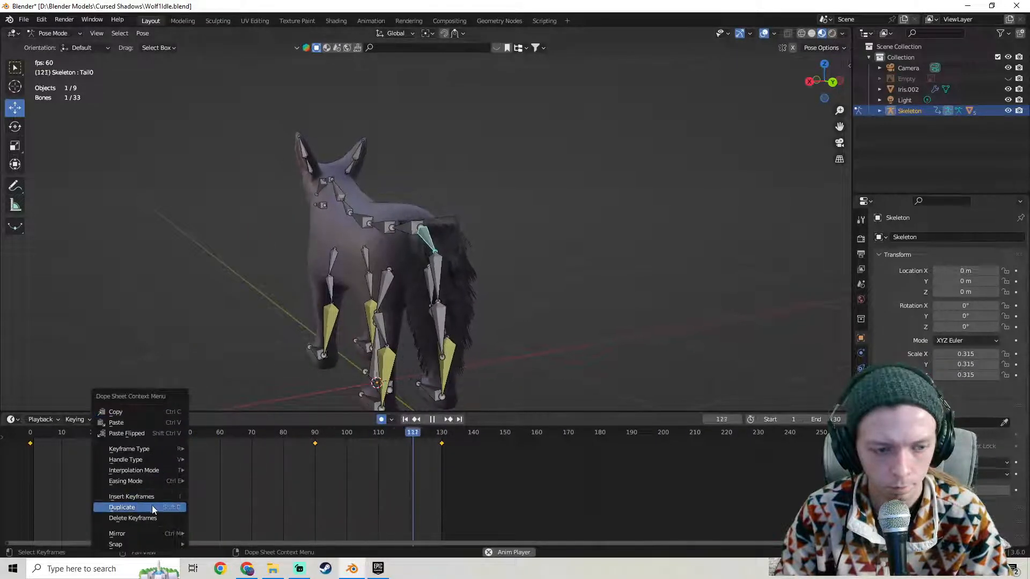
{"action": "mouse_move", "coordinate": [146, 469]}
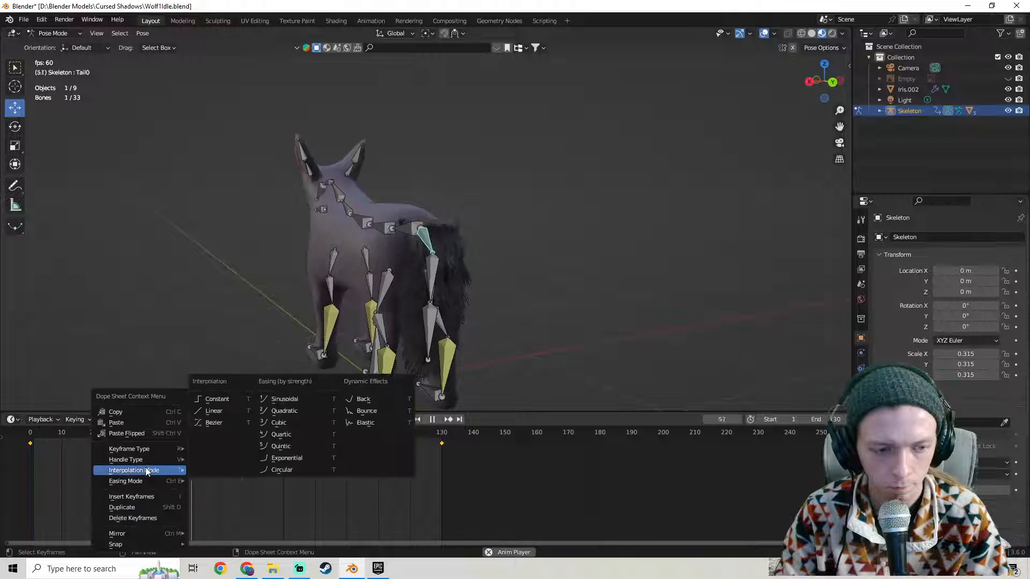
{"action": "left_click", "coordinate": [214, 414]}
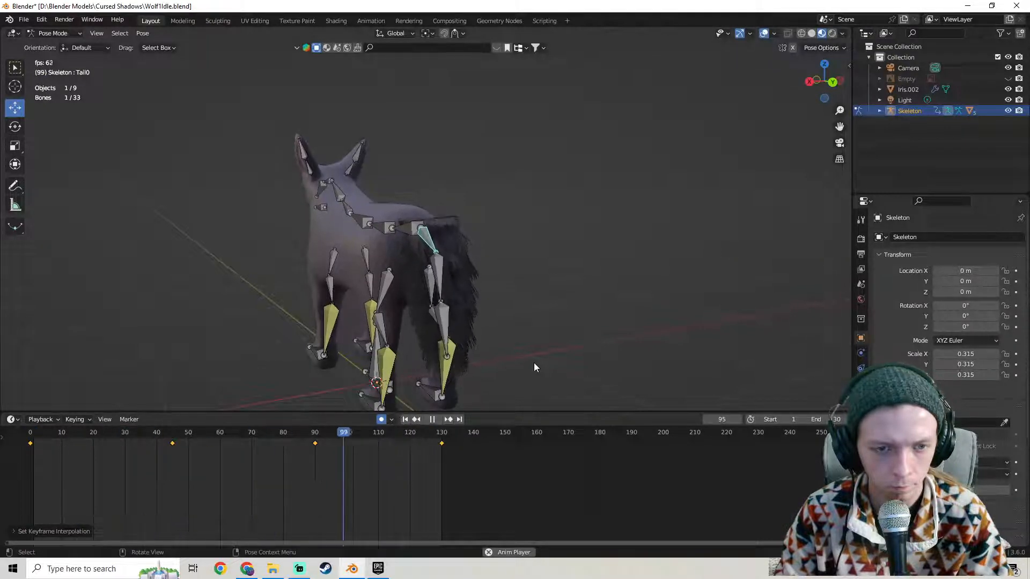
Select the Neck1 bone and set the interpolation mode of its keyframes to Bezier.
{"action": "middle_click_drag", "start_coordinate": [533, 363], "coordinate": [574, 334]}
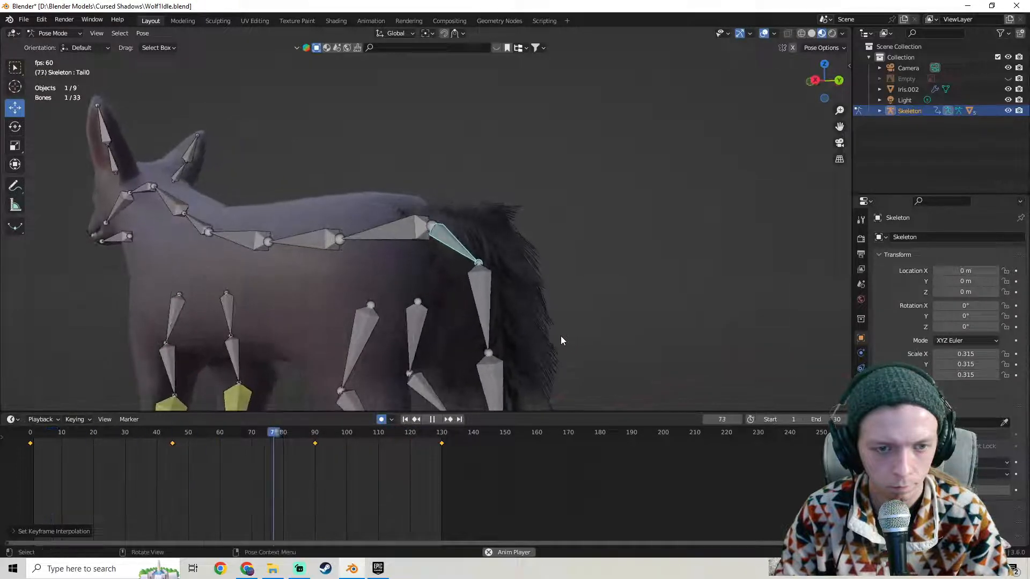
{"action": "middle_click_drag", "start_coordinate": [295, 300], "coordinate": [456, 287], "text": "shift"}
{"action": "middle_click_drag", "start_coordinate": [324, 280], "coordinate": [375, 275]}
{"action": "middle_click_drag", "start_coordinate": [242, 237], "coordinate": [407, 256], "text": "shift"}
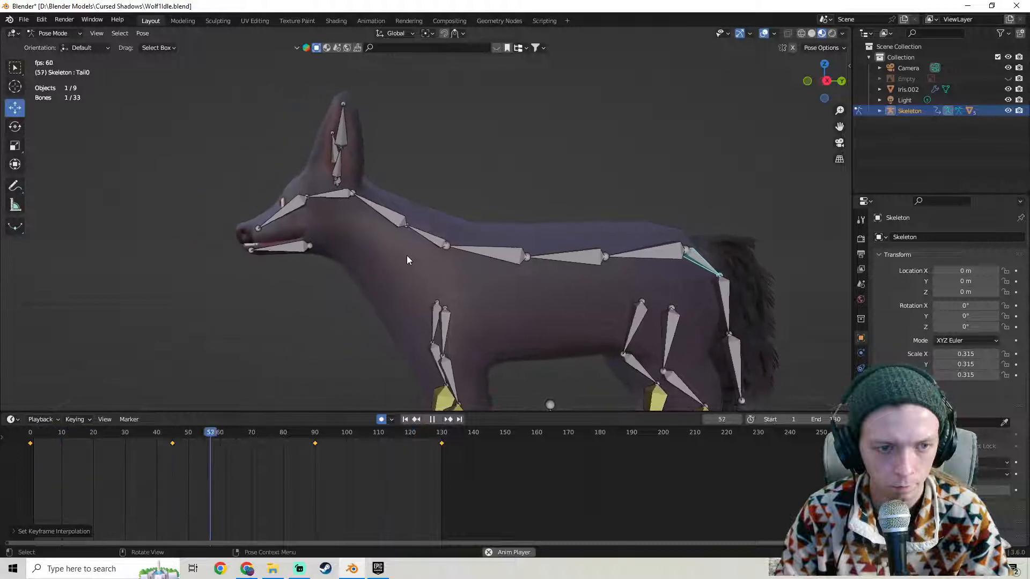
{"action": "left_click", "coordinate": [385, 213]}
{"action": "right_click", "coordinate": [238, 449]}
{"action": "mouse_move", "coordinate": [238, 451]}
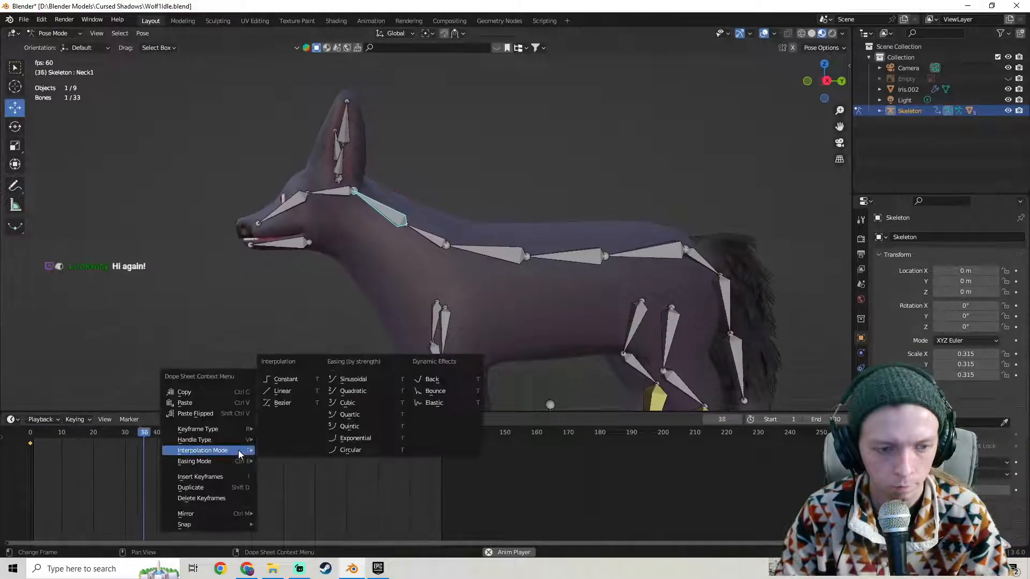
{"action": "left_click", "coordinate": [289, 402]}
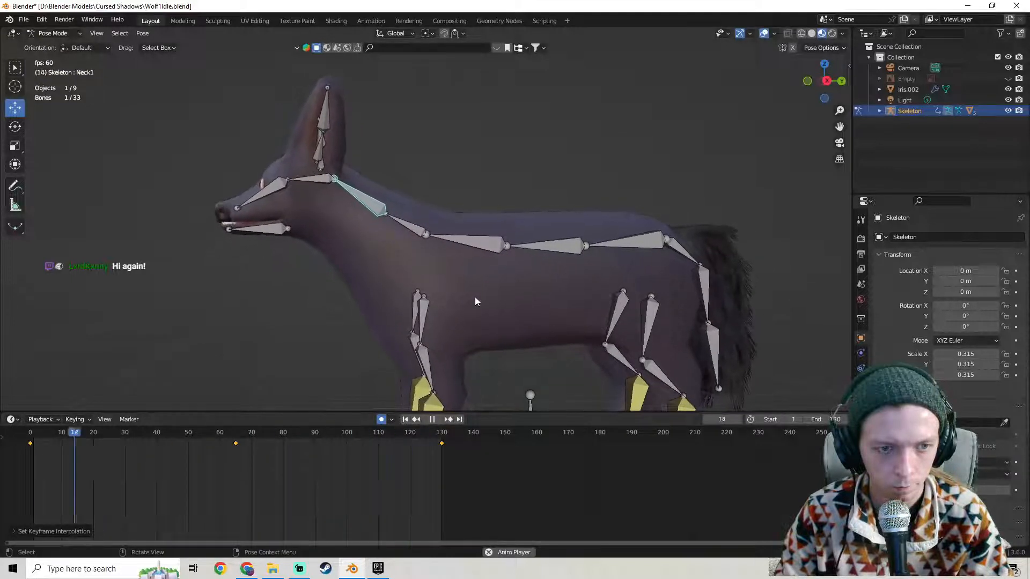
Select the Spine0 bone and set the interpolation mode of its keyframes to Linear.
{"action": "middle_click_drag", "start_coordinate": [475, 297], "coordinate": [345, 310], "text": "shift"}
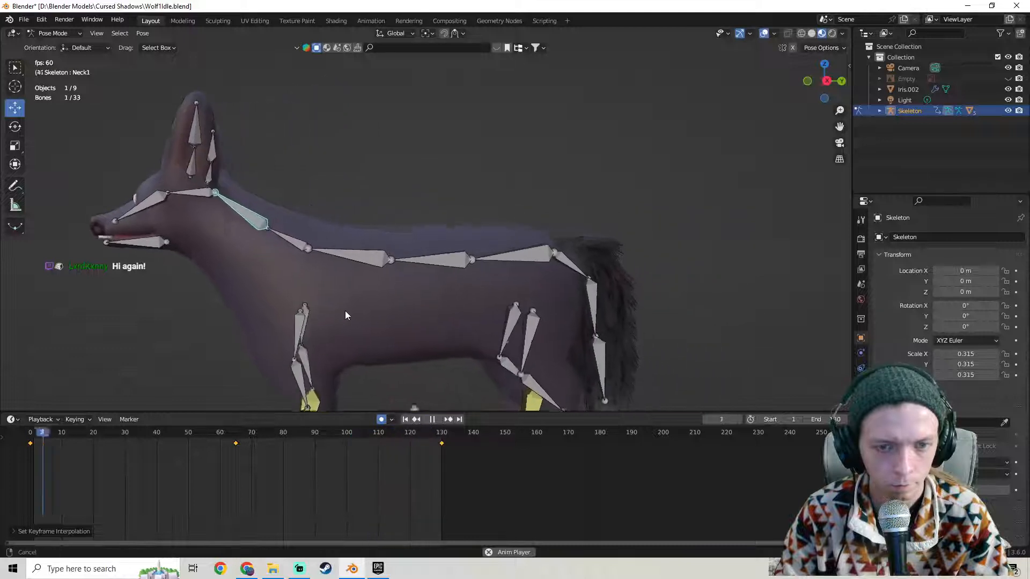
{"action": "middle_click_drag", "start_coordinate": [494, 313], "coordinate": [436, 213], "text": "shift"}
{"action": "left_click", "coordinate": [448, 201]}
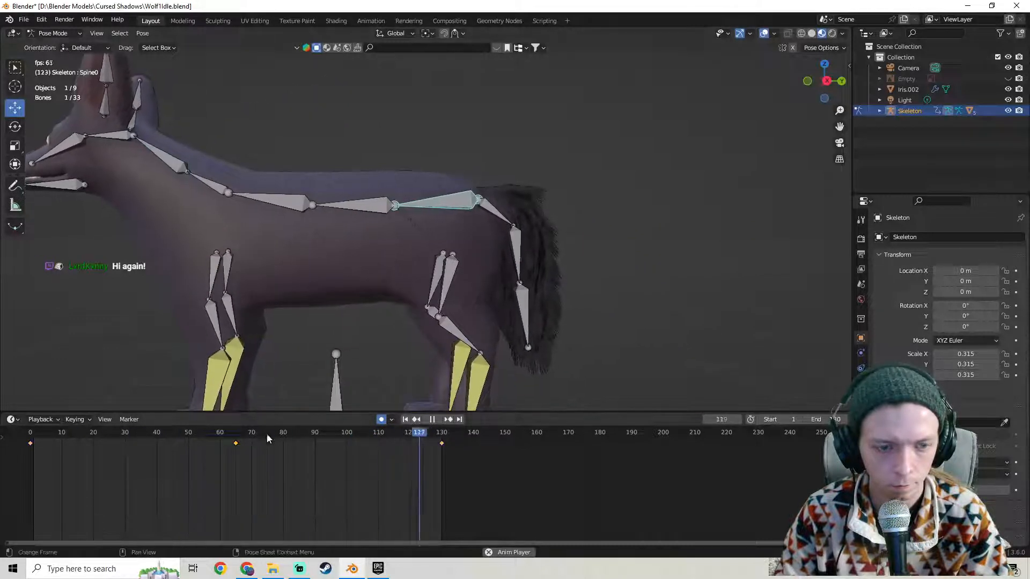
{"action": "right_click", "coordinate": [247, 452]}
{"action": "mouse_move", "coordinate": [247, 453]}
{"action": "left_click", "coordinate": [298, 393]}
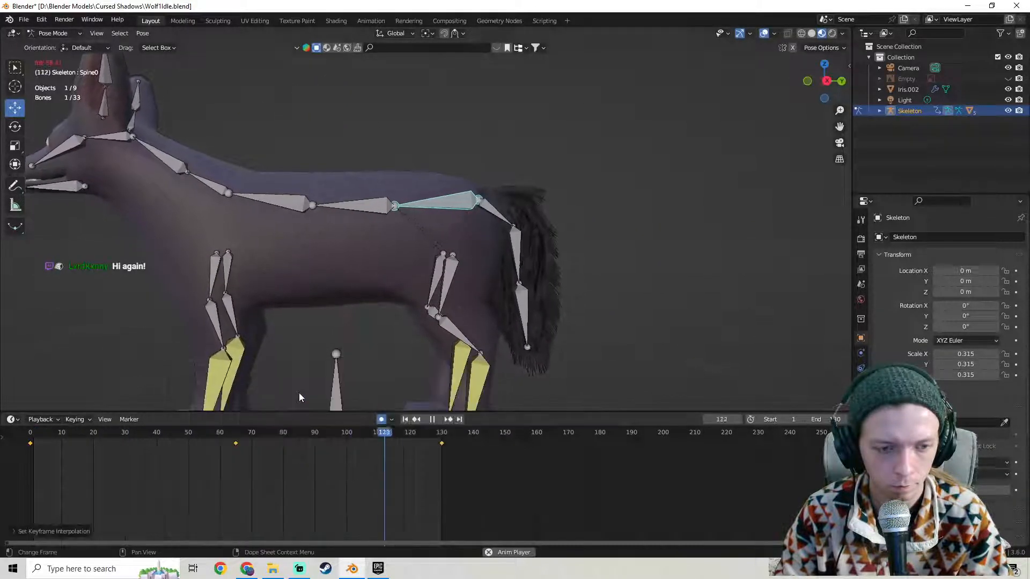
Check the wolf's full body in motion, then save the Wolf1Idle.blend file.
{"action": "middle_click_drag", "start_coordinate": [459, 346], "coordinate": [475, 139], "text": "shift"}
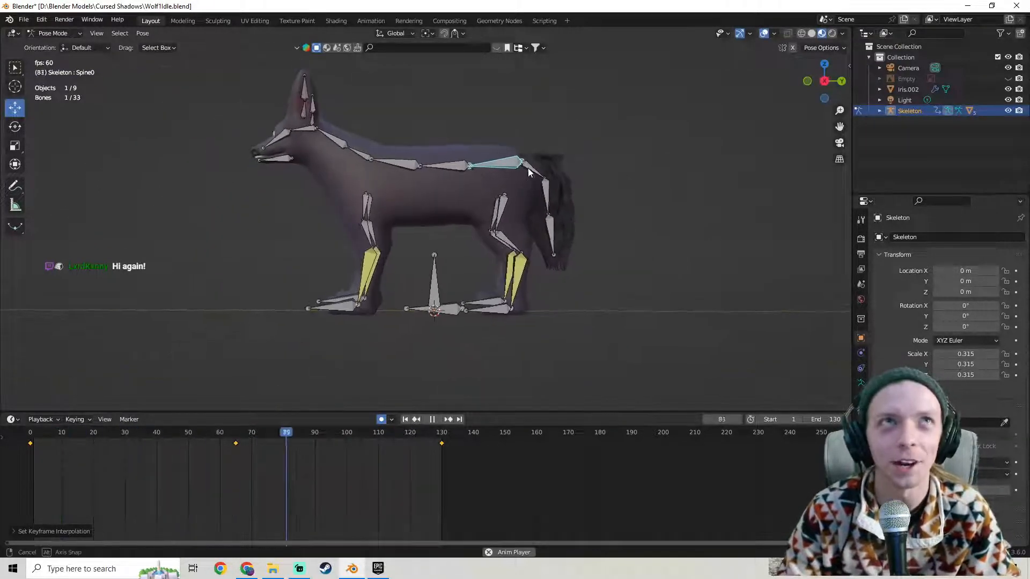
{"action": "scroll", "coordinate": [529, 163], "scroll_direction": "down", "scroll_amount": 2}
{"action": "mouse_move", "coordinate": [524, 165]}
{"action": "middle_mouse_down"}
{"action": "mouse_move", "coordinate": [517, 181]}
{"action": "mouse_move", "coordinate": [528, 182]}
{"action": "middle_mouse_up"}
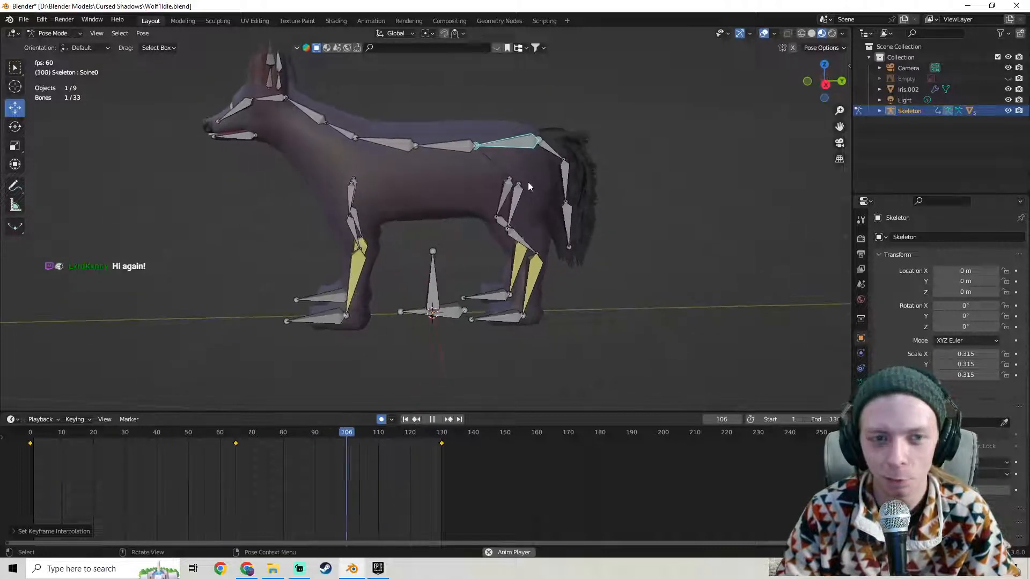
{"action": "left_click", "coordinate": [24, 19]}
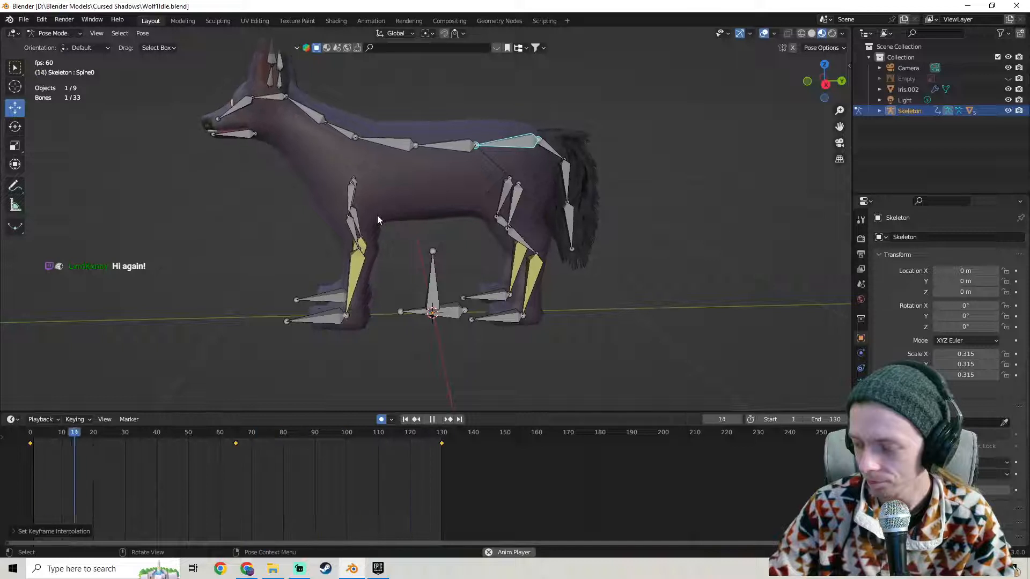
Examine the looping idle animation on the head, spine, legs and tail from several angles and distances.
{"action": "middle_click_drag", "start_coordinate": [450, 208], "coordinate": [428, 237], "text": "shift"}
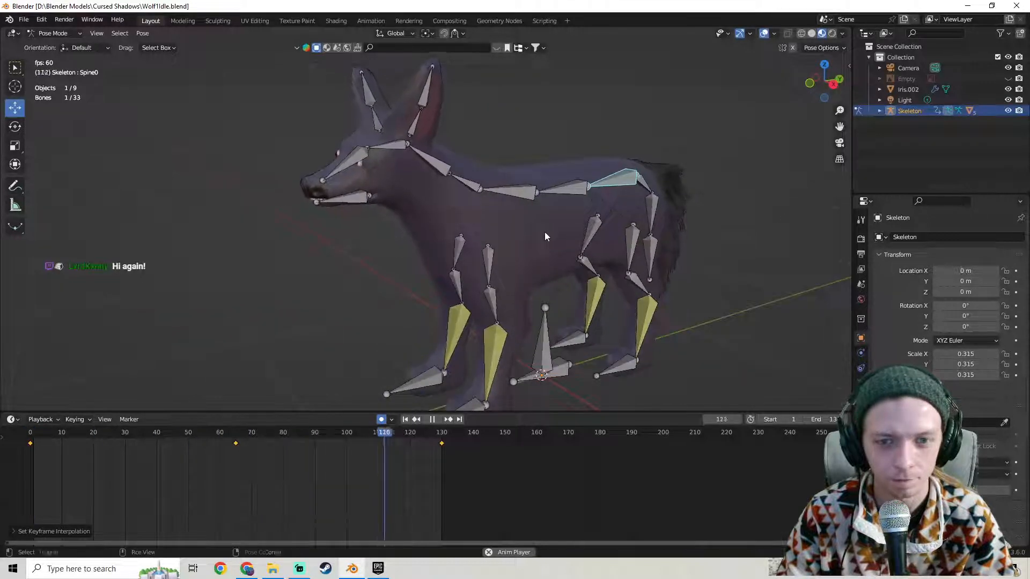
{"action": "middle_click_drag", "start_coordinate": [545, 236], "coordinate": [368, 225]}
{"action": "middle_click_drag", "start_coordinate": [537, 207], "coordinate": [422, 209]}
{"action": "scroll", "coordinate": [372, 182], "scroll_direction": "up", "scroll_amount": 3}
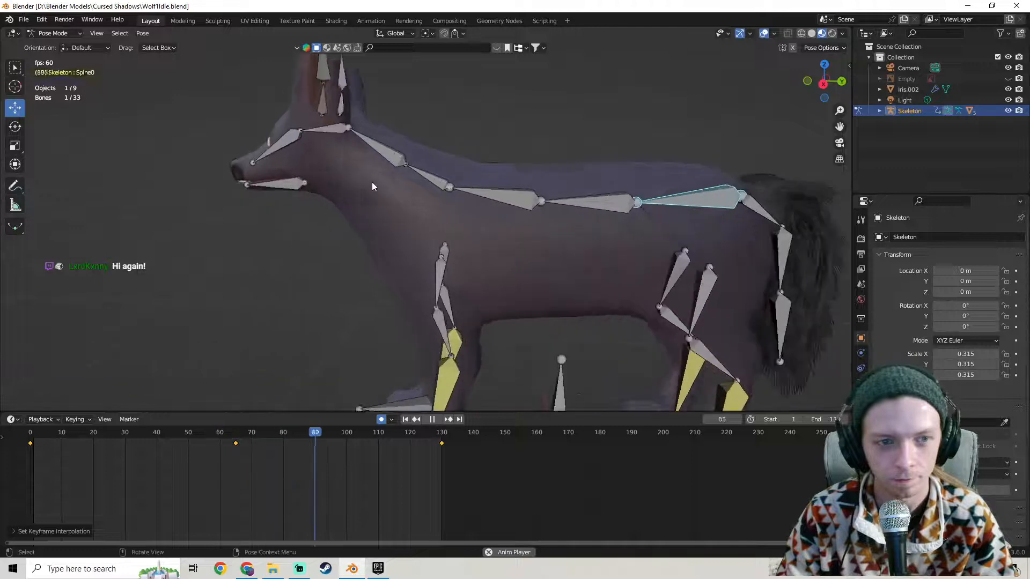
{"action": "middle_click_drag", "start_coordinate": [346, 170], "coordinate": [397, 211], "text": "shift"}
{"action": "middle_click_drag", "start_coordinate": [486, 208], "coordinate": [225, 134], "text": "shift"}
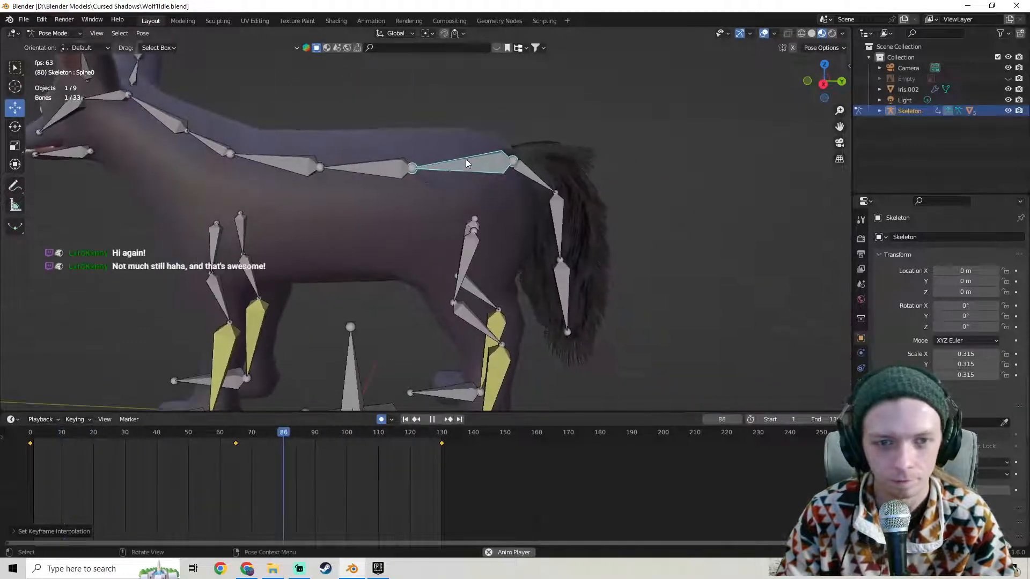
{"action": "middle_click_drag", "start_coordinate": [443, 185], "coordinate": [471, 121], "text": "shift"}
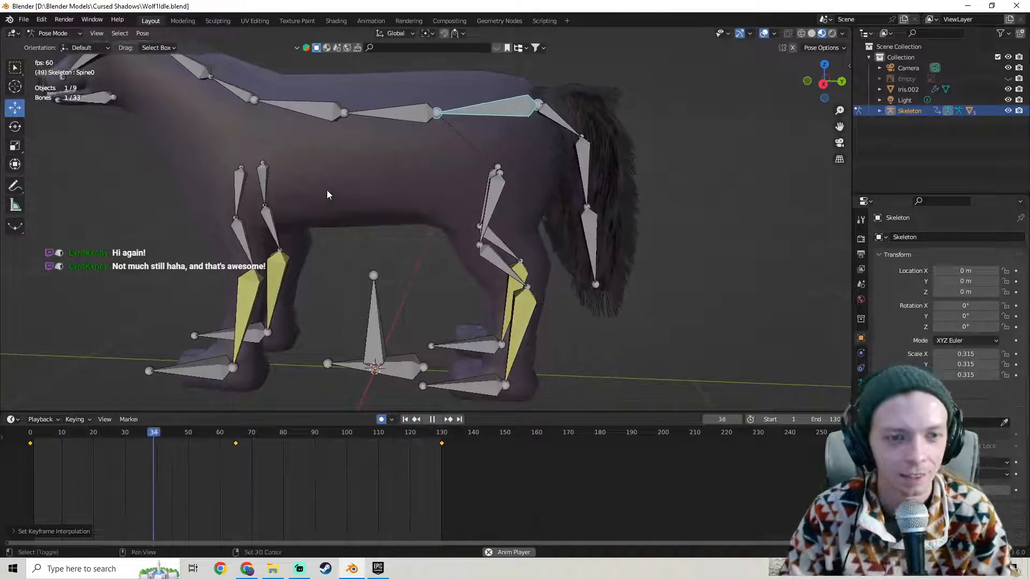
{"action": "middle_click_drag", "start_coordinate": [328, 194], "coordinate": [426, 208], "text": "shift"}
{"action": "key", "text": "XF86AudioRaiseVolume"}
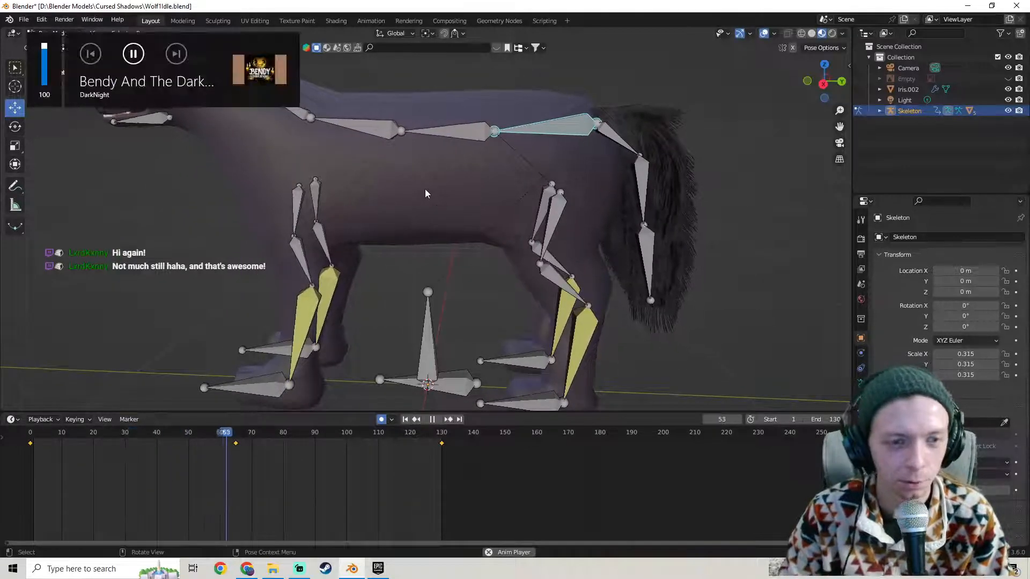
{"action": "middle_click_drag", "start_coordinate": [391, 173], "coordinate": [506, 206]}
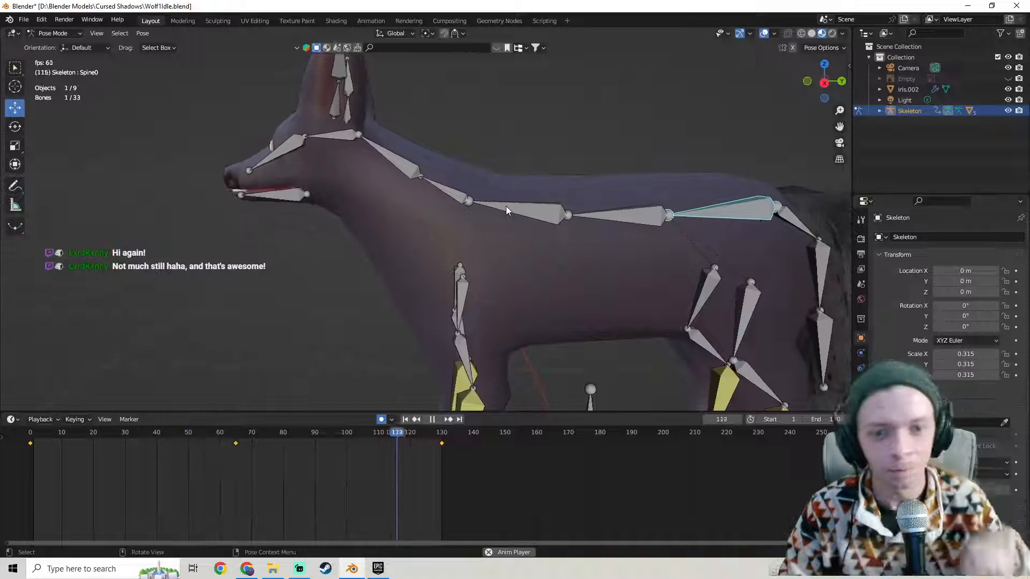
{"action": "middle_click_drag", "start_coordinate": [825, 275], "coordinate": [544, 239], "text": "shift"}
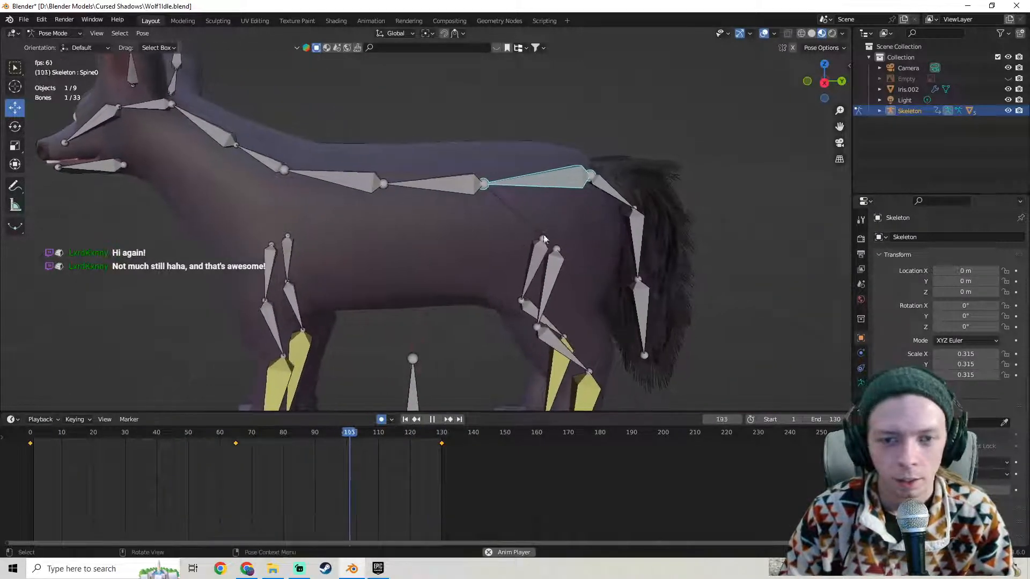
{"action": "middle_click_drag", "start_coordinate": [322, 219], "coordinate": [448, 203]}
{"action": "middle_click_drag", "start_coordinate": [303, 157], "coordinate": [228, 141]}
{"action": "middle_click_drag", "start_coordinate": [633, 188], "coordinate": [460, 185], "text": "shift"}
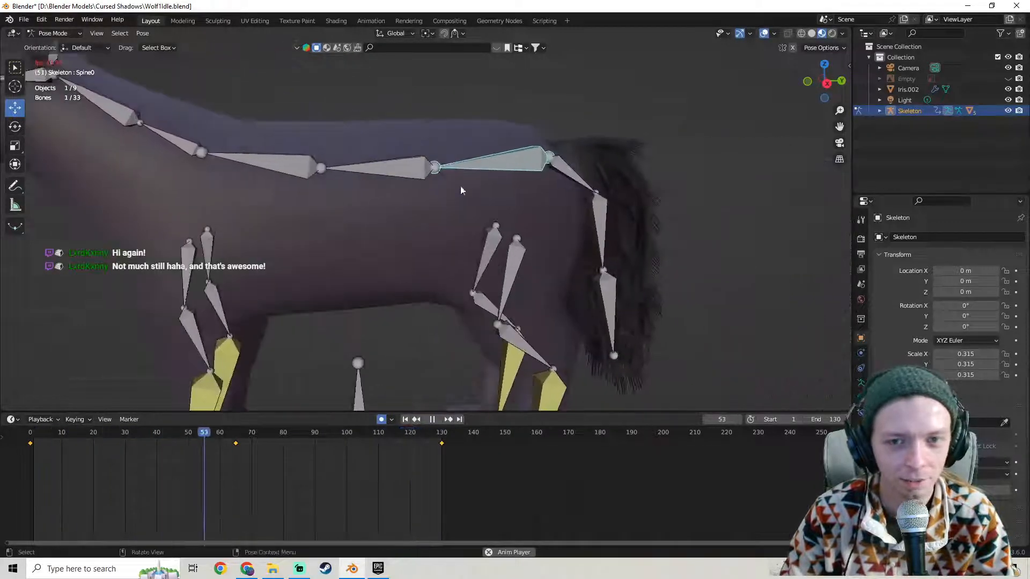
Preview the wolf's whole body in rendered shading while the animation plays, and return to material preview shading.
{"action": "left_click", "coordinate": [13, 419]}
{"action": "scroll", "coordinate": [284, 285], "scroll_direction": "down", "scroll_amount": 3}
{"action": "middle_click_drag", "start_coordinate": [285, 285], "coordinate": [434, 155], "text": "shift"}
{"action": "mouse_move", "coordinate": [387, 258]}
{"action": "middle_mouse_down"}
{"action": "mouse_move", "coordinate": [432, 266]}
{"action": "mouse_move", "coordinate": [521, 241]}
{"action": "mouse_move", "coordinate": [531, 271]}
{"action": "mouse_move", "coordinate": [569, 269]}
{"action": "middle_mouse_up"}
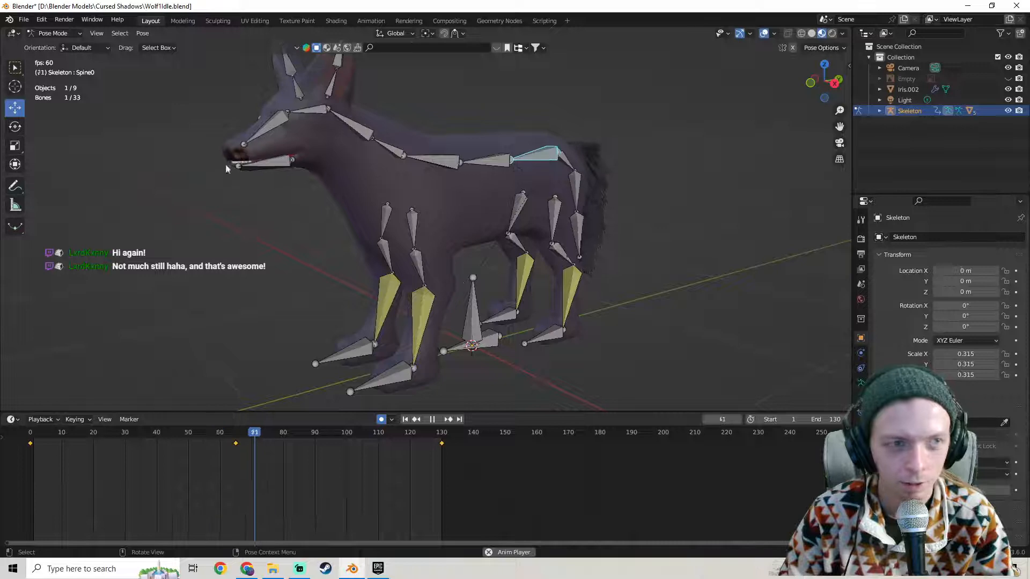
{"action": "left_click", "coordinate": [832, 34]}
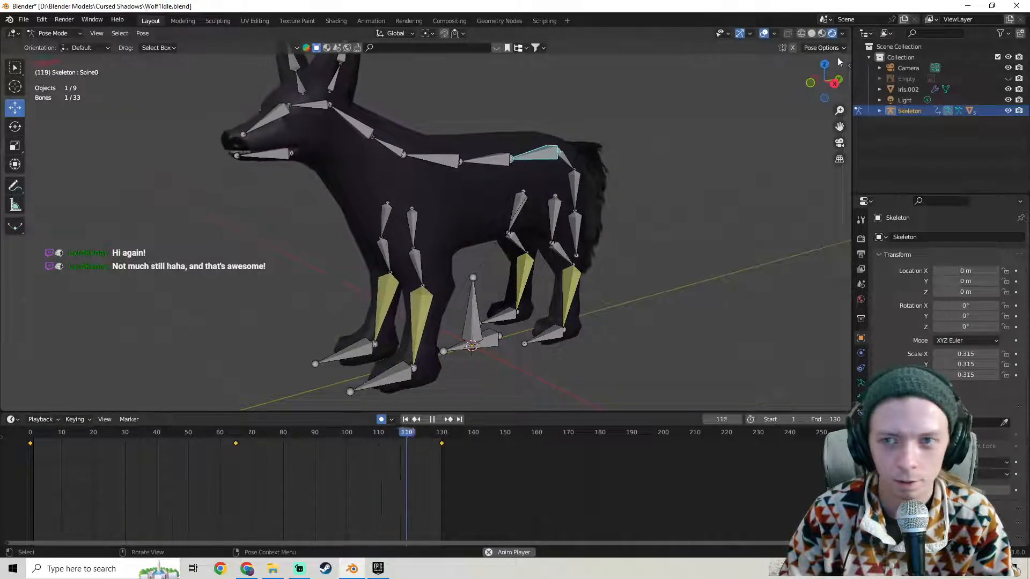
{"action": "left_click", "coordinate": [821, 33]}
{"action": "mouse_move", "coordinate": [584, 188]}
{"action": "middle_mouse_down"}
{"action": "mouse_move", "coordinate": [513, 204]}
{"action": "mouse_move", "coordinate": [487, 184]}
{"action": "mouse_move", "coordinate": [588, 207]}
{"action": "mouse_move", "coordinate": [526, 195]}
{"action": "middle_mouse_up"}
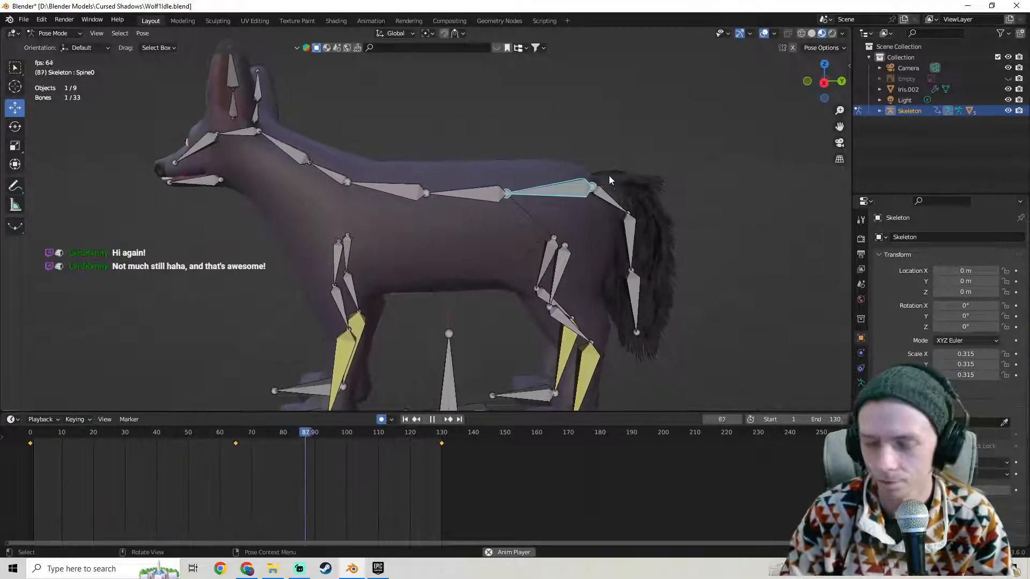
Replace the timeline with the Graph Editor and expand the Spine0 bone's animation channels.
{"action": "left_click", "coordinate": [11, 419]}
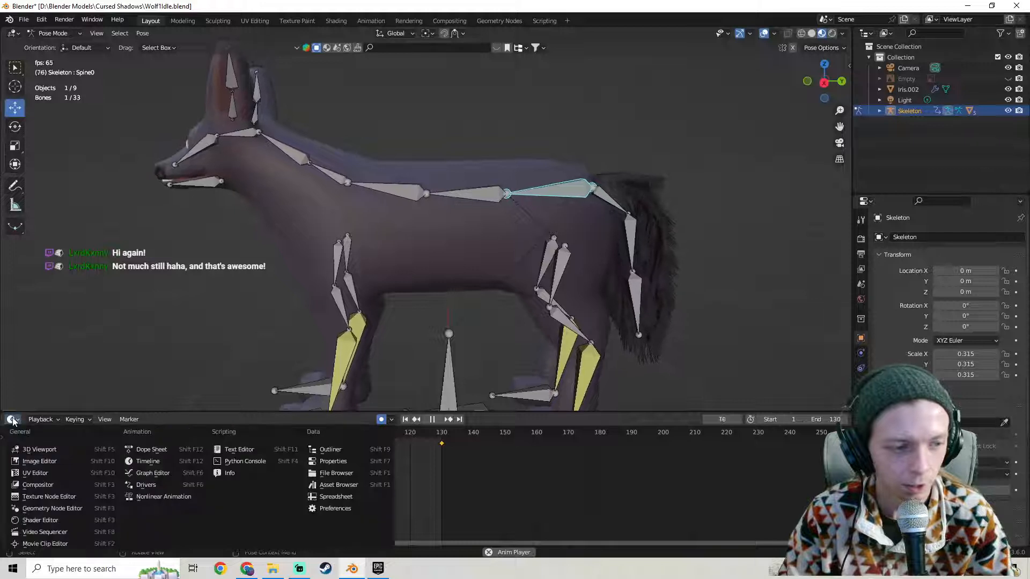
{"action": "left_click", "coordinate": [11, 420]}
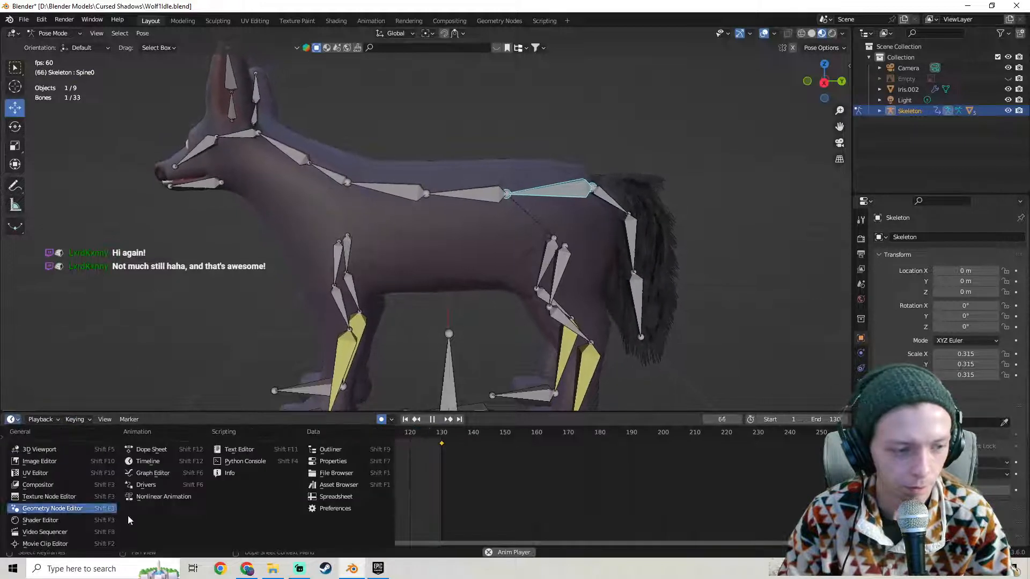
{"action": "left_click", "coordinate": [154, 473]}
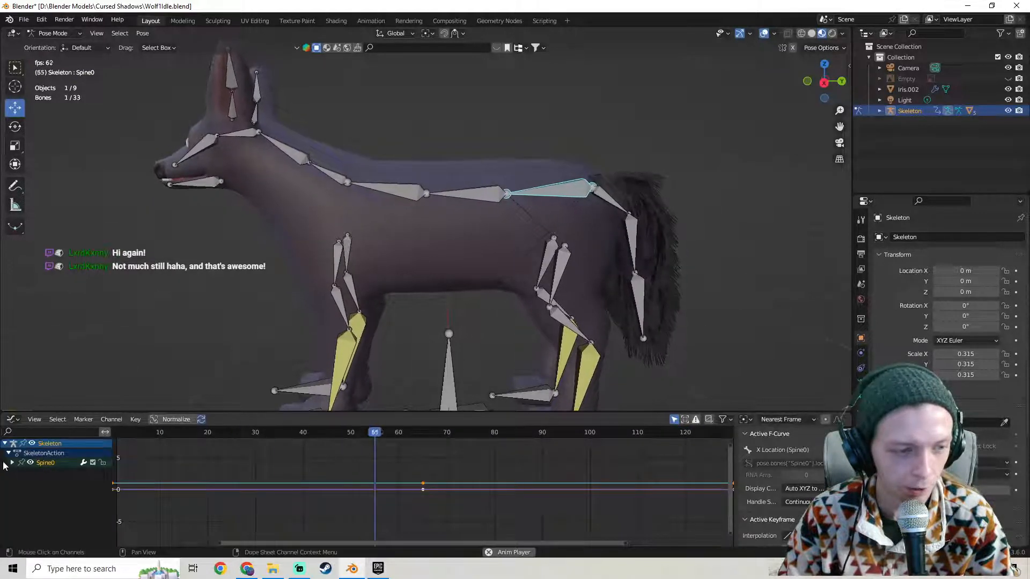
{"action": "left_click", "coordinate": [11, 463]}
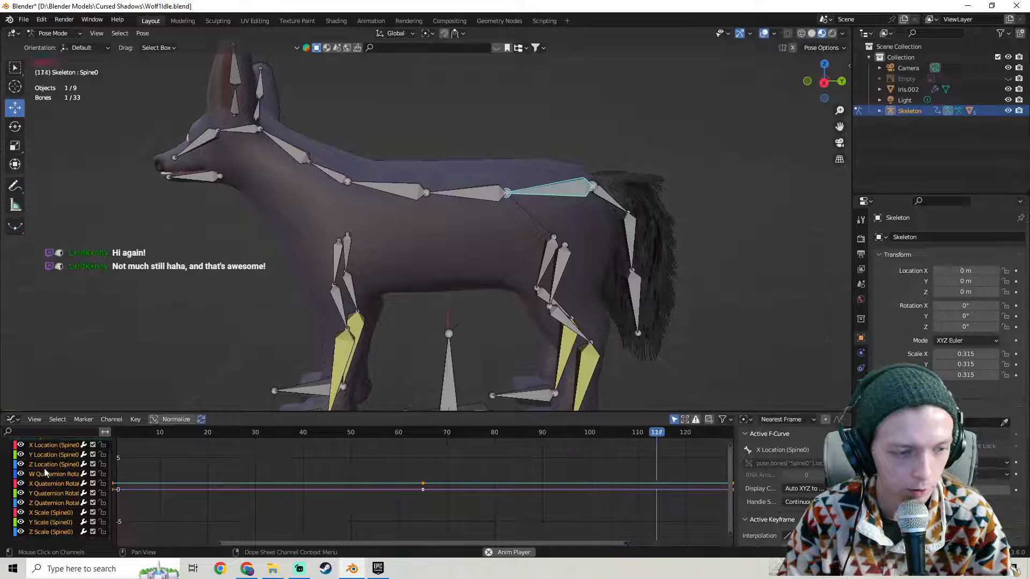
Delete the X, Y and Z Scale channels of the Spine0 bone.
{"action": "left_click", "coordinate": [43, 532]}
{"action": "key", "text": "x"}
{"action": "left_click", "coordinate": [44, 523]}
{"action": "key", "text": "x"}
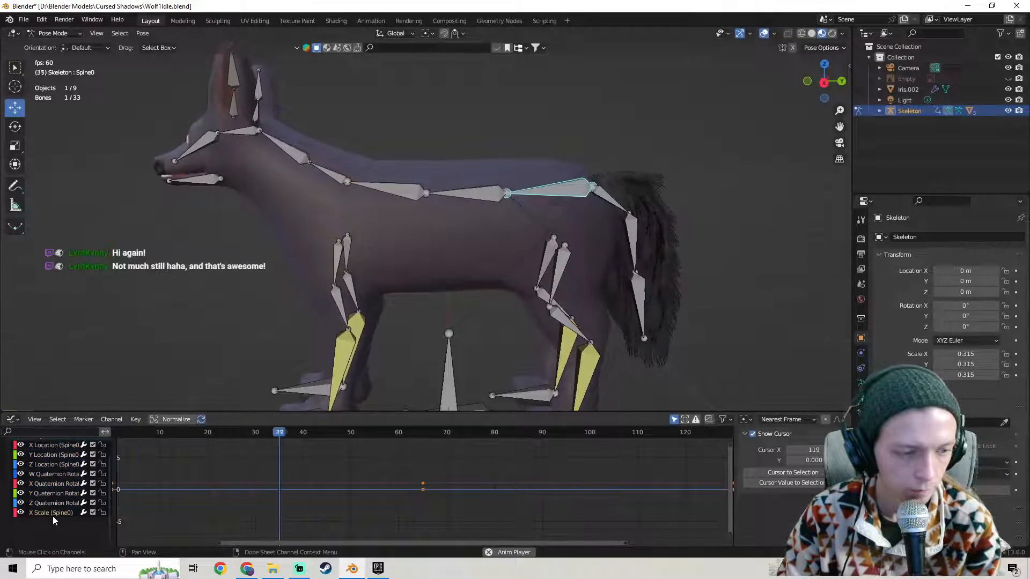
{"action": "left_click", "coordinate": [53, 516]}
{"action": "key", "text": "x"}
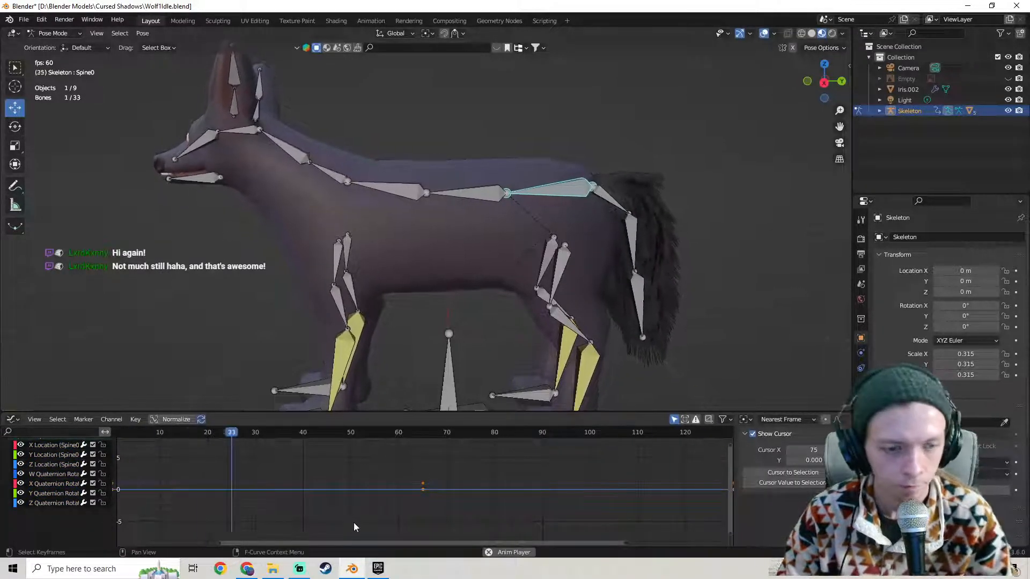
Normalize the curve display and set Spine0's Z Location keyframe at frame 0 to Bezier interpolation.
{"action": "scroll", "coordinate": [330, 498], "scroll_direction": "up", "scroll_amount": 2}
{"action": "scroll", "coordinate": [330, 498], "scroll_direction": "down", "scroll_amount": 3}
{"action": "left_click", "coordinate": [176, 419]}
{"action": "scroll", "coordinate": [395, 484], "scroll_direction": "down", "scroll_amount": 4}
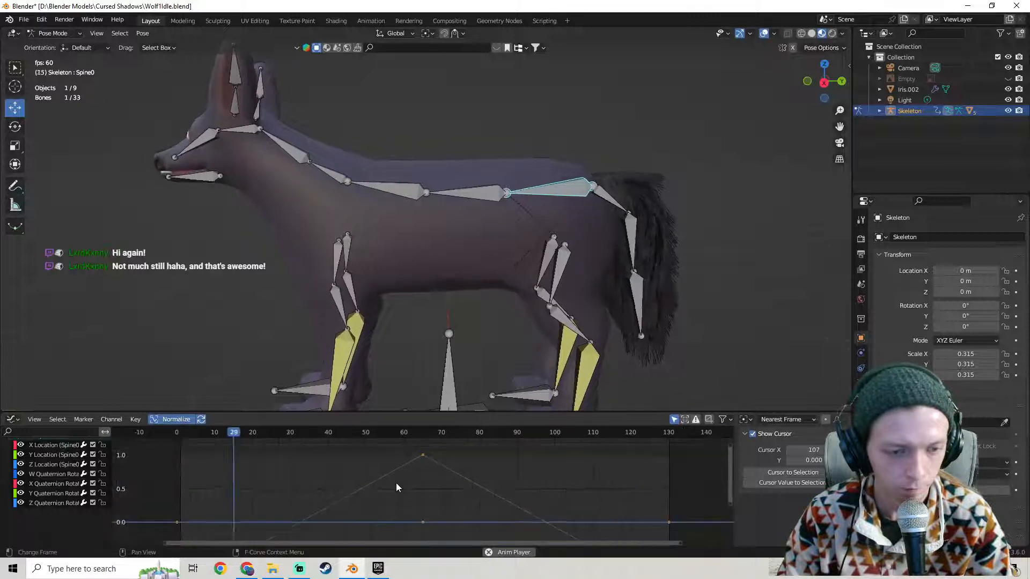
{"action": "middle_click_drag", "start_coordinate": [408, 487], "coordinate": [509, 344]}
{"action": "left_click", "coordinate": [408, 449]}
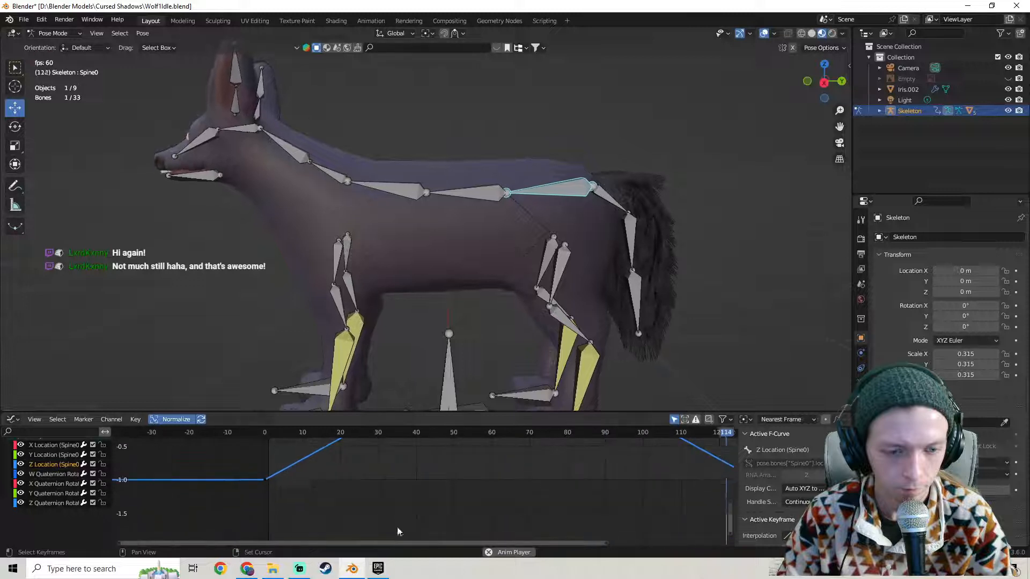
{"action": "left_click", "coordinate": [264, 479]}
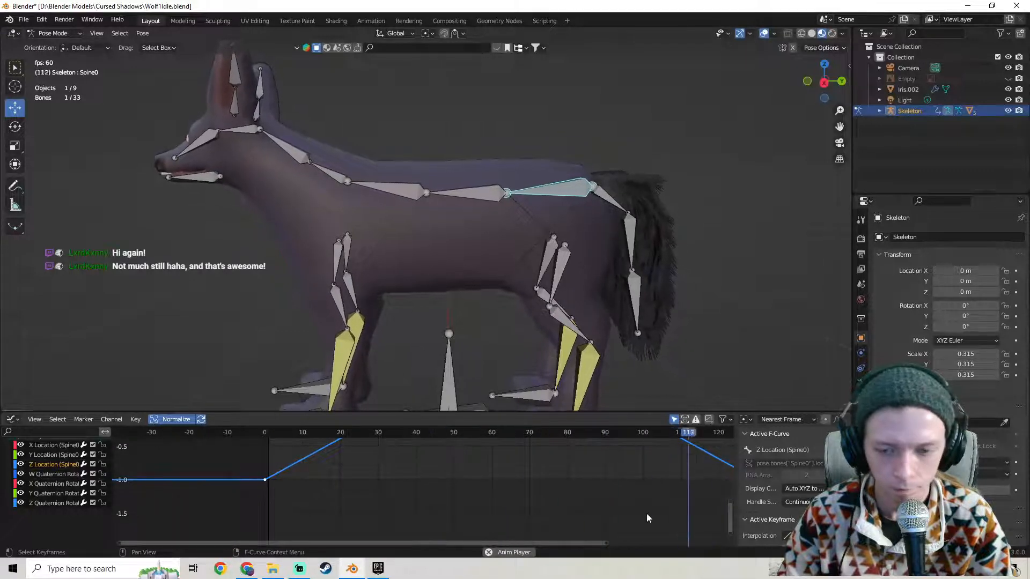
{"action": "scroll", "coordinate": [772, 499], "scroll_direction": "down", "scroll_amount": 2}
{"action": "left_click", "coordinate": [797, 512]}
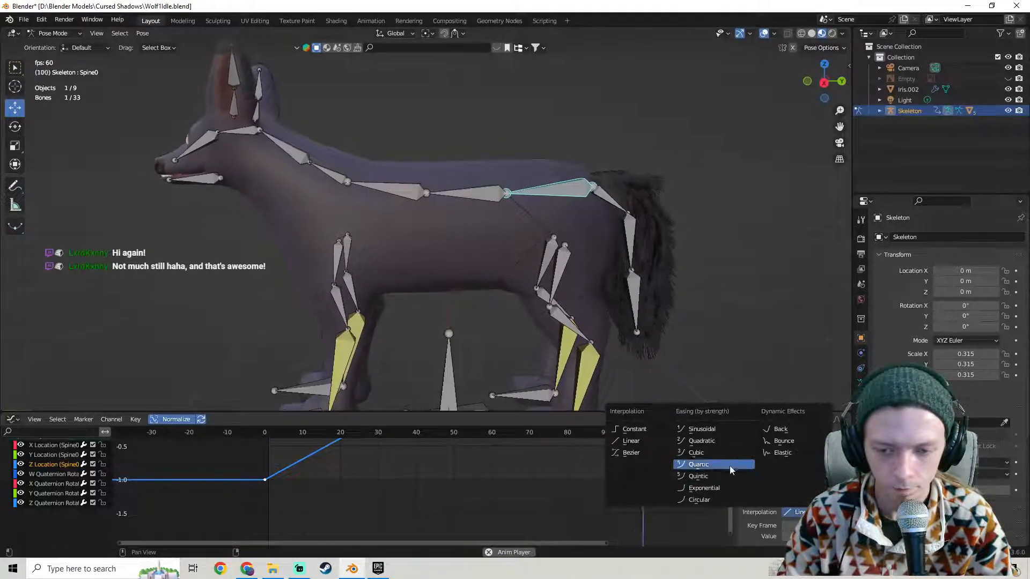
{"action": "left_click", "coordinate": [638, 450]}
{"action": "key", "text": "Home"}
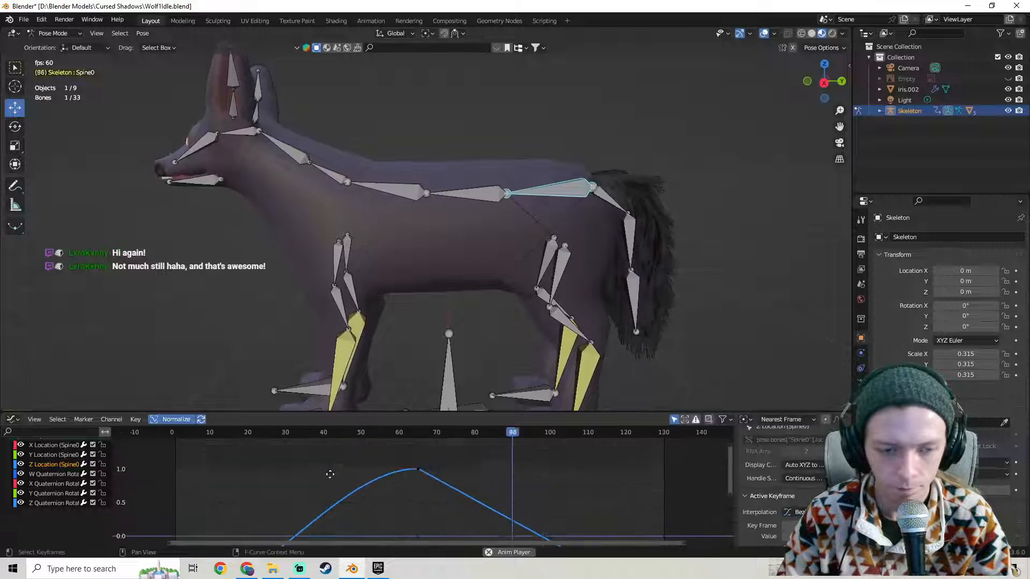
Set Spine0's Z Location keyframes at the curve's peak and at frame 130 to Bezier interpolation.
{"action": "left_click", "coordinate": [417, 469]}
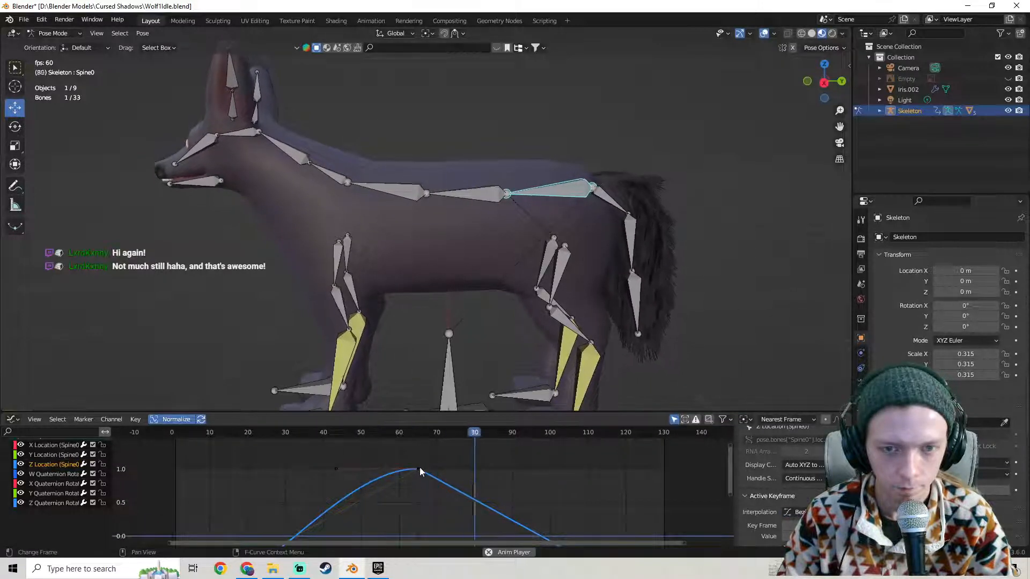
{"action": "left_click", "coordinate": [796, 513]}
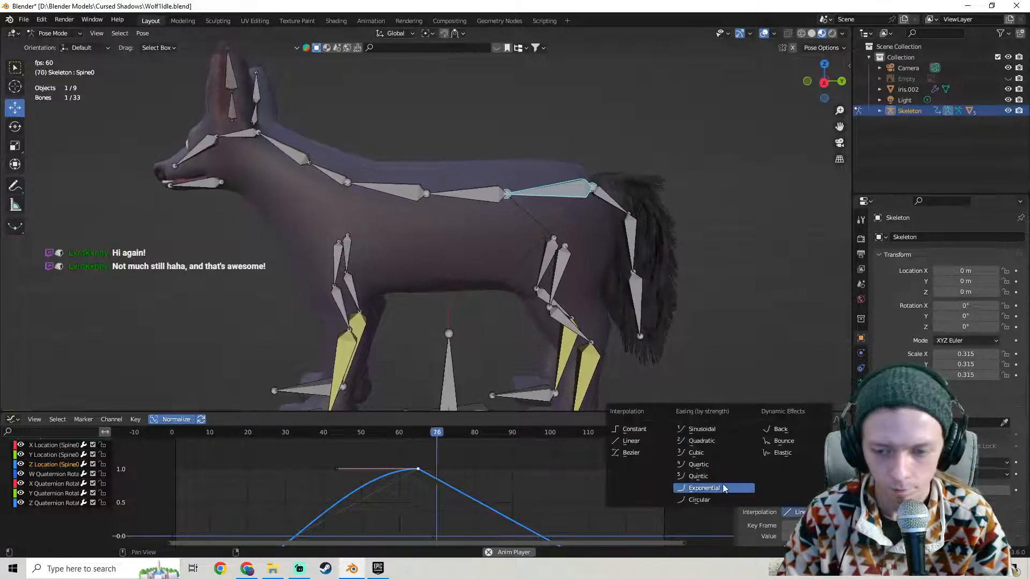
{"action": "left_click", "coordinate": [640, 452]}
{"action": "scroll", "coordinate": [590, 496], "scroll_direction": "down", "scroll_amount": 2}
{"action": "middle_click_drag", "start_coordinate": [589, 501], "coordinate": [464, 406]}
{"action": "left_click", "coordinate": [506, 492]}
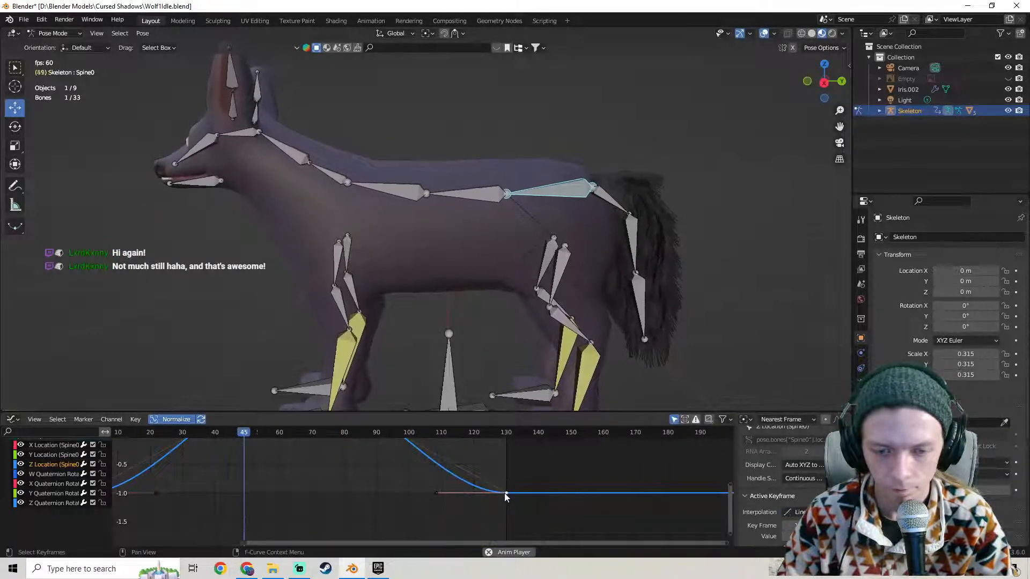
{"action": "left_click", "coordinate": [788, 513]}
{"action": "left_click", "coordinate": [626, 456]}
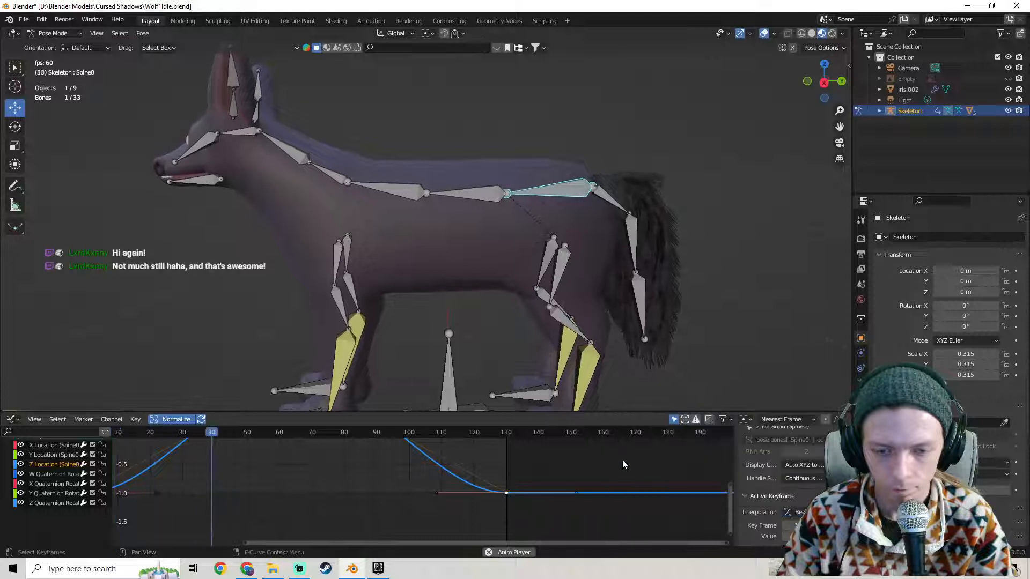
{"action": "middle_click_drag", "start_coordinate": [451, 456], "coordinate": [591, 546]}
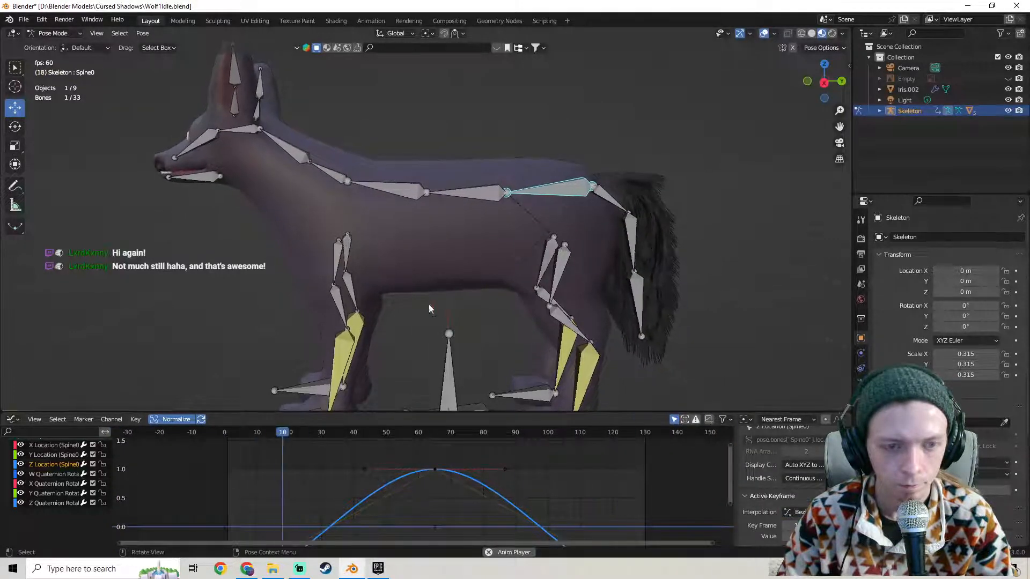
Save the changes to the existing Wolf1Idle.blend file.
{"action": "middle_click_drag", "start_coordinate": [429, 304], "coordinate": [423, 159]}
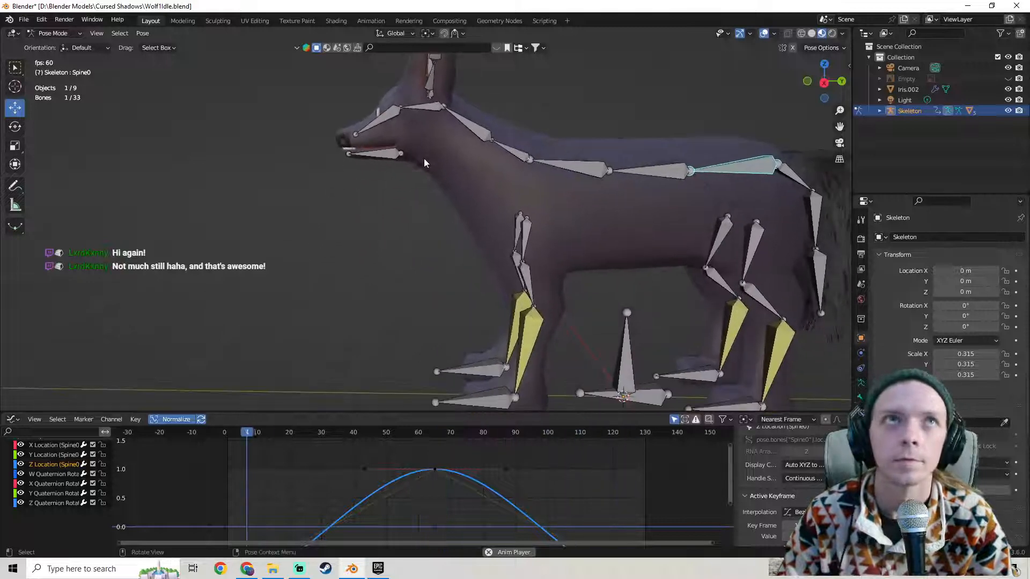
{"action": "left_click", "coordinate": [24, 19]}
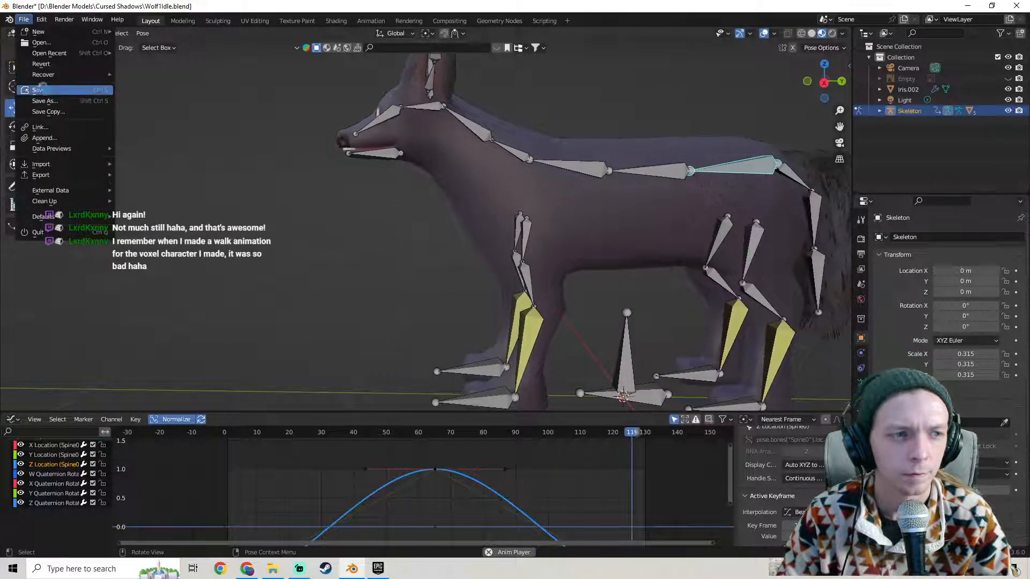
{"action": "left_click", "coordinate": [43, 85]}
Examine the smoothed idle motion of the wolf's body from the front and side, near and far.
{"action": "middle_click_drag", "start_coordinate": [320, 145], "coordinate": [260, 117]}
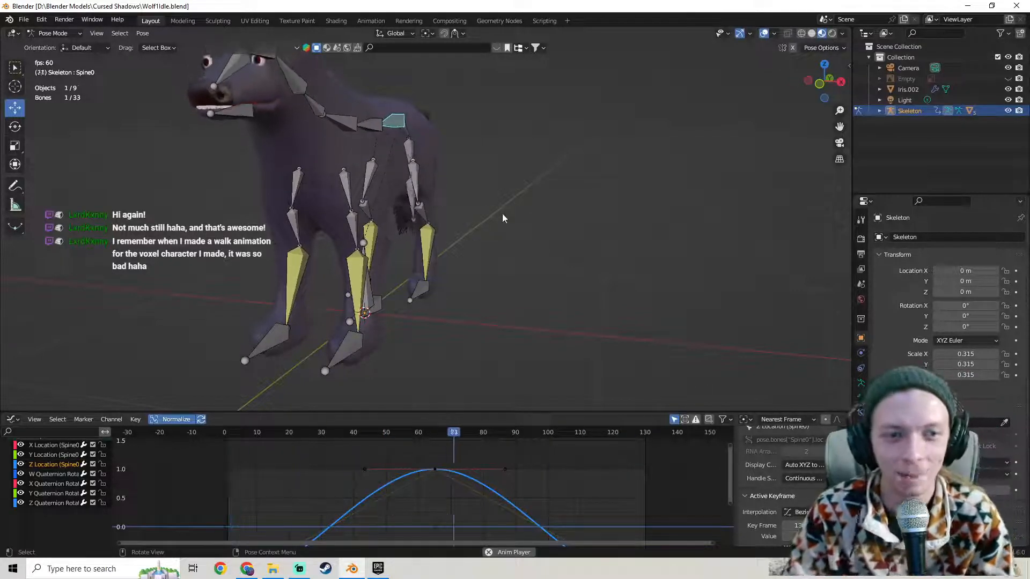
{"action": "middle_click_drag", "start_coordinate": [502, 213], "coordinate": [493, 197]}
{"action": "middle_click_drag", "start_coordinate": [356, 172], "coordinate": [375, 201], "text": "shift"}
{"action": "middle_click_drag", "start_coordinate": [446, 186], "coordinate": [411, 163], "text": "shift"}
{"action": "scroll", "coordinate": [458, 231], "scroll_direction": "up", "scroll_amount": 2}
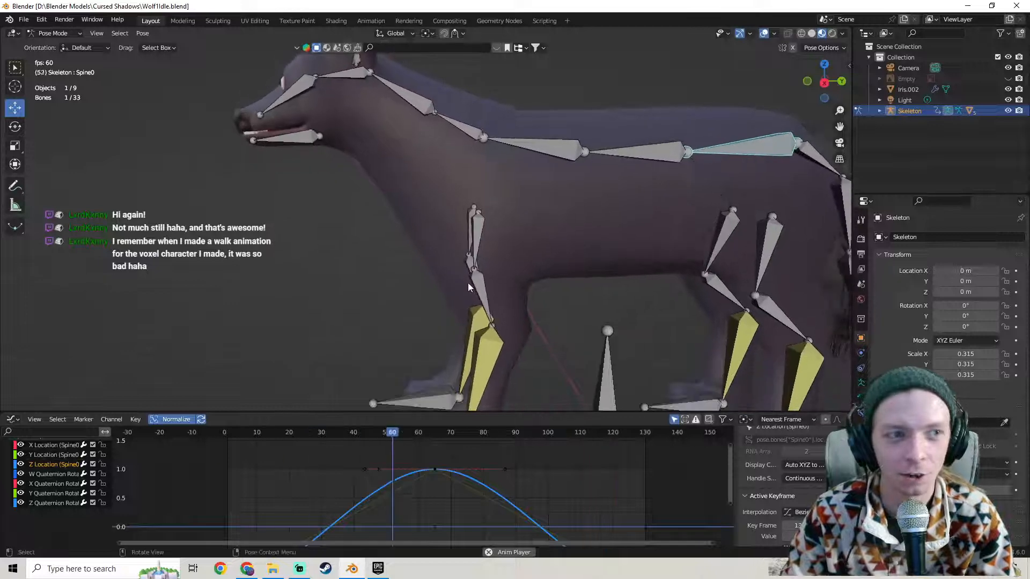
{"action": "middle_click_drag", "start_coordinate": [467, 282], "coordinate": [454, 233], "text": "shift"}
{"action": "scroll", "coordinate": [493, 268], "scroll_direction": "down", "scroll_amount": 3}
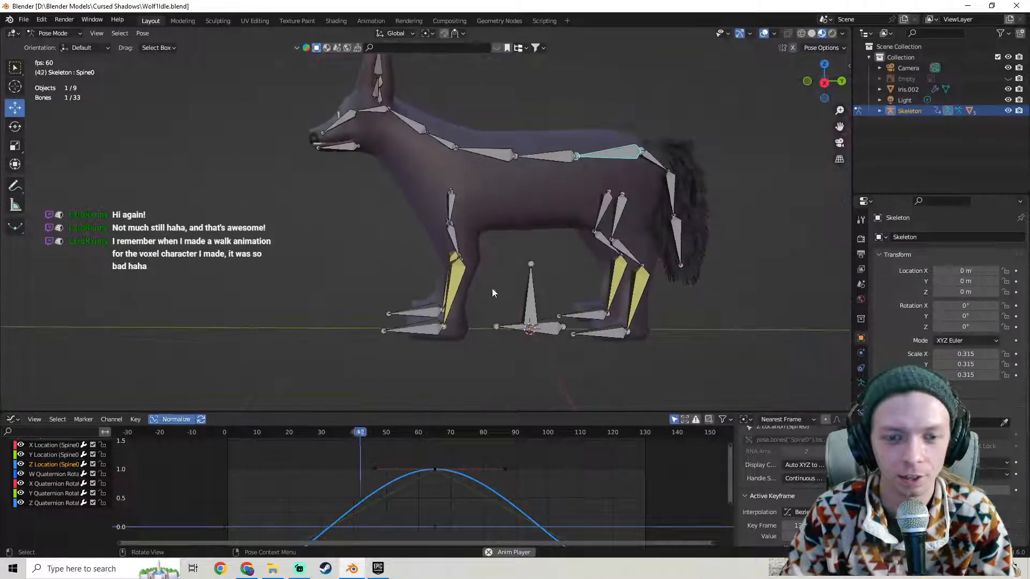
Enlarge the Graph Editor, select the Neck1 bone and expand its animation channels.
{"action": "left_click_drag", "start_coordinate": [451, 410], "coordinate": [451, 384]}
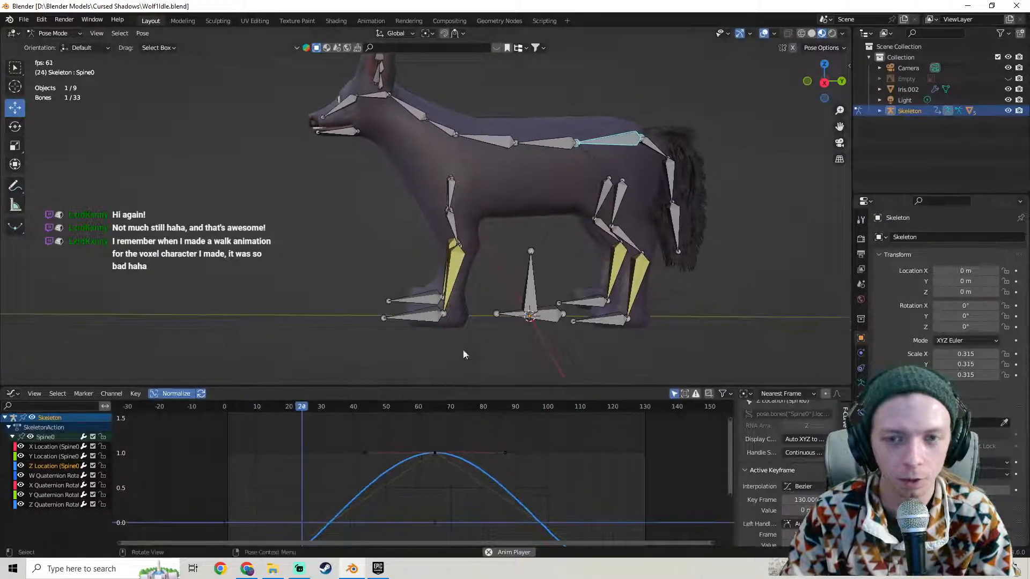
{"action": "middle_click_drag", "start_coordinate": [466, 236], "coordinate": [474, 283], "text": "shift"}
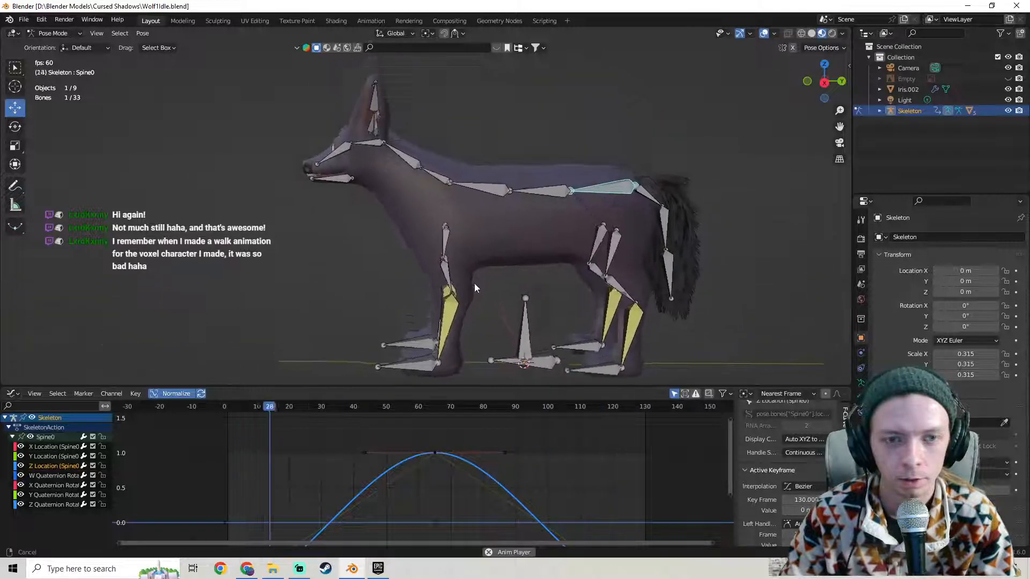
{"action": "scroll", "coordinate": [397, 244], "scroll_direction": "up", "scroll_amount": 3}
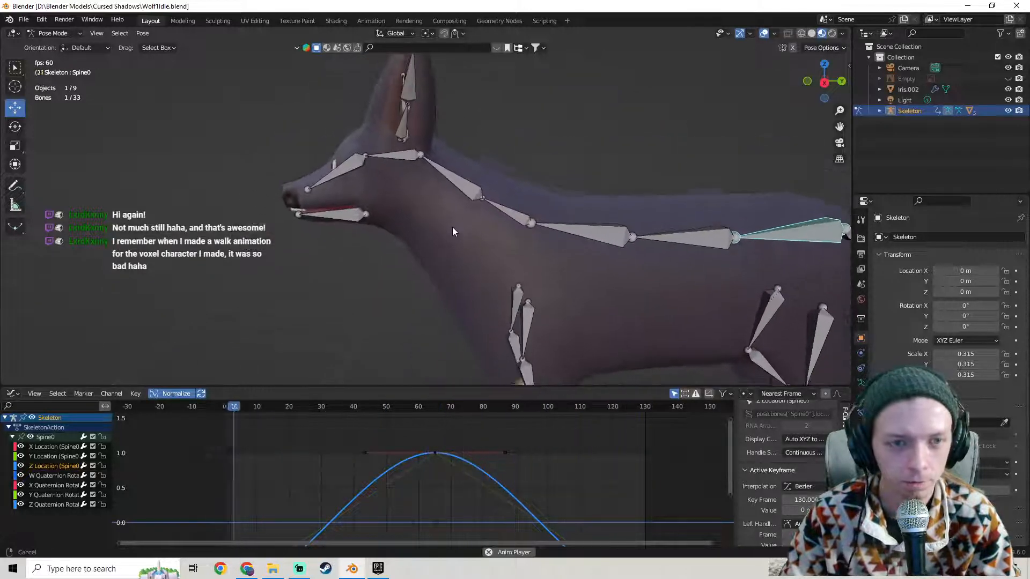
{"action": "left_click", "coordinate": [455, 185]}
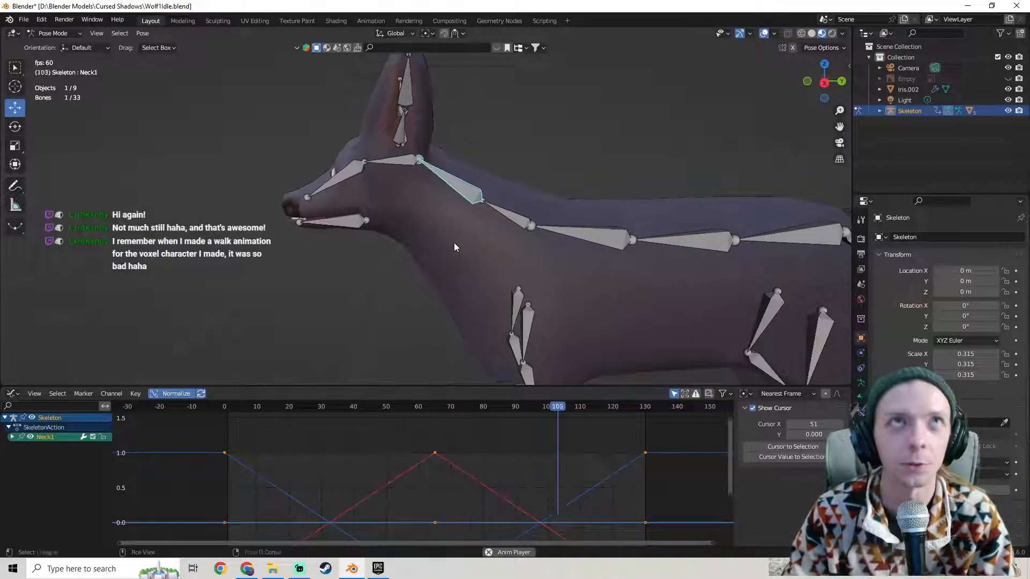
{"action": "middle_click_drag", "start_coordinate": [454, 243], "coordinate": [423, 180], "text": "shift"}
{"action": "left_click", "coordinate": [12, 436]}
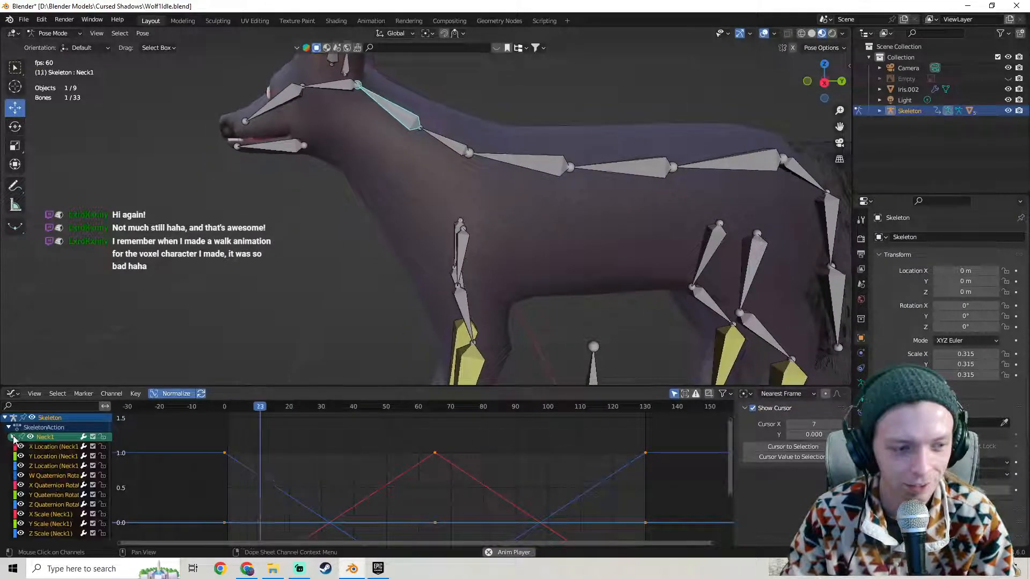
Delete the X, Y and Z Scale channels and the Z Quaternion Rotation channel of the Neck1 bone.
{"action": "left_click", "coordinate": [54, 532]}
{"action": "key", "text": "x"}
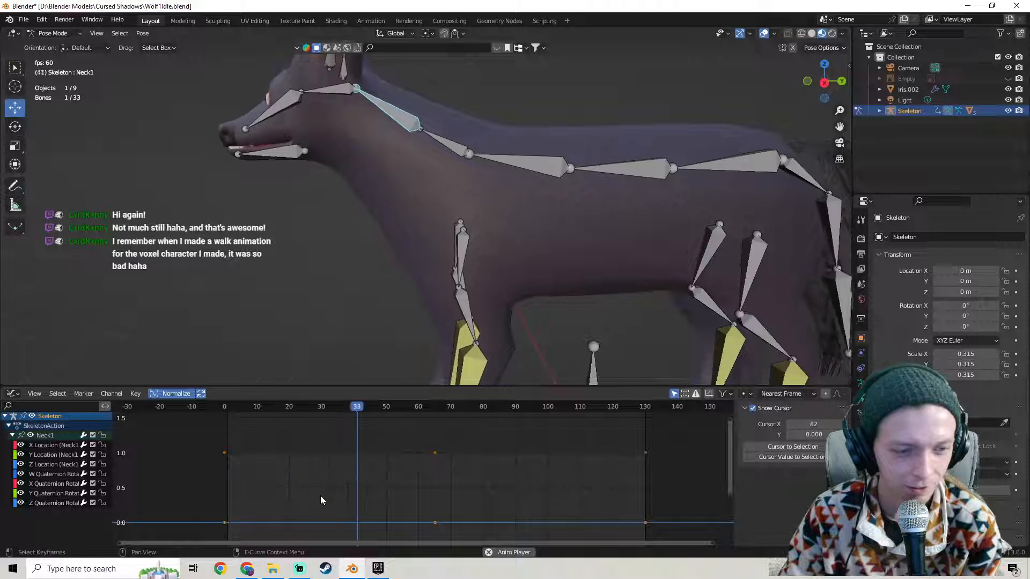
{"action": "scroll", "coordinate": [320, 495], "scroll_direction": "down", "scroll_amount": 1}
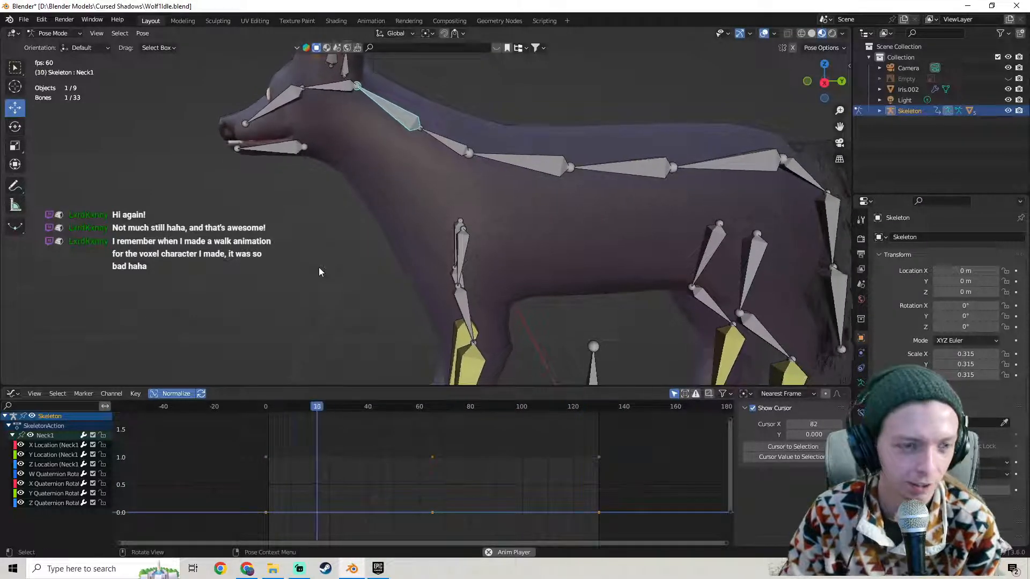
{"action": "scroll", "coordinate": [374, 475], "scroll_direction": "down", "scroll_amount": 1}
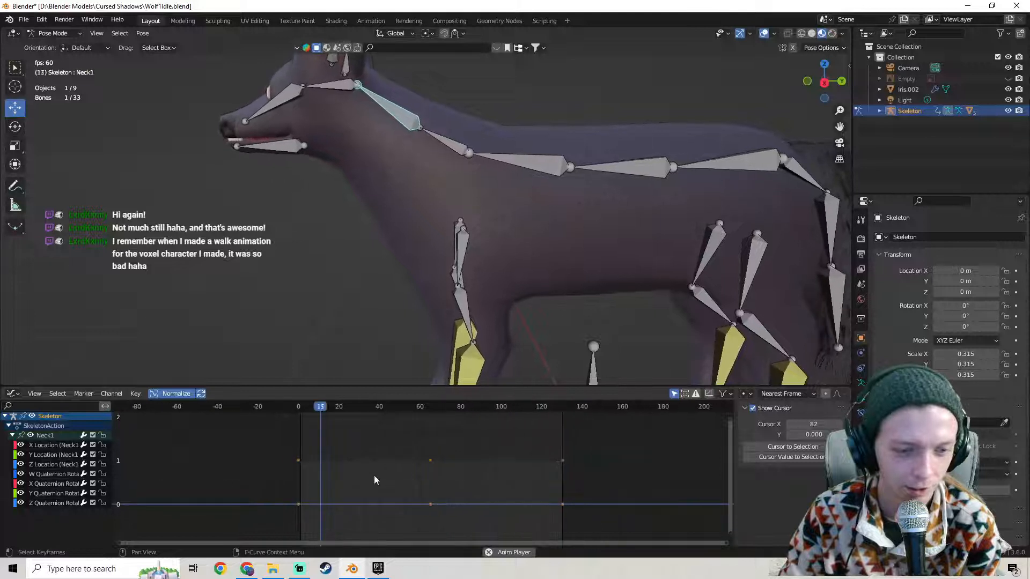
{"action": "left_click", "coordinate": [58, 503]}
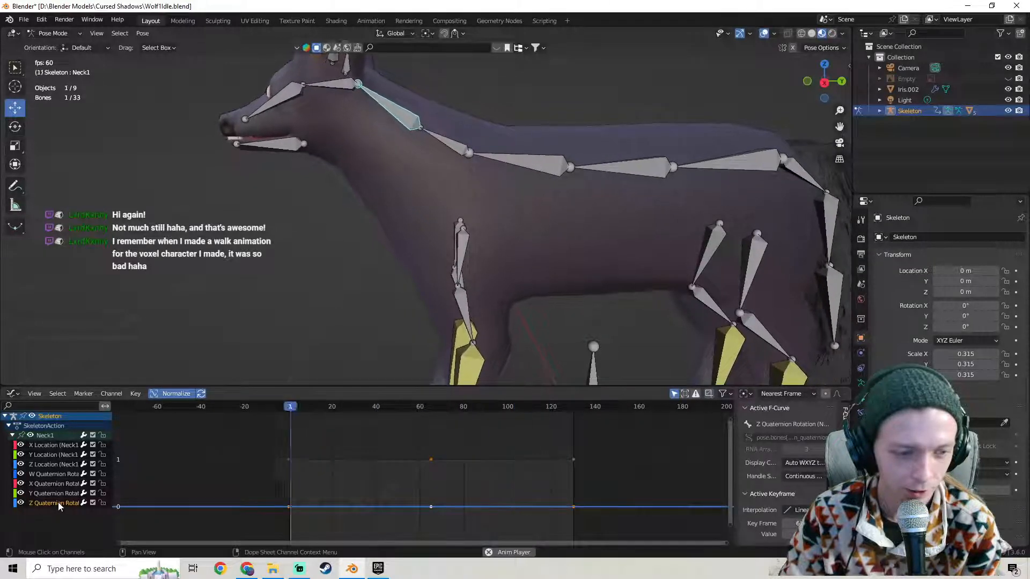
{"action": "key", "text": "x"}
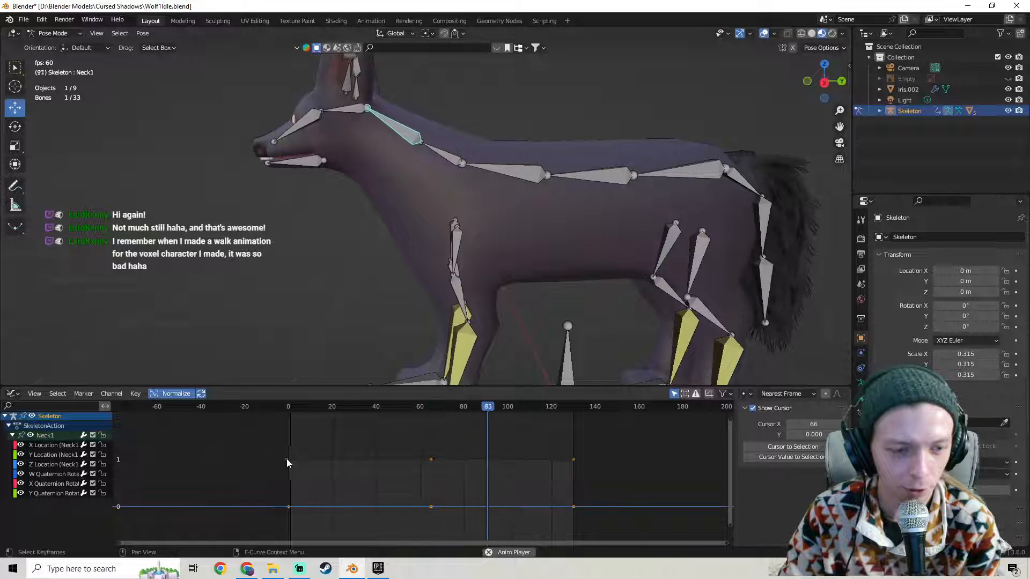
Delete the X, Y and Z Location channels of the Neck1 bone.
{"action": "left_click", "coordinate": [54, 453]}
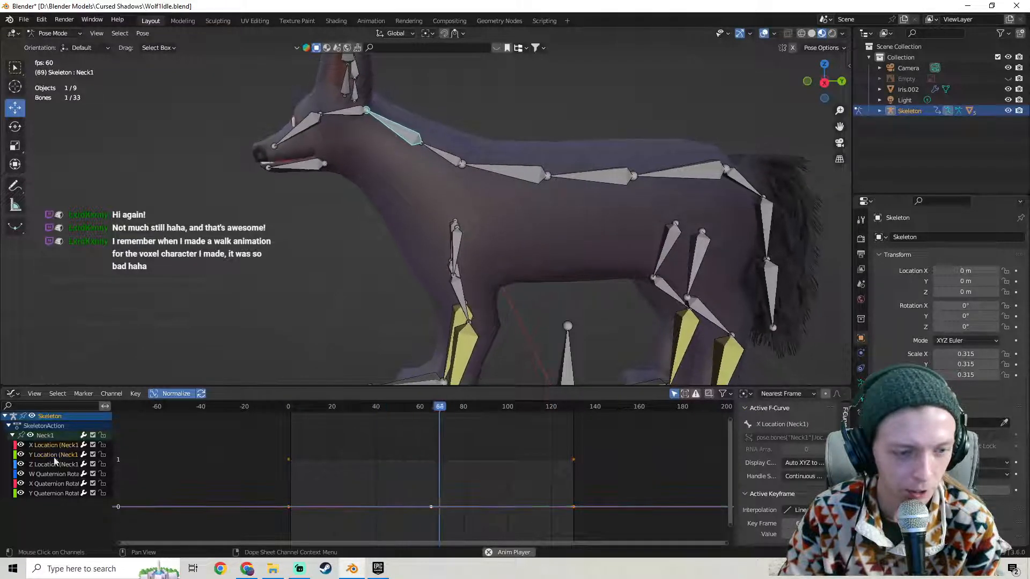
{"action": "left_click", "coordinate": [54, 463]}
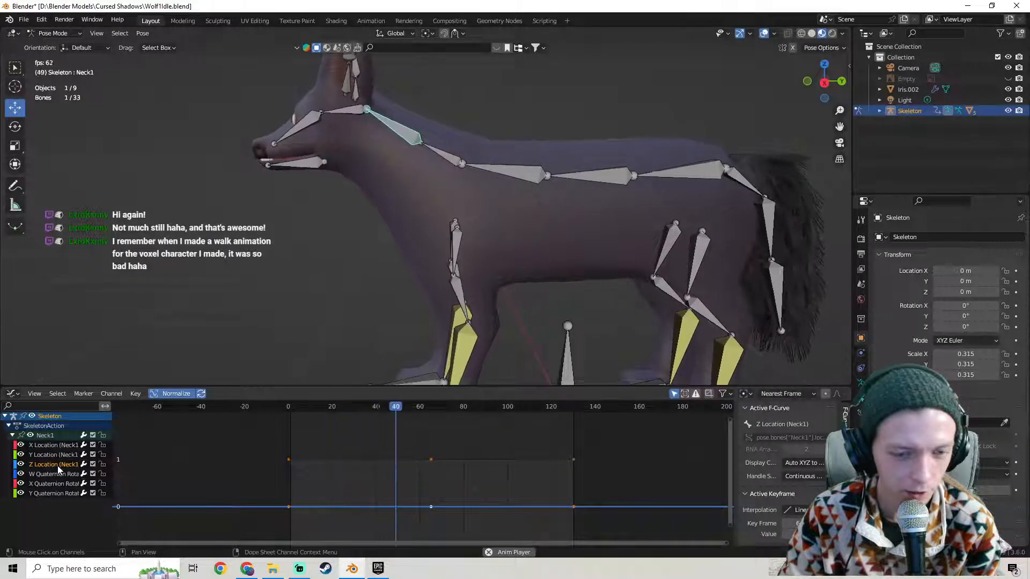
{"action": "key", "text": "x"}
{"action": "left_click", "coordinate": [54, 458]}
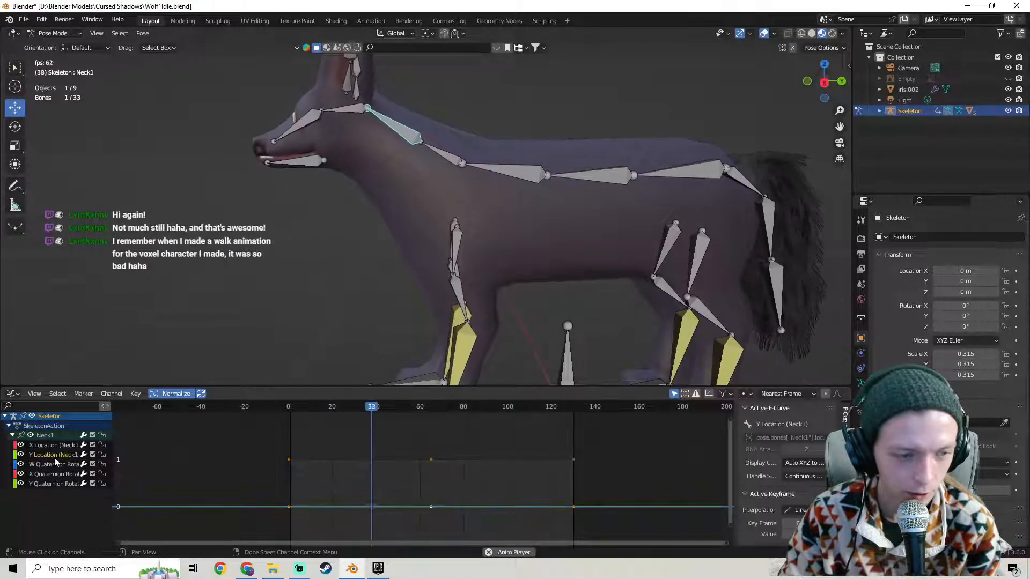
{"action": "key", "text": "x"}
{"action": "left_click", "coordinate": [65, 444]}
{"action": "key", "text": "x"}
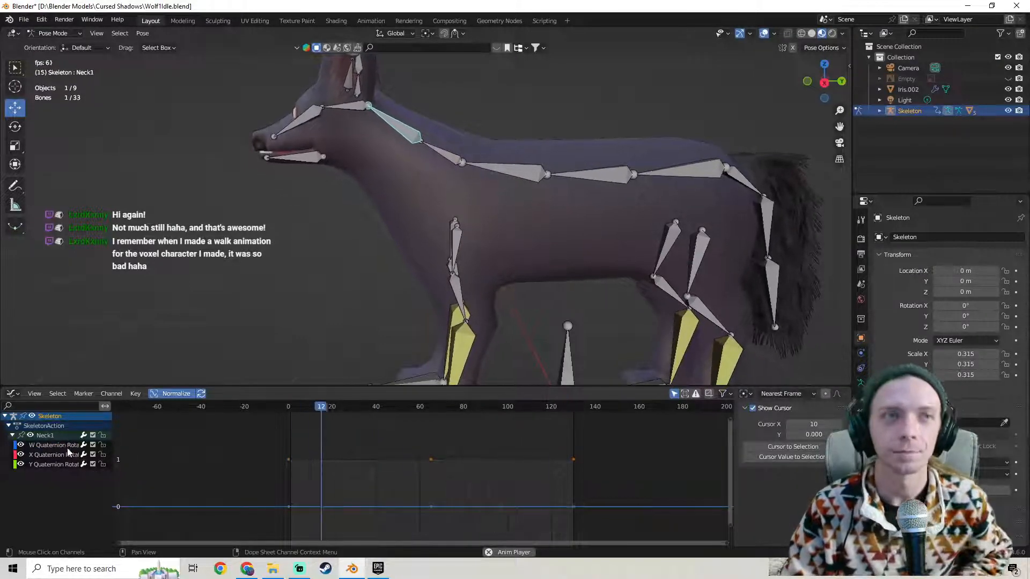
Set the first and middle keyframes of Neck1's W Quaternion Rotation curve to Bezier interpolation.
{"action": "left_click", "coordinate": [54, 446]}
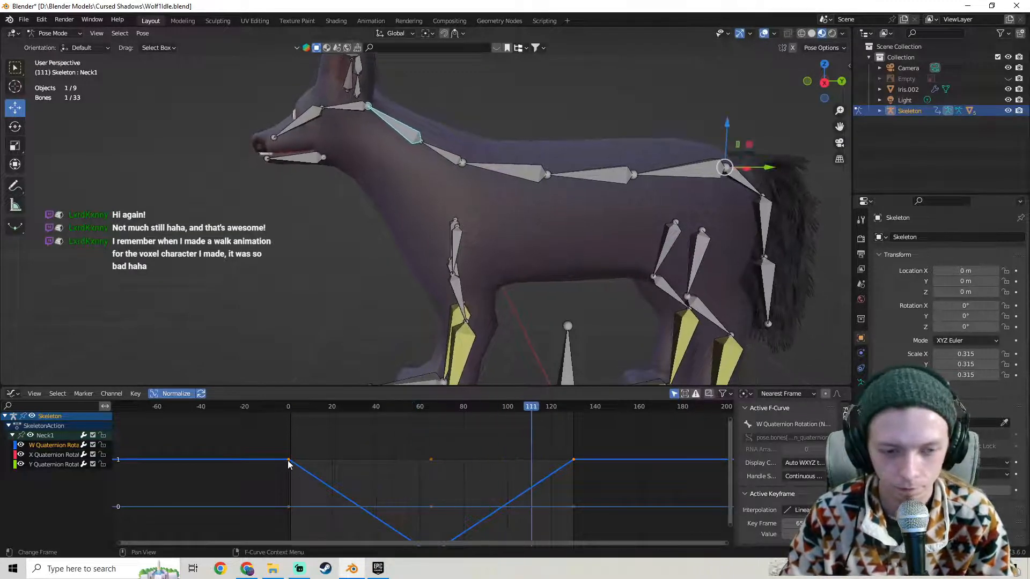
{"action": "key", "text": "t"}
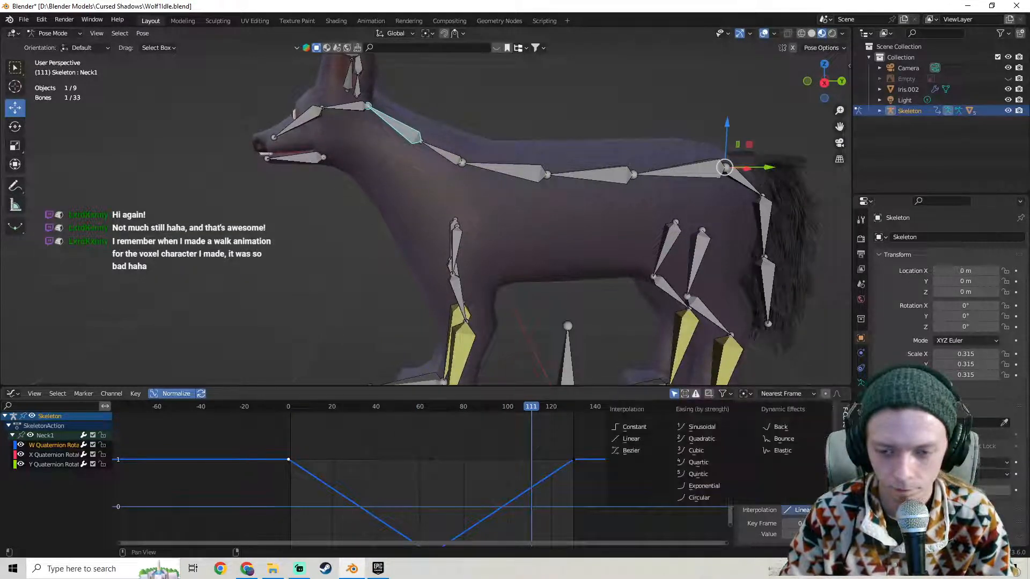
{"action": "left_click", "coordinate": [629, 451]}
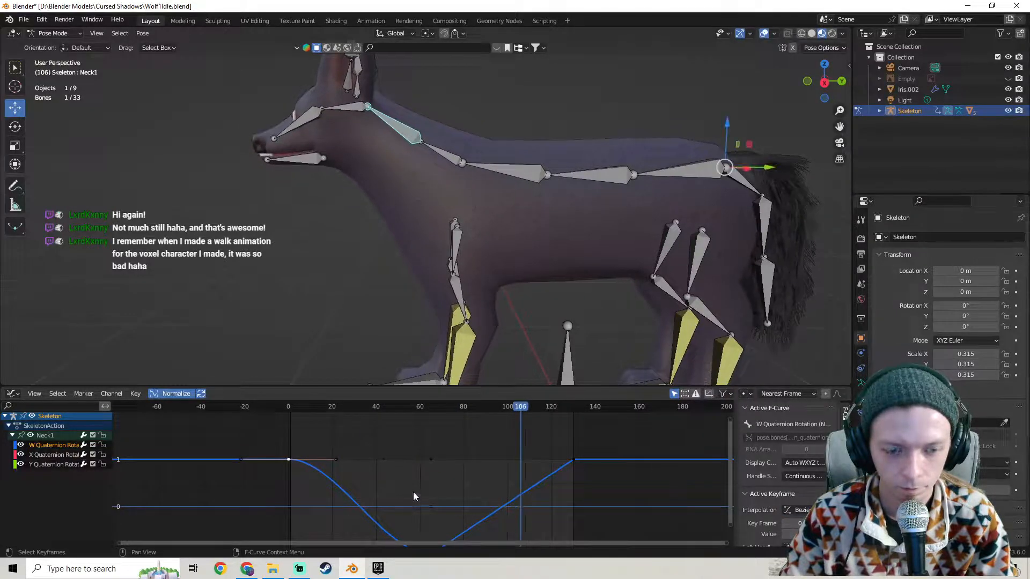
{"action": "middle_click_drag", "start_coordinate": [414, 494], "coordinate": [414, 422]}
{"action": "left_click", "coordinate": [412, 481]}
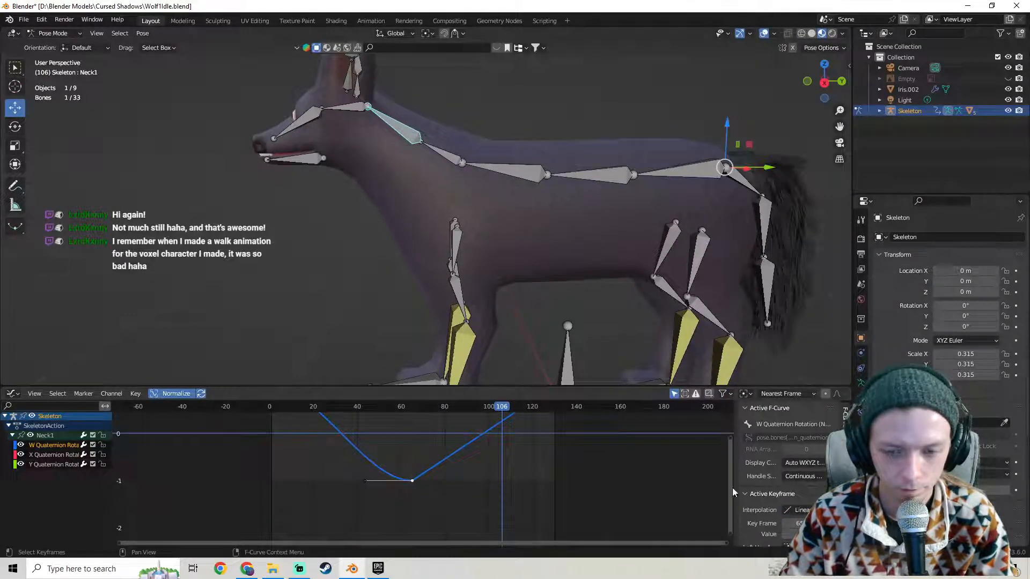
{"action": "left_click", "coordinate": [799, 510]}
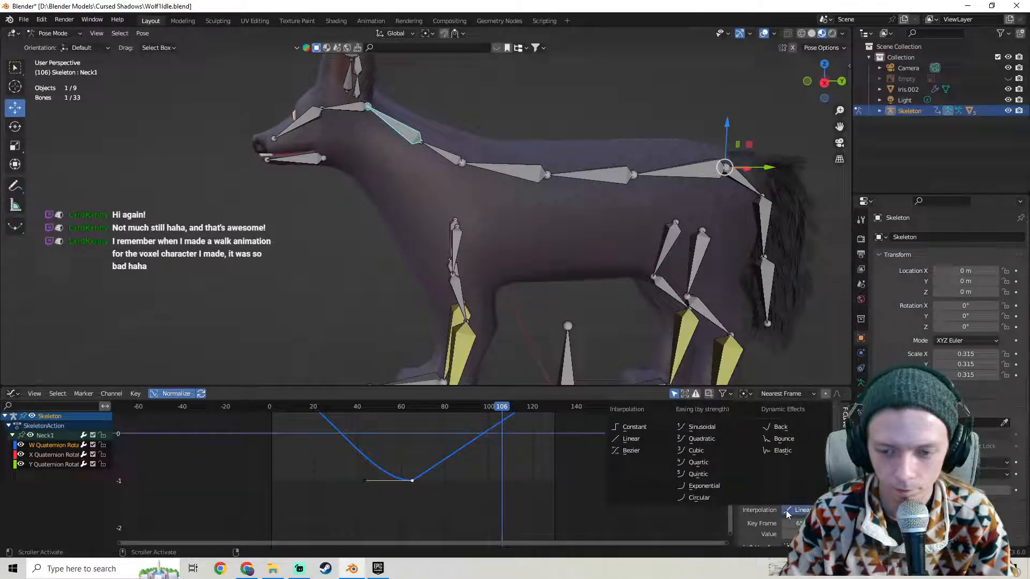
{"action": "left_click", "coordinate": [631, 452]}
Set the last keyframe of the W Quaternion Rotation curve, at frame 130, to Bezier interpolation and play the animation briefly.
{"action": "middle_click_drag", "start_coordinate": [569, 455], "coordinate": [510, 472]}
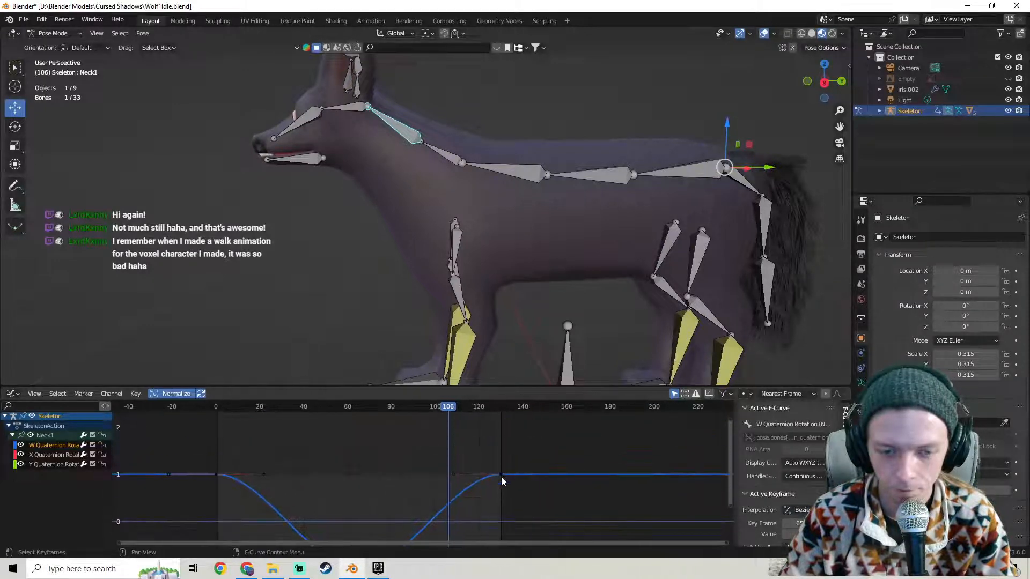
{"action": "left_click", "coordinate": [501, 475]}
{"action": "left_click", "coordinate": [799, 510]}
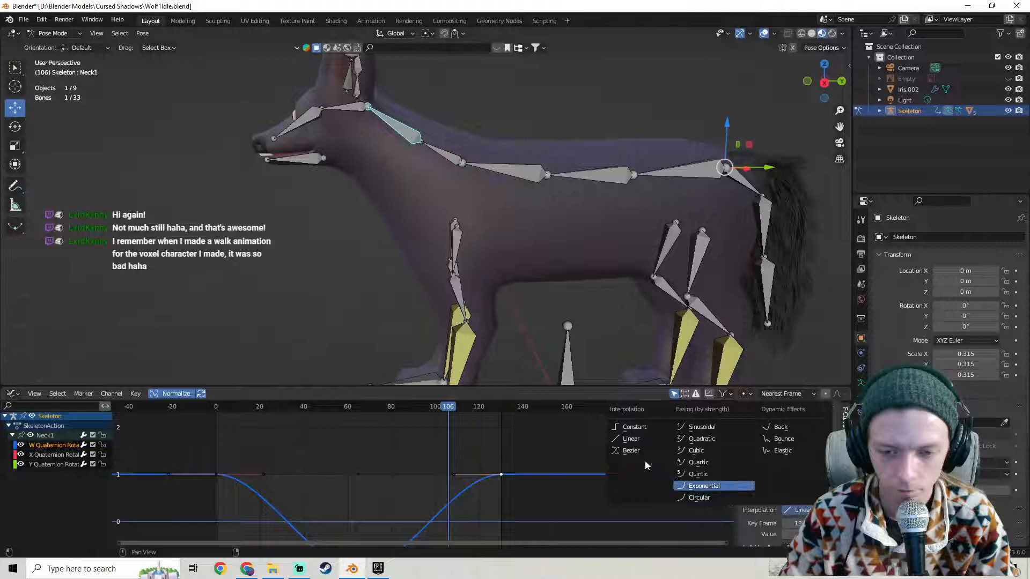
{"action": "left_click", "coordinate": [632, 453]}
{"action": "middle_click_drag", "start_coordinate": [437, 454], "coordinate": [520, 423]}
{"action": "key", "text": "space"}
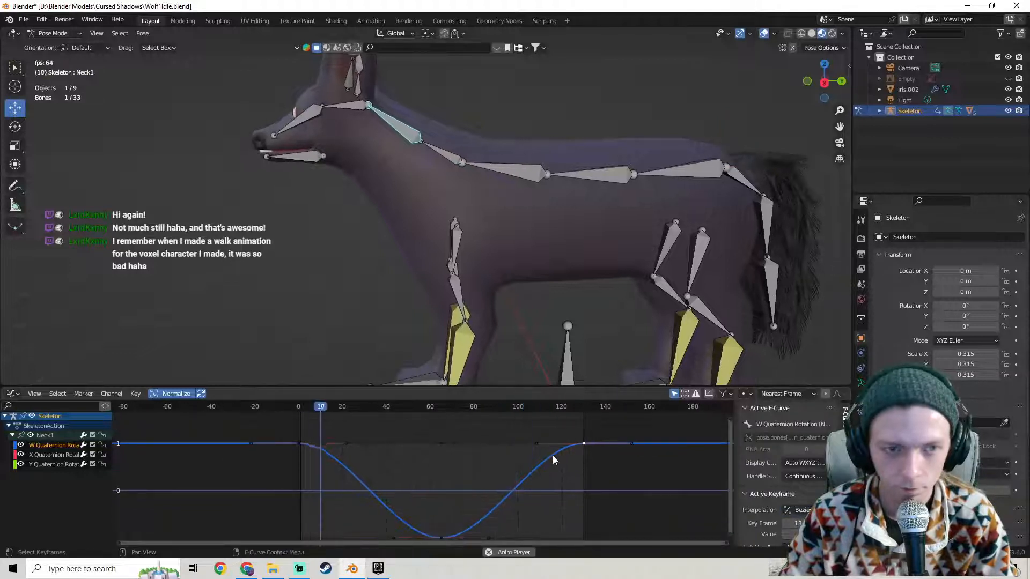
{"action": "key", "text": "space"}
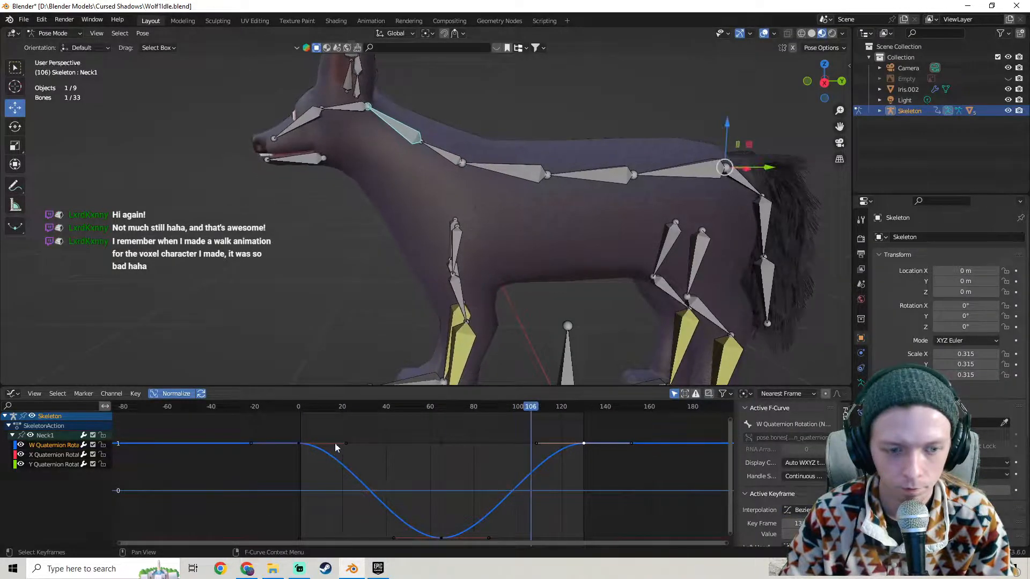
Lower the inner Bezier handles of the first and last W Quaternion Rotation keyframes so the curve enters and leaves the loop at a slope.
{"action": "left_click_drag", "start_coordinate": [345, 447], "coordinate": [334, 473]}
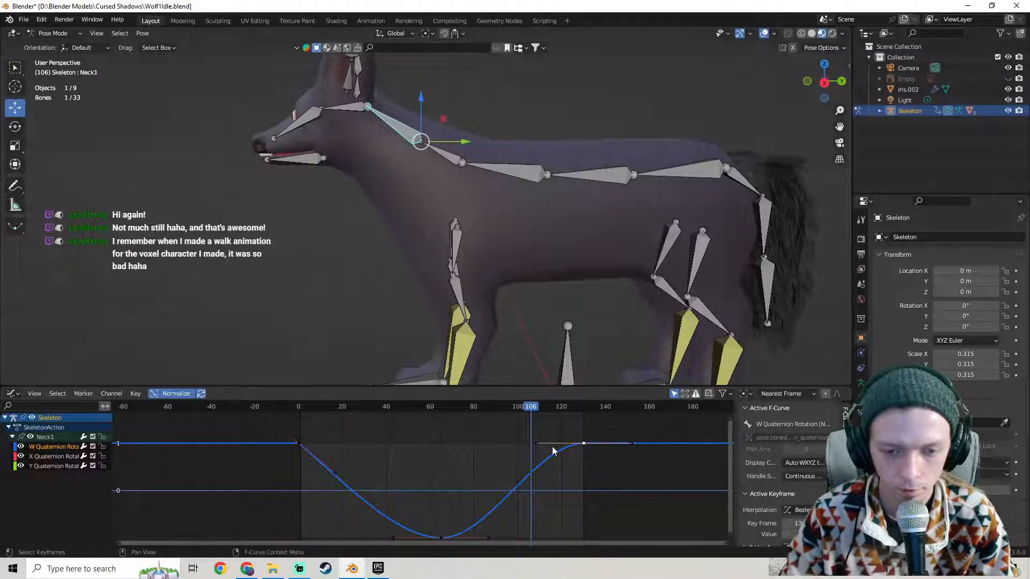
{"action": "key", "text": "g"}
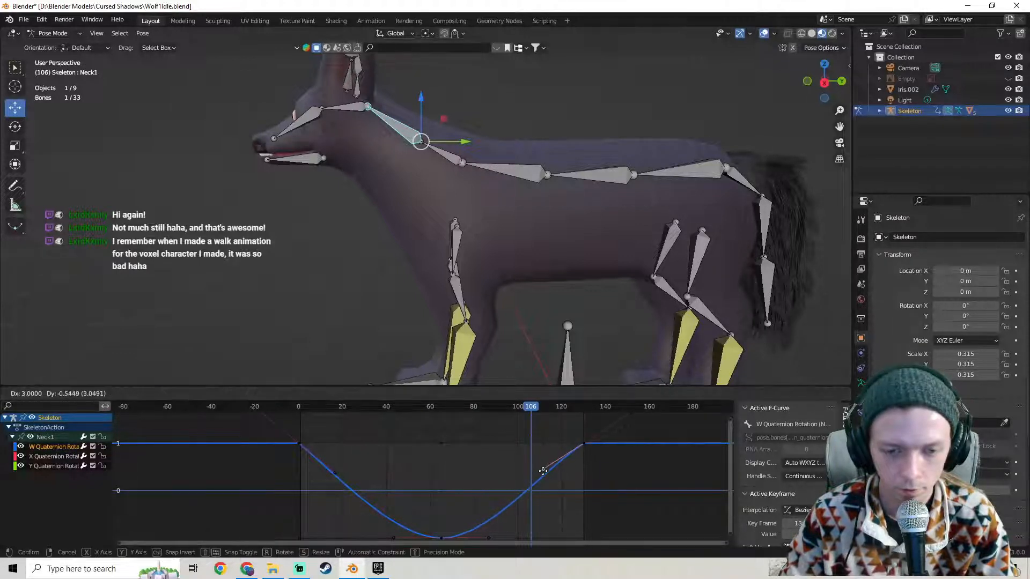
{"action": "left_click", "coordinate": [545, 474]}
Play the animation and examine the motion of the wolf's neck and head alongside the reshaped rotation curve.
{"action": "key", "text": "space"}
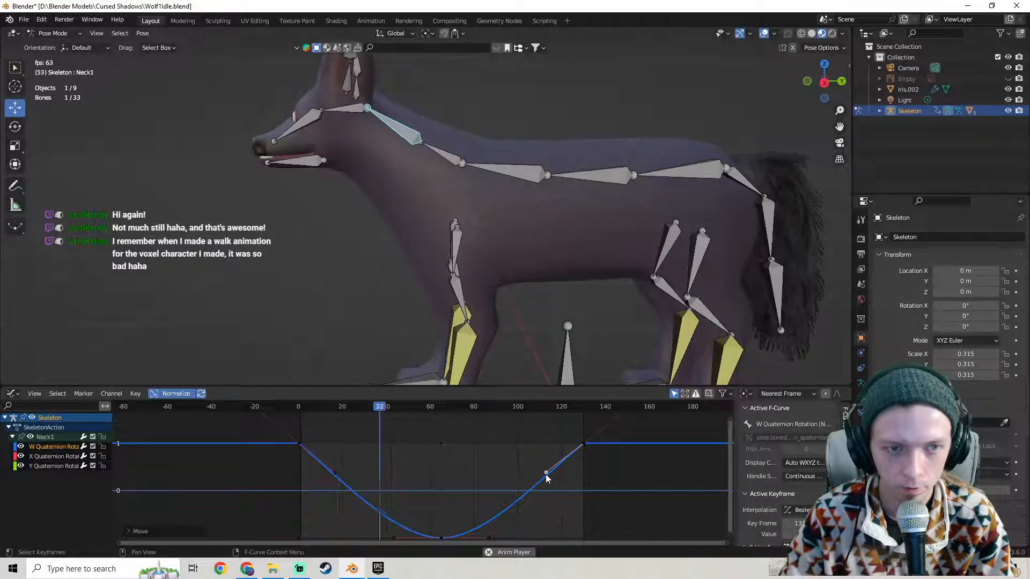
{"action": "mouse_move", "coordinate": [496, 495]}
{"action": "middle_mouse_down"}
{"action": "mouse_move", "coordinate": [487, 461]}
{"action": "mouse_move", "coordinate": [490, 483]}
{"action": "middle_mouse_up"}
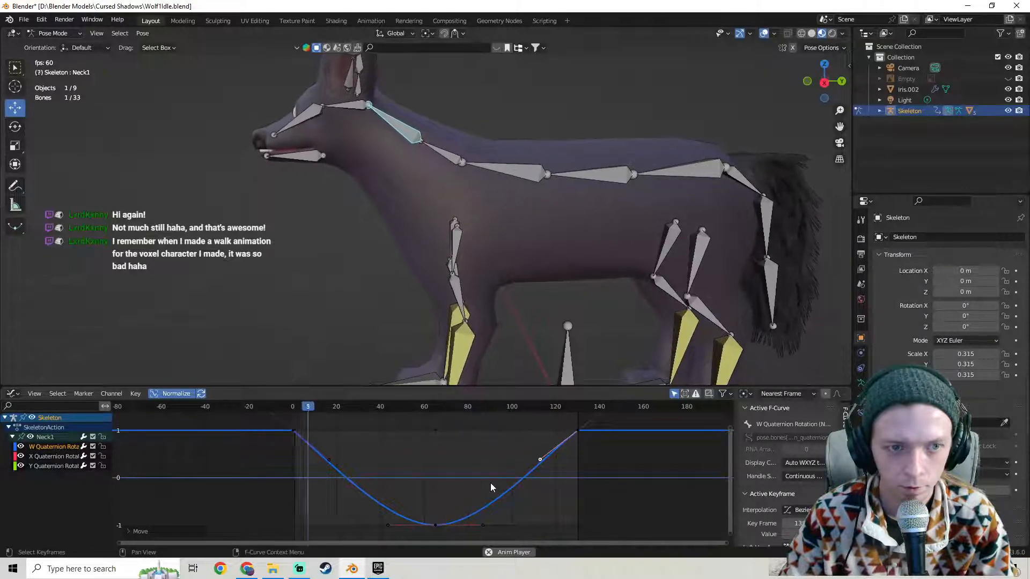
{"action": "middle_click_drag", "start_coordinate": [337, 491], "coordinate": [469, 428]}
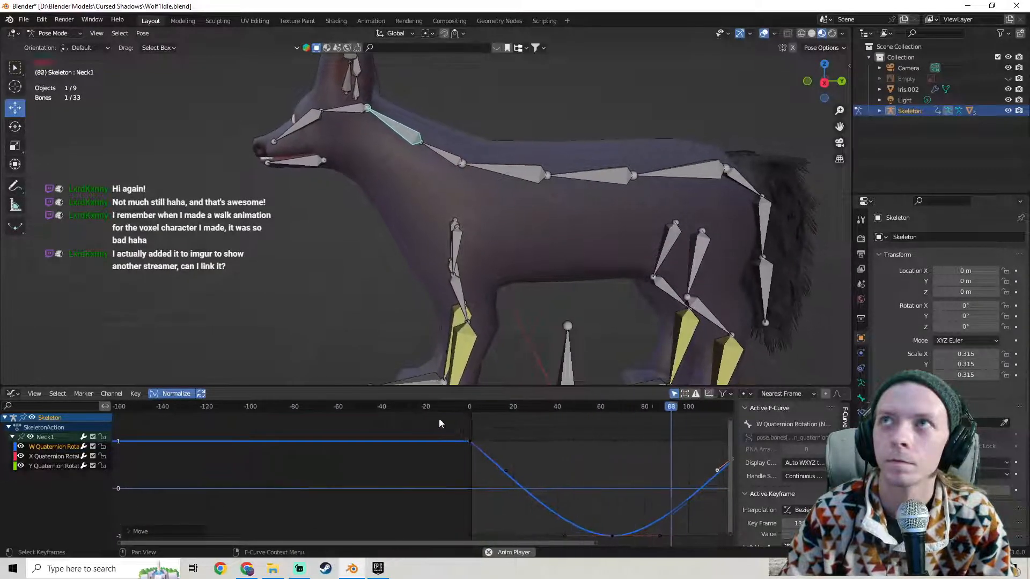
{"action": "middle_click_drag", "start_coordinate": [368, 372], "coordinate": [411, 190]}
{"action": "scroll", "coordinate": [414, 181], "scroll_direction": "up", "scroll_amount": 1}
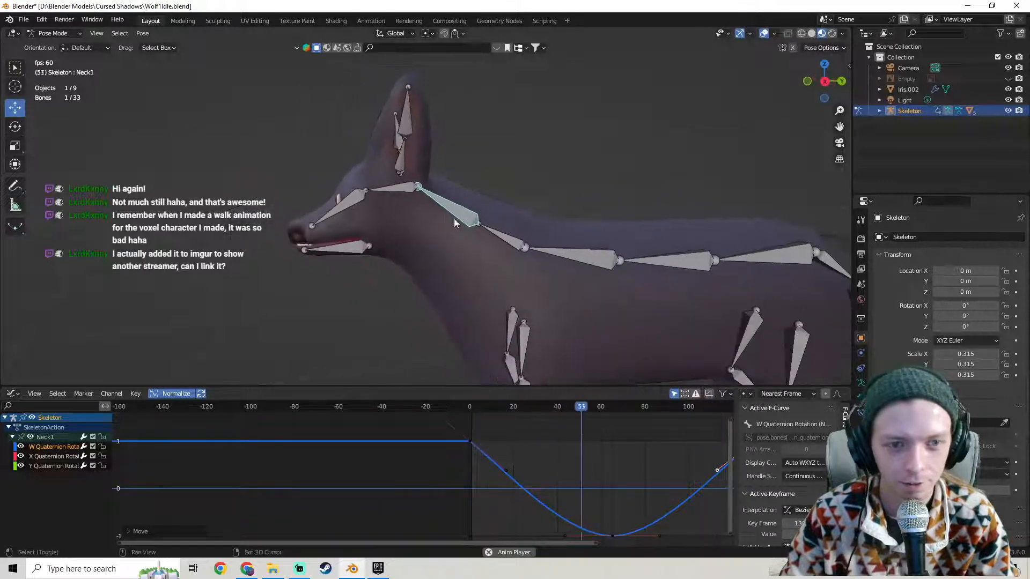
{"action": "middle_click_drag", "start_coordinate": [455, 222], "coordinate": [436, 185], "text": "shift"}
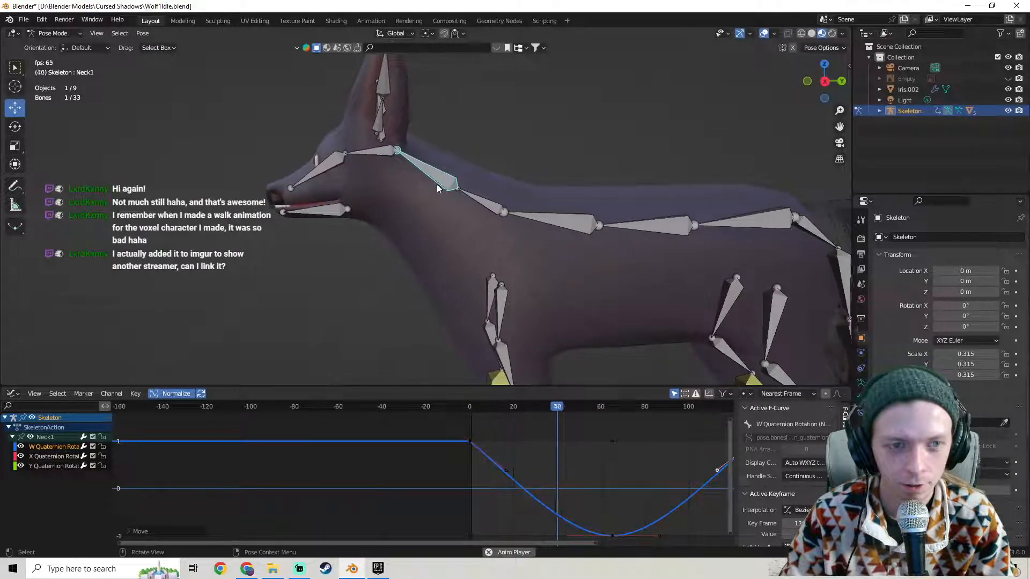
{"action": "middle_click_drag", "start_coordinate": [474, 443], "coordinate": [413, 441]}
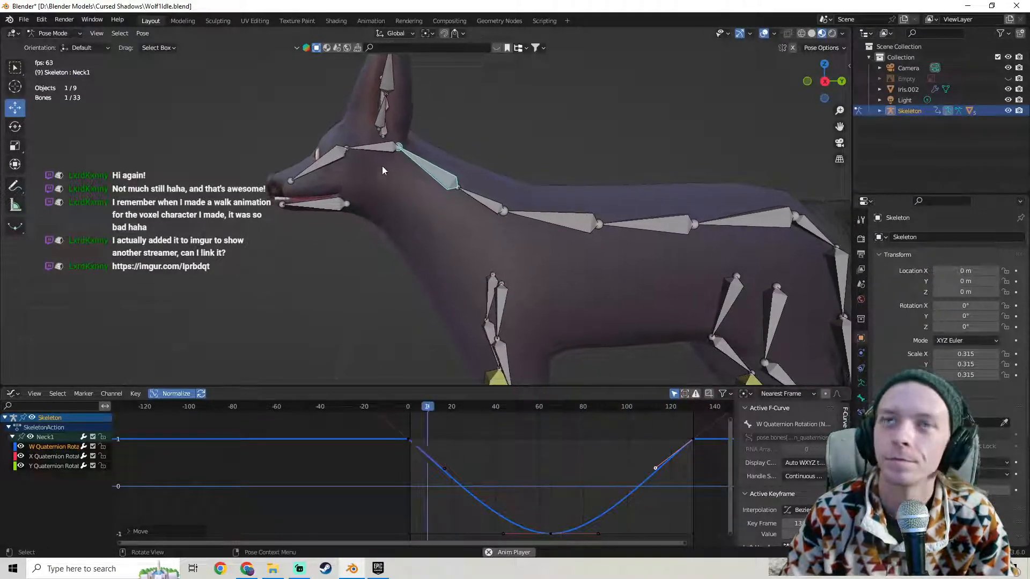
Switch to Streamlabs Desktop, hide the Screen Capture source and show it again.
{"action": "left_click", "coordinate": [301, 570]}
{"action": "scroll", "coordinate": [451, 482], "scroll_direction": "up", "scroll_amount": 5}
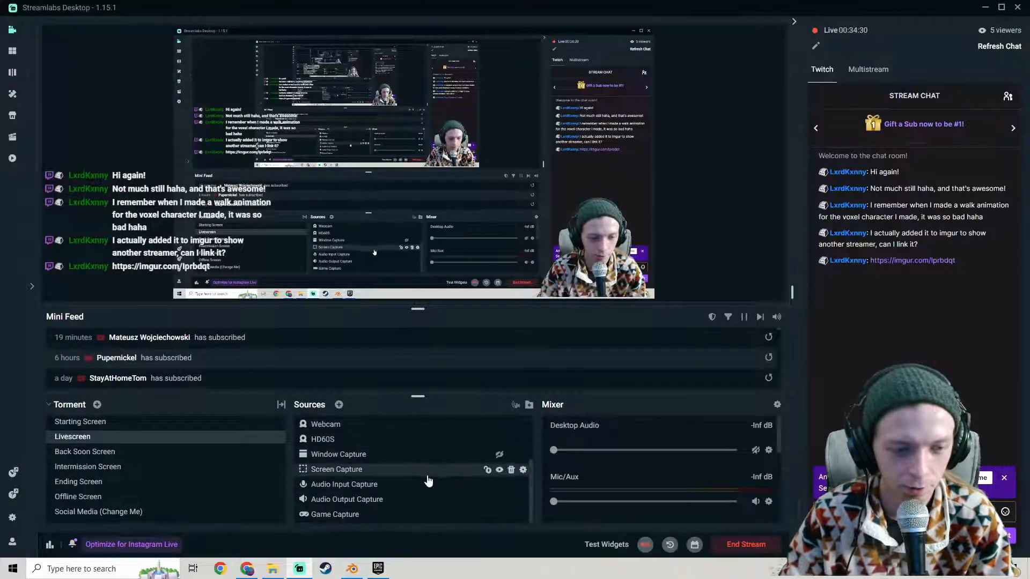
{"action": "left_click", "coordinate": [499, 471]}
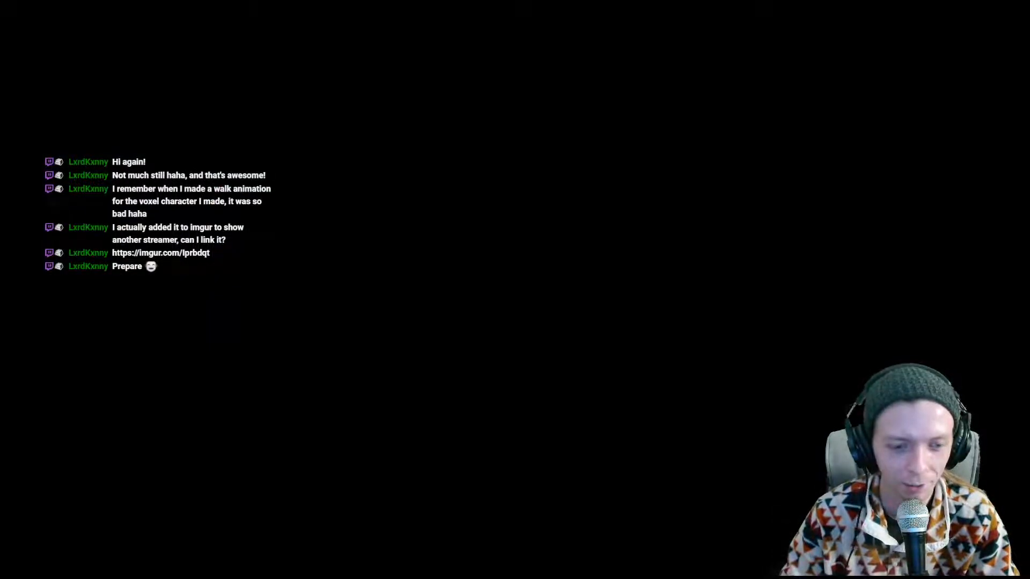
{"action": "left_click", "coordinate": [498, 470]}
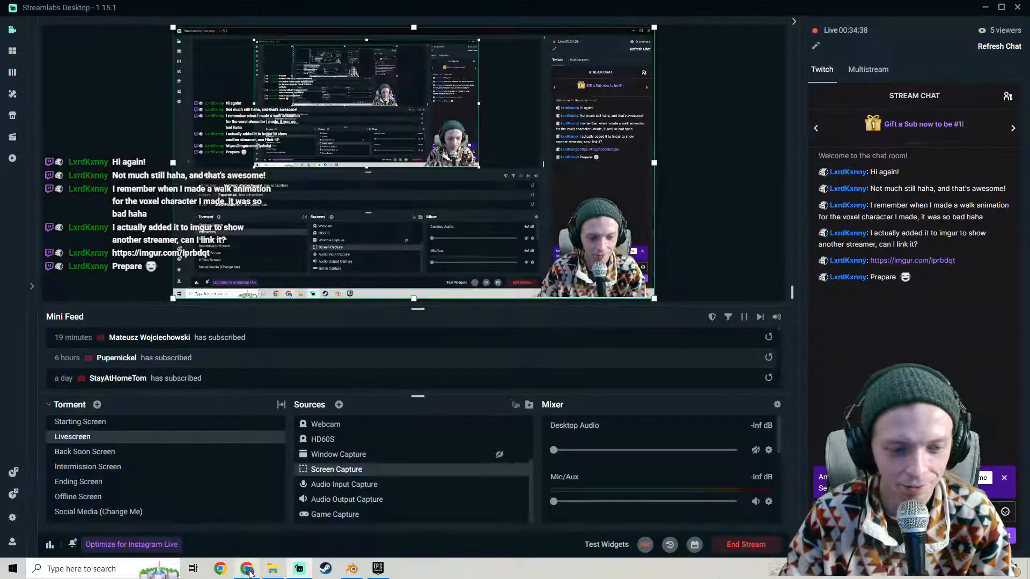
Switch to Chrome, watch the voxel character's walk animation on Imgur in full screen and close its tab.
{"action": "left_click", "coordinate": [247, 569]}
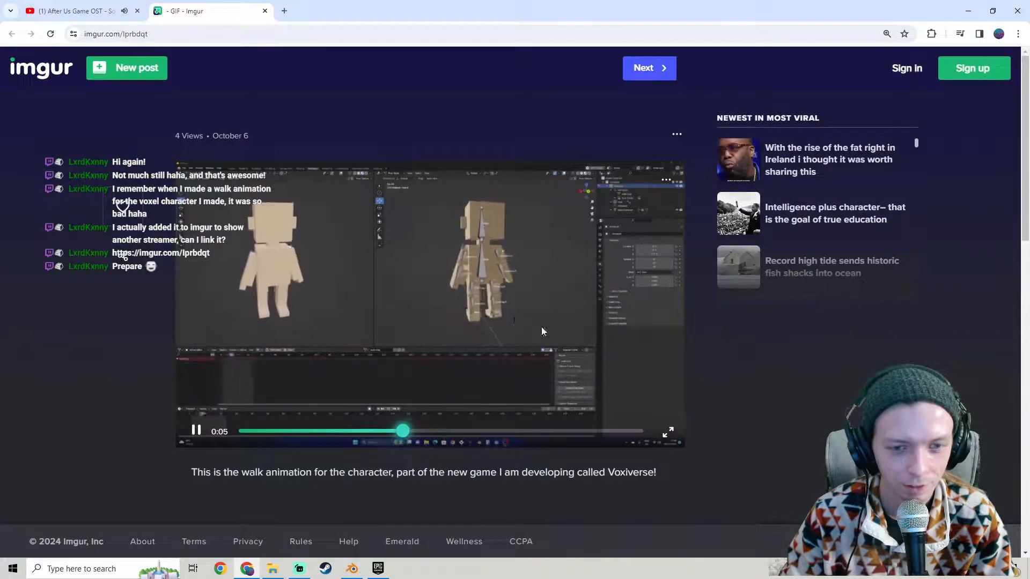
{"action": "left_click", "coordinate": [667, 433]}
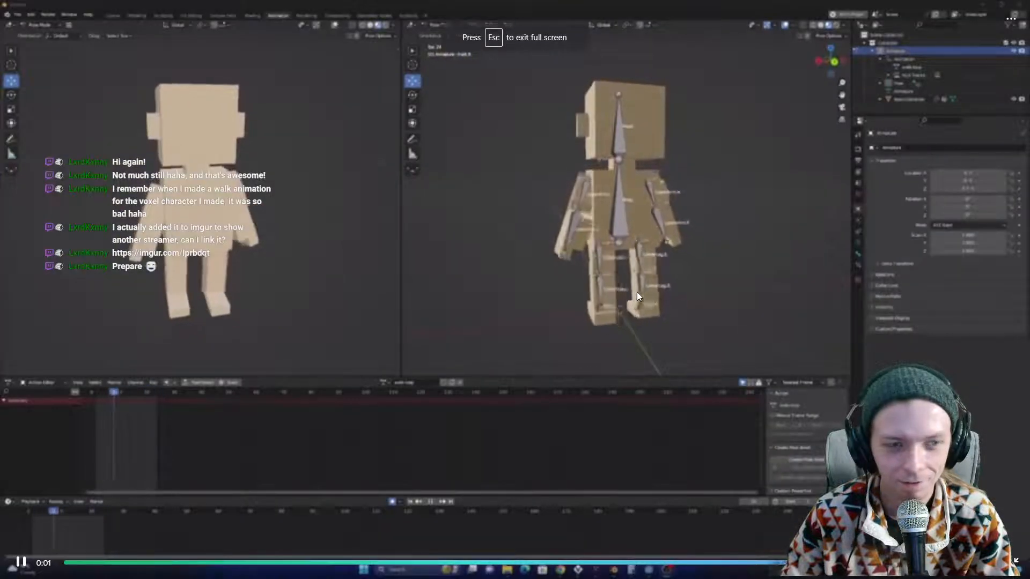
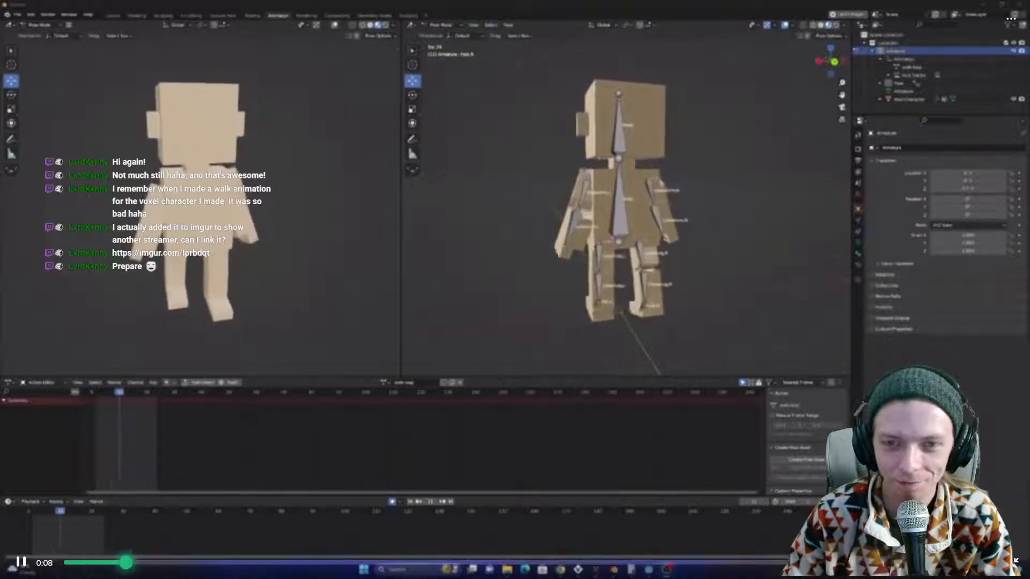
{"action": "key", "text": "Escape"}
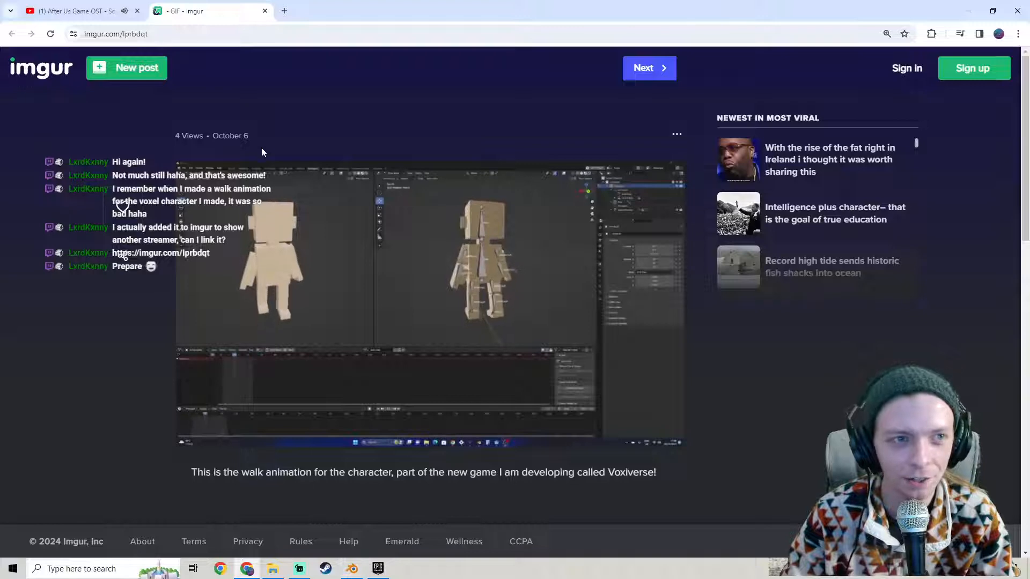
{"action": "left_click", "coordinate": [264, 12]}
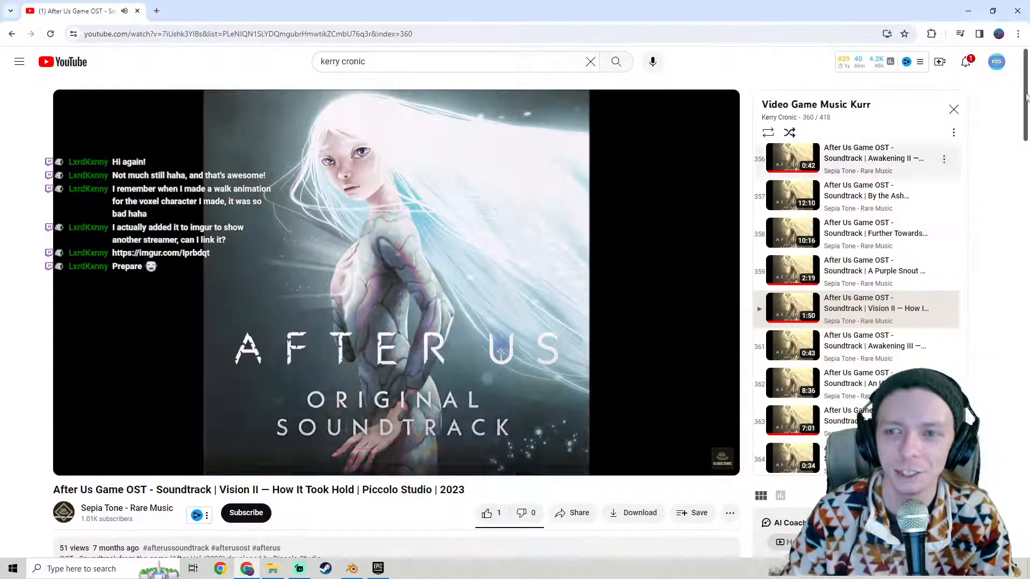
Check the YouTube notifications, close them and switch back to Blender.
{"action": "left_click", "coordinate": [967, 67]}
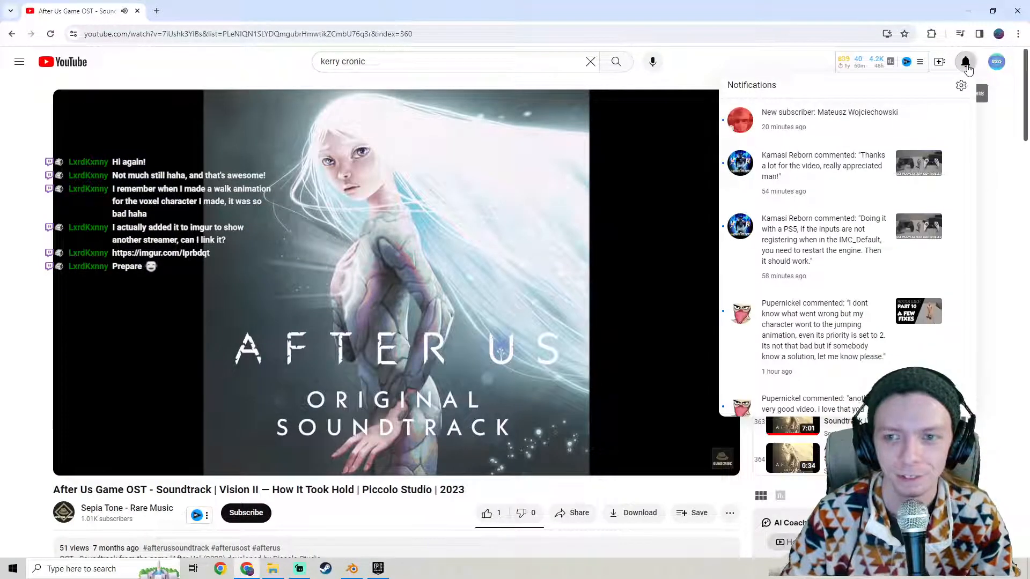
{"action": "left_click", "coordinate": [966, 65]}
{"action": "left_click", "coordinate": [353, 570]}
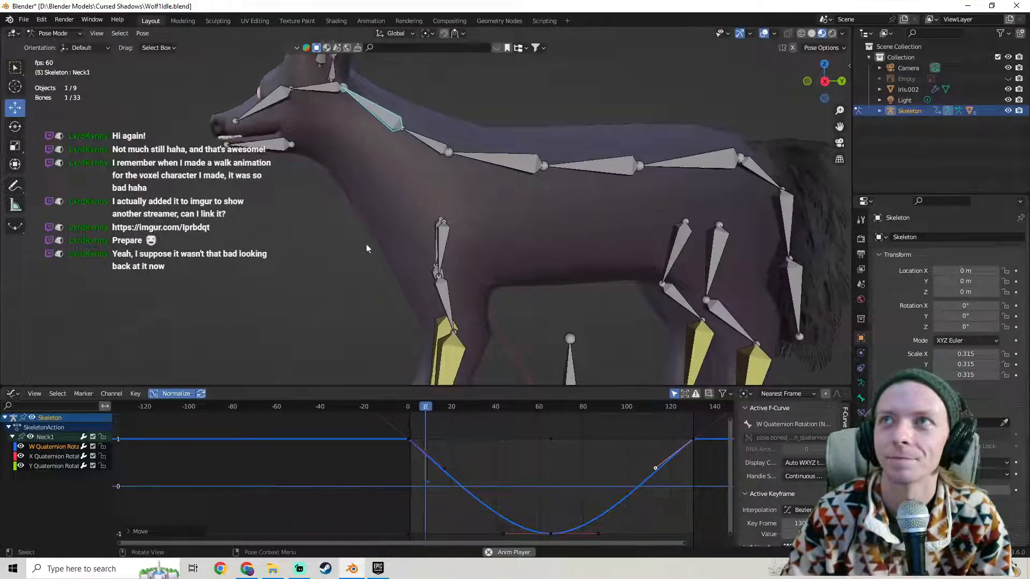
Check the neck motion from the front and side, and switch the wolf's skeleton from Pose Mode to Object Mode.
{"action": "middle_click_drag", "start_coordinate": [365, 249], "coordinate": [478, 189]}
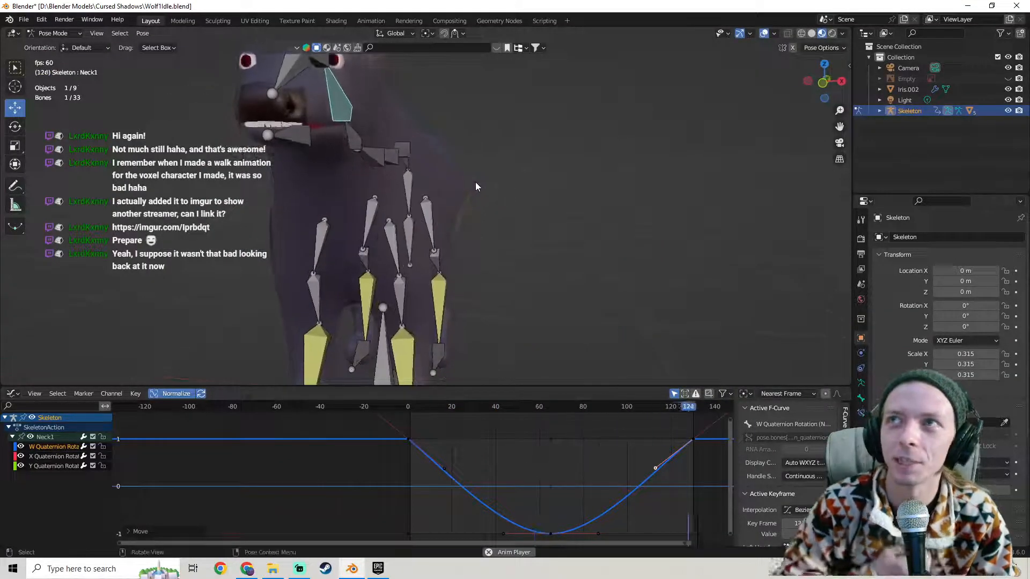
{"action": "middle_click_drag", "start_coordinate": [578, 184], "coordinate": [531, 243]}
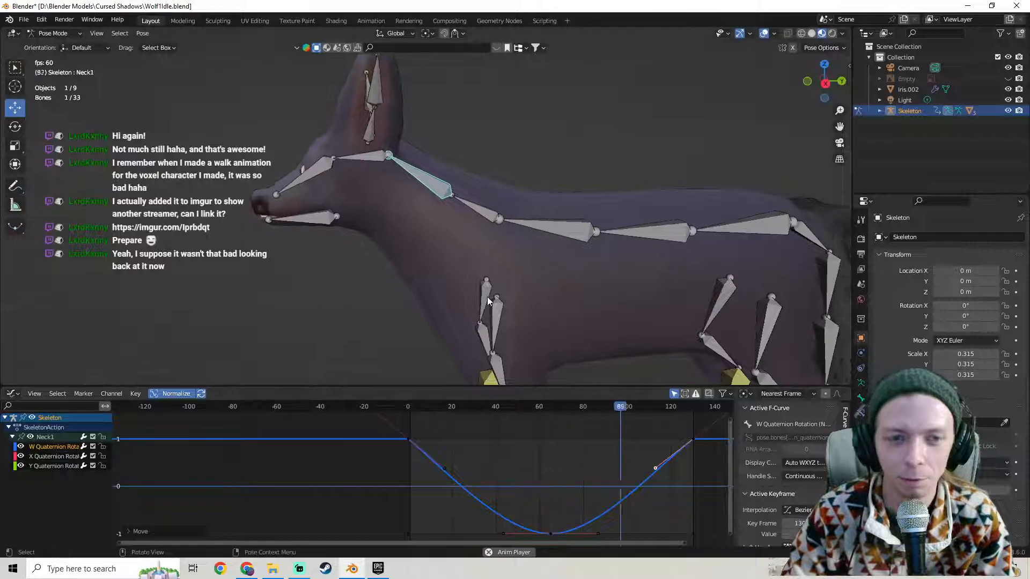
{"action": "middle_click_drag", "start_coordinate": [488, 300], "coordinate": [433, 252]}
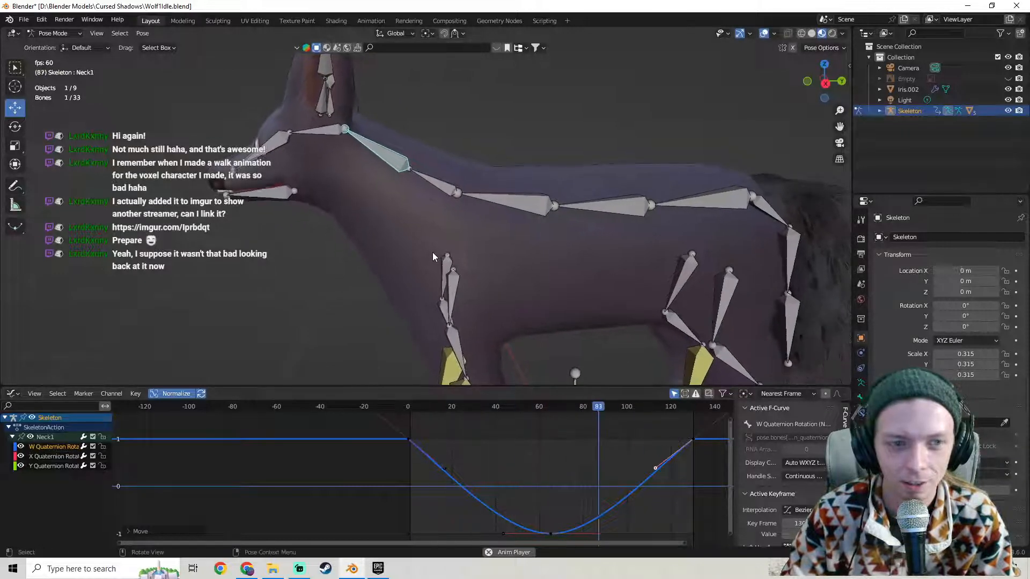
{"action": "left_click", "coordinate": [46, 33]}
{"action": "left_click", "coordinate": [53, 44]}
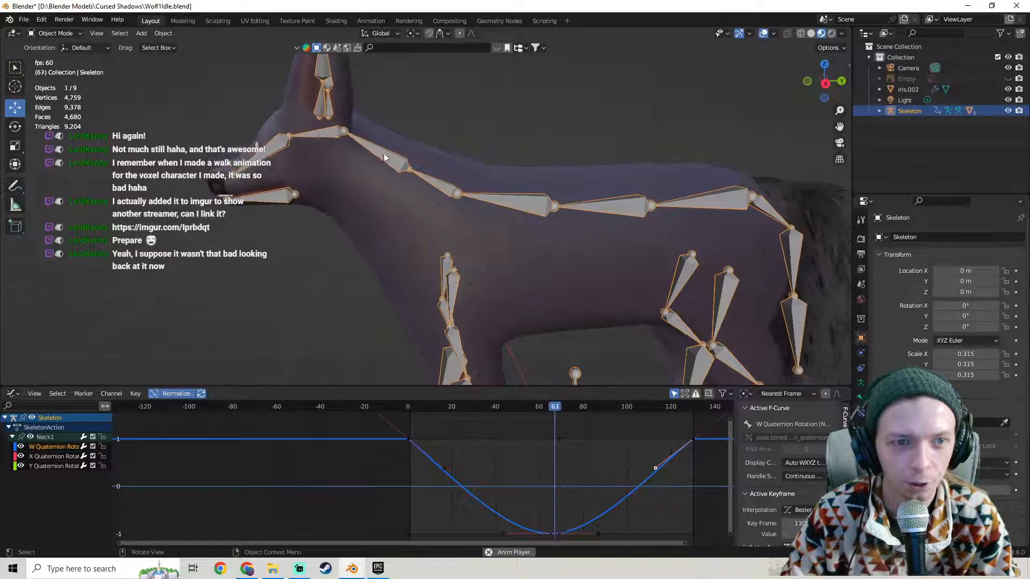
Hide the wolf's skeleton, check the idle motion from the front and side, and bring the skeleton back.
{"action": "key", "text": "h"}
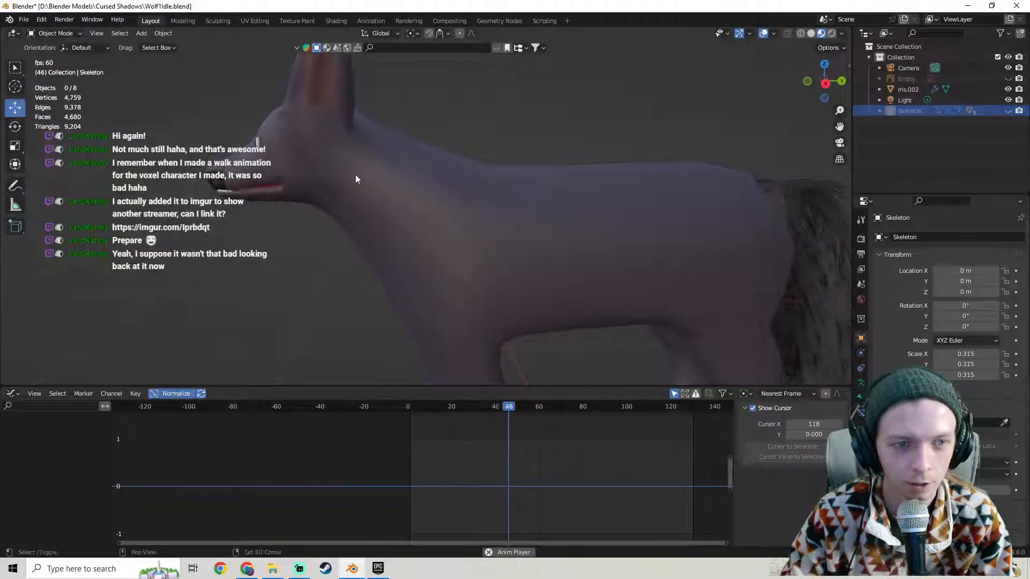
{"action": "middle_click_drag", "start_coordinate": [422, 219], "coordinate": [507, 208]}
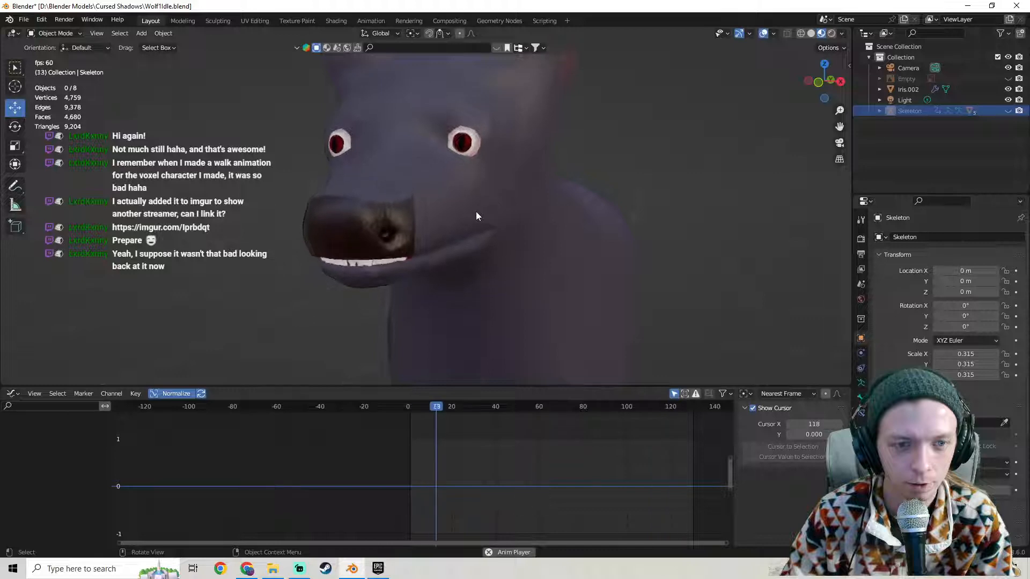
{"action": "middle_click_drag", "start_coordinate": [476, 216], "coordinate": [326, 214]}
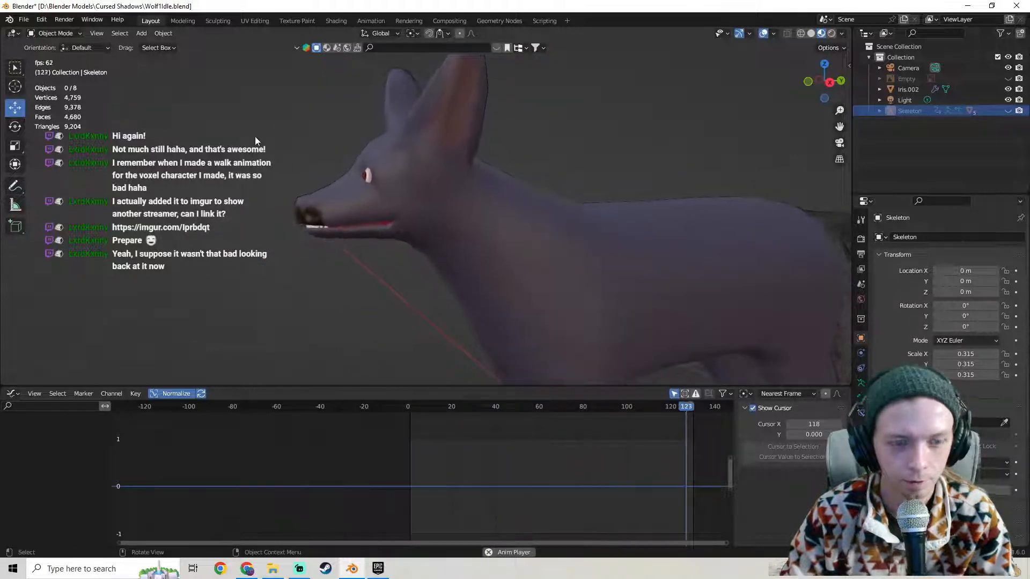
{"action": "key", "text": "ctrl+z"}
{"action": "middle_click_drag", "start_coordinate": [431, 255], "coordinate": [291, 224], "text": "shift"}
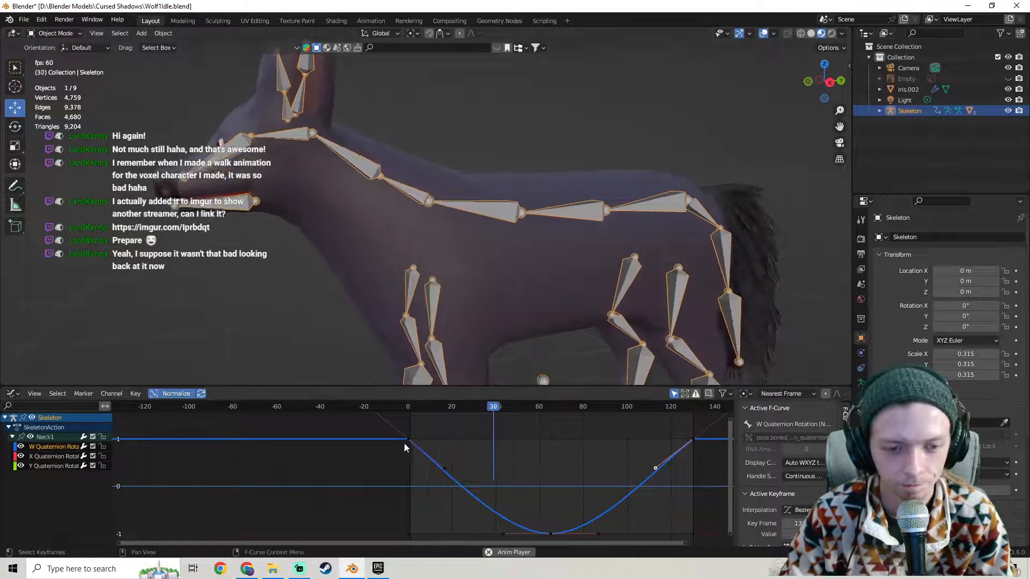
Adjust the handles of the first and last keyframes on Neck1's W rotation curve, giving the curve a steep rise into frame 130.
{"action": "left_click_drag", "start_coordinate": [445, 469], "coordinate": [449, 454]}
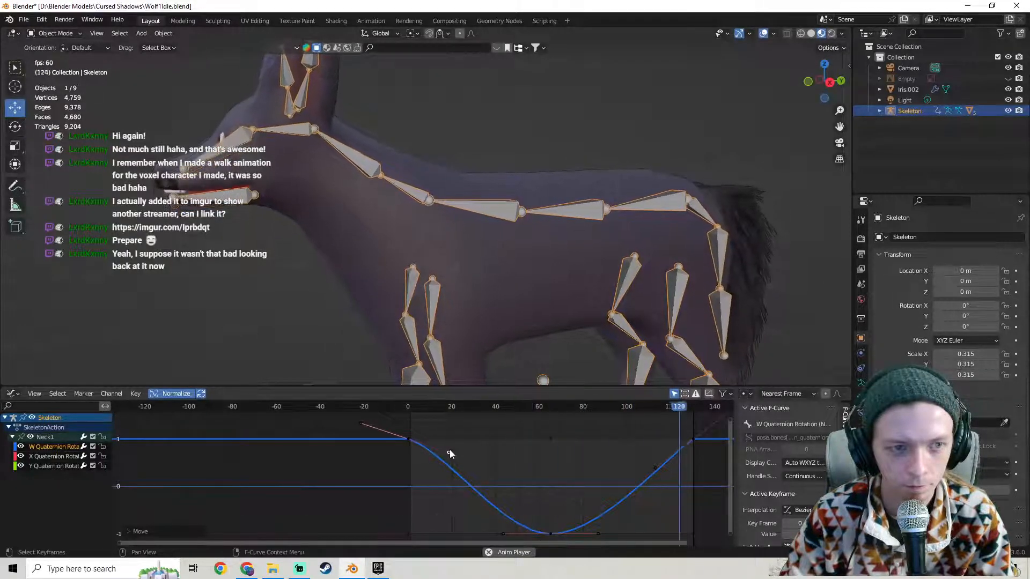
{"action": "left_click", "coordinate": [693, 440]}
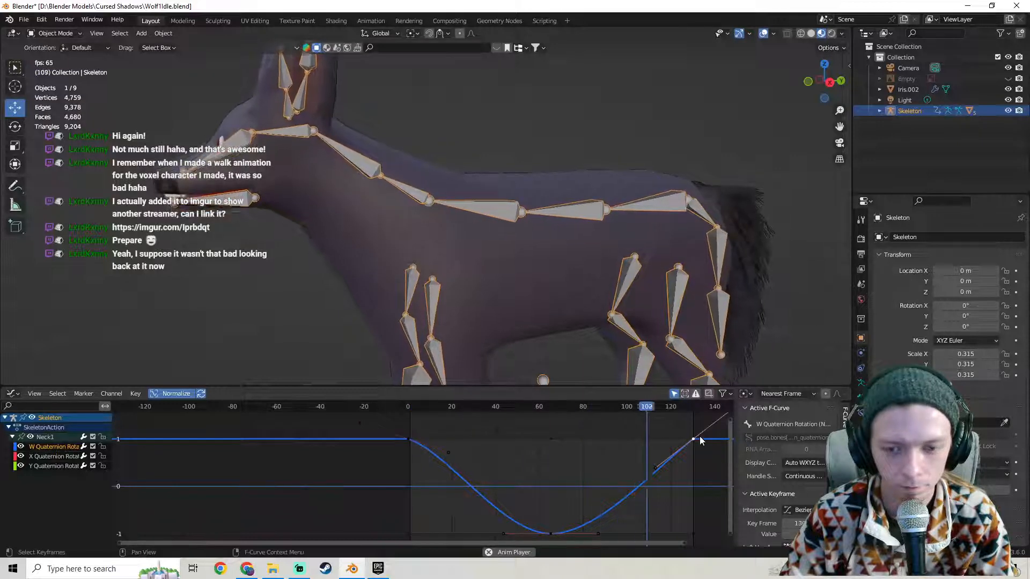
{"action": "middle_click_drag", "start_coordinate": [699, 441], "coordinate": [618, 449]}
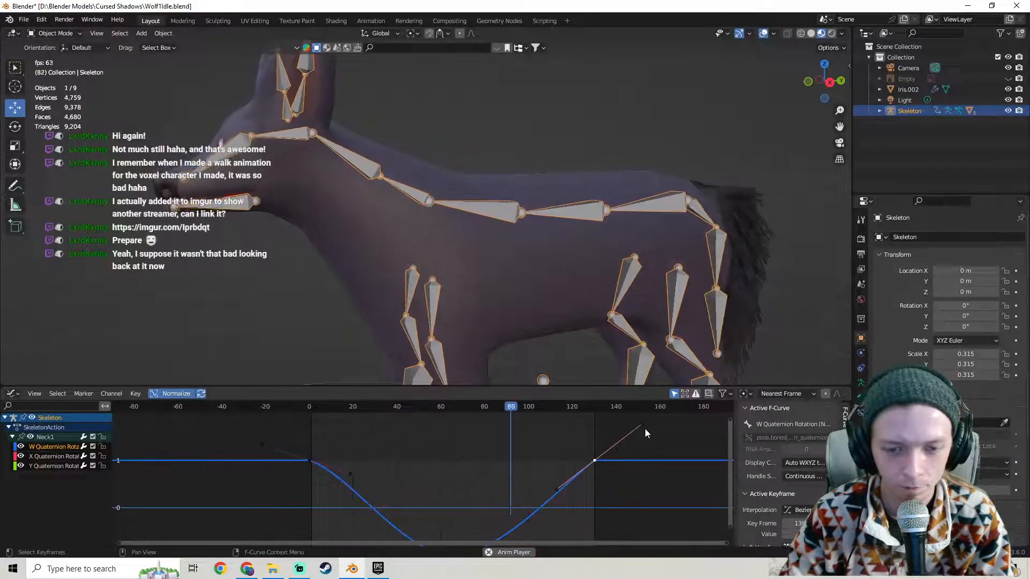
{"action": "left_click_drag", "start_coordinate": [643, 426], "coordinate": [651, 472]}
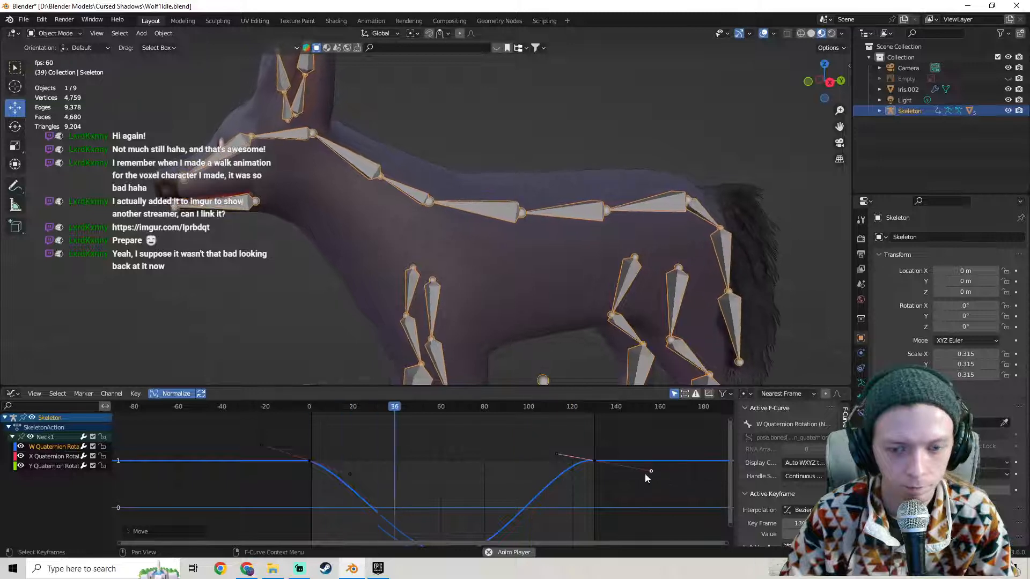
{"action": "left_click_drag", "start_coordinate": [648, 470], "coordinate": [636, 501]}
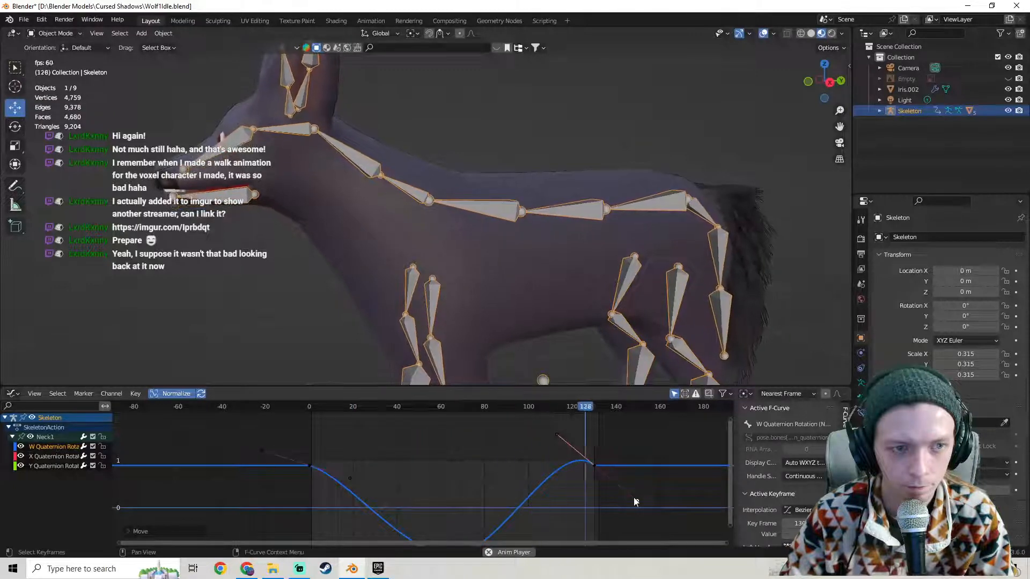
{"action": "left_click_drag", "start_coordinate": [634, 501], "coordinate": [640, 484]}
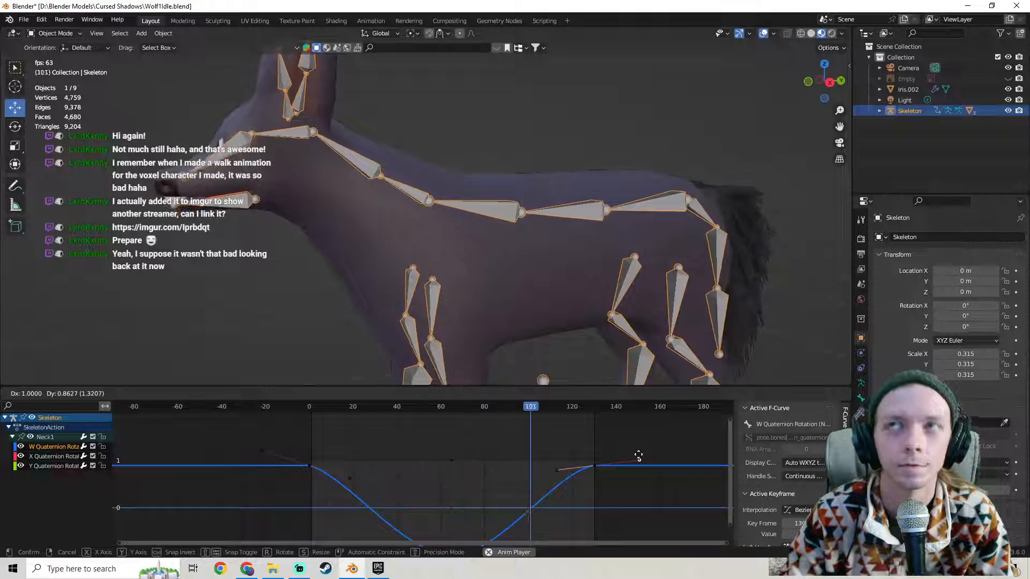
{"action": "left_click_drag", "start_coordinate": [638, 455], "coordinate": [636, 447]}
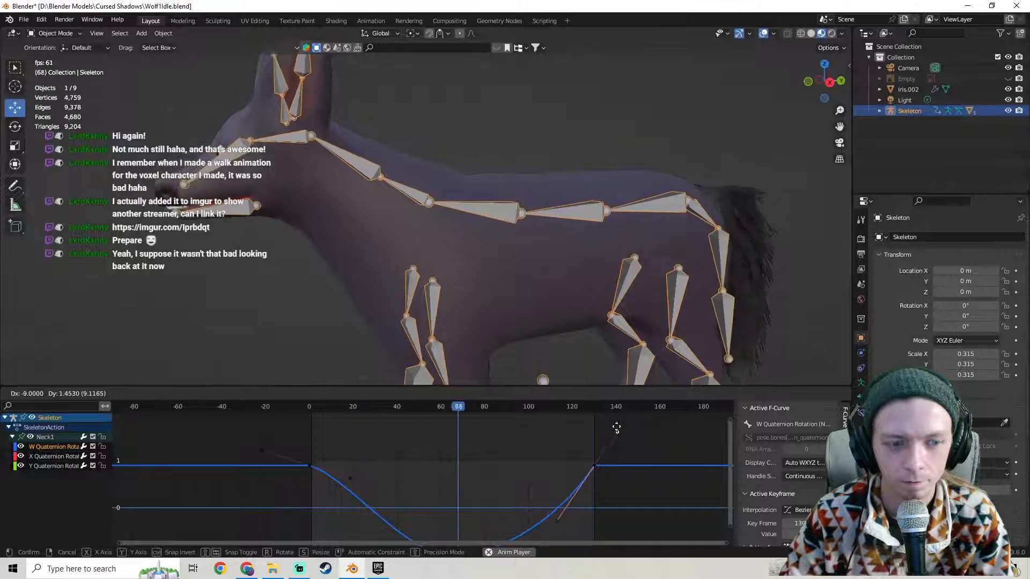
{"action": "left_click_drag", "start_coordinate": [616, 427], "coordinate": [617, 425]}
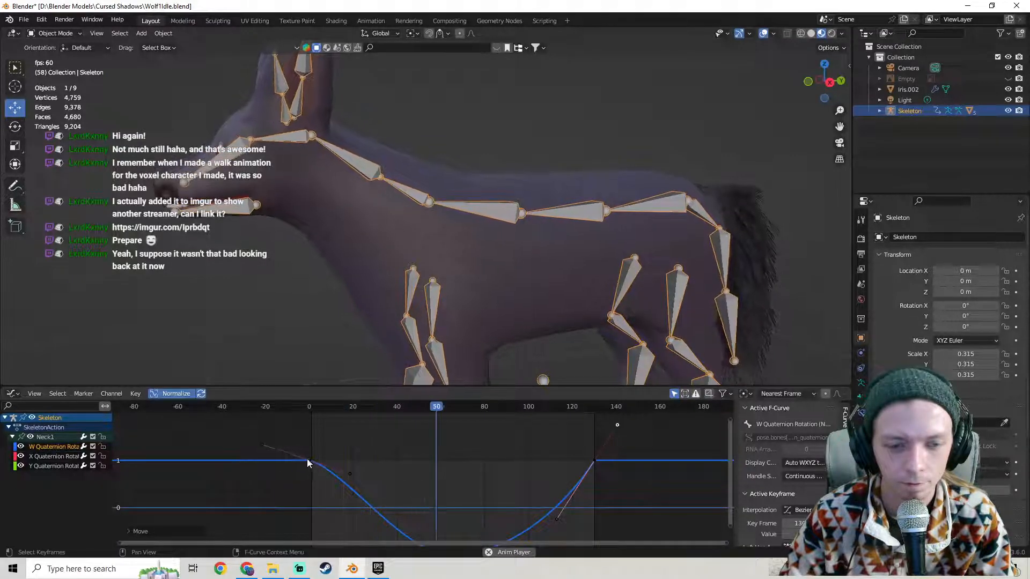
{"action": "left_click", "coordinate": [284, 455]}
{"action": "left_click_drag", "start_coordinate": [262, 447], "coordinate": [295, 428]}
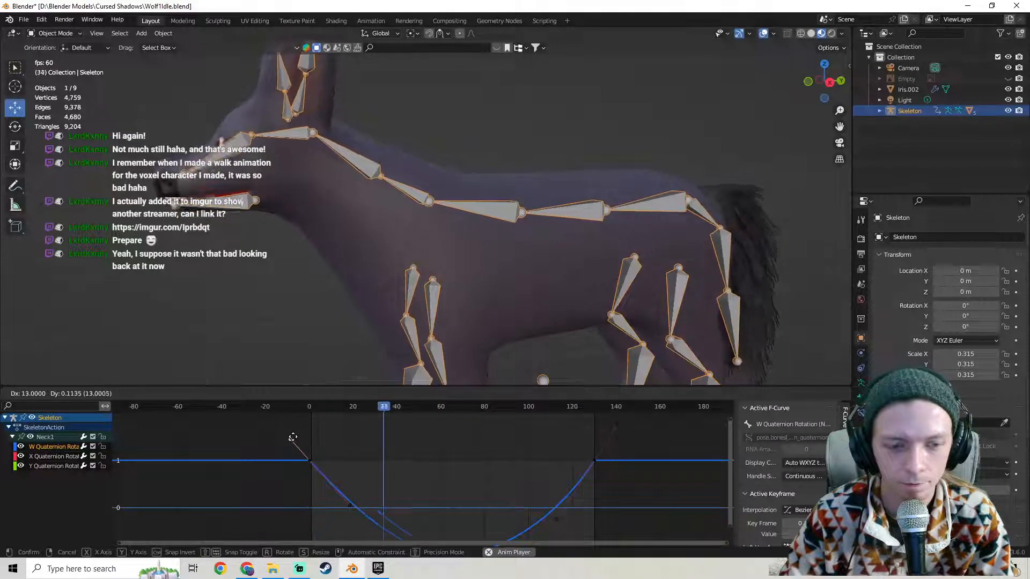
{"action": "left_click_drag", "start_coordinate": [313, 433], "coordinate": [314, 434]}
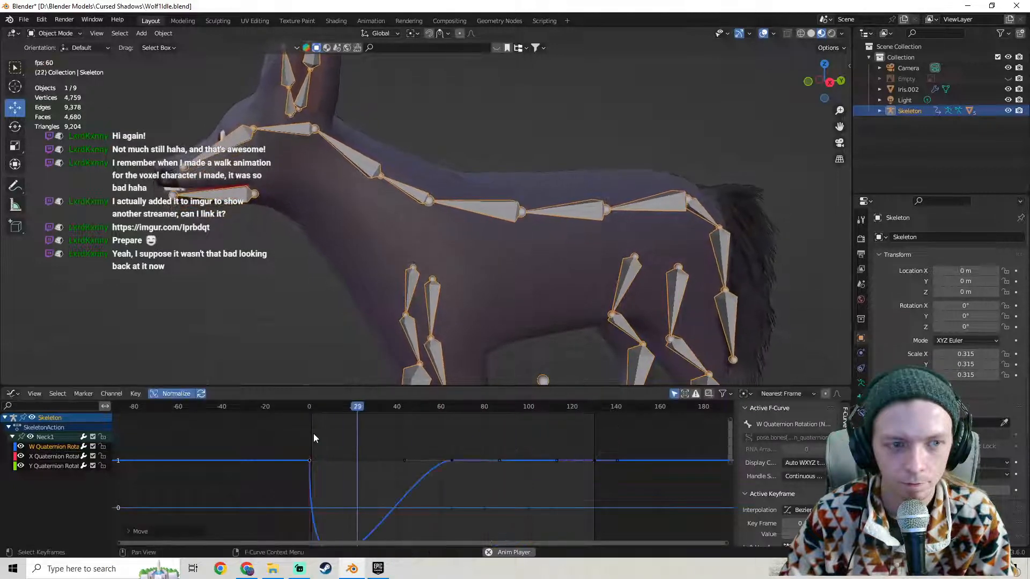
{"action": "left_click", "coordinate": [308, 462]}
{"action": "scroll", "coordinate": [341, 463], "scroll_direction": "down", "scroll_amount": 2}
{"action": "middle_click_drag", "start_coordinate": [341, 463], "coordinate": [328, 525]}
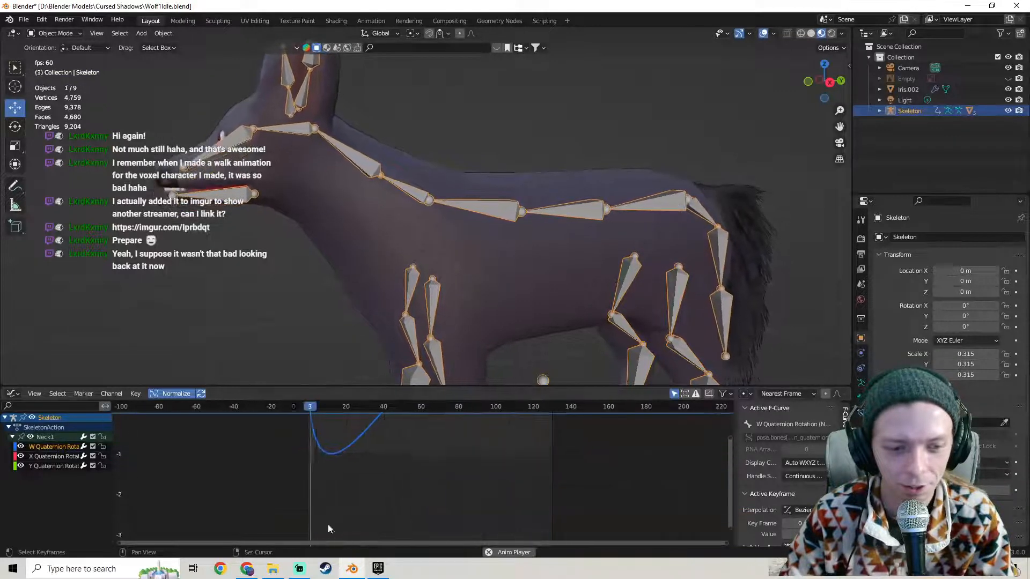
{"action": "scroll", "coordinate": [337, 452], "scroll_direction": "down", "scroll_amount": 3}
{"action": "middle_click_drag", "start_coordinate": [360, 459], "coordinate": [369, 524]}
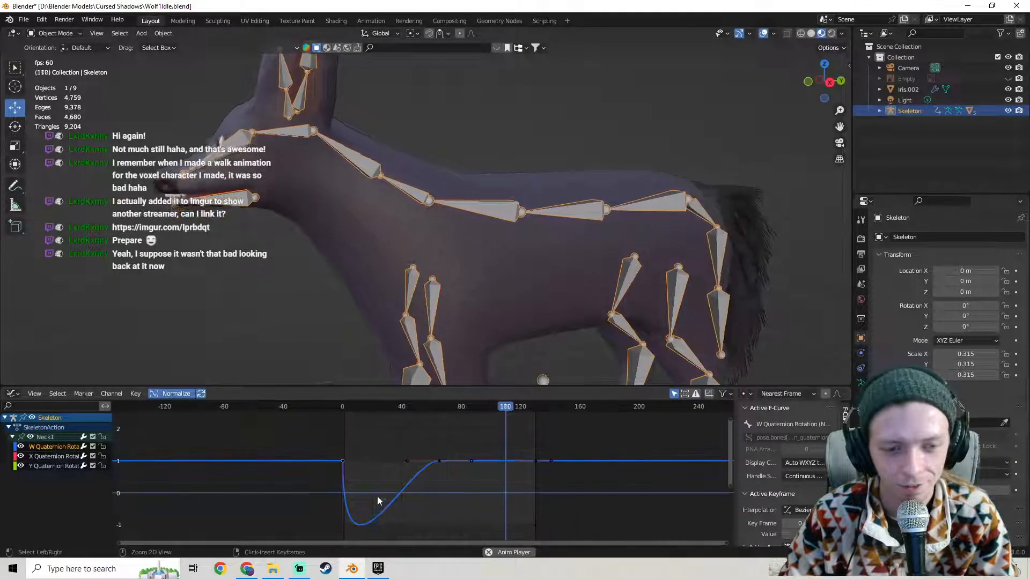
{"action": "key", "text": "ctrl+z"}
{"action": "key", "text": "ctrl+z"}
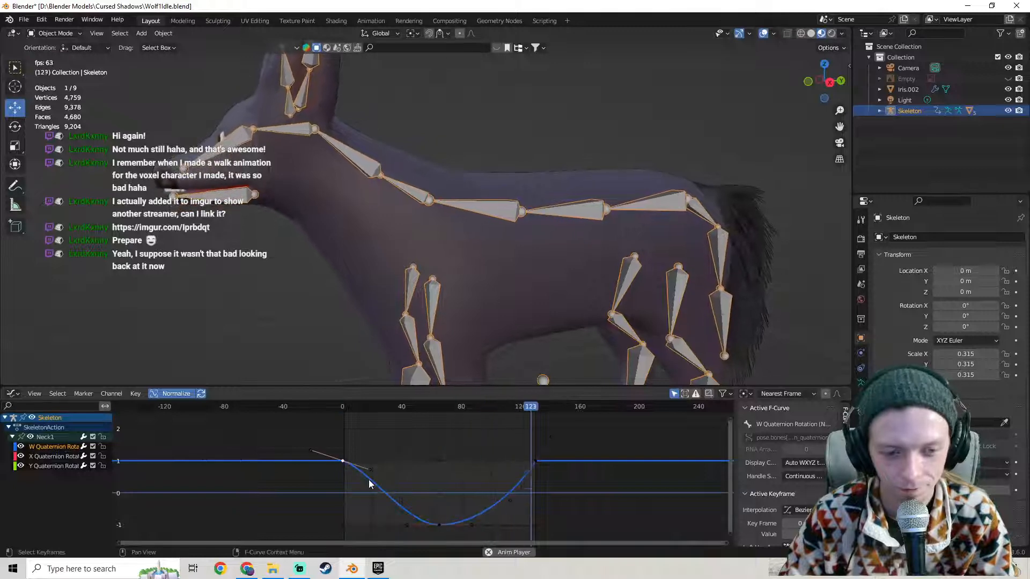
Steepen the handle of the frame 0 keyframe on Neck1's W rotation curve so the descent roughly mirrors the rise into frame 130.
{"action": "scroll", "coordinate": [366, 476], "scroll_direction": "up", "scroll_amount": 2}
{"action": "key", "text": "g"}
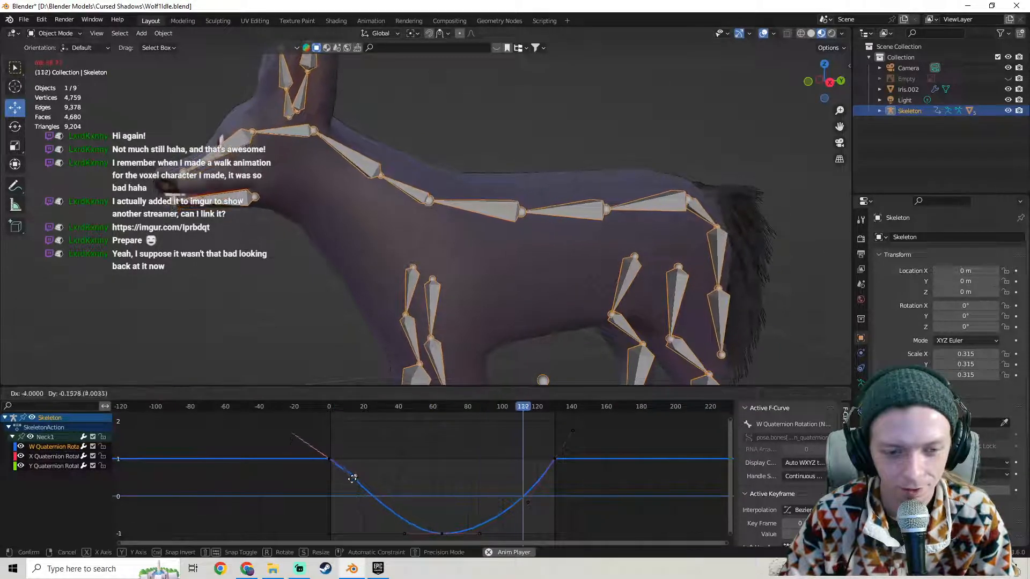
{"action": "left_click", "coordinate": [344, 487]}
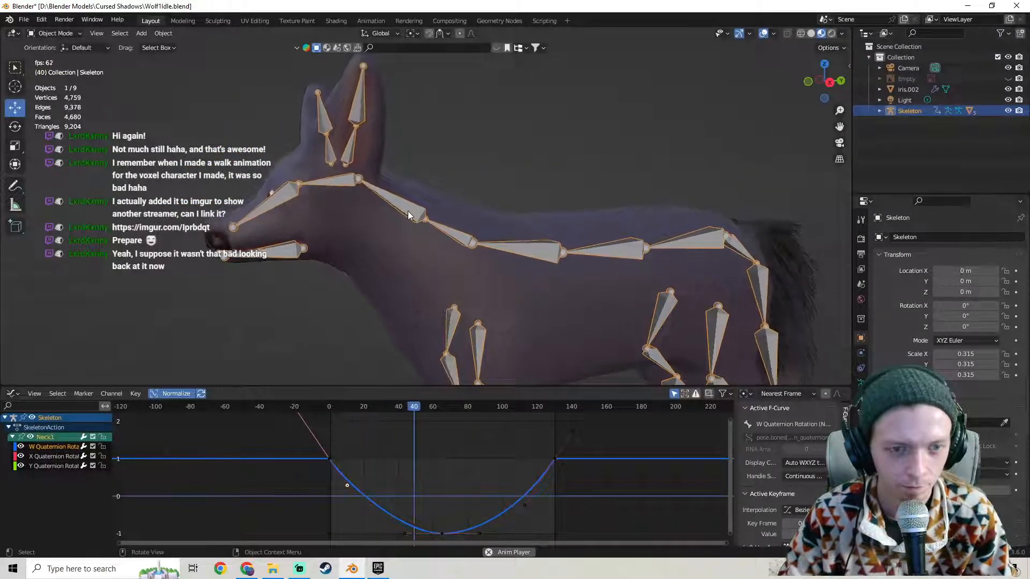
Switch the animation editor to the Dope Sheet and set the skeleton's keyframes to Bezier interpolation.
{"action": "left_click", "coordinate": [12, 394]}
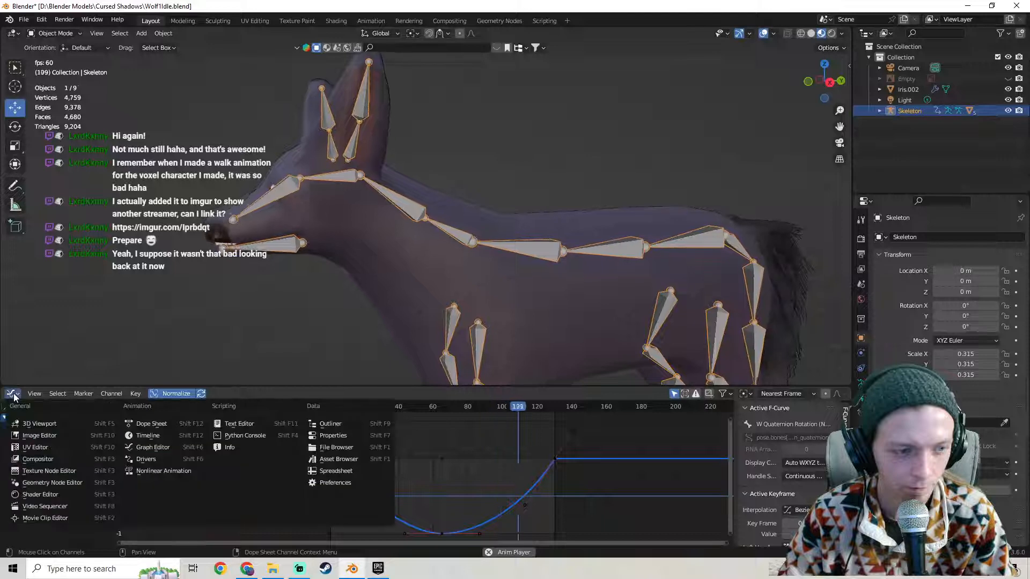
{"action": "left_click", "coordinate": [151, 424]}
{"action": "middle_click_drag", "start_coordinate": [261, 463], "coordinate": [289, 471]}
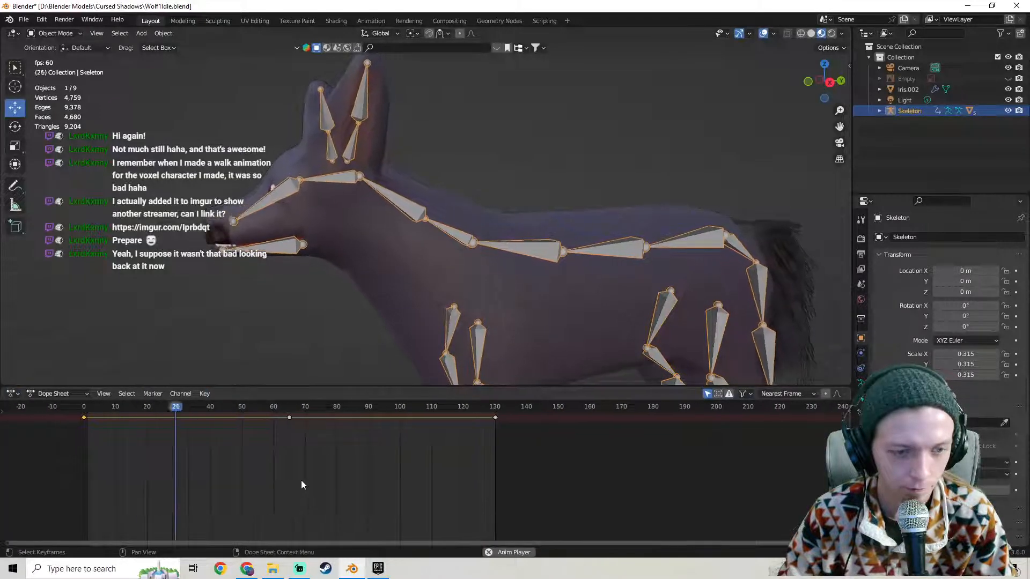
{"action": "right_click", "coordinate": [294, 419]}
{"action": "mouse_move", "coordinate": [291, 419]}
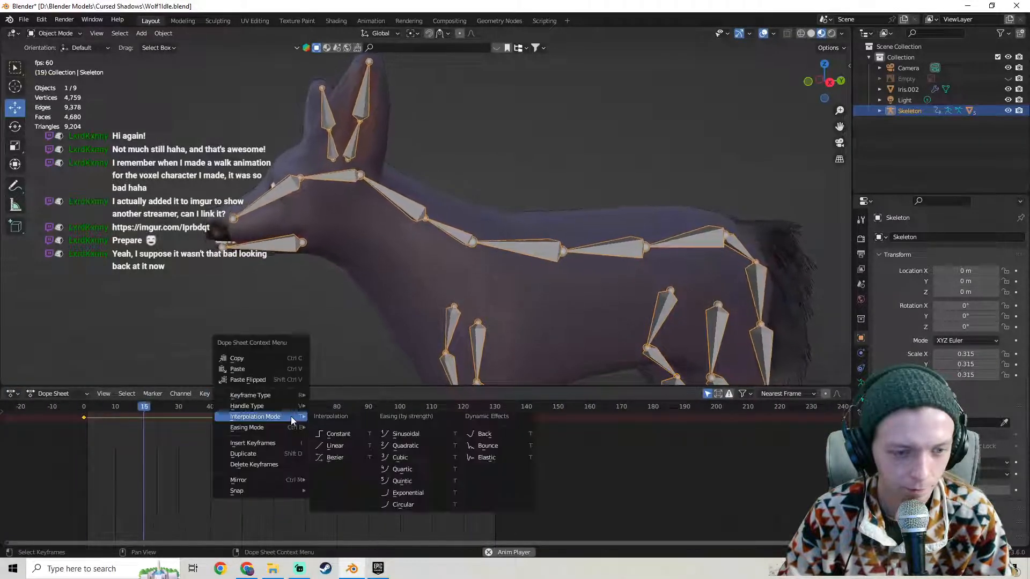
{"action": "left_click", "coordinate": [341, 458]}
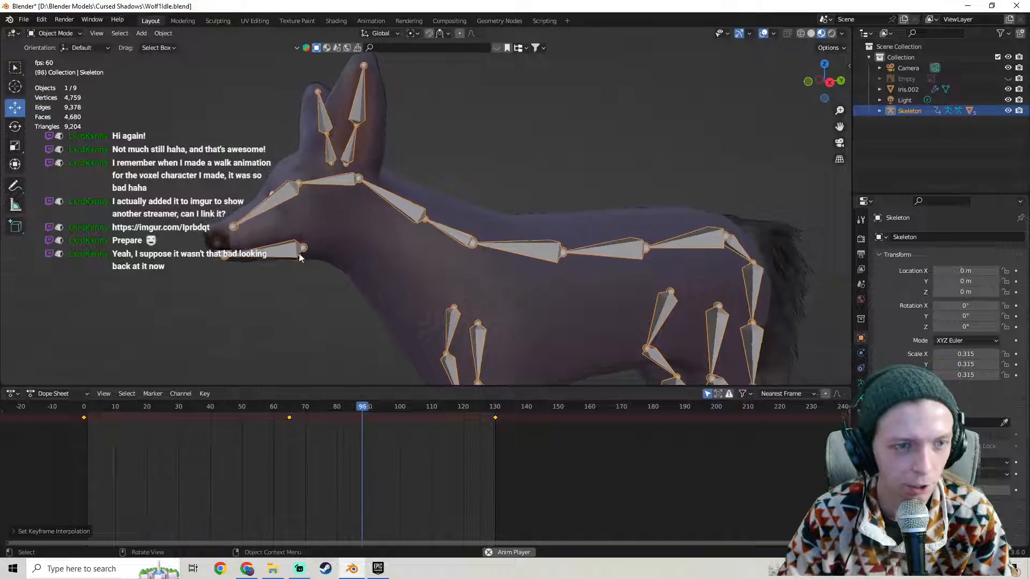
Watch the idle loop around the wolf's head with the skeleton hidden, then restore the skeleton and stop playback.
{"action": "key", "text": "h"}
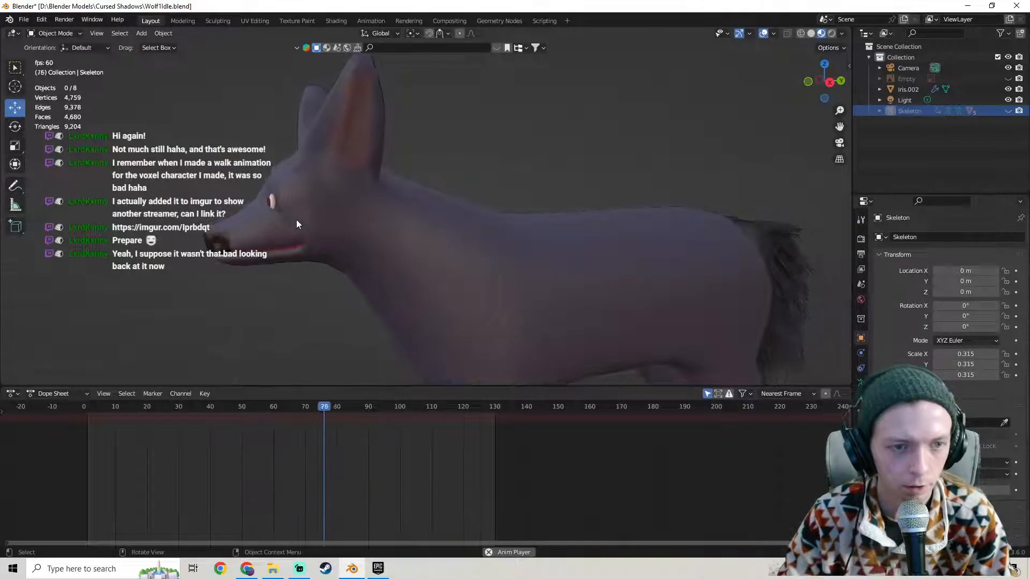
{"action": "middle_click_drag", "start_coordinate": [296, 220], "coordinate": [435, 200]}
{"action": "middle_click_drag", "start_coordinate": [435, 196], "coordinate": [414, 255], "text": "shift"}
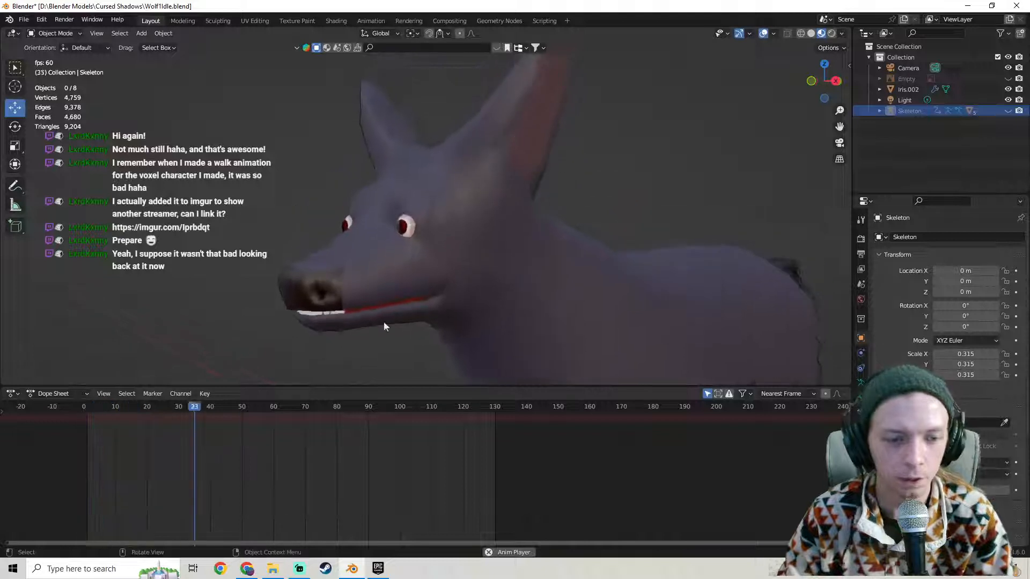
{"action": "key", "text": "ctrl+z"}
{"action": "key", "text": "space"}
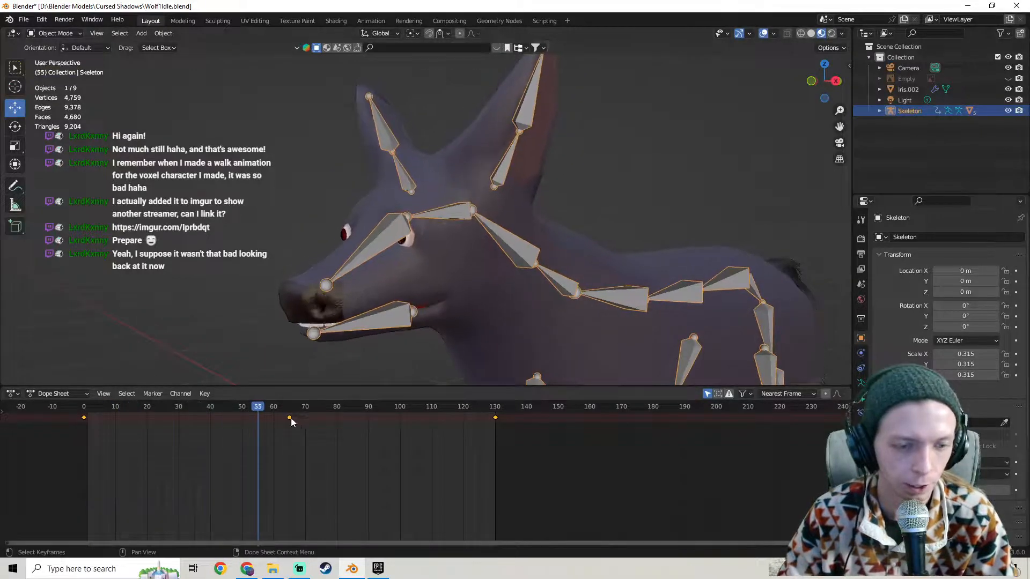
Reapply Bezier interpolation to the selected keyframes at frames 0, 65 and 130.
{"action": "right_click", "coordinate": [290, 417]}
{"action": "mouse_move", "coordinate": [288, 417]}
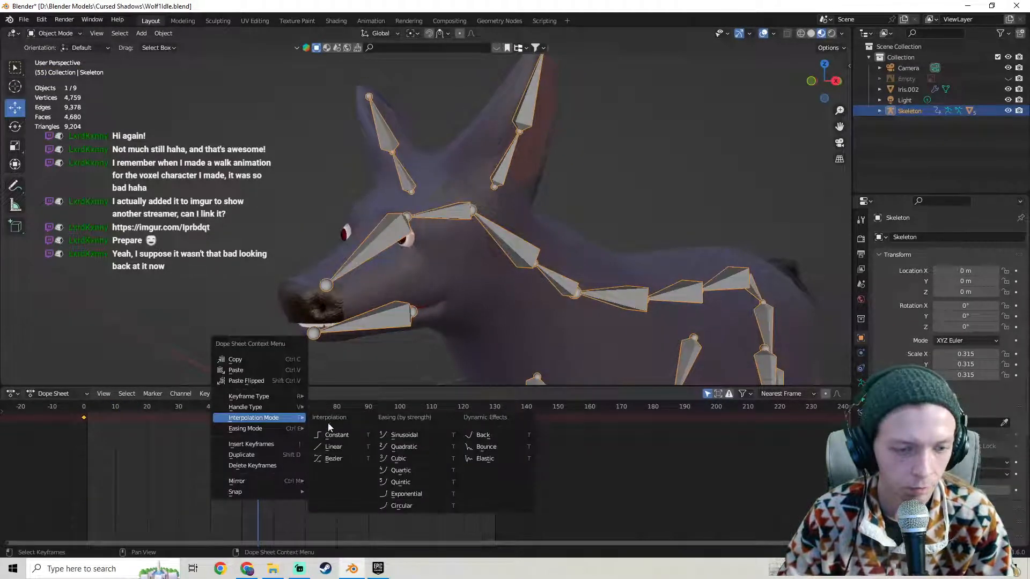
{"action": "left_click", "coordinate": [338, 459]}
{"action": "middle_click_drag", "start_coordinate": [468, 254], "coordinate": [343, 246]}
{"action": "right_click", "coordinate": [288, 418]}
{"action": "mouse_move", "coordinate": [291, 417]}
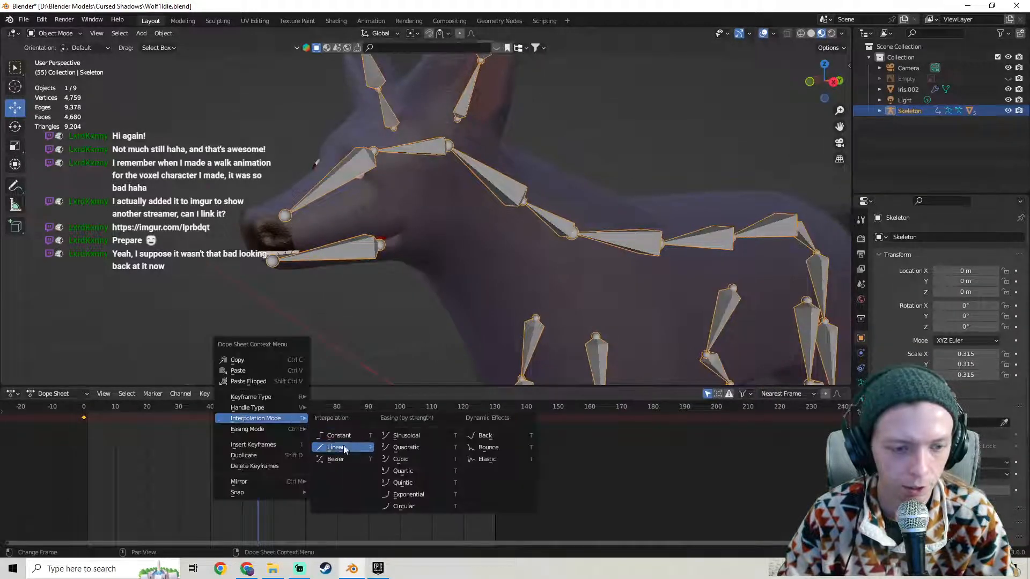
{"action": "left_click", "coordinate": [342, 459]}
Play the animation with the skeleton hidden, inspect the head and neck motion up close, stop playback and restore the skeleton.
{"action": "key", "text": "space"}
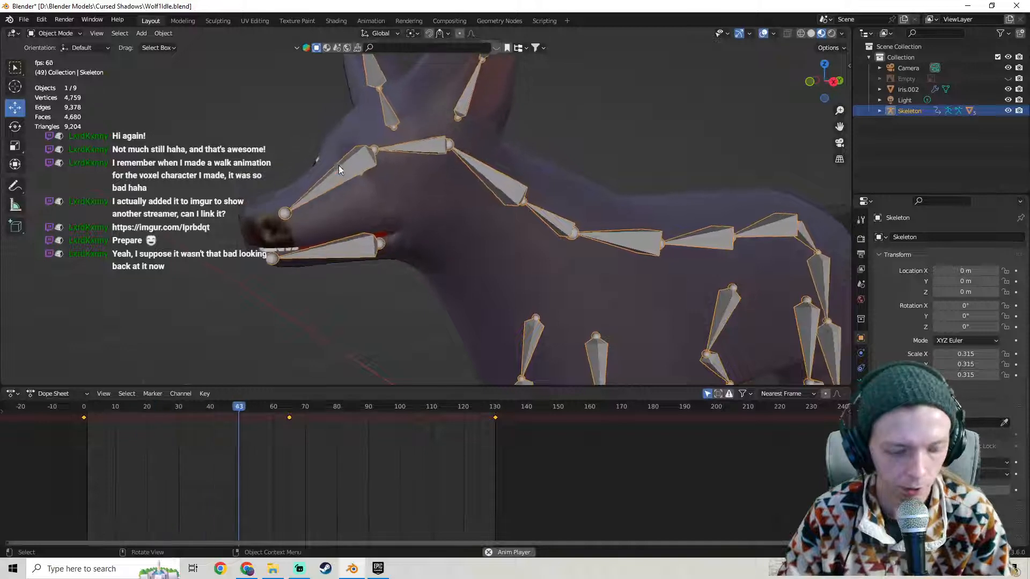
{"action": "key", "text": "h"}
{"action": "middle_click_drag", "start_coordinate": [409, 213], "coordinate": [439, 217]}
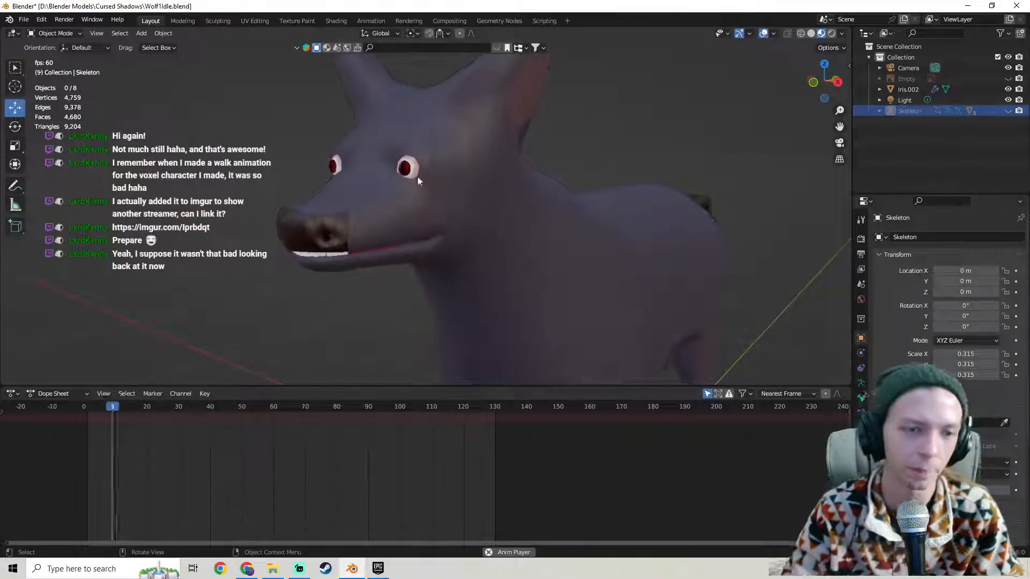
{"action": "middle_click_drag", "start_coordinate": [417, 176], "coordinate": [420, 217]}
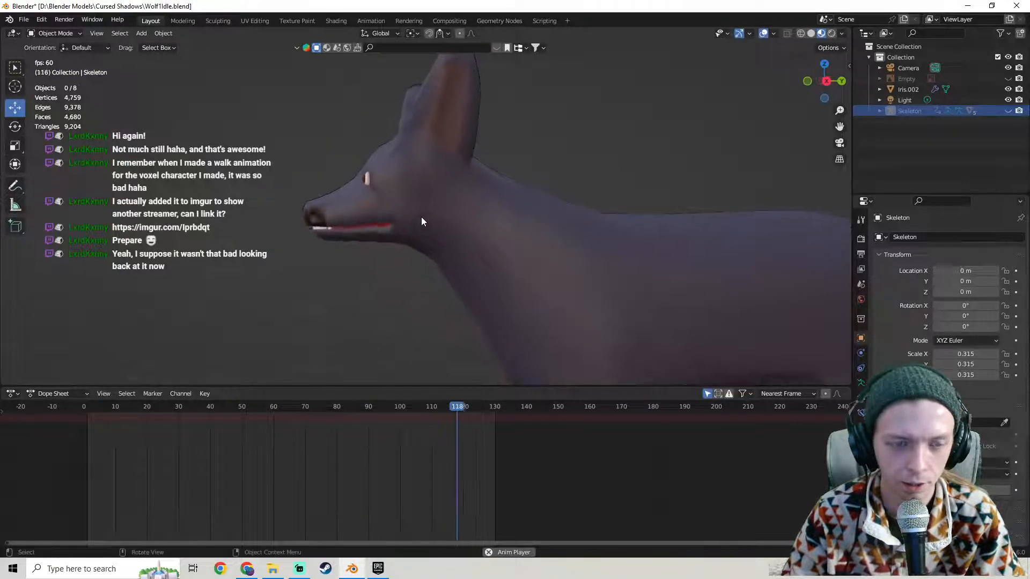
{"action": "scroll", "coordinate": [420, 217], "scroll_direction": "up", "scroll_amount": 2}
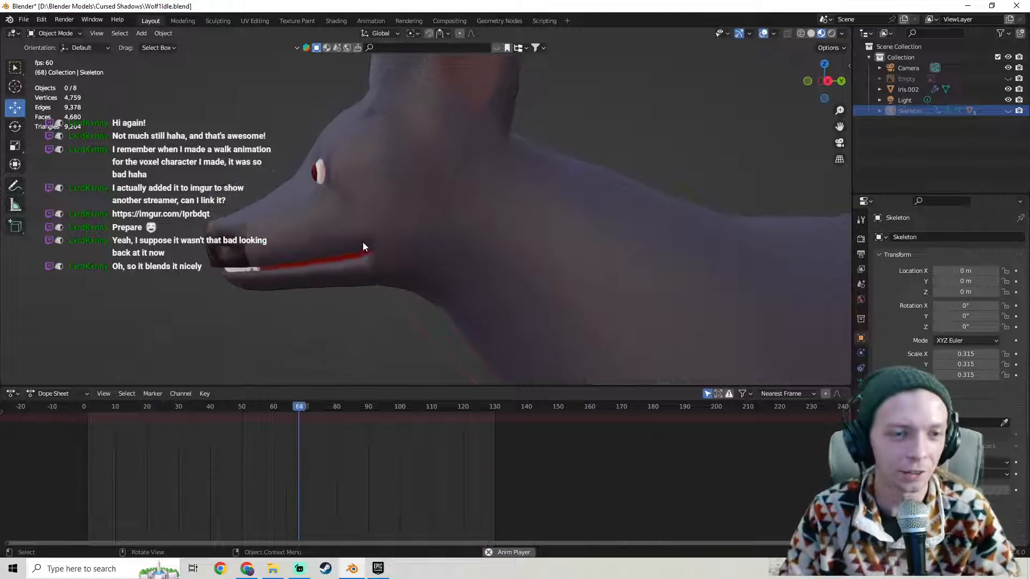
{"action": "key", "text": "space"}
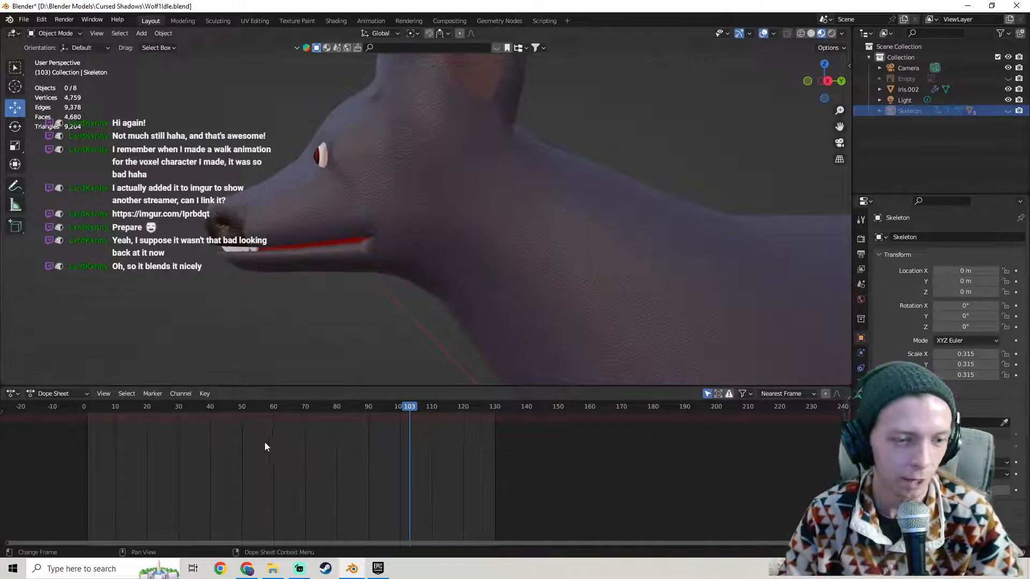
{"action": "key", "text": "ctrl+z"}
{"action": "key", "text": "ctrl+z"}
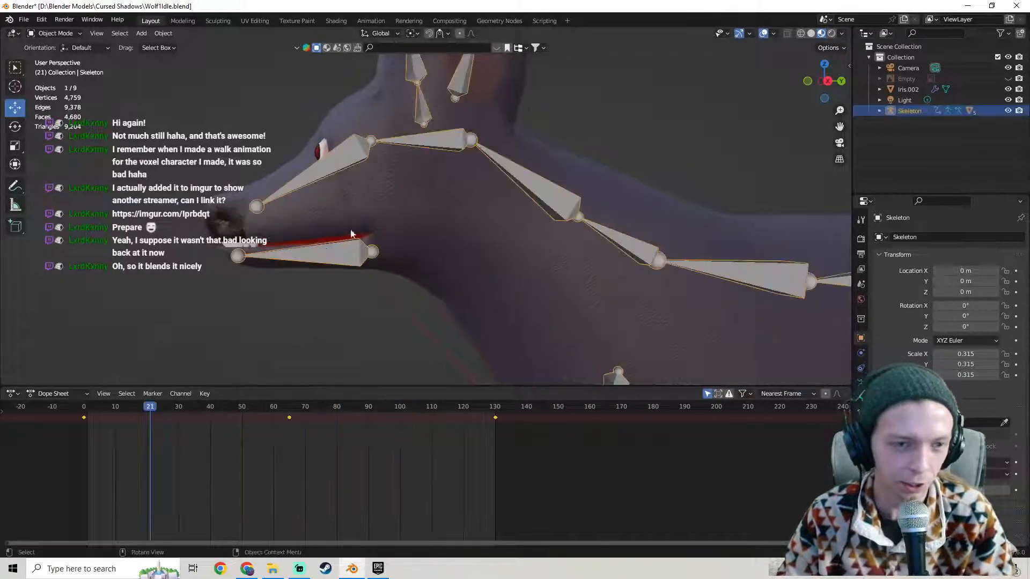
Try Linear interpolation on the selected keyframes at frames 0, 65 and 130 and preview the loop.
{"action": "right_click", "coordinate": [290, 423]}
{"action": "mouse_move", "coordinate": [288, 421]}
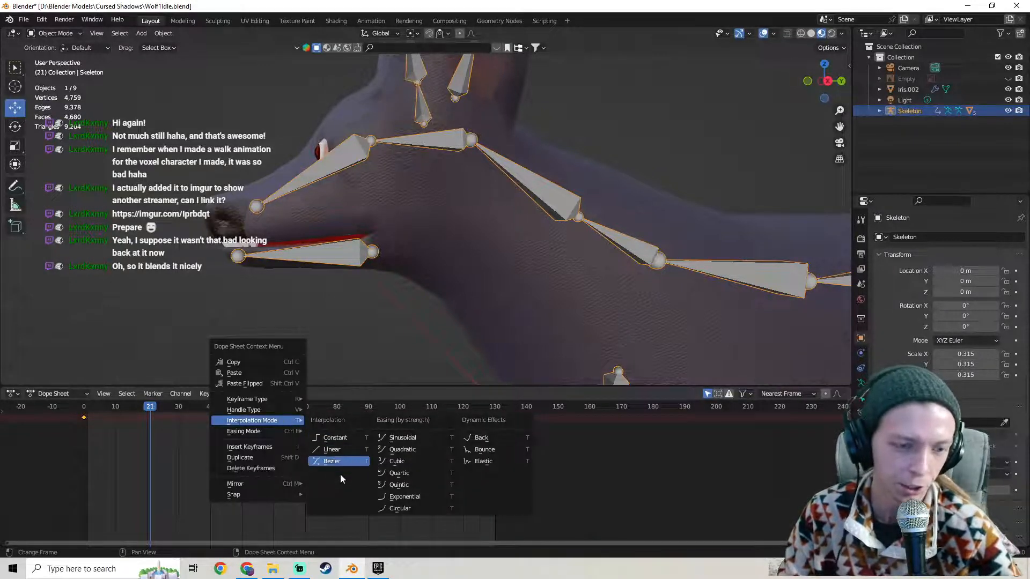
{"action": "left_click", "coordinate": [343, 452]}
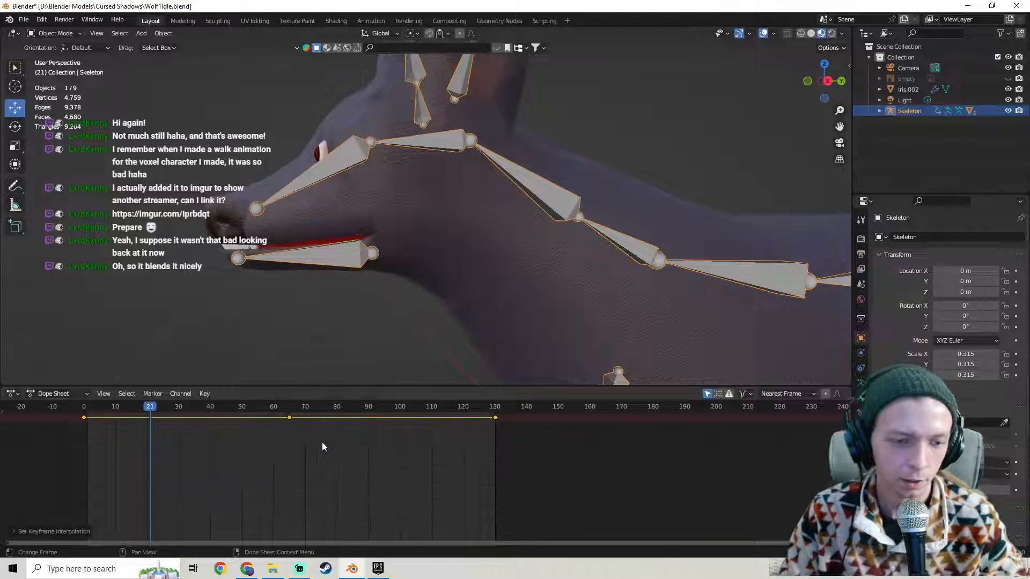
{"action": "key", "text": "space"}
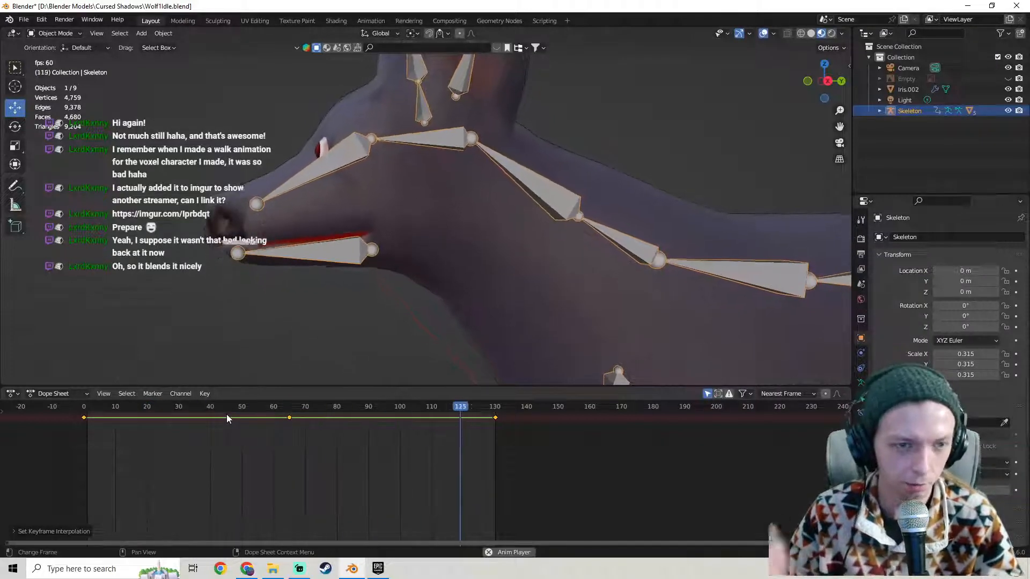
{"action": "key", "text": "space"}
Set the selected keyframes back to Bezier interpolation and preview the head and neck motion.
{"action": "right_click", "coordinate": [293, 422]}
{"action": "mouse_move", "coordinate": [295, 422]}
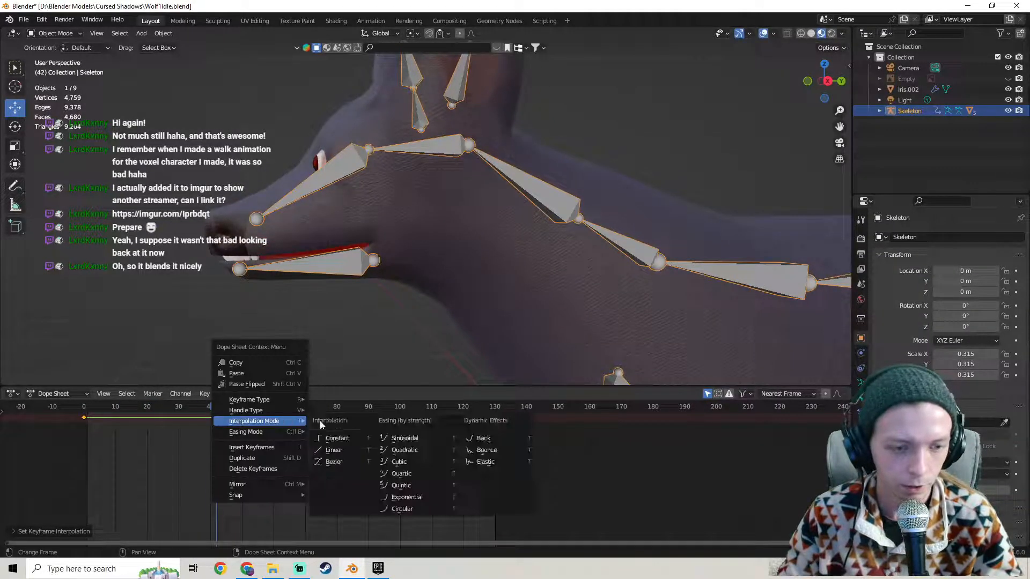
{"action": "left_click", "coordinate": [342, 459]}
{"action": "key", "text": "space"}
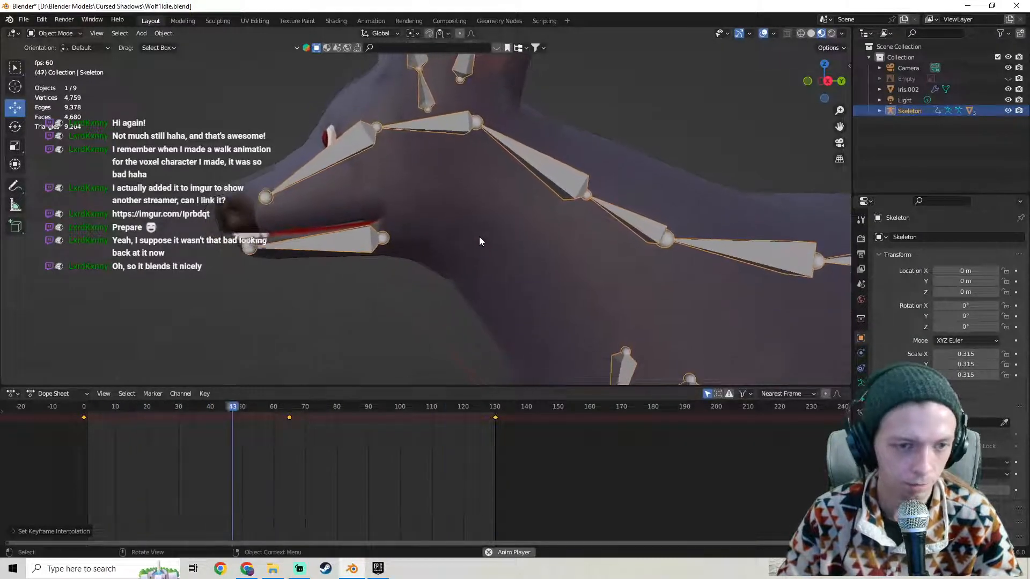
{"action": "key", "text": "space"}
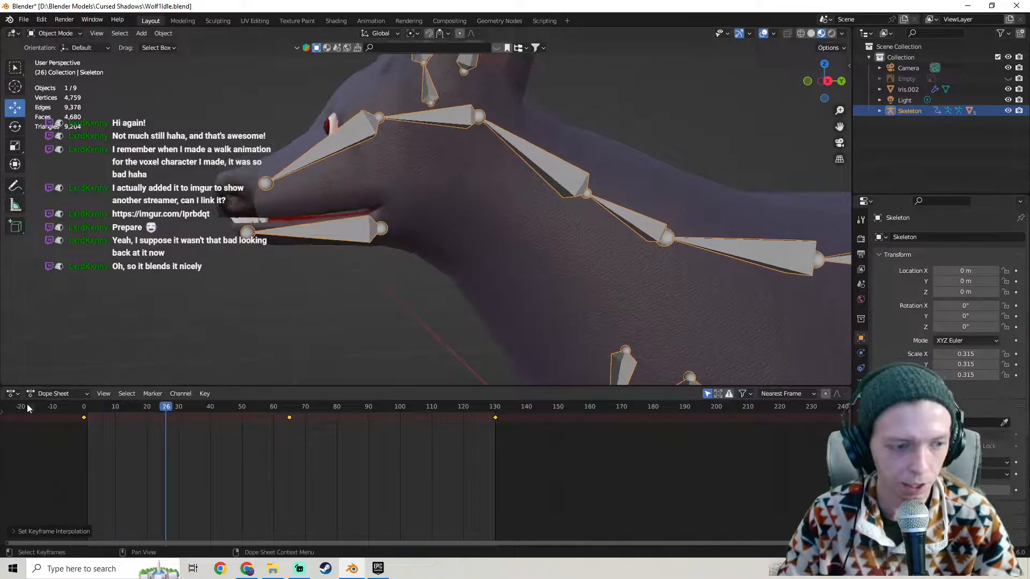
Switch the animation editor to the Graph Editor and examine the Neck1 bone's W quaternion rotation curve.
{"action": "left_click", "coordinate": [10, 394]}
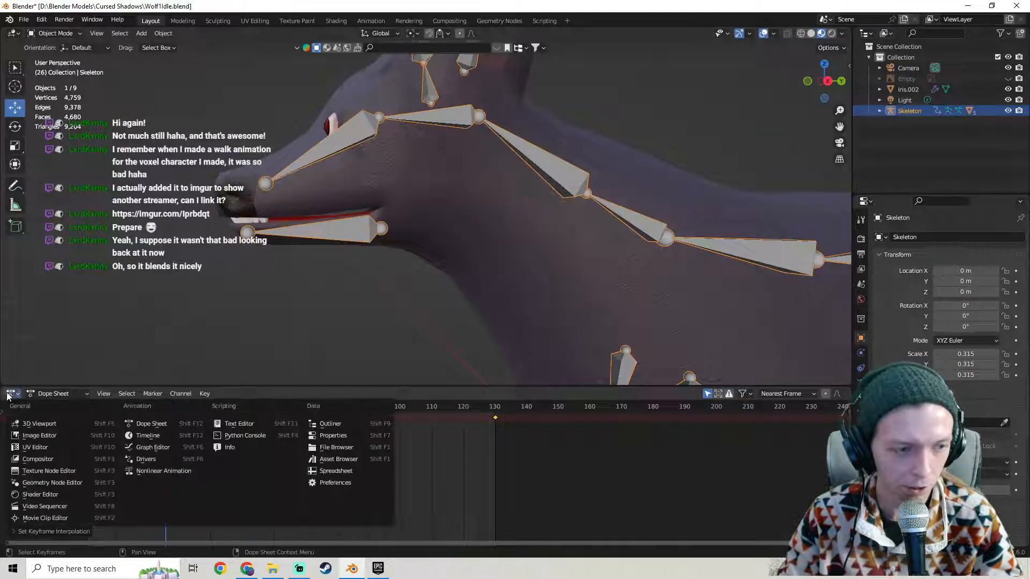
{"action": "left_click", "coordinate": [159, 447]}
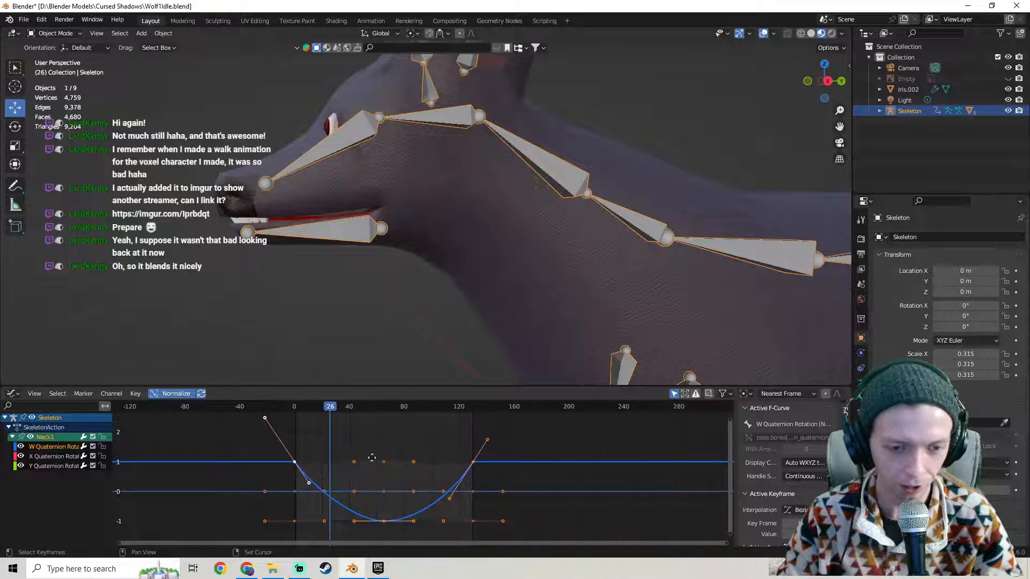
{"action": "middle_click_drag", "start_coordinate": [323, 502], "coordinate": [347, 474]}
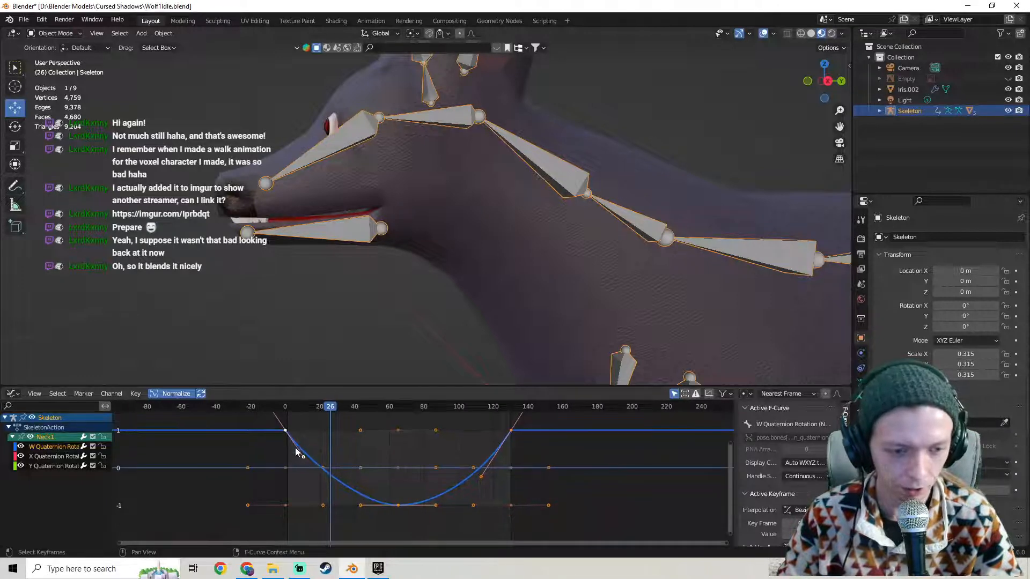
{"action": "middle_click_drag", "start_coordinate": [521, 424], "coordinate": [502, 445]}
{"action": "scroll", "coordinate": [402, 465], "scroll_direction": "up", "scroll_amount": 2}
{"action": "middle_click_drag", "start_coordinate": [403, 464], "coordinate": [396, 483]}
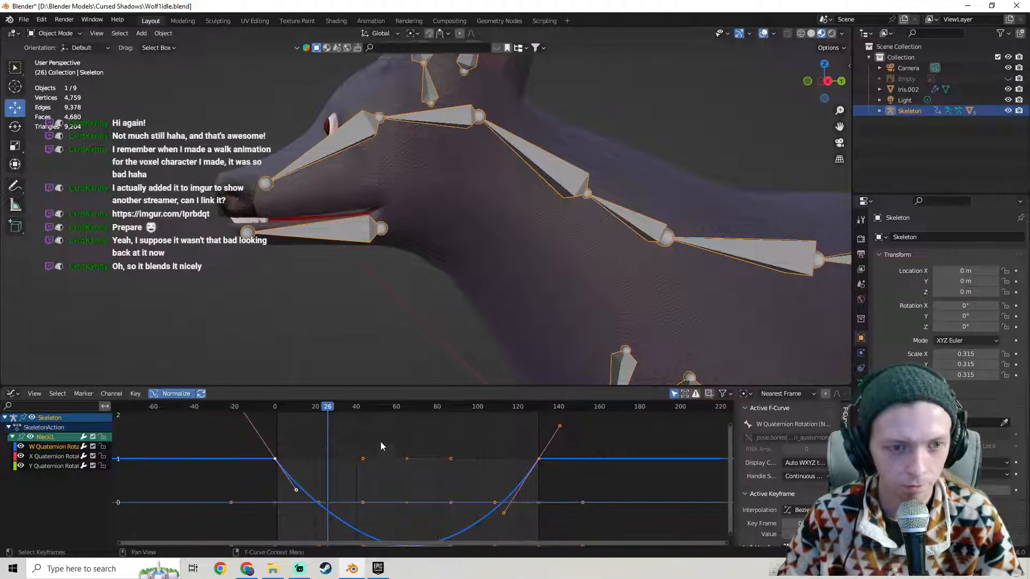
Play the idle loop and save the Wolf1Idle file.
{"action": "key", "text": "space"}
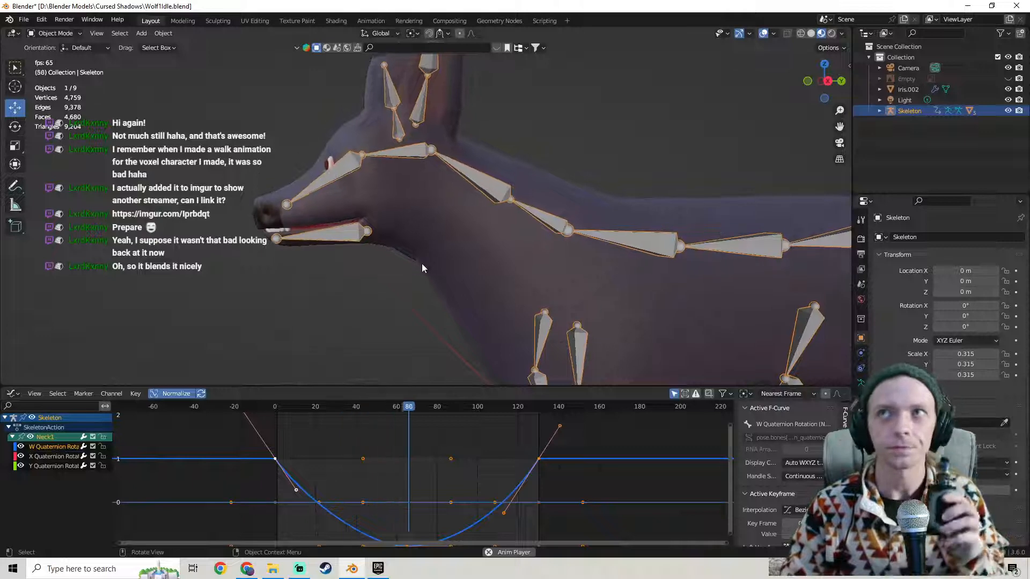
{"action": "key", "text": "ctrl+s"}
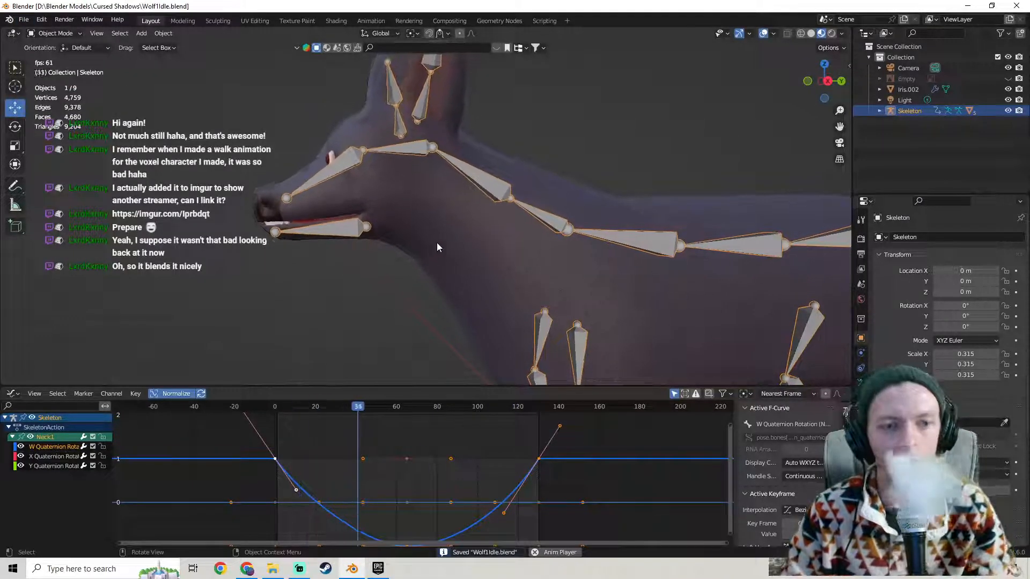
{"action": "middle_click_drag", "start_coordinate": [442, 231], "coordinate": [341, 240], "text": "shift"}
{"action": "scroll", "coordinate": [472, 219], "scroll_direction": "up", "scroll_amount": 3}
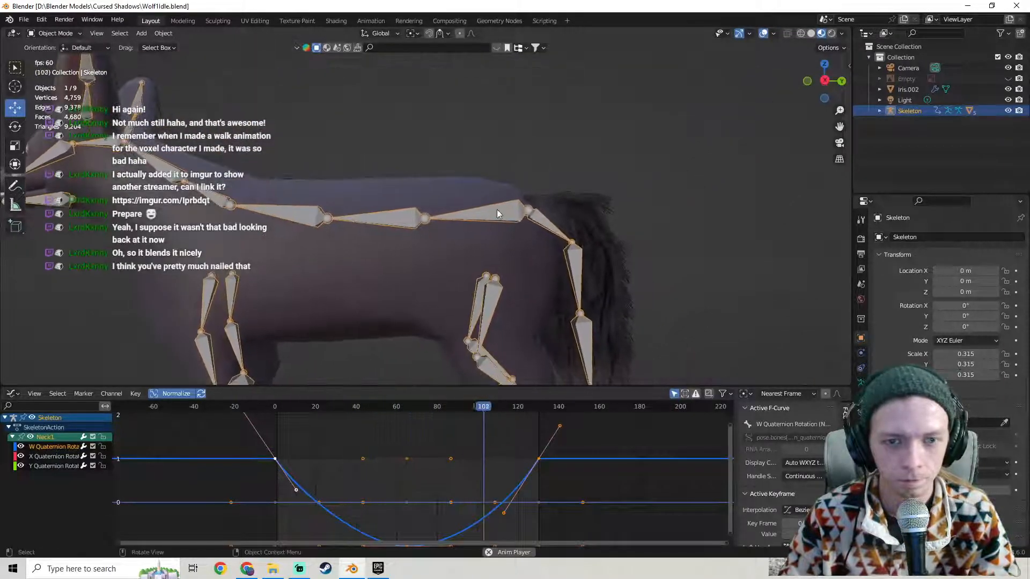
Put the skeleton in Pose Mode and select the rearmost spine bone, Spine0, at the wolf's hips.
{"action": "scroll", "coordinate": [496, 209], "scroll_direction": "up", "scroll_amount": 4}
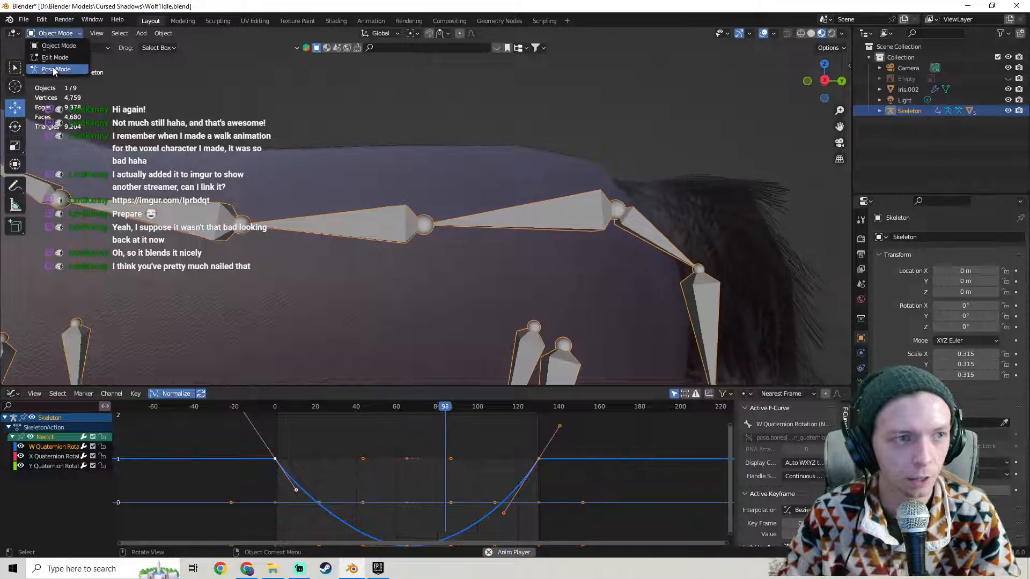
{"action": "left_click", "coordinate": [55, 69]}
{"action": "left_click", "coordinate": [557, 208]}
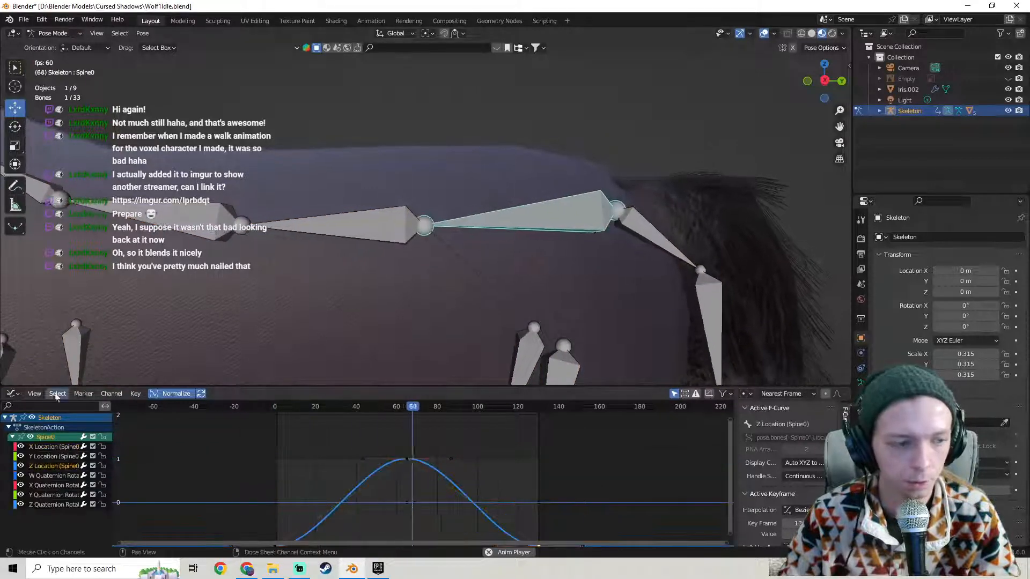
Switch the animation editor to the Dope Sheet and set Spine0's keyframes to Bezier interpolation.
{"action": "left_click", "coordinate": [12, 394]}
{"action": "left_click", "coordinate": [161, 424]}
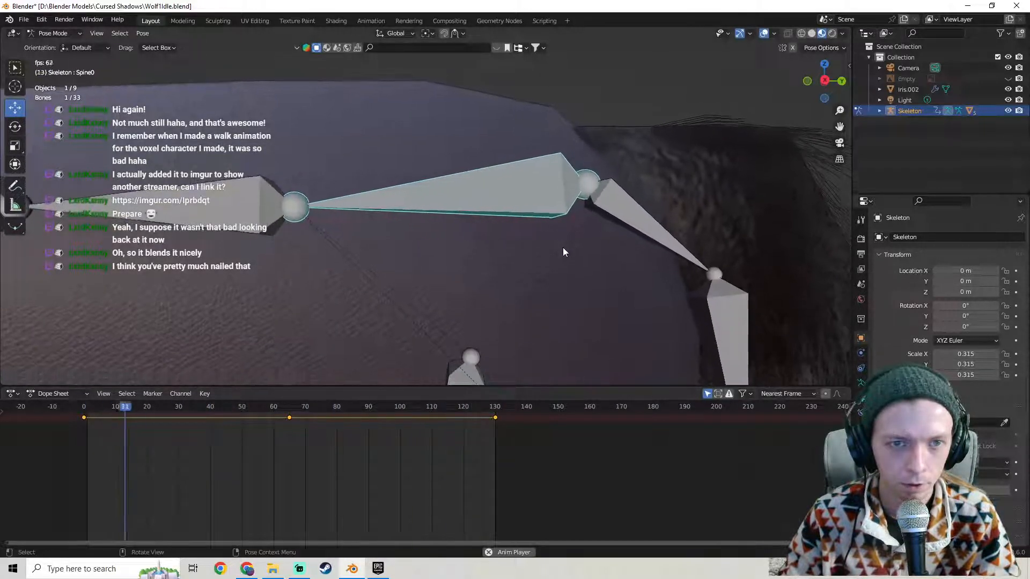
{"action": "right_click", "coordinate": [284, 420]}
{"action": "mouse_move", "coordinate": [284, 419]}
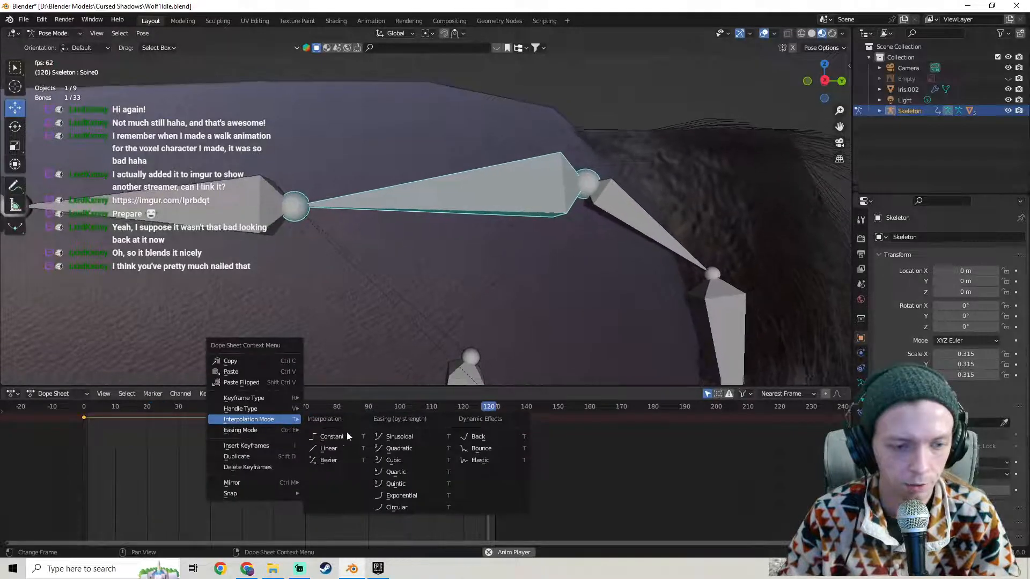
{"action": "left_click", "coordinate": [339, 460]}
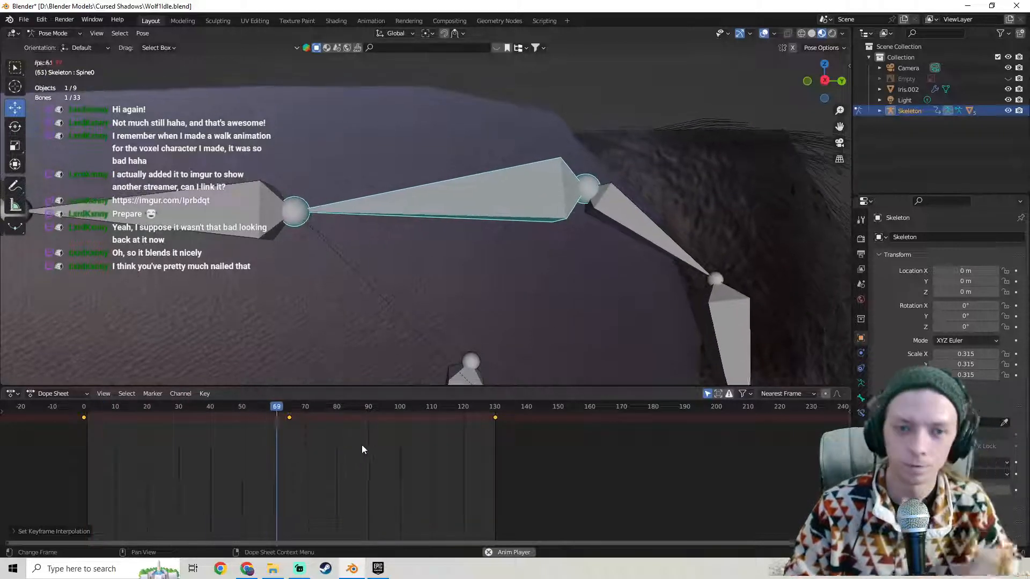
Watch the playing loop around the wolf's head, whole body and hips to compare the motion.
{"action": "middle_click_drag", "start_coordinate": [385, 270], "coordinate": [375, 245]}
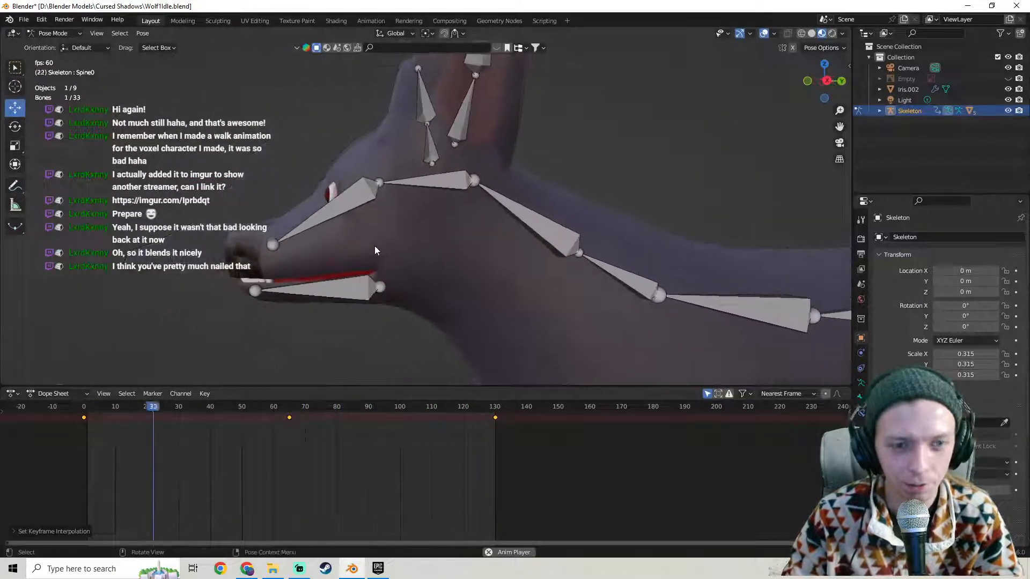
{"action": "middle_click_drag", "start_coordinate": [488, 264], "coordinate": [407, 234]}
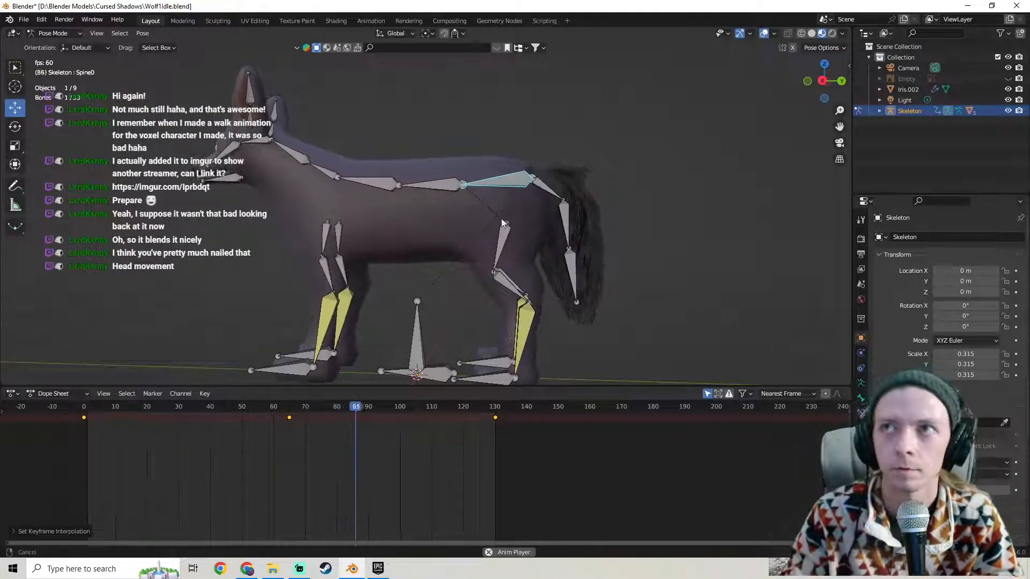
{"action": "middle_click_drag", "start_coordinate": [500, 217], "coordinate": [465, 215], "text": "shift"}
{"action": "middle_click_drag", "start_coordinate": [528, 227], "coordinate": [210, 259], "text": "shift"}
{"action": "middle_click_drag", "start_coordinate": [210, 259], "coordinate": [410, 203], "text": "ctrl"}
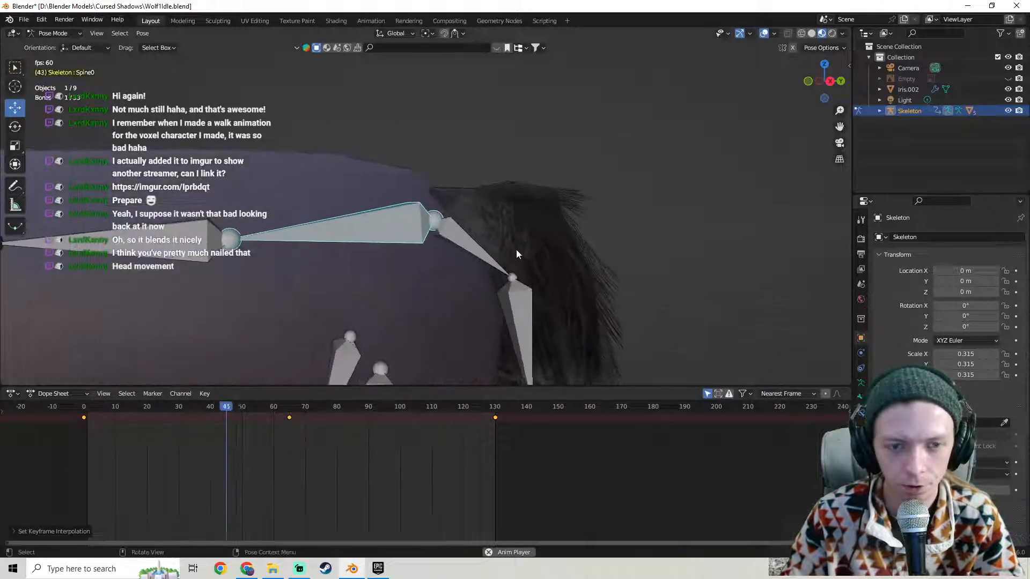
{"action": "middle_click_drag", "start_coordinate": [400, 275], "coordinate": [458, 194]}
{"action": "scroll", "coordinate": [457, 192], "scroll_direction": "down", "scroll_amount": 2}
{"action": "middle_click_drag", "start_coordinate": [403, 235], "coordinate": [540, 237], "text": "shift"}
{"action": "scroll", "coordinate": [460, 282], "scroll_direction": "up", "scroll_amount": 2}
{"action": "scroll", "coordinate": [542, 216], "scroll_direction": "up", "scroll_amount": 2}
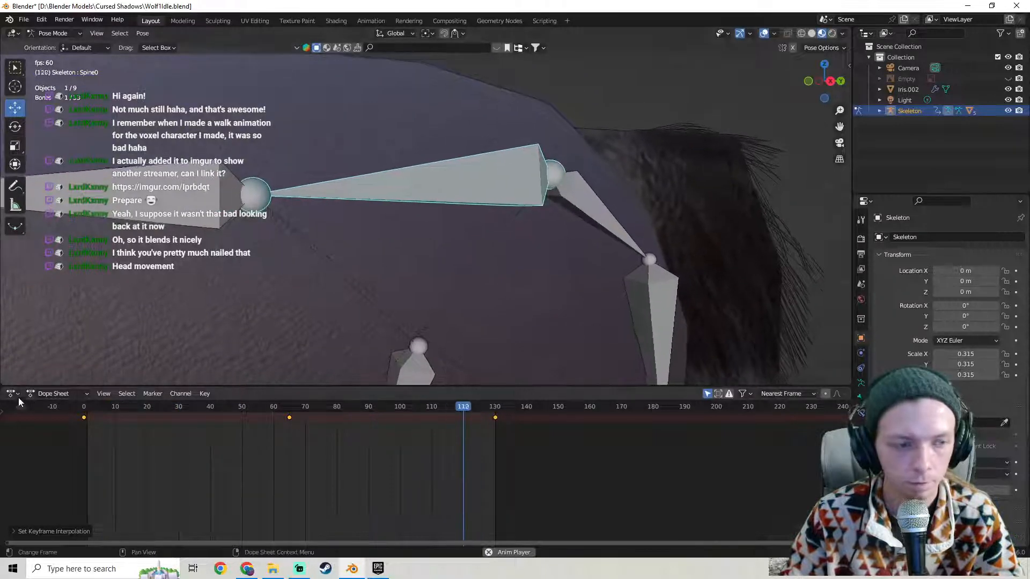
In the Graph Editor, raise the inner handles of Spine0's Z Location curve at frames 0 and 130 to steepen its ends.
{"action": "left_click", "coordinate": [36, 395]}
{"action": "left_click", "coordinate": [10, 394]}
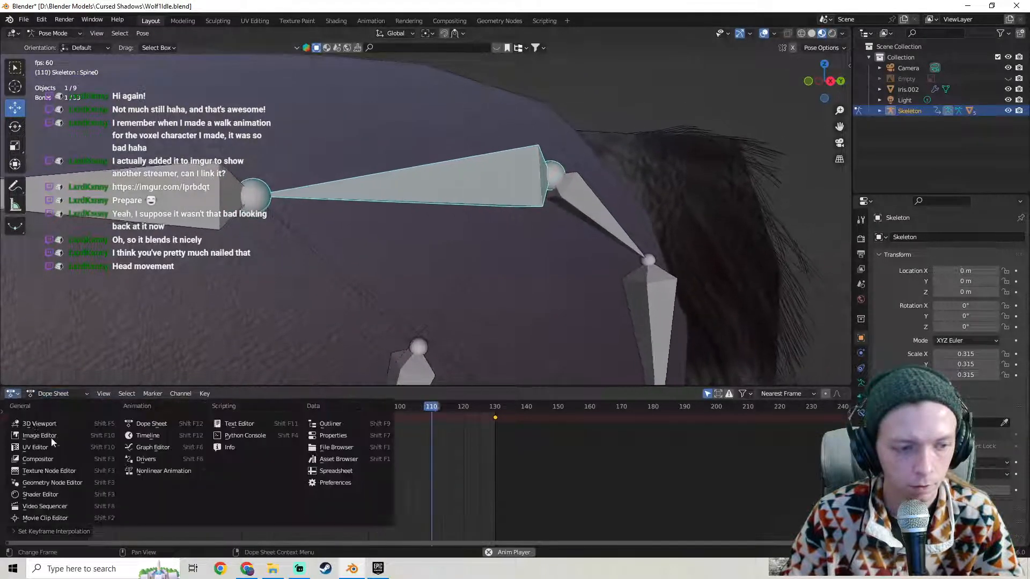
{"action": "left_click", "coordinate": [154, 447]}
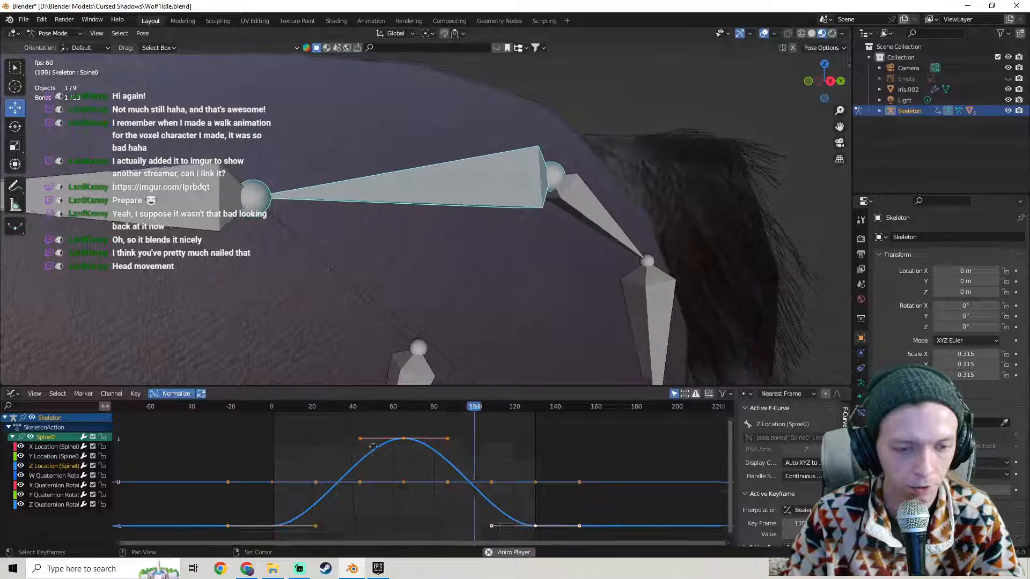
{"action": "left_click", "coordinate": [267, 481]}
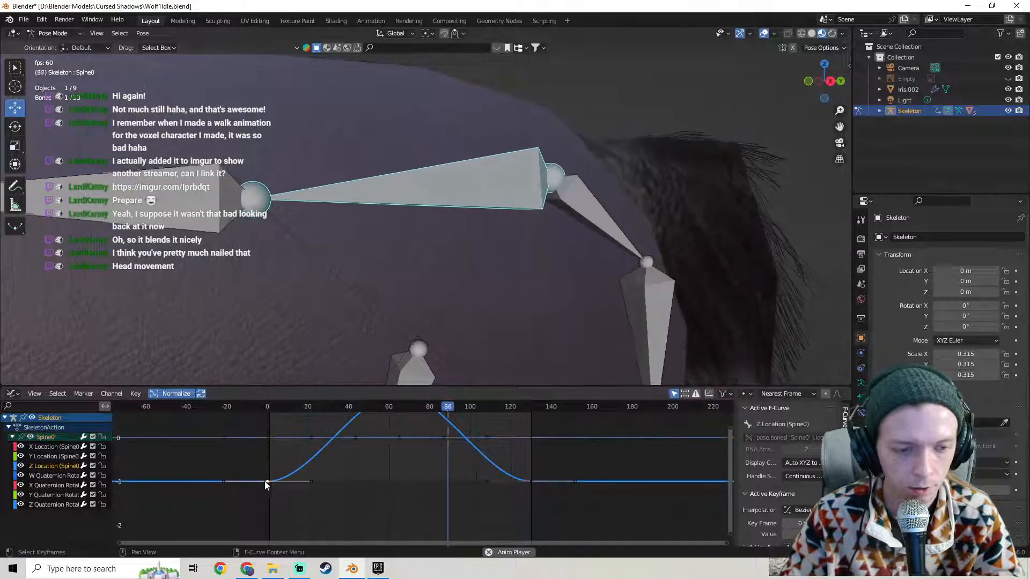
{"action": "left_click_drag", "start_coordinate": [311, 481], "coordinate": [298, 462]}
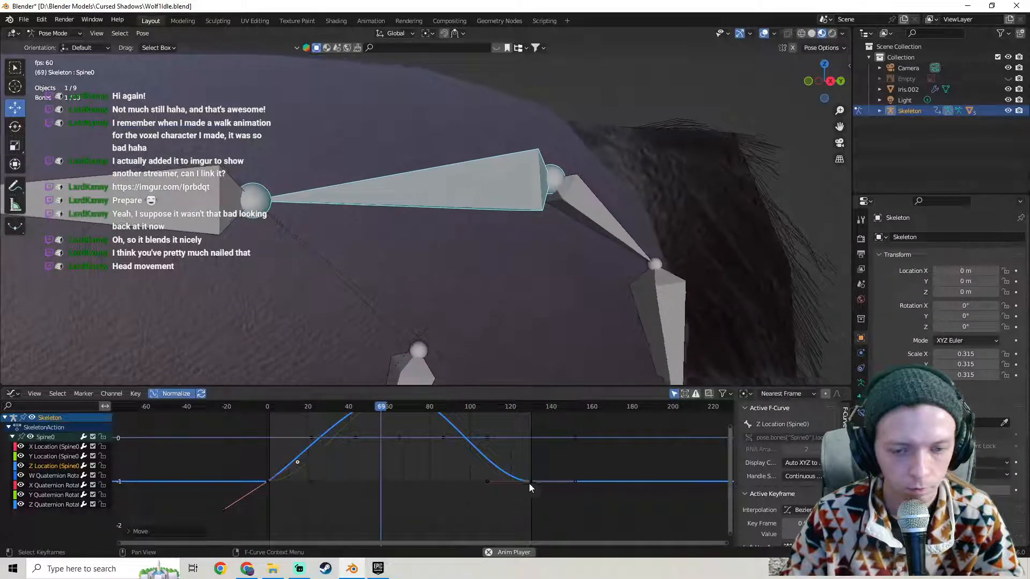
{"action": "left_click_drag", "start_coordinate": [488, 480], "coordinate": [508, 466]}
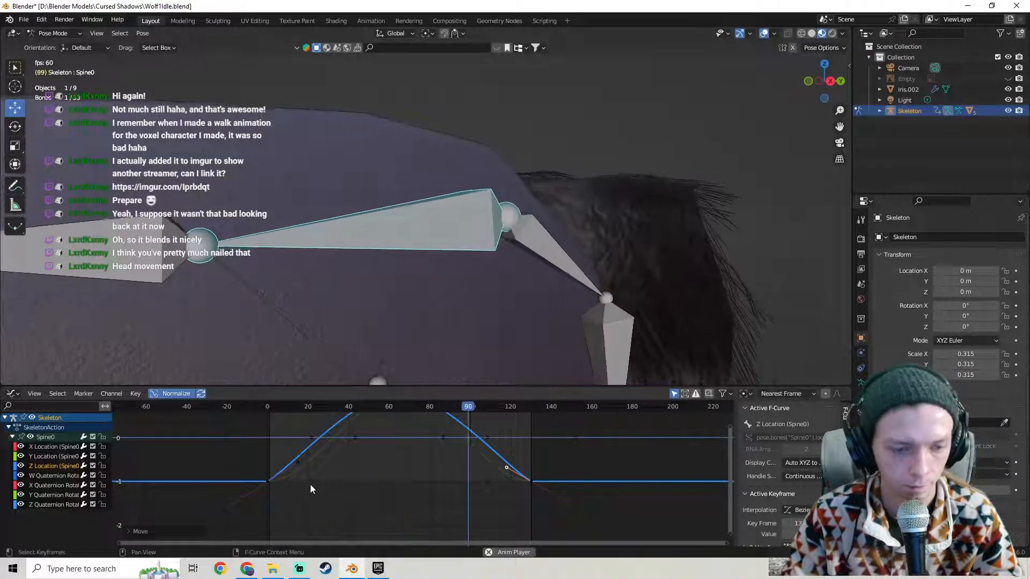
Raise the inner handles of Spine0's Y Location curve at frames 0 and 130 to steepen its ends.
{"action": "scroll", "coordinate": [381, 491], "scroll_direction": "down", "scroll_amount": 1}
{"action": "middle_click_drag", "start_coordinate": [384, 466], "coordinate": [389, 503], "text": "shift"}
{"action": "scroll", "coordinate": [397, 443], "scroll_direction": "up", "scroll_amount": 1}
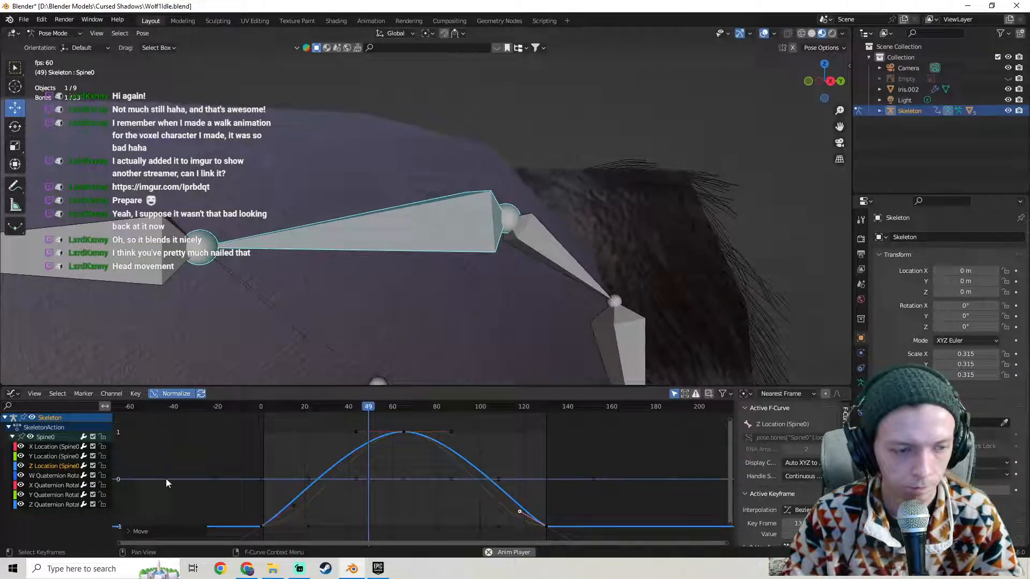
{"action": "left_click", "coordinate": [47, 456]}
{"action": "middle_click_drag", "start_coordinate": [341, 486], "coordinate": [392, 430]}
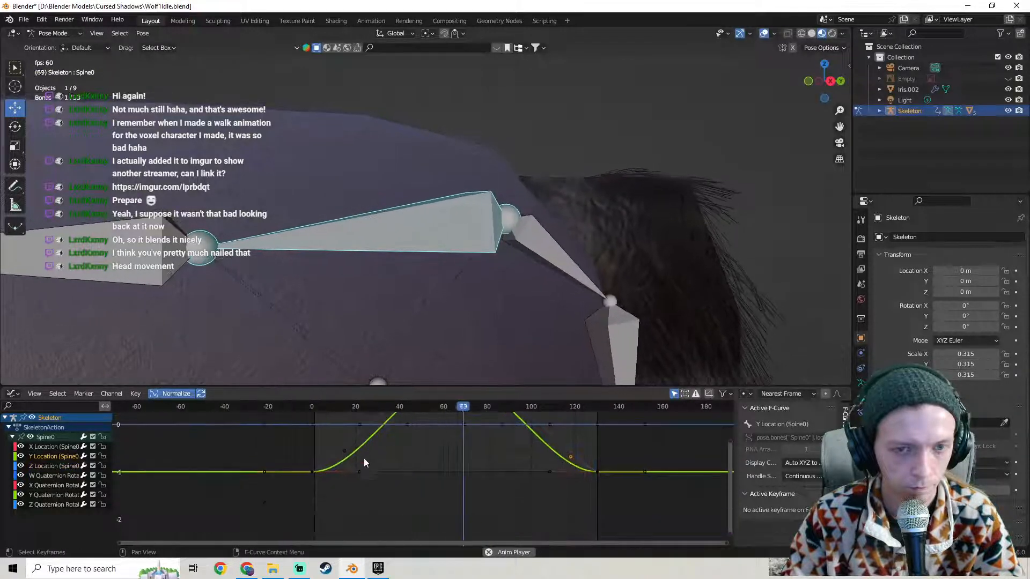
{"action": "left_click", "coordinate": [312, 471]}
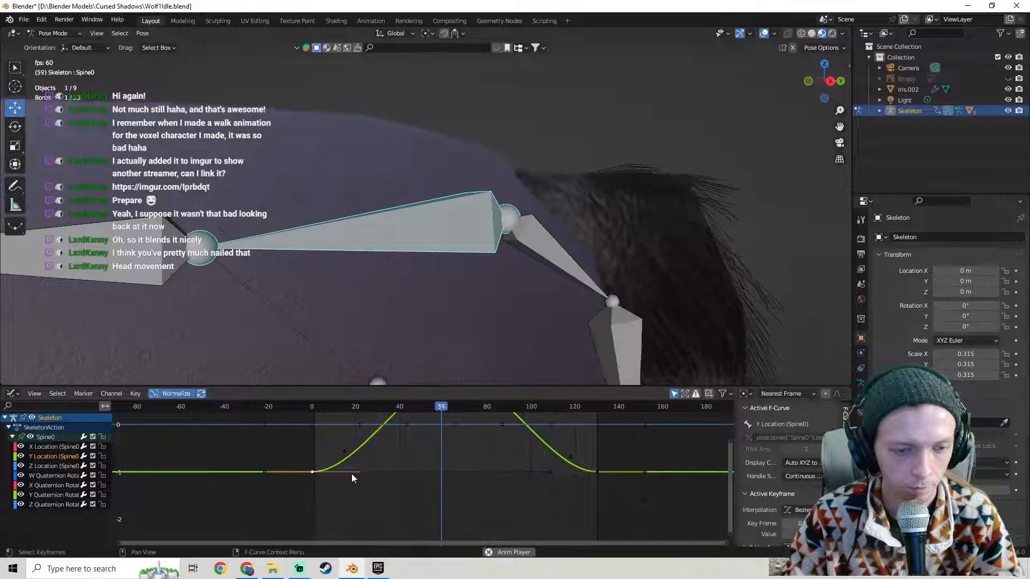
{"action": "key", "text": "g"}
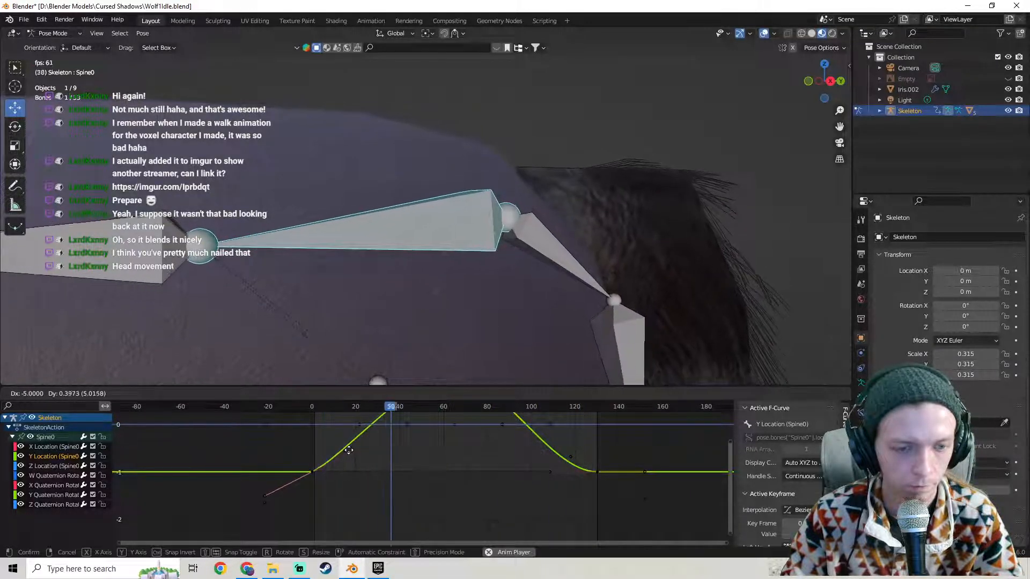
{"action": "left_click", "coordinate": [348, 449]}
{"action": "left_click", "coordinate": [595, 471]}
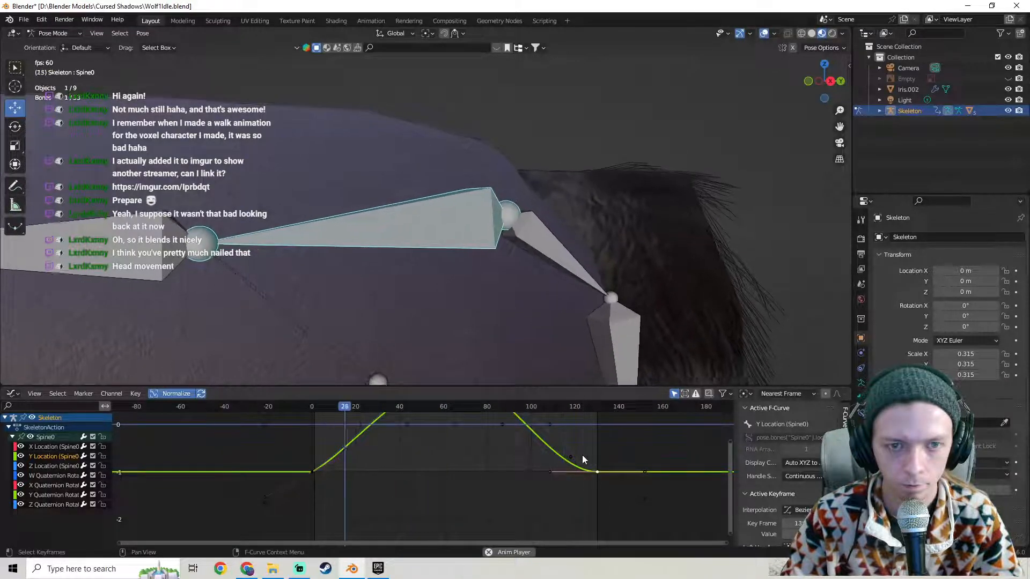
{"action": "left_click_drag", "start_coordinate": [550, 472], "coordinate": [564, 449]}
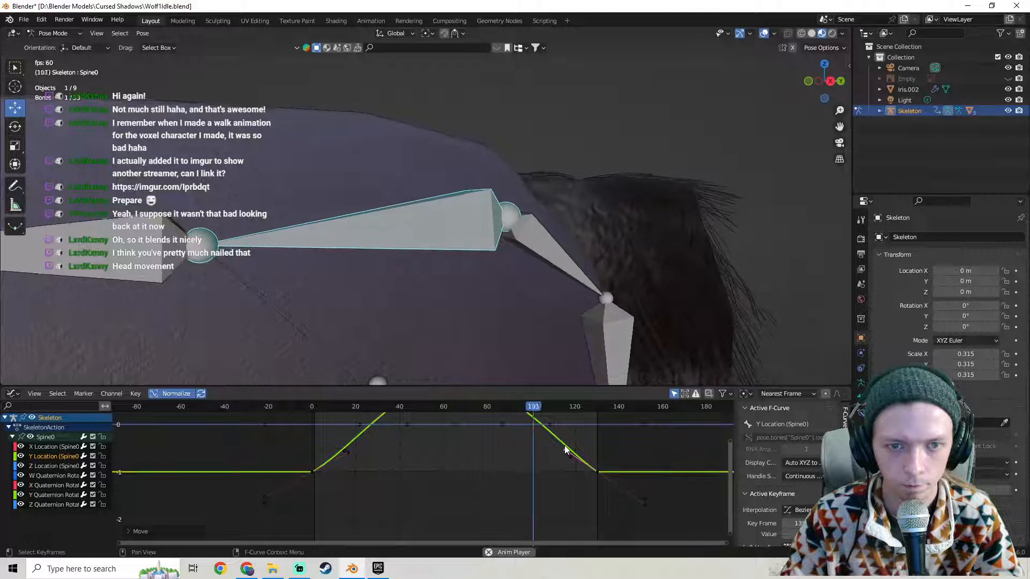
Watch the playing loop around the wolf's hips, legs and belly to check the smoothness of the Spine0 motion.
{"action": "middle_click_drag", "start_coordinate": [523, 231], "coordinate": [520, 187], "text": "shift"}
{"action": "scroll", "coordinate": [483, 244], "scroll_direction": "down", "scroll_amount": 2}
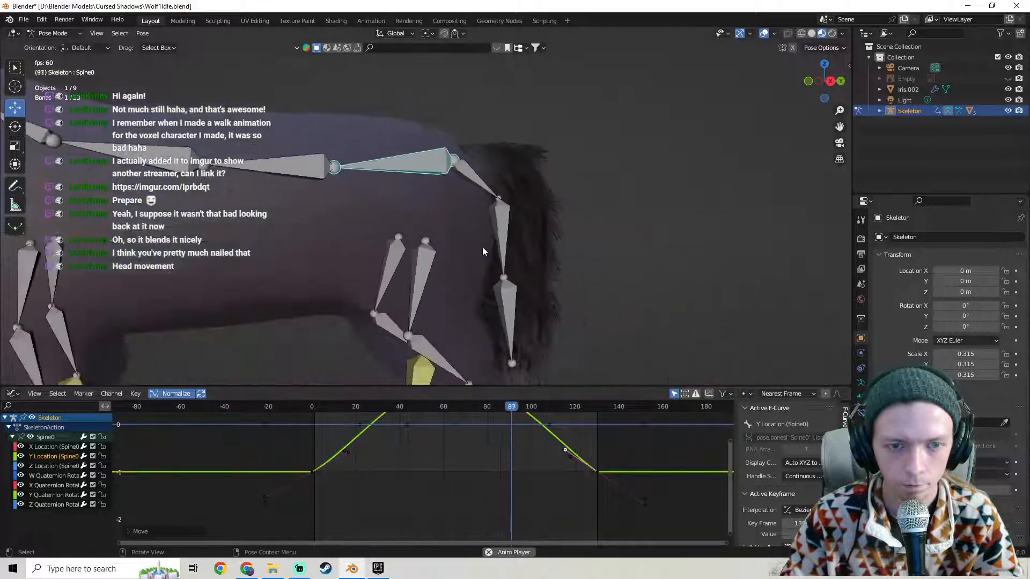
{"action": "middle_click_drag", "start_coordinate": [460, 293], "coordinate": [459, 204], "text": "shift"}
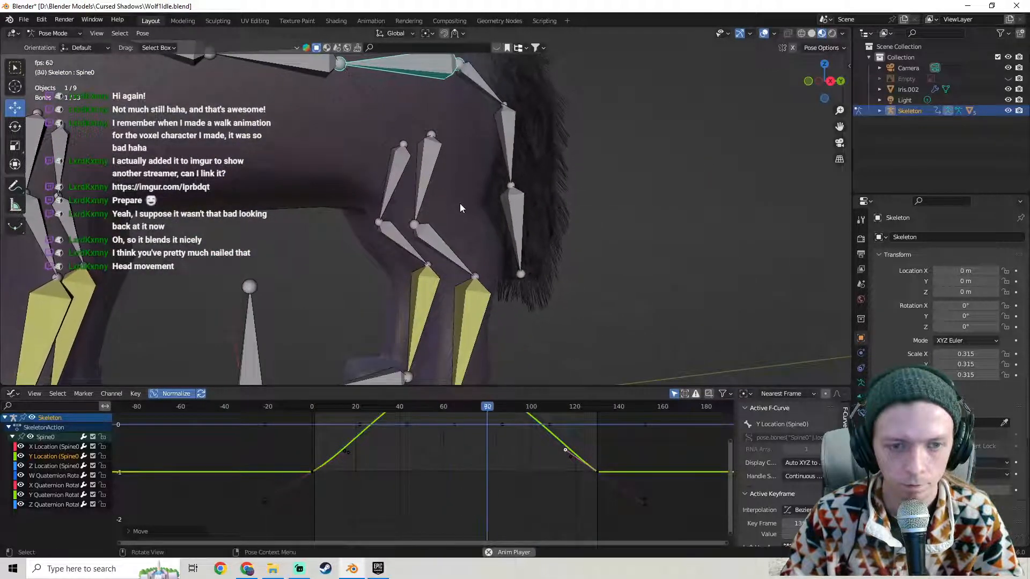
{"action": "middle_click_drag", "start_coordinate": [316, 217], "coordinate": [481, 175], "text": "shift"}
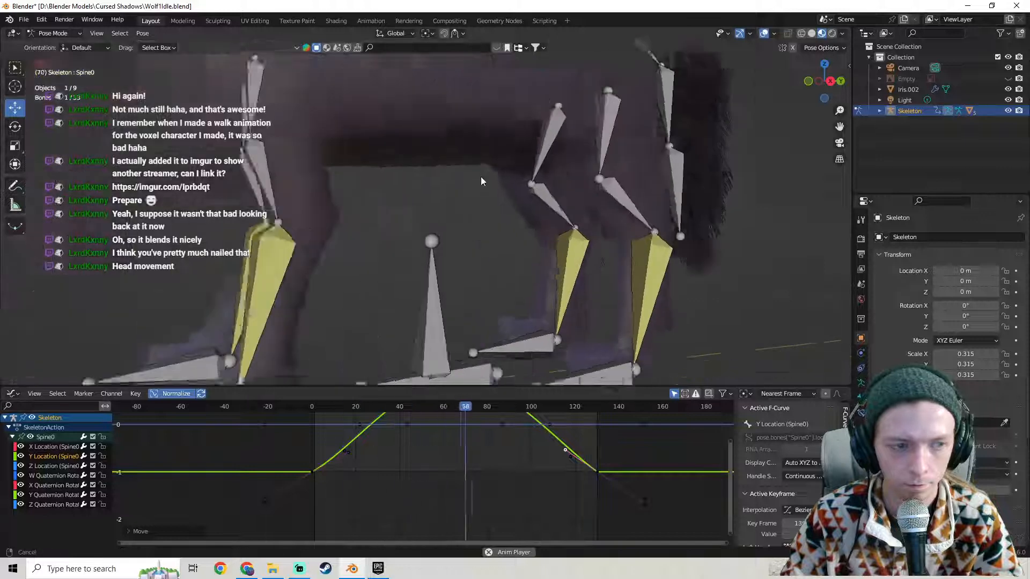
{"action": "scroll", "coordinate": [481, 176], "scroll_direction": "up", "scroll_amount": 2}
{"action": "middle_click_drag", "start_coordinate": [354, 209], "coordinate": [371, 336], "text": "shift"}
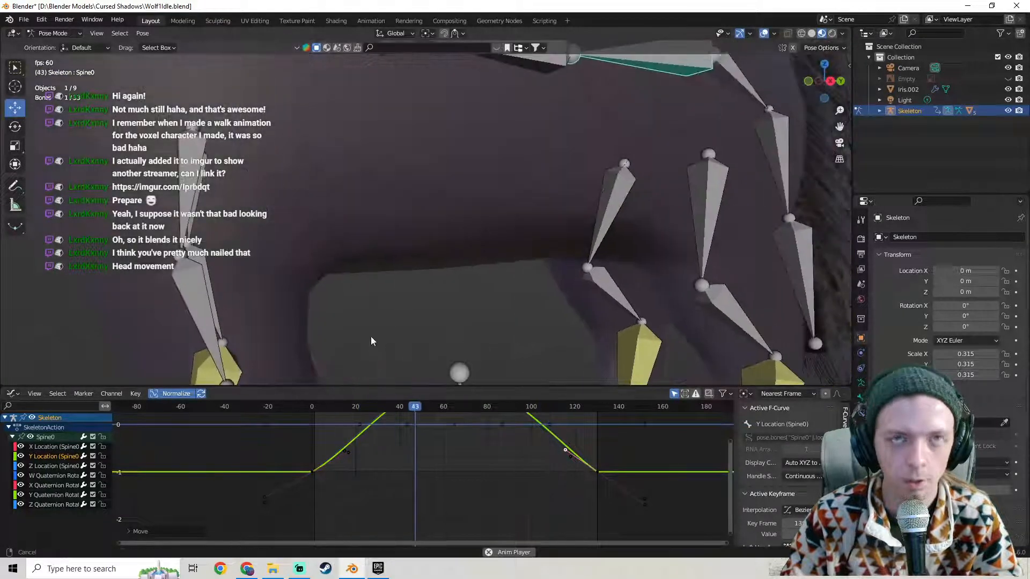
{"action": "middle_click_drag", "start_coordinate": [501, 235], "coordinate": [254, 302], "text": "shift"}
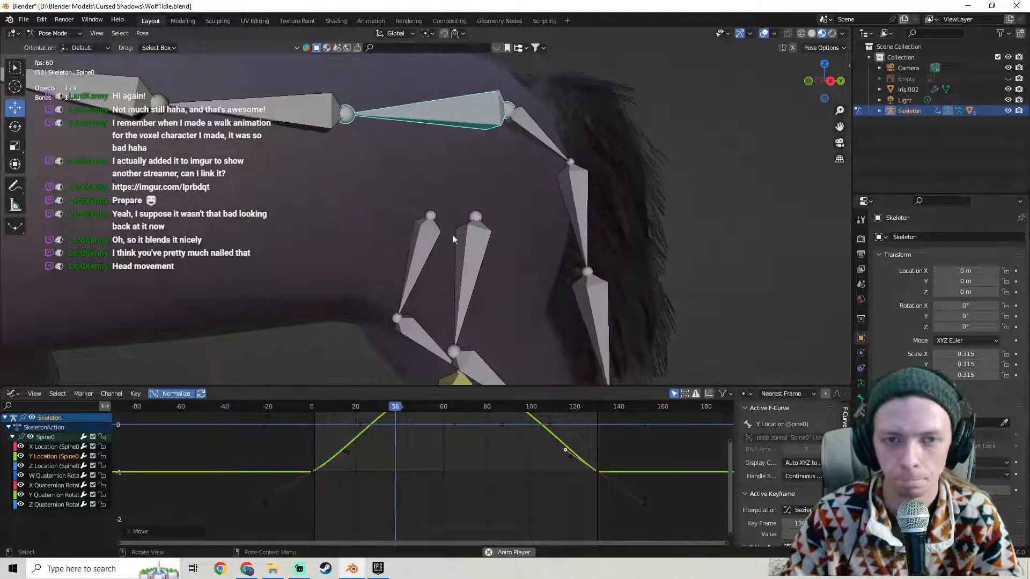
{"action": "middle_click_drag", "start_coordinate": [459, 234], "coordinate": [468, 257], "text": "shift"}
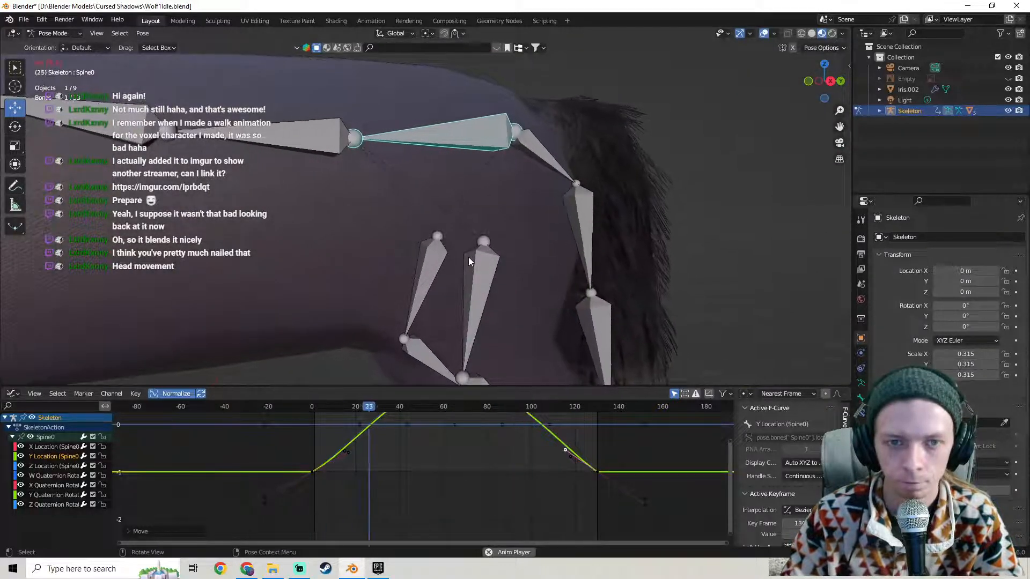
Switch the animation editor to the Dope Sheet and try Linear interpolation on Spine0's keyframes.
{"action": "left_click", "coordinate": [14, 394]}
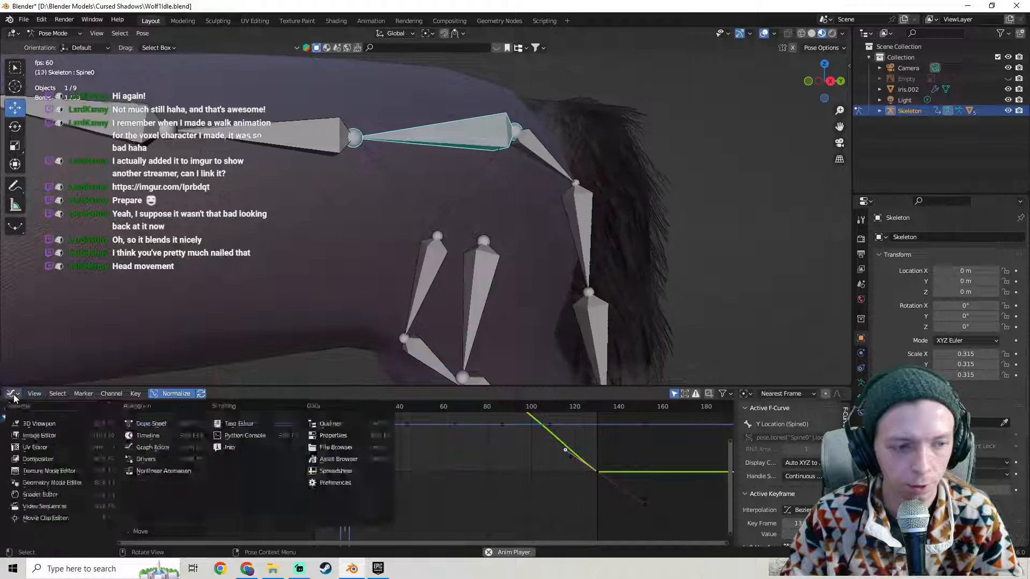
{"action": "left_click", "coordinate": [11, 395]}
{"action": "left_click", "coordinate": [147, 423]}
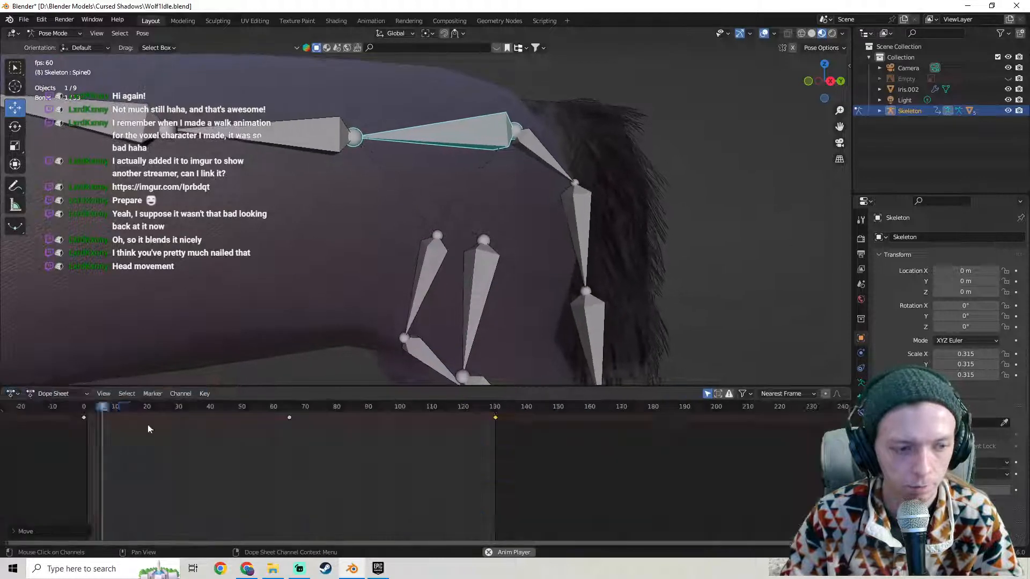
{"action": "right_click", "coordinate": [287, 416]}
{"action": "mouse_move", "coordinate": [288, 415]}
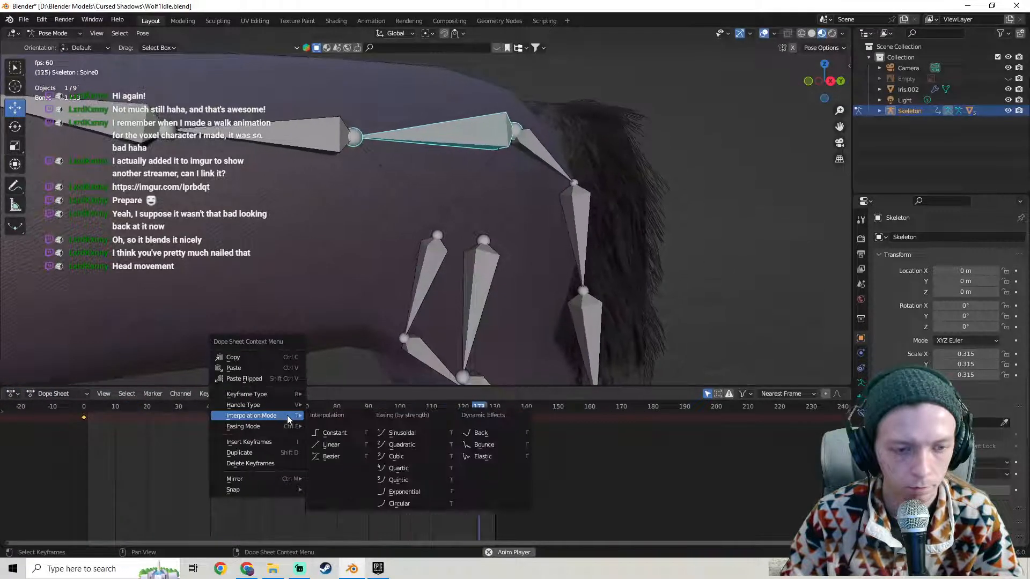
{"action": "left_click", "coordinate": [351, 449]}
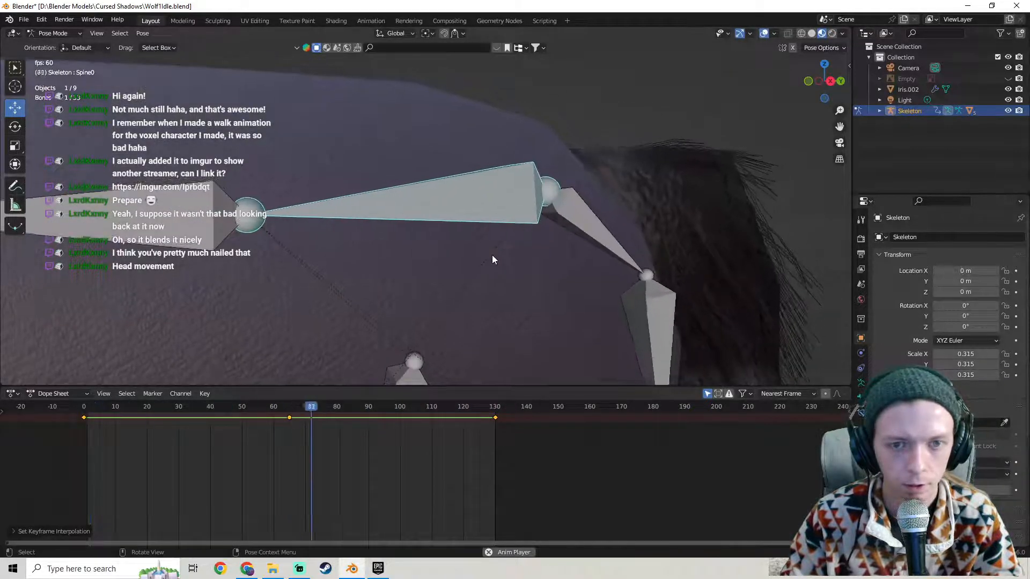
Set Spine0's keyframes to Bezier interpolation and check the playing loop on the whole body.
{"action": "right_click", "coordinate": [290, 415]}
{"action": "mouse_move", "coordinate": [290, 415]}
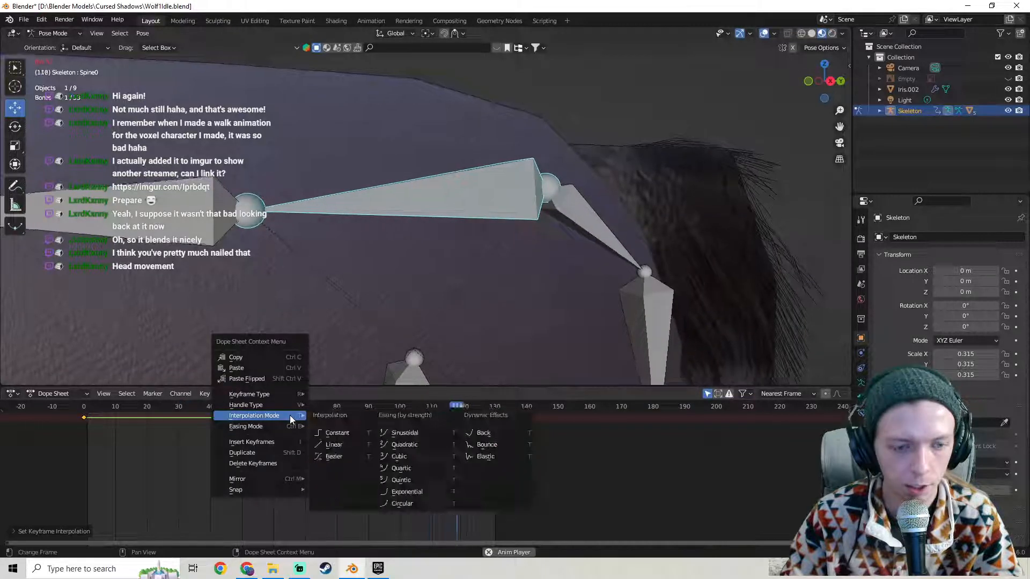
{"action": "left_click", "coordinate": [337, 457]}
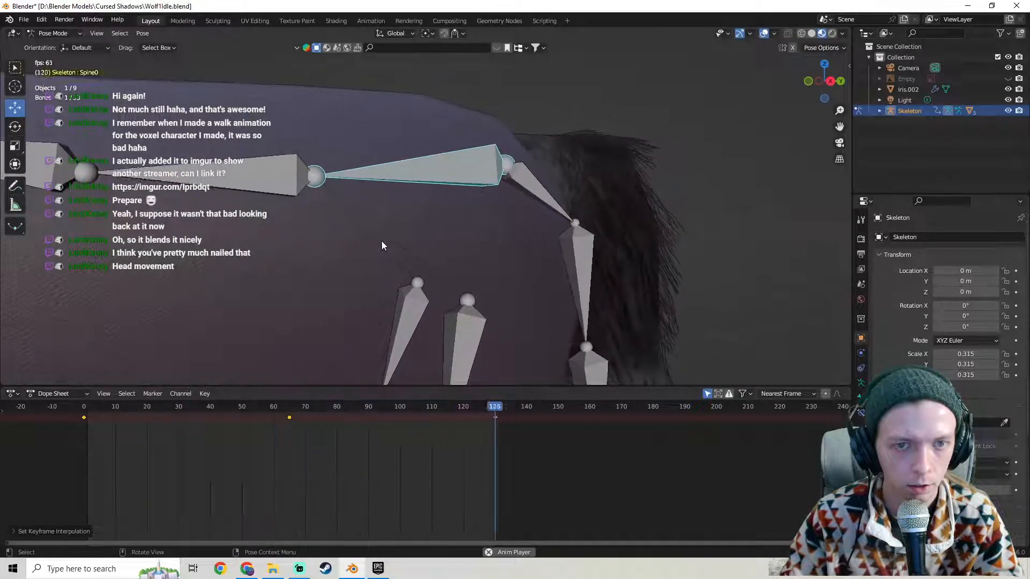
{"action": "scroll", "coordinate": [382, 240], "scroll_direction": "down", "scroll_amount": 5}
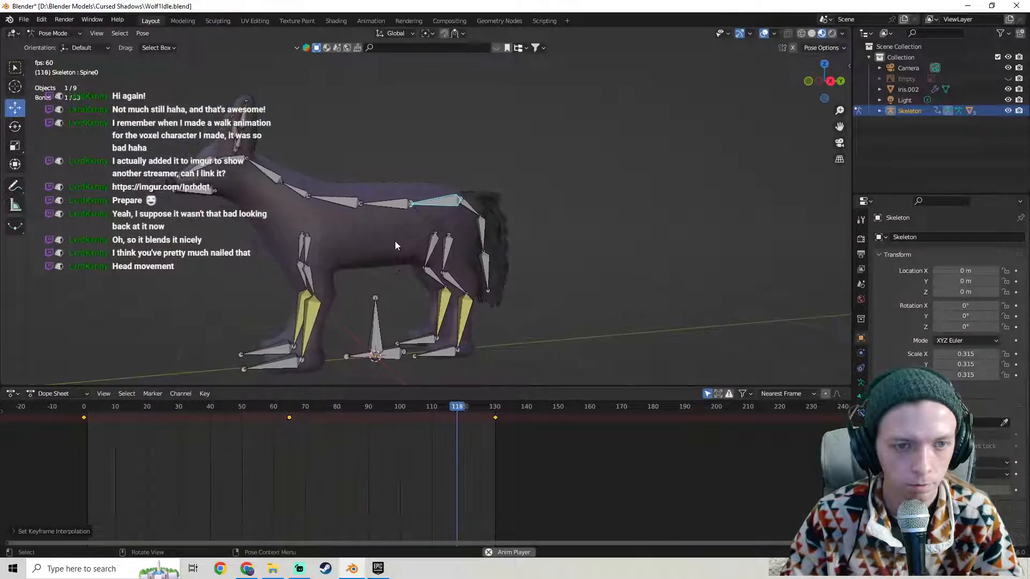
{"action": "scroll", "coordinate": [395, 240], "scroll_direction": "up", "scroll_amount": 5}
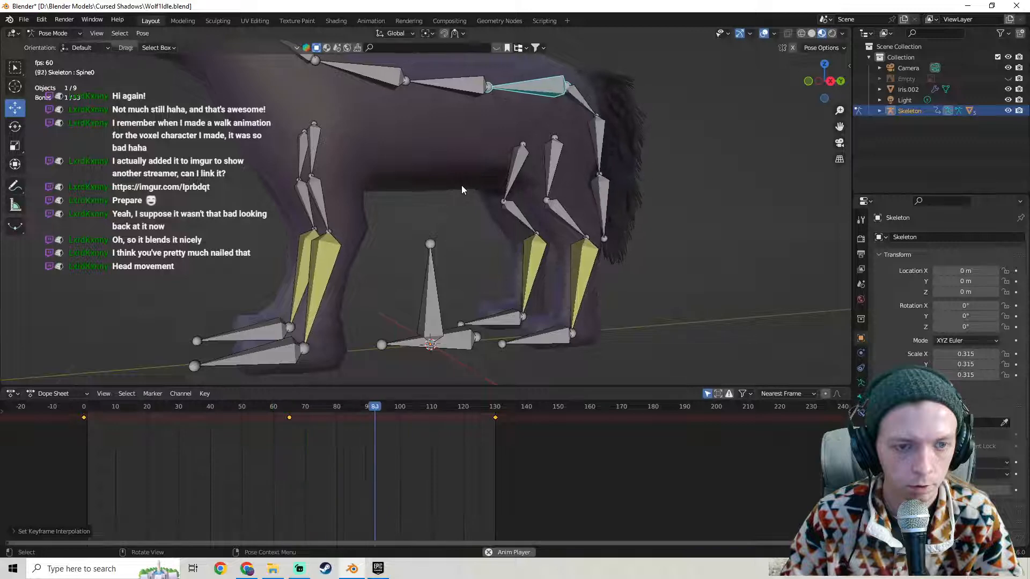
Stop playback, return to the Graph Editor and isolate Spine0's Z Location curve by hiding the Y Location curve.
{"action": "key", "text": "space"}
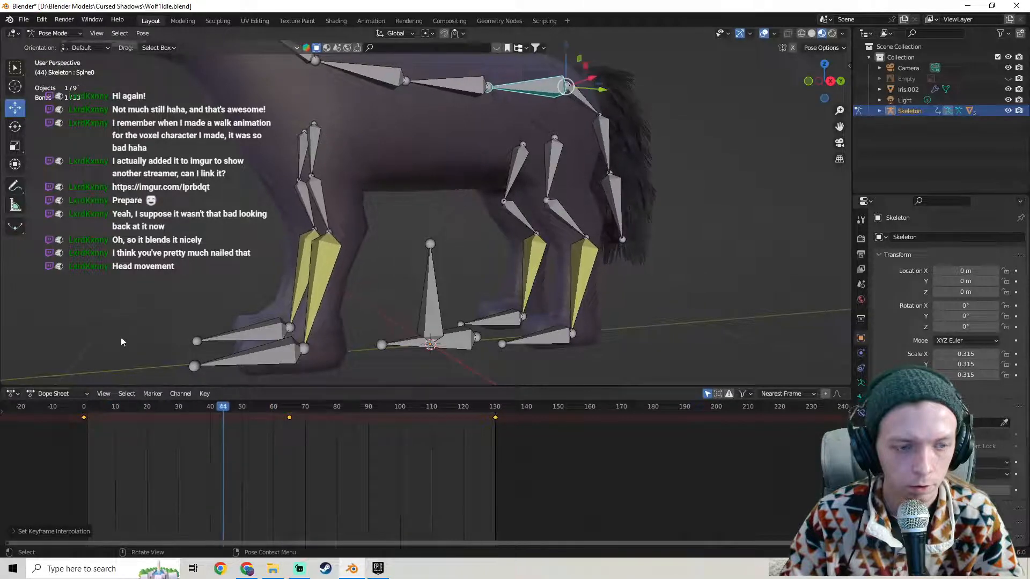
{"action": "left_click", "coordinate": [54, 393]}
{"action": "left_click", "coordinate": [11, 394]}
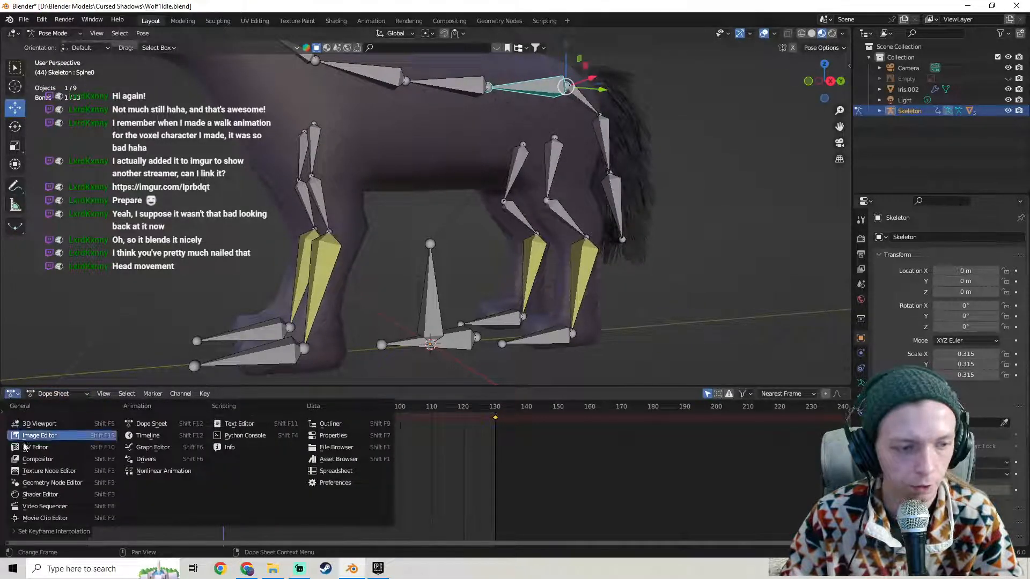
{"action": "left_click", "coordinate": [153, 448]}
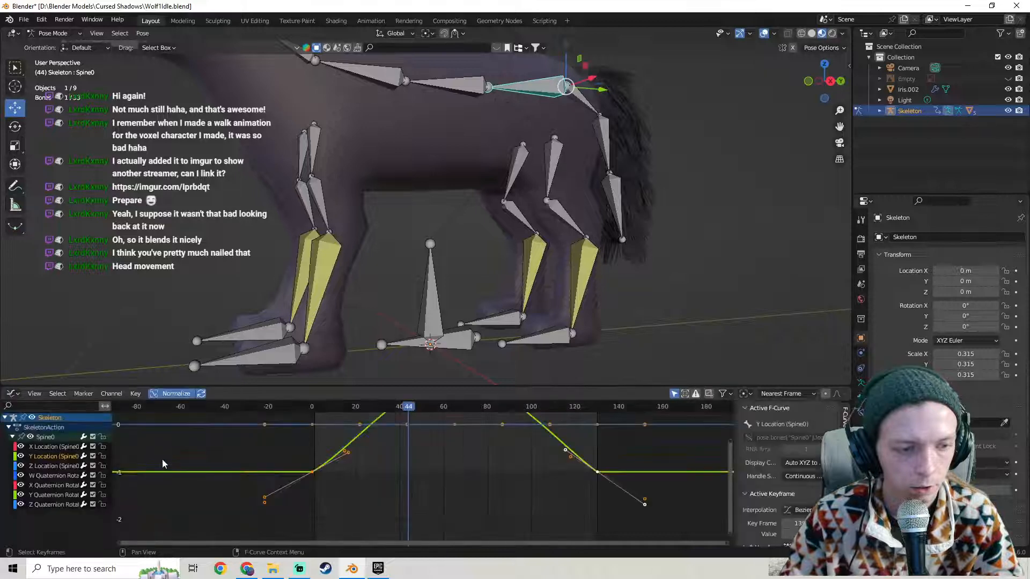
{"action": "scroll", "coordinate": [349, 470], "scroll_direction": "up", "scroll_amount": 2}
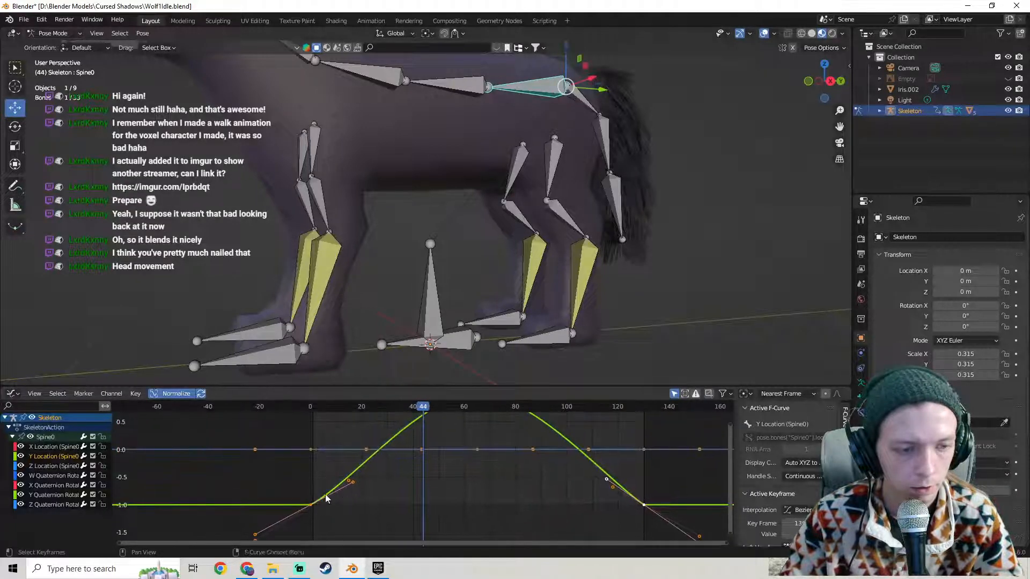
{"action": "left_click", "coordinate": [55, 466]}
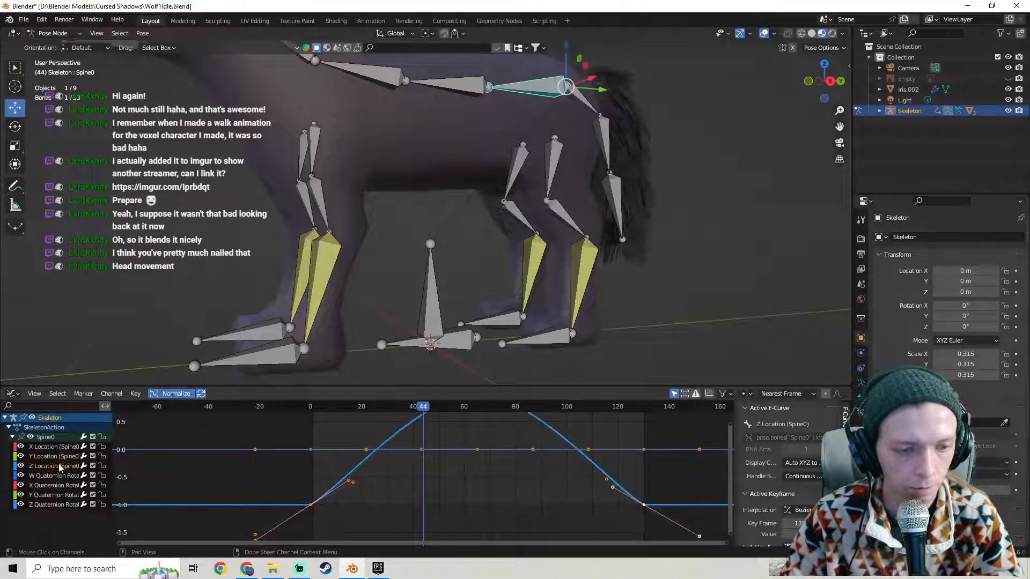
{"action": "scroll", "coordinate": [327, 489], "scroll_direction": "up", "scroll_amount": 1}
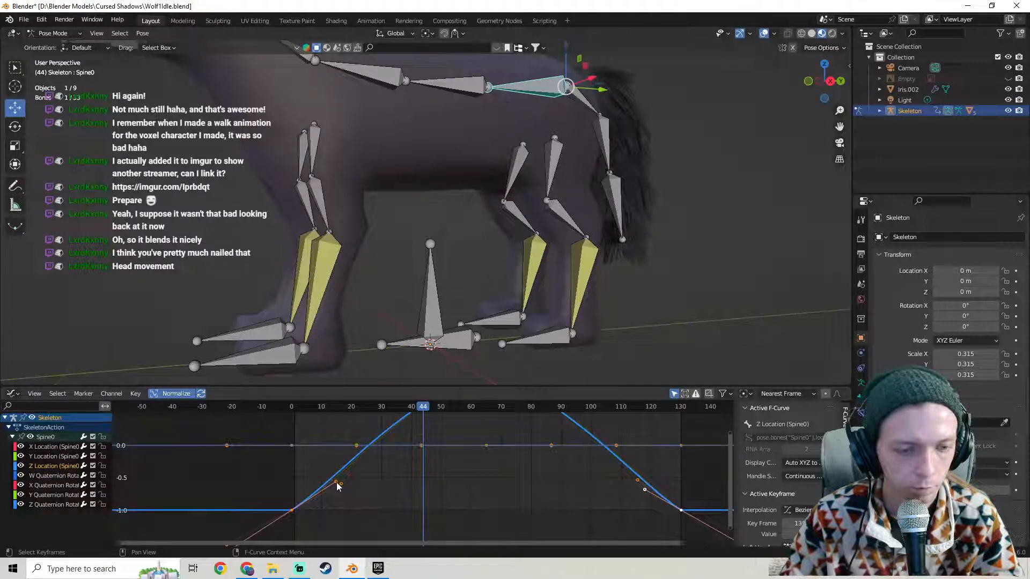
{"action": "left_click", "coordinate": [337, 482]}
{"action": "left_click_drag", "start_coordinate": [337, 482], "coordinate": [339, 488]}
{"action": "left_click", "coordinate": [57, 465]}
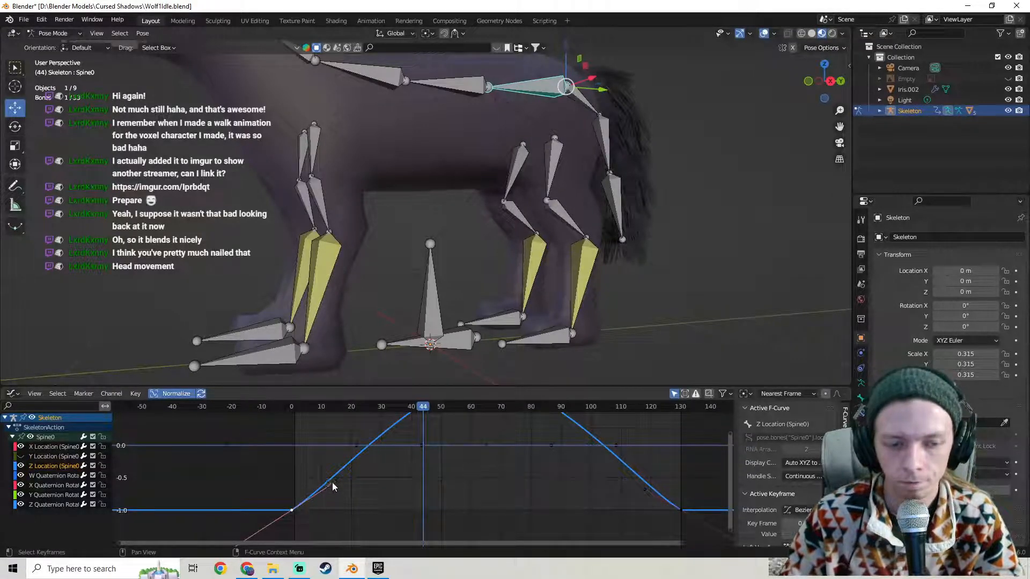
Try a level and a steeper inner handle at frame 0 of Spine0's Z Location curve, checking the motion in playback.
{"action": "left_click_drag", "start_coordinate": [335, 482], "coordinate": [337, 493]}
{"action": "key", "text": "space"}
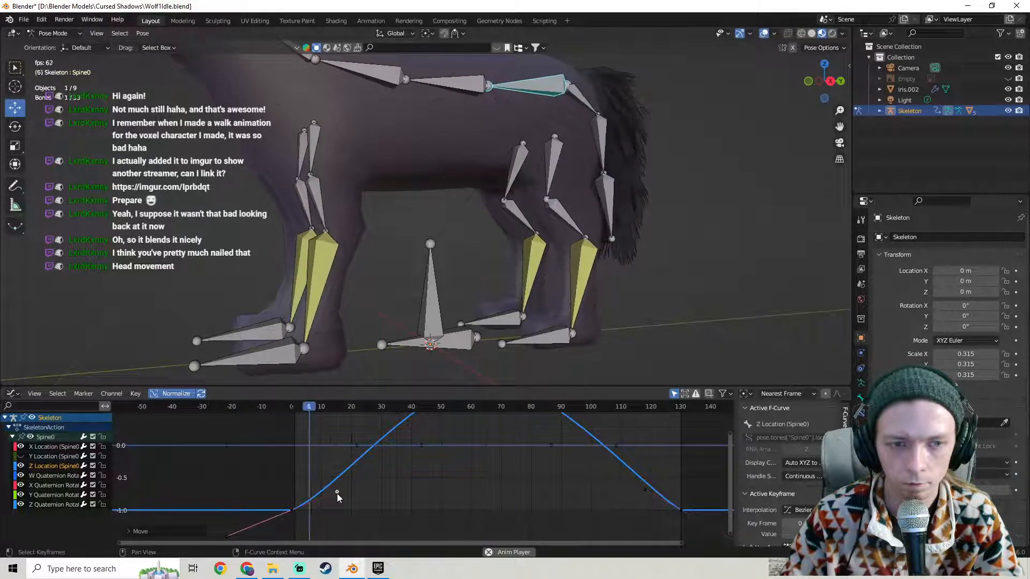
{"action": "left_click_drag", "start_coordinate": [336, 493], "coordinate": [337, 514]}
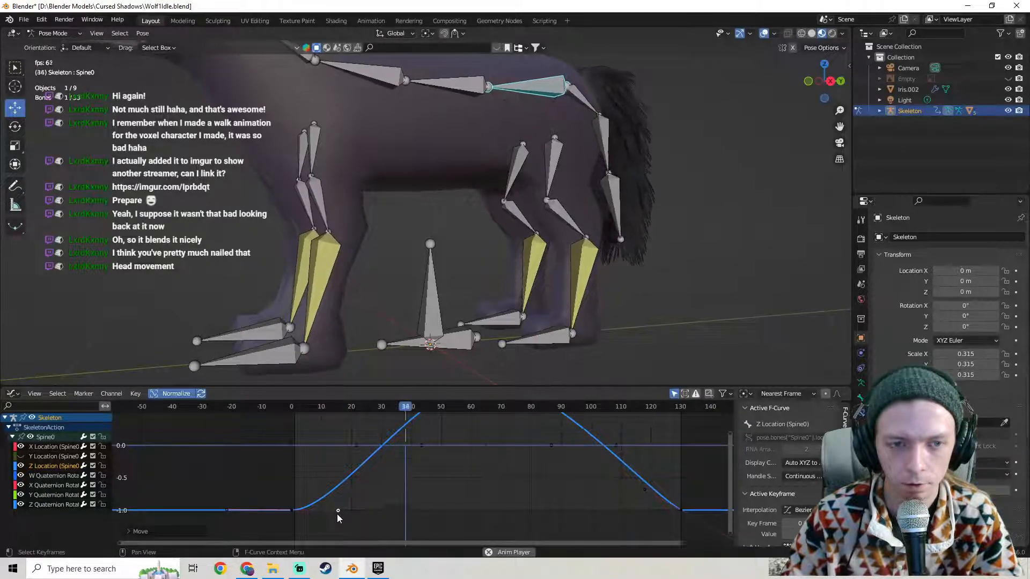
{"action": "key", "text": "g"}
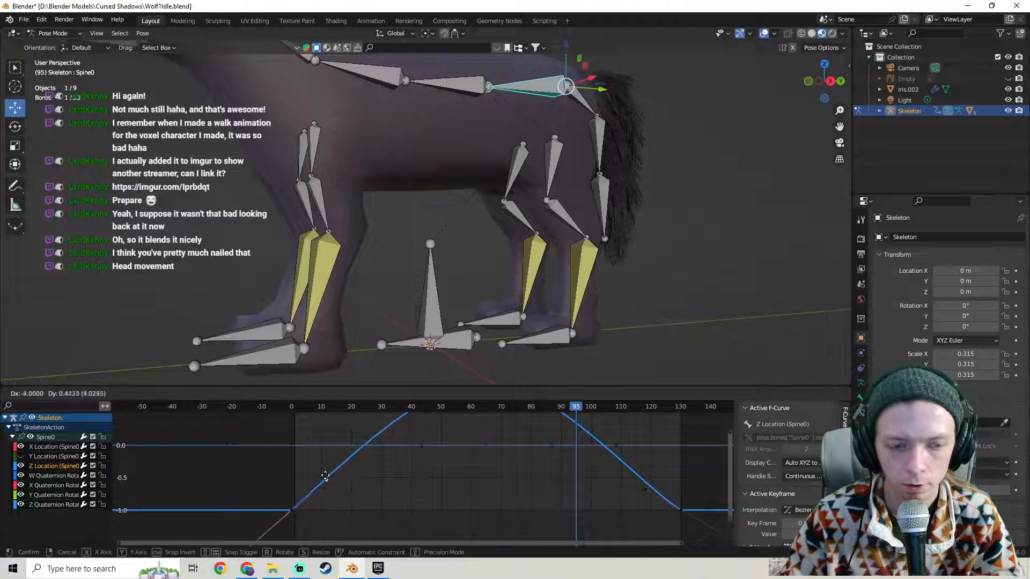
{"action": "left_click", "coordinate": [317, 472]}
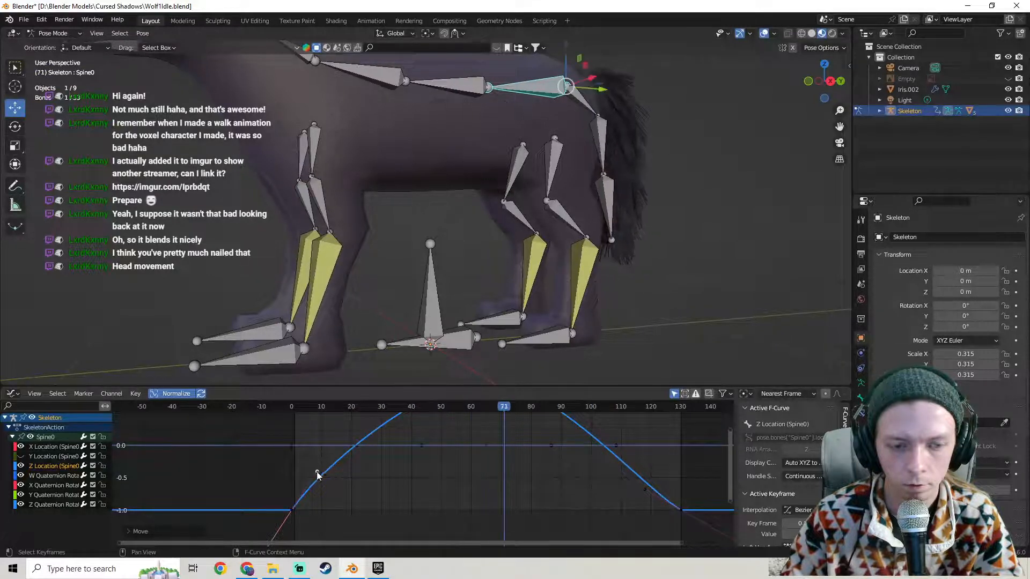
Pull the frame 0 inner handle of Spine0's Z Location curve below its keyframe so the curve dips, and compare the motion in playback.
{"action": "key", "text": "g"}
{"action": "left_click", "coordinate": [338, 544]}
{"action": "key", "text": "space"}
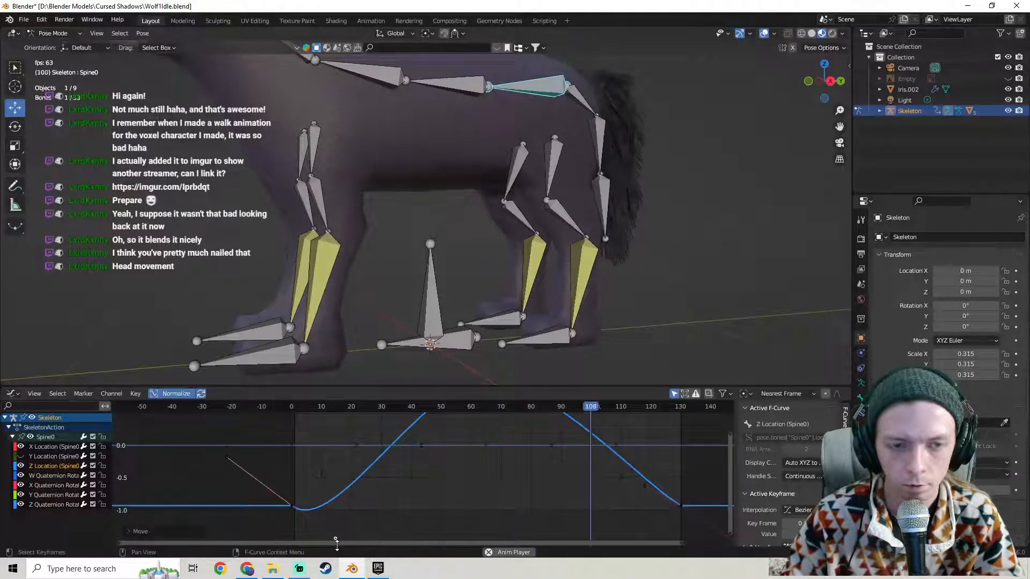
{"action": "mouse_move", "coordinate": [390, 481]}
{"action": "middle_mouse_down"}
{"action": "mouse_move", "coordinate": [400, 419]}
{"action": "mouse_move", "coordinate": [399, 488]}
{"action": "middle_mouse_up"}
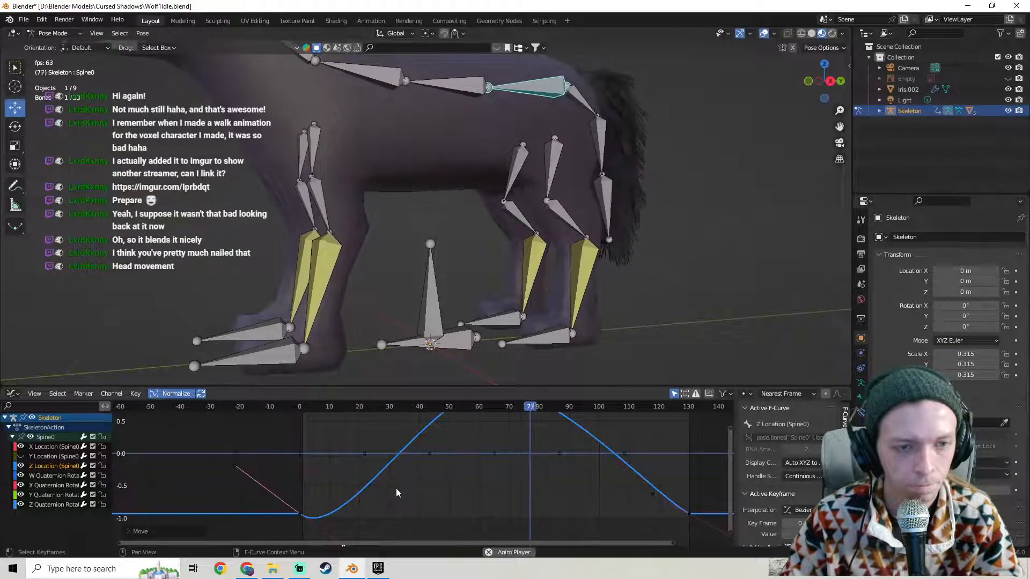
{"action": "key", "text": "ctrl+z"}
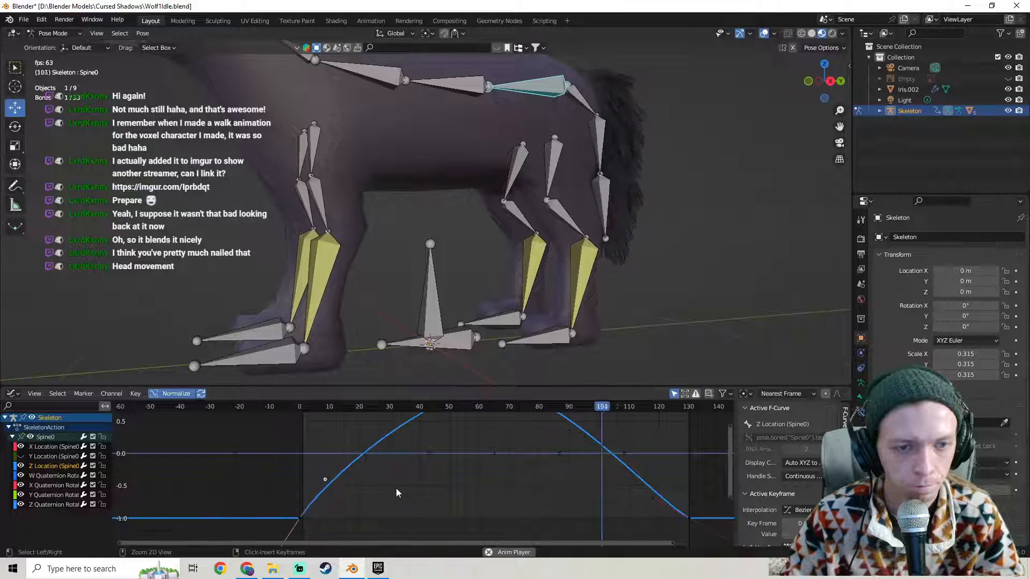
{"action": "key", "text": "ctrl+z"}
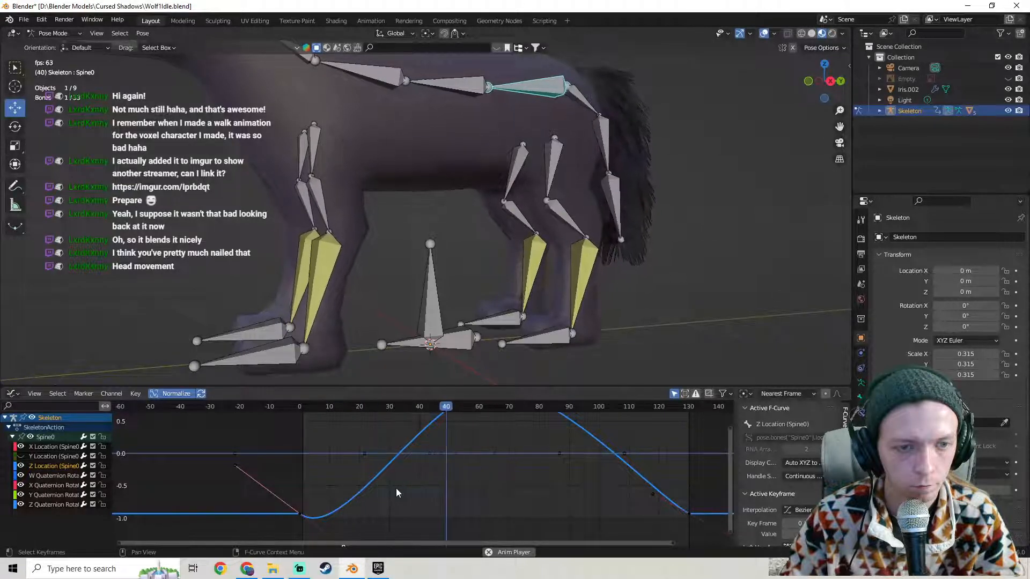
{"action": "scroll", "coordinate": [419, 252], "scroll_direction": "up", "scroll_amount": 4}
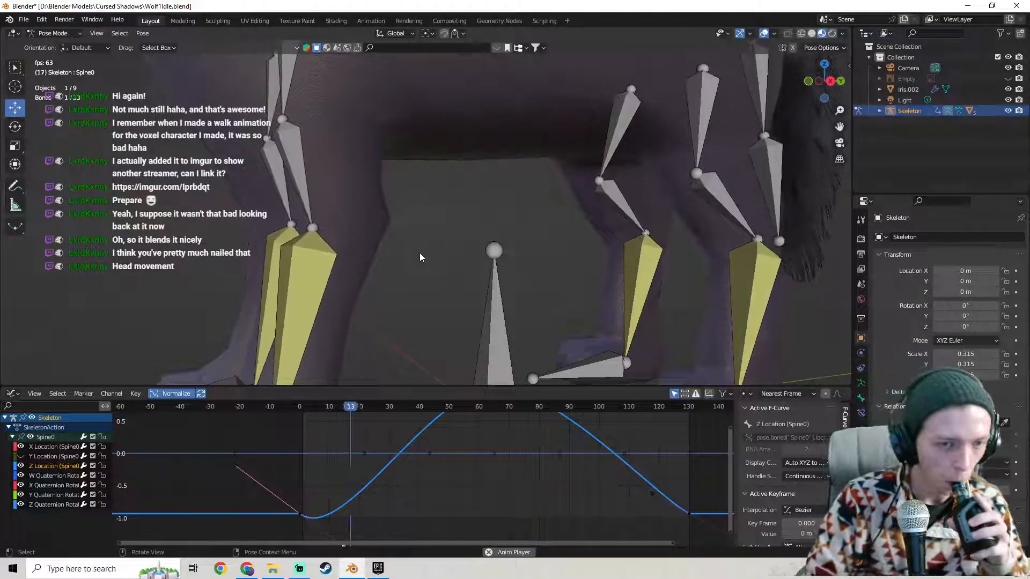
Show Spine0's Y Location curve instead of Z Location and try pulling its frame 0 inner handle down into a dip.
{"action": "left_click", "coordinate": [21, 466]}
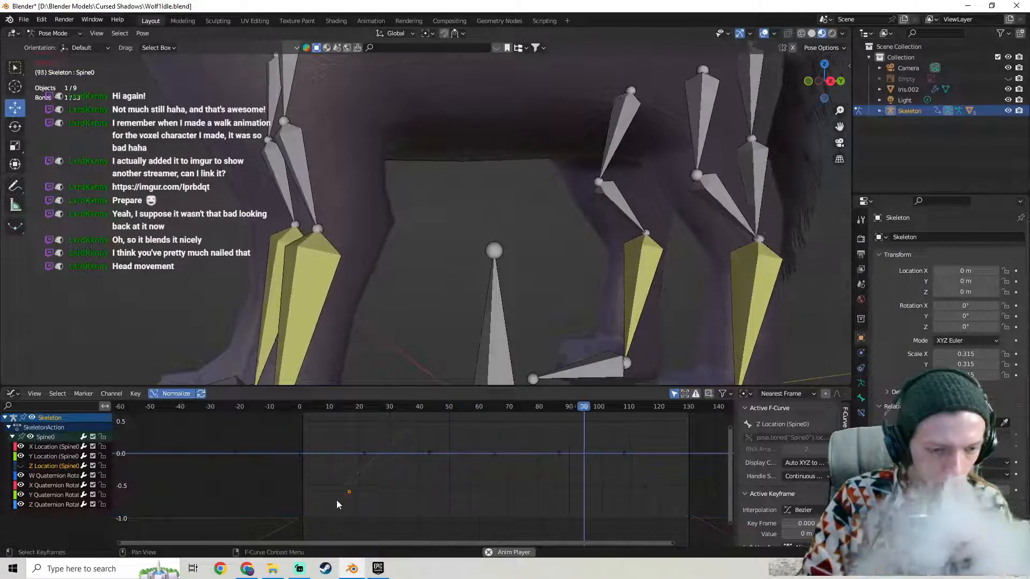
{"action": "left_click", "coordinate": [299, 518]}
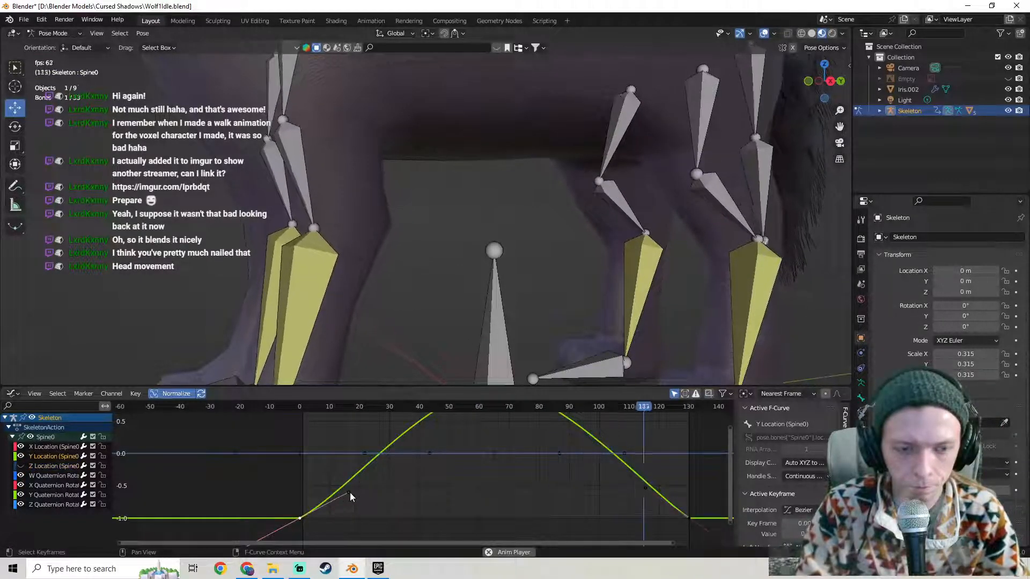
{"action": "key", "text": "g"}
{"action": "left_click", "coordinate": [356, 416]}
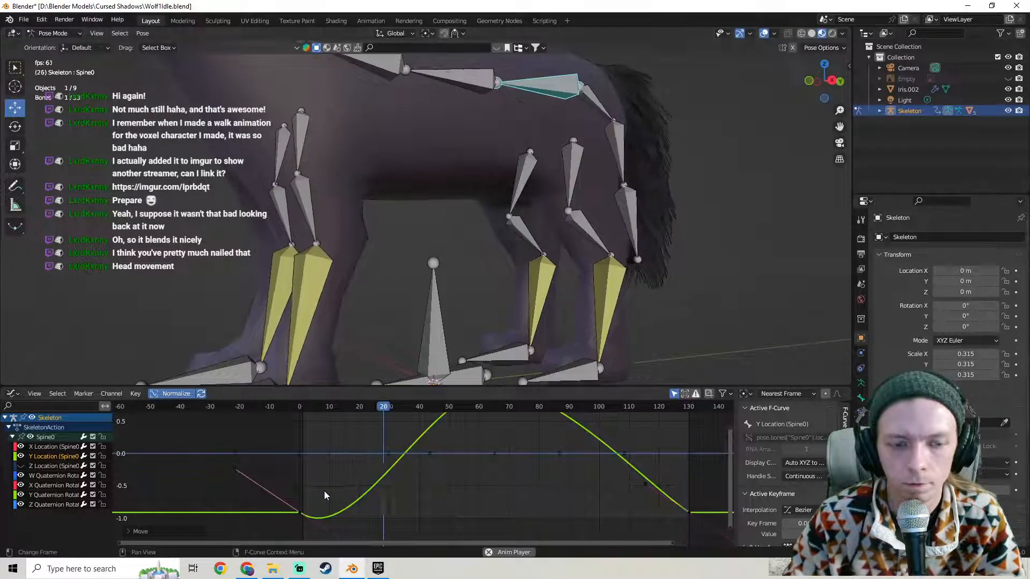
Undo the handle change on Spine0's Y Location curve and fit the whole curve in the Graph Editor.
{"action": "middle_click_drag", "start_coordinate": [361, 460], "coordinate": [382, 421]}
{"action": "key", "text": "ctrl+z"}
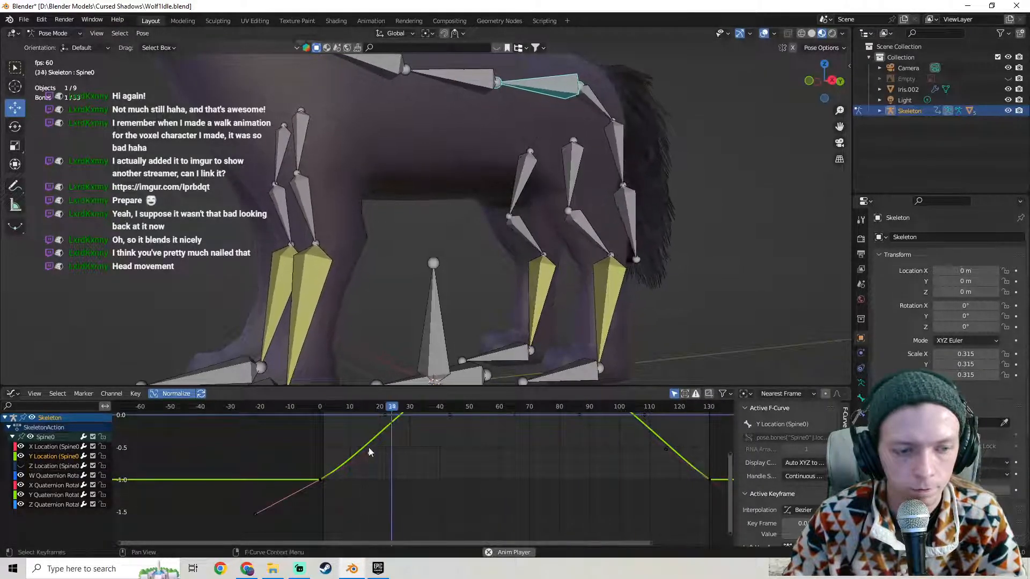
{"action": "key", "text": "Home"}
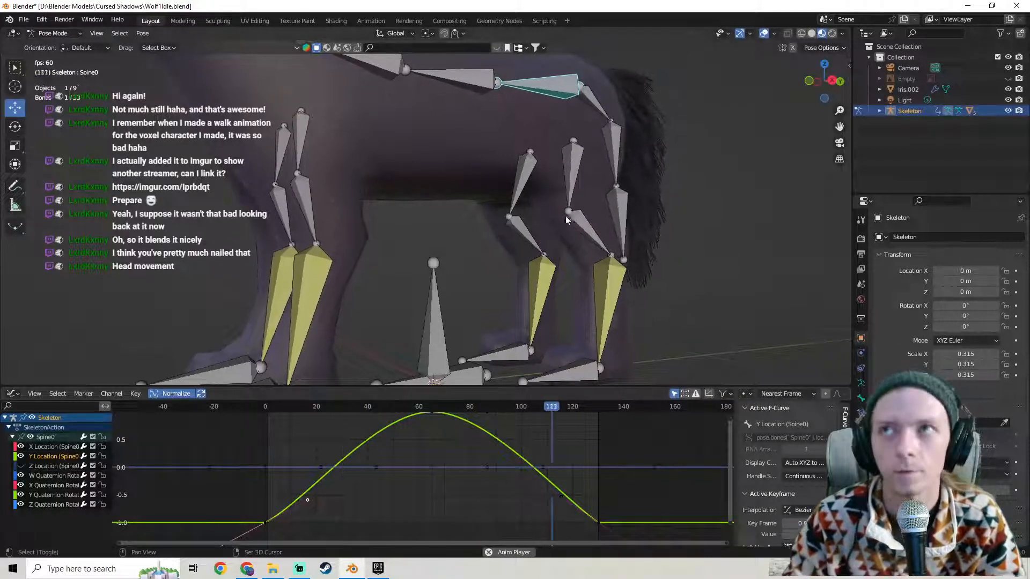
Check the body motion in playback, and select the Tail0 bone at the base of the tail, expanding its animation channels.
{"action": "middle_click_drag", "start_coordinate": [595, 188], "coordinate": [523, 264], "text": "shift"}
{"action": "middle_click_drag", "start_coordinate": [670, 253], "coordinate": [478, 265]}
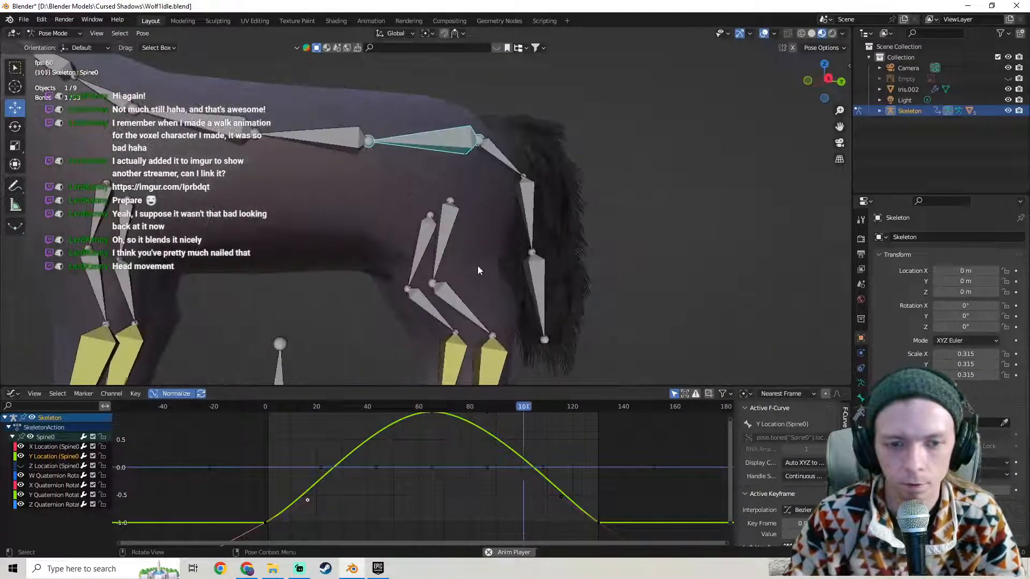
{"action": "scroll", "coordinate": [477, 265], "scroll_direction": "down", "scroll_amount": 4}
{"action": "middle_click_drag", "start_coordinate": [273, 180], "coordinate": [445, 245], "text": "shift"}
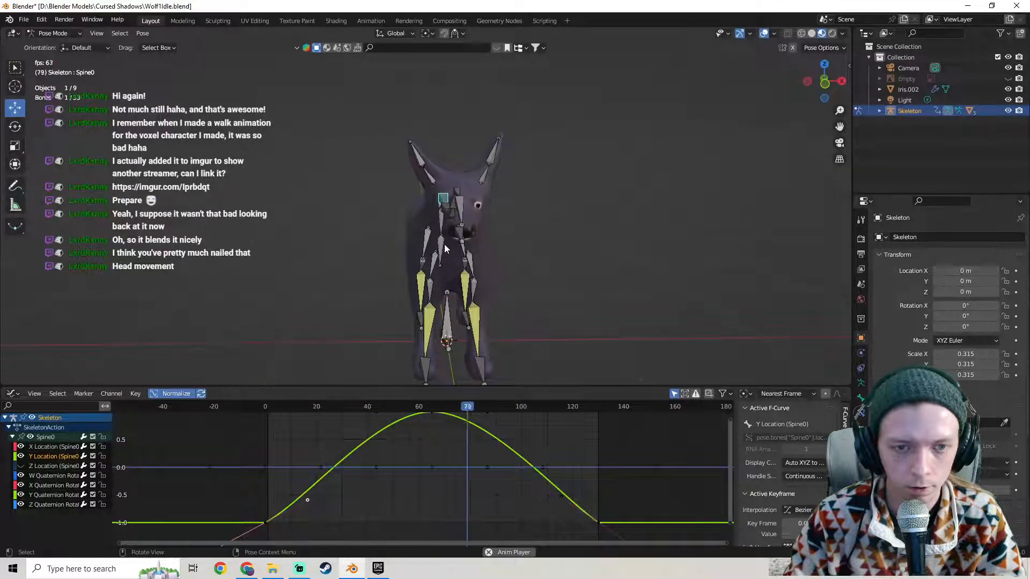
{"action": "middle_click_drag", "start_coordinate": [444, 244], "coordinate": [478, 196]}
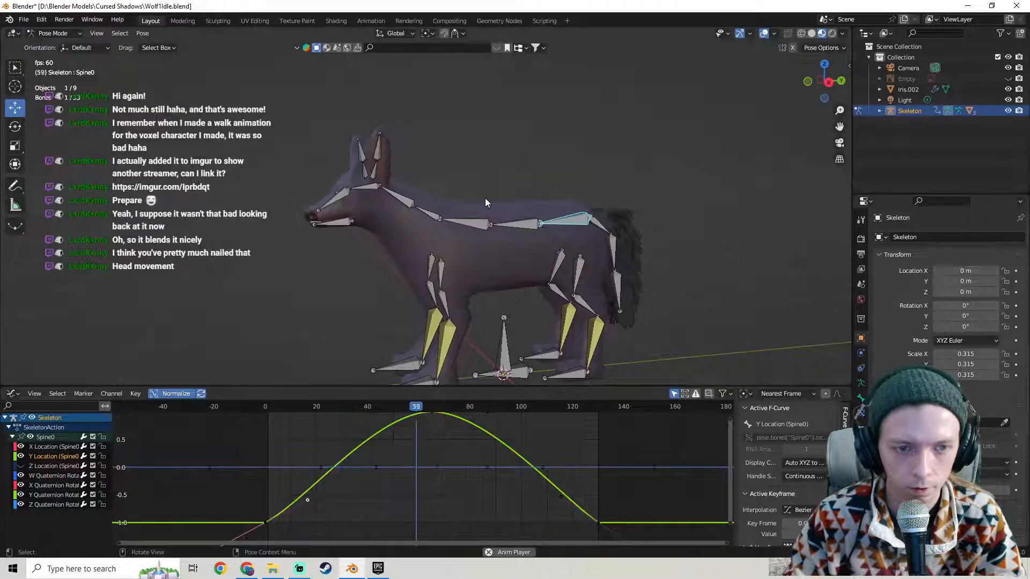
{"action": "scroll", "coordinate": [532, 203], "scroll_direction": "up", "scroll_amount": 6}
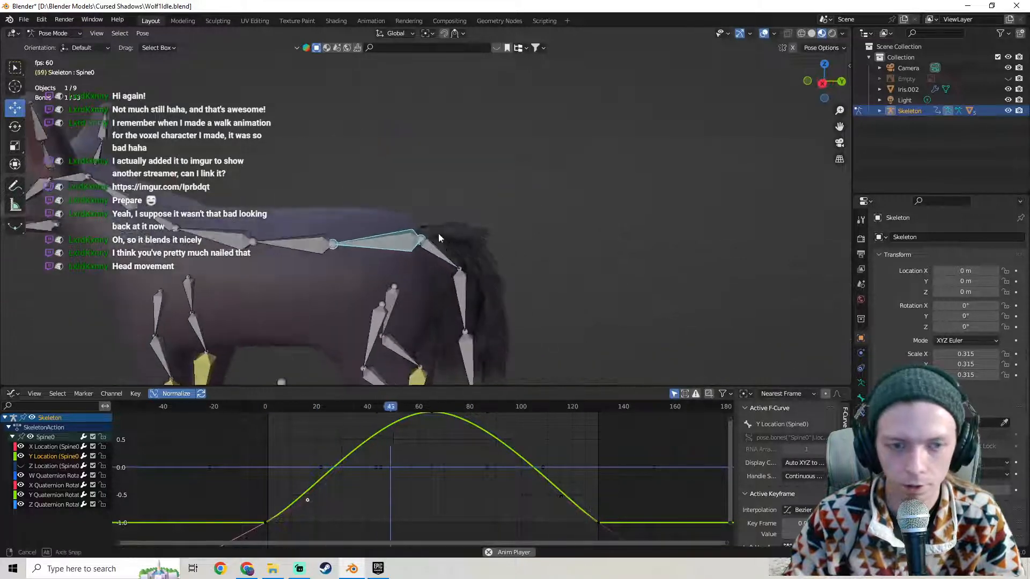
{"action": "left_click", "coordinate": [417, 217]}
{"action": "middle_click_drag", "start_coordinate": [437, 218], "coordinate": [474, 214]}
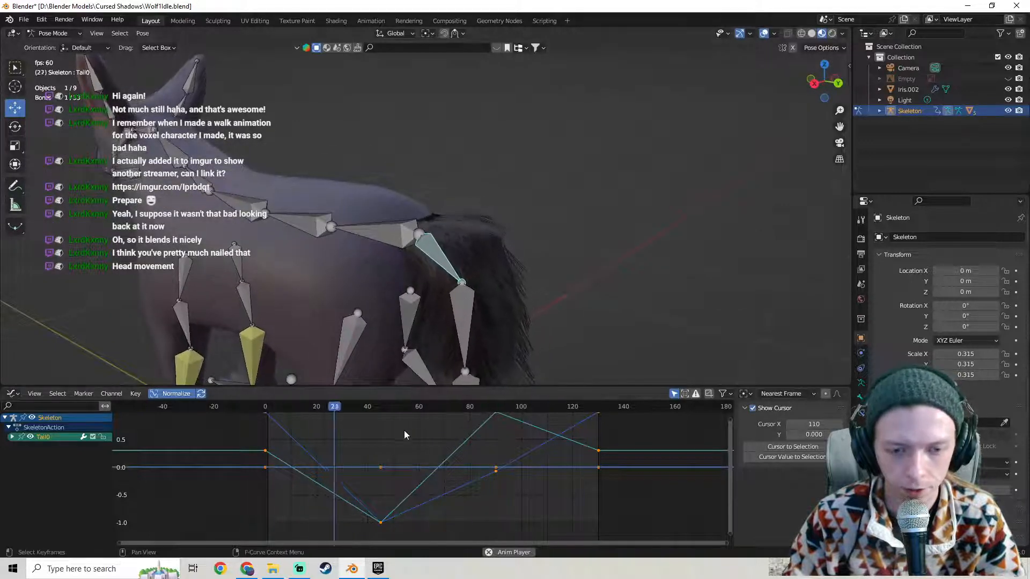
{"action": "left_click", "coordinate": [12, 438]}
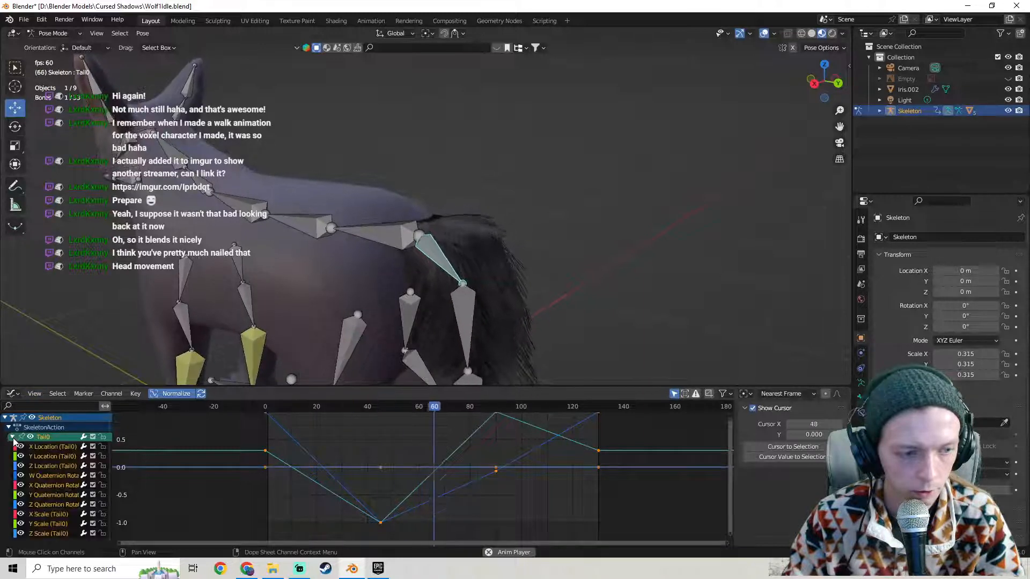
Set all of Tail0's keyframes to Bezier interpolation in the Dope Sheet and return to the Graph Editor.
{"action": "left_click", "coordinate": [12, 393]}
{"action": "left_click", "coordinate": [156, 425]}
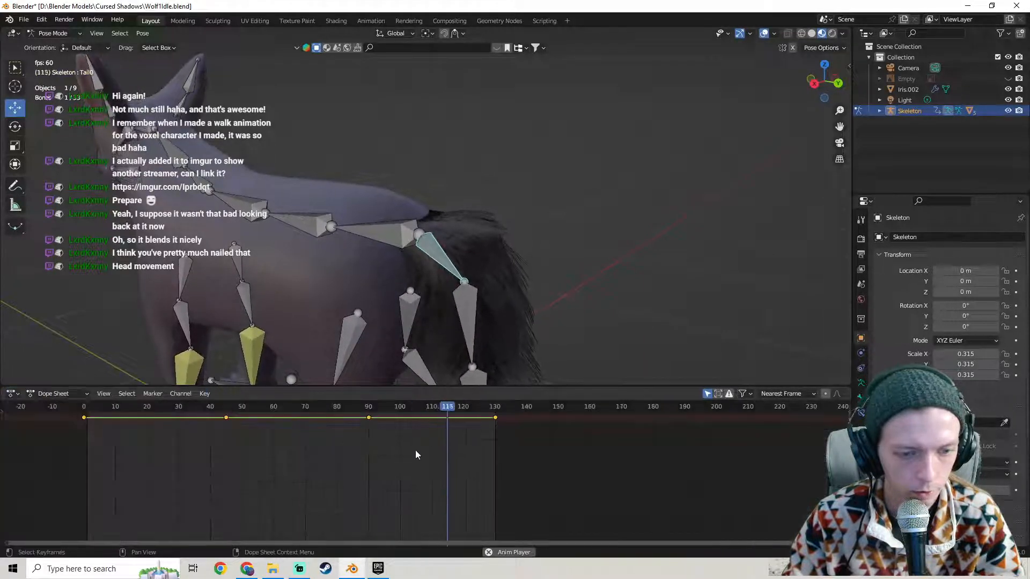
{"action": "right_click", "coordinate": [227, 417]}
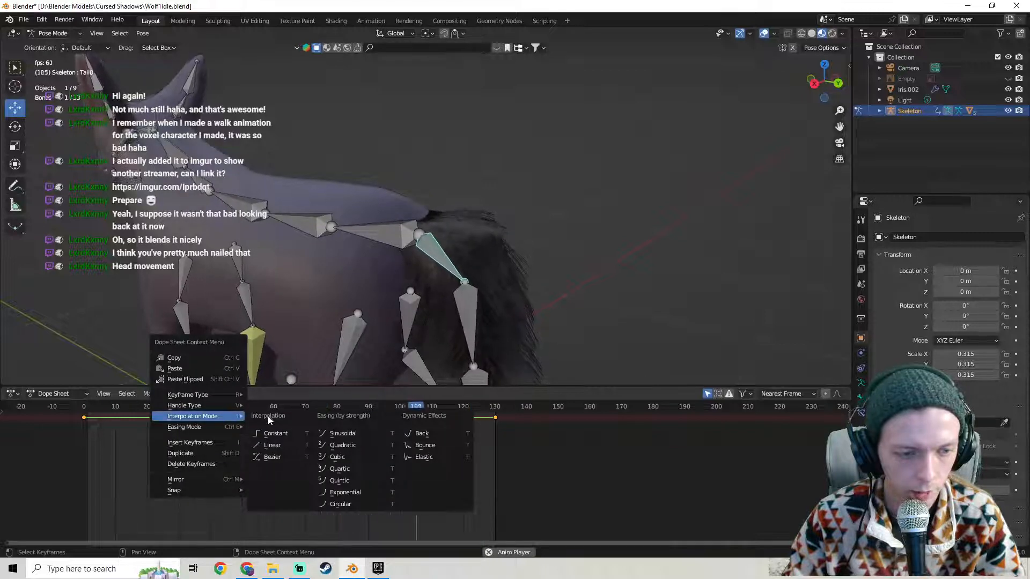
{"action": "left_click", "coordinate": [281, 461]}
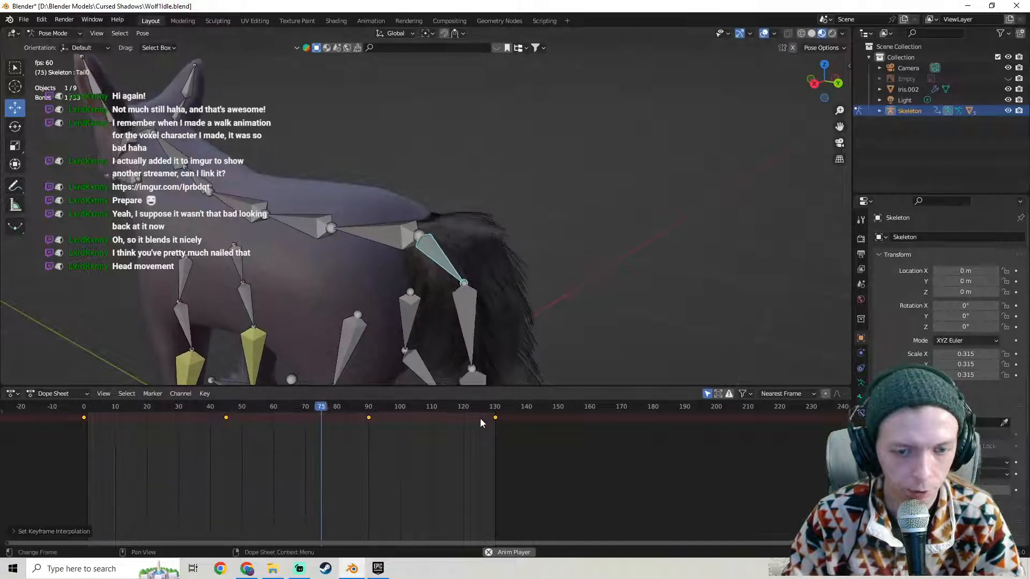
{"action": "left_click", "coordinate": [16, 398]}
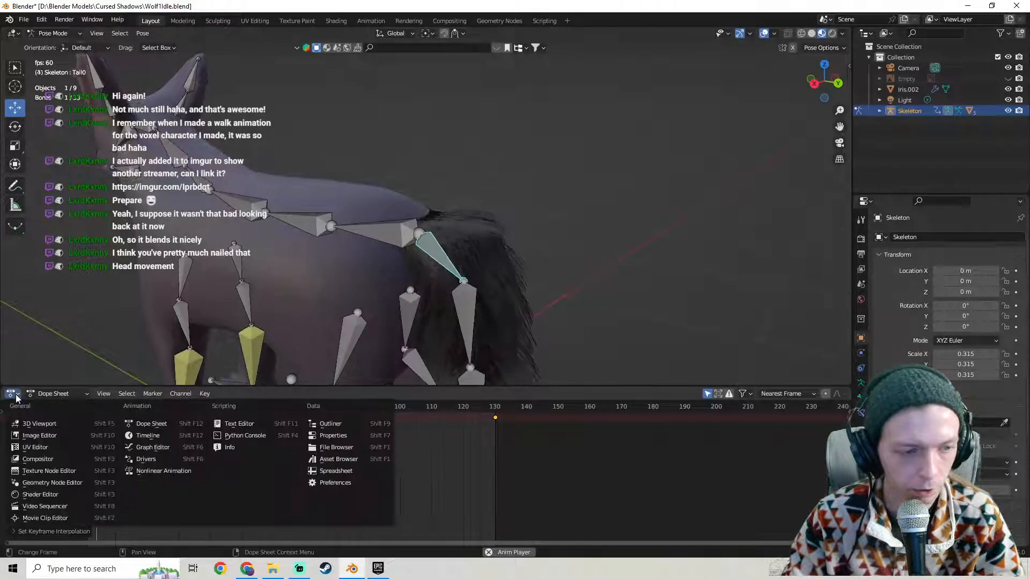
{"action": "left_click", "coordinate": [156, 448]}
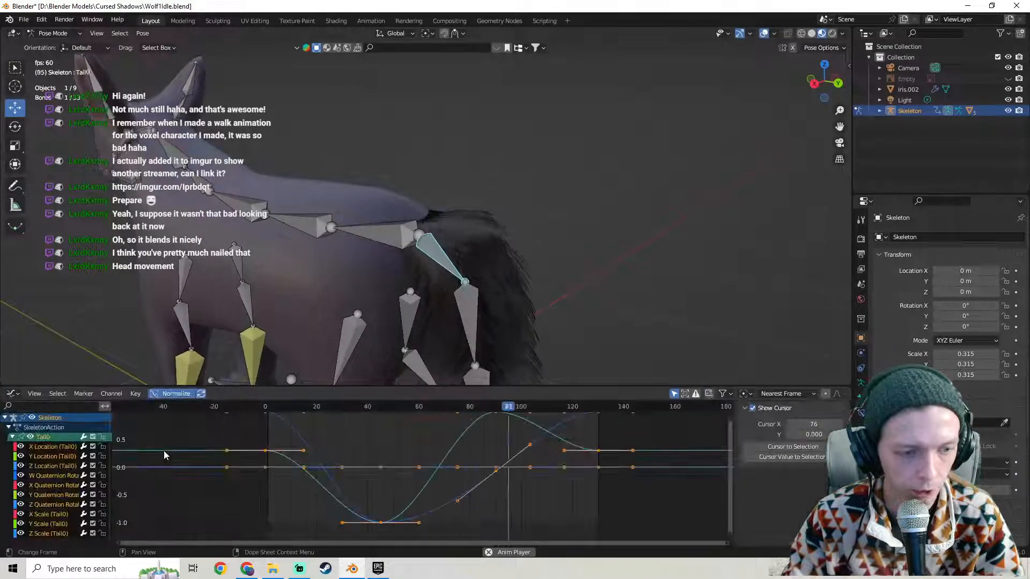
Delete Tail0's Z, Y and X Scale channels from the action.
{"action": "left_click", "coordinate": [53, 534]}
{"action": "key", "text": "x"}
{"action": "left_click", "coordinate": [52, 526]}
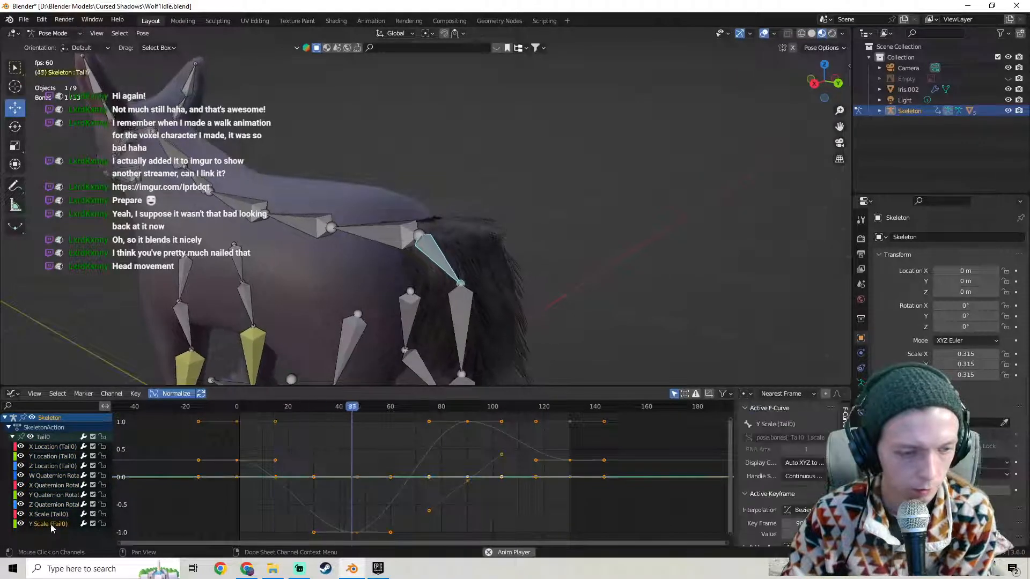
{"action": "key", "text": "x"}
{"action": "left_click", "coordinate": [50, 517]}
{"action": "key", "text": "x"}
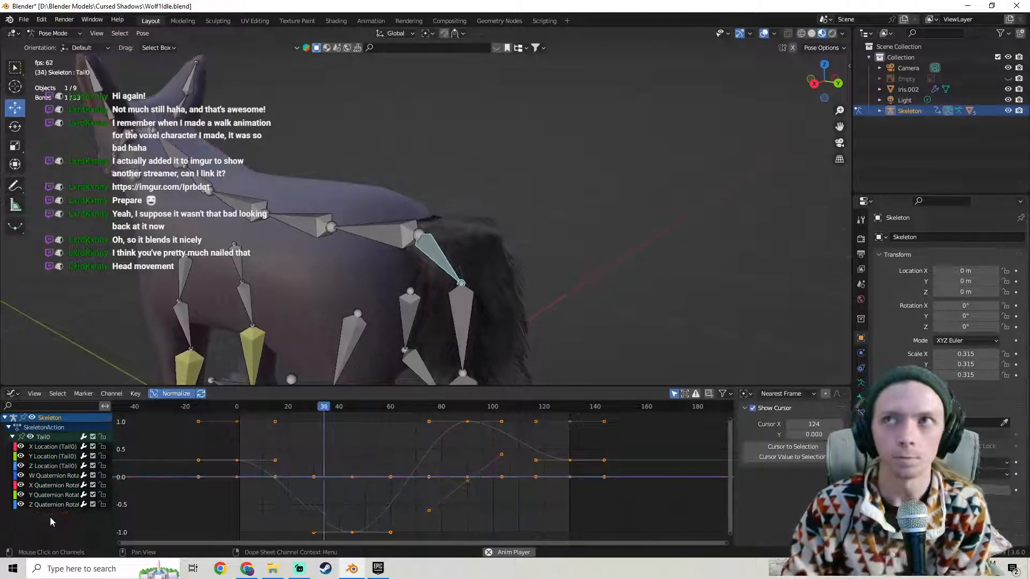
Delete Tail0's X, Y and Z Location channels and its X Quaternion Rotation channel.
{"action": "scroll", "coordinate": [456, 290], "scroll_direction": "up", "scroll_amount": 2}
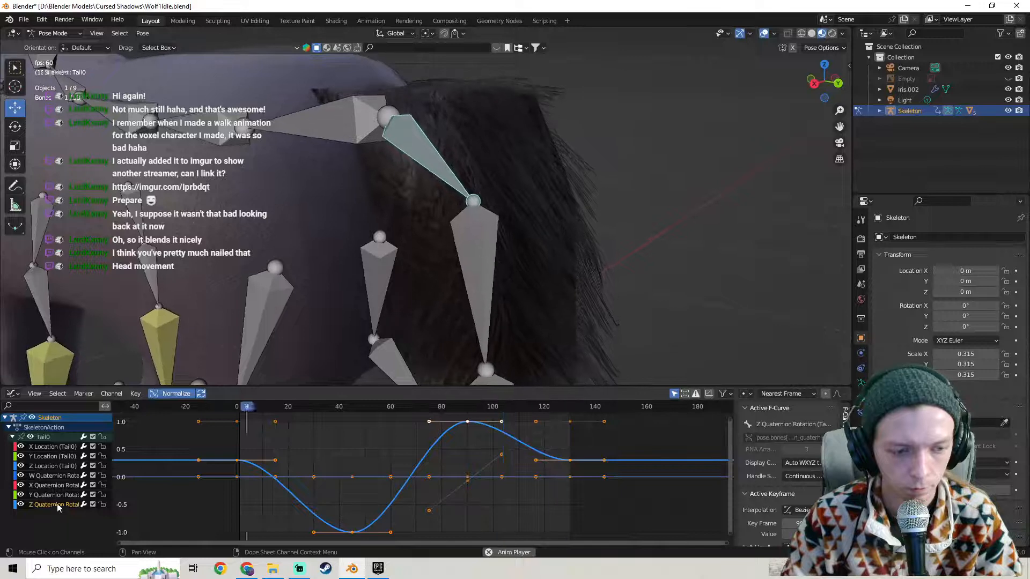
{"action": "left_click", "coordinate": [53, 449]}
{"action": "key", "text": "Delete"}
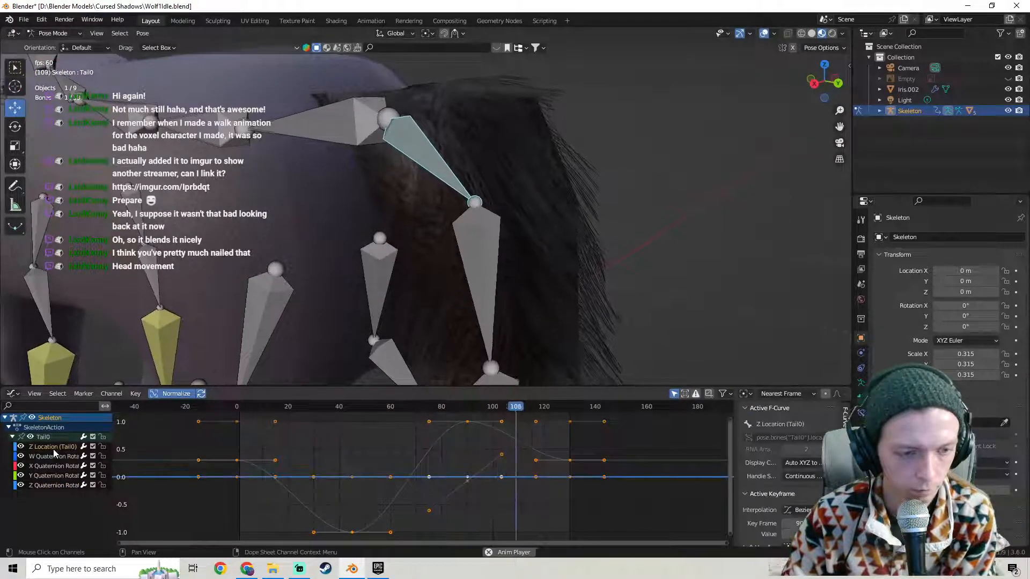
{"action": "key", "text": "Delete"}
{"action": "left_click", "coordinate": [53, 448]}
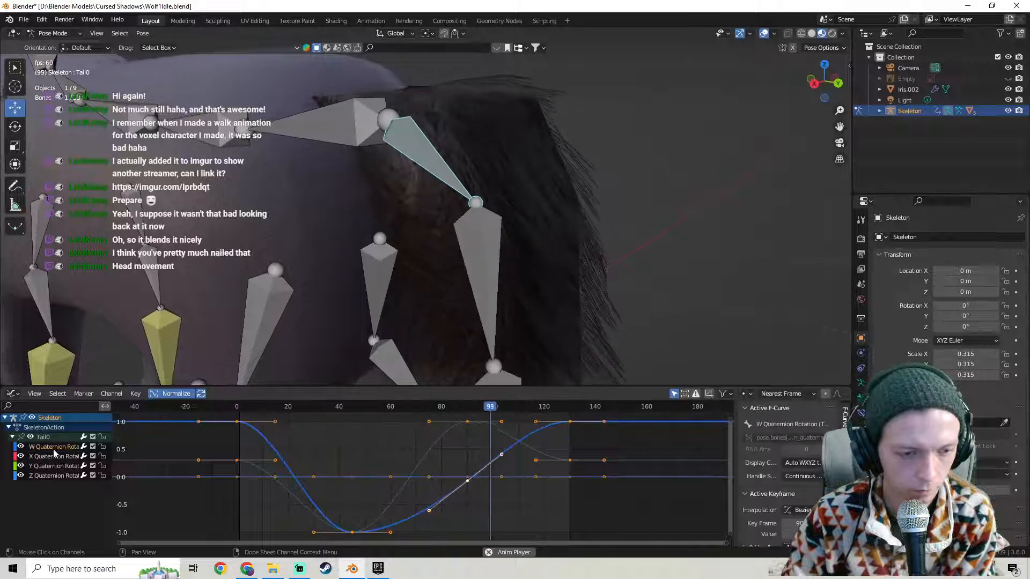
{"action": "left_click", "coordinate": [53, 456]}
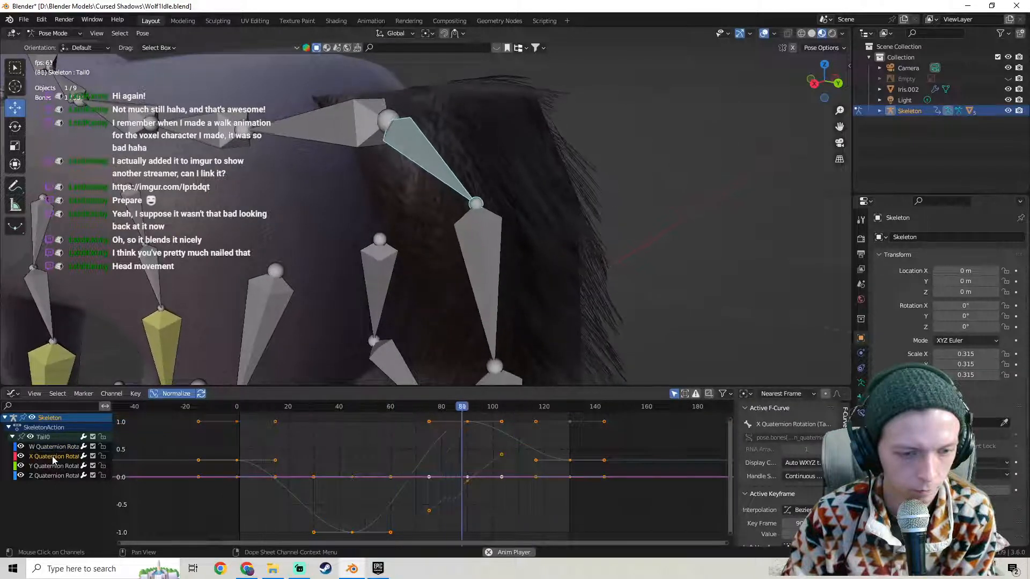
{"action": "key", "text": "Delete"}
Compare Tail0's remaining Z, Y and W Quaternion Rotation curves, switching curve normalization off and back on.
{"action": "left_click", "coordinate": [52, 456]}
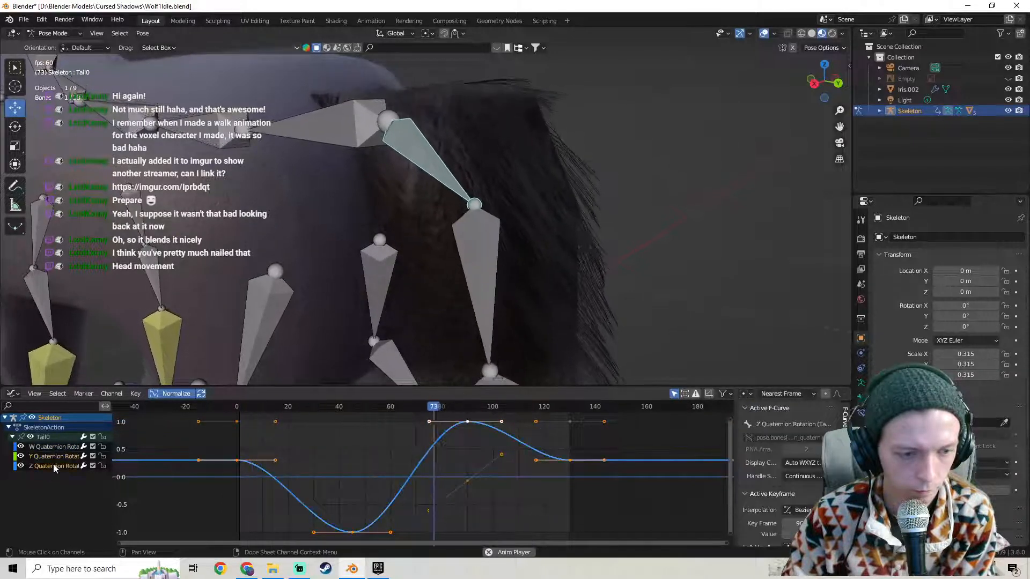
{"action": "left_click", "coordinate": [55, 456]}
{"action": "left_click", "coordinate": [58, 447]}
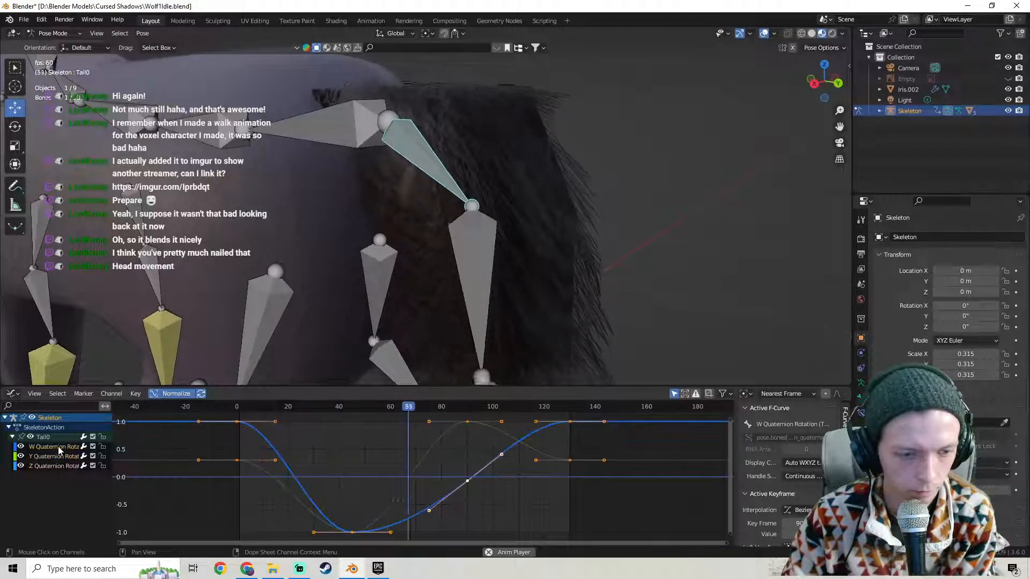
{"action": "left_click", "coordinate": [173, 392]}
{"action": "left_click", "coordinate": [173, 393]}
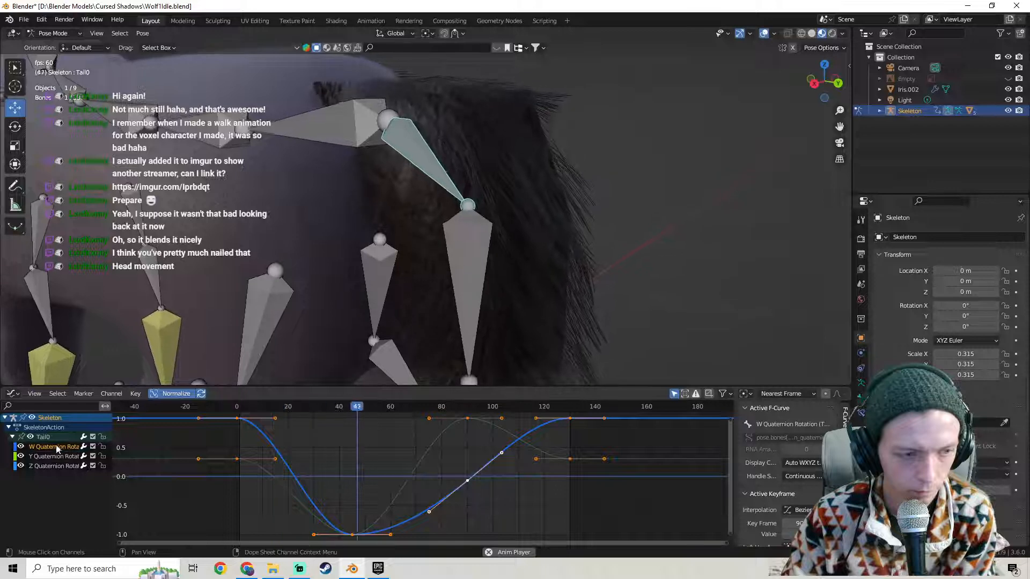
{"action": "left_click", "coordinate": [46, 428]}
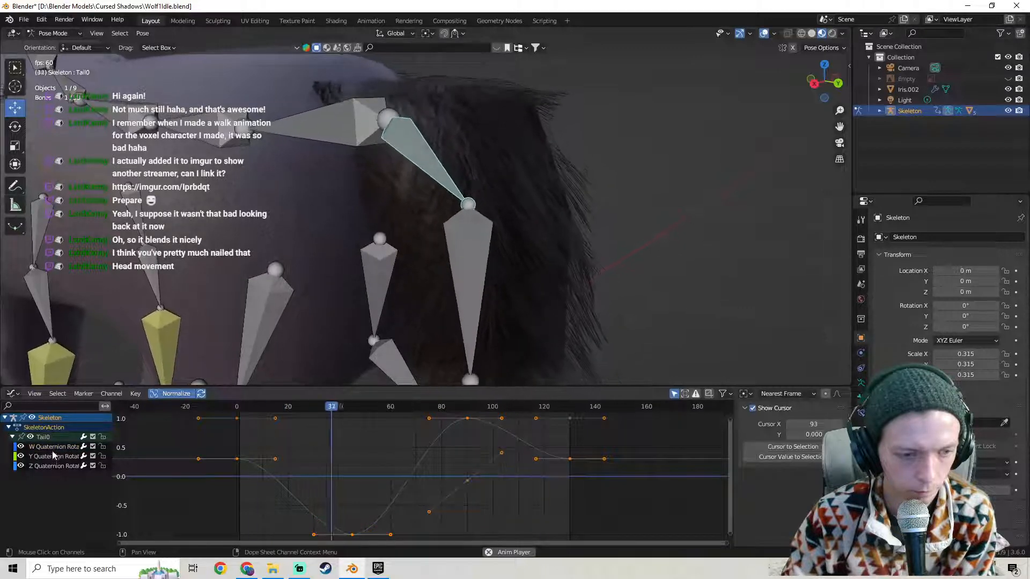
Pull the inner handle of the frame 0 keyframe on Tail0's W Quaternion Rotation curve down so the curve leaves it steeply.
{"action": "left_click", "coordinate": [53, 447]}
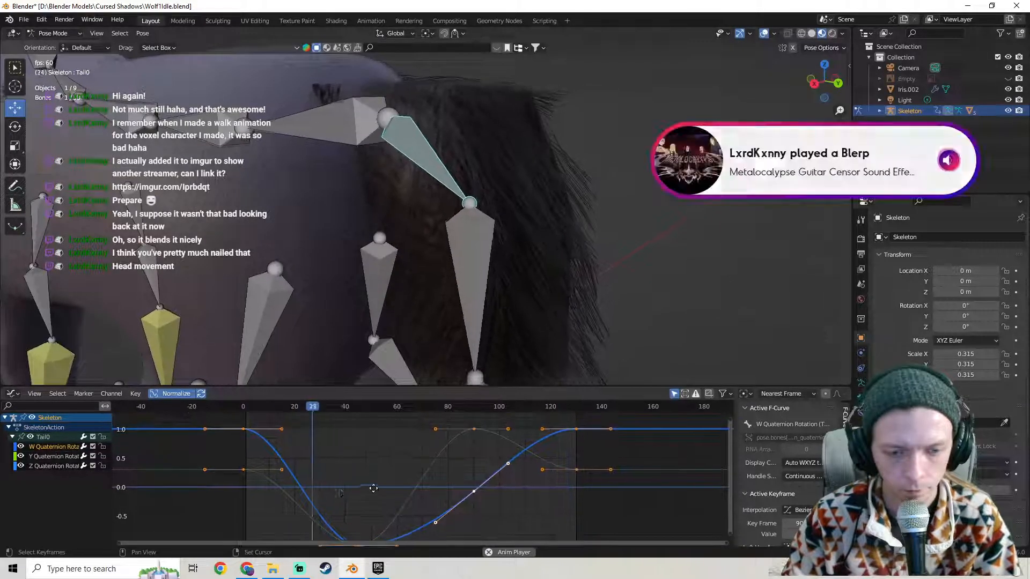
{"action": "mouse_move", "coordinate": [373, 488]}
{"action": "middle_mouse_down"}
{"action": "mouse_move", "coordinate": [410, 432]}
{"action": "mouse_move", "coordinate": [422, 472]}
{"action": "mouse_move", "coordinate": [388, 475]}
{"action": "middle_mouse_up"}
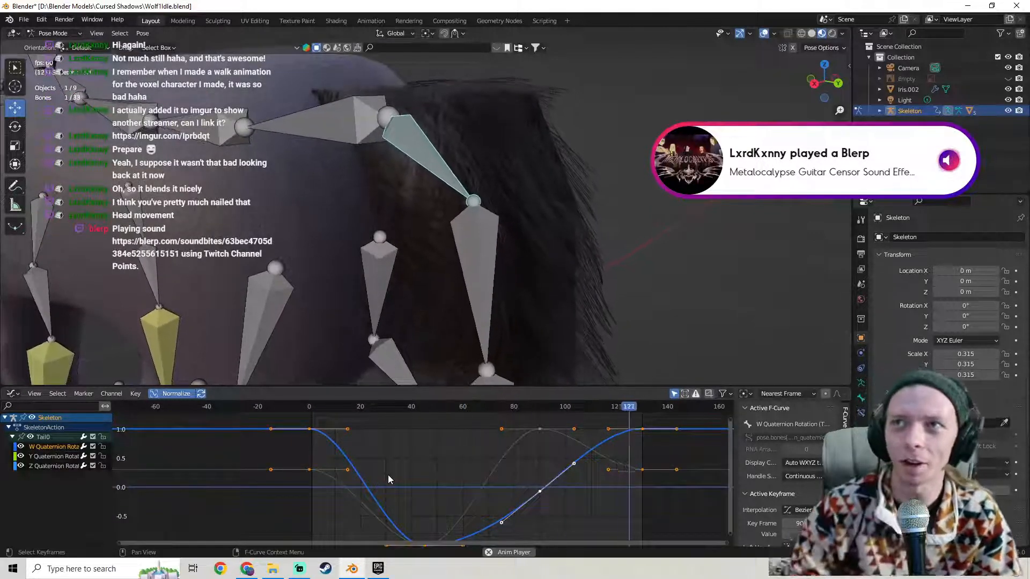
{"action": "middle_click_drag", "start_coordinate": [366, 457], "coordinate": [358, 423]}
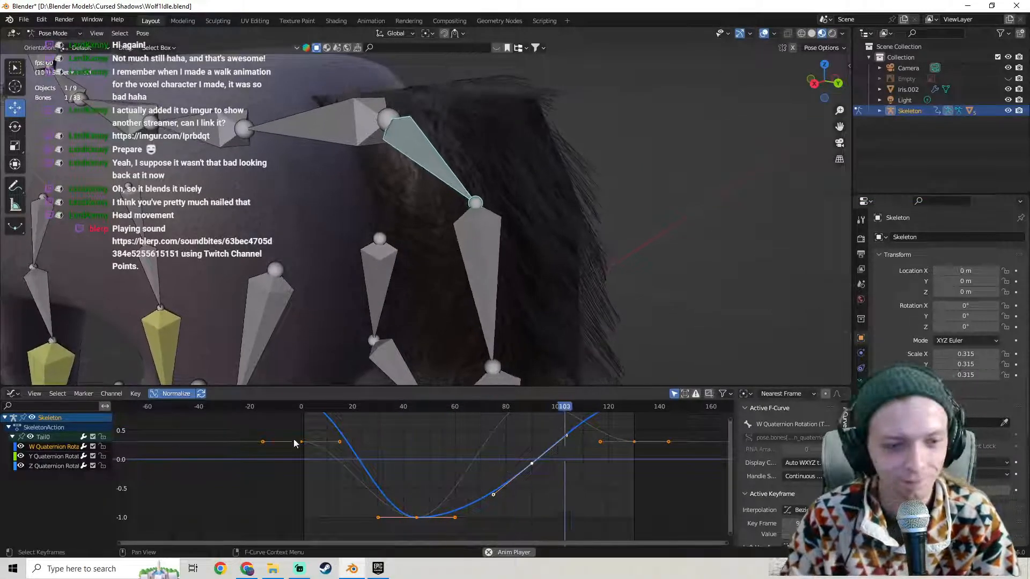
{"action": "mouse_move", "coordinate": [354, 438]}
{"action": "middle_mouse_down"}
{"action": "mouse_move", "coordinate": [387, 463]}
{"action": "mouse_move", "coordinate": [360, 452]}
{"action": "middle_mouse_up"}
{"action": "scroll", "coordinate": [370, 465], "scroll_direction": "up", "scroll_amount": 1}
{"action": "middle_click_drag", "start_coordinate": [429, 452], "coordinate": [416, 423]}
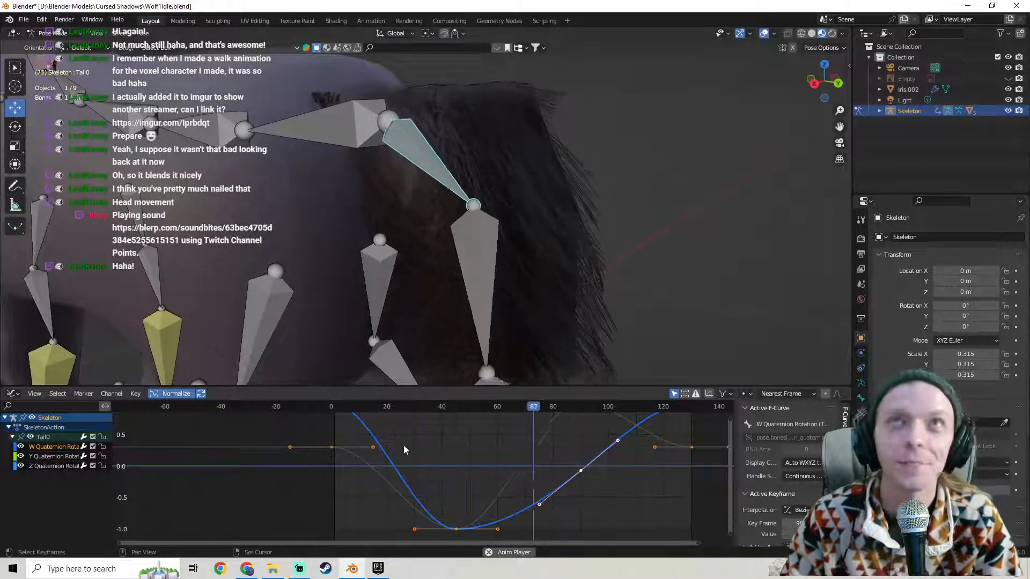
{"action": "middle_click_drag", "start_coordinate": [375, 499], "coordinate": [388, 528]}
{"action": "left_click", "coordinate": [345, 423]}
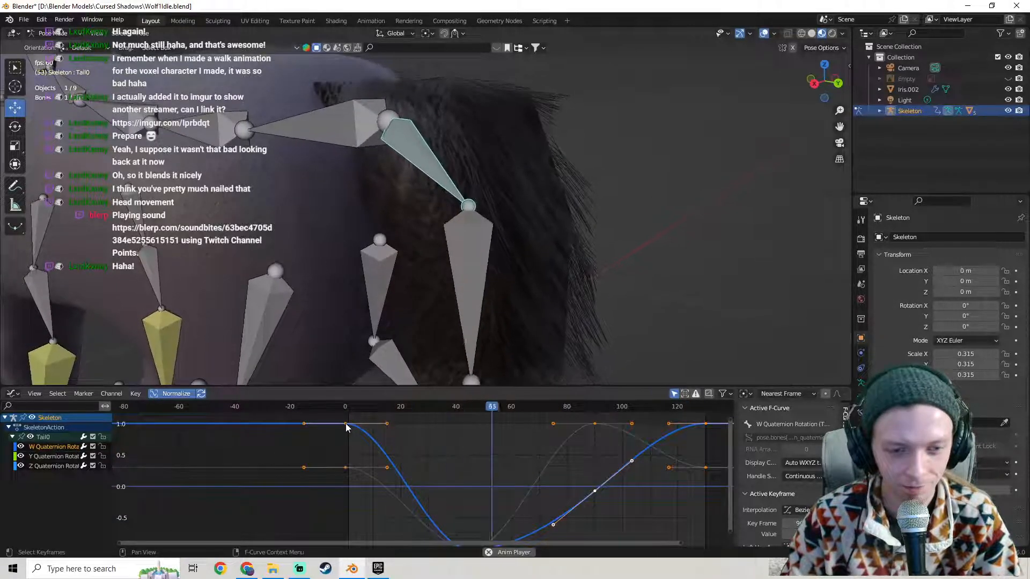
{"action": "left_click_drag", "start_coordinate": [388, 422], "coordinate": [379, 470]}
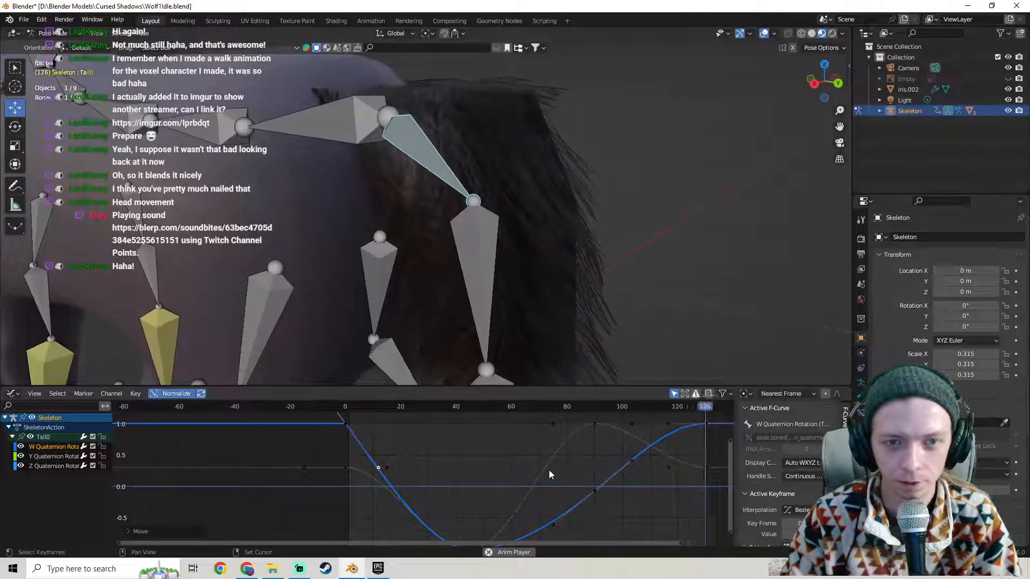
Tilt the frame 130 keyframe's handles on Tail0's W Quaternion Rotation curve so the curve rises steeply into its end.
{"action": "scroll", "coordinate": [548, 470], "scroll_direction": "right", "scroll_amount": 5, "text": "ctrl"}
{"action": "left_click", "coordinate": [527, 421]}
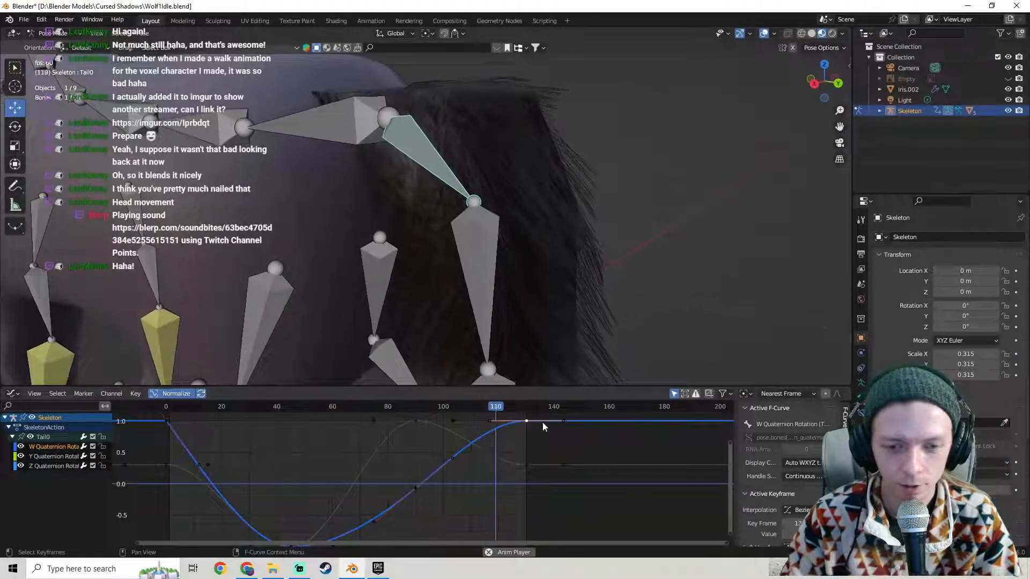
{"action": "left_click_drag", "start_coordinate": [564, 422], "coordinate": [556, 545]}
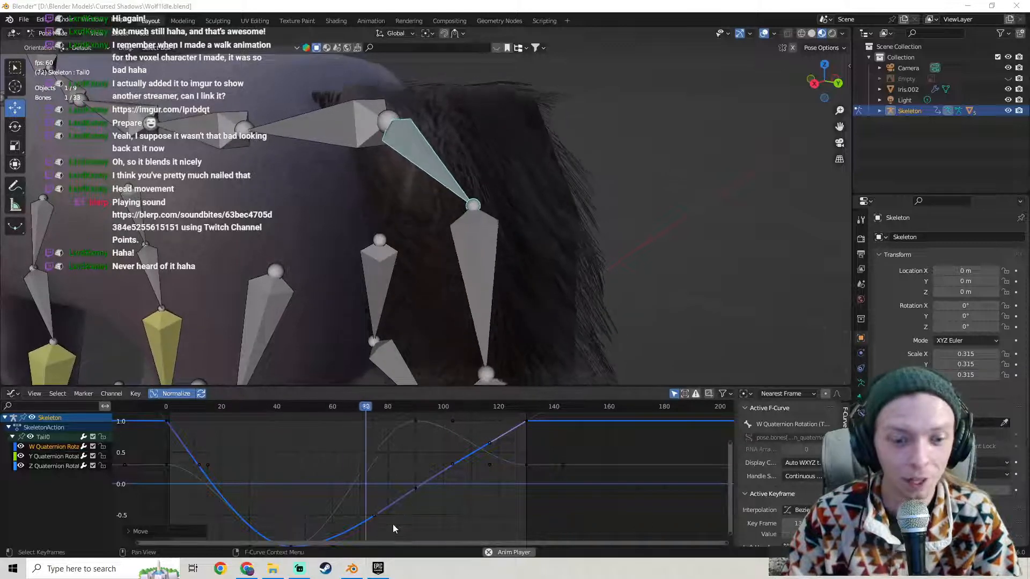
Lower the outer handle of the frame 130 keyframe on Tail0's Z Quaternion Rotation curve so the curve ends on a downward slope.
{"action": "mouse_move", "coordinate": [393, 528]}
{"action": "middle_mouse_down"}
{"action": "mouse_move", "coordinate": [469, 532]}
{"action": "mouse_move", "coordinate": [467, 481]}
{"action": "mouse_move", "coordinate": [456, 531]}
{"action": "mouse_move", "coordinate": [404, 514]}
{"action": "middle_mouse_up"}
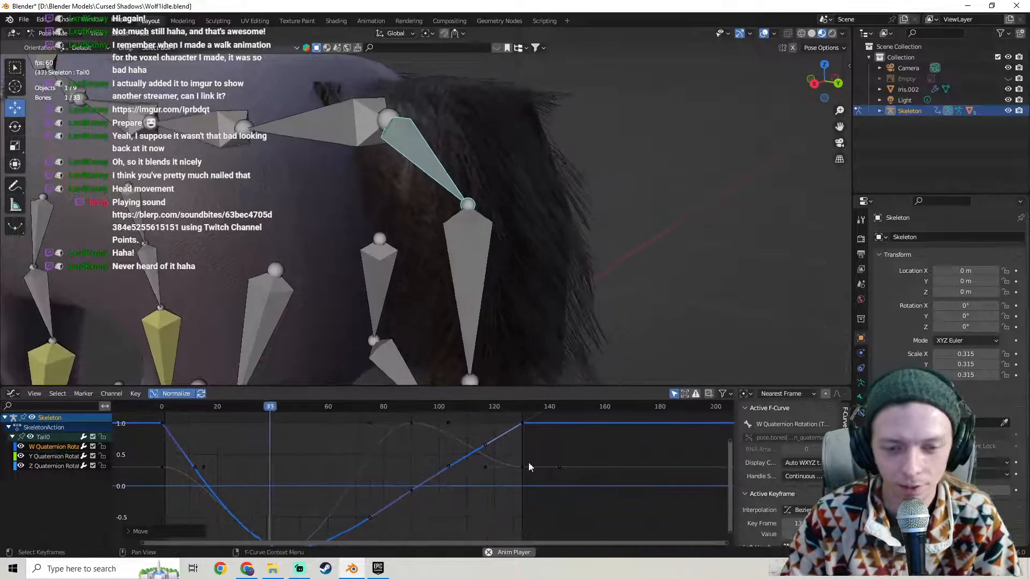
{"action": "left_click", "coordinate": [523, 467]}
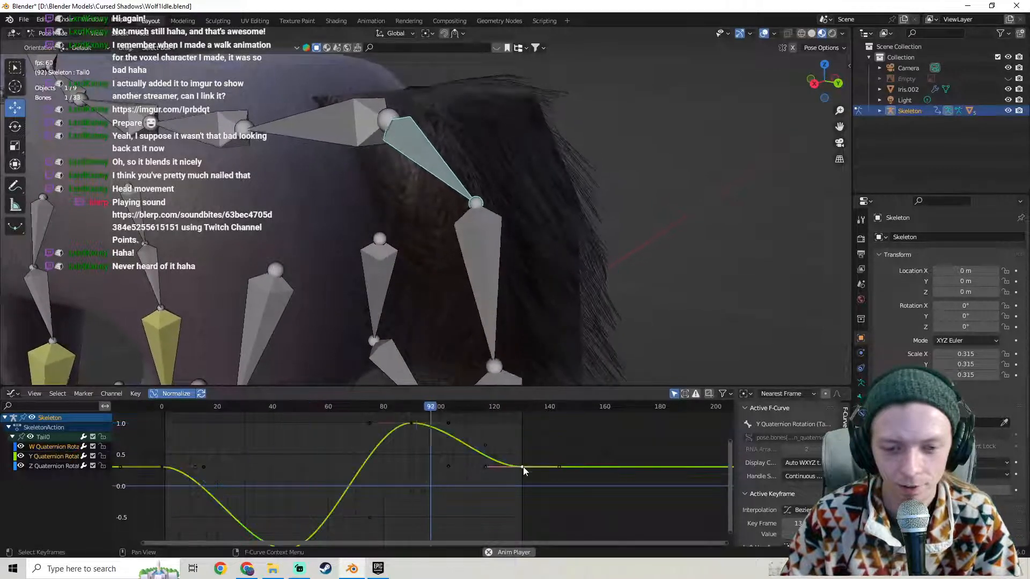
{"action": "left_click", "coordinate": [558, 468]}
{"action": "key", "text": "g"}
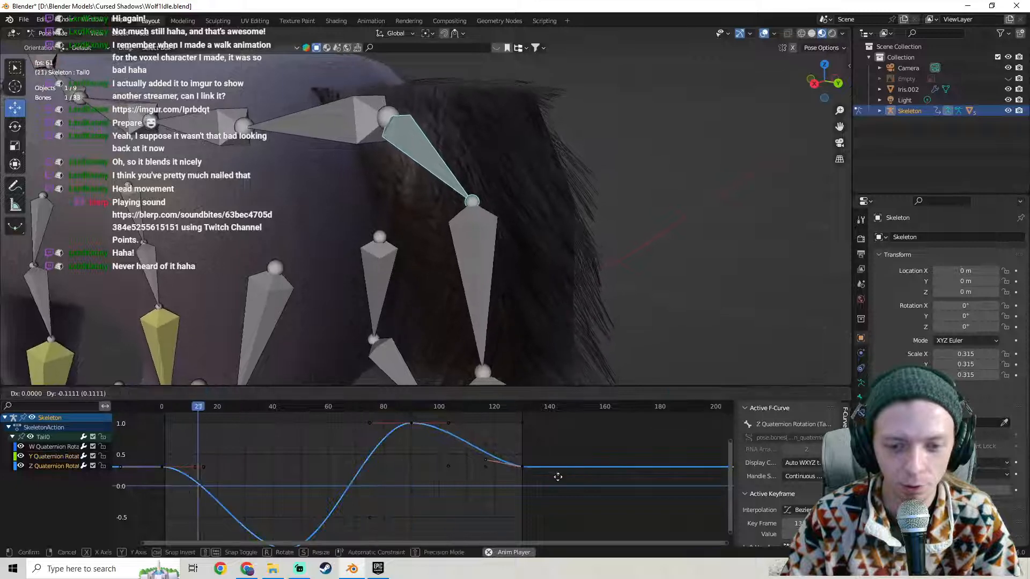
{"action": "left_click", "coordinate": [556, 484]}
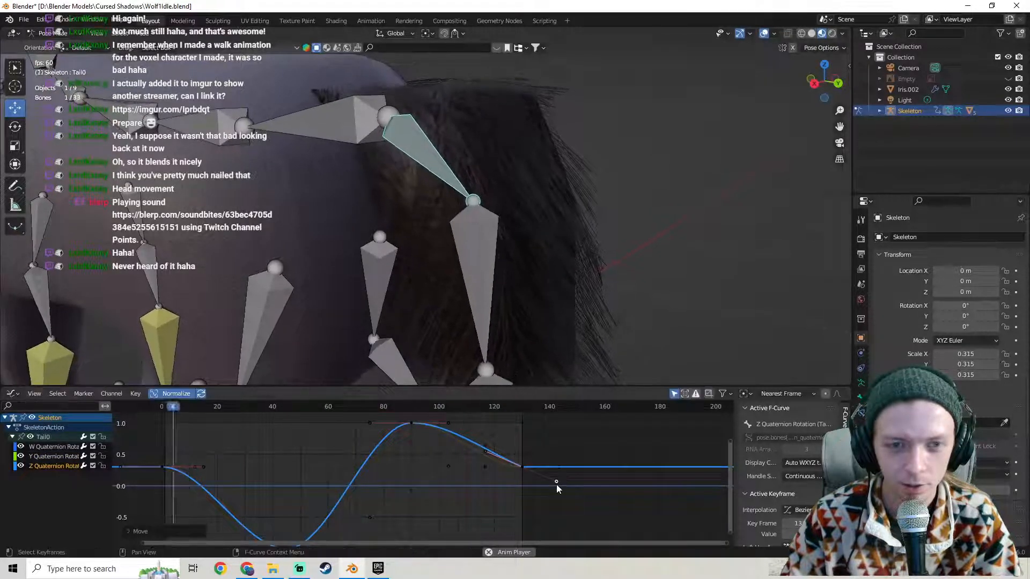
Examine Tail0's Y Quaternion Rotation curve and its frame 90 keyframe.
{"action": "middle_click_drag", "start_coordinate": [246, 477], "coordinate": [350, 535]}
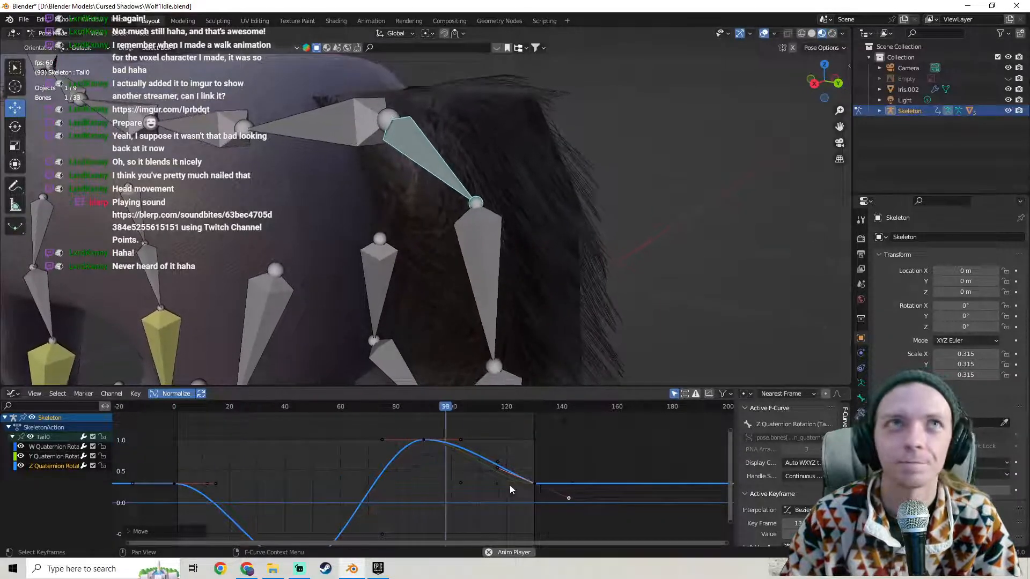
{"action": "middle_click_drag", "start_coordinate": [327, 498], "coordinate": [385, 503]}
{"action": "left_click", "coordinate": [57, 457]}
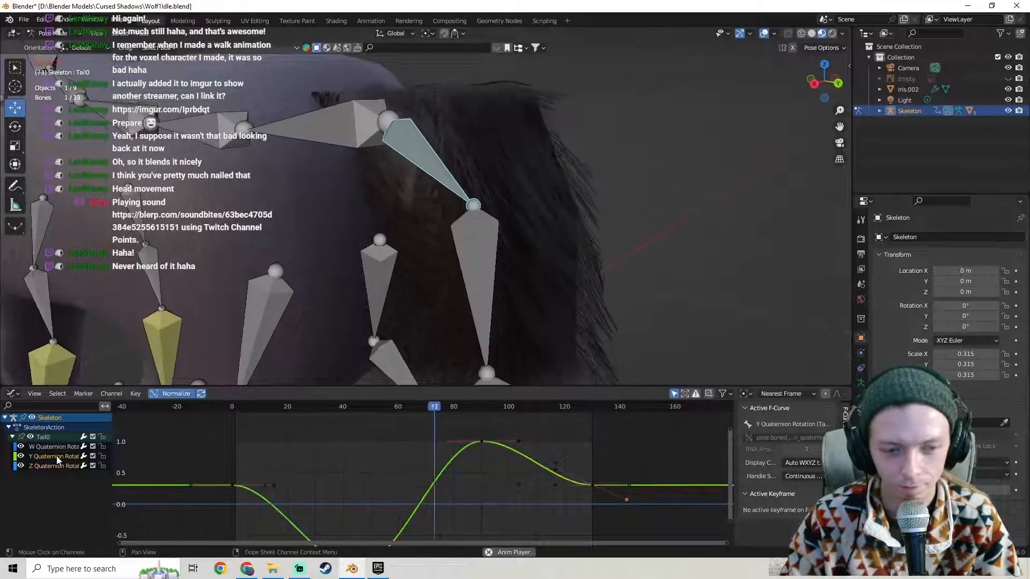
{"action": "middle_click_drag", "start_coordinate": [487, 483], "coordinate": [459, 438]}
{"action": "left_click", "coordinate": [452, 417]}
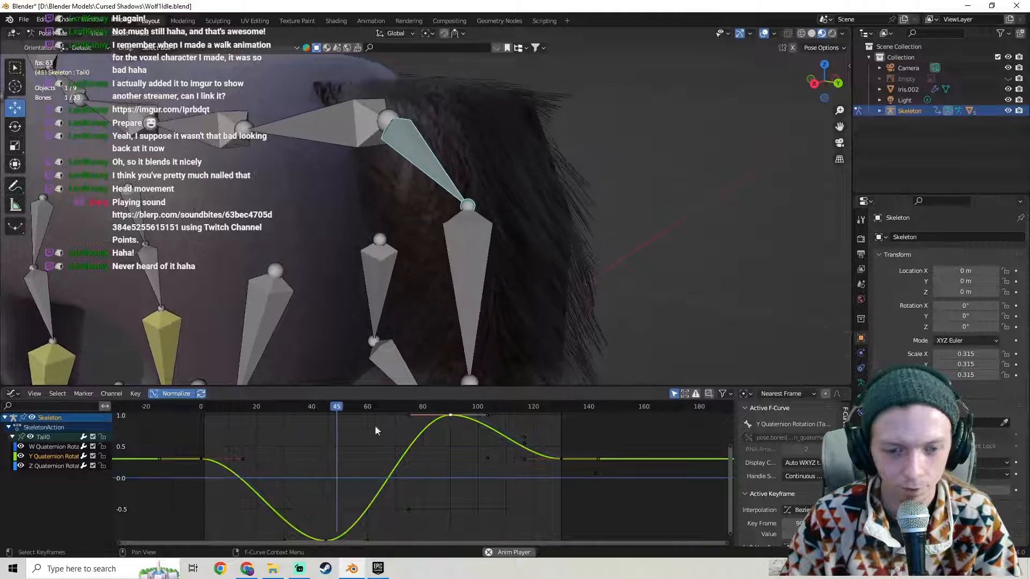
Switch the animation editor to the Dope Sheet and set the frame 130 keyframe's interpolation to Linear.
{"action": "left_click", "coordinate": [12, 394]}
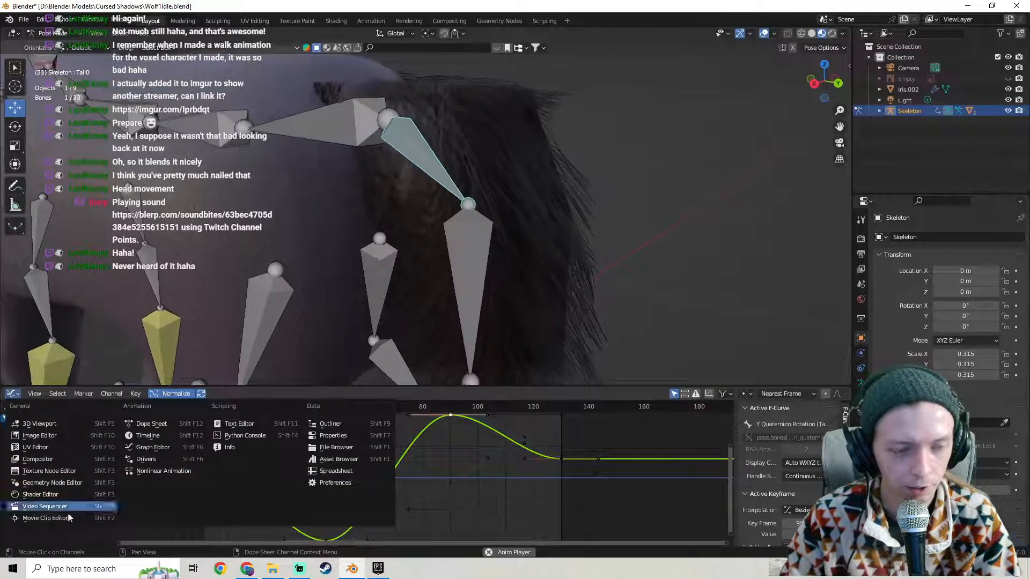
{"action": "left_click", "coordinate": [157, 425]}
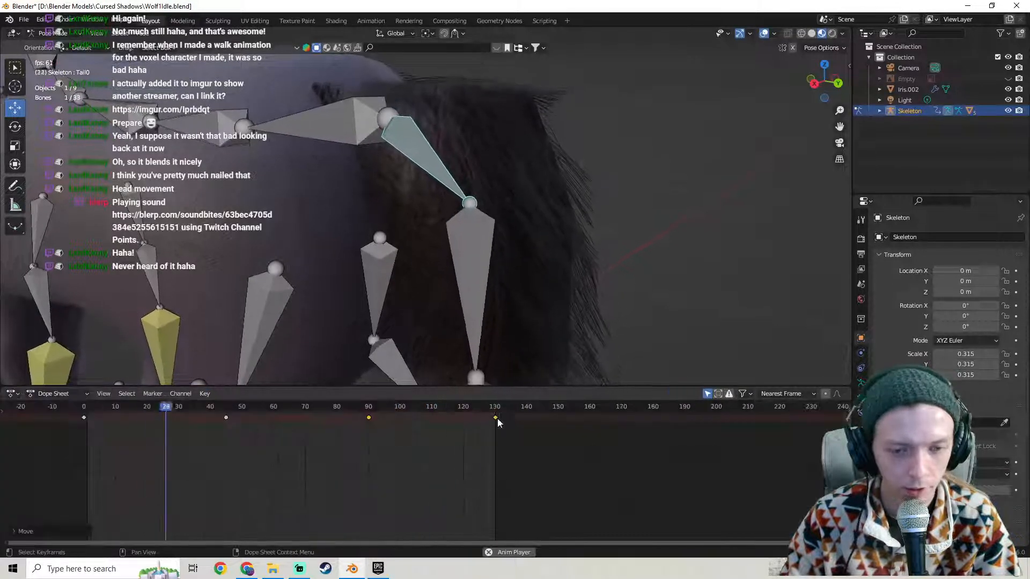
{"action": "left_click", "coordinate": [495, 418]}
{"action": "right_click", "coordinate": [497, 417]}
{"action": "mouse_move", "coordinate": [496, 419]}
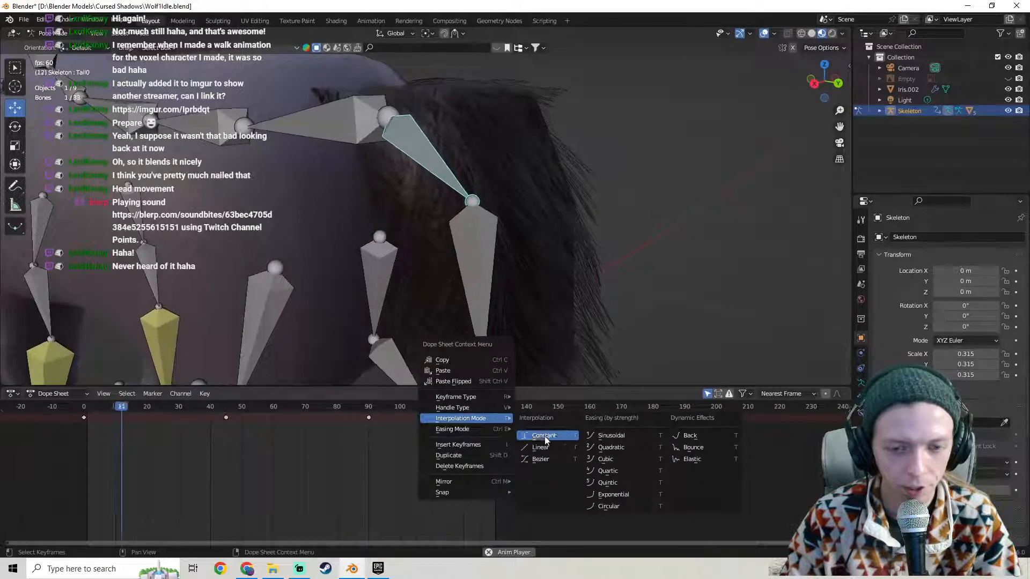
{"action": "left_click", "coordinate": [545, 450]}
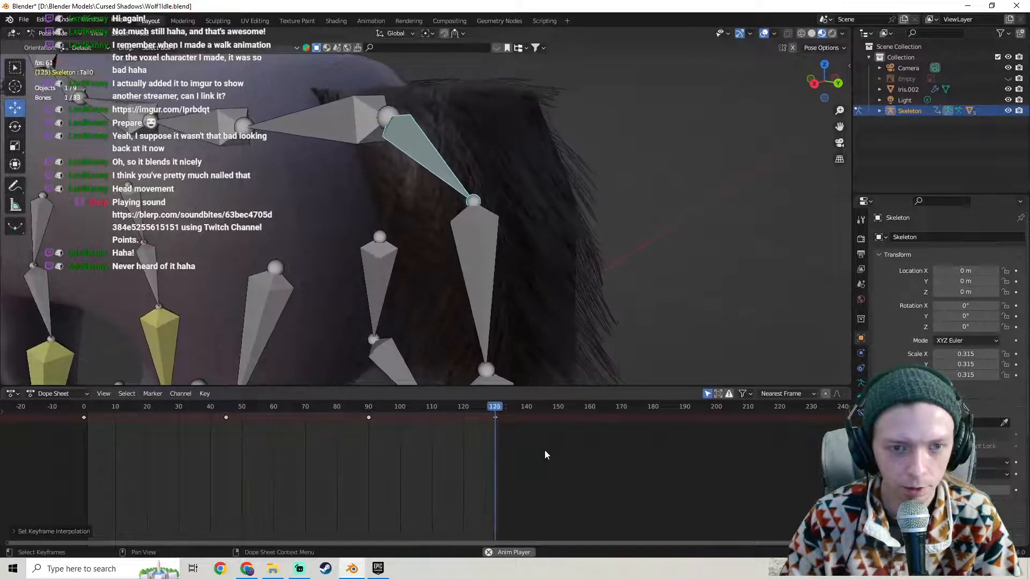
Set Tail0's frame 0 keyframe to Linear interpolation, and extend Linear to all of its keyframes in the Dope Sheet.
{"action": "left_click", "coordinate": [84, 417]}
{"action": "right_click", "coordinate": [82, 416]}
{"action": "mouse_move", "coordinate": [82, 416]}
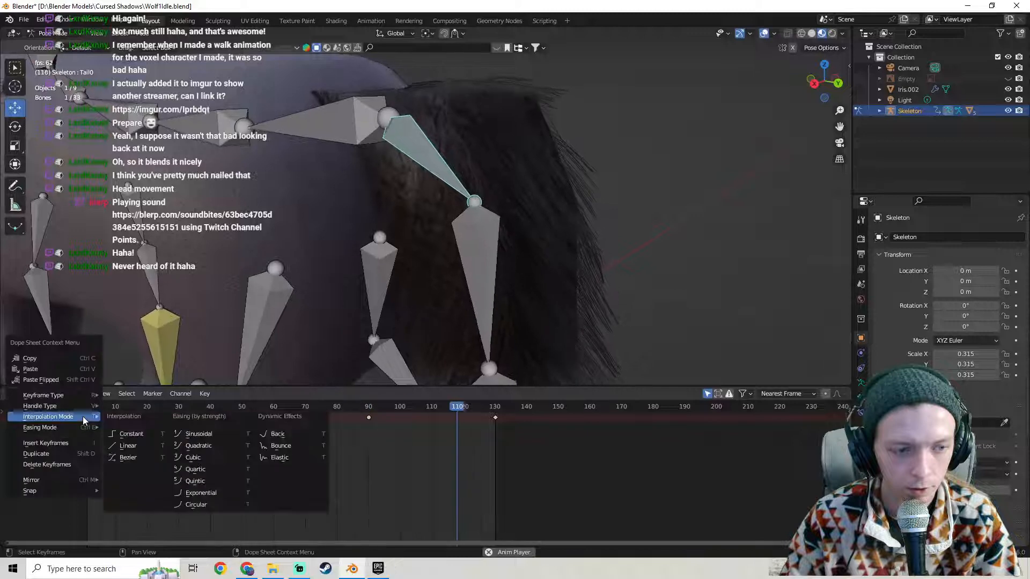
{"action": "left_click", "coordinate": [140, 446]}
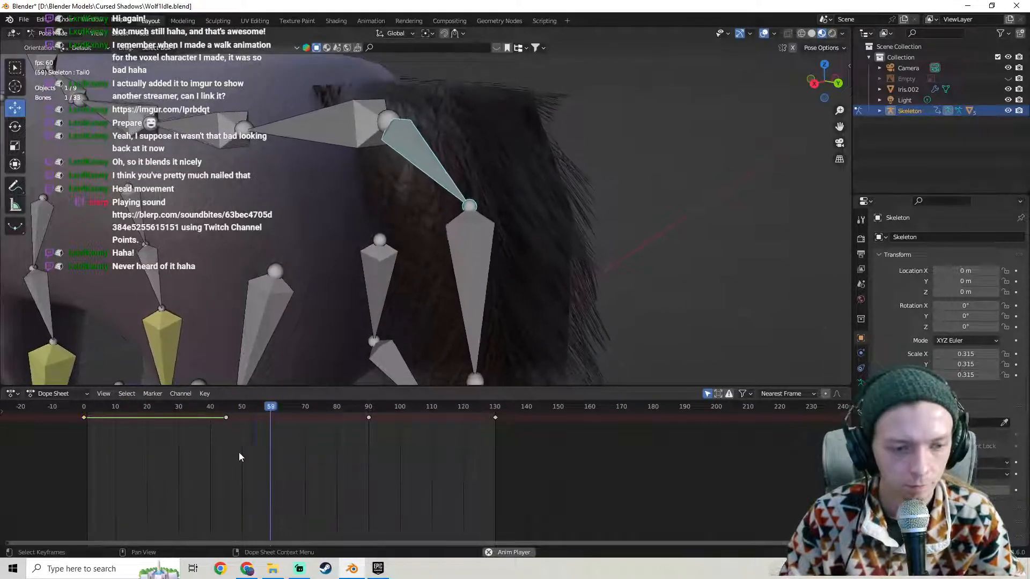
{"action": "right_click", "coordinate": [227, 419]}
{"action": "mouse_move", "coordinate": [227, 416]}
{"action": "left_click", "coordinate": [272, 445]}
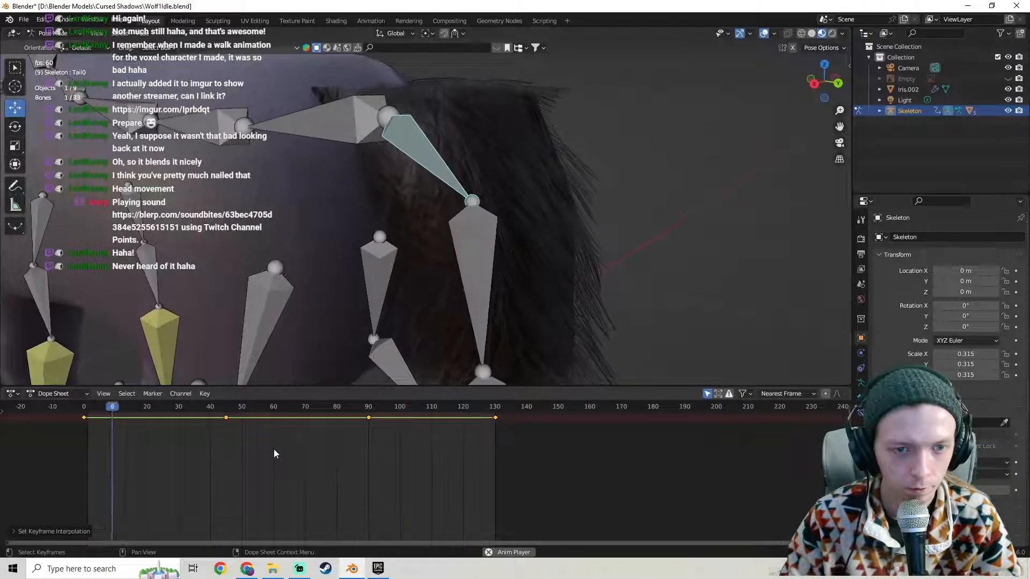
Return to the Graph Editor and set the frame 0 keyframe on Tail0's Z Quaternion Rotation curve to Bezier interpolation.
{"action": "middle_click_drag", "start_coordinate": [569, 276], "coordinate": [482, 267]}
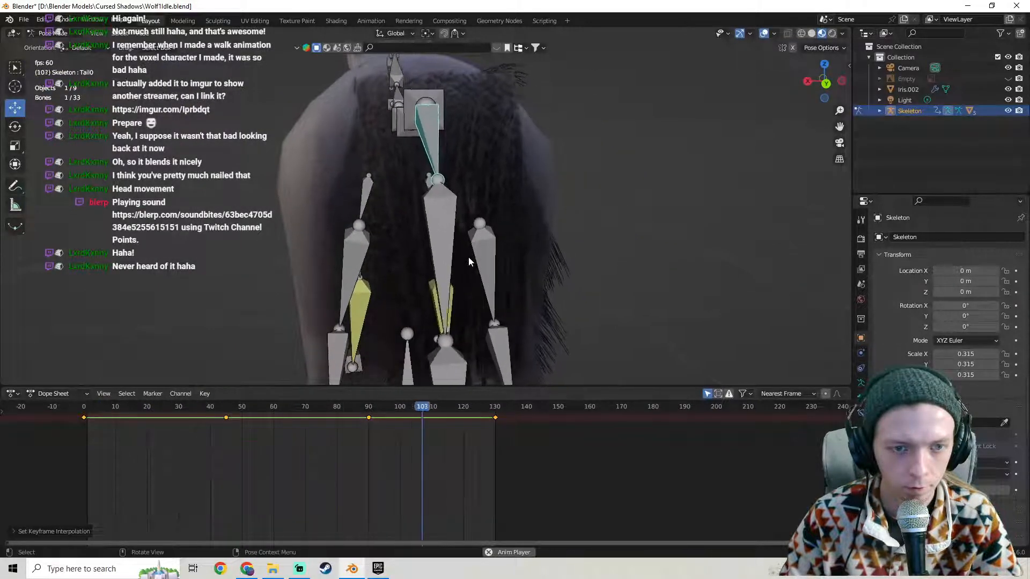
{"action": "left_click", "coordinate": [11, 394]}
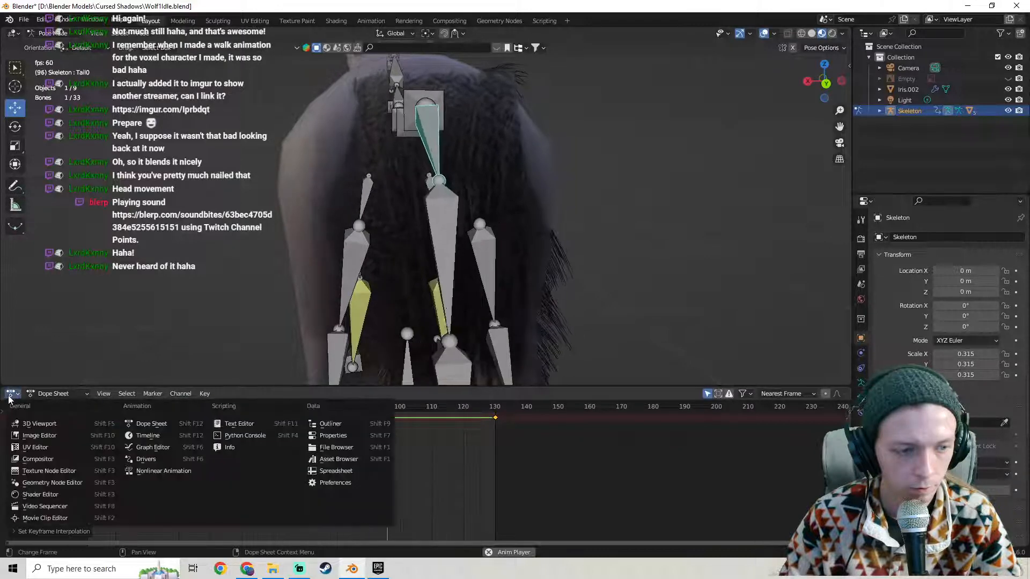
{"action": "left_click", "coordinate": [146, 449]}
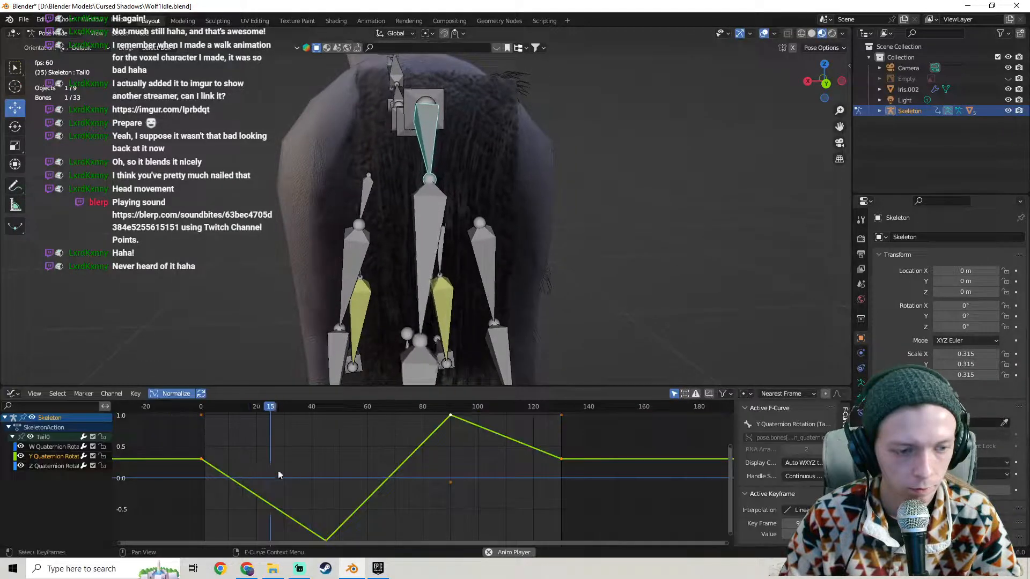
{"action": "left_click", "coordinate": [201, 460]}
{"action": "key", "text": "t"}
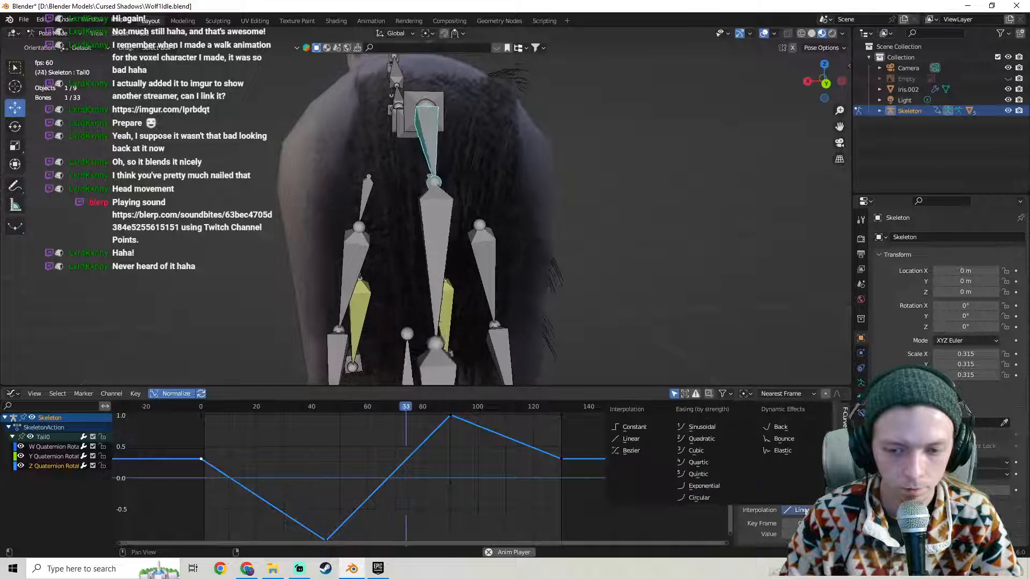
{"action": "left_click", "coordinate": [631, 451]}
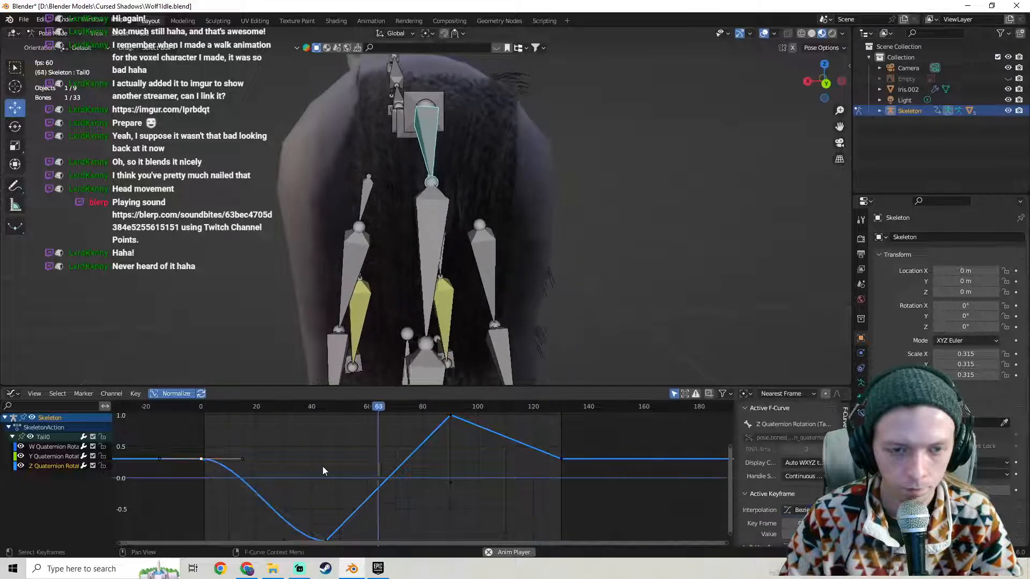
Lower the inner handle of the frame 0 keyframe on Tail0's Z Quaternion Rotation curve so the curve leaves it on a downward slope.
{"action": "left_click", "coordinate": [201, 461]}
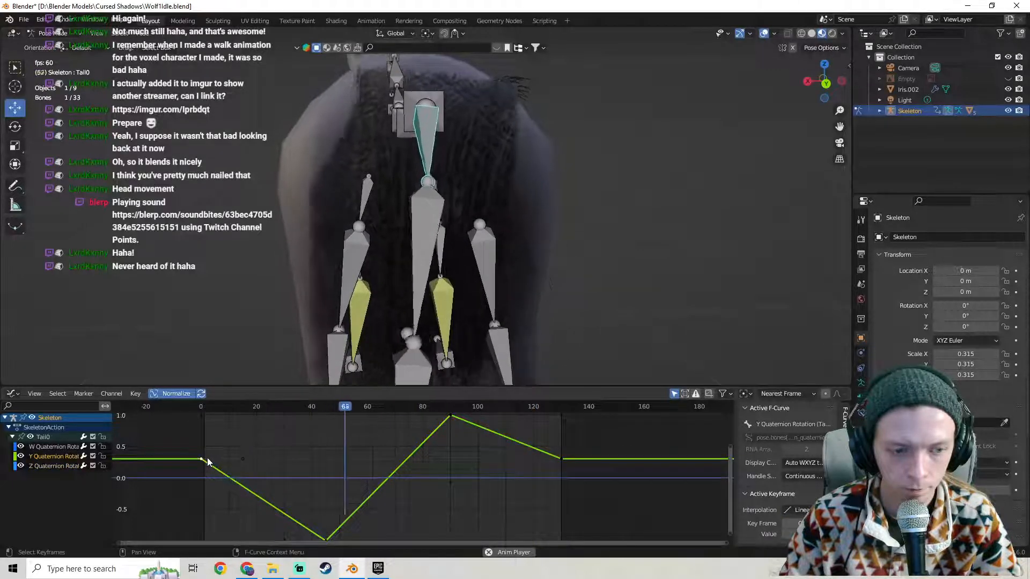
{"action": "left_click", "coordinate": [53, 446]}
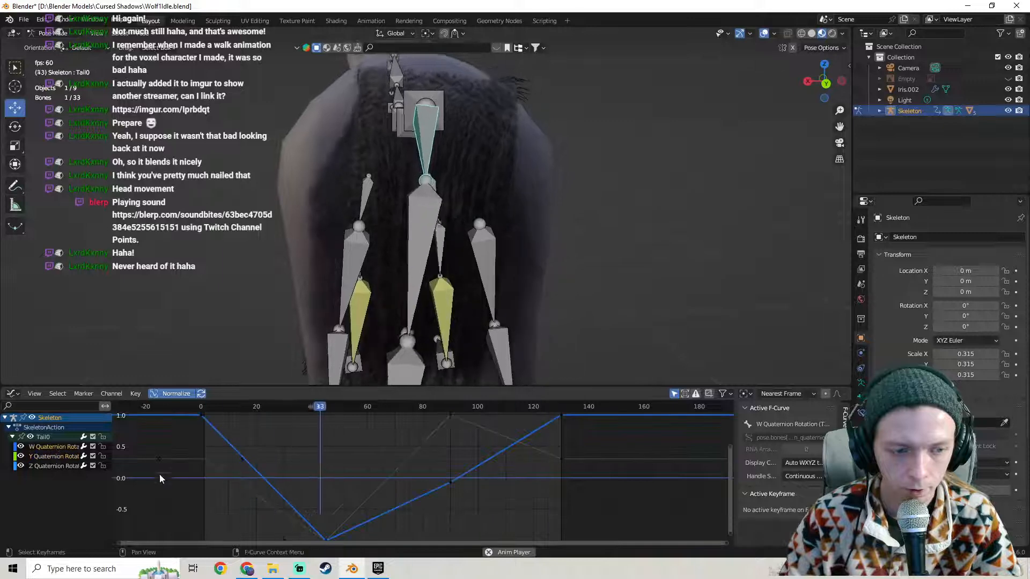
{"action": "left_click", "coordinate": [53, 464]}
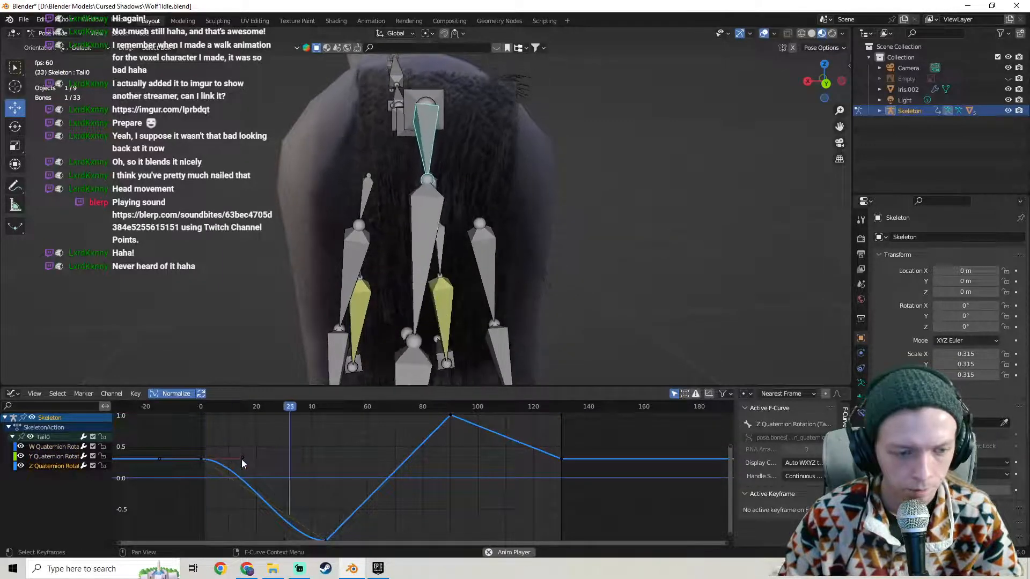
{"action": "left_click", "coordinate": [243, 460]}
{"action": "left_click_drag", "start_coordinate": [243, 462], "coordinate": [241, 482]}
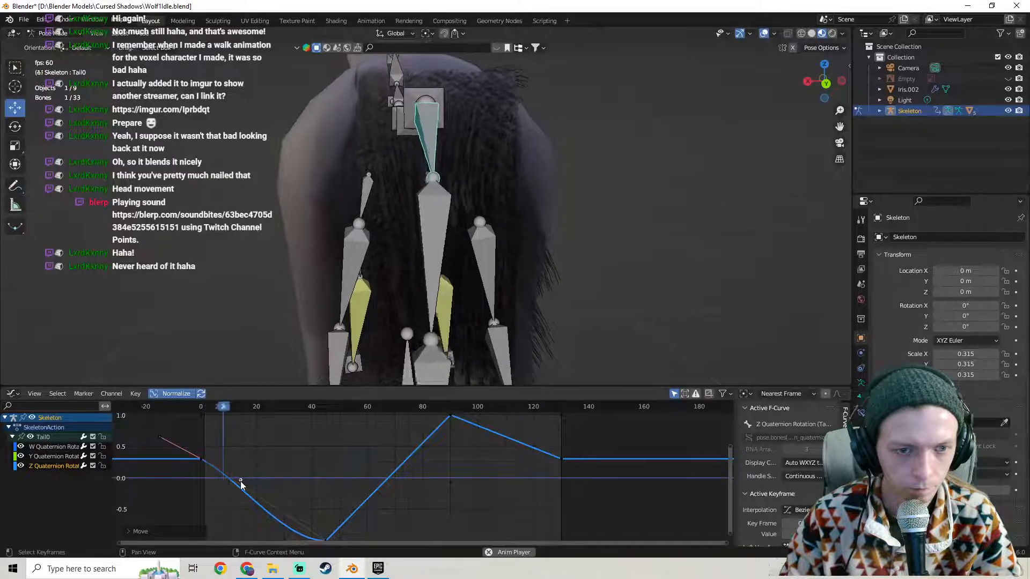
Set the lowest keyframe on Tail0's Z Quaternion Rotation curve to Bezier and lower its outgoing handle so the curve dips slightly past it.
{"action": "scroll", "coordinate": [322, 482], "scroll_direction": "down", "scroll_amount": 2, "text": "shift"}
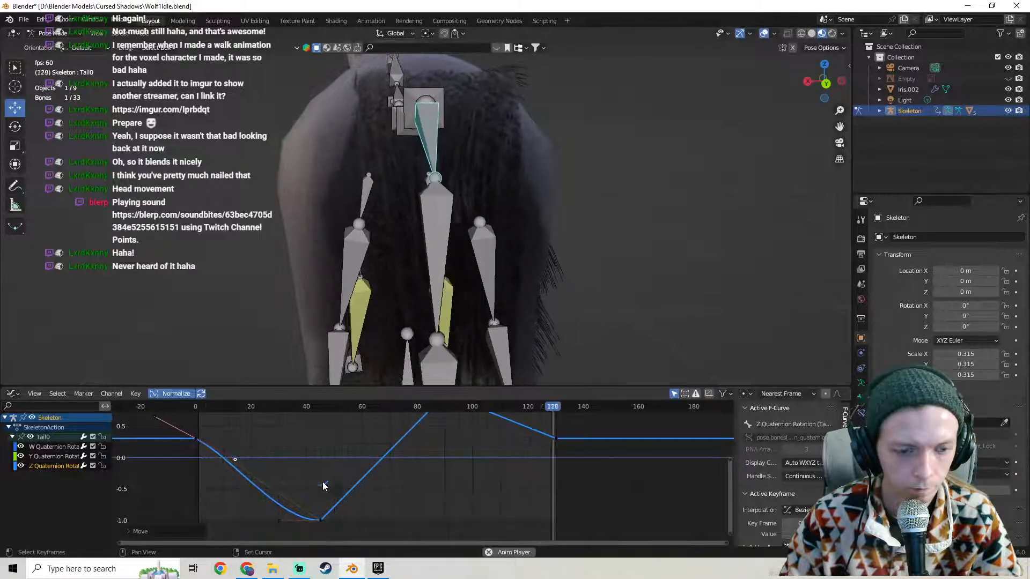
{"action": "left_click", "coordinate": [800, 510]}
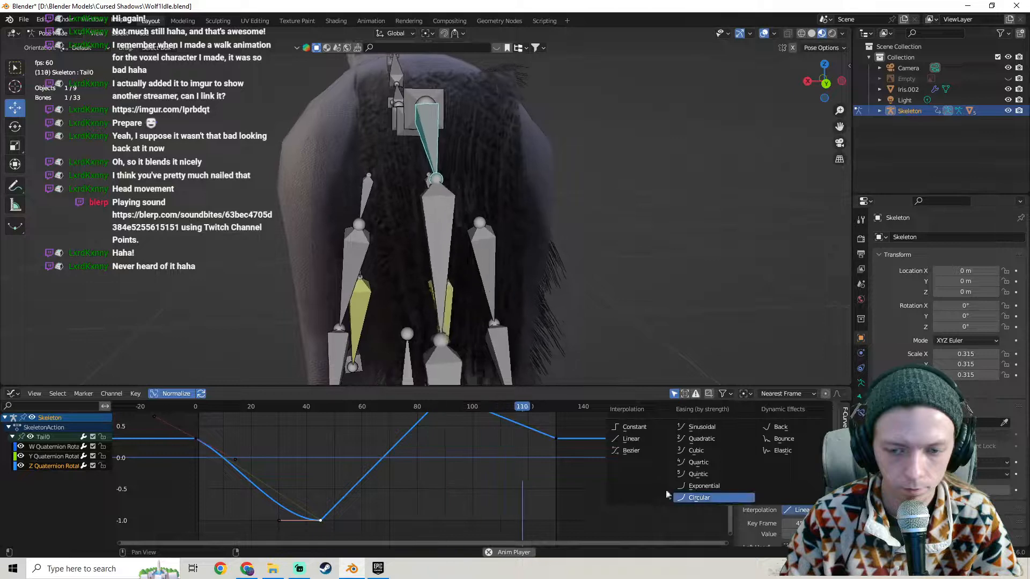
{"action": "left_click", "coordinate": [629, 452]}
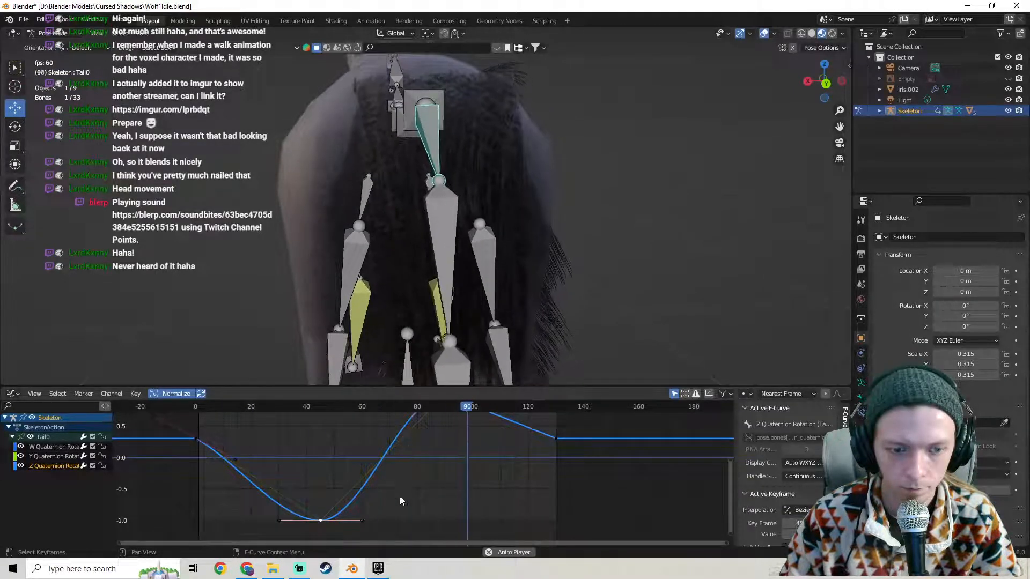
{"action": "left_click", "coordinate": [361, 519]}
{"action": "key", "text": "g"}
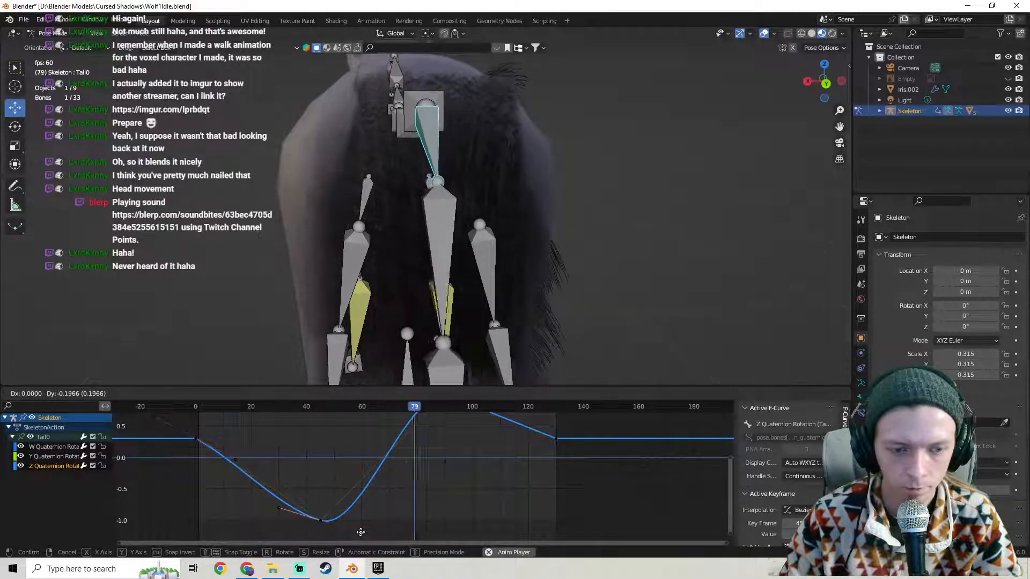
{"action": "left_click", "coordinate": [360, 532]}
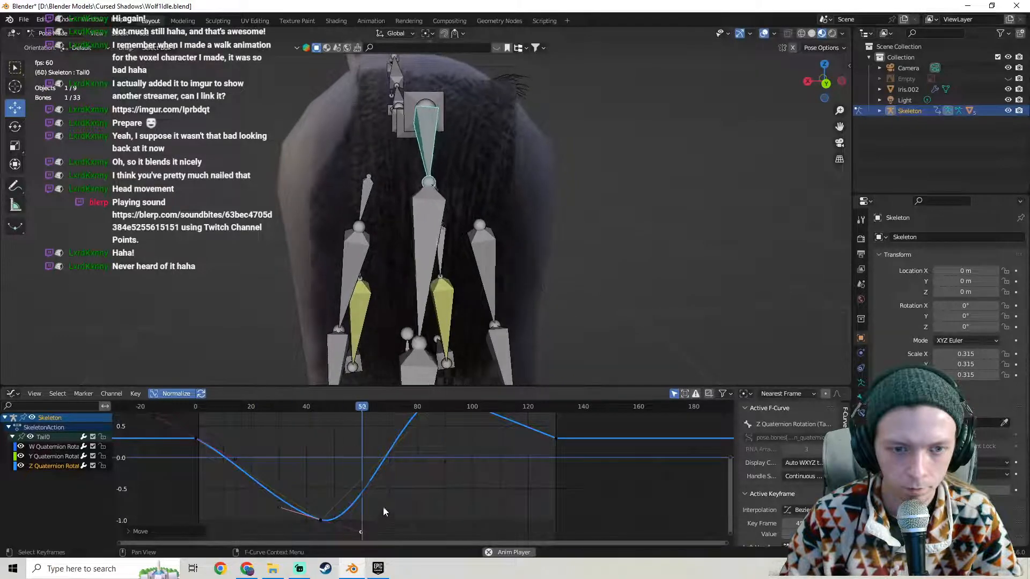
Set the frame 90 keyframe on Tail0's Z Quaternion Rotation curve to Bezier and tilt its handles so the curve keeps rising past it.
{"action": "middle_click_drag", "start_coordinate": [461, 457], "coordinate": [434, 508]}
{"action": "middle_click_drag", "start_coordinate": [455, 470], "coordinate": [455, 443]}
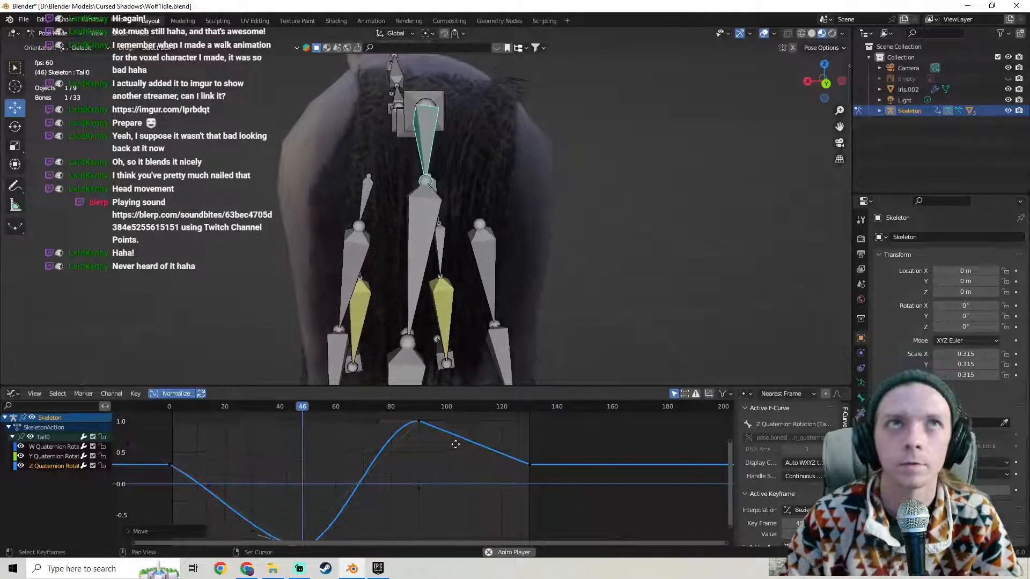
{"action": "left_click", "coordinate": [418, 416]}
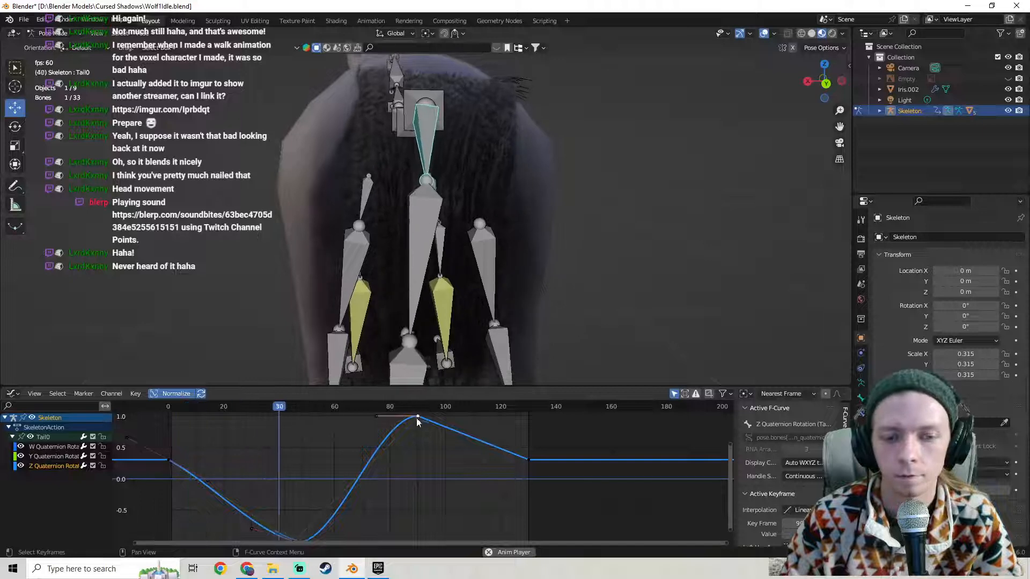
{"action": "key", "text": "t"}
{"action": "left_click", "coordinate": [631, 451]}
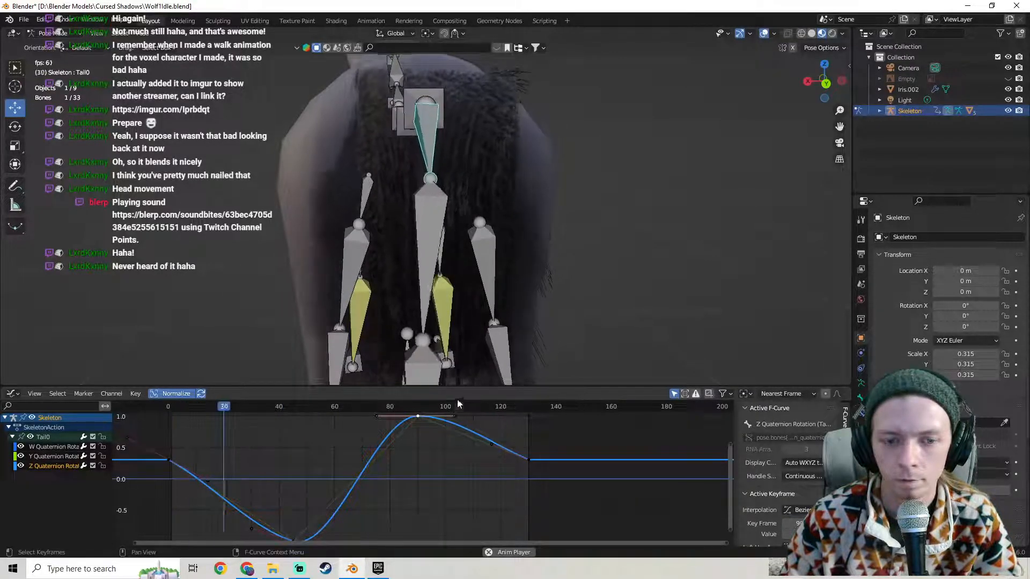
{"action": "left_click_drag", "start_coordinate": [457, 416], "coordinate": [451, 441]}
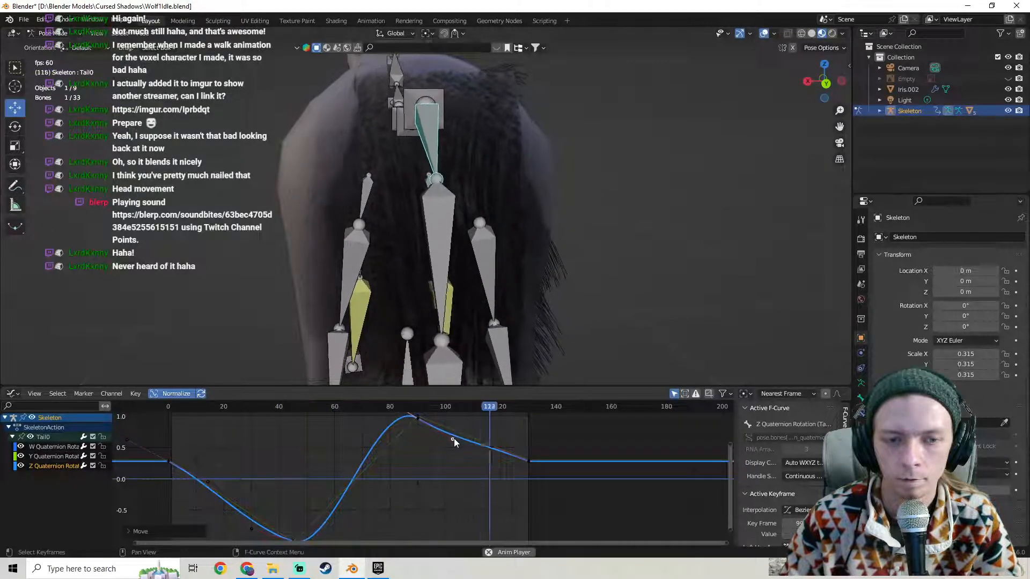
{"action": "key", "text": "g"}
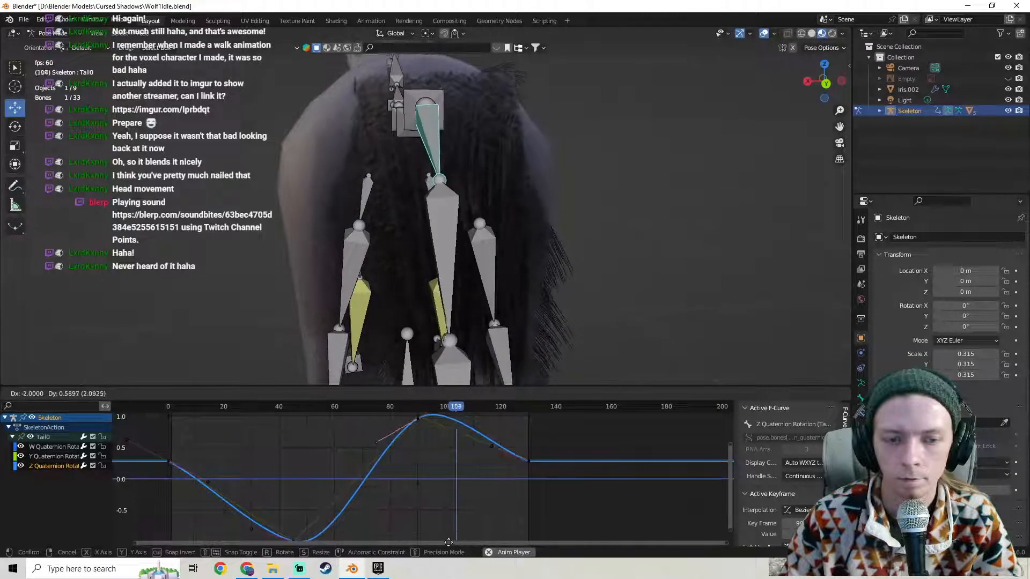
{"action": "left_click", "coordinate": [441, 540]}
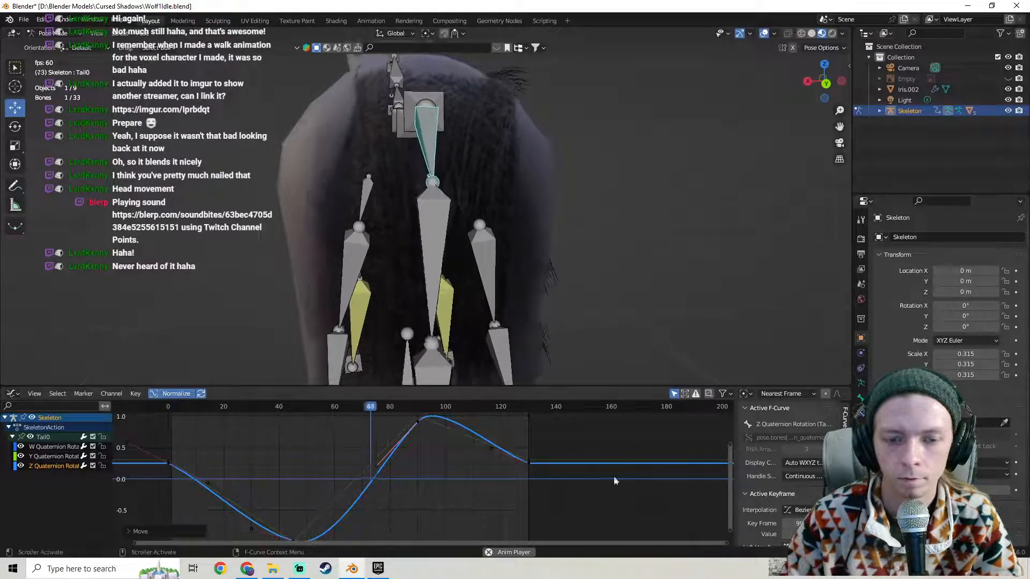
Set the frame 130 keyframe on Tail0's Z Quaternion Rotation curve to Bezier and lower its outer handle so the curve ends descending steeply.
{"action": "left_click", "coordinate": [528, 463]}
{"action": "right_click", "coordinate": [528, 462]}
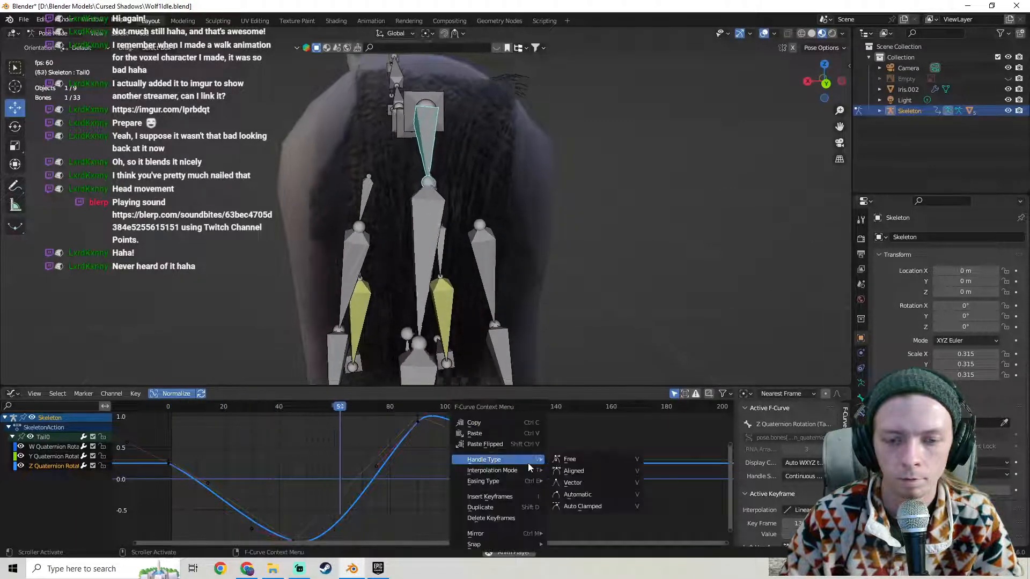
{"action": "left_click", "coordinate": [803, 509]}
{"action": "left_click", "coordinate": [631, 452]}
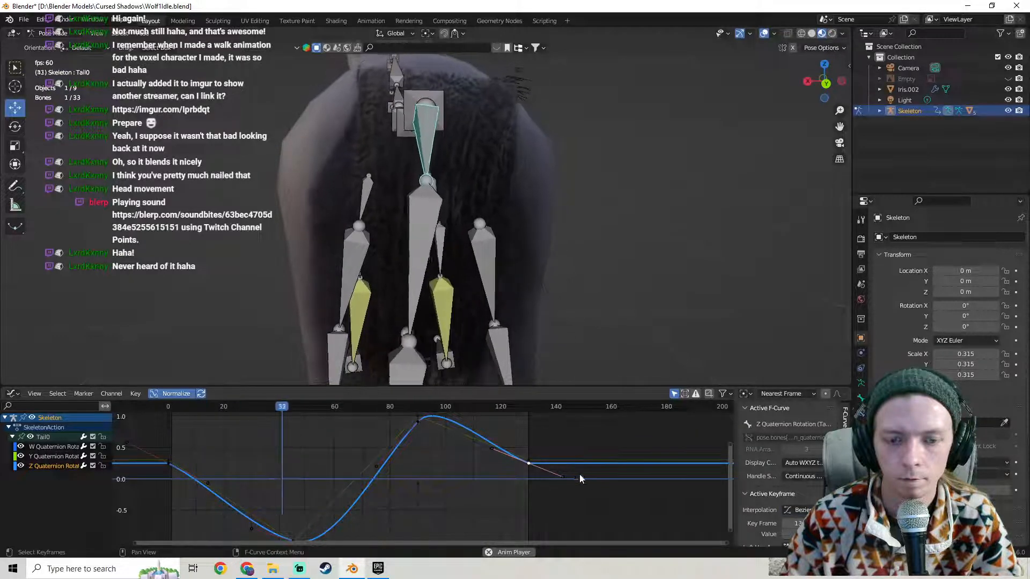
{"action": "left_click_drag", "start_coordinate": [561, 475], "coordinate": [545, 489]}
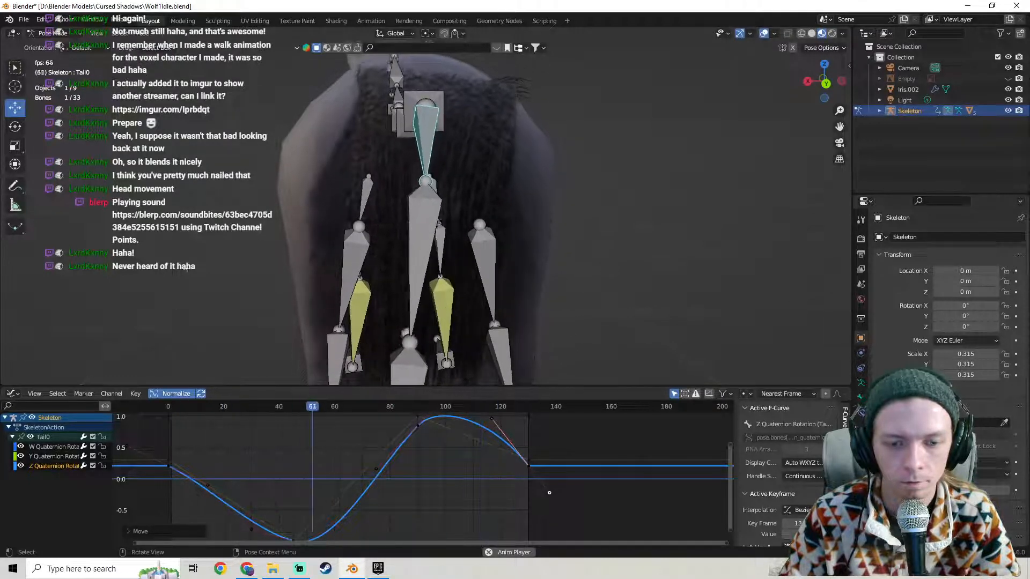
Set the frame 130 keyframe on Tail0's Y Quaternion Rotation curve to Bezier interpolation.
{"action": "left_click", "coordinate": [529, 460]}
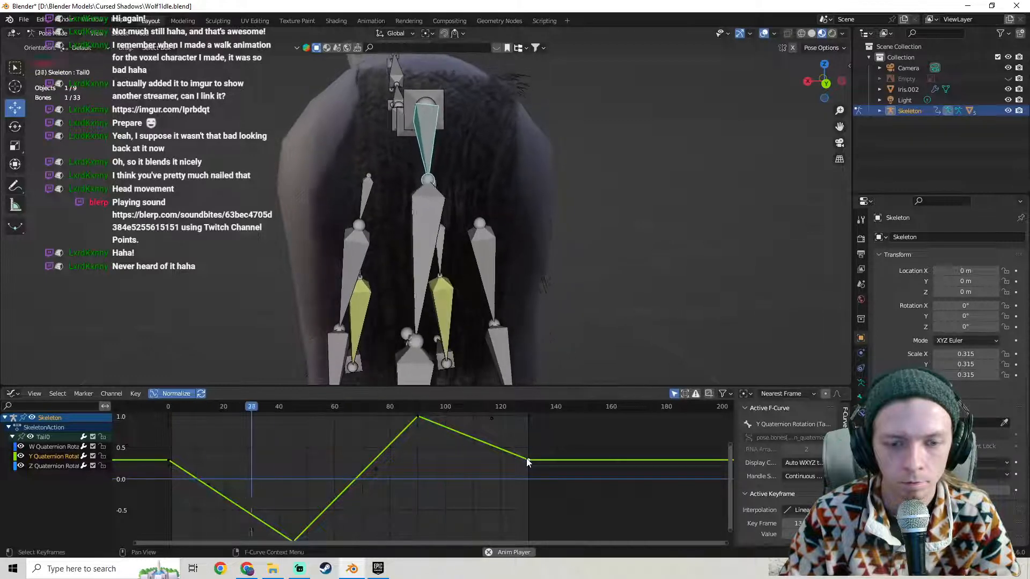
{"action": "left_click", "coordinate": [799, 510]}
{"action": "left_click", "coordinate": [639, 448]}
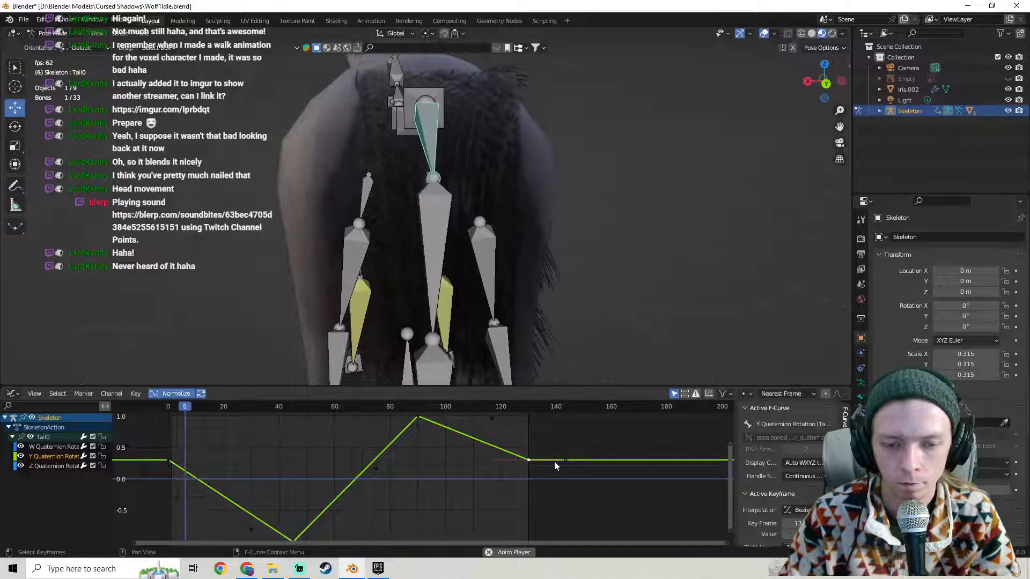
Try raising the outer handle of the frame 130 keyframe on Tail0's Y Quaternion Rotation curve, and undo the keyframe's downward shift.
{"action": "key", "text": "g"}
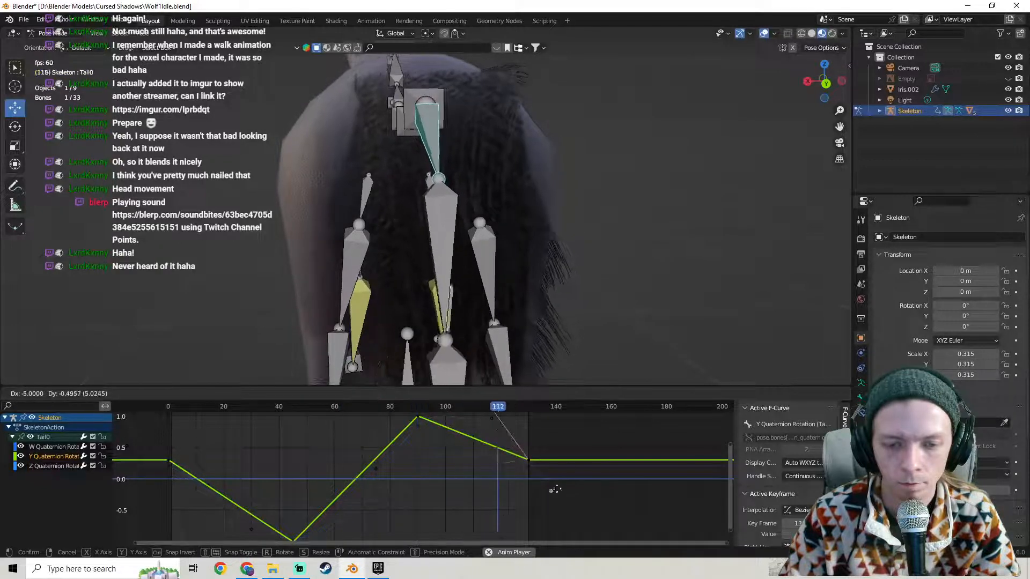
{"action": "left_click", "coordinate": [578, 463]}
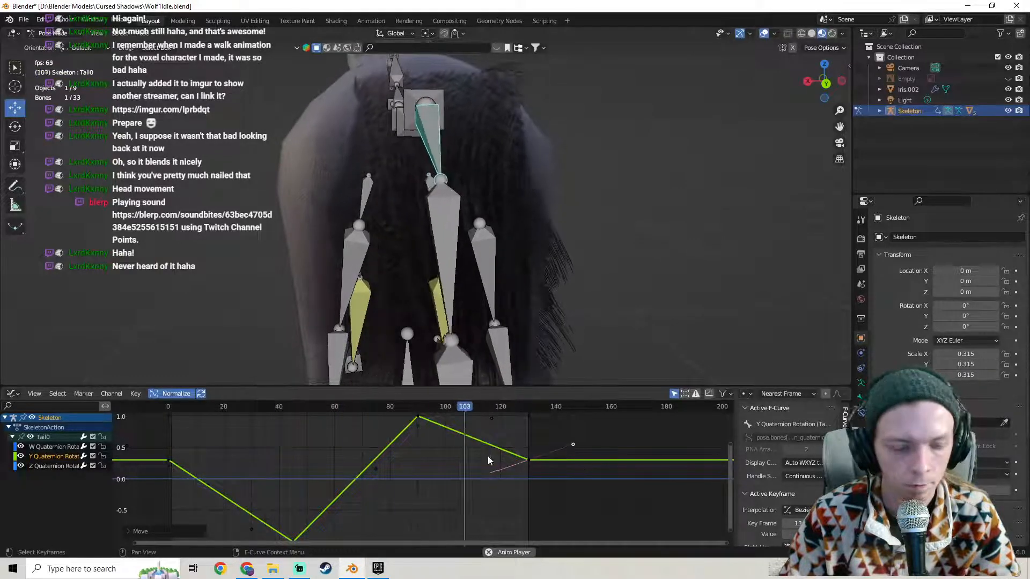
{"action": "left_click_drag", "start_coordinate": [530, 461], "coordinate": [530, 467]}
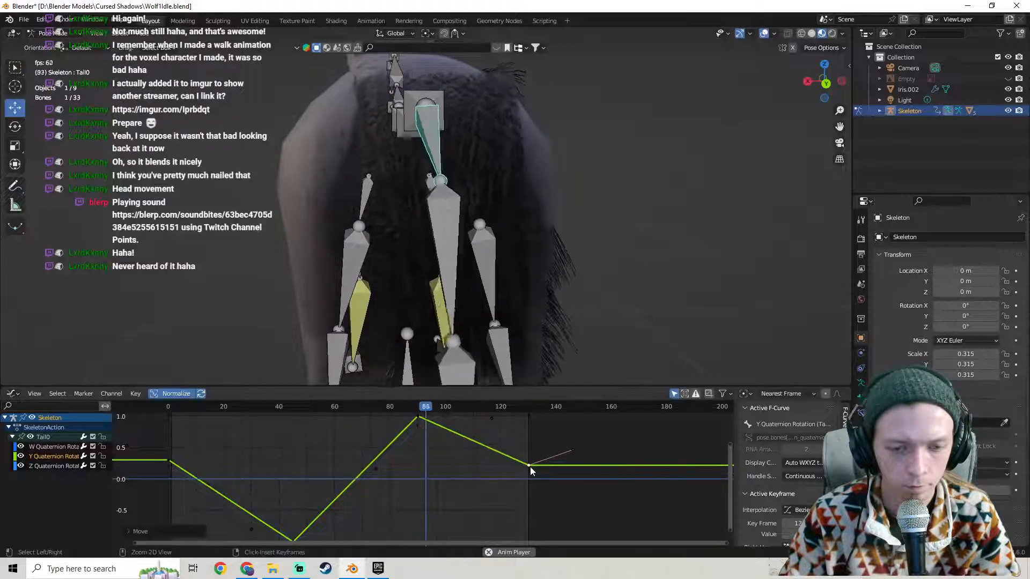
{"action": "key", "text": "ctrl+z"}
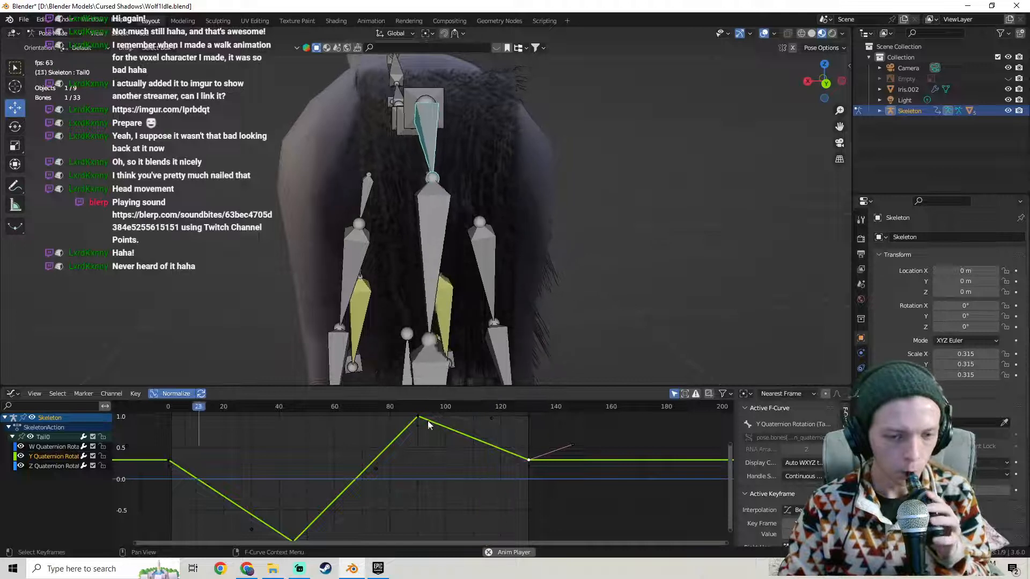
Set Tail0's Y Quaternion Rotation keyframe at frame 90 to Bezier and lower the frame 130 keyframe's outer handle so the curve ends descending steeply.
{"action": "left_click", "coordinate": [789, 510]}
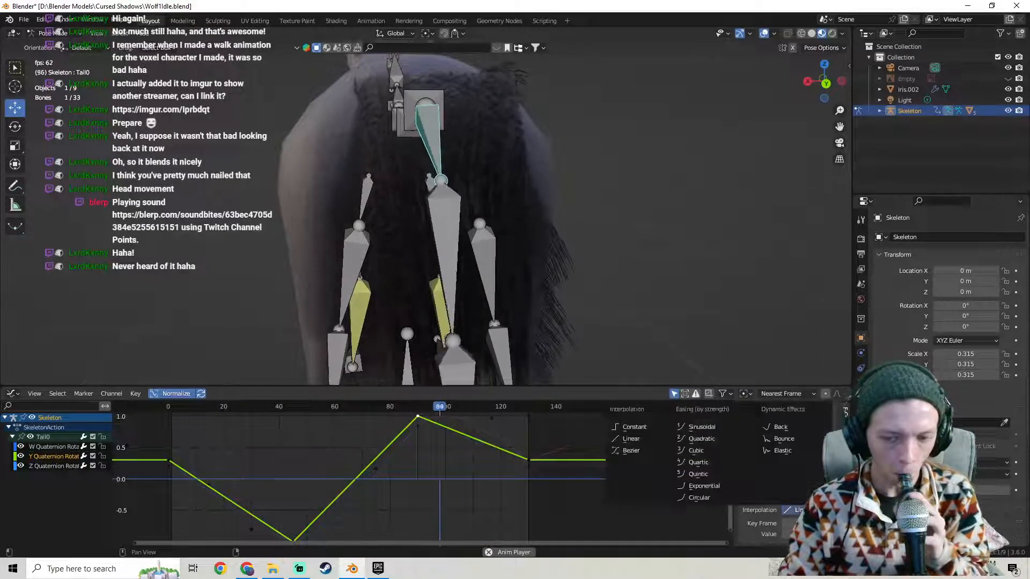
{"action": "left_click", "coordinate": [637, 455]}
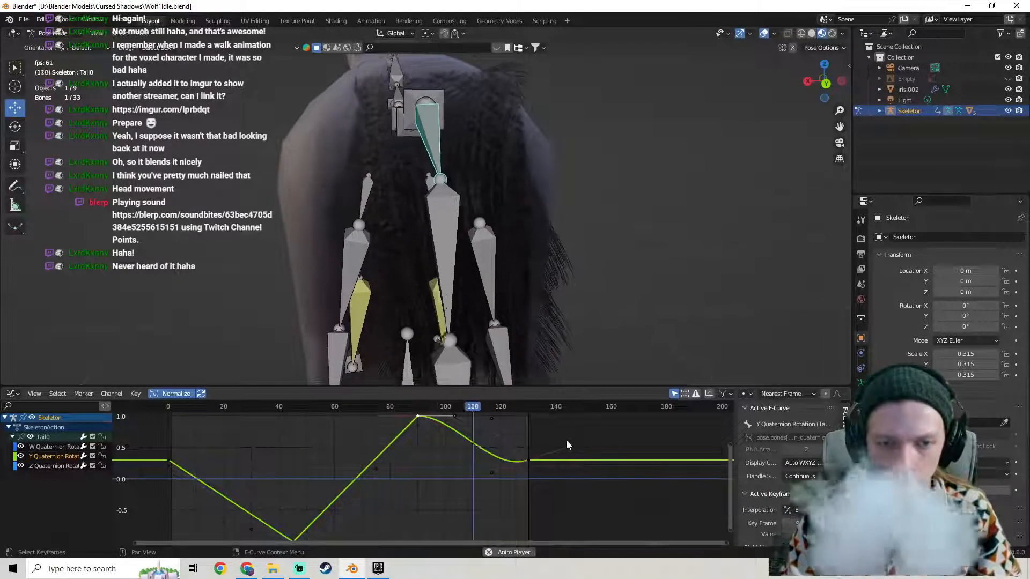
{"action": "left_click", "coordinate": [529, 461]}
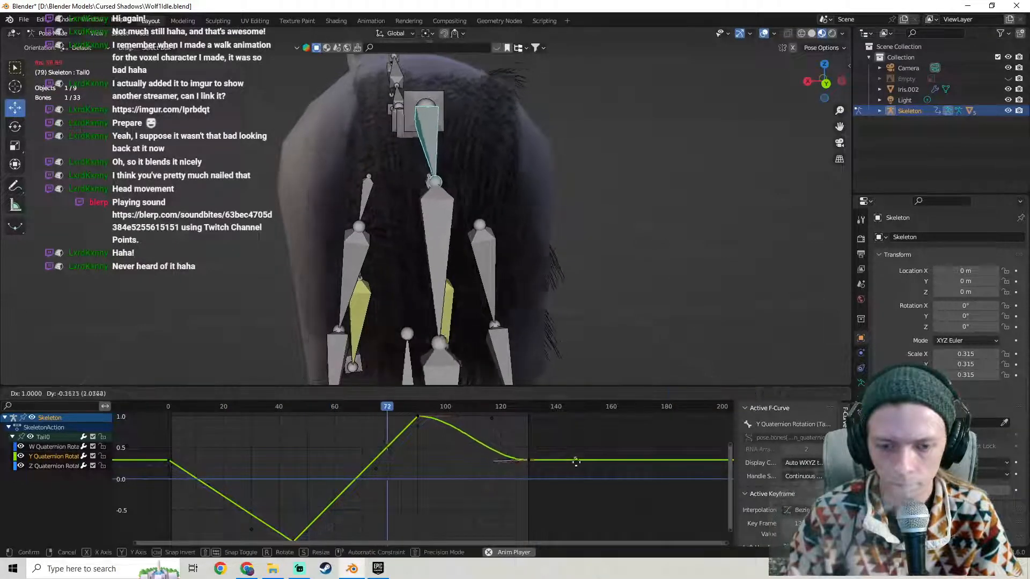
{"action": "left_click_drag", "start_coordinate": [571, 445], "coordinate": [571, 507]}
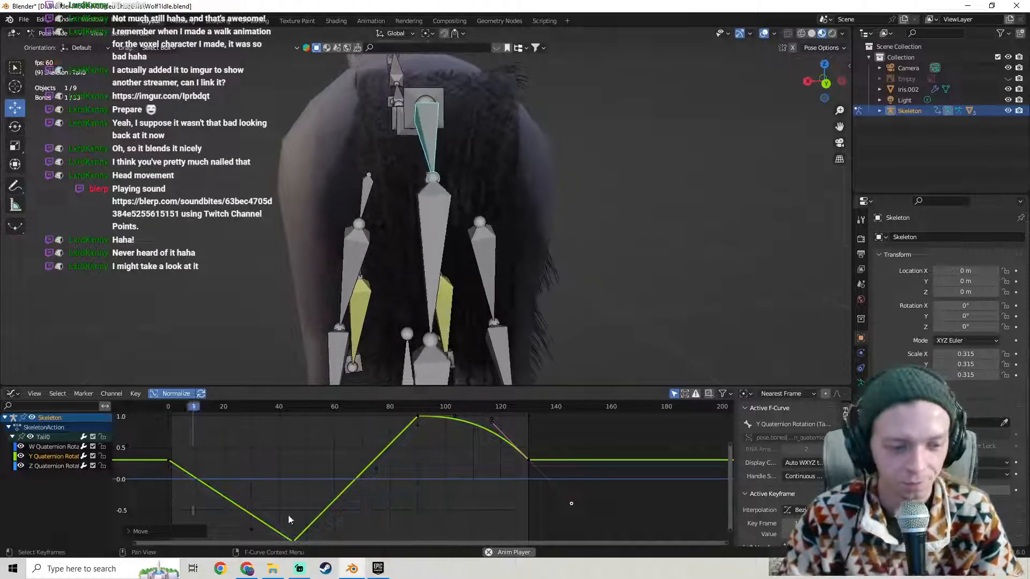
{"action": "left_click", "coordinate": [254, 572]}
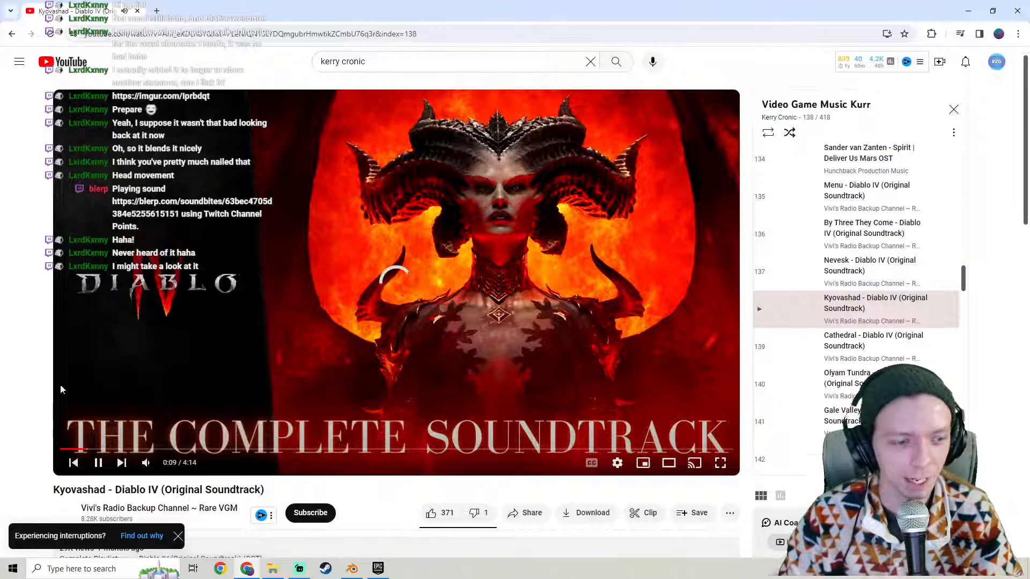
{"action": "left_click", "coordinate": [352, 568]}
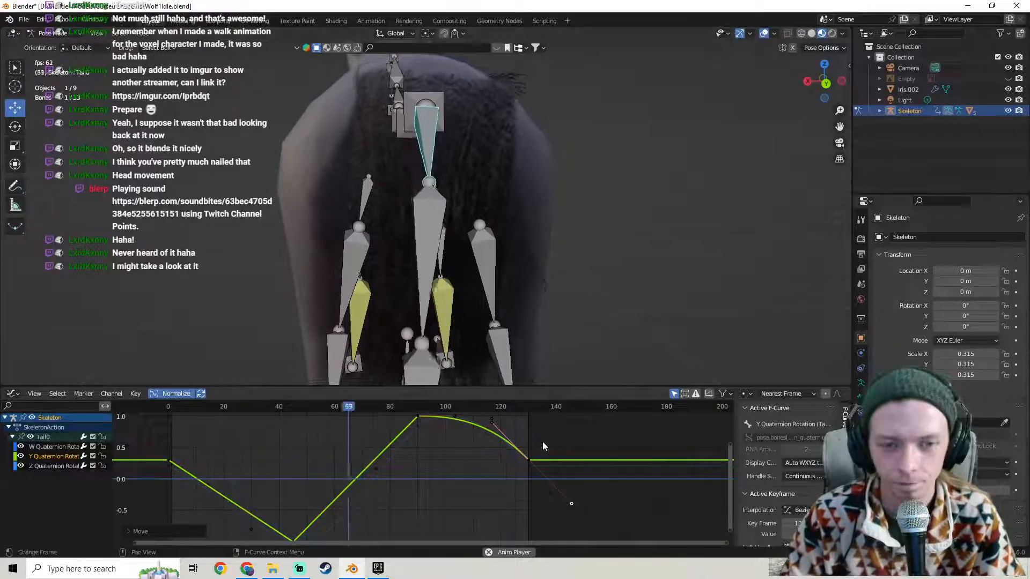
Raise the outer handle of the frame 130 keyframe on Tail0's Z Quaternion Rotation curve so the curve ends with a gentler descent.
{"action": "left_click", "coordinate": [528, 465]}
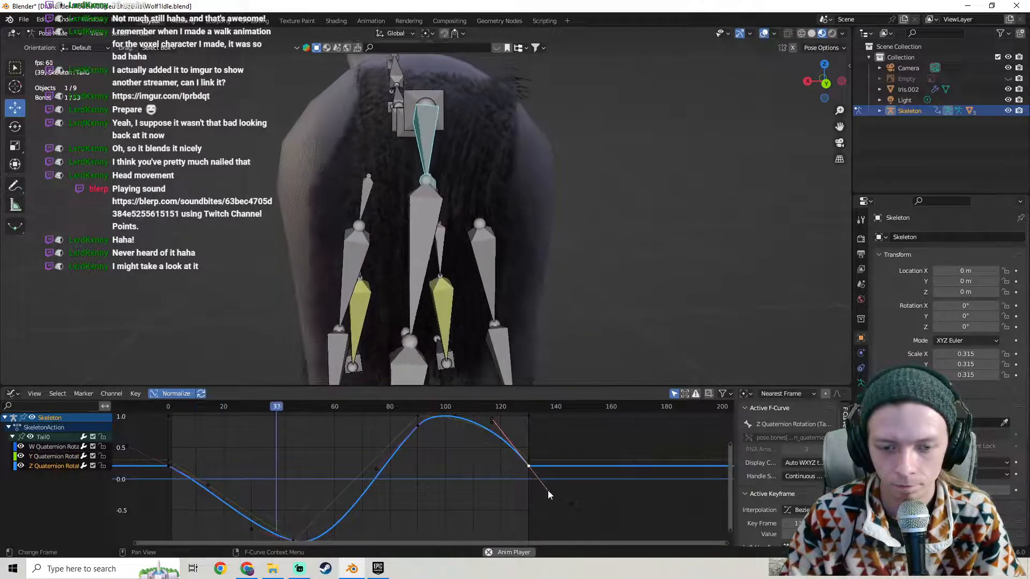
{"action": "left_click_drag", "start_coordinate": [548, 490], "coordinate": [558, 474]}
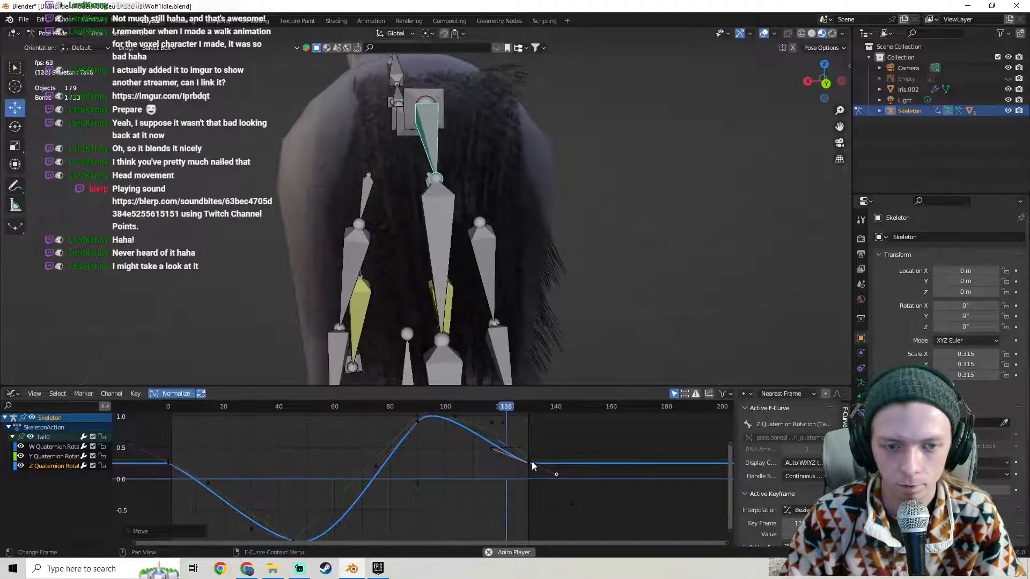
Lower the outgoing handle of the frame 90 keyframe on Tail0's Z Quaternion Rotation curve so the curve peaks just before it.
{"action": "middle_click_drag", "start_coordinate": [426, 423], "coordinate": [440, 455]}
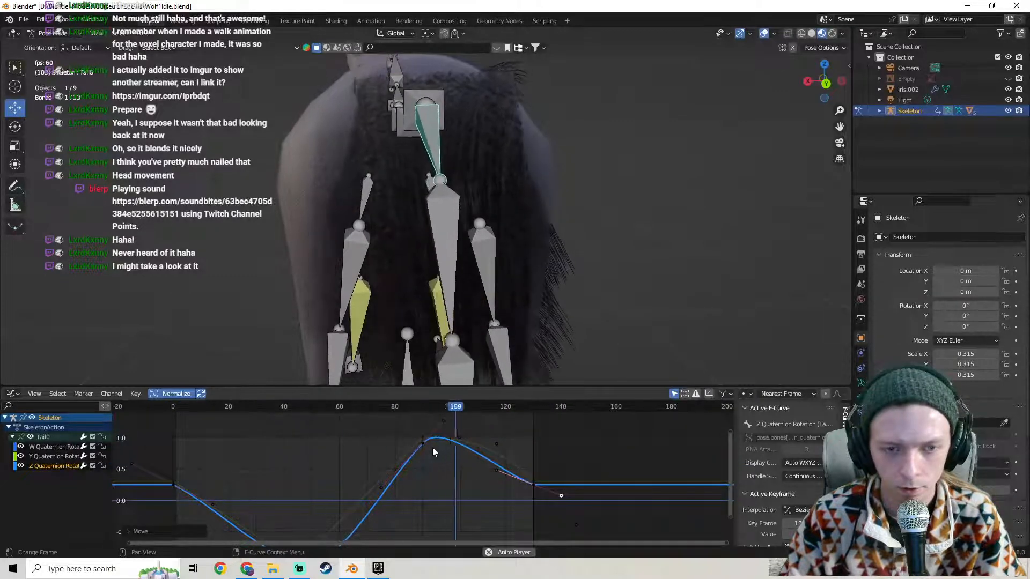
{"action": "left_click", "coordinate": [423, 442]}
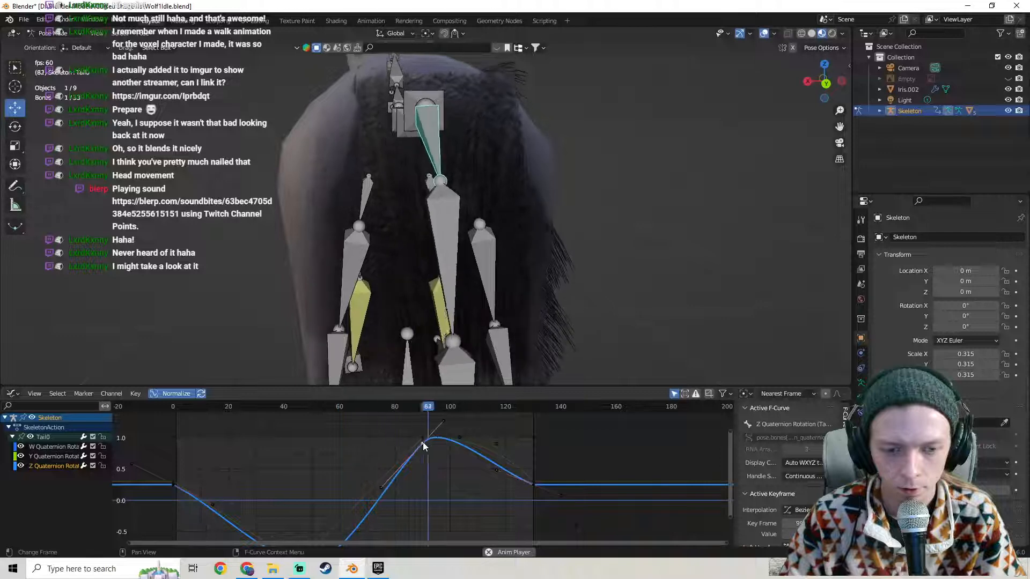
{"action": "key", "text": "g"}
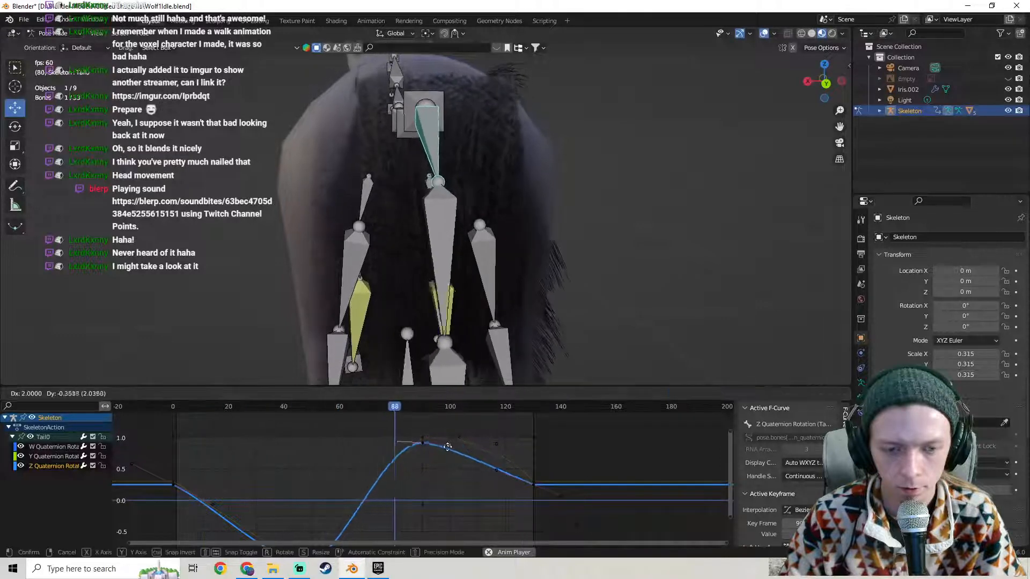
{"action": "left_click", "coordinate": [449, 451]}
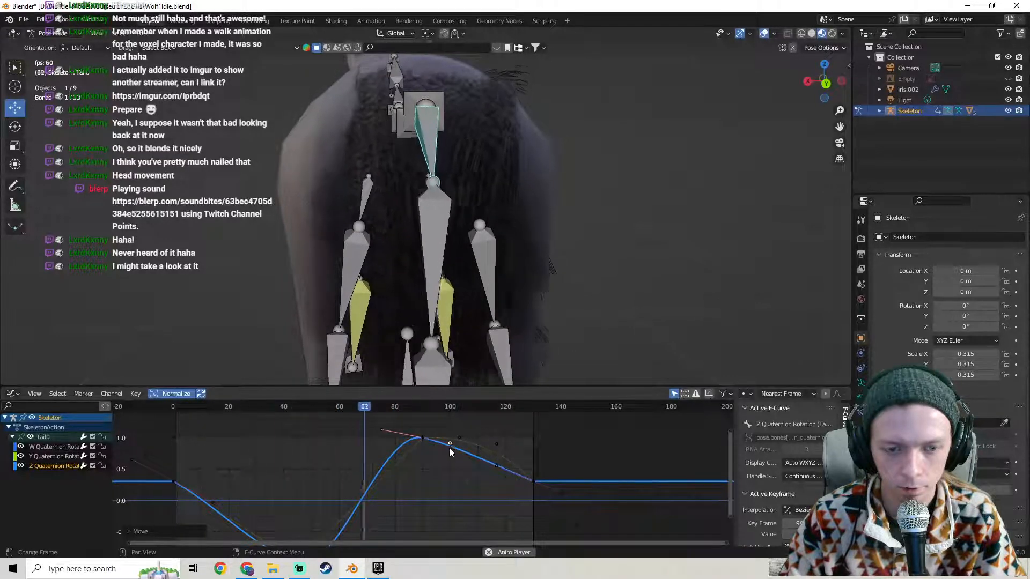
{"action": "key", "text": "g"}
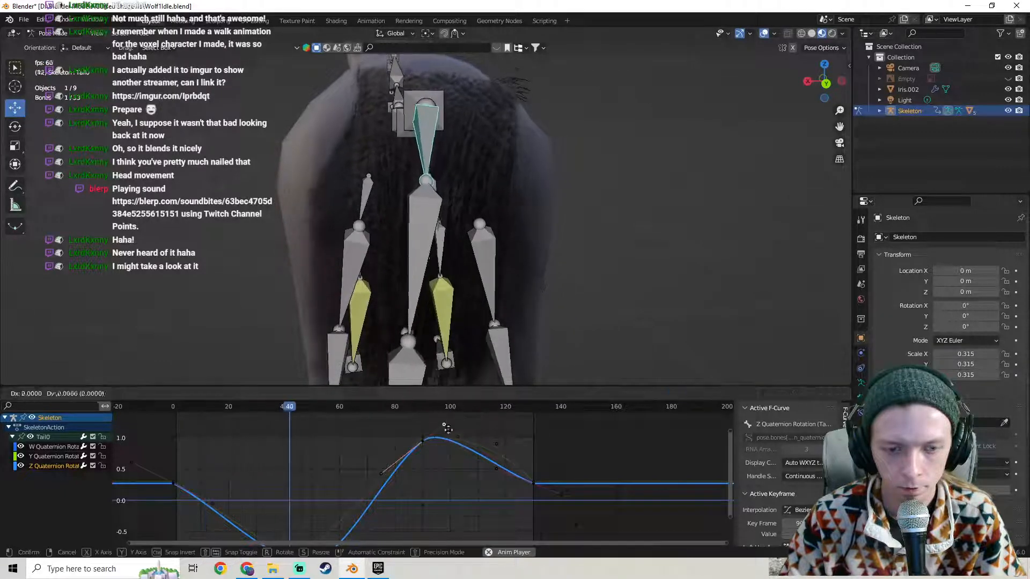
{"action": "left_click", "coordinate": [452, 442]}
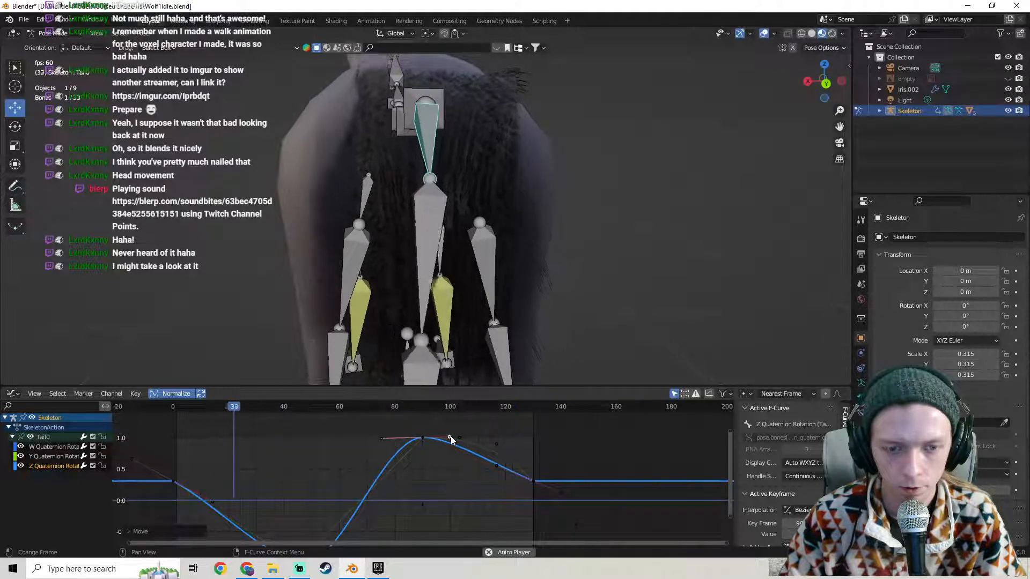
{"action": "left_click_drag", "start_coordinate": [450, 438], "coordinate": [450, 460]}
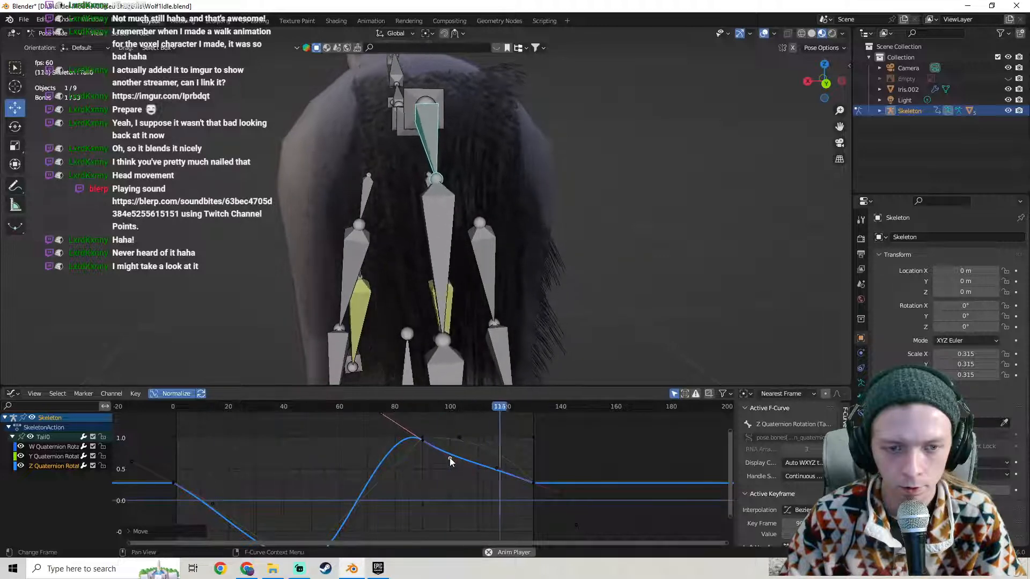
Stop the animation playback with the Tail0 bone selected and change the Graph Editor area to a 3D Viewport.
{"action": "left_click", "coordinate": [422, 139]}
{"action": "scroll", "coordinate": [479, 173], "scroll_direction": "down", "scroll_amount": 2}
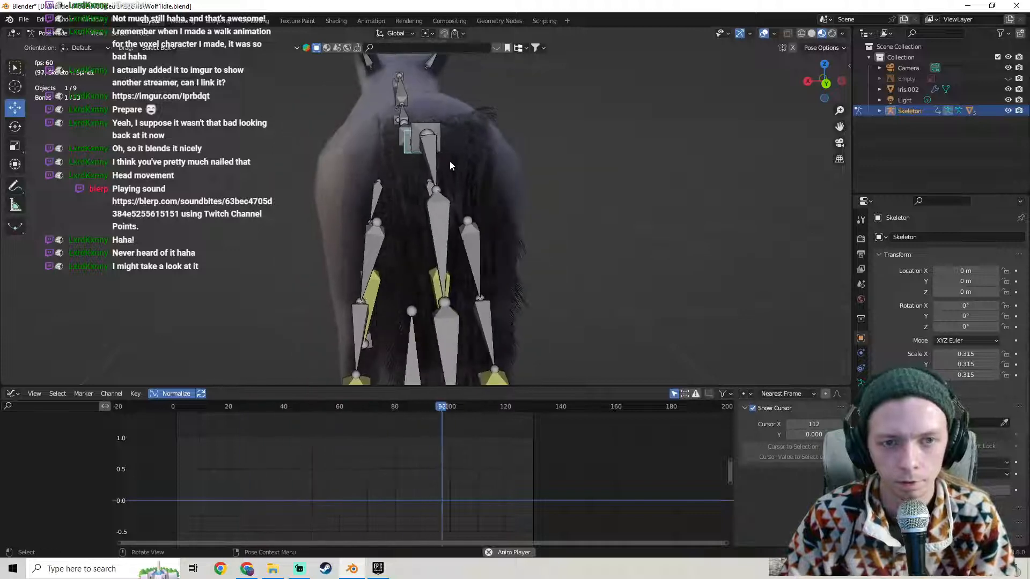
{"action": "left_click", "coordinate": [426, 145]}
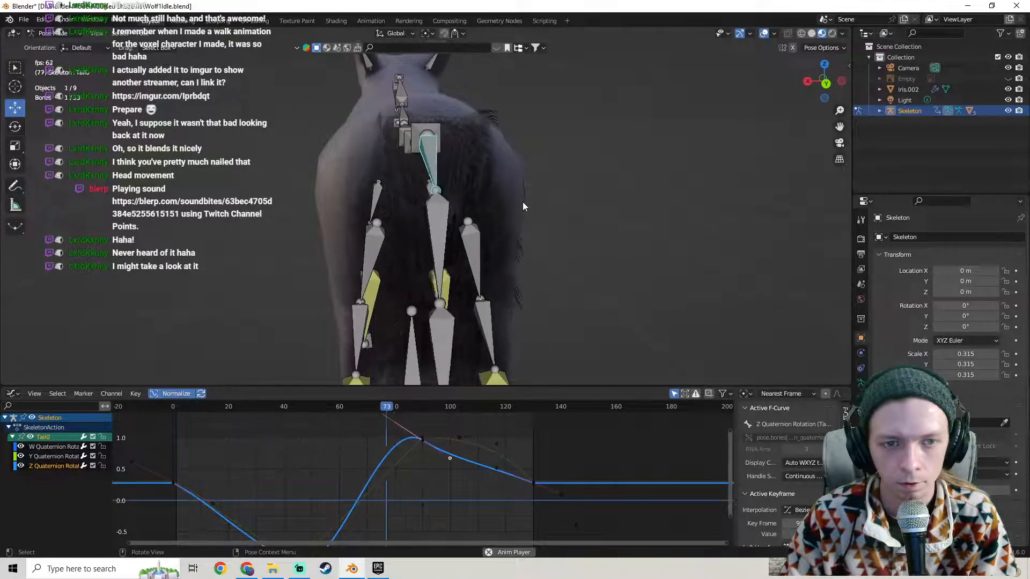
{"action": "key", "text": "space"}
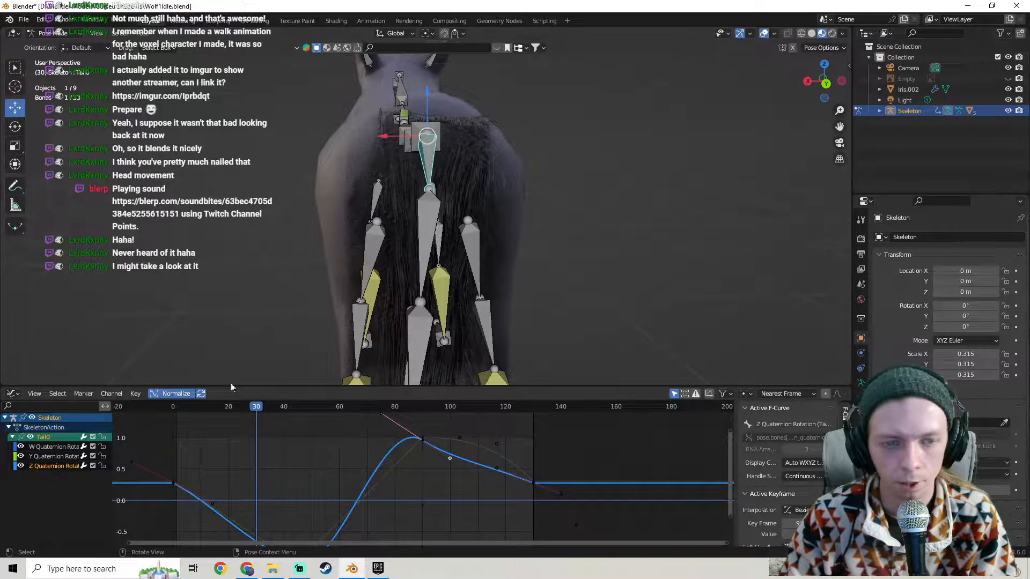
{"action": "left_click", "coordinate": [12, 394]}
{"action": "left_click", "coordinate": [31, 426]}
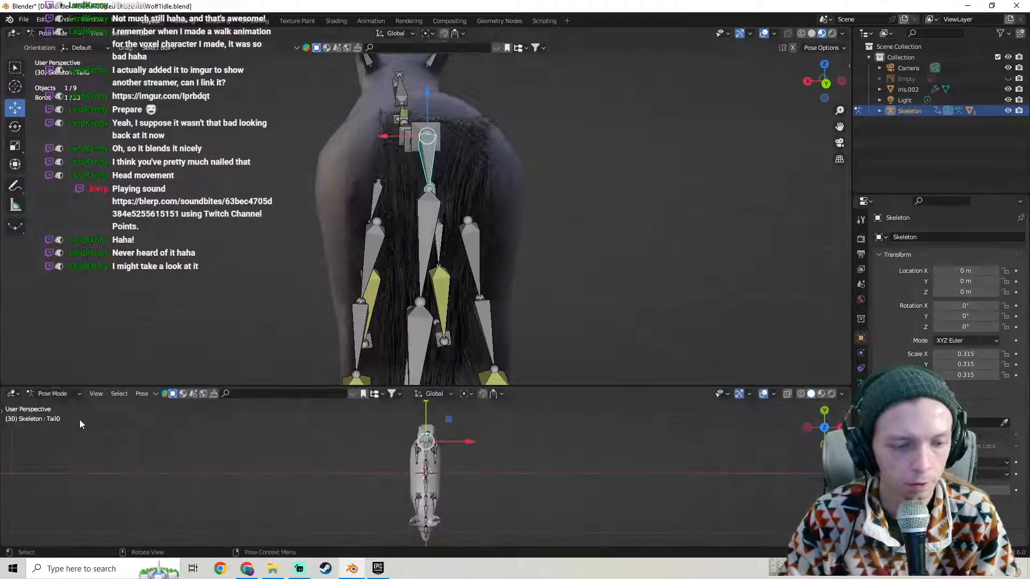
Change the lower 3D viewport area into a Dope Sheet that shows the Tail0 keyframes.
{"action": "scroll", "coordinate": [454, 443], "scroll_direction": "up", "scroll_amount": 3}
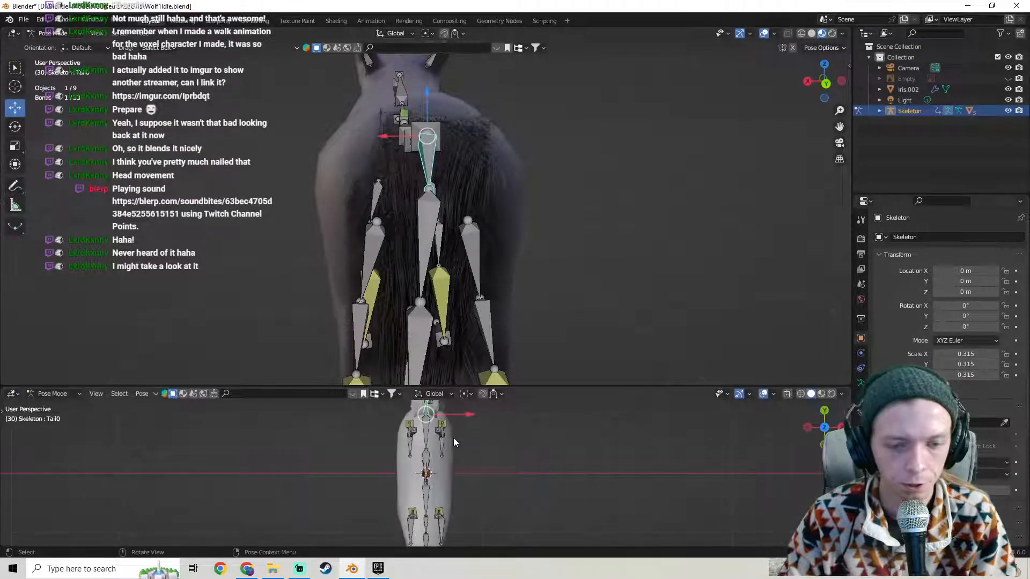
{"action": "left_click", "coordinate": [17, 394]}
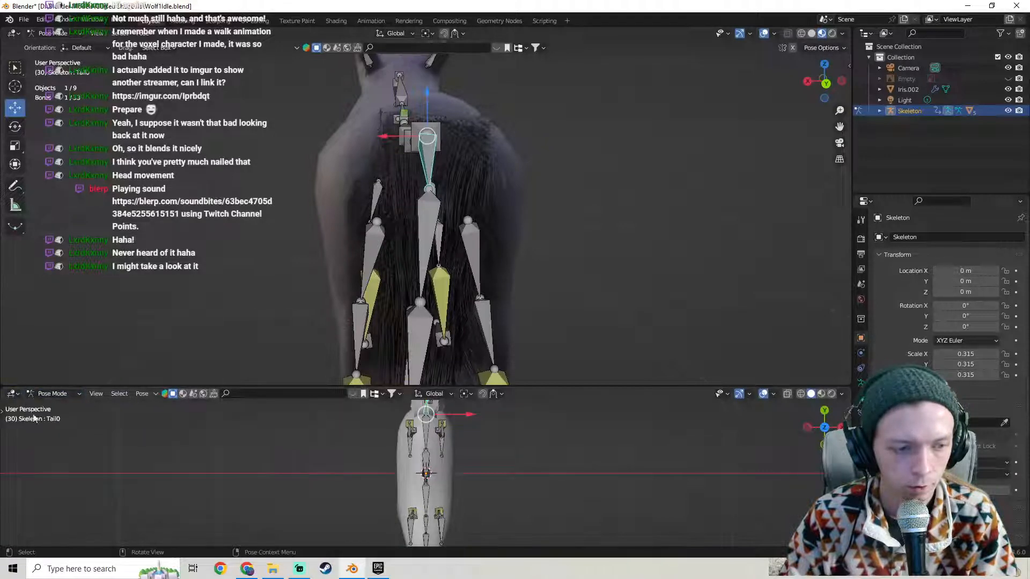
{"action": "left_click", "coordinate": [14, 394]}
{"action": "left_click", "coordinate": [159, 446]}
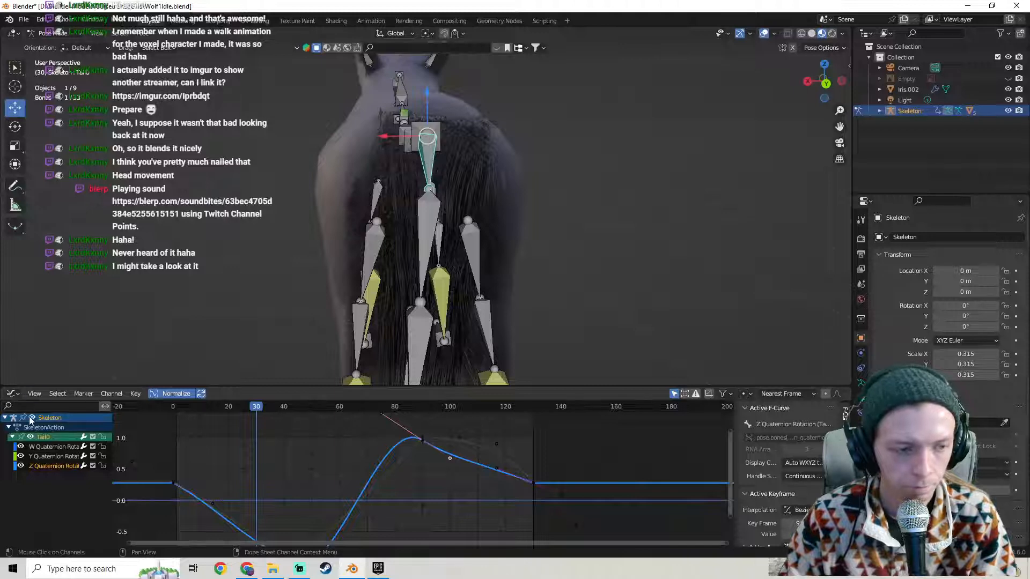
{"action": "left_click", "coordinate": [15, 395]}
{"action": "left_click", "coordinate": [152, 426]}
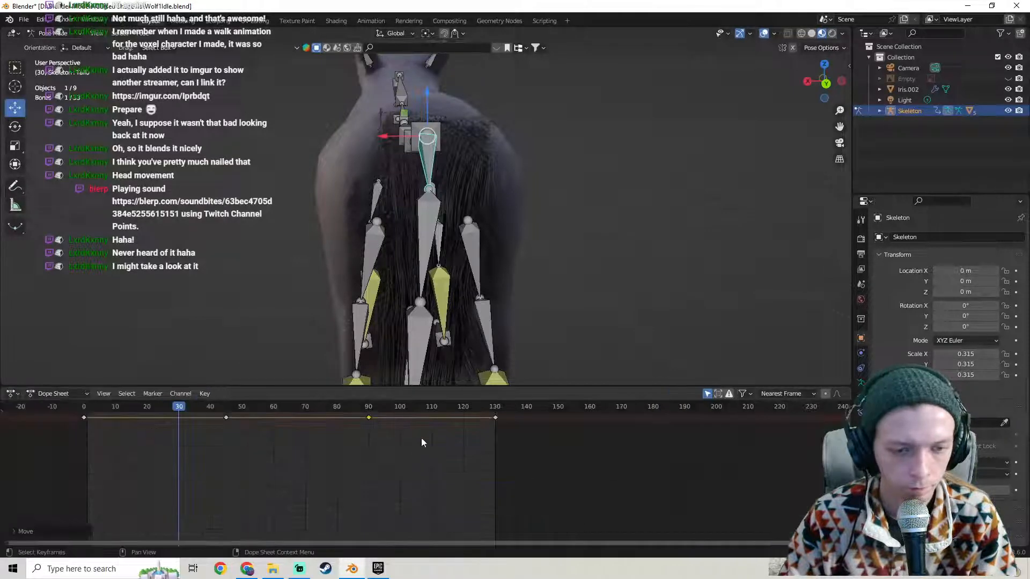
Go to frame 90 and rotate the Tail0 bone sideways in the back orthographic view.
{"action": "left_click", "coordinate": [372, 411]}
{"action": "left_click", "coordinate": [368, 408]}
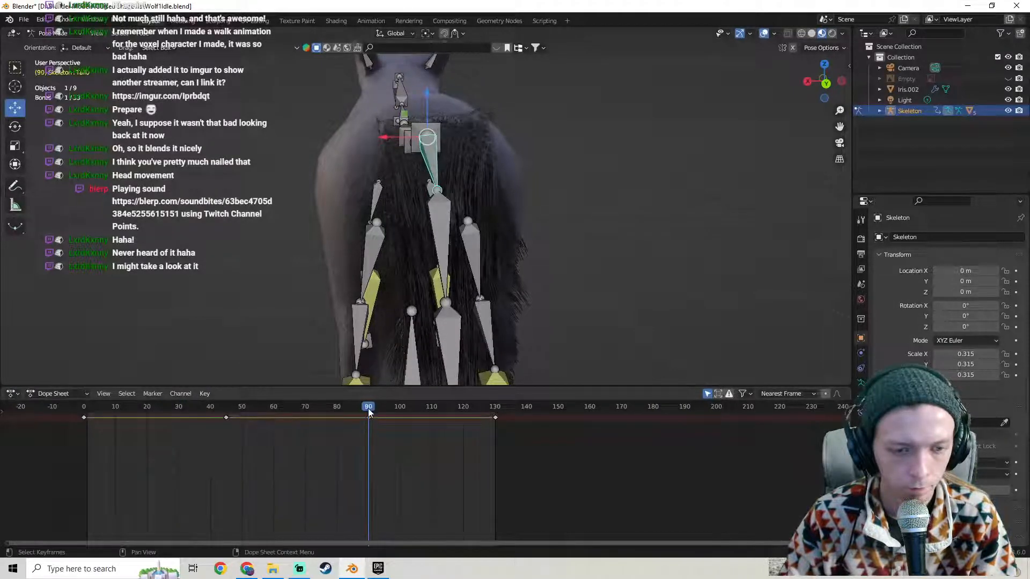
{"action": "middle_click_drag", "start_coordinate": [464, 188], "coordinate": [504, 207]}
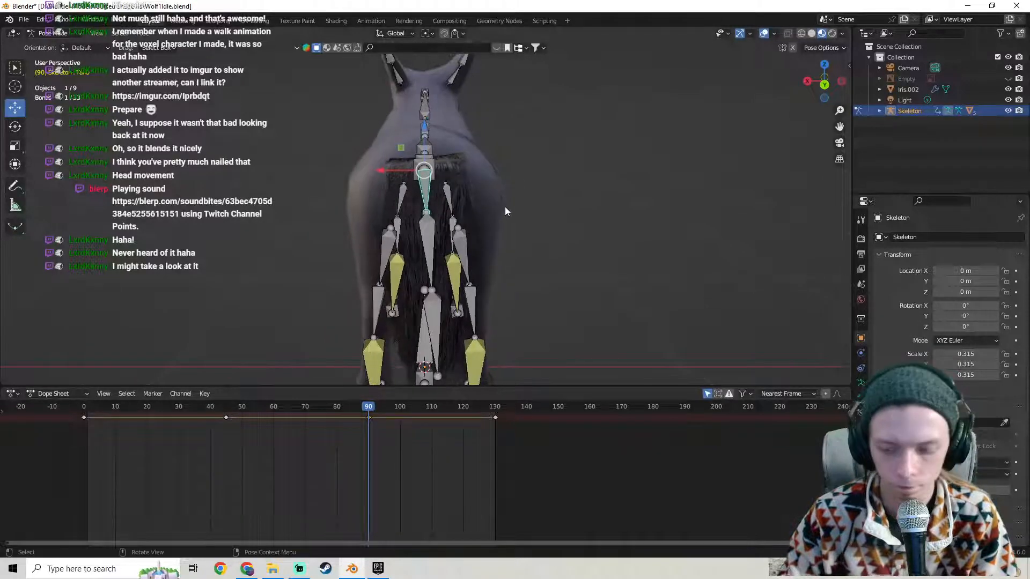
{"action": "key", "text": "KP_1"}
{"action": "key", "text": "ctrl+KP_1"}
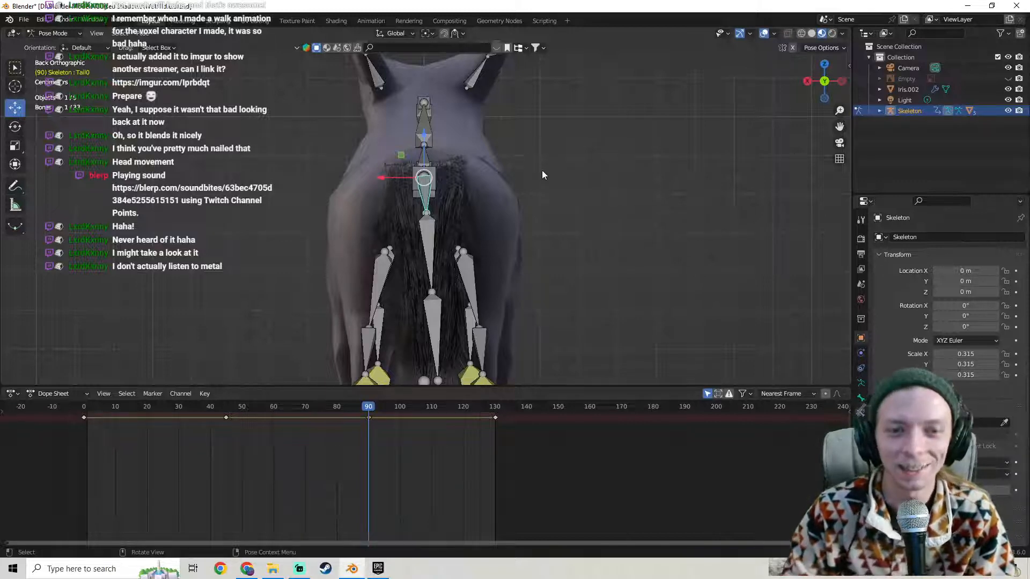
{"action": "key", "text": "r"}
{"action": "key", "text": "x"}
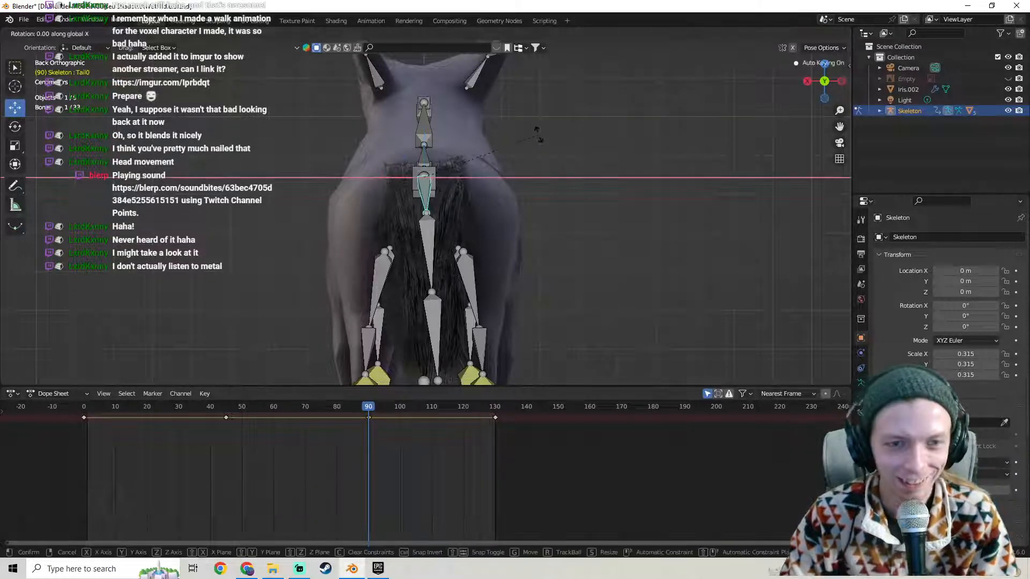
{"action": "left_click", "coordinate": [538, 131]}
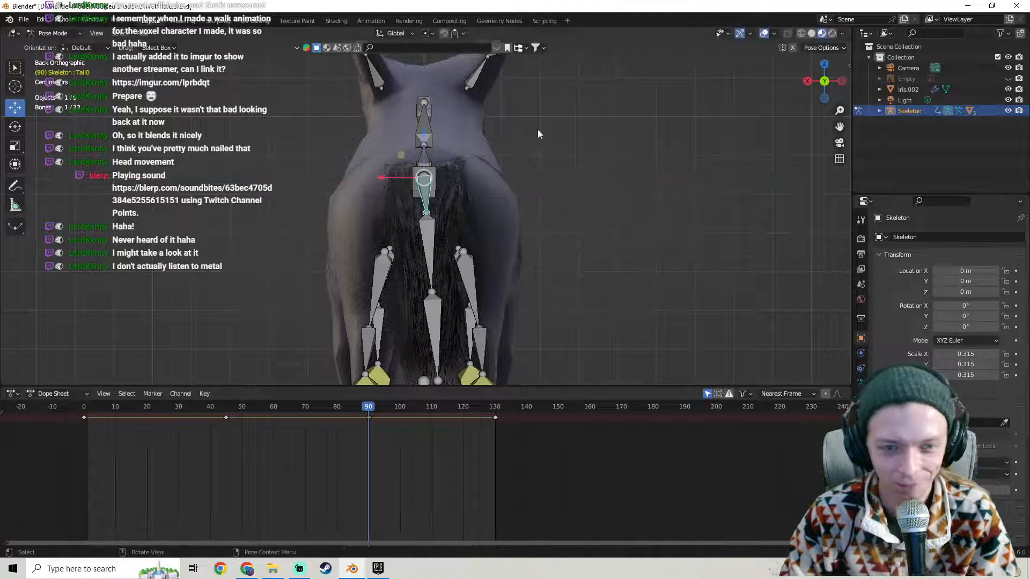
{"action": "left_click", "coordinate": [581, 83]}
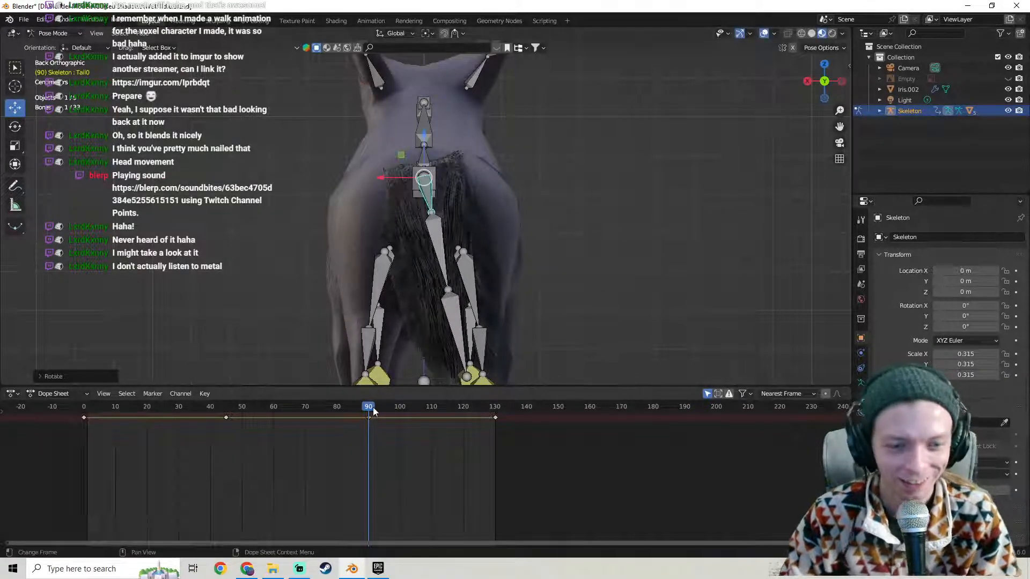
Scrub back to the start of the timeline and play the animation to check the tail swing.
{"action": "left_click_drag", "start_coordinate": [326, 418], "coordinate": [113, 404]}
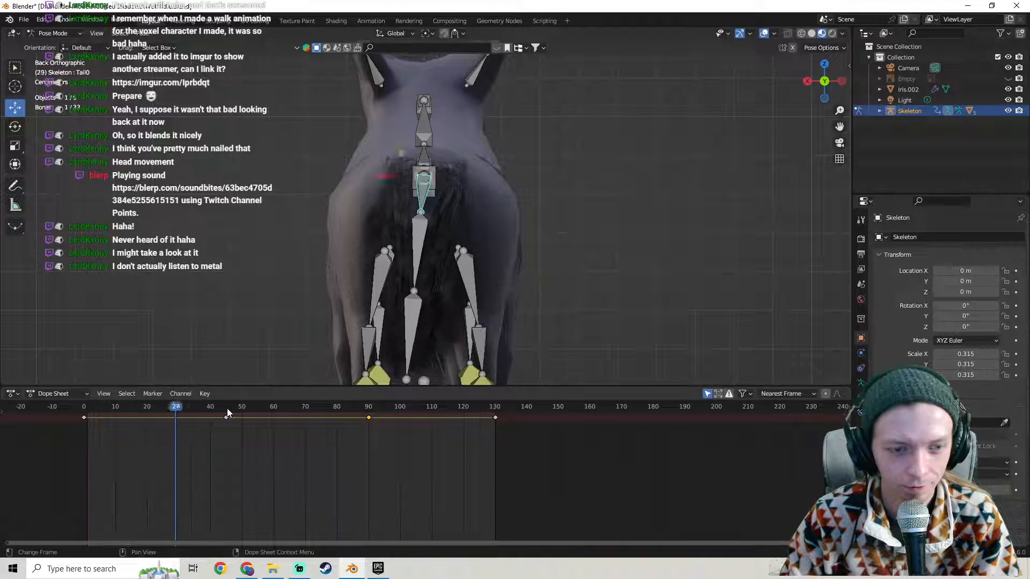
{"action": "left_click_drag", "start_coordinate": [227, 408], "coordinate": [85, 420]}
{"action": "key", "text": "space"}
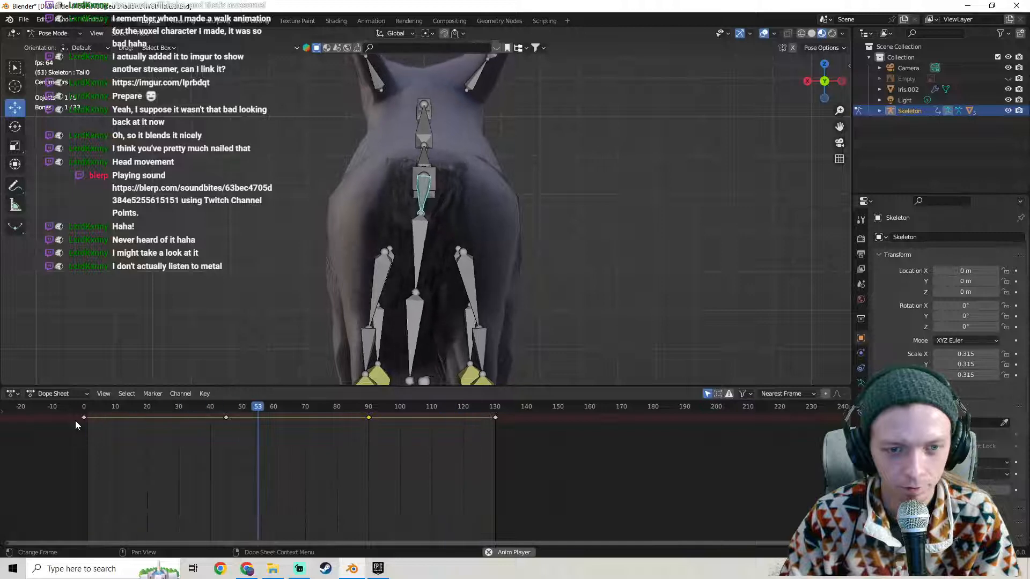
{"action": "key", "text": "space"}
At frame 45, rotate the Tail0 bone around the global Y axis towards the opposite side and review the motion.
{"action": "left_click", "coordinate": [225, 408]}
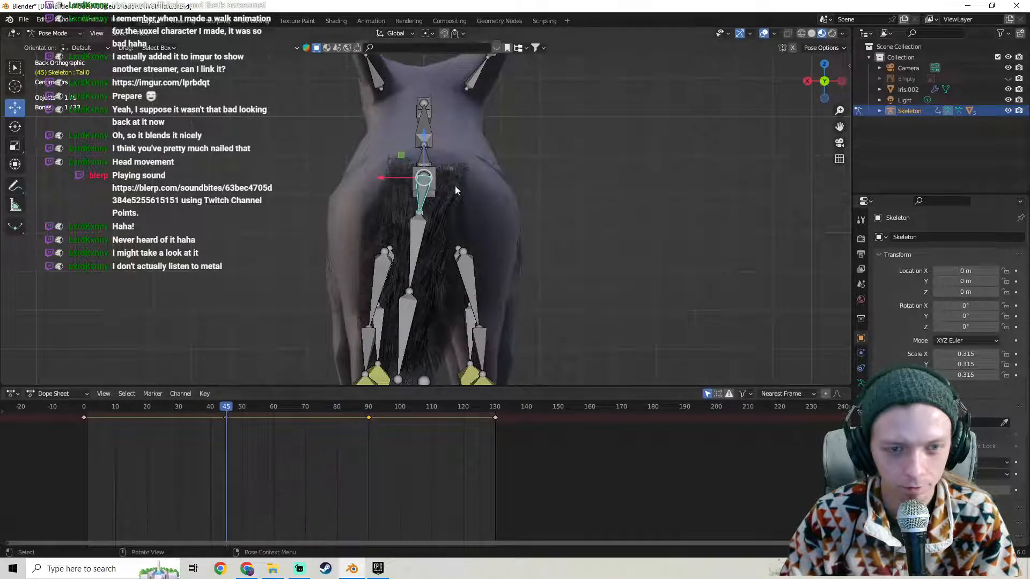
{"action": "key", "text": "r"}
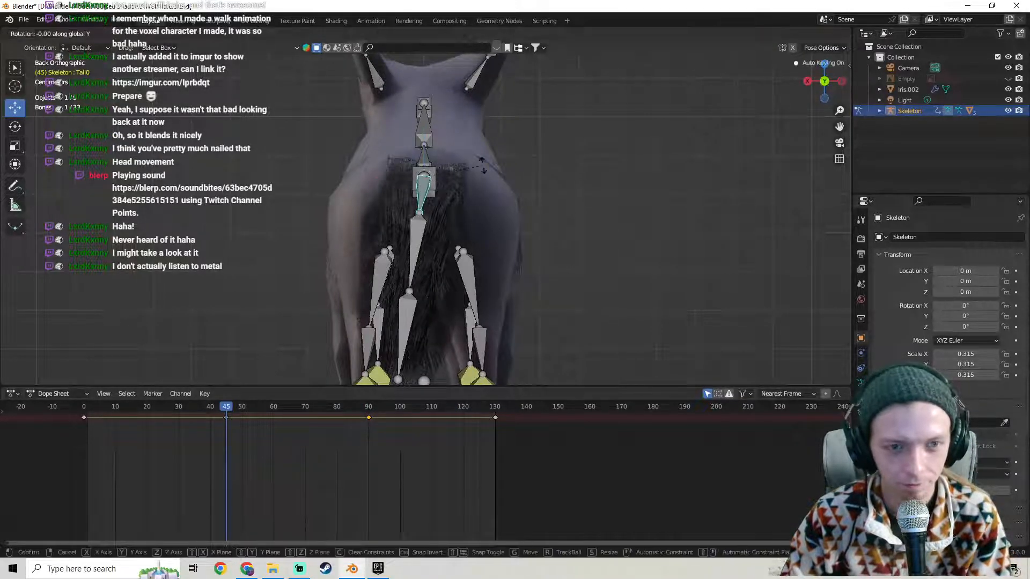
{"action": "left_click", "coordinate": [482, 172]}
{"action": "left_click", "coordinate": [159, 407]}
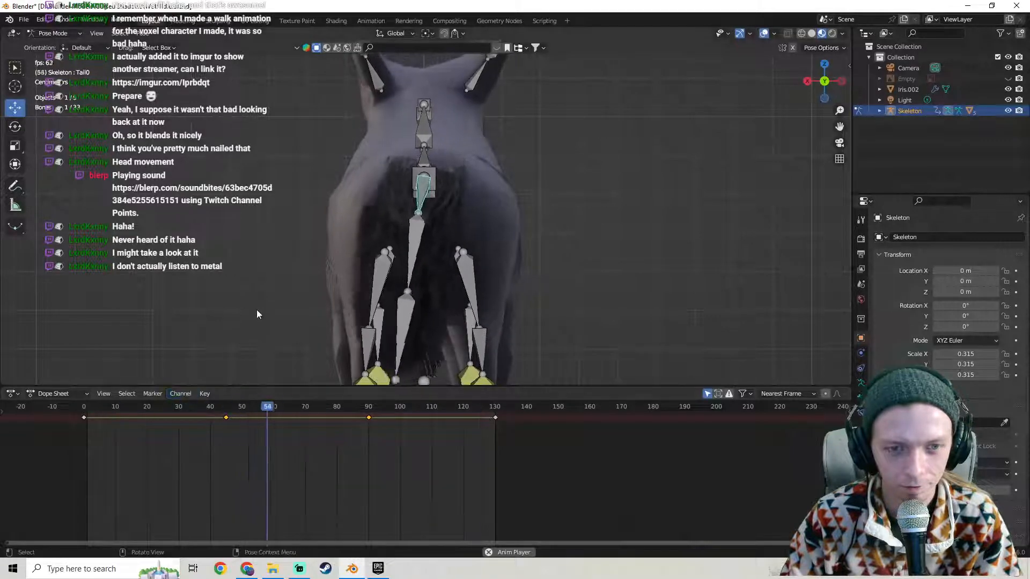
Switch the lower area to the Graph Editor and compare the animation channels of the Spine0, Tail1 and Tail0 bones.
{"action": "left_click", "coordinate": [11, 393]}
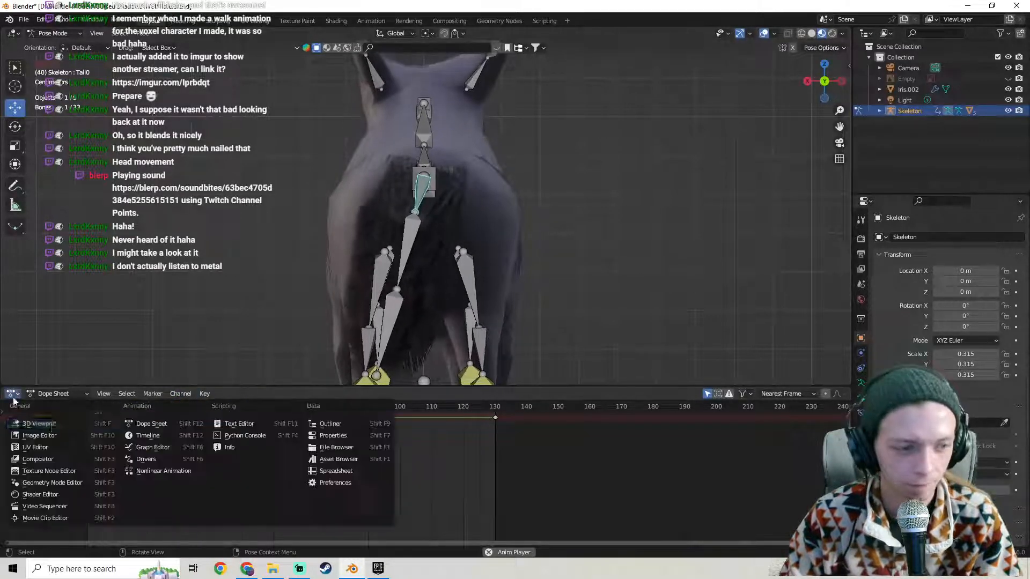
{"action": "left_click", "coordinate": [159, 446]}
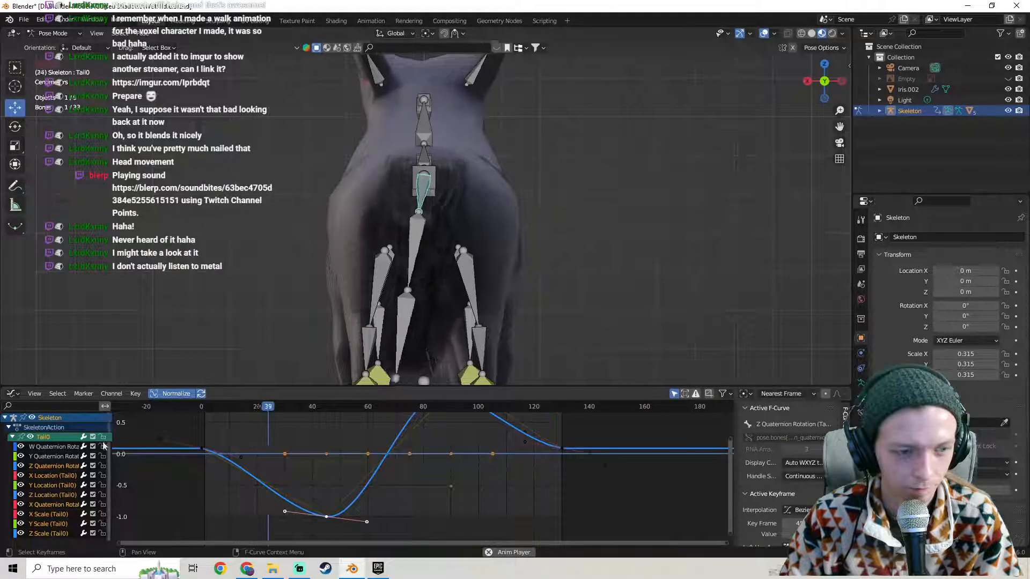
{"action": "middle_click_drag", "start_coordinate": [406, 201], "coordinate": [370, 207]}
{"action": "left_click", "coordinate": [356, 178]}
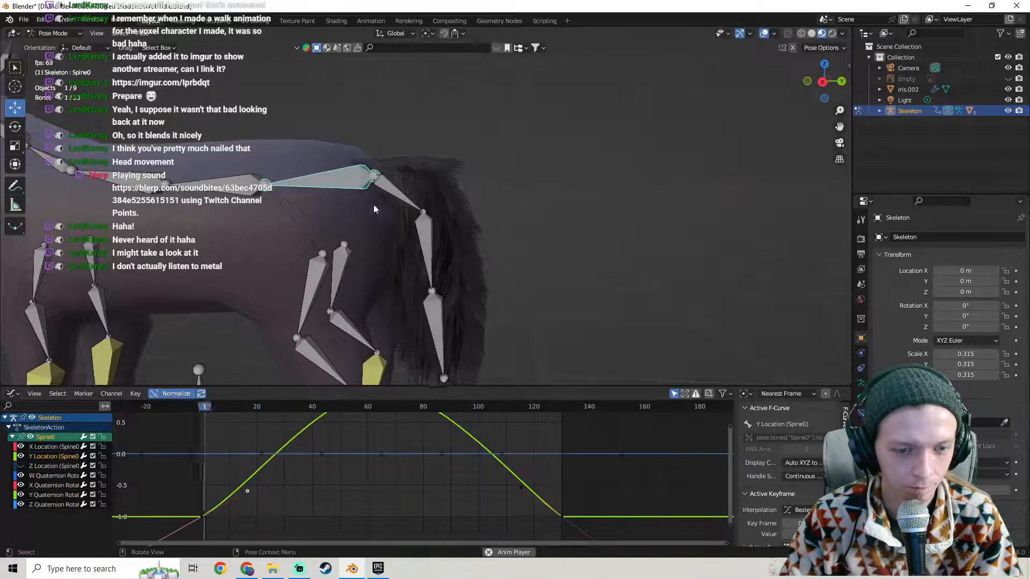
{"action": "key", "text": "Home"}
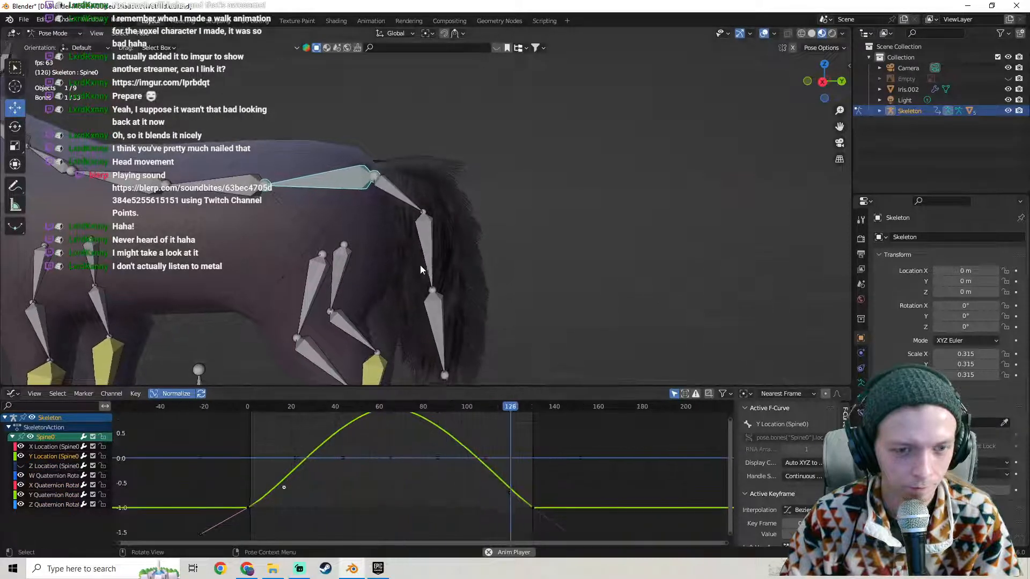
{"action": "left_click", "coordinate": [425, 247]}
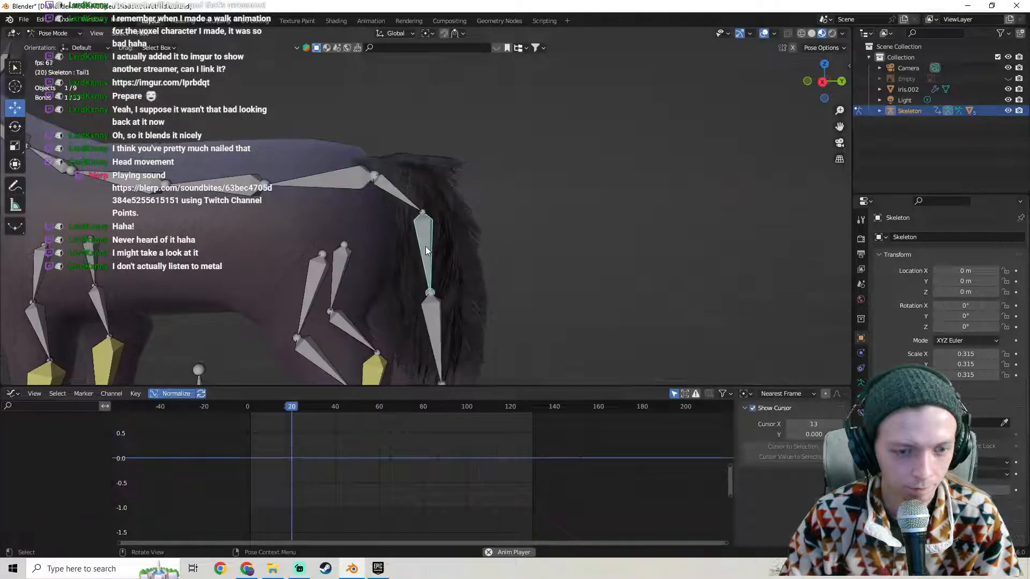
{"action": "left_click", "coordinate": [394, 189]}
{"action": "middle_click_drag", "start_coordinate": [542, 210], "coordinate": [460, 212]}
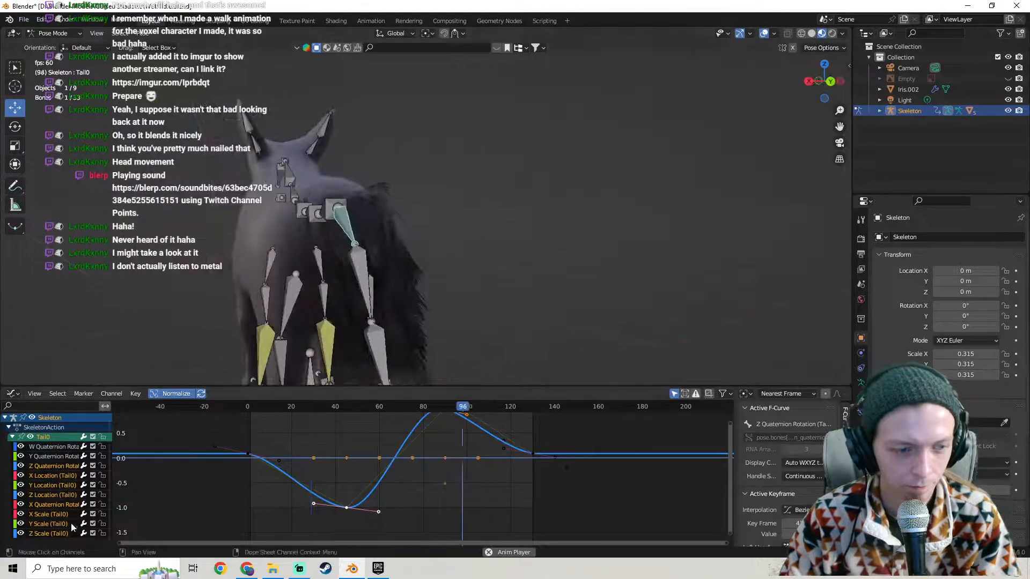
Delete the Z, Y and X Scale channels of the Tail0 bone.
{"action": "left_click", "coordinate": [60, 532]}
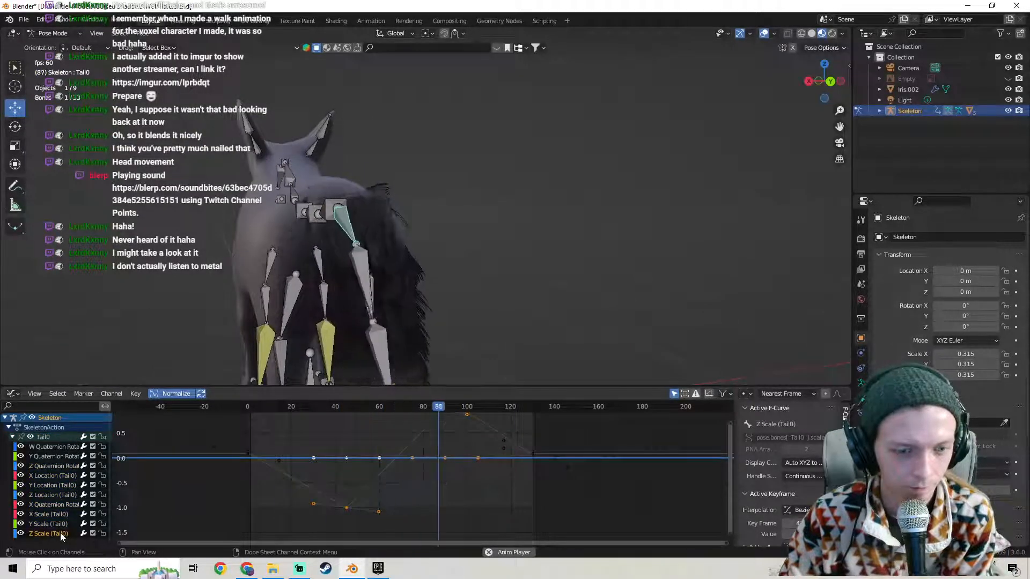
{"action": "key", "text": "x"}
{"action": "left_click", "coordinate": [53, 525]}
{"action": "key", "text": "x"}
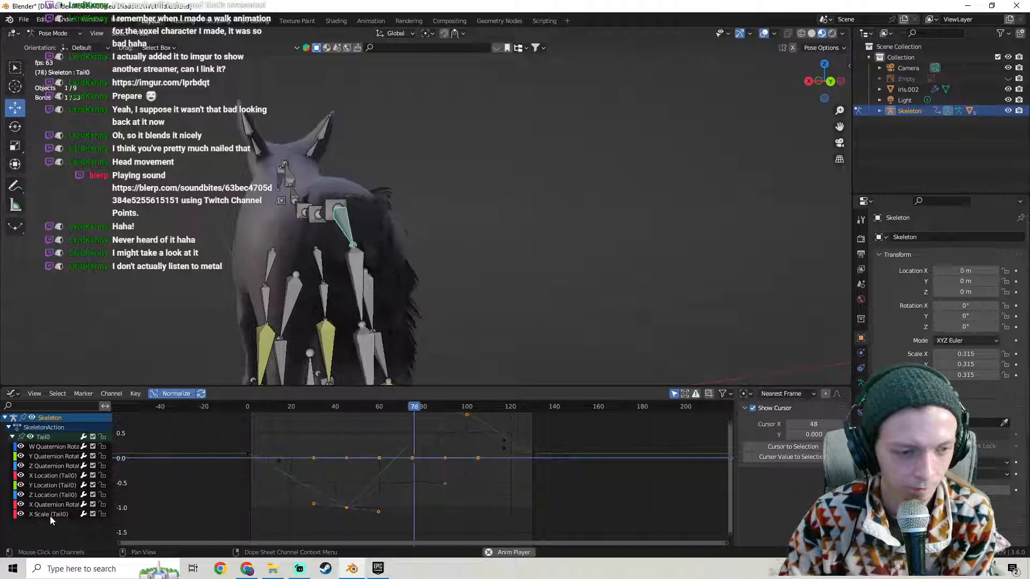
{"action": "left_click", "coordinate": [50, 516]}
{"action": "key", "text": "x"}
Delete Tail0's X Quaternion Rotation channel and its Z, Y and X Location channels, and save the file.
{"action": "left_click", "coordinate": [55, 504]}
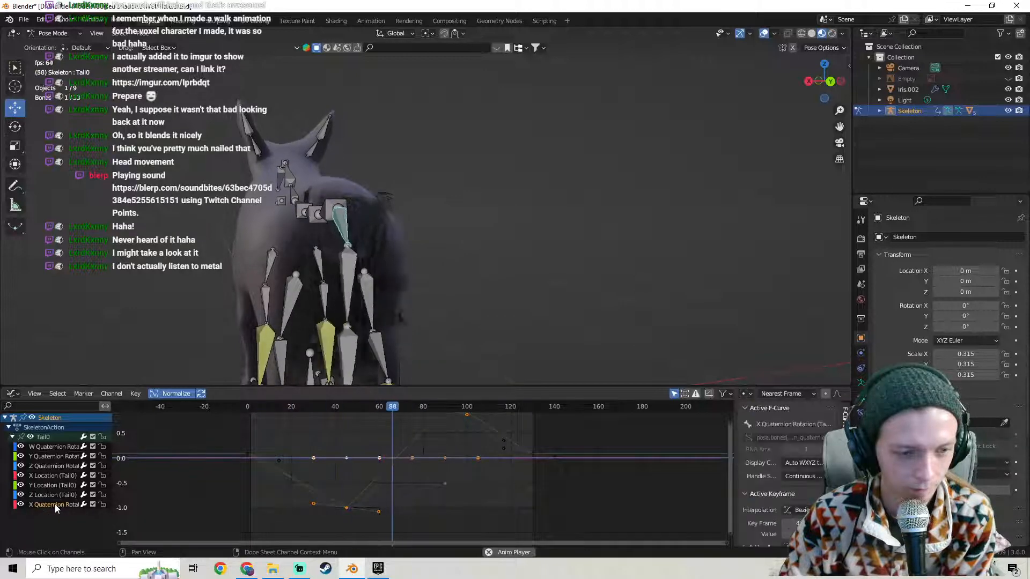
{"action": "key", "text": "x"}
{"action": "left_click", "coordinate": [63, 495]}
{"action": "key", "text": "x"}
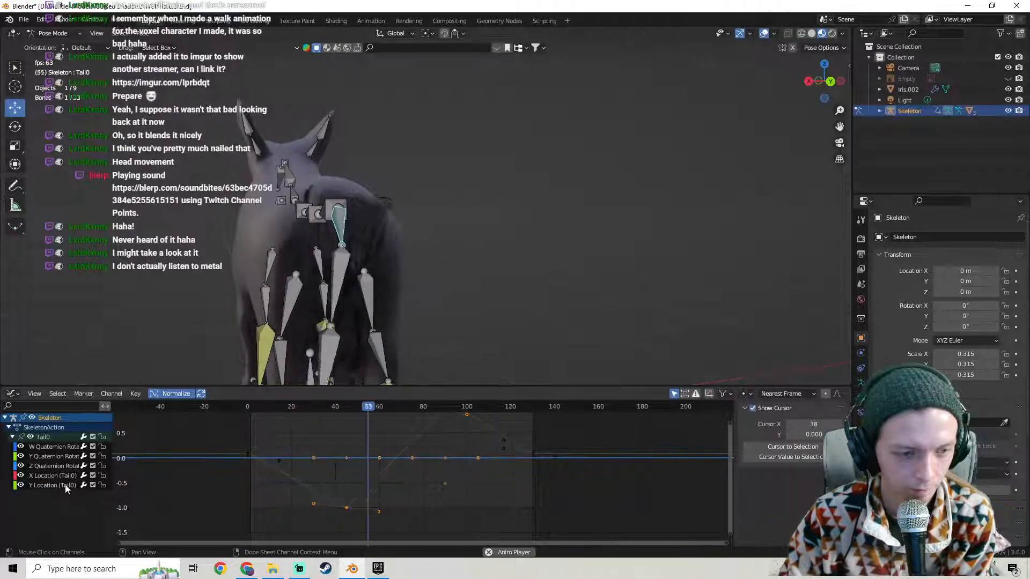
{"action": "left_click", "coordinate": [66, 484]}
{"action": "key", "text": "x"}
{"action": "left_click", "coordinate": [66, 475]}
{"action": "key", "text": "x"}
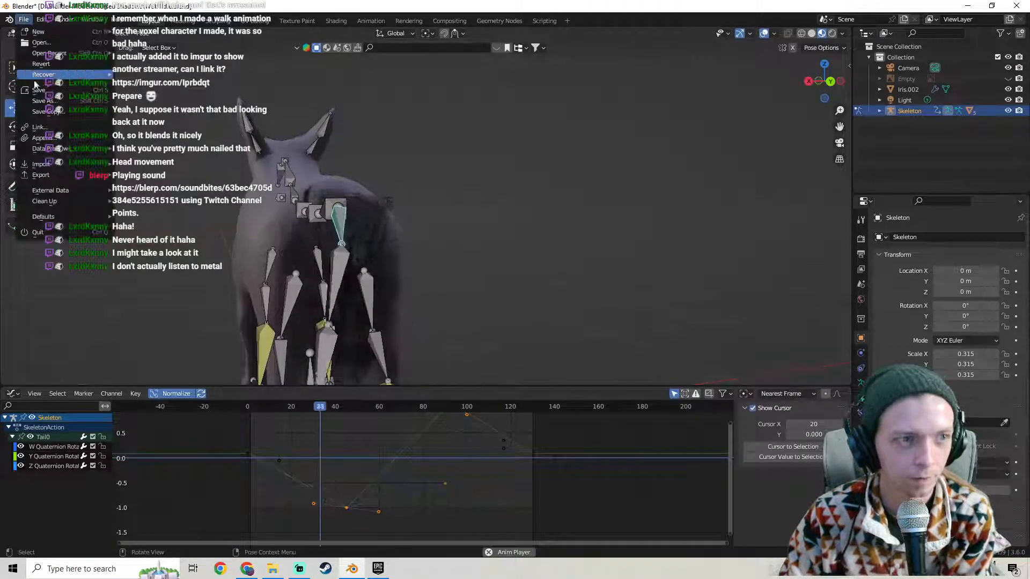
{"action": "key", "text": "ctrl+s"}
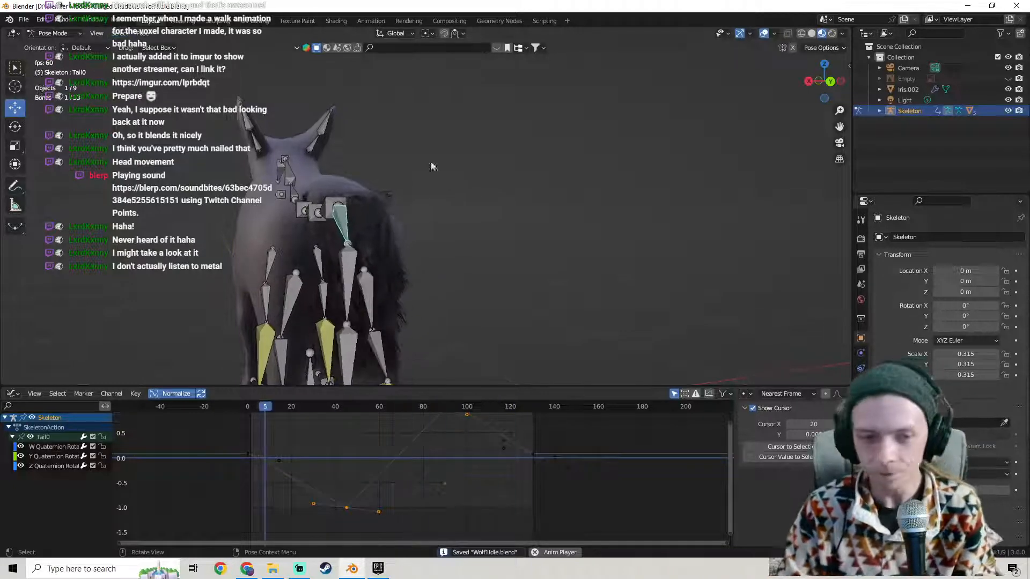
Isolate Tail0's Z Quaternion Rotation curve, select its first keyframe and scrub to frame 49 to check the tail motion.
{"action": "scroll", "coordinate": [458, 173], "scroll_direction": "up", "scroll_amount": 4}
{"action": "middle_click_drag", "start_coordinate": [339, 200], "coordinate": [482, 165], "text": "shift"}
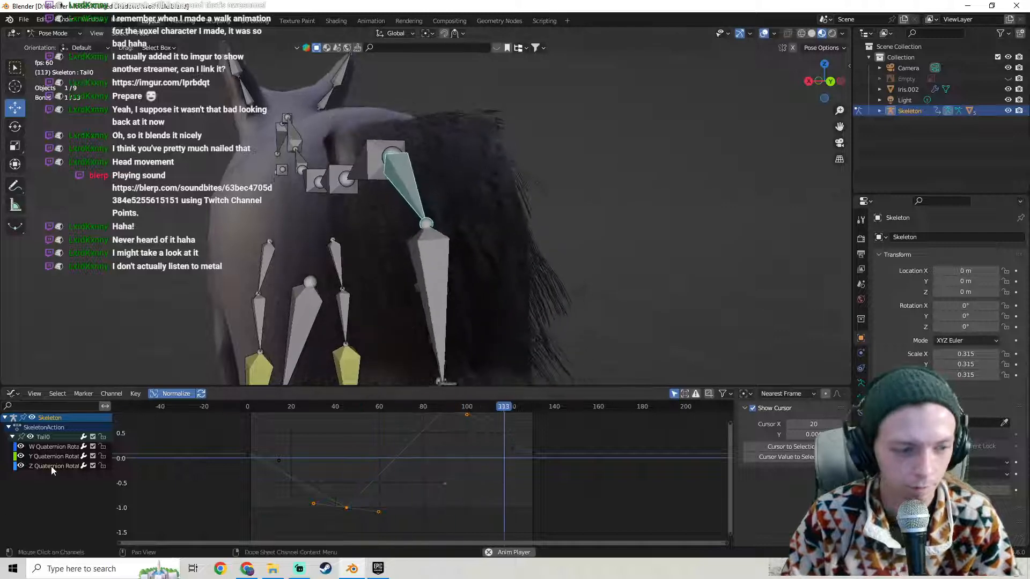
{"action": "left_click", "coordinate": [359, 468]}
{"action": "middle_click_drag", "start_coordinate": [483, 295], "coordinate": [504, 205]}
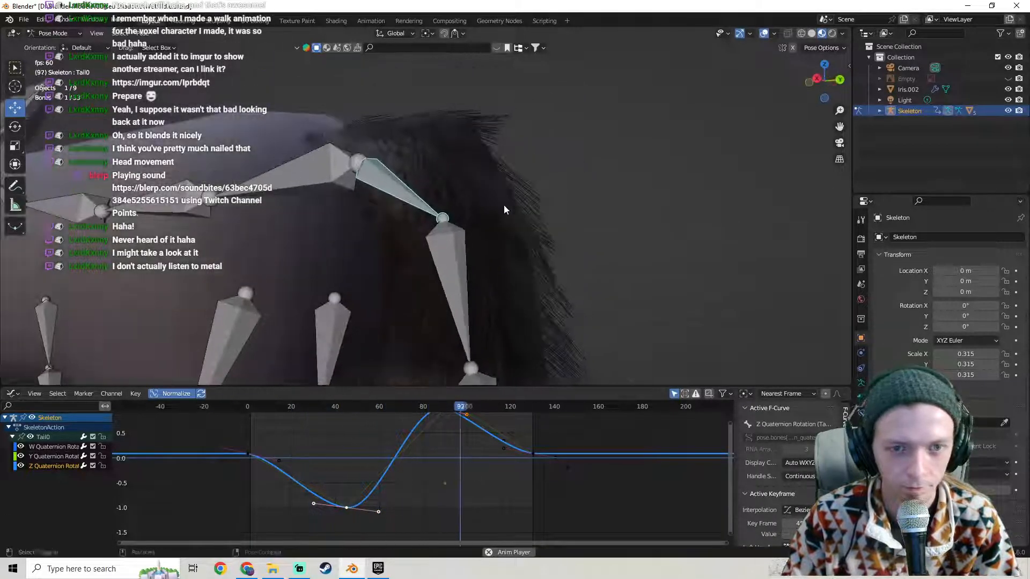
{"action": "key", "text": "space"}
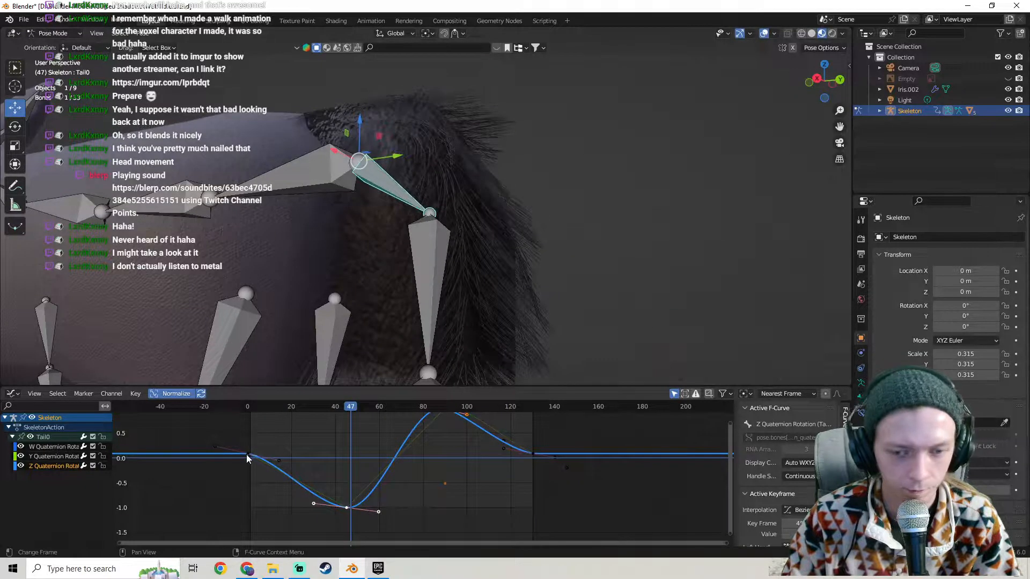
{"action": "left_click", "coordinate": [246, 455]}
{"action": "mouse_move", "coordinate": [274, 410]}
{"action": "left_mouse_down"}
{"action": "mouse_move", "coordinate": [232, 414]}
{"action": "mouse_move", "coordinate": [269, 418]}
{"action": "left_mouse_up"}
{"action": "left_click_drag", "start_coordinate": [309, 422], "coordinate": [356, 430]}
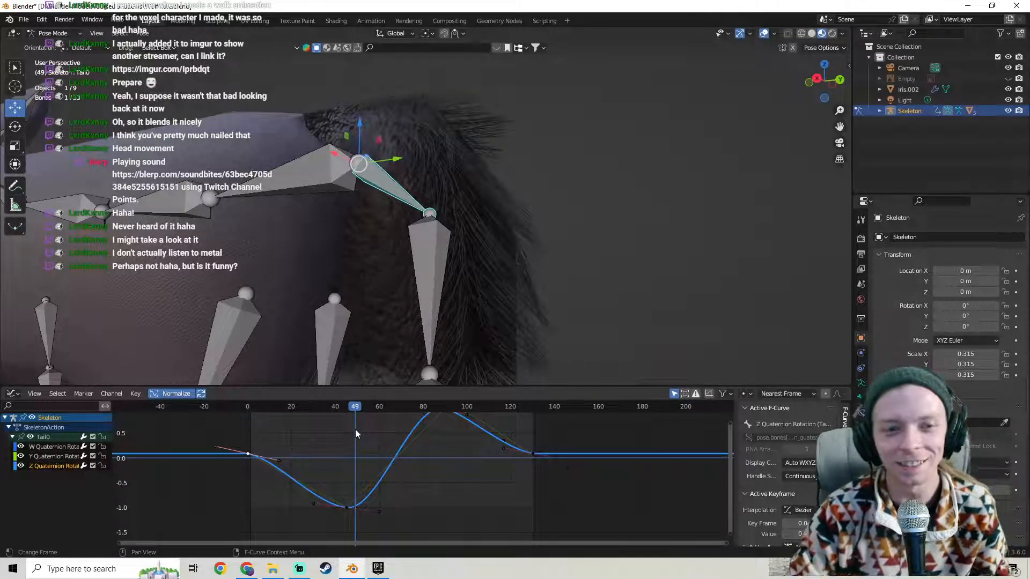
View the tail from the back and examine Tail0's remaining quaternion rotation curves, ending with the W curve.
{"action": "mouse_move", "coordinate": [439, 262]}
{"action": "middle_mouse_down"}
{"action": "mouse_move", "coordinate": [467, 243]}
{"action": "mouse_move", "coordinate": [432, 252]}
{"action": "middle_mouse_up"}
{"action": "key", "text": "ctrl+KP_1"}
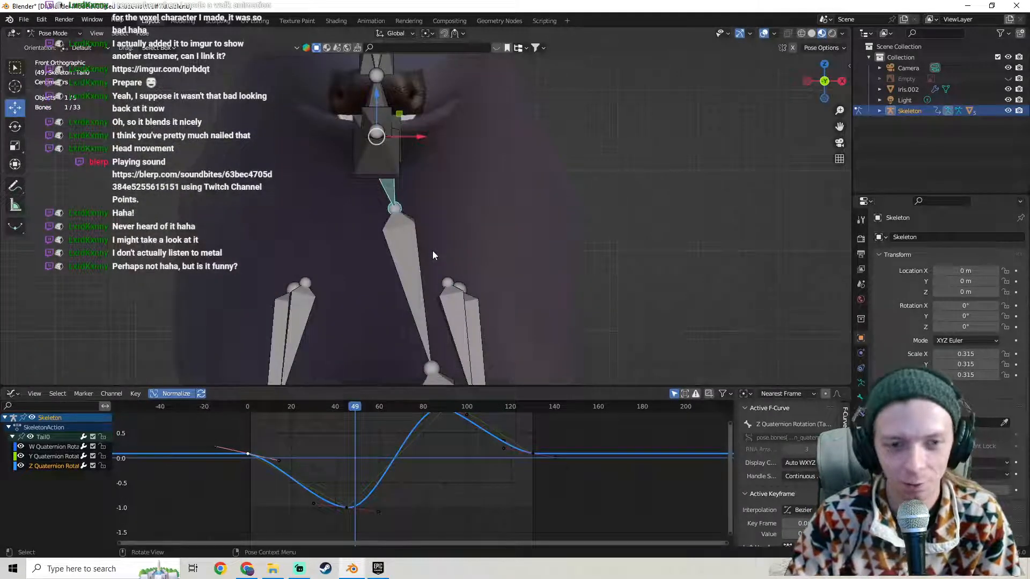
{"action": "middle_click_drag", "start_coordinate": [430, 184], "coordinate": [376, 255], "text": "shift"}
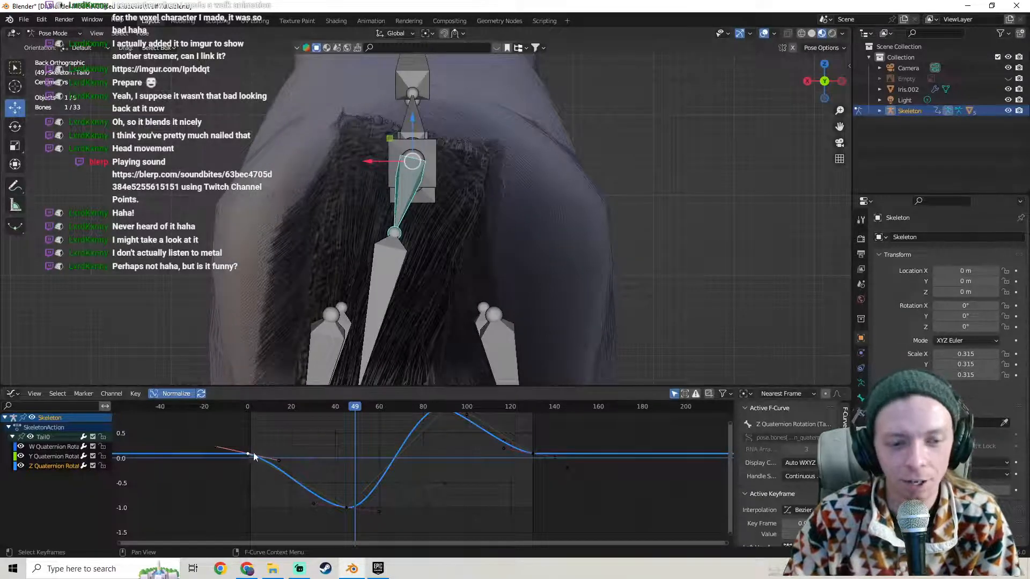
{"action": "left_click", "coordinate": [40, 465]}
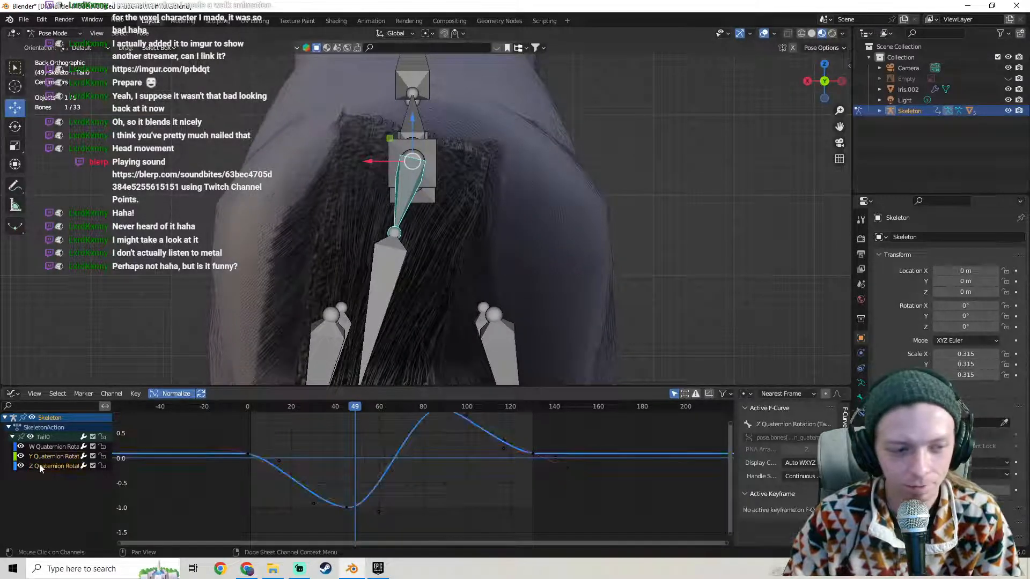
{"action": "left_click", "coordinate": [45, 450]}
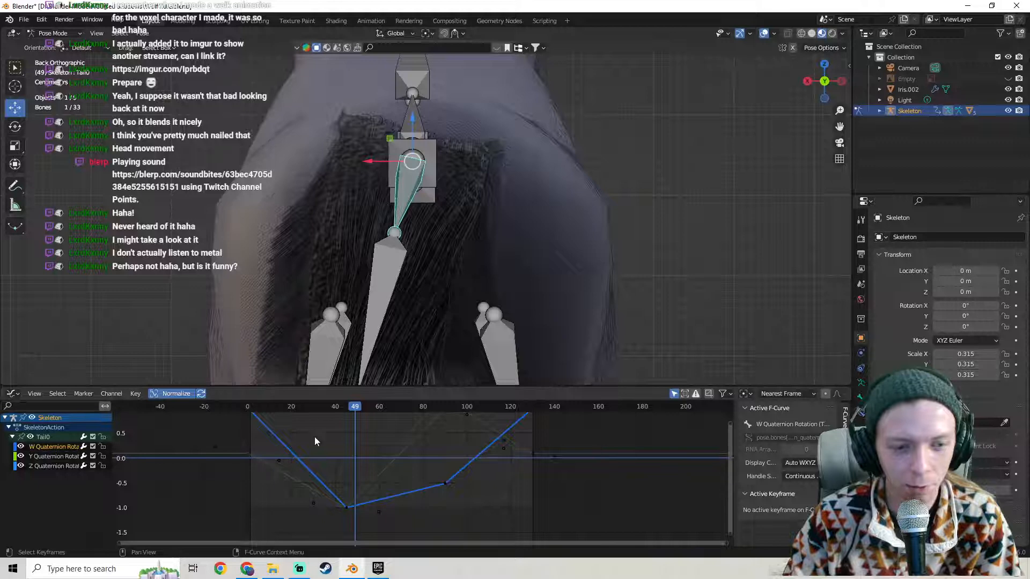
Set the keyframes at frames 0 and 90 on Tail0's W Quaternion Rotation curve to Bezier interpolation.
{"action": "middle_click_drag", "start_coordinate": [314, 436], "coordinate": [286, 453]}
{"action": "left_click", "coordinate": [223, 449]}
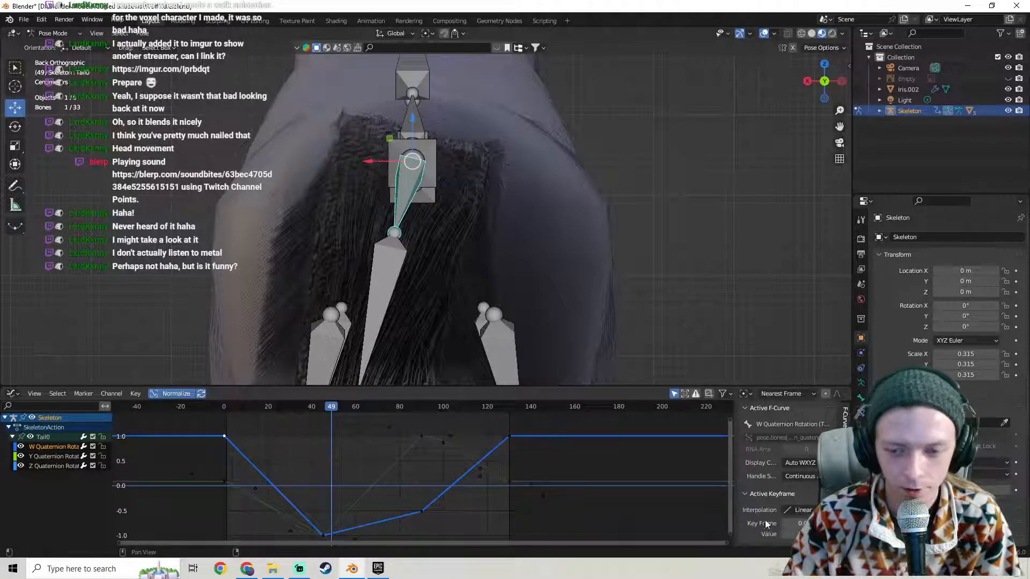
{"action": "left_click", "coordinate": [799, 510]}
{"action": "left_click", "coordinate": [632, 451]}
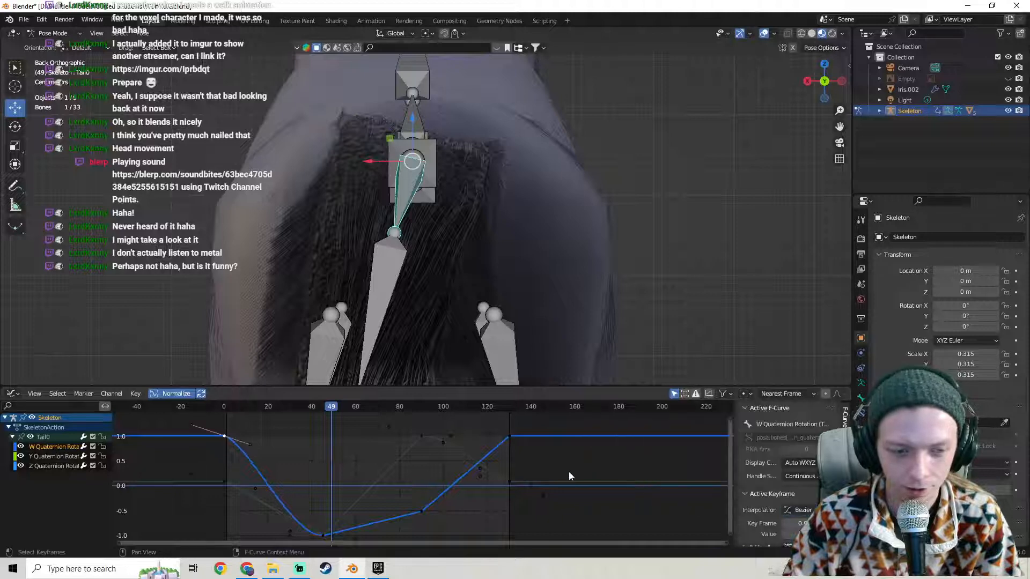
{"action": "left_click", "coordinate": [422, 511]}
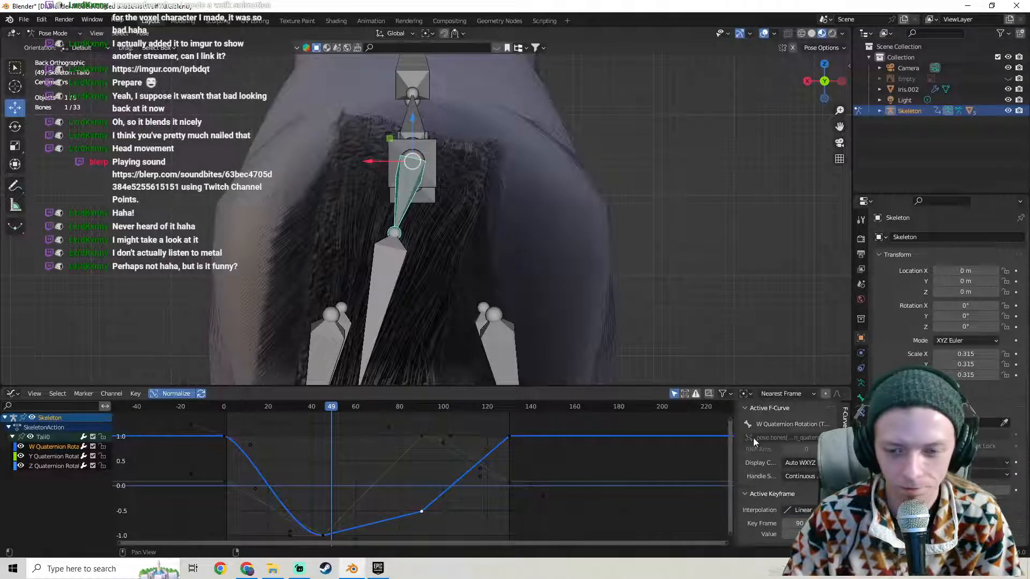
{"action": "left_click", "coordinate": [799, 509]}
{"action": "left_click", "coordinate": [644, 454]}
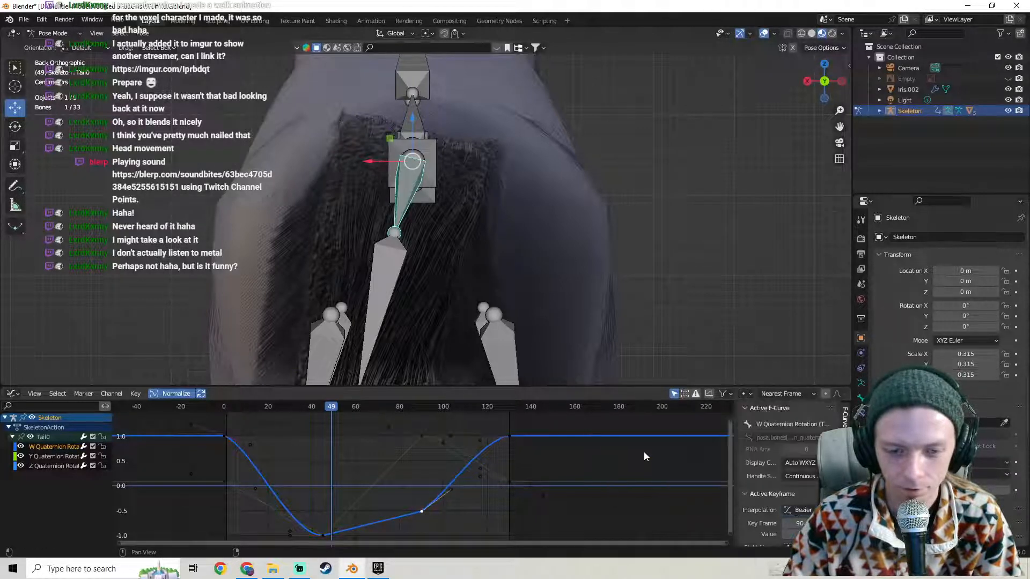
Set the W curve's last keyframe at frame 130 to Quintic interpolation.
{"action": "left_click", "coordinate": [508, 436]}
{"action": "left_click", "coordinate": [805, 510]}
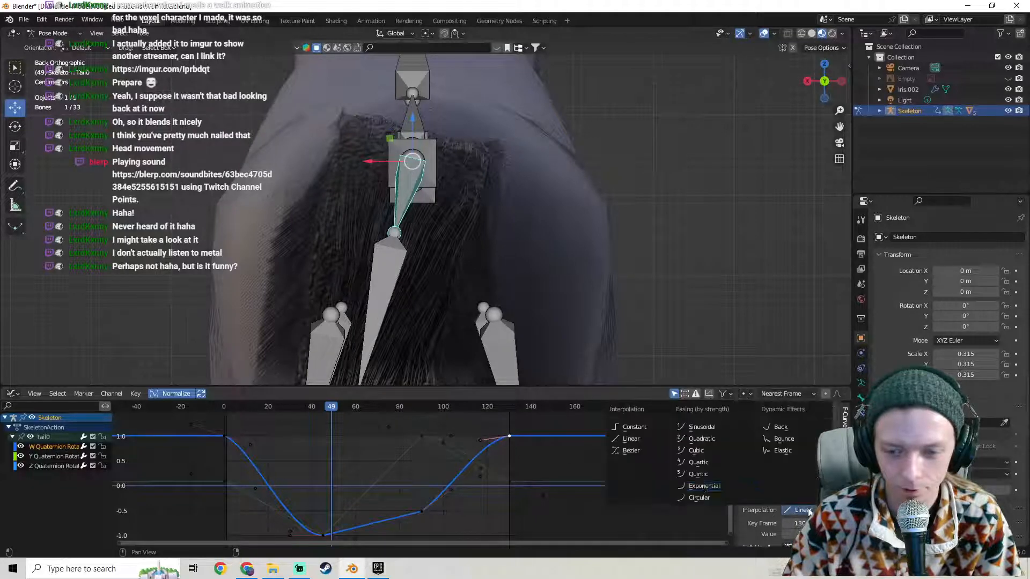
{"action": "left_click", "coordinate": [638, 456]}
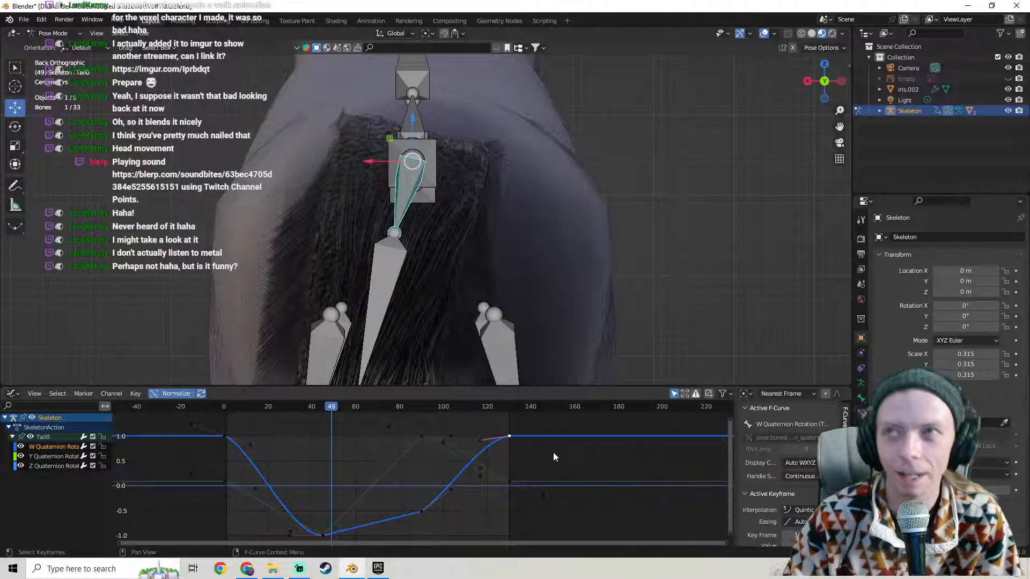
Set the W curve's lowest keyframe at frame 45 to Bezier interpolation and select the frame 90 keyframe.
{"action": "middle_click_drag", "start_coordinate": [537, 477], "coordinate": [549, 457]}
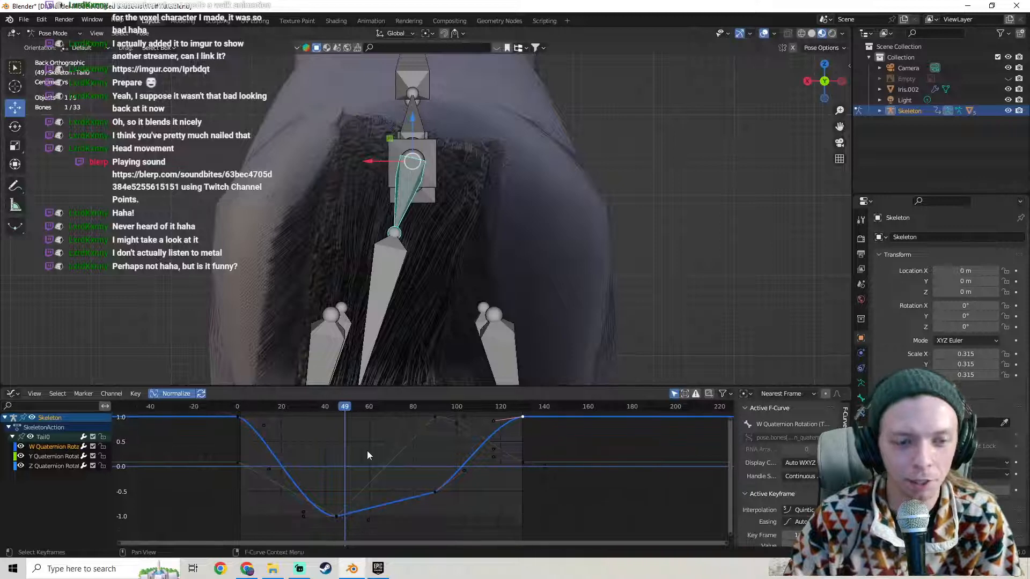
{"action": "middle_click_drag", "start_coordinate": [375, 450], "coordinate": [372, 485]}
{"action": "left_click", "coordinate": [430, 527]}
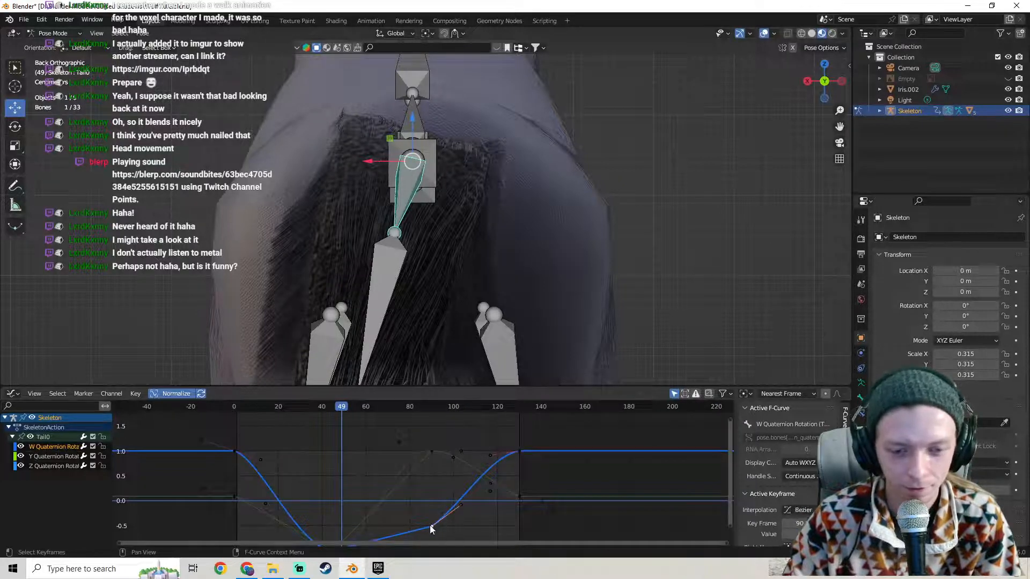
{"action": "middle_click_drag", "start_coordinate": [416, 519], "coordinate": [404, 476]}
{"action": "left_click", "coordinate": [321, 507]}
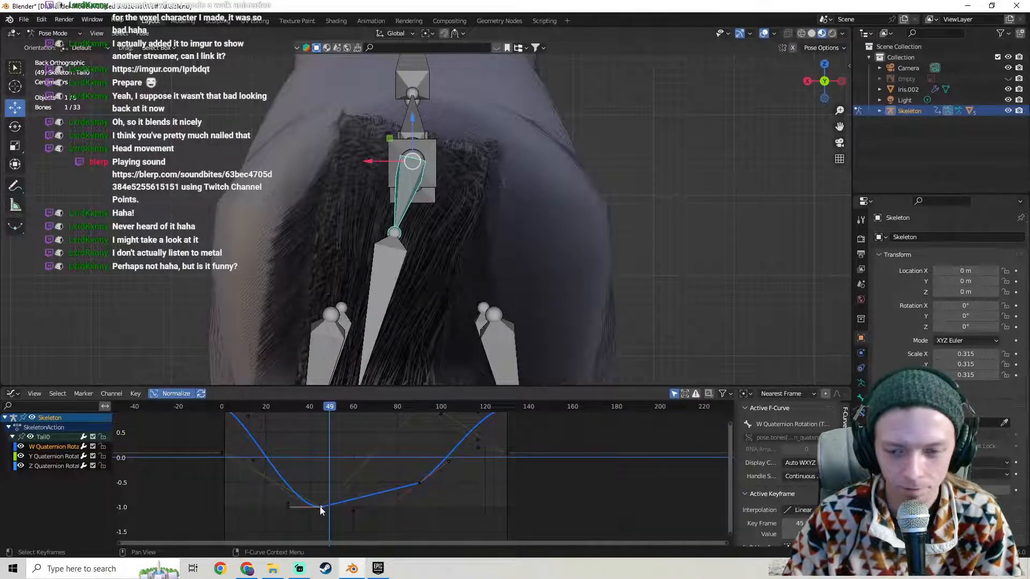
{"action": "left_click", "coordinate": [799, 511]}
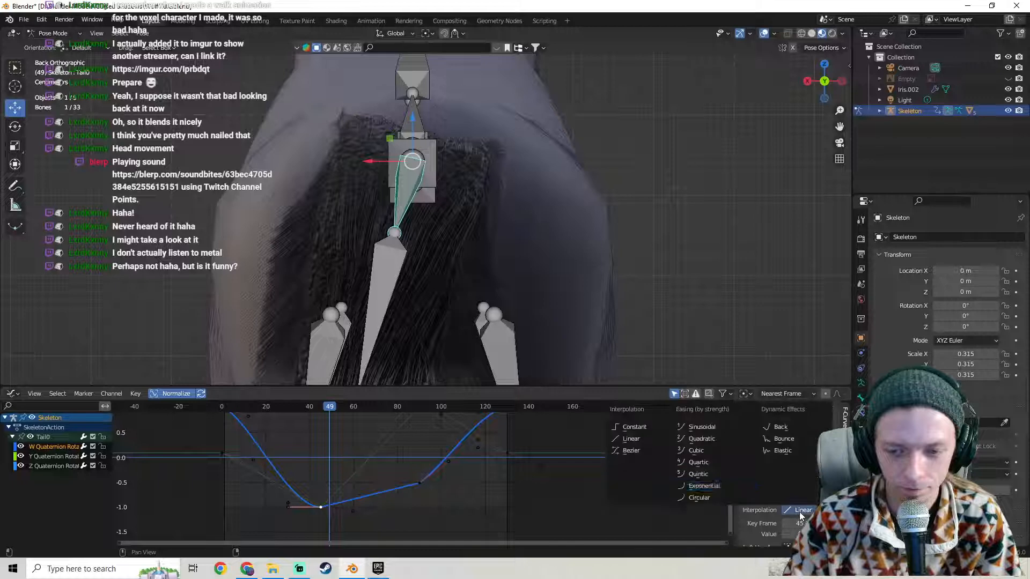
{"action": "left_click", "coordinate": [632, 450]}
{"action": "left_click", "coordinate": [418, 484]}
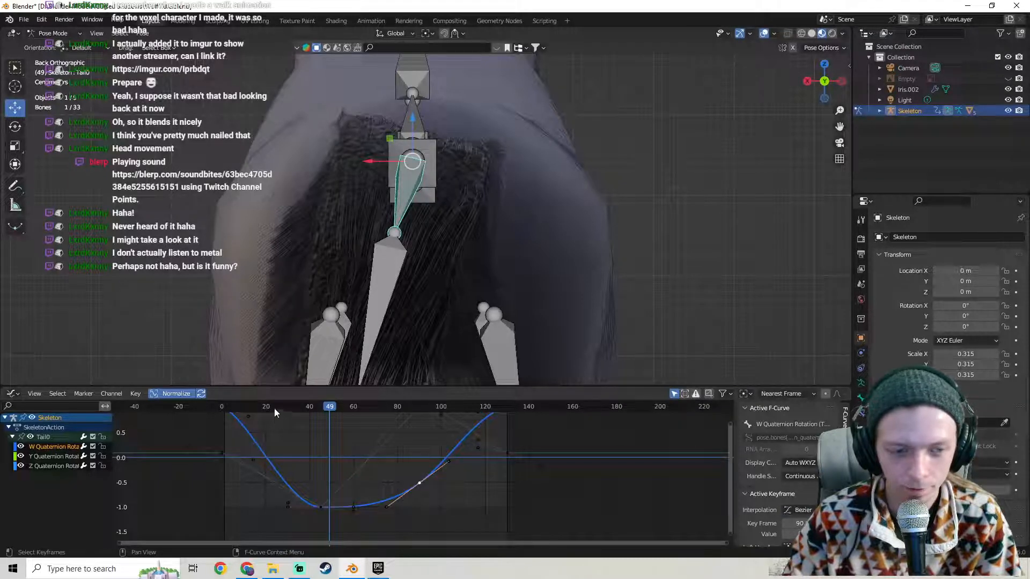
Play the animation and shorten the outgoing handle of the W curve's frame 90 keyframe to about frame 100.
{"action": "left_click", "coordinate": [181, 407]}
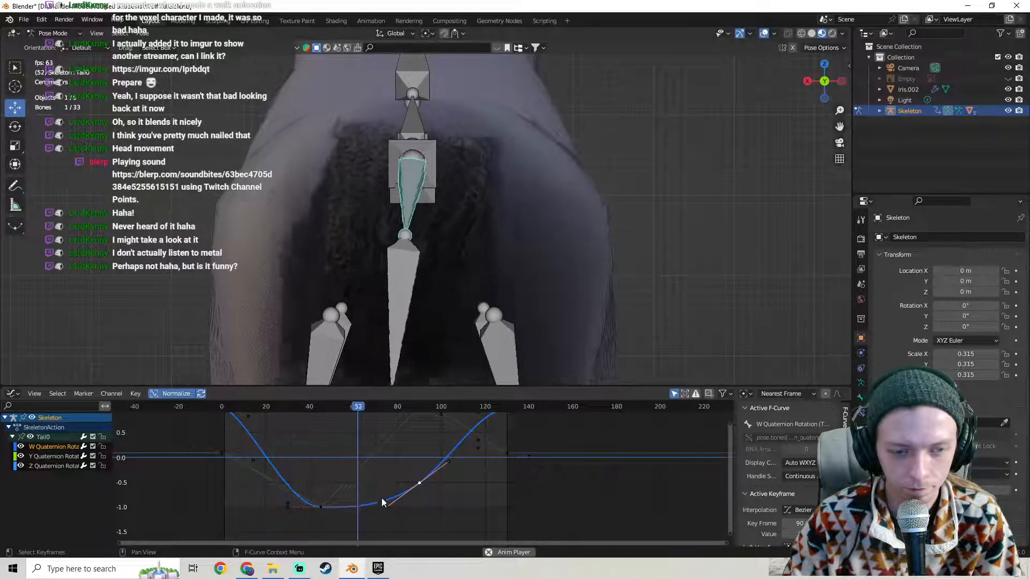
{"action": "mouse_move", "coordinate": [409, 490]}
{"action": "middle_mouse_down"}
{"action": "mouse_move", "coordinate": [407, 526]}
{"action": "mouse_move", "coordinate": [405, 508]}
{"action": "middle_mouse_up"}
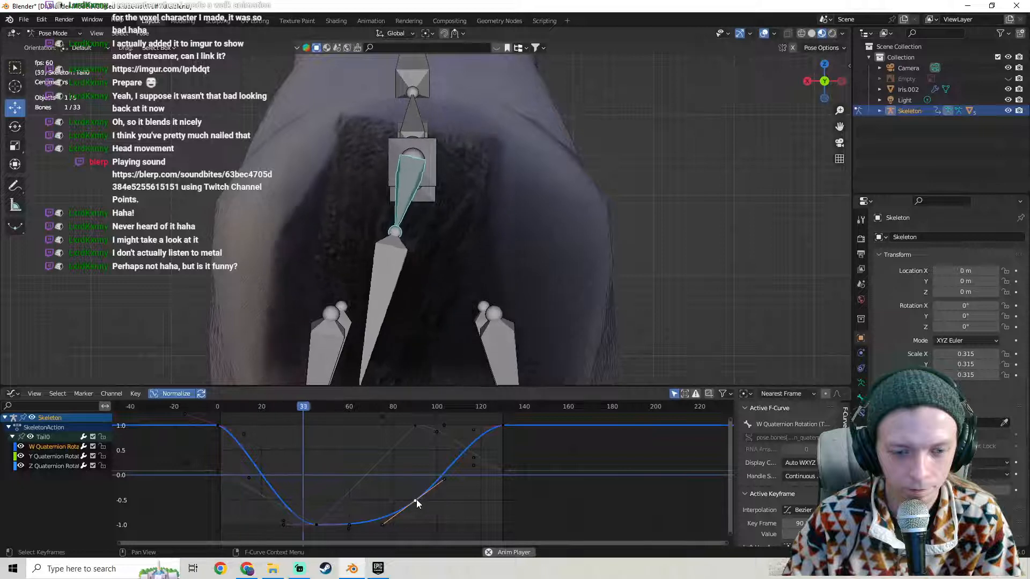
{"action": "left_click_drag", "start_coordinate": [444, 479], "coordinate": [433, 472]}
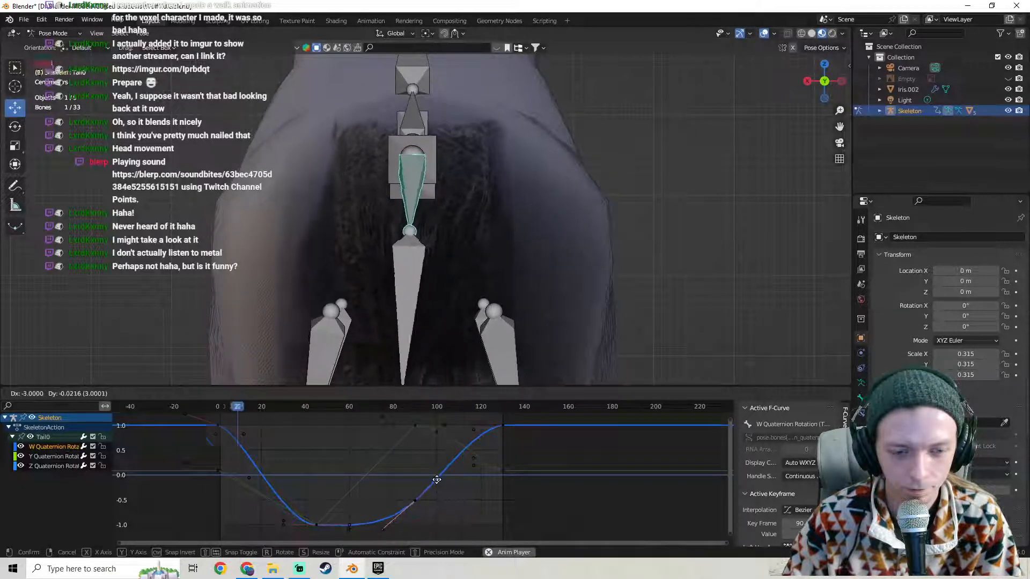
{"action": "left_click_drag", "start_coordinate": [436, 478], "coordinate": [435, 478]}
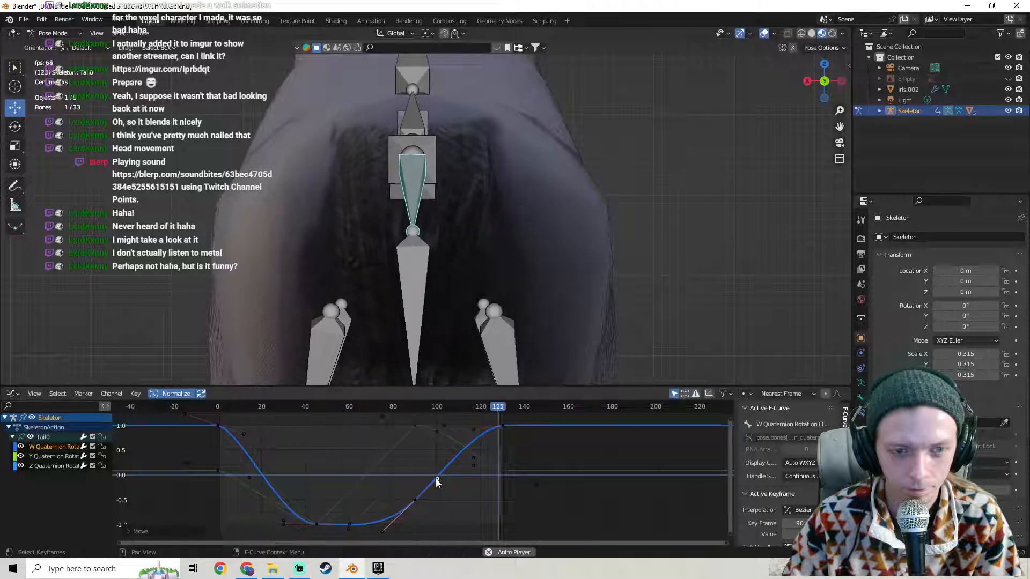
Steepen the W curve's ends by lowering the frame 130 keyframe's incoming handle and the frame 0 keyframe's outgoing handle.
{"action": "left_click", "coordinate": [501, 429]}
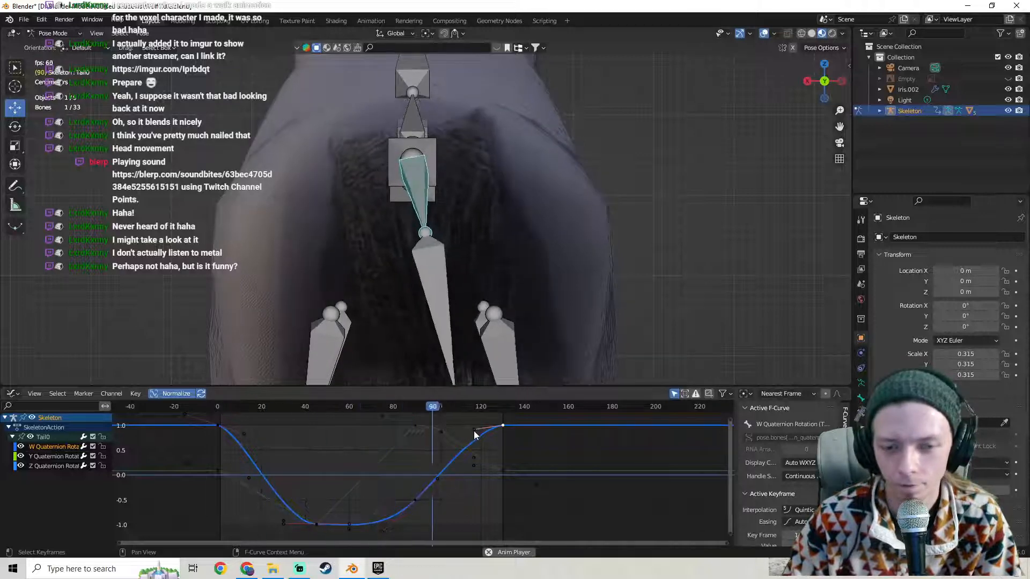
{"action": "left_click_drag", "start_coordinate": [474, 433], "coordinate": [481, 440]}
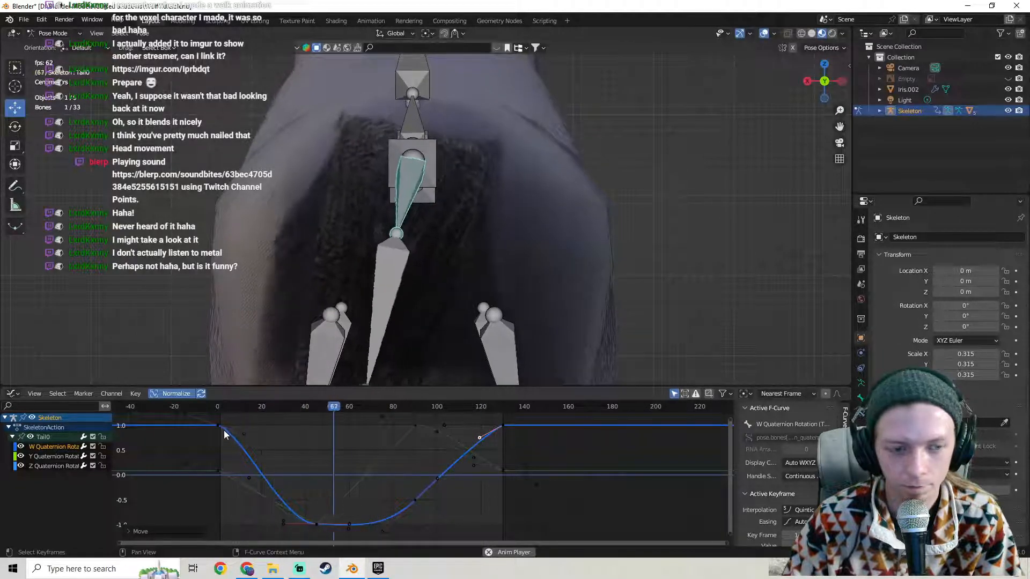
{"action": "key", "text": "g"}
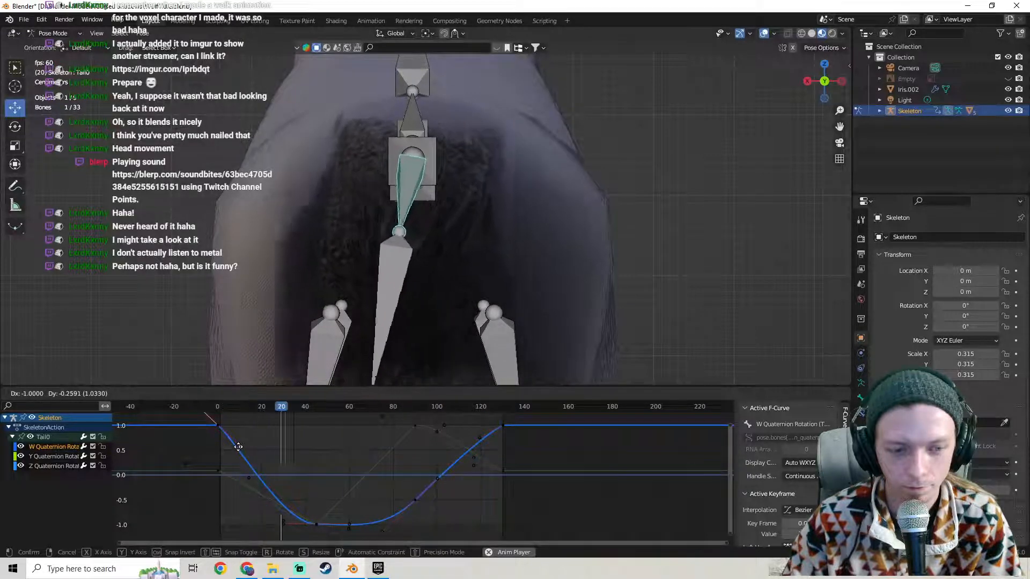
{"action": "left_click", "coordinate": [236, 449]}
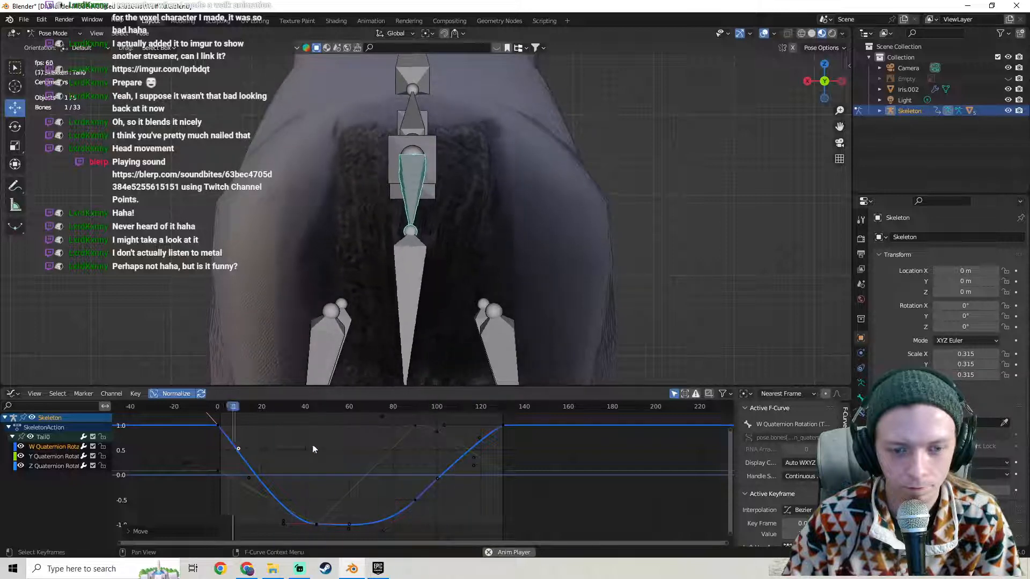
Steepen the end of Tail0's Y Quaternion Rotation curve by lowering the frame 130 keyframe's outgoing handle.
{"action": "left_click", "coordinate": [502, 469]}
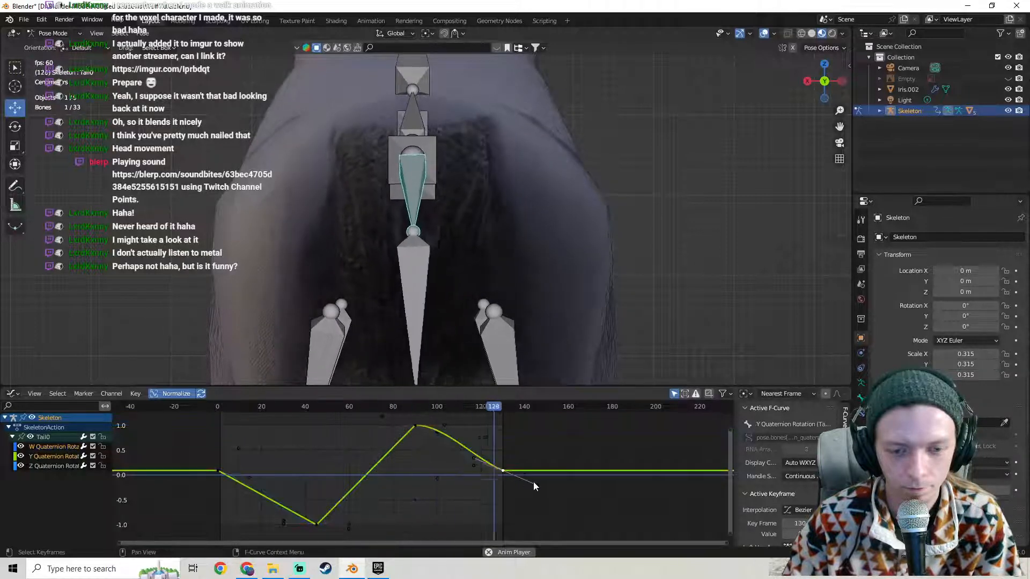
{"action": "key", "text": "g"}
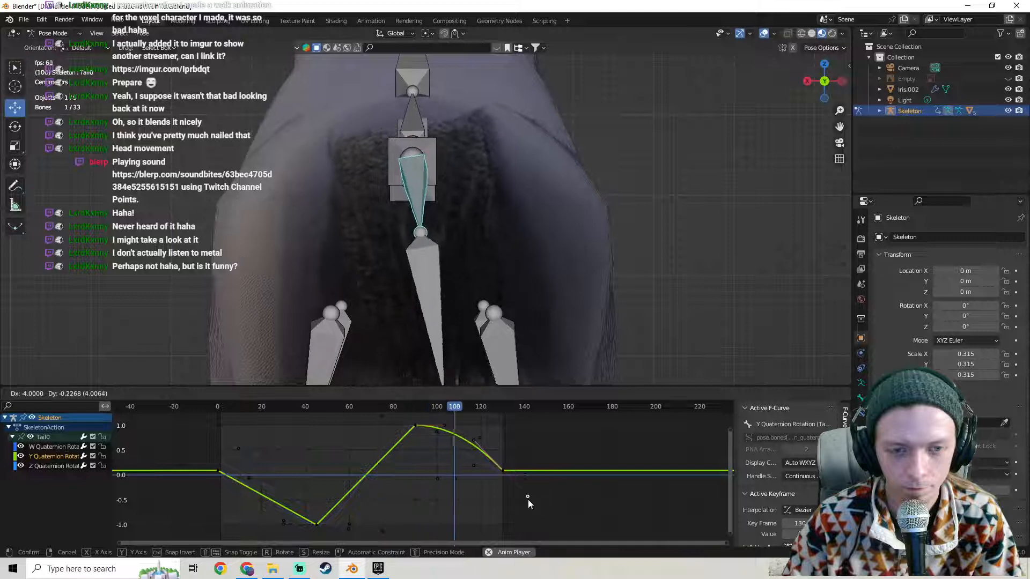
{"action": "left_click", "coordinate": [528, 500]}
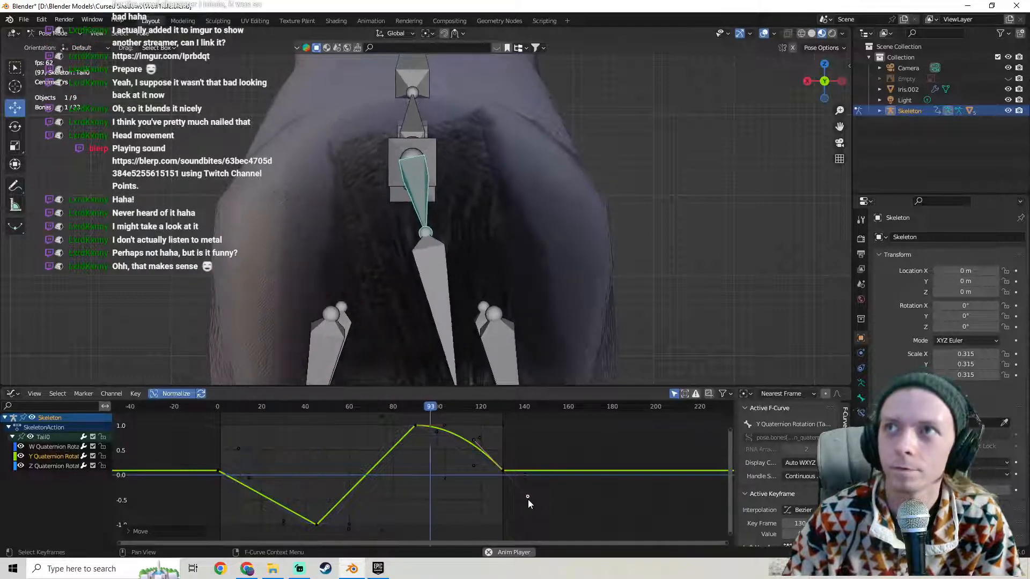
{"action": "middle_click_drag", "start_coordinate": [532, 492], "coordinate": [537, 472]}
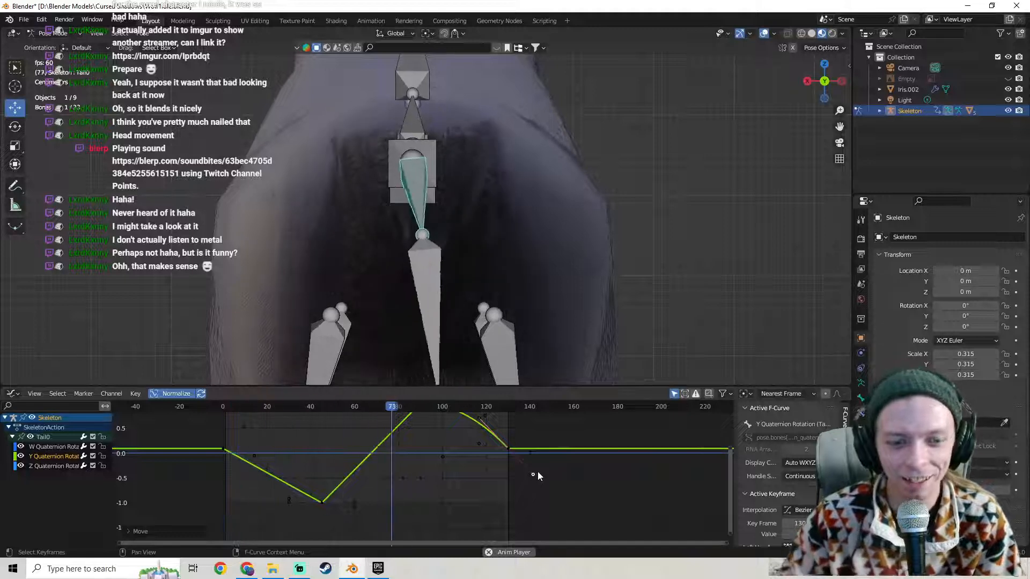
Set the Y curve's keyframes at frames 45 and 0 to Bezier interpolation.
{"action": "left_click", "coordinate": [321, 502]}
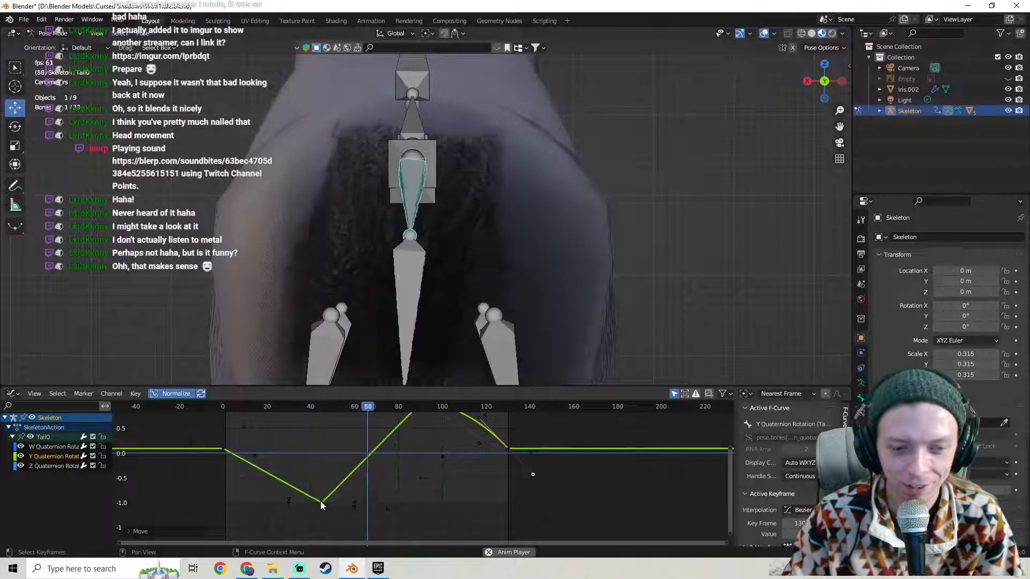
{"action": "left_click", "coordinate": [790, 507]}
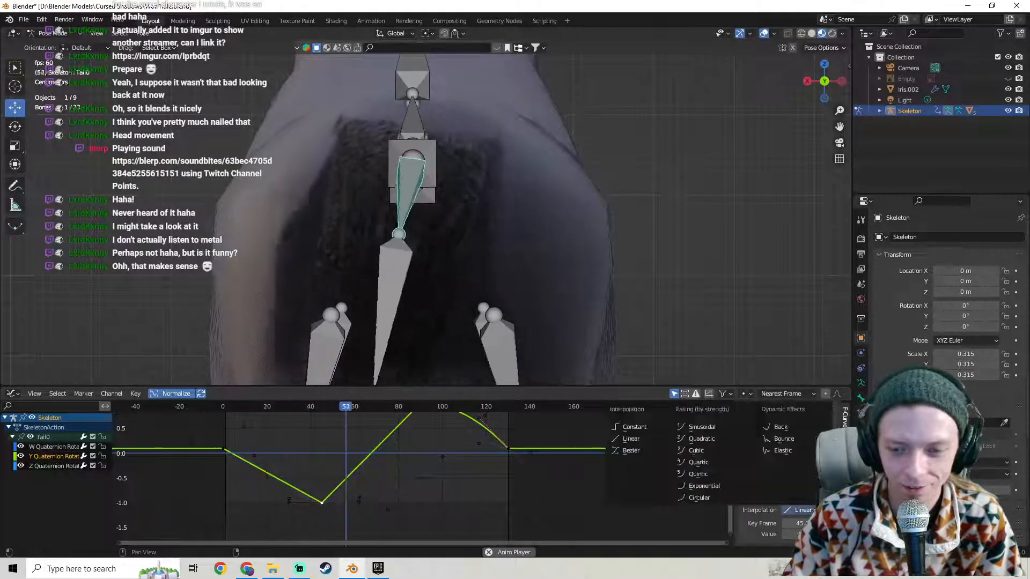
{"action": "left_click", "coordinate": [634, 455]}
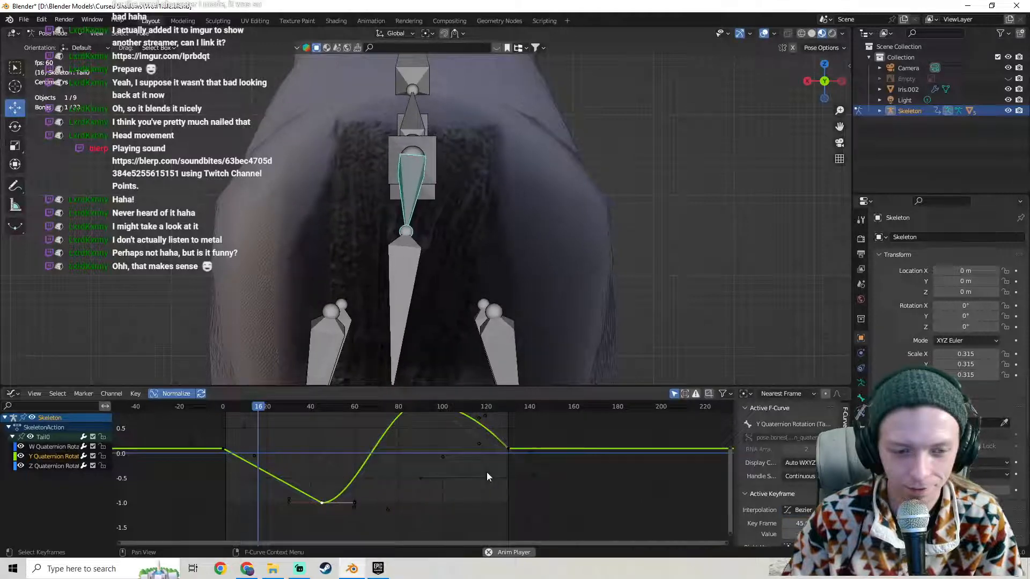
{"action": "left_click", "coordinate": [223, 449]}
{"action": "left_click", "coordinate": [801, 510]}
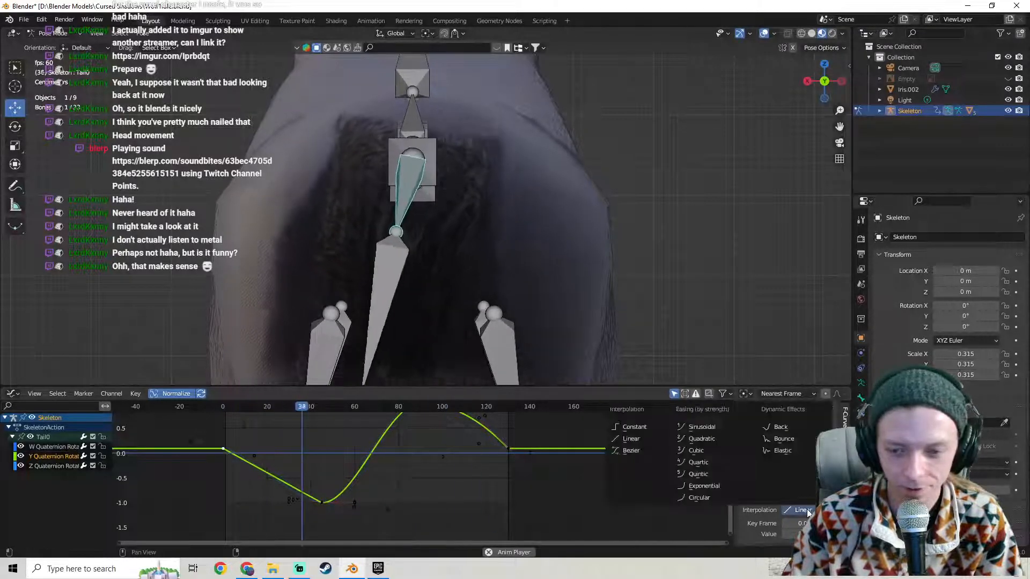
{"action": "left_click", "coordinate": [627, 450]}
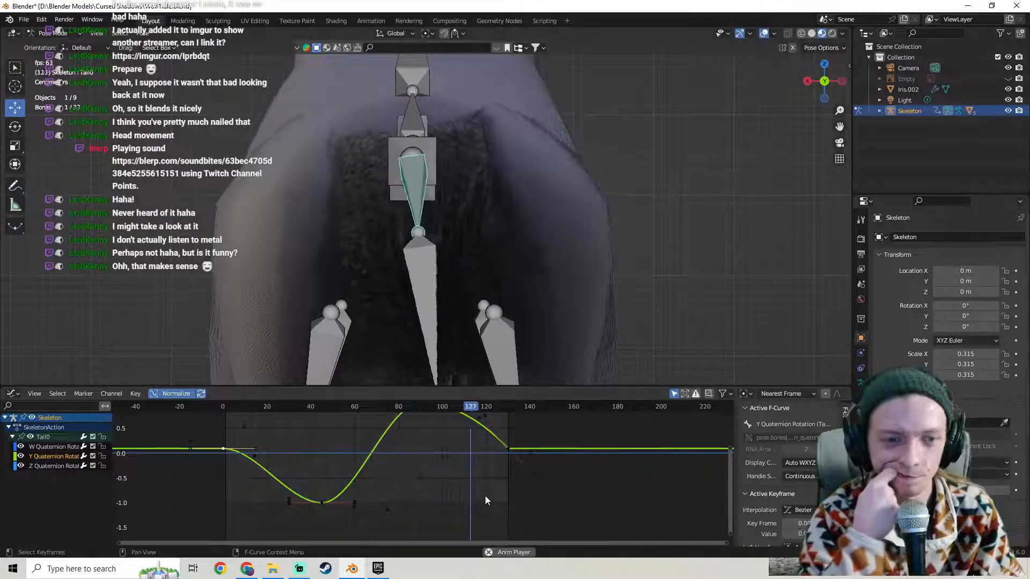
Level the outgoing handle of the frame 130 keyframe on Tail0's Z Quaternion Rotation curve, ending at about frame 138.
{"action": "scroll", "coordinate": [495, 177], "scroll_direction": "down", "scroll_amount": 5}
{"action": "middle_click_drag", "start_coordinate": [423, 236], "coordinate": [545, 247]}
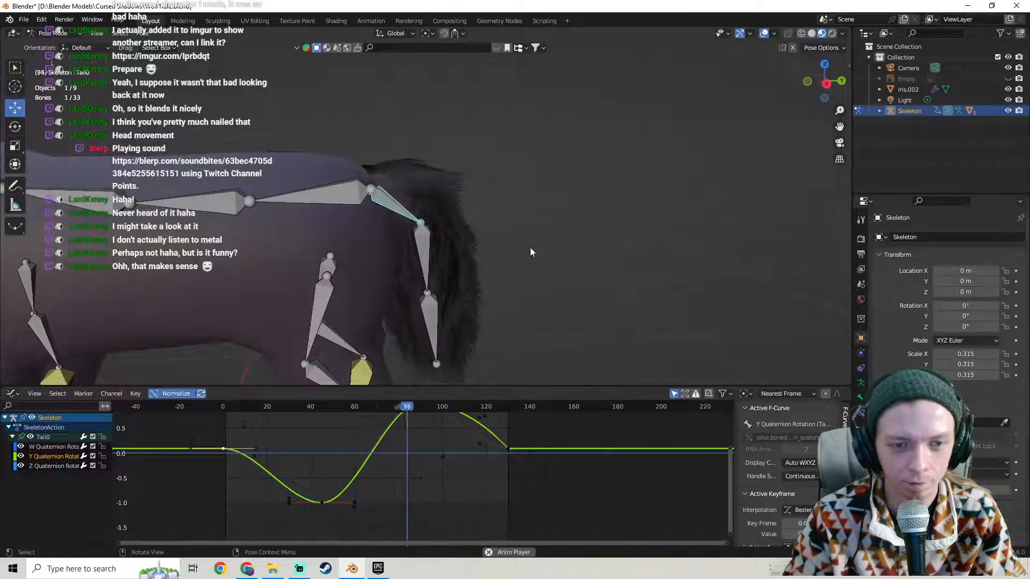
{"action": "middle_click_drag", "start_coordinate": [527, 246], "coordinate": [396, 247]}
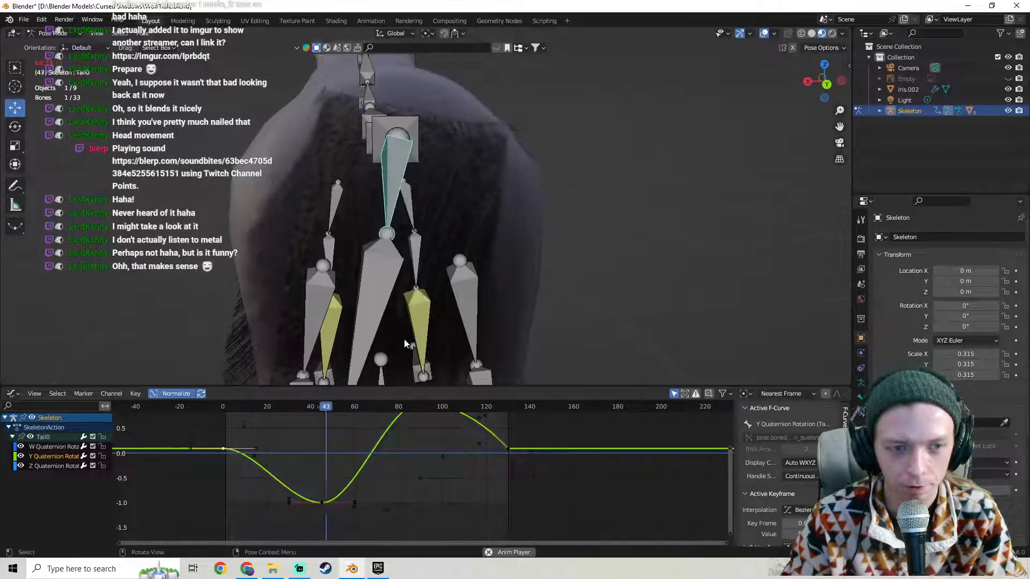
{"action": "middle_click_drag", "start_coordinate": [403, 339], "coordinate": [394, 310]}
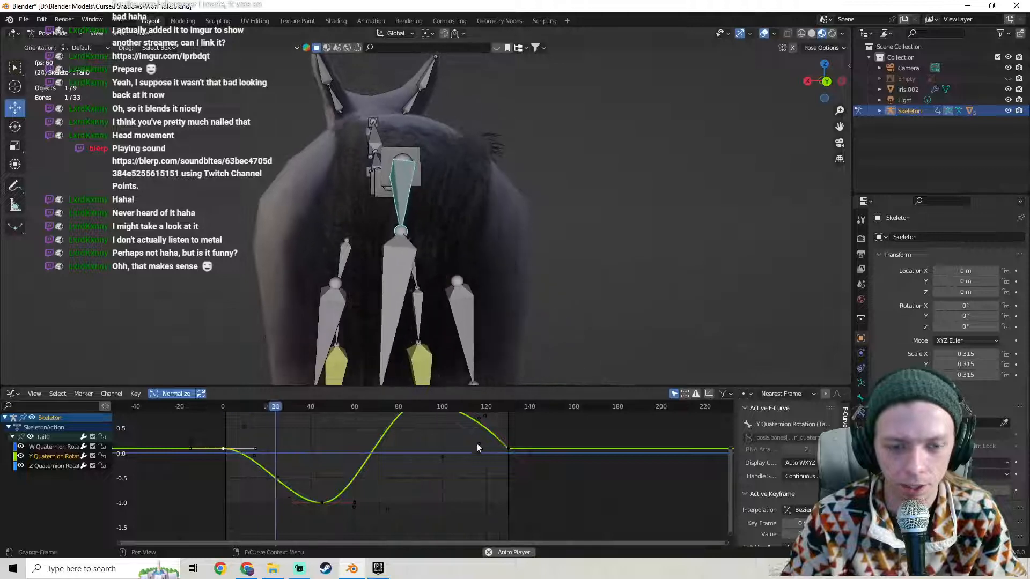
{"action": "middle_click_drag", "start_coordinate": [436, 448], "coordinate": [423, 471]}
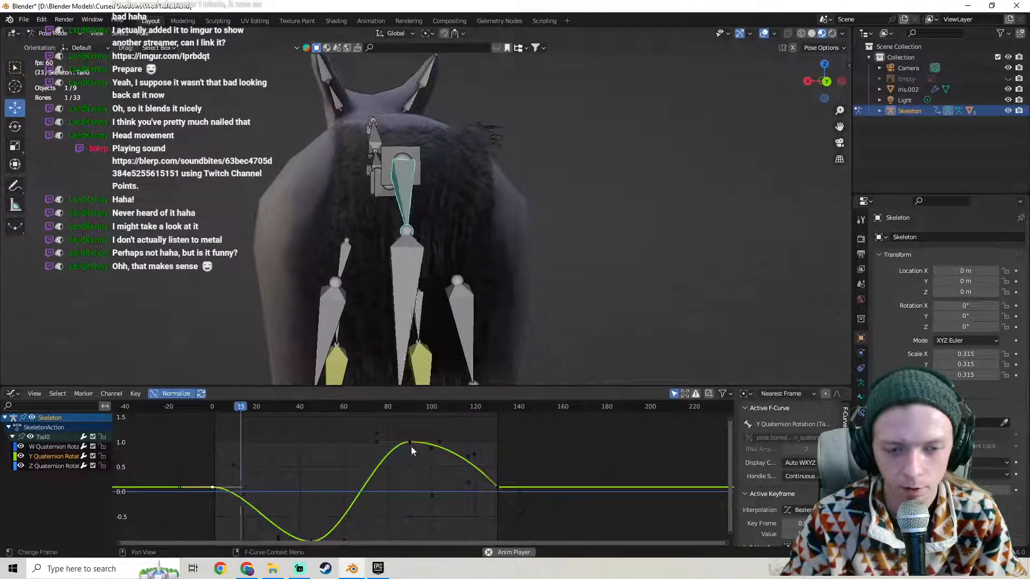
{"action": "left_click", "coordinate": [46, 466]}
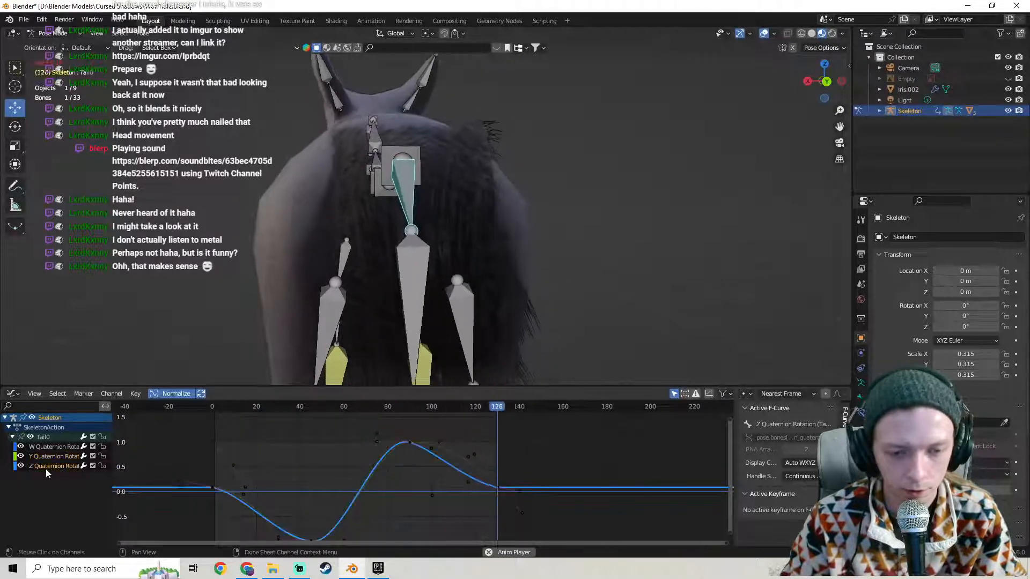
{"action": "left_click", "coordinate": [497, 487]}
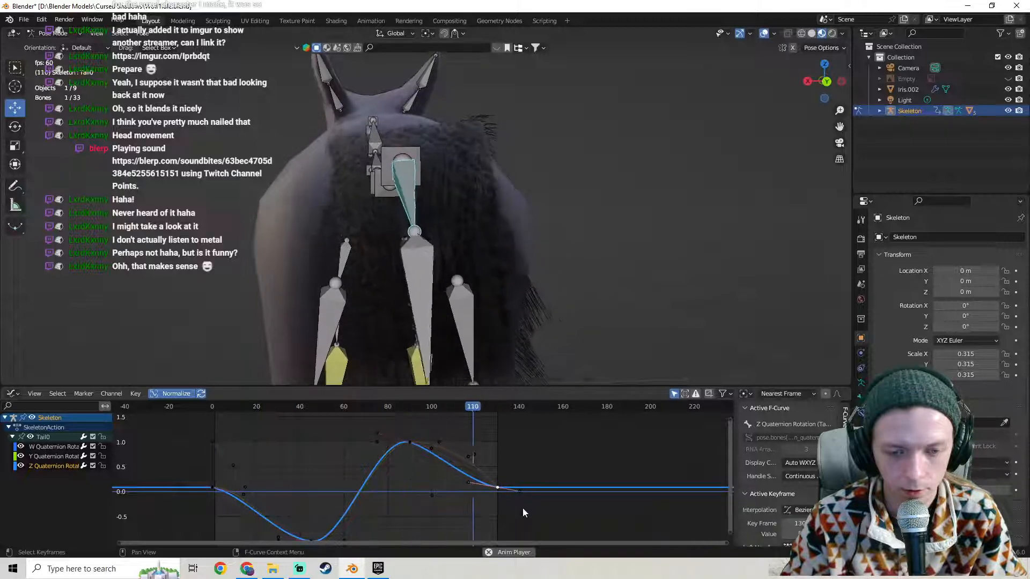
{"action": "key", "text": "g"}
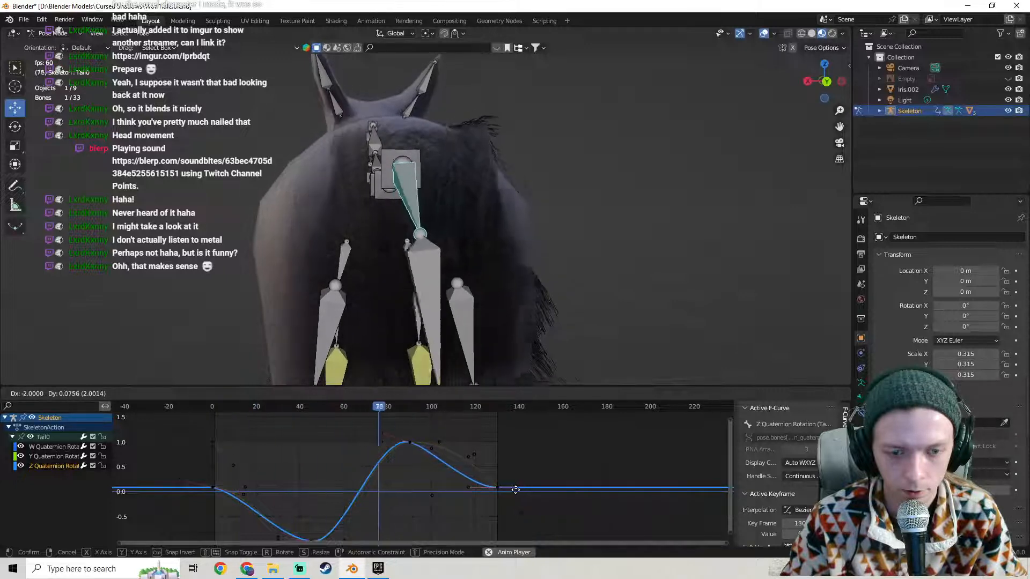
{"action": "left_click", "coordinate": [515, 489]}
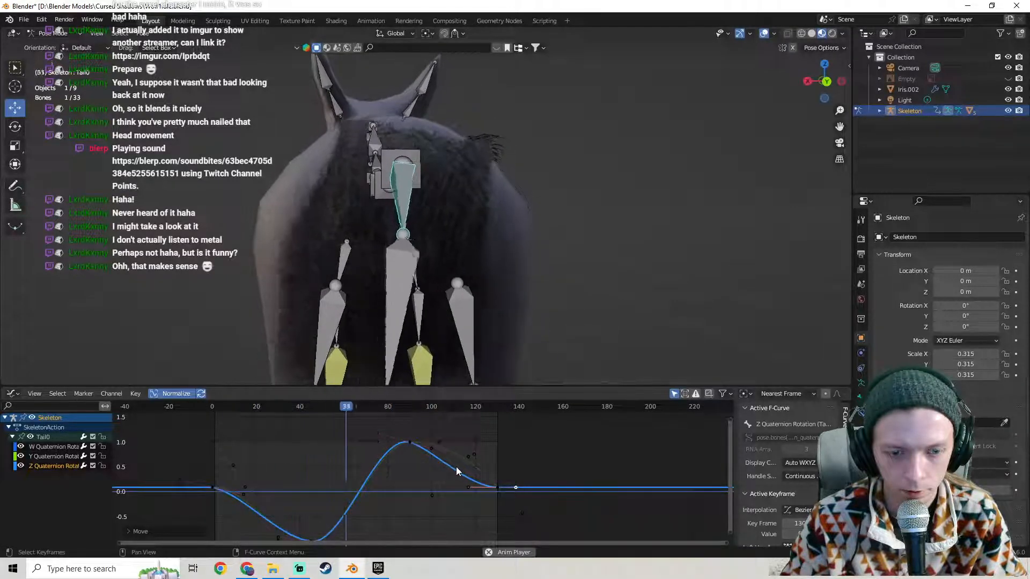
{"action": "left_click", "coordinate": [60, 468]}
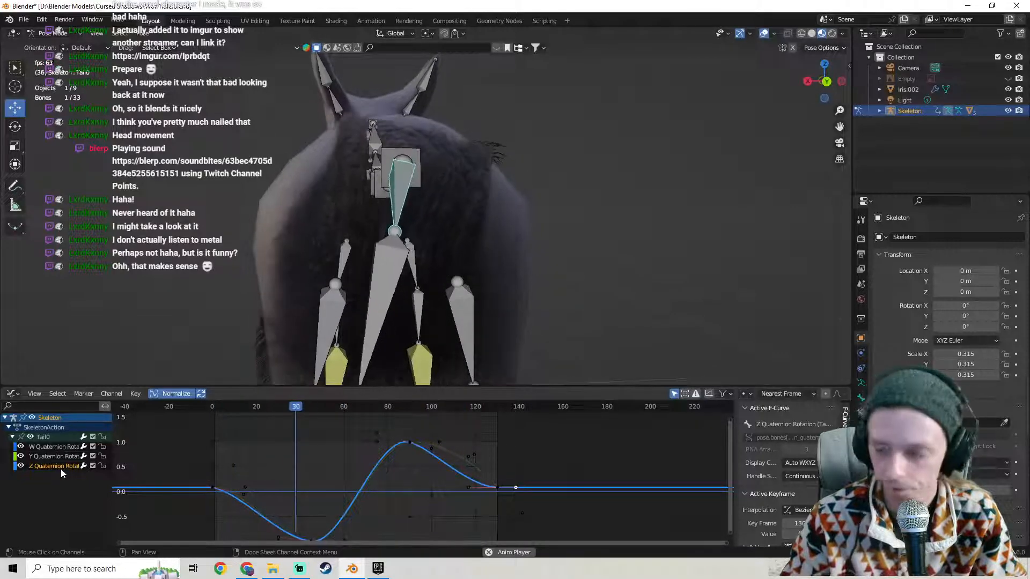
Switch to the browser, dismiss YouTube's interruptions notice and check the playing video's quality options.
{"action": "left_click", "coordinate": [250, 570]}
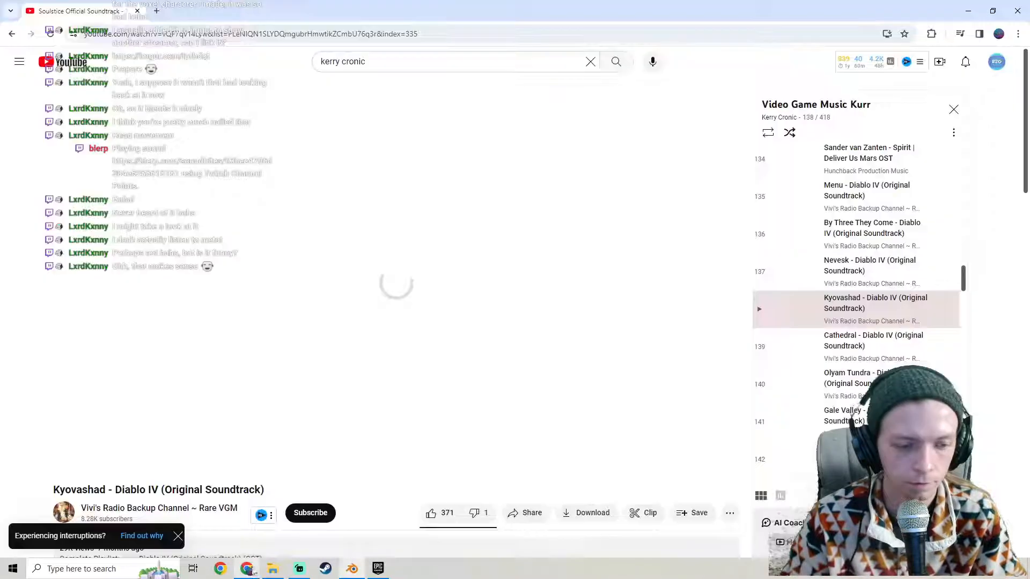
{"action": "left_click", "coordinate": [172, 541]}
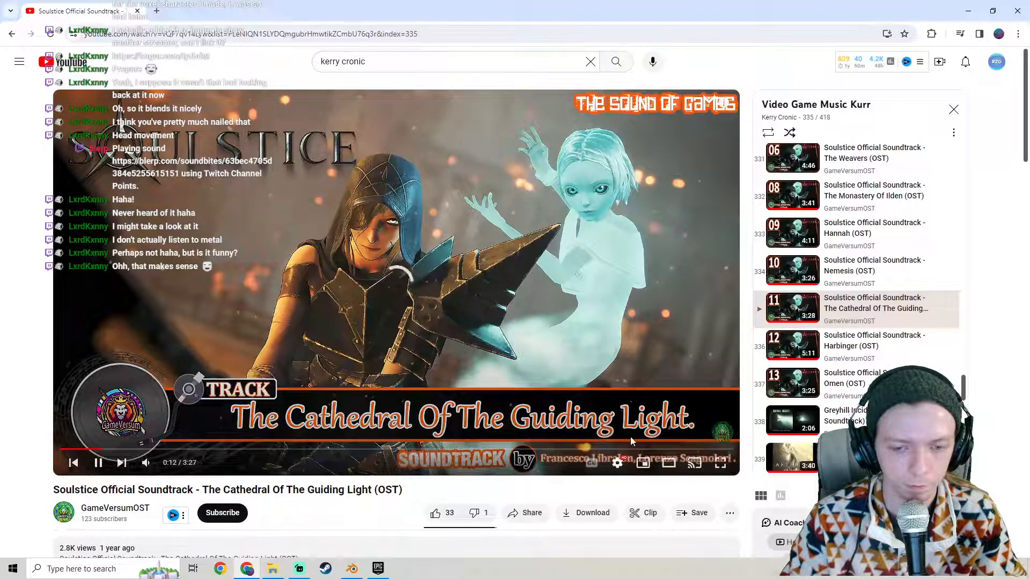
{"action": "left_click", "coordinate": [618, 464]}
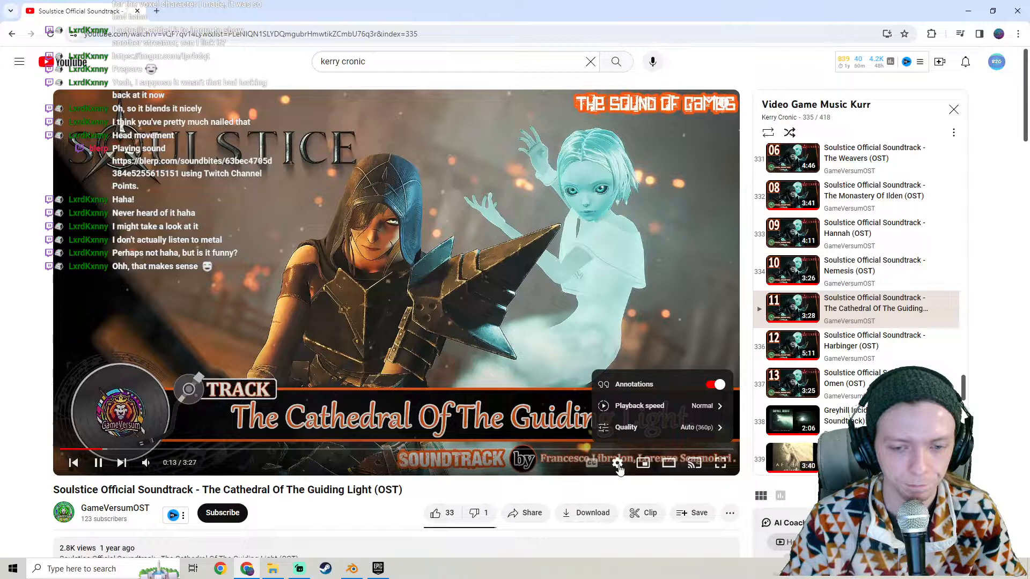
{"action": "left_click", "coordinate": [642, 429]}
{"action": "left_click", "coordinate": [33, 283]}
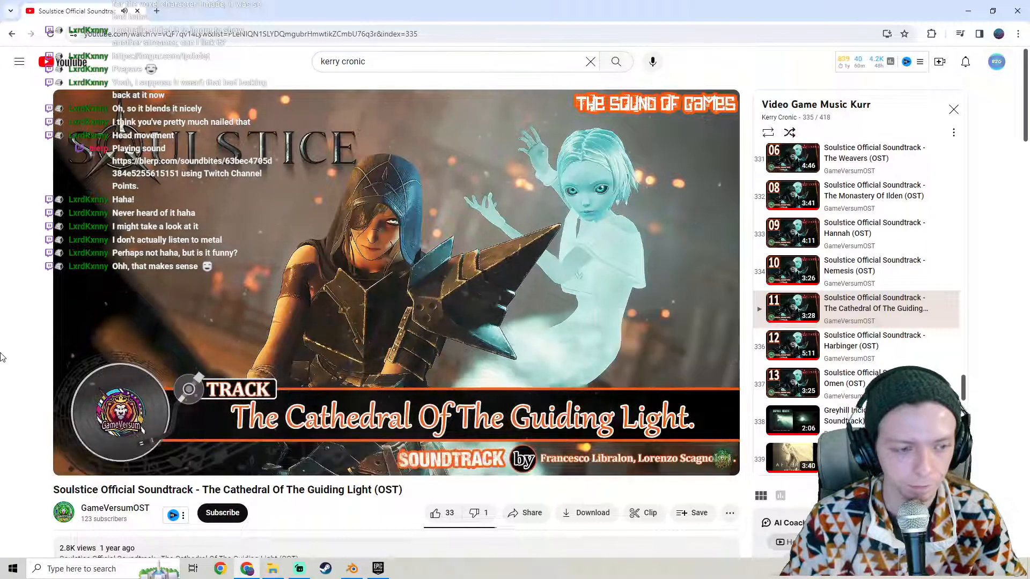
Switch back to Blender and save the wolf idle file.
{"action": "left_click", "coordinate": [351, 569]}
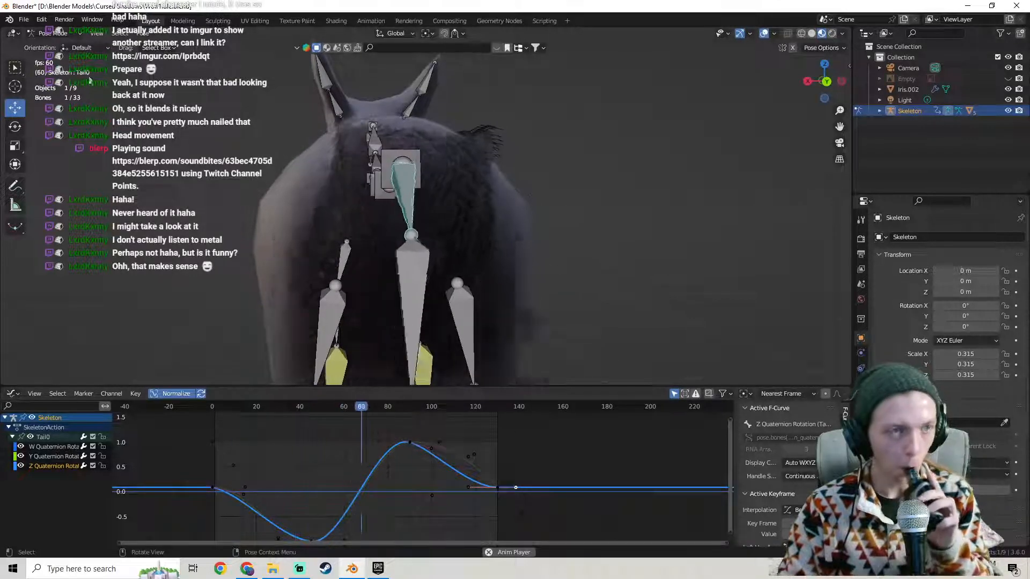
{"action": "left_click", "coordinate": [23, 19]}
{"action": "left_click", "coordinate": [48, 90]}
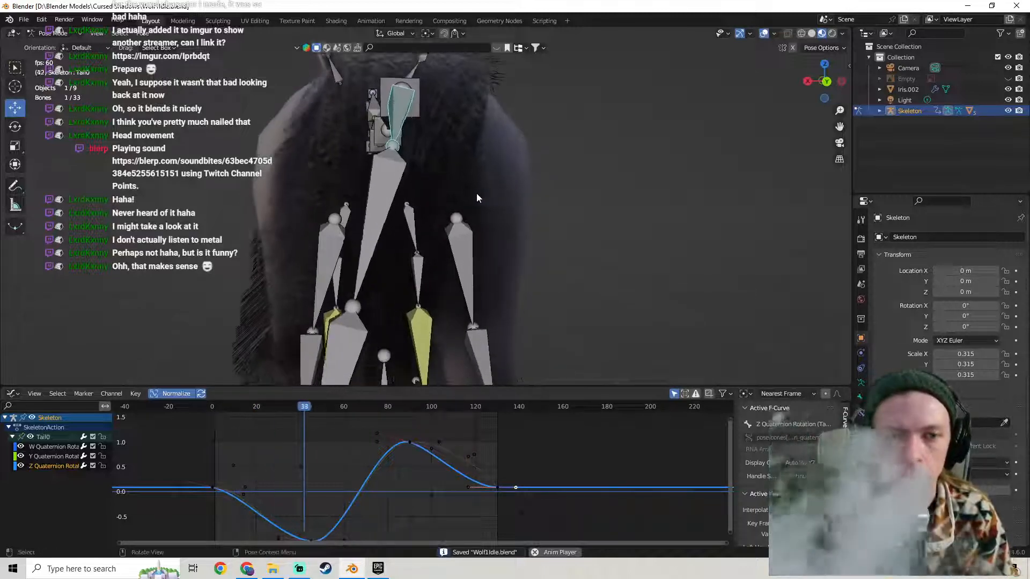
In Object Mode, select the tail mesh Cube.004 and hide its hair ParticleSystem in the viewport.
{"action": "middle_click_drag", "start_coordinate": [478, 195], "coordinate": [501, 214]}
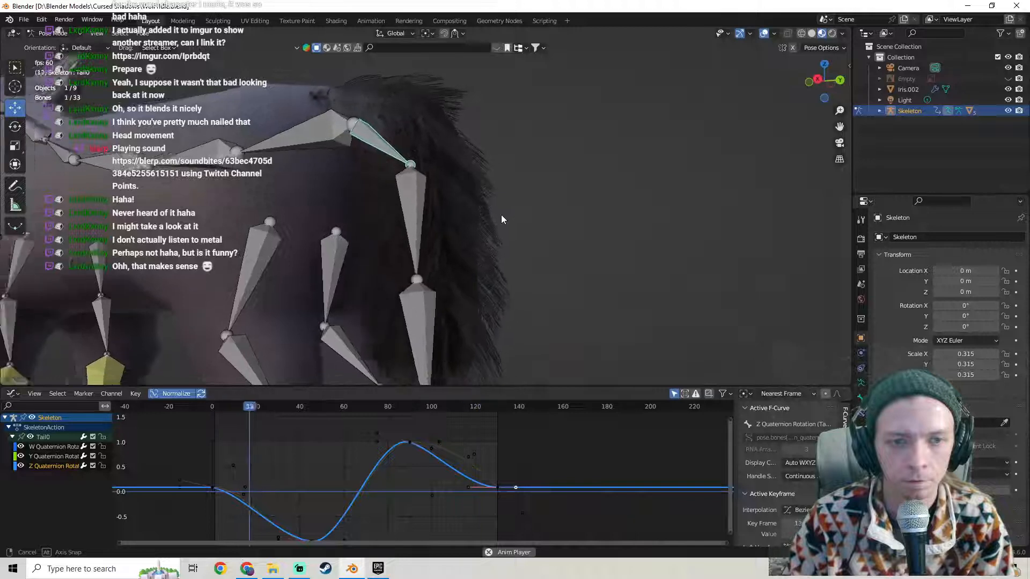
{"action": "left_click", "coordinate": [57, 34]}
{"action": "left_click", "coordinate": [58, 45]}
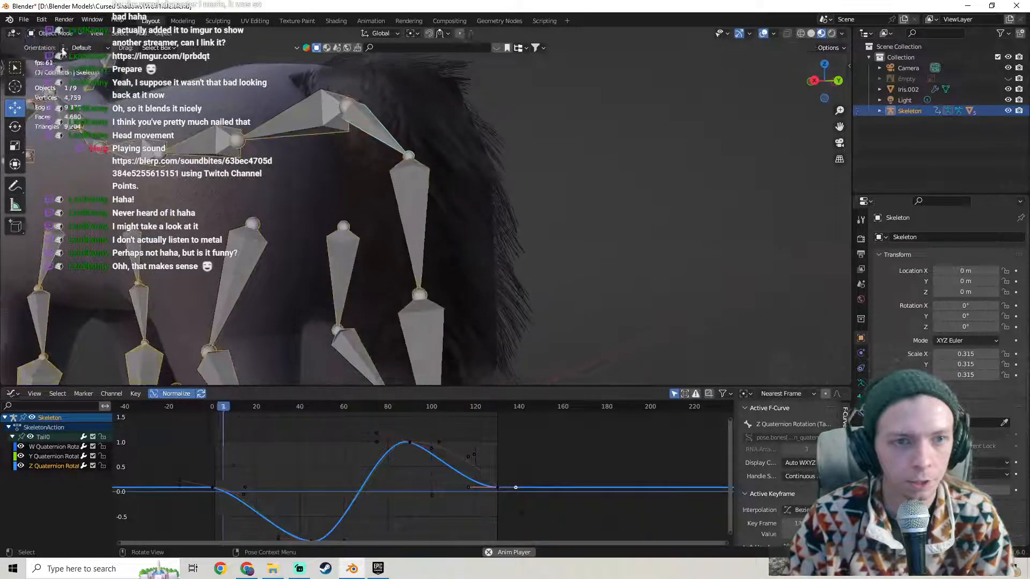
{"action": "left_click", "coordinate": [423, 111]}
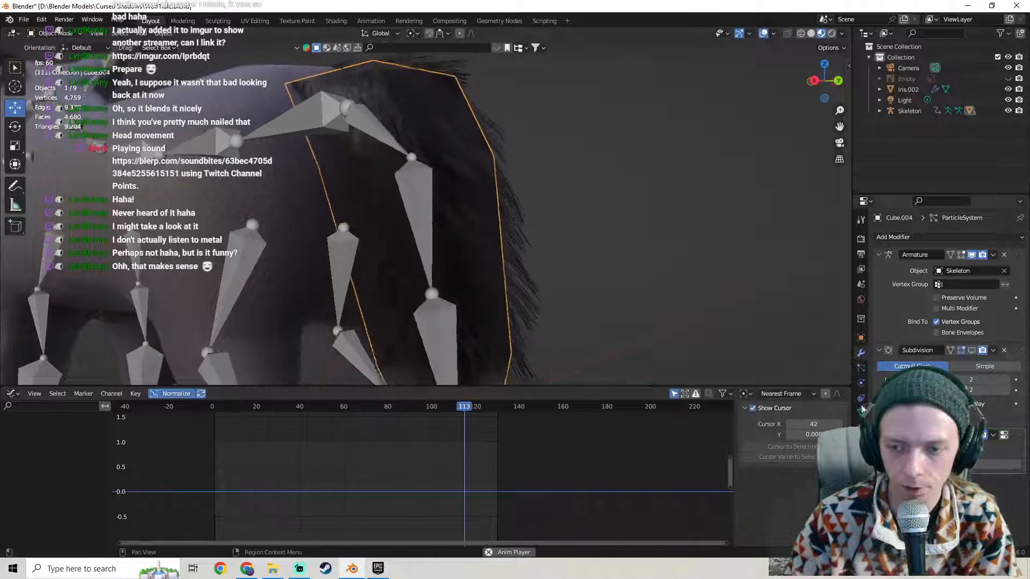
{"action": "left_click", "coordinate": [861, 368]}
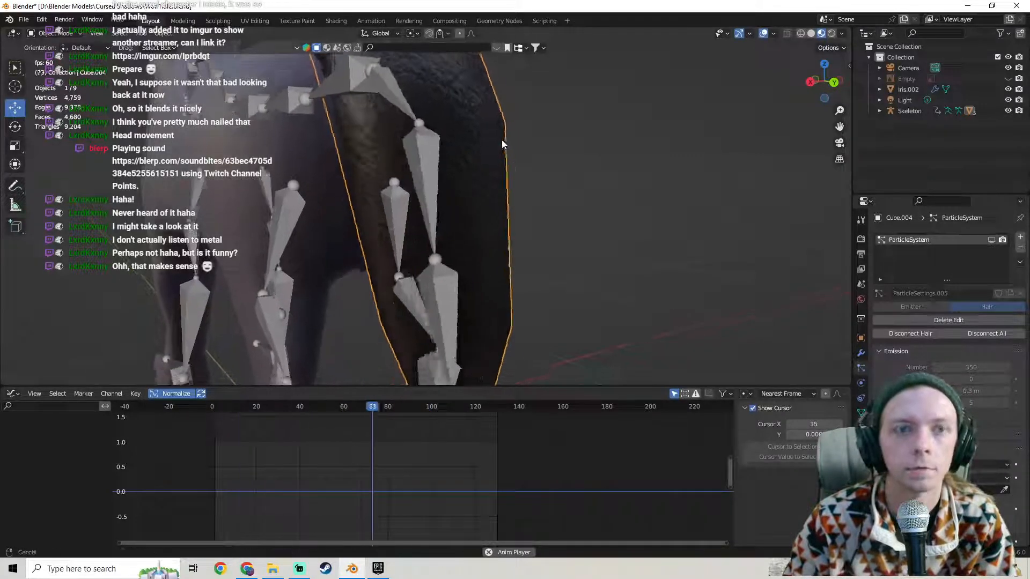
{"action": "middle_click_drag", "start_coordinate": [501, 140], "coordinate": [463, 140]}
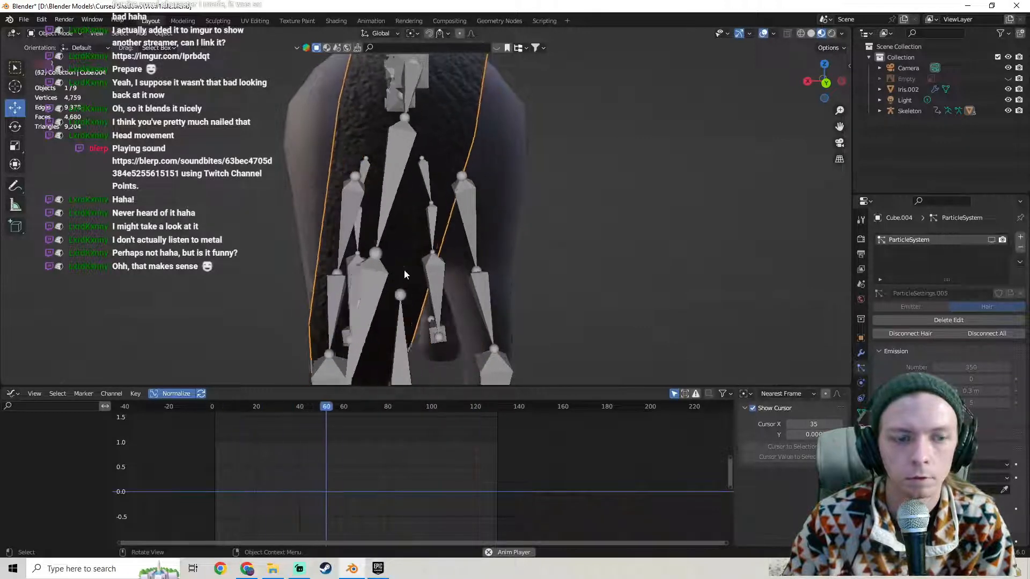
Keep the Graph Editor as the lower editor, select the Skeleton armature and return it to Pose Mode.
{"action": "left_click", "coordinate": [11, 394]}
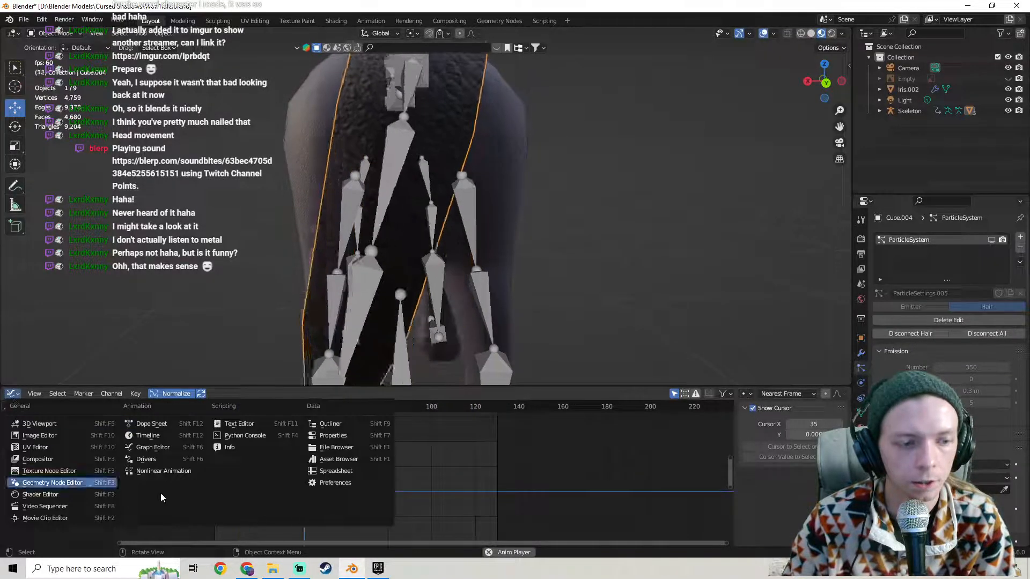
{"action": "left_click", "coordinate": [155, 446]}
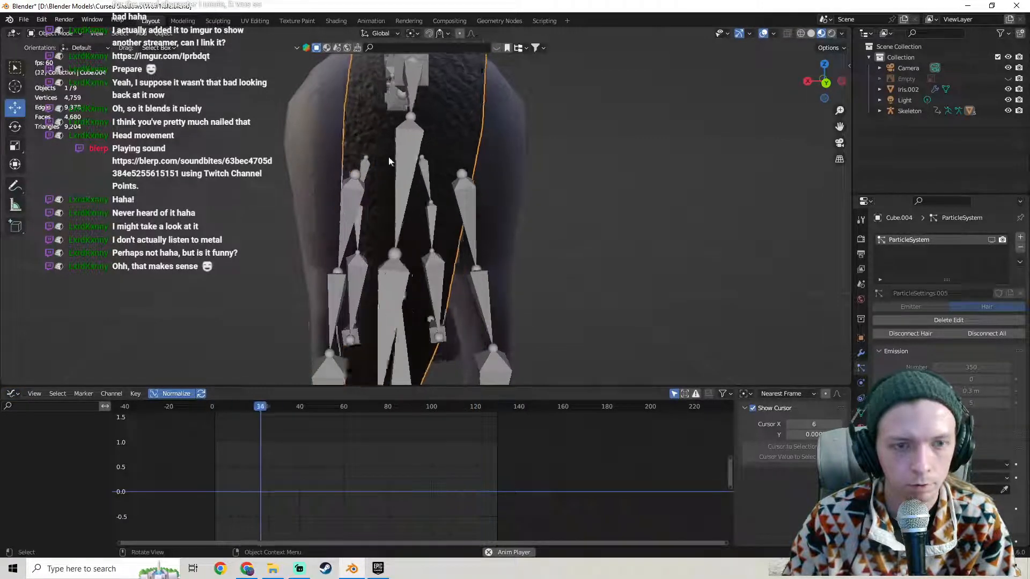
{"action": "left_click", "coordinate": [406, 80]}
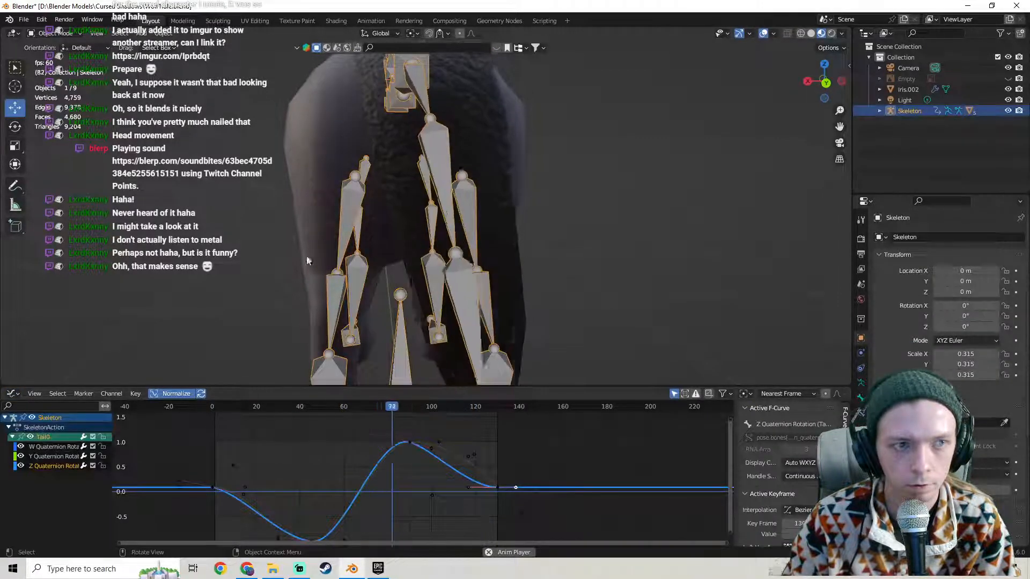
{"action": "left_click", "coordinate": [56, 33]}
{"action": "left_click", "coordinate": [54, 69]}
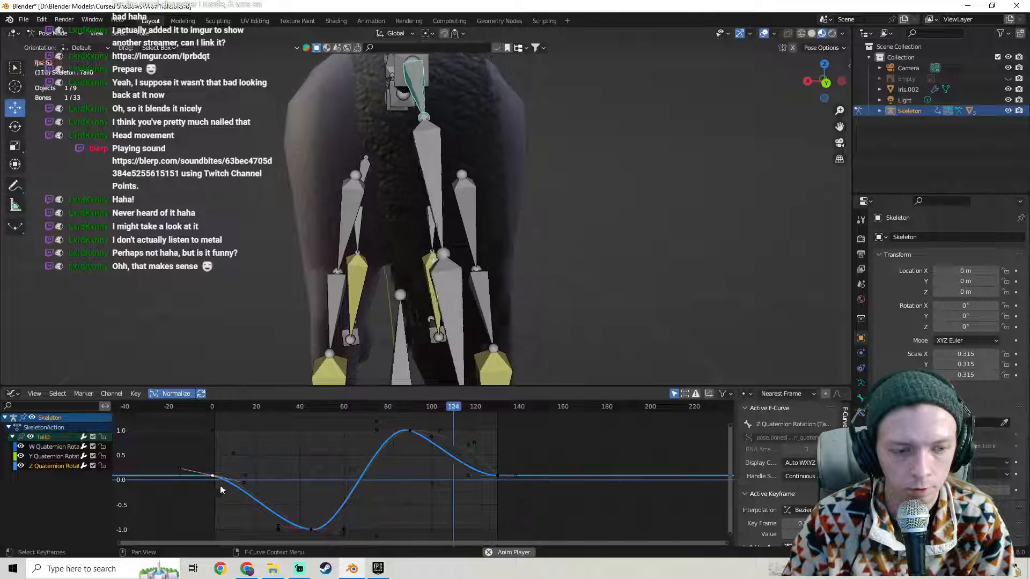
Steepen the start of the Z curve by lowering the frame 0 keyframe's outgoing handle to about -0.85.
{"action": "left_click", "coordinate": [243, 484]}
{"action": "left_click_drag", "start_coordinate": [243, 484], "coordinate": [243, 458]}
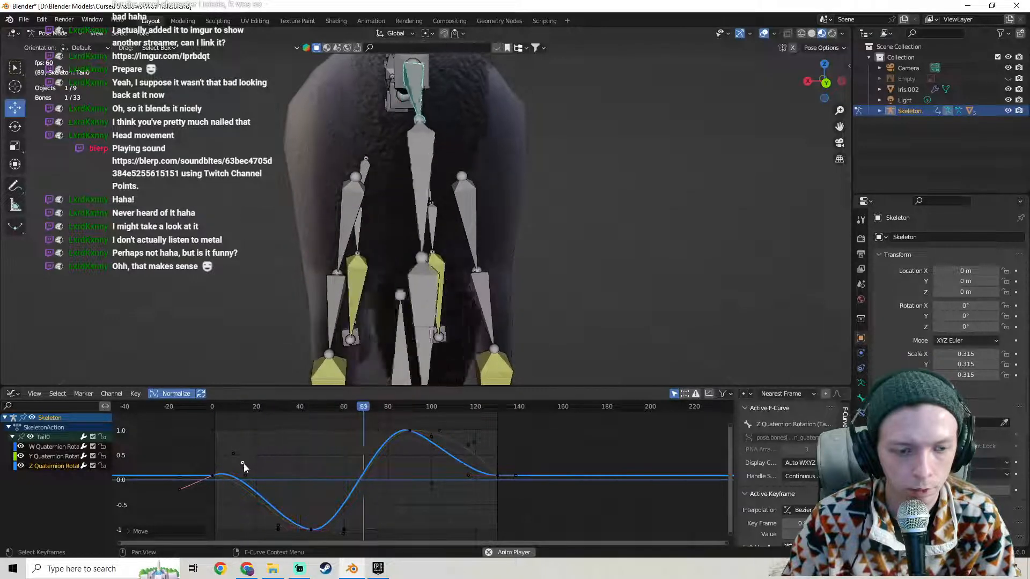
{"action": "left_click_drag", "start_coordinate": [242, 464], "coordinate": [246, 523]}
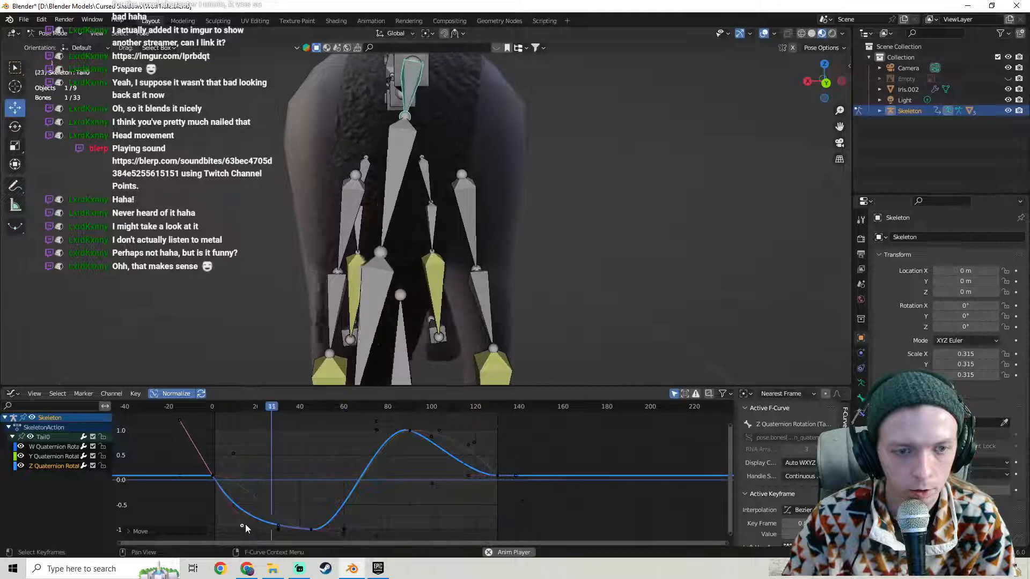
{"action": "left_click_drag", "start_coordinate": [241, 525], "coordinate": [245, 520]}
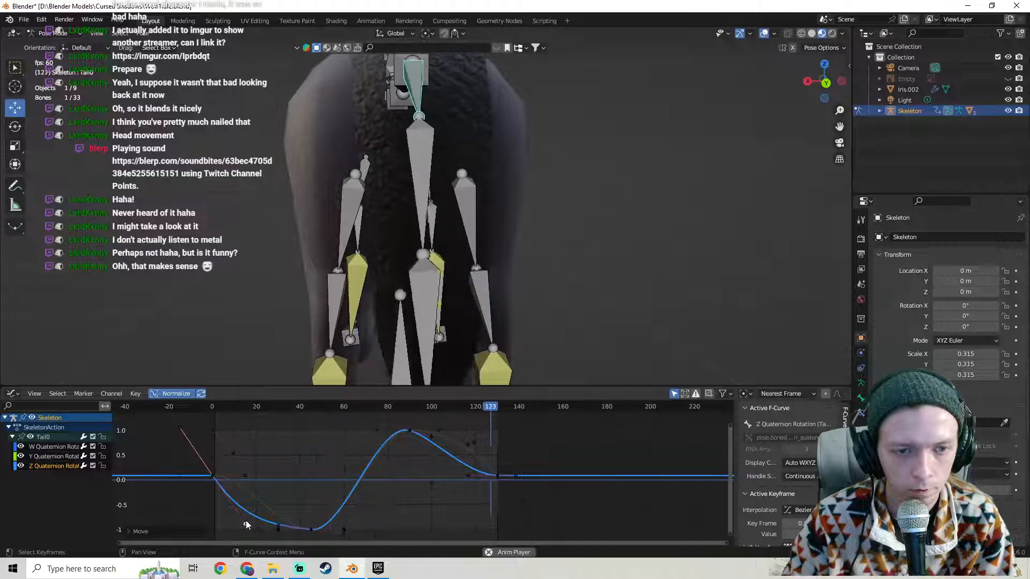
Raise the Z curve's frame 0 outgoing handle slightly to about frame 16 and -0.75.
{"action": "middle_click_drag", "start_coordinate": [245, 478], "coordinate": [265, 432]}
{"action": "scroll", "coordinate": [268, 470], "scroll_direction": "up", "scroll_amount": 2}
{"action": "middle_click_drag", "start_coordinate": [299, 471], "coordinate": [319, 506]}
{"action": "scroll", "coordinate": [268, 469], "scroll_direction": "up", "scroll_amount": 1}
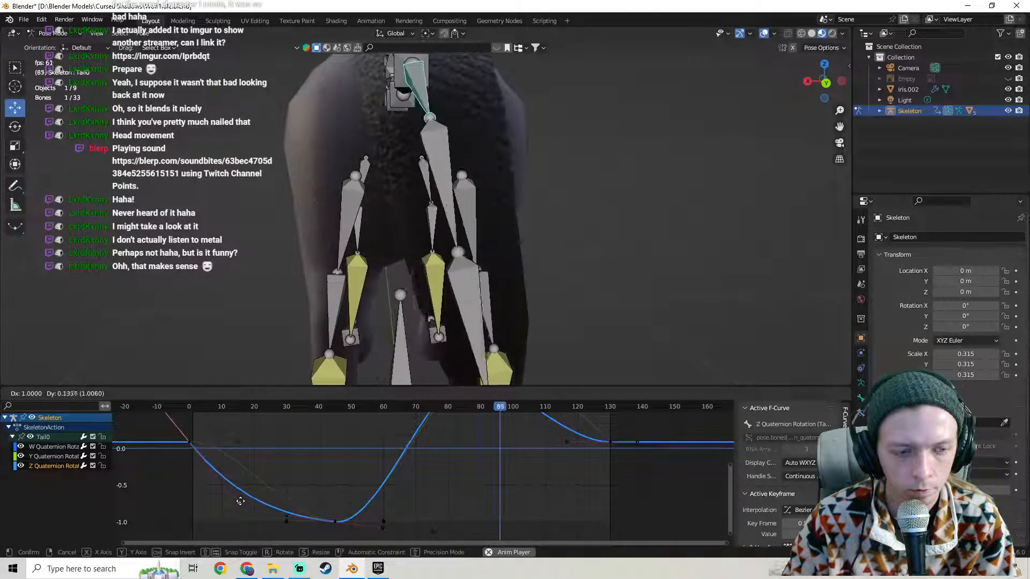
{"action": "left_click", "coordinate": [240, 501]}
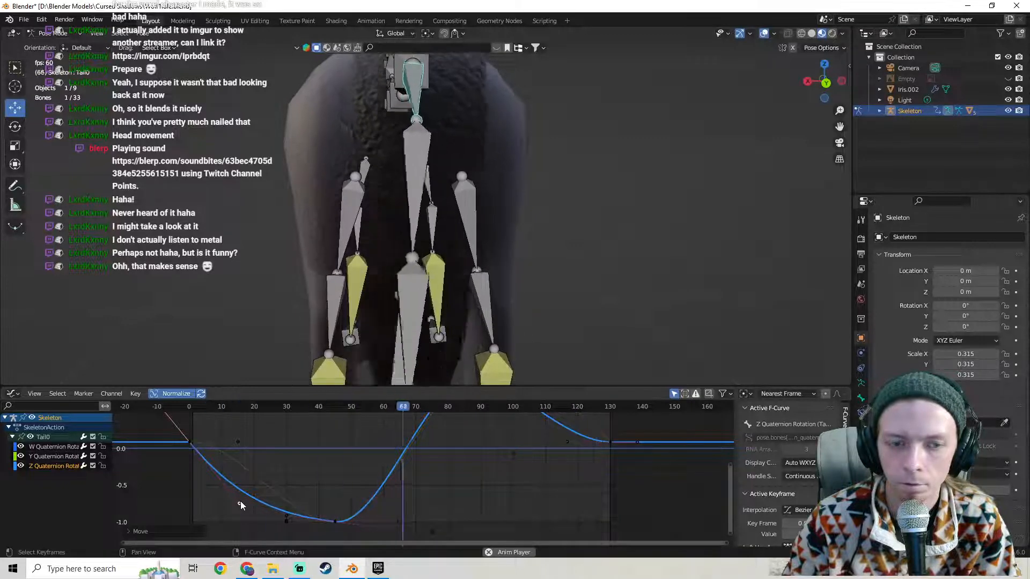
Steepen the end of the Z curve by lowering the frame 130 keyframe's outgoing handle to about frame 136 and -0.25.
{"action": "scroll", "coordinate": [239, 493], "scroll_direction": "up", "scroll_amount": 1}
{"action": "middle_click_drag", "start_coordinate": [239, 493], "coordinate": [277, 488]}
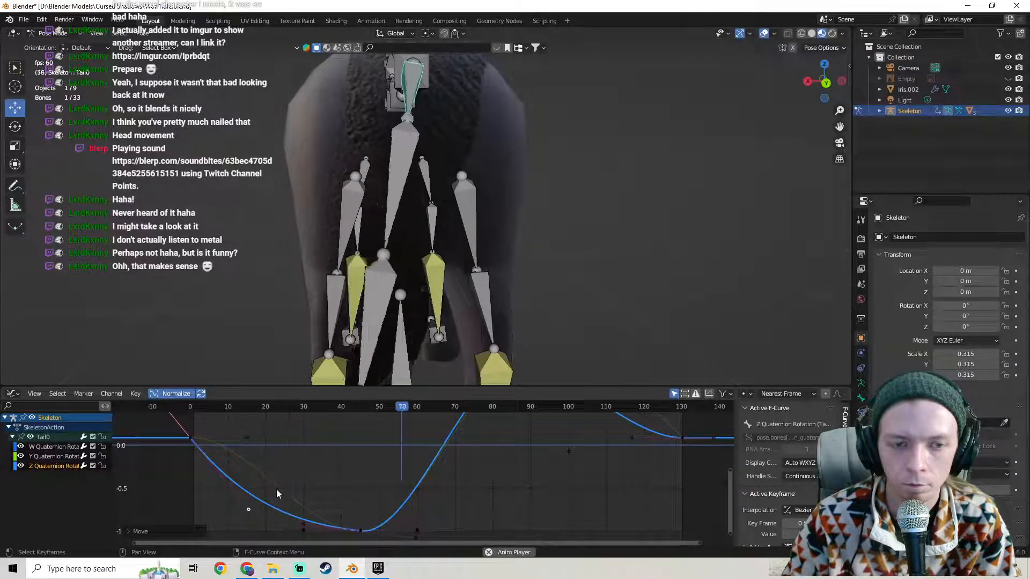
{"action": "middle_click_drag", "start_coordinate": [499, 459], "coordinate": [334, 490]}
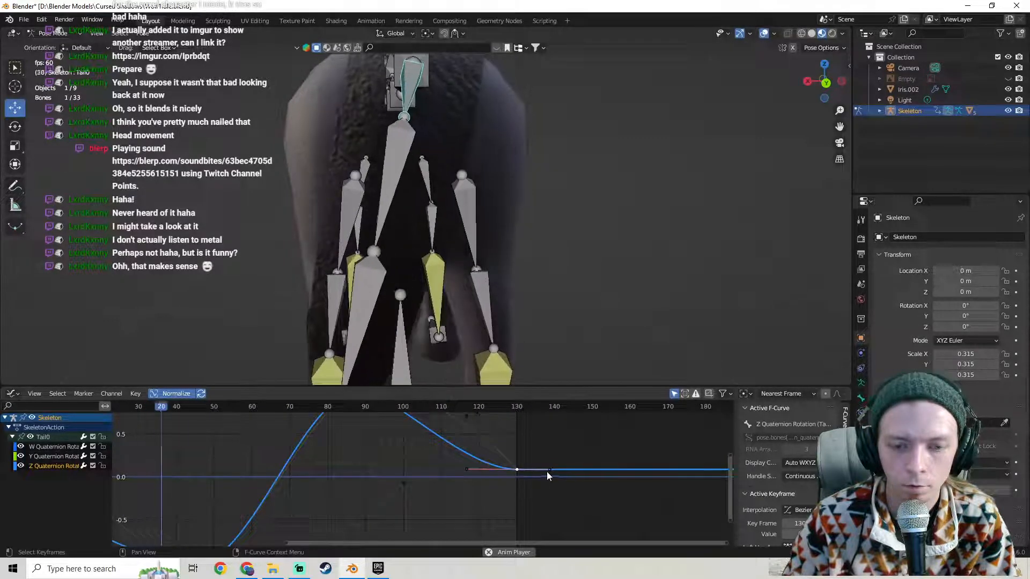
{"action": "left_click_drag", "start_coordinate": [547, 472], "coordinate": [543, 488]}
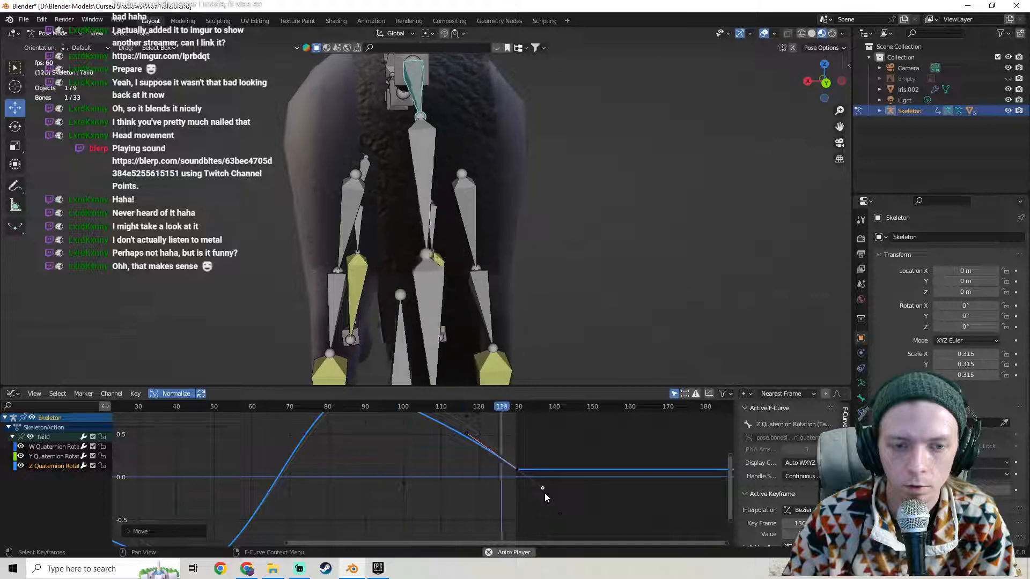
{"action": "scroll", "coordinate": [545, 498], "scroll_direction": "down", "scroll_amount": 1}
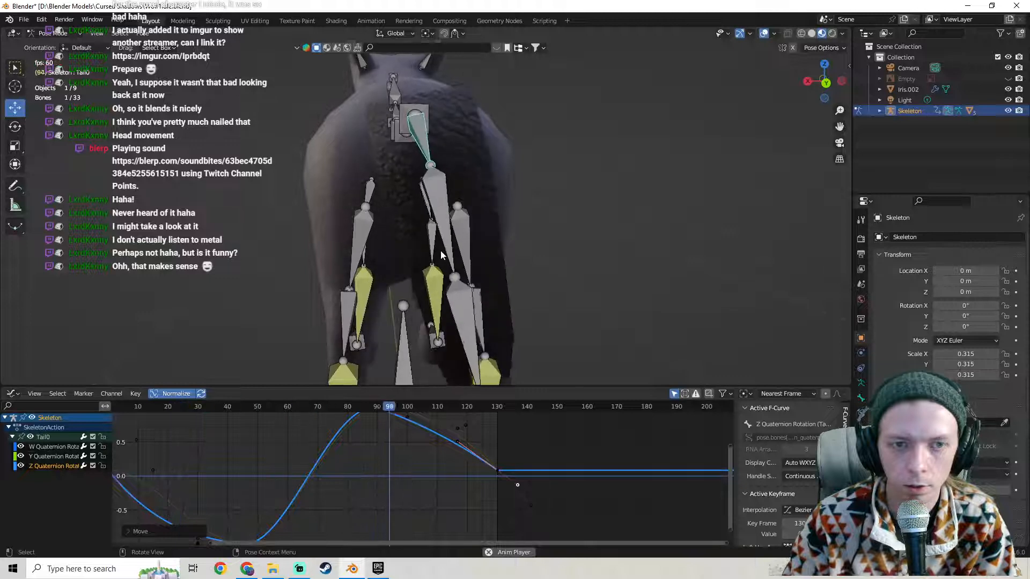
{"action": "scroll", "coordinate": [520, 477], "scroll_direction": "up", "scroll_amount": 1}
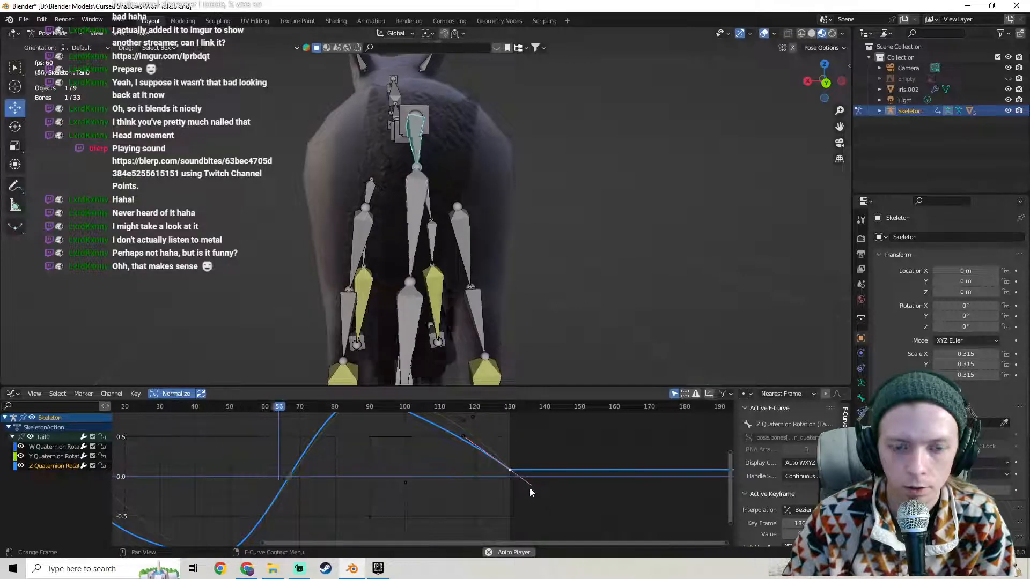
{"action": "left_click_drag", "start_coordinate": [534, 487], "coordinate": [533, 499]}
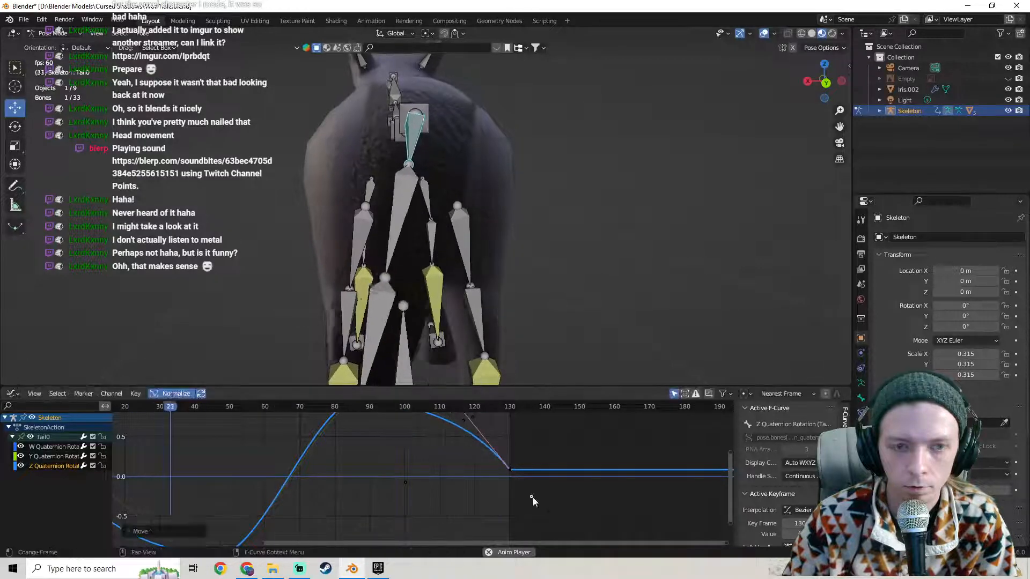
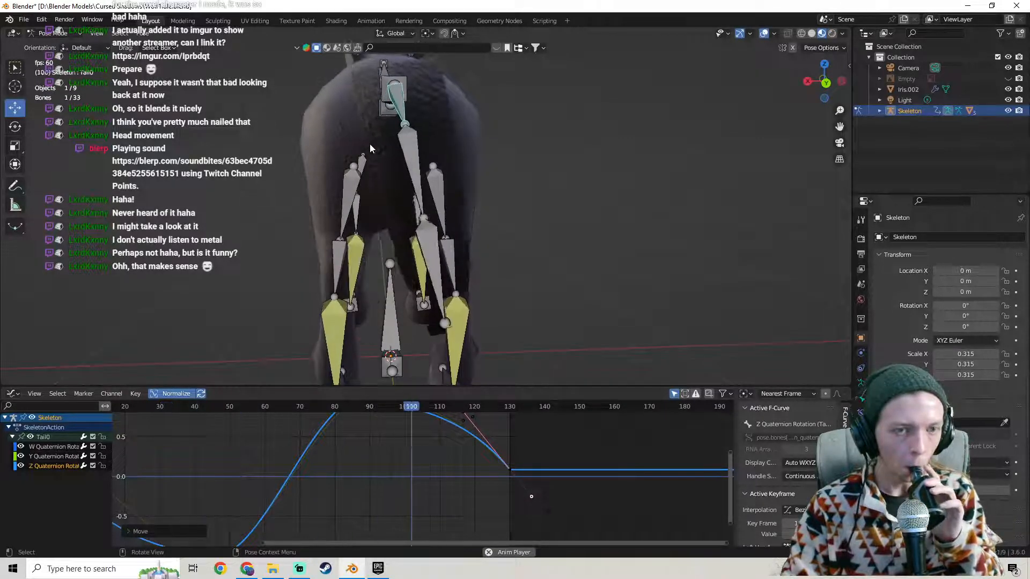
Raise the Z curve's frame 90 outgoing handle to about frame 97 and 1.1, and watch the tail swing from several angles.
{"action": "scroll", "coordinate": [372, 448], "scroll_direction": "up", "scroll_amount": 3}
{"action": "middle_click_drag", "start_coordinate": [391, 435], "coordinate": [406, 491]}
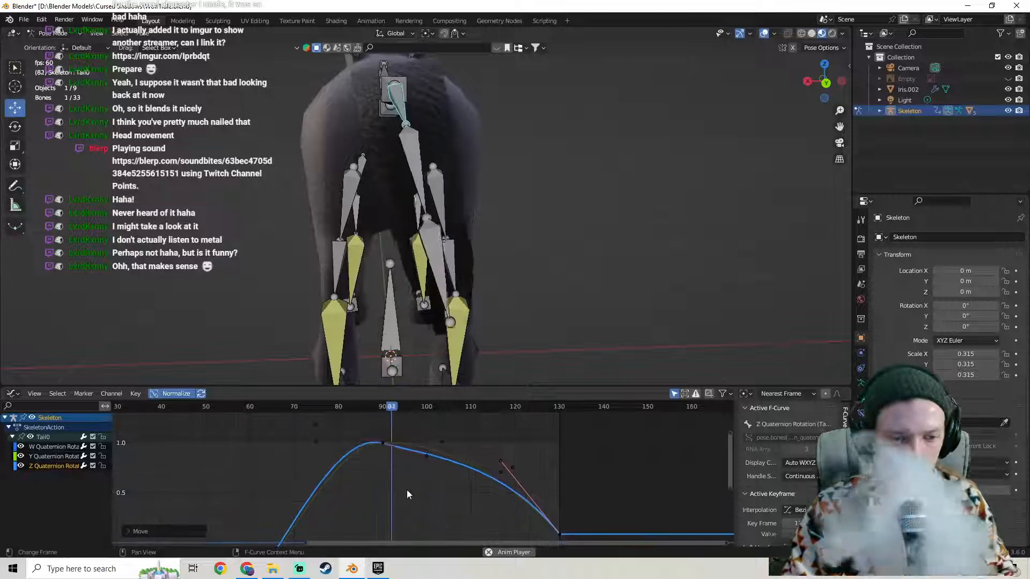
{"action": "left_click", "coordinate": [381, 444]}
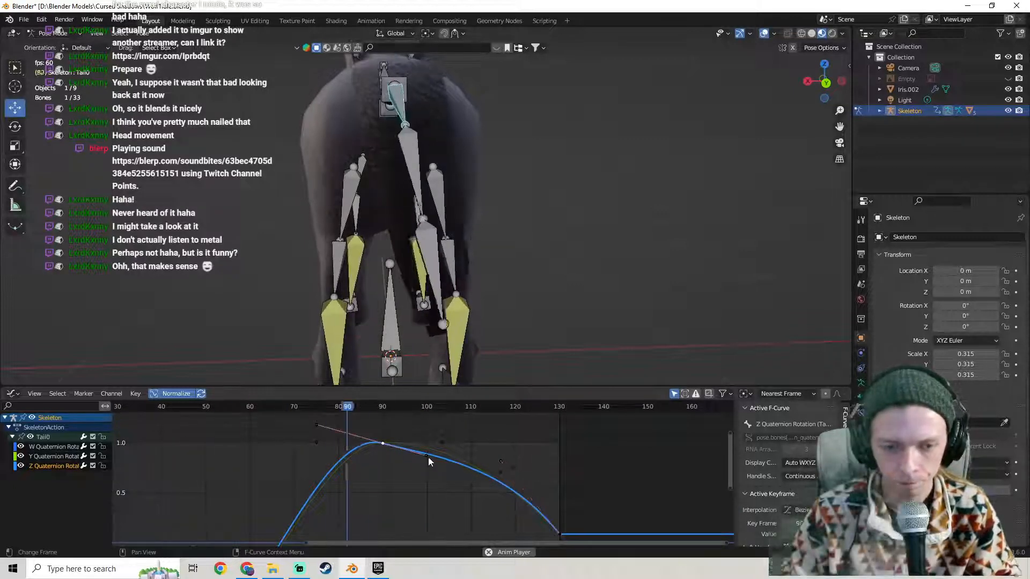
{"action": "left_click_drag", "start_coordinate": [428, 457], "coordinate": [417, 436]}
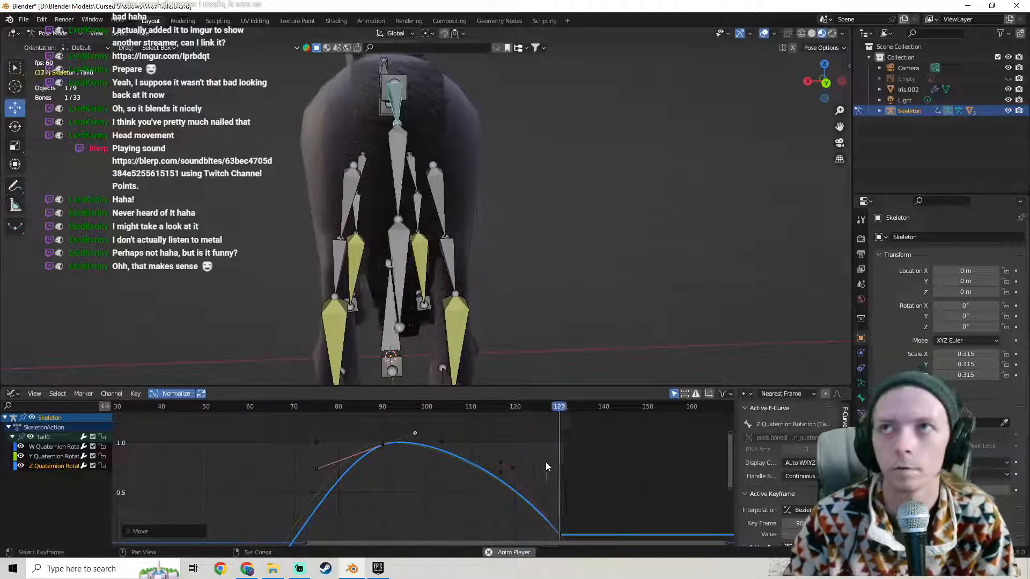
{"action": "mouse_move", "coordinate": [480, 301]}
{"action": "middle_mouse_down", "text": "shift"}
{"action": "mouse_move", "coordinate": [478, 245]}
{"action": "mouse_move", "coordinate": [493, 290]}
{"action": "middle_mouse_up", "text": "shift"}
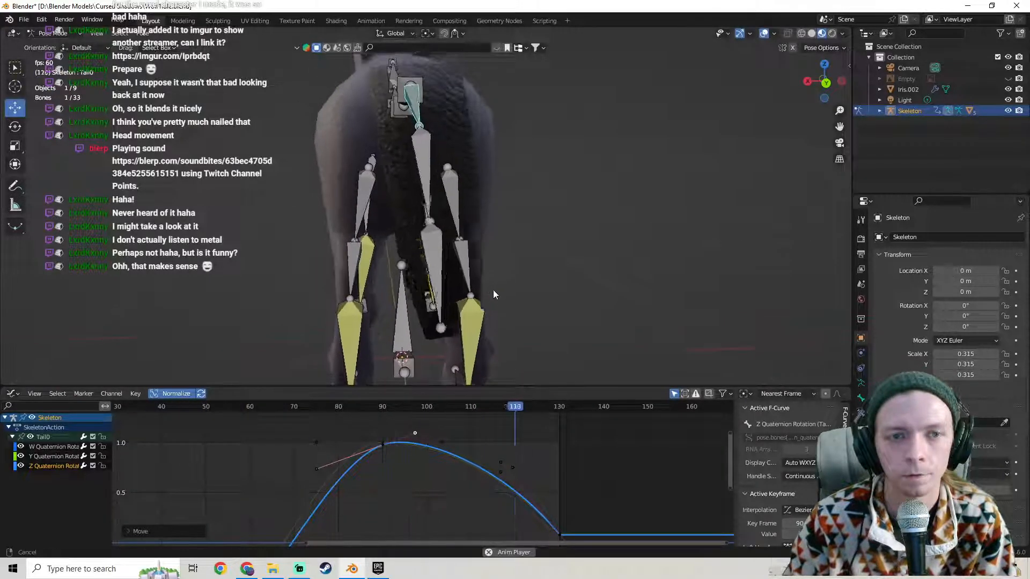
{"action": "middle_click_drag", "start_coordinate": [474, 231], "coordinate": [559, 224]}
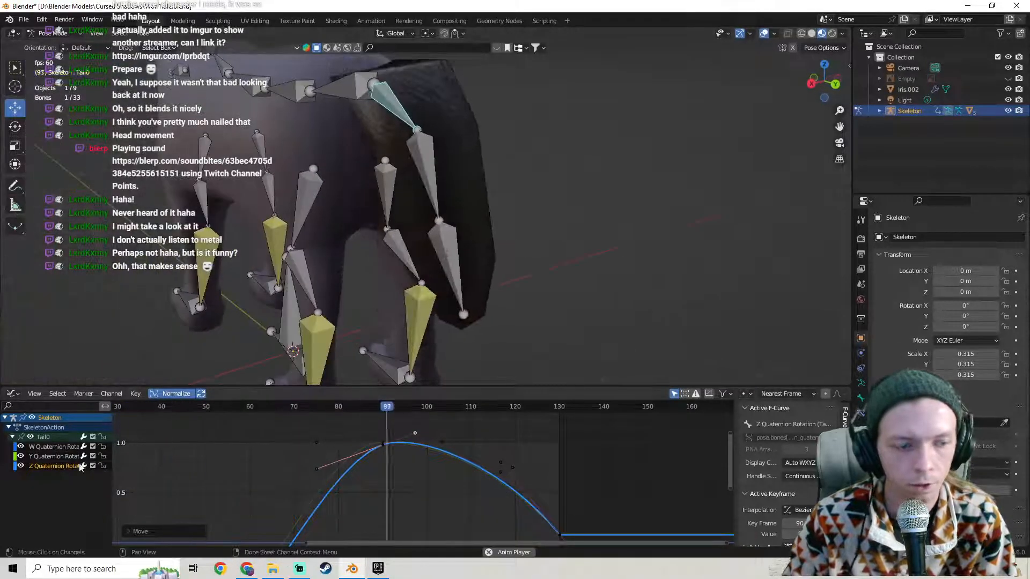
Try the tail swing with the Y Quaternion Rotation curve deleted, and undo the deletion.
{"action": "left_click", "coordinate": [58, 456]}
{"action": "key", "text": "x"}
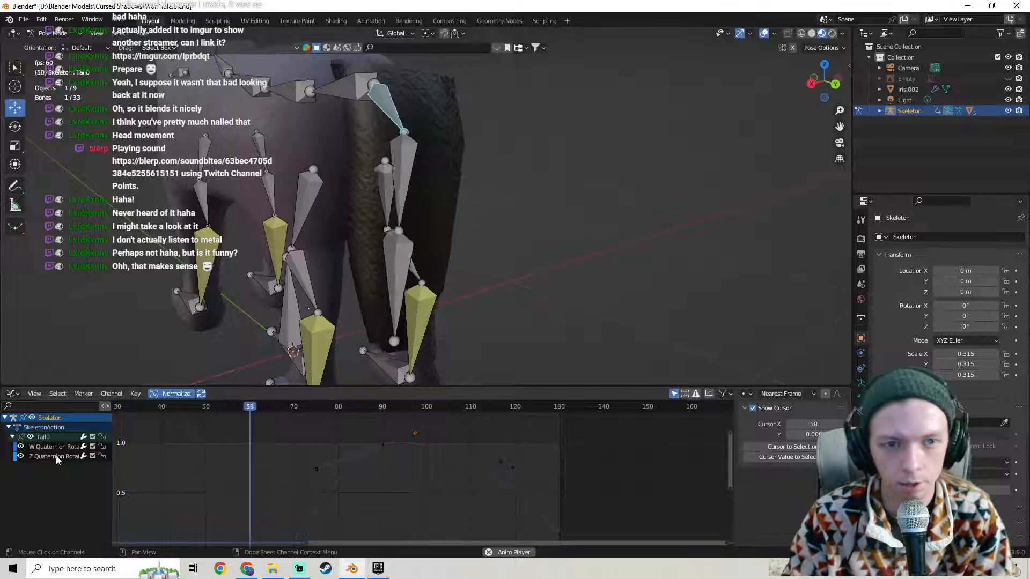
{"action": "middle_click_drag", "start_coordinate": [317, 286], "coordinate": [276, 280]}
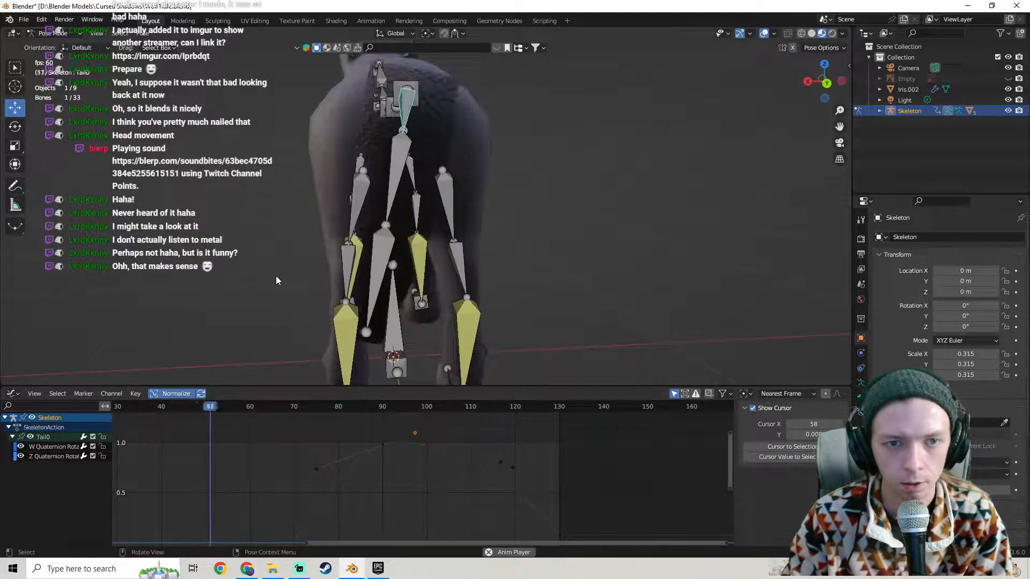
{"action": "key", "text": "ctrl+z"}
Steepen the start of the Y curve by lowering the frame 0 keyframe's outgoing handle to about frame 14 and -0.25.
{"action": "middle_click_drag", "start_coordinate": [393, 496], "coordinate": [413, 460]}
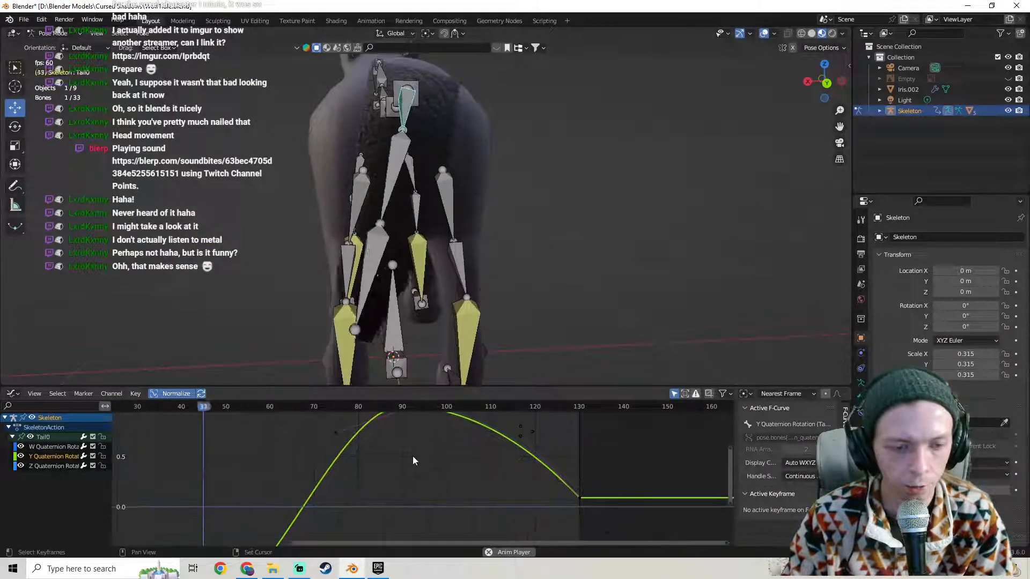
{"action": "middle_click_drag", "start_coordinate": [548, 484], "coordinate": [474, 475]}
{"action": "middle_click_drag", "start_coordinate": [368, 446], "coordinate": [379, 482], "text": "shift"}
{"action": "middle_click_drag", "start_coordinate": [216, 465], "coordinate": [467, 322], "text": "shift"}
{"action": "middle_click_drag", "start_coordinate": [388, 491], "coordinate": [478, 573], "text": "shift"}
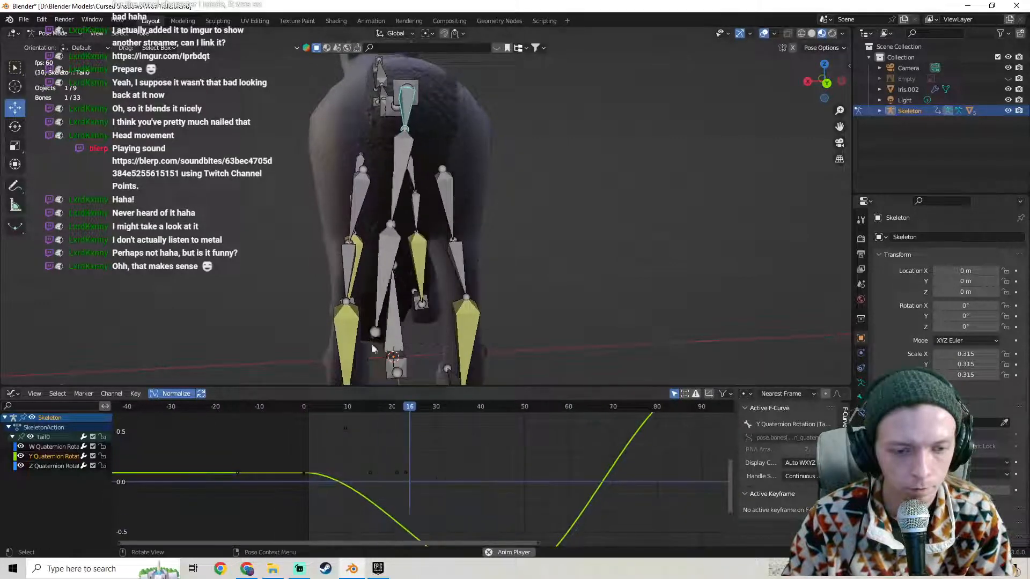
{"action": "left_click", "coordinate": [303, 472]}
{"action": "middle_click_drag", "start_coordinate": [367, 476], "coordinate": [365, 453]}
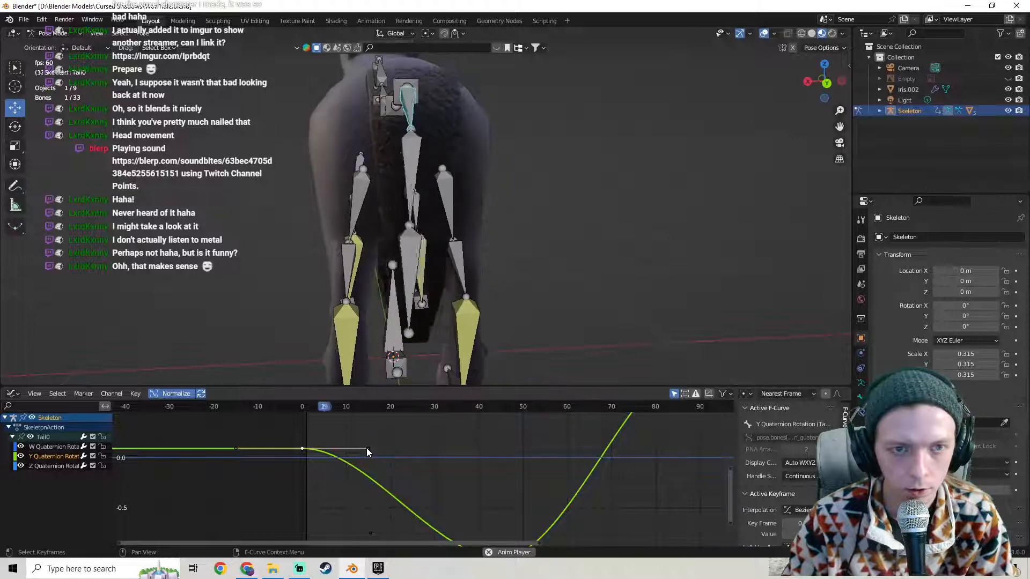
{"action": "left_click_drag", "start_coordinate": [367, 452], "coordinate": [363, 486]}
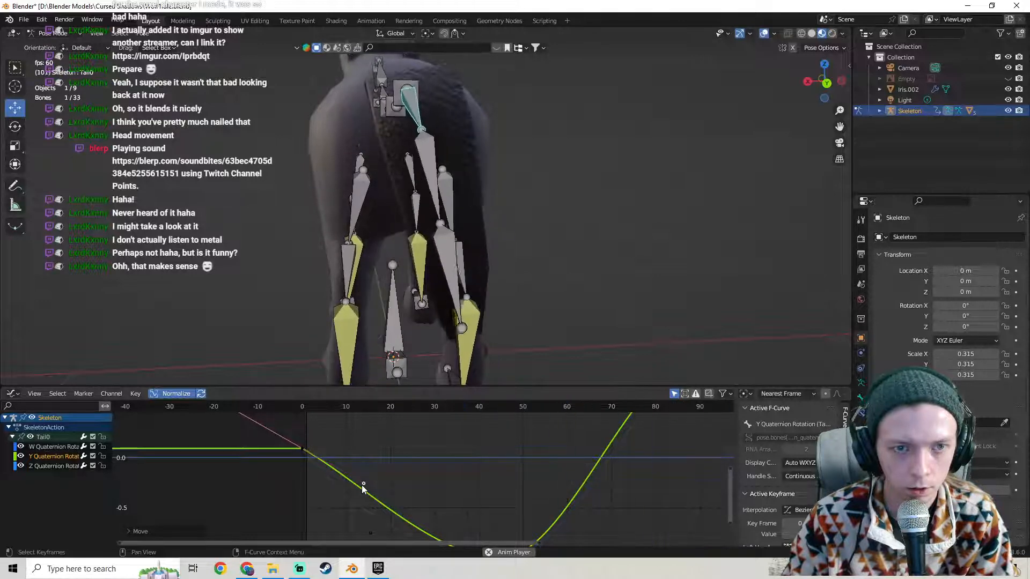
Examine the playing tail swing from the side and behind, hiding the Skeleton armature in Object Mode for an unobstructed look at the mesh.
{"action": "scroll", "coordinate": [511, 250], "scroll_direction": "up", "scroll_amount": 3}
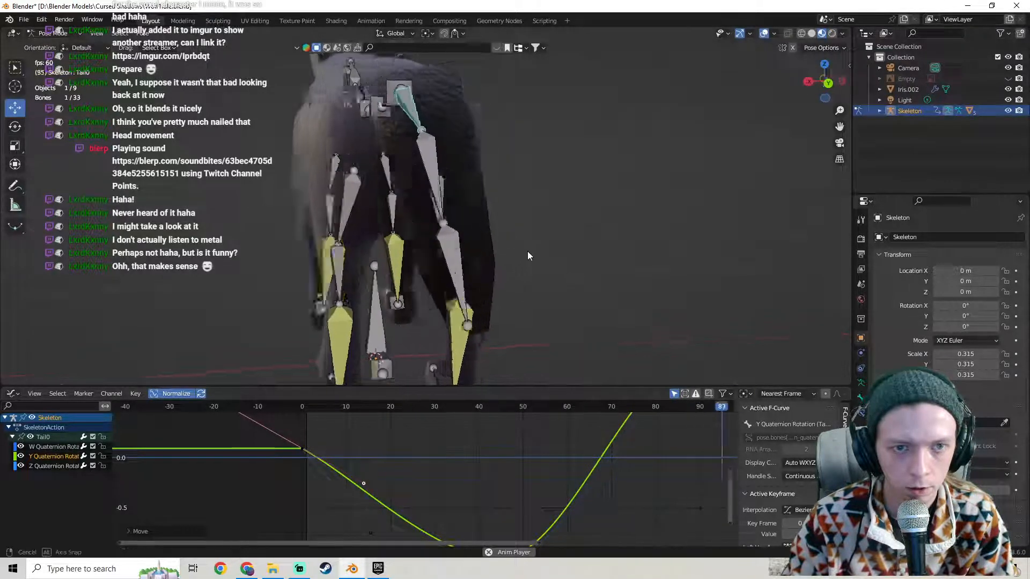
{"action": "middle_click_drag", "start_coordinate": [527, 251], "coordinate": [604, 237]}
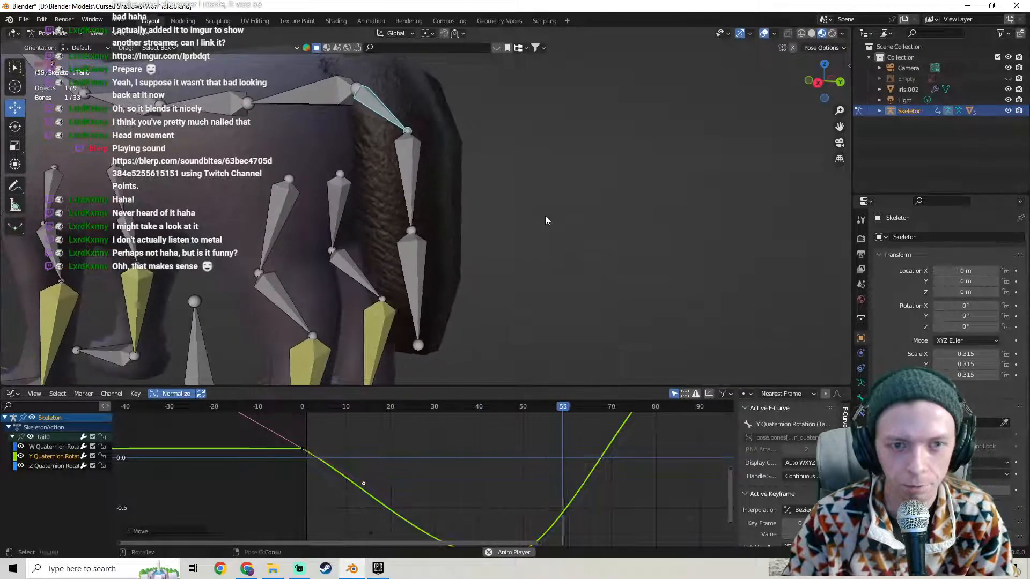
{"action": "scroll", "coordinate": [531, 242], "scroll_direction": "down", "scroll_amount": 2}
{"action": "middle_click_drag", "start_coordinate": [535, 247], "coordinate": [435, 244]}
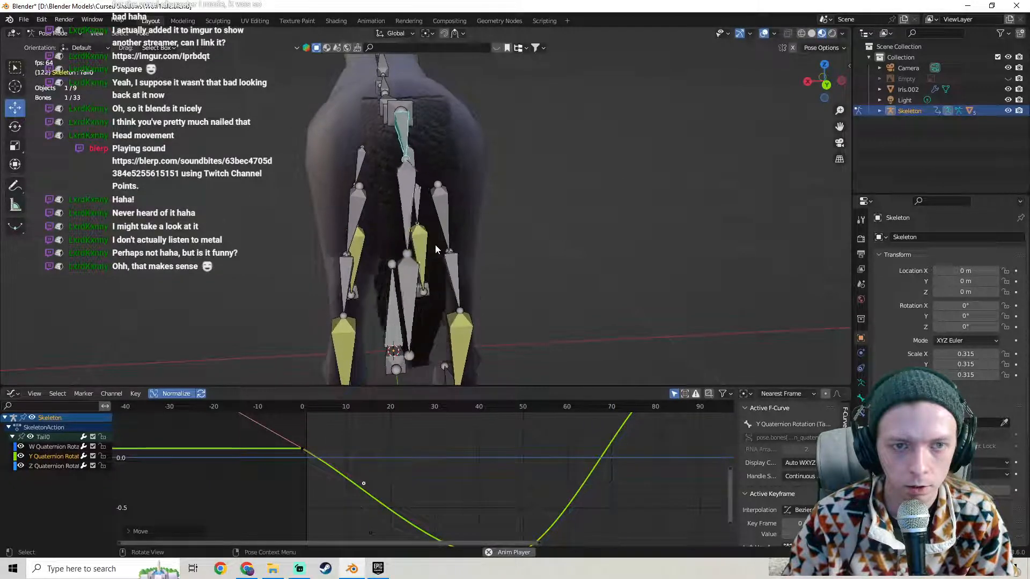
{"action": "key", "text": "ctrl+Tab"}
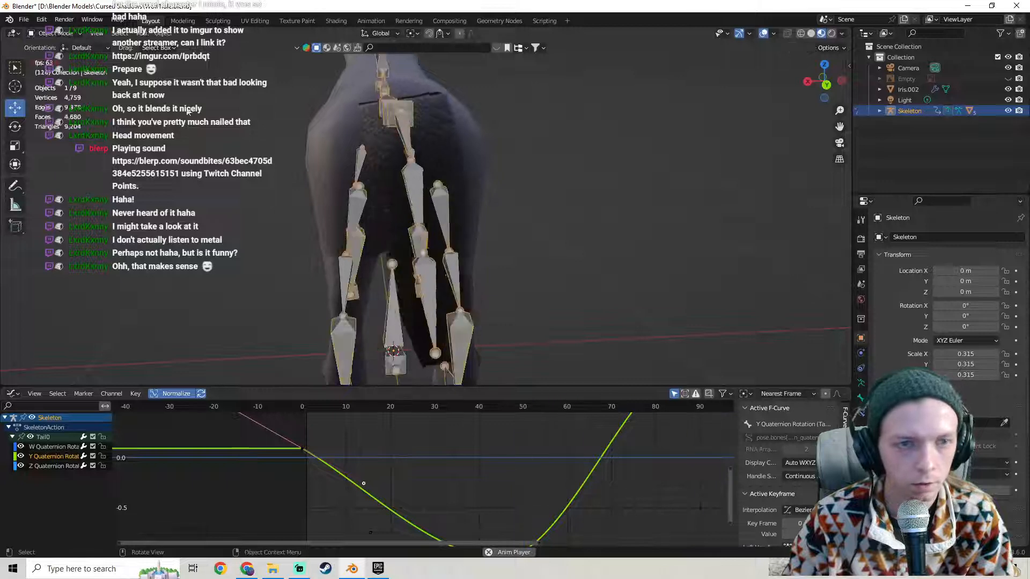
{"action": "key", "text": "h"}
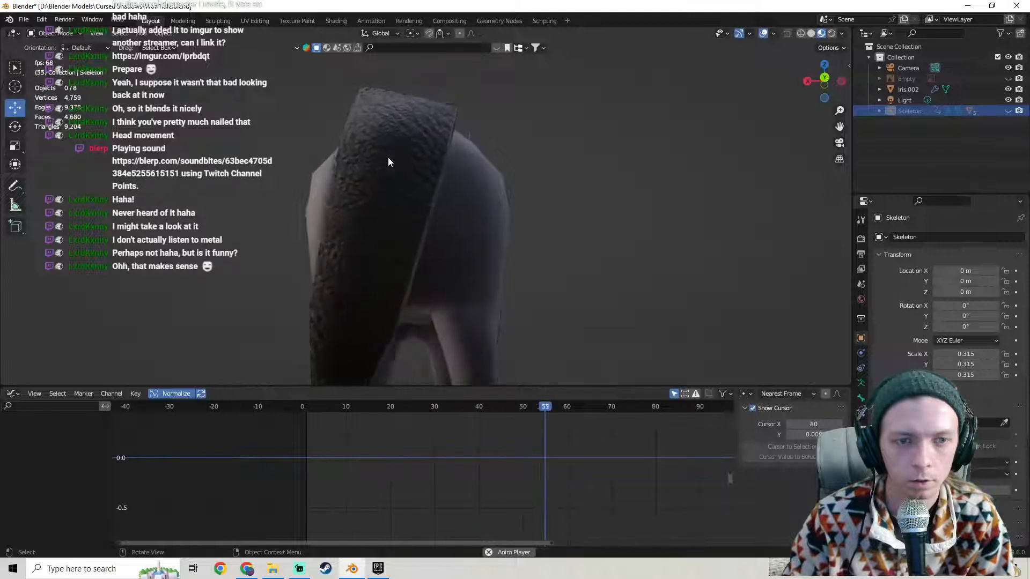
{"action": "middle_click_drag", "start_coordinate": [388, 159], "coordinate": [479, 177]}
{"action": "scroll", "coordinate": [402, 174], "scroll_direction": "up", "scroll_amount": 2}
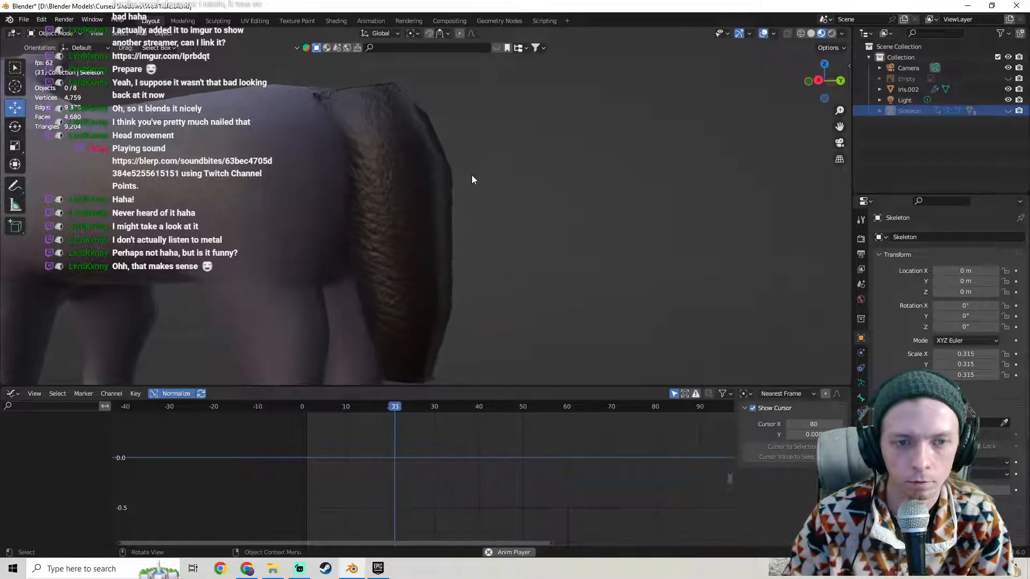
{"action": "middle_click_drag", "start_coordinate": [471, 179], "coordinate": [392, 193]}
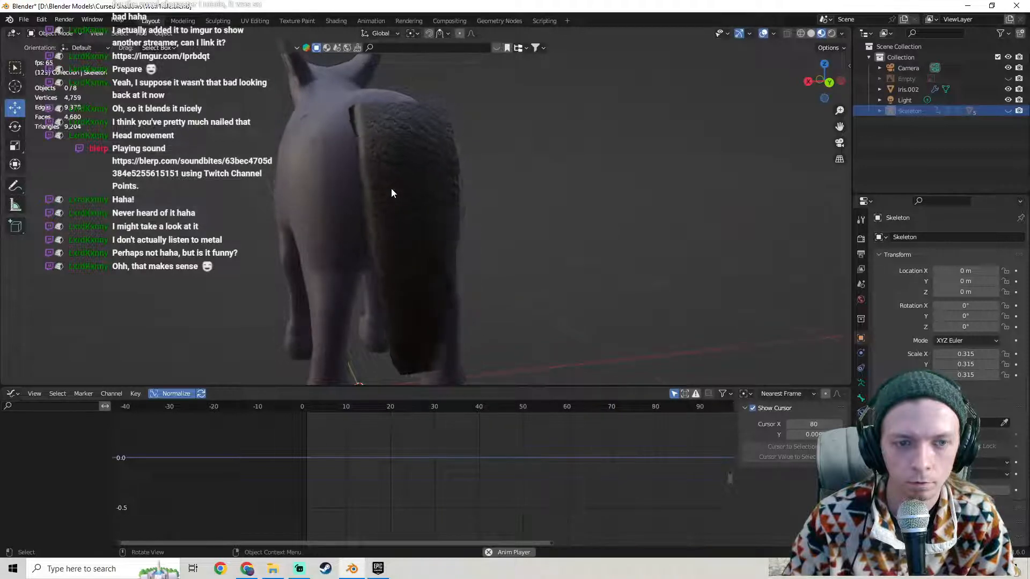
{"action": "middle_click_drag", "start_coordinate": [391, 188], "coordinate": [349, 185]}
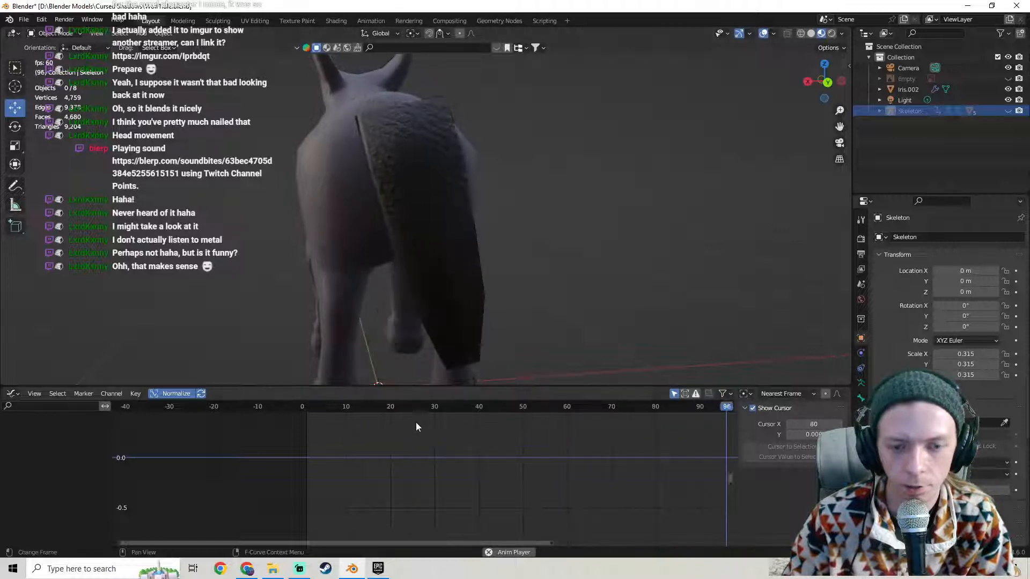
Stop the animation playback at frame 30 and unhide all hidden objects.
{"action": "left_click", "coordinate": [435, 407]}
{"action": "key", "text": "Escape"}
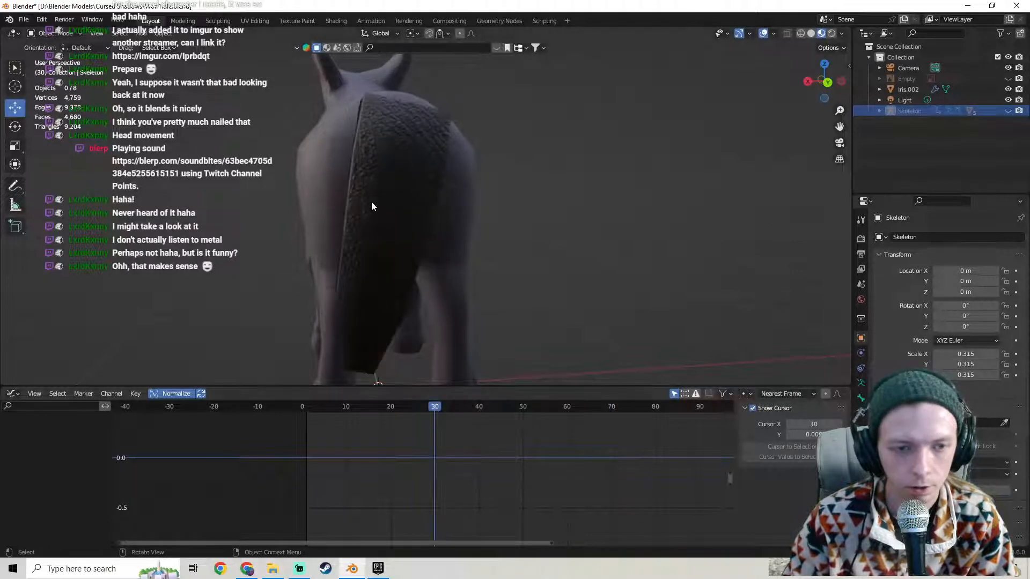
{"action": "key", "text": "alt+h"}
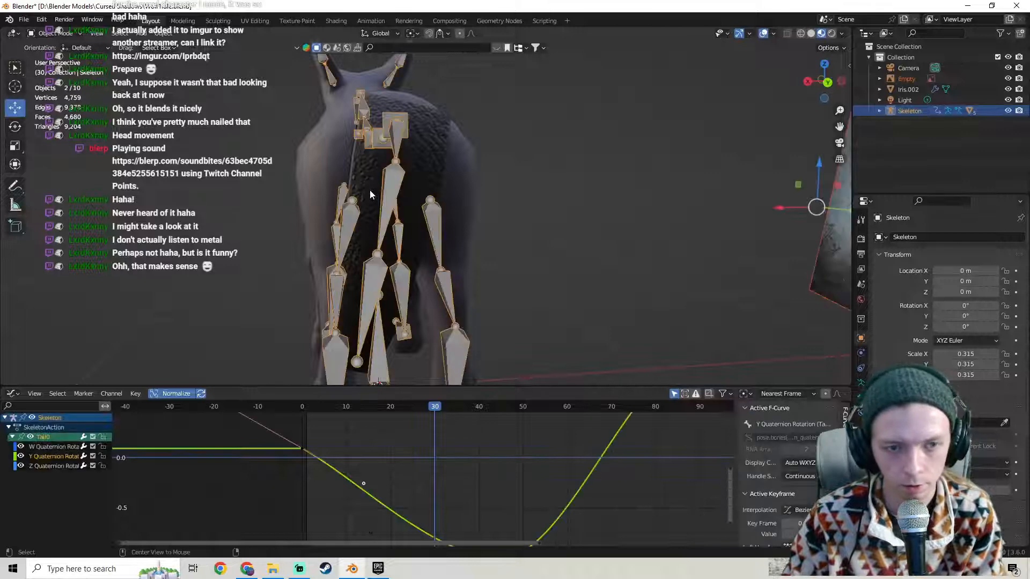
{"action": "left_click", "coordinate": [255, 567]}
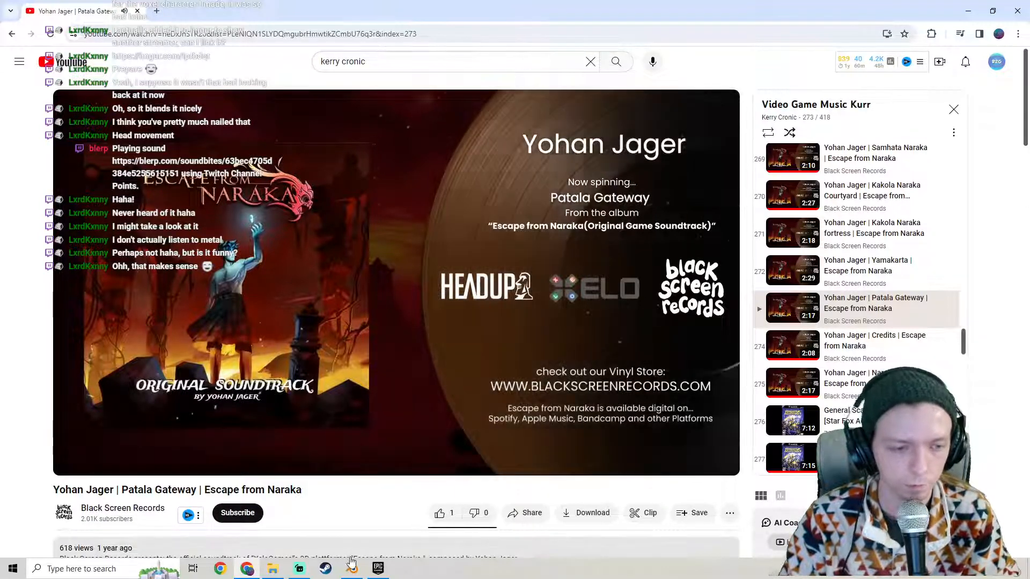
{"action": "key", "text": "alt+Tab"}
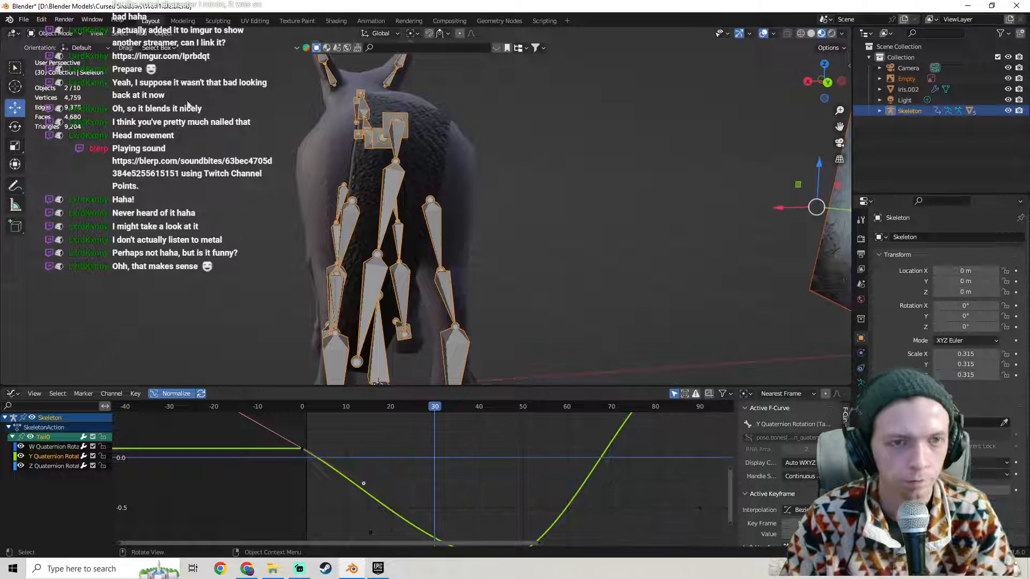
Return the Skeleton armature to Pose Mode, play the tail swing from frame 0 and set the playhead to frame 45.
{"action": "left_click", "coordinate": [59, 69]}
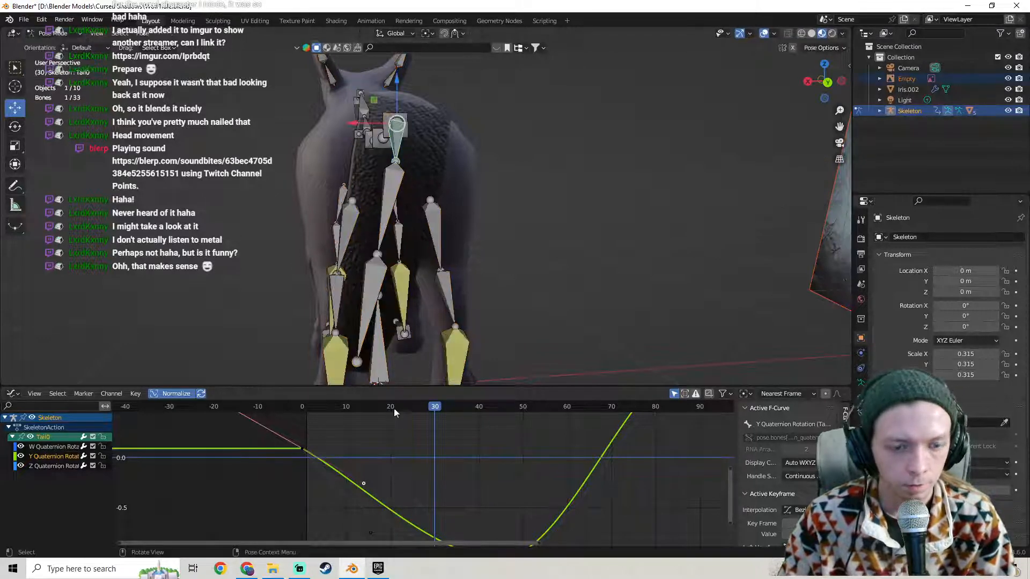
{"action": "middle_click_drag", "start_coordinate": [446, 491], "coordinate": [388, 473]}
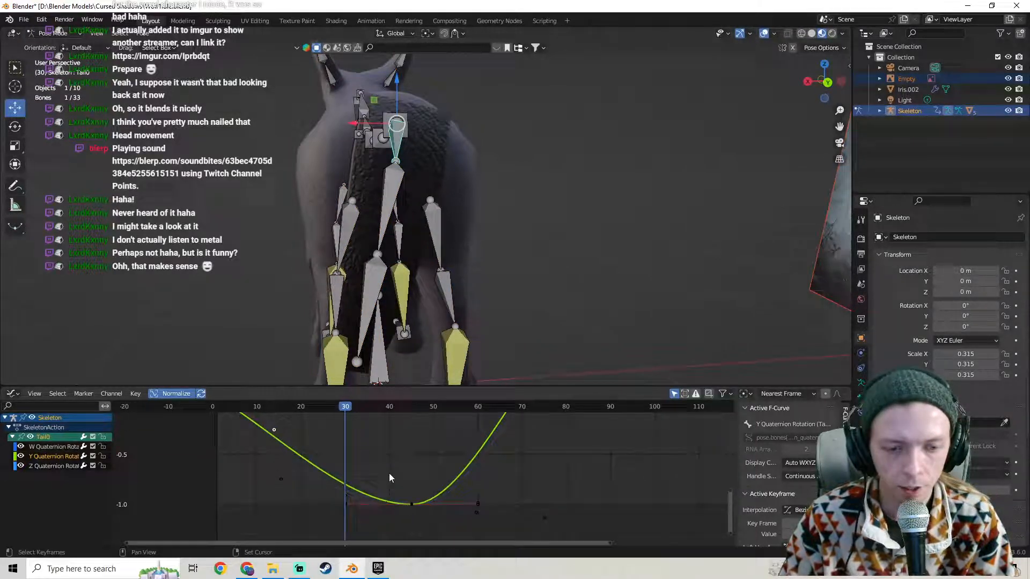
{"action": "left_click", "coordinate": [410, 504]}
{"action": "left_click_drag", "start_coordinate": [347, 411], "coordinate": [210, 411]}
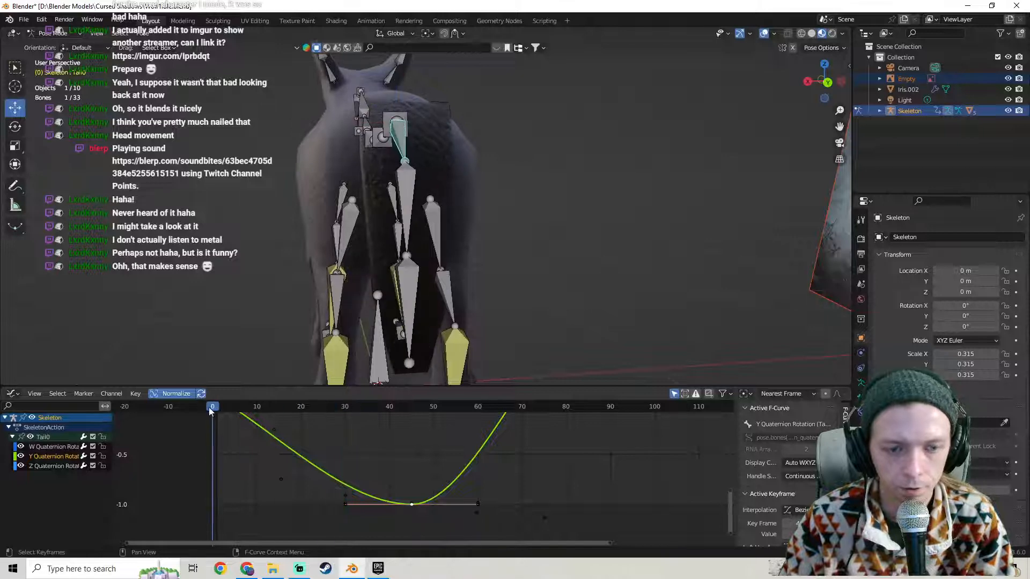
{"action": "key", "text": "space"}
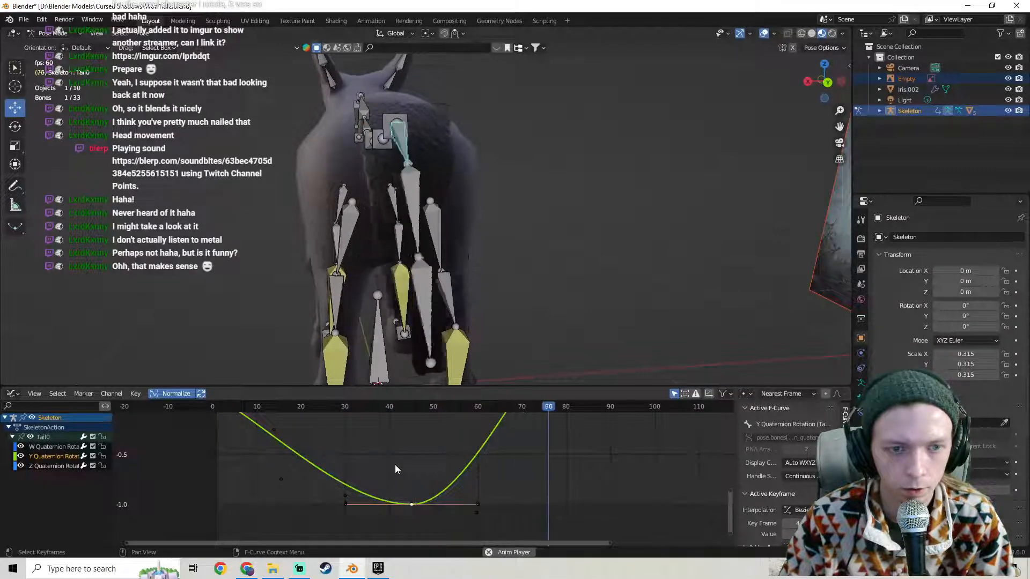
{"action": "key", "text": "space"}
{"action": "left_click", "coordinate": [410, 411]}
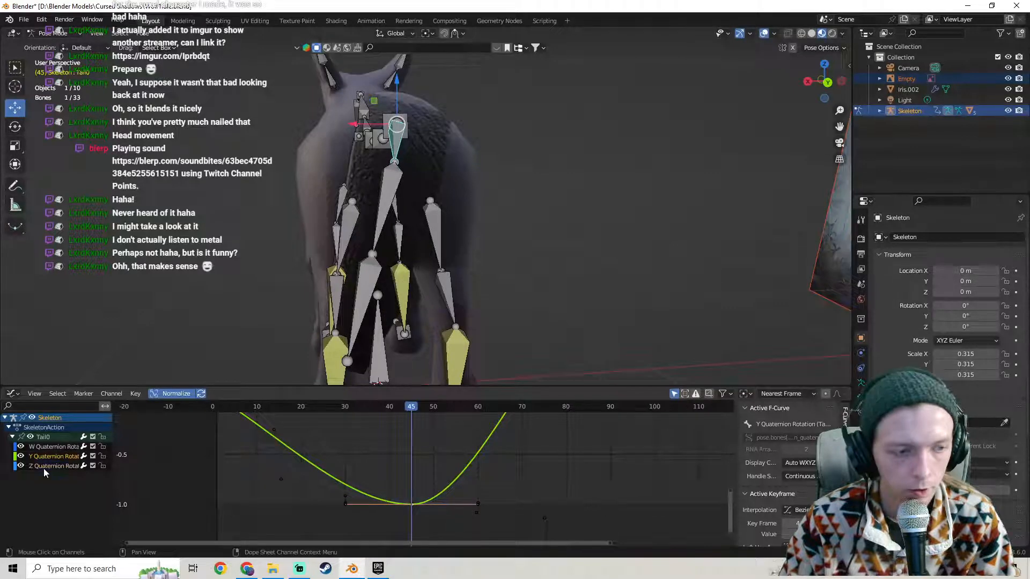
Lower the Z curve's frame 45 outgoing handle to about frame 56 and -1.35, and preview the swing.
{"action": "left_click", "coordinate": [43, 466]}
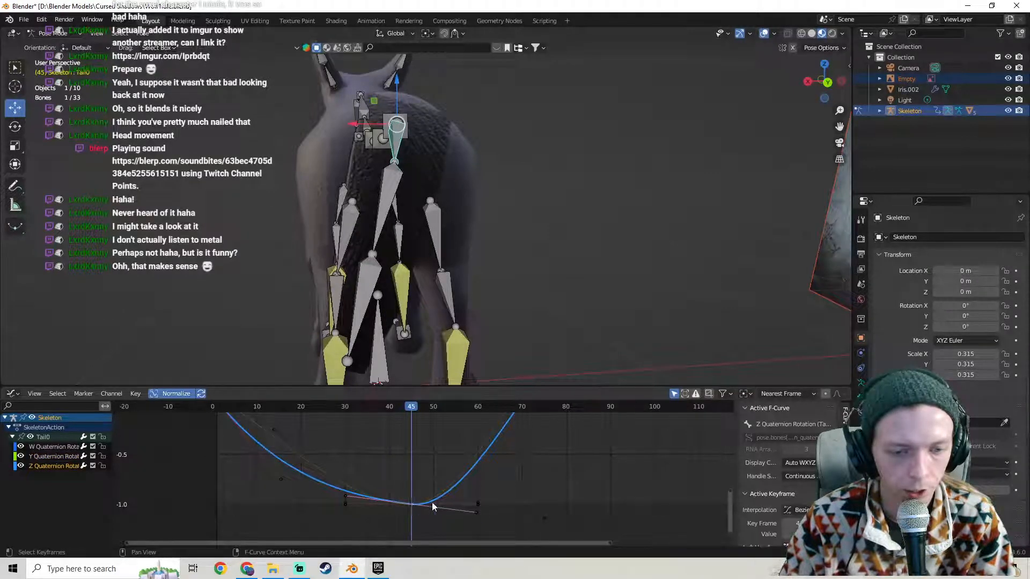
{"action": "left_click_drag", "start_coordinate": [480, 516], "coordinate": [475, 509]}
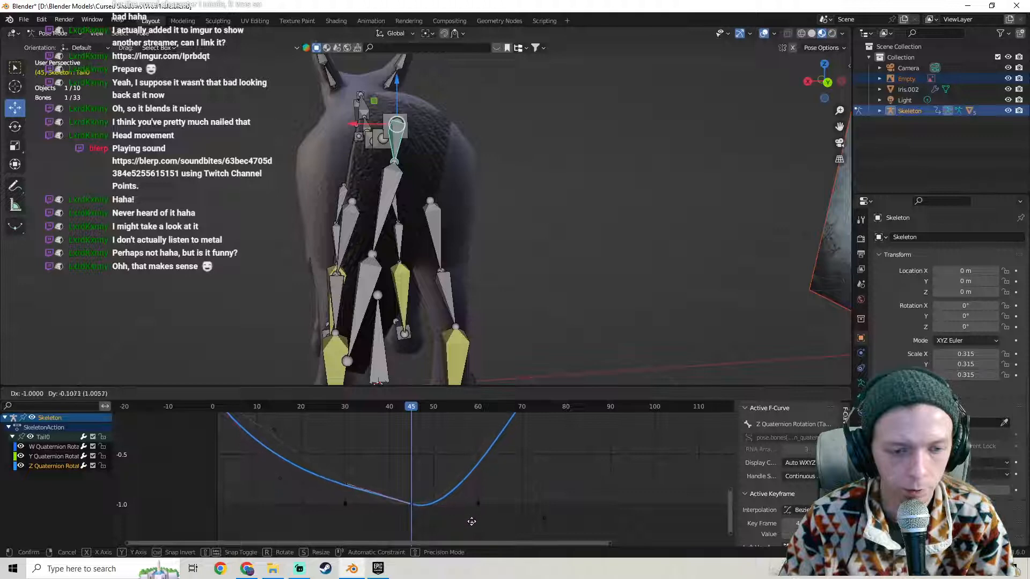
{"action": "left_click", "coordinate": [459, 540]}
{"action": "key", "text": "space"}
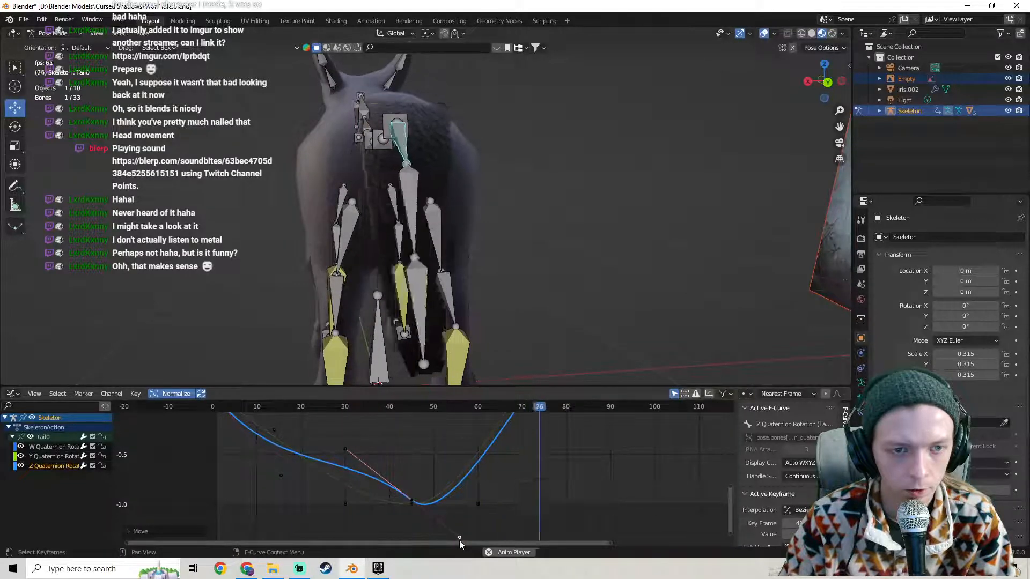
{"action": "key", "text": "space"}
Shorten and level the Z curve's frame 45 outgoing handle to about frame 52 and -1.0, and replay the animation.
{"action": "key", "text": "g"}
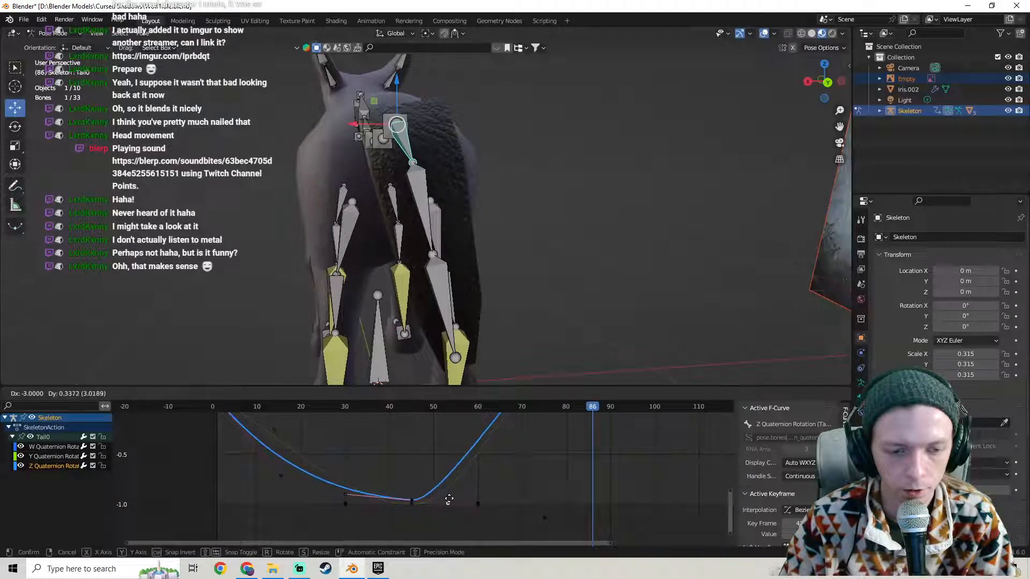
{"action": "left_click", "coordinate": [443, 505]}
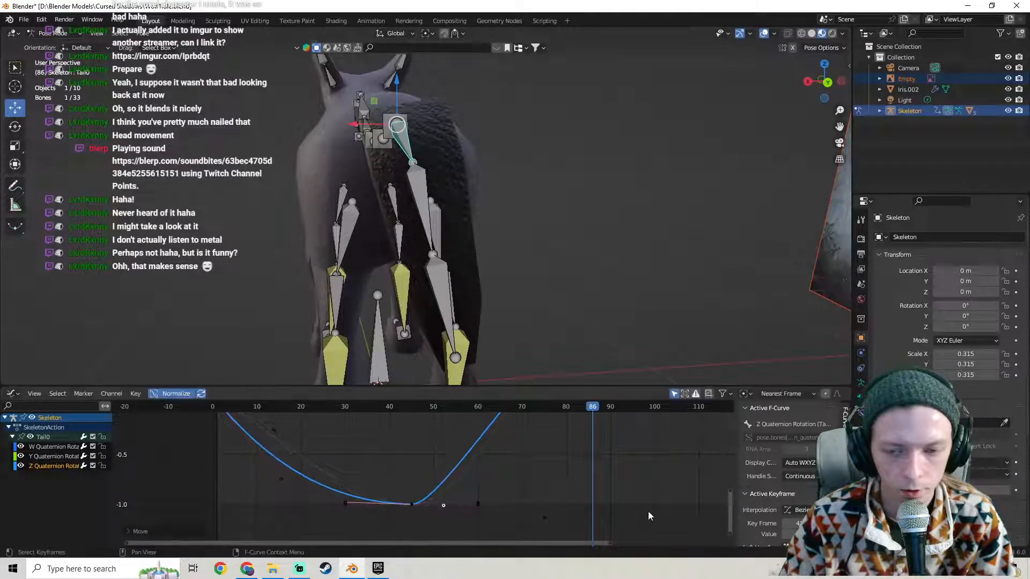
{"action": "key", "text": "space"}
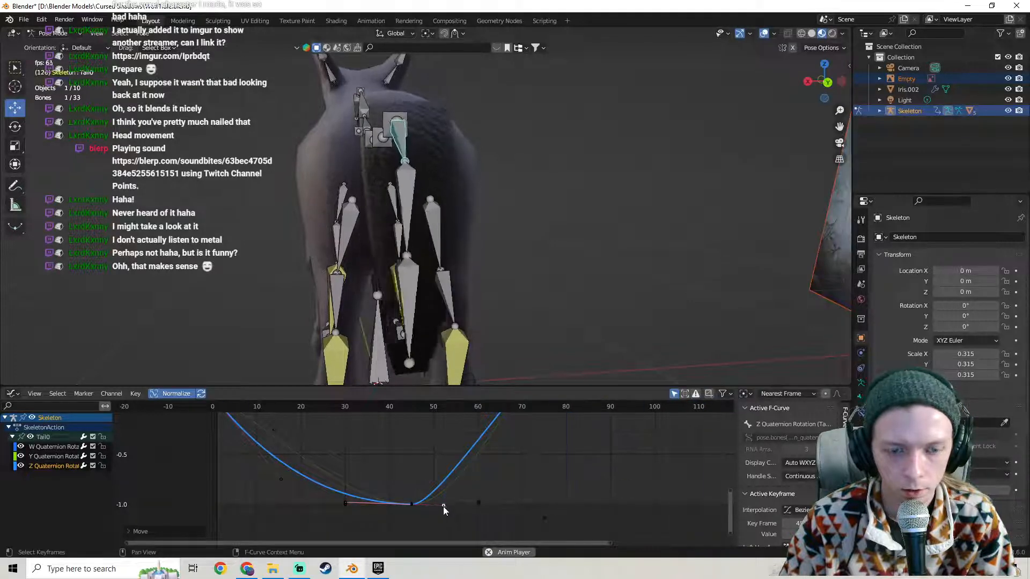
Lower the Z curve's frame 45 outgoing handle slightly, shorten its incoming handle to about frame 38 and -0.92, and select the frame 90 keyframe.
{"action": "left_click_drag", "start_coordinate": [444, 507], "coordinate": [444, 511]}
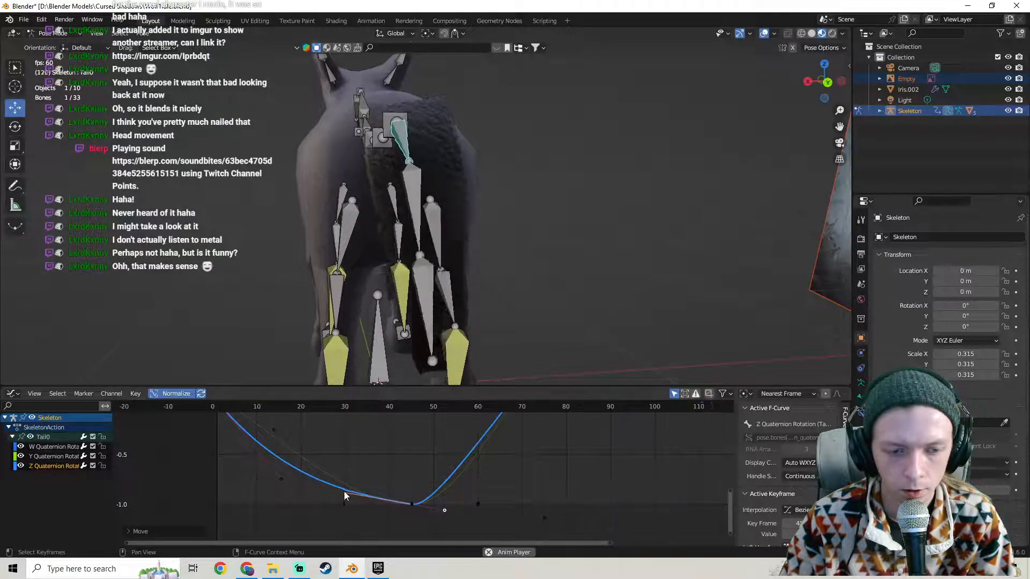
{"action": "left_click_drag", "start_coordinate": [343, 493], "coordinate": [384, 497]}
{"action": "scroll", "coordinate": [414, 501], "scroll_direction": "down", "scroll_amount": 2}
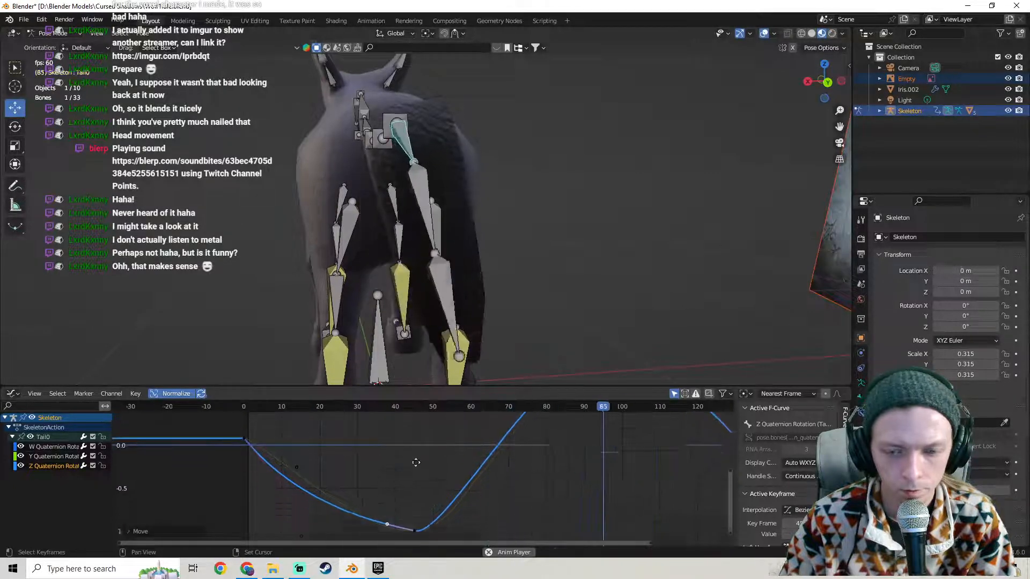
{"action": "scroll", "coordinate": [419, 510], "scroll_direction": "up", "scroll_amount": 4}
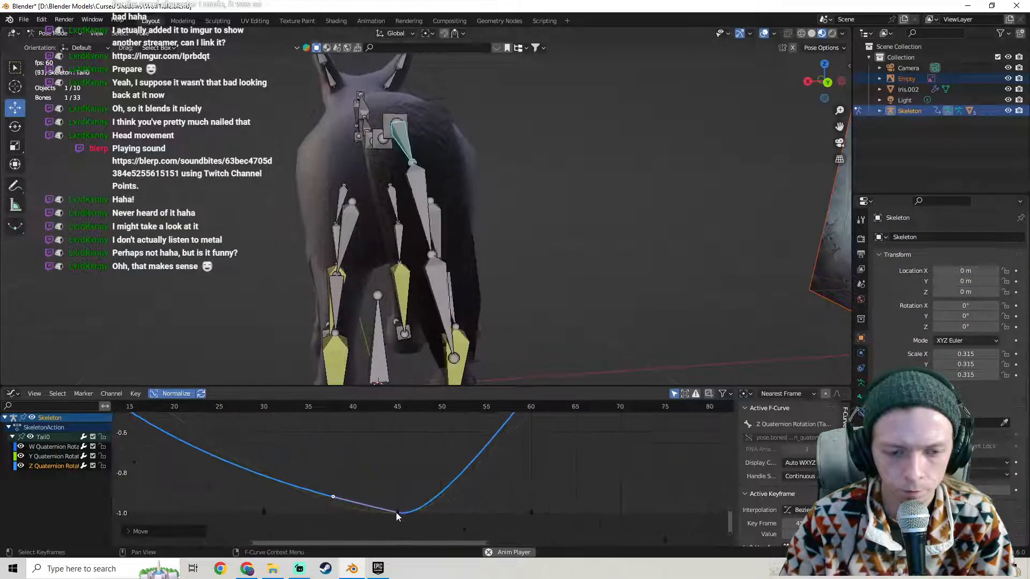
{"action": "scroll", "coordinate": [281, 473], "scroll_direction": "down", "scroll_amount": 5}
{"action": "middle_click_drag", "start_coordinate": [265, 449], "coordinate": [640, 519], "text": "shift"}
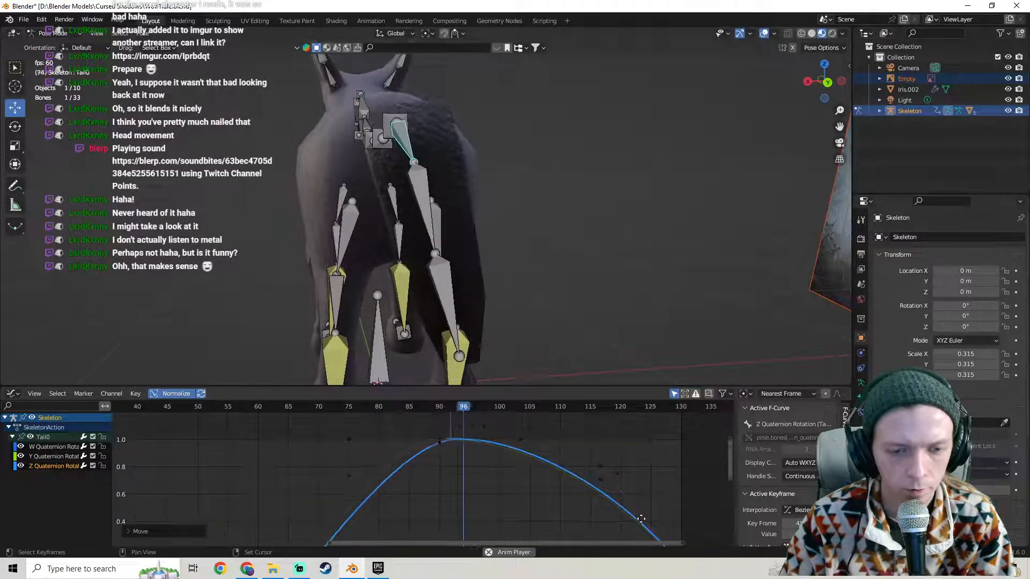
{"action": "left_click", "coordinate": [439, 443]}
Raise the Z curve's frame 45 outgoing handle to about frame 52 and -0.96.
{"action": "scroll", "coordinate": [475, 471], "scroll_direction": "down", "scroll_amount": 4}
{"action": "middle_click_drag", "start_coordinate": [528, 468], "coordinate": [500, 483], "text": "shift"}
{"action": "scroll", "coordinate": [455, 465], "scroll_direction": "up", "scroll_amount": 2}
{"action": "left_click", "coordinate": [403, 475]}
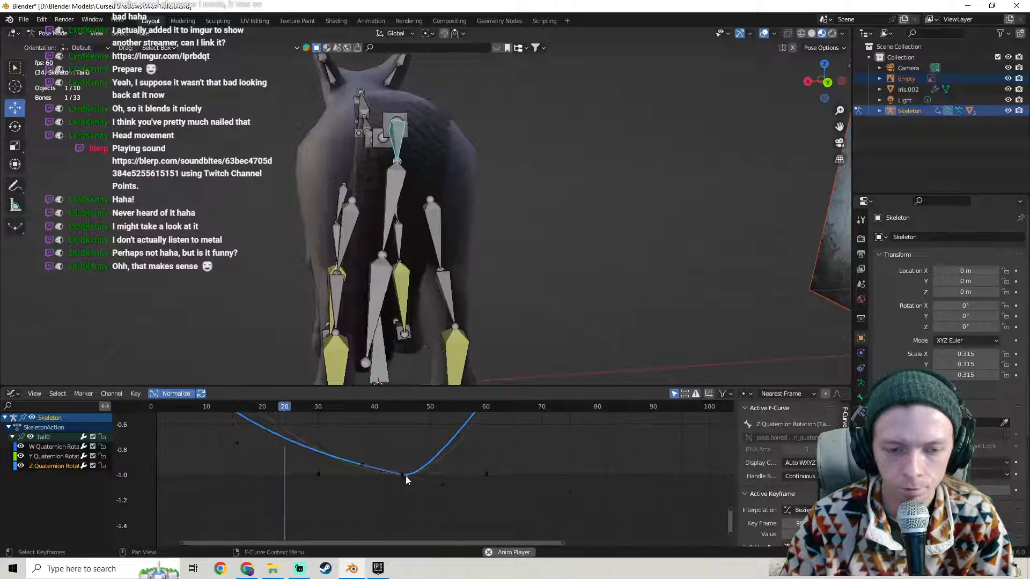
{"action": "left_click_drag", "start_coordinate": [444, 485], "coordinate": [445, 471]}
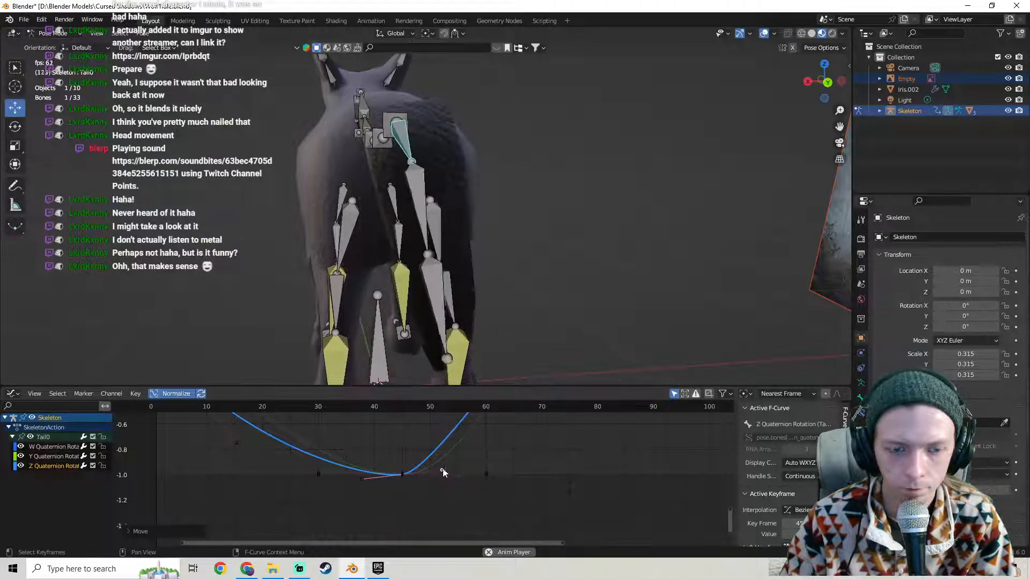
Try raising the Z curve's frame 45 outgoing handle steeply to about frame 51 and -0.6, and undo the change.
{"action": "left_click_drag", "start_coordinate": [443, 472], "coordinate": [433, 433]}
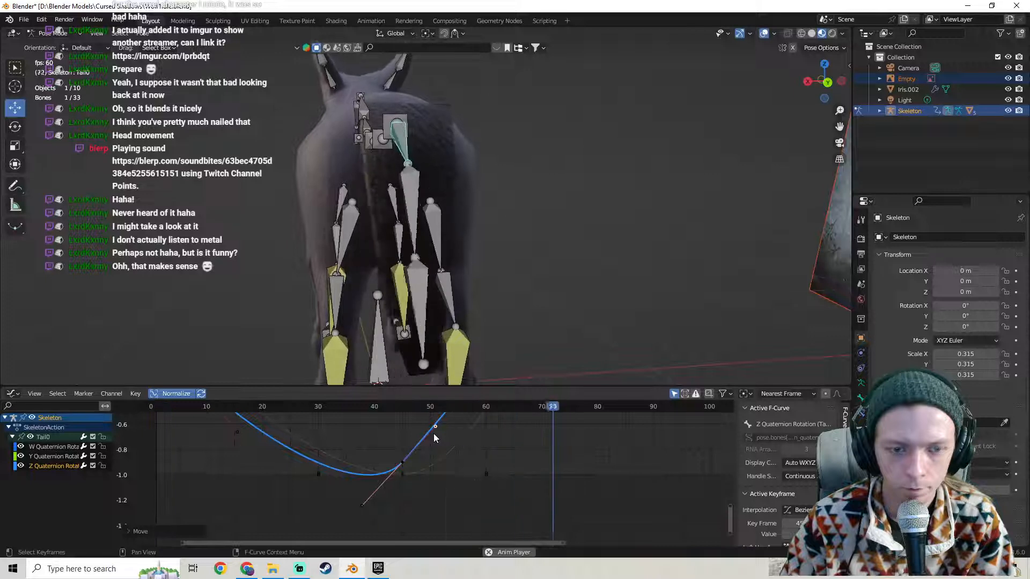
{"action": "left_click_drag", "start_coordinate": [434, 429], "coordinate": [443, 454]}
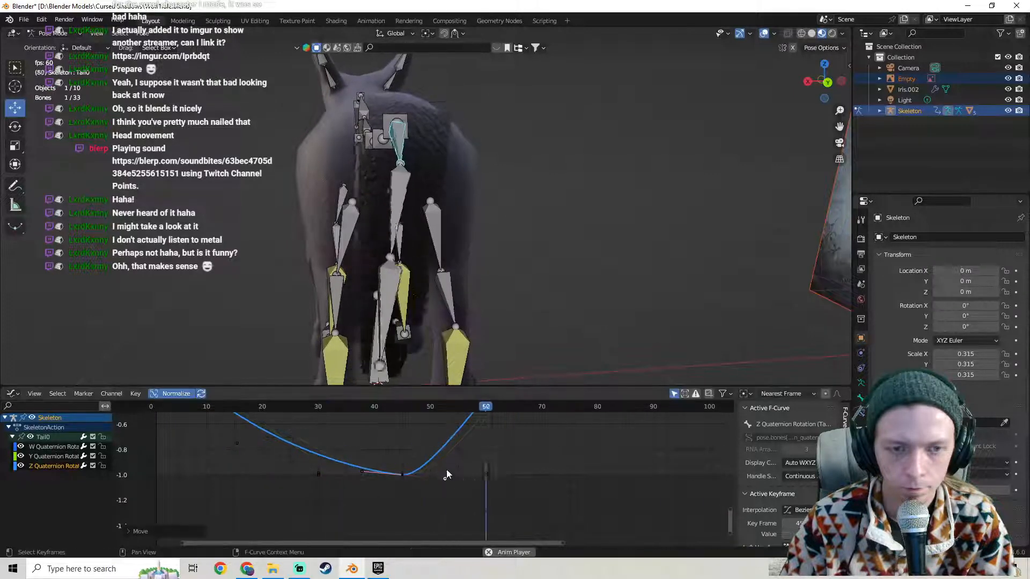
{"action": "right_click", "coordinate": [436, 494]}
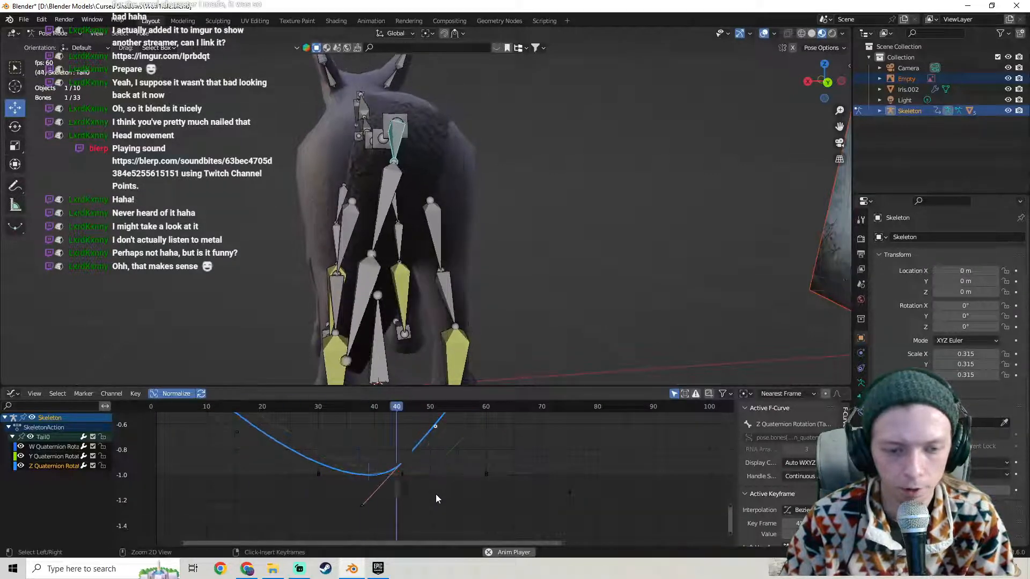
{"action": "key", "text": "ctrl+z"}
{"action": "key", "text": "ctrl+z"}
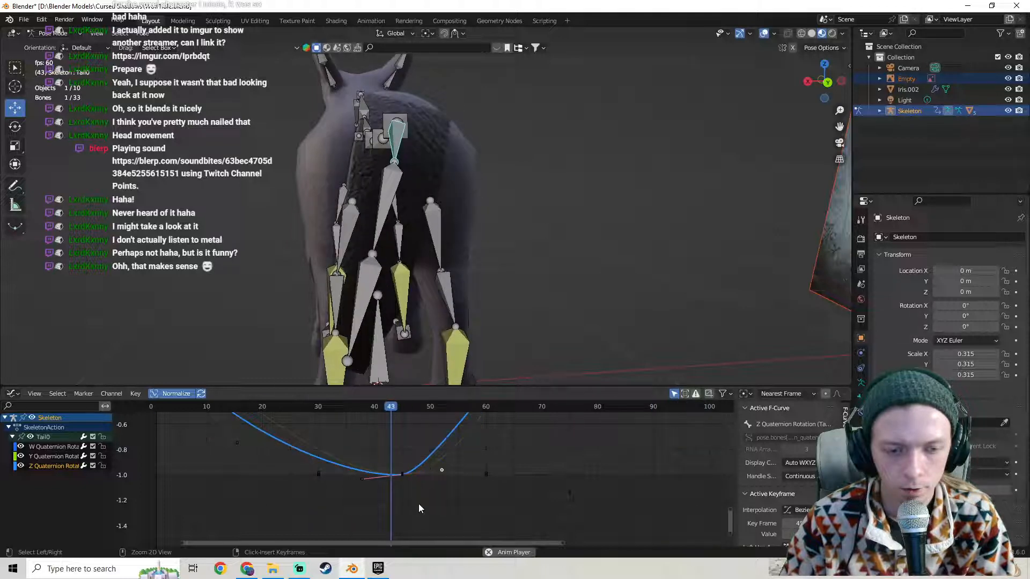
Reshape the Y curve at frame 45 by moving the keyframe's outgoing handle to about frame 51 and -0.4.
{"action": "left_click", "coordinate": [46, 455]}
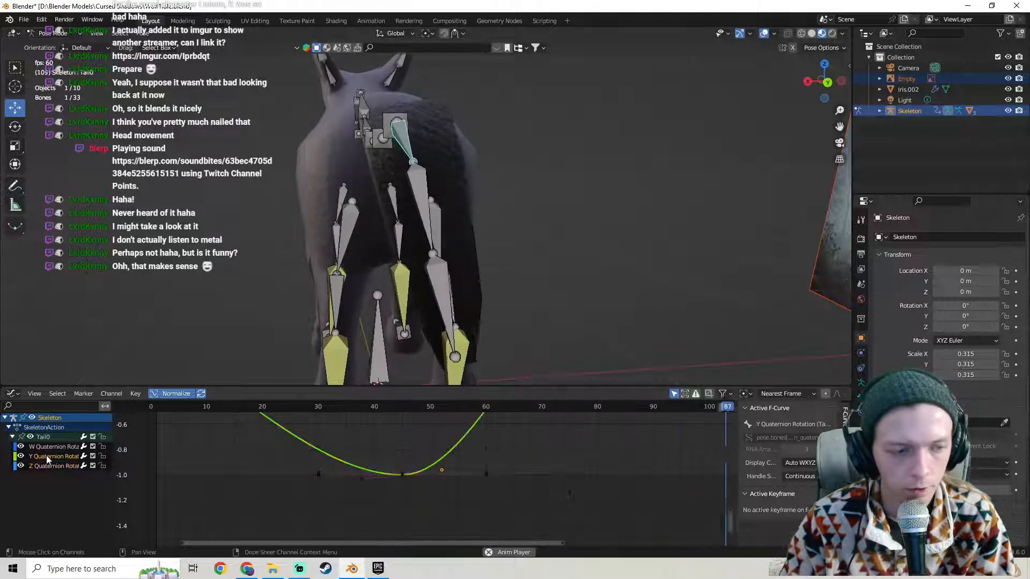
{"action": "left_click", "coordinate": [403, 474]}
{"action": "key", "text": "Home"}
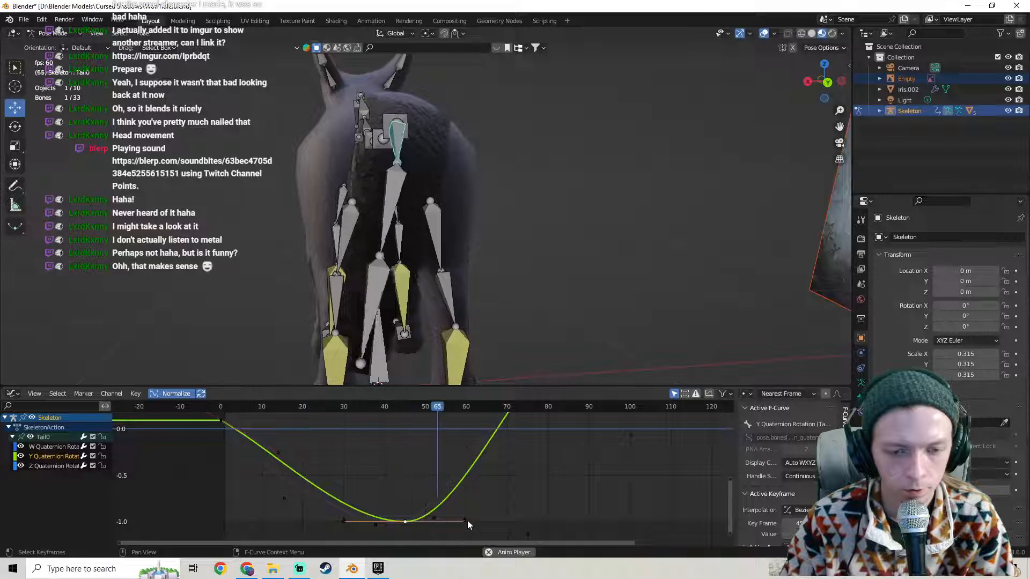
{"action": "left_click_drag", "start_coordinate": [467, 520], "coordinate": [469, 545]}
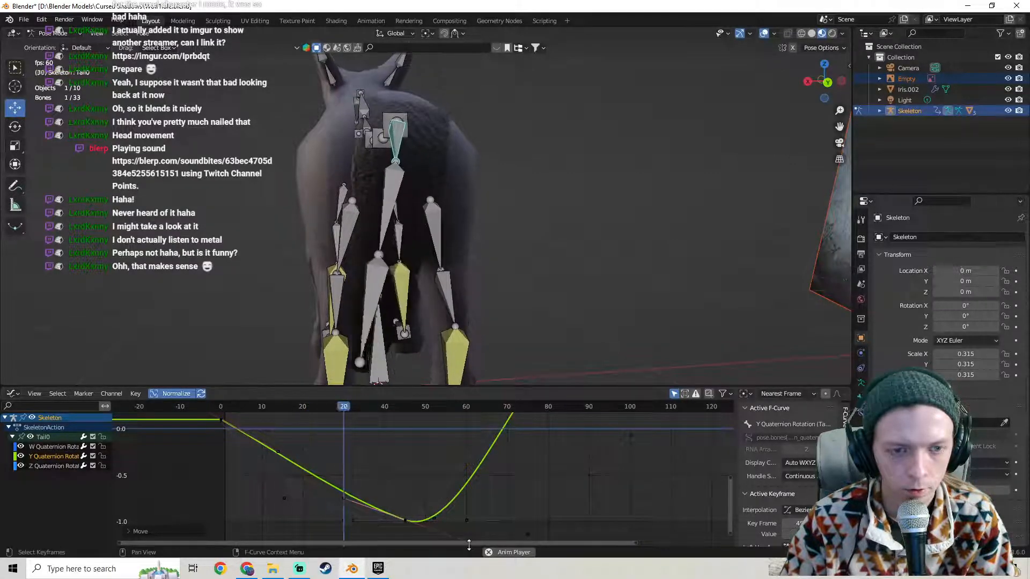
{"action": "scroll", "coordinate": [462, 510], "scroll_direction": "down", "scroll_amount": 2}
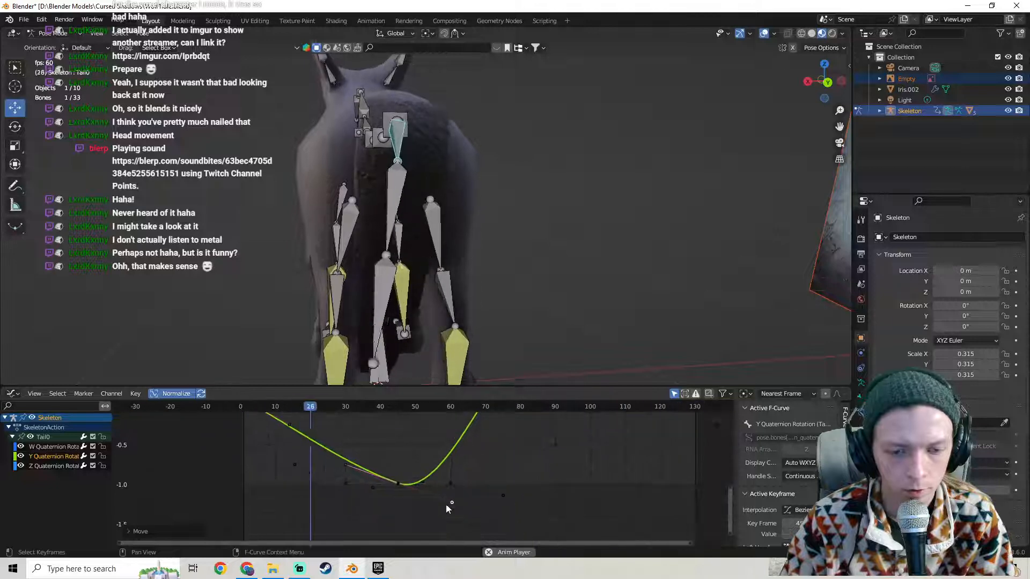
{"action": "key", "text": "g"}
{"action": "left_click", "coordinate": [430, 515]}
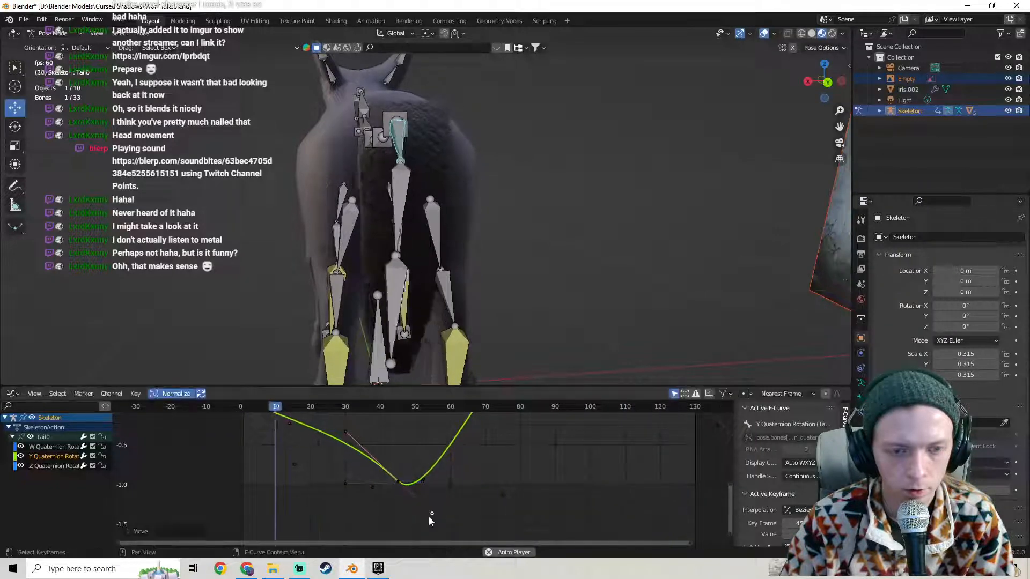
{"action": "left_click_drag", "start_coordinate": [430, 513], "coordinate": [420, 449]}
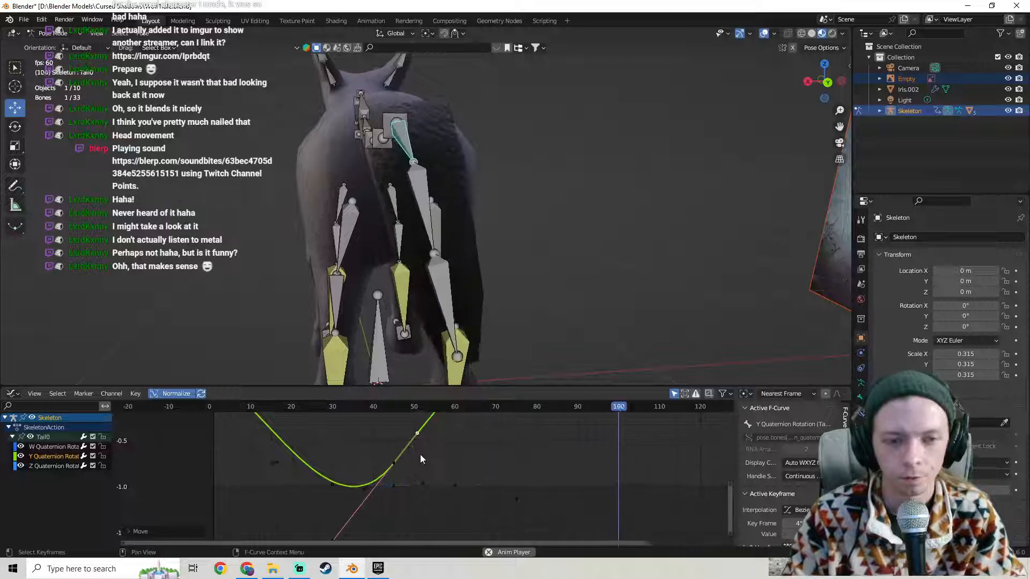
{"action": "scroll", "coordinate": [419, 454], "scroll_direction": "up", "scroll_amount": 1}
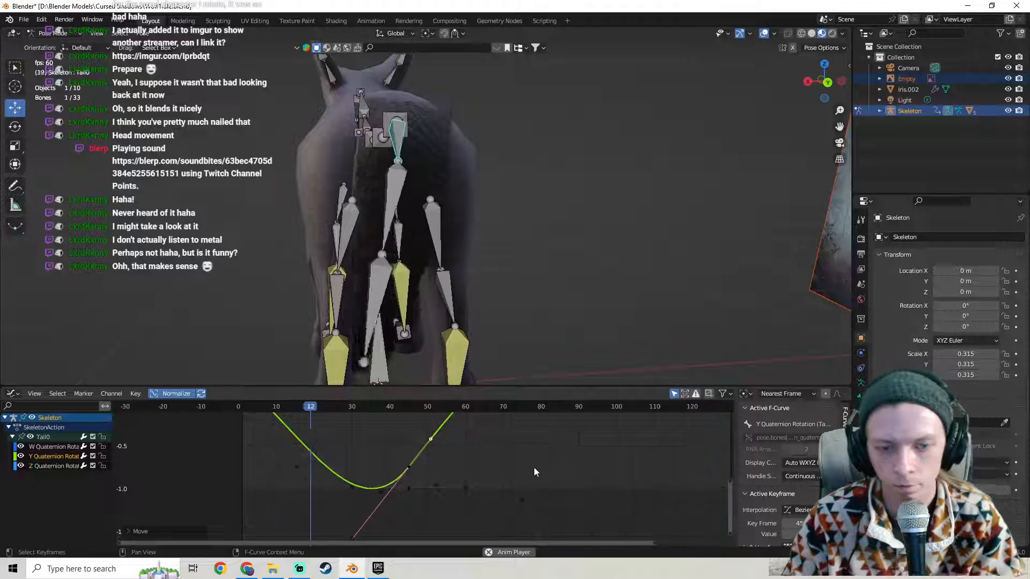
Move the playhead to the Z curve's frame 90 keyframe and preview the tail swing from there.
{"action": "middle_click_drag", "start_coordinate": [533, 457], "coordinate": [399, 544]}
{"action": "scroll", "coordinate": [416, 423], "scroll_direction": "down", "scroll_amount": 1}
{"action": "scroll", "coordinate": [449, 357], "scroll_direction": "up", "scroll_amount": 2}
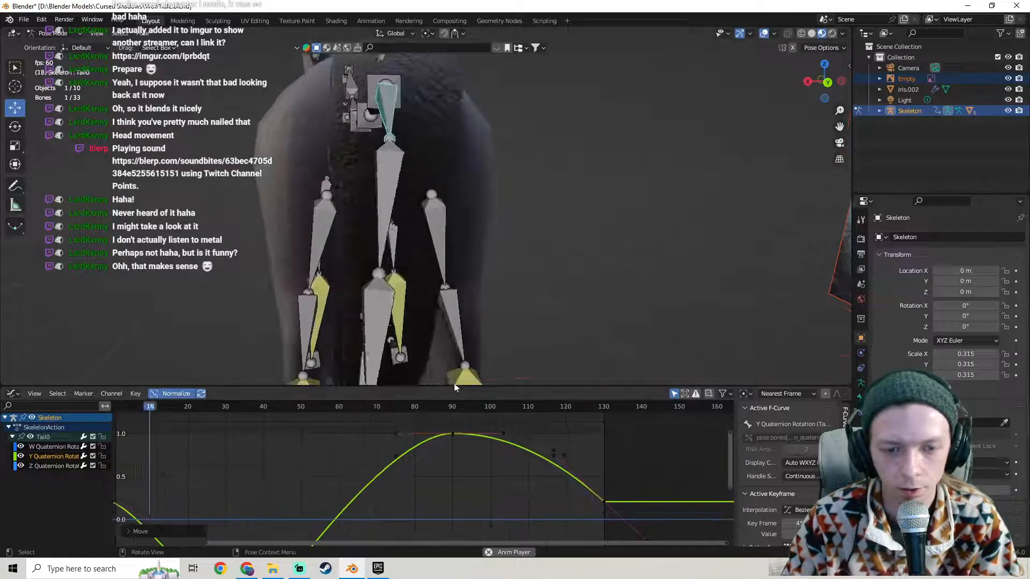
{"action": "middle_click_drag", "start_coordinate": [460, 435], "coordinate": [408, 415]}
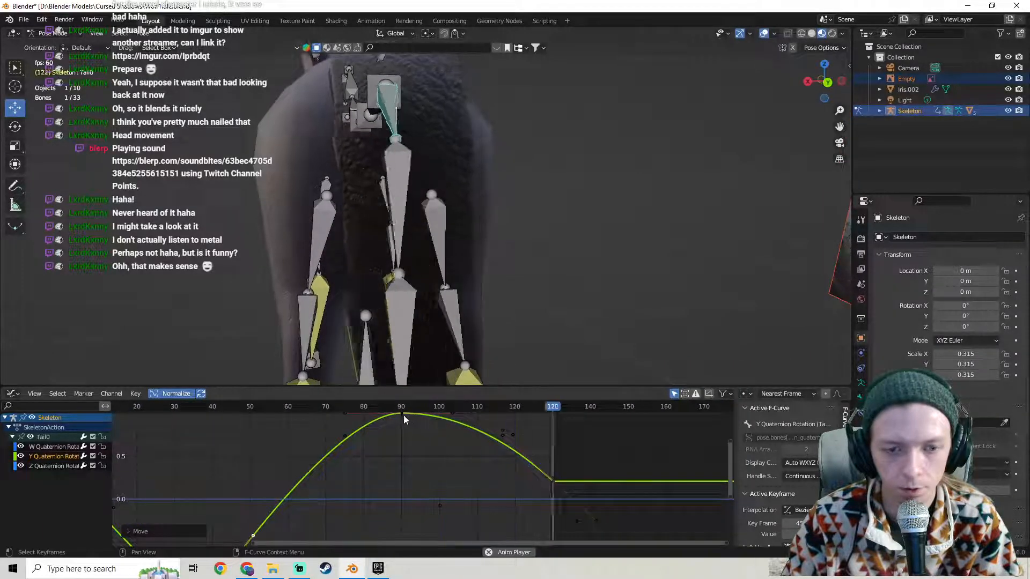
{"action": "left_click", "coordinate": [403, 415]}
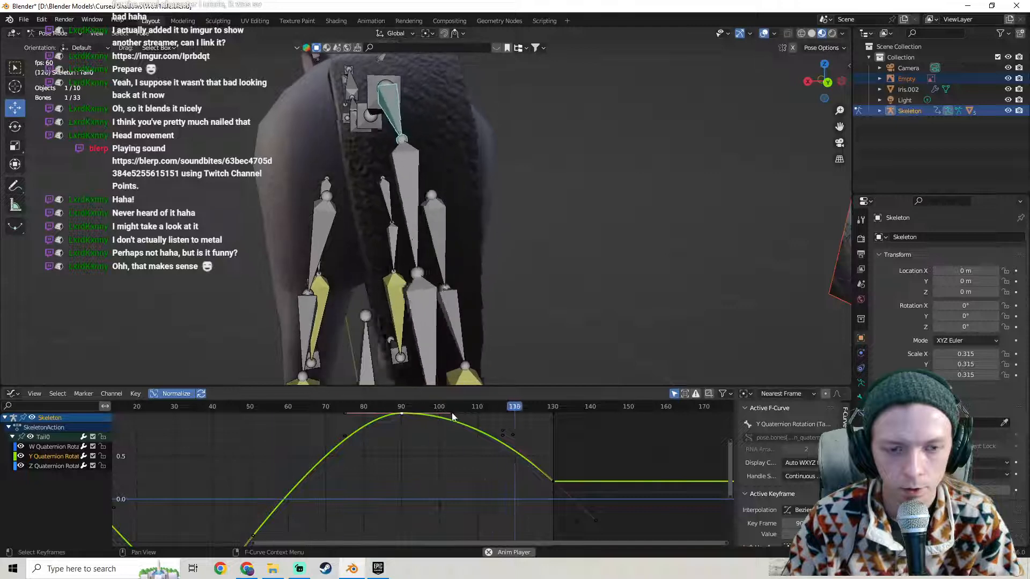
{"action": "key", "text": "space"}
{"action": "left_click", "coordinate": [400, 414]}
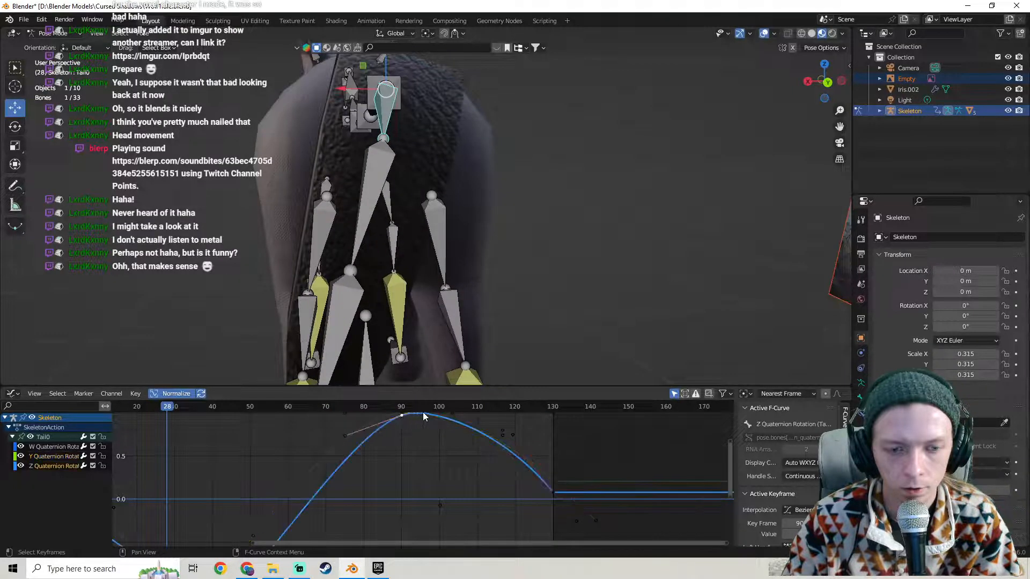
{"action": "key", "text": "ctrl+g"}
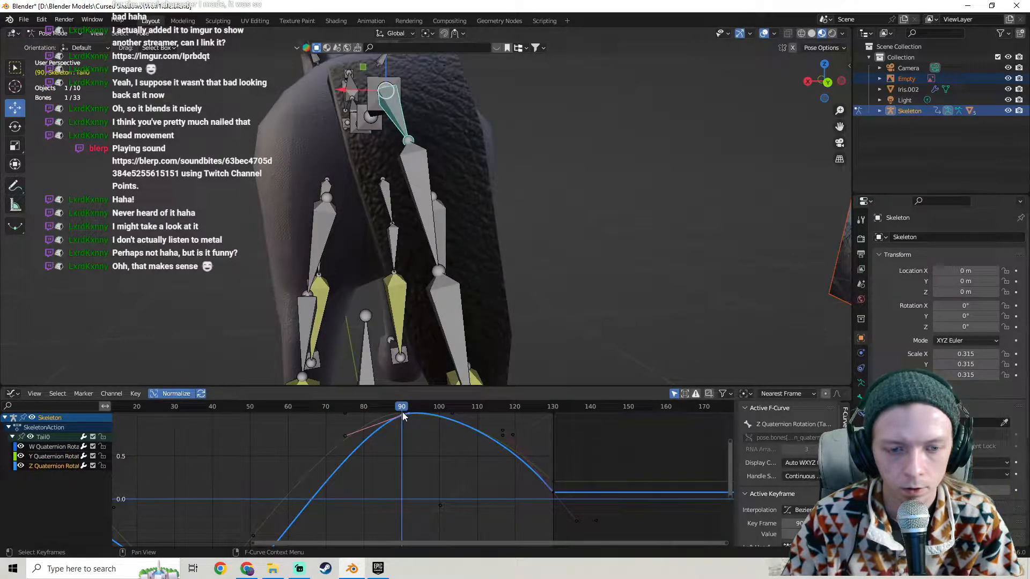
{"action": "key", "text": "space"}
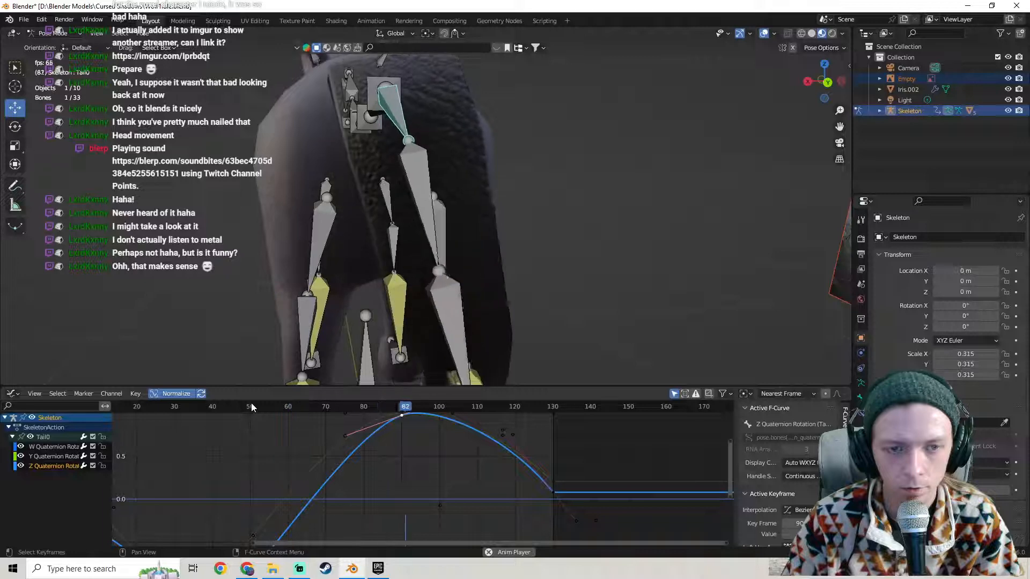
{"action": "key", "text": "space"}
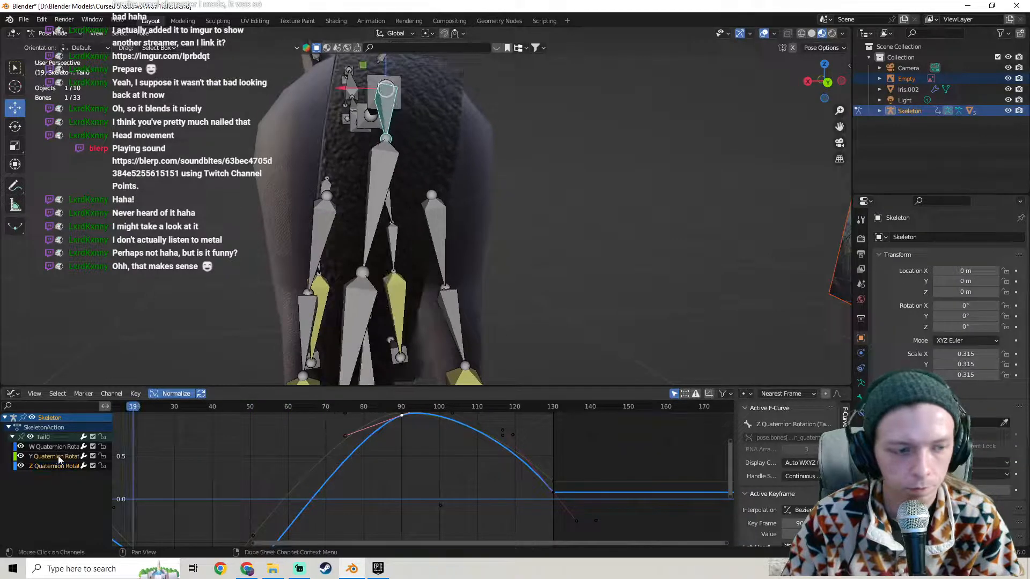
Try lowering the Y curve's frame 90 outgoing handle to about frame 103 and 0.8, and preview the swing.
{"action": "left_click", "coordinate": [59, 457]}
{"action": "left_click", "coordinate": [401, 415]}
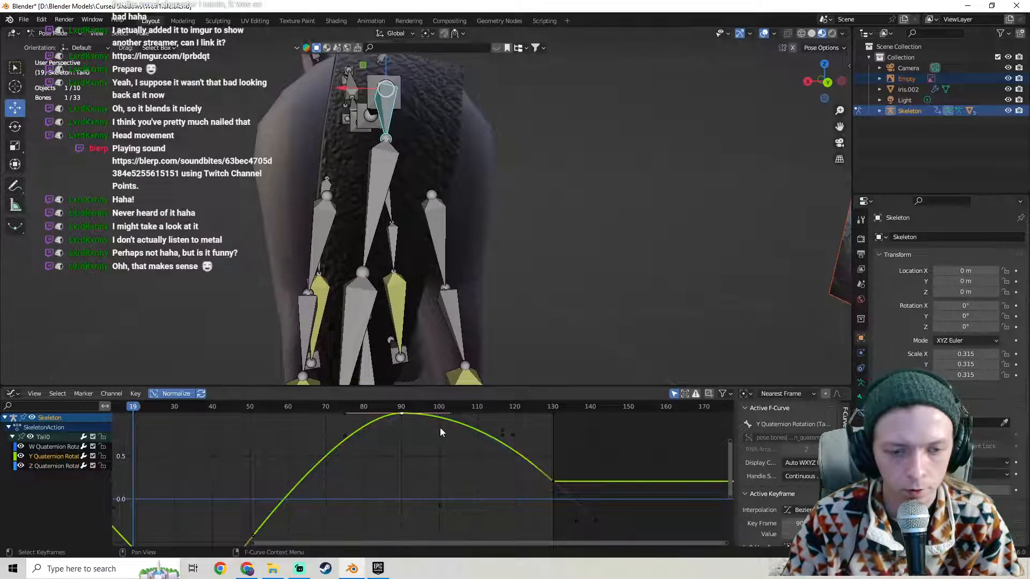
{"action": "scroll", "coordinate": [440, 432], "scroll_direction": "up", "scroll_amount": 2, "text": "shift"}
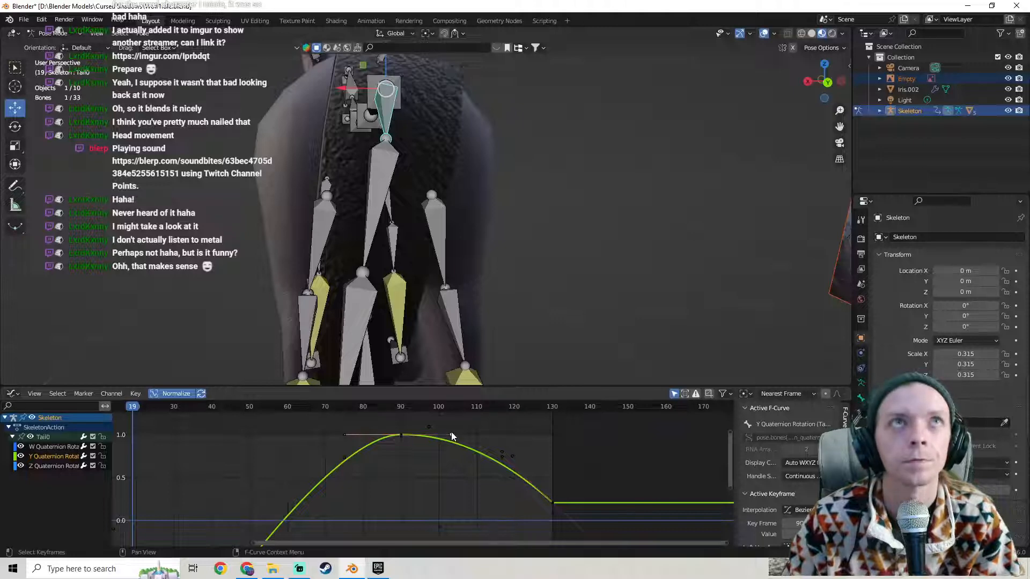
{"action": "left_click_drag", "start_coordinate": [451, 435], "coordinate": [449, 451]}
{"action": "key", "text": "space"}
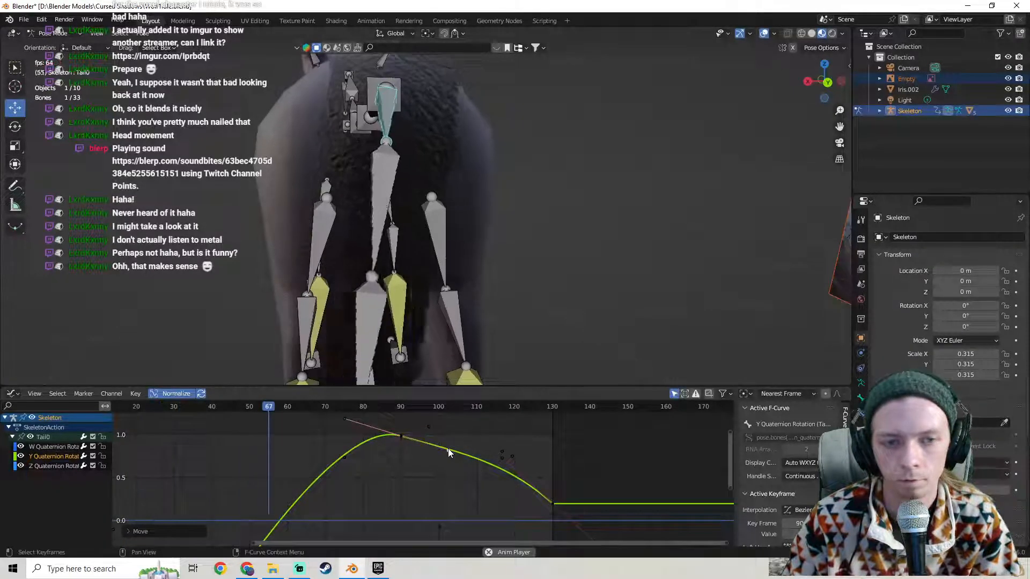
{"action": "key", "text": "space"}
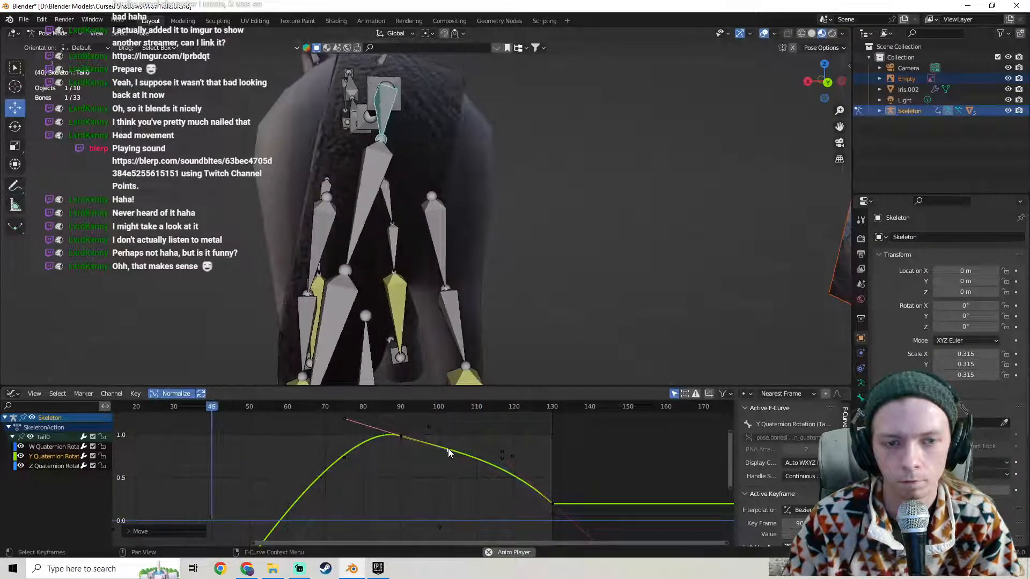
{"action": "key", "text": "space"}
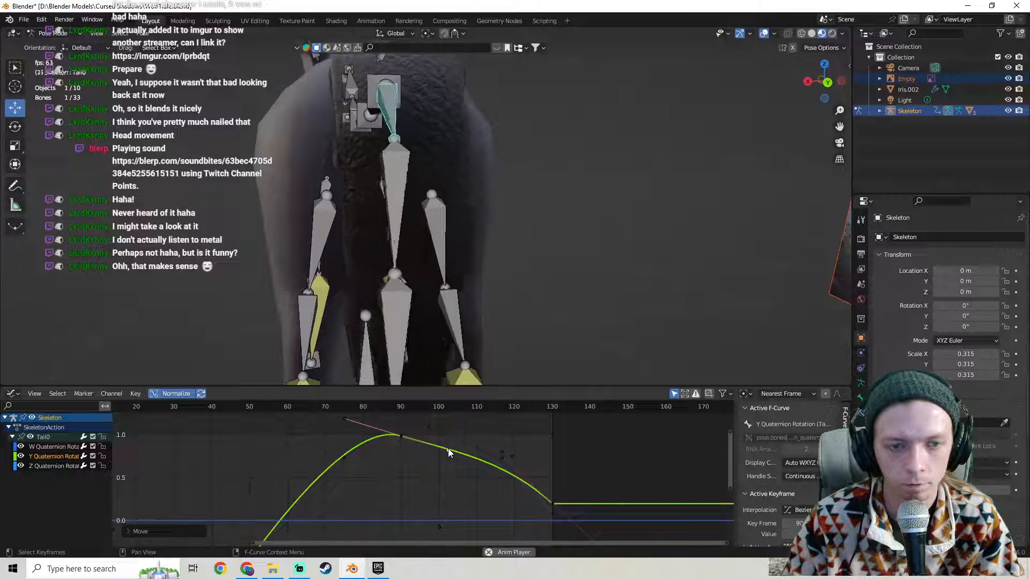
Raise the Y curve's frame 90 outgoing handle to about frame 99 and 1.27, using the Z curve's keyframe for comparison.
{"action": "left_click_drag", "start_coordinate": [448, 448], "coordinate": [439, 405]}
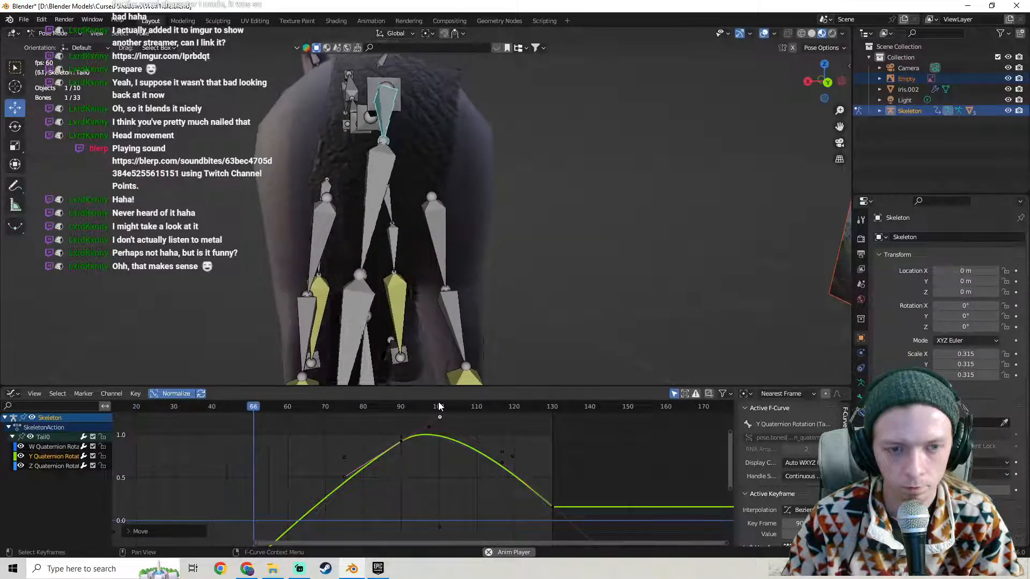
{"action": "left_click", "coordinate": [401, 436]}
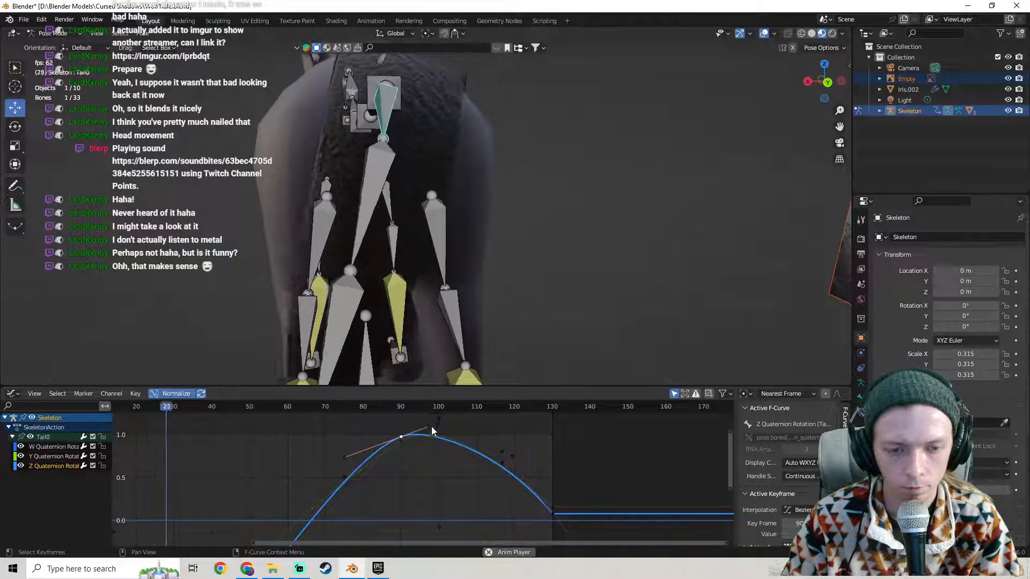
{"action": "left_click_drag", "start_coordinate": [443, 418], "coordinate": [438, 407]}
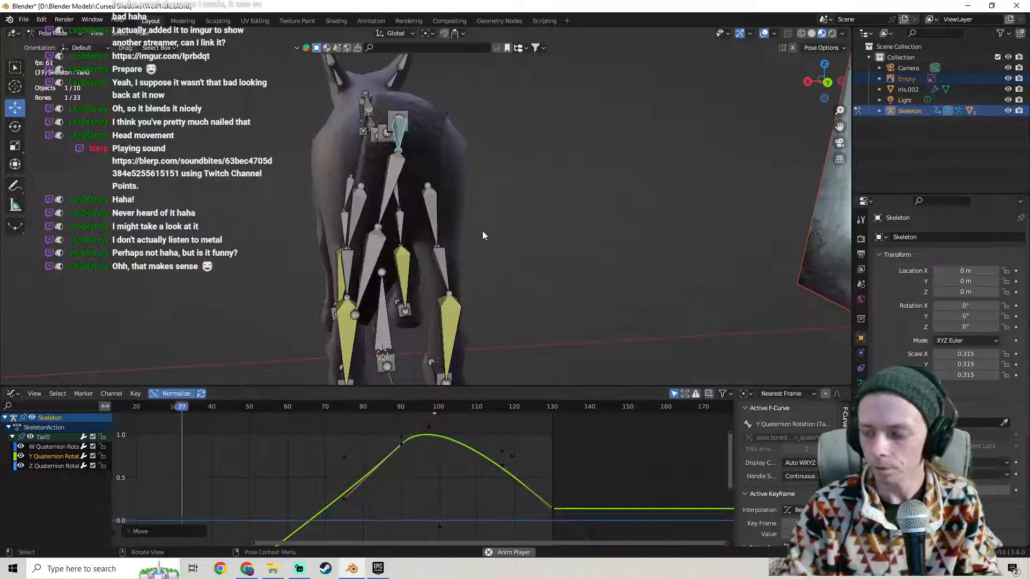
Steepen the Y curve's start by moving the frame 0 keyframe's outgoing handle to about frame 13 and -0.34, undoing any further adjustment.
{"action": "mouse_move", "coordinate": [471, 228]}
{"action": "middle_mouse_down"}
{"action": "mouse_move", "coordinate": [482, 227]}
{"action": "mouse_move", "coordinate": [498, 252]}
{"action": "mouse_move", "coordinate": [471, 197]}
{"action": "mouse_move", "coordinate": [478, 178]}
{"action": "mouse_move", "coordinate": [483, 224]}
{"action": "middle_mouse_up"}
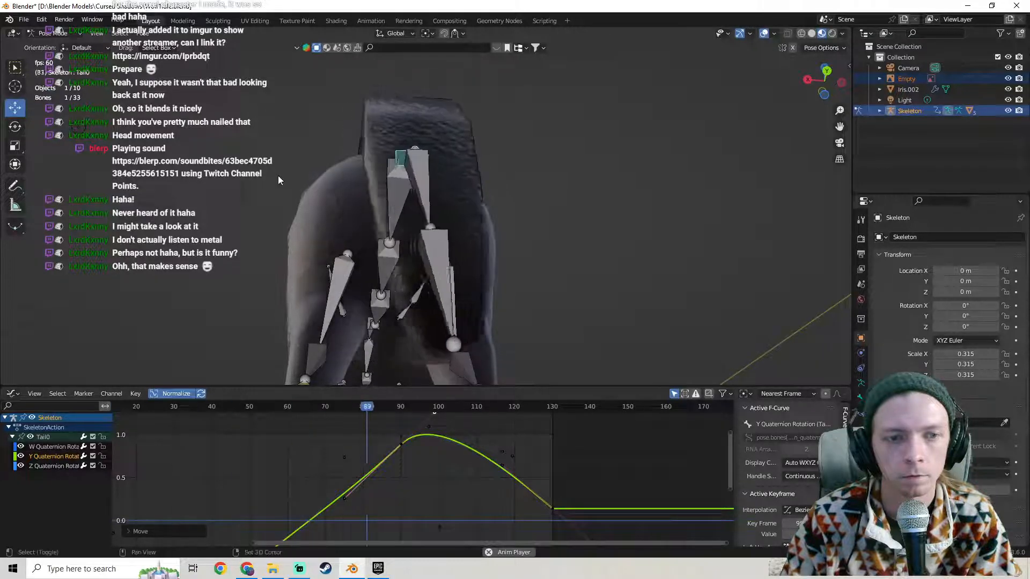
{"action": "scroll", "coordinate": [214, 432], "scroll_direction": "down", "scroll_amount": 4}
{"action": "middle_click_drag", "start_coordinate": [161, 481], "coordinate": [305, 437]}
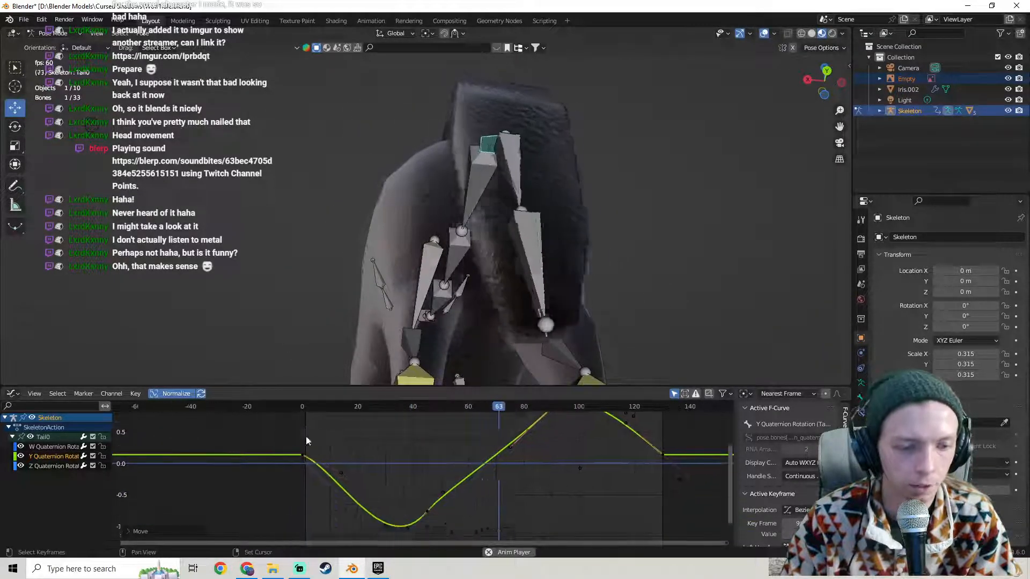
{"action": "scroll", "coordinate": [306, 445], "scroll_direction": "up", "scroll_amount": 3}
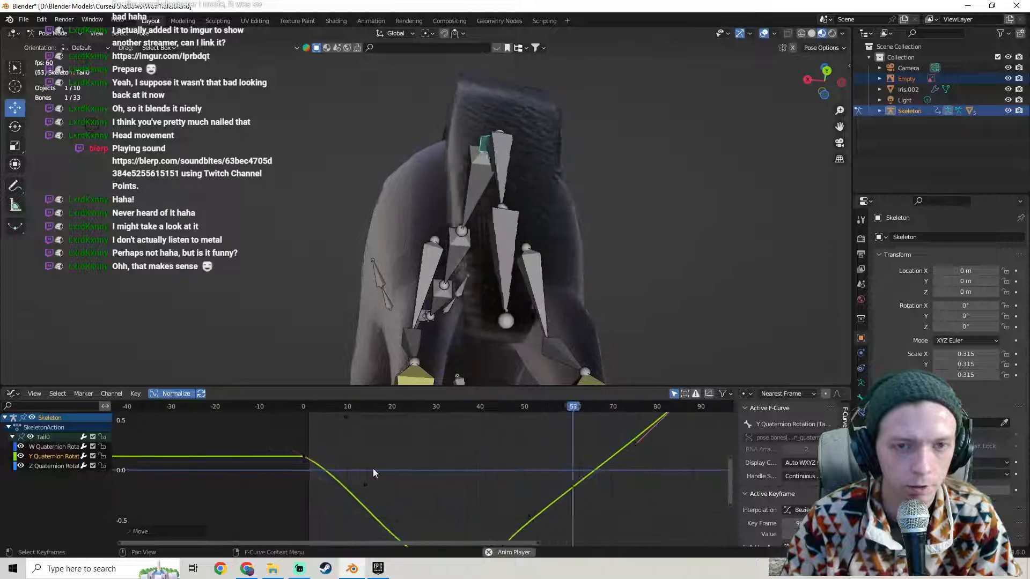
{"action": "scroll", "coordinate": [373, 468], "scroll_direction": "up", "scroll_amount": 1}
{"action": "left_click", "coordinate": [295, 456]}
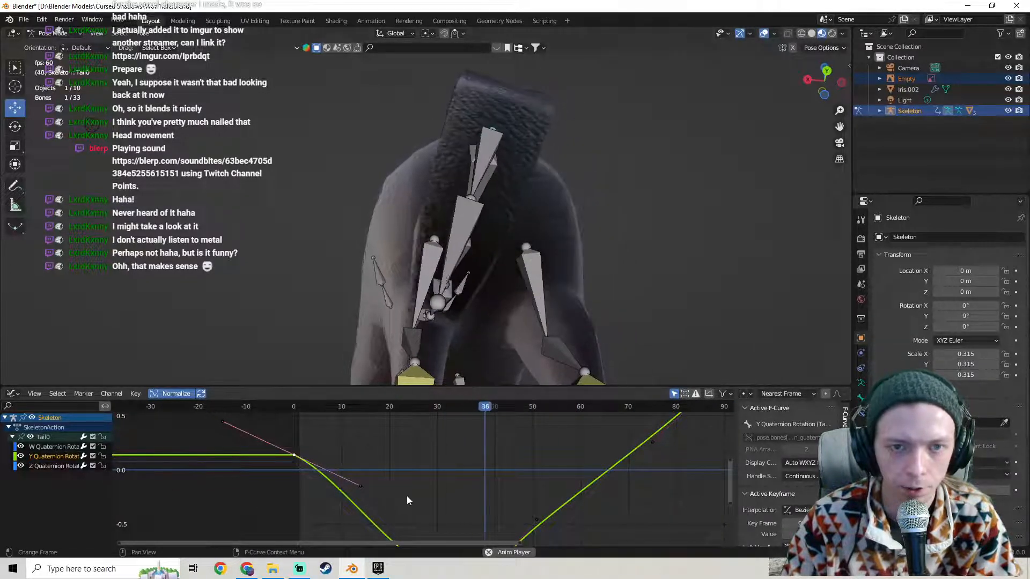
{"action": "left_click_drag", "start_coordinate": [360, 487], "coordinate": [357, 509]}
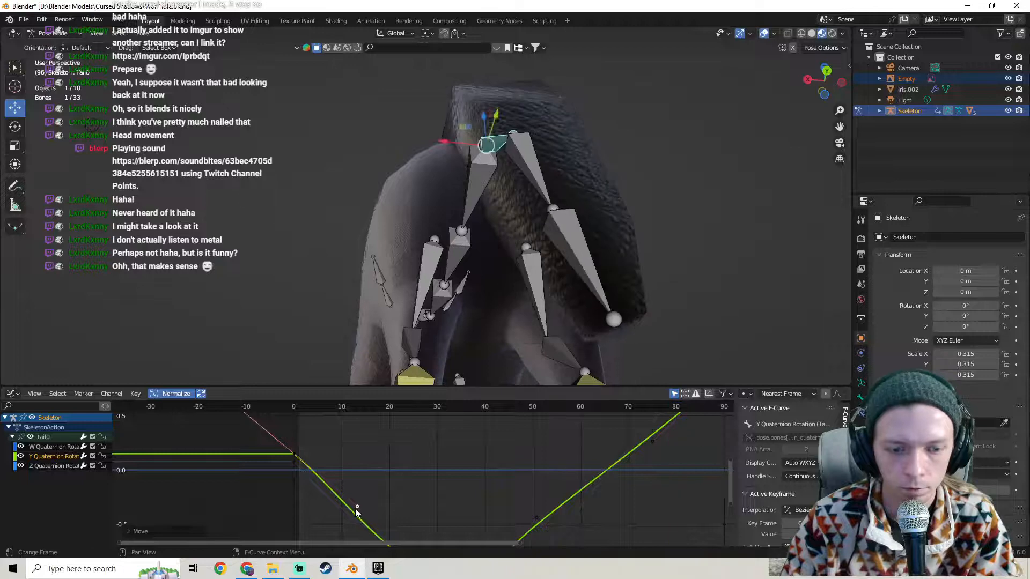
{"action": "left_click_drag", "start_coordinate": [354, 509], "coordinate": [345, 513]}
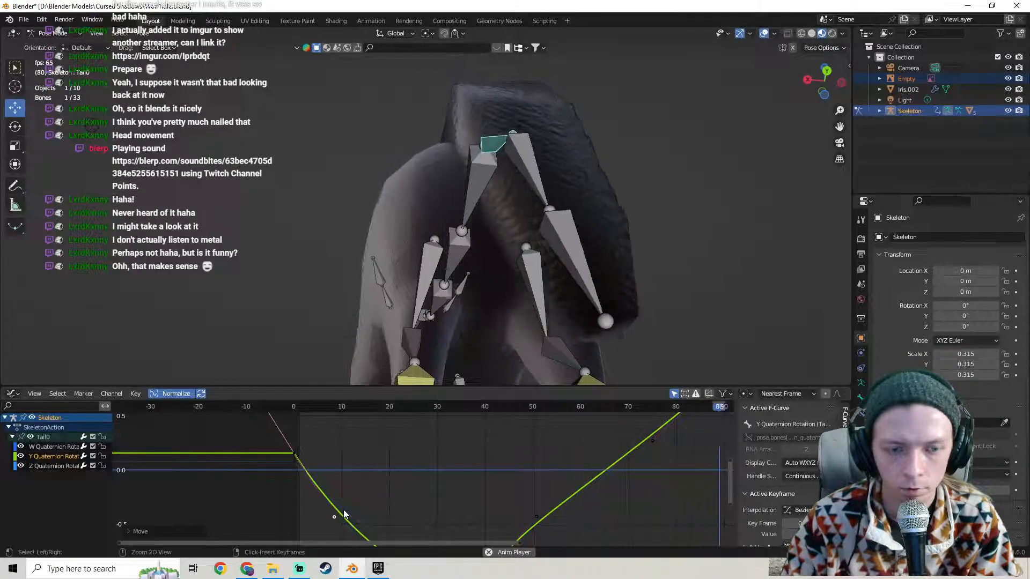
{"action": "key", "text": "ctrl+z"}
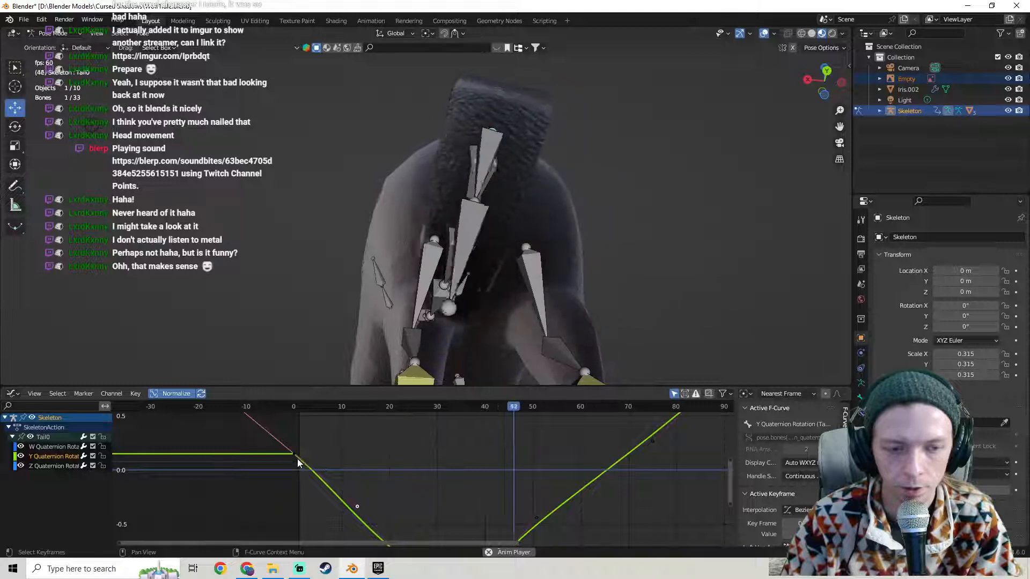
Compare the Z curve's frame 0 keyframe and try moving the W curve's frame 0 outgoing handle to frame 0 and about 0.35.
{"action": "left_click", "coordinate": [294, 462]}
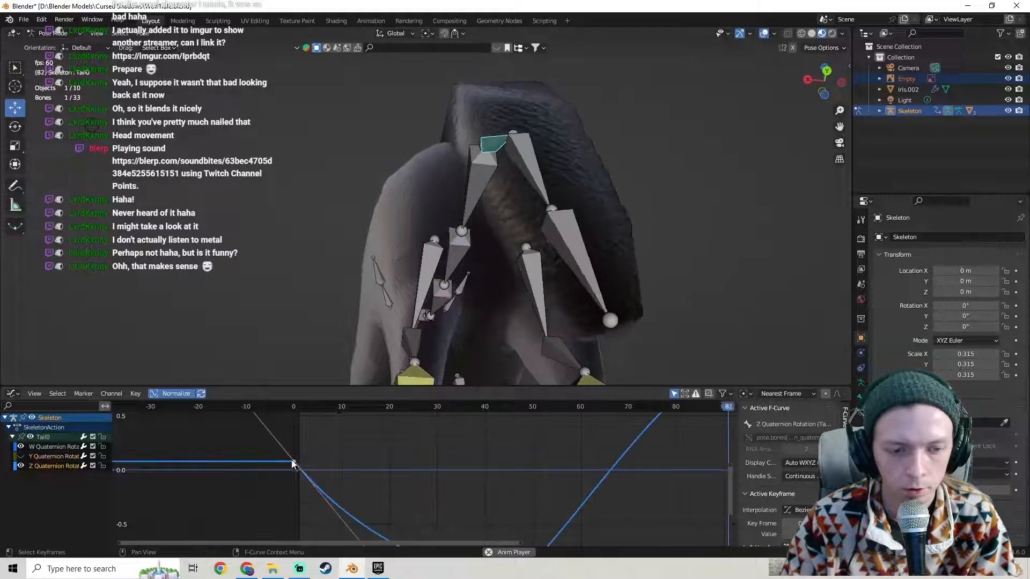
{"action": "key", "text": "space"}
{"action": "middle_click_drag", "start_coordinate": [331, 447], "coordinate": [350, 481]}
{"action": "scroll", "coordinate": [427, 491], "scroll_direction": "down", "scroll_amount": 4}
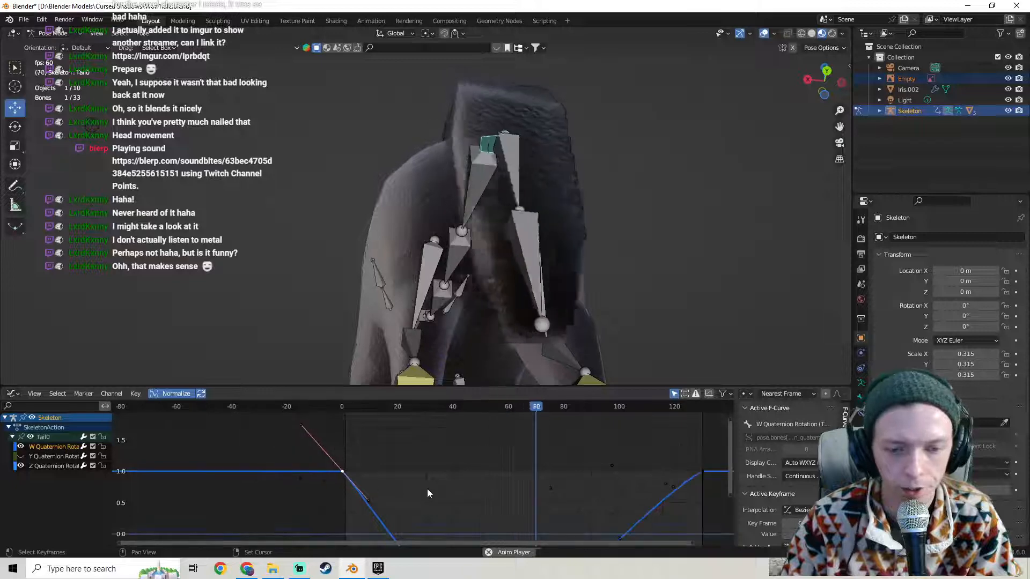
{"action": "middle_click_drag", "start_coordinate": [428, 492], "coordinate": [398, 447]}
{"action": "scroll", "coordinate": [417, 479], "scroll_direction": "up", "scroll_amount": 2}
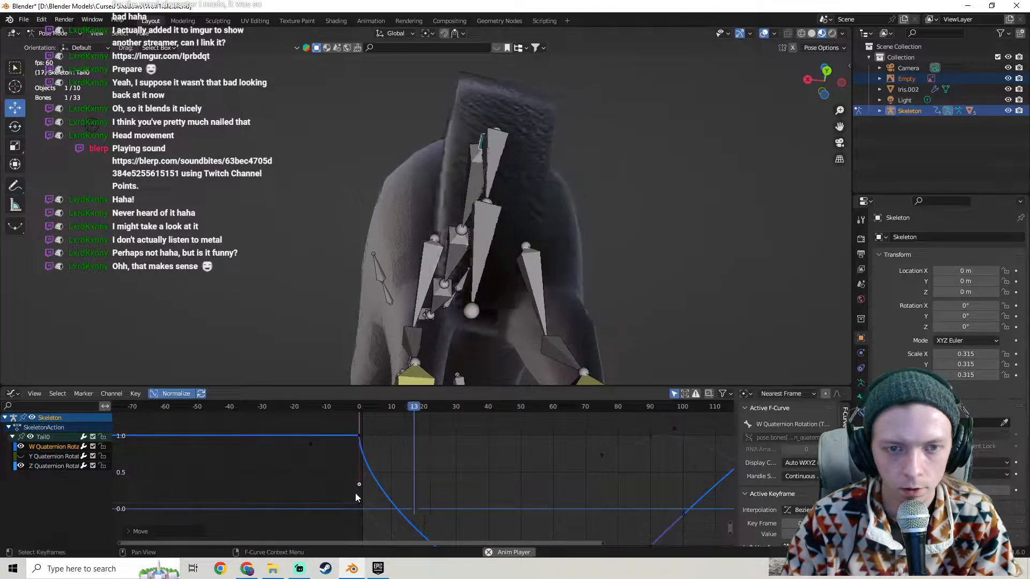
{"action": "key", "text": "ctrl+z"}
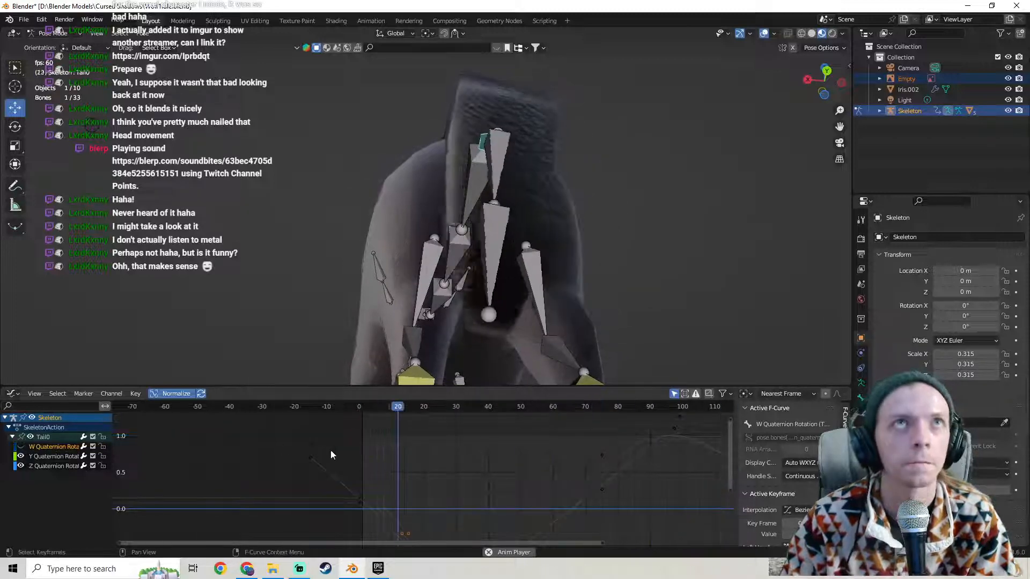
Try moving the Y curve's frame 0 outgoing handle to about frame 7 and -0.5, and preview the swing from the side and rear.
{"action": "middle_click_drag", "start_coordinate": [359, 457], "coordinate": [334, 427]}
{"action": "middle_click_drag", "start_coordinate": [344, 484], "coordinate": [333, 447]}
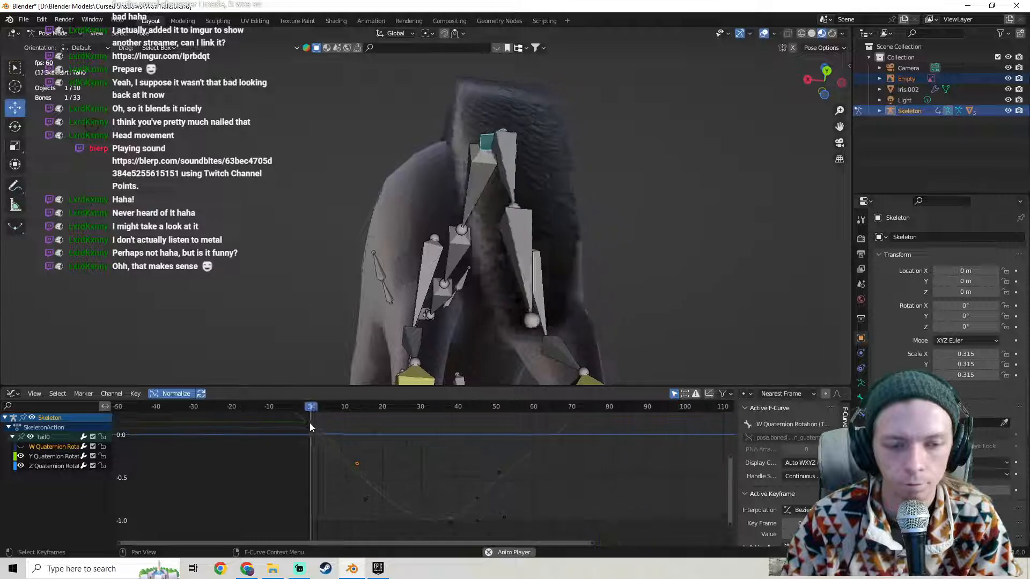
{"action": "scroll", "coordinate": [305, 424], "scroll_direction": "up", "scroll_amount": 1}
{"action": "left_click", "coordinate": [306, 423]}
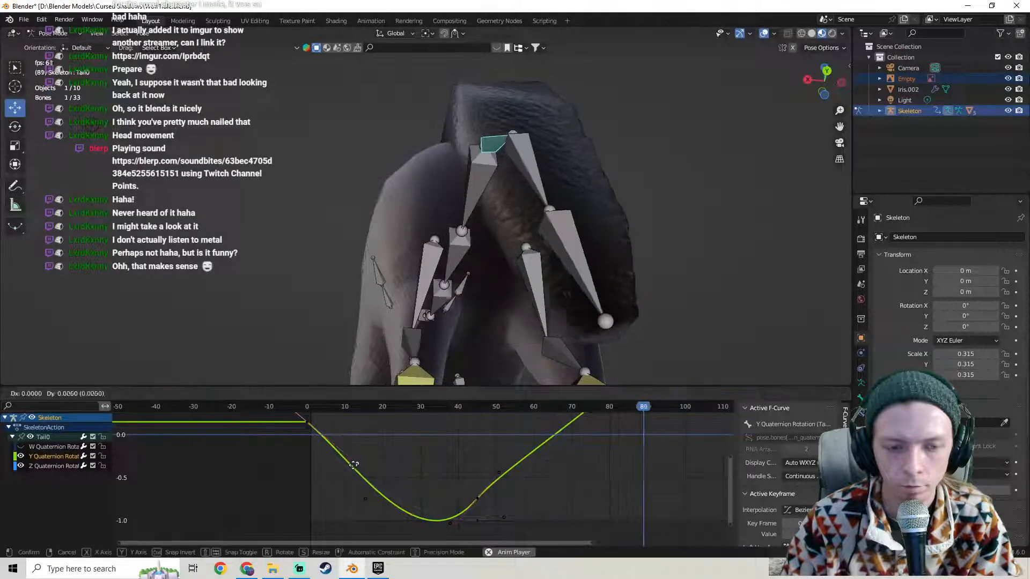
{"action": "left_click_drag", "start_coordinate": [356, 468], "coordinate": [328, 483]}
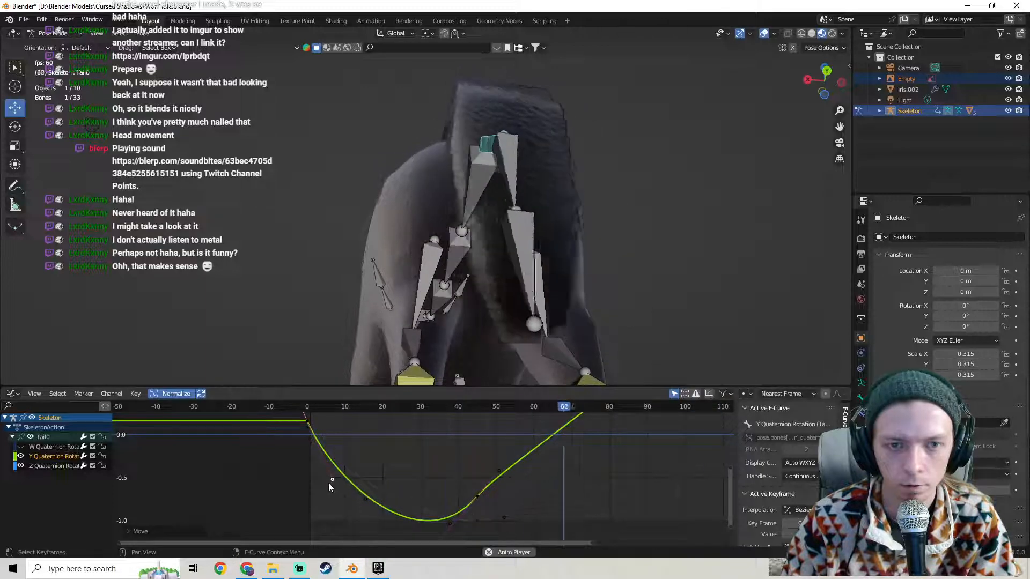
{"action": "middle_click_drag", "start_coordinate": [402, 254], "coordinate": [519, 279]}
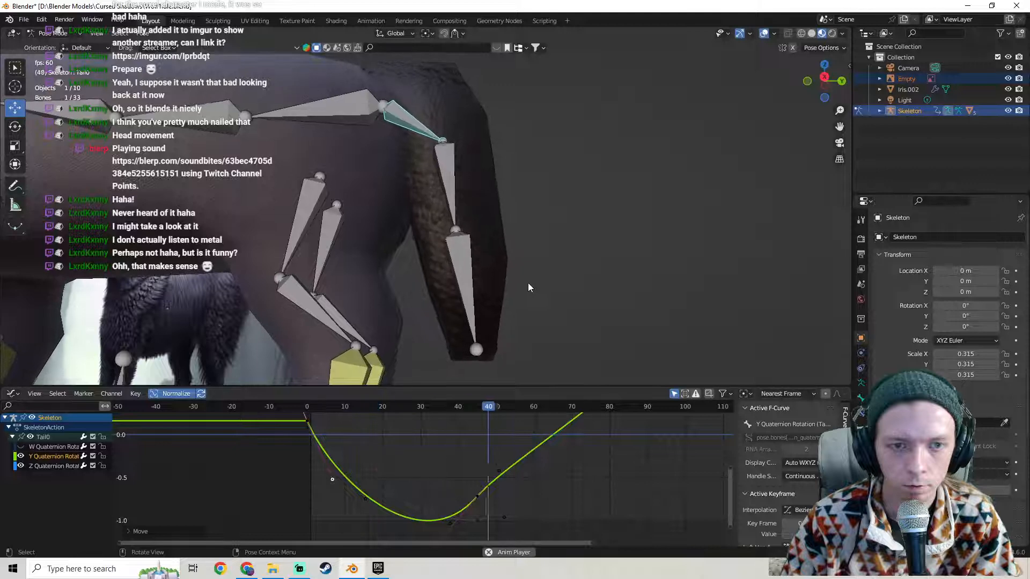
{"action": "middle_click_drag", "start_coordinate": [511, 289], "coordinate": [414, 292]}
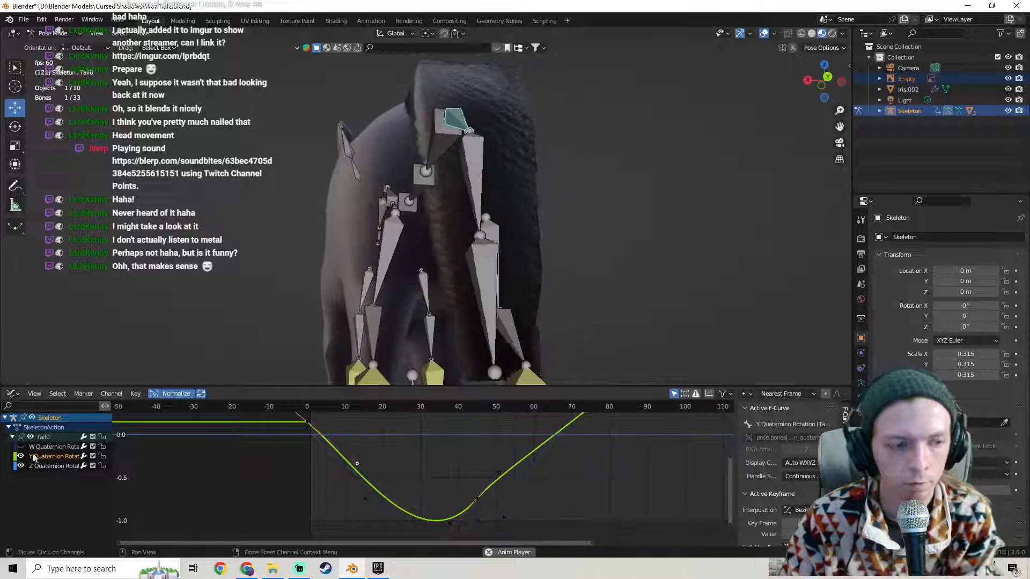
Try deleting the Y Quaternion Rotation channel and undo the deletion.
{"action": "key", "text": "x"}
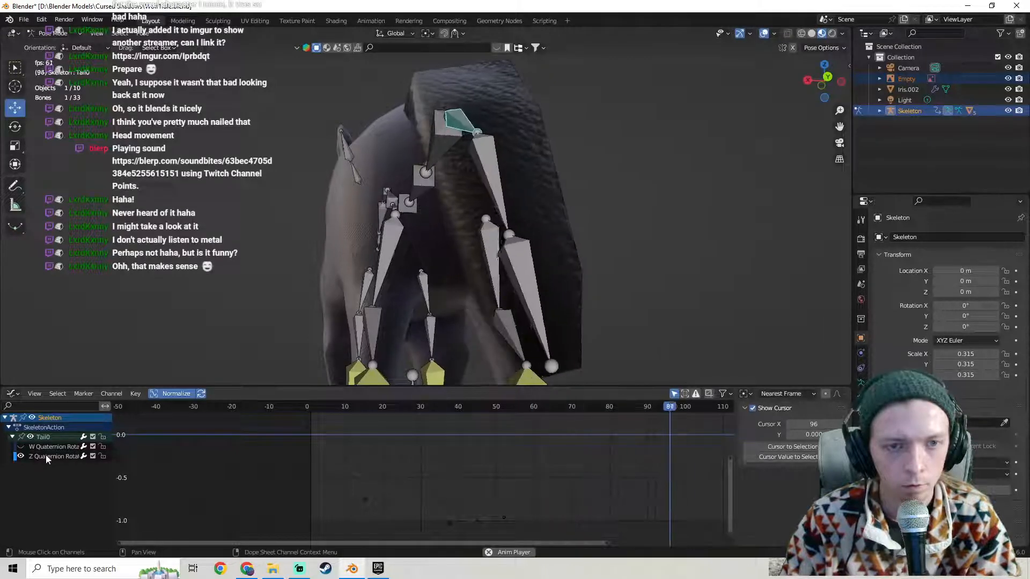
{"action": "key", "text": "ctrl+z"}
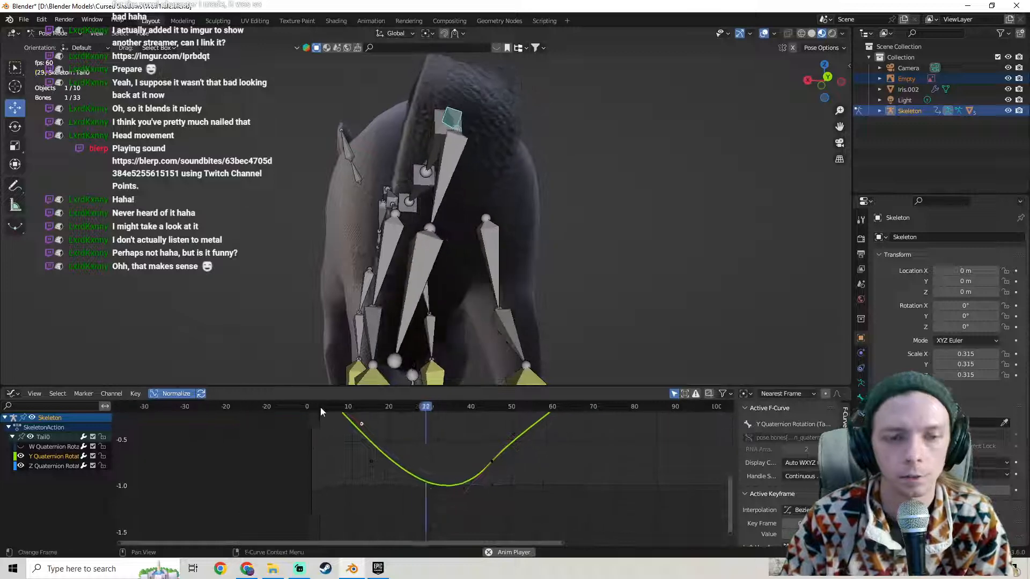
Steepen the Y curve's start by moving its frame 0 keyframe's outgoing handle to about frame 4 and -0.32.
{"action": "scroll", "coordinate": [298, 417], "scroll_direction": "up", "scroll_amount": 2}
{"action": "middle_click_drag", "start_coordinate": [324, 491], "coordinate": [345, 536]}
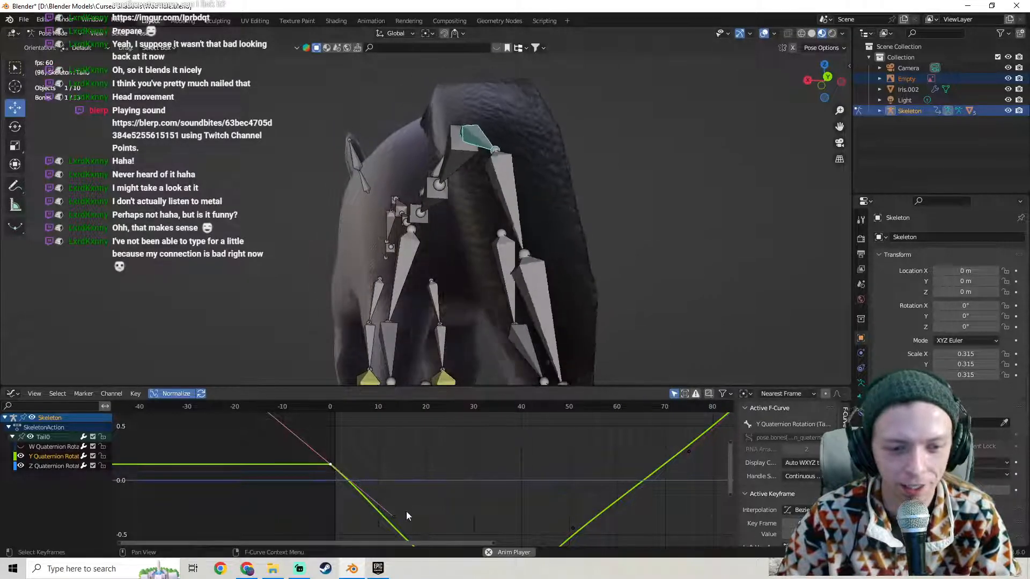
{"action": "key", "text": "g"}
{"action": "left_click", "coordinate": [402, 489]}
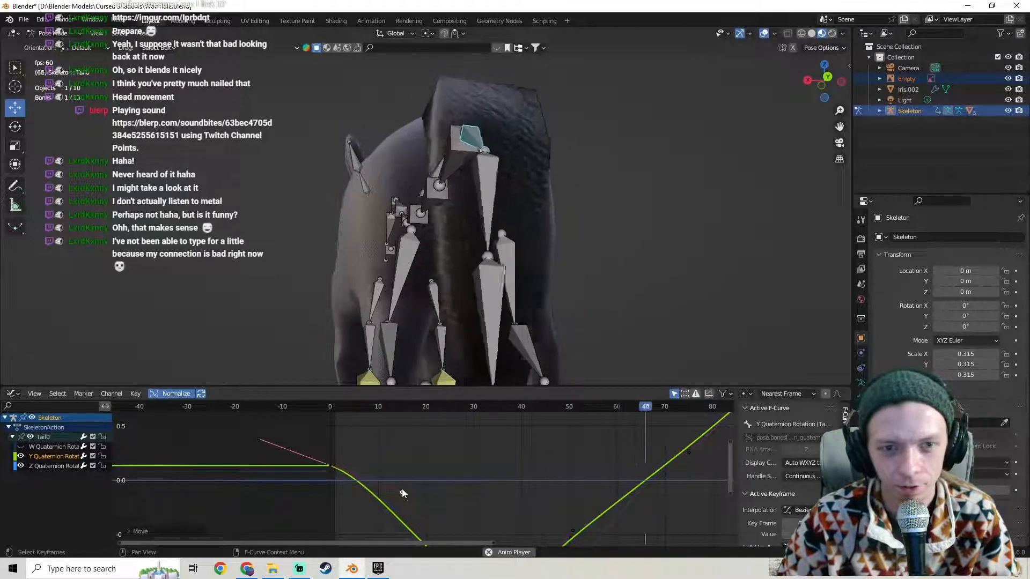
{"action": "key", "text": "g"}
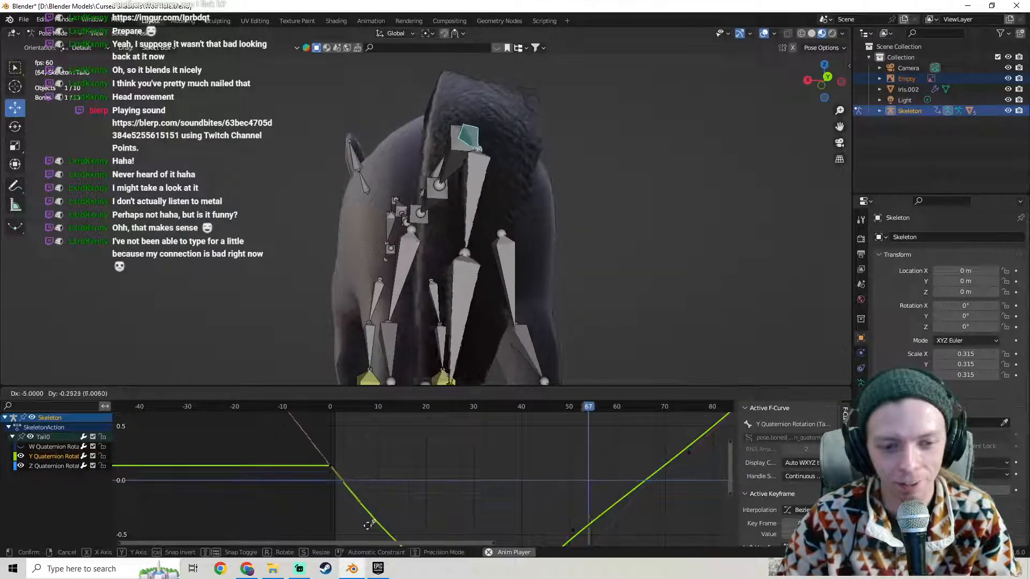
{"action": "left_click", "coordinate": [347, 519]}
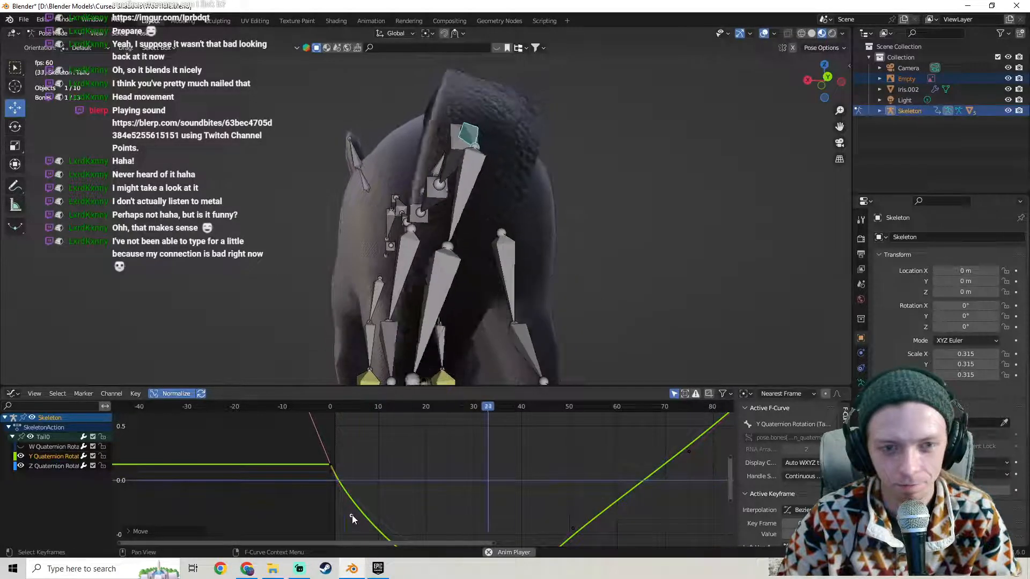
Try Constant interpolation on the Y curve's frame 0 keyframe and undo it.
{"action": "left_click", "coordinate": [330, 466]}
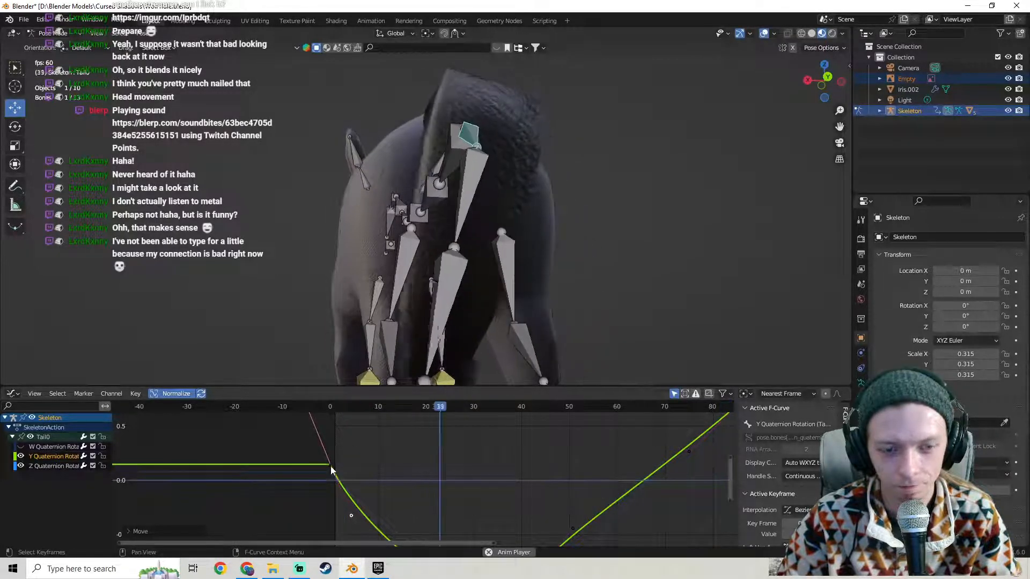
{"action": "left_click", "coordinate": [788, 510]}
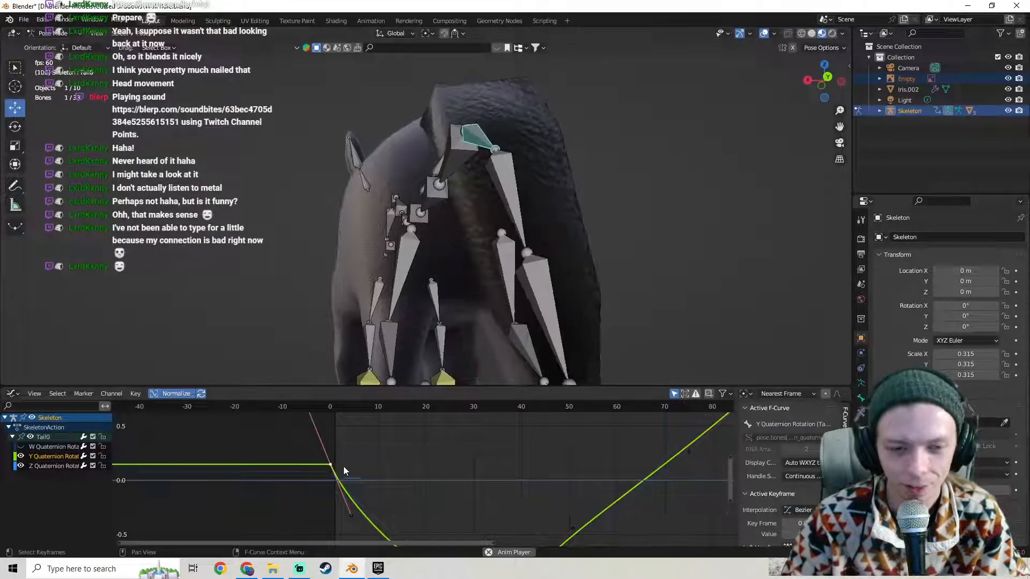
{"action": "key", "text": "t"}
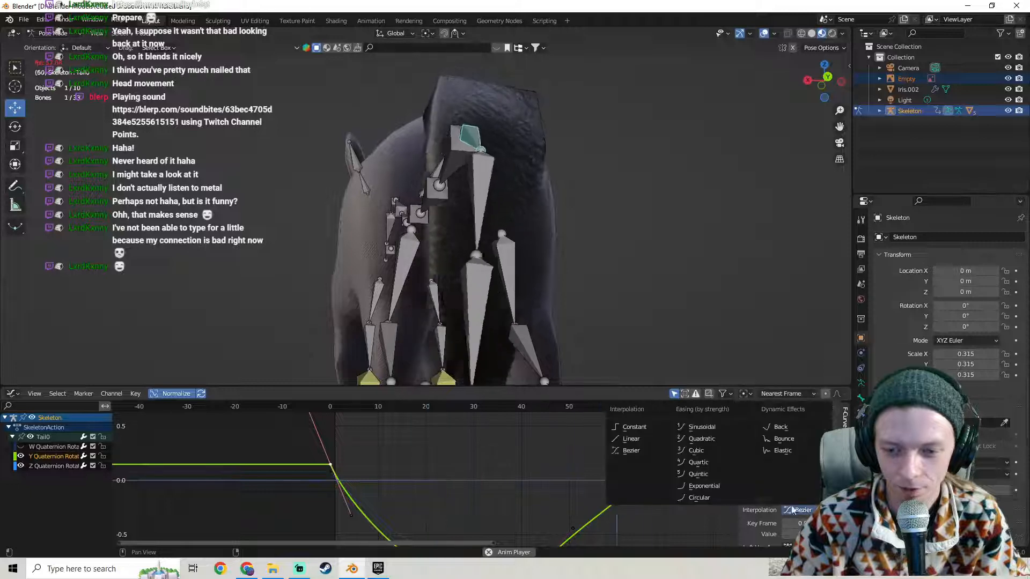
{"action": "left_click", "coordinate": [630, 429]}
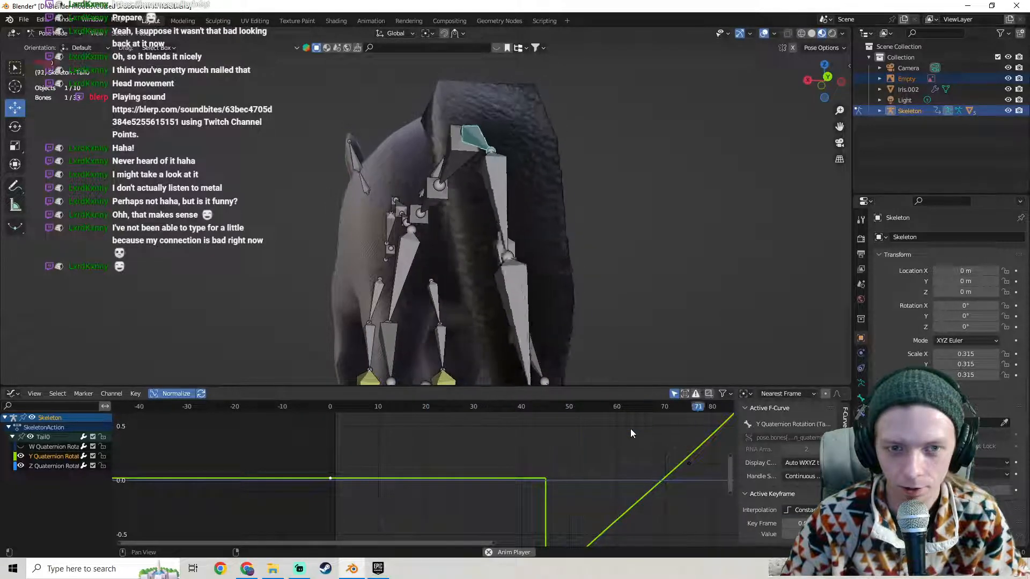
{"action": "key", "text": "ctrl+z"}
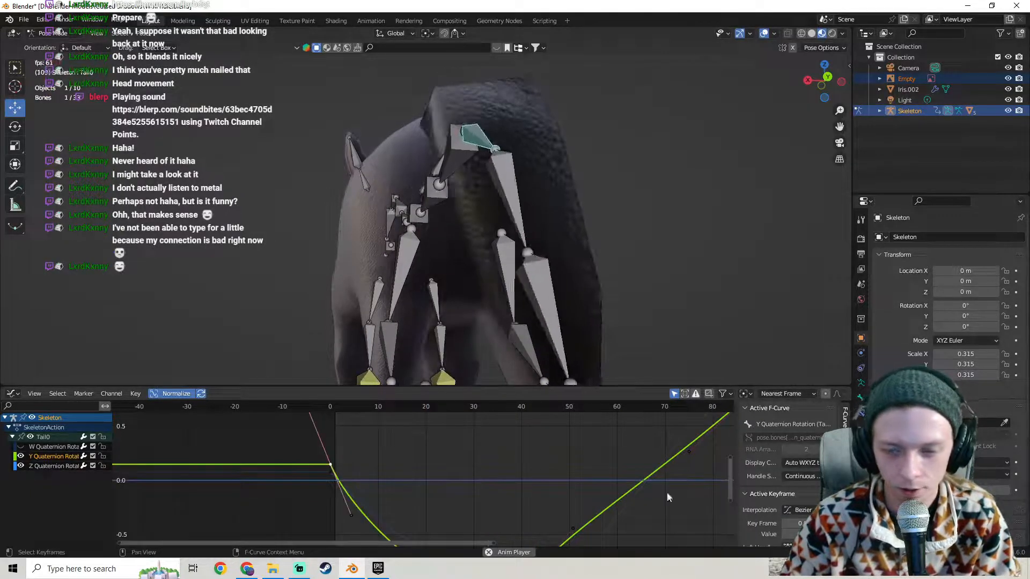
{"action": "scroll", "coordinate": [774, 490], "scroll_direction": "down", "scroll_amount": 3}
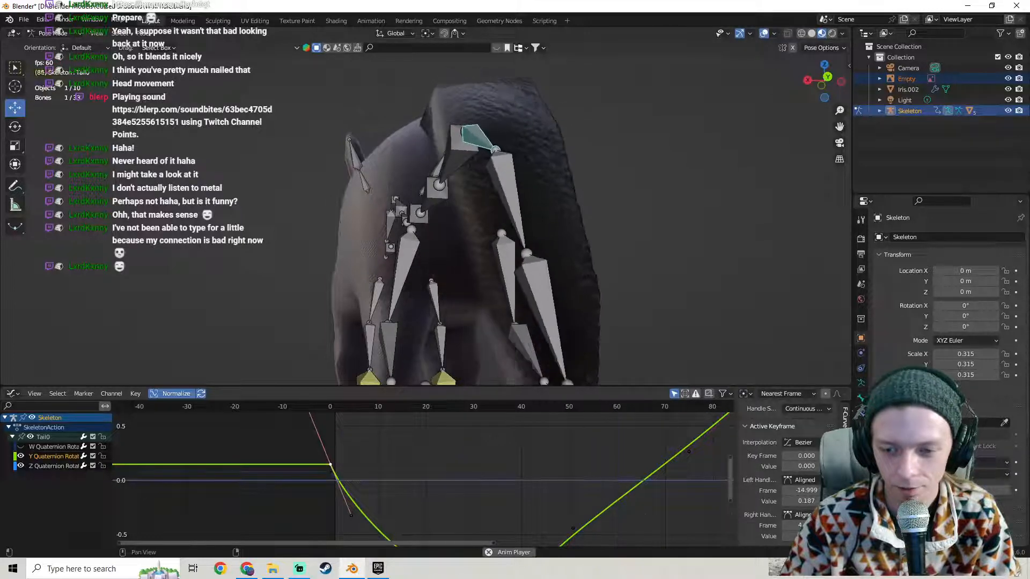
{"action": "left_click", "coordinate": [801, 515]}
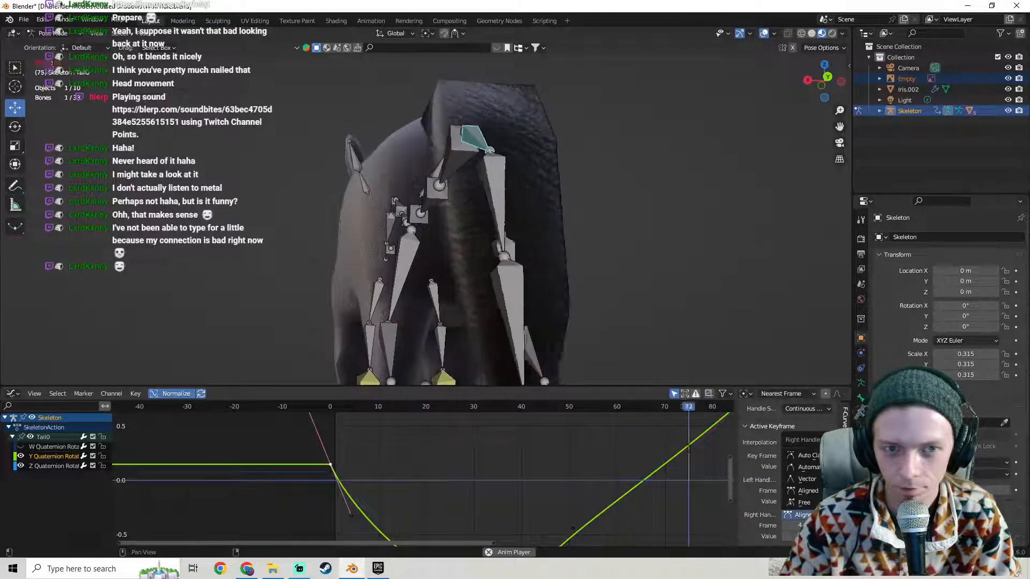
{"action": "left_click", "coordinate": [468, 137]}
{"action": "right_click", "coordinate": [469, 130]}
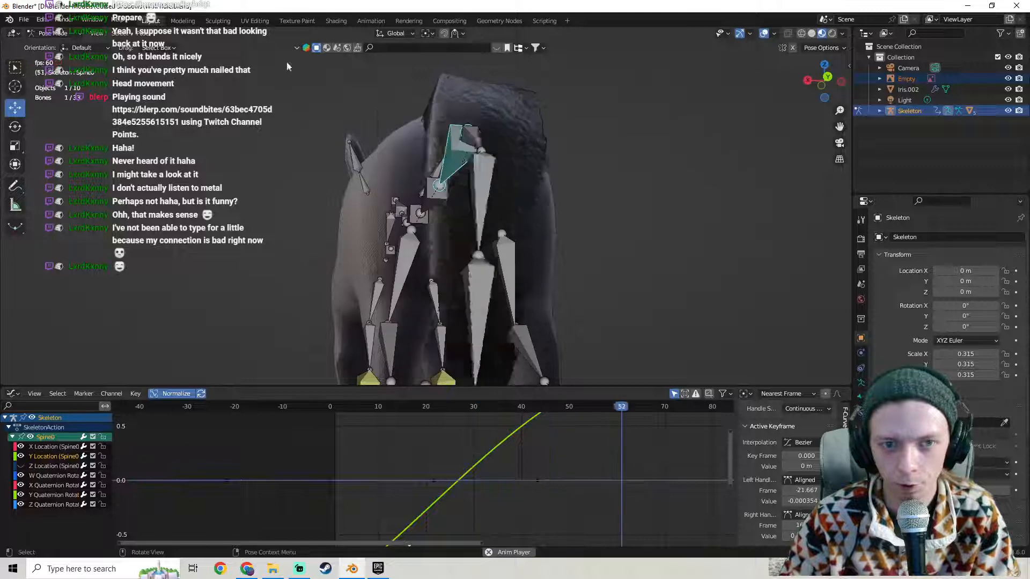
{"action": "left_click", "coordinate": [477, 134]}
{"action": "right_click", "coordinate": [475, 134]}
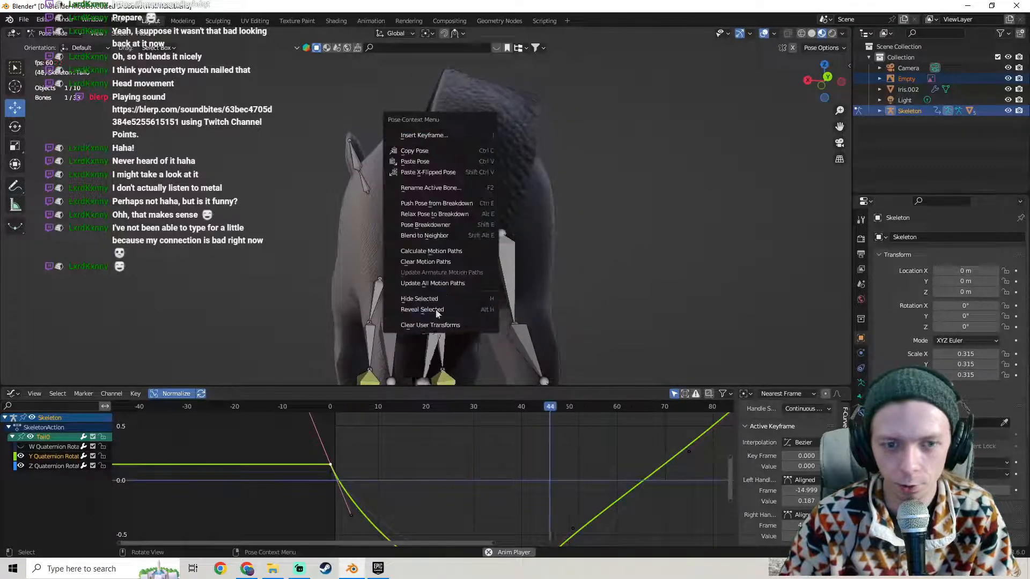
Switch the graph area to the Dope Sheet and set the handle type of all Tail0 keyframes to Automatic.
{"action": "left_click", "coordinate": [11, 393]}
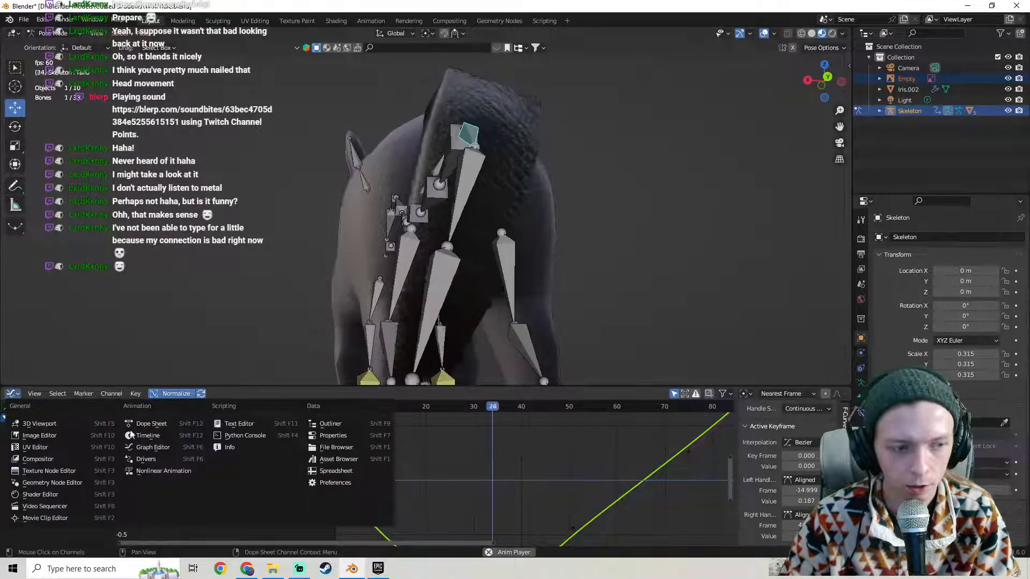
{"action": "left_click", "coordinate": [161, 425]}
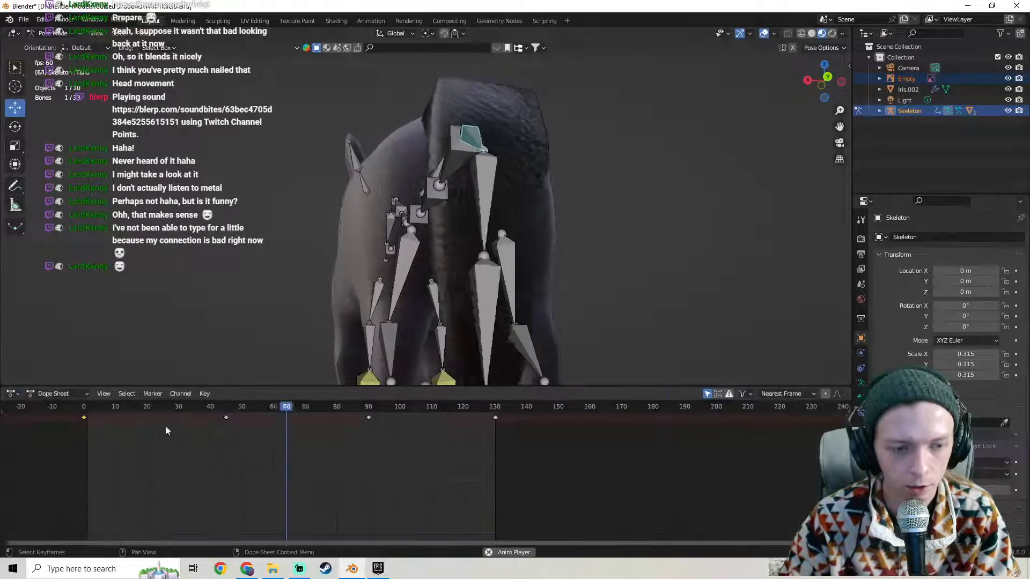
{"action": "key", "text": "a"}
{"action": "right_click", "coordinate": [85, 417]}
{"action": "mouse_move", "coordinate": [84, 417]}
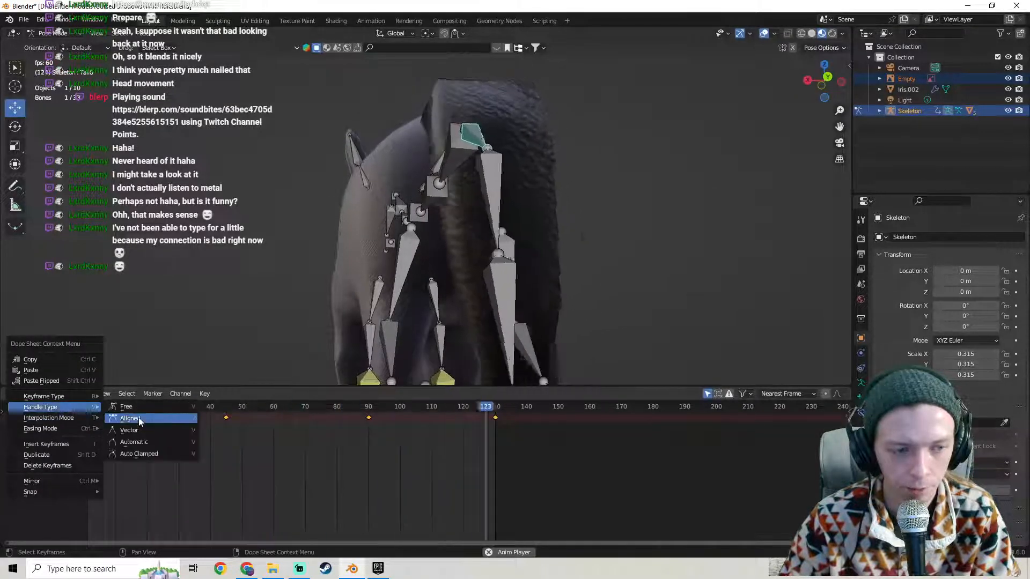
{"action": "left_click", "coordinate": [136, 441]}
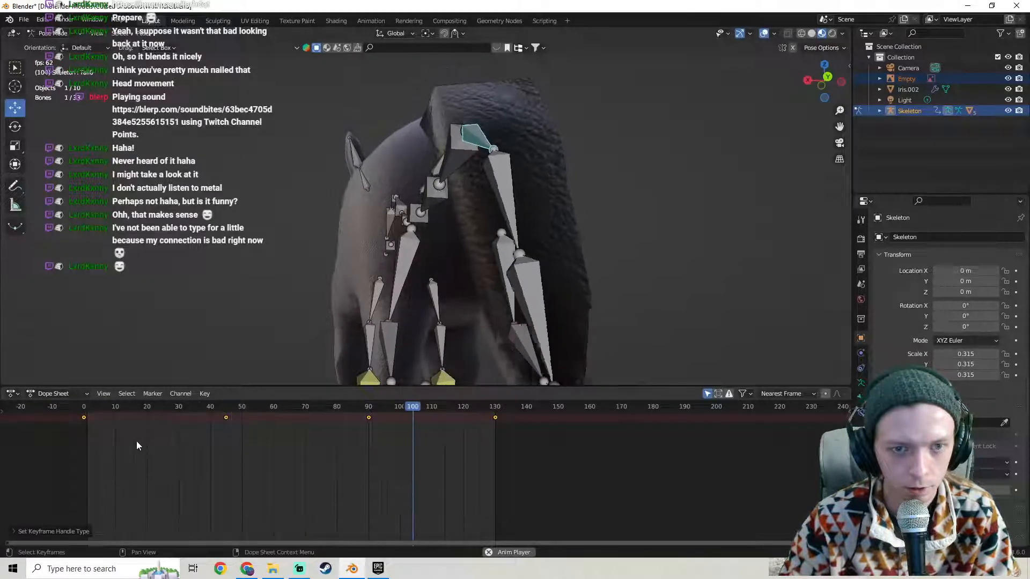
Undo the Automatic handle type change and switch the Dope Sheet area back to the Graph Editor.
{"action": "key", "text": "ctrl+z"}
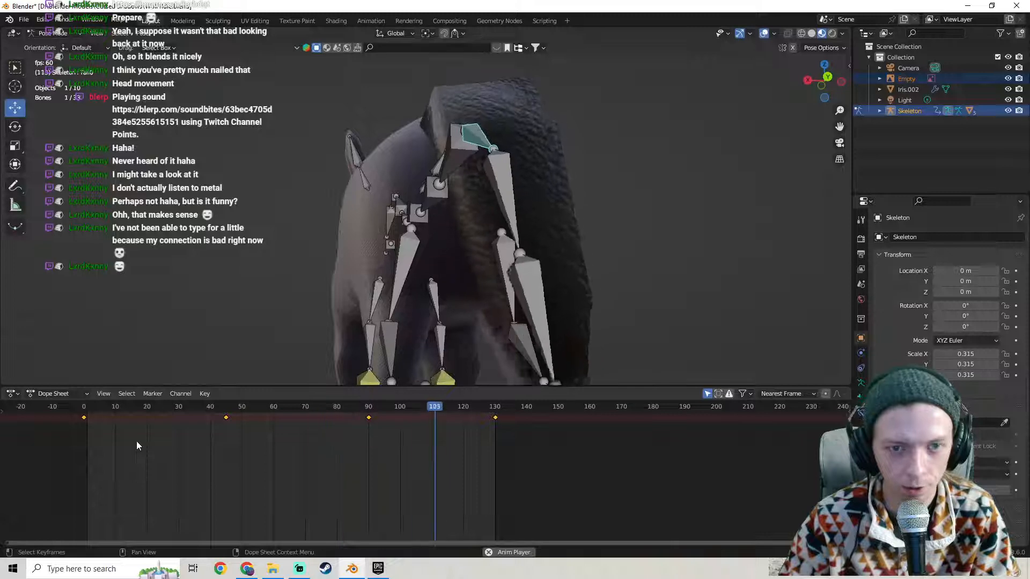
{"action": "left_click", "coordinate": [12, 394]}
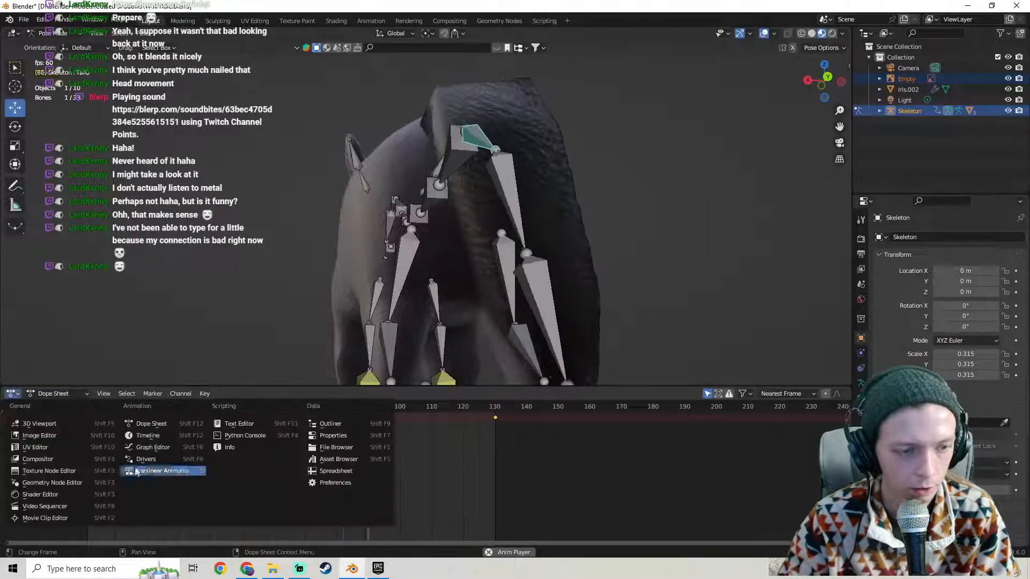
{"action": "left_click", "coordinate": [165, 448]}
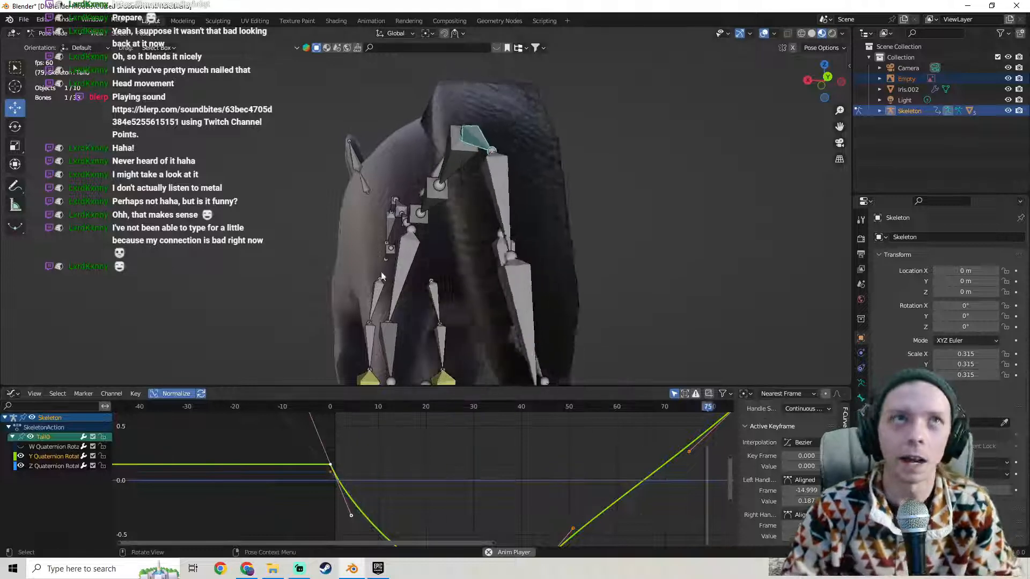
{"action": "left_click", "coordinate": [247, 570]}
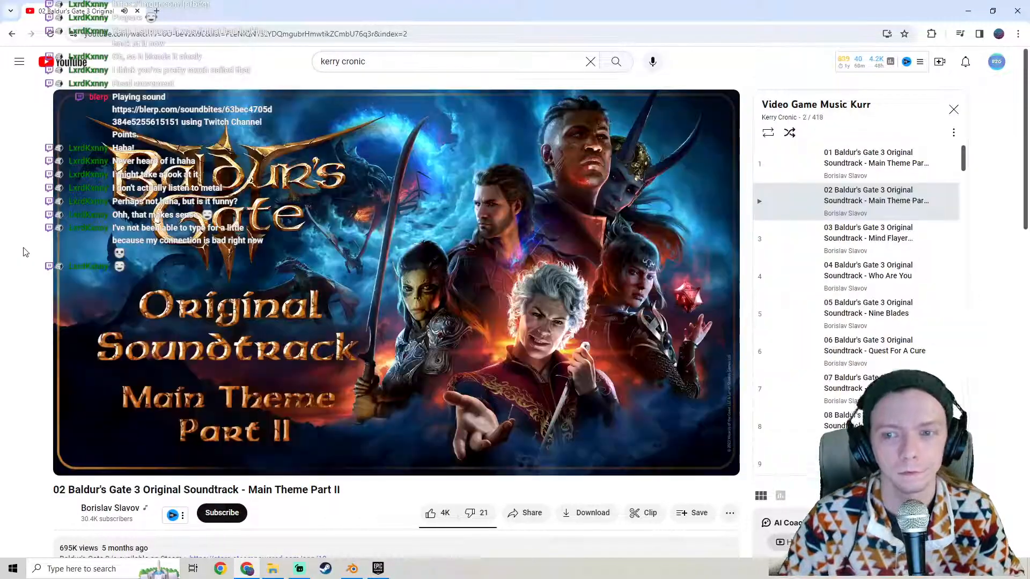
{"action": "scroll", "coordinate": [44, 249], "scroll_direction": "down", "scroll_amount": 3}
{"action": "scroll", "coordinate": [79, 244], "scroll_direction": "up", "scroll_amount": 3}
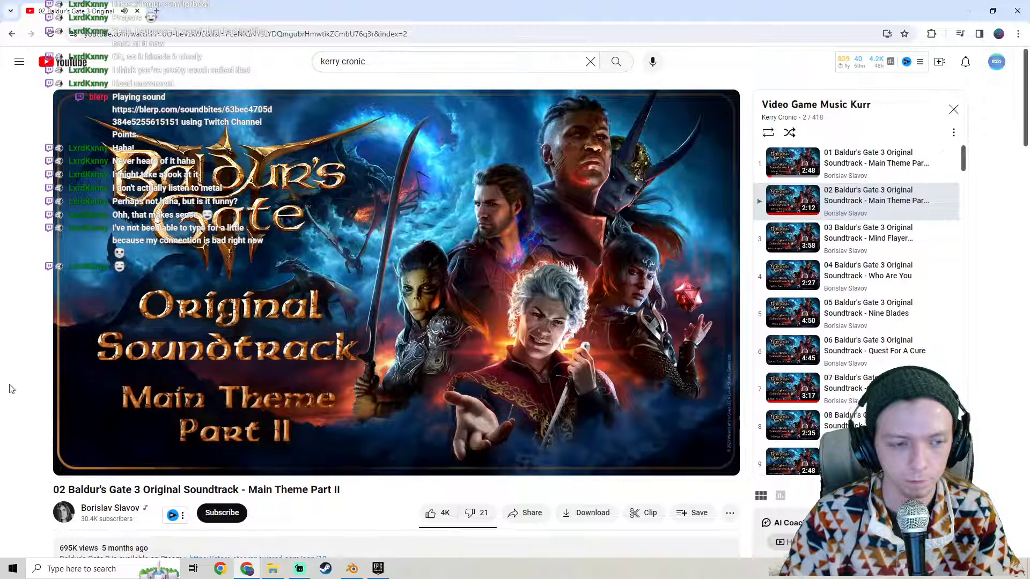
{"action": "left_click", "coordinate": [354, 570]}
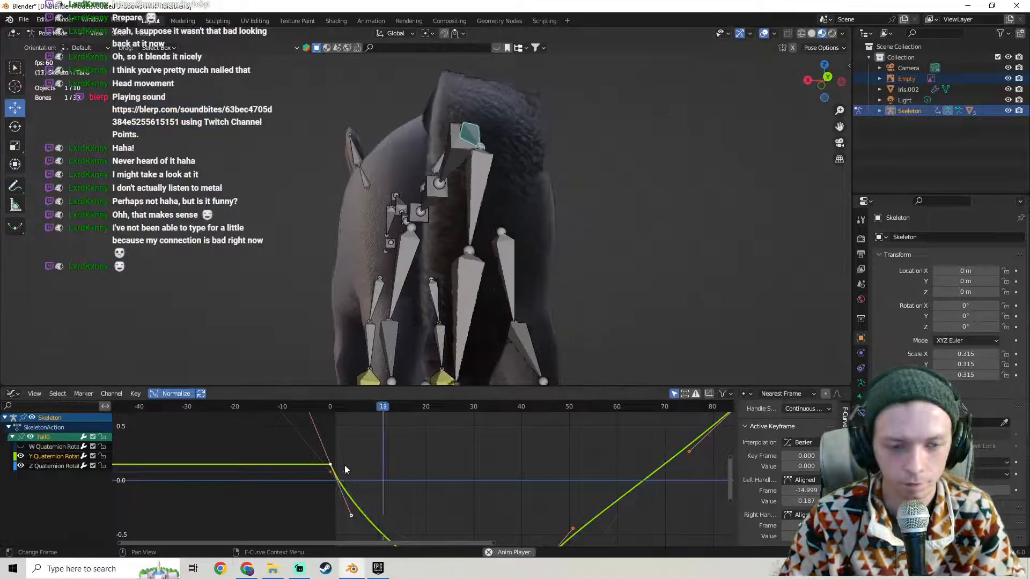
Try steepening the Y curve's start by moving its frame 0 keyframe's outgoing handle to about frame 0 and -0.44.
{"action": "middle_click_drag", "start_coordinate": [407, 466], "coordinate": [432, 523]}
{"action": "scroll", "coordinate": [434, 413], "scroll_direction": "up", "scroll_amount": 1}
{"action": "scroll", "coordinate": [394, 436], "scroll_direction": "up", "scroll_amount": 1}
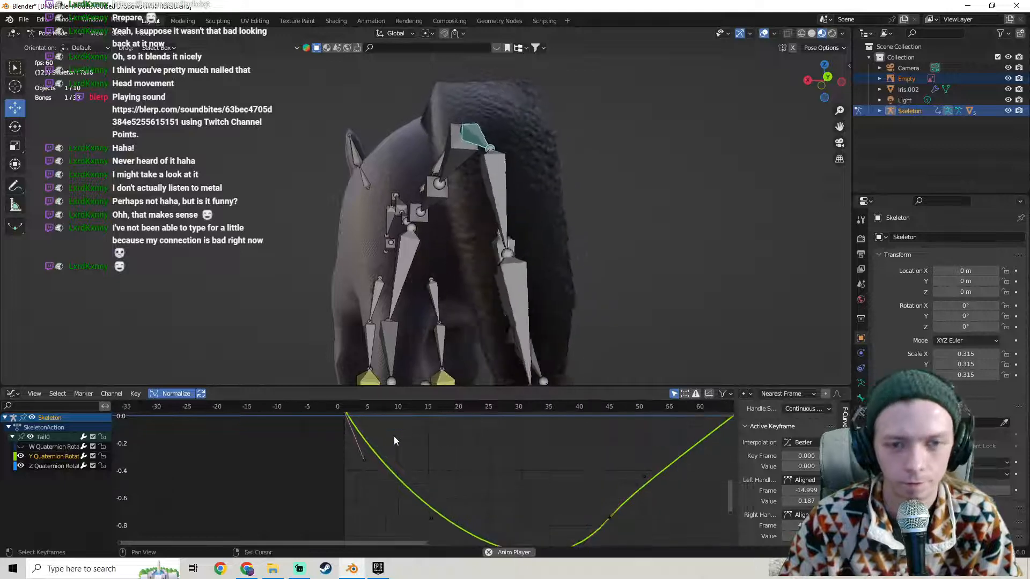
{"action": "middle_click_drag", "start_coordinate": [394, 436], "coordinate": [368, 465]}
{"action": "scroll", "coordinate": [367, 470], "scroll_direction": "up", "scroll_amount": 1}
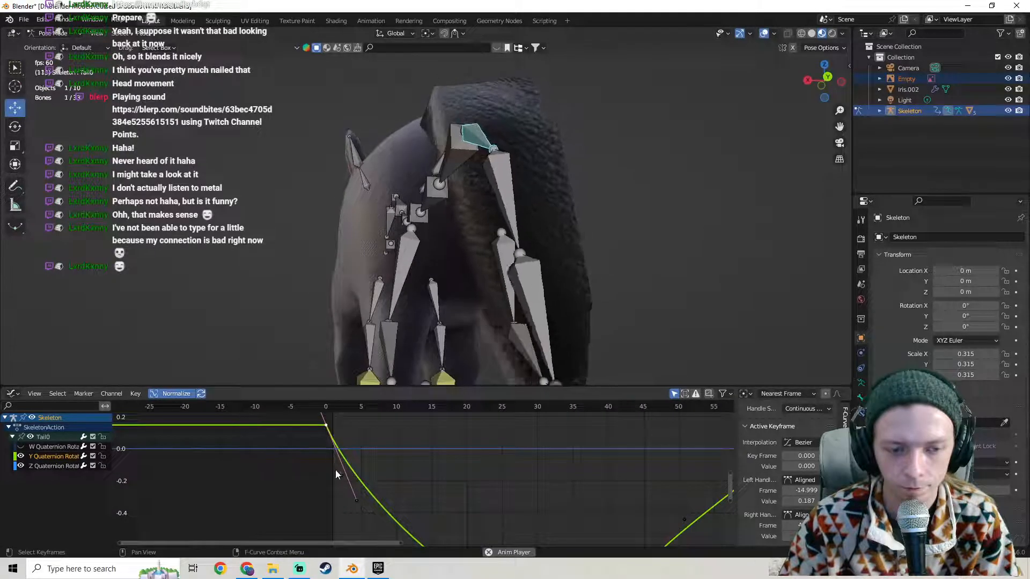
{"action": "left_click_drag", "start_coordinate": [358, 501], "coordinate": [312, 518]}
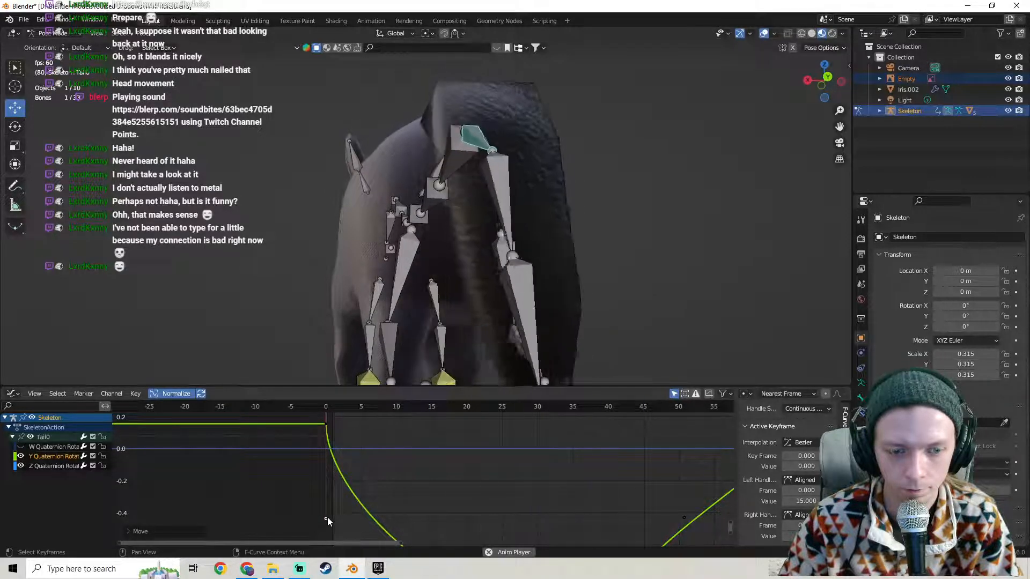
Straighten the Y curve's start by moving its frame 0 keyframe's outgoing handle to about frame 8 and -0.18.
{"action": "left_click_drag", "start_coordinate": [327, 517], "coordinate": [375, 488]}
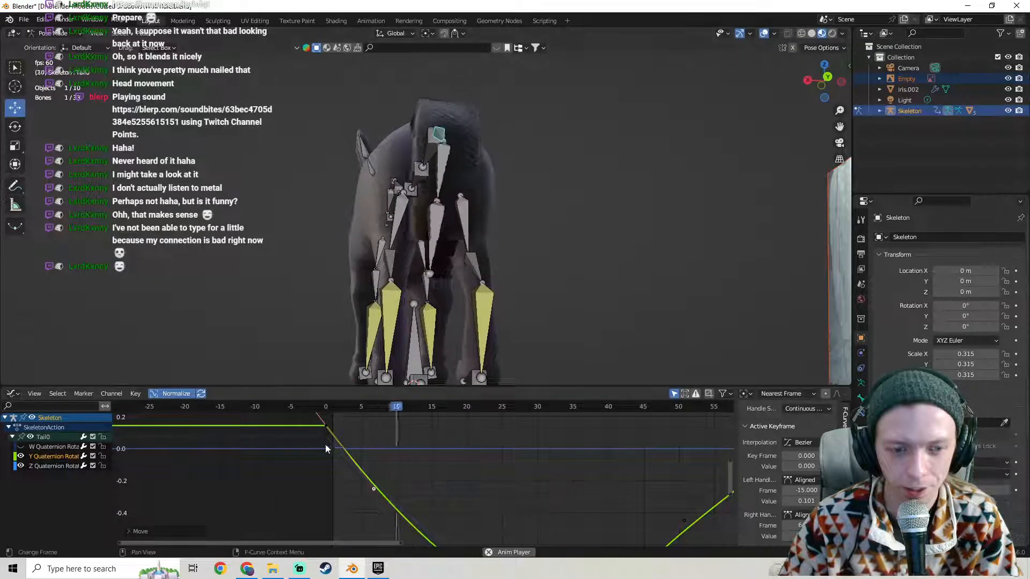
{"action": "left_click_drag", "start_coordinate": [375, 488], "coordinate": [377, 485]}
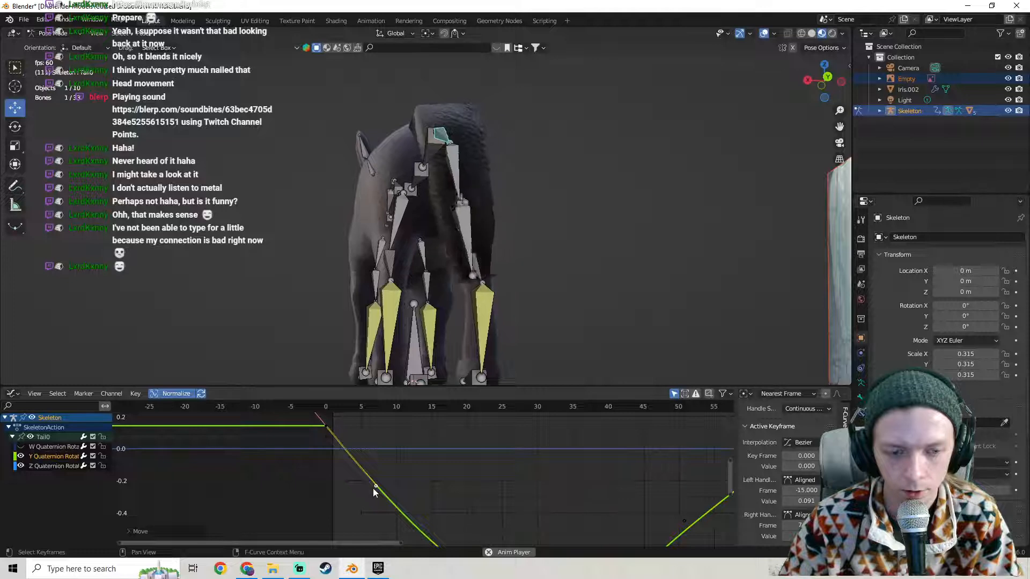
{"action": "left_click_drag", "start_coordinate": [376, 486], "coordinate": [391, 466]}
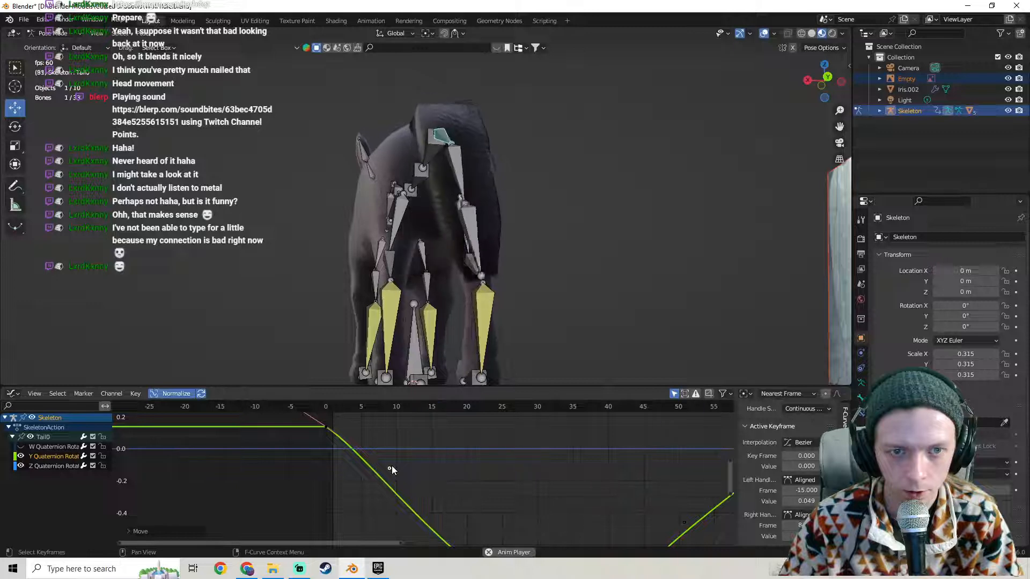
{"action": "left_click_drag", "start_coordinate": [391, 466], "coordinate": [384, 487]}
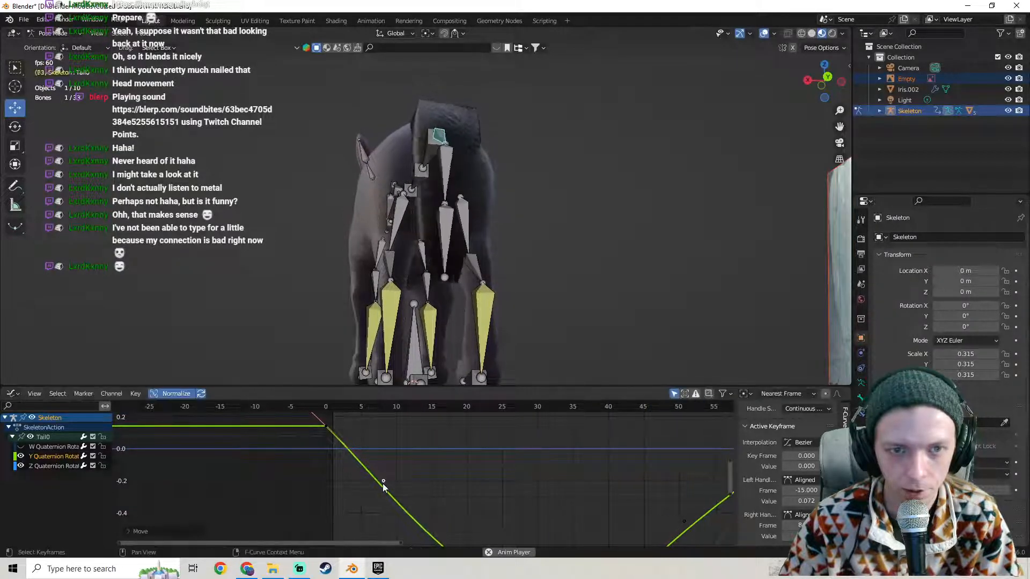
{"action": "middle_click_drag", "start_coordinate": [395, 310], "coordinate": [420, 216]}
{"action": "left_click", "coordinate": [327, 437]}
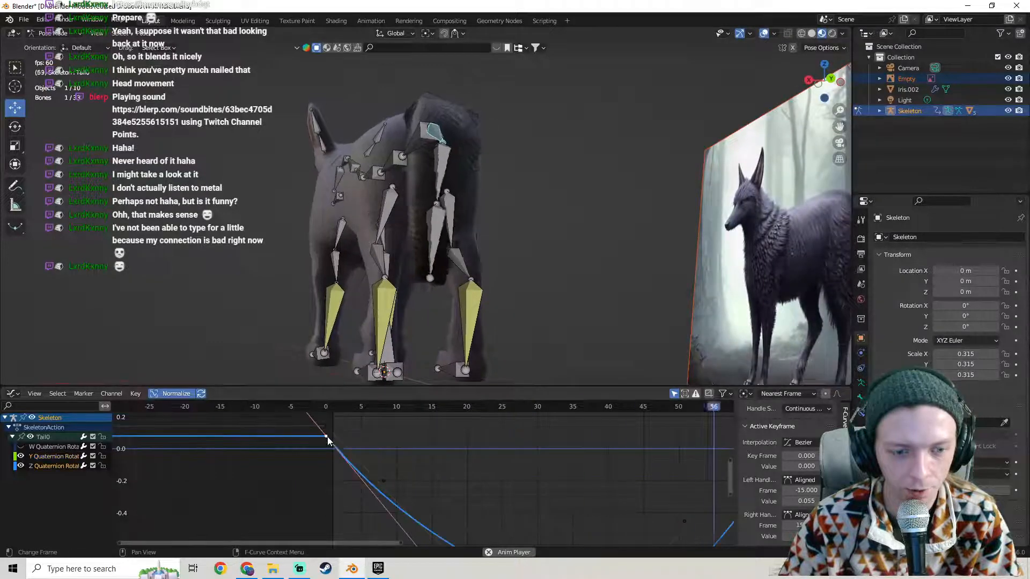
{"action": "left_click", "coordinate": [330, 442]}
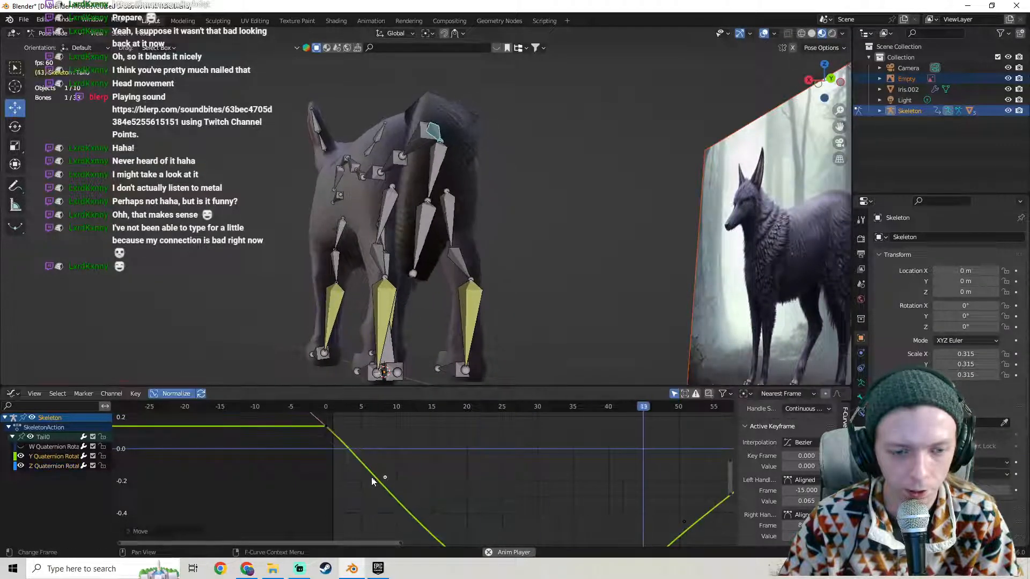
Move the outgoing handle of the Z curve's frame 0 keyframe to about frame 8 and -0.43.
{"action": "left_click", "coordinate": [324, 437]}
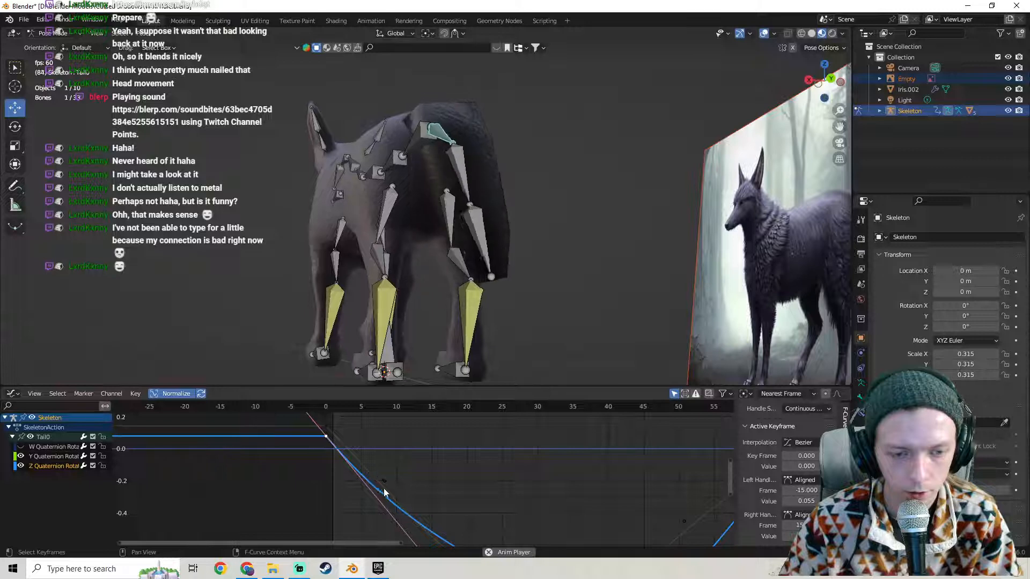
{"action": "middle_click_drag", "start_coordinate": [376, 501], "coordinate": [351, 440]}
{"action": "scroll", "coordinate": [369, 480], "scroll_direction": "down", "scroll_amount": 1}
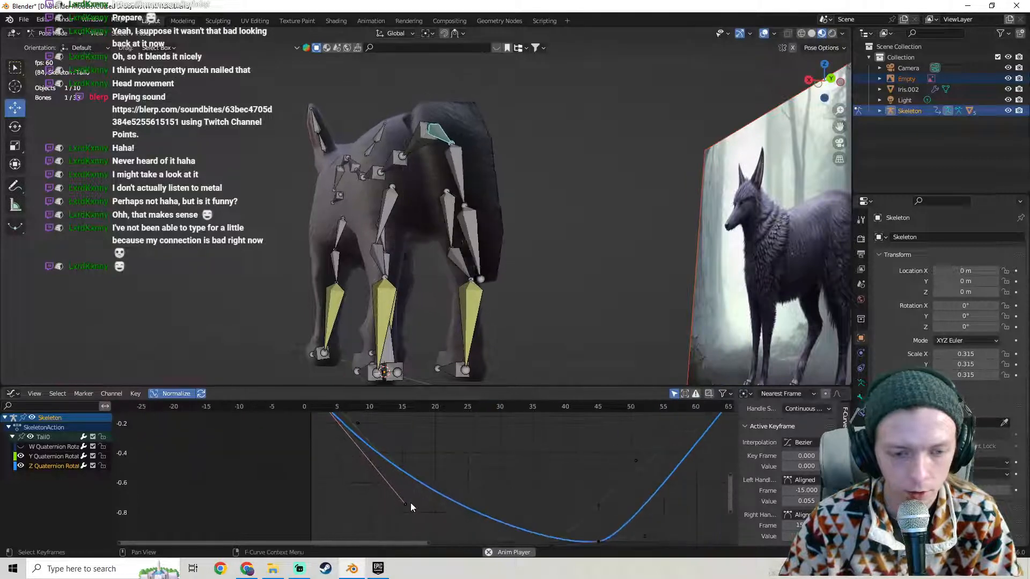
{"action": "left_click_drag", "start_coordinate": [405, 504], "coordinate": [356, 456]}
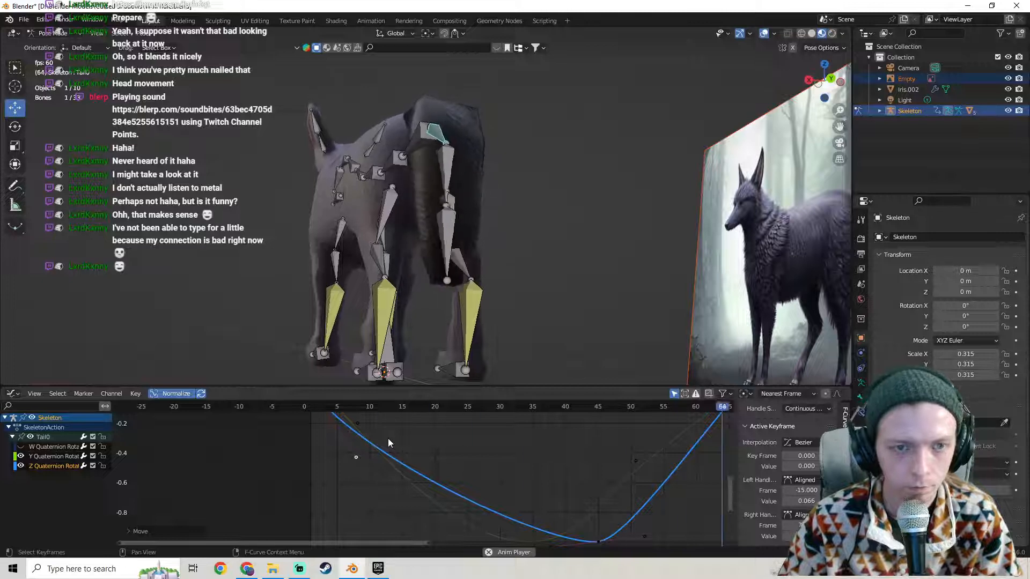
Flatten the Z curve's start by moving its frame 0 keyframe's outgoing handle to about frame 10 and -0.2.
{"action": "middle_click_drag", "start_coordinate": [389, 435], "coordinate": [459, 467]}
{"action": "scroll", "coordinate": [459, 468], "scroll_direction": "up", "scroll_amount": 1}
{"action": "middle_click_drag", "start_coordinate": [462, 225], "coordinate": [470, 263]}
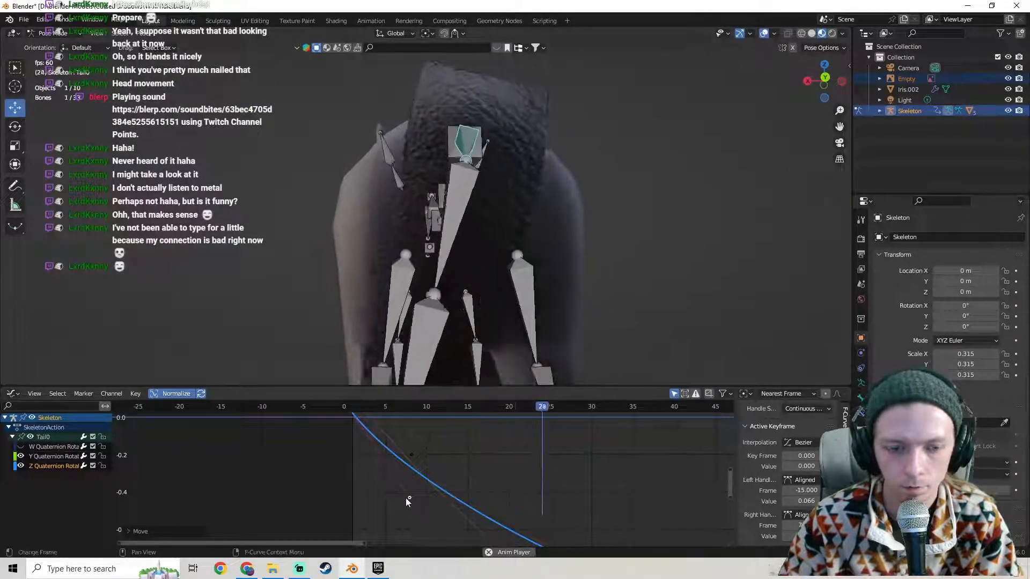
{"action": "left_click_drag", "start_coordinate": [406, 497], "coordinate": [426, 466]}
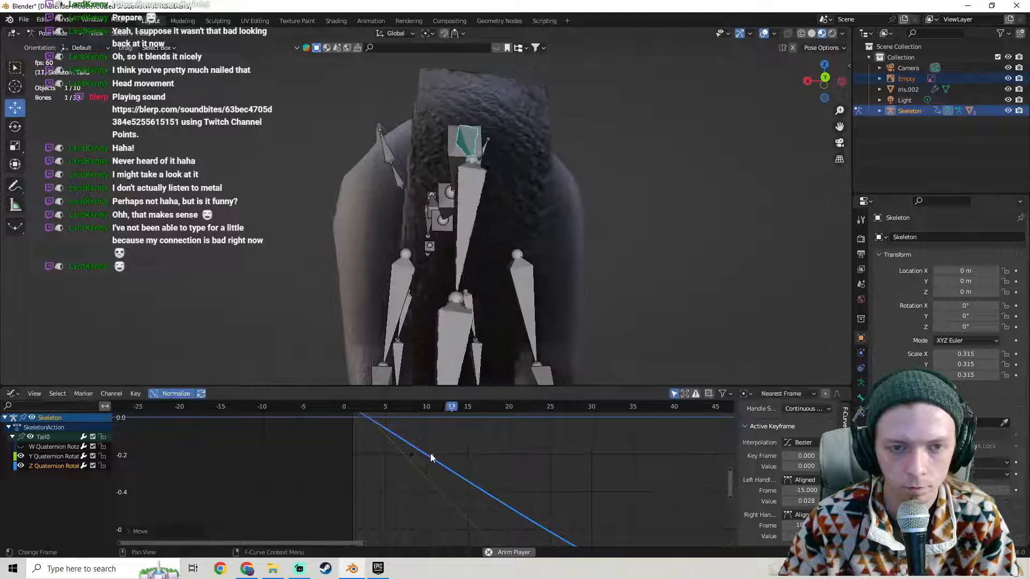
{"action": "left_click", "coordinate": [430, 455]}
Try deleting the Z Quaternion Rotation channel and undo the deletion.
{"action": "scroll", "coordinate": [430, 457], "scroll_direction": "down", "scroll_amount": 1}
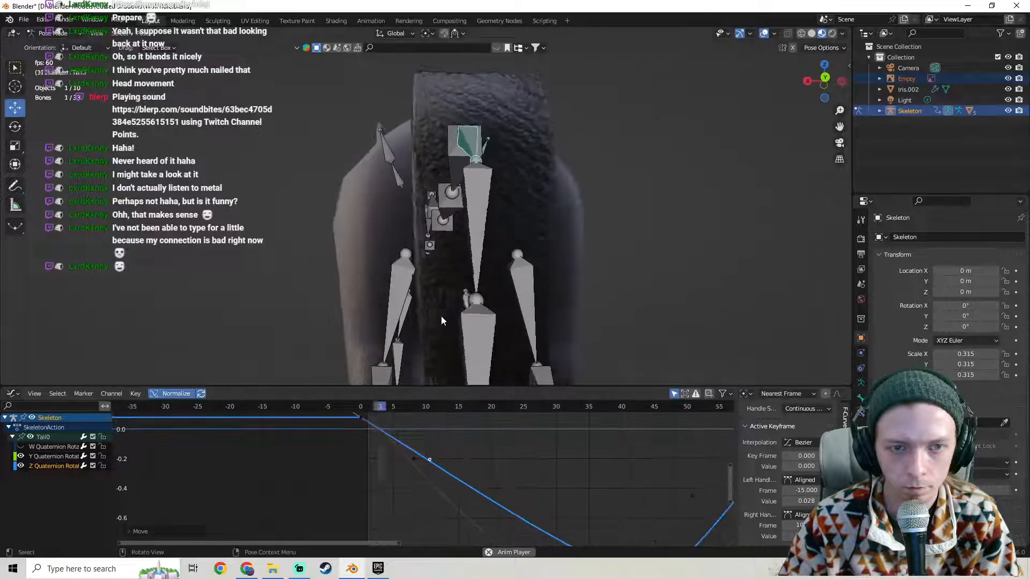
{"action": "key", "text": "x"}
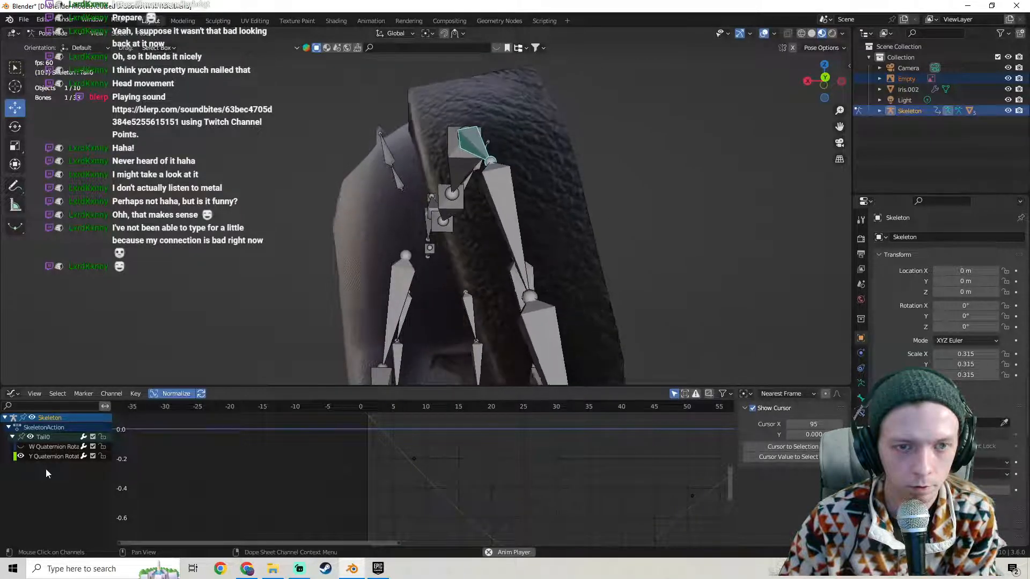
{"action": "key", "text": "ctrl+z"}
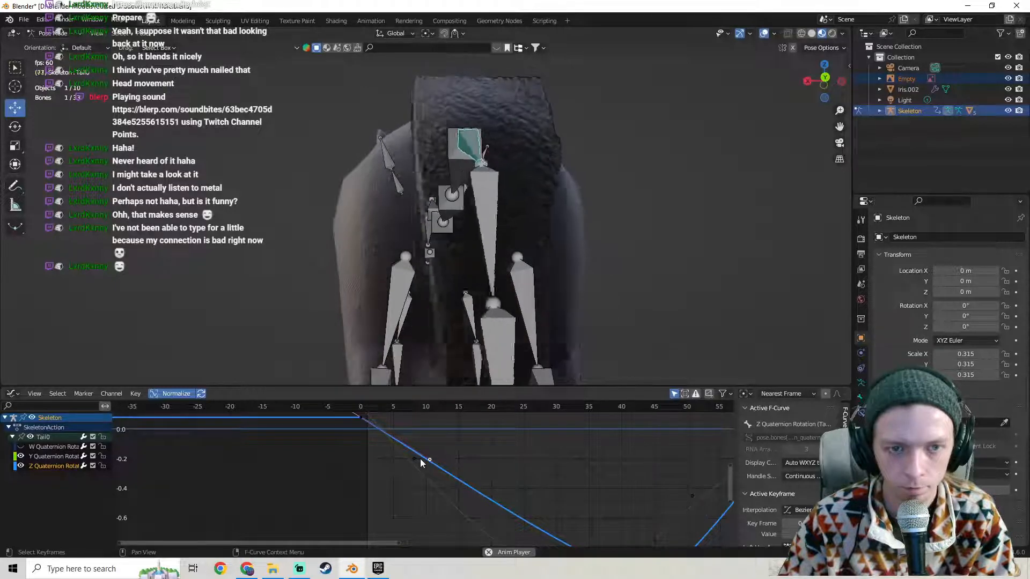
Try raising the Z curve's frame 0 outgoing handle, then lower it to about frame 8 and -0.42.
{"action": "left_click_drag", "start_coordinate": [431, 459], "coordinate": [450, 403]}
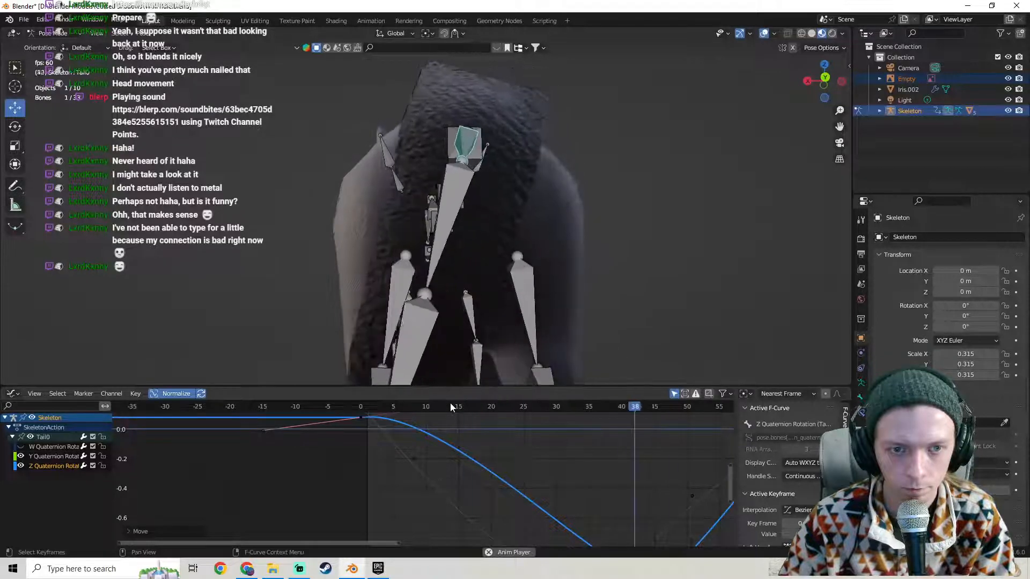
{"action": "left_click_drag", "start_coordinate": [449, 405], "coordinate": [411, 495]}
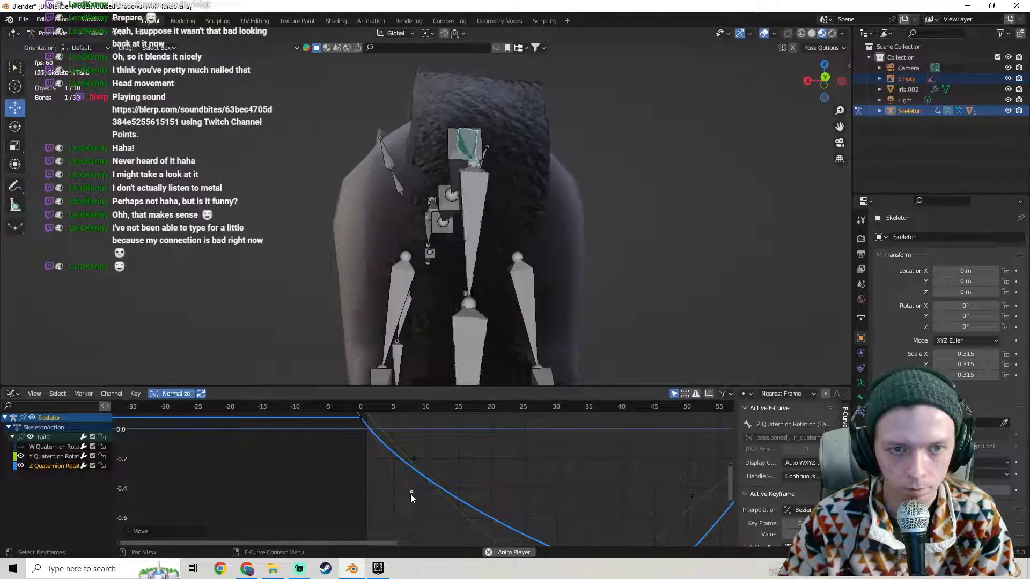
Soften the Y curve's end by moving its frame 130 keyframe's outgoing handle to about frame 142 and 0.02.
{"action": "middle_click_drag", "start_coordinate": [597, 495], "coordinate": [166, 527]}
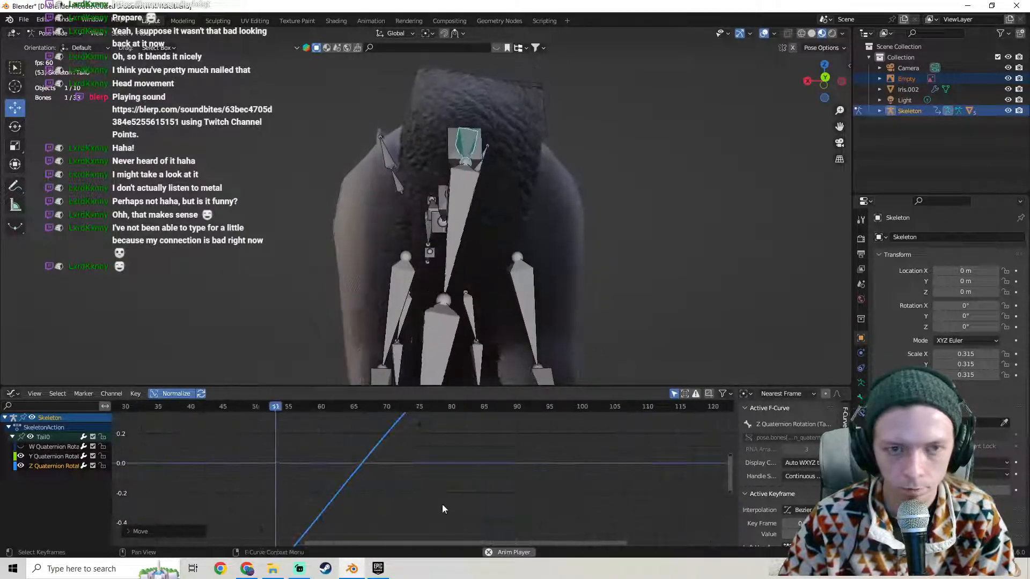
{"action": "middle_click_drag", "start_coordinate": [579, 460], "coordinate": [281, 530]}
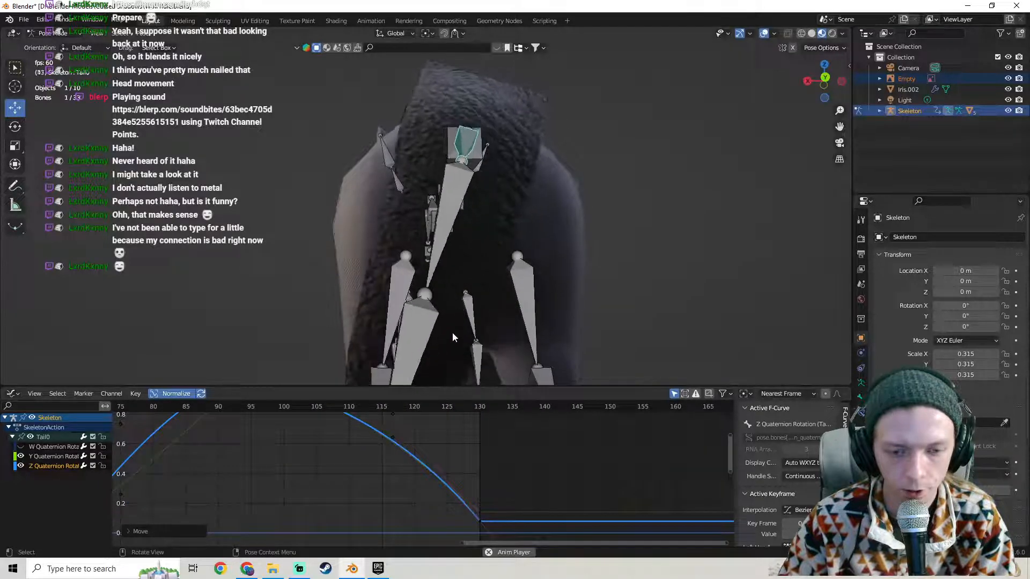
{"action": "left_click", "coordinate": [480, 513]}
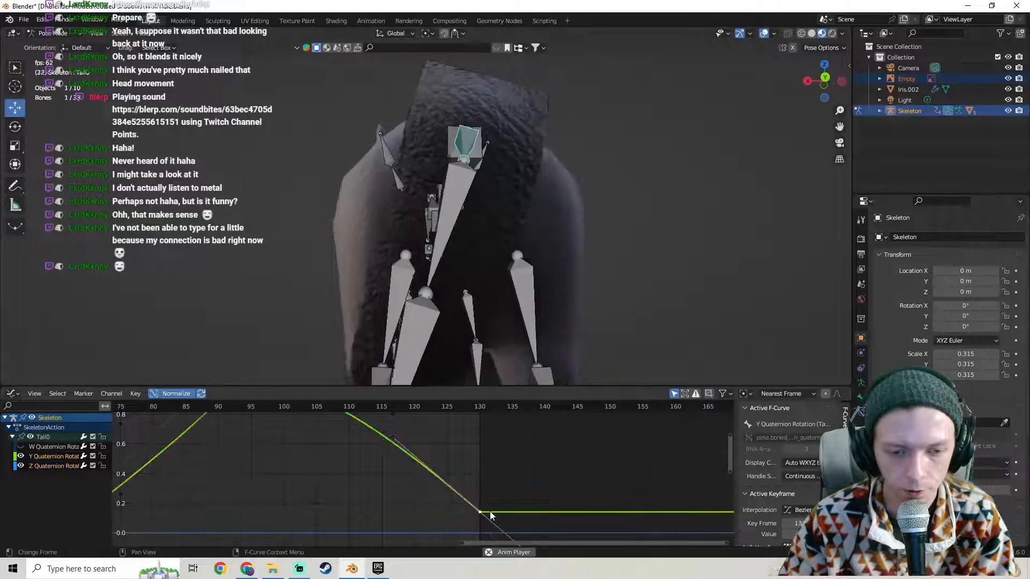
{"action": "scroll", "coordinate": [490, 511], "scroll_direction": "down", "scroll_amount": 2}
{"action": "key", "text": "g"}
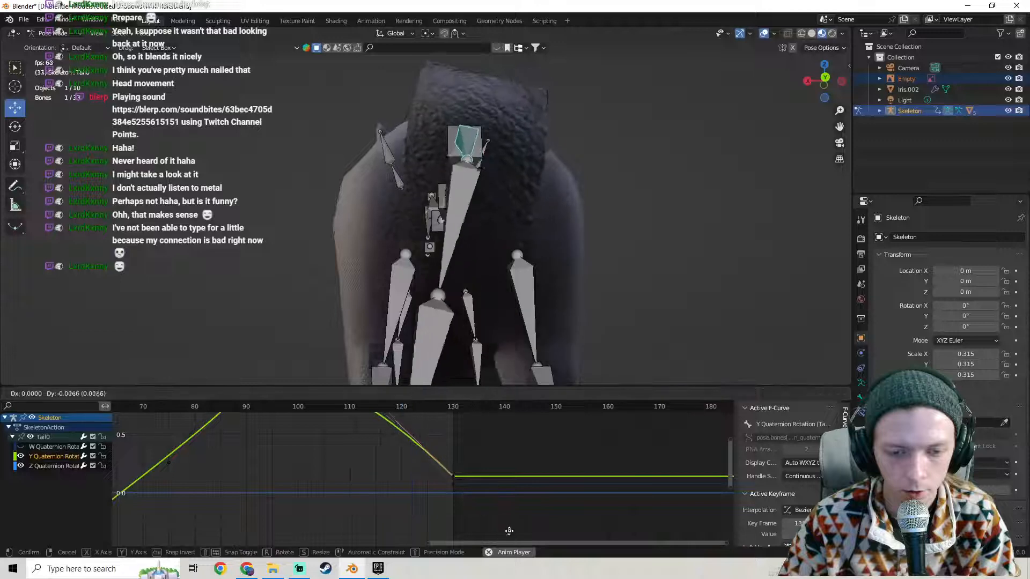
{"action": "left_click", "coordinate": [505, 537]}
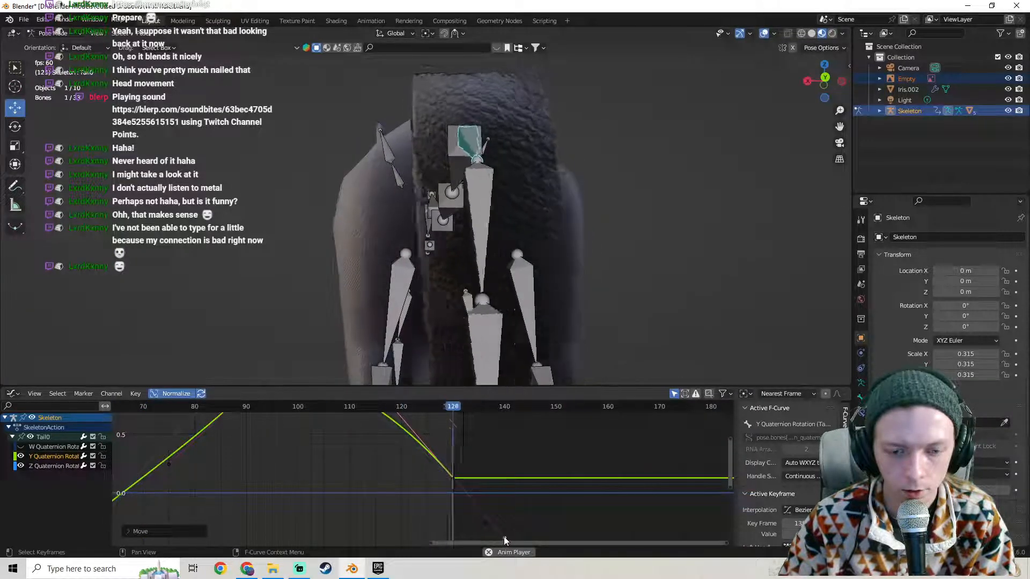
{"action": "left_click_drag", "start_coordinate": [503, 537], "coordinate": [516, 490]}
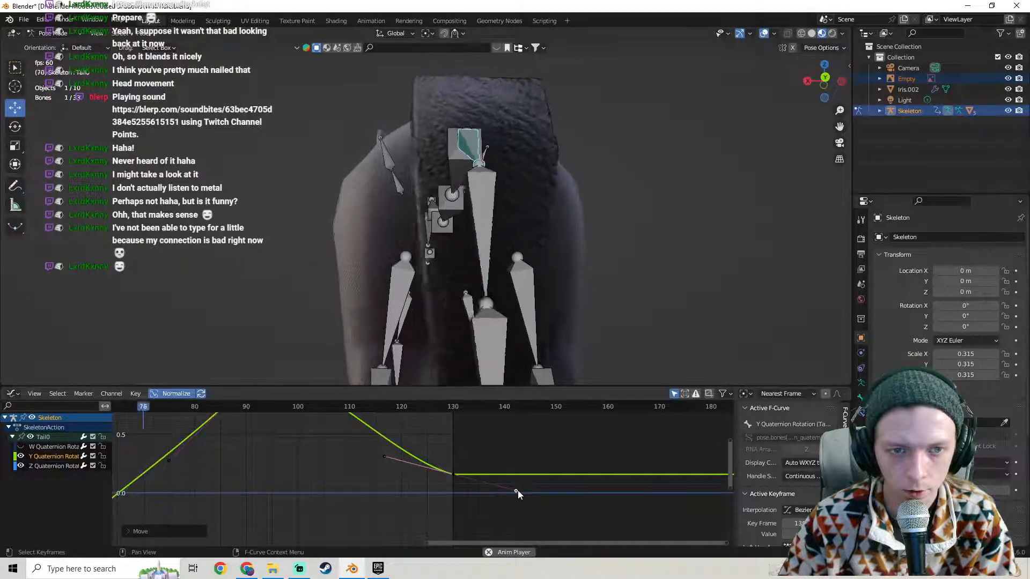
Restart playback from frame 0 and examine the tail swing's loop from behind and from the side.
{"action": "middle_click_drag", "start_coordinate": [251, 471], "coordinate": [626, 424], "text": "shift"}
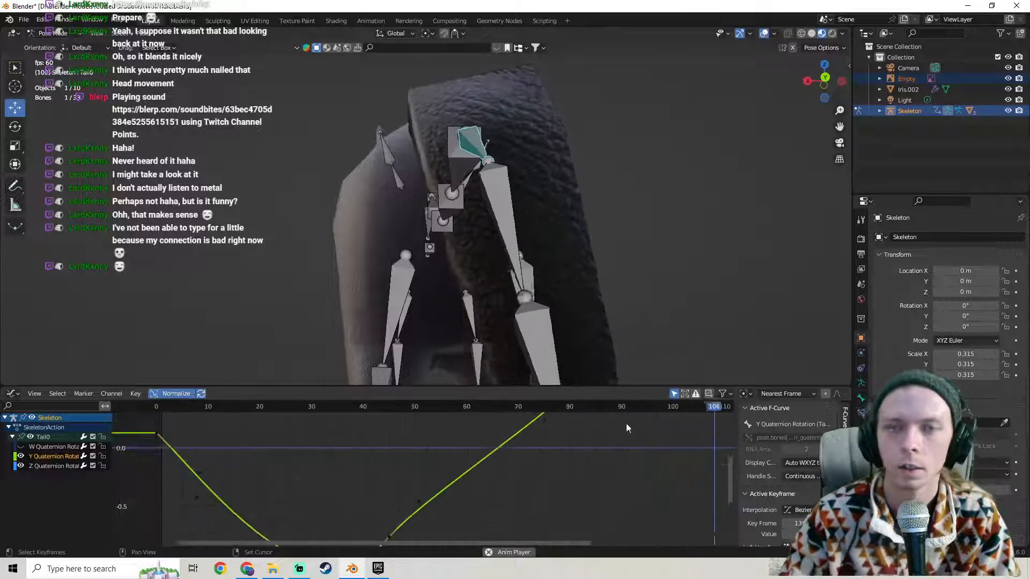
{"action": "middle_click_drag", "start_coordinate": [320, 430], "coordinate": [504, 462]}
{"action": "key", "text": "space"}
{"action": "left_click_drag", "start_coordinate": [387, 408], "coordinate": [326, 408]}
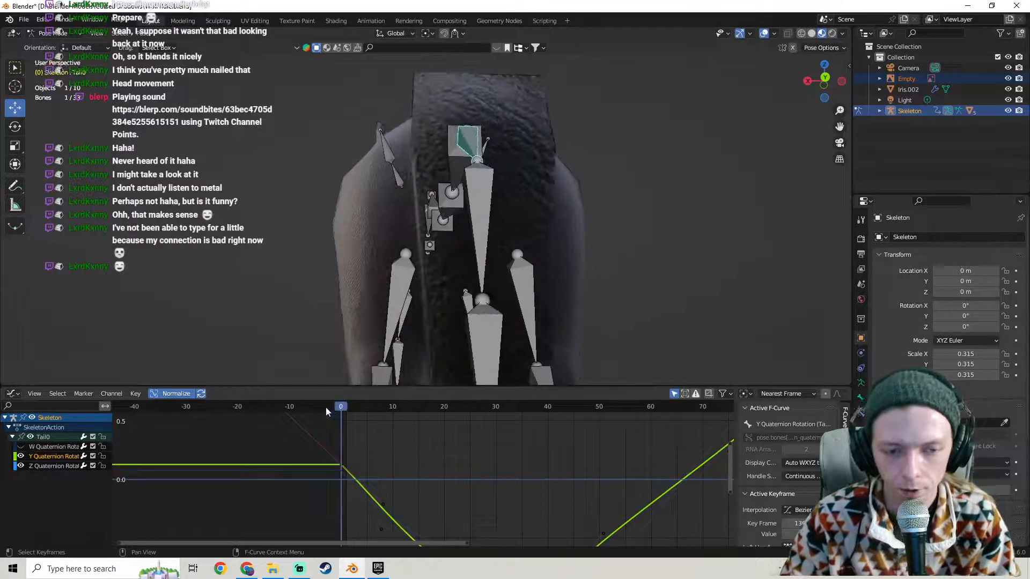
{"action": "key", "text": "space"}
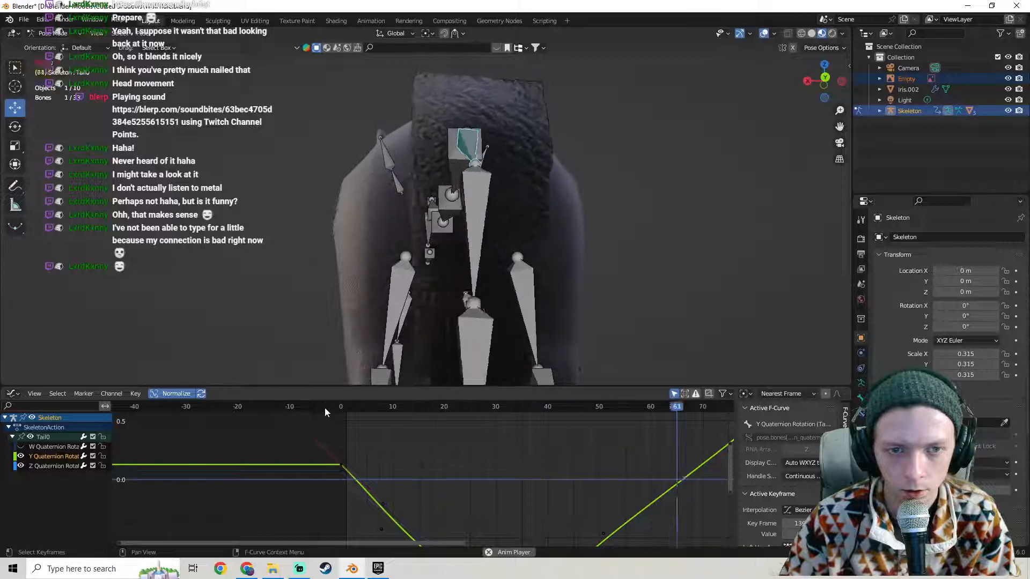
{"action": "middle_click_drag", "start_coordinate": [454, 228], "coordinate": [574, 213]}
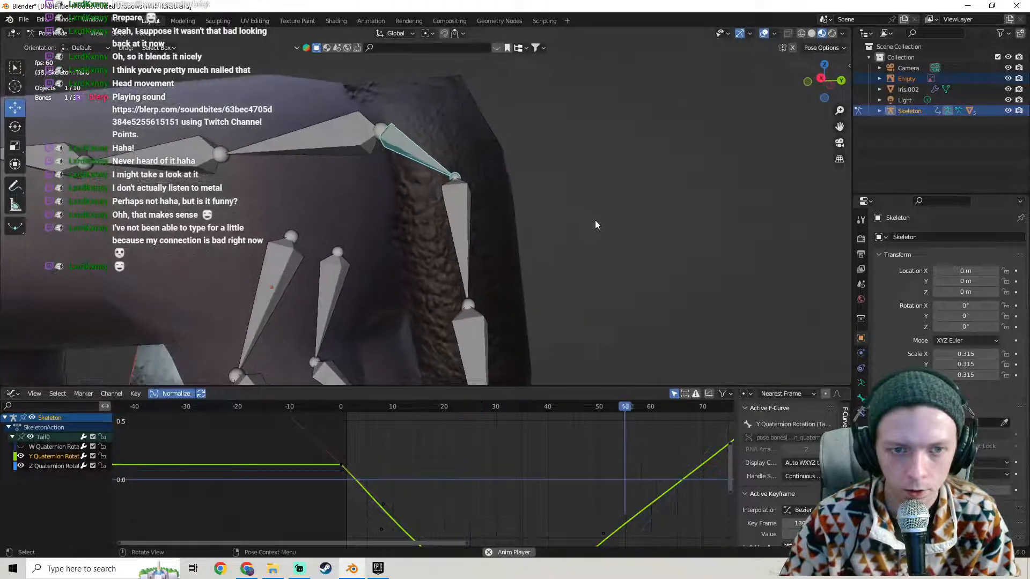
Unhide the W Quaternion Rotation channel, try deleting it and undo the deletion.
{"action": "left_click", "coordinate": [20, 446]}
{"action": "middle_click_drag", "start_coordinate": [381, 452], "coordinate": [377, 520]}
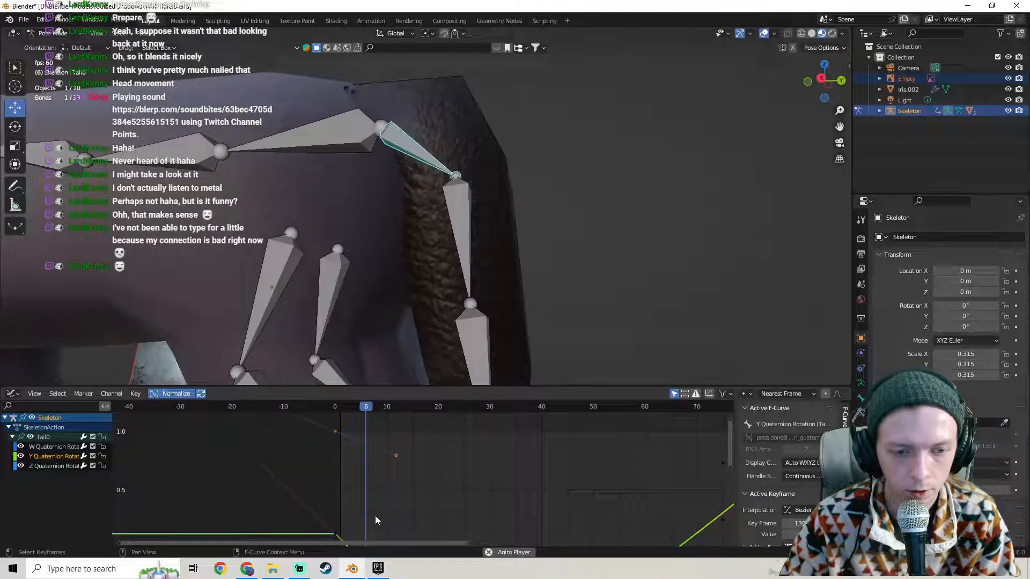
{"action": "left_click", "coordinate": [54, 445]}
{"action": "key", "text": "x"}
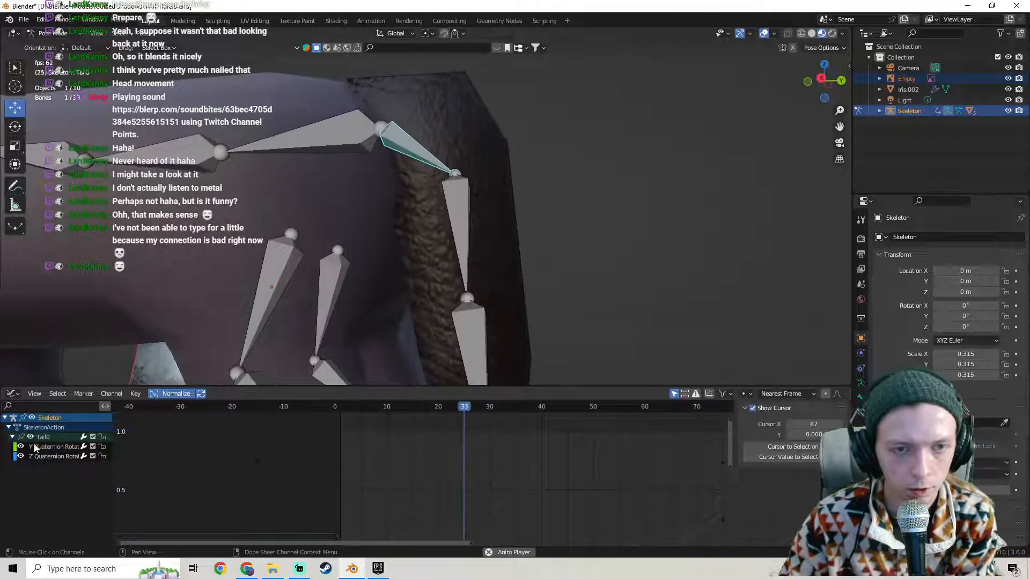
{"action": "key", "text": "ctrl+z"}
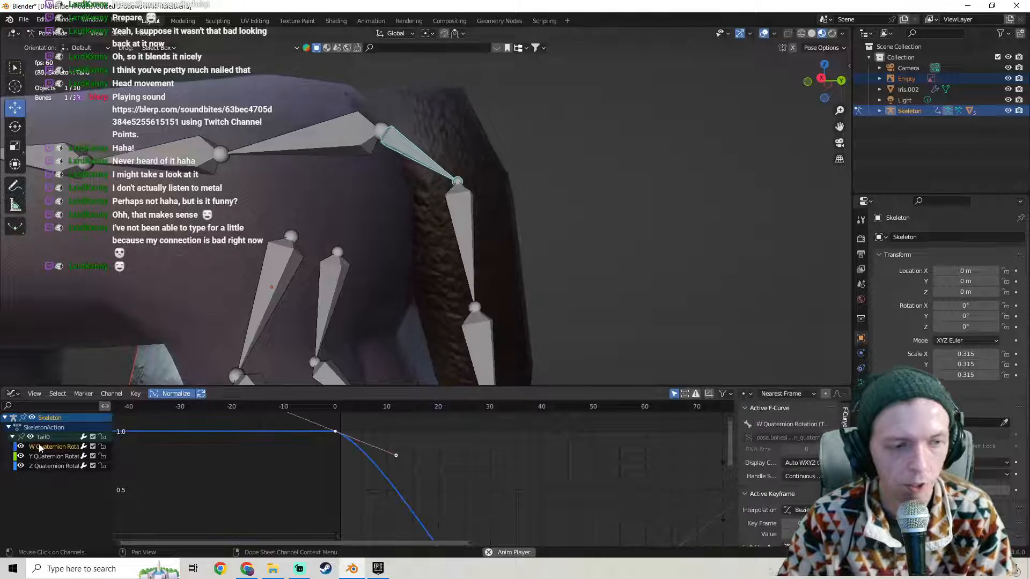
Switch to YouTube in the browser, rewind the Days Gone soundtrack video to near its start and set its quality to 720p.
{"action": "left_click", "coordinate": [247, 568]}
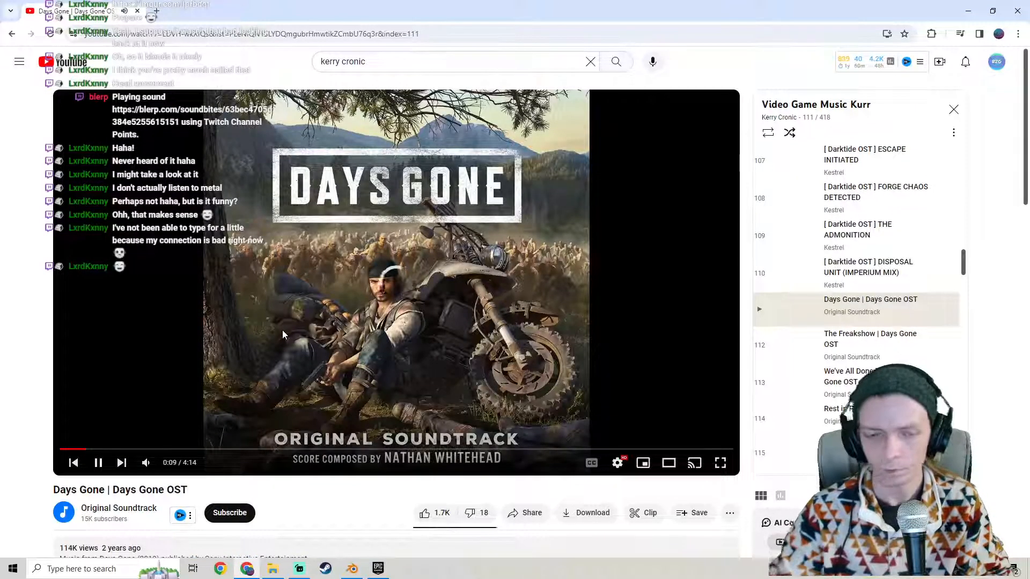
{"action": "left_click", "coordinate": [70, 449]}
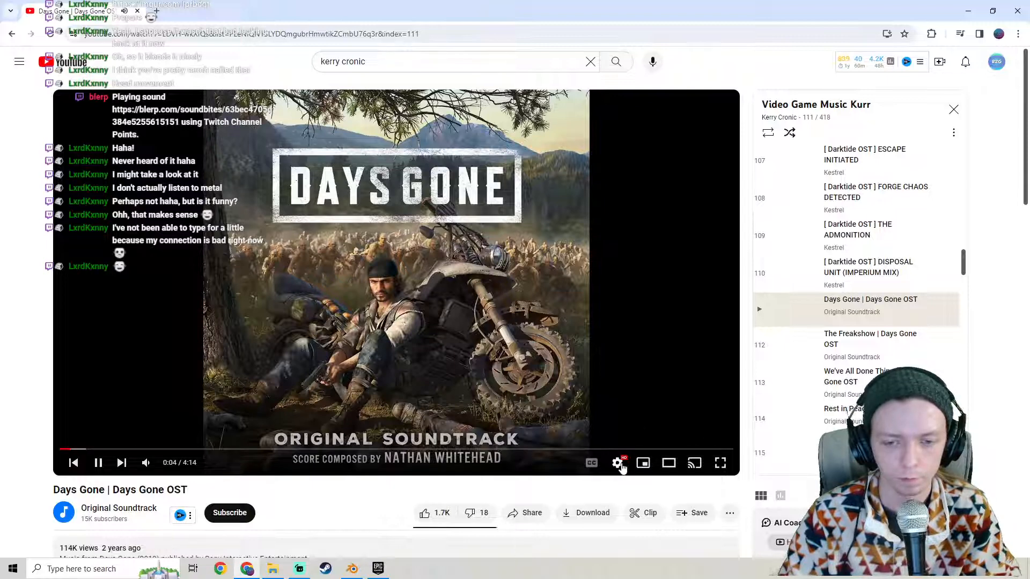
{"action": "scroll", "coordinate": [595, 482], "scroll_direction": "down", "scroll_amount": 2}
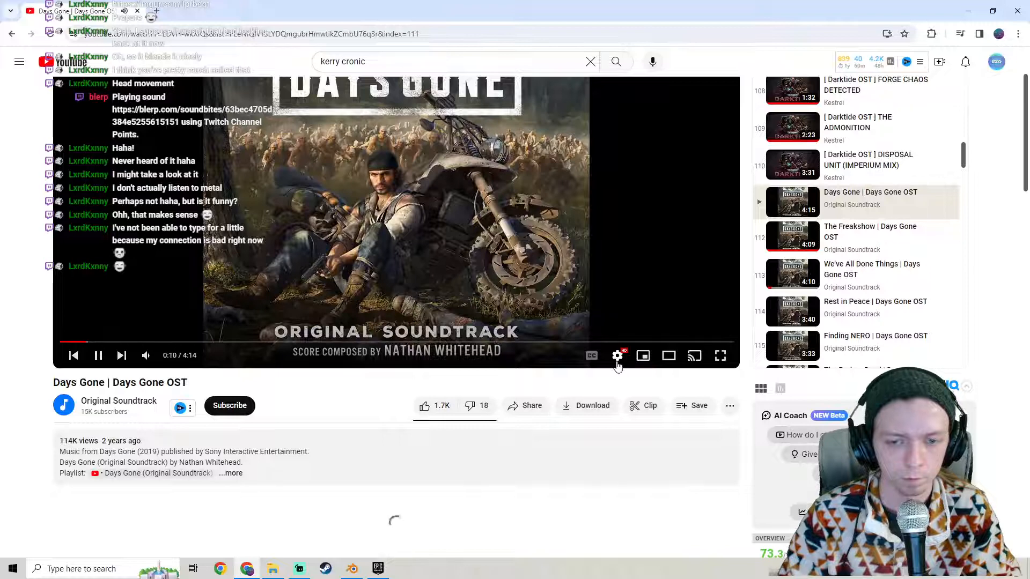
{"action": "left_click", "coordinate": [632, 355]}
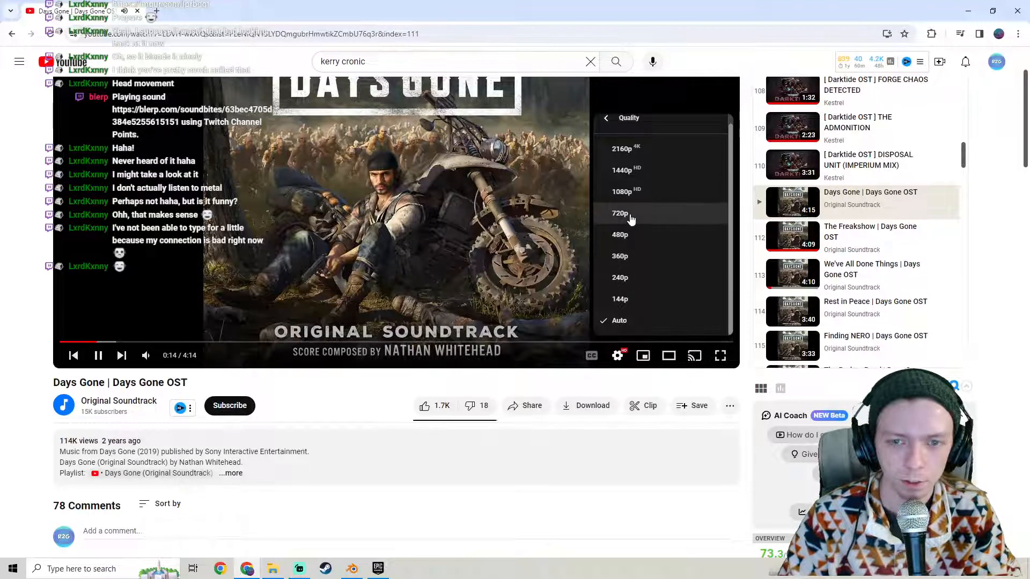
{"action": "left_click", "coordinate": [624, 214]}
{"action": "scroll", "coordinate": [375, 304], "scroll_direction": "up", "scroll_amount": 2}
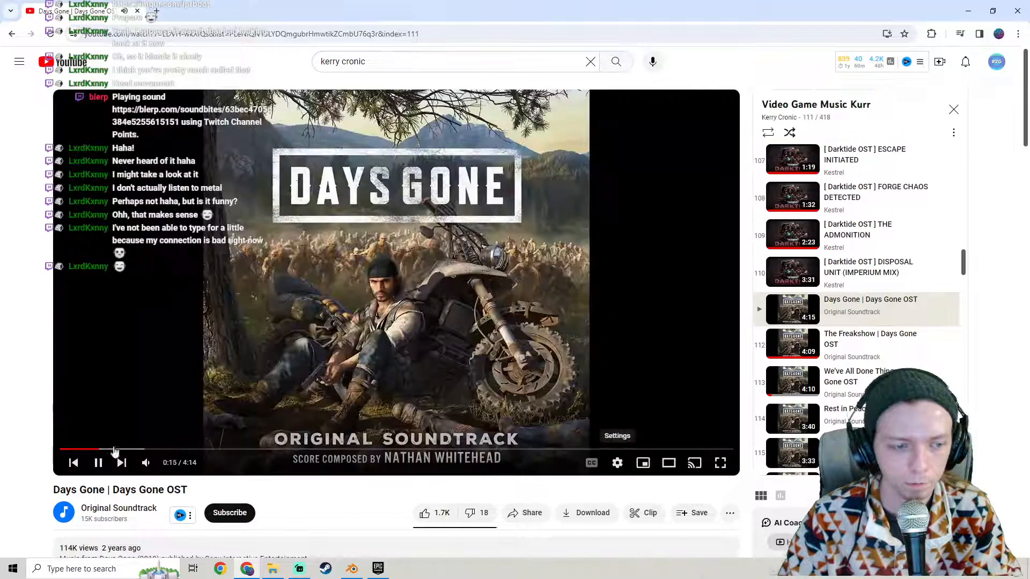
Switch back to Blender and examine the tail swing from the side and from above alongside its keyframes in the Dope Sheet.
{"action": "left_click", "coordinate": [352, 568]}
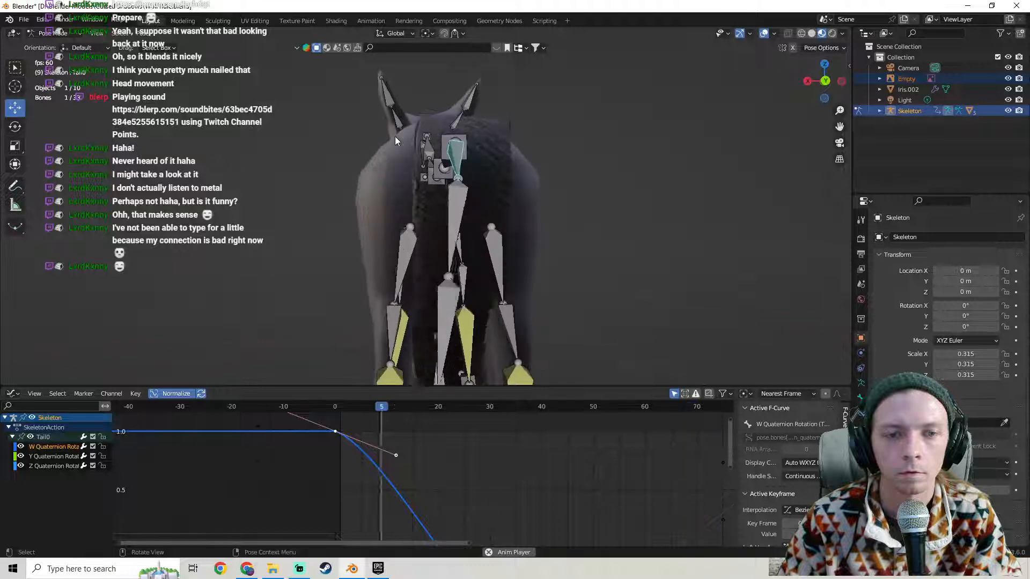
{"action": "middle_click_drag", "start_coordinate": [395, 136], "coordinate": [508, 208]}
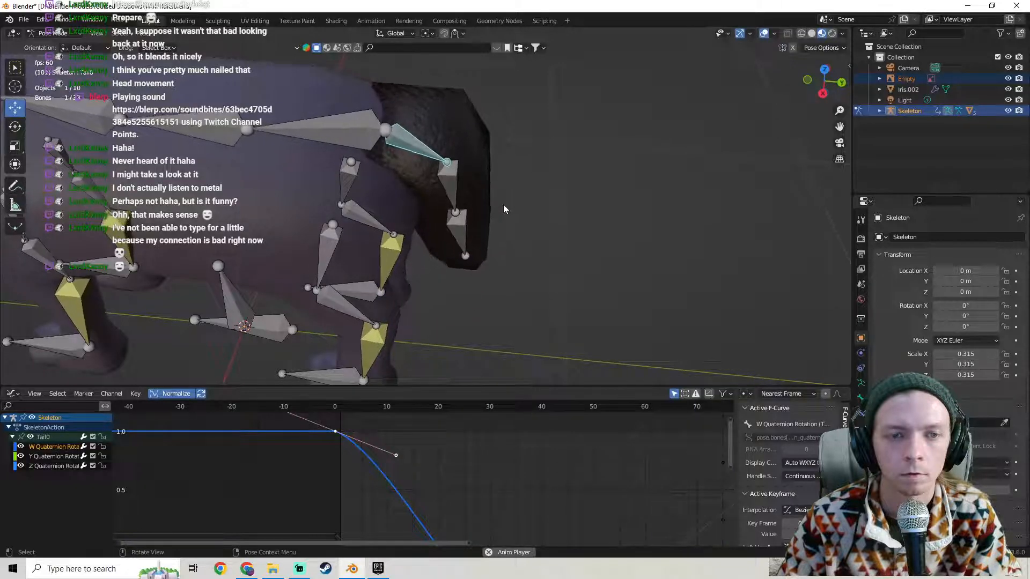
{"action": "left_click", "coordinate": [9, 394]}
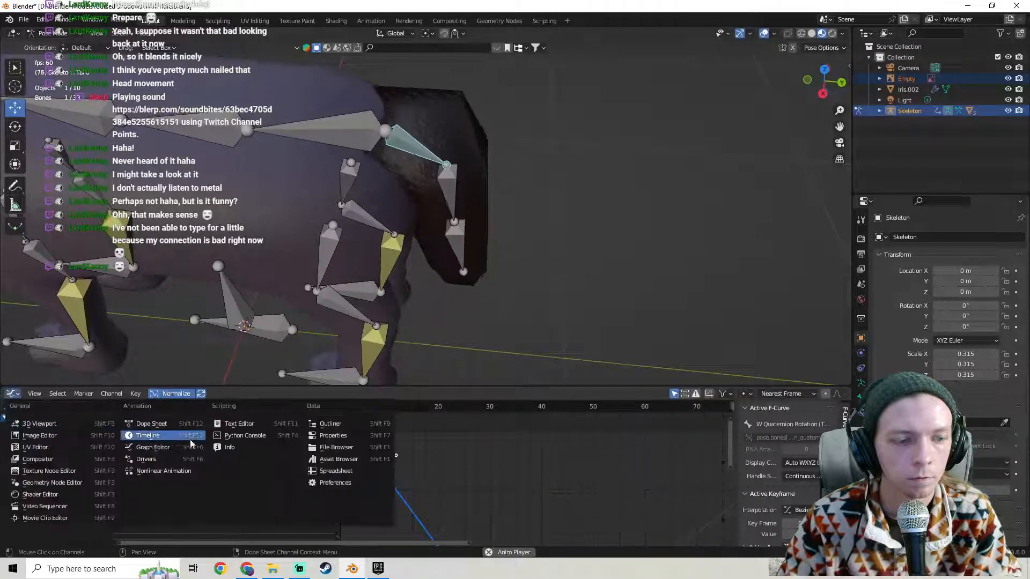
{"action": "left_click", "coordinate": [163, 432]}
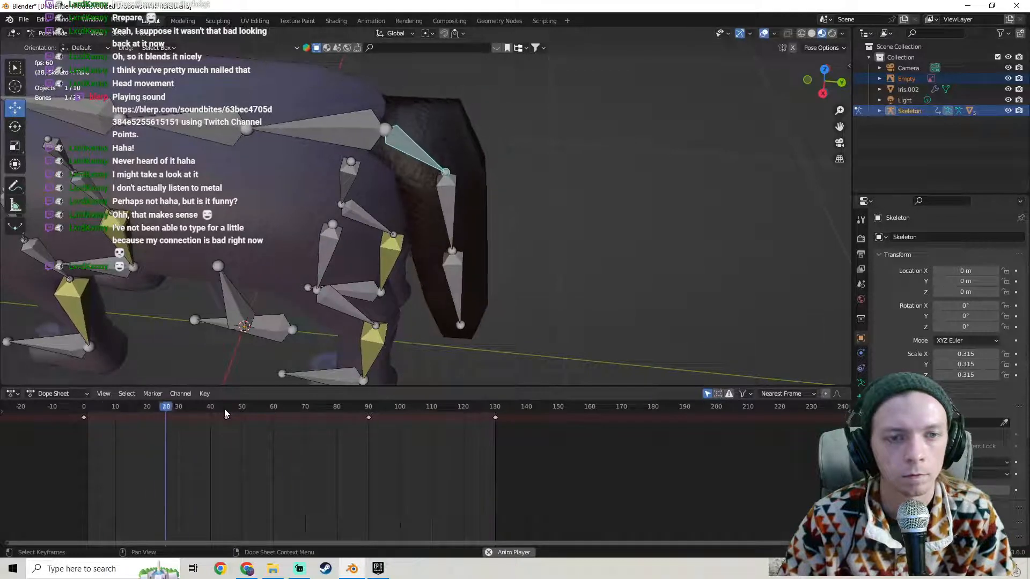
{"action": "middle_click_drag", "start_coordinate": [300, 349], "coordinate": [377, 298]}
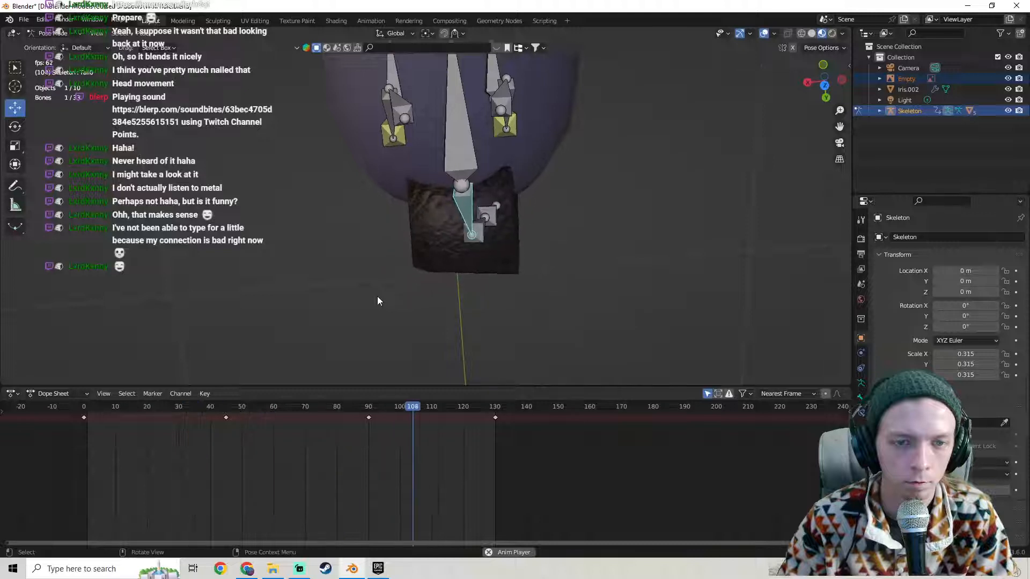
Change the animation editor area back to the Graph Editor.
{"action": "left_click", "coordinate": [13, 394]}
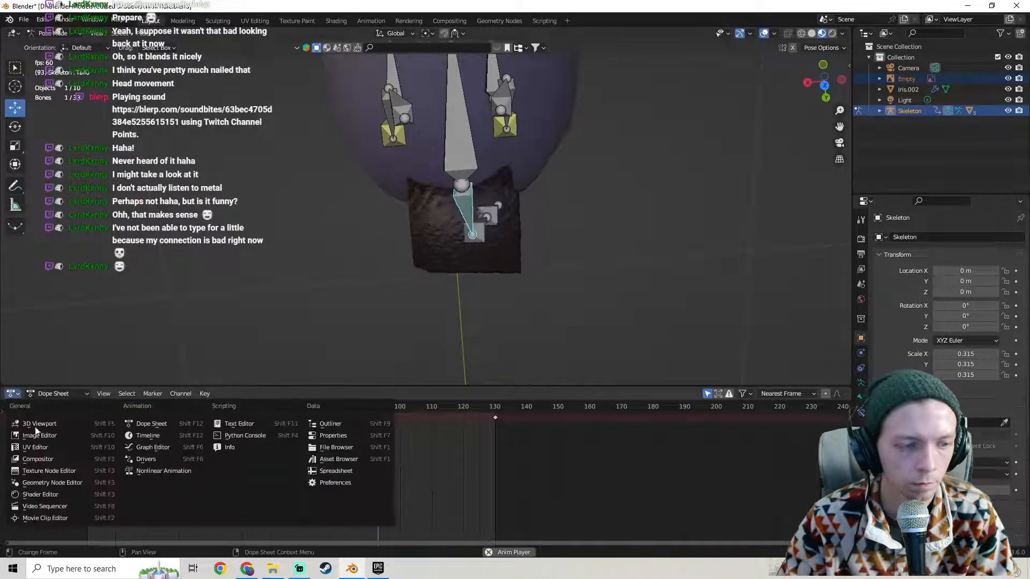
{"action": "left_click", "coordinate": [153, 435]}
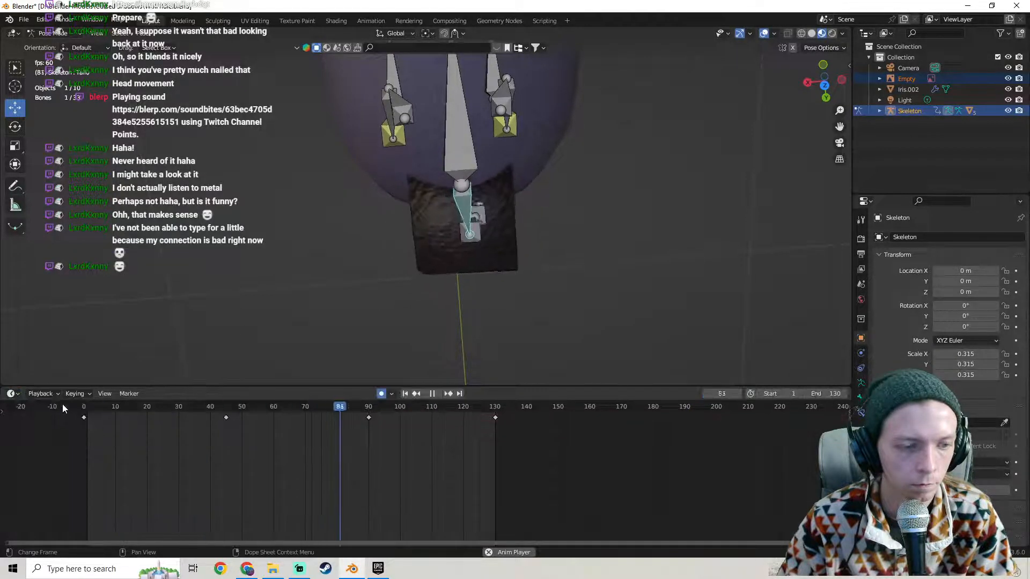
{"action": "left_click", "coordinate": [9, 395]}
{"action": "left_click", "coordinate": [159, 449]}
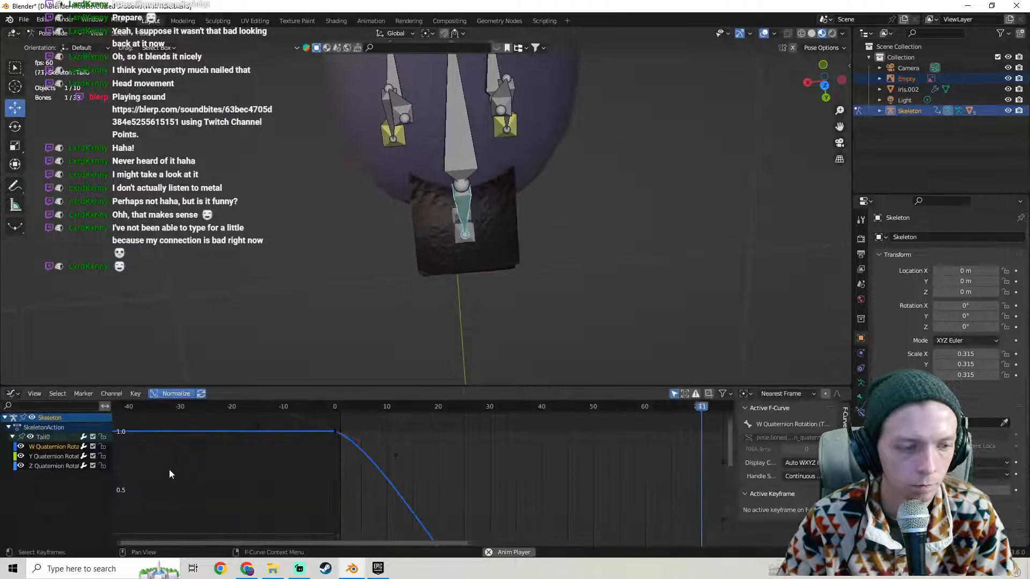
Try deleting the Y Quaternion Rotation channel and undo the deletion.
{"action": "middle_click_drag", "start_coordinate": [352, 477], "coordinate": [305, 540], "text": "shift"}
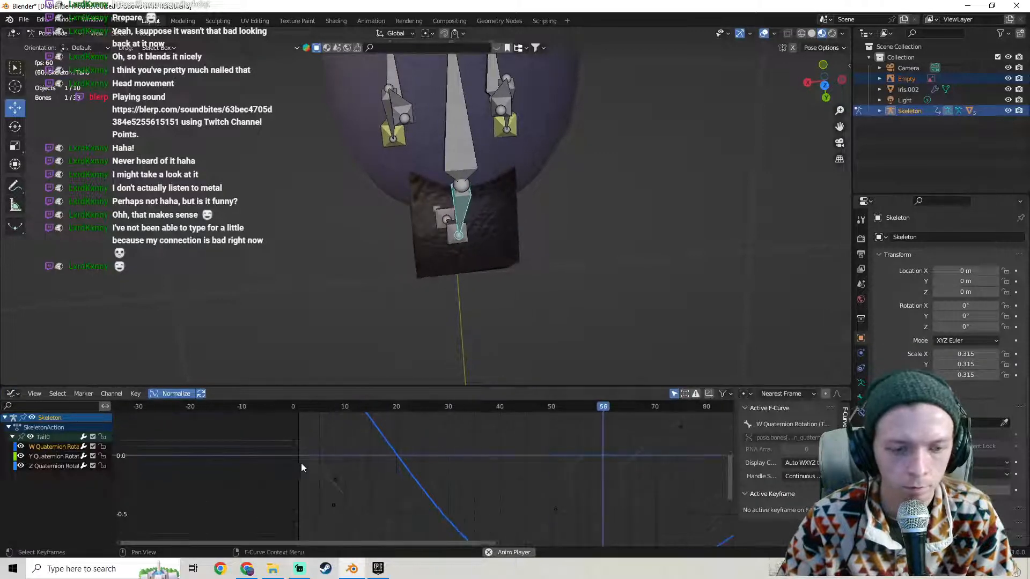
{"action": "scroll", "coordinate": [175, 450], "scroll_direction": "up", "scroll_amount": 2}
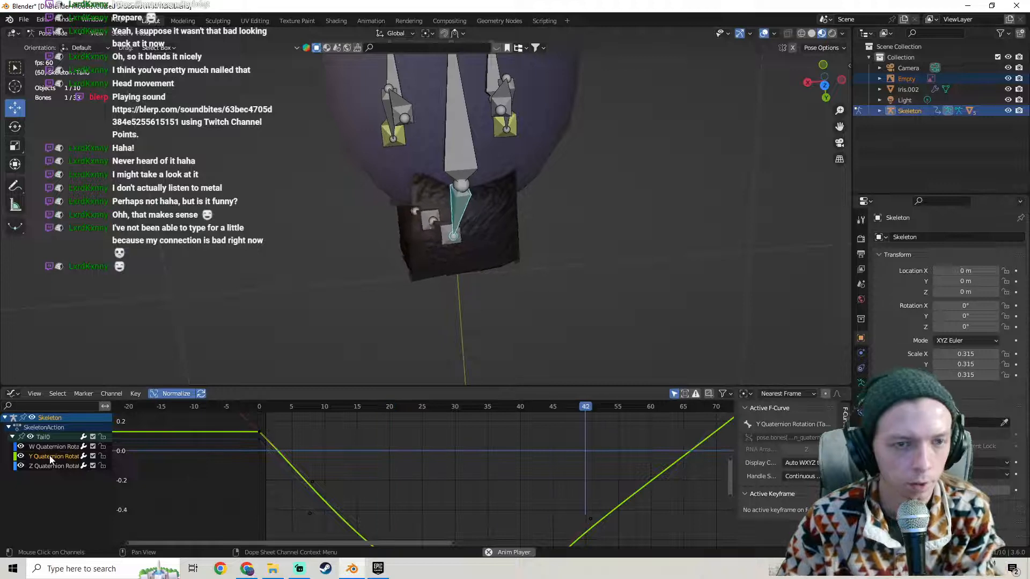
{"action": "key", "text": "x"}
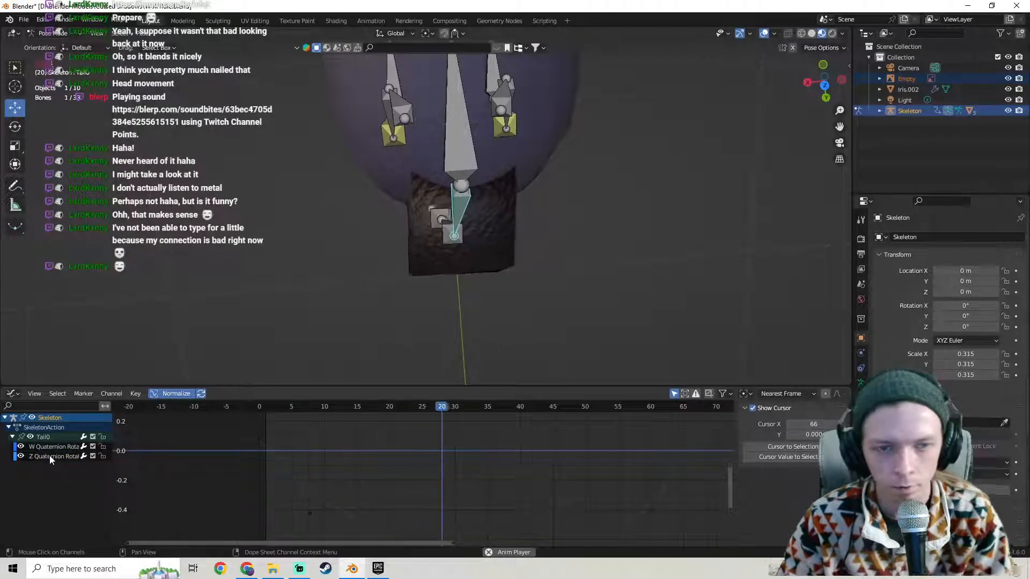
{"action": "key", "text": "ctrl+z"}
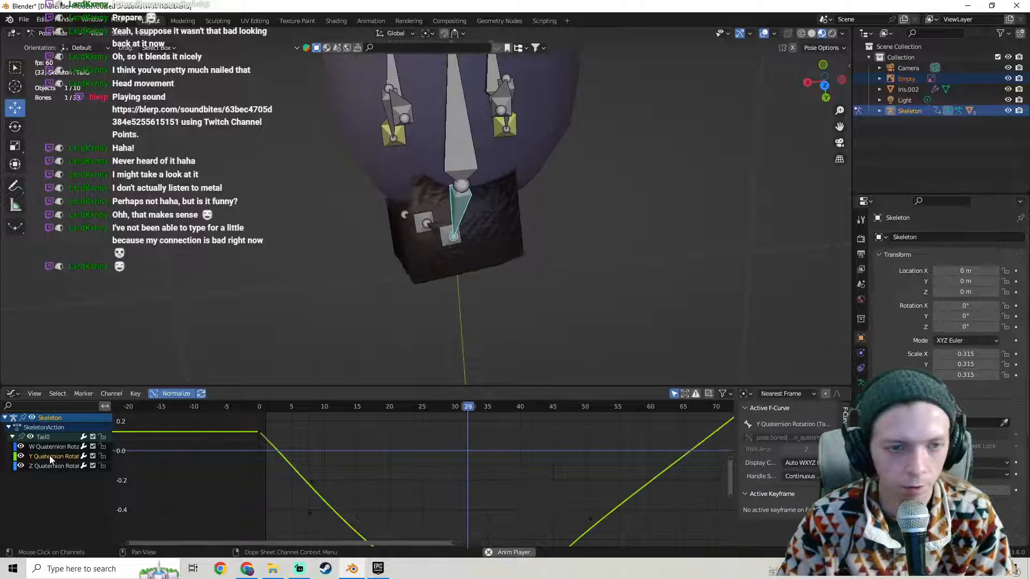
Flatten the Y curve at its frame 45 keyframe by lowering the outgoing handle to about frame 54 and -0.98.
{"action": "middle_click_drag", "start_coordinate": [328, 476], "coordinate": [321, 535]}
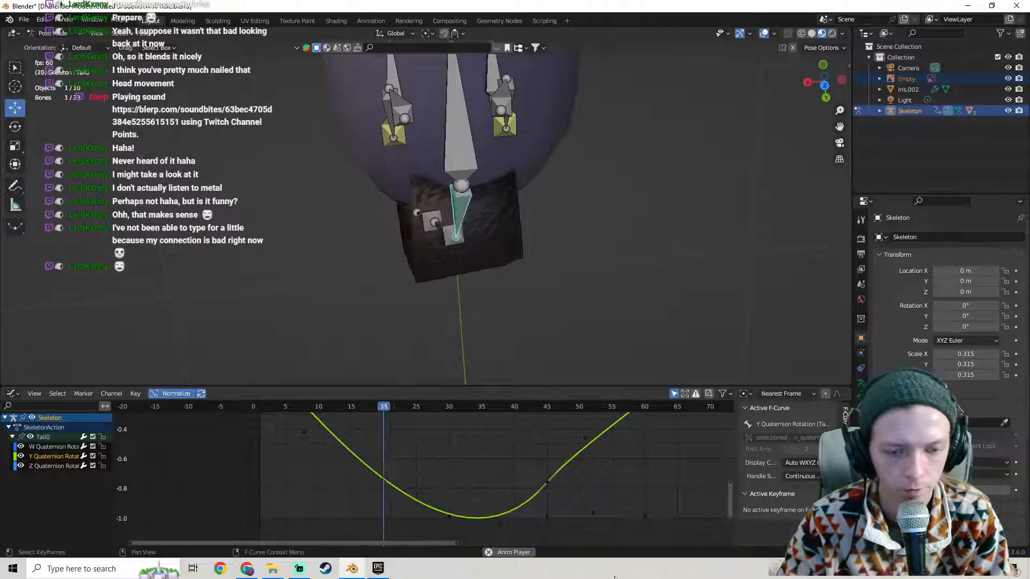
{"action": "left_click", "coordinate": [445, 515]}
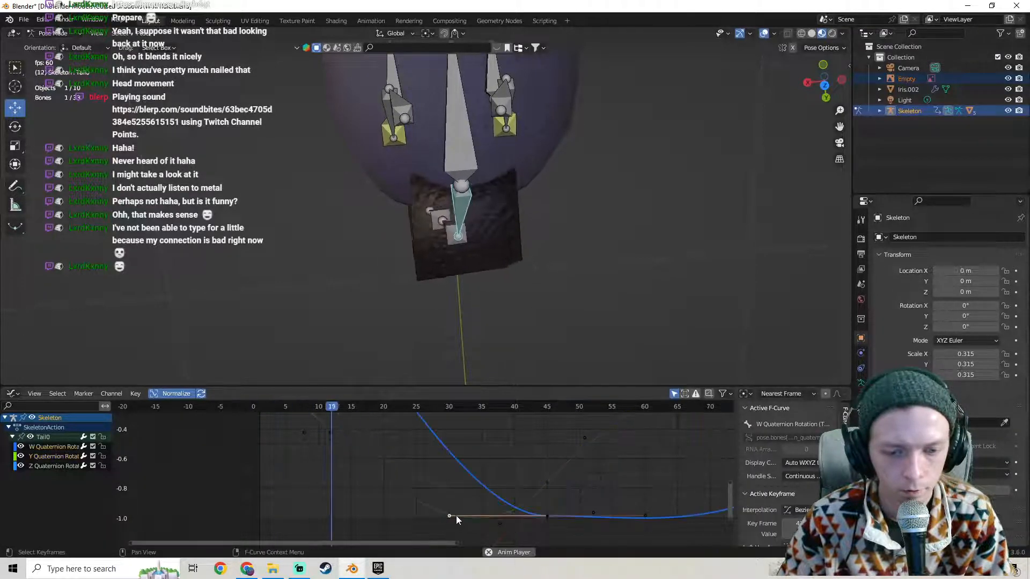
{"action": "left_click", "coordinate": [546, 485]}
{"action": "middle_click_drag", "start_coordinate": [556, 500], "coordinate": [504, 531]}
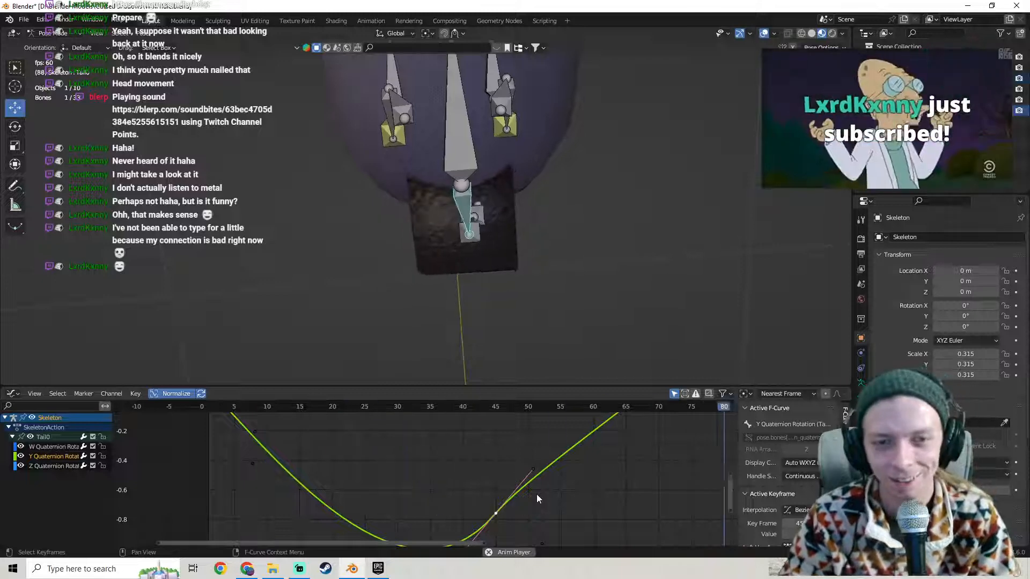
{"action": "middle_click_drag", "start_coordinate": [536, 494], "coordinate": [514, 452]}
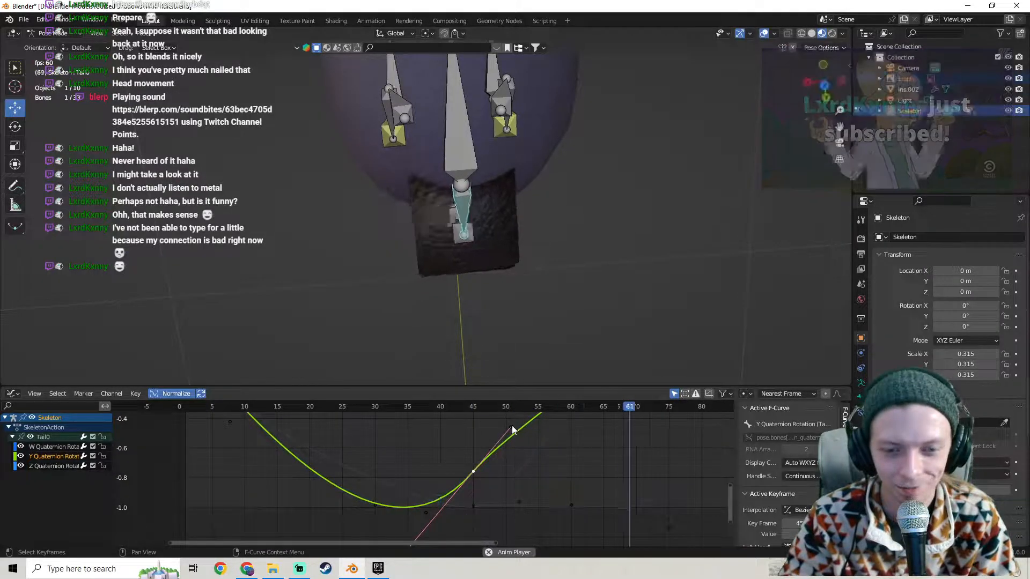
{"action": "left_click", "coordinate": [513, 430]}
{"action": "key", "text": "g"}
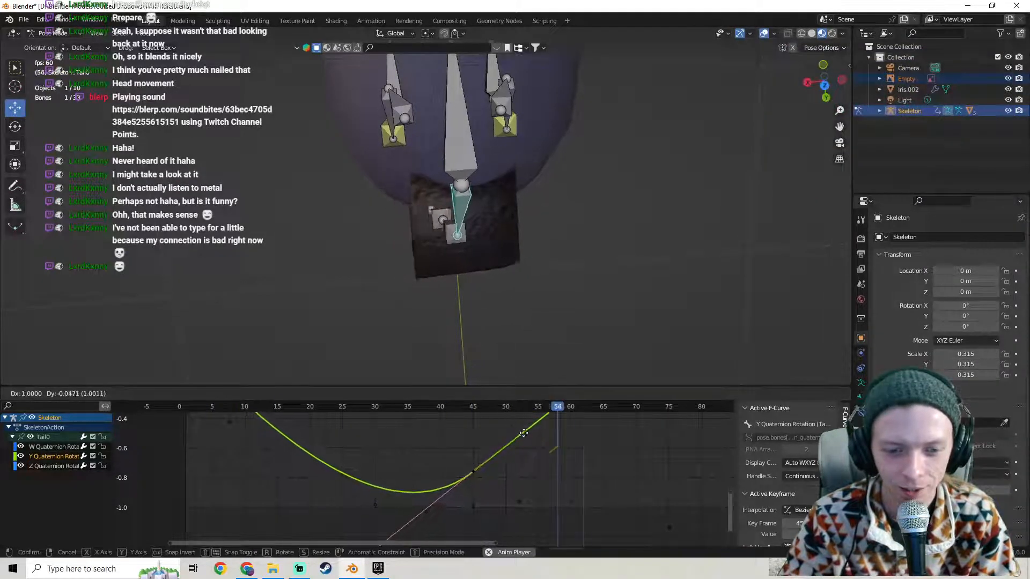
{"action": "left_click", "coordinate": [527, 440]}
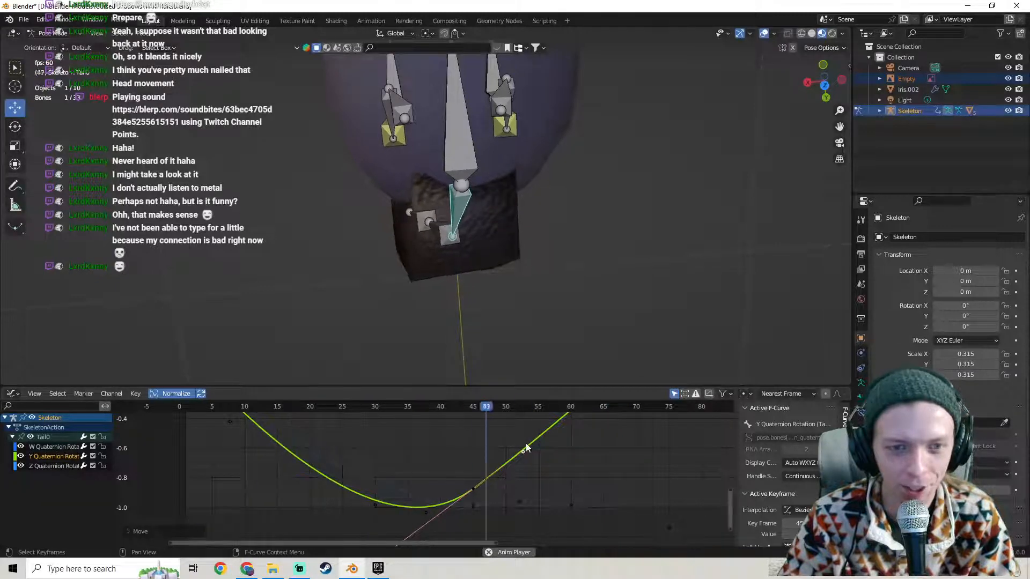
{"action": "key", "text": "g"}
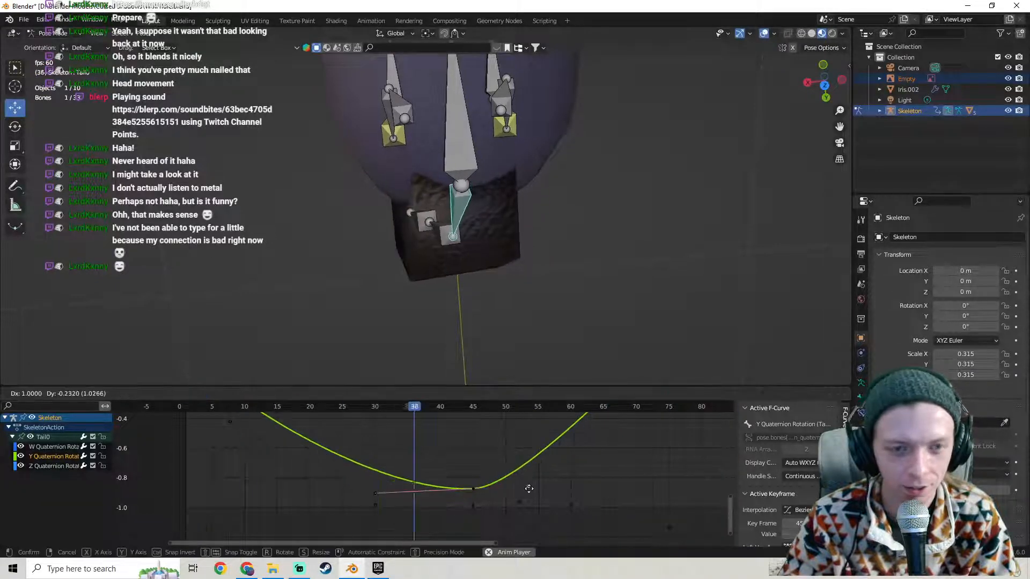
{"action": "left_click", "coordinate": [529, 489]}
Steepen the Y curve's start by moving its frame 0 keyframe's outgoing handle to about frame 2 and -0.66.
{"action": "middle_click_drag", "start_coordinate": [496, 317], "coordinate": [463, 155]}
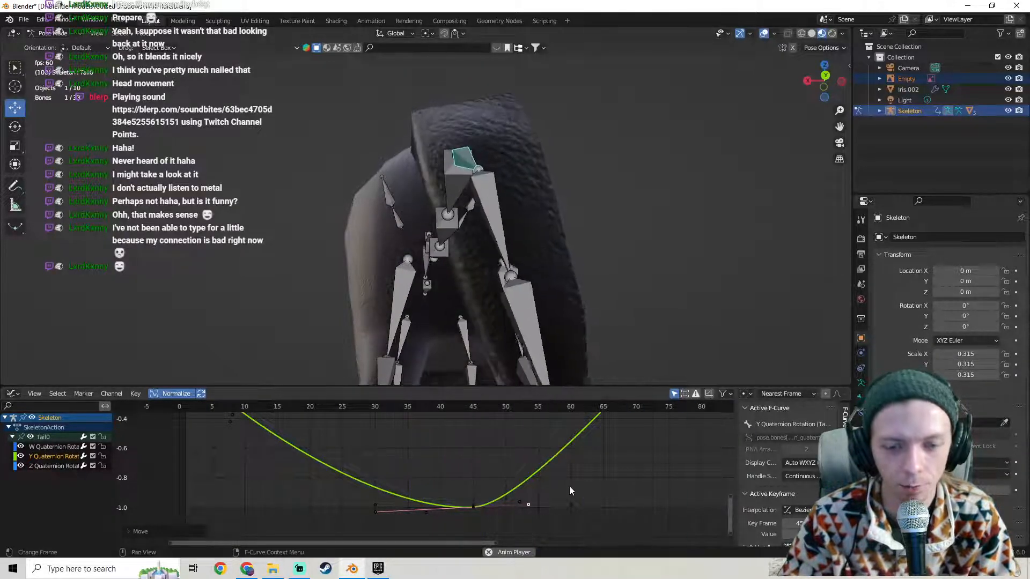
{"action": "middle_click_drag", "start_coordinate": [405, 459], "coordinate": [450, 514]}
{"action": "scroll", "coordinate": [325, 468], "scroll_direction": "down", "scroll_amount": 3}
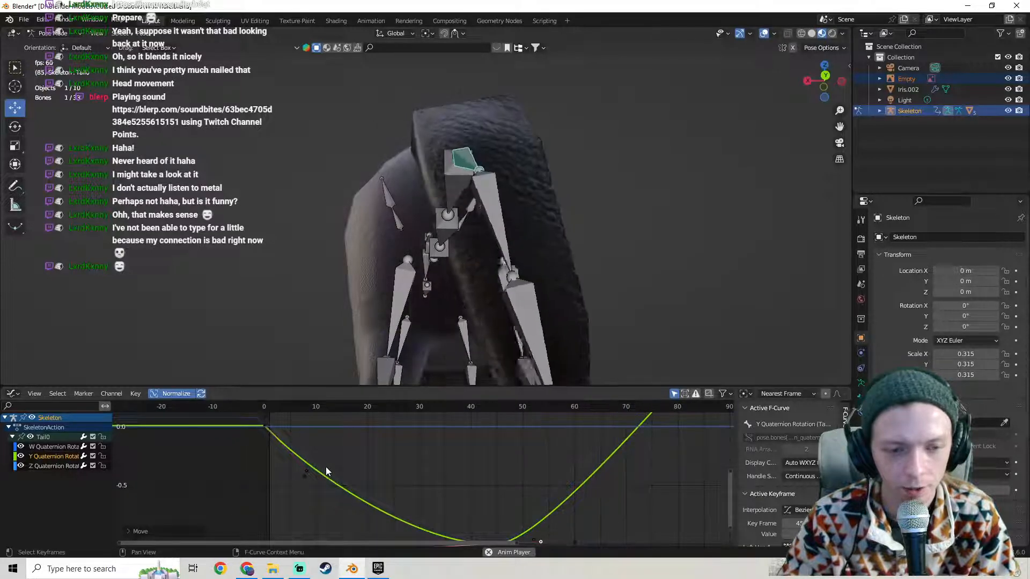
{"action": "middle_click_drag", "start_coordinate": [326, 467], "coordinate": [310, 474]}
{"action": "left_click", "coordinate": [248, 433]}
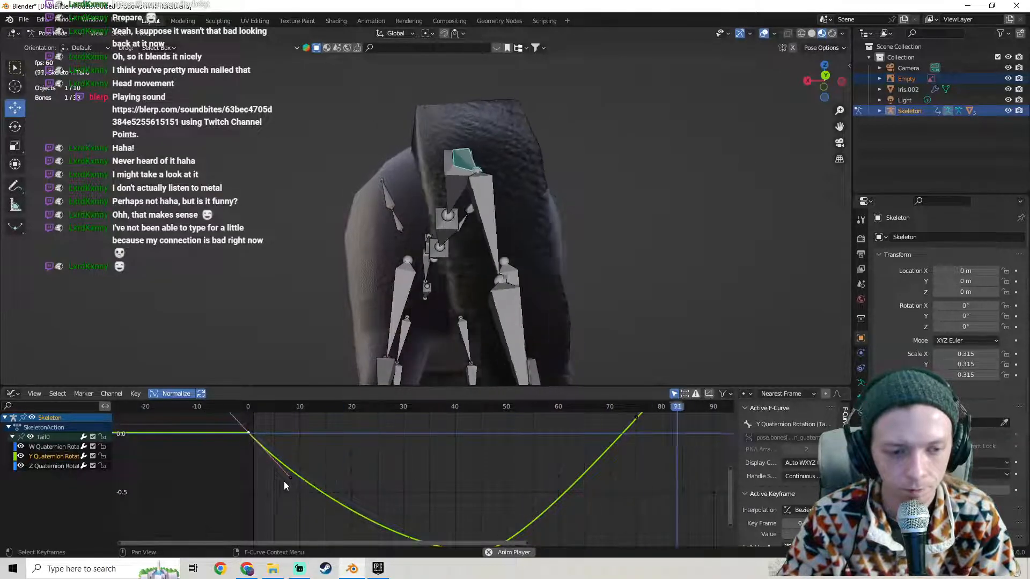
{"action": "key", "text": "g"}
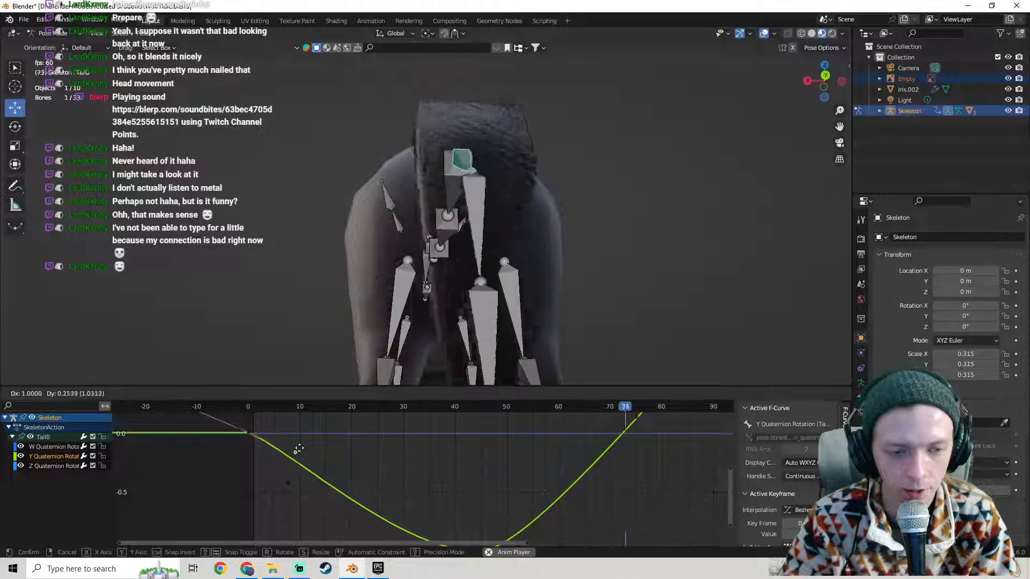
{"action": "left_click", "coordinate": [298, 438]}
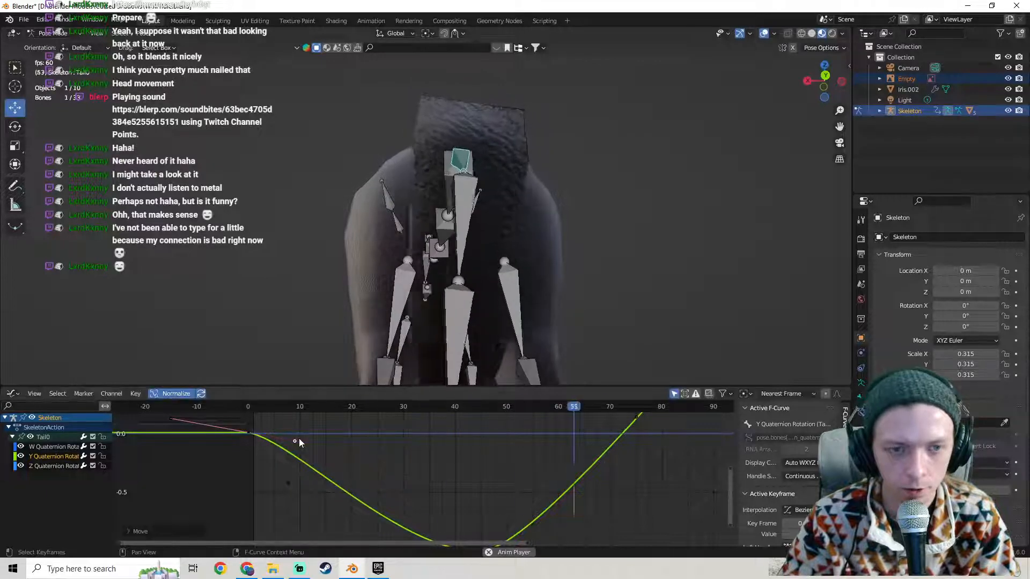
{"action": "key", "text": "g"}
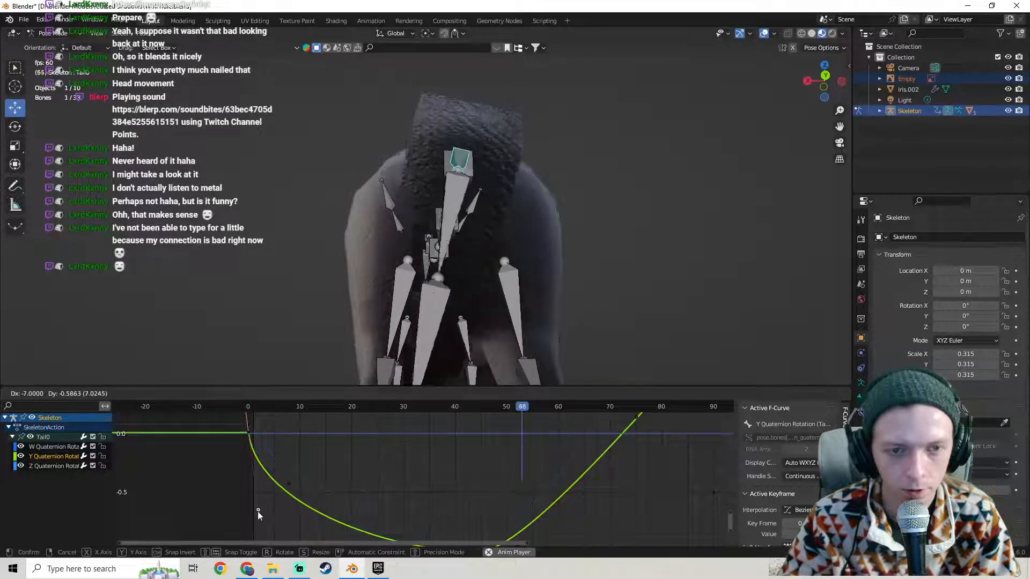
{"action": "left_click", "coordinate": [257, 511]}
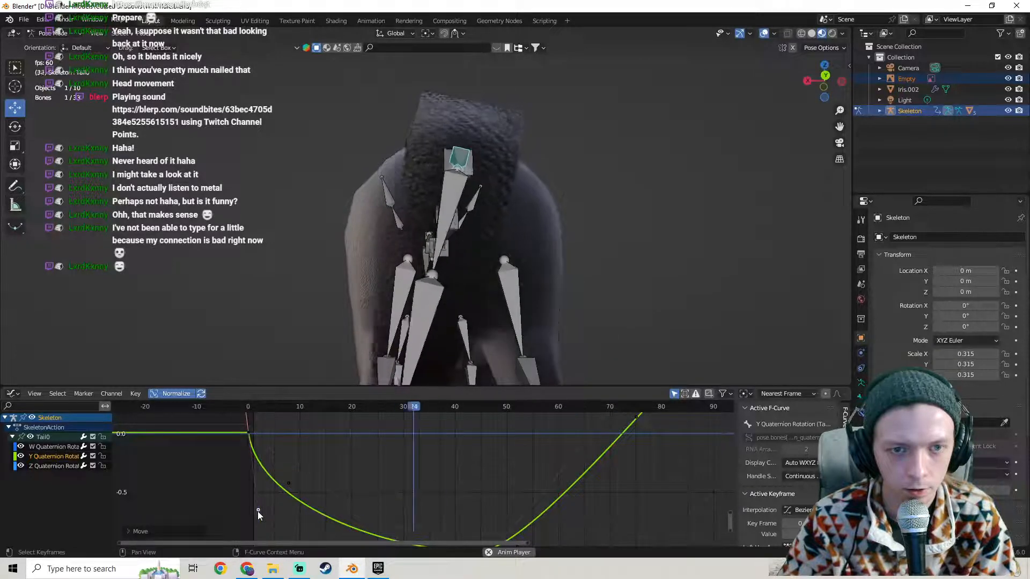
Soften the Y curve's start by moving its frame 0 keyframe's outgoing handle to about frame 10 and -0.36.
{"action": "left_click", "coordinate": [291, 481]}
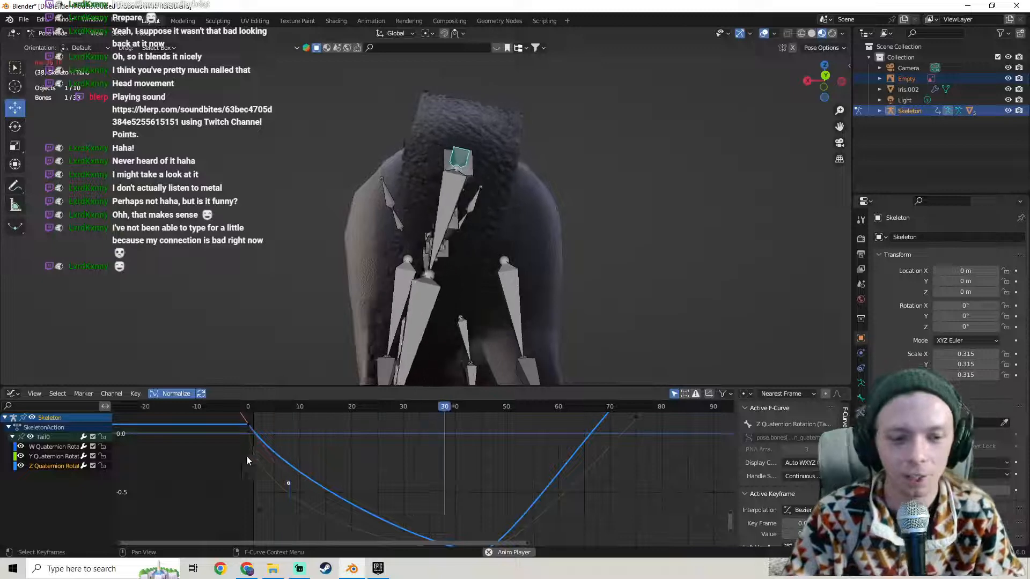
{"action": "left_click", "coordinate": [251, 431]}
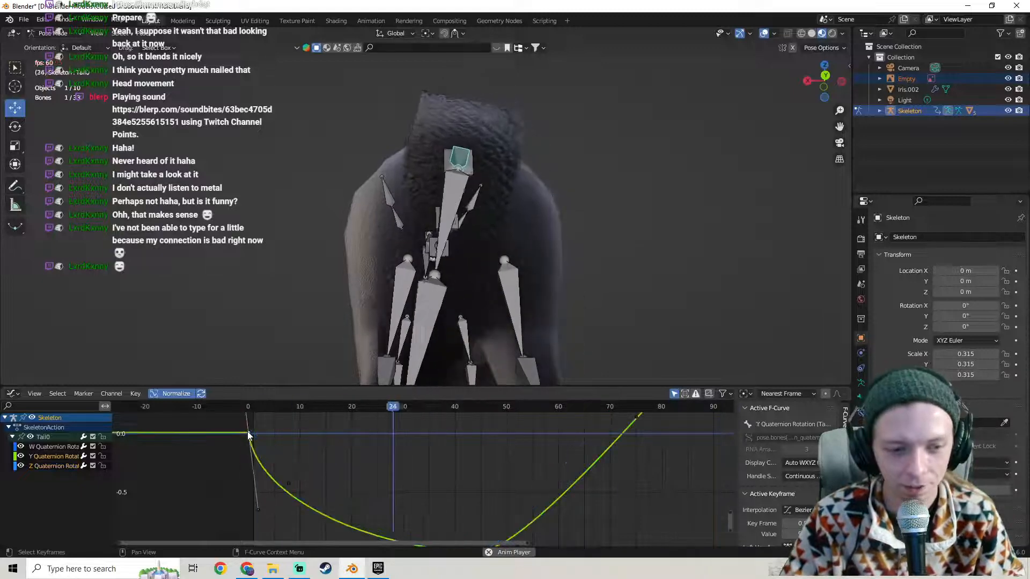
{"action": "left_click_drag", "start_coordinate": [256, 509], "coordinate": [278, 499]}
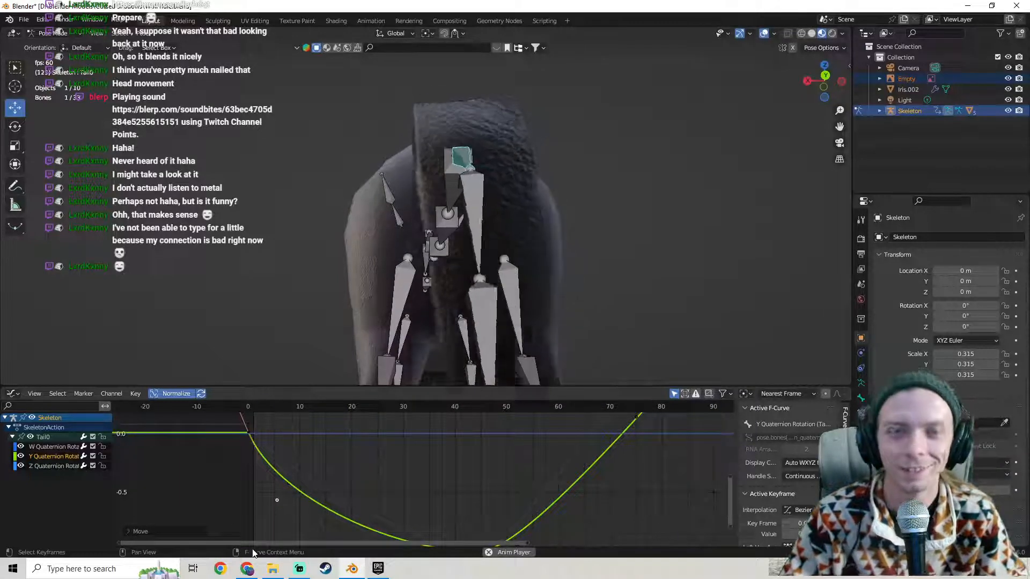
{"action": "scroll", "coordinate": [240, 501], "scroll_direction": "up", "scroll_amount": 2}
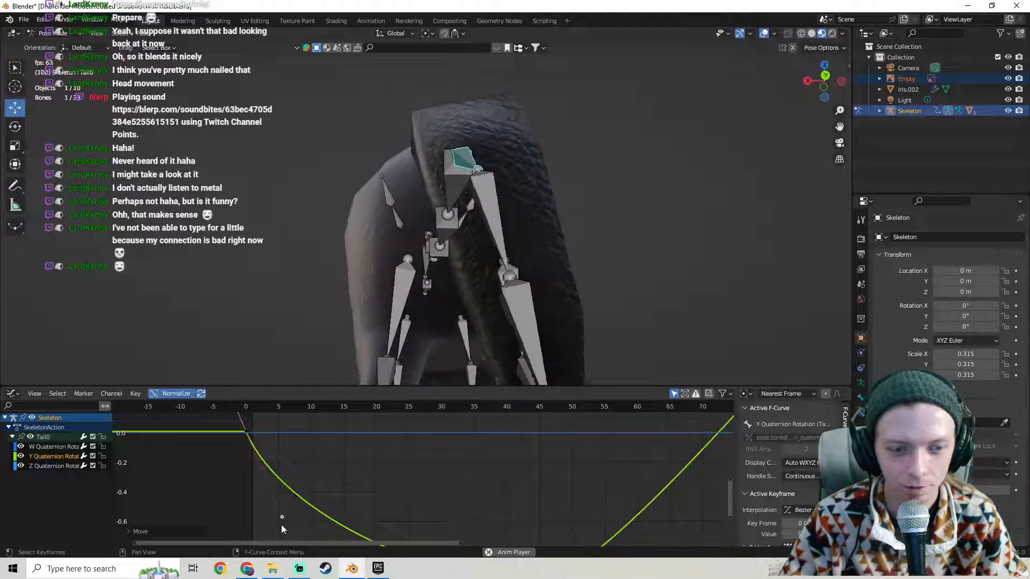
{"action": "key", "text": "g"}
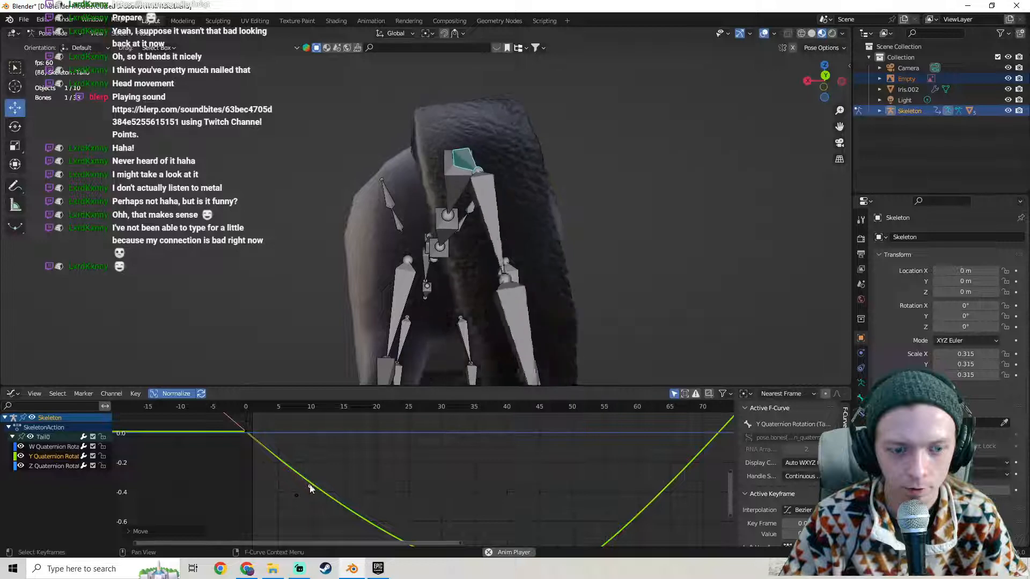
Tilt the Y curve at its frame 45 keyframe by moving the outgoing handle to about frame 52 and -0.88.
{"action": "scroll", "coordinate": [304, 485], "scroll_direction": "down", "scroll_amount": 4}
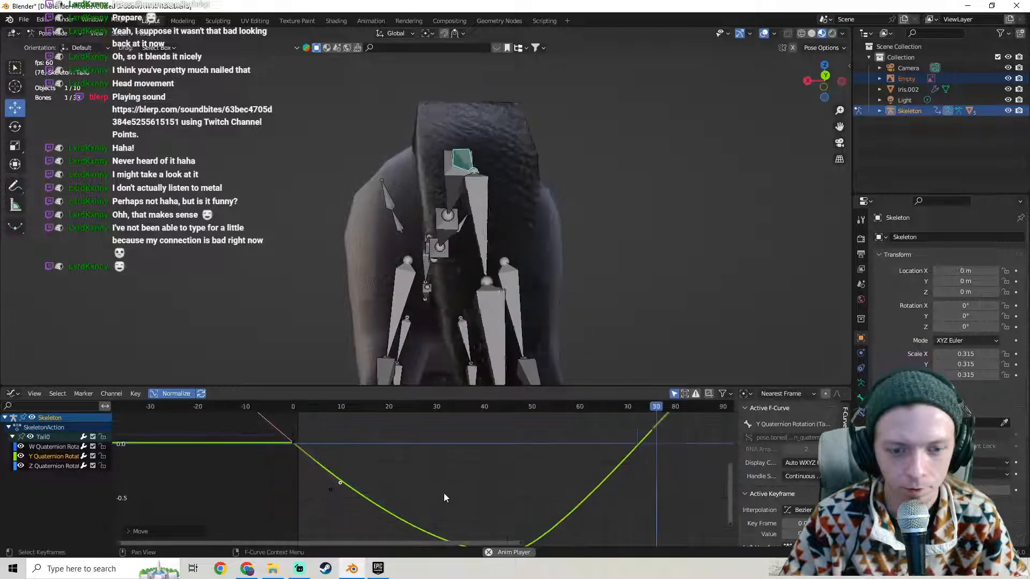
{"action": "middle_click_drag", "start_coordinate": [444, 494], "coordinate": [434, 430]}
{"action": "key", "text": "g"}
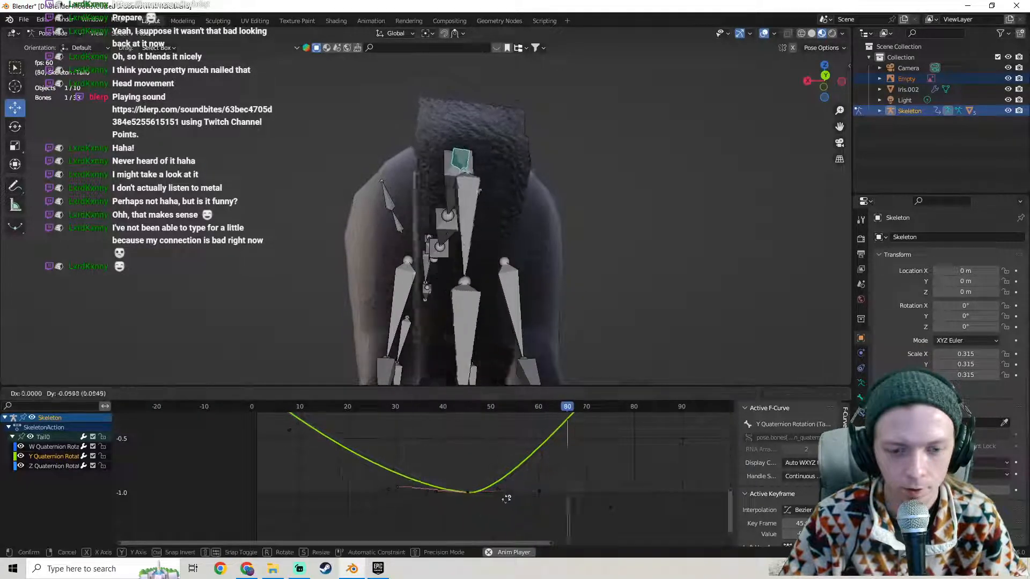
{"action": "left_click", "coordinate": [507, 525]}
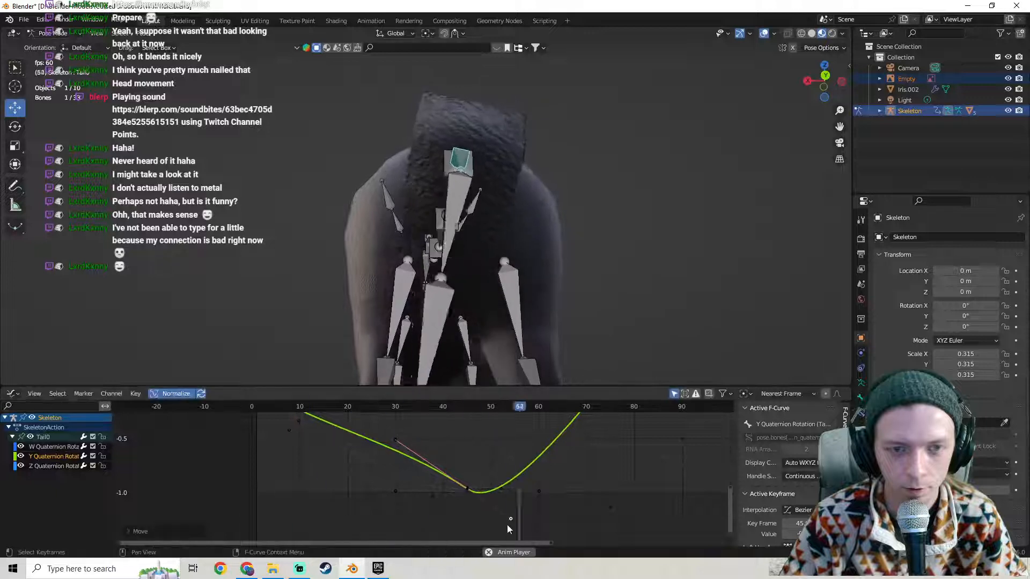
{"action": "key", "text": "g"}
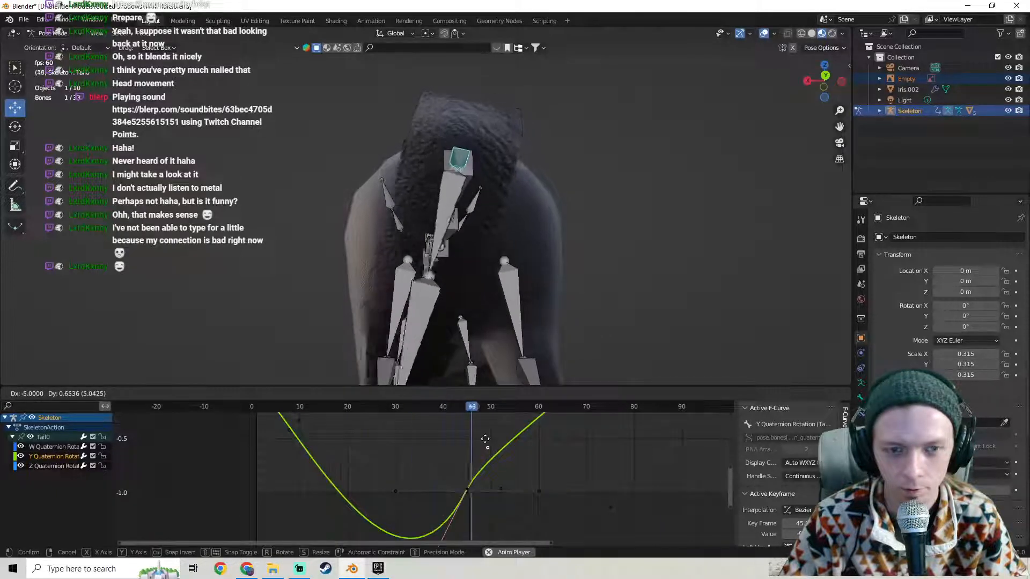
{"action": "left_click", "coordinate": [498, 475]}
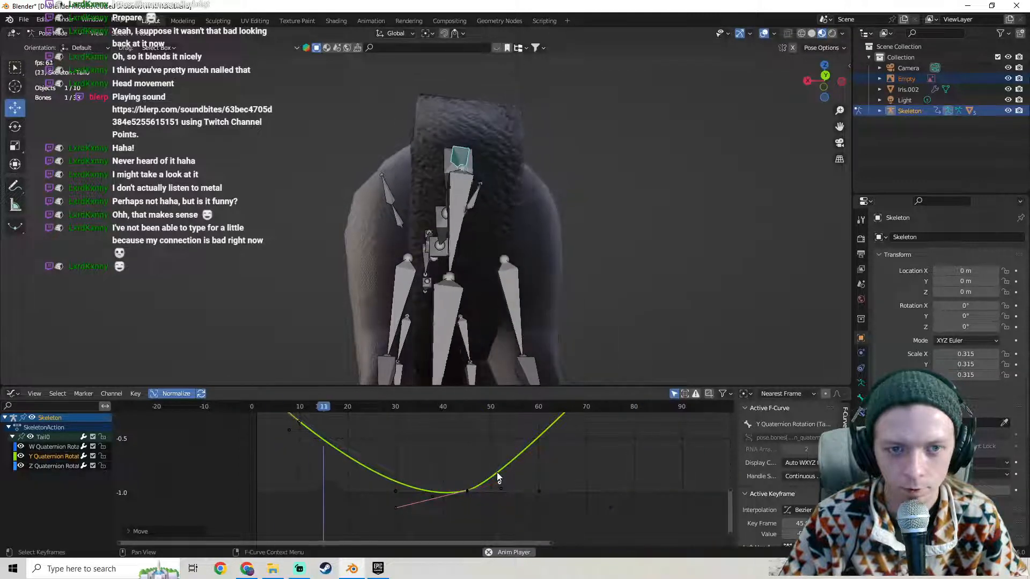
Try steepening the Z curve at its frame 45 keyframe by raising the outgoing handle to about frame 49 and -0.5.
{"action": "left_click", "coordinate": [432, 495]}
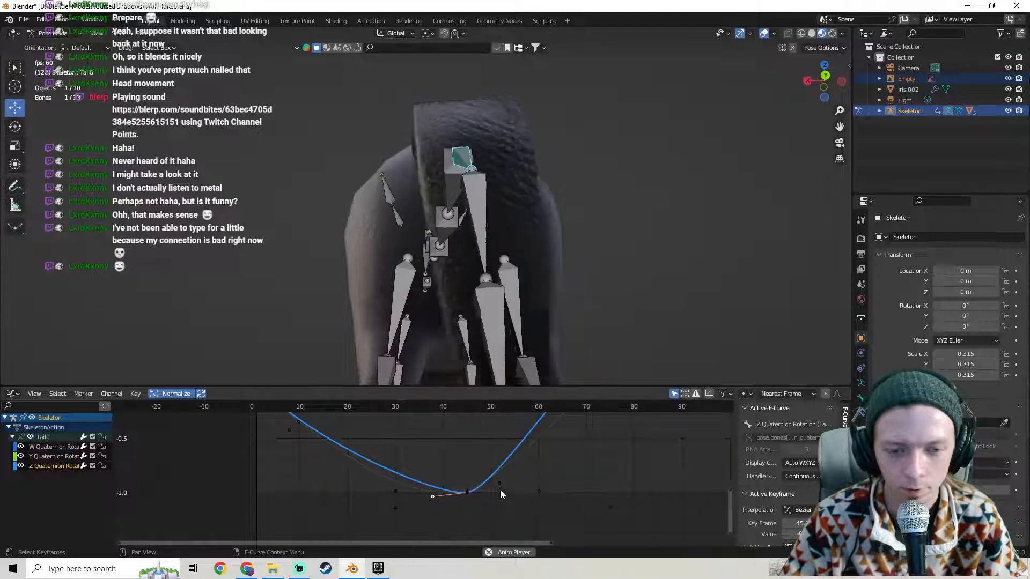
{"action": "key", "text": "g"}
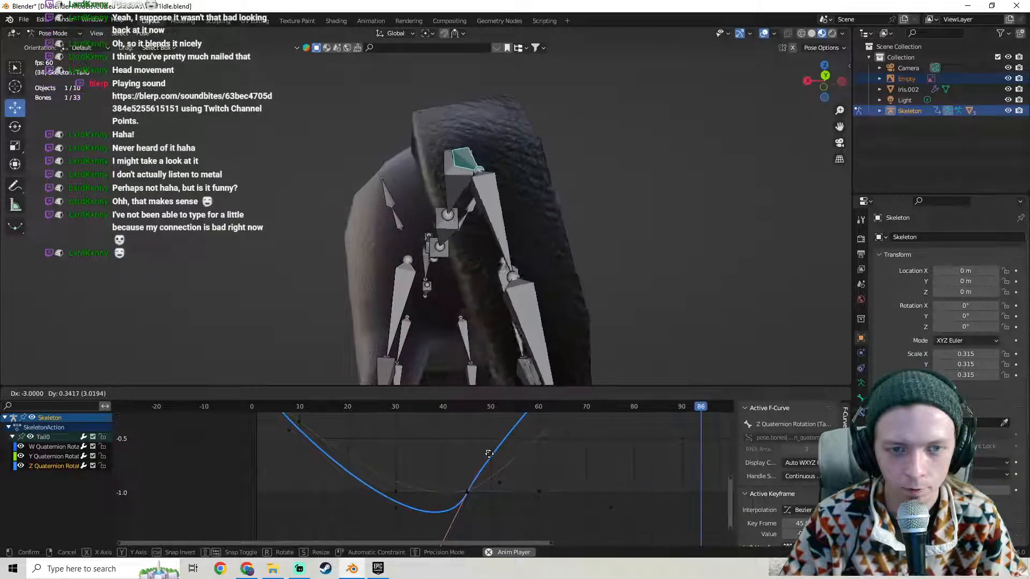
{"action": "left_click", "coordinate": [490, 456]}
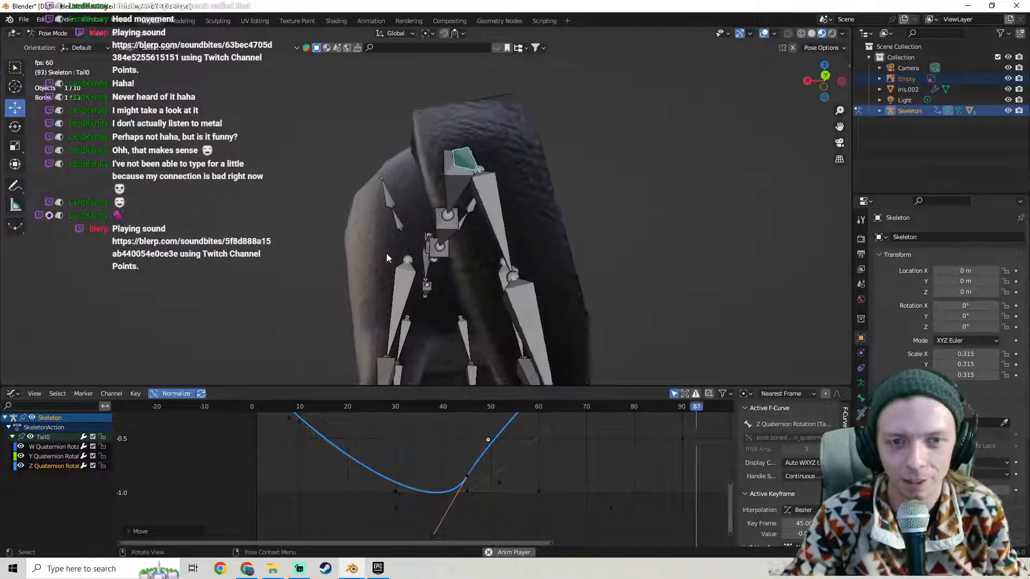
Save the wolf idle animation file.
{"action": "left_click", "coordinate": [23, 19]}
{"action": "left_click", "coordinate": [39, 90]}
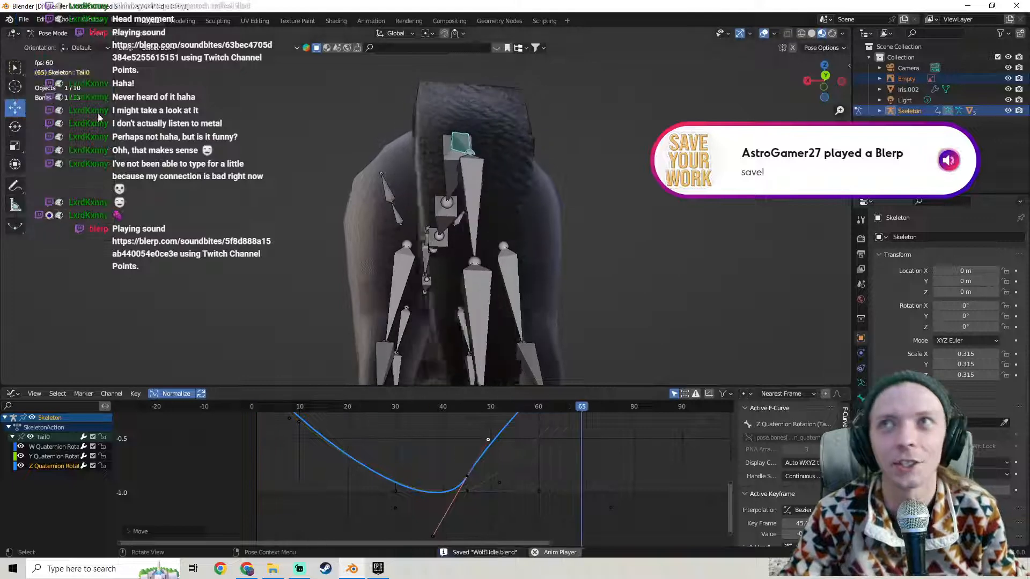
Flatten the Z curve at its frame 45 keyframe by lowering the outgoing handle to about frame 53 and -0.97.
{"action": "middle_click_drag", "start_coordinate": [319, 122], "coordinate": [452, 146]}
{"action": "scroll", "coordinate": [451, 145], "scroll_direction": "up", "scroll_amount": 2}
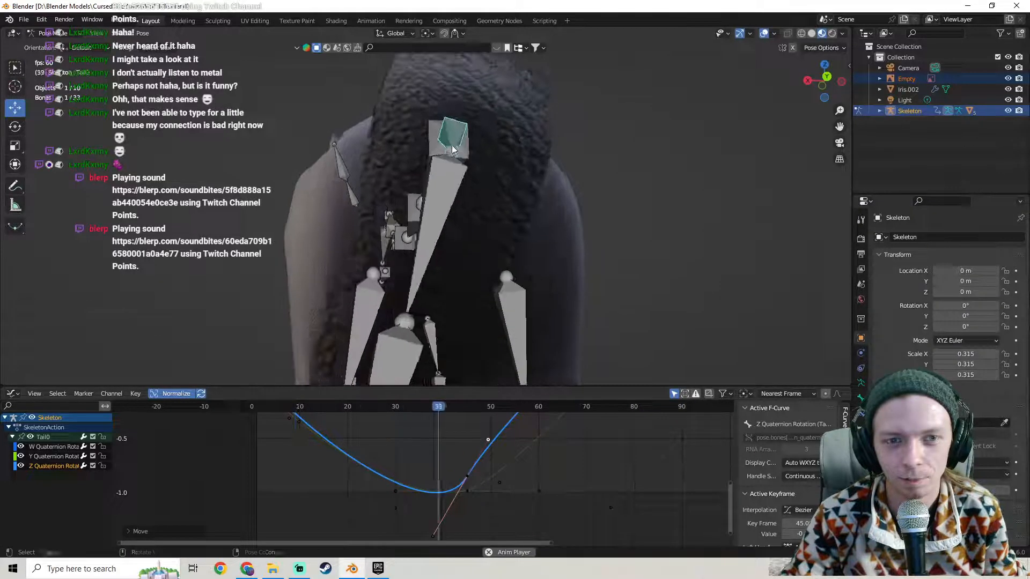
{"action": "left_click_drag", "start_coordinate": [466, 477], "coordinate": [505, 474]}
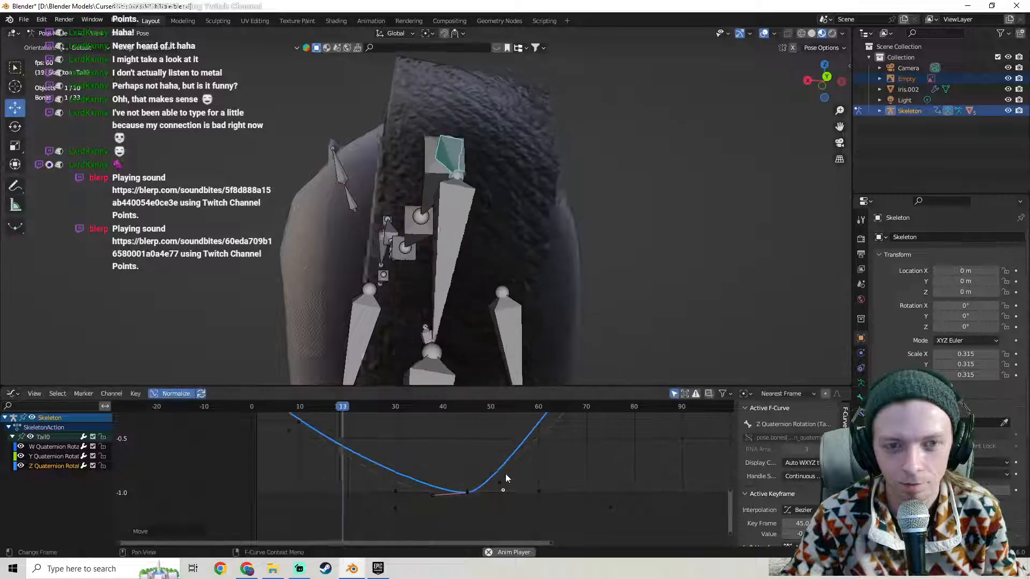
Examine the playing tail swing from behind and from the side, and check the Y curve around its frame 0 keyframe.
{"action": "scroll", "coordinate": [429, 274], "scroll_direction": "down", "scroll_amount": 4}
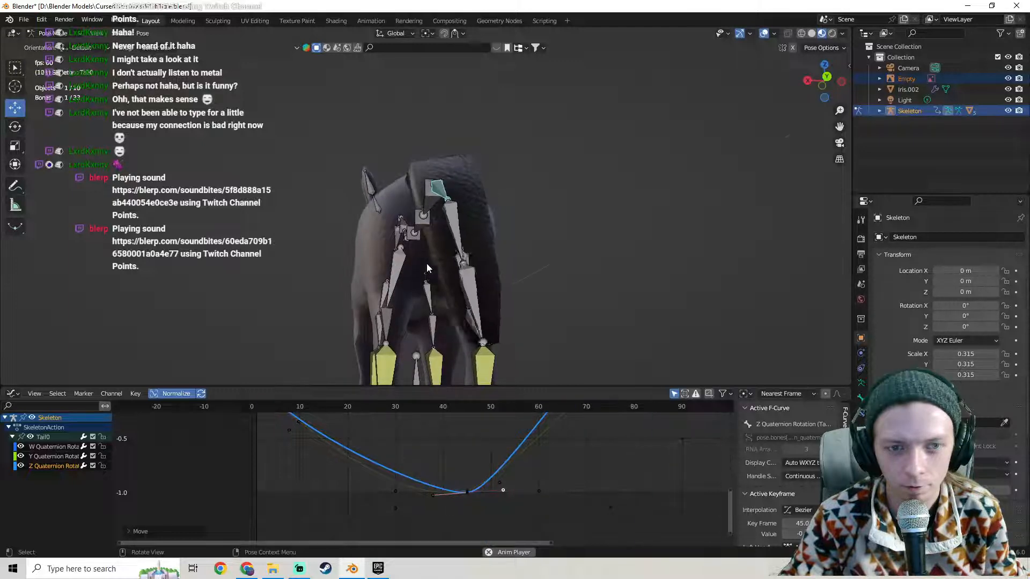
{"action": "scroll", "coordinate": [427, 259], "scroll_direction": "down", "scroll_amount": 3}
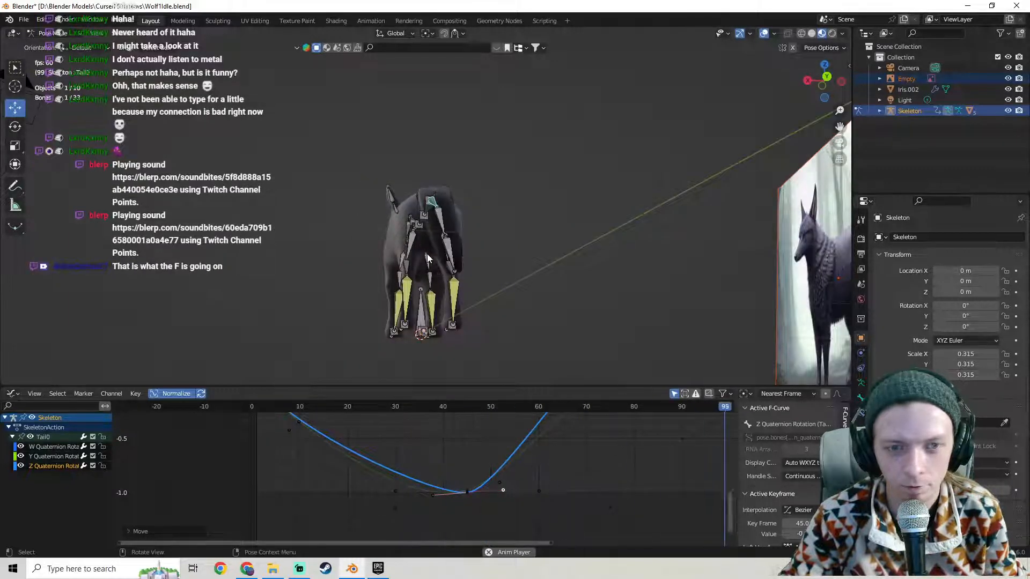
{"action": "scroll", "coordinate": [430, 233], "scroll_direction": "up", "scroll_amount": 5}
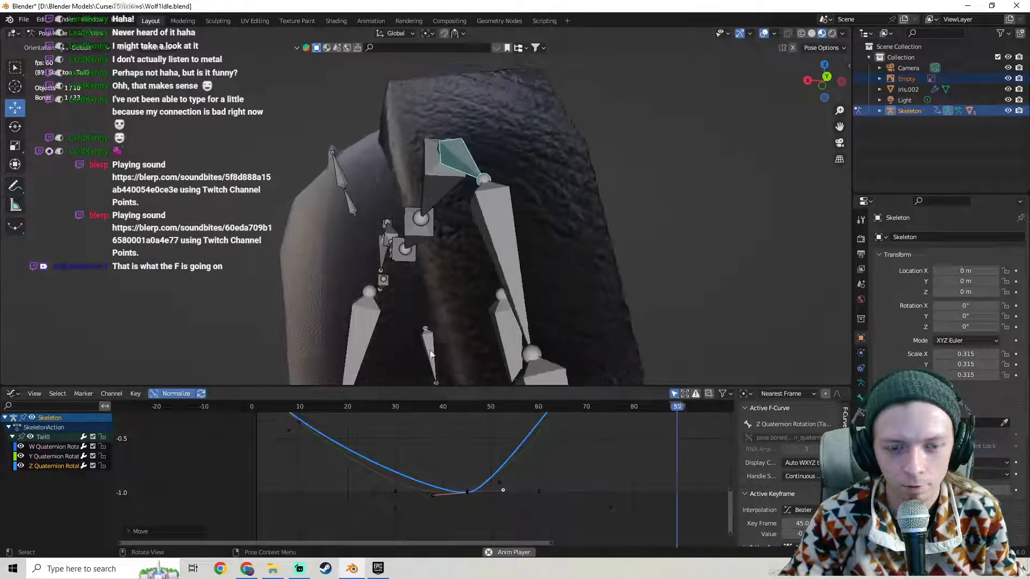
{"action": "middle_click_drag", "start_coordinate": [353, 433], "coordinate": [427, 501]}
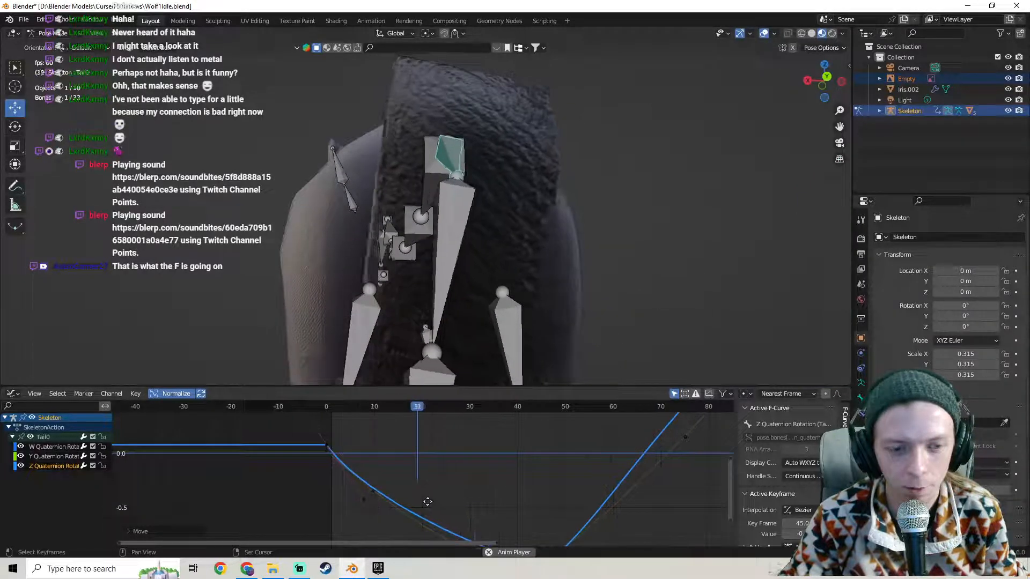
{"action": "left_click", "coordinate": [325, 453]}
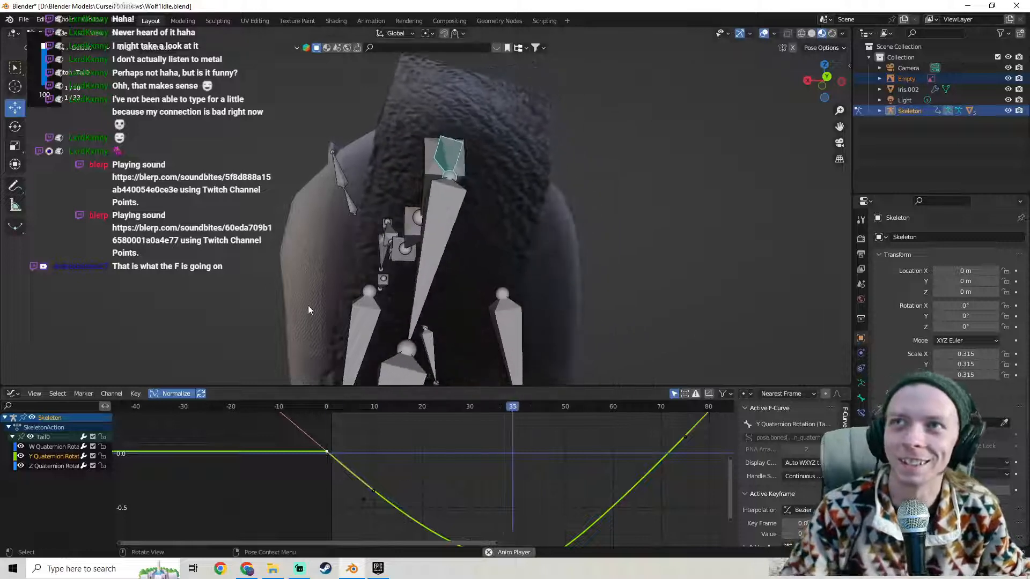
{"action": "scroll", "coordinate": [418, 466], "scroll_direction": "down", "scroll_amount": 5}
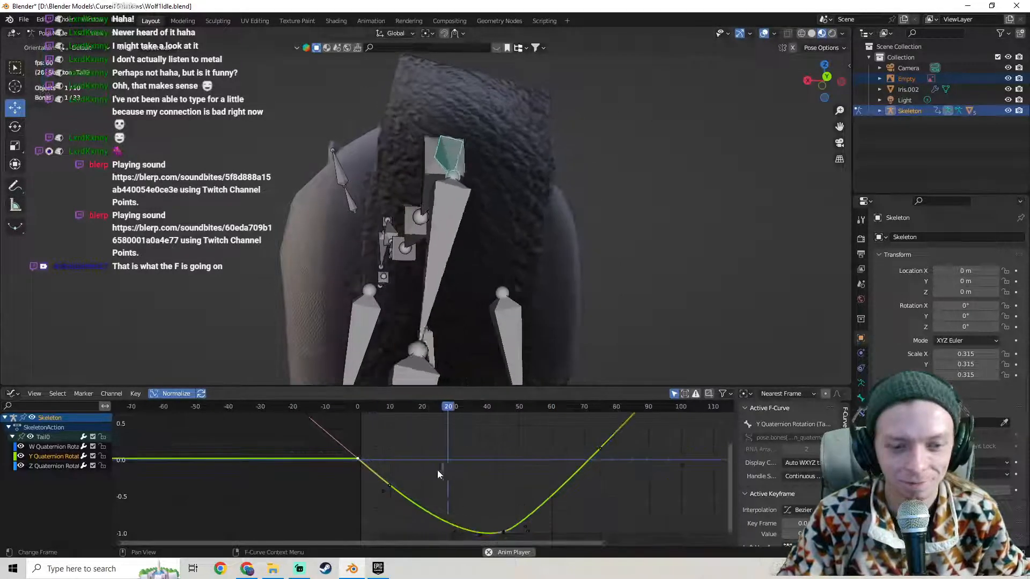
{"action": "mouse_move", "coordinate": [600, 479]}
{"action": "middle_mouse_down"}
{"action": "mouse_move", "coordinate": [547, 493]}
{"action": "mouse_move", "coordinate": [555, 467]}
{"action": "mouse_move", "coordinate": [611, 431]}
{"action": "mouse_move", "coordinate": [583, 469]}
{"action": "middle_mouse_up"}
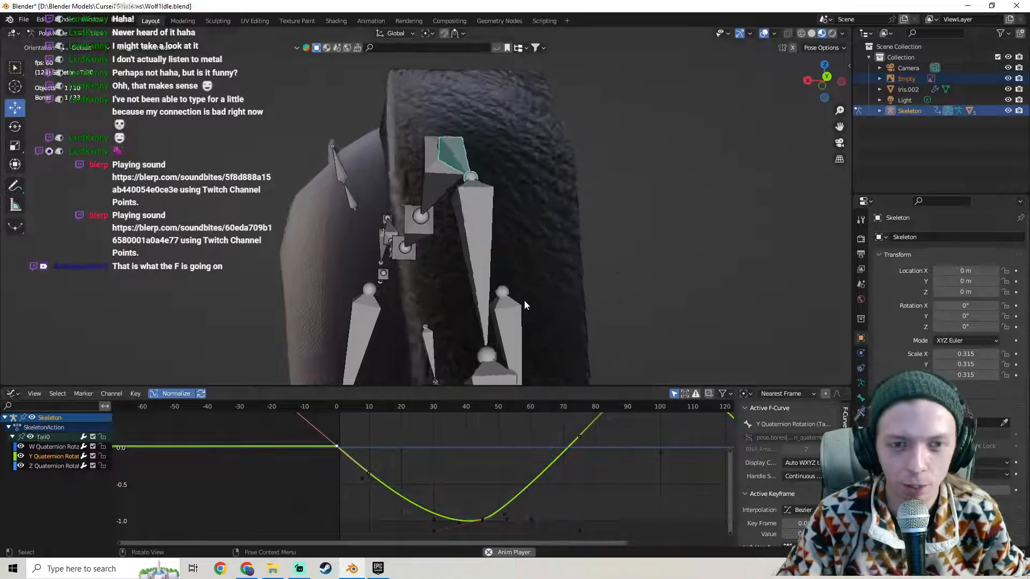
{"action": "middle_click_drag", "start_coordinate": [481, 267], "coordinate": [405, 279]}
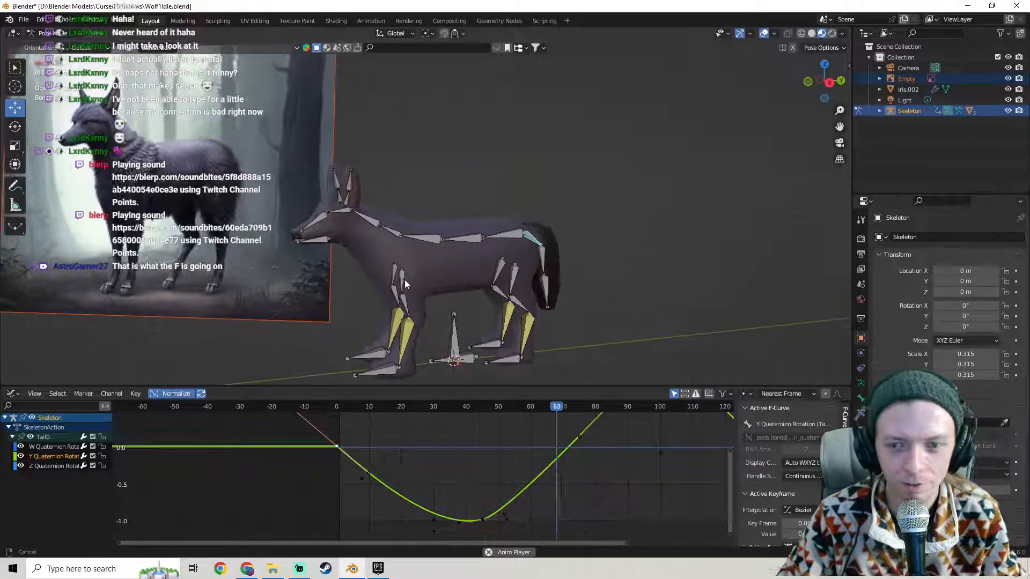
{"action": "middle_click_drag", "start_coordinate": [398, 233], "coordinate": [499, 198]}
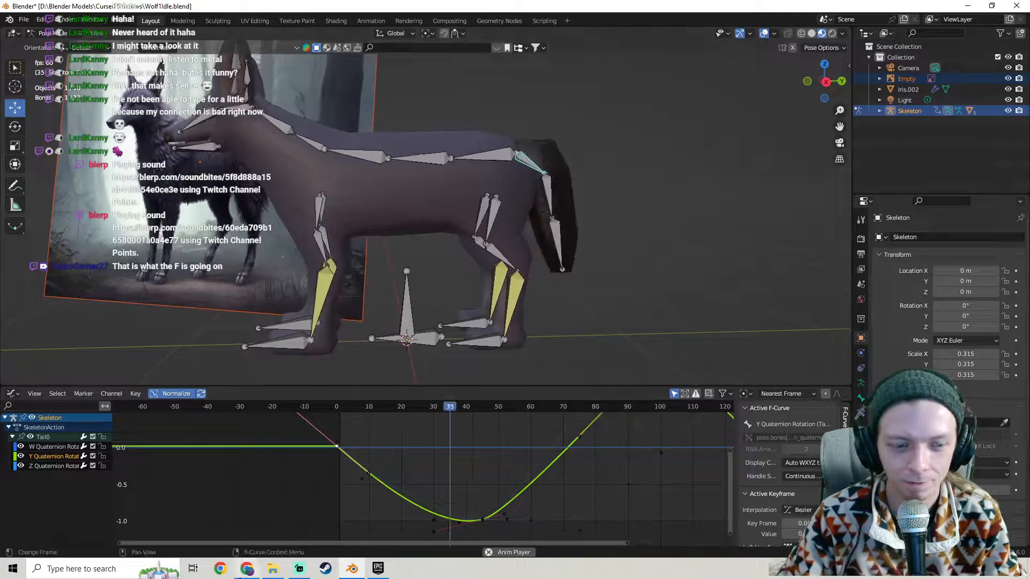
Switch to YouTube, rewind the playing track to about 0:04, and return to Blender.
{"action": "key", "text": "alt+Tab"}
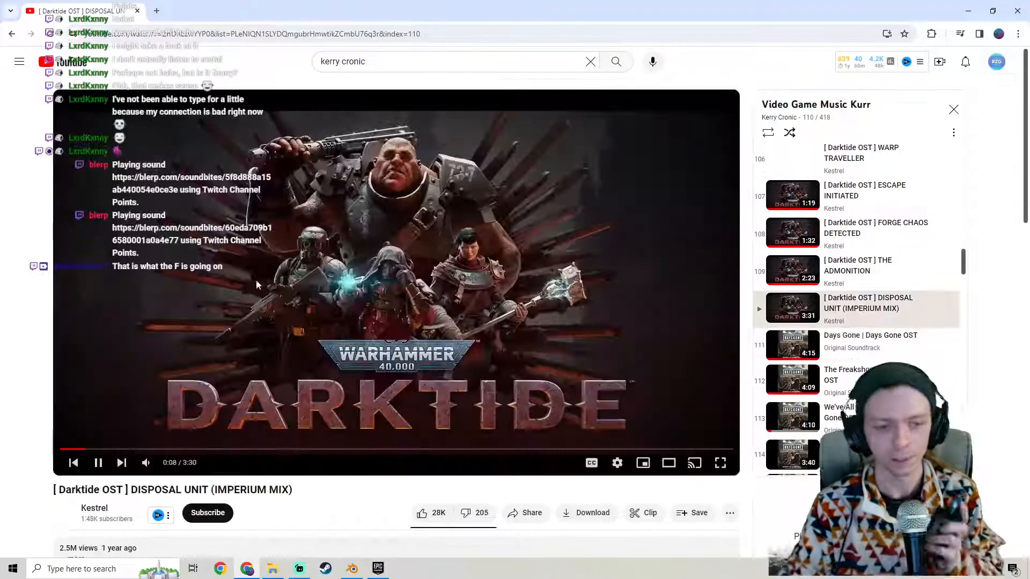
{"action": "left_click", "coordinate": [75, 449]}
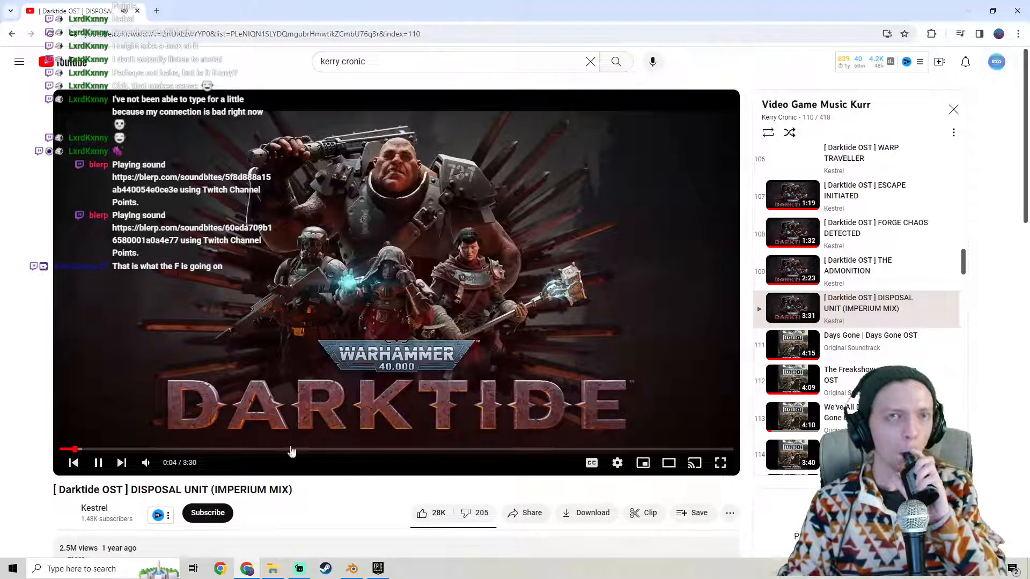
{"action": "key", "text": "alt+Tab"}
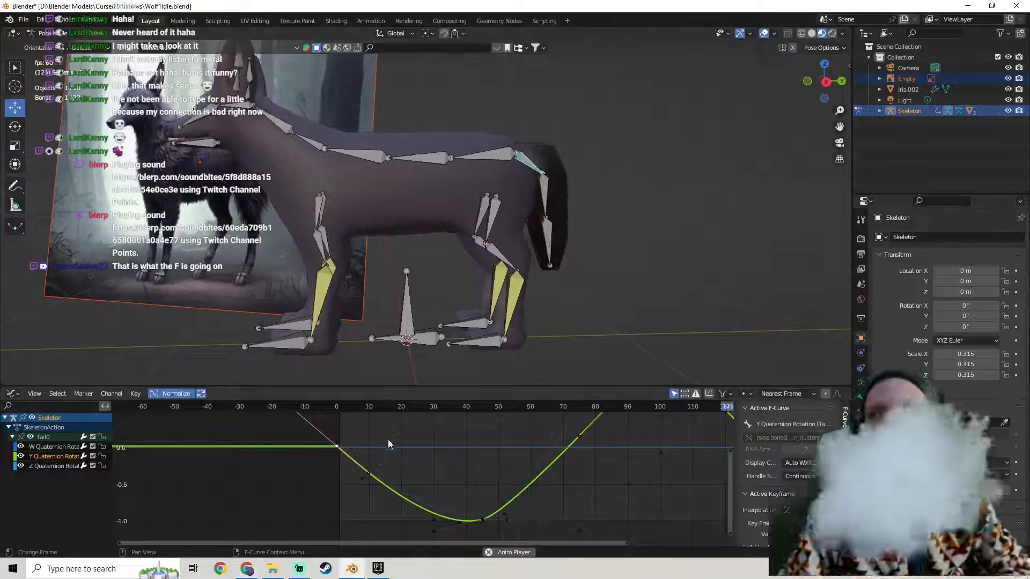
Switch to YouTube, turn on shuffle for the music playlist, and return to Blender.
{"action": "middle_click_drag", "start_coordinate": [613, 220], "coordinate": [501, 196]}
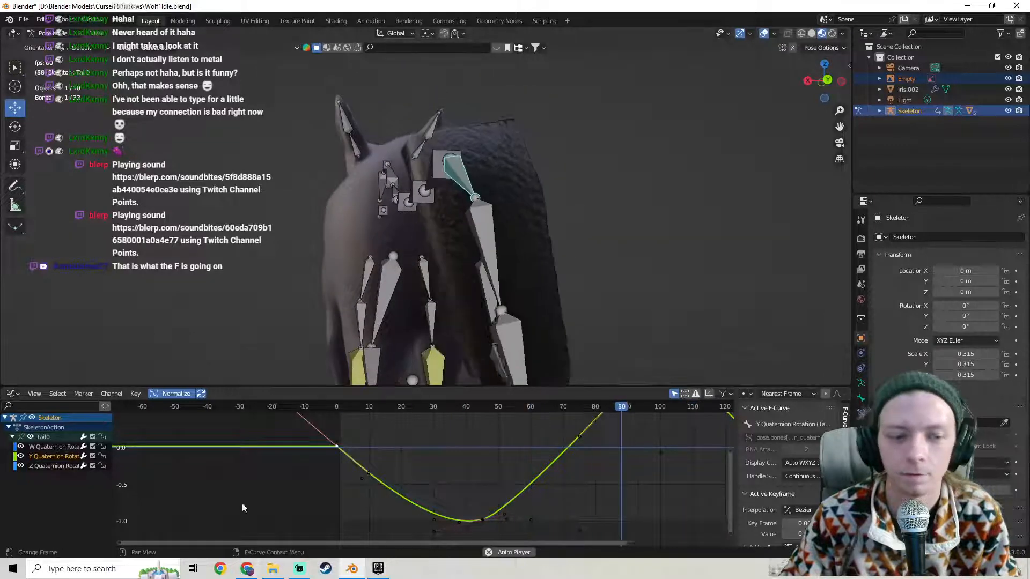
{"action": "left_click", "coordinate": [247, 569]}
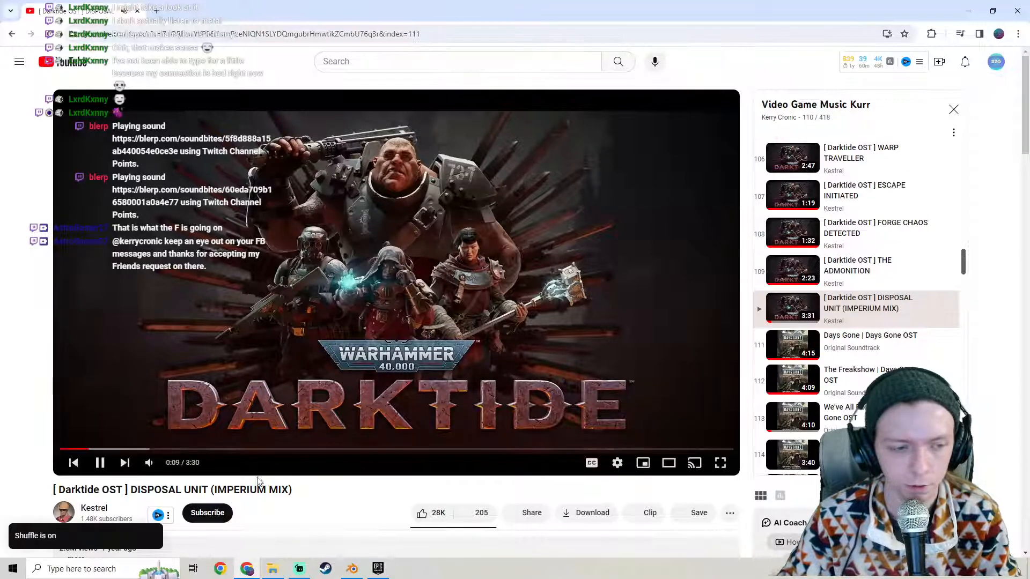
{"action": "left_click", "coordinate": [352, 571]}
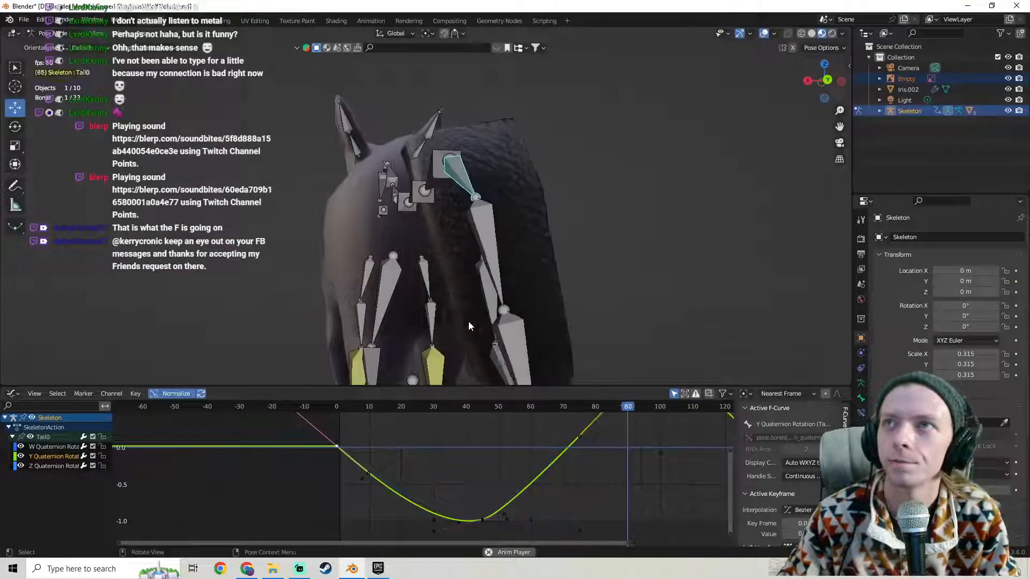
Flatten the Y curve at its frame 45 keyframe by lowering the outgoing handle to about frame 52 and -1.0.
{"action": "middle_click_drag", "start_coordinate": [468, 320], "coordinate": [451, 279]}
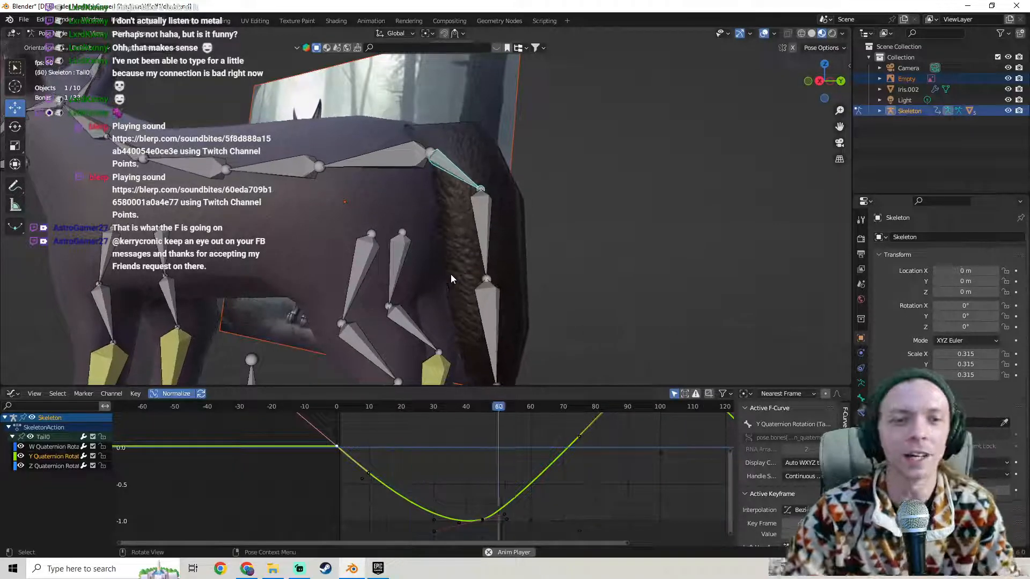
{"action": "middle_click_drag", "start_coordinate": [480, 195], "coordinate": [456, 140]}
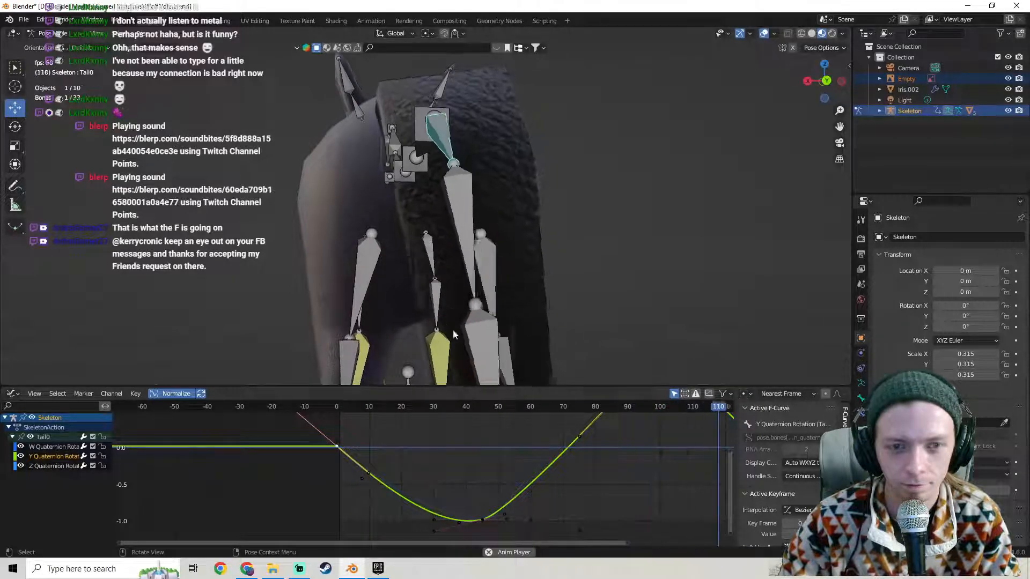
{"action": "middle_click_drag", "start_coordinate": [489, 465], "coordinate": [480, 447]}
{"action": "left_click", "coordinate": [473, 503]}
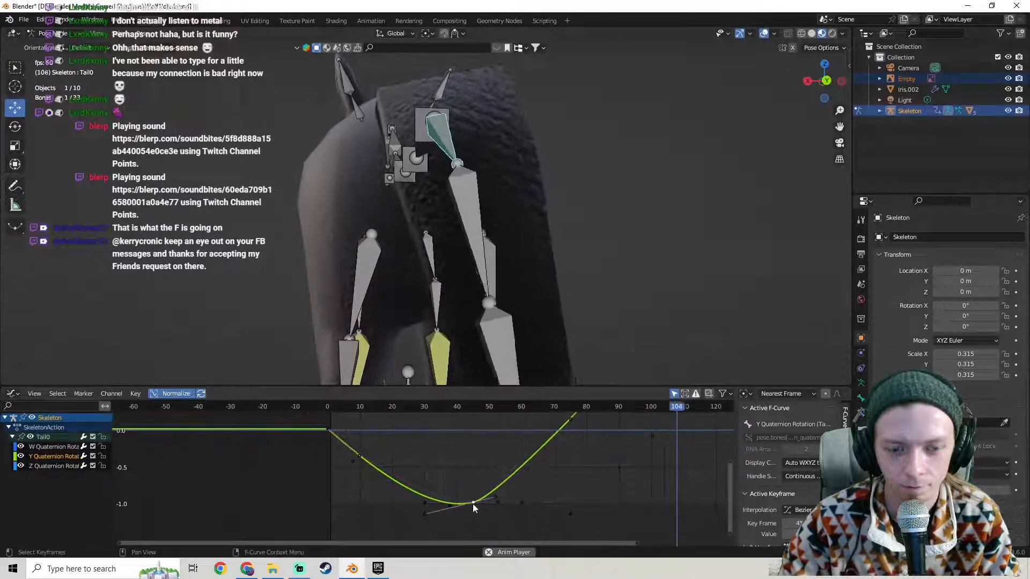
{"action": "left_click_drag", "start_coordinate": [496, 498], "coordinate": [496, 504]}
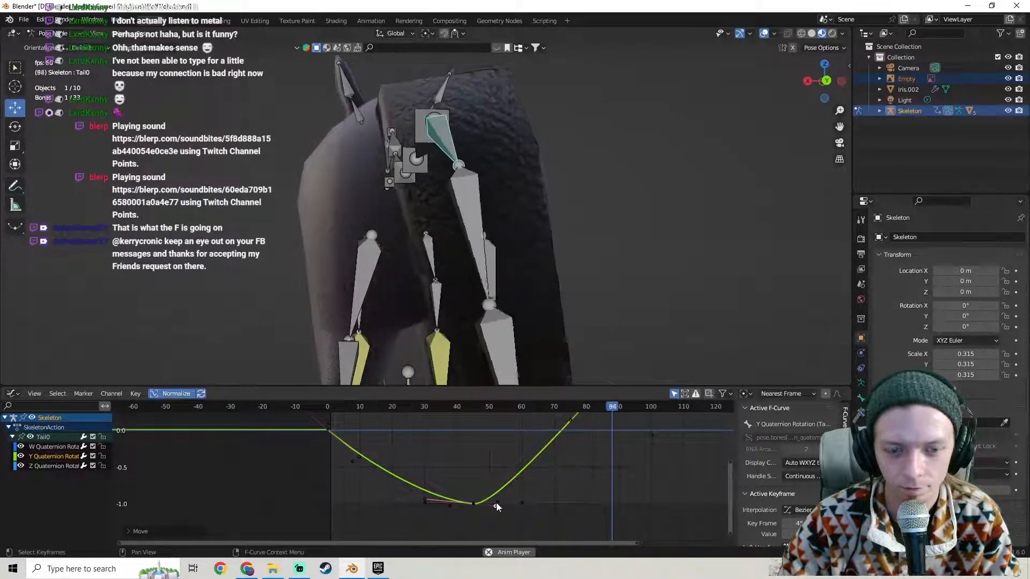
Try to reshape the W curve around its frame 45 keyframe by moving the outgoing handle up and down.
{"action": "left_click", "coordinate": [521, 503]}
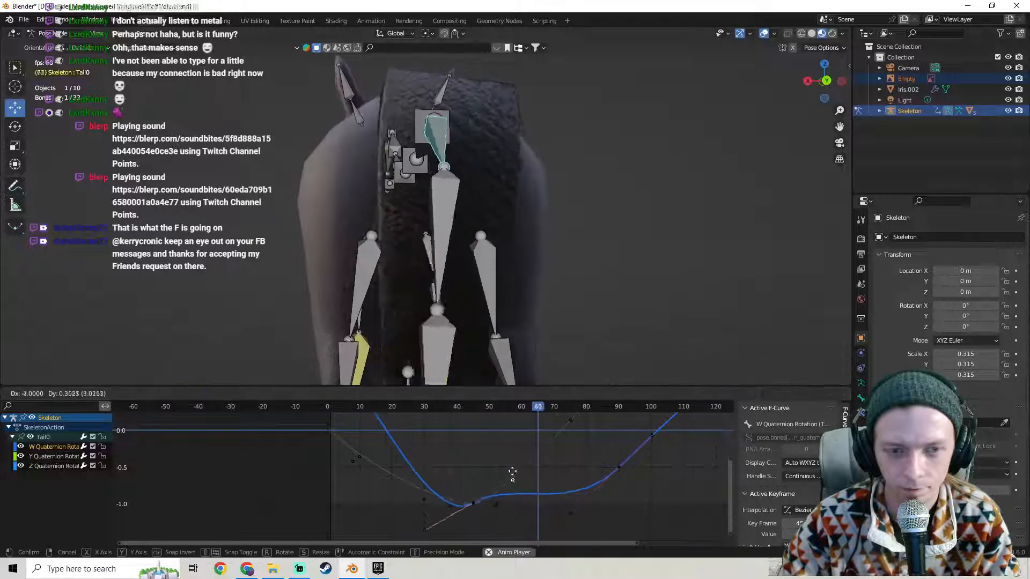
{"action": "left_click", "coordinate": [506, 465]}
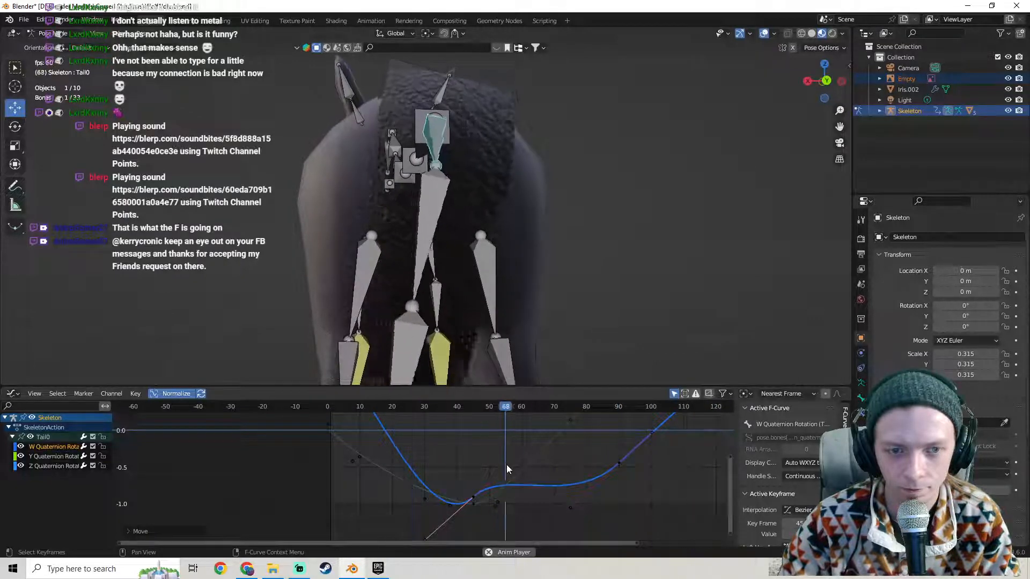
{"action": "key", "text": "g"}
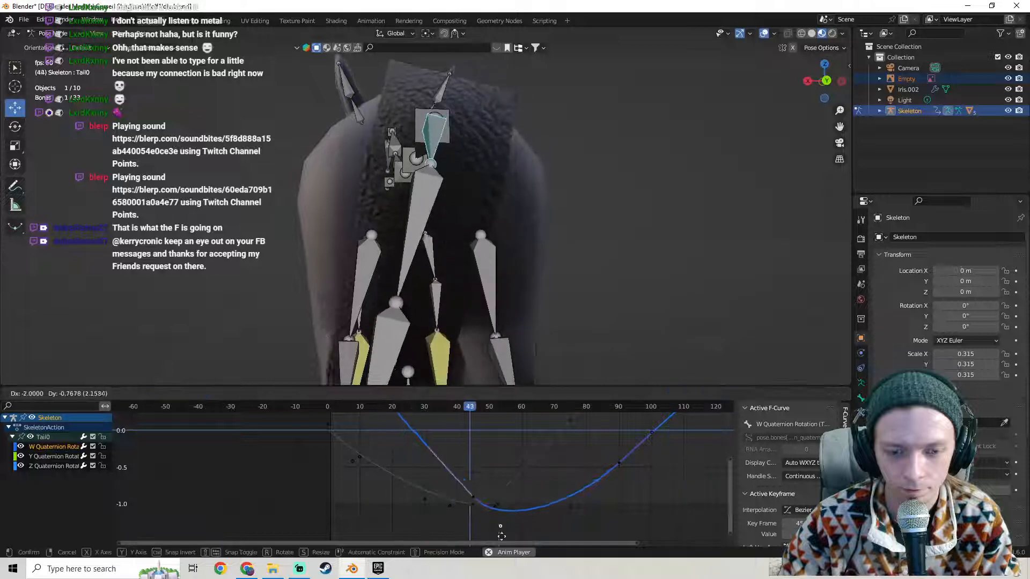
{"action": "left_click", "coordinate": [501, 537]}
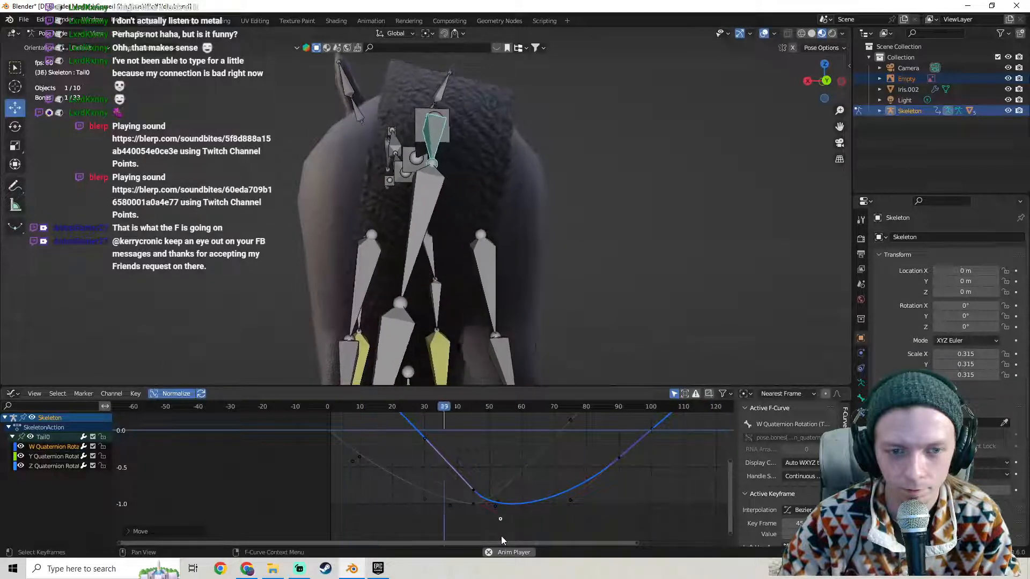
{"action": "left_click", "coordinate": [493, 478]}
{"action": "left_click", "coordinate": [493, 480]}
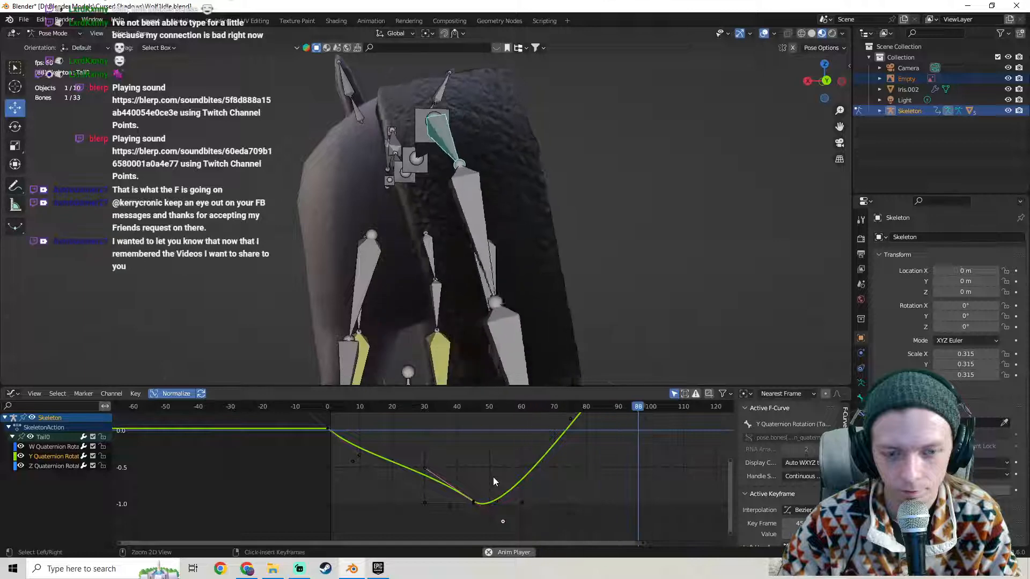
Undo the W curve handle moves and the earlier handle edits, back to the shallower Y curve start at frame 0.
{"action": "key", "text": "ctrl+z"}
{"action": "key", "text": "ctrl+z"}
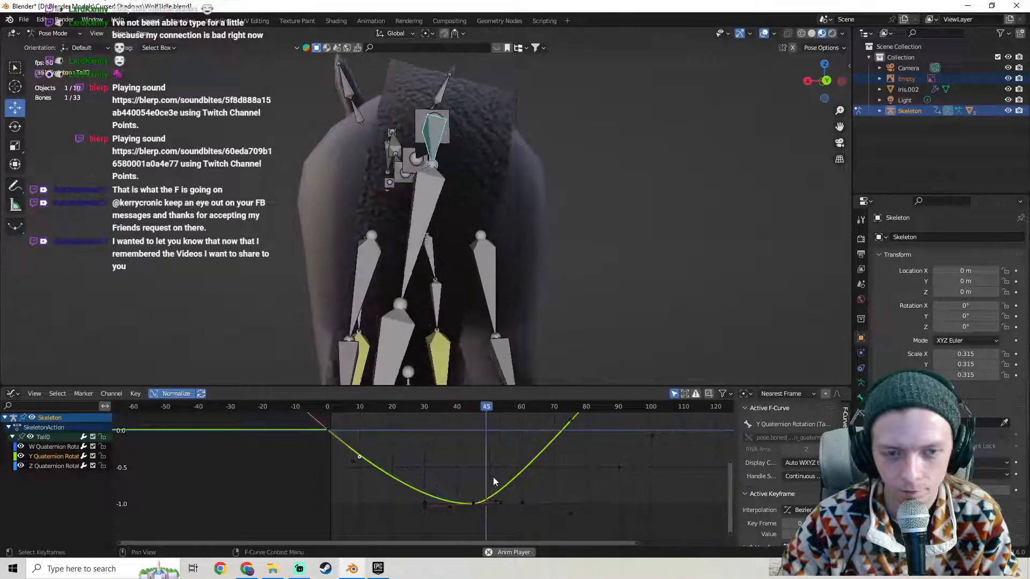
{"action": "key", "text": "ctrl+z"}
{"action": "key", "text": "ctrl+z"}
{"action": "key", "text": "ctrl+z"}
{"action": "key", "text": "ctrl+z"}
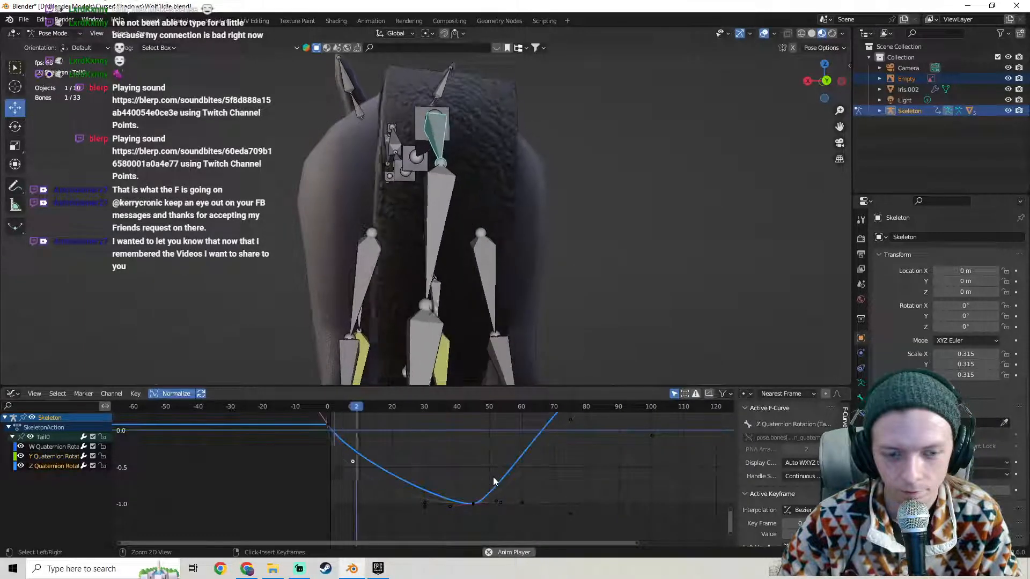
{"action": "key", "text": "ctrl+z"}
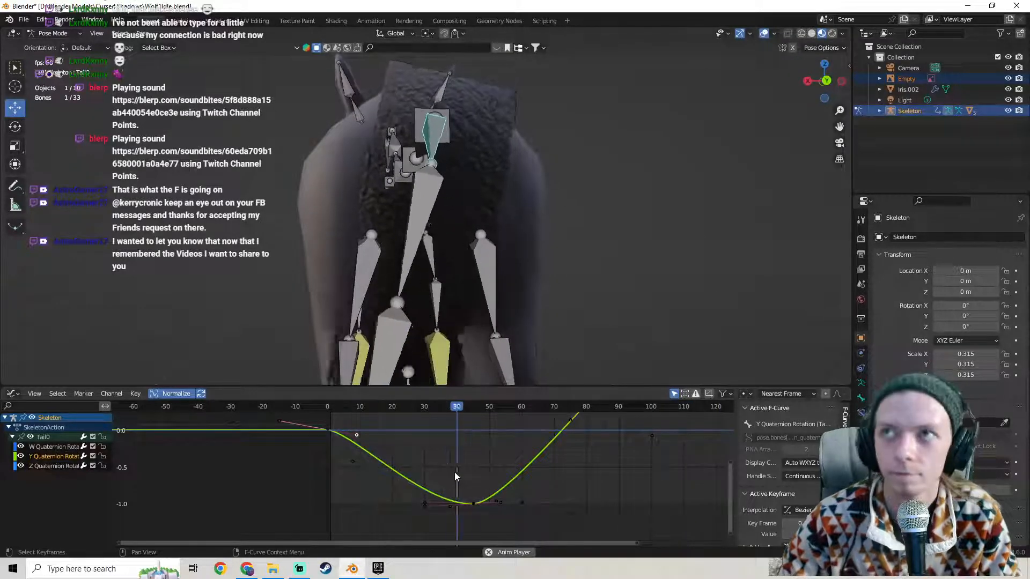
Examine the tail swing from behind and compare the Z and W curves around the W curve's frame 45 keyframe.
{"action": "middle_click_drag", "start_coordinate": [455, 472], "coordinate": [522, 389]}
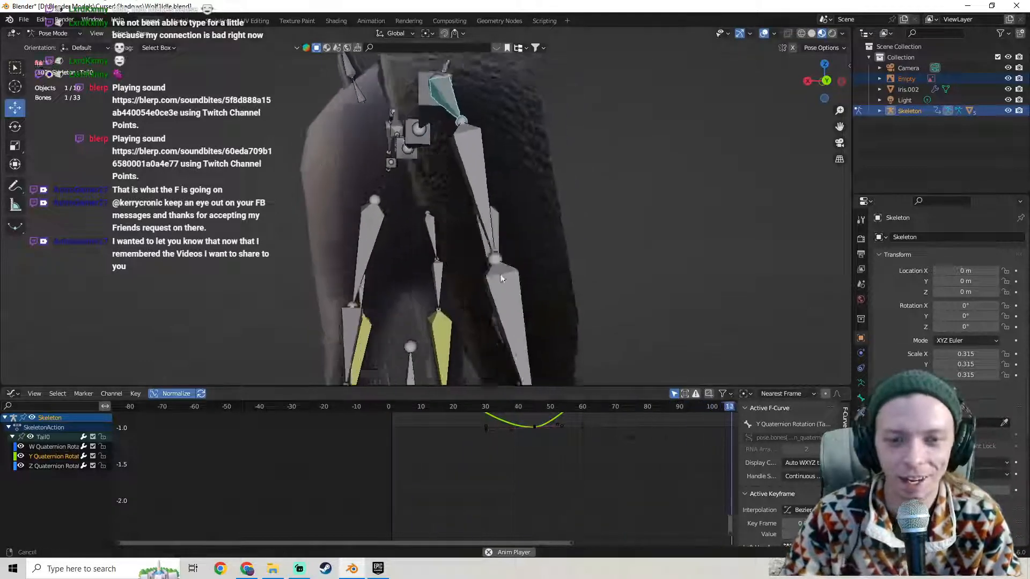
{"action": "middle_click_drag", "start_coordinate": [525, 439], "coordinate": [478, 507]}
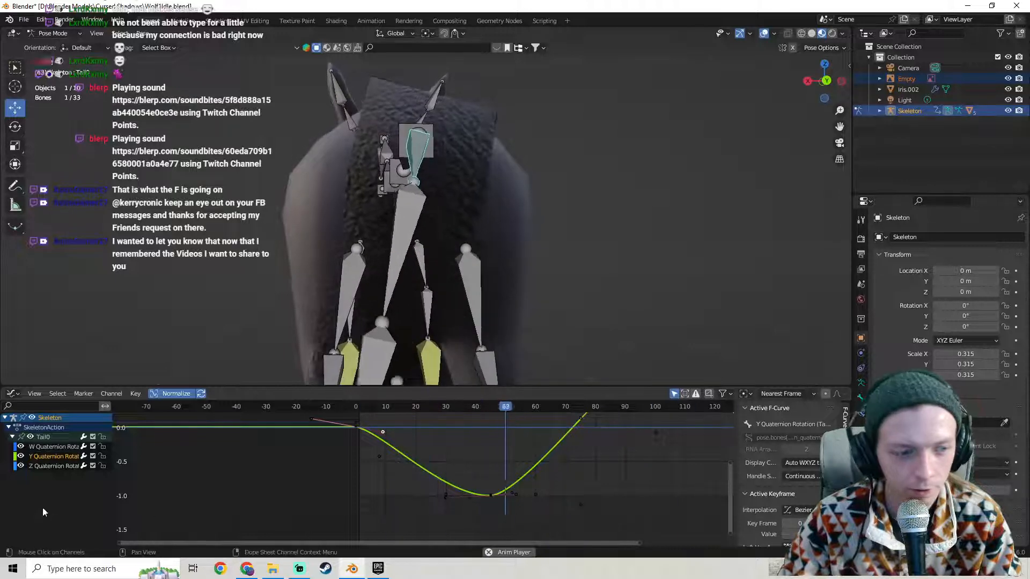
{"action": "left_click", "coordinate": [56, 464]}
{"action": "left_click", "coordinate": [56, 446]}
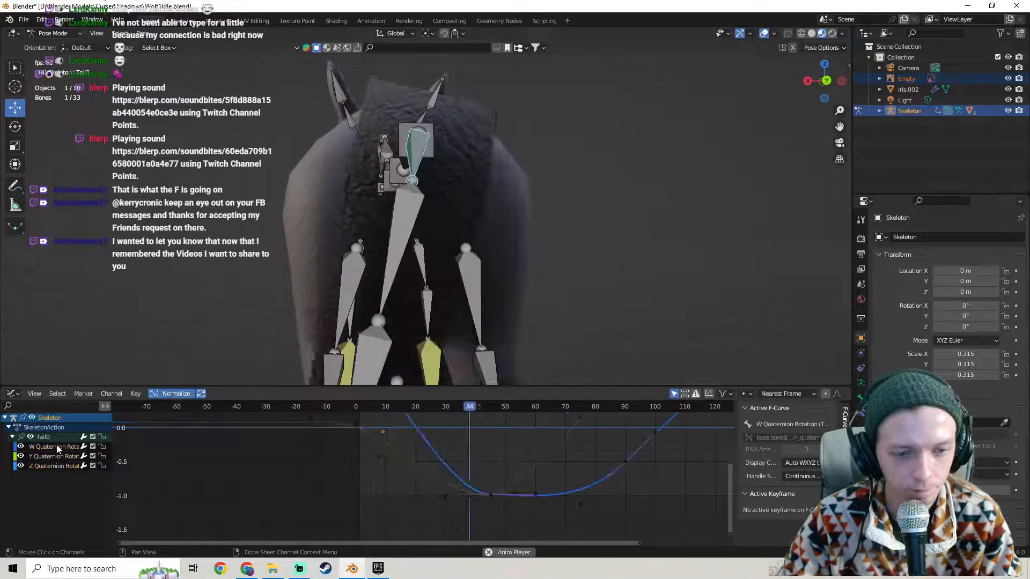
{"action": "left_click", "coordinate": [490, 494]}
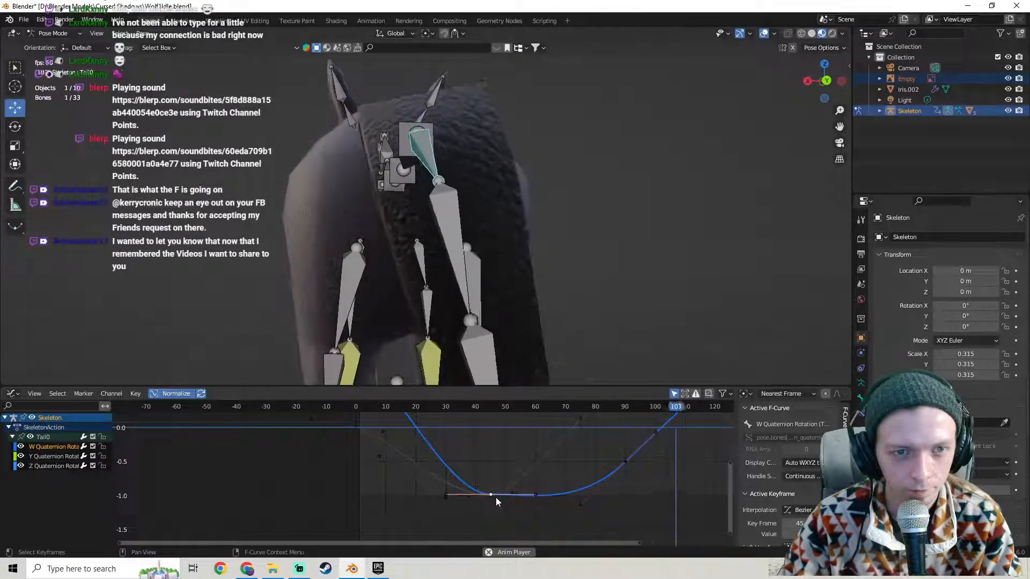
{"action": "middle_click_drag", "start_coordinate": [639, 473], "coordinate": [344, 510]}
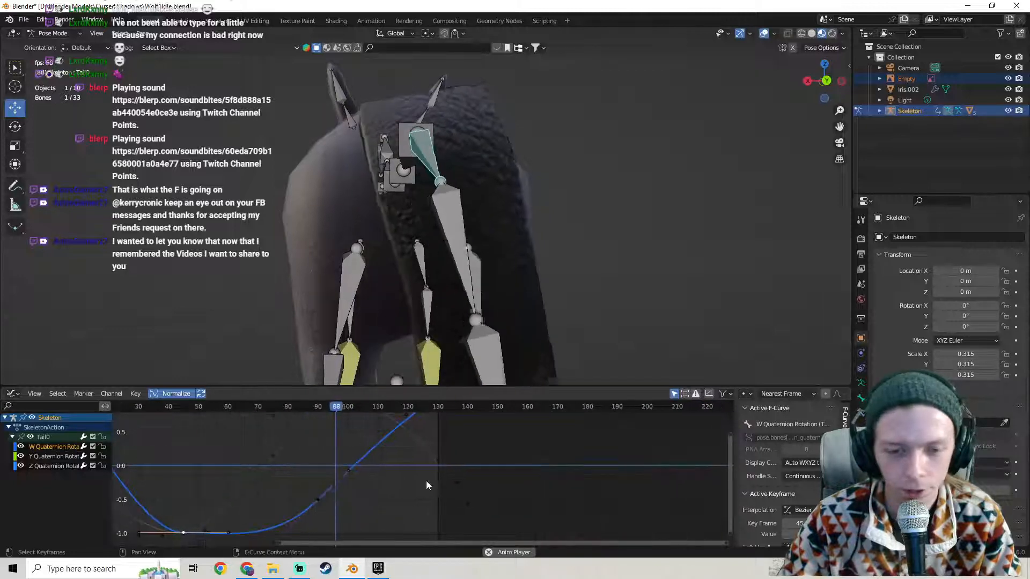
Adjust the Y curve's ending slope at frame 130 by placing the outgoing handle at about frame 139 and -0.3.
{"action": "scroll", "coordinate": [434, 465], "scroll_direction": "up", "scroll_amount": 2}
{"action": "left_click", "coordinate": [439, 459]}
{"action": "scroll", "coordinate": [440, 459], "scroll_direction": "up", "scroll_amount": 1}
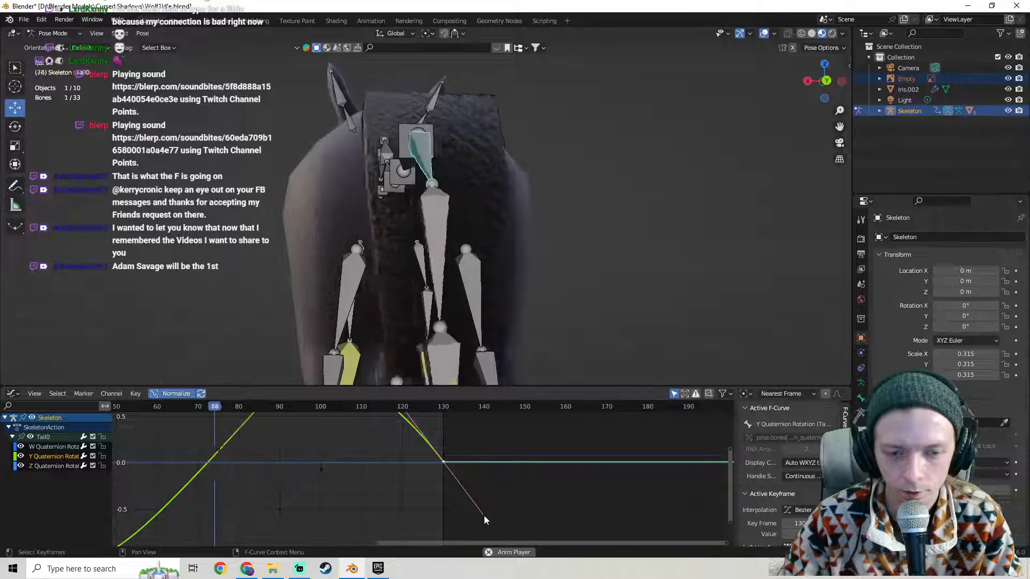
{"action": "left_click_drag", "start_coordinate": [483, 518], "coordinate": [493, 469]}
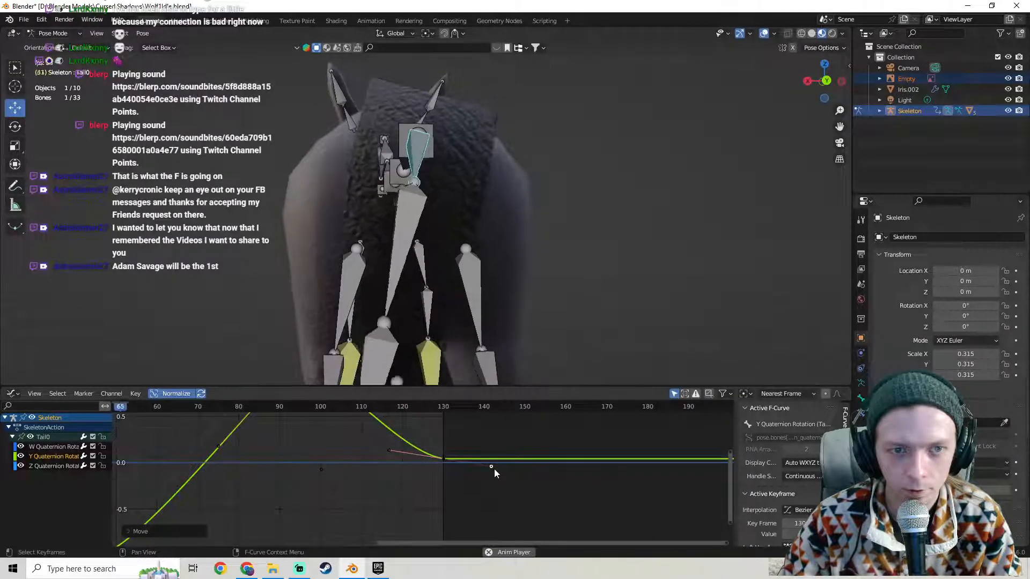
{"action": "left_click_drag", "start_coordinate": [493, 466], "coordinate": [492, 412]}
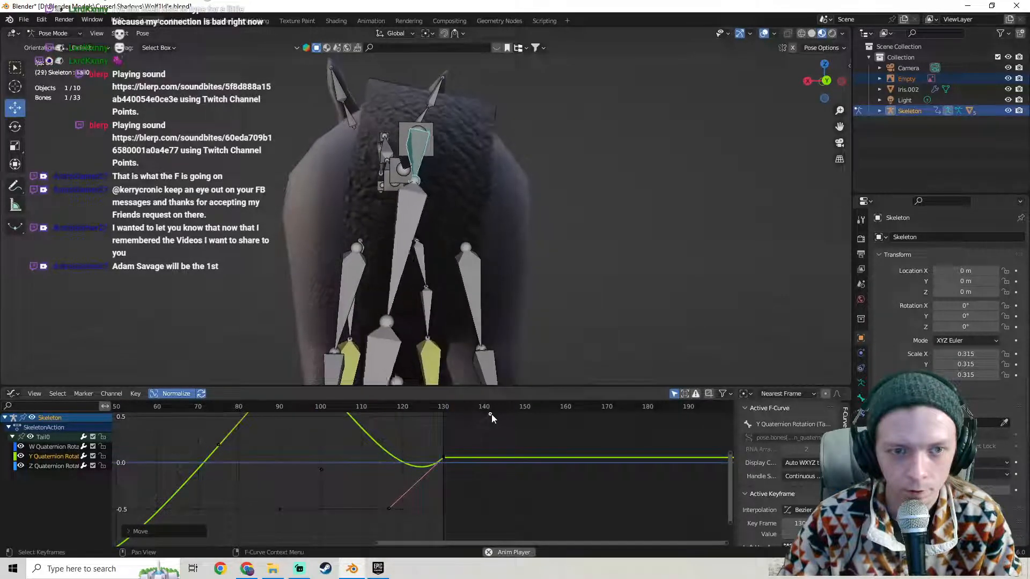
{"action": "left_click_drag", "start_coordinate": [489, 417], "coordinate": [466, 515]}
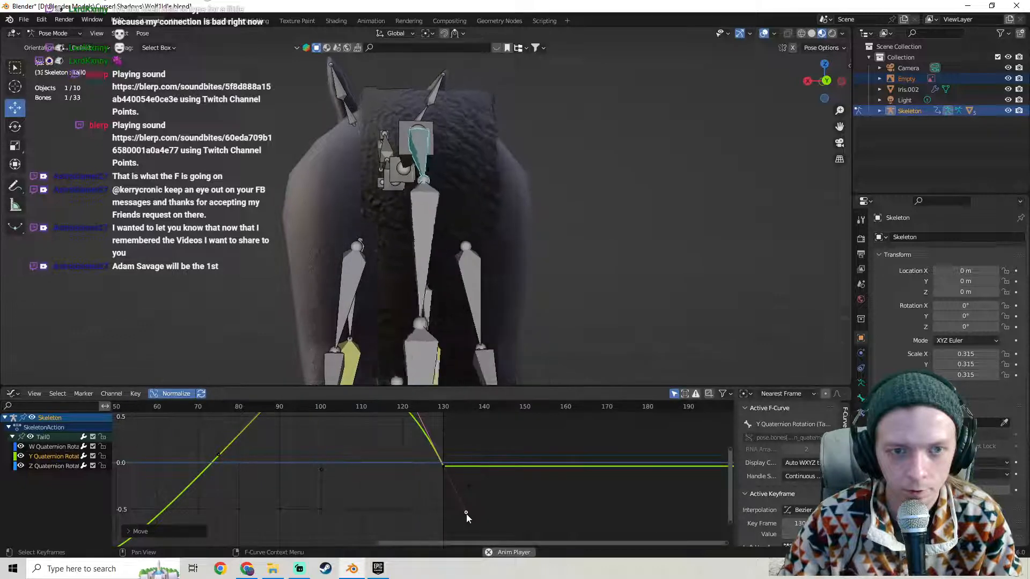
{"action": "scroll", "coordinate": [471, 467], "scroll_direction": "down", "scroll_amount": 3}
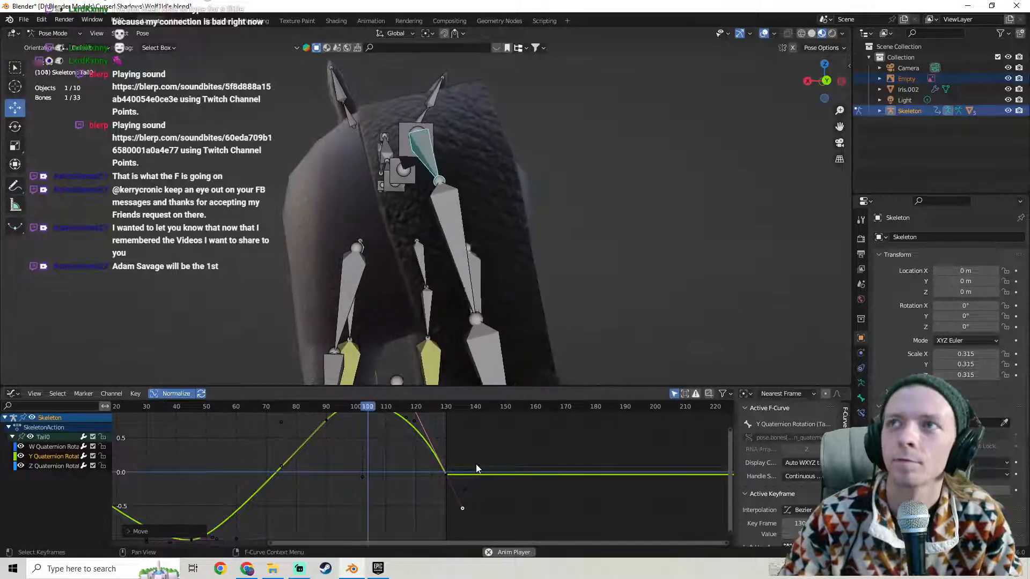
{"action": "middle_click_drag", "start_coordinate": [476, 468], "coordinate": [486, 480]}
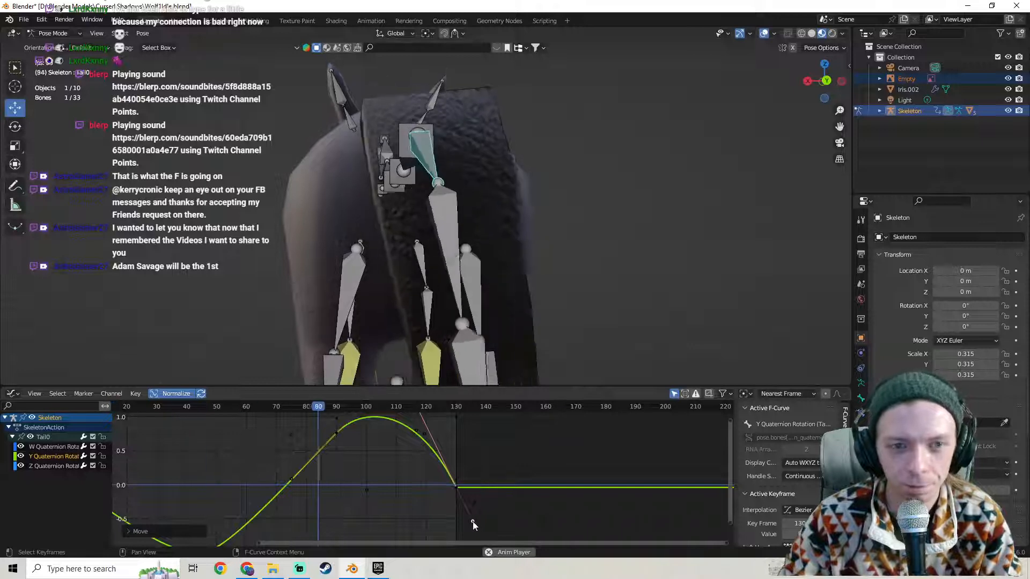
{"action": "left_click_drag", "start_coordinate": [472, 521], "coordinate": [485, 504]}
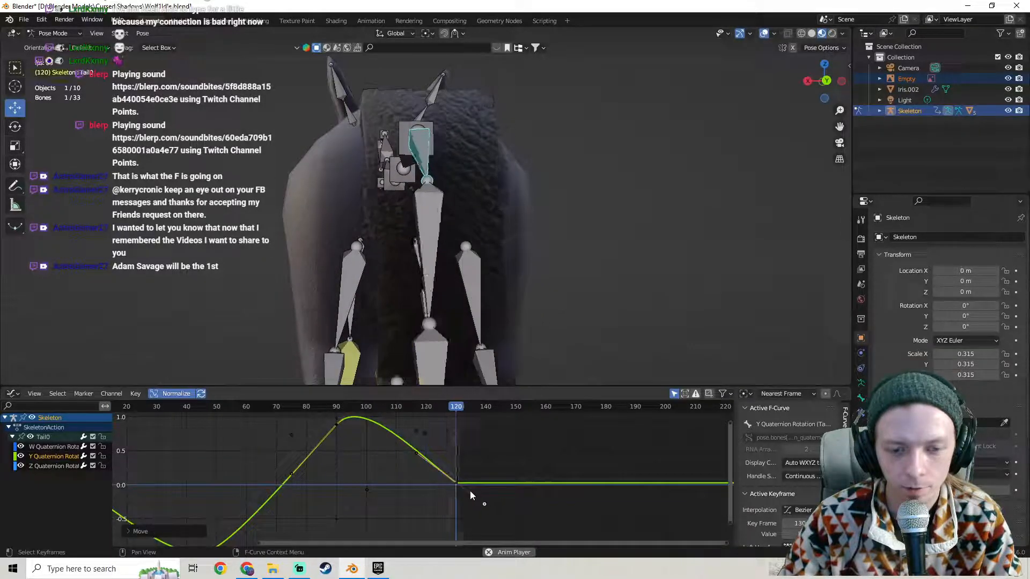
Steepen the W curve's ending at frame 130 by moving the incoming handle to about frame 128 and 0.5.
{"action": "left_click", "coordinate": [456, 417]}
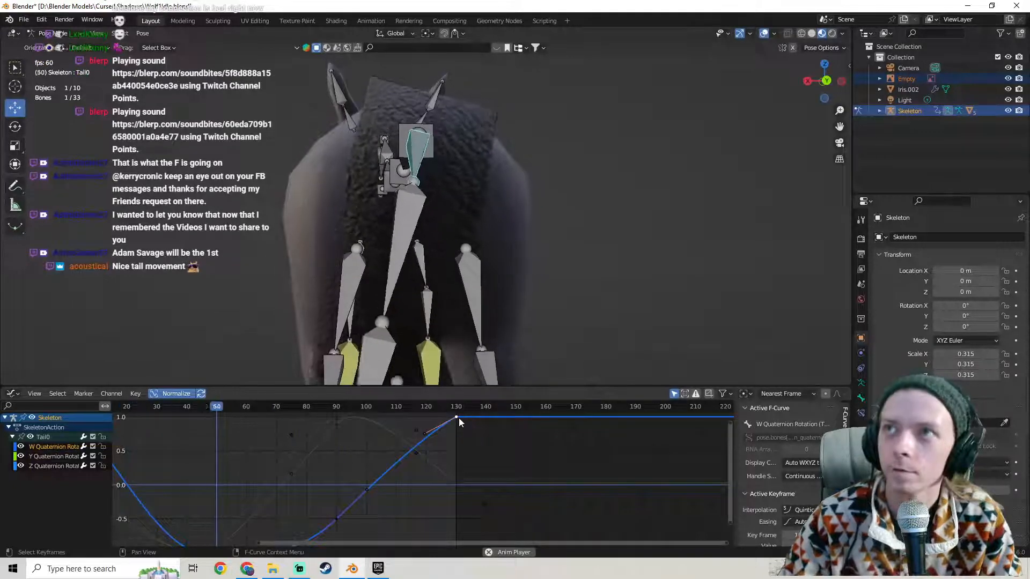
{"action": "middle_click_drag", "start_coordinate": [472, 435], "coordinate": [505, 461]}
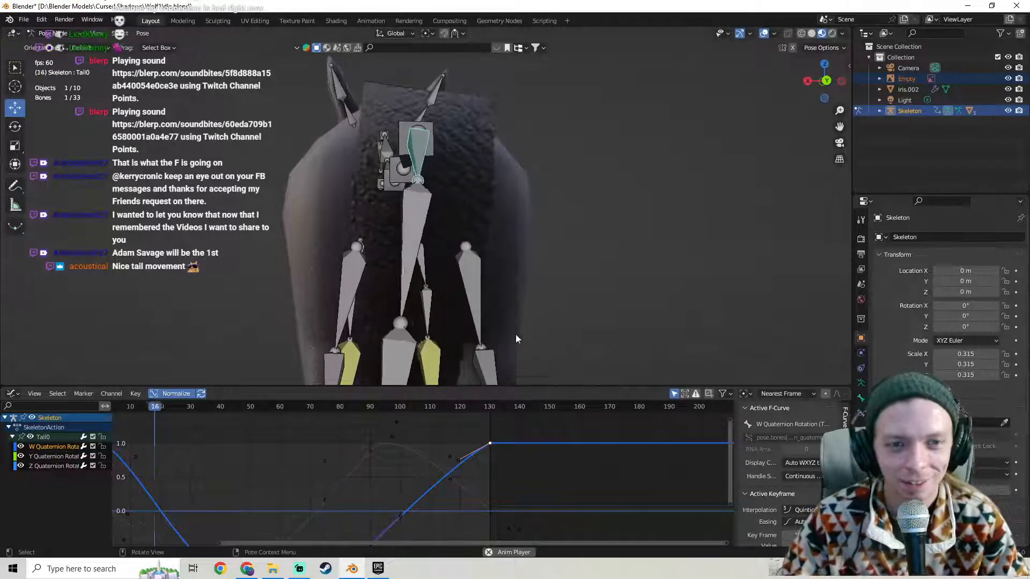
{"action": "scroll", "coordinate": [492, 444], "scroll_direction": "up", "scroll_amount": 2}
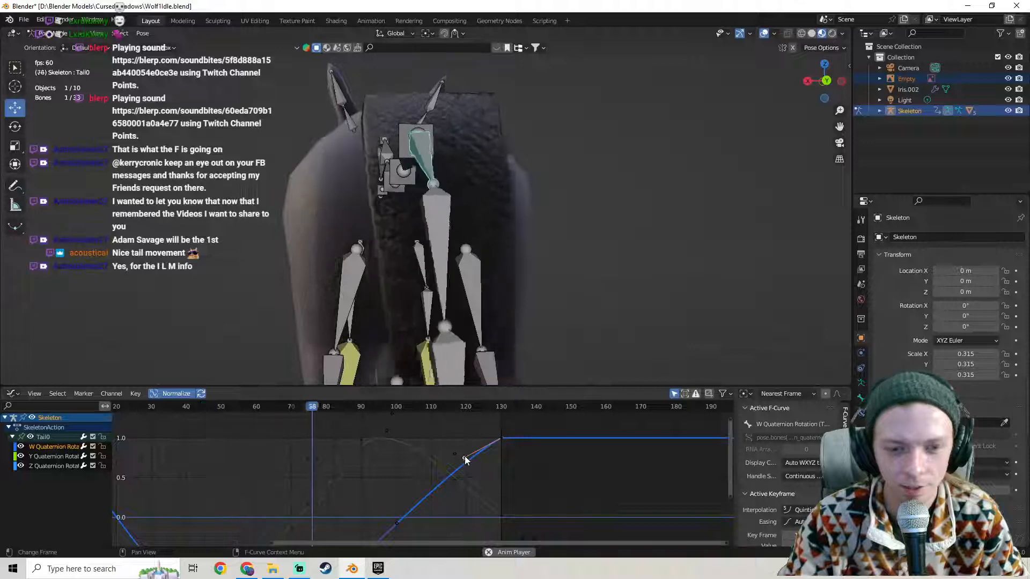
{"action": "left_click_drag", "start_coordinate": [464, 455], "coordinate": [468, 433]}
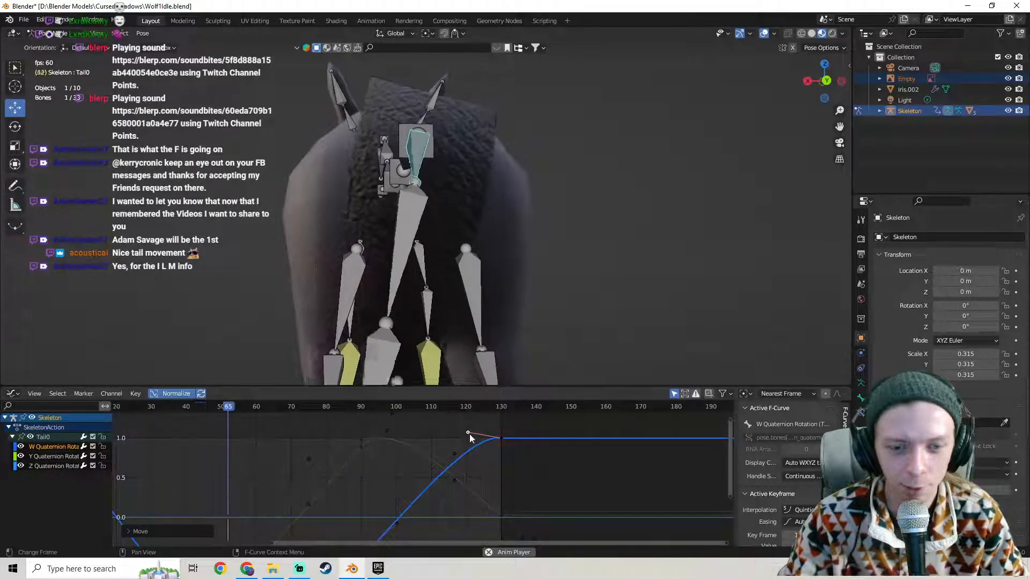
{"action": "left_click_drag", "start_coordinate": [468, 432], "coordinate": [495, 480]}
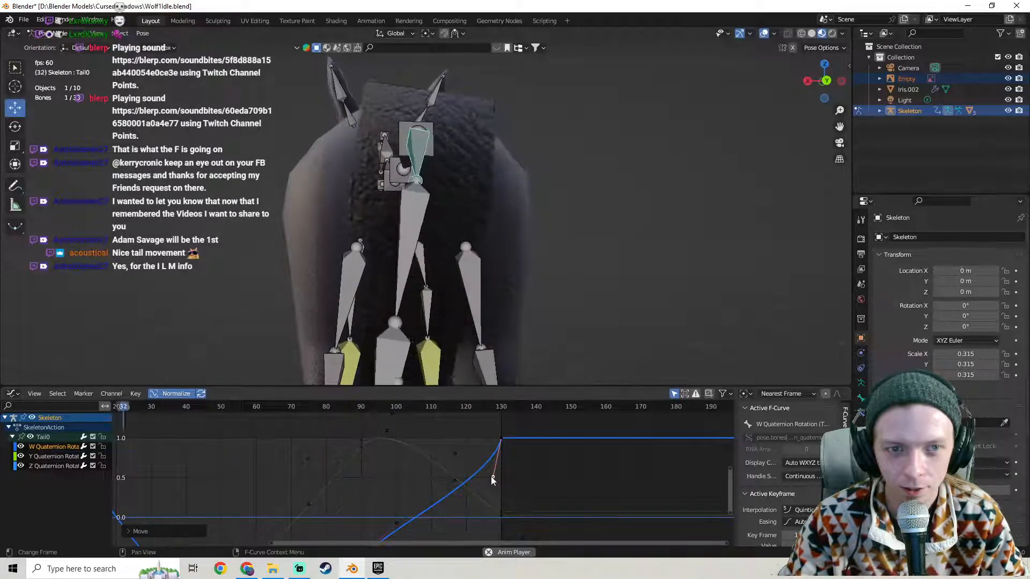
Set the interpolation of the W curve's frame 130 keyframe to Bezier and check the tail motion from the side and behind.
{"action": "middle_click_drag", "start_coordinate": [427, 300], "coordinate": [526, 307]}
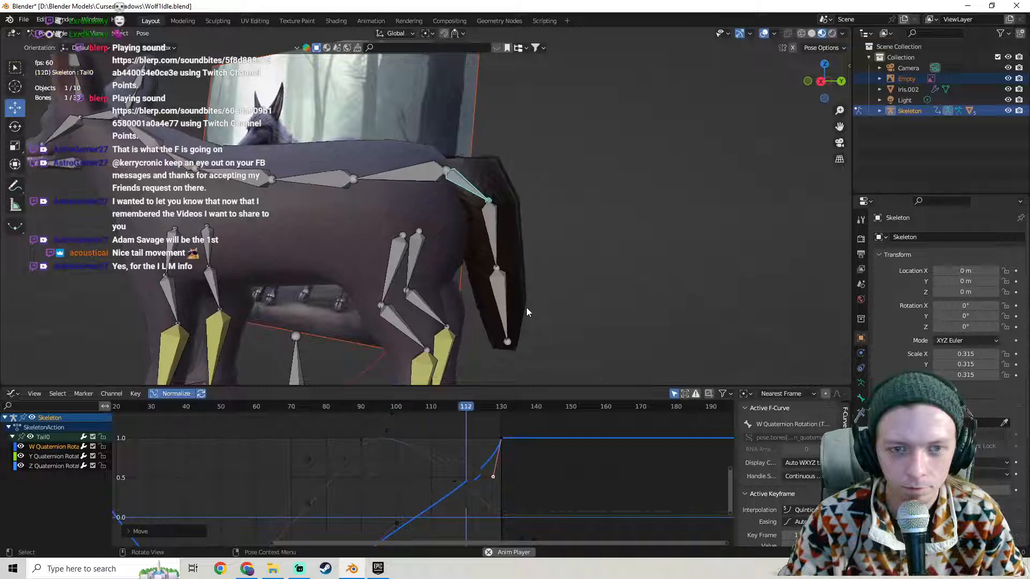
{"action": "middle_click_drag", "start_coordinate": [526, 307], "coordinate": [498, 311]}
{"action": "scroll", "coordinate": [499, 311], "scroll_direction": "up", "scroll_amount": 3}
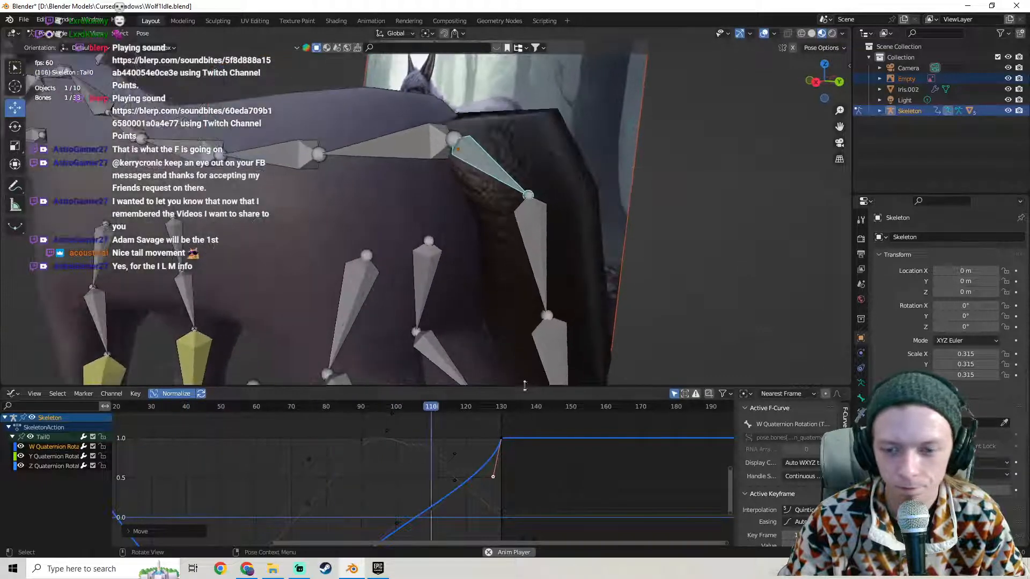
{"action": "left_click", "coordinate": [802, 510]}
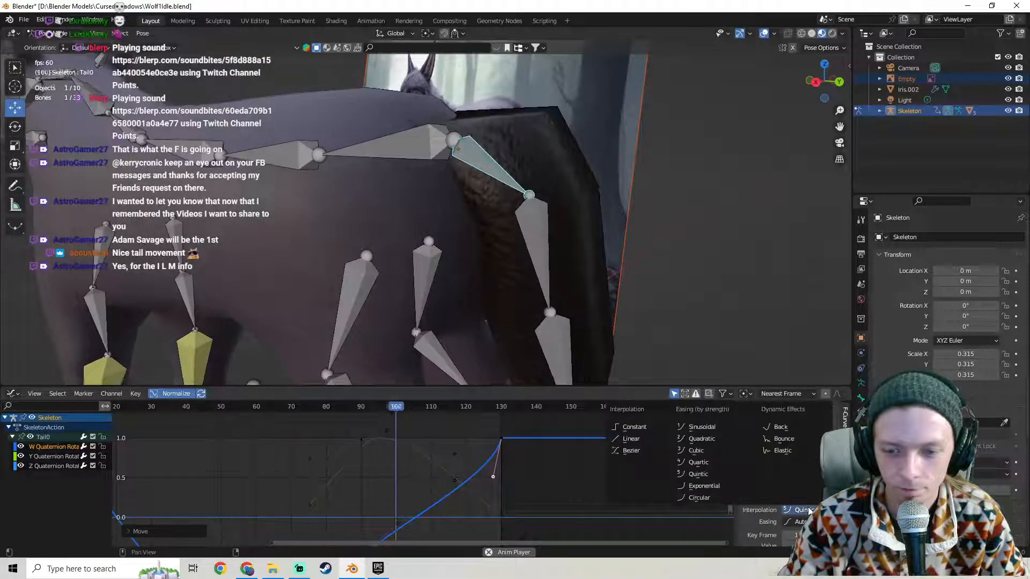
{"action": "left_click", "coordinate": [643, 450]}
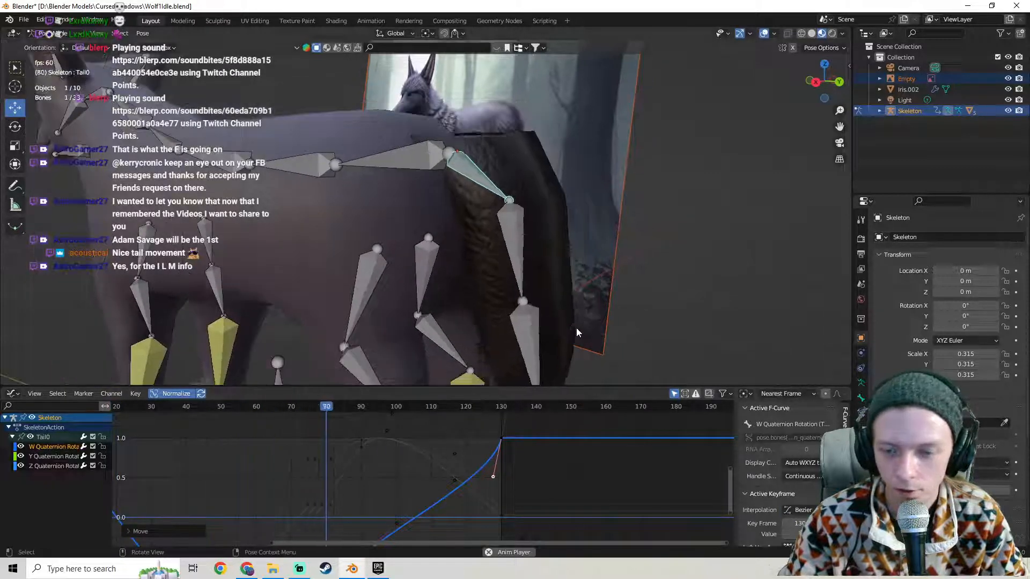
{"action": "middle_click_drag", "start_coordinate": [576, 327], "coordinate": [511, 325]}
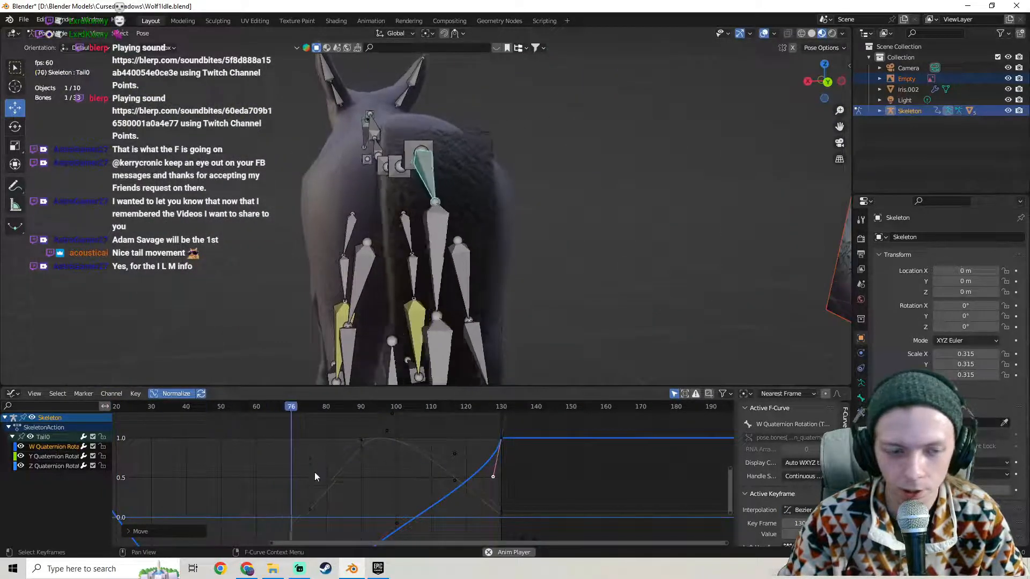
Compare the handle slopes of the W curve at its frame 0 and frame 130 keyframes.
{"action": "scroll", "coordinate": [314, 472], "scroll_direction": "down", "scroll_amount": 1}
{"action": "middle_click_drag", "start_coordinate": [314, 472], "coordinate": [381, 540]}
{"action": "middle_click_drag", "start_coordinate": [435, 452], "coordinate": [390, 511]}
{"action": "middle_click_drag", "start_coordinate": [321, 500], "coordinate": [518, 491]}
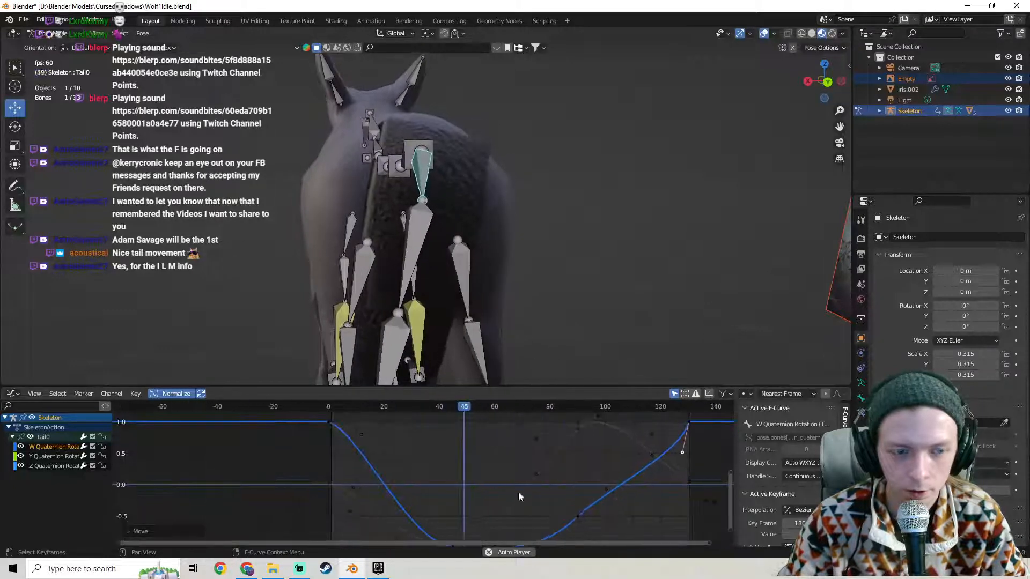
{"action": "left_click", "coordinate": [328, 423]}
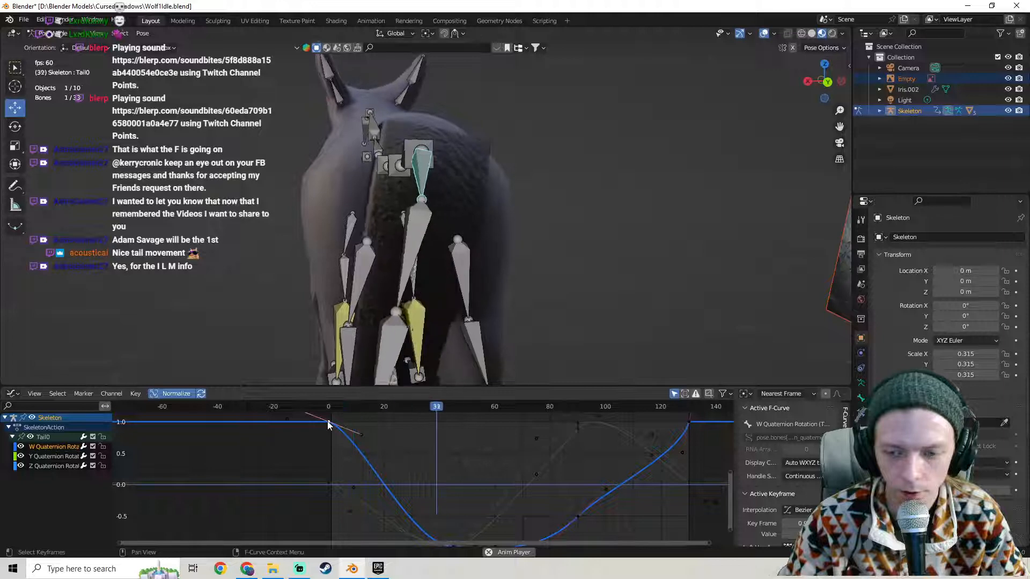
{"action": "middle_click_drag", "start_coordinate": [681, 442], "coordinate": [468, 467]}
{"action": "scroll", "coordinate": [546, 464], "scroll_direction": "up", "scroll_amount": 3}
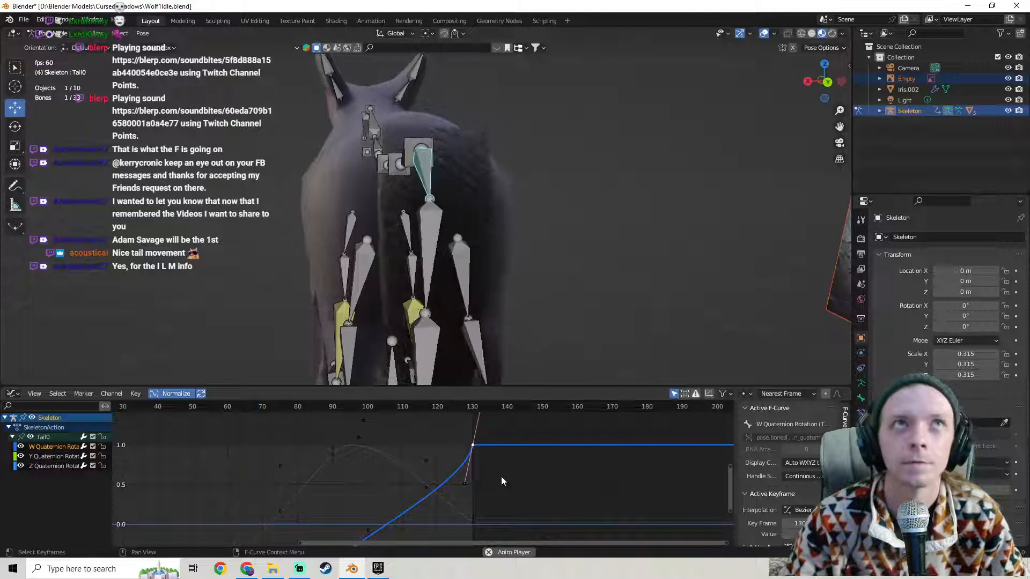
Shorten the outgoing handle of the W curve's frame 130 keyframe to about frame 134 and 2.0.
{"action": "scroll", "coordinate": [494, 457], "scroll_direction": "down", "scroll_amount": 1}
{"action": "middle_click_drag", "start_coordinate": [493, 447], "coordinate": [457, 435]}
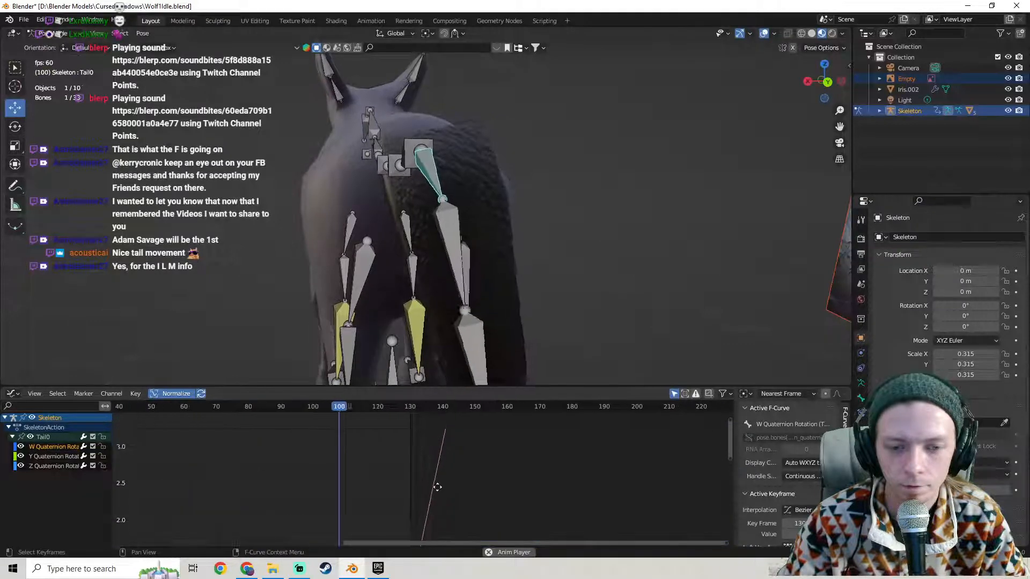
{"action": "middle_click_drag", "start_coordinate": [437, 486], "coordinate": [429, 462]}
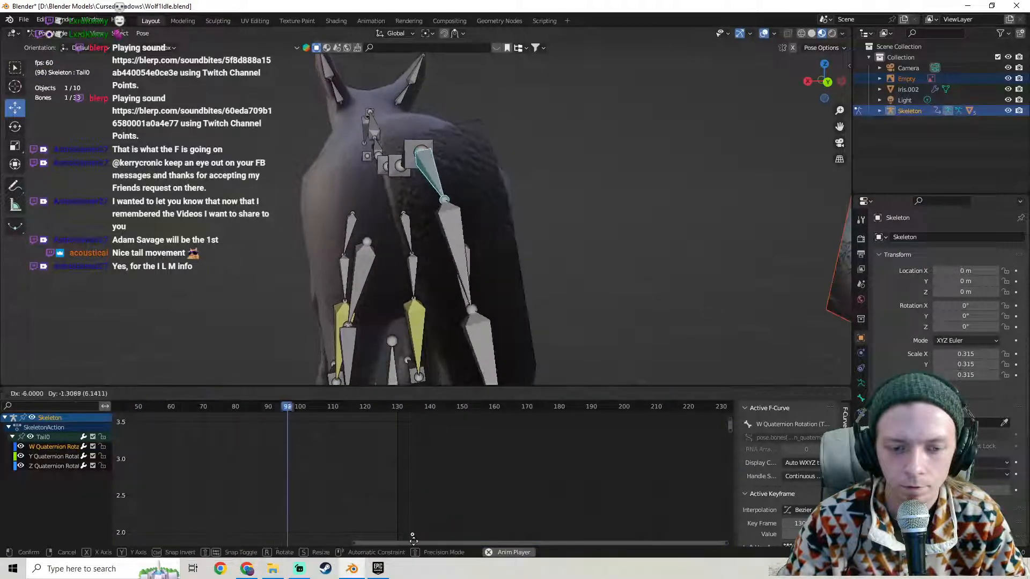
{"action": "left_click_drag", "start_coordinate": [414, 541], "coordinate": [413, 542]}
{"action": "middle_click_drag", "start_coordinate": [426, 502], "coordinate": [474, 432]}
{"action": "middle_click_drag", "start_coordinate": [464, 479], "coordinate": [479, 379]}
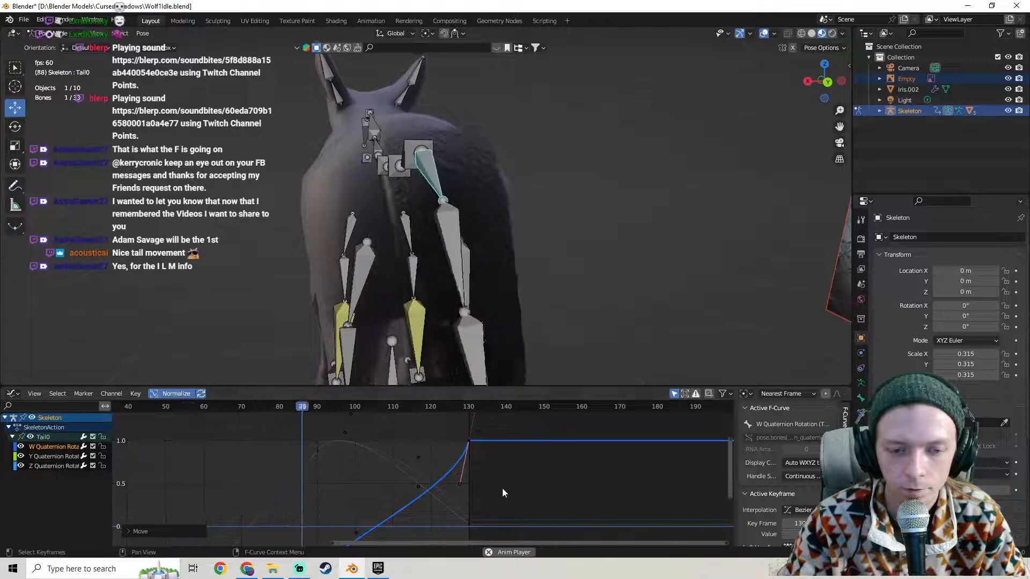
Try deleting the W Quaternion Rotation channel to check the tail motion without it, and undo the deletion.
{"action": "scroll", "coordinate": [496, 484], "scroll_direction": "down", "scroll_amount": 1}
{"action": "middle_click_drag", "start_coordinate": [477, 435], "coordinate": [434, 456]}
{"action": "scroll", "coordinate": [454, 435], "scroll_direction": "down", "scroll_amount": 1}
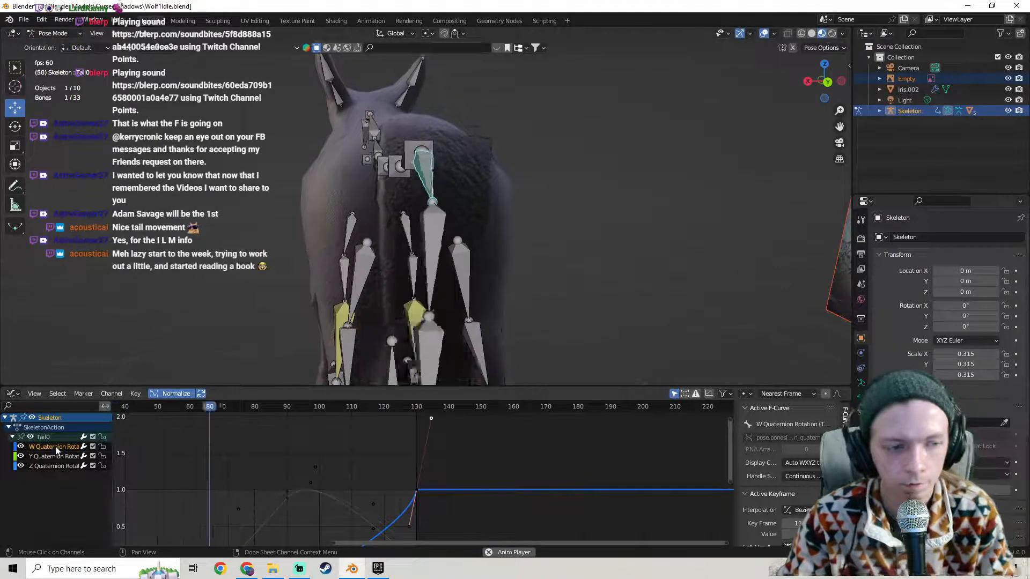
{"action": "key", "text": "x"}
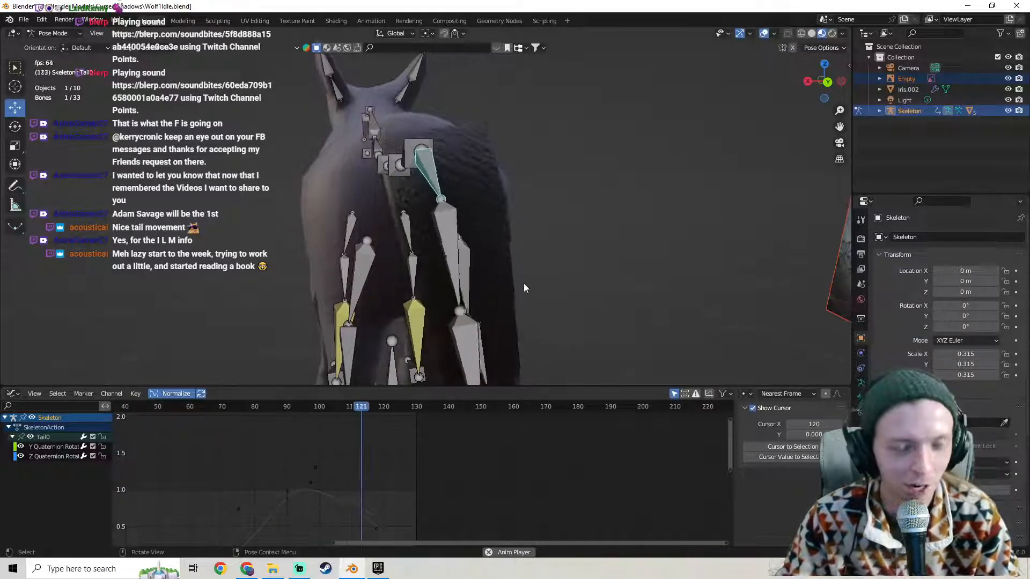
{"action": "key", "text": "ctrl+z"}
Soften the W curve's ending at frame 130, placing the outgoing handle at about frame 137 and 1.45 and the incoming one at about frame 126 and 0.7.
{"action": "middle_click_drag", "start_coordinate": [422, 500], "coordinate": [406, 517]}
{"action": "left_click_drag", "start_coordinate": [416, 433], "coordinate": [423, 475]}
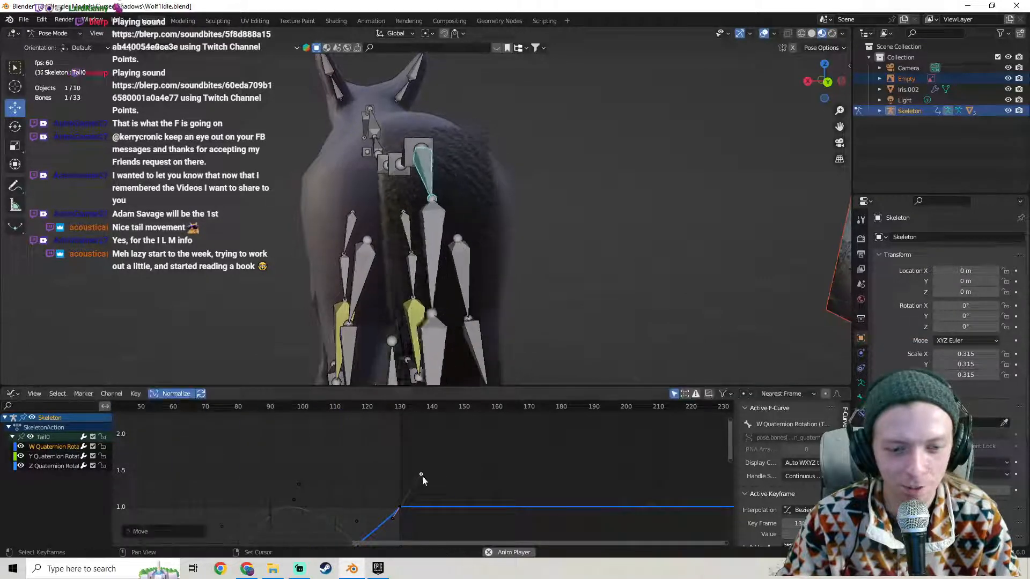
{"action": "middle_click_drag", "start_coordinate": [422, 475], "coordinate": [435, 442]}
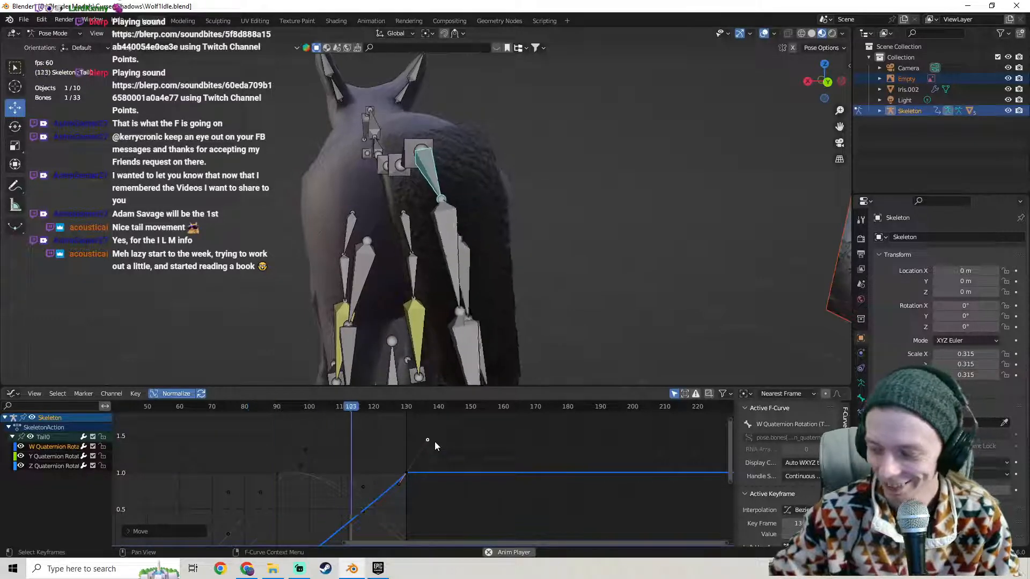
{"action": "scroll", "coordinate": [430, 464], "scroll_direction": "up", "scroll_amount": 2}
{"action": "middle_click_drag", "start_coordinate": [430, 464], "coordinate": [436, 460]}
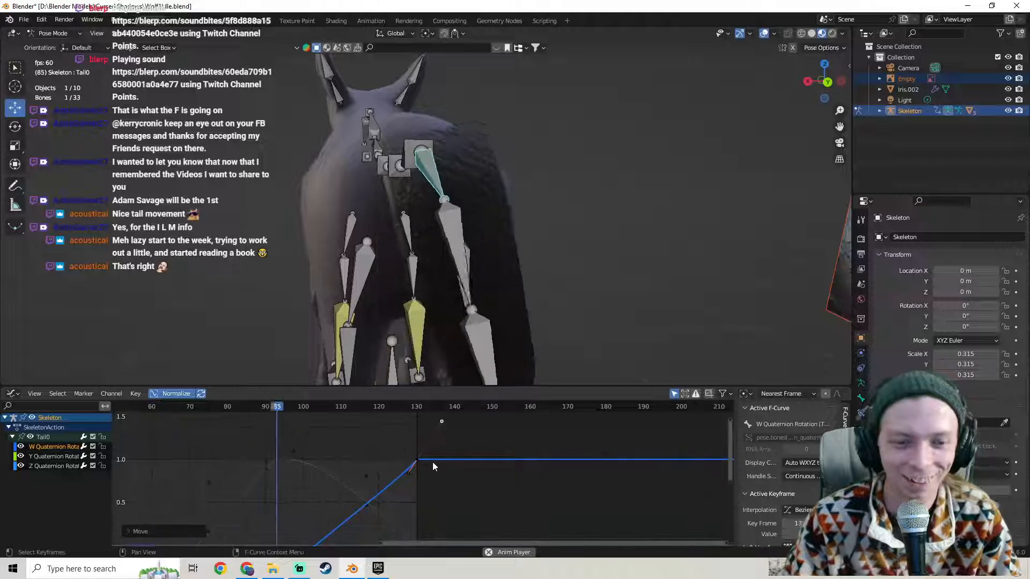
{"action": "key", "text": "g"}
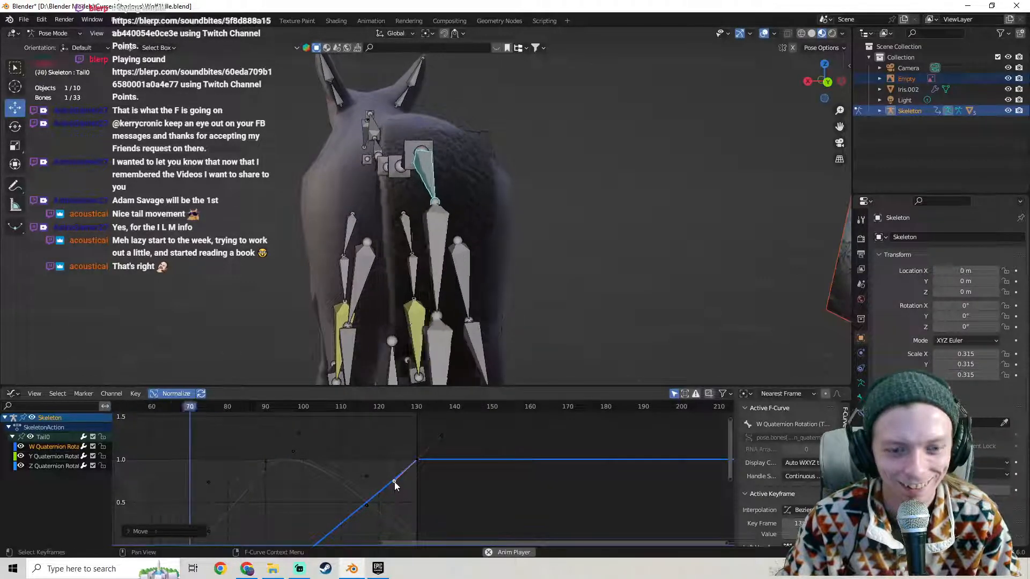
{"action": "left_click", "coordinate": [394, 483]}
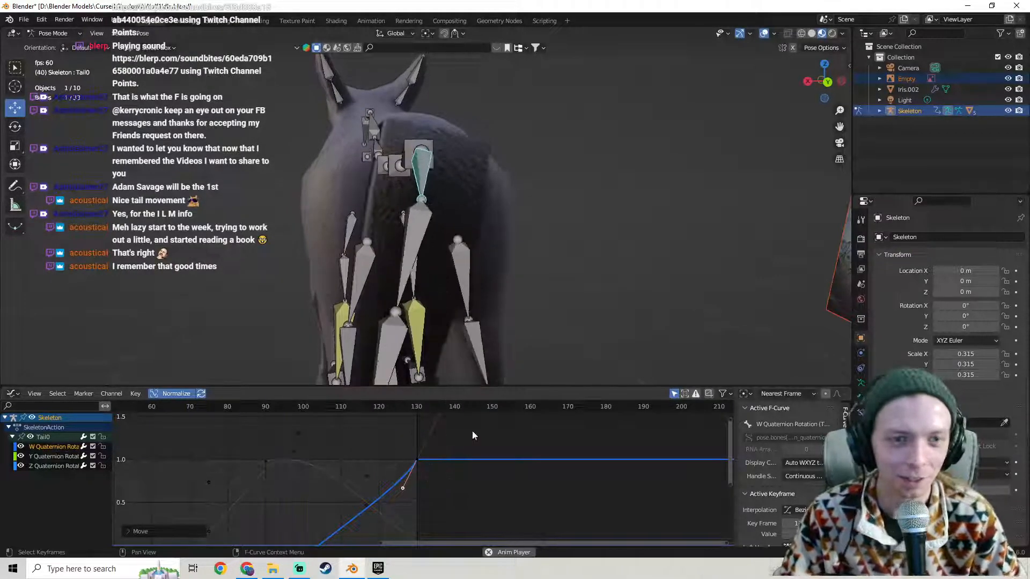
Move the outgoing handle of the W curve's frame 130 keyframe to about frame 135 and 1.3.
{"action": "middle_click_drag", "start_coordinate": [452, 433], "coordinate": [442, 465]}
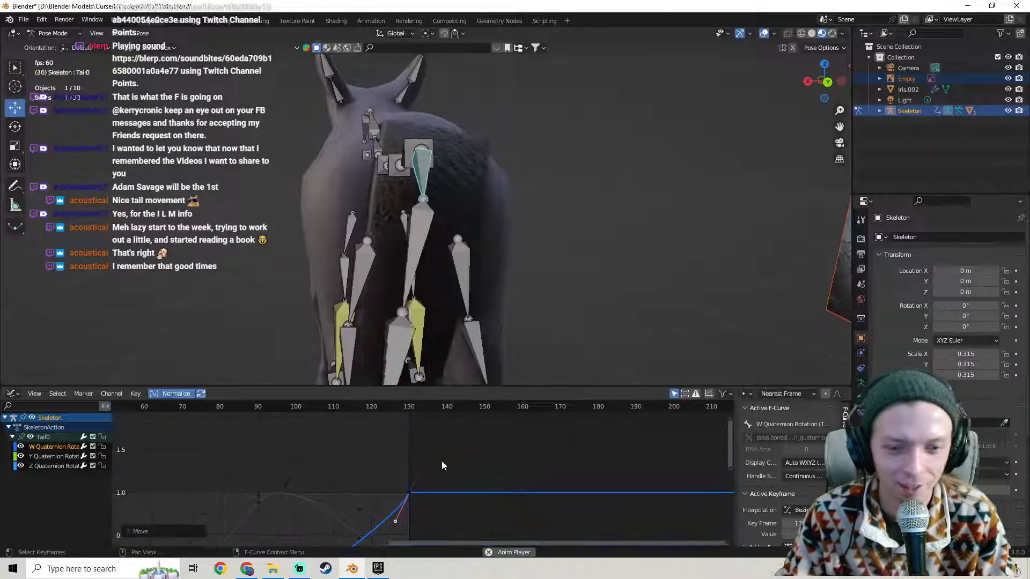
{"action": "key", "text": "g"}
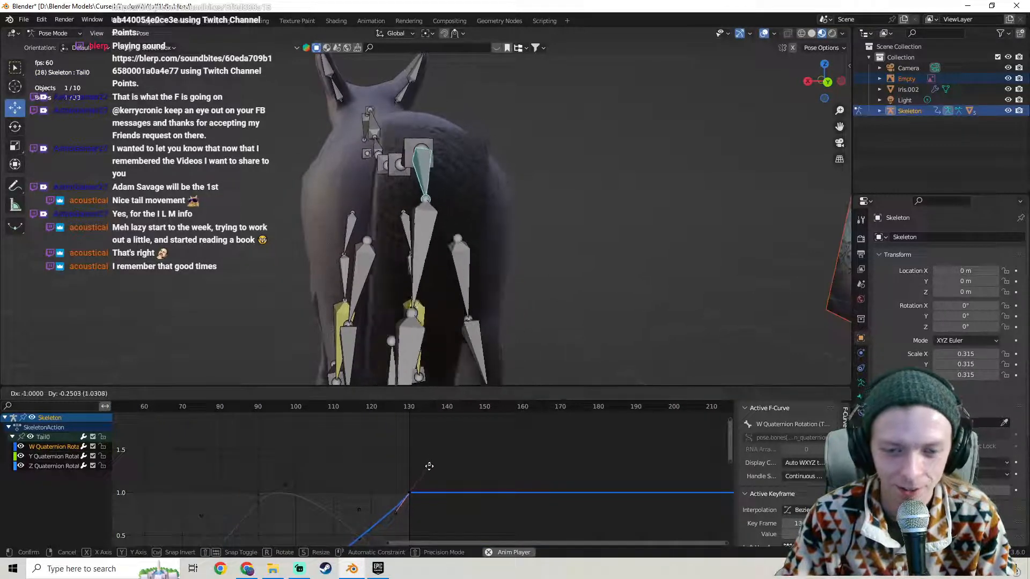
{"action": "left_click", "coordinate": [429, 466]}
{"action": "middle_click_drag", "start_coordinate": [429, 466], "coordinate": [484, 447]}
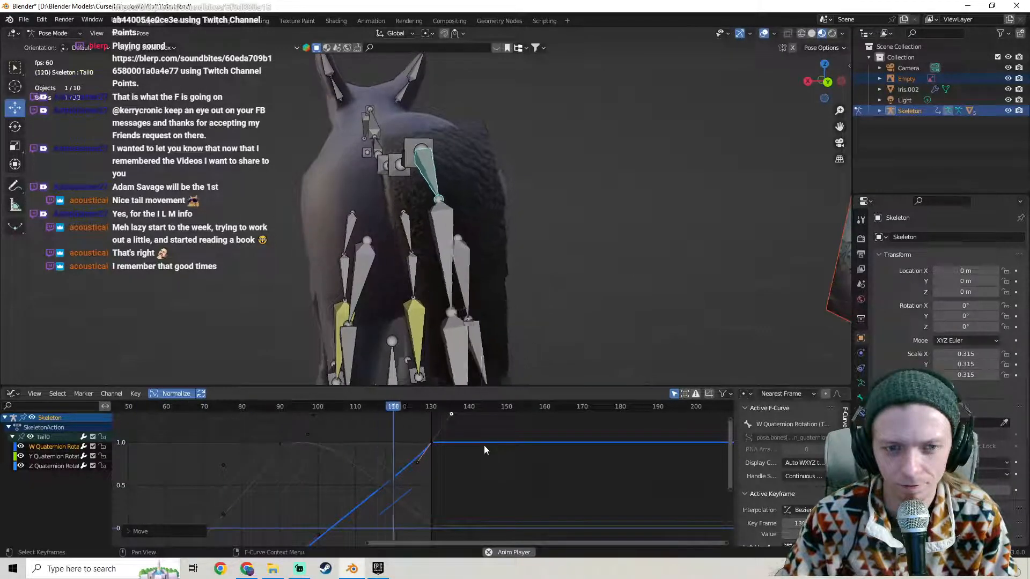
Try None as the handle smoothing of the Y Quaternion Rotation curve and return it to Continuous Acceleration.
{"action": "middle_click_drag", "start_coordinate": [310, 469], "coordinate": [384, 475]}
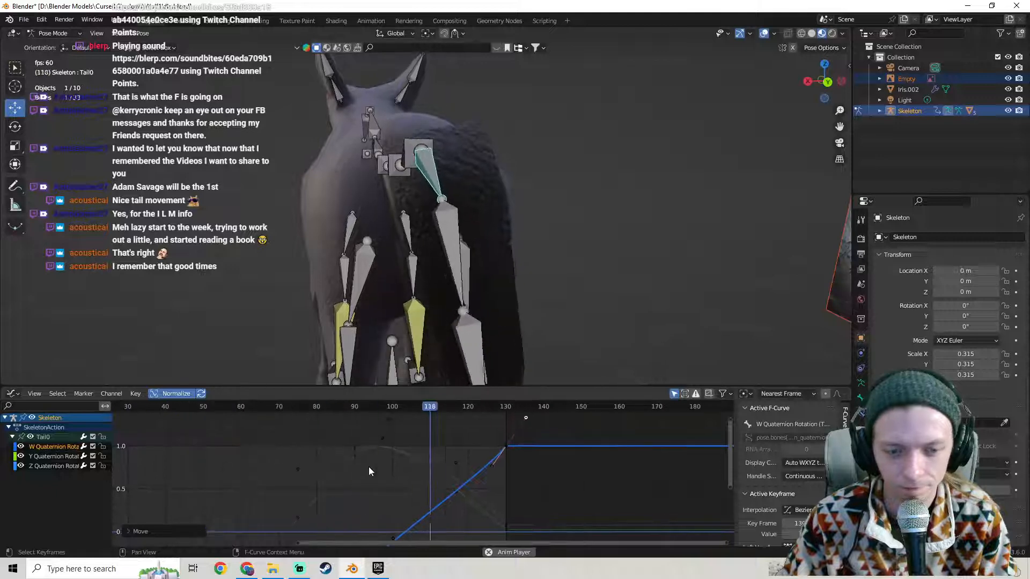
{"action": "middle_click_drag", "start_coordinate": [449, 494], "coordinate": [420, 445]}
{"action": "left_click", "coordinate": [476, 484]}
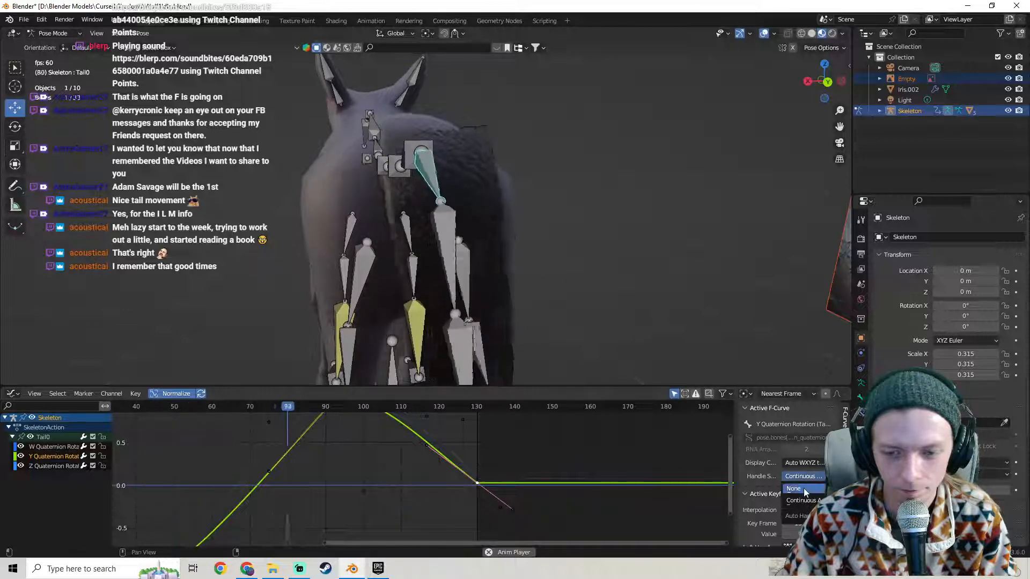
{"action": "left_click", "coordinate": [803, 488]}
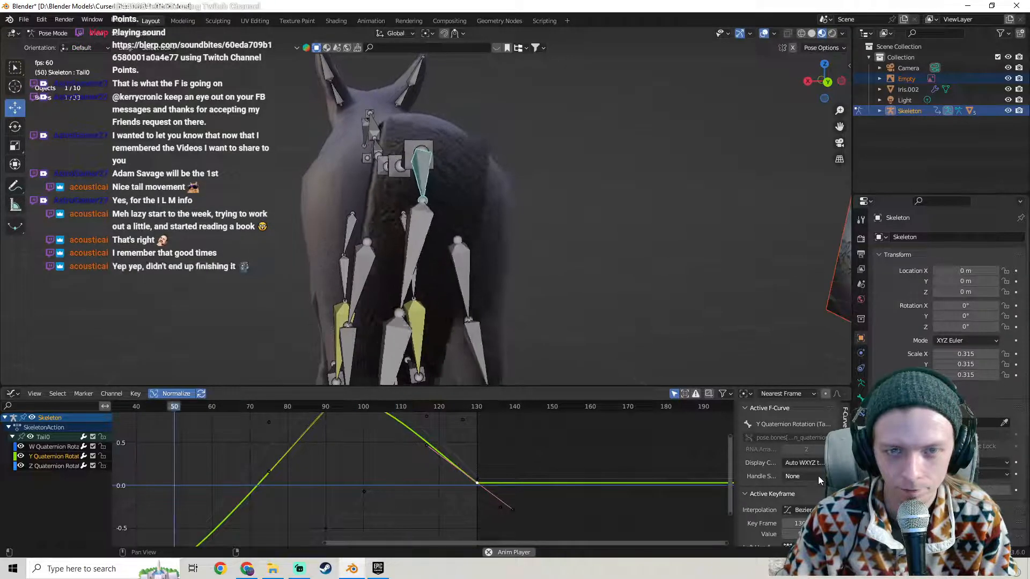
{"action": "left_click", "coordinate": [818, 475]}
{"action": "left_click", "coordinate": [773, 497]}
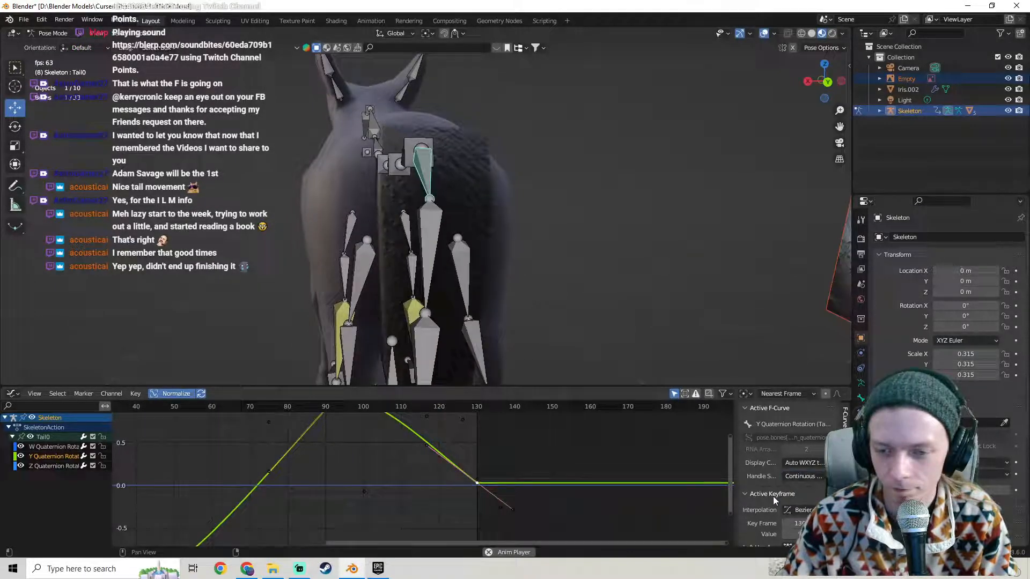
Try the Auto Rainbow display color on the Y curve and restore Auto WXYZ to RGB.
{"action": "left_click", "coordinate": [796, 463]}
{"action": "left_click", "coordinate": [804, 475]}
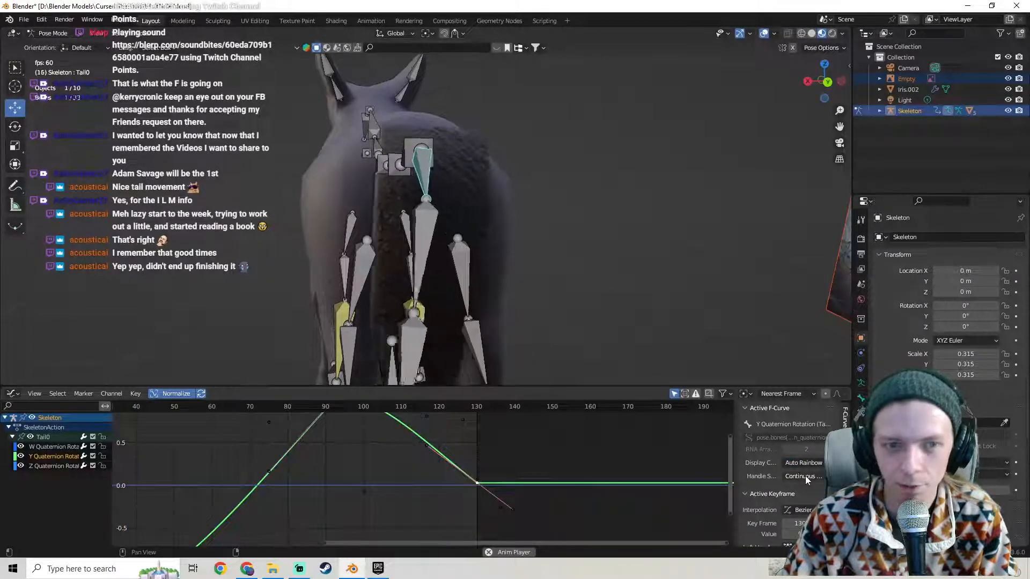
{"action": "left_click", "coordinate": [807, 463]}
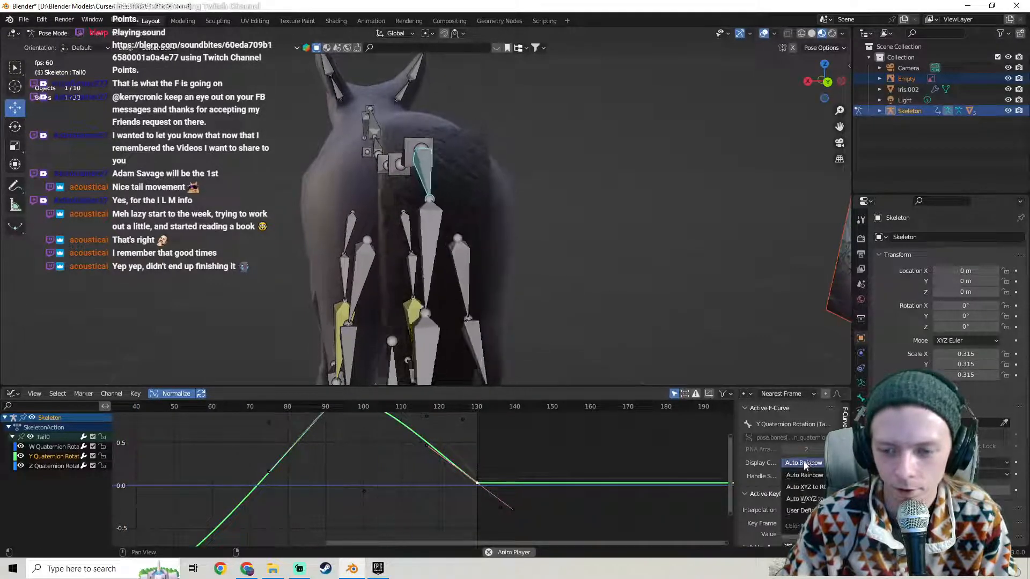
{"action": "left_click", "coordinate": [804, 498]}
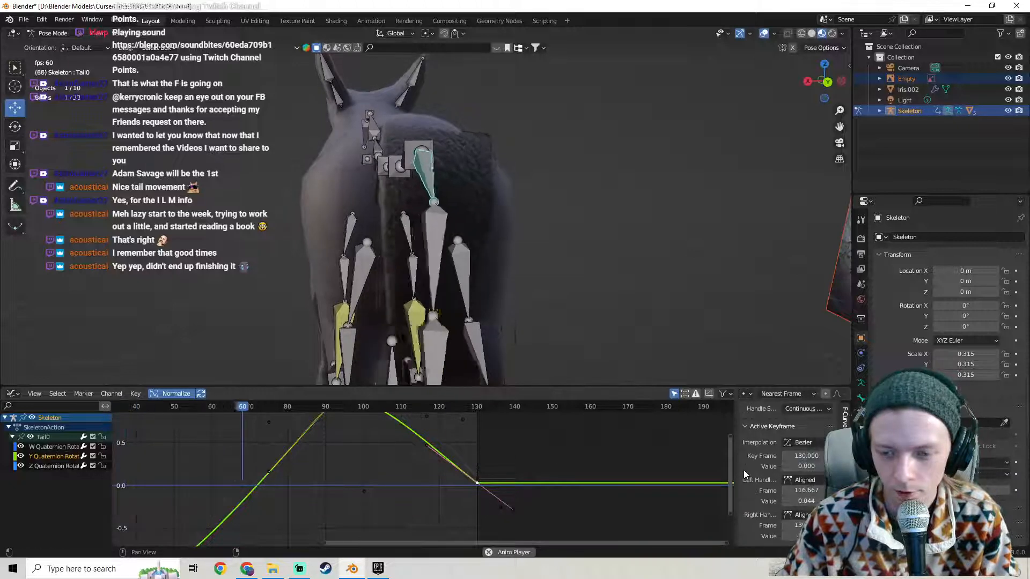
{"action": "scroll", "coordinate": [797, 477], "scroll_direction": "down", "scroll_amount": 3}
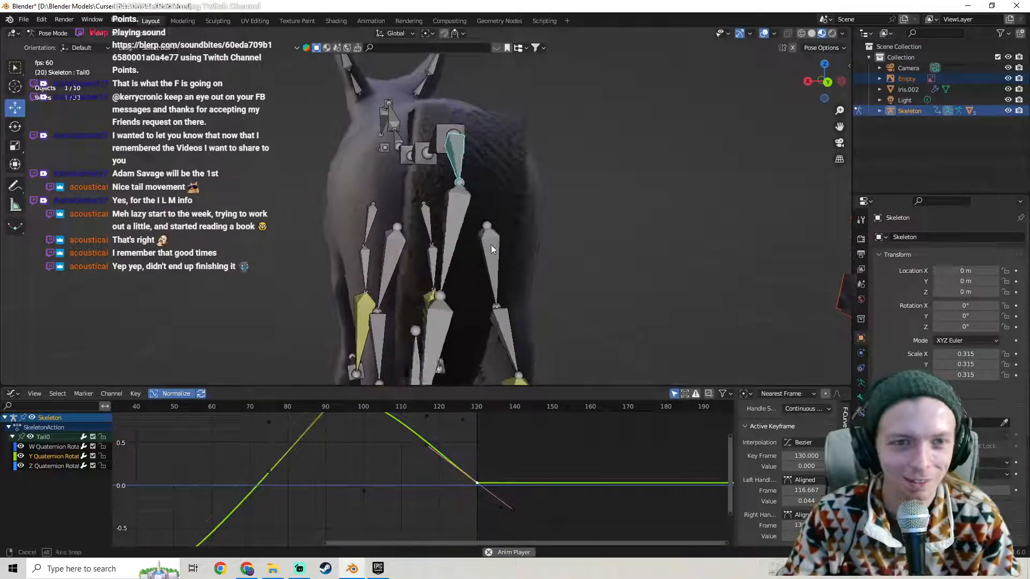
Select the Spine0 bone and examine the handles of its Y Location curve at the loop's start and end.
{"action": "middle_click_drag", "start_coordinate": [512, 215], "coordinate": [444, 224]}
{"action": "left_click", "coordinate": [442, 220]}
{"action": "left_click", "coordinate": [455, 292]}
{"action": "middle_click_drag", "start_coordinate": [455, 292], "coordinate": [474, 292]}
{"action": "left_click", "coordinate": [418, 205]}
{"action": "scroll", "coordinate": [270, 468], "scroll_direction": "down", "scroll_amount": 1}
{"action": "scroll", "coordinate": [269, 466], "scroll_direction": "down", "scroll_amount": 4}
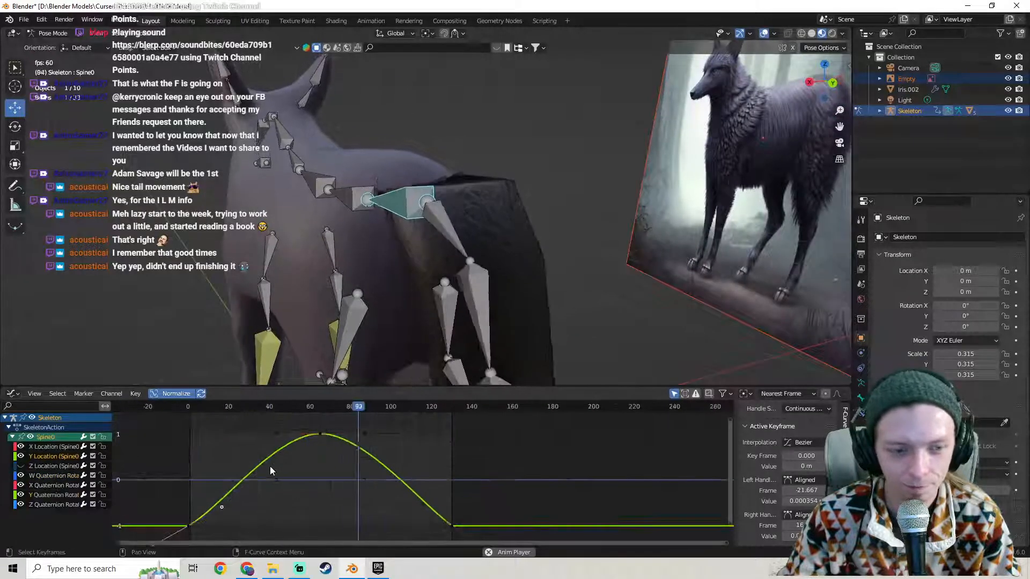
{"action": "middle_click_drag", "start_coordinate": [270, 465], "coordinate": [282, 443]}
{"action": "left_click", "coordinate": [464, 503]}
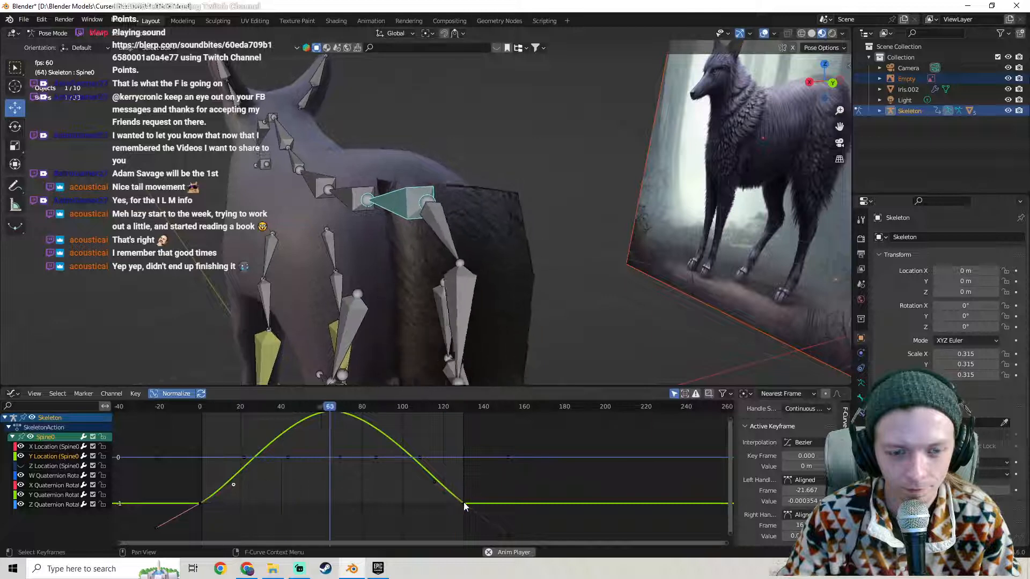
{"action": "middle_click_drag", "start_coordinate": [506, 516], "coordinate": [468, 488]}
{"action": "scroll", "coordinate": [774, 480], "scroll_direction": "up", "scroll_amount": 3}
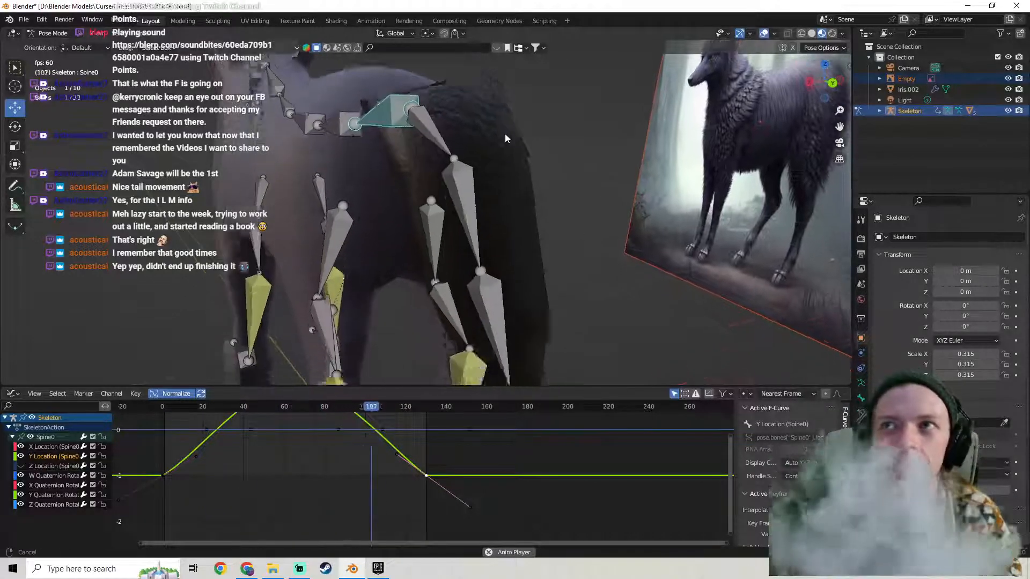
Reselect the Tail0 bone and select the frame 90 keyframe on its Y Quaternion Rotation curve.
{"action": "middle_click_drag", "start_coordinate": [481, 220], "coordinate": [484, 155], "text": "shift"}
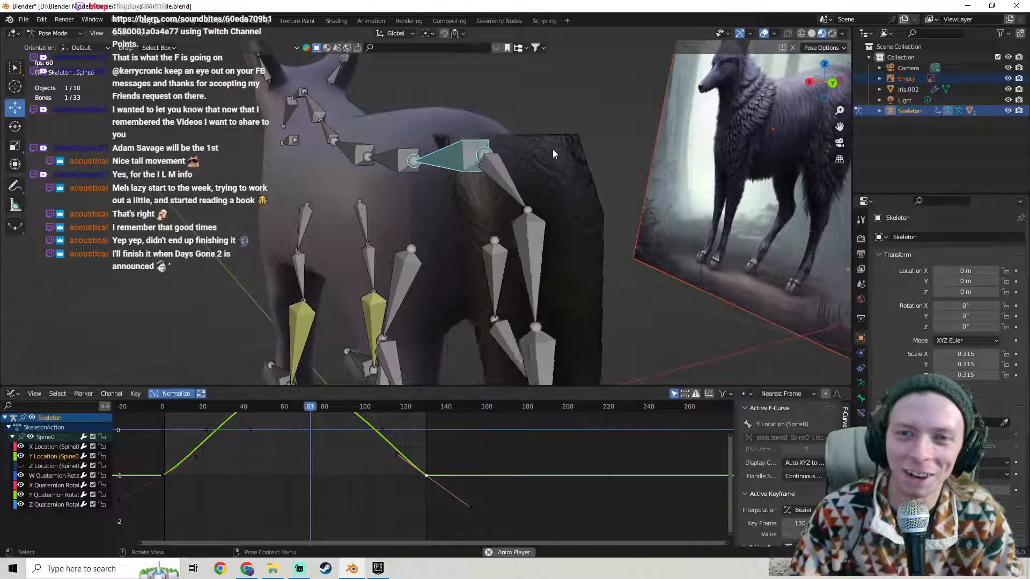
{"action": "middle_click_drag", "start_coordinate": [548, 147], "coordinate": [535, 171]}
{"action": "left_click", "coordinate": [451, 191]}
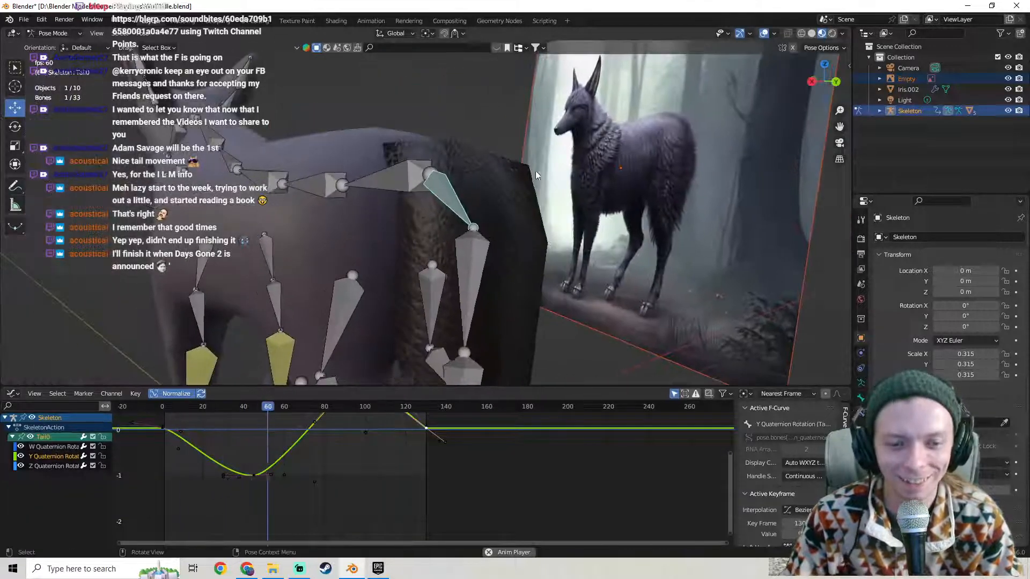
{"action": "scroll", "coordinate": [381, 449], "scroll_direction": "up", "scroll_amount": 2}
{"action": "middle_click_drag", "start_coordinate": [382, 437], "coordinate": [411, 510]}
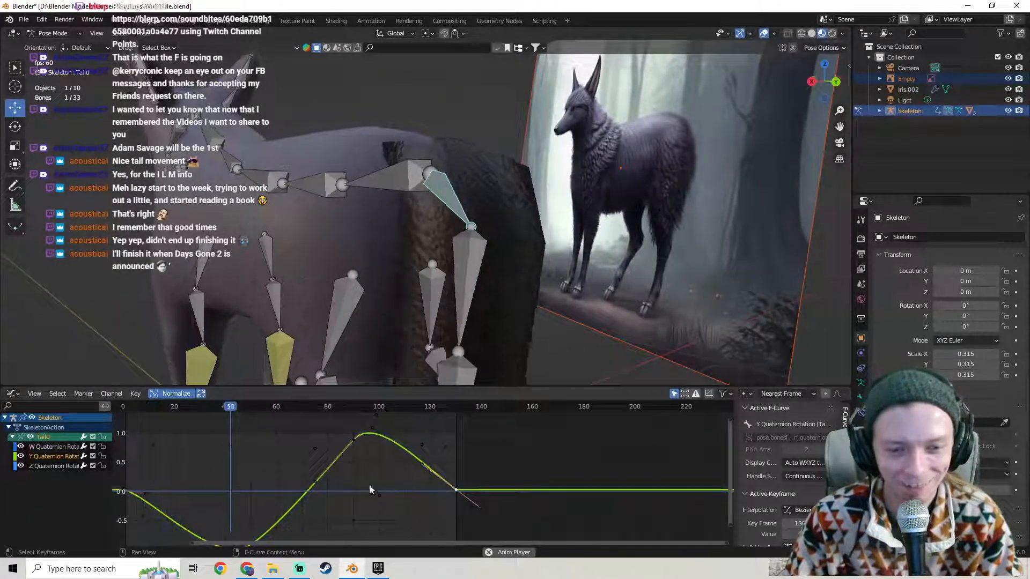
{"action": "left_click", "coordinate": [353, 440]}
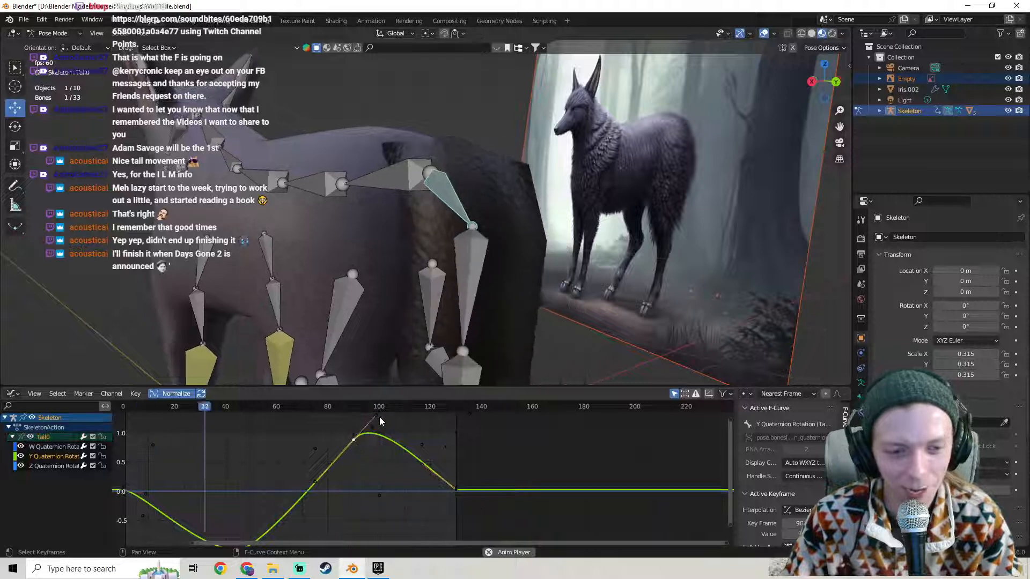
Nearly level the handles of the frame 90 keyframe on Tail0's Y Quaternion Rotation curve and steepen the frame 130 keyframe's handles.
{"action": "key", "text": "g"}
{"action": "left_click", "coordinate": [382, 433]}
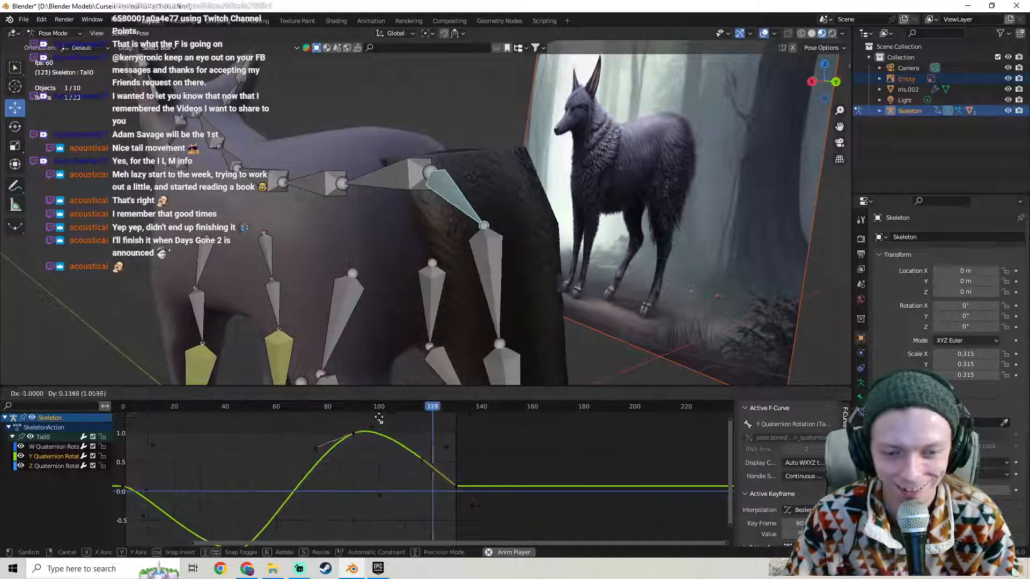
{"action": "key", "text": "g"}
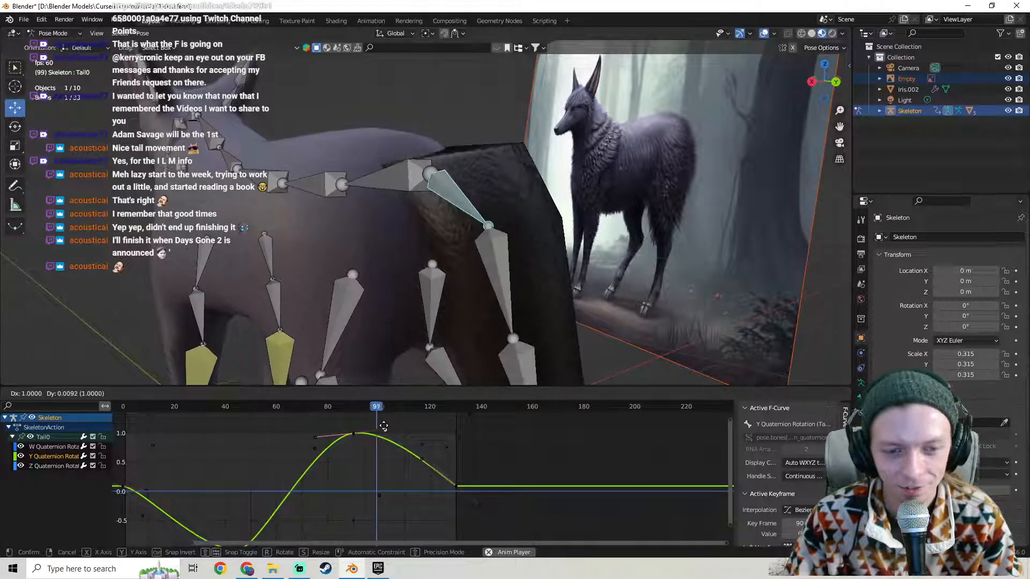
{"action": "left_click", "coordinate": [383, 426]}
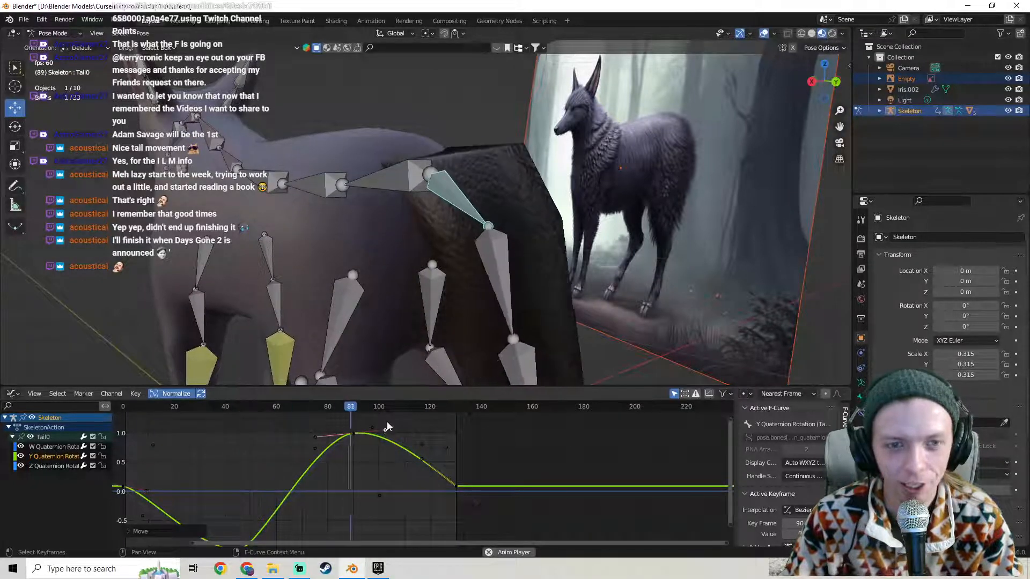
{"action": "left_click", "coordinate": [455, 486]}
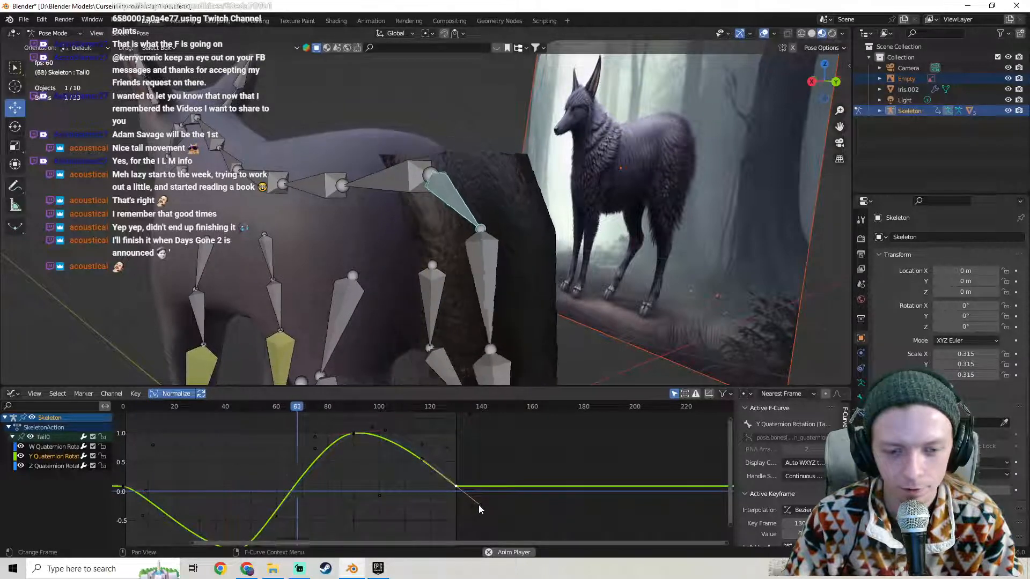
{"action": "left_click_drag", "start_coordinate": [478, 505], "coordinate": [475, 509]}
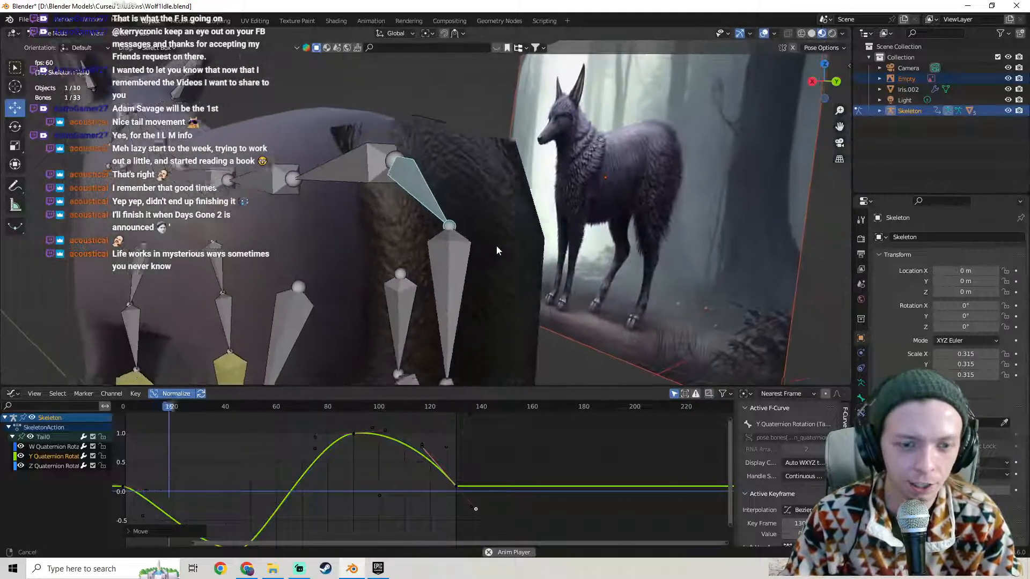
Angle the handles of the frame 0 keyframe on the Y Quaternion Rotation curve more steeply downward.
{"action": "scroll", "coordinate": [245, 489], "scroll_direction": "down", "scroll_amount": 2}
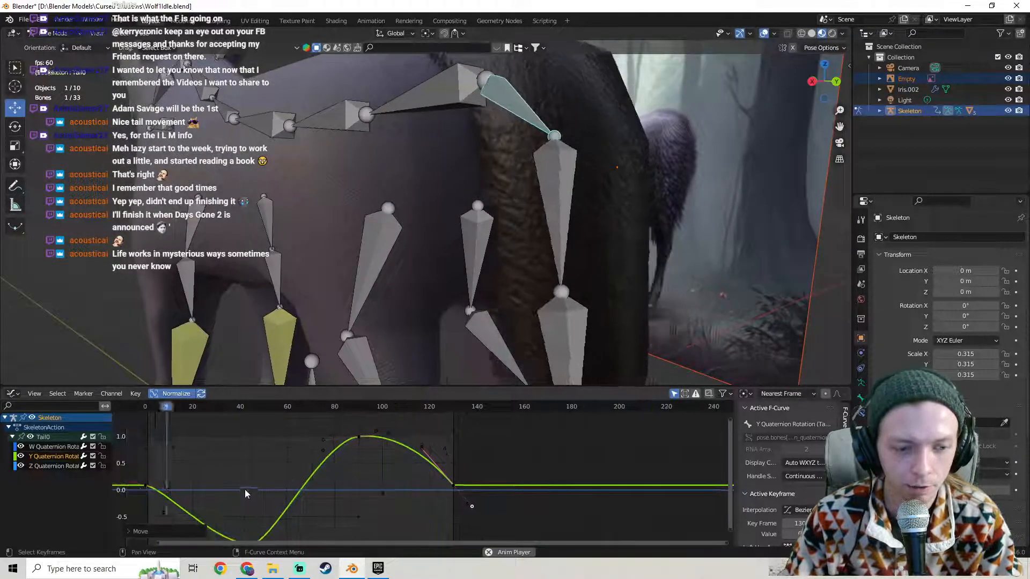
{"action": "middle_click_drag", "start_coordinate": [199, 486], "coordinate": [306, 471]}
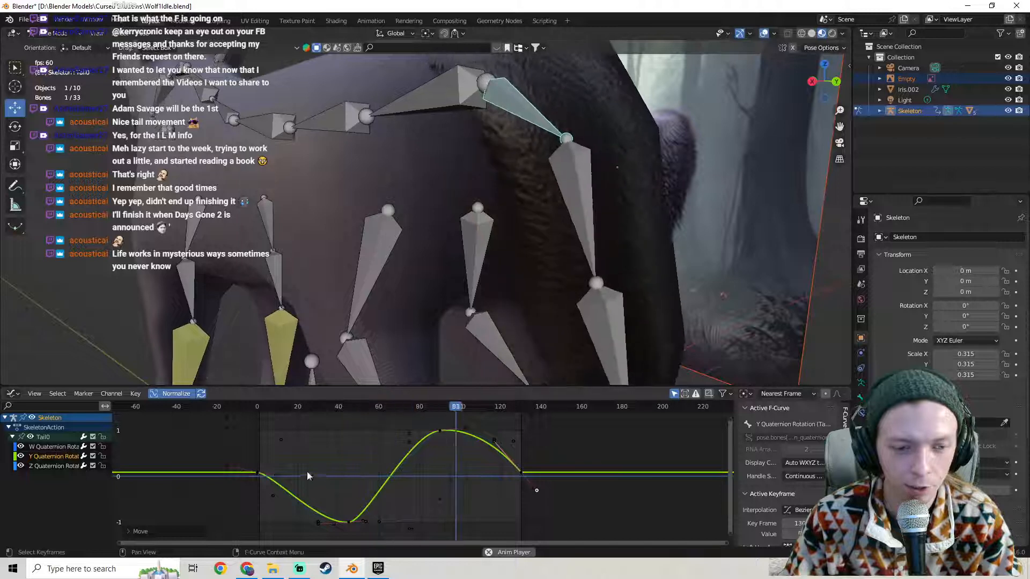
{"action": "left_click", "coordinate": [257, 471]}
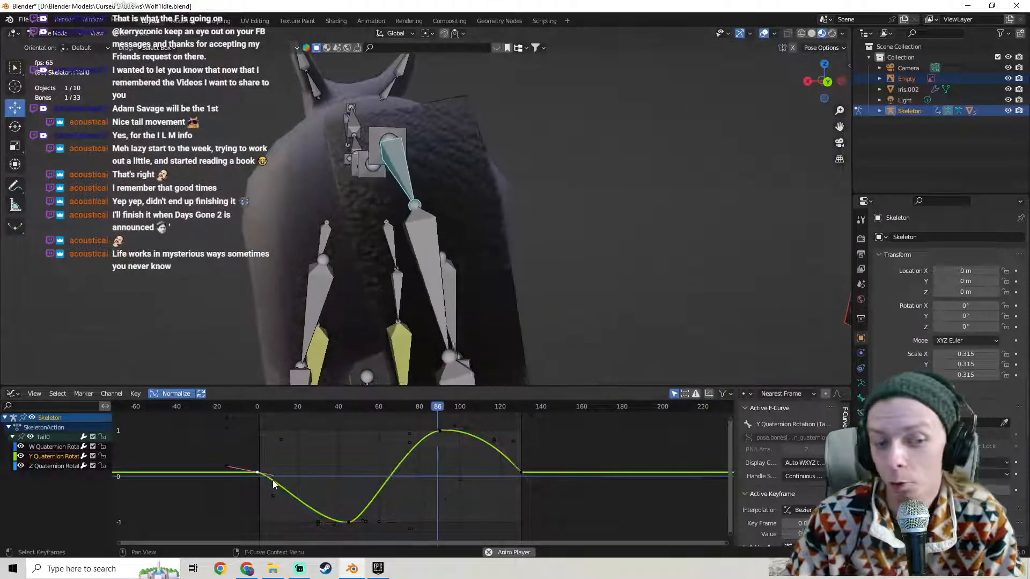
{"action": "left_click_drag", "start_coordinate": [272, 479], "coordinate": [274, 481]}
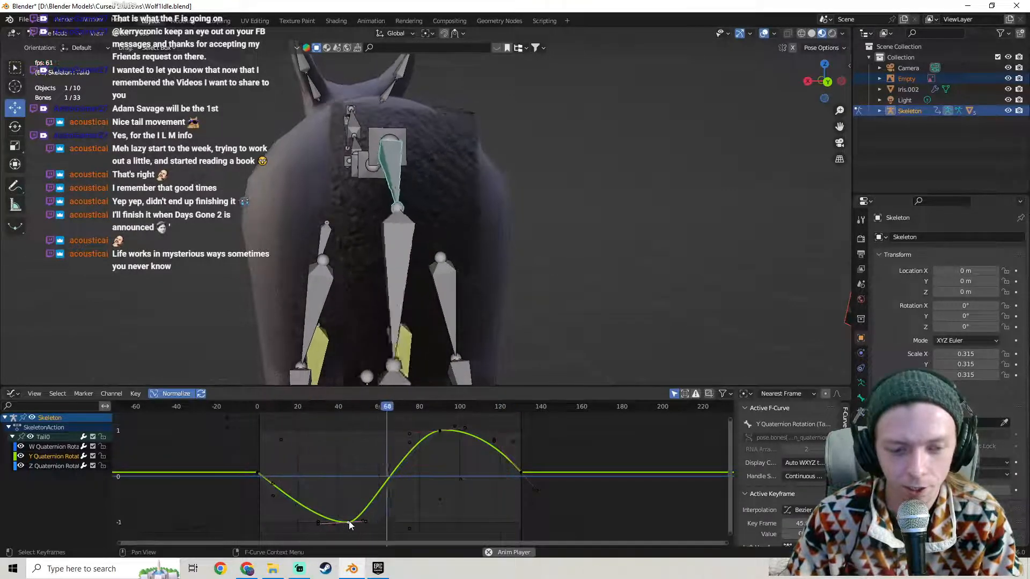
Adjust the handles of the frame 45 low-point keyframe so they slope only slightly downward through the key.
{"action": "left_click_drag", "start_coordinate": [367, 520], "coordinate": [368, 530]}
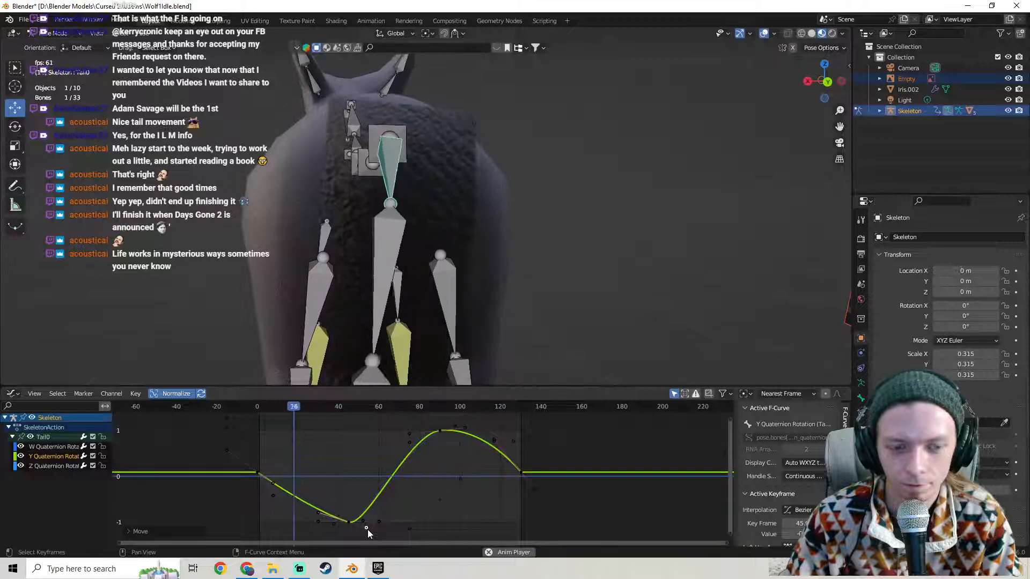
{"action": "middle_click_drag", "start_coordinate": [301, 500], "coordinate": [325, 517]}
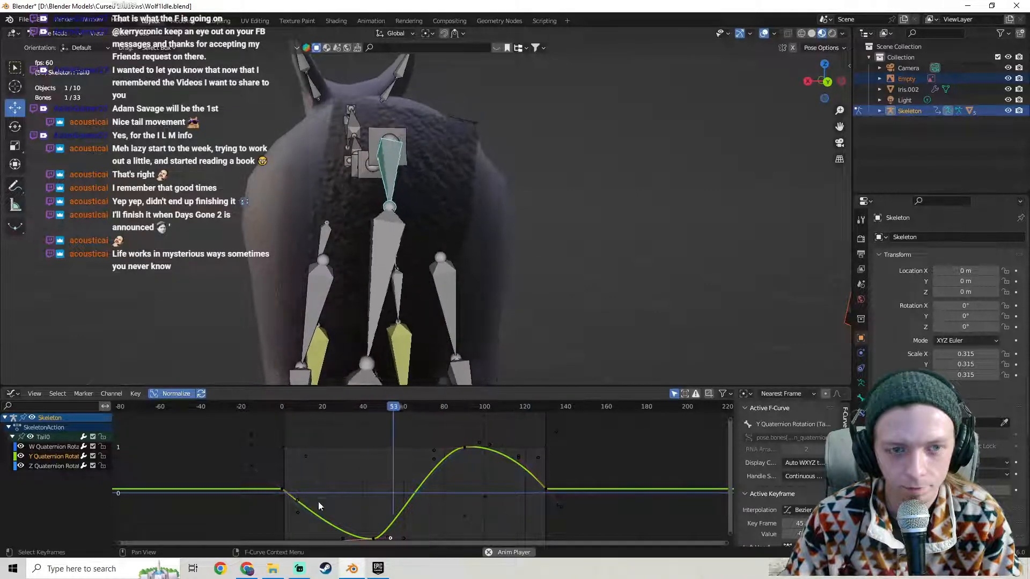
{"action": "middle_click_drag", "start_coordinate": [406, 507], "coordinate": [406, 474]}
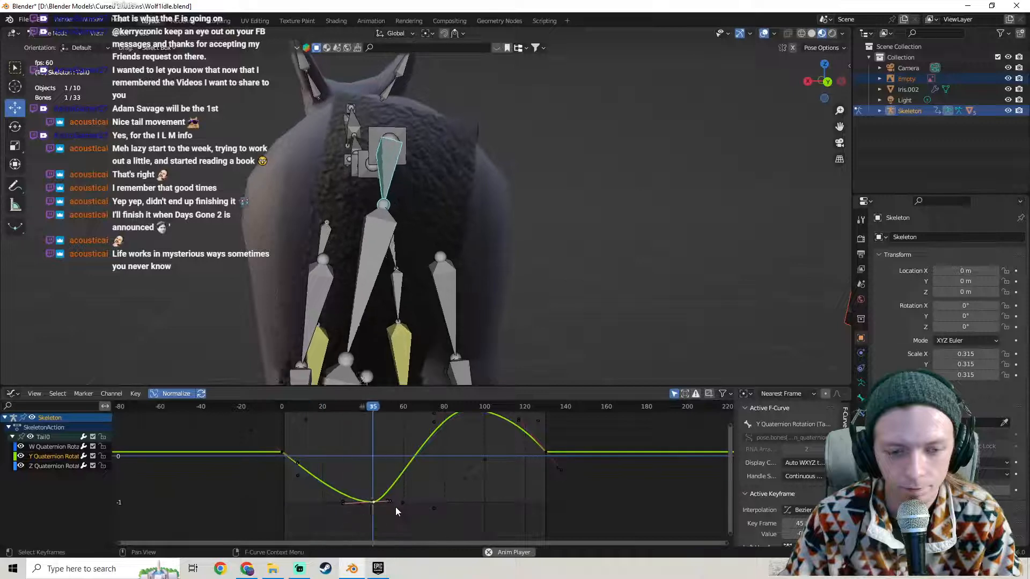
{"action": "mouse_move", "coordinate": [393, 504]}
{"action": "left_mouse_down"}
{"action": "mouse_move", "coordinate": [371, 524]}
{"action": "mouse_move", "coordinate": [382, 508]}
{"action": "mouse_move", "coordinate": [381, 519]}
{"action": "left_mouse_up"}
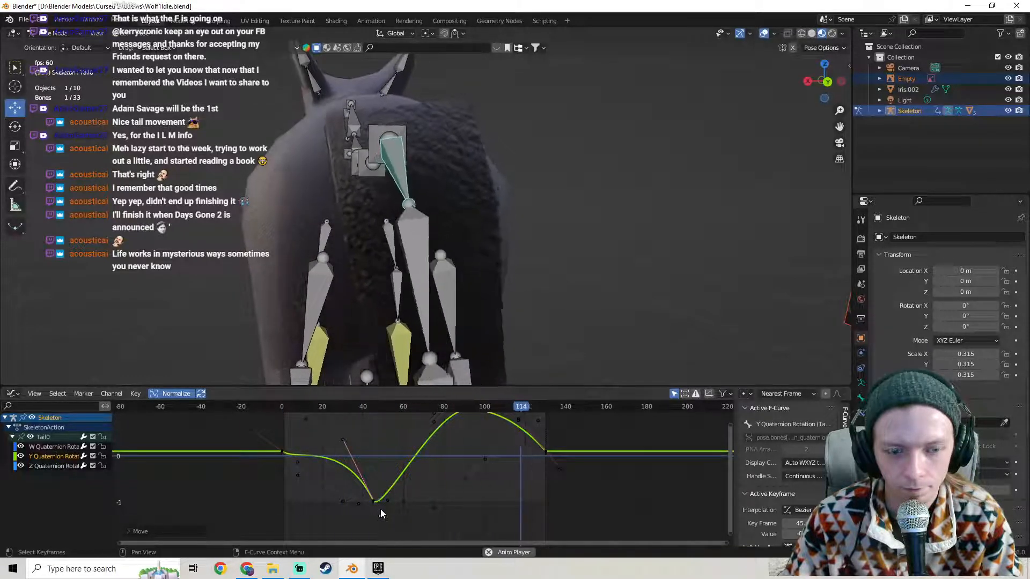
{"action": "left_click_drag", "start_coordinate": [381, 510], "coordinate": [396, 502]}
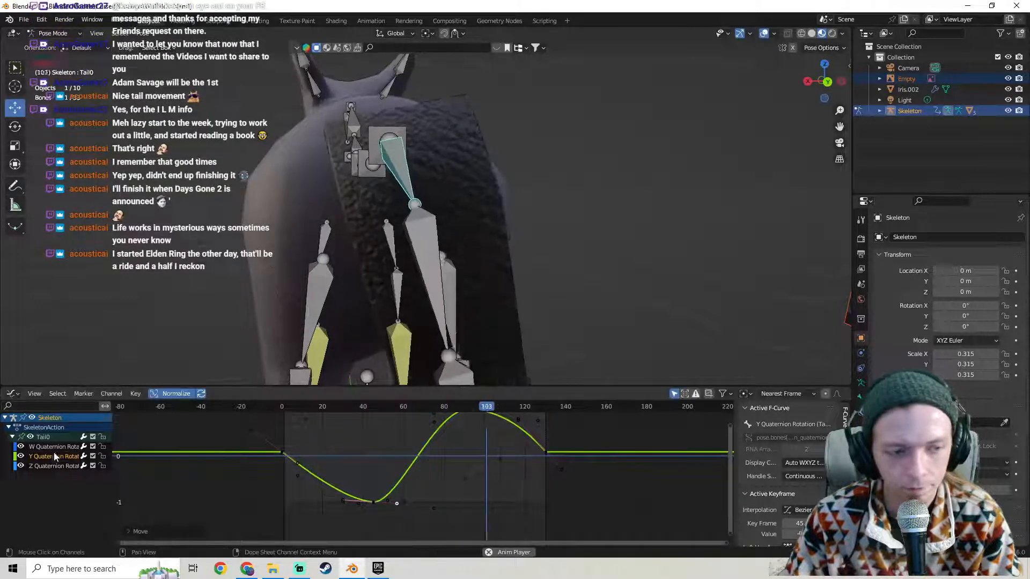
Delete Tail0's Y Quaternion Rotation channel, select the Z channel to compare its curve, and undo both changes.
{"action": "key", "text": "x"}
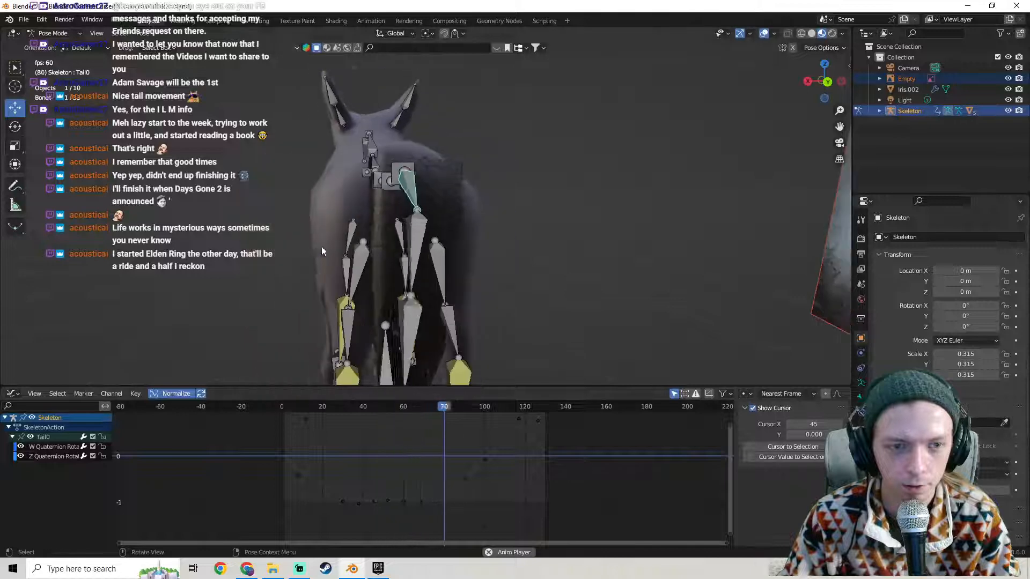
{"action": "left_click", "coordinate": [53, 456]}
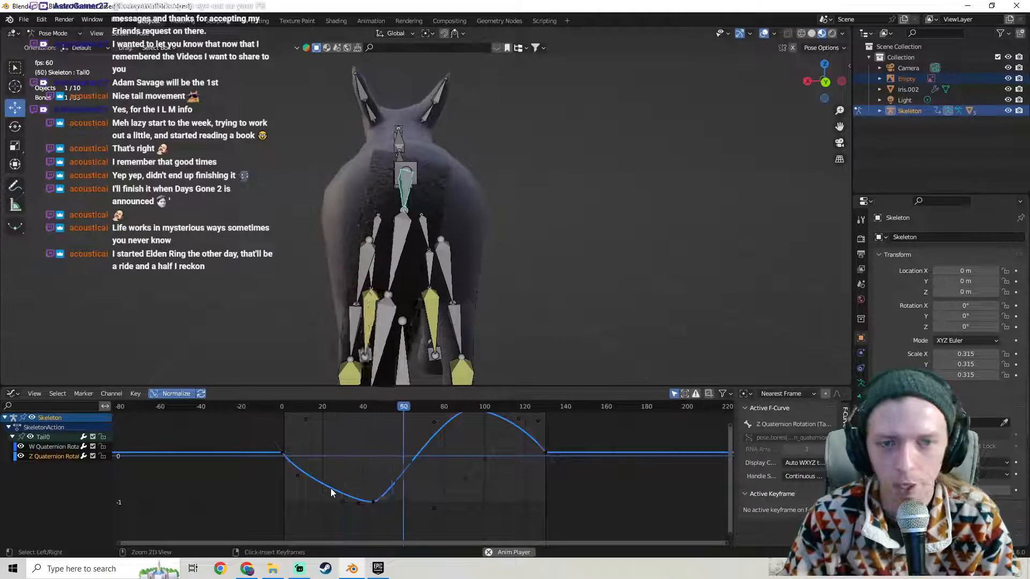
{"action": "key", "text": "ctrl+z"}
{"action": "key", "text": "ctrl+z"}
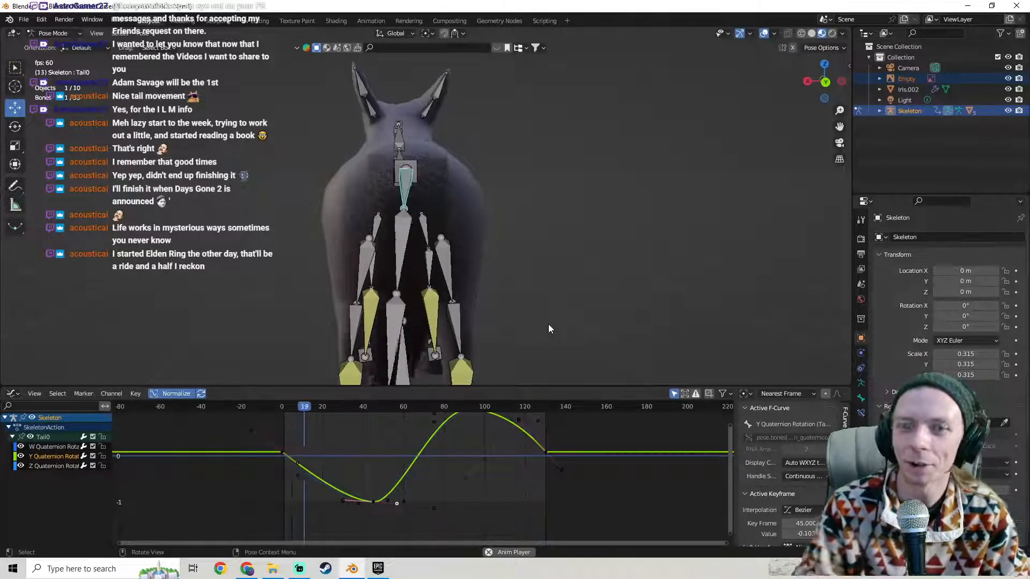
Tilt the handles of the frame 90 keyframe steeply upward so the Y rotation curve peaks slightly after the key.
{"action": "mouse_move", "coordinate": [382, 486]}
{"action": "middle_mouse_down"}
{"action": "mouse_move", "coordinate": [397, 452]}
{"action": "mouse_move", "coordinate": [384, 504]}
{"action": "middle_mouse_up"}
{"action": "scroll", "coordinate": [395, 458], "scroll_direction": "up", "scroll_amount": 4}
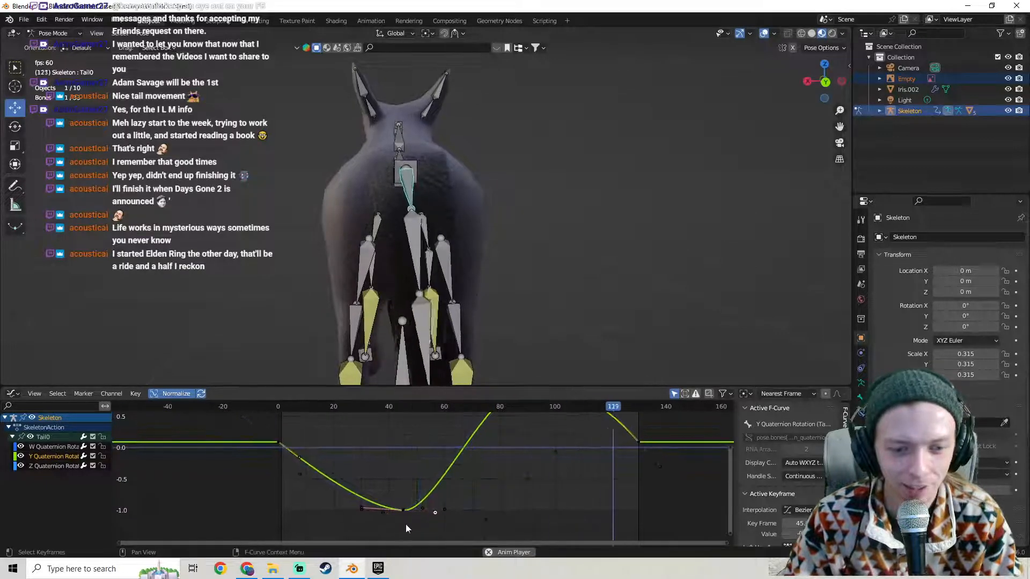
{"action": "middle_click_drag", "start_coordinate": [588, 448], "coordinate": [535, 510]}
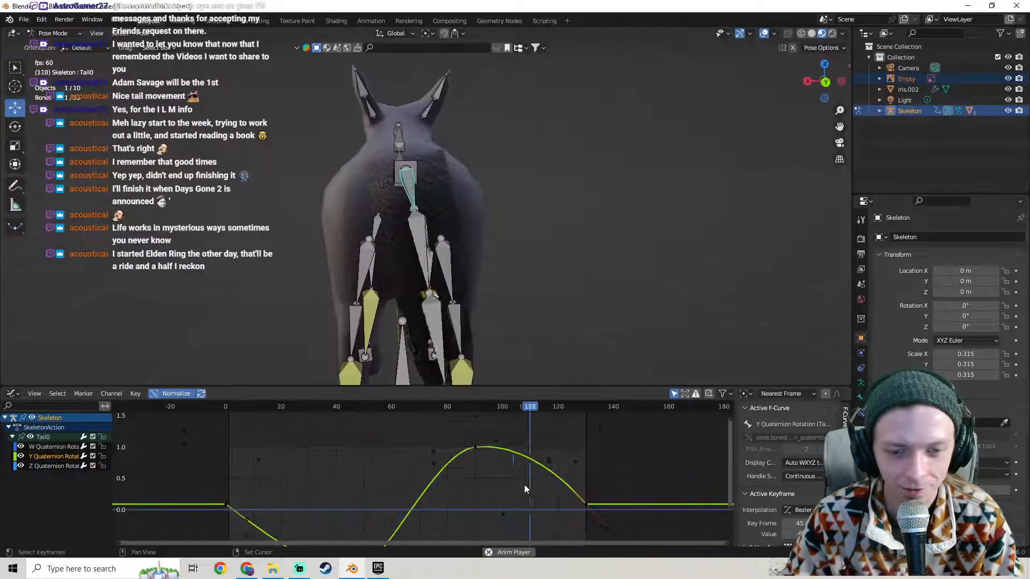
{"action": "middle_click_drag", "start_coordinate": [481, 484], "coordinate": [462, 461]}
{"action": "scroll", "coordinate": [483, 452], "scroll_direction": "down", "scroll_amount": 1}
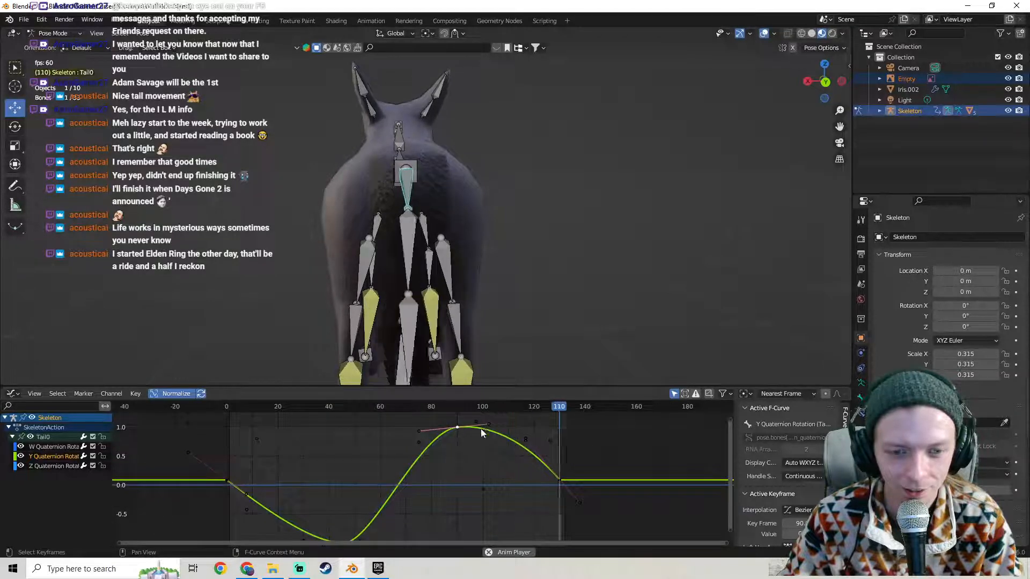
{"action": "left_click", "coordinate": [477, 542]}
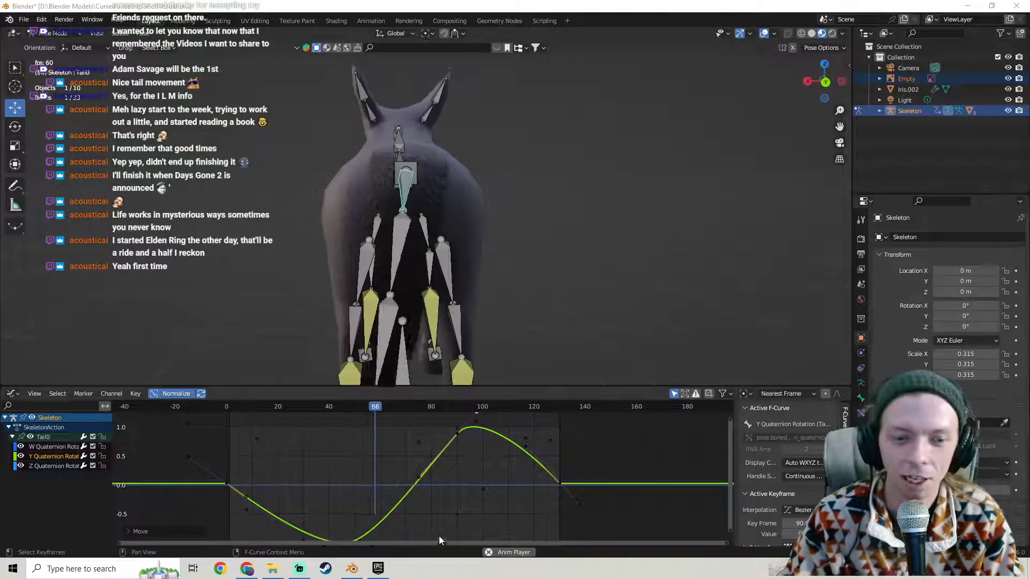
{"action": "scroll", "coordinate": [461, 459], "scroll_direction": "down", "scroll_amount": 1}
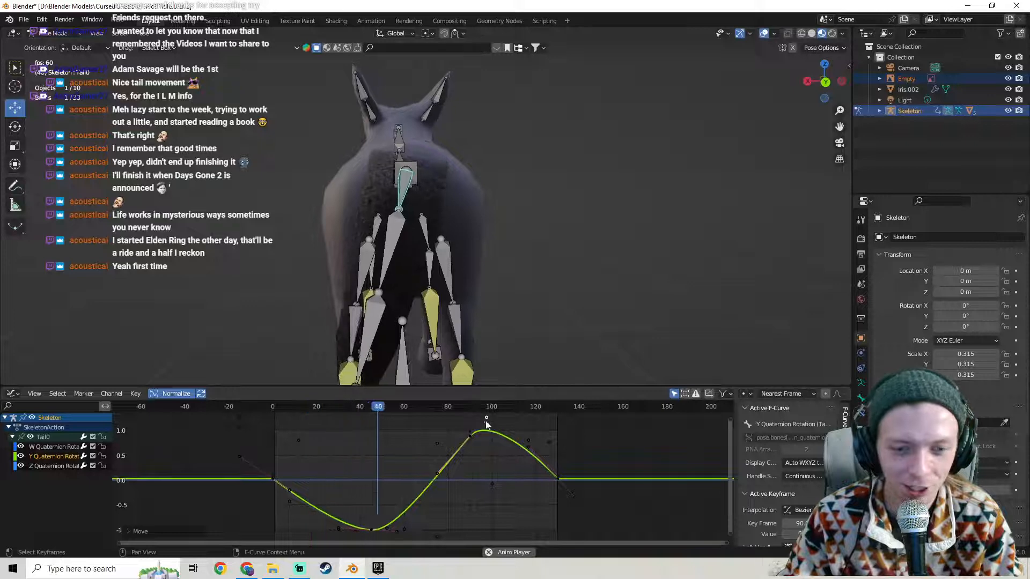
{"action": "key", "text": "g"}
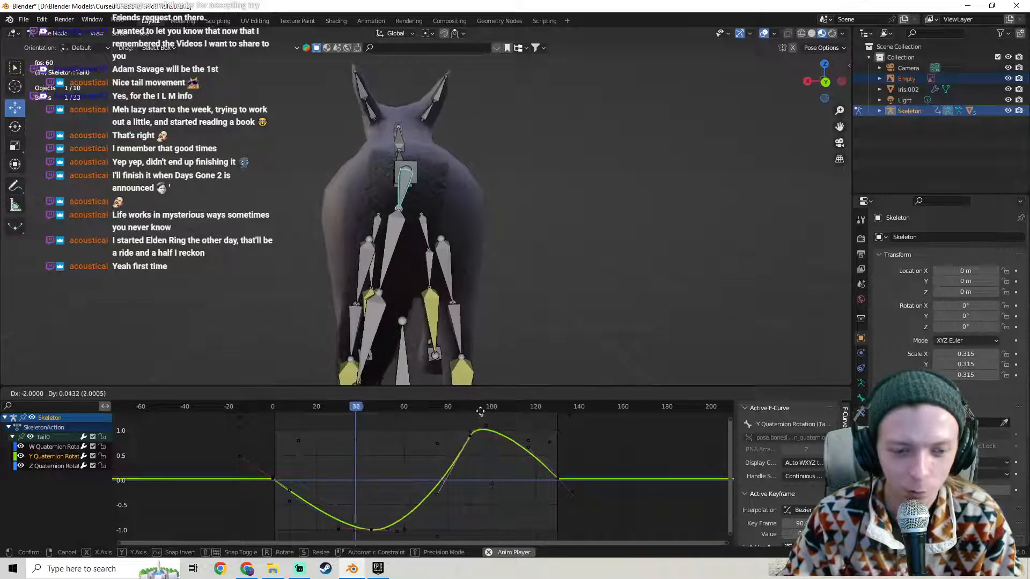
{"action": "left_click", "coordinate": [486, 436]}
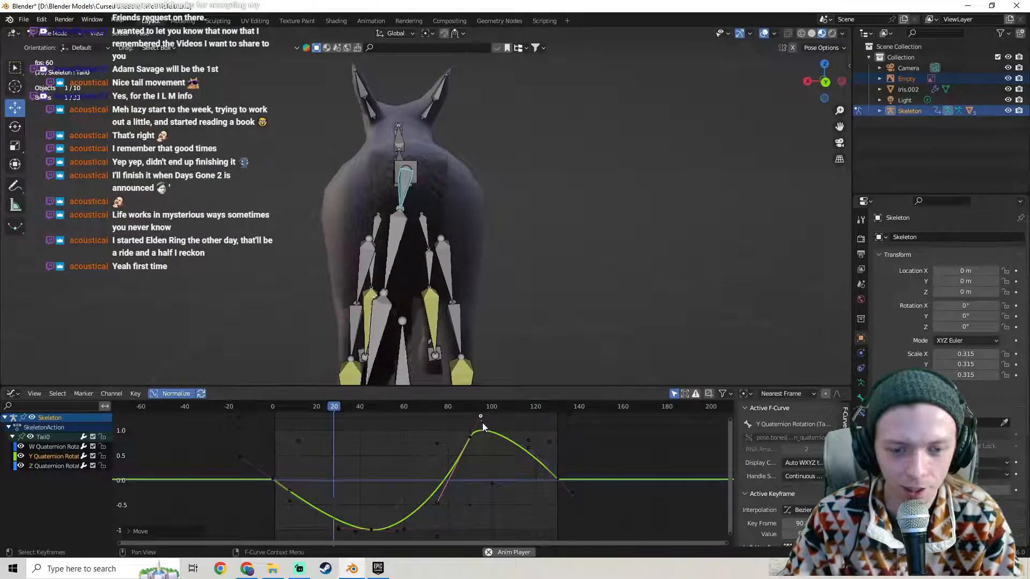
{"action": "left_click_drag", "start_coordinate": [480, 417], "coordinate": [485, 424]}
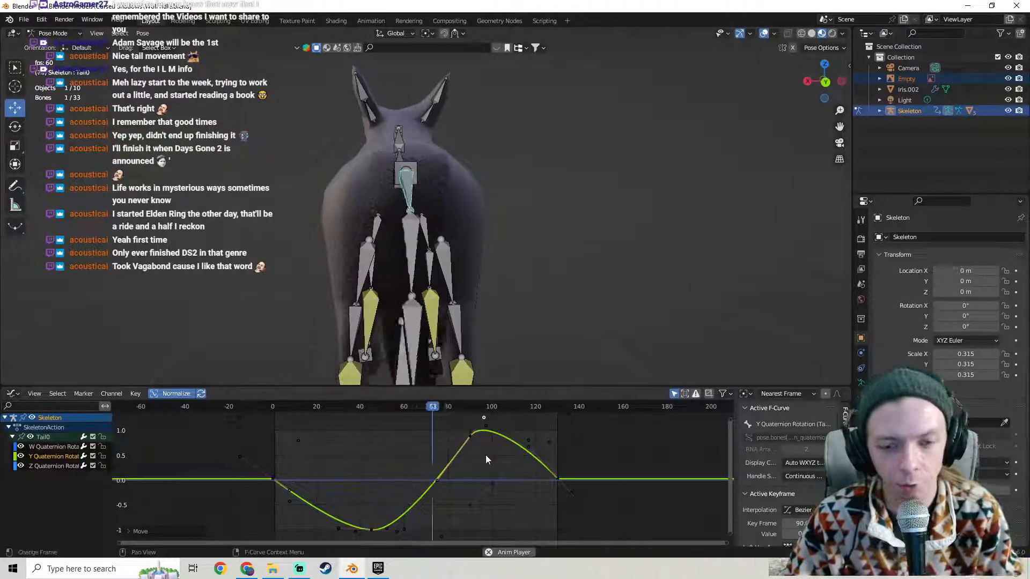
{"action": "middle_click_drag", "start_coordinate": [424, 476], "coordinate": [436, 440]}
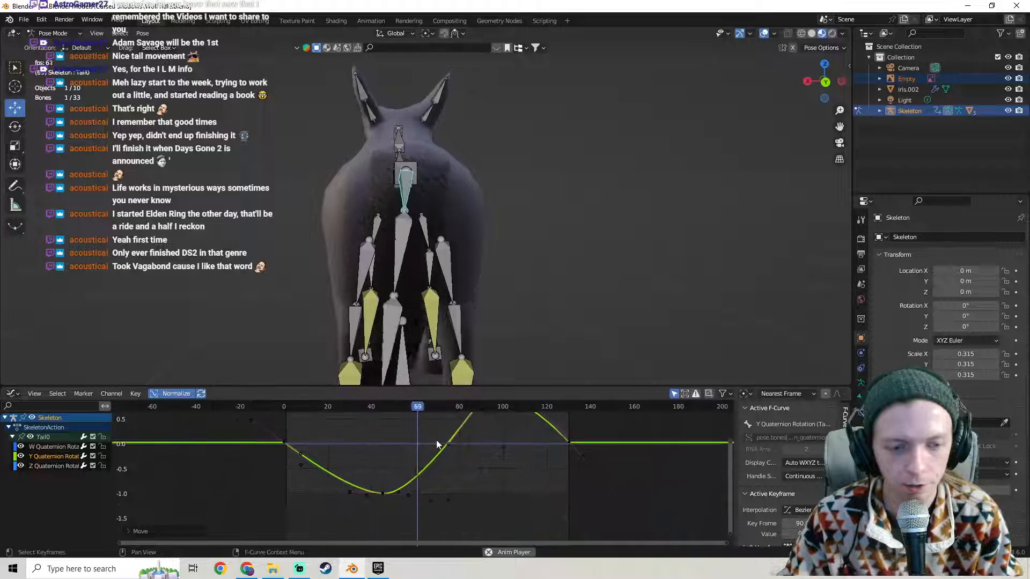
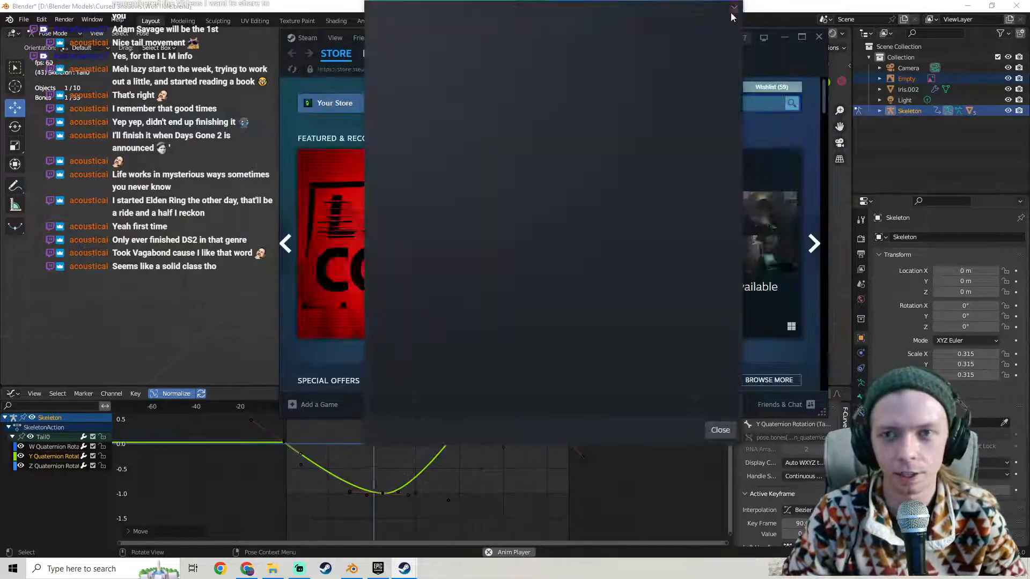
Switch to Steam and look through the All Games list of the library in a maximized window.
{"action": "left_click", "coordinate": [733, 8]}
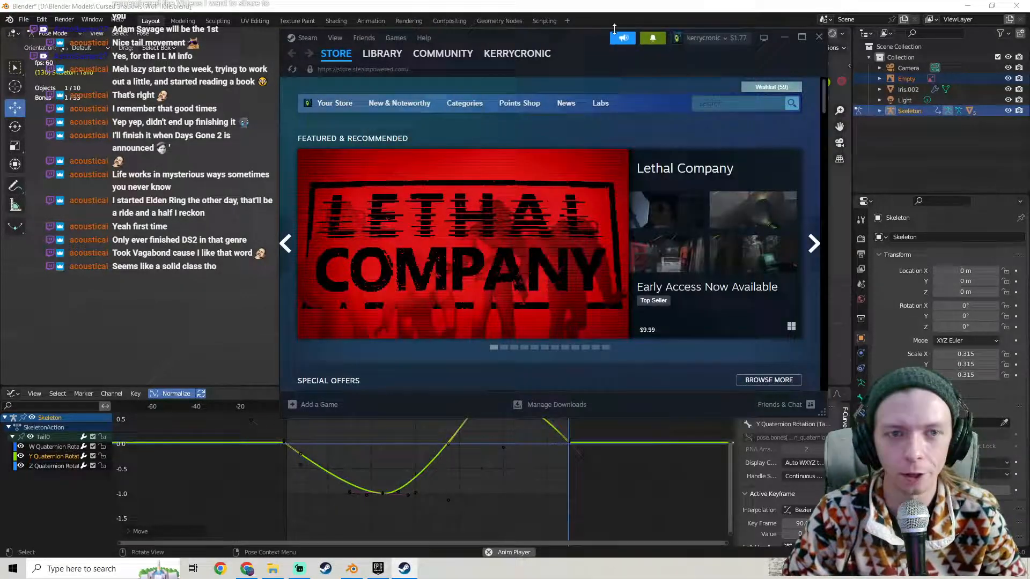
{"action": "left_click", "coordinate": [377, 55]}
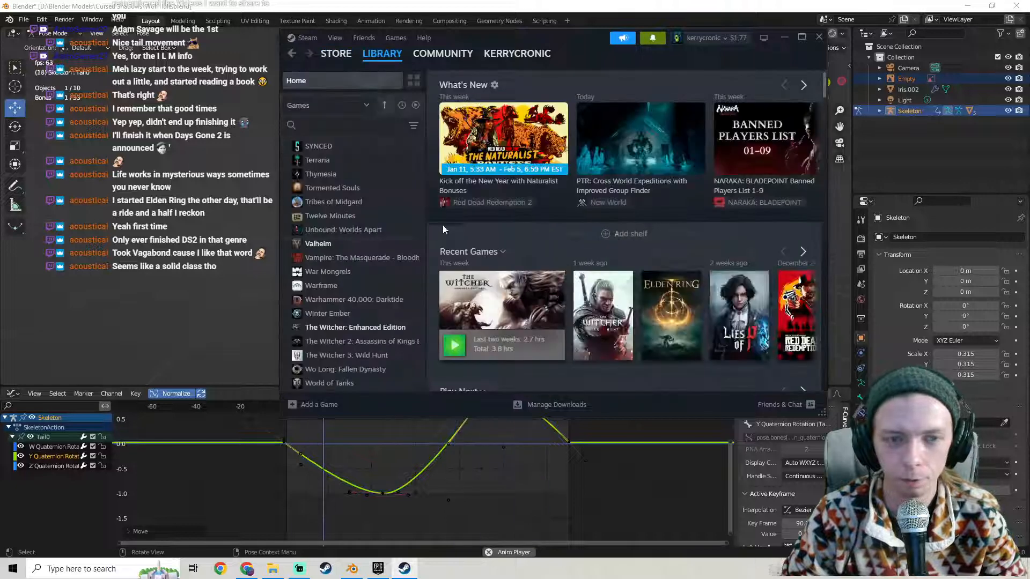
{"action": "scroll", "coordinate": [592, 252], "scroll_direction": "down", "scroll_amount": 4}
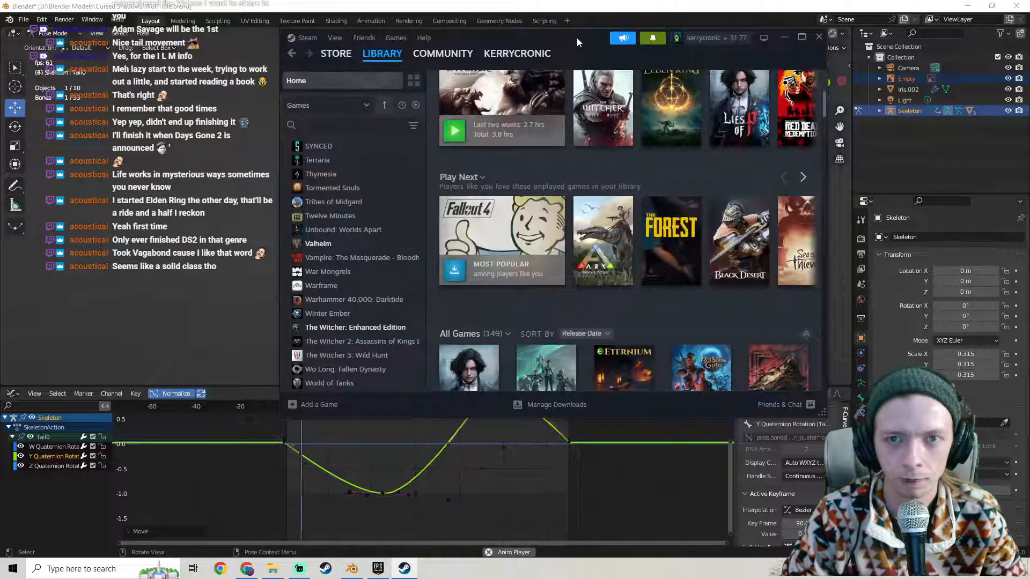
{"action": "left_click_drag", "start_coordinate": [577, 37], "coordinate": [490, 40]}
{"action": "scroll", "coordinate": [540, 244], "scroll_direction": "down", "scroll_amount": 3}
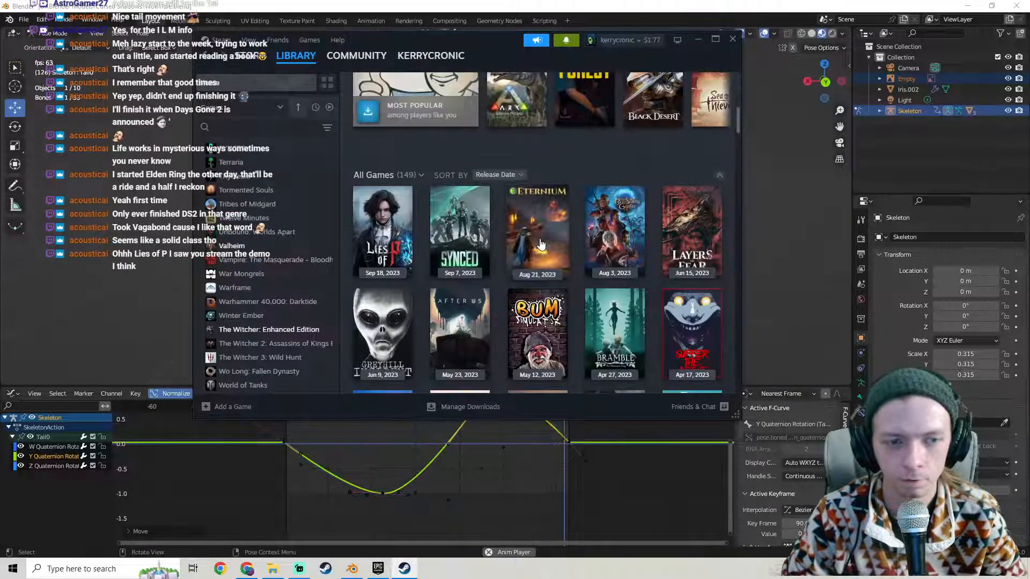
{"action": "left_click", "coordinate": [715, 39]}
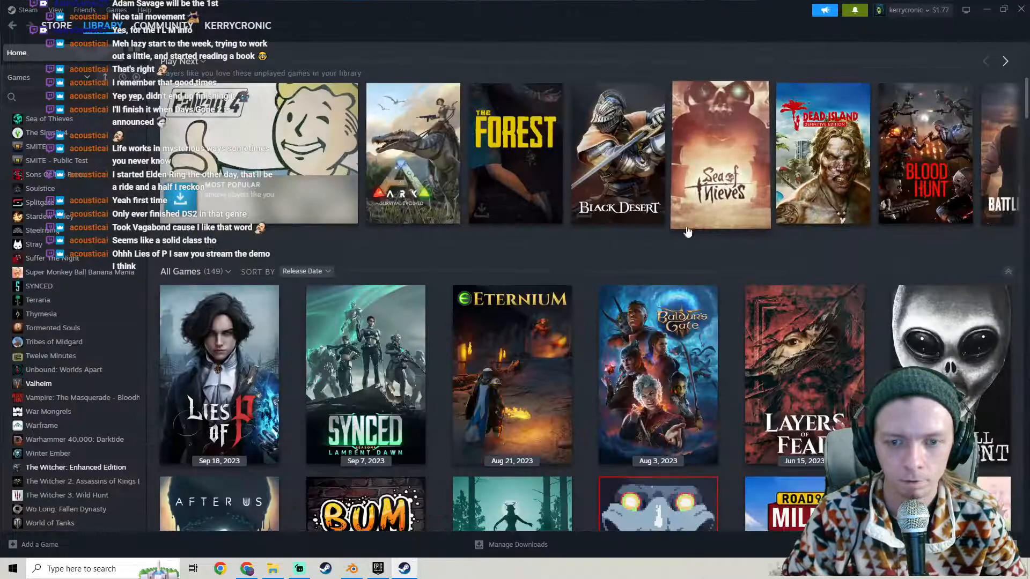
{"action": "scroll", "coordinate": [467, 259], "scroll_direction": "down", "scroll_amount": 5}
{"action": "scroll", "coordinate": [464, 255], "scroll_direction": "up", "scroll_amount": 3}
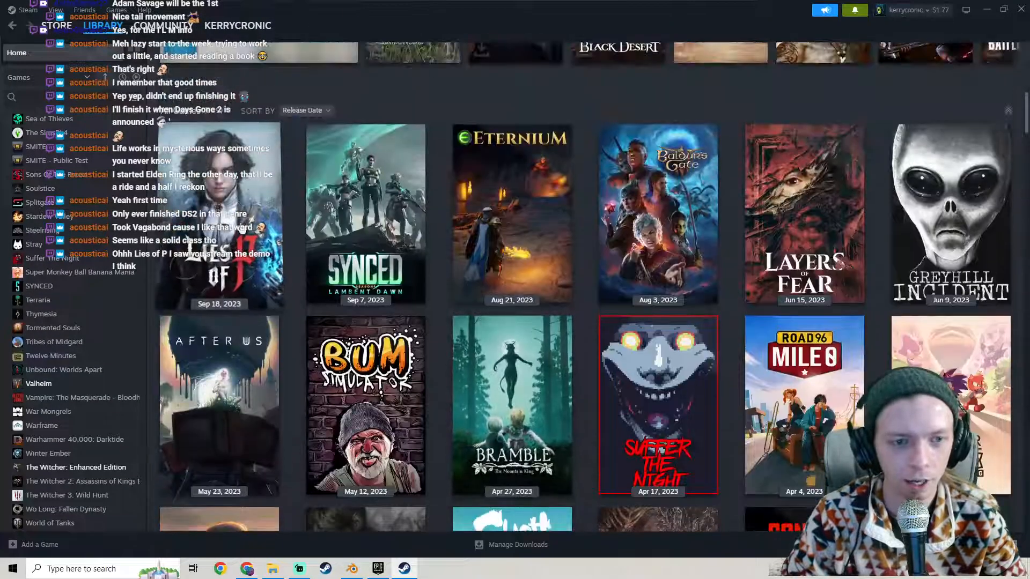
{"action": "scroll", "coordinate": [787, 219], "scroll_direction": "down", "scroll_amount": 5}
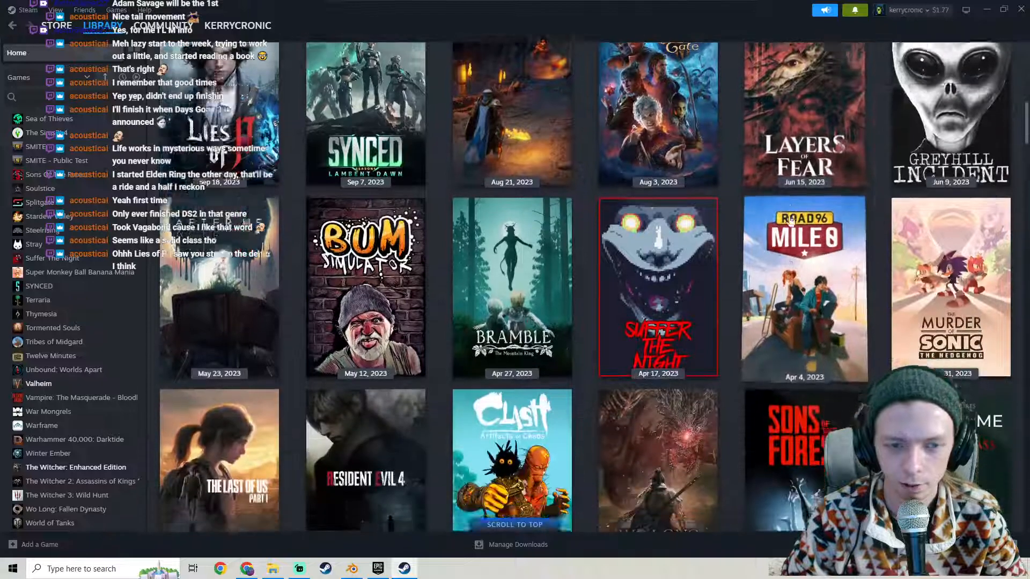
{"action": "scroll", "coordinate": [788, 219], "scroll_direction": "down", "scroll_amount": 2}
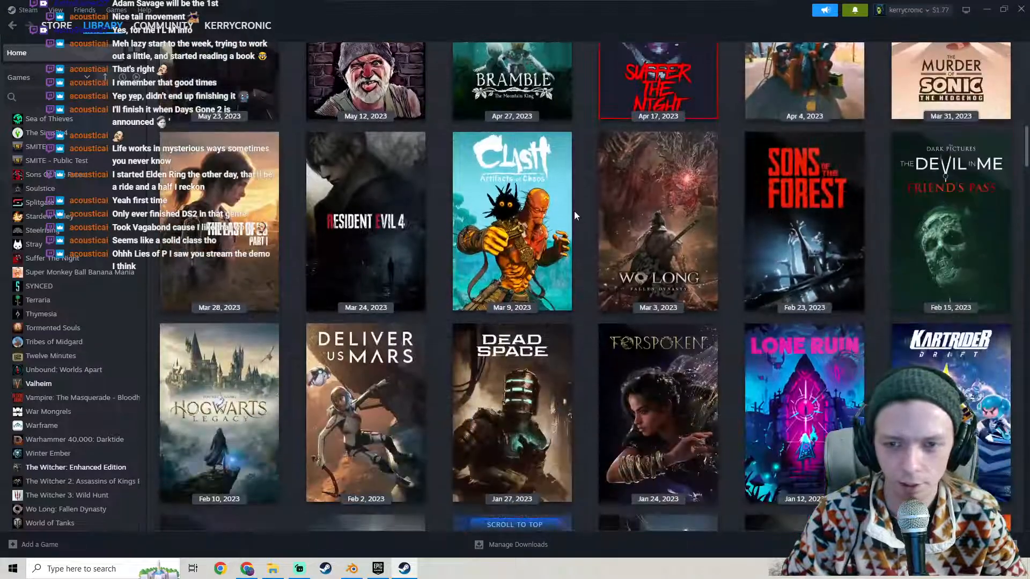
Look through the rest of the Steam library's game grid down to the oldest and undated titles at its end.
{"action": "scroll", "coordinate": [594, 291], "scroll_direction": "down", "scroll_amount": 3}
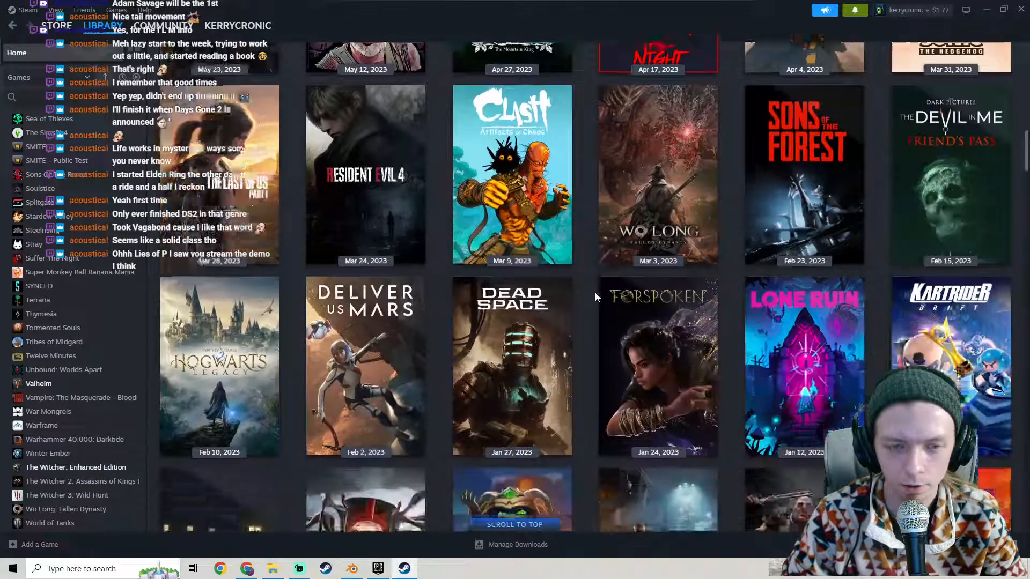
{"action": "scroll", "coordinate": [594, 296], "scroll_direction": "down", "scroll_amount": 4}
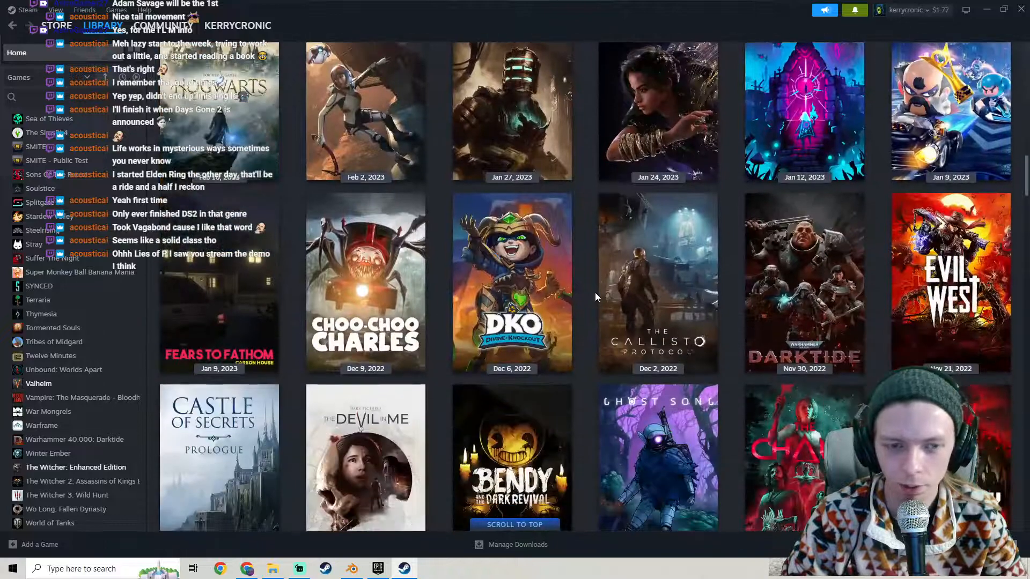
{"action": "scroll", "coordinate": [595, 293], "scroll_direction": "down", "scroll_amount": 2}
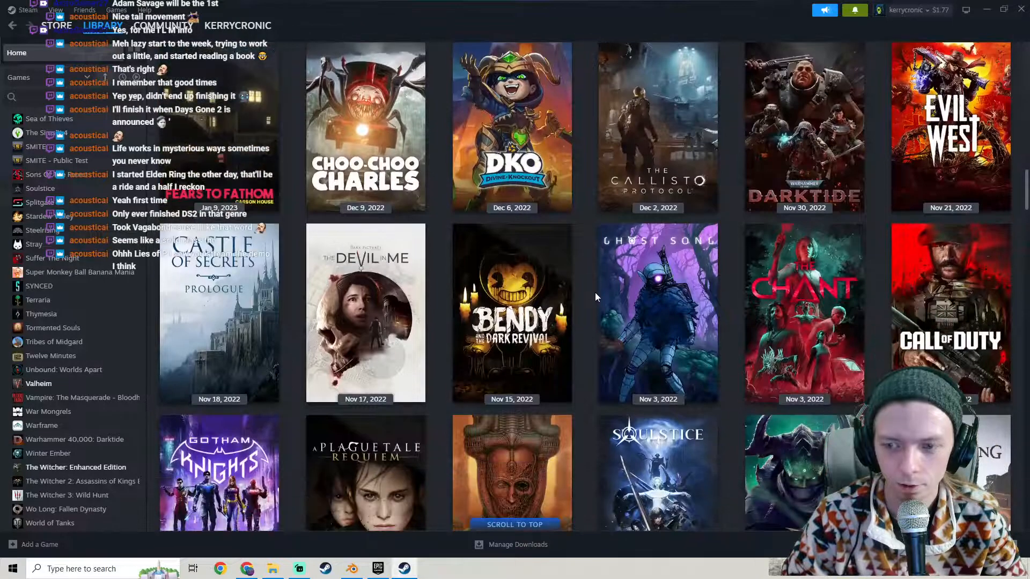
{"action": "scroll", "coordinate": [594, 296], "scroll_direction": "down", "scroll_amount": 4}
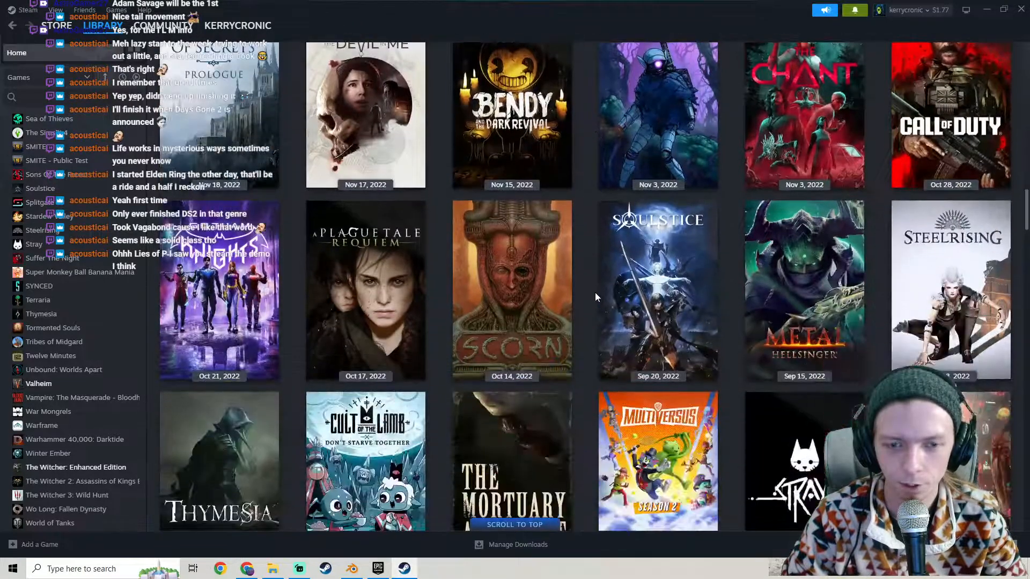
{"action": "scroll", "coordinate": [594, 292], "scroll_direction": "down", "scroll_amount": 2}
{"action": "scroll", "coordinate": [594, 292], "scroll_direction": "up", "scroll_amount": 2}
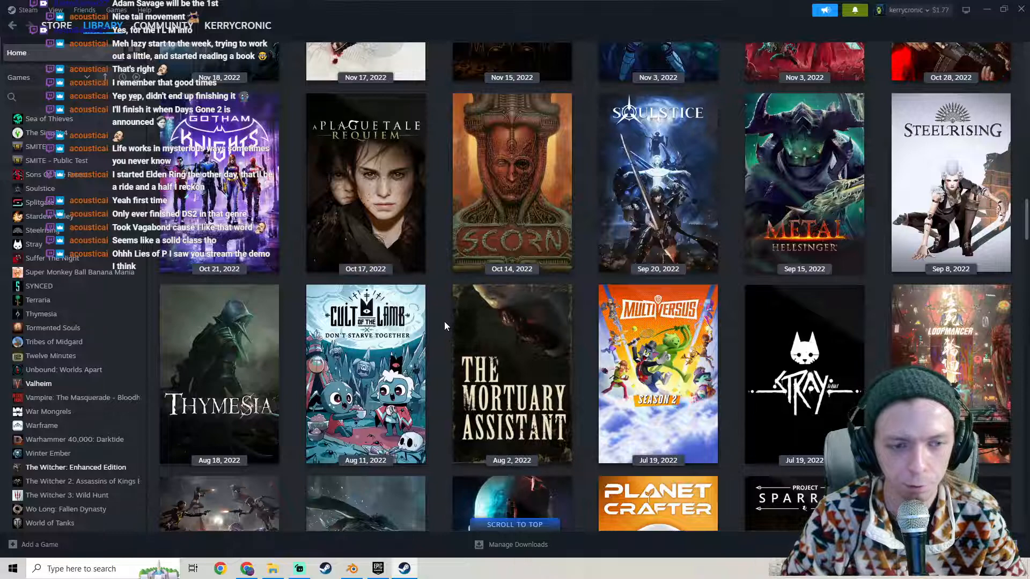
{"action": "scroll", "coordinate": [443, 320], "scroll_direction": "down", "scroll_amount": 1}
{"action": "mouse_move", "coordinate": [220, 331]}
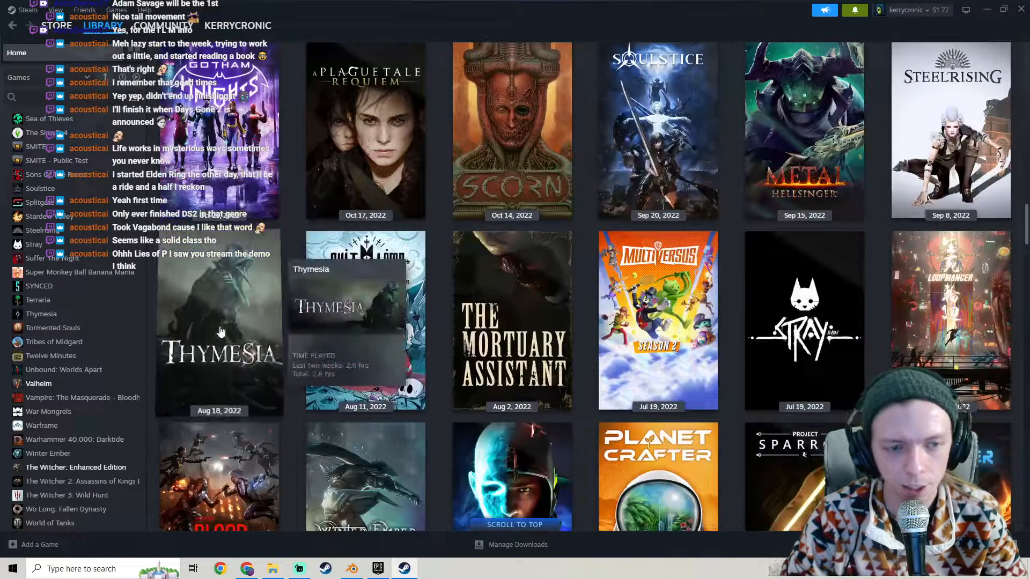
{"action": "scroll", "coordinate": [434, 261], "scroll_direction": "down", "scroll_amount": 5}
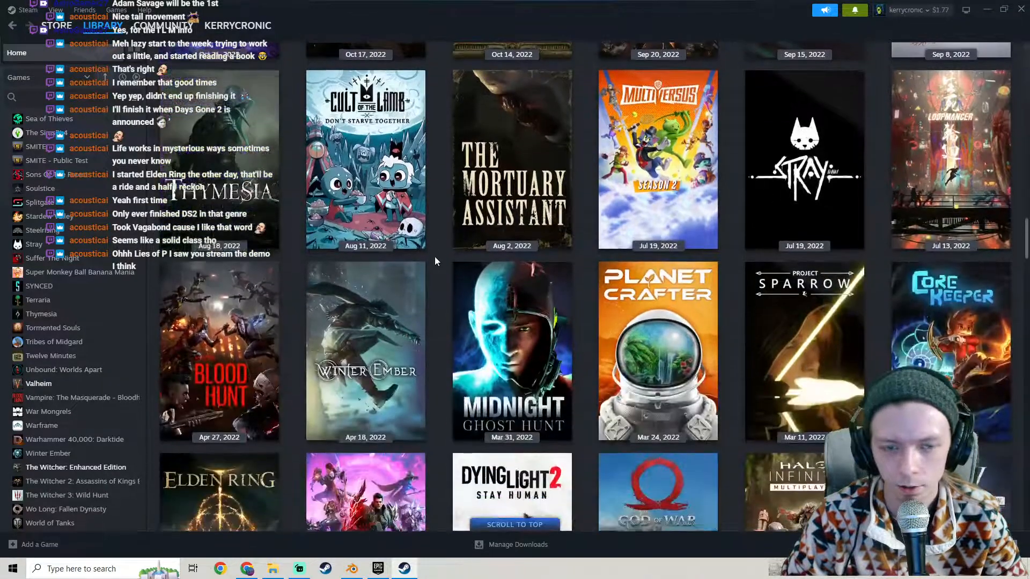
{"action": "scroll", "coordinate": [434, 261], "scroll_direction": "down", "scroll_amount": 3}
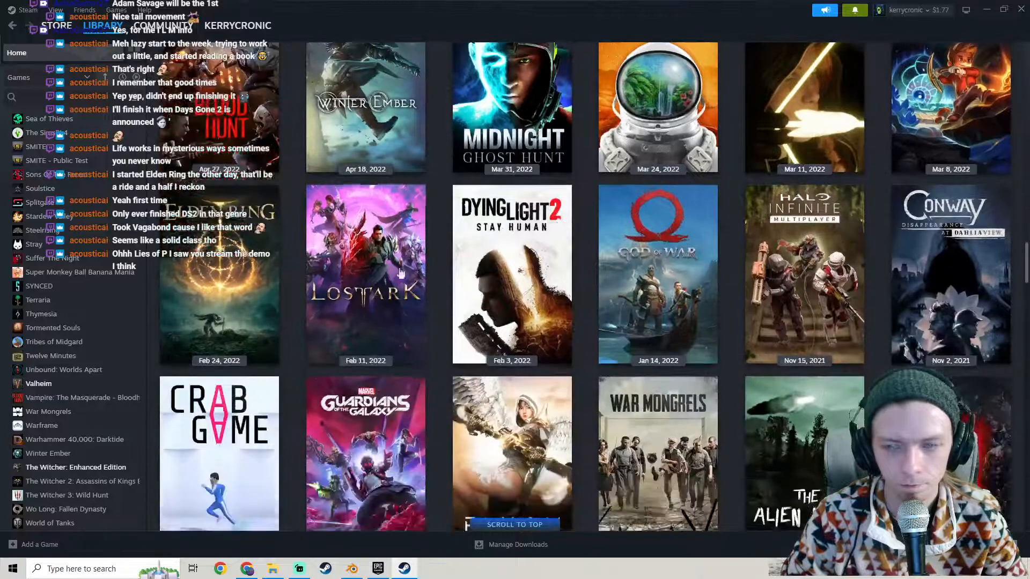
{"action": "scroll", "coordinate": [449, 282], "scroll_direction": "down", "scroll_amount": 10}
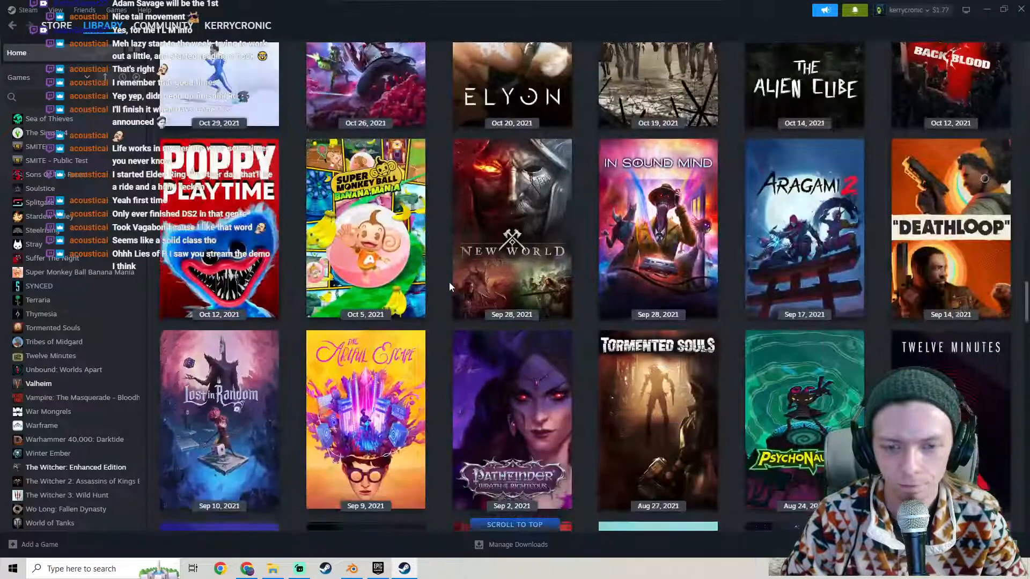
{"action": "scroll", "coordinate": [449, 282], "scroll_direction": "down", "scroll_amount": 6}
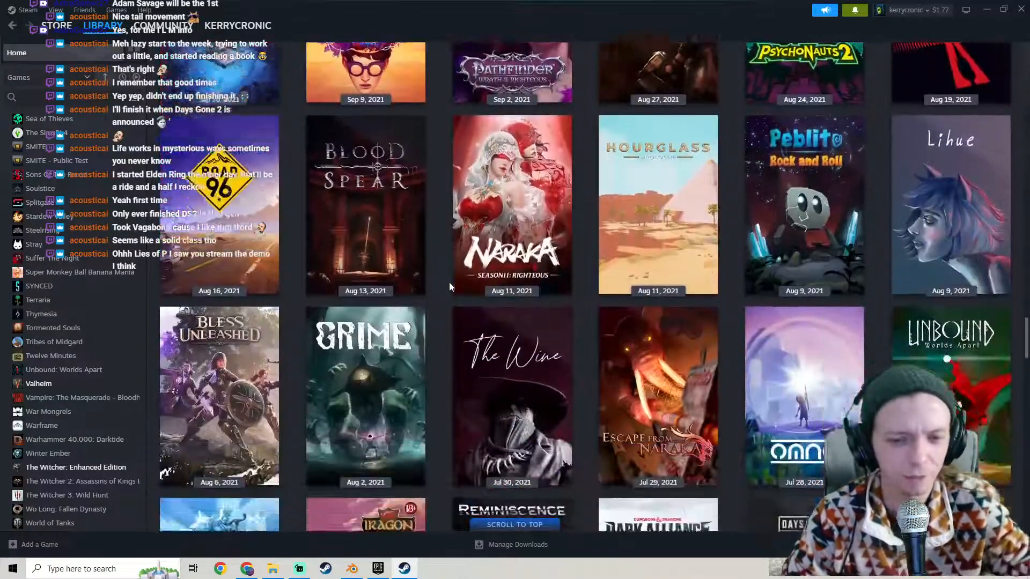
{"action": "scroll", "coordinate": [438, 289], "scroll_direction": "down", "scroll_amount": 7}
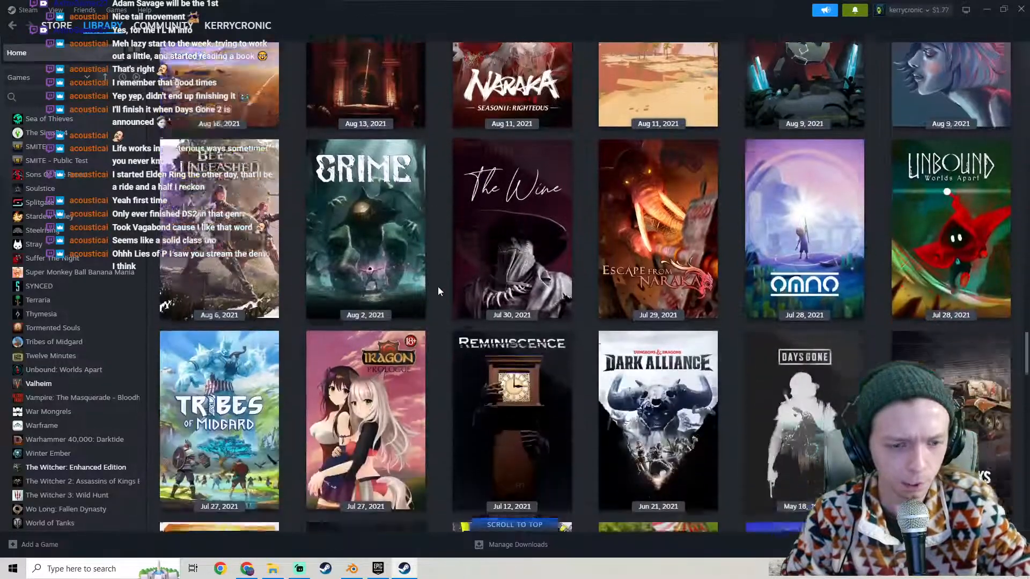
{"action": "scroll", "coordinate": [438, 291], "scroll_direction": "down", "scroll_amount": 10}
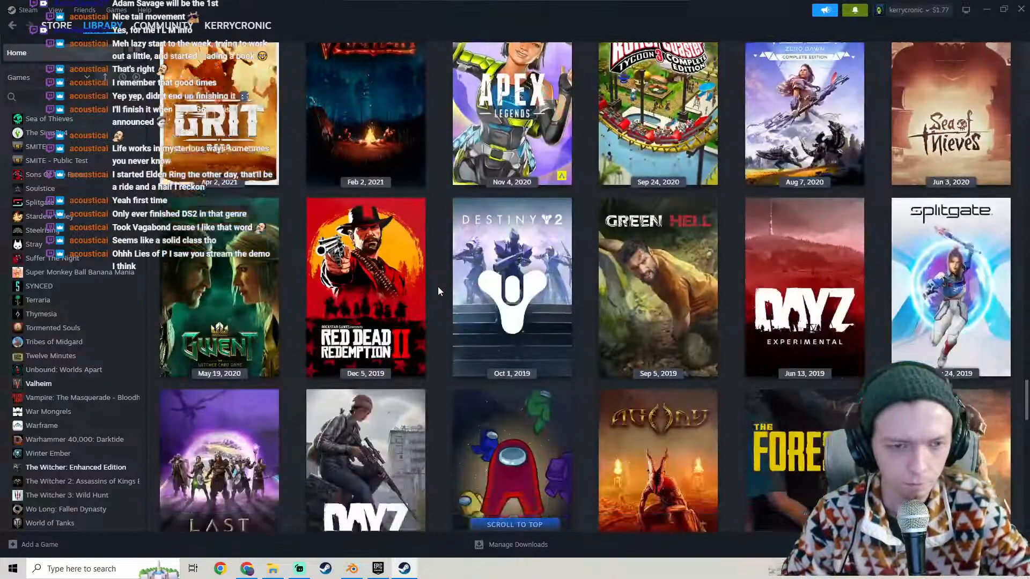
{"action": "scroll", "coordinate": [438, 291], "scroll_direction": "down", "scroll_amount": 6}
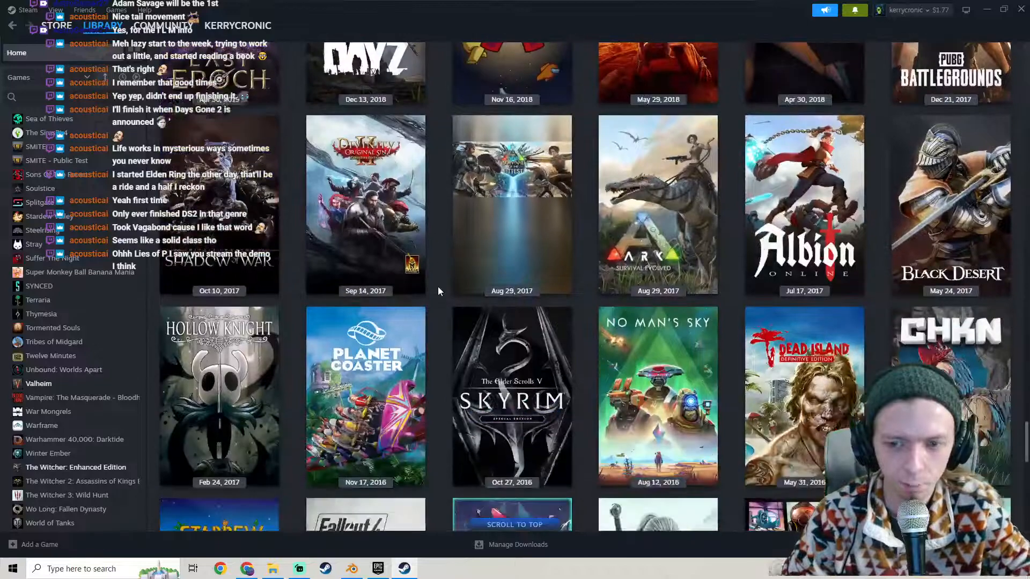
{"action": "scroll", "coordinate": [438, 290], "scroll_direction": "down", "scroll_amount": 6}
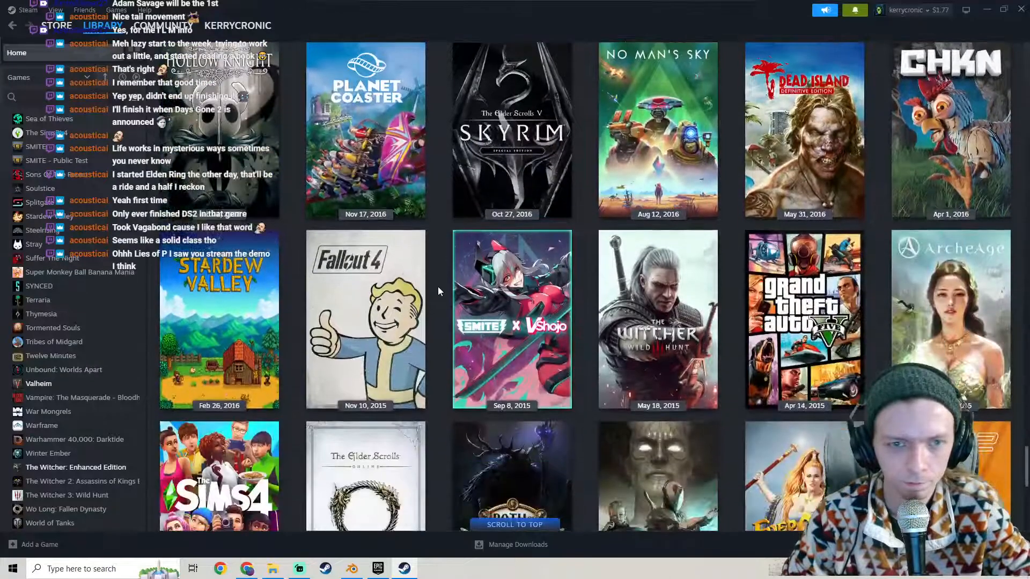
{"action": "scroll", "coordinate": [438, 290], "scroll_direction": "down", "scroll_amount": 3}
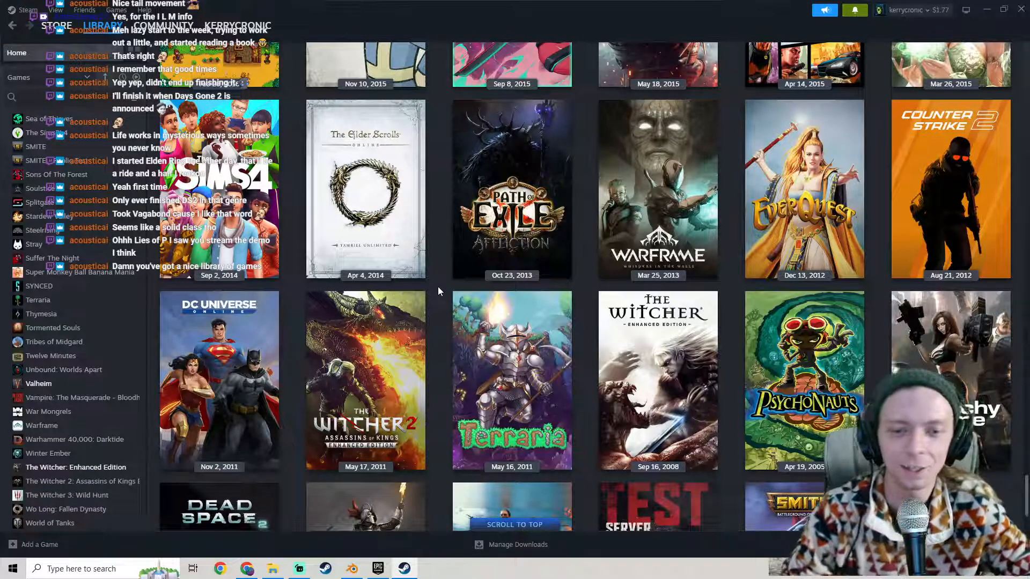
{"action": "scroll", "coordinate": [447, 267], "scroll_direction": "down", "scroll_amount": 2}
{"action": "scroll", "coordinate": [447, 266], "scroll_direction": "down", "scroll_amount": 1}
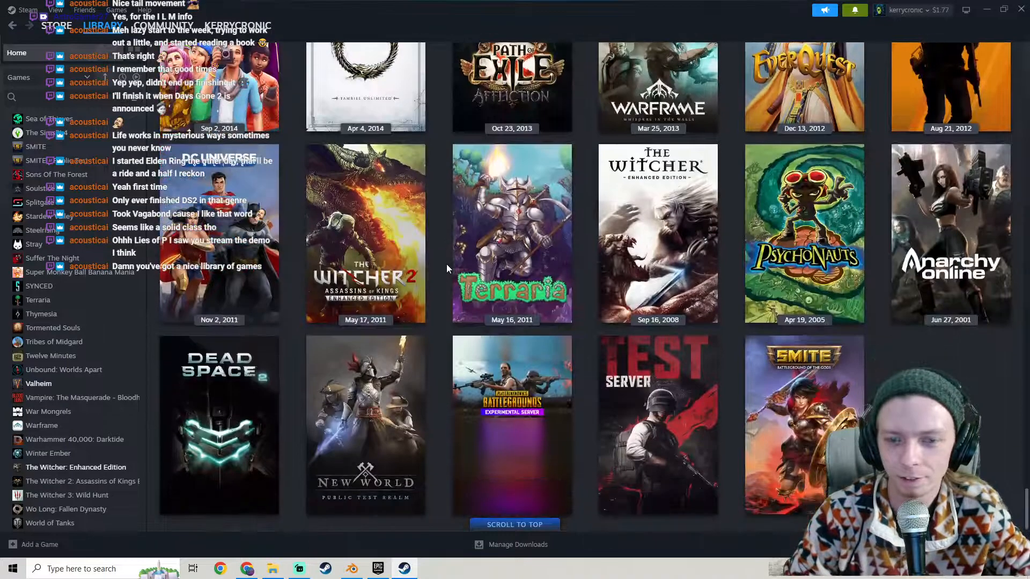
Look back up through the library grid from the oldest titles to the 2023 releases.
{"action": "scroll", "coordinate": [447, 265], "scroll_direction": "up", "scroll_amount": 4}
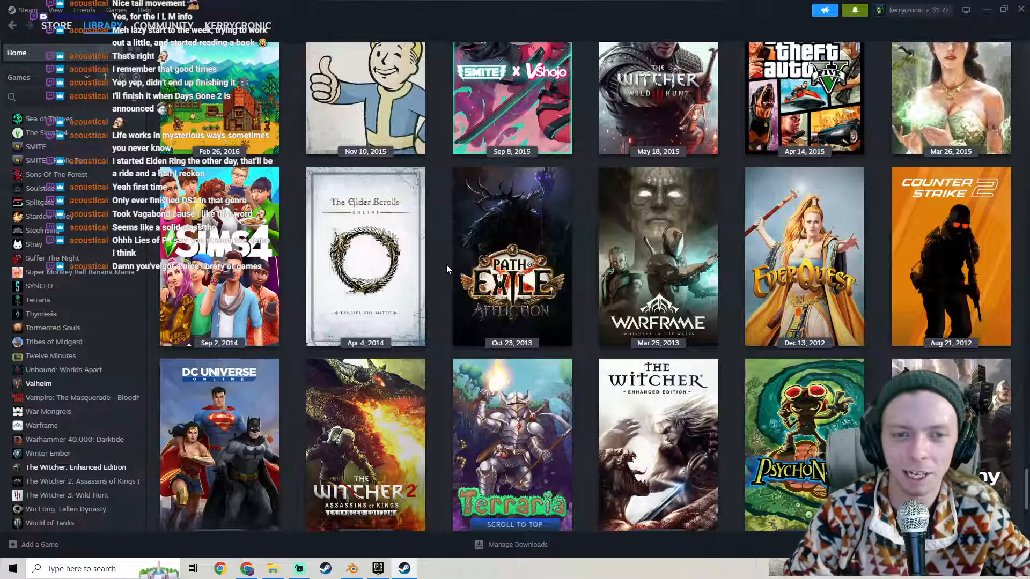
{"action": "scroll", "coordinate": [447, 267], "scroll_direction": "up", "scroll_amount": 5}
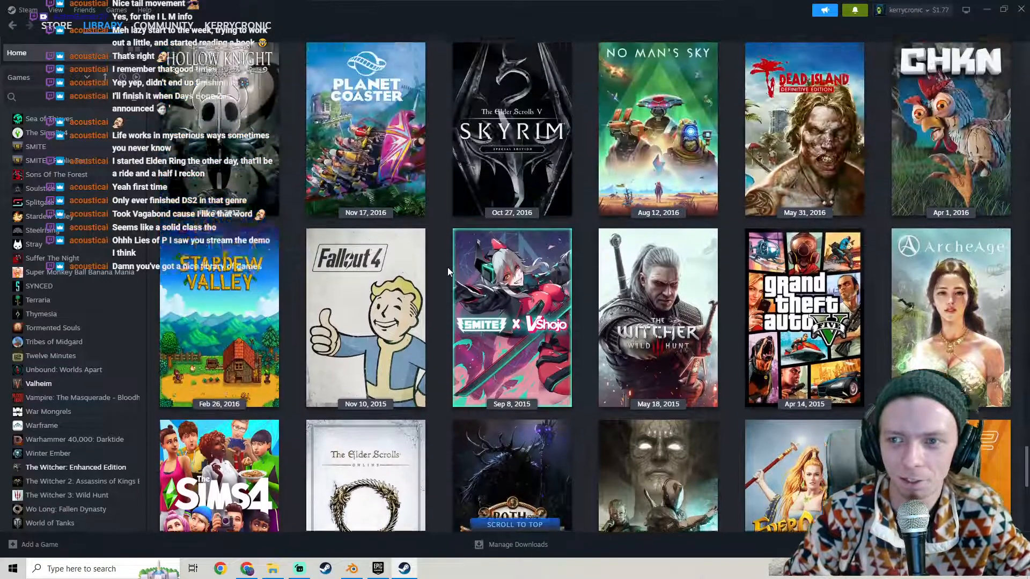
{"action": "scroll", "coordinate": [448, 267], "scroll_direction": "up", "scroll_amount": 5}
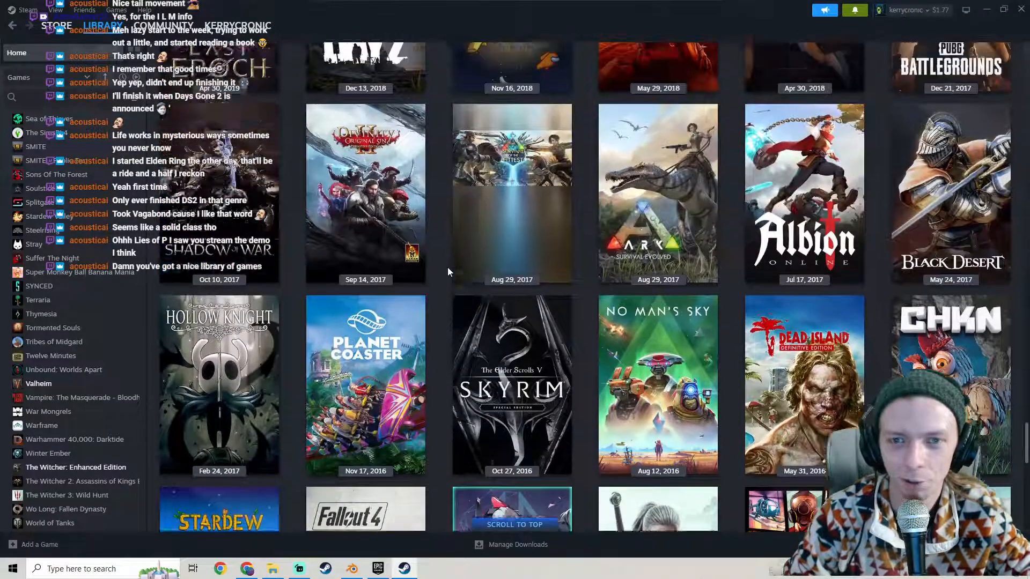
{"action": "scroll", "coordinate": [447, 267], "scroll_direction": "up", "scroll_amount": 7}
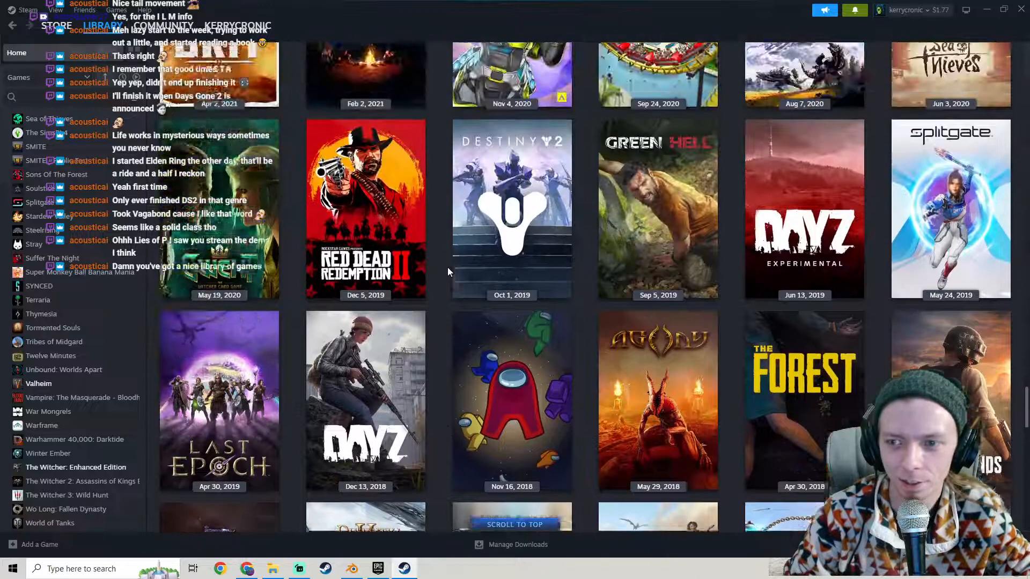
{"action": "scroll", "coordinate": [448, 267], "scroll_direction": "up", "scroll_amount": 6}
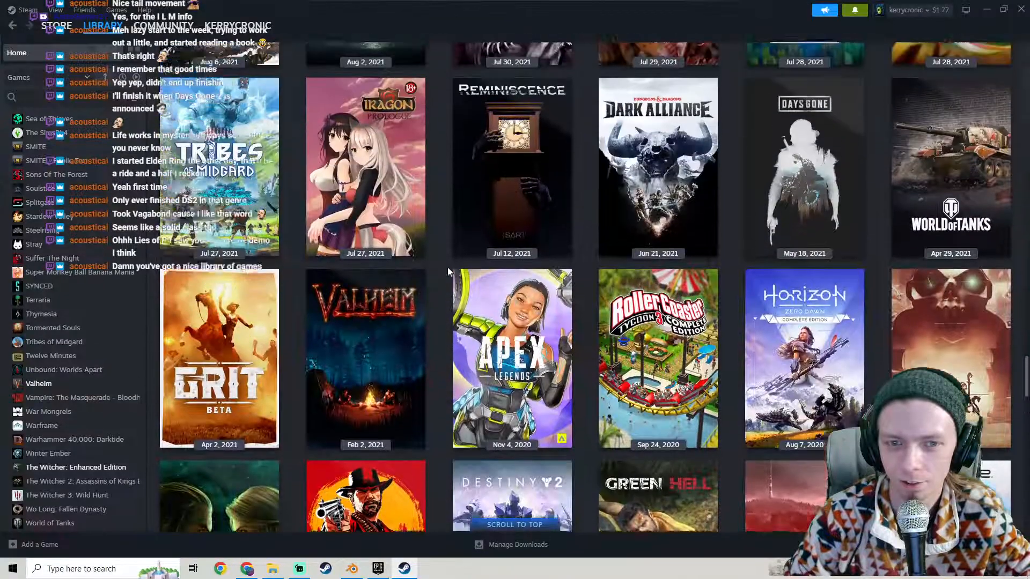
{"action": "scroll", "coordinate": [447, 267], "scroll_direction": "up", "scroll_amount": 6}
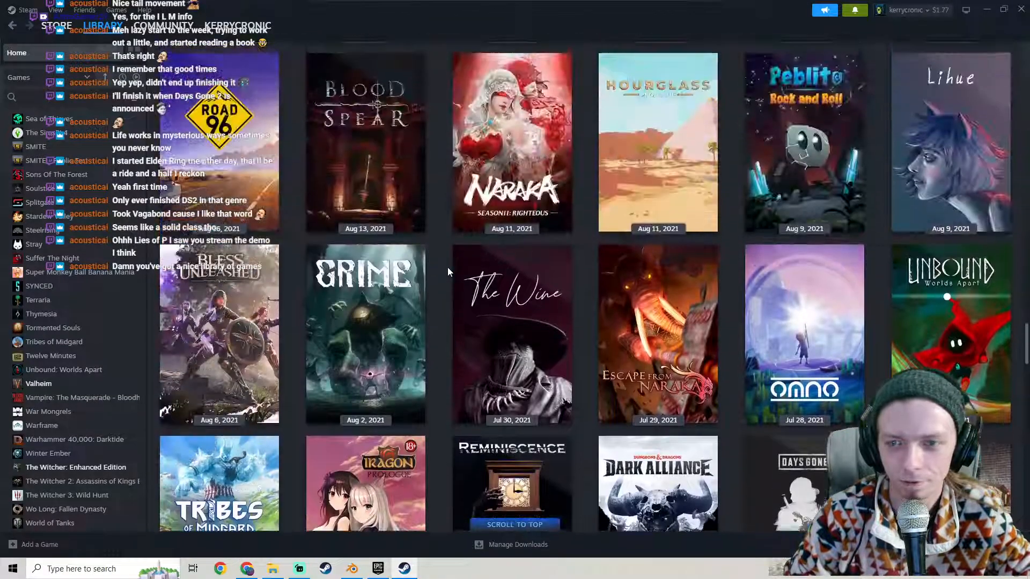
{"action": "scroll", "coordinate": [447, 272], "scroll_direction": "up", "scroll_amount": 6}
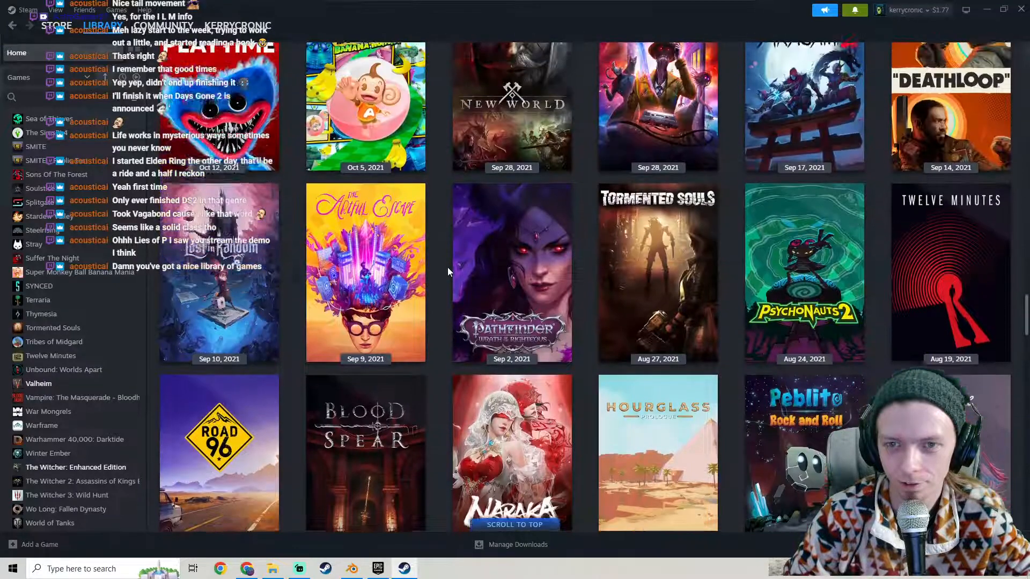
{"action": "scroll", "coordinate": [447, 272], "scroll_direction": "up", "scroll_amount": 6}
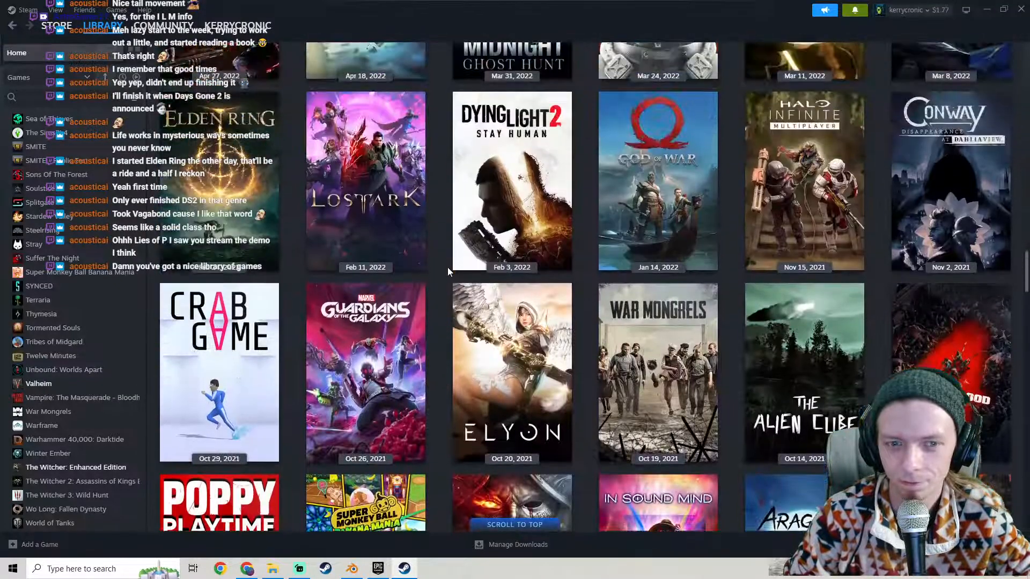
{"action": "scroll", "coordinate": [447, 267], "scroll_direction": "up", "scroll_amount": 7}
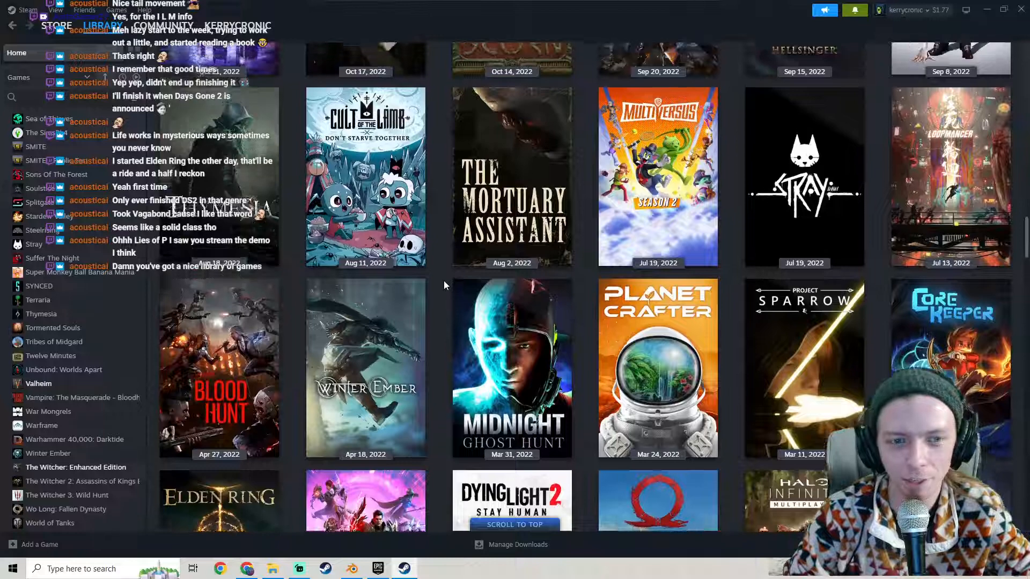
{"action": "scroll", "coordinate": [444, 284], "scroll_direction": "up", "scroll_amount": 7}
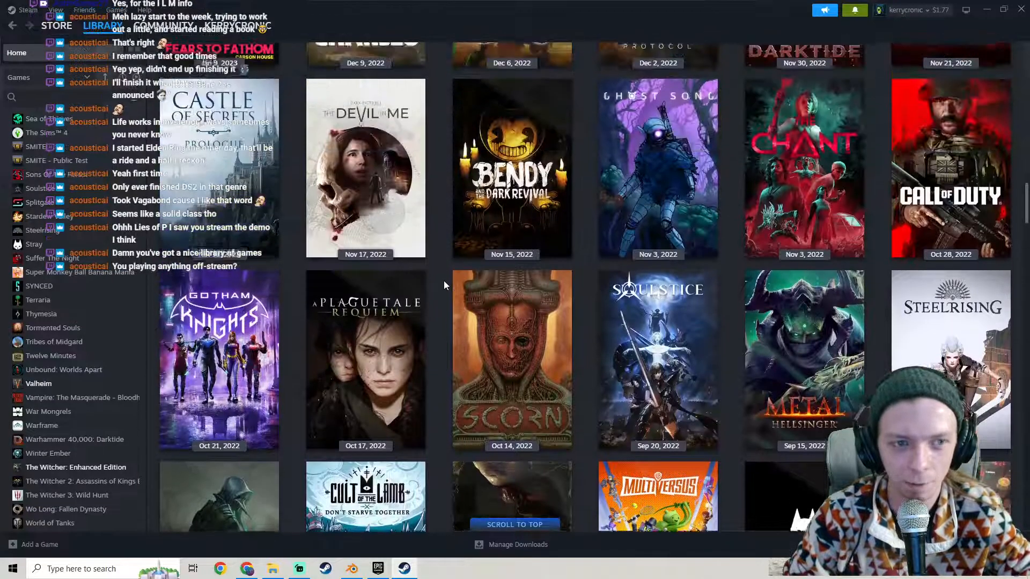
{"action": "scroll", "coordinate": [444, 284], "scroll_direction": "up", "scroll_amount": 4}
{"action": "scroll", "coordinate": [444, 285], "scroll_direction": "up", "scroll_amount": 4}
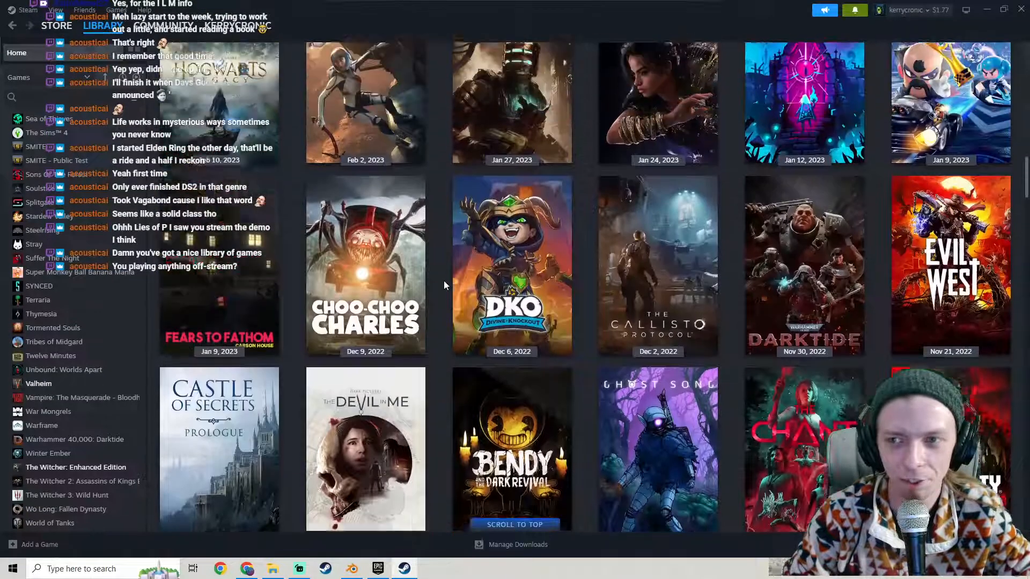
{"action": "scroll", "coordinate": [444, 285], "scroll_direction": "up", "scroll_amount": 7}
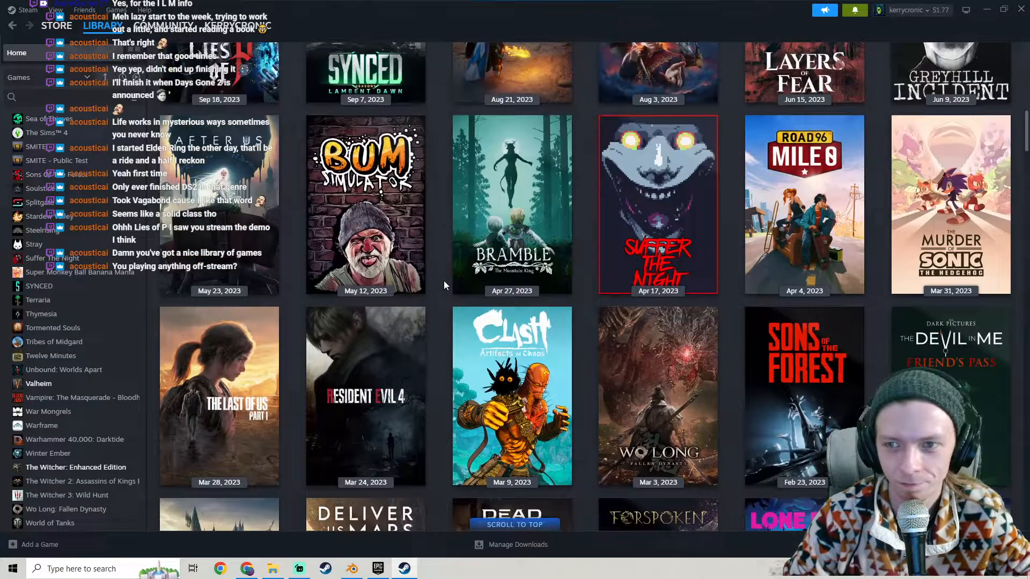
Close Steam to return to Blender, and examine the tail sway from behind with the Z Quaternion Rotation keyframe at frame 45 selected.
{"action": "left_click", "coordinate": [1021, 9]}
{"action": "middle_click_drag", "start_coordinate": [549, 217], "coordinate": [374, 215]}
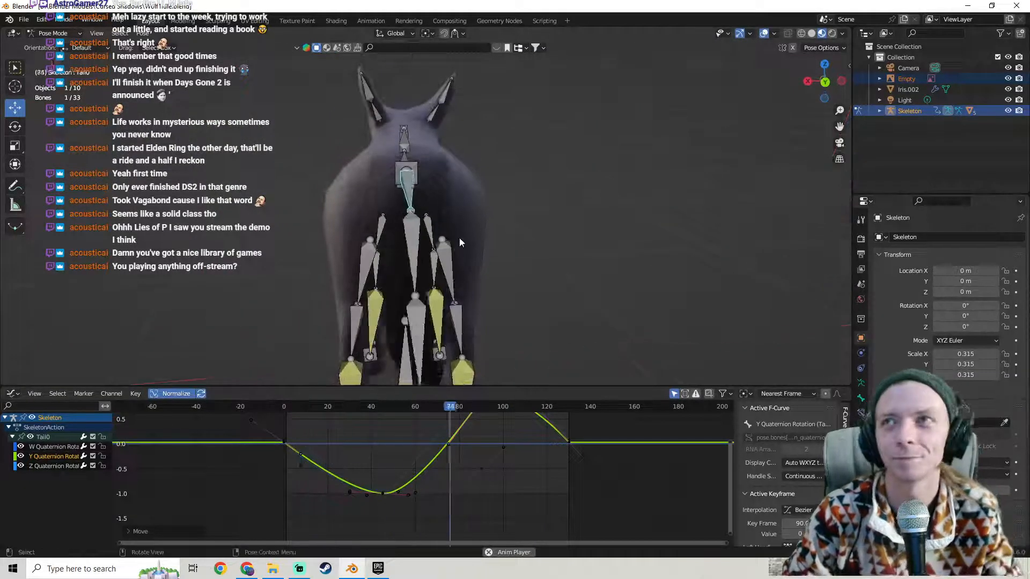
{"action": "middle_click_drag", "start_coordinate": [459, 237], "coordinate": [559, 178]}
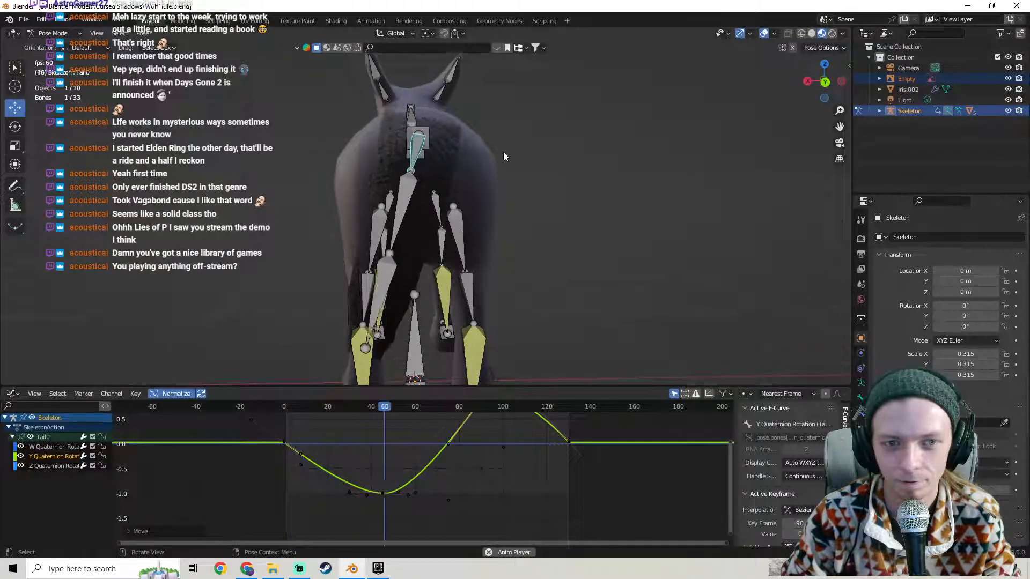
{"action": "scroll", "coordinate": [408, 496], "scroll_direction": "up", "scroll_amount": 1}
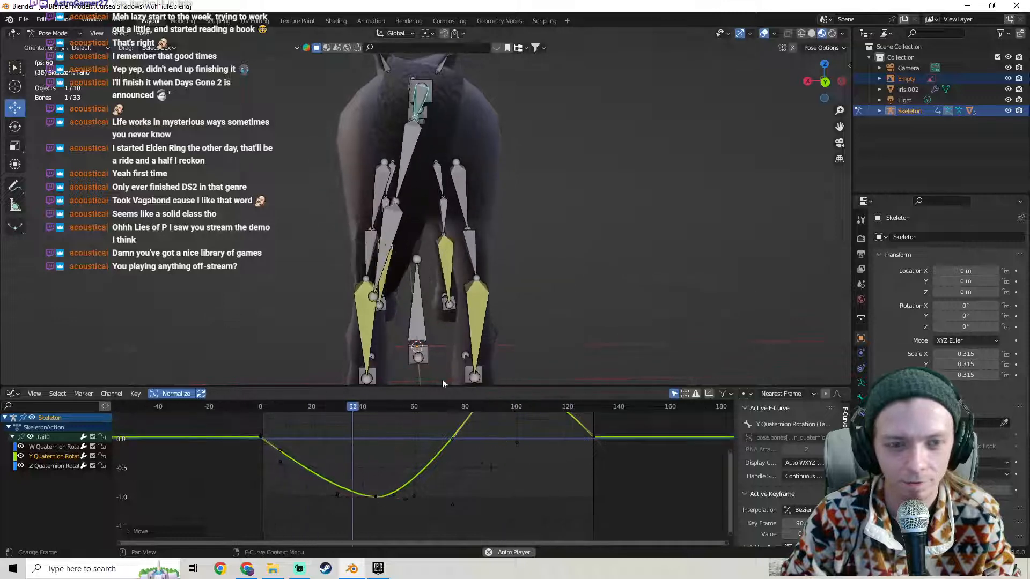
{"action": "left_click", "coordinate": [375, 496]}
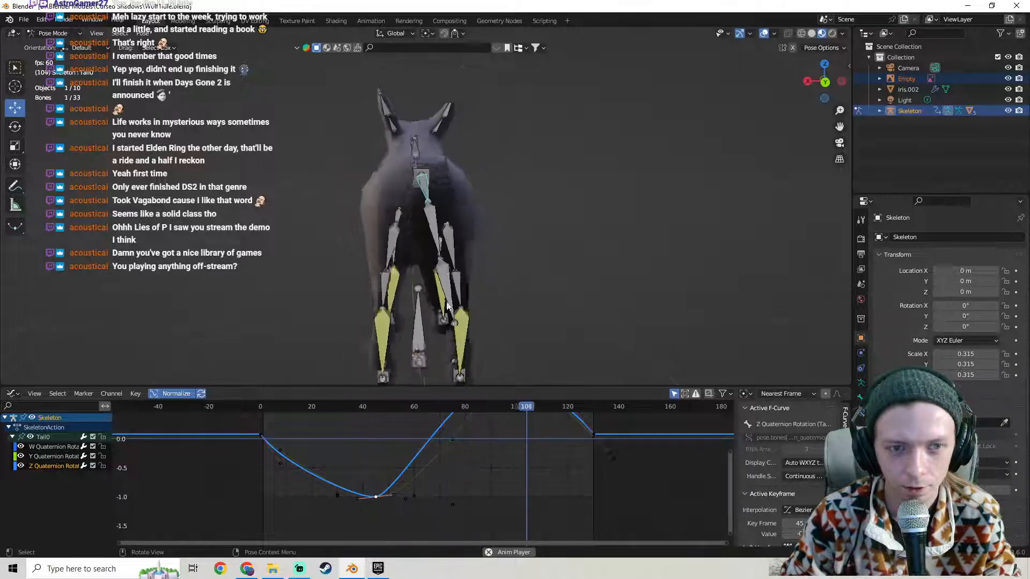
Switch the skeleton from Pose Mode to Object Mode and select the wolf's body mesh.
{"action": "middle_click_drag", "start_coordinate": [453, 299], "coordinate": [487, 282]}
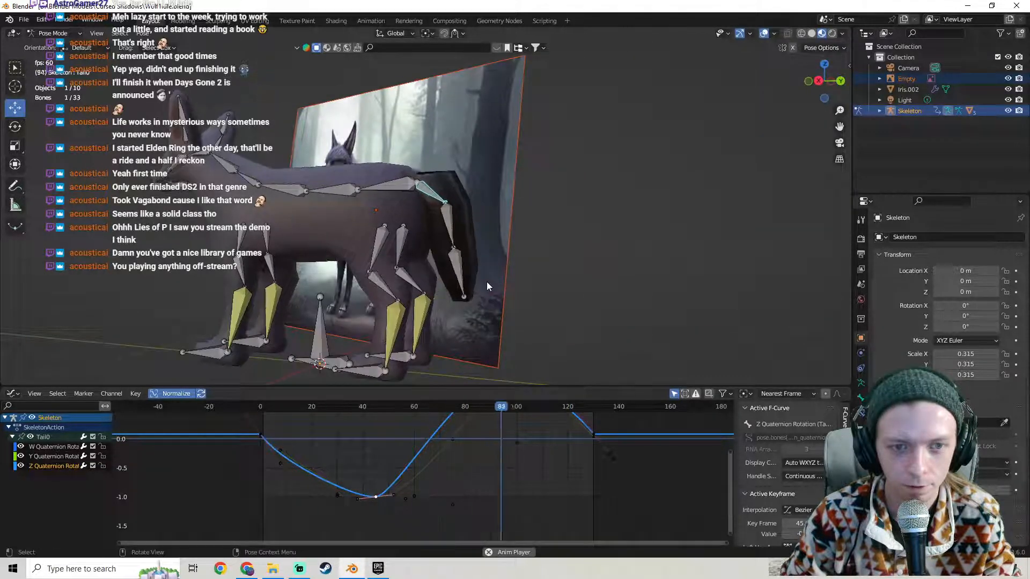
{"action": "left_click", "coordinate": [53, 32]}
{"action": "left_click", "coordinate": [66, 46]}
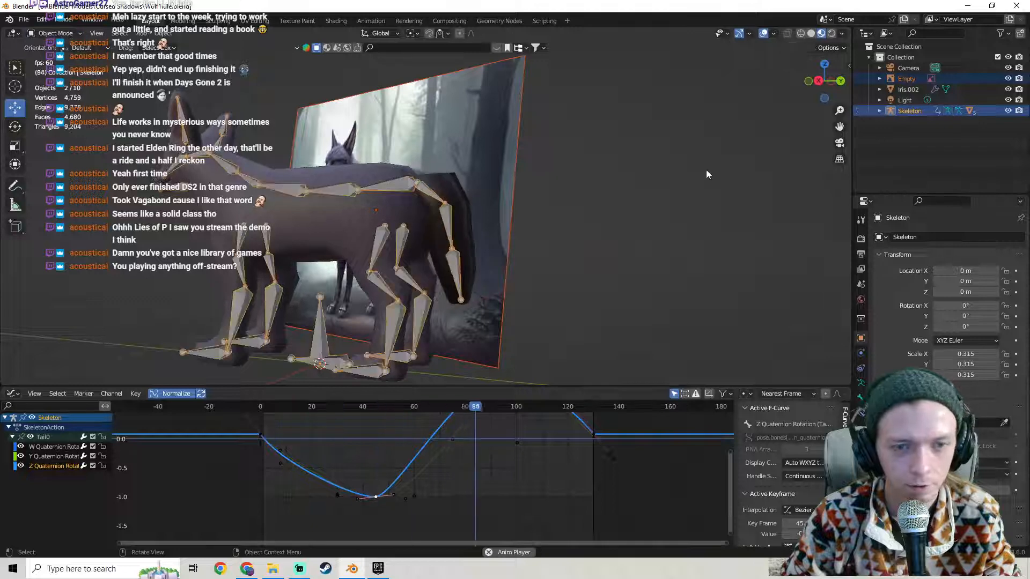
{"action": "middle_click_drag", "start_coordinate": [706, 169], "coordinate": [568, 203]}
{"action": "middle_click_drag", "start_coordinate": [568, 202], "coordinate": [340, 169]}
{"action": "left_click", "coordinate": [385, 202]}
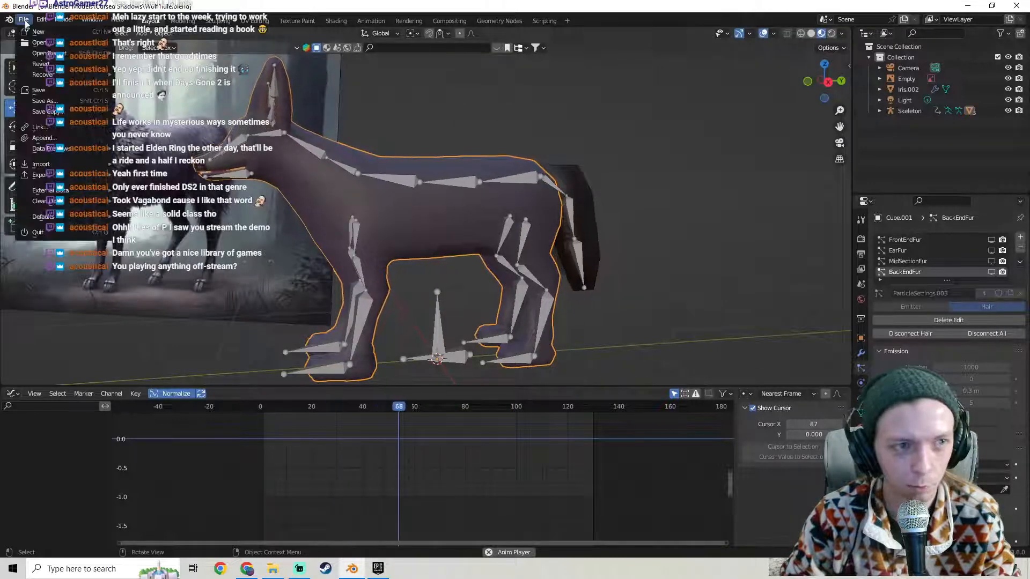
Save the wolf idle file and hide the reference image behind the wolf.
{"action": "key", "text": "ctrl+s"}
{"action": "left_click", "coordinate": [150, 246]}
{"action": "key", "text": "h"}
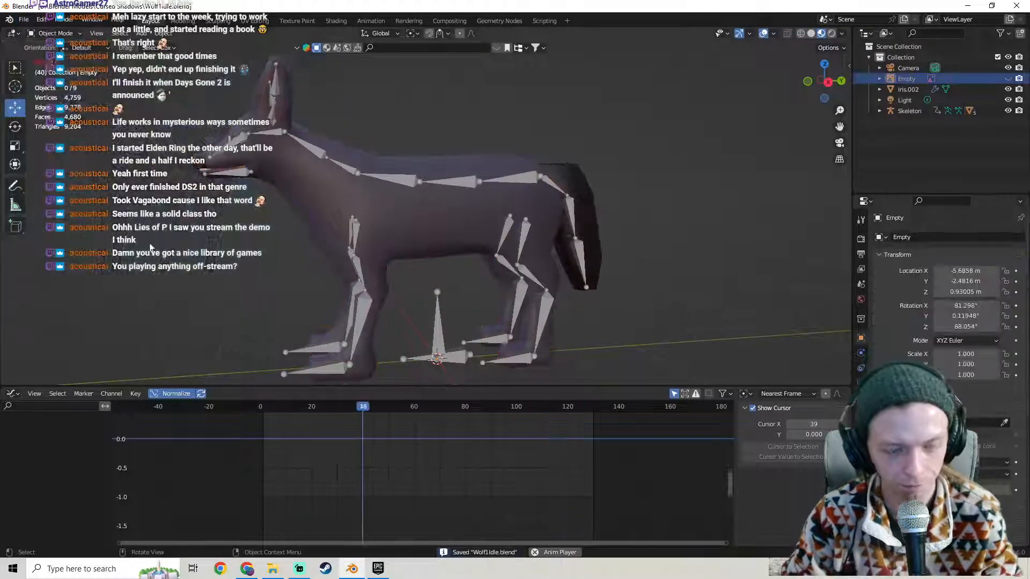
With the wolf's body mesh selected, enlarge the 3D viewport over the graph editor and stop the animation playback at frame 95.
{"action": "left_click", "coordinate": [387, 236]}
{"action": "scroll", "coordinate": [372, 234], "scroll_direction": "down", "scroll_amount": 3}
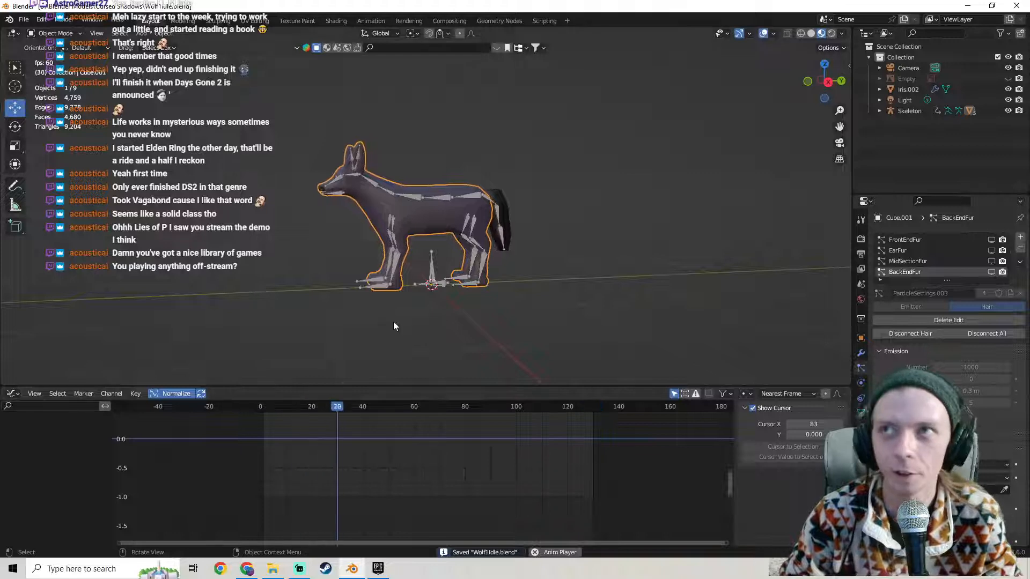
{"action": "mouse_move", "coordinate": [413, 221]}
{"action": "middle_mouse_down", "text": "shift"}
{"action": "mouse_move", "coordinate": [440, 261]}
{"action": "mouse_move", "coordinate": [416, 209]}
{"action": "middle_mouse_up", "text": "shift"}
{"action": "scroll", "coordinate": [430, 262], "scroll_direction": "up", "scroll_amount": 2}
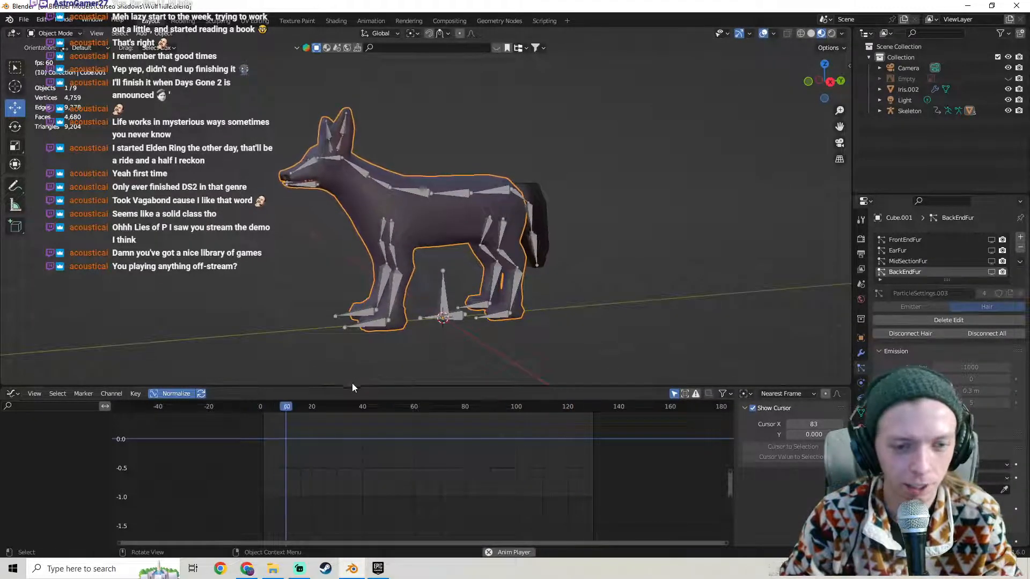
{"action": "left_click_drag", "start_coordinate": [352, 384], "coordinate": [349, 400]}
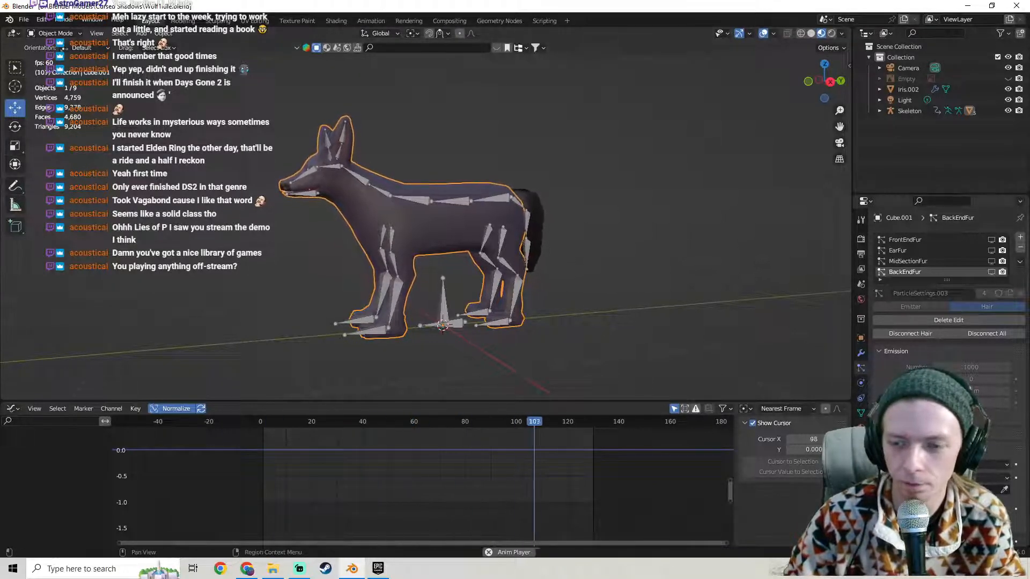
{"action": "key", "text": "space"}
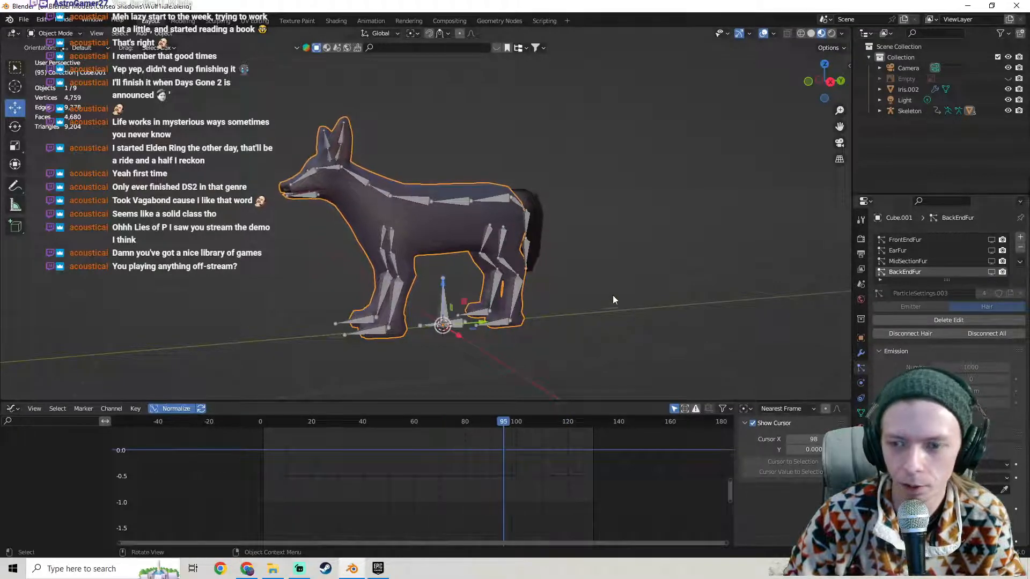
Enable viewport display of the Subdivision modifier on both the wolf's body mesh and its tail mesh.
{"action": "left_click", "coordinate": [860, 354]}
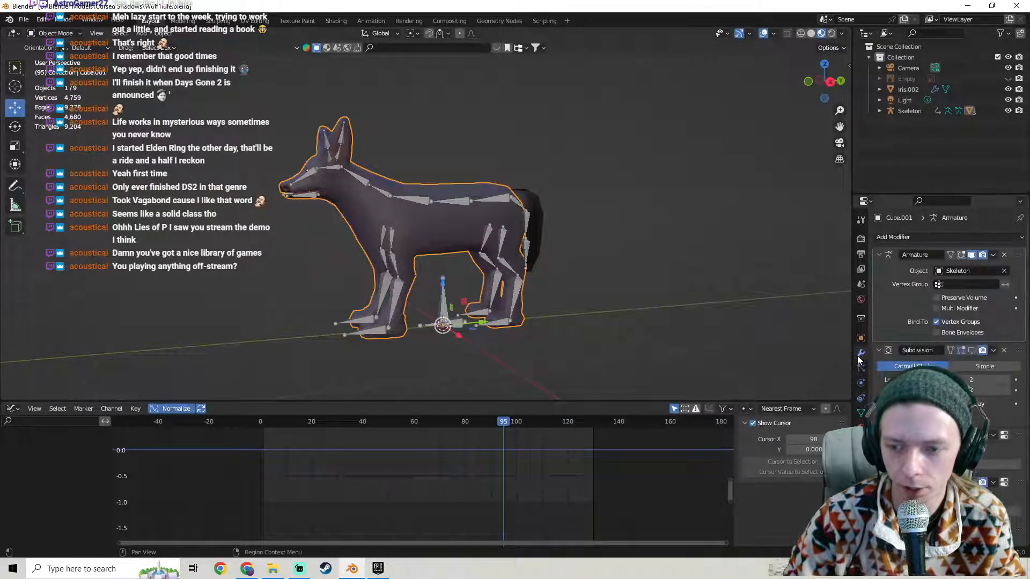
{"action": "left_click", "coordinate": [971, 350]}
{"action": "middle_click_drag", "start_coordinate": [720, 259], "coordinate": [590, 252]}
{"action": "left_click", "coordinate": [526, 201]}
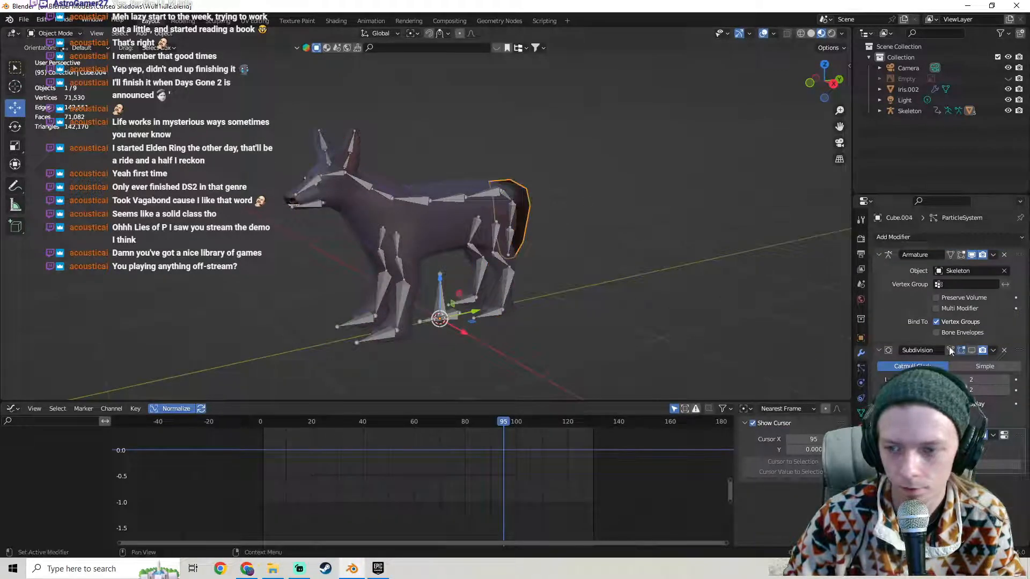
{"action": "middle_click_drag", "start_coordinate": [633, 247], "coordinate": [583, 262]}
{"action": "middle_click_drag", "start_coordinate": [571, 249], "coordinate": [435, 218]}
Enable viewport display of the body's FrontEndFur, EarFur, MidSectionFur and BackEndFur particle systems.
{"action": "left_click", "coordinate": [434, 216]}
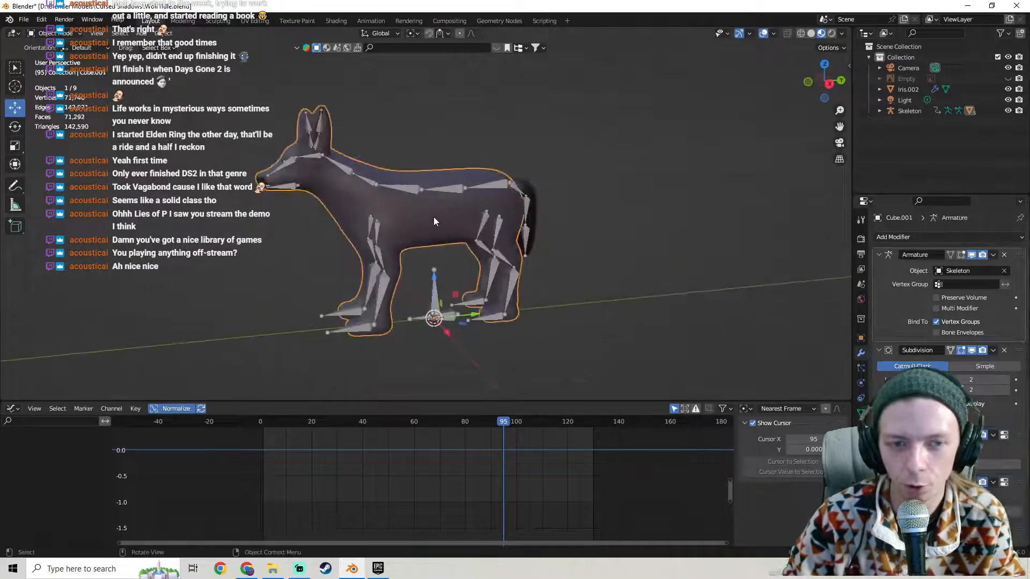
{"action": "left_click", "coordinate": [861, 368]}
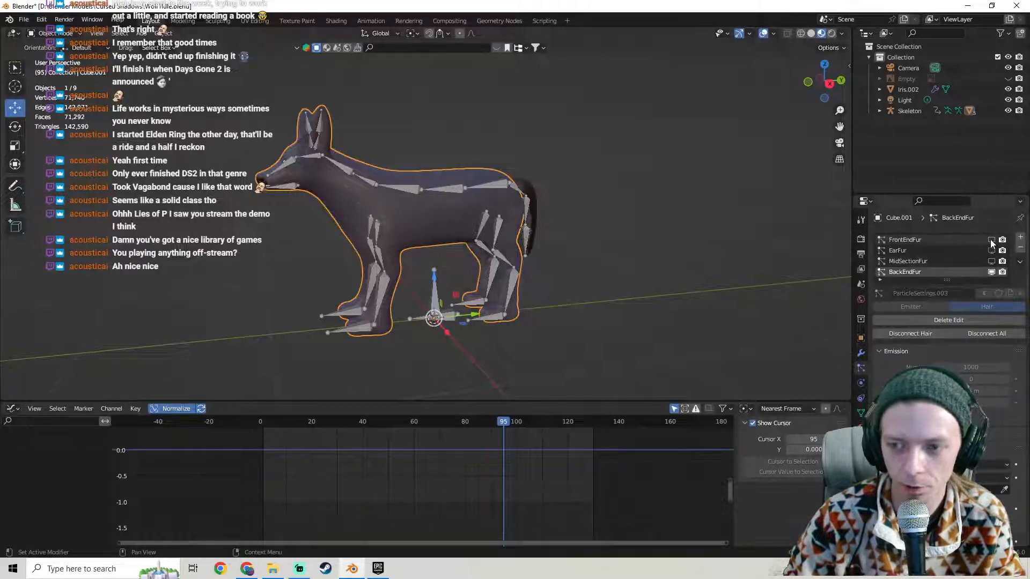
{"action": "left_click", "coordinate": [991, 240]}
{"action": "left_click", "coordinate": [991, 250]}
{"action": "left_click", "coordinate": [990, 261]}
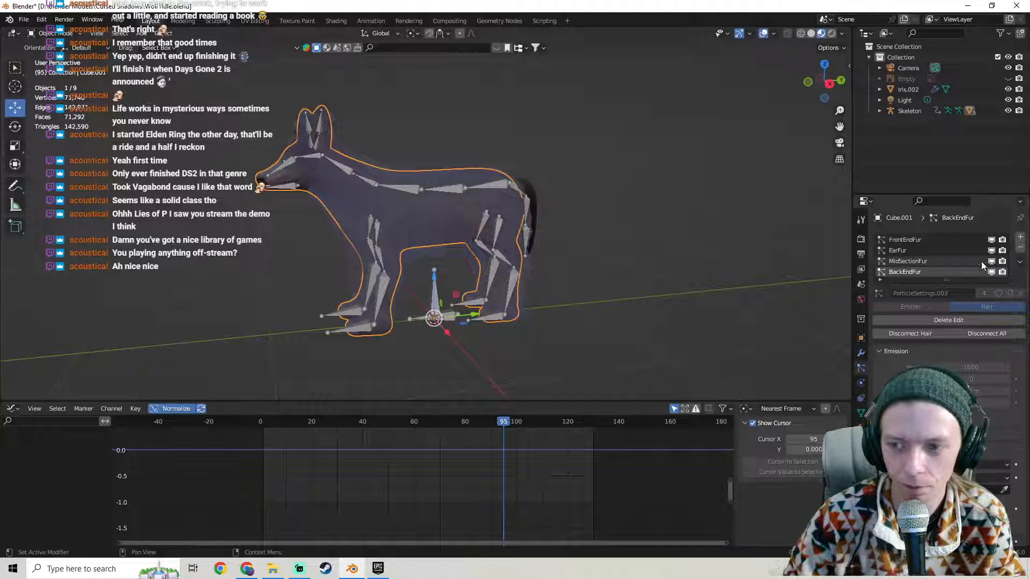
Select the tail mesh and enable viewport display of its hair particle system.
{"action": "middle_click_drag", "start_coordinate": [536, 225], "coordinate": [477, 222]}
{"action": "left_click", "coordinate": [498, 192]}
{"action": "left_click", "coordinate": [991, 240]}
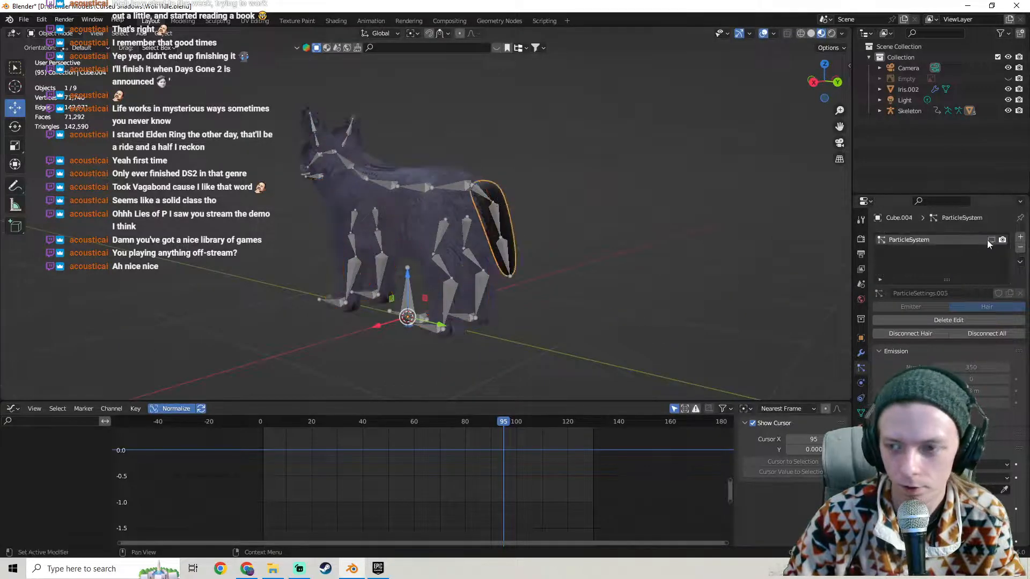
Hide the skeleton and switch the 3D viewport to rendered shading to show the furred wolf.
{"action": "middle_click_drag", "start_coordinate": [805, 177], "coordinate": [753, 70]}
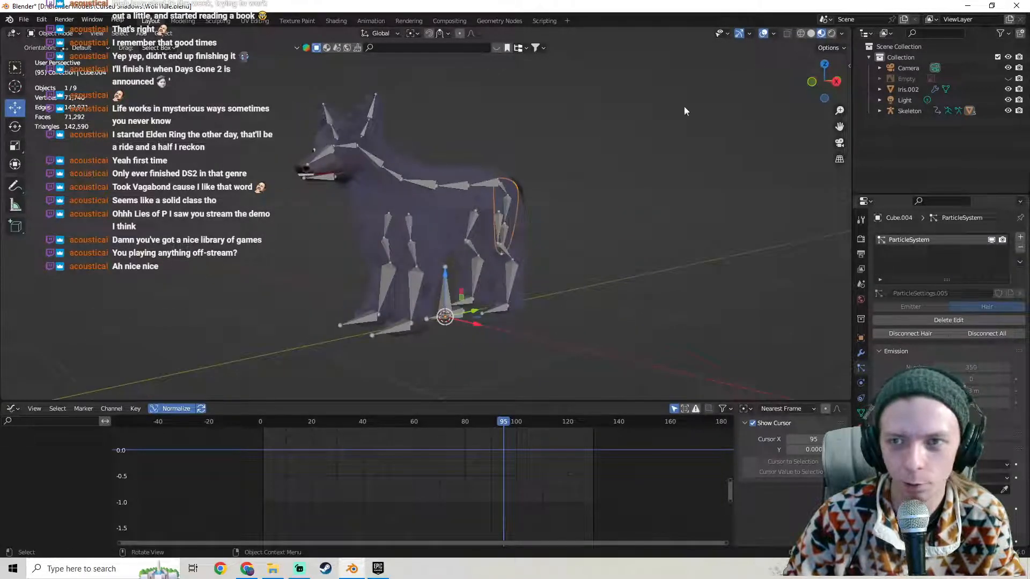
{"action": "left_click", "coordinate": [426, 182]}
{"action": "key", "text": "h"}
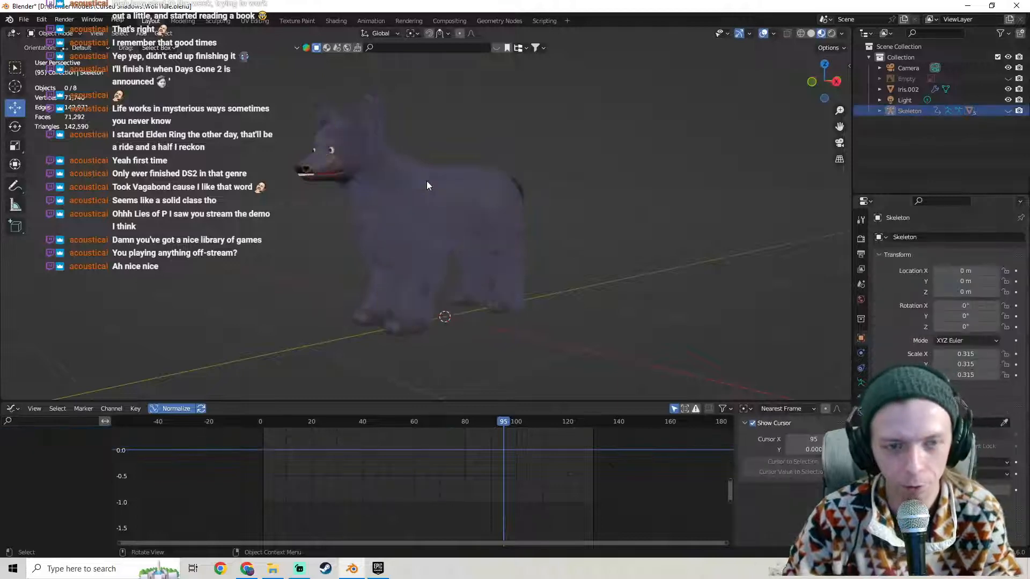
{"action": "scroll", "coordinate": [434, 192], "scroll_direction": "up", "scroll_amount": 6}
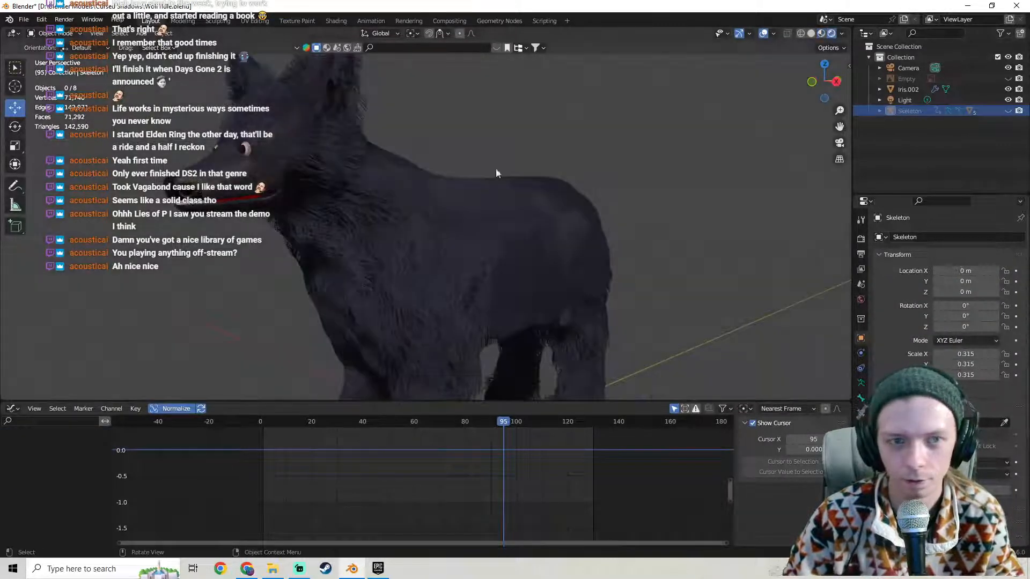
Examine the rendered fur on the wolf's head, chest, back and tail from the front, side and rear.
{"action": "scroll", "coordinate": [428, 177], "scroll_direction": "down", "scroll_amount": 3}
{"action": "middle_click_drag", "start_coordinate": [424, 179], "coordinate": [499, 188]}
{"action": "middle_click_drag", "start_coordinate": [526, 239], "coordinate": [503, 193]}
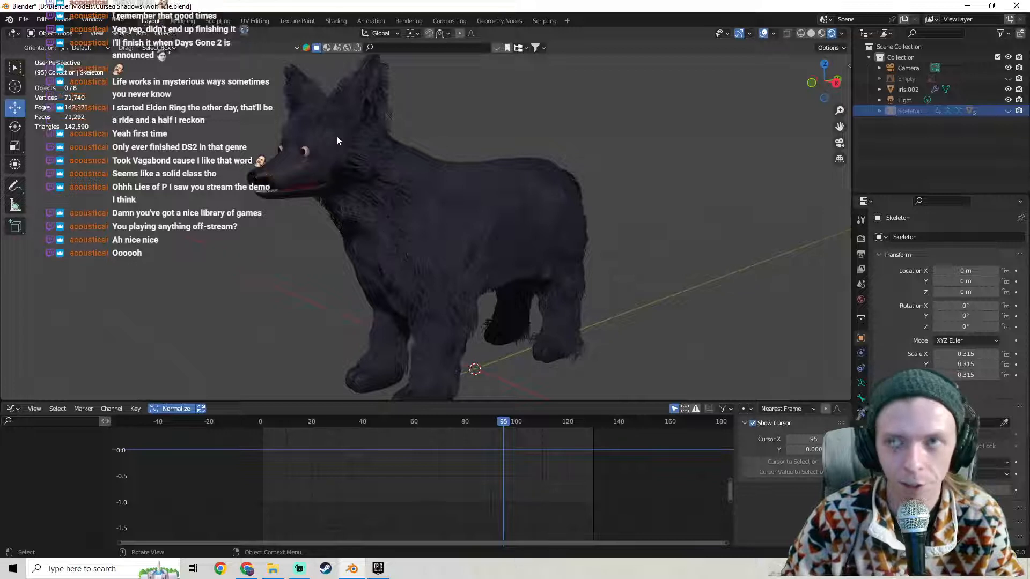
{"action": "middle_click_drag", "start_coordinate": [423, 215], "coordinate": [432, 234]}
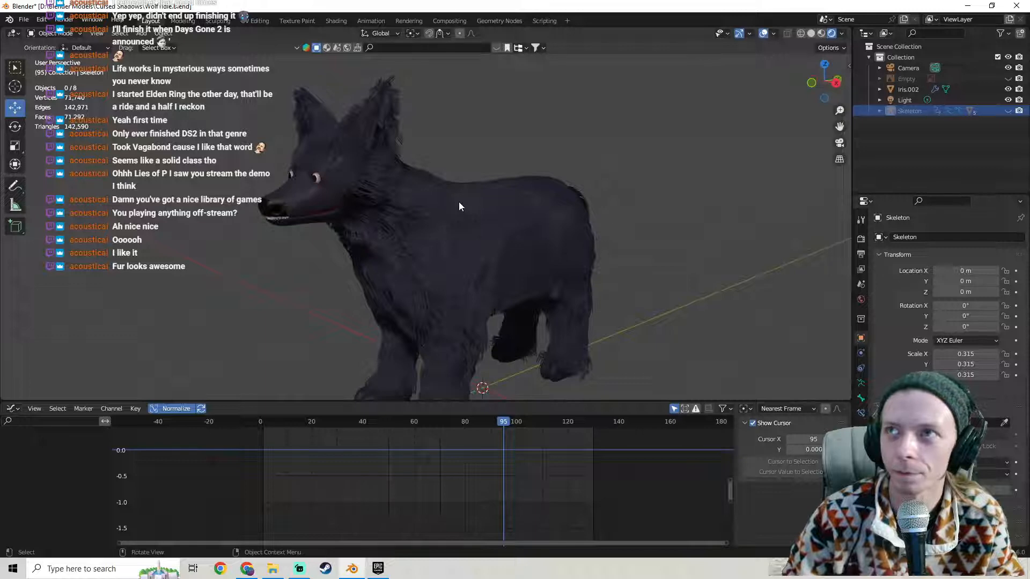
{"action": "middle_click_drag", "start_coordinate": [459, 202], "coordinate": [533, 270]}
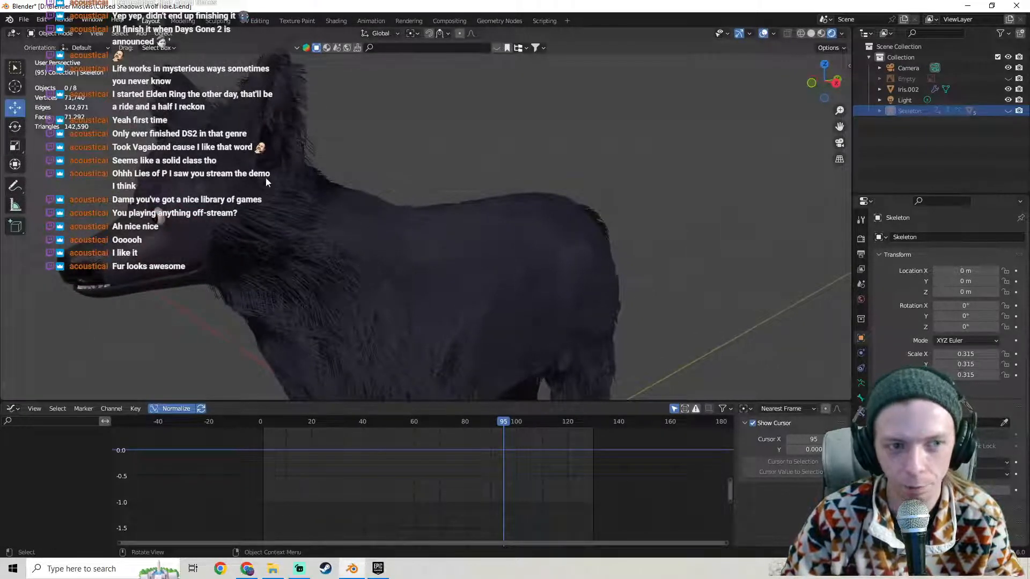
{"action": "middle_click_drag", "start_coordinate": [348, 246], "coordinate": [355, 248]}
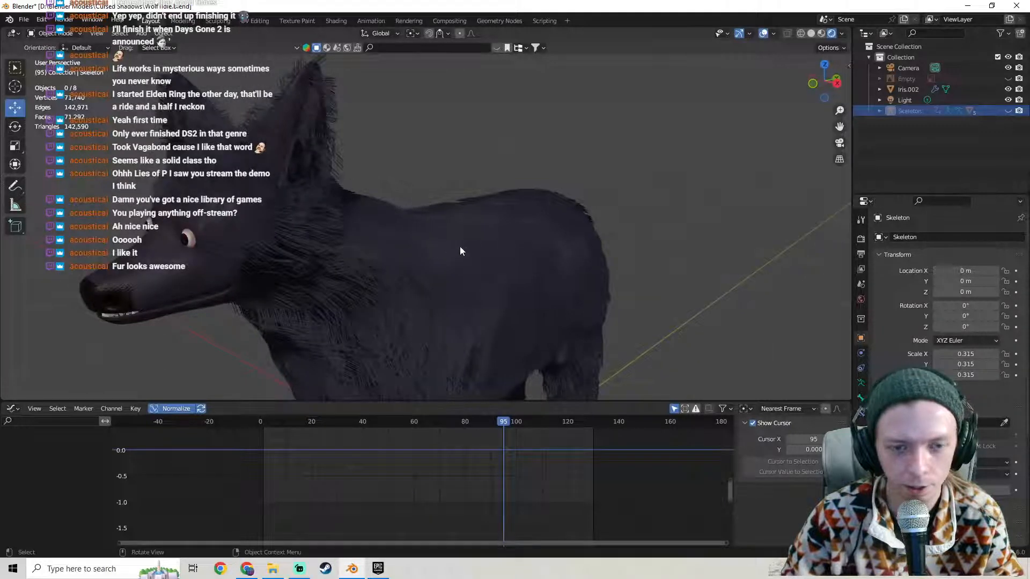
{"action": "middle_click_drag", "start_coordinate": [460, 251], "coordinate": [404, 183]}
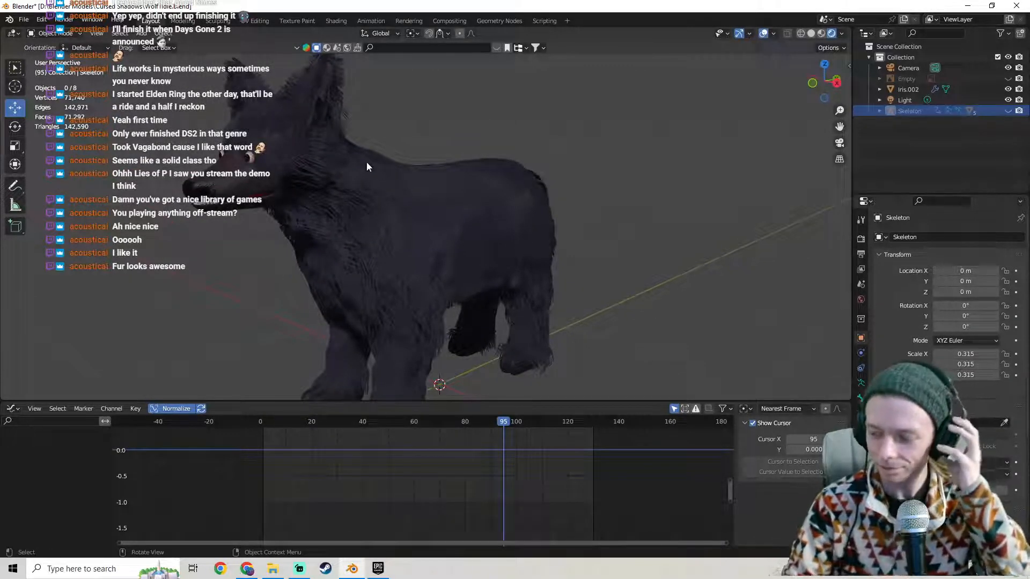
{"action": "middle_click_drag", "start_coordinate": [294, 234], "coordinate": [375, 386]}
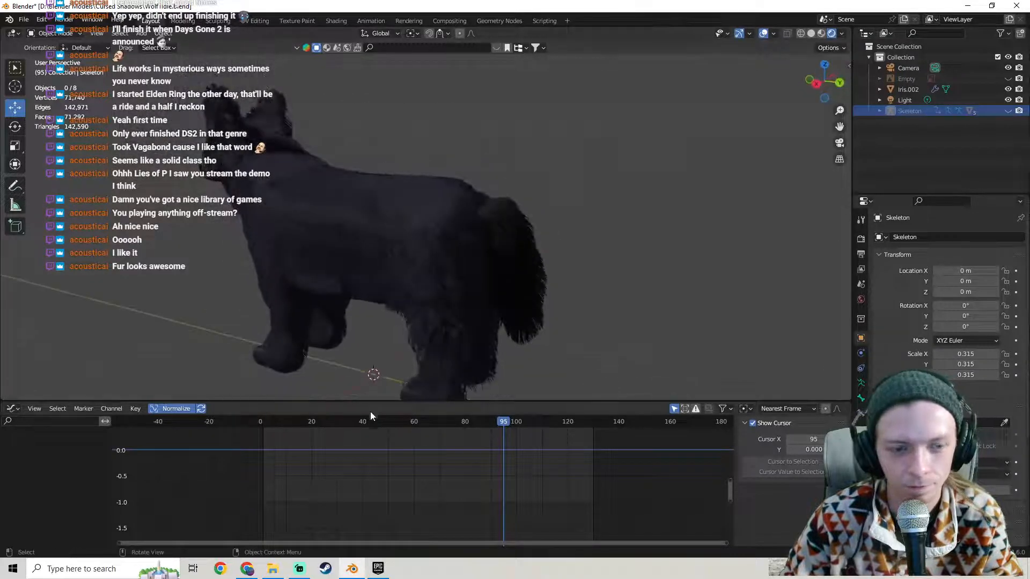
Play the idle animation from frame 0 to check how the furred tail moves, and stop it at frame 22.
{"action": "left_click_drag", "start_coordinate": [349, 422], "coordinate": [246, 430]}
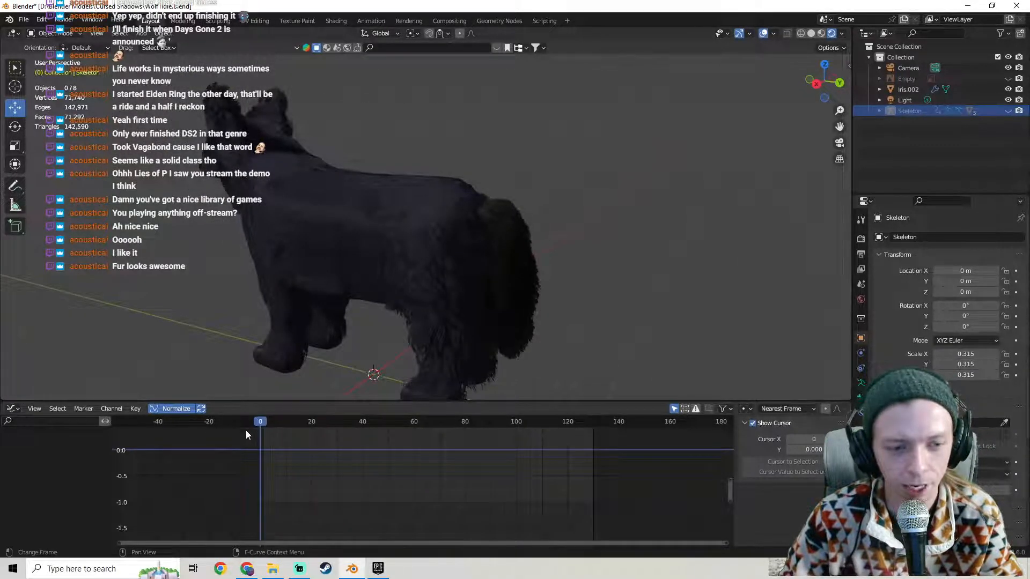
{"action": "key", "text": "space"}
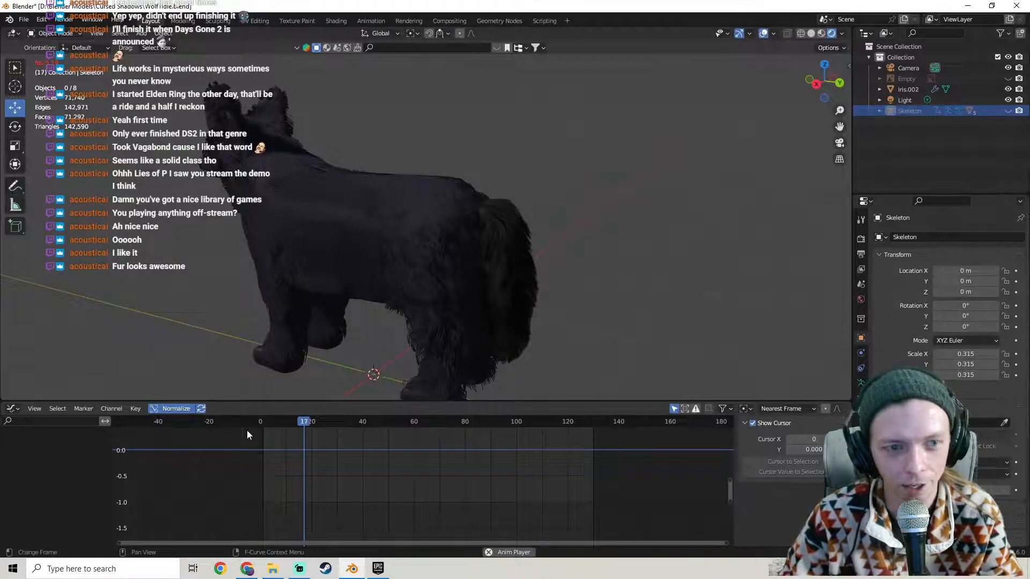
{"action": "key", "text": "space"}
Disable viewport display of the Subdivision modifier on the wolf's body mesh and its tail mesh.
{"action": "middle_click_drag", "start_coordinate": [322, 241], "coordinate": [536, 278]}
{"action": "left_click", "coordinate": [378, 210]}
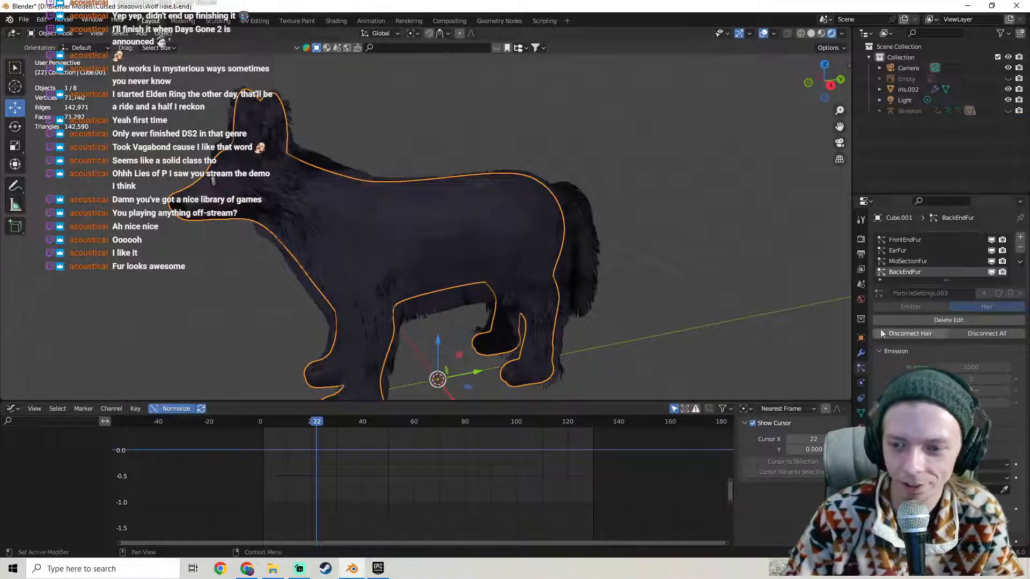
{"action": "left_click", "coordinate": [861, 354]}
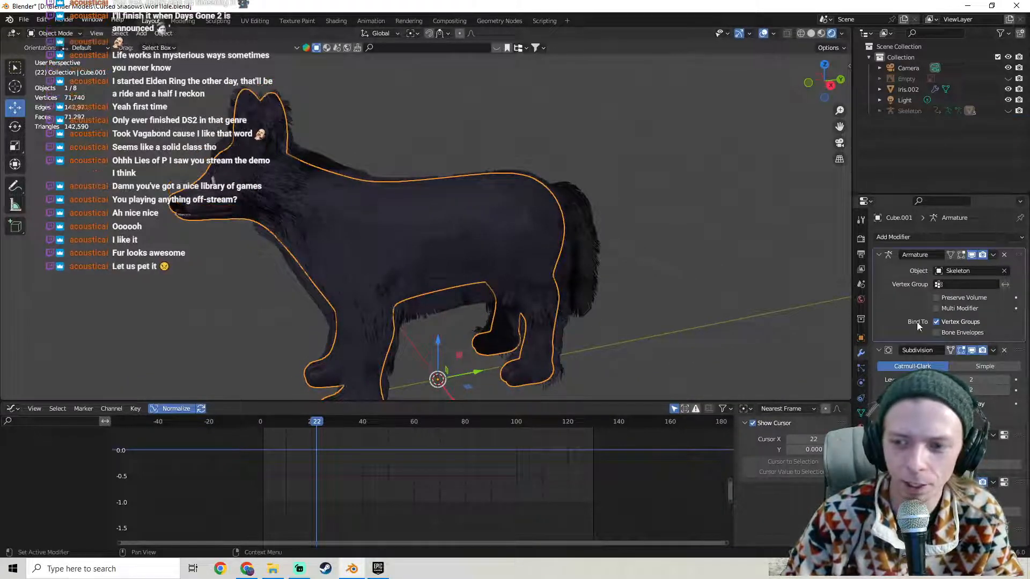
{"action": "left_click", "coordinate": [973, 349]}
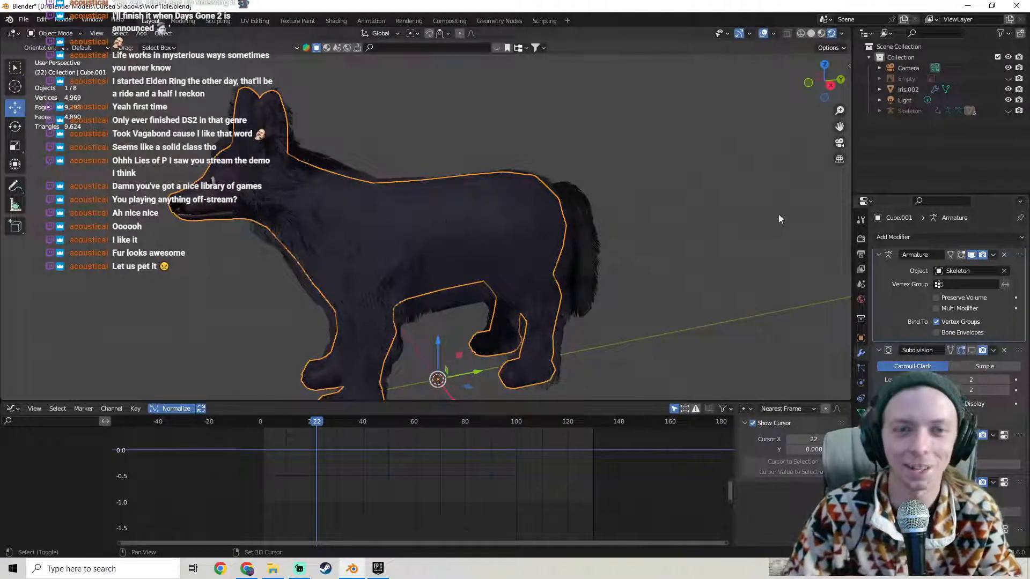
{"action": "middle_click_drag", "start_coordinate": [470, 220], "coordinate": [555, 224], "text": "shift"}
{"action": "left_click", "coordinate": [522, 214]}
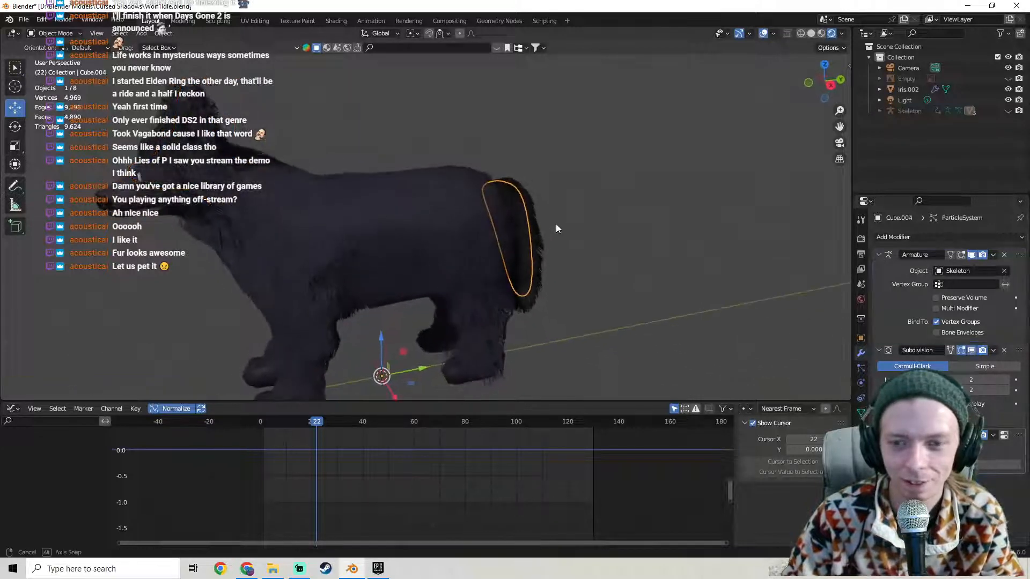
{"action": "left_click", "coordinate": [971, 351]}
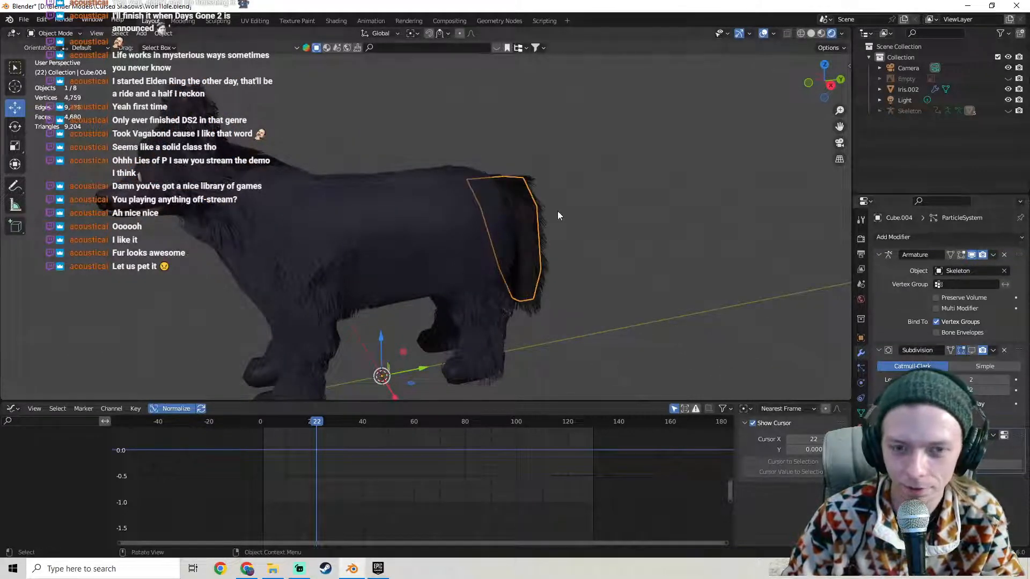
Select the body mesh and disable viewport display of all four fur particle systems, from FrontEndFur to BackEndFur.
{"action": "mouse_move", "coordinate": [557, 210]}
{"action": "middle_mouse_down"}
{"action": "mouse_move", "coordinate": [504, 205]}
{"action": "mouse_move", "coordinate": [563, 224]}
{"action": "middle_mouse_up"}
{"action": "left_click", "coordinate": [368, 213]}
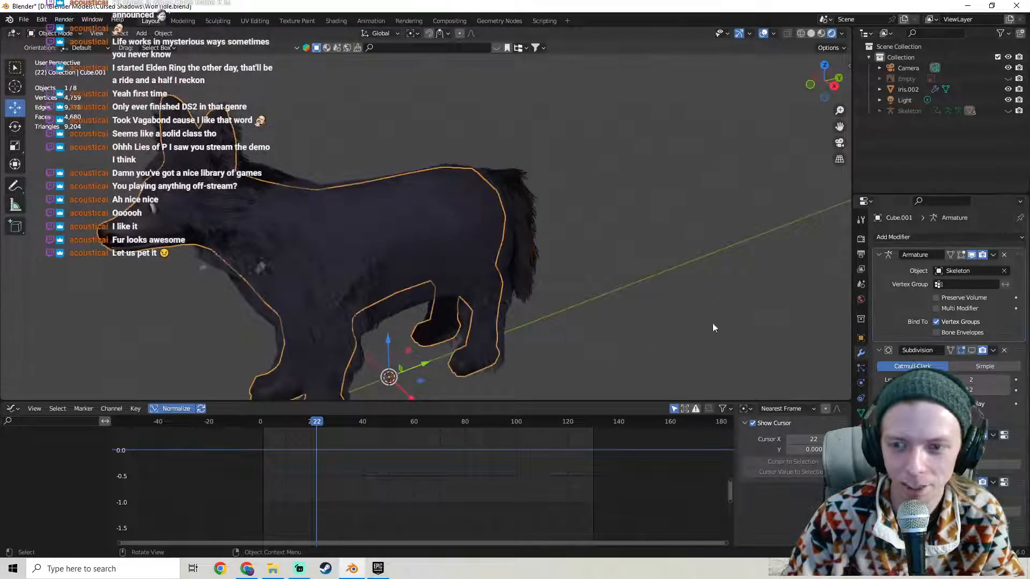
{"action": "left_click", "coordinate": [860, 412]}
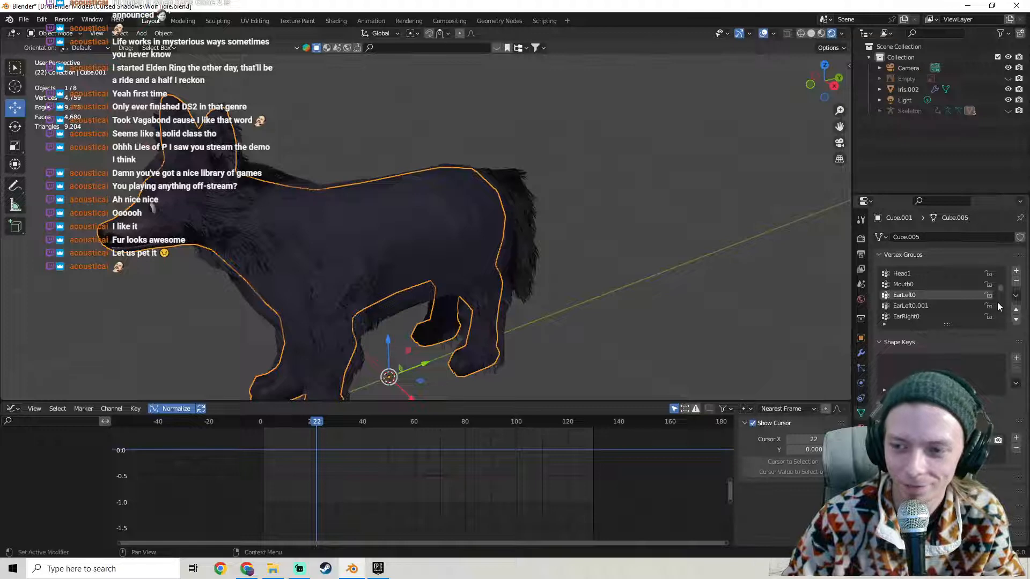
{"action": "left_click", "coordinate": [861, 368]}
{"action": "middle_click_drag", "start_coordinate": [300, 253], "coordinate": [407, 268]}
{"action": "scroll", "coordinate": [382, 270], "scroll_direction": "down", "scroll_amount": 3}
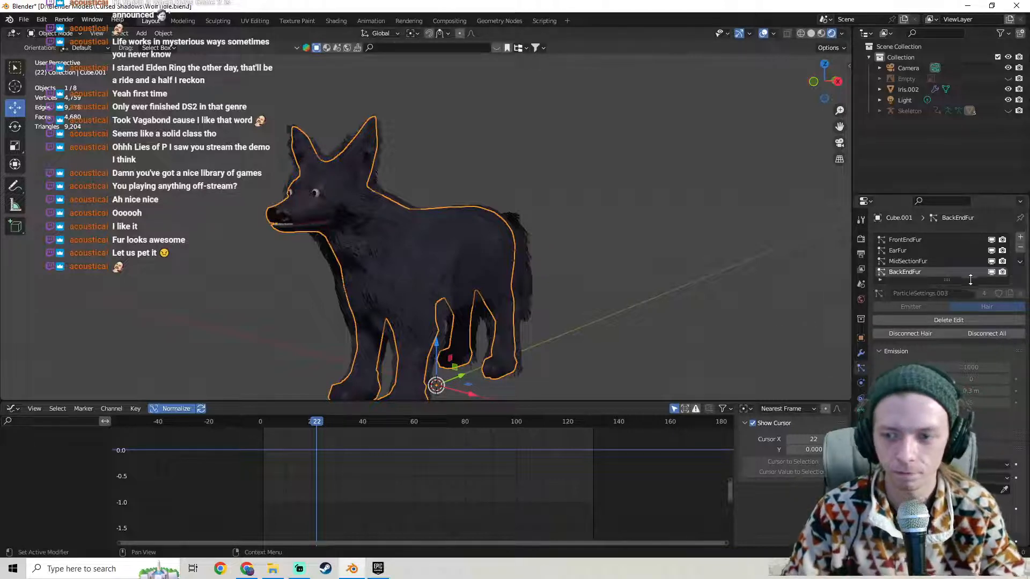
{"action": "left_click_drag", "start_coordinate": [991, 272], "coordinate": [991, 241]}
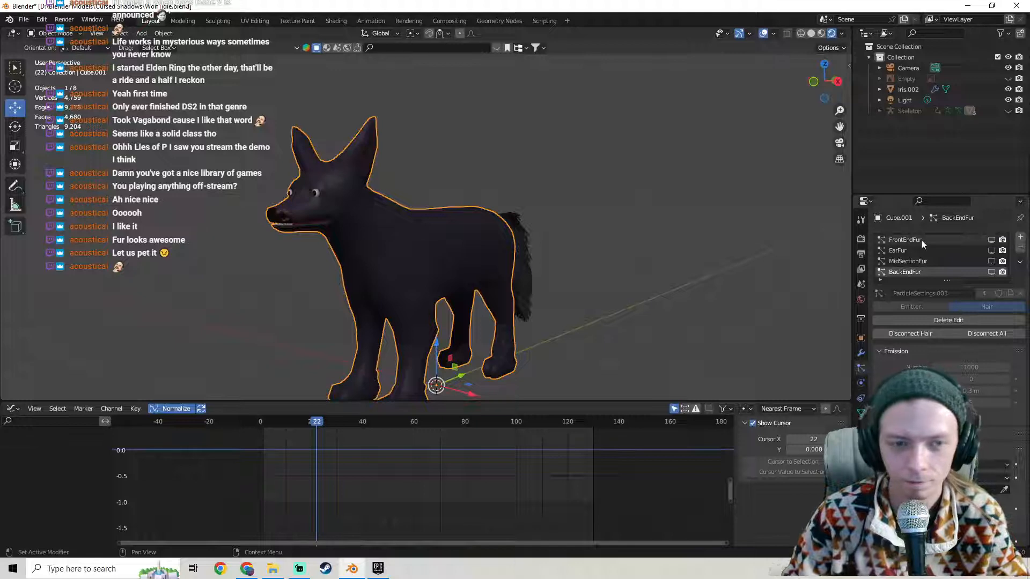
Disable viewport display of the tail mesh's hair particle system and save the file.
{"action": "middle_click_drag", "start_coordinate": [595, 236], "coordinate": [525, 242]}
{"action": "left_click", "coordinate": [545, 239]}
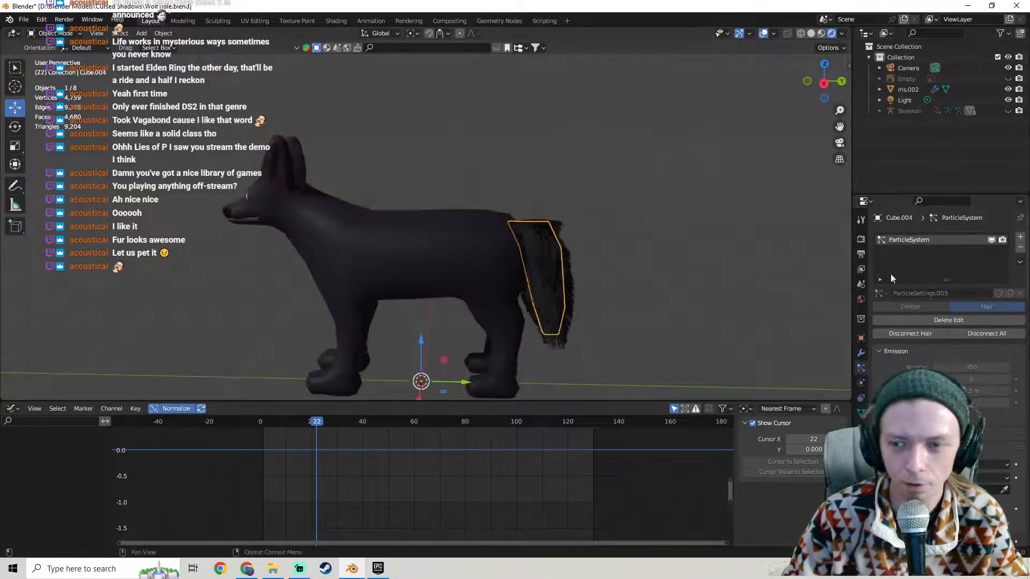
{"action": "left_click", "coordinate": [991, 240]}
{"action": "middle_click_drag", "start_coordinate": [499, 214], "coordinate": [436, 199]}
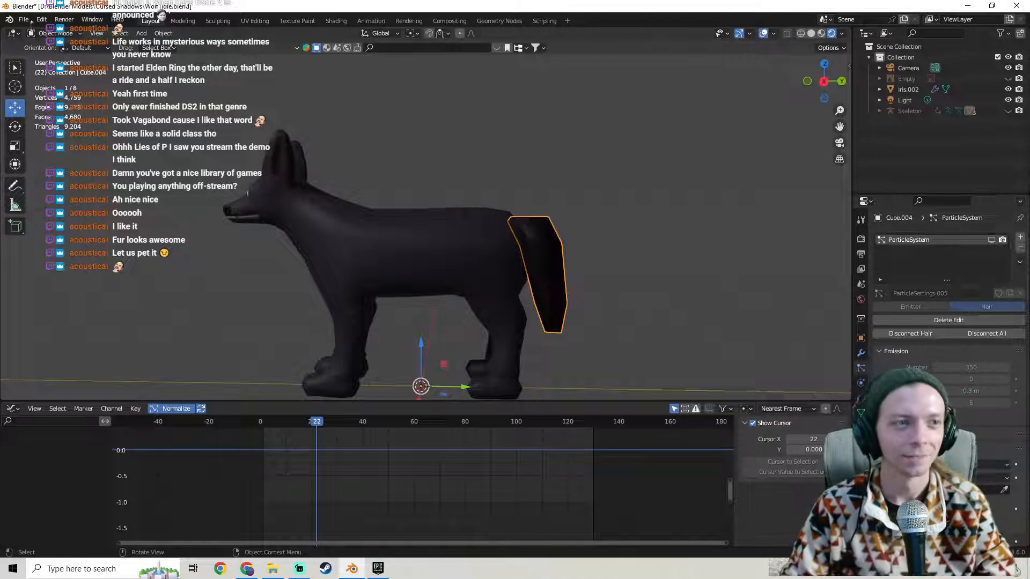
{"action": "key", "text": "ctrl+s"}
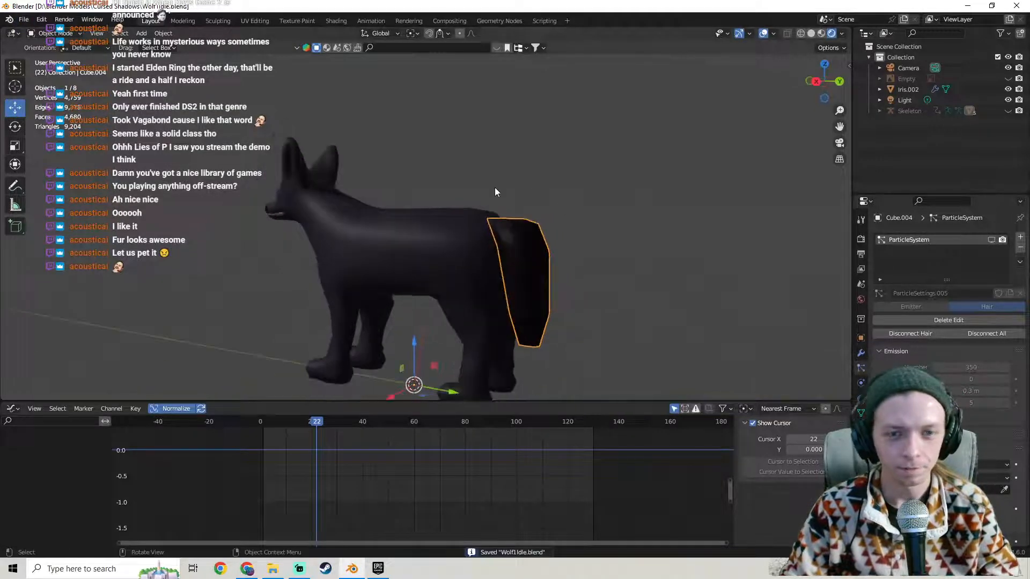
Unhide the skeleton and the reference image, and view the wolf from directly behind.
{"action": "scroll", "coordinate": [494, 188], "scroll_direction": "up", "scroll_amount": 3}
{"action": "middle_click_drag", "start_coordinate": [609, 245], "coordinate": [359, 387]}
{"action": "key", "text": "alt+h"}
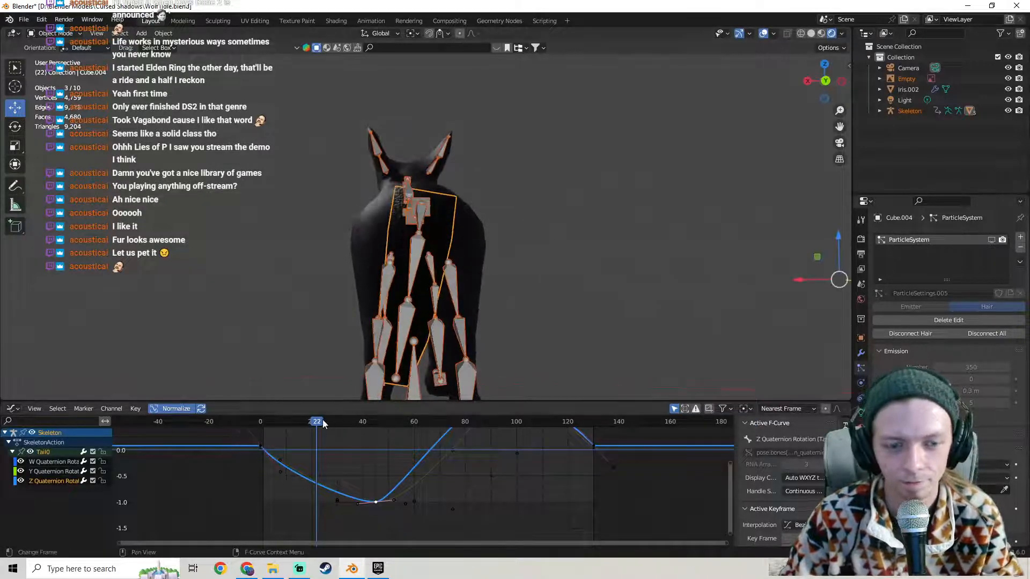
Play the idle animation and hide the reference image and the skeleton so only the wolf is shown.
{"action": "key", "text": "space"}
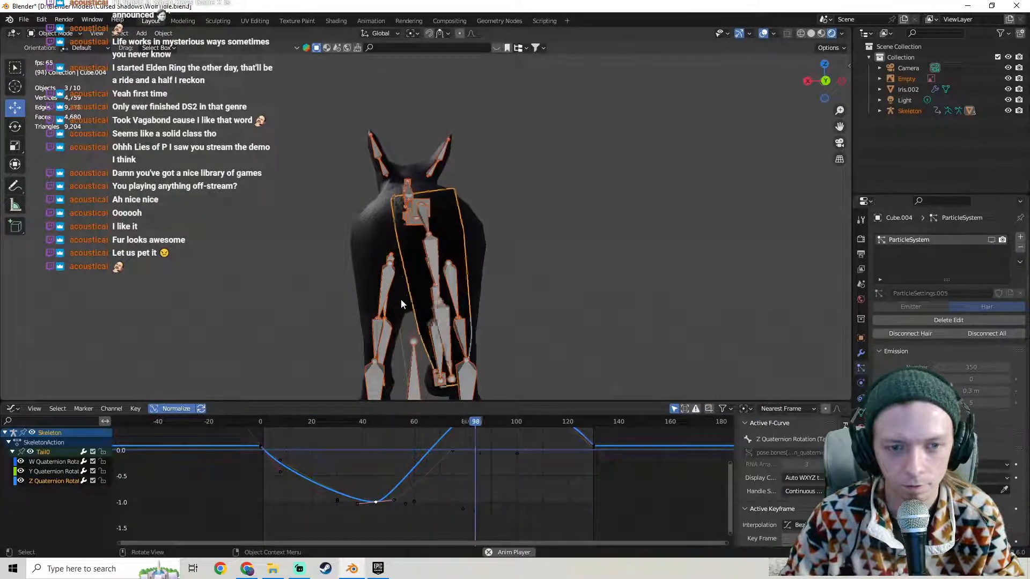
{"action": "middle_click_drag", "start_coordinate": [400, 298], "coordinate": [499, 292]}
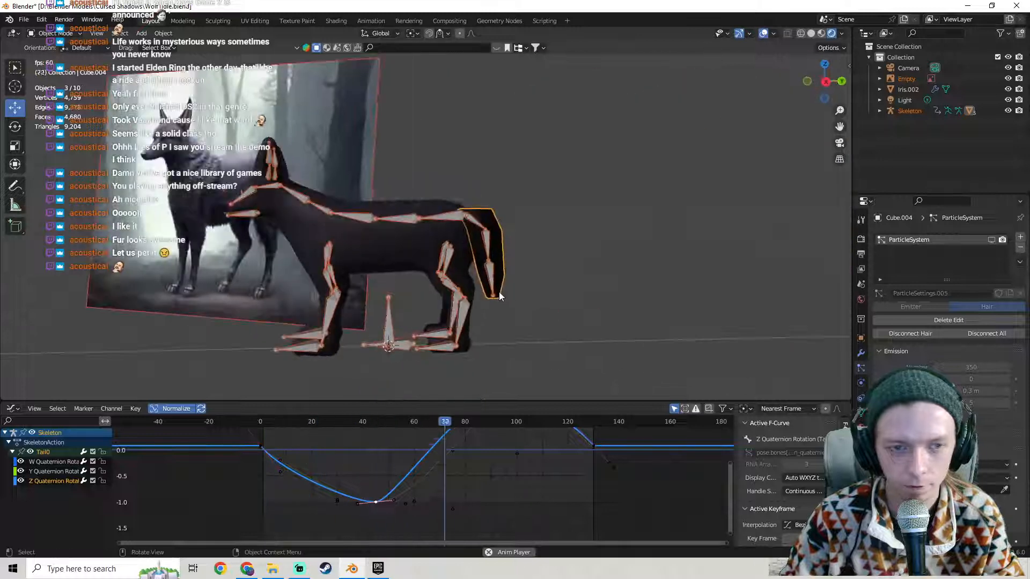
{"action": "middle_click_drag", "start_coordinate": [395, 285], "coordinate": [351, 262]}
{"action": "left_click", "coordinate": [266, 245]}
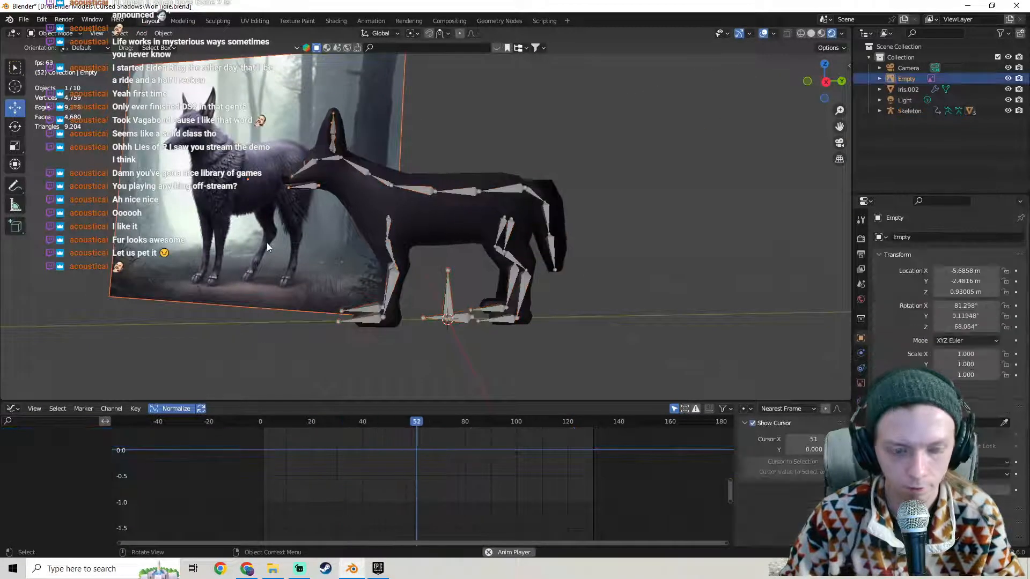
{"action": "key", "text": "h"}
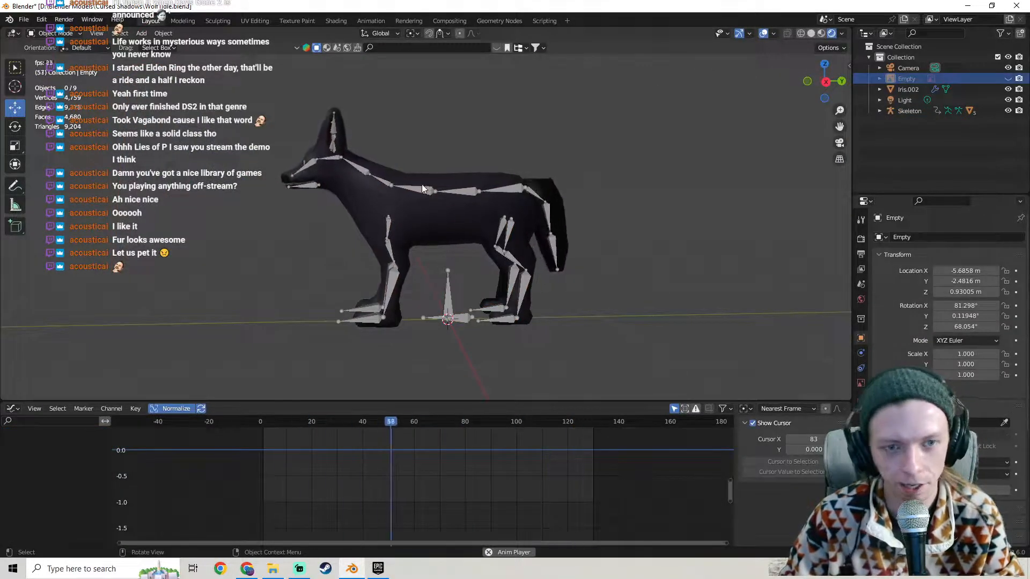
{"action": "left_click", "coordinate": [419, 187]}
{"action": "key", "text": "h"}
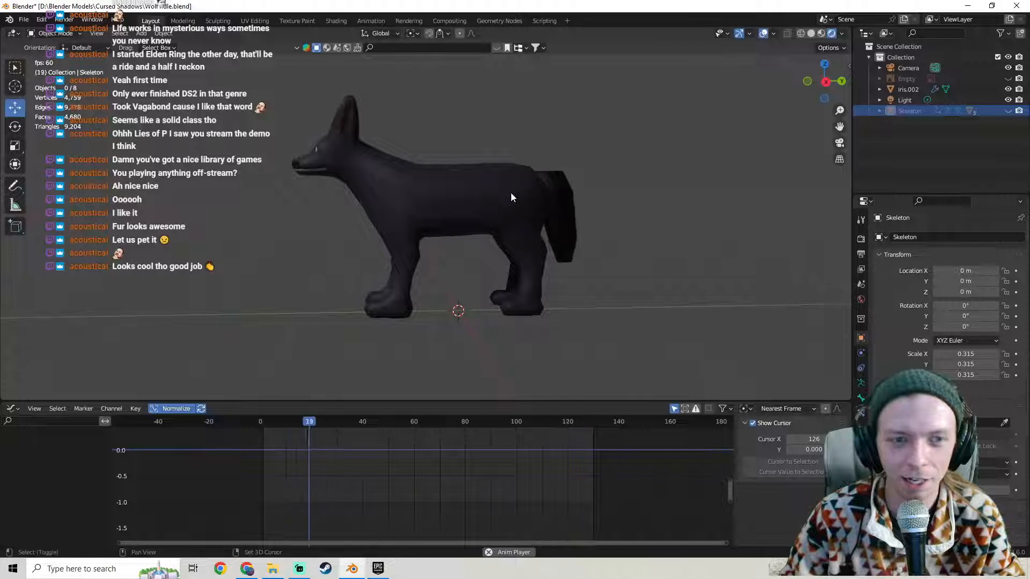
Examine the playing idle animation from the wolf's side, rear and front, up close and from farther away.
{"action": "middle_click_drag", "start_coordinate": [511, 192], "coordinate": [509, 211], "text": "shift"}
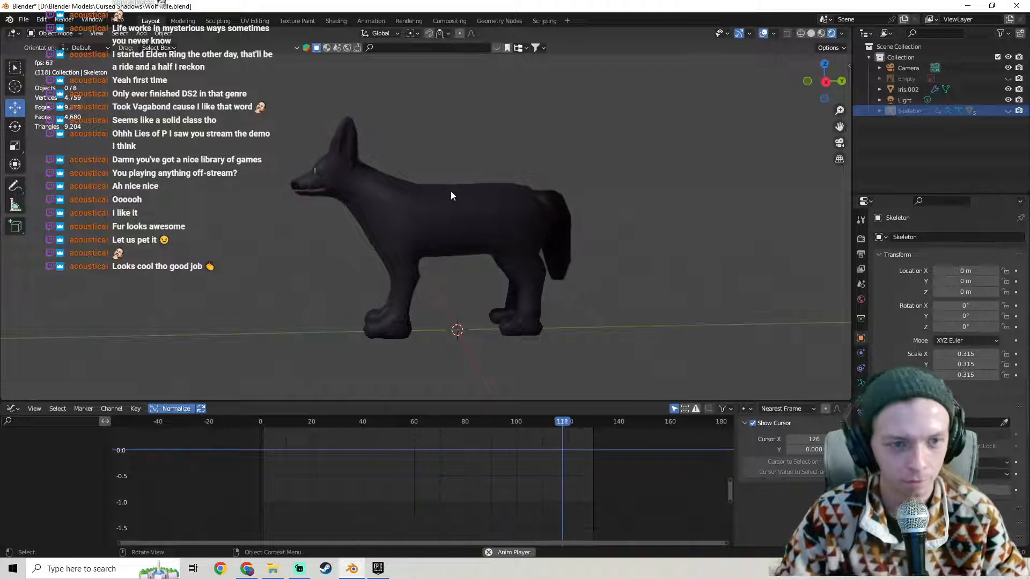
{"action": "middle_click_drag", "start_coordinate": [450, 195], "coordinate": [473, 205]}
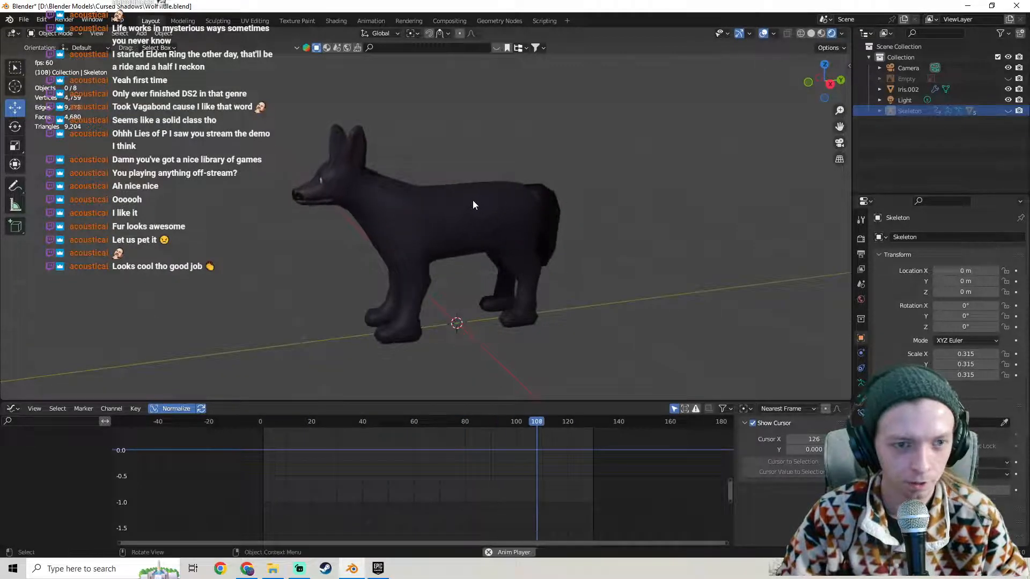
{"action": "key", "text": "KP_3"}
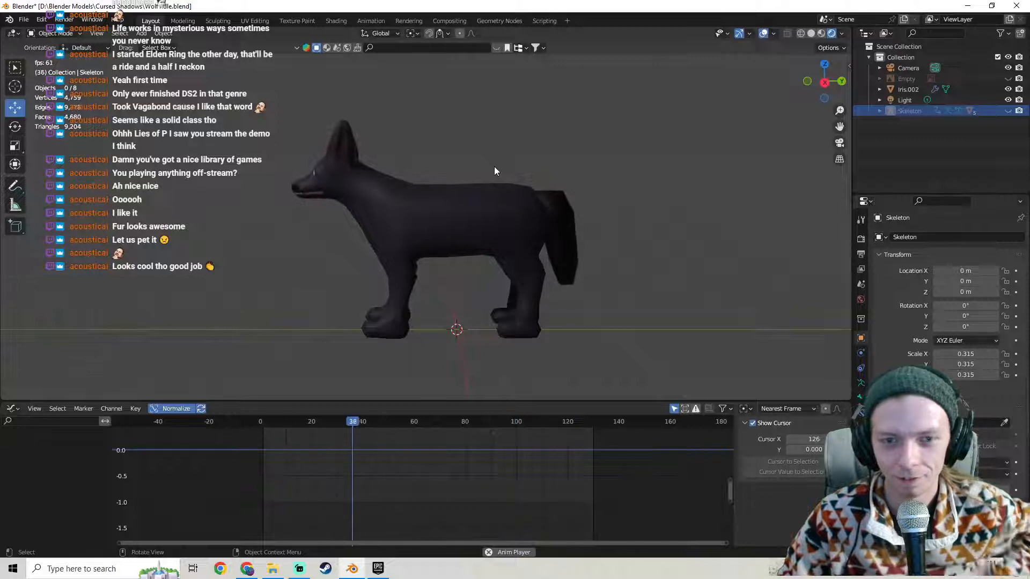
{"action": "middle_click_drag", "start_coordinate": [512, 174], "coordinate": [414, 174]}
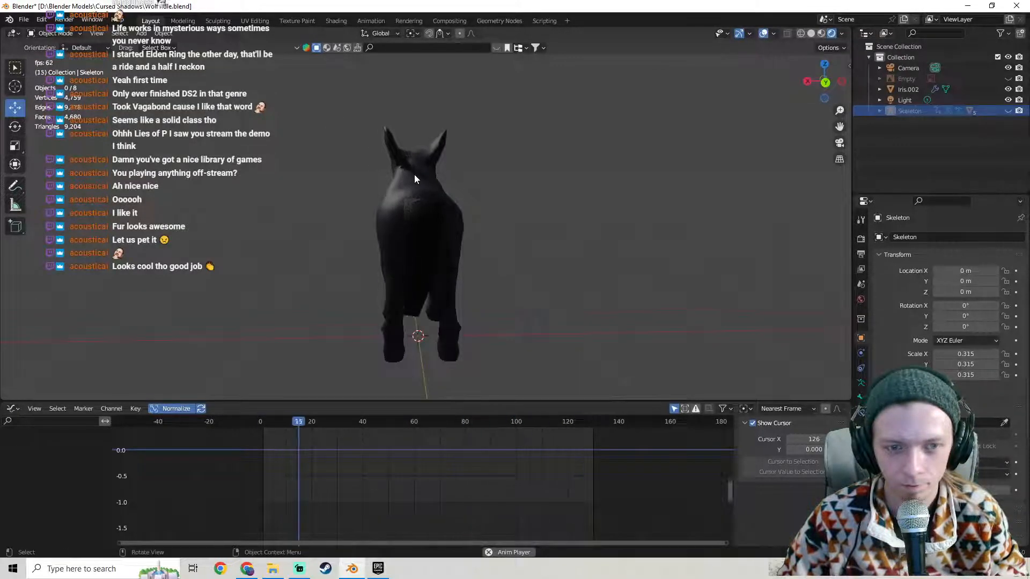
{"action": "scroll", "coordinate": [369, 194], "scroll_direction": "down", "scroll_amount": 3}
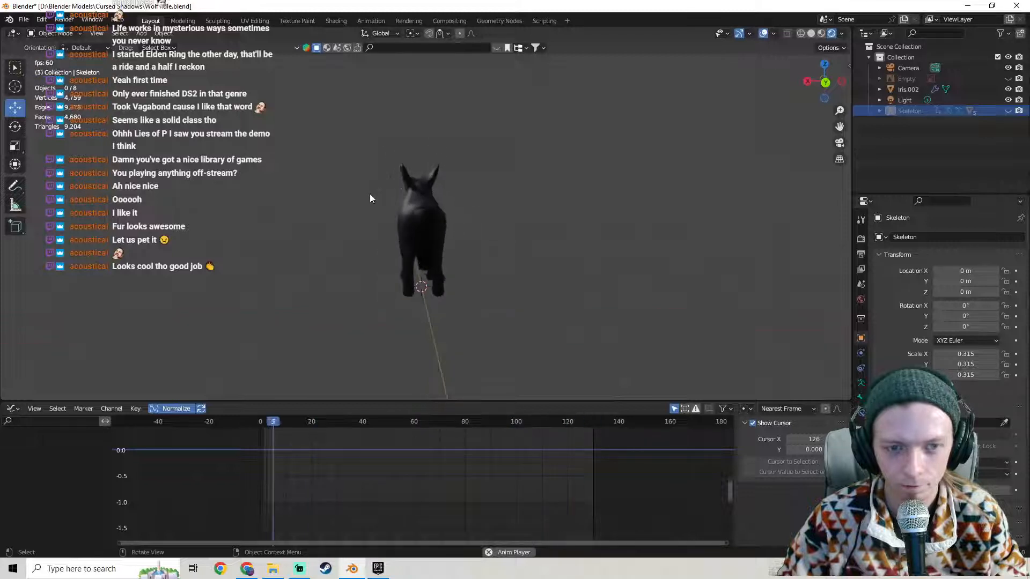
{"action": "middle_click_drag", "start_coordinate": [369, 194], "coordinate": [503, 198]}
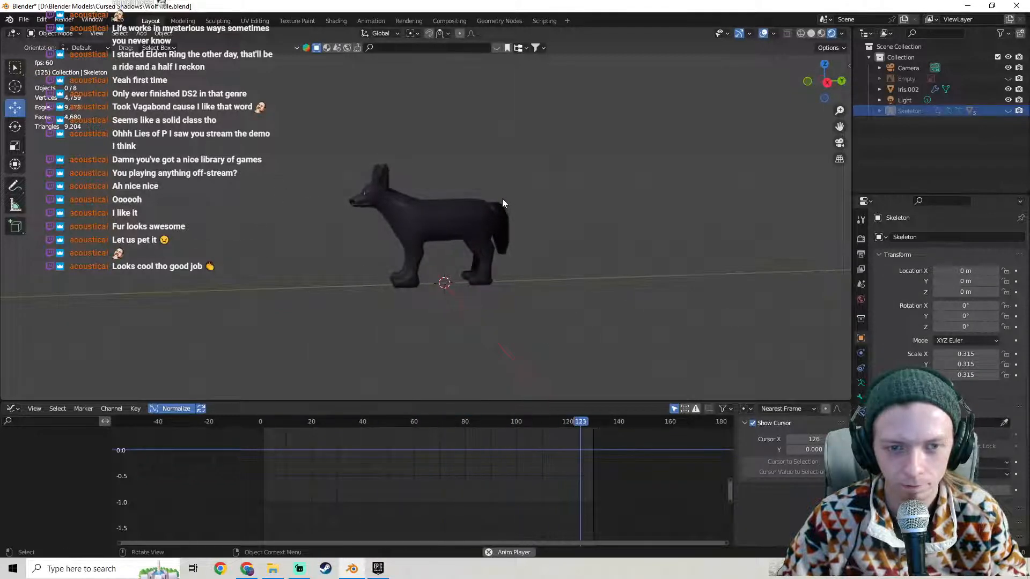
{"action": "scroll", "coordinate": [503, 203], "scroll_direction": "up", "scroll_amount": 2}
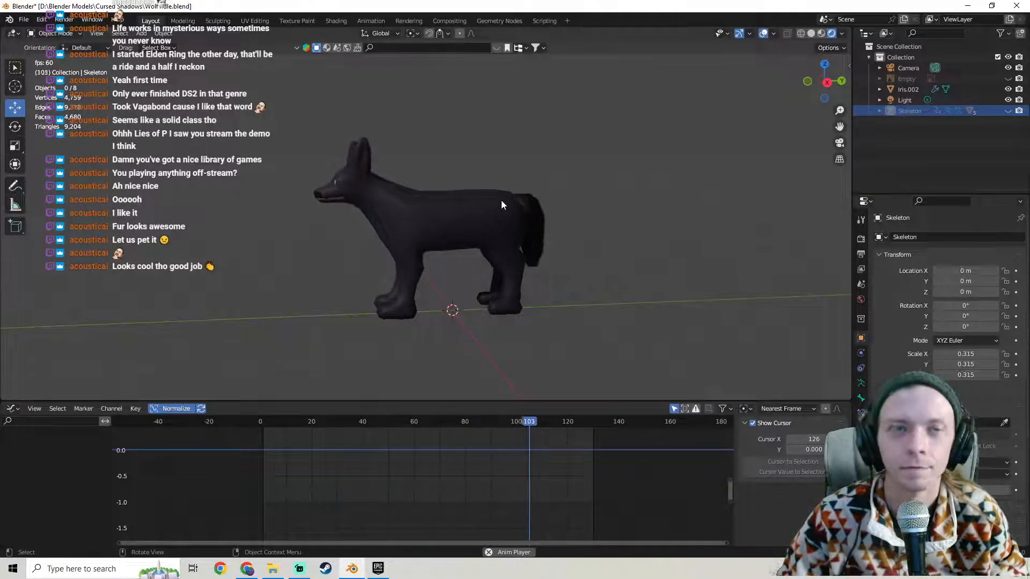
{"action": "middle_click_drag", "start_coordinate": [500, 201], "coordinate": [567, 205]}
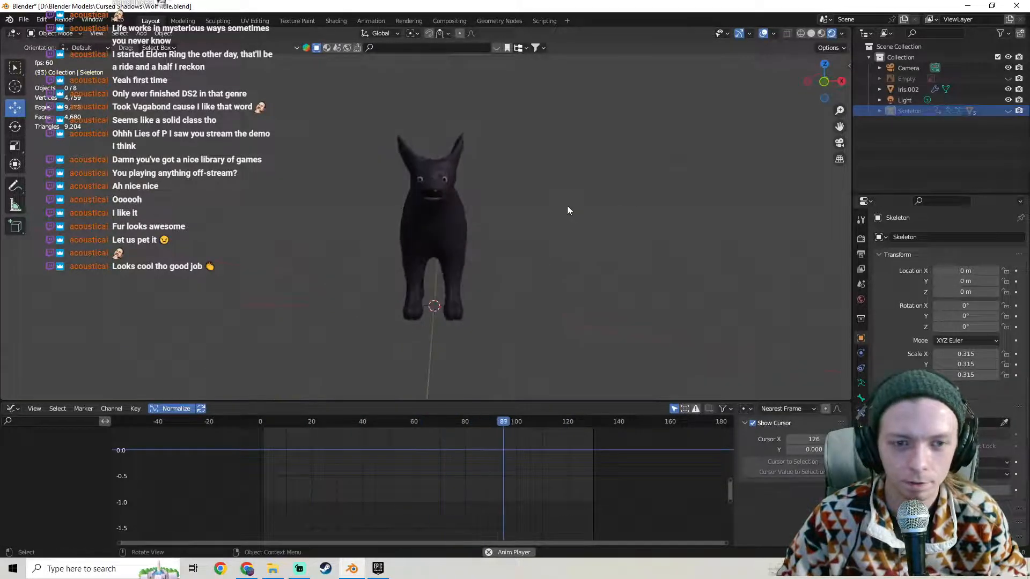
Inspect the wolf's body mesh in Edit Mode from the front and side, stop playback and return to Object Mode.
{"action": "left_click", "coordinate": [436, 186]}
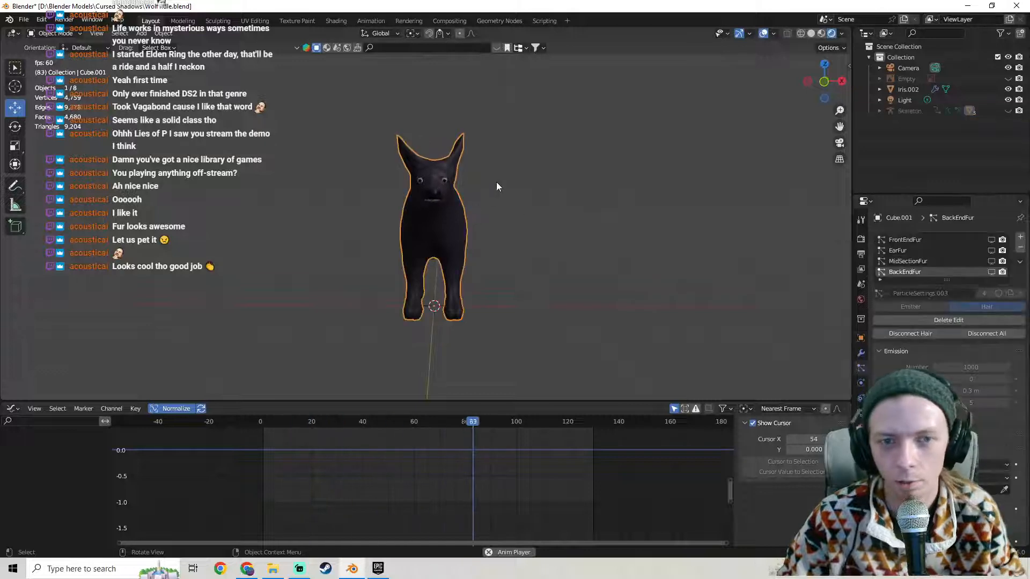
{"action": "key", "text": "Tab"}
{"action": "scroll", "coordinate": [490, 214], "scroll_direction": "up", "scroll_amount": 3}
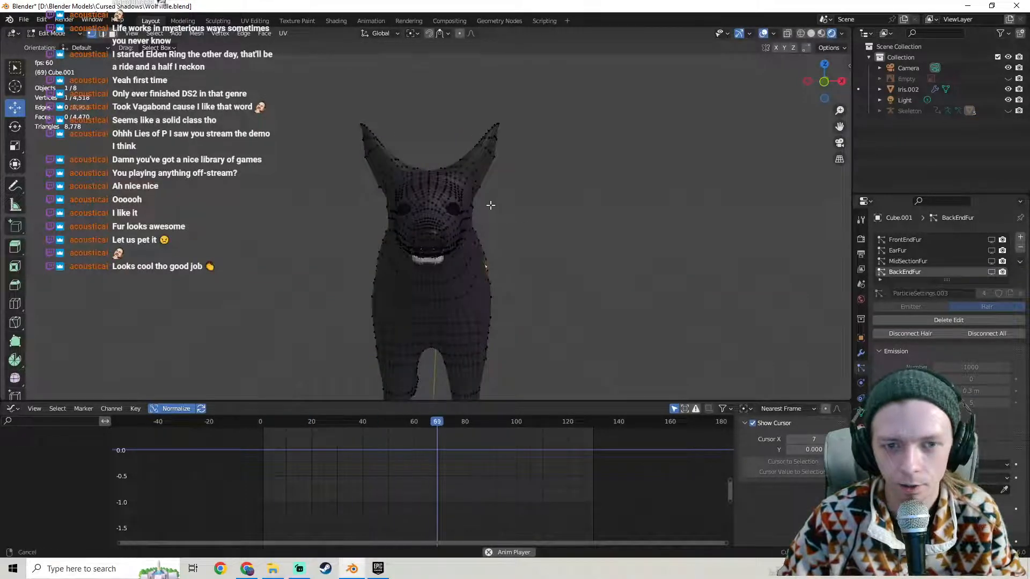
{"action": "middle_click_drag", "start_coordinate": [471, 223], "coordinate": [396, 219]}
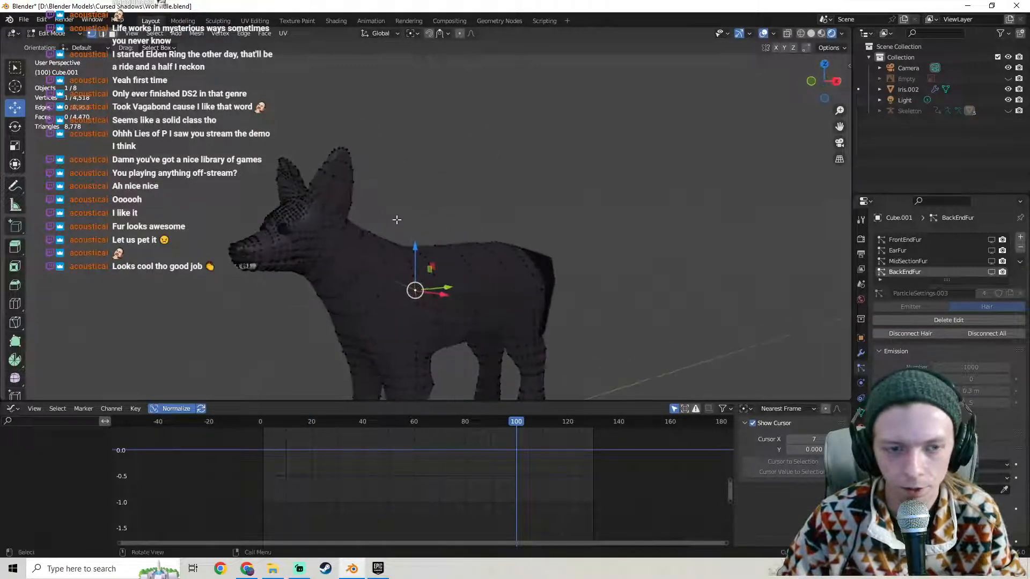
{"action": "left_click", "coordinate": [49, 37]}
{"action": "left_click", "coordinate": [52, 43]}
{"action": "middle_click_drag", "start_coordinate": [436, 273], "coordinate": [557, 246]}
{"action": "left_click", "coordinate": [600, 236]}
{"action": "scroll", "coordinate": [526, 264], "scroll_direction": "down", "scroll_amount": 2}
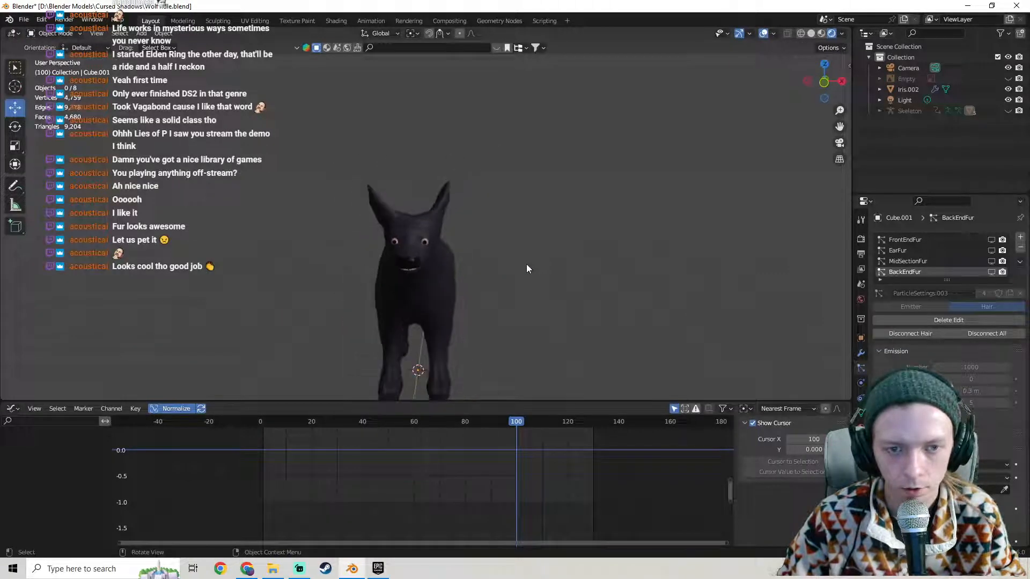
Select the body mesh, go to frame 0 and compare its Edit Mode shape with its Object Mode shape, showing its modifiers.
{"action": "left_click", "coordinate": [434, 258]}
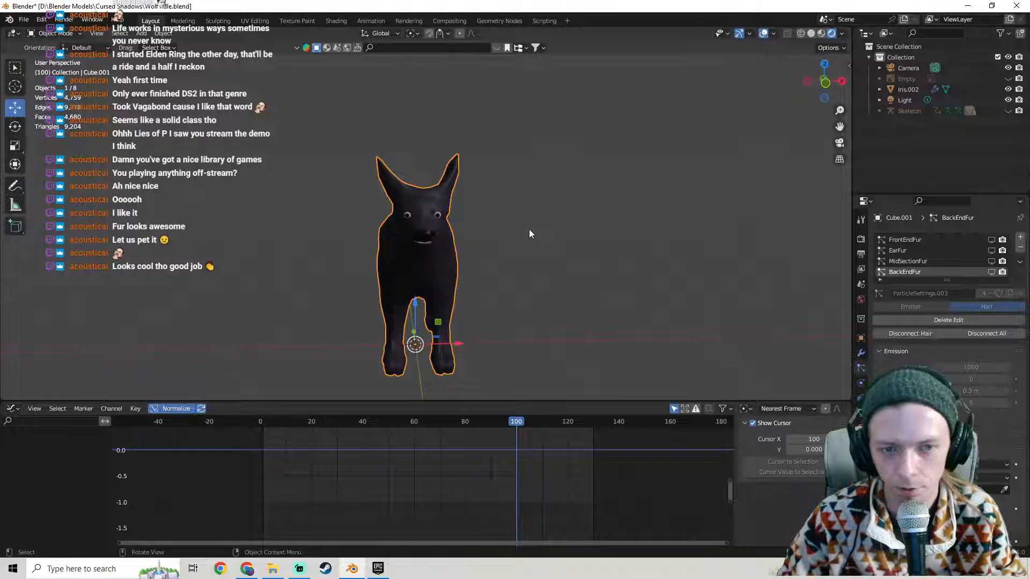
{"action": "middle_click_drag", "start_coordinate": [528, 229], "coordinate": [512, 212]}
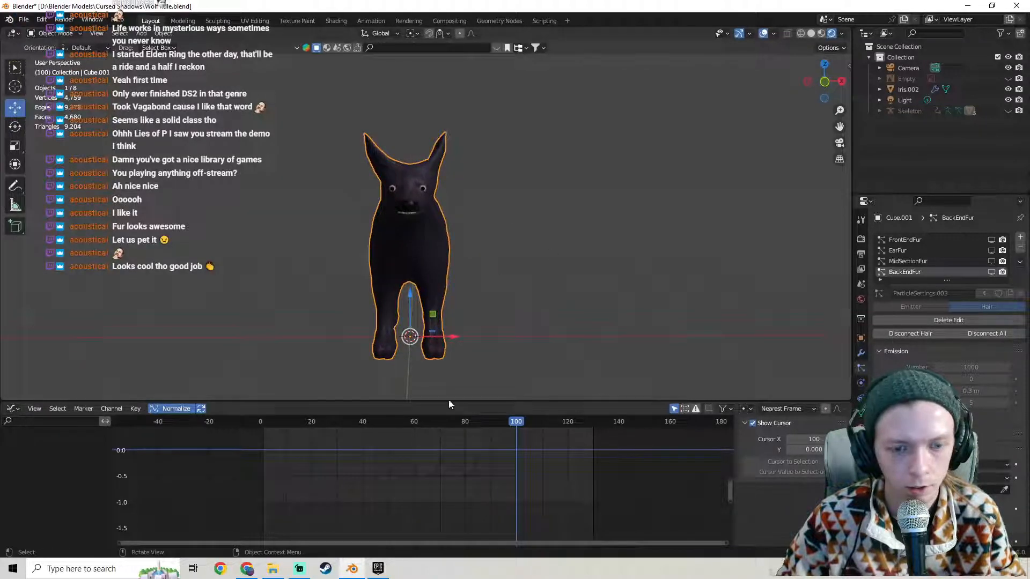
{"action": "left_click_drag", "start_coordinate": [418, 421], "coordinate": [252, 422]}
{"action": "left_click", "coordinate": [861, 353]}
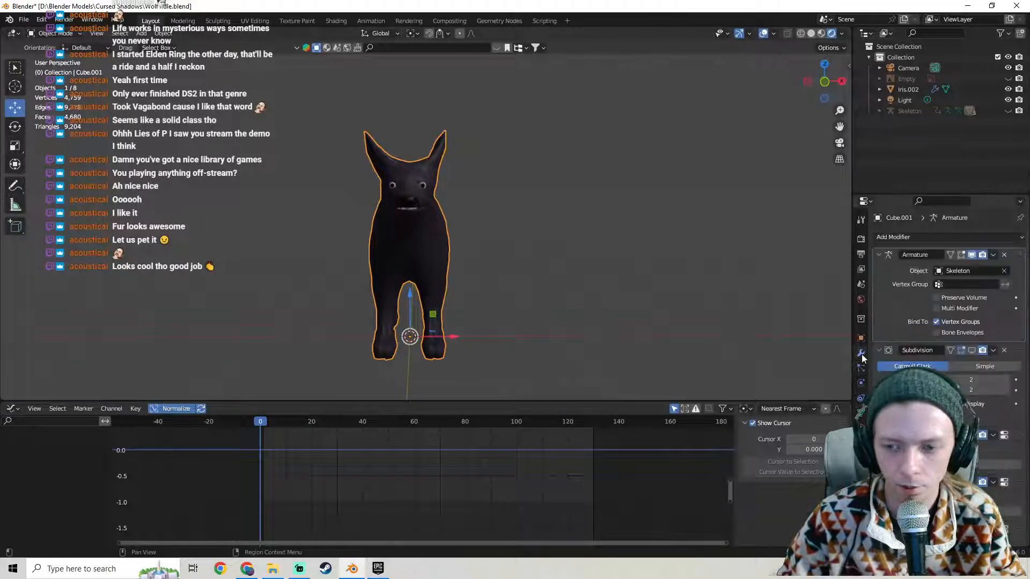
{"action": "key", "text": "Tab"}
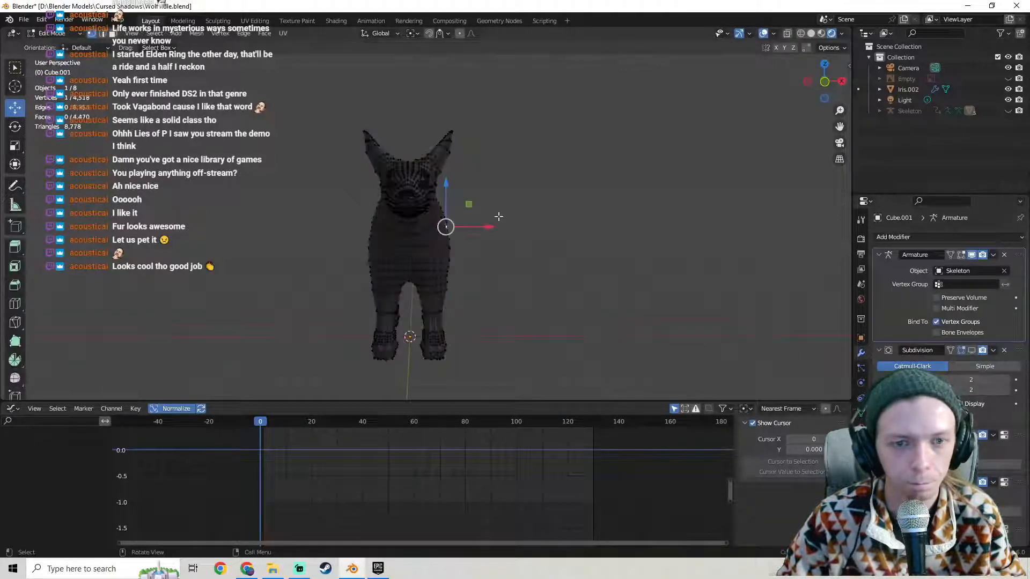
{"action": "key", "text": "Tab"}
{"action": "key", "text": "Tab"}
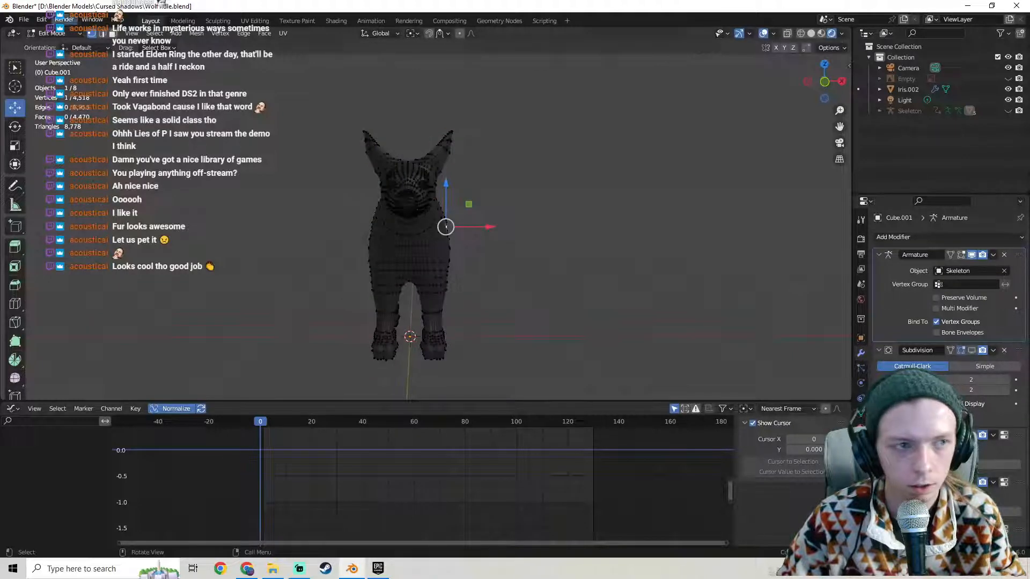
{"action": "left_click", "coordinate": [49, 34]}
{"action": "left_click", "coordinate": [53, 46]}
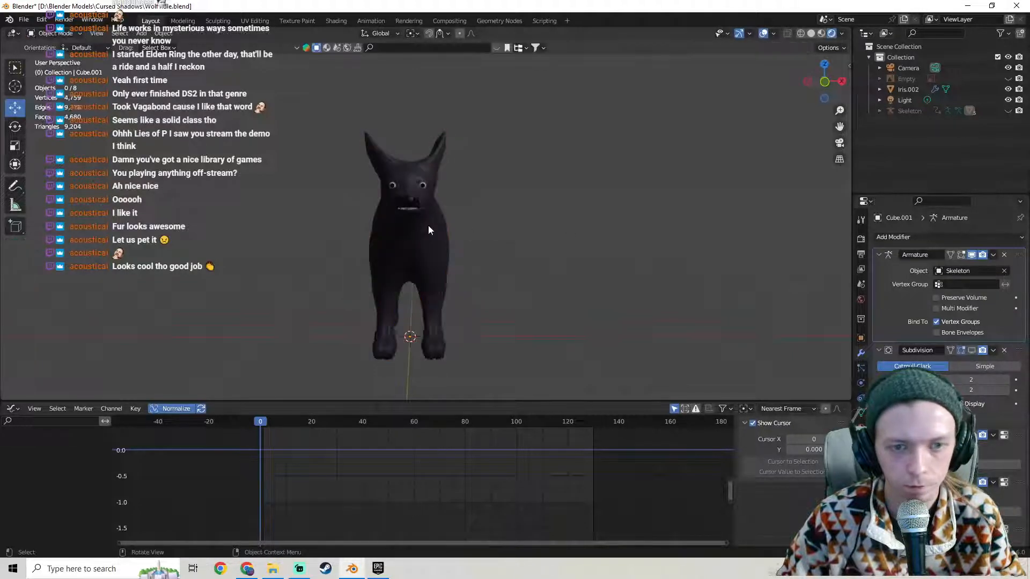
Check the body mesh's vertex groups in Edit Mode, return to Object Mode, and unhide the skeleton and reference image.
{"action": "left_click", "coordinate": [860, 413]}
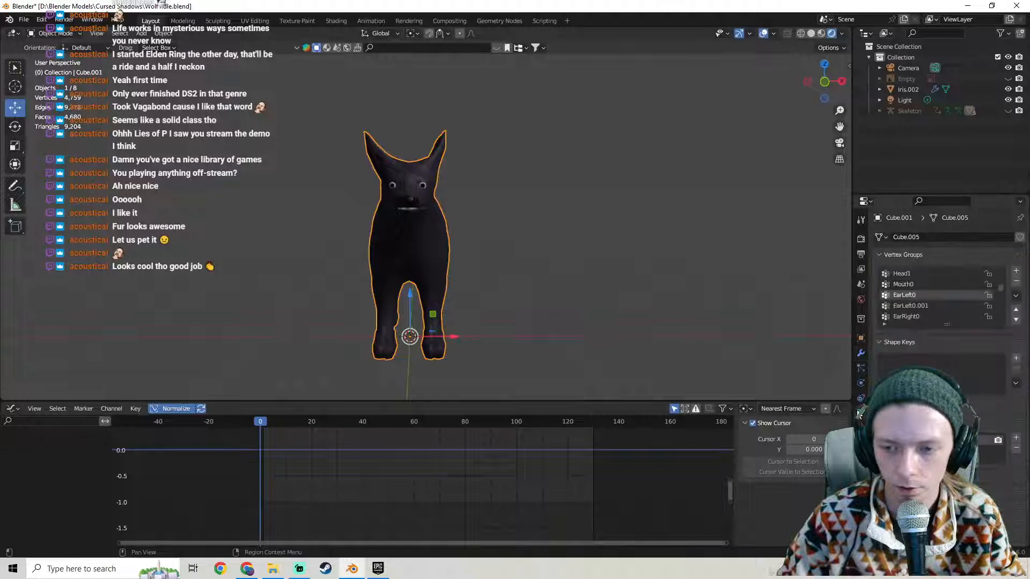
{"action": "key", "text": "Tab"}
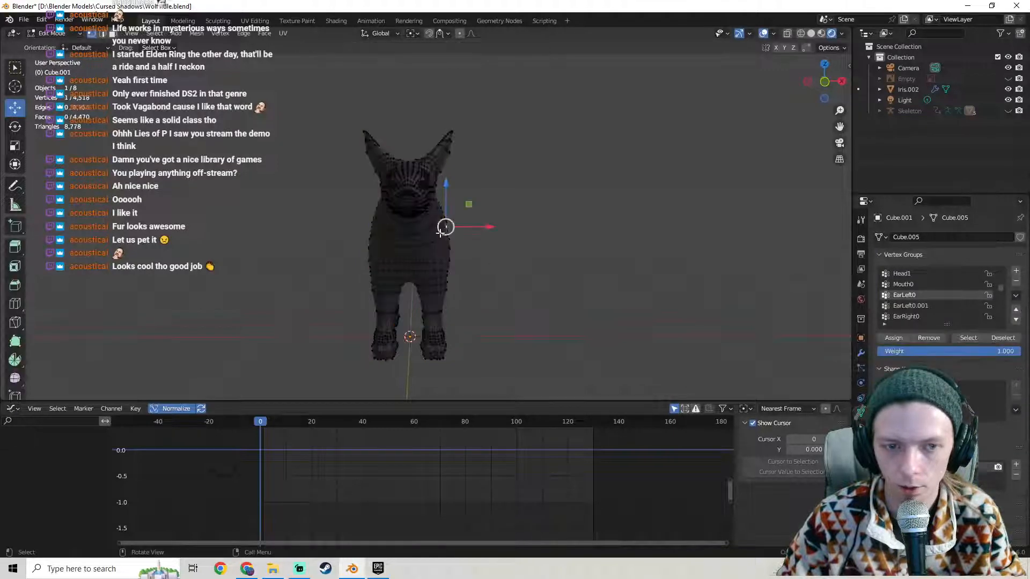
{"action": "left_click", "coordinate": [38, 34]}
{"action": "left_click", "coordinate": [55, 46]}
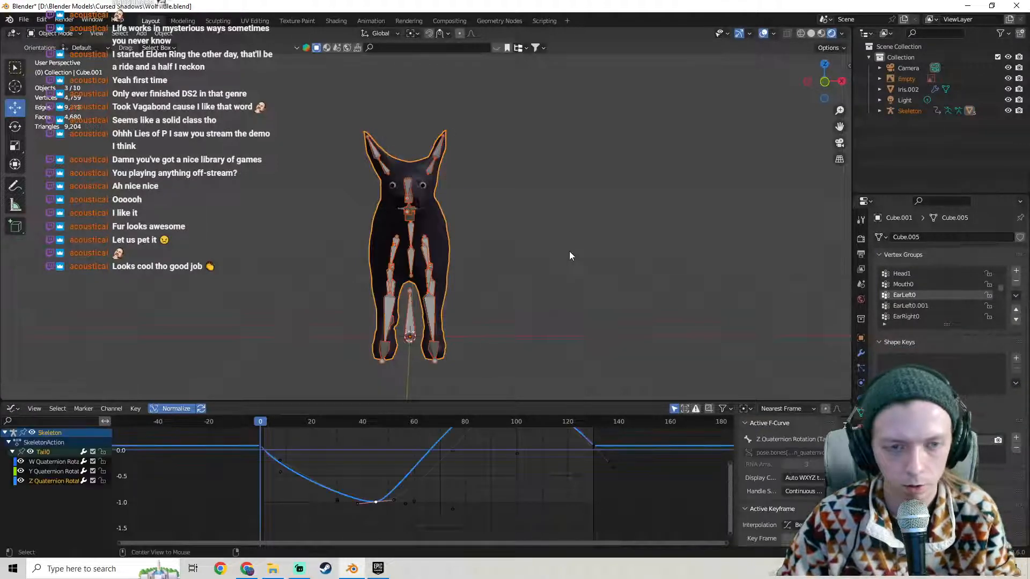
Put the skeleton in Pose Mode, select all bones and clear their user transforms at frame 0.
{"action": "left_click", "coordinate": [413, 190]}
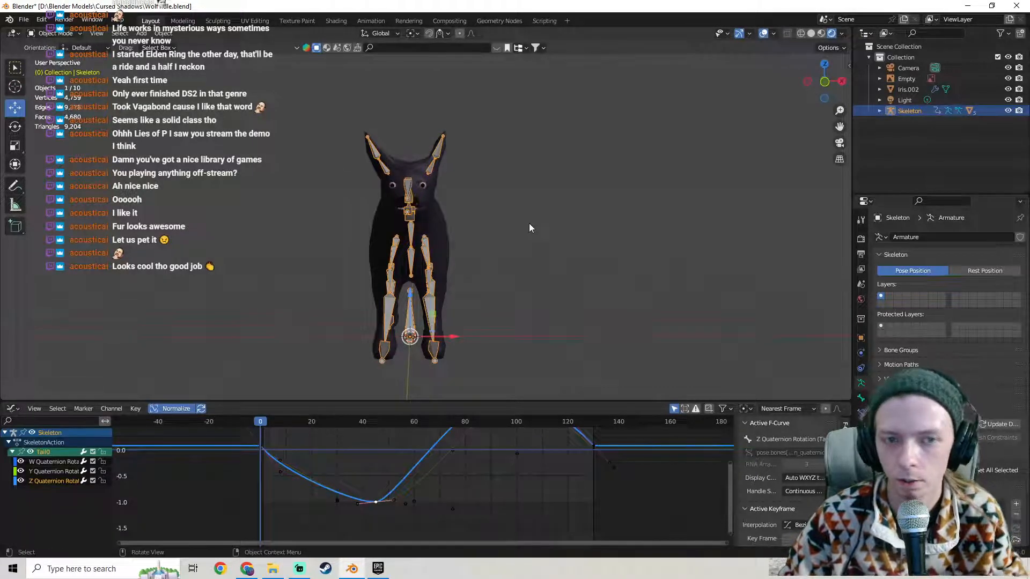
{"action": "left_click", "coordinate": [53, 33]}
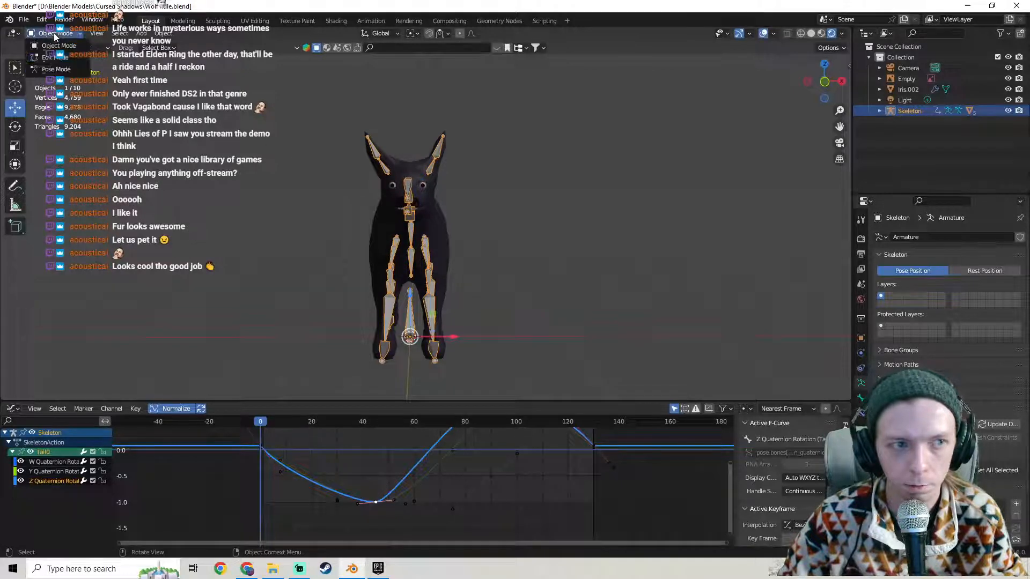
{"action": "left_click", "coordinate": [56, 69]}
{"action": "key", "text": "a"}
{"action": "right_click", "coordinate": [406, 187]}
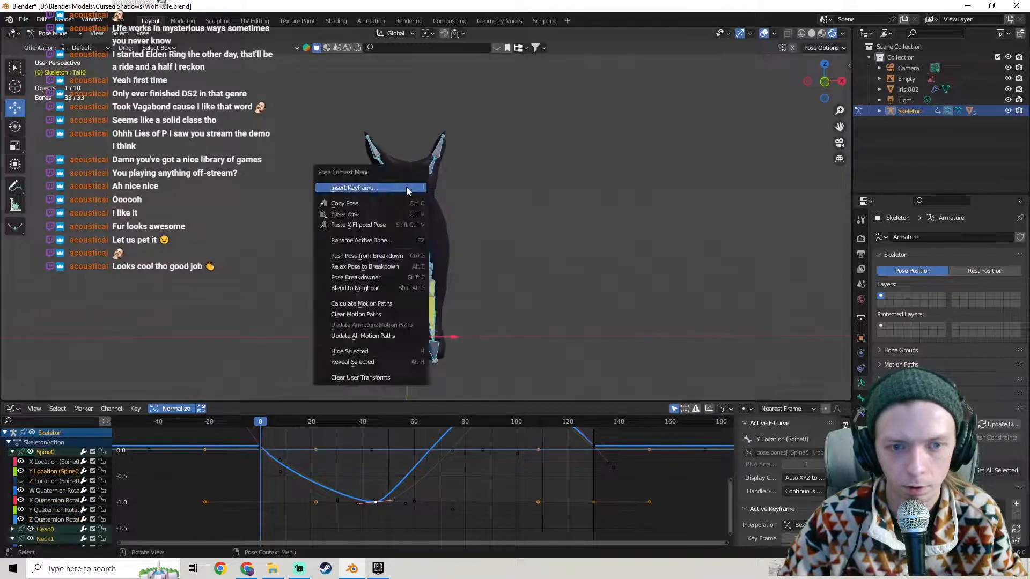
{"action": "left_click", "coordinate": [388, 377]}
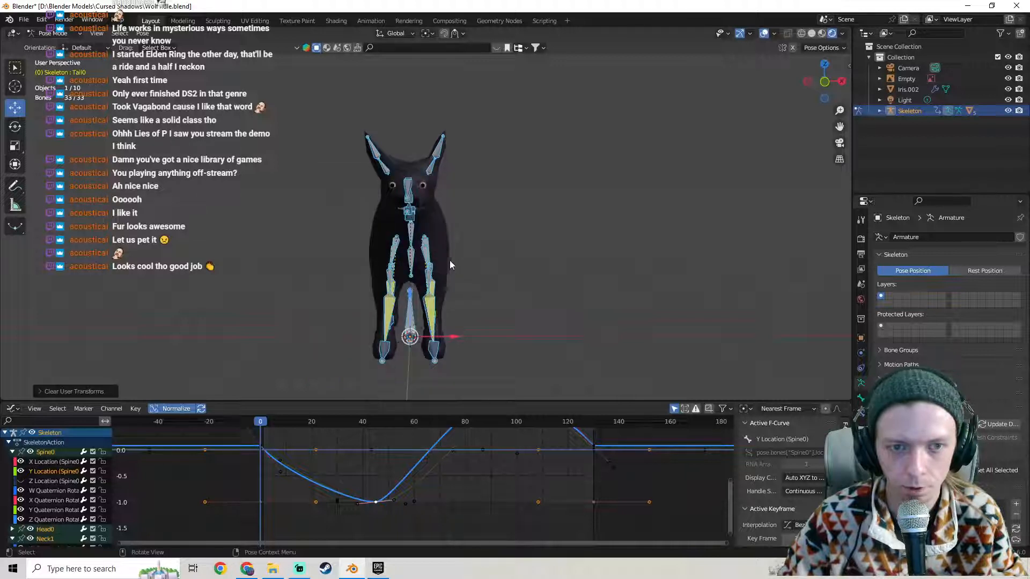
Play the animation viewed from the front and compare the skeleton's ear bones between Pose Mode and Edit Mode.
{"action": "key", "text": "space"}
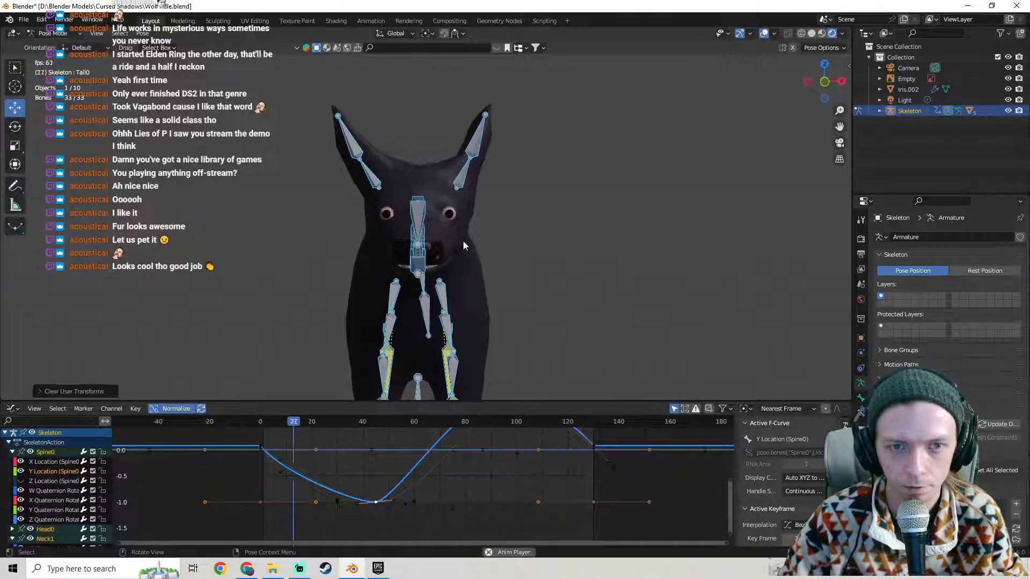
{"action": "key", "text": "space"}
{"action": "key", "text": "Tab"}
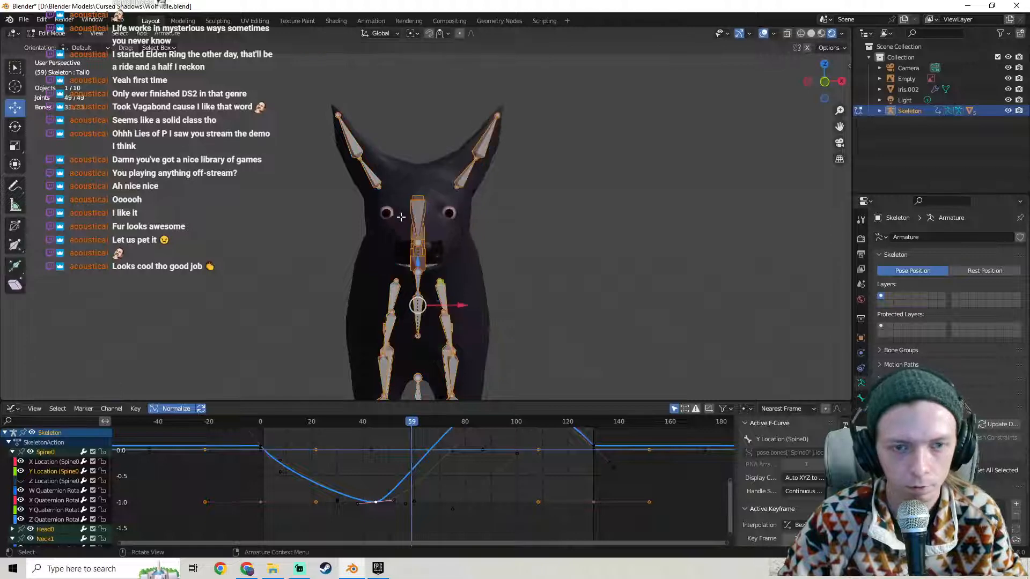
{"action": "key", "text": "Tab"}
{"action": "left_click_drag", "start_coordinate": [333, 423], "coordinate": [188, 422]}
{"action": "key", "text": "space"}
{"action": "key", "text": "space"}
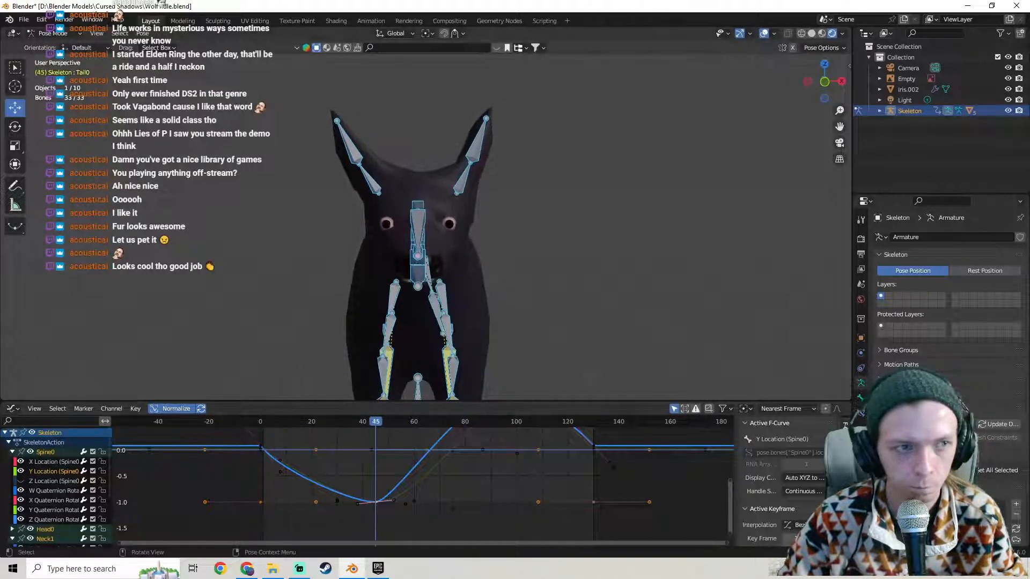
Return the skeleton to Object Mode, deselect it, and compare it with Edit Mode while resetting the timeline to frame 0.
{"action": "left_click", "coordinate": [53, 33]}
{"action": "left_click", "coordinate": [60, 46]}
{"action": "left_click", "coordinate": [609, 236]}
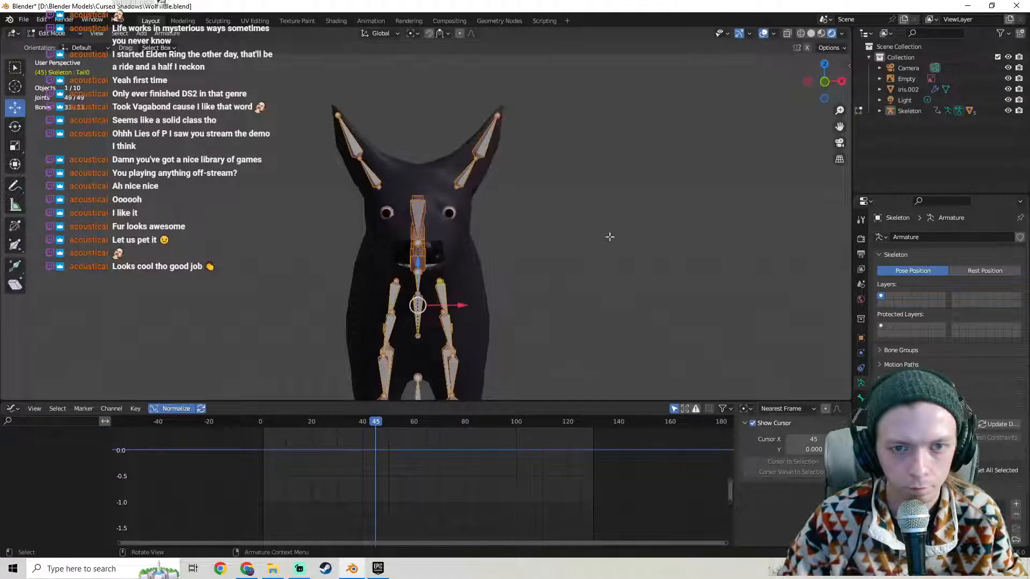
{"action": "key", "text": "Tab"}
{"action": "left_click_drag", "start_coordinate": [271, 423], "coordinate": [242, 436]}
{"action": "key", "text": "Tab"}
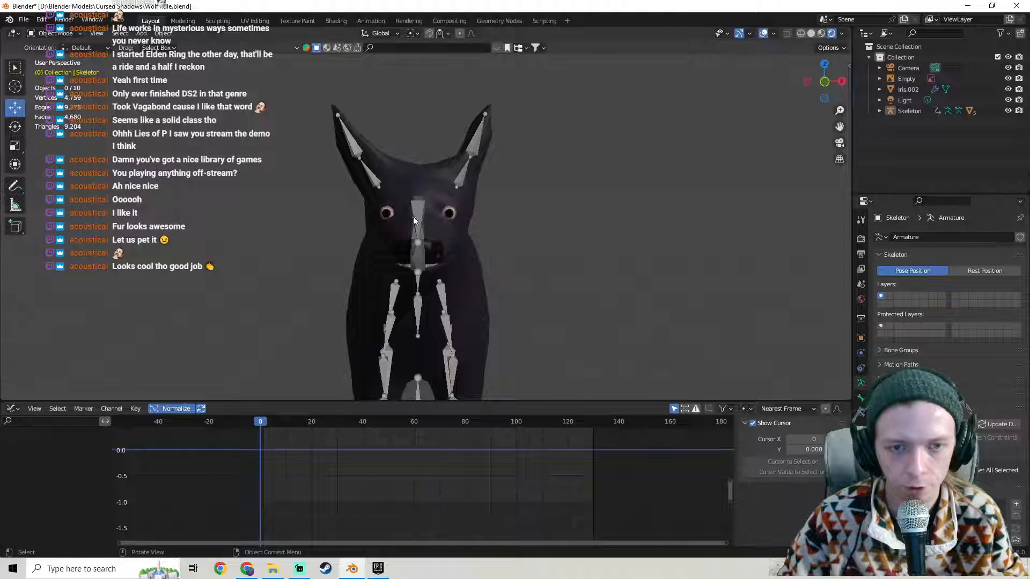
Check the upper head bone in the skeleton's Edit Mode and return the skeleton to Pose Mode.
{"action": "key", "text": "a"}
{"action": "key", "text": "Tab"}
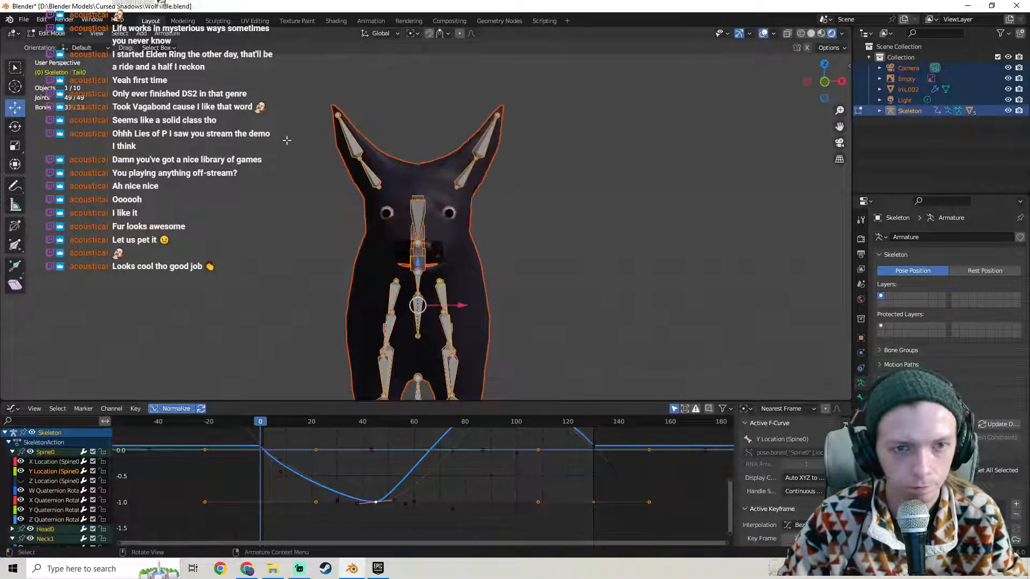
{"action": "left_click", "coordinate": [423, 221]}
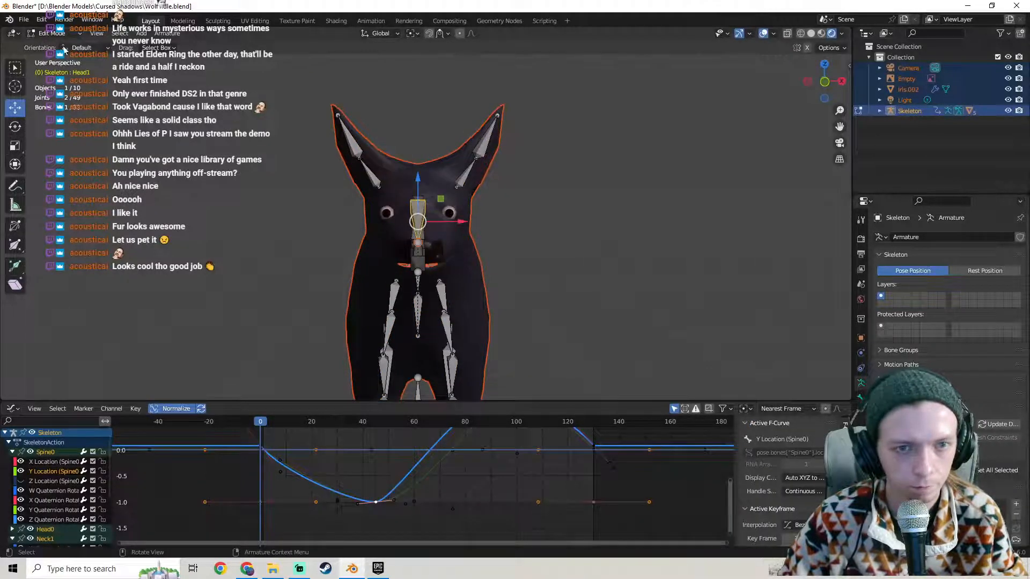
{"action": "left_click", "coordinate": [52, 33]}
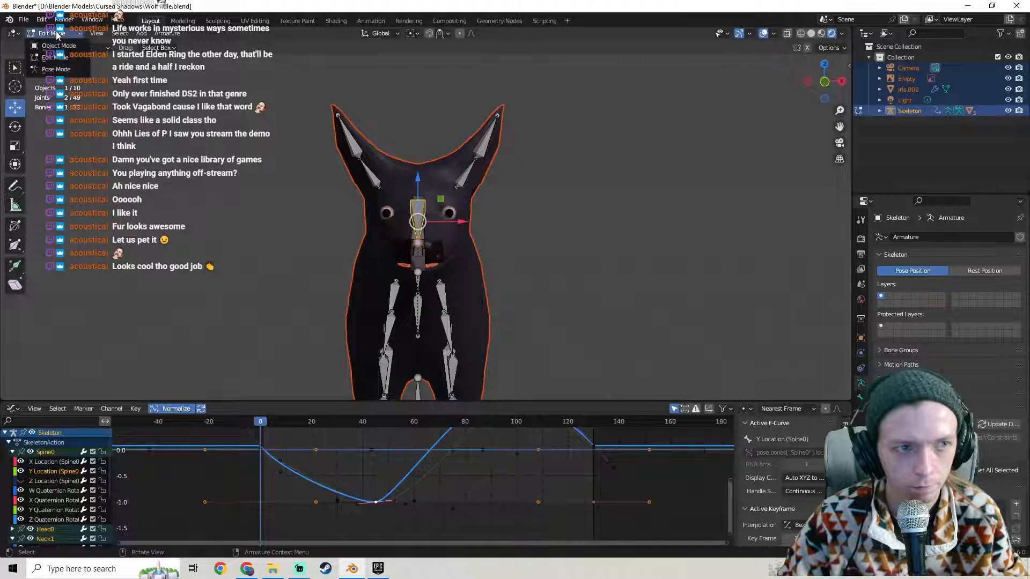
{"action": "left_click", "coordinate": [54, 72]}
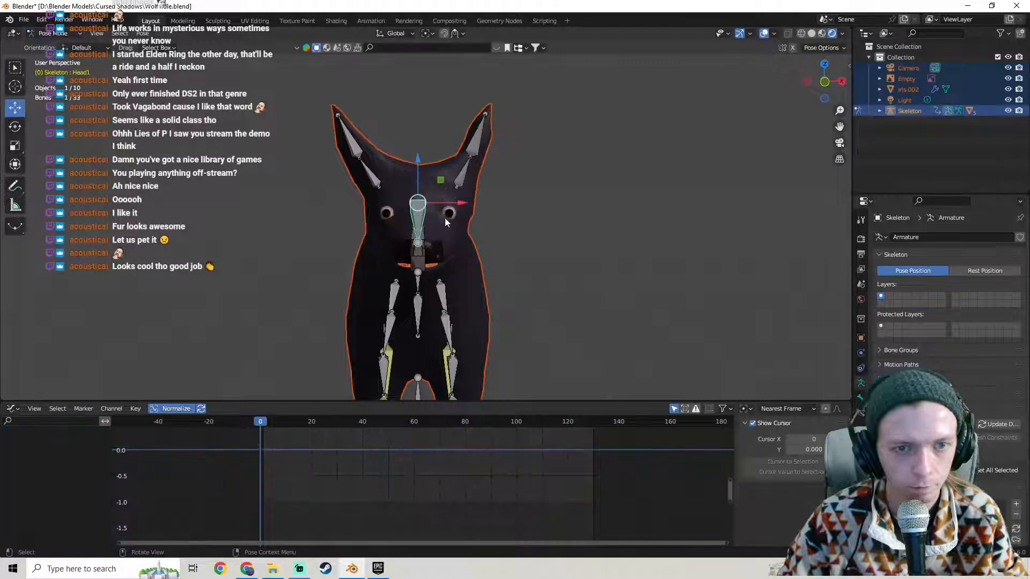
Select the left ear's base bone and compare the armature's Rest Position with its Pose Position.
{"action": "left_click", "coordinate": [459, 179]}
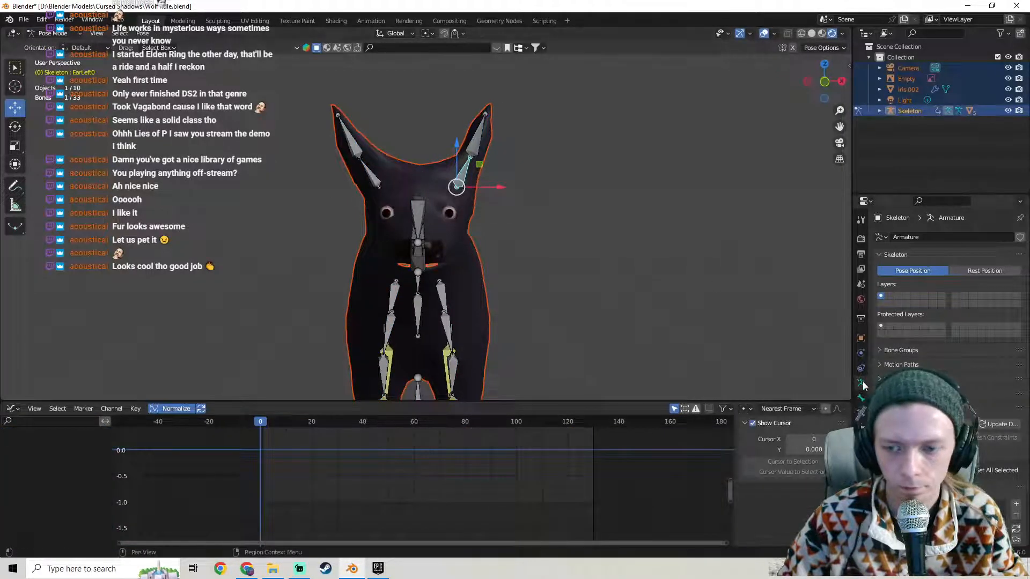
{"action": "left_click", "coordinate": [976, 268]}
{"action": "left_click", "coordinate": [931, 269]}
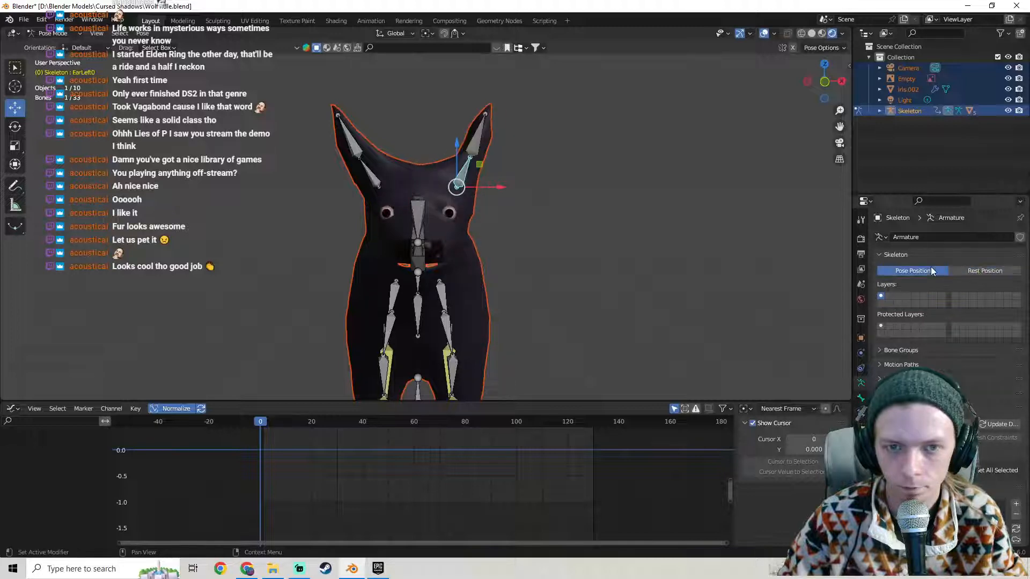
{"action": "middle_click_drag", "start_coordinate": [598, 215], "coordinate": [524, 201]}
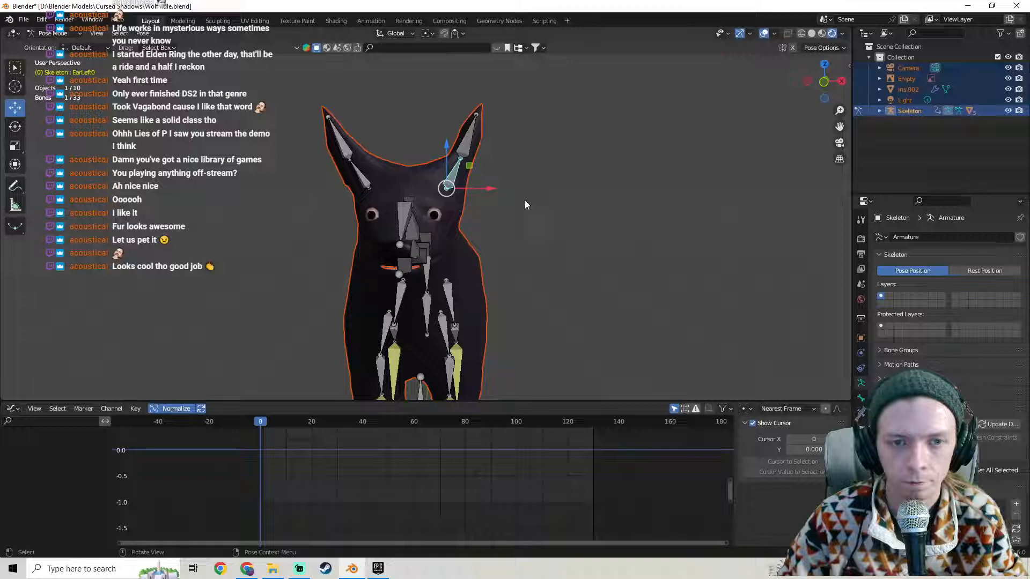
Open the recent file Wolf1.blend, saving the changes to Wolf1Idle.blend.
{"action": "left_click", "coordinate": [34, 31]}
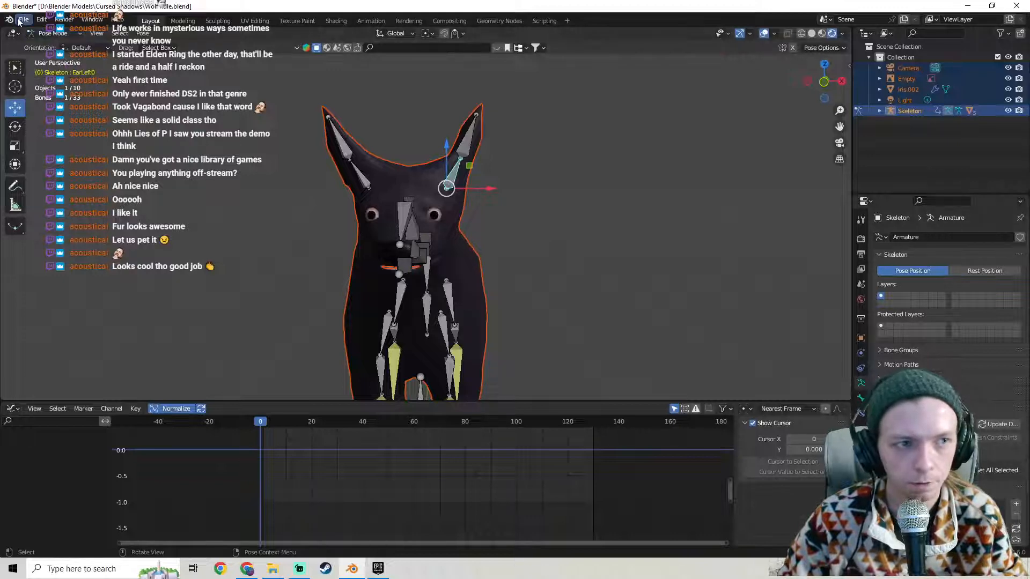
{"action": "left_click", "coordinate": [18, 21]}
{"action": "mouse_move", "coordinate": [49, 53]}
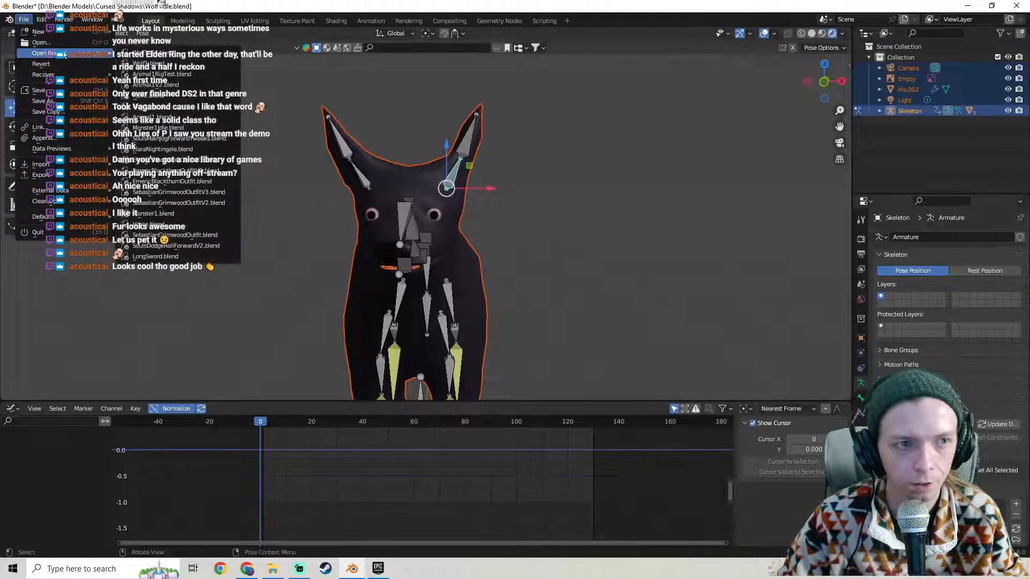
{"action": "left_click", "coordinate": [153, 56]}
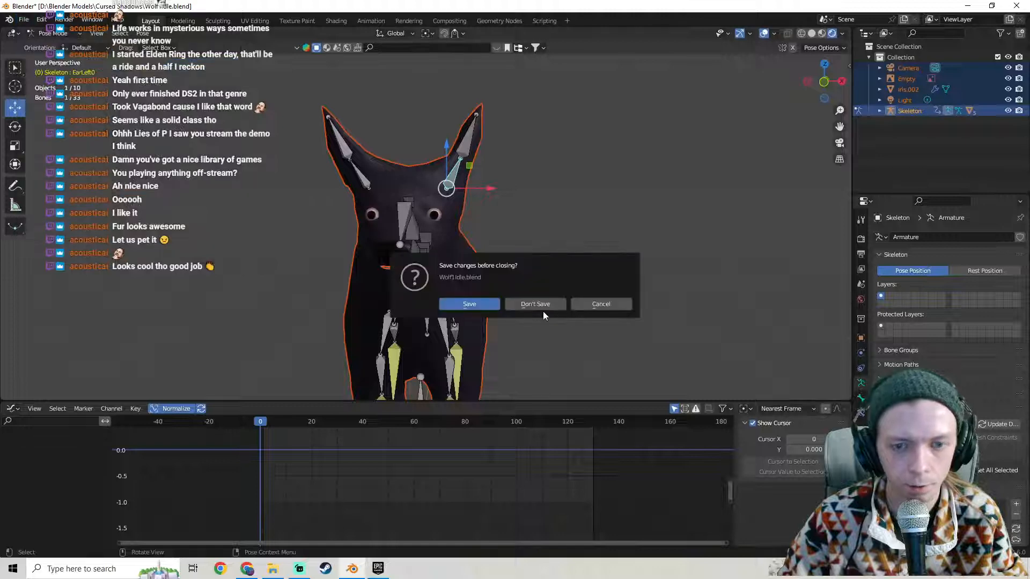
{"action": "left_click", "coordinate": [462, 303]}
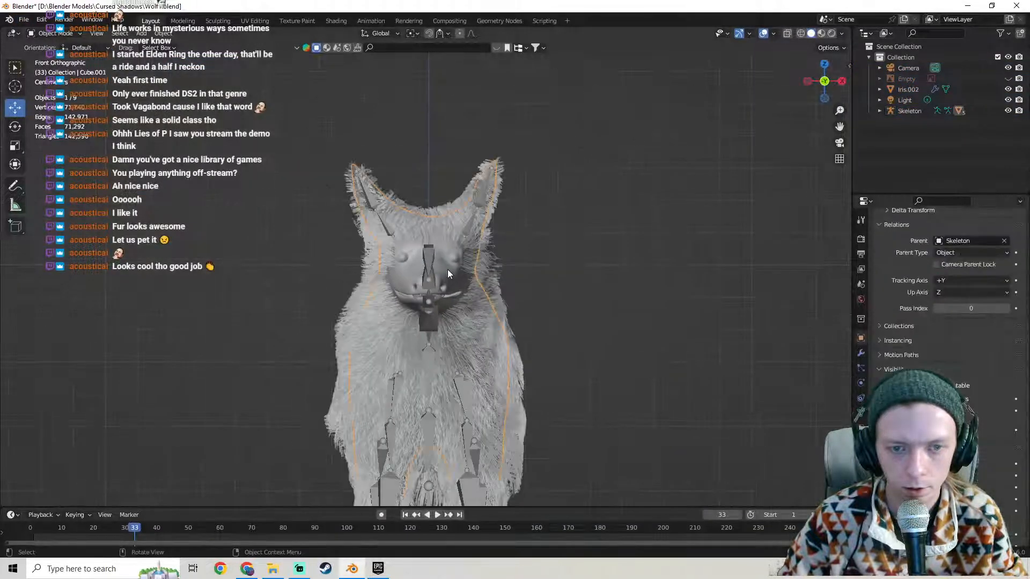
Select the wolf's body mesh and hide its FrontEndFur, EarFur, MidSectionFur and BackEndFur particle systems in the viewport.
{"action": "left_click", "coordinate": [429, 253]}
{"action": "middle_click_drag", "start_coordinate": [430, 252], "coordinate": [442, 285]}
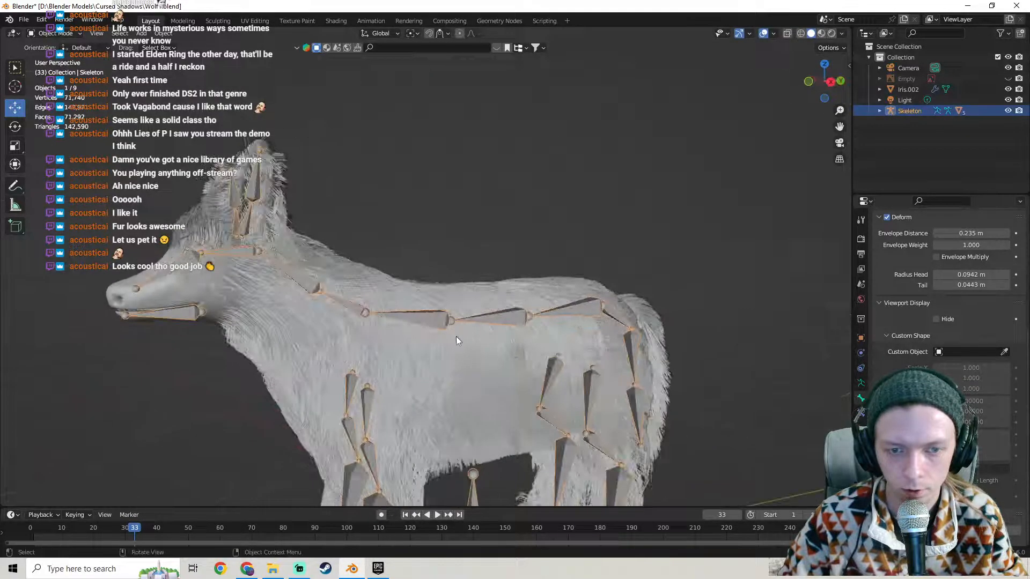
{"action": "left_click", "coordinate": [455, 342]}
{"action": "middle_click_drag", "start_coordinate": [455, 343], "coordinate": [734, 360]}
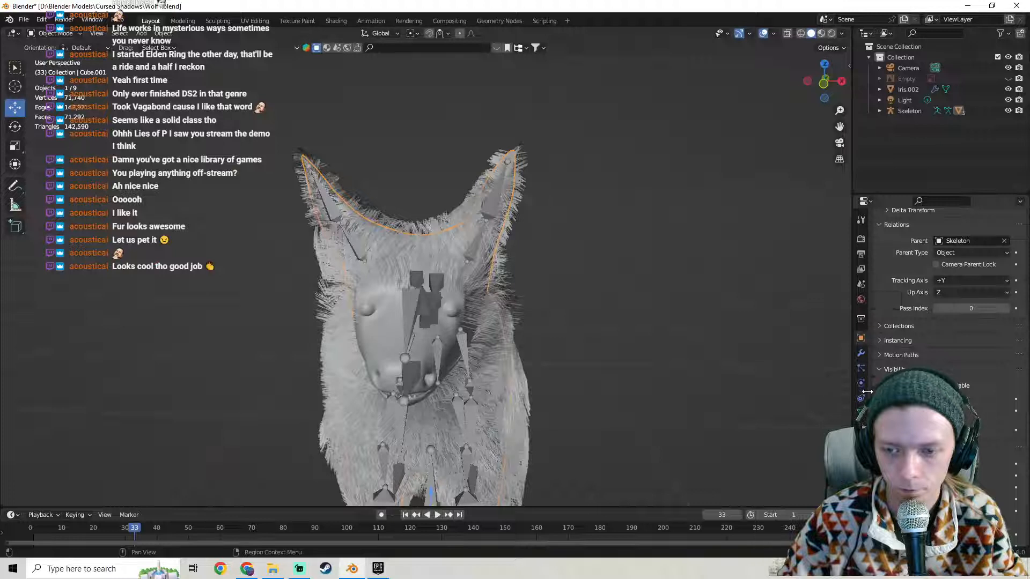
{"action": "left_click", "coordinate": [865, 368]}
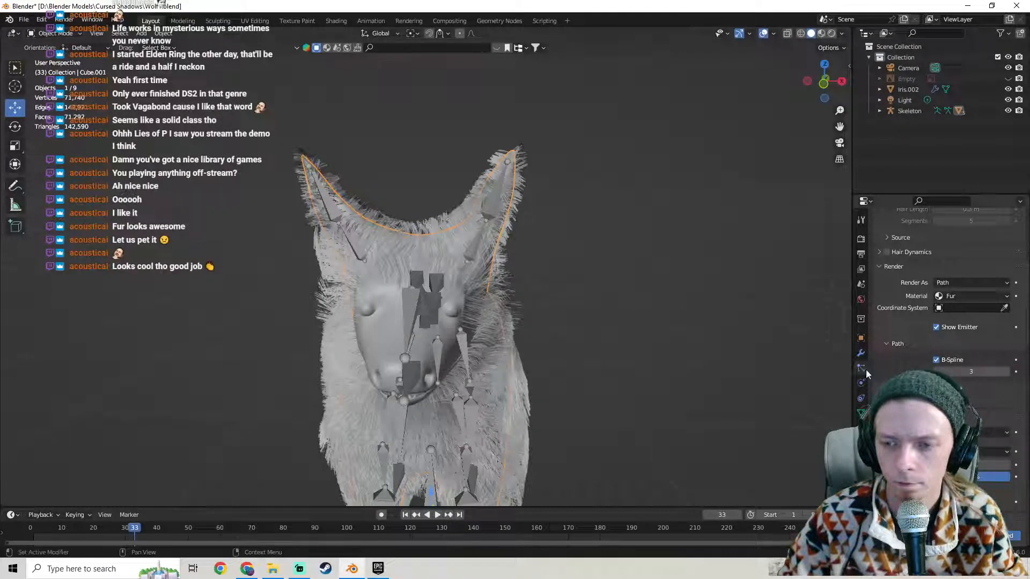
{"action": "scroll", "coordinate": [901, 327], "scroll_direction": "up", "scroll_amount": 6}
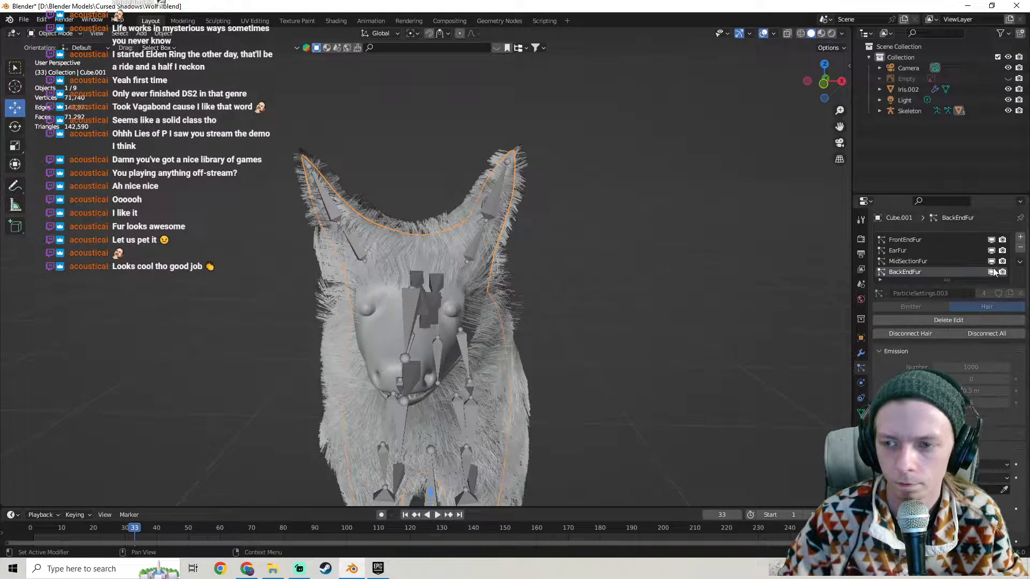
{"action": "left_click_drag", "start_coordinate": [991, 272], "coordinate": [991, 241]}
{"action": "left_click", "coordinate": [990, 241]}
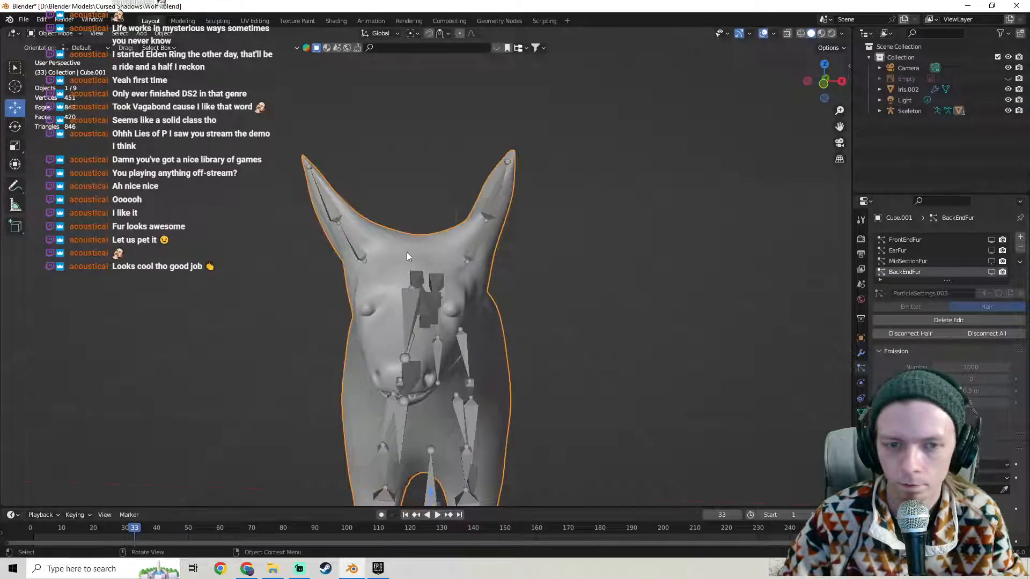
Compare the ear shape of the body mesh between Edit Mode and Object Mode, ending in Object Mode.
{"action": "middle_click_drag", "start_coordinate": [406, 252], "coordinate": [407, 247]}
{"action": "key", "text": "Tab"}
{"action": "key", "text": "Tab"}
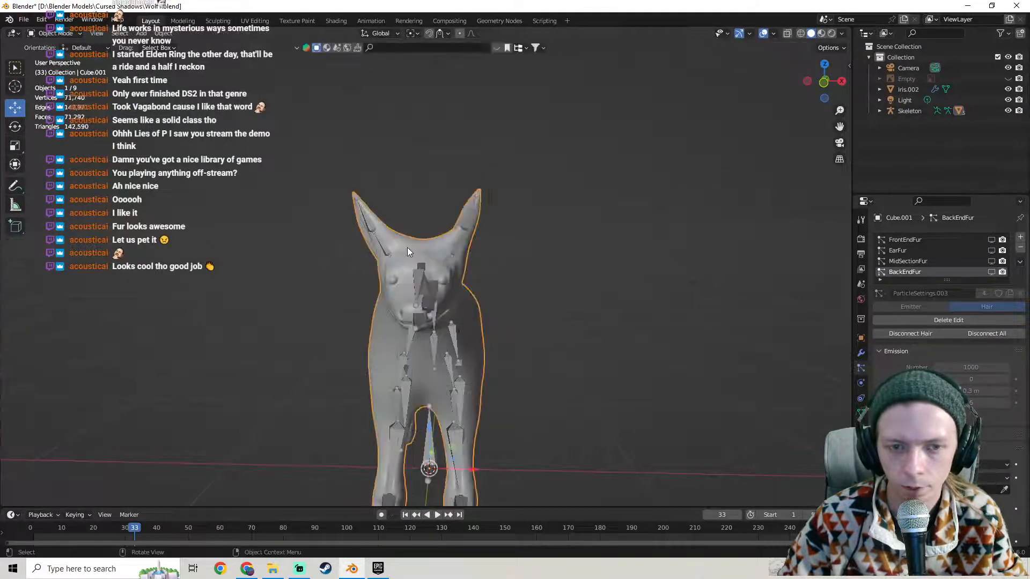
{"action": "key", "text": "Tab"}
{"action": "scroll", "coordinate": [420, 273], "scroll_direction": "up", "scroll_amount": 2}
{"action": "scroll", "coordinate": [420, 273], "scroll_direction": "down", "scroll_amount": 1}
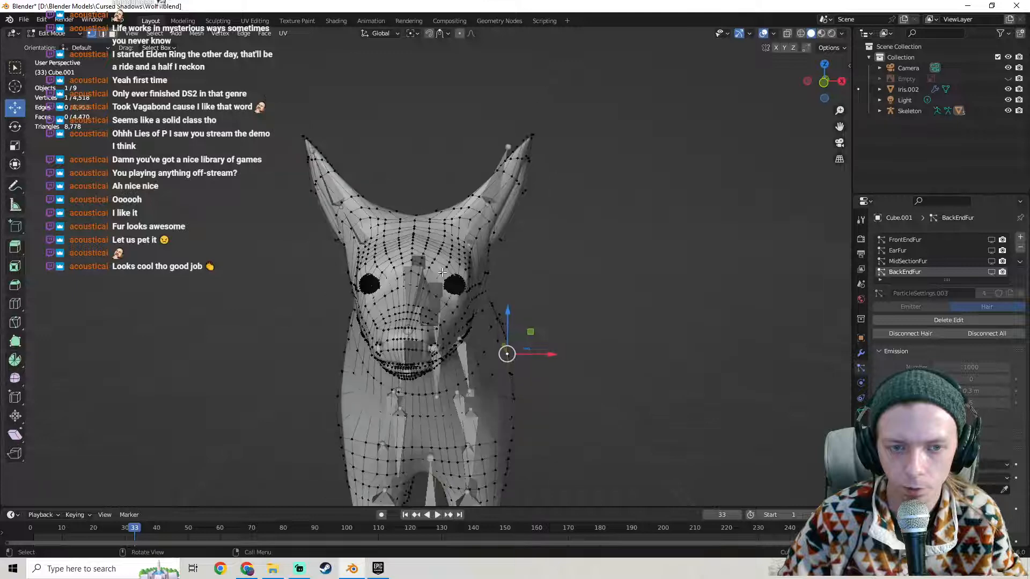
{"action": "left_click", "coordinate": [52, 34]}
{"action": "left_click", "coordinate": [40, 36]}
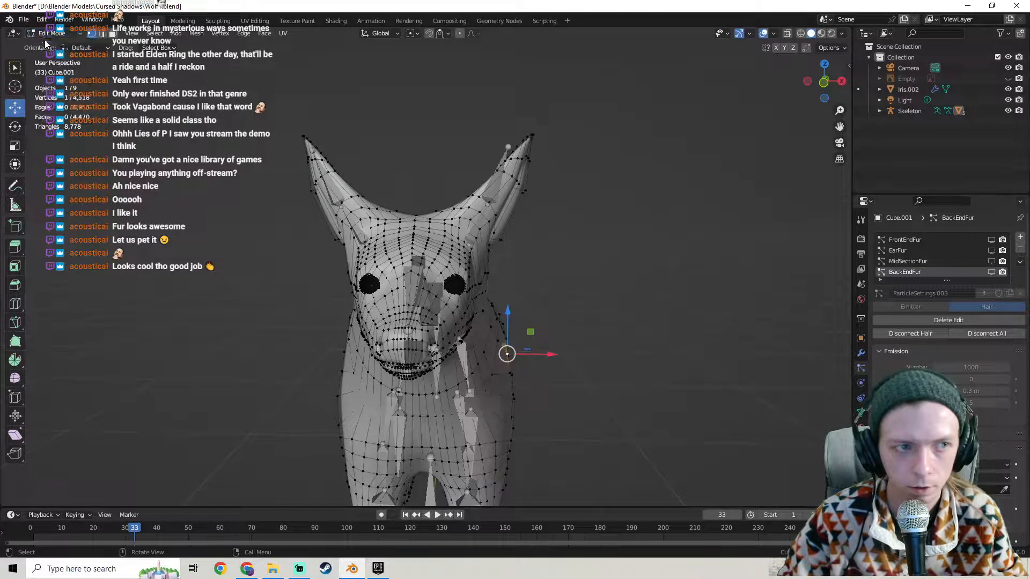
{"action": "left_click", "coordinate": [47, 33]}
{"action": "left_click", "coordinate": [81, 44]}
Put the skeleton in Pose Mode, clear the user transforms of all bones, and deselect them.
{"action": "left_click", "coordinate": [477, 216]}
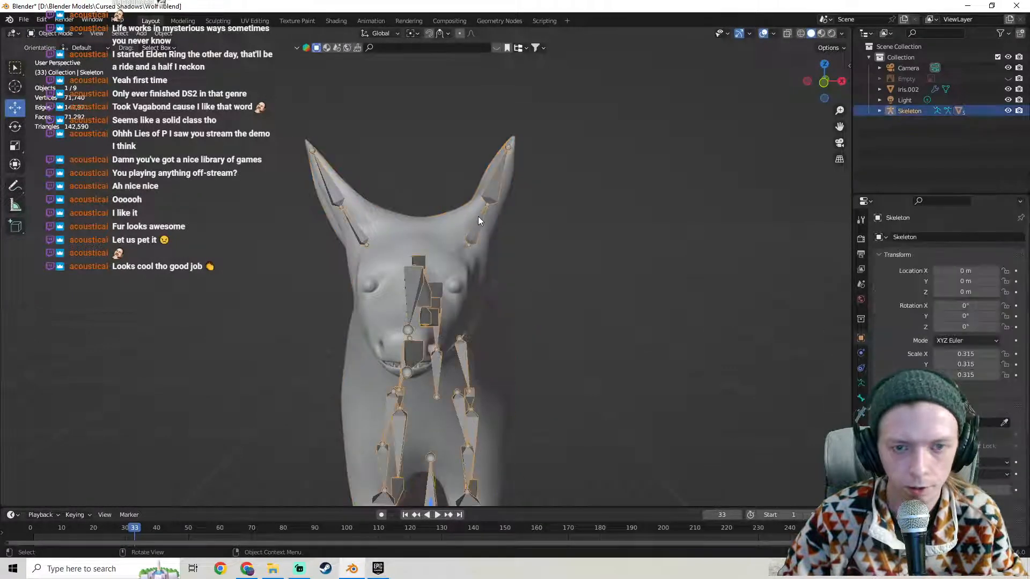
{"action": "left_click", "coordinate": [54, 33]}
{"action": "left_click", "coordinate": [47, 71]}
{"action": "key", "text": "a"}
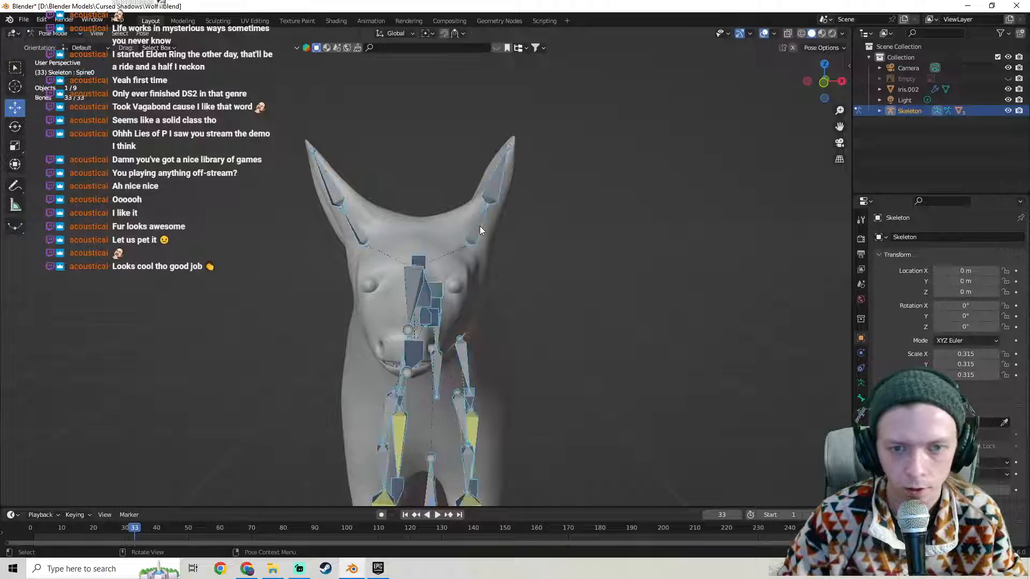
{"action": "right_click", "coordinate": [480, 226]}
{"action": "left_click", "coordinate": [471, 231]}
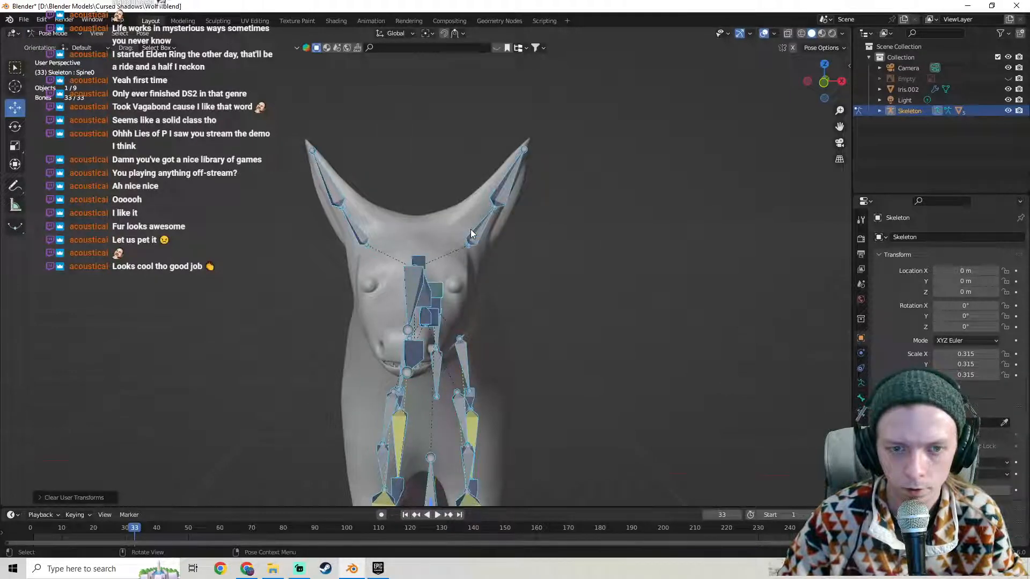
{"action": "left_click", "coordinate": [557, 265]}
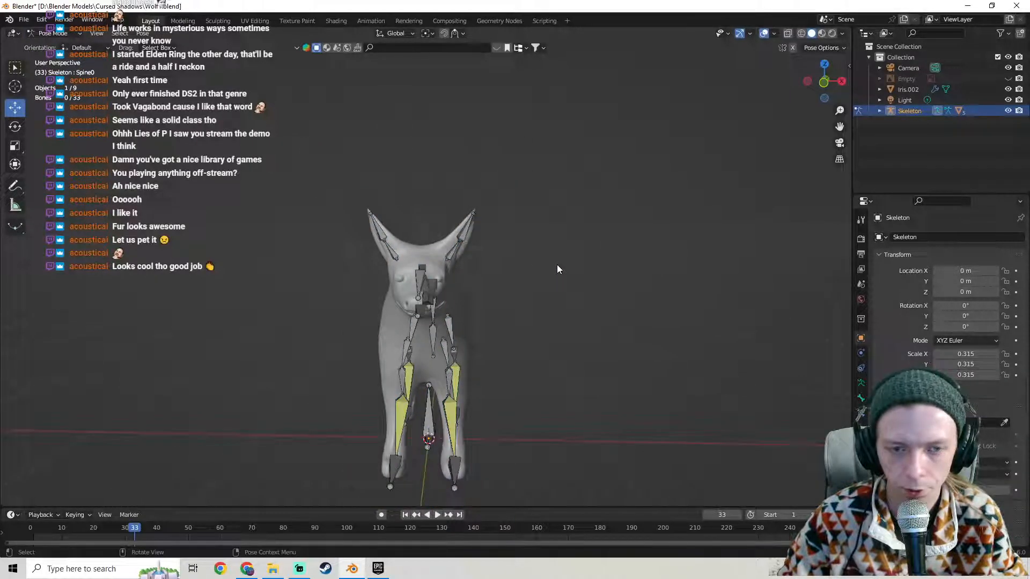
Return the skeleton to Object Mode and save Wolf1.blend.
{"action": "left_click", "coordinate": [59, 34]}
{"action": "left_click", "coordinate": [56, 46]}
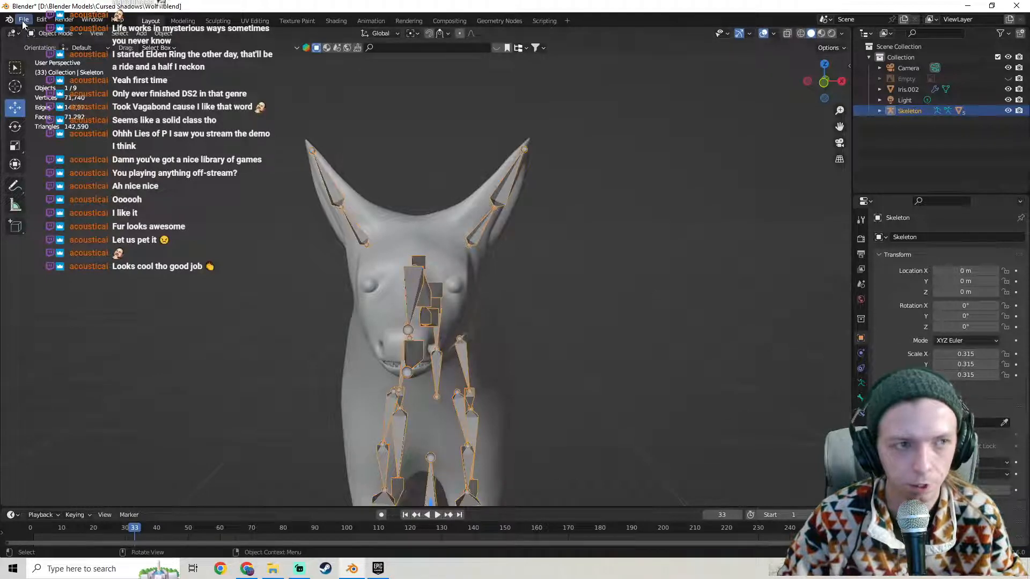
{"action": "key", "text": "ctrl+s"}
Reopen the recent idle animation file Wolf1Idle.blend.
{"action": "middle_click_drag", "start_coordinate": [37, 90], "coordinate": [448, 294]}
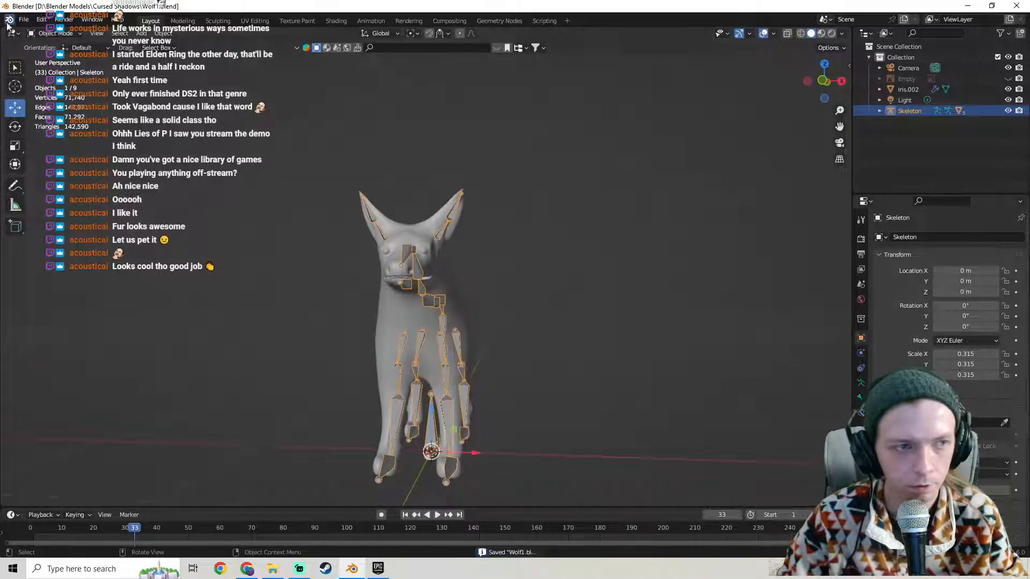
{"action": "left_click", "coordinate": [23, 19]}
{"action": "mouse_move", "coordinate": [59, 53]}
{"action": "left_click", "coordinate": [168, 62]}
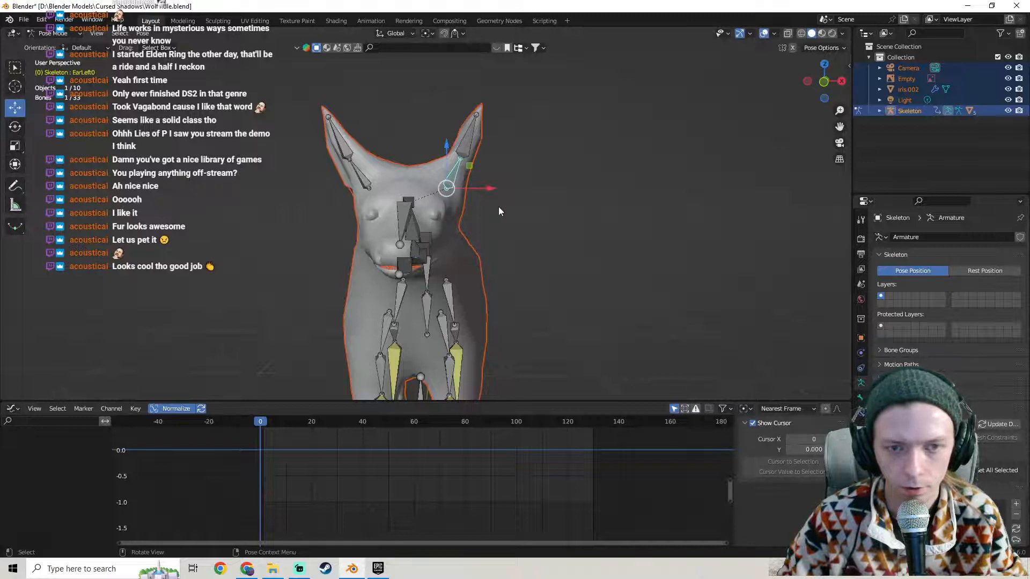
Rotate the left ear's base bone outward about the global Z axis at frame 0 to match the right ear.
{"action": "middle_click_drag", "start_coordinate": [497, 207], "coordinate": [467, 238]}
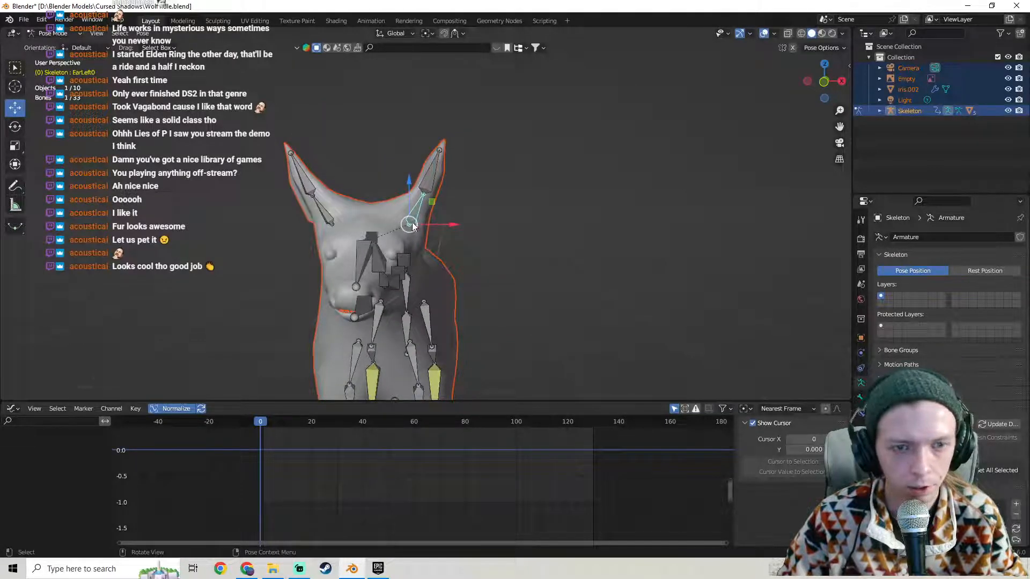
{"action": "middle_click_drag", "start_coordinate": [412, 222], "coordinate": [523, 222]}
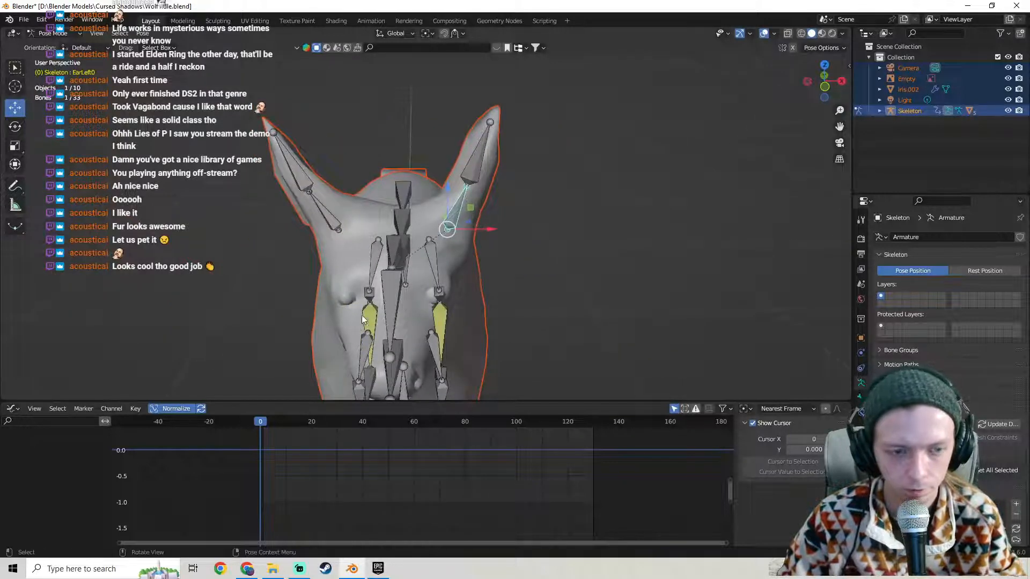
{"action": "key", "text": "r"}
{"action": "key", "text": "z"}
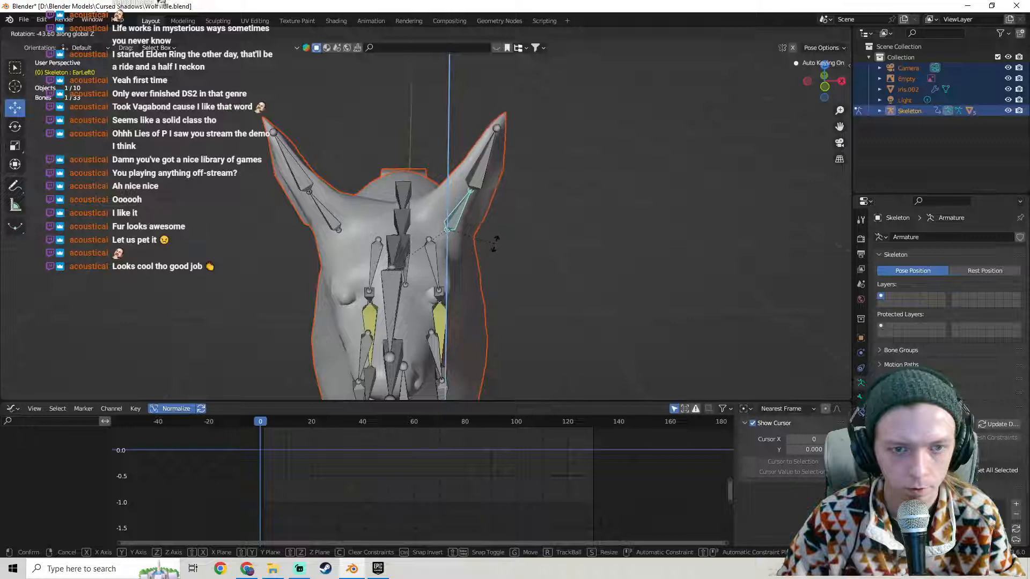
{"action": "left_click", "coordinate": [504, 257]}
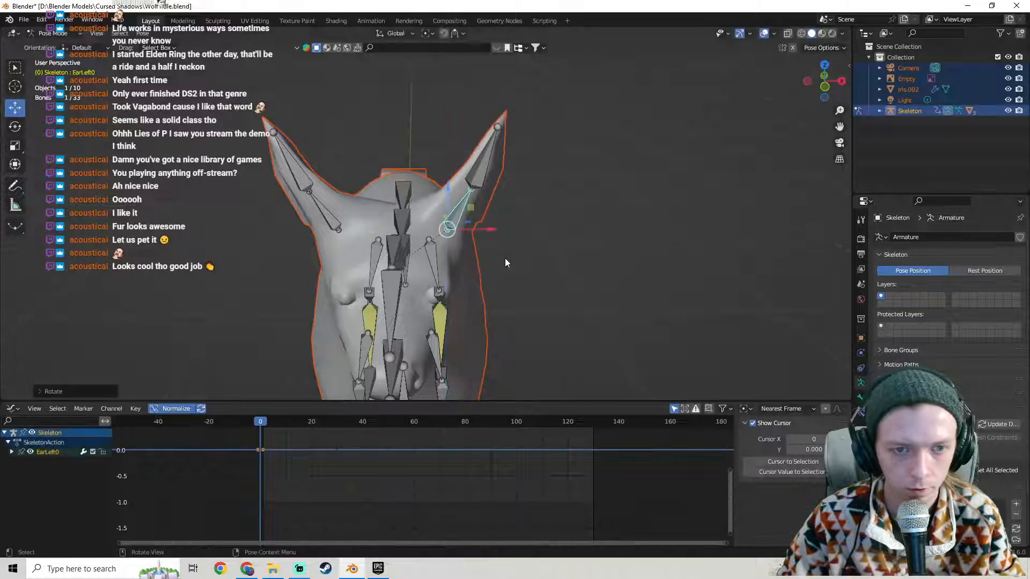
{"action": "middle_click_drag", "start_coordinate": [504, 256], "coordinate": [510, 217]}
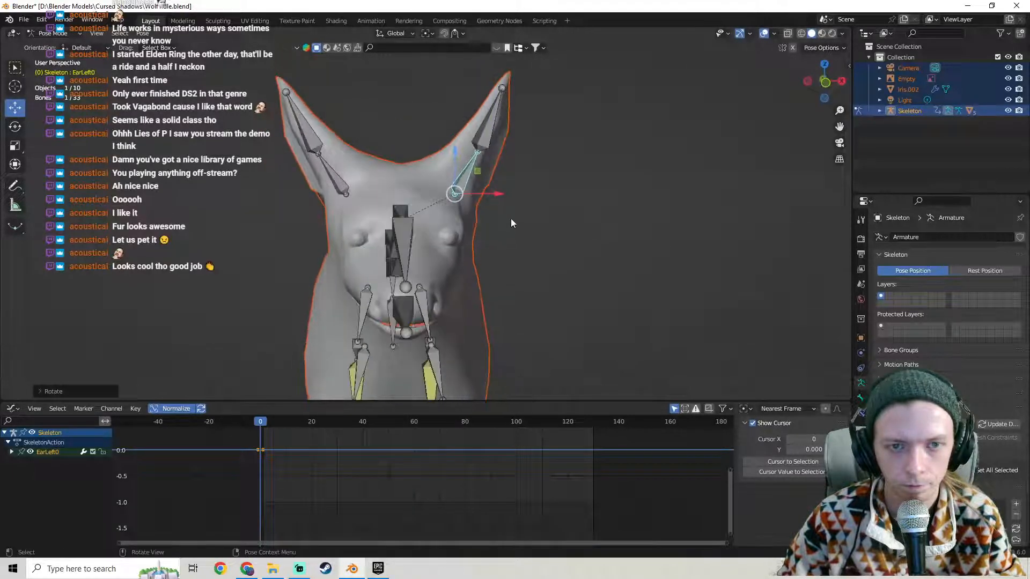
{"action": "left_click", "coordinate": [330, 174]}
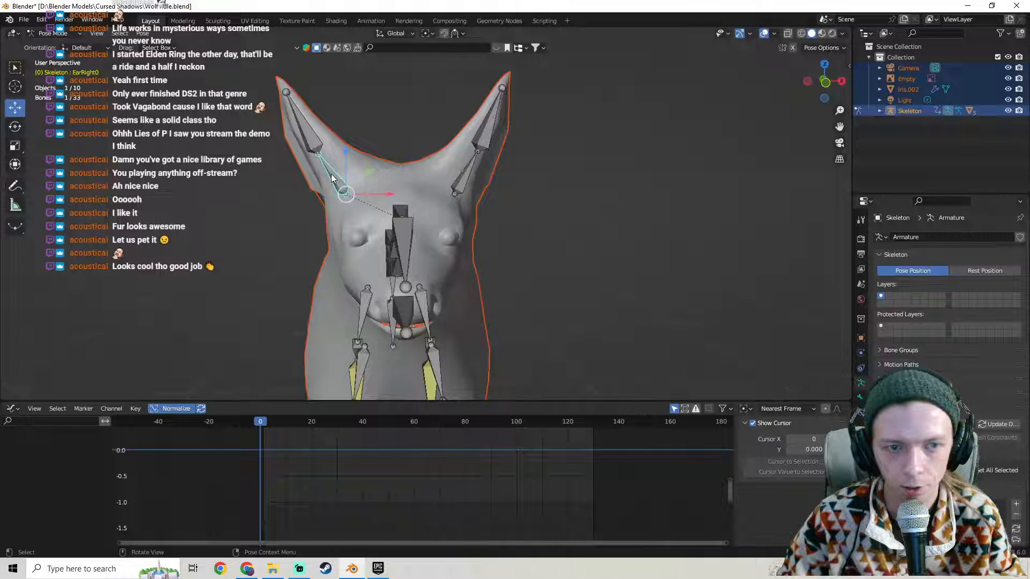
{"action": "left_click", "coordinate": [298, 117], "text": "shift"}
{"action": "right_click", "coordinate": [298, 117]}
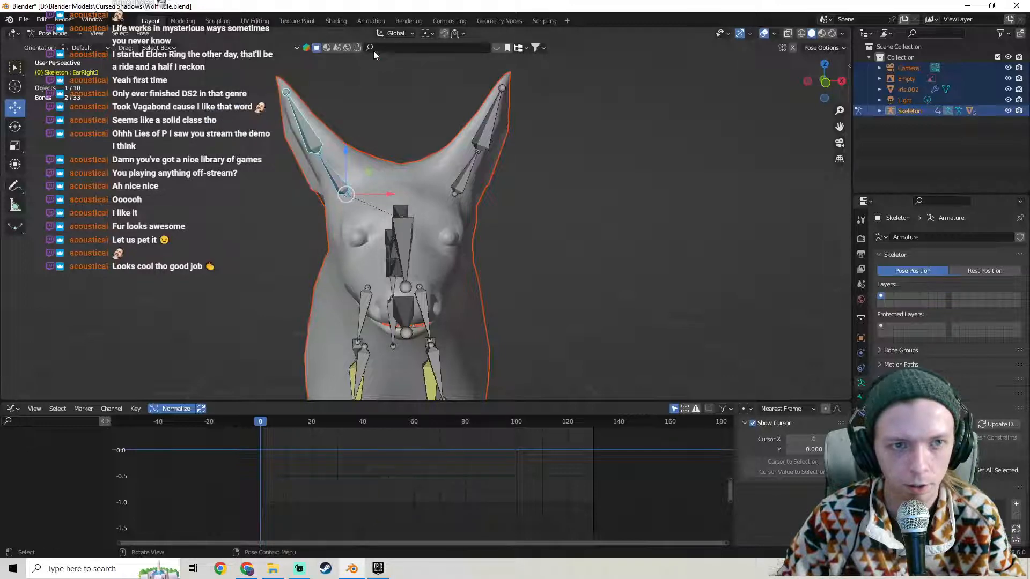
{"action": "left_click", "coordinate": [464, 169]}
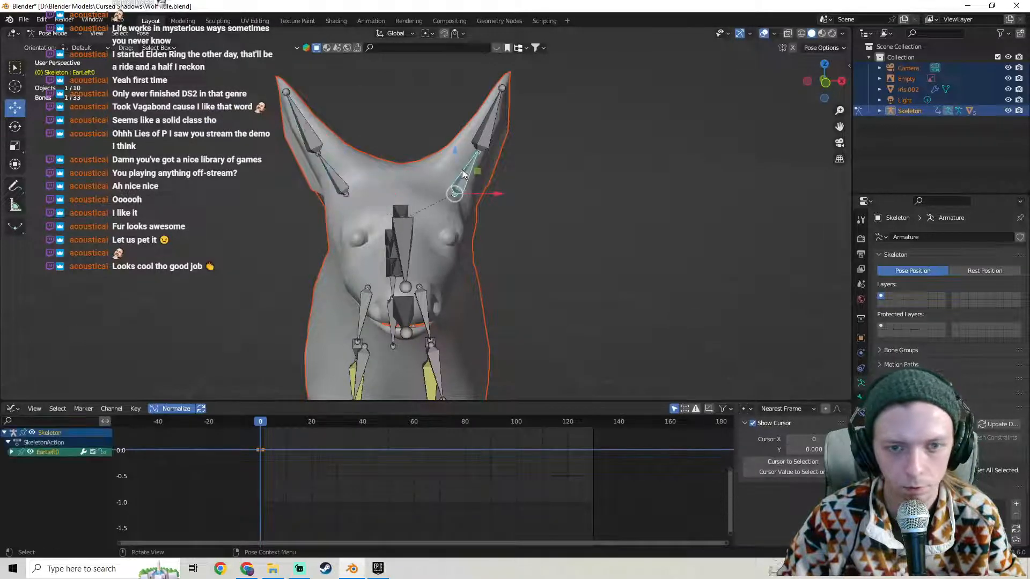
{"action": "right_click", "coordinate": [462, 170]}
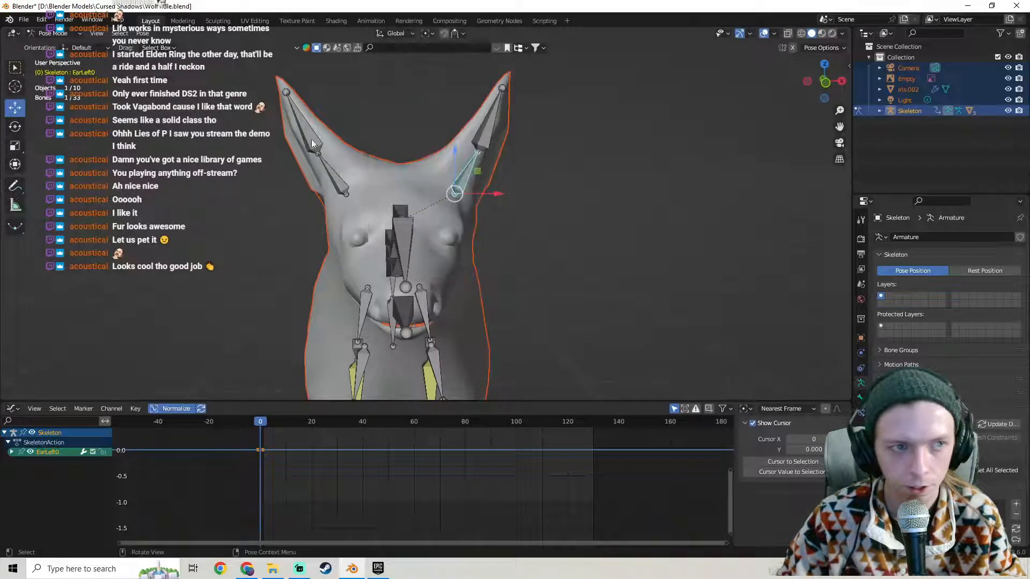
Put the skeleton in Edit Mode and try to symmetrize the two left ear bones.
{"action": "left_click", "coordinate": [50, 37]}
{"action": "left_click", "coordinate": [54, 64]}
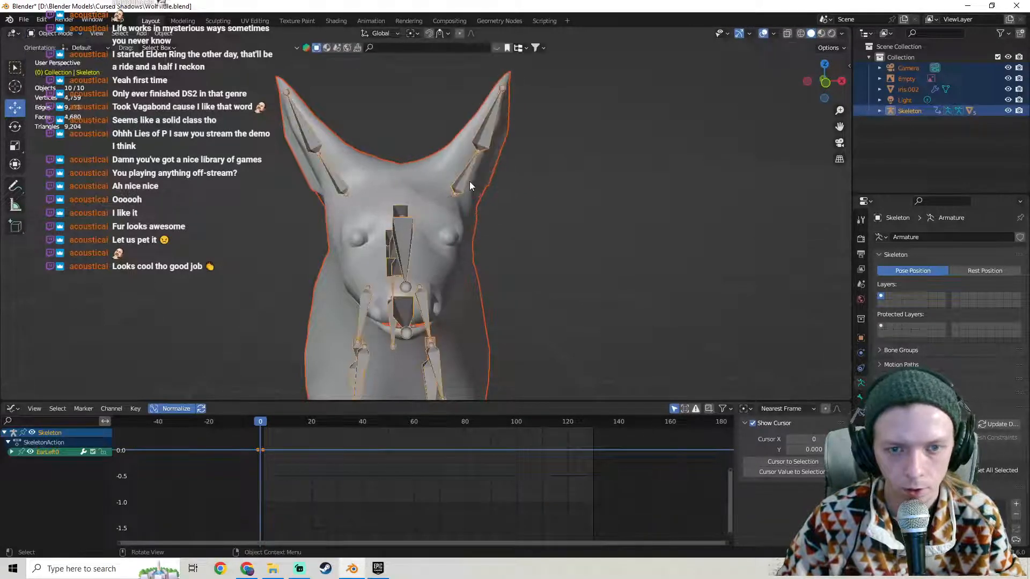
{"action": "left_click", "coordinate": [493, 136], "text": "shift"}
{"action": "right_click", "coordinate": [494, 136]}
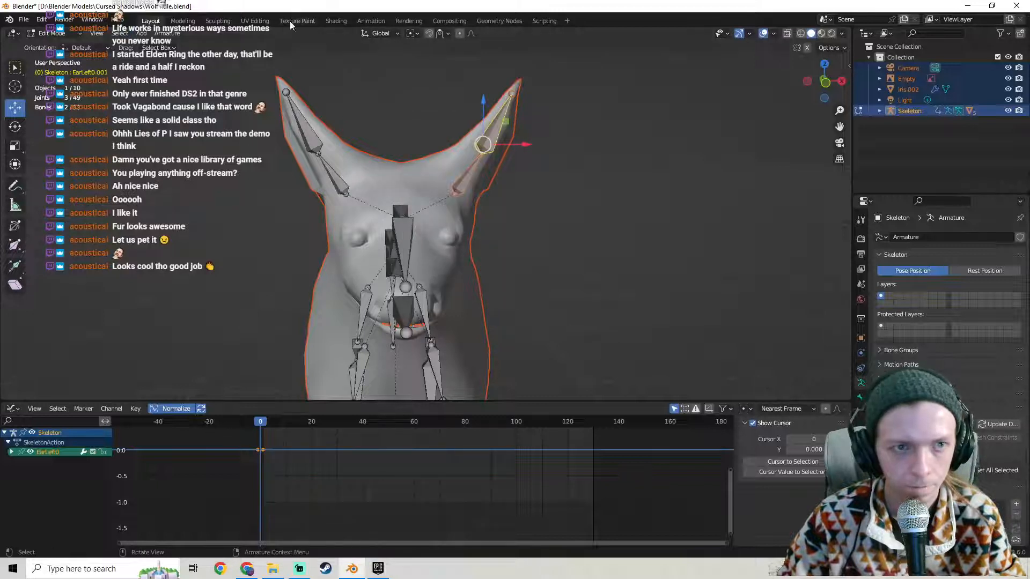
{"action": "right_click", "coordinate": [469, 178]}
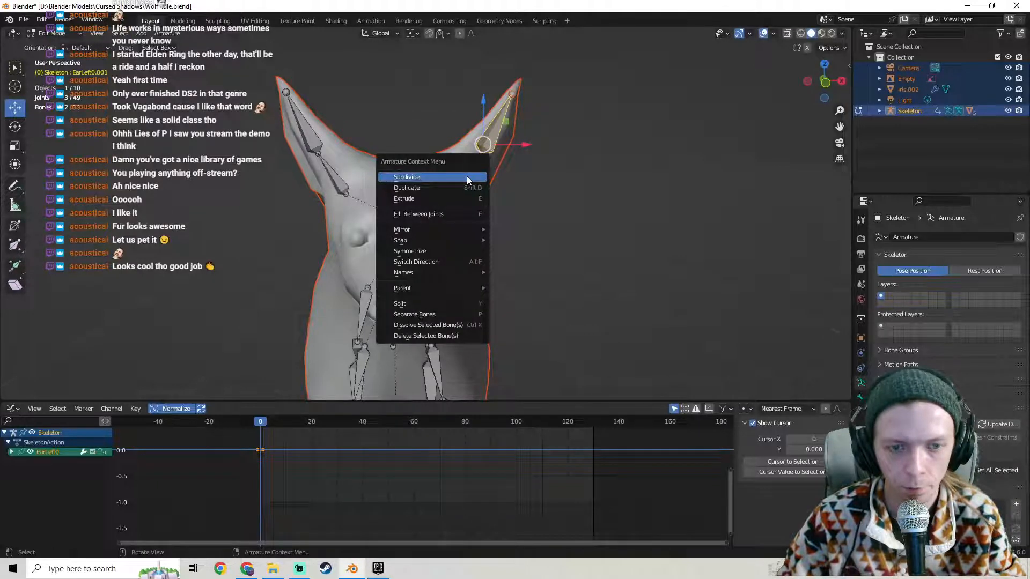
{"action": "left_click", "coordinate": [431, 249]}
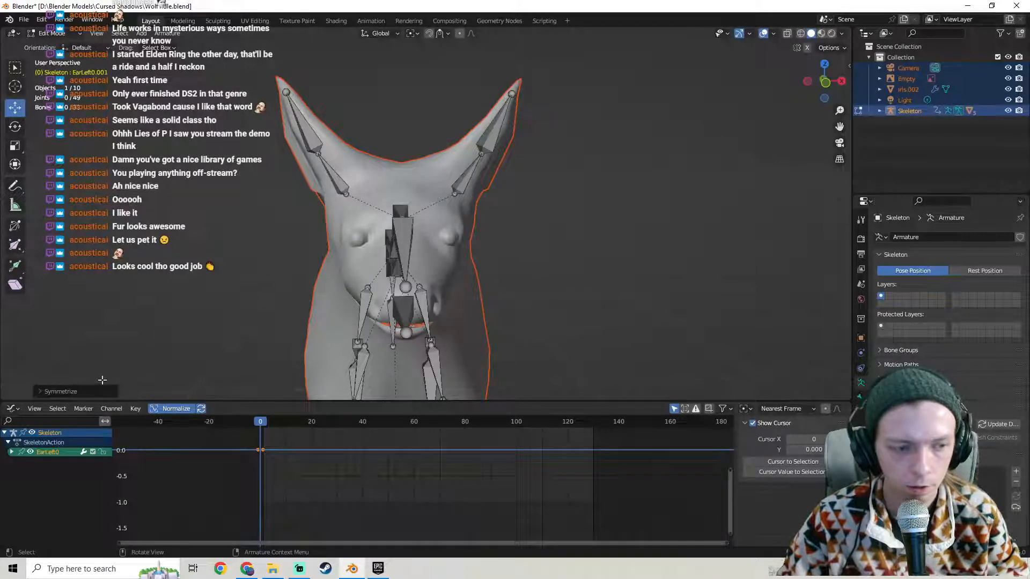
Change the Symmetrize direction to +X to -X.
{"action": "left_click", "coordinate": [12, 410]}
{"action": "left_click", "coordinate": [12, 409]}
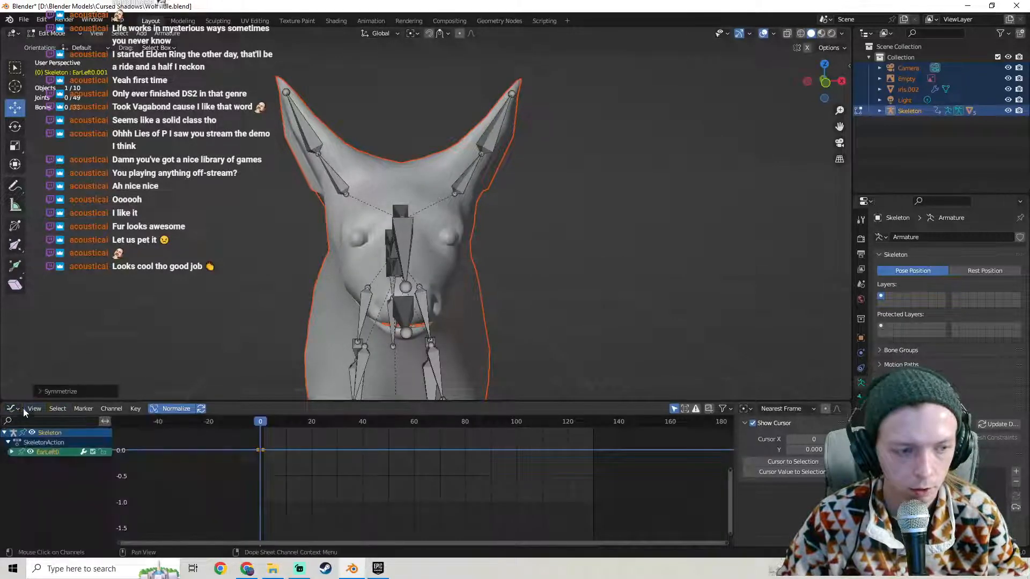
{"action": "left_click", "coordinate": [40, 391]}
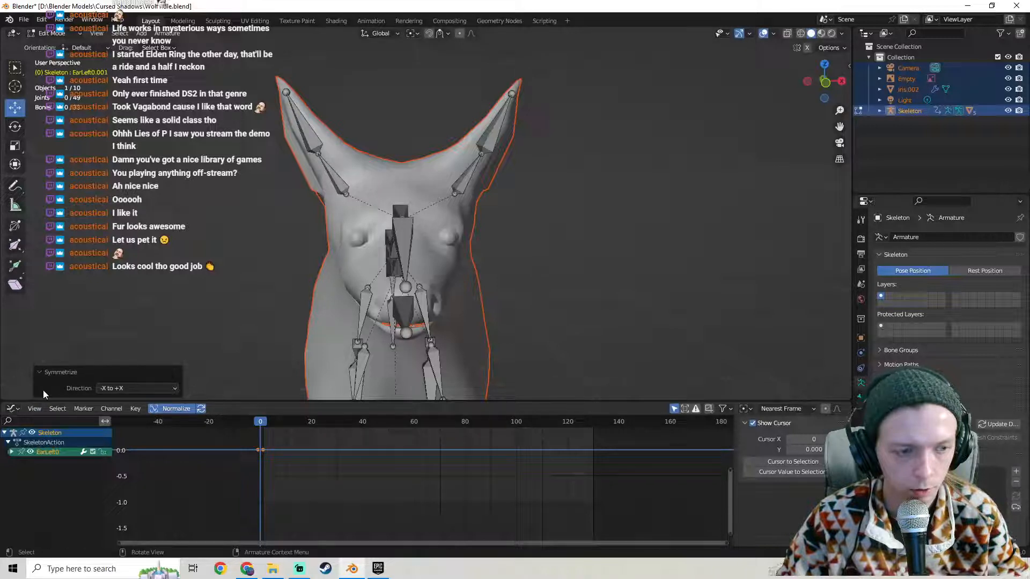
{"action": "left_click", "coordinate": [124, 389]}
{"action": "left_click", "coordinate": [125, 403]}
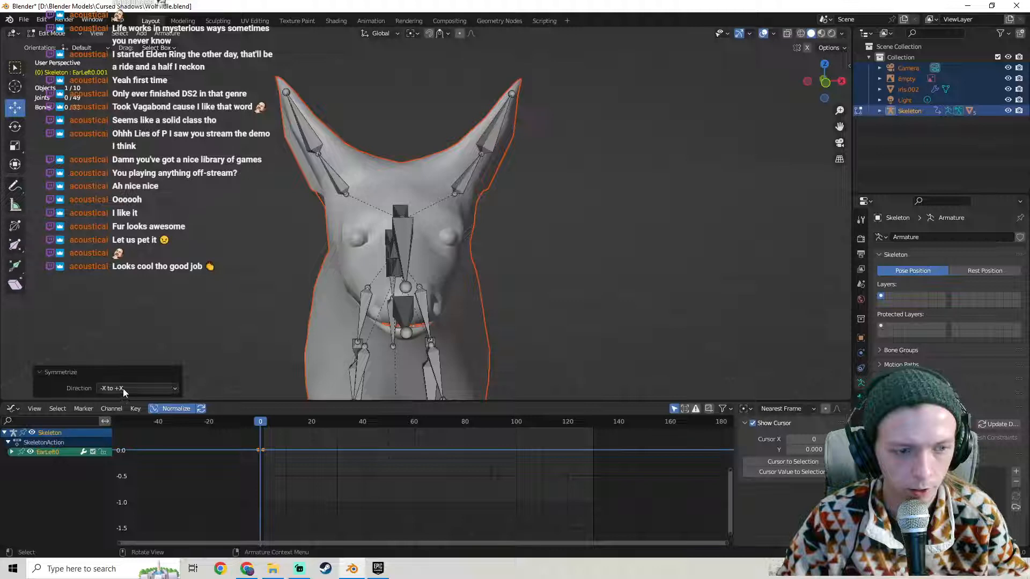
{"action": "left_click", "coordinate": [124, 389]}
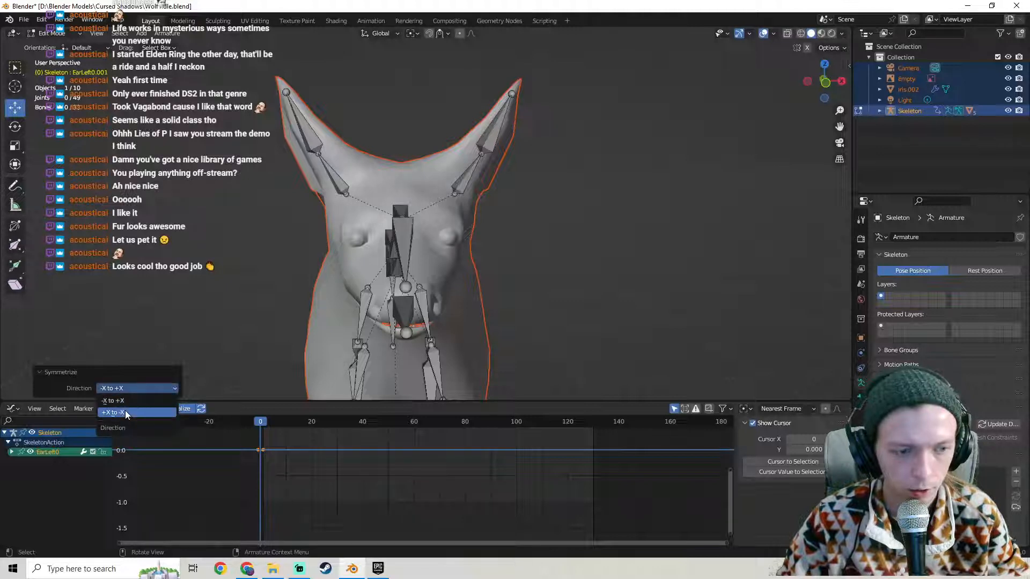
{"action": "left_click", "coordinate": [125, 411]}
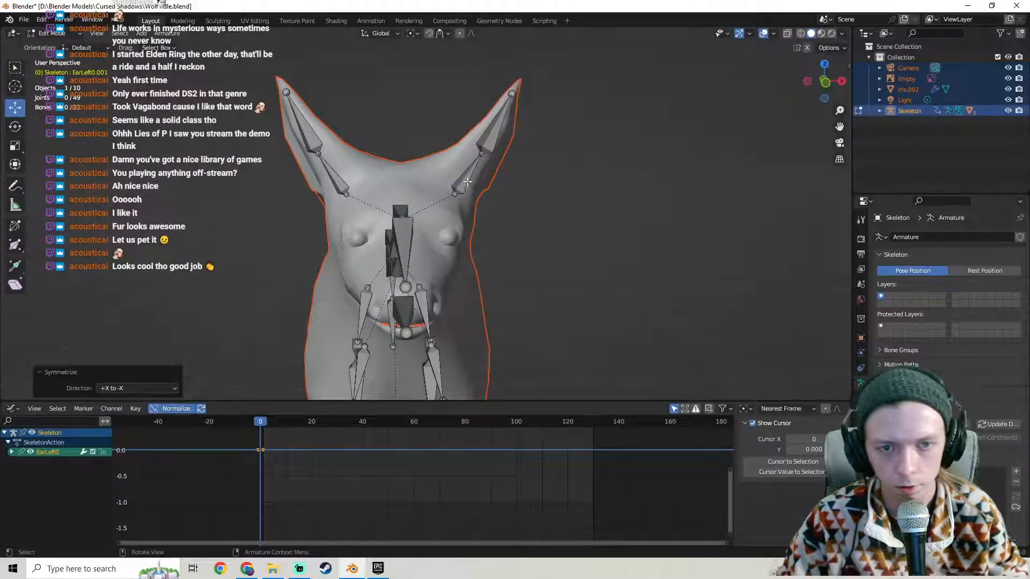
Reselect both left ear bones, undo back to before the symmetrize, and return the skeleton to Object Mode.
{"action": "left_click", "coordinate": [468, 182]}
{"action": "left_click", "coordinate": [484, 142], "text": "shift"}
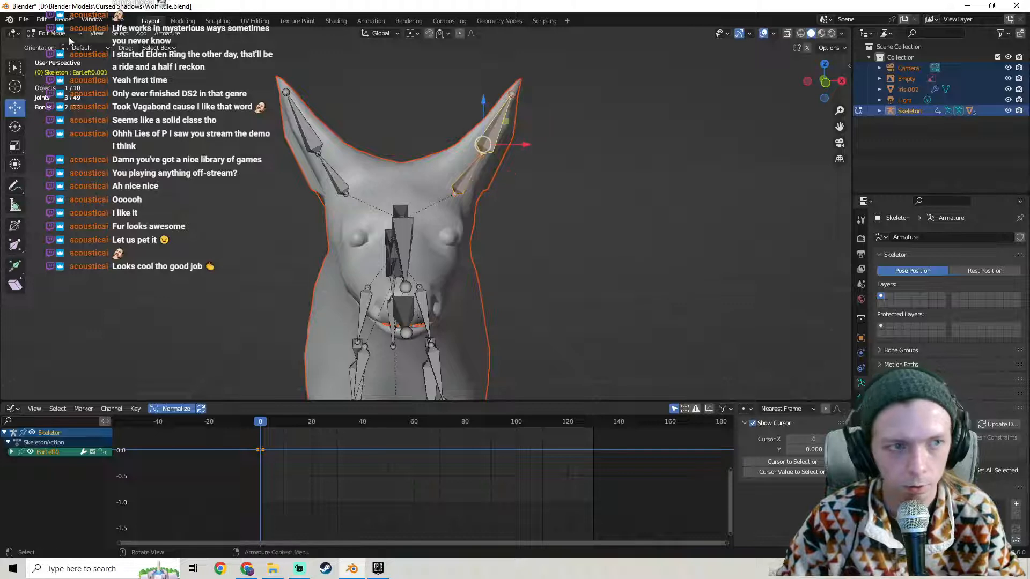
{"action": "left_click", "coordinate": [52, 33]}
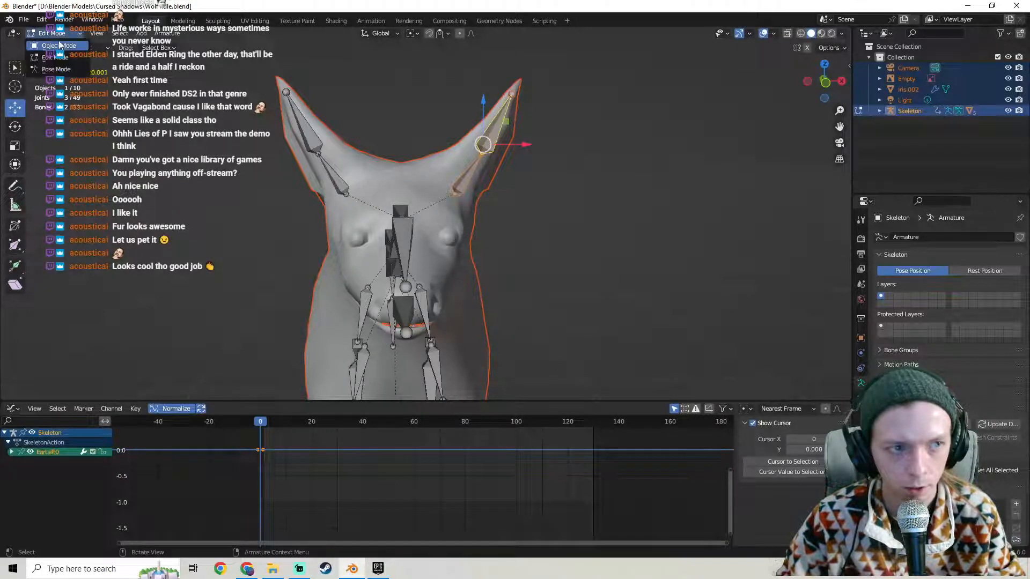
{"action": "left_click", "coordinate": [59, 45]}
{"action": "key", "text": "ctrl+z"}
{"action": "key", "text": "ctrl+z"}
{"action": "key", "text": "ctrl+z"}
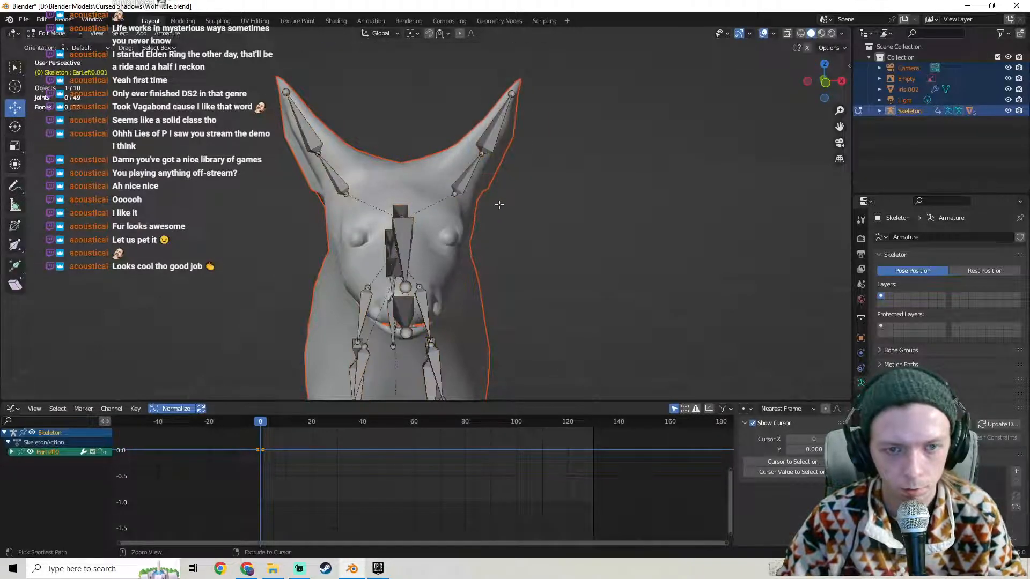
{"action": "key", "text": "ctrl+z"}
{"action": "key", "text": "Tab"}
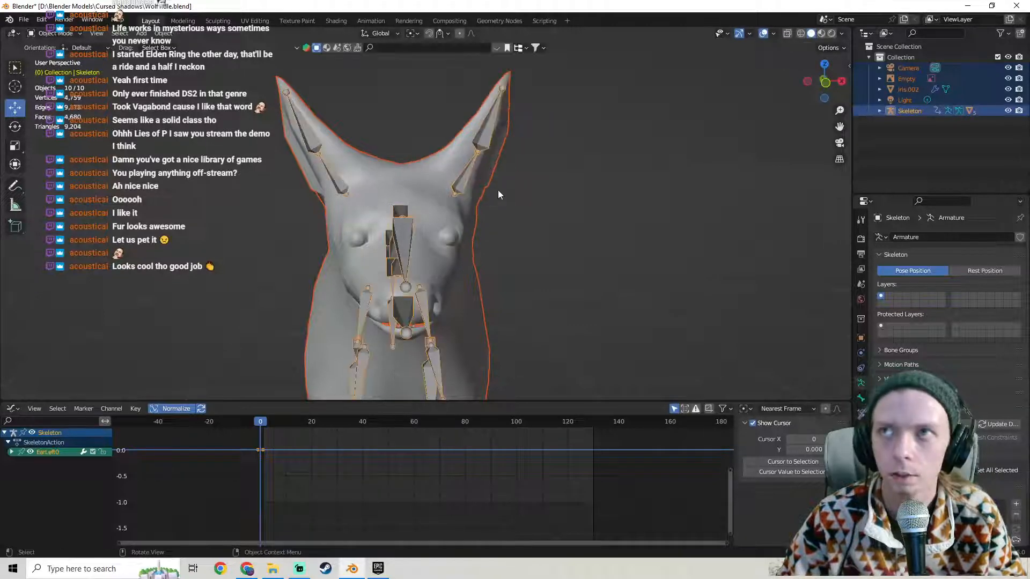
With only the skeleton selected, try symmetrizing both left ear bones in Edit Mode with the direction -X to +X.
{"action": "left_click", "coordinate": [467, 175]}
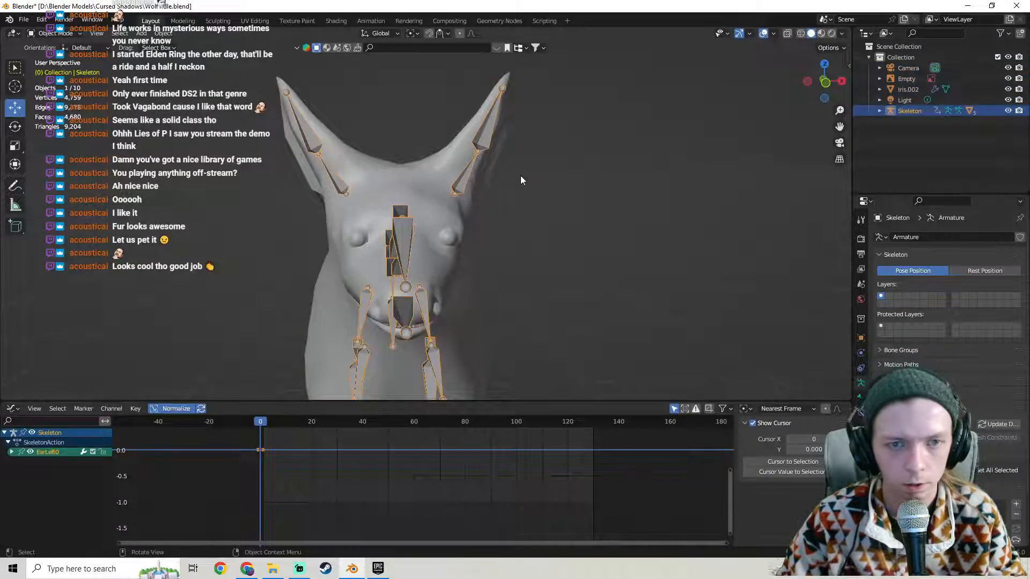
{"action": "key", "text": "Tab"}
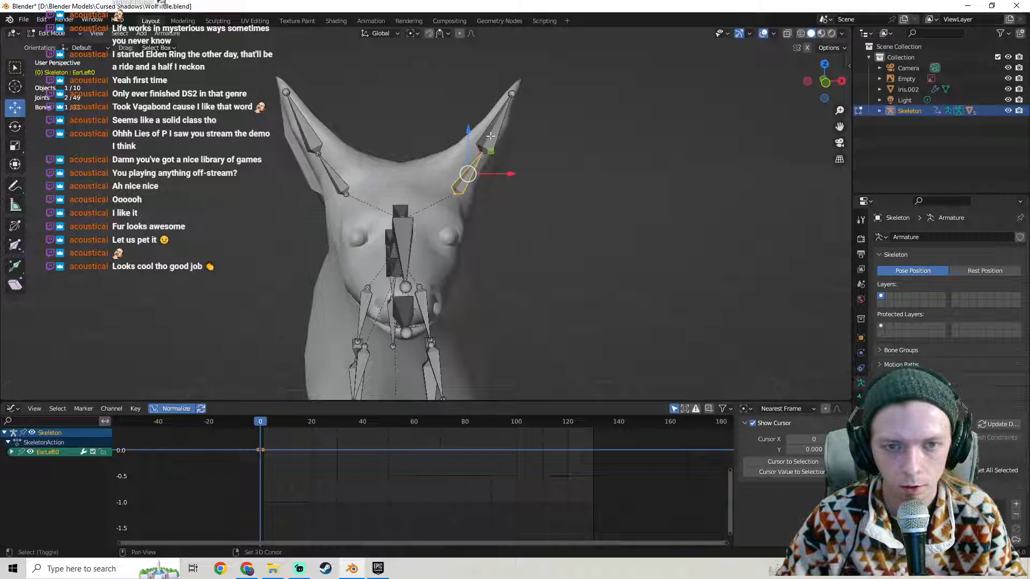
{"action": "left_click", "coordinate": [487, 131], "text": "shift"}
{"action": "right_click", "coordinate": [468, 179]}
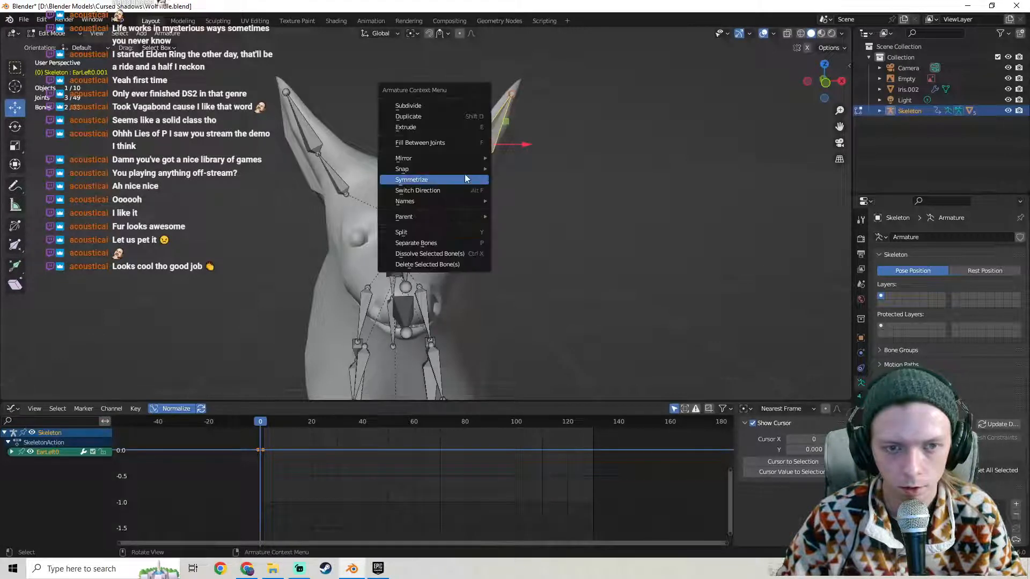
{"action": "left_click", "coordinate": [462, 179]}
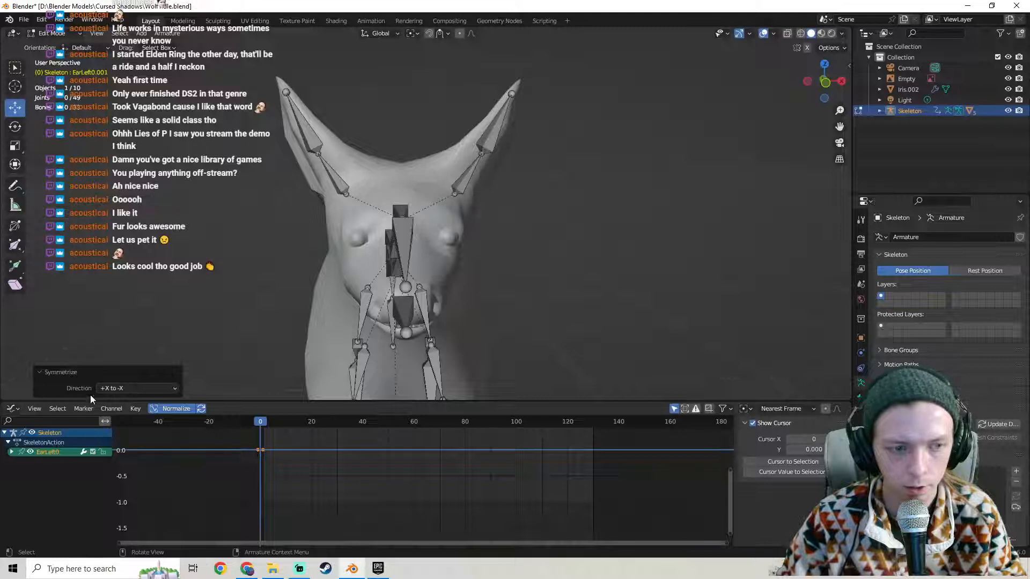
{"action": "left_click", "coordinate": [123, 389]}
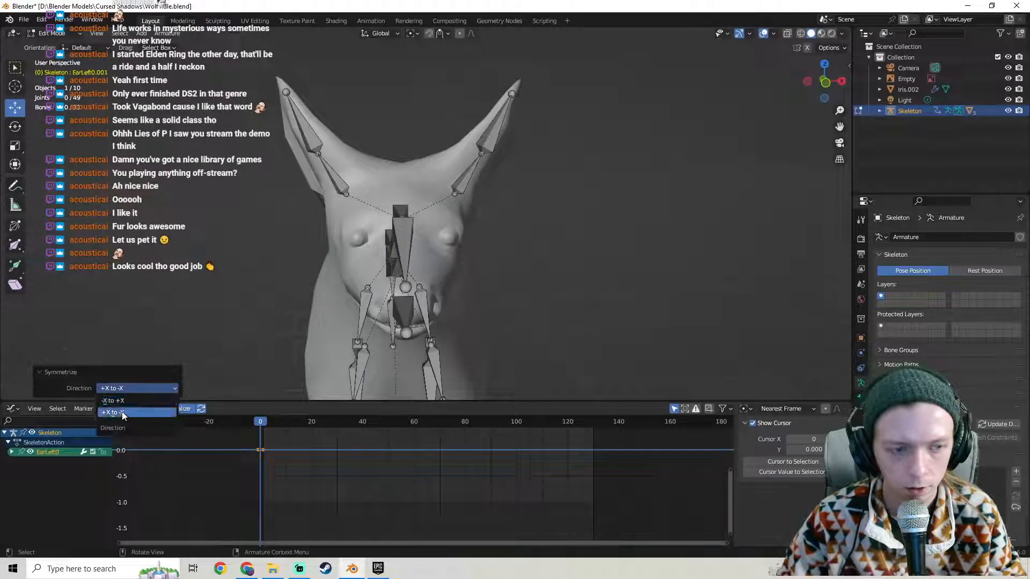
{"action": "left_click", "coordinate": [121, 400]}
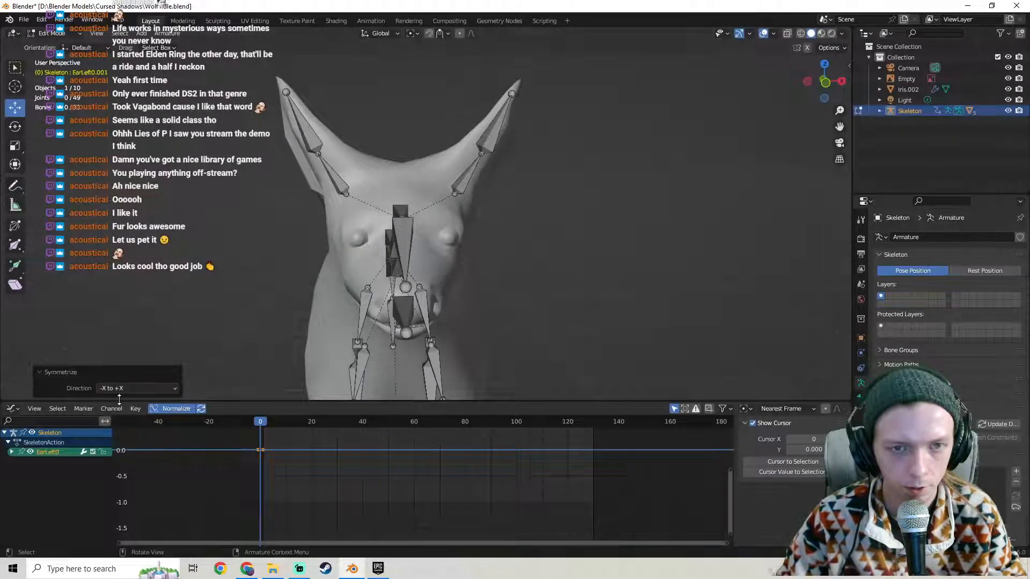
Leave armature editing and put the skeleton back in Pose Mode with the left ear's base bone selected.
{"action": "key", "text": "Tab"}
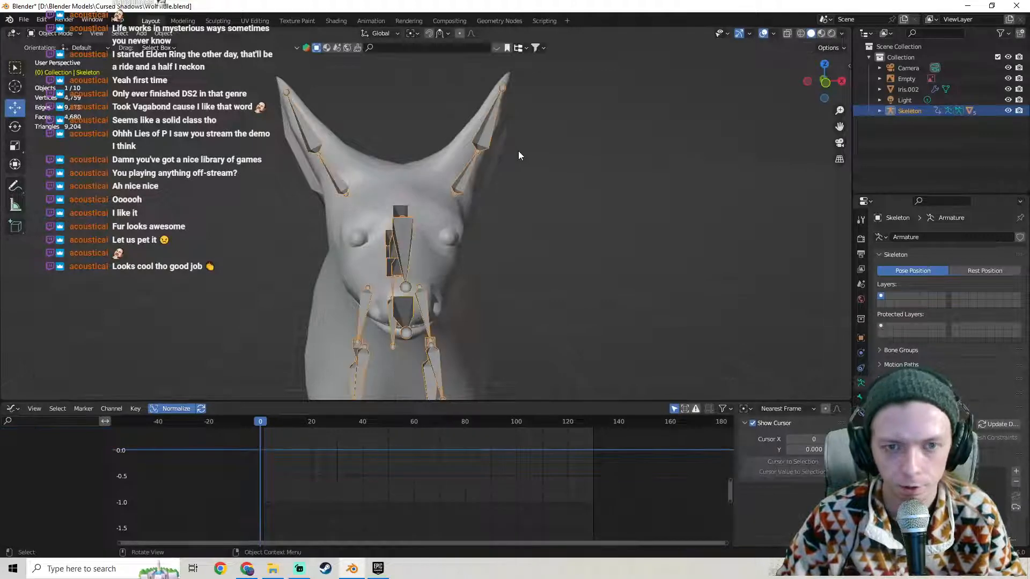
{"action": "middle_click_drag", "start_coordinate": [400, 177], "coordinate": [166, 102]}
{"action": "key", "text": "Tab"}
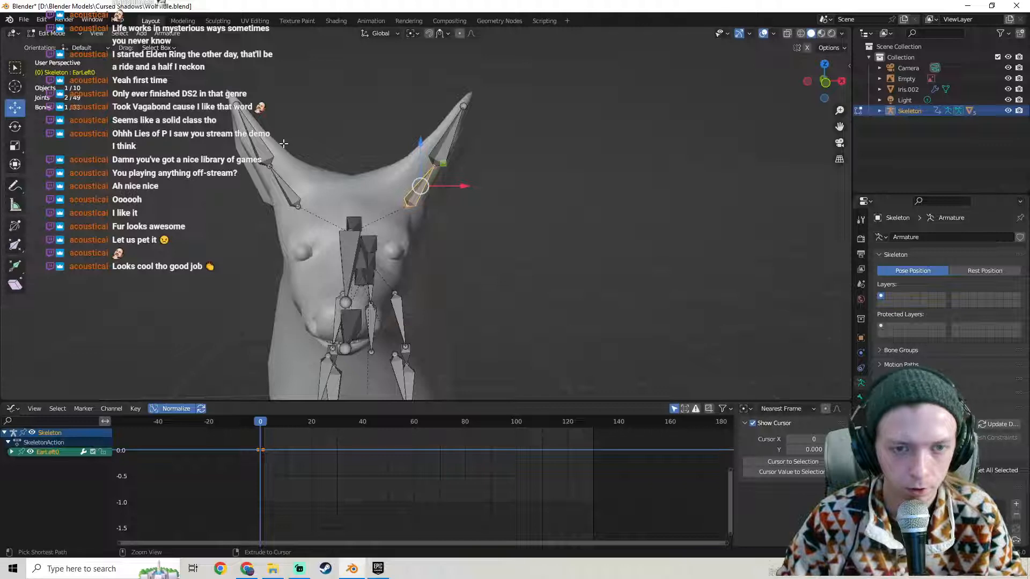
{"action": "left_click", "coordinate": [65, 38]}
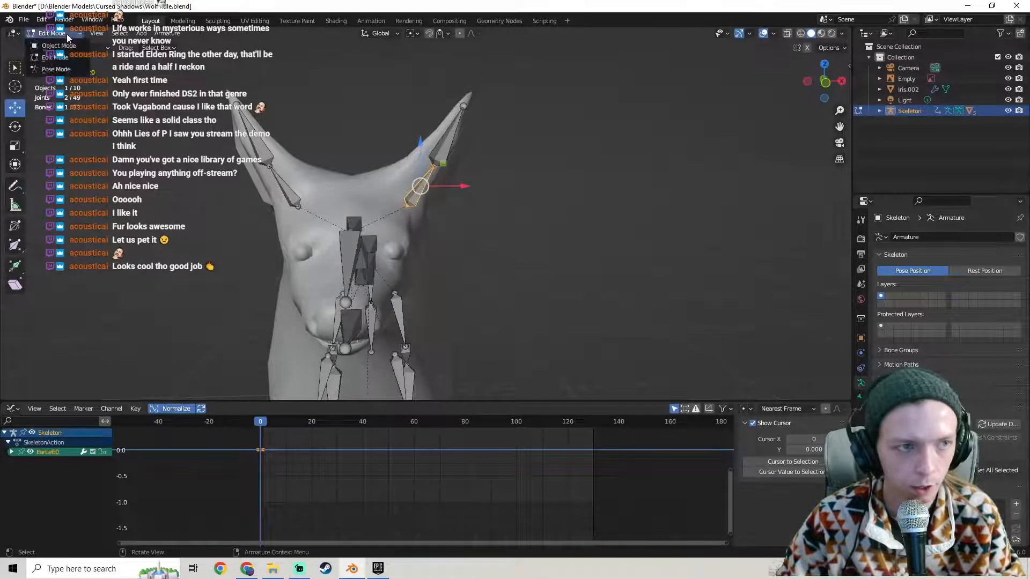
{"action": "left_click", "coordinate": [53, 69]}
Scrub the frames around the left ear's first keyframe and switch the Graph Editor to the Timeline at frame 0.
{"action": "scroll", "coordinate": [252, 452], "scroll_direction": "up", "scroll_amount": 5}
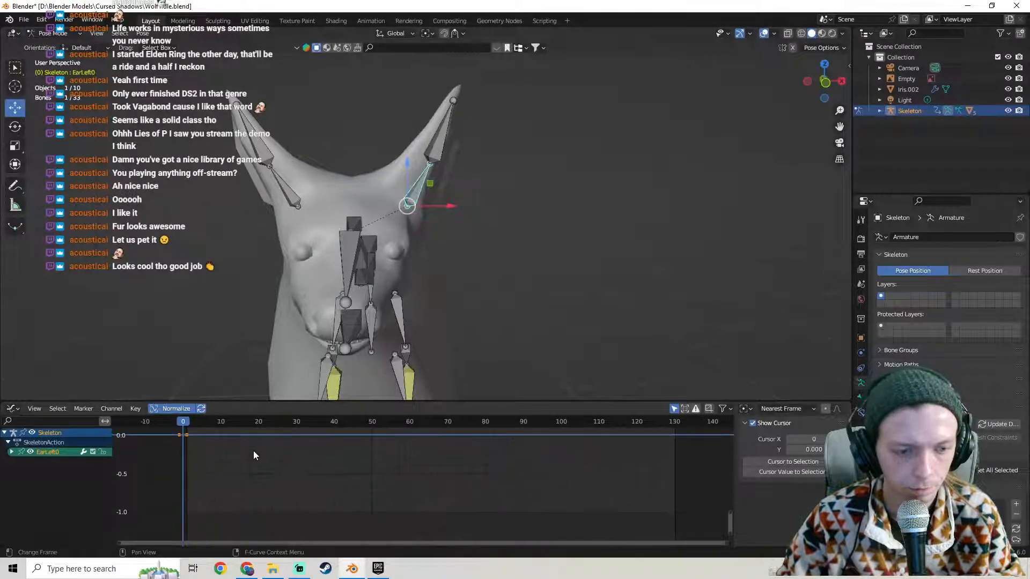
{"action": "middle_click_drag", "start_coordinate": [253, 451], "coordinate": [340, 473]}
{"action": "left_click", "coordinate": [276, 458]}
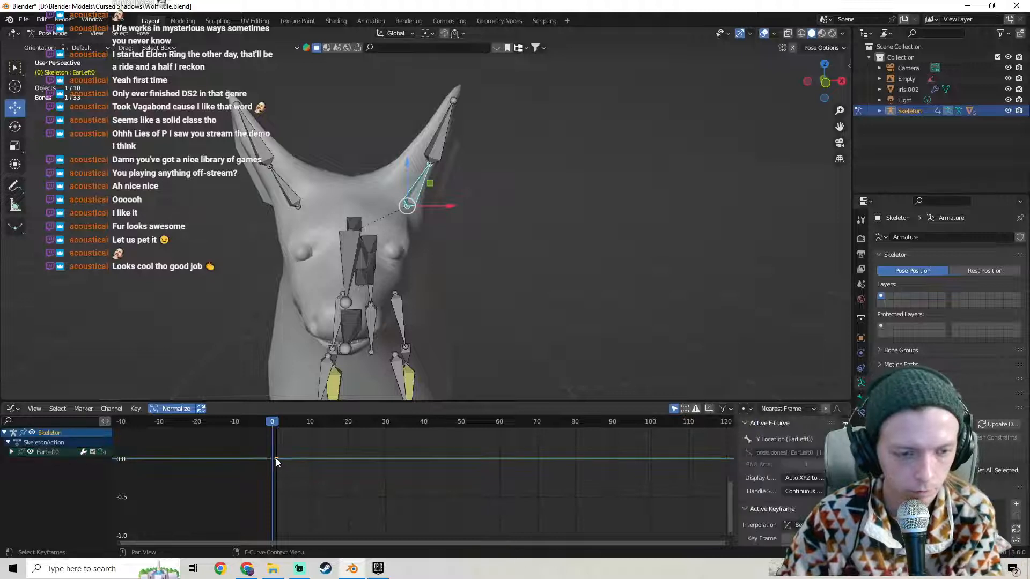
{"action": "left_click_drag", "start_coordinate": [277, 426], "coordinate": [285, 439]}
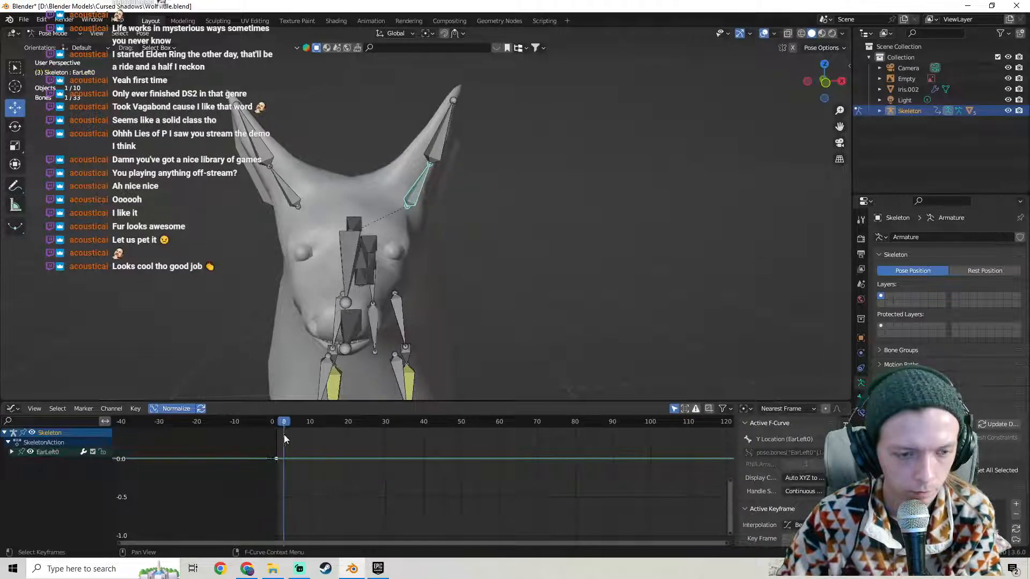
{"action": "left_click", "coordinate": [12, 409]}
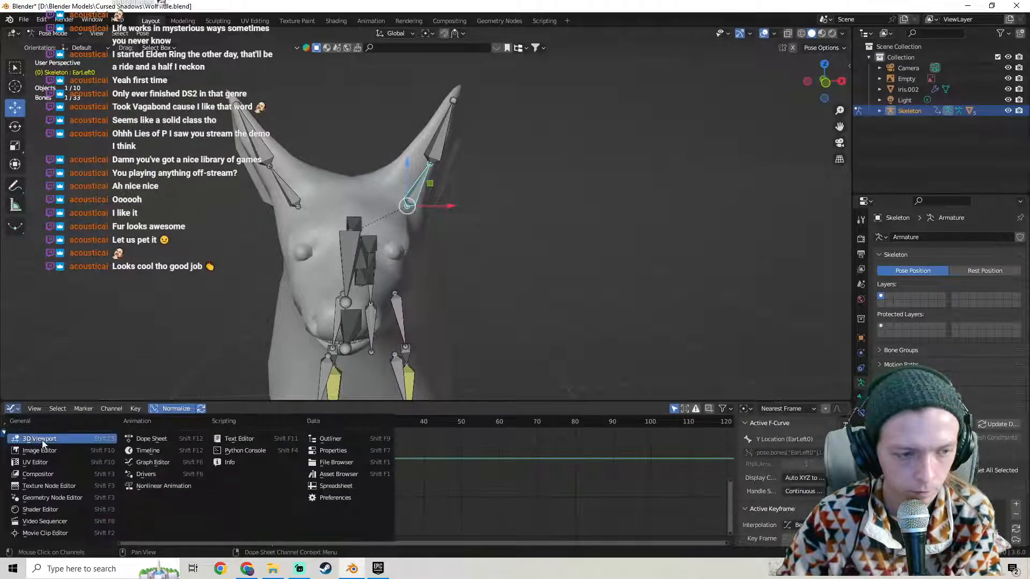
{"action": "left_click", "coordinate": [156, 451]}
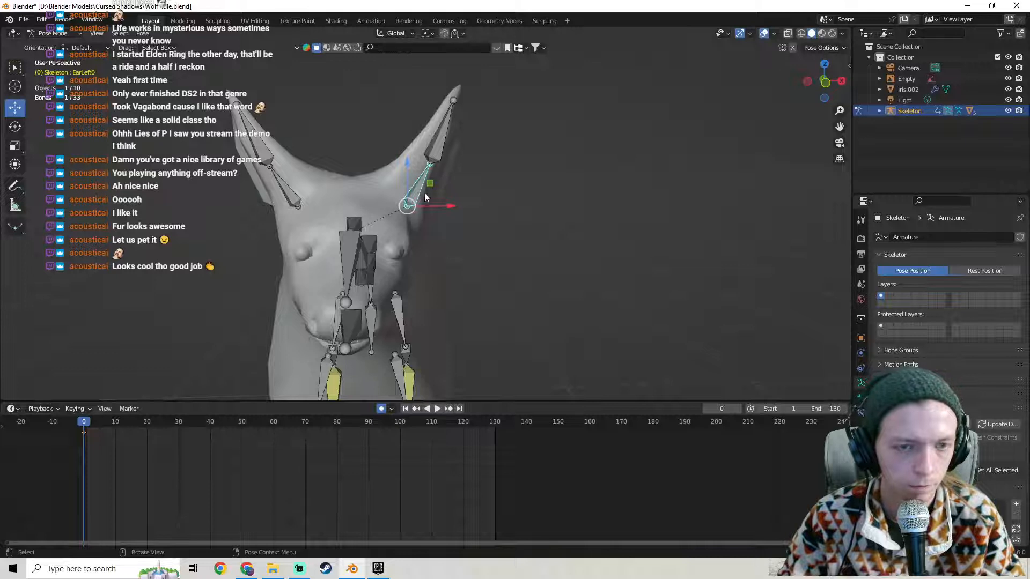
Rotate the left ear's base bone around the global Z axis at frame 0, by -9.09° and 6.81°.
{"action": "key", "text": "r"}
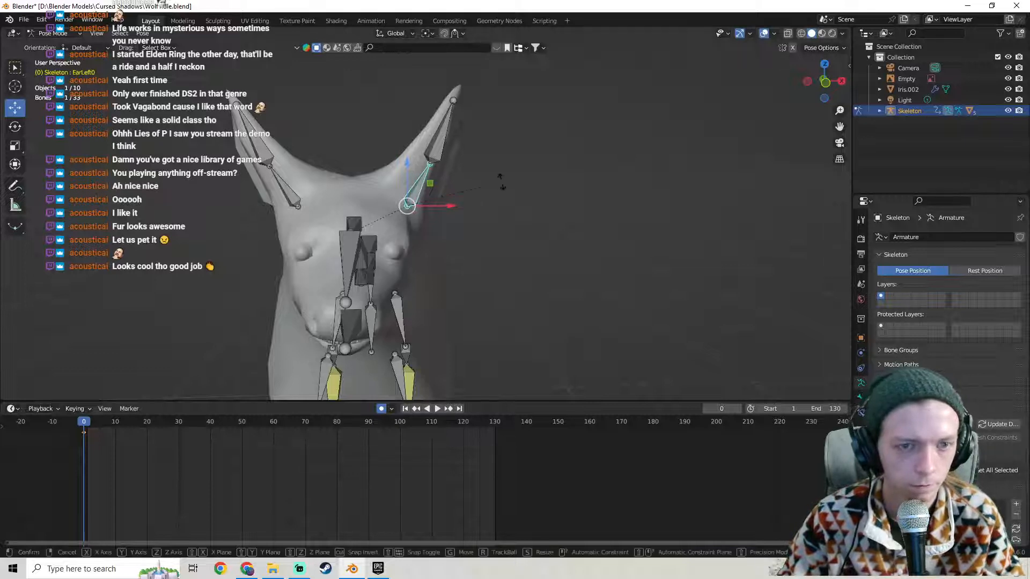
{"action": "key", "text": "z"}
{"action": "left_click", "coordinate": [530, 160]}
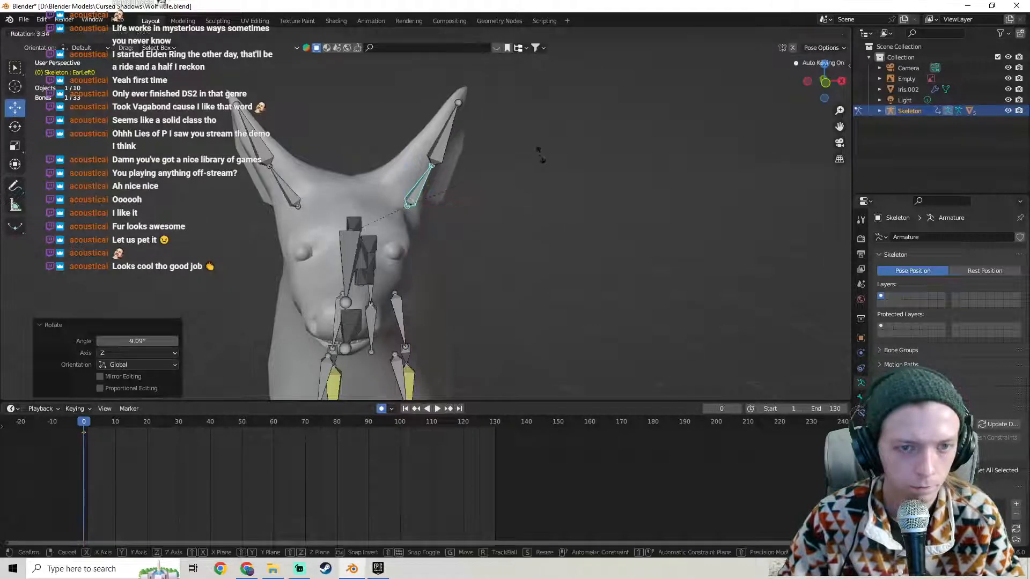
{"action": "key", "text": "ctrl+z"}
{"action": "key", "text": "ctrl+shift+z"}
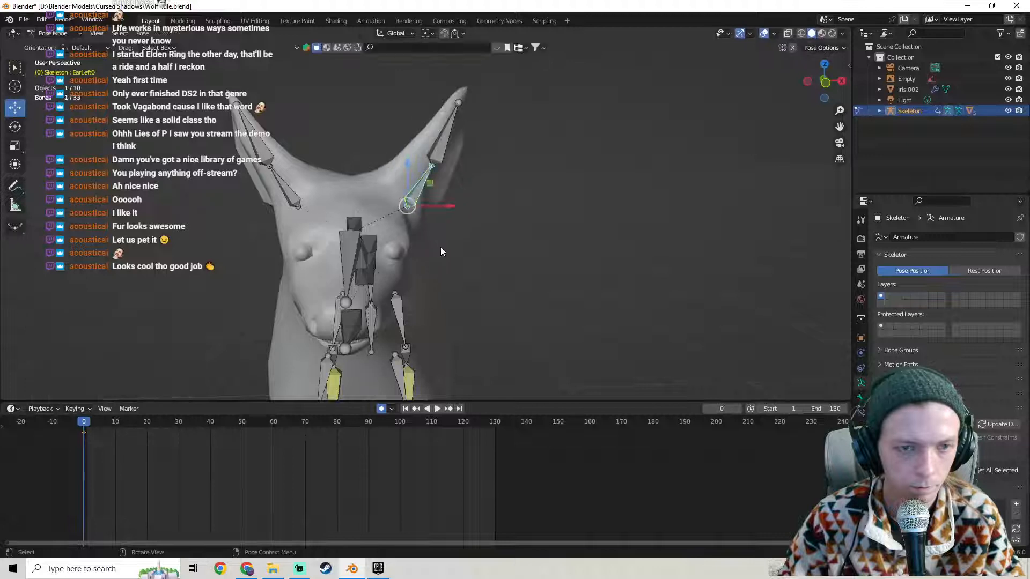
{"action": "key", "text": "r"}
{"action": "key", "text": "z"}
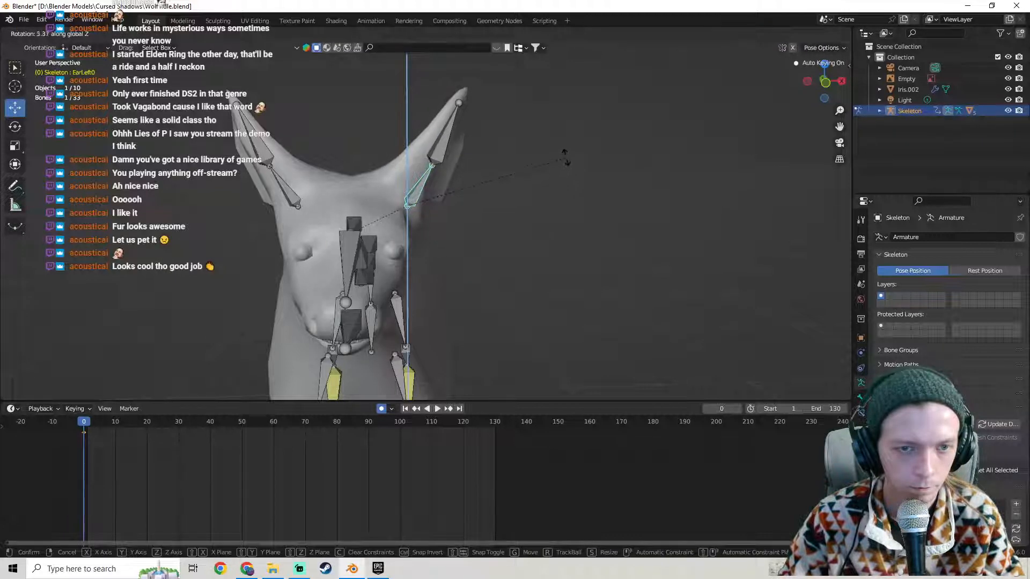
{"action": "left_click", "coordinate": [565, 152]}
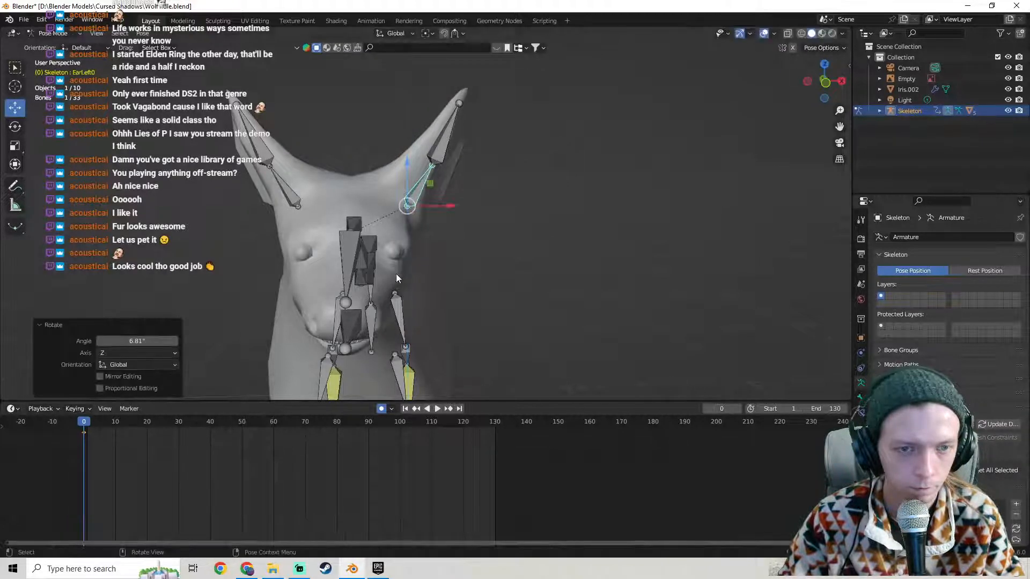
{"action": "left_click_drag", "start_coordinate": [99, 426], "coordinate": [83, 426]}
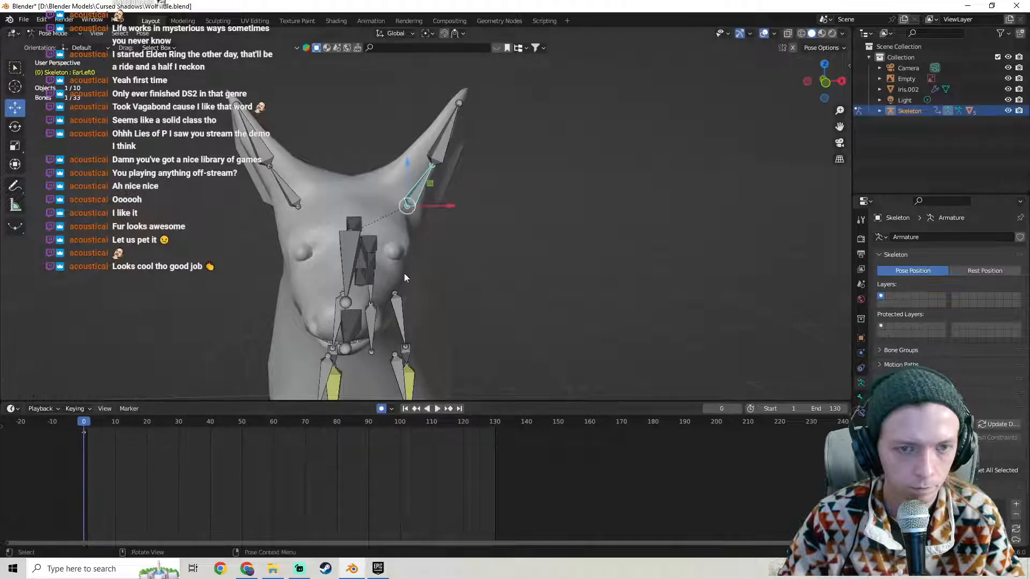
From the side view, tilt the left ear's base bone and its tip bone slightly backward.
{"action": "middle_click_drag", "start_coordinate": [497, 192], "coordinate": [468, 173]}
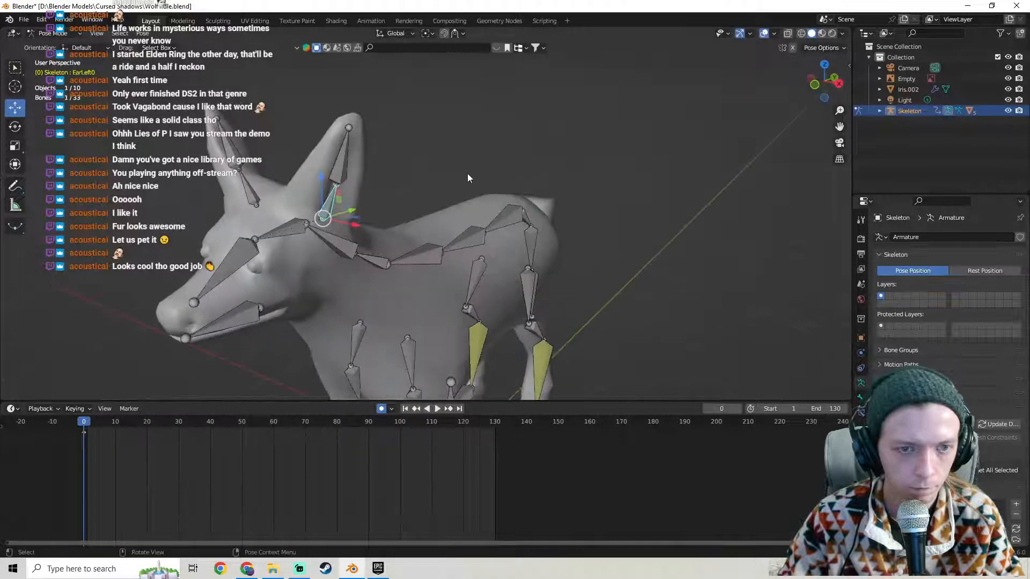
{"action": "key", "text": "r"}
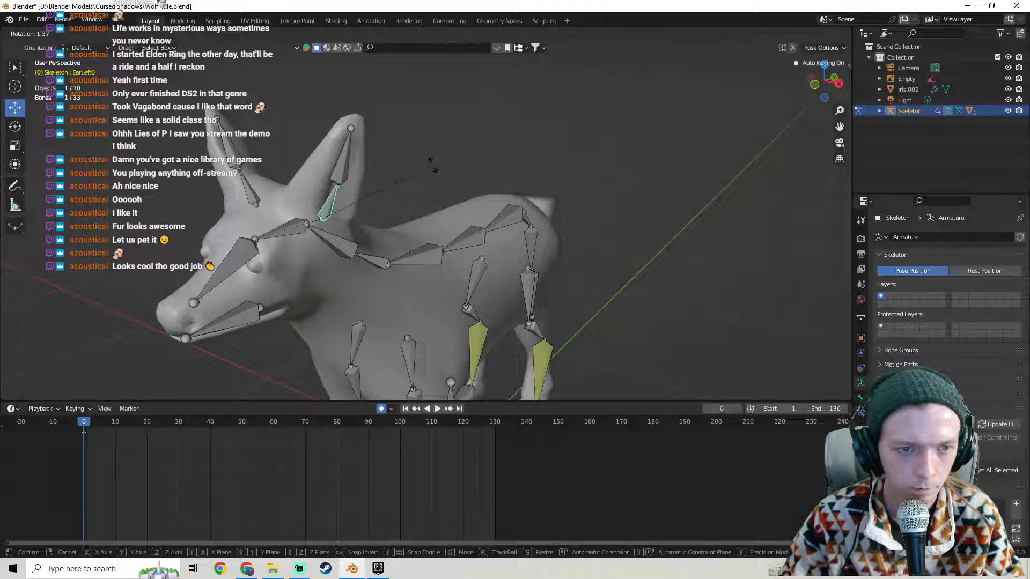
{"action": "left_click", "coordinate": [435, 168]}
{"action": "key", "text": "Tab"}
{"action": "key", "text": "Tab"}
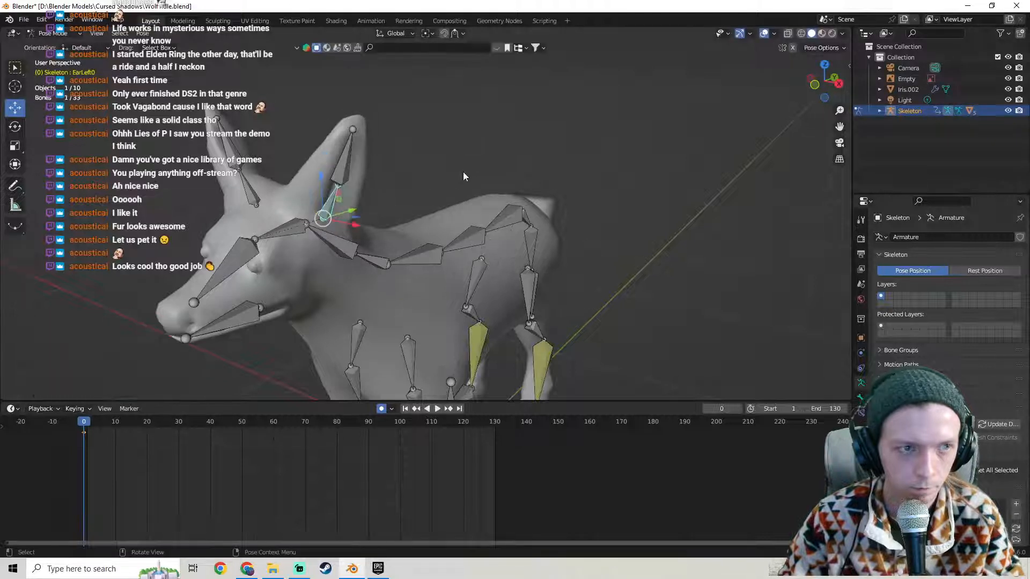
{"action": "key", "text": "r"}
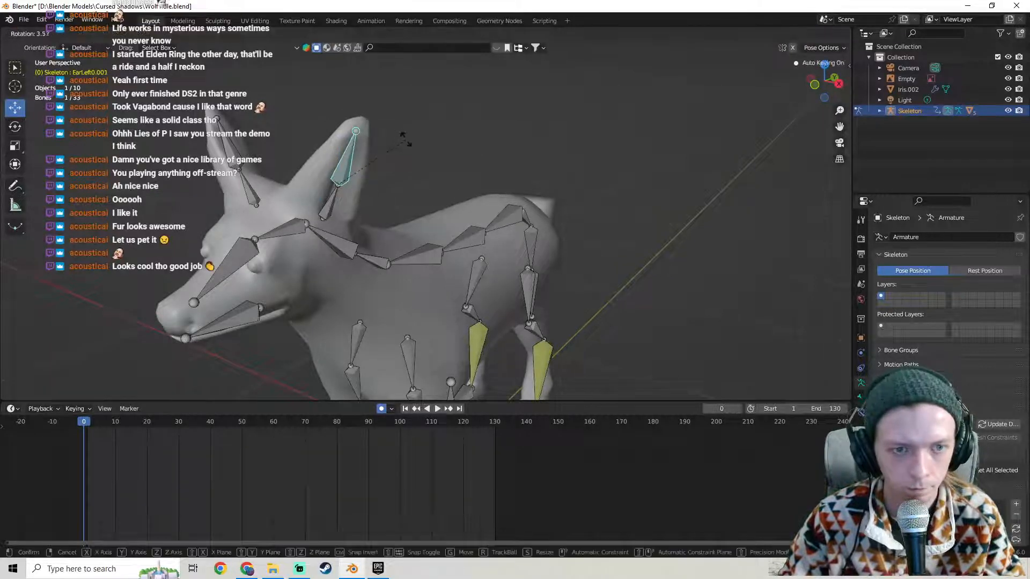
{"action": "left_click", "coordinate": [407, 140]}
{"action": "key", "text": "Tab"}
{"action": "key", "text": "Tab"}
{"action": "middle_click_drag", "start_coordinate": [429, 162], "coordinate": [506, 193]}
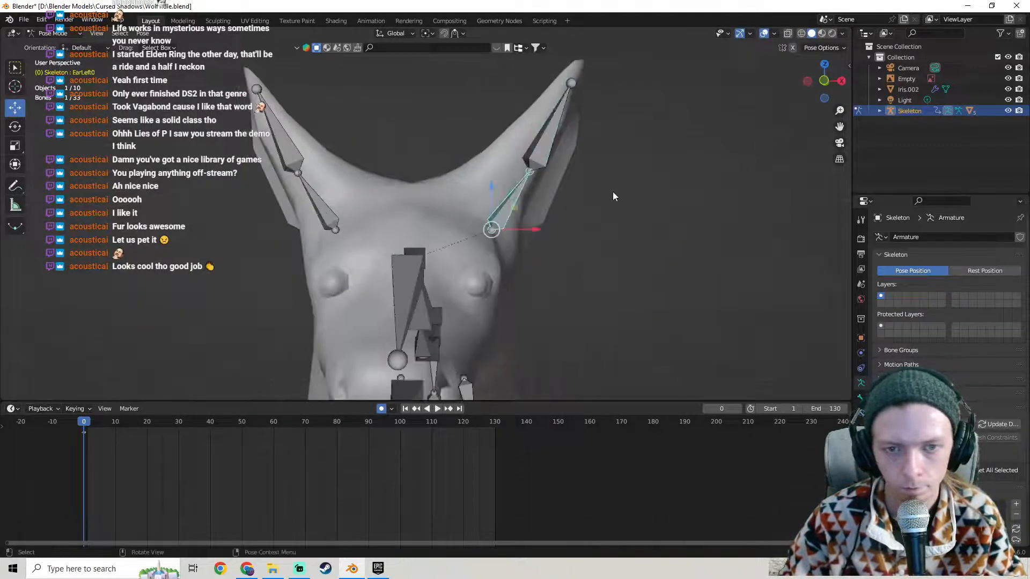
From the front view, fine-tune the left ear's base bone with a small global Z rotation and a free rotation.
{"action": "key", "text": "r"}
{"action": "key", "text": "z"}
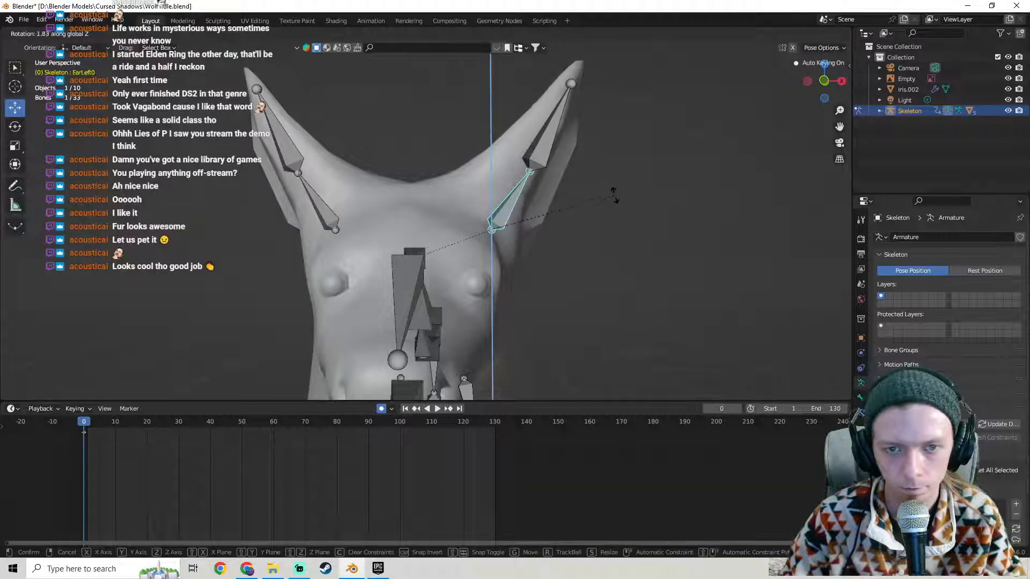
{"action": "right_click", "coordinate": [611, 200]}
{"action": "key", "text": "Tab"}
{"action": "key", "text": "Tab"}
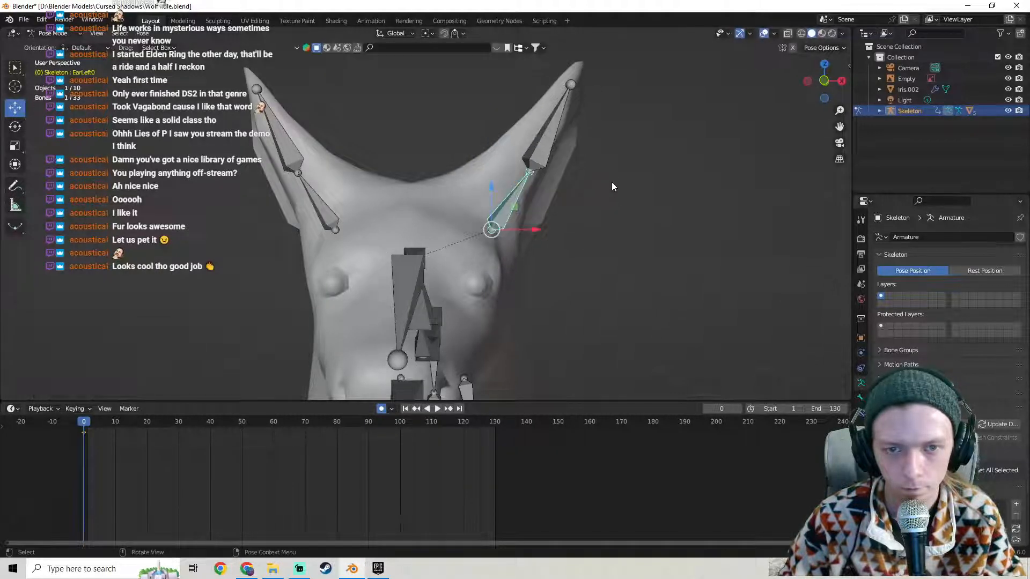
{"action": "key", "text": "r"}
{"action": "right_click", "coordinate": [615, 185]}
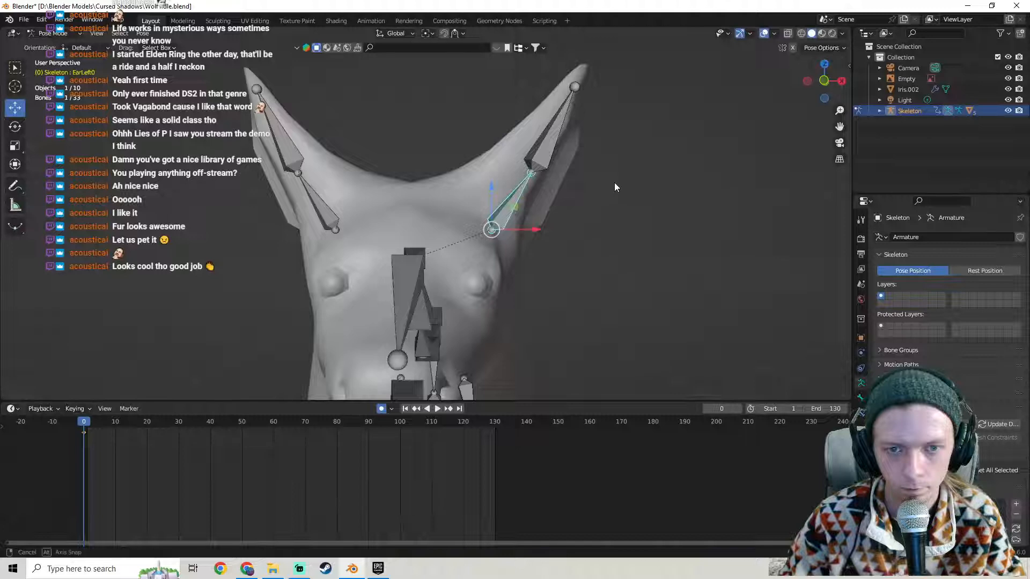
From the side view, turn the left ear's base bone slightly around the global Z axis and return to Pose Mode.
{"action": "middle_click_drag", "start_coordinate": [613, 182], "coordinate": [461, 203]}
{"action": "key", "text": "r"}
{"action": "key", "text": "z"}
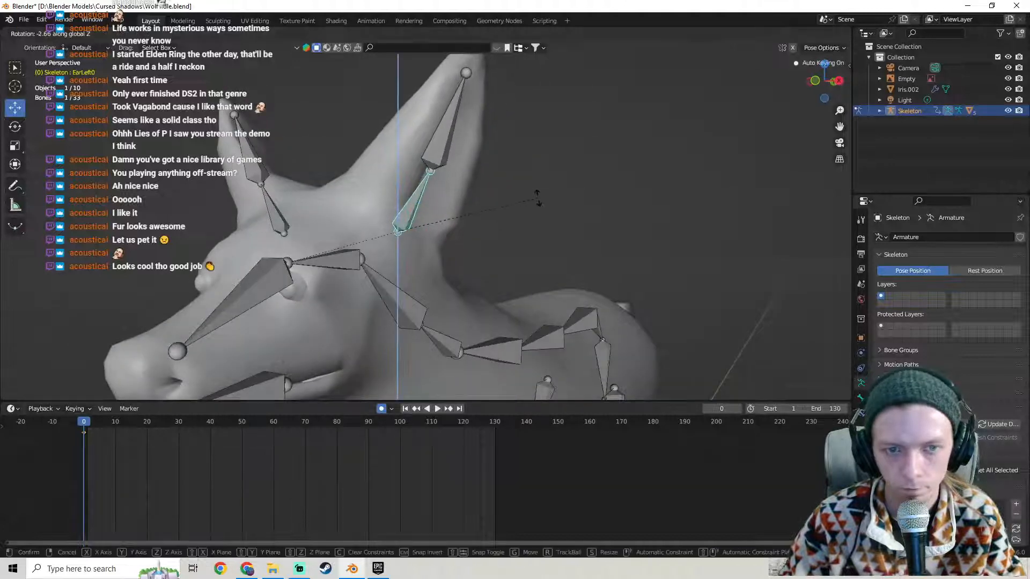
{"action": "right_click", "coordinate": [529, 217]}
{"action": "key", "text": "Tab"}
{"action": "key", "text": "Tab"}
{"action": "key", "text": "Tab"}
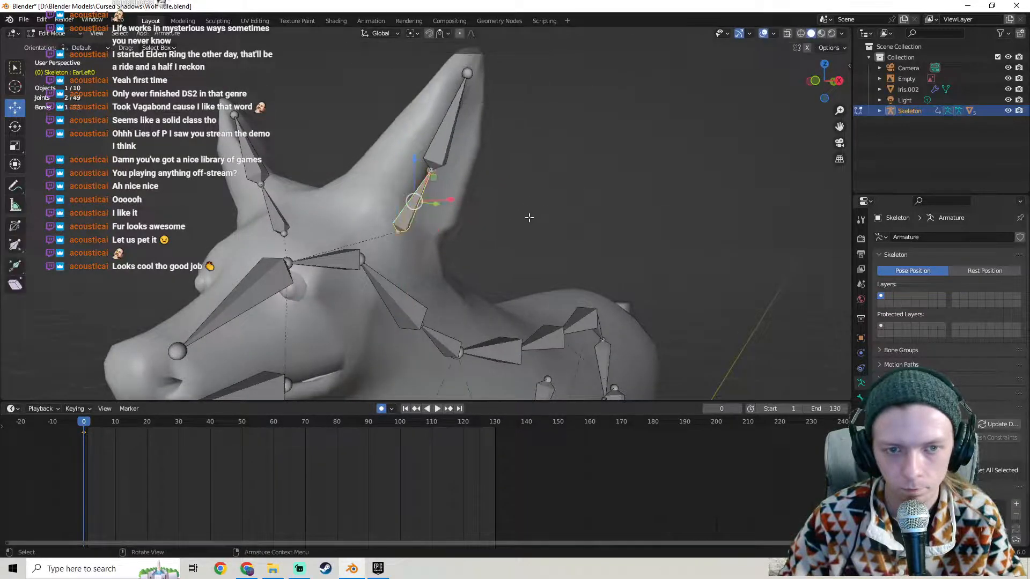
{"action": "key", "text": "Tab"}
Paste the left ear base bone's frame 0 pose at frame 130 and play the loop to check the ears.
{"action": "middle_click_drag", "start_coordinate": [529, 217], "coordinate": [343, 236]}
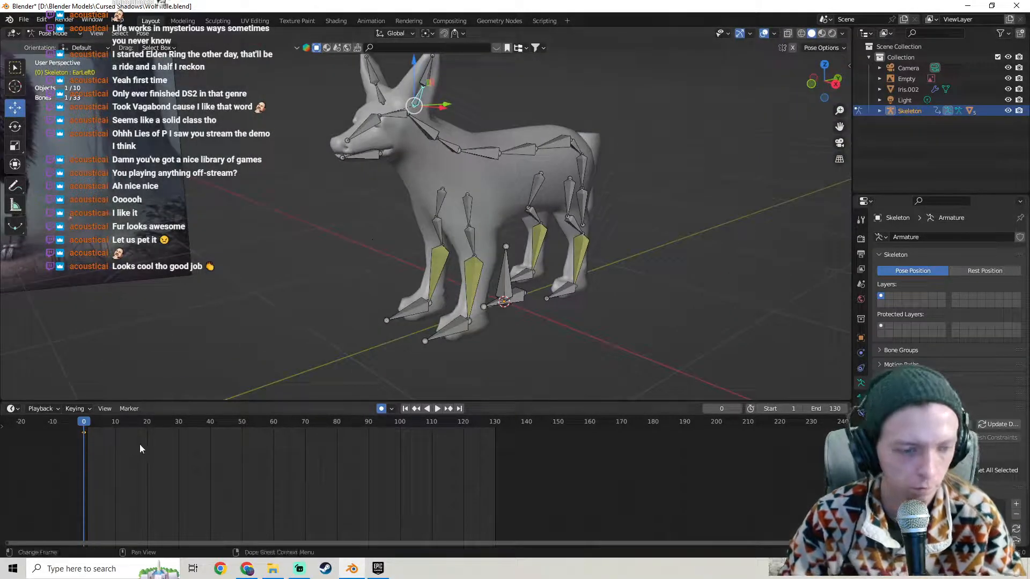
{"action": "left_click_drag", "start_coordinate": [427, 419], "coordinate": [441, 427]}
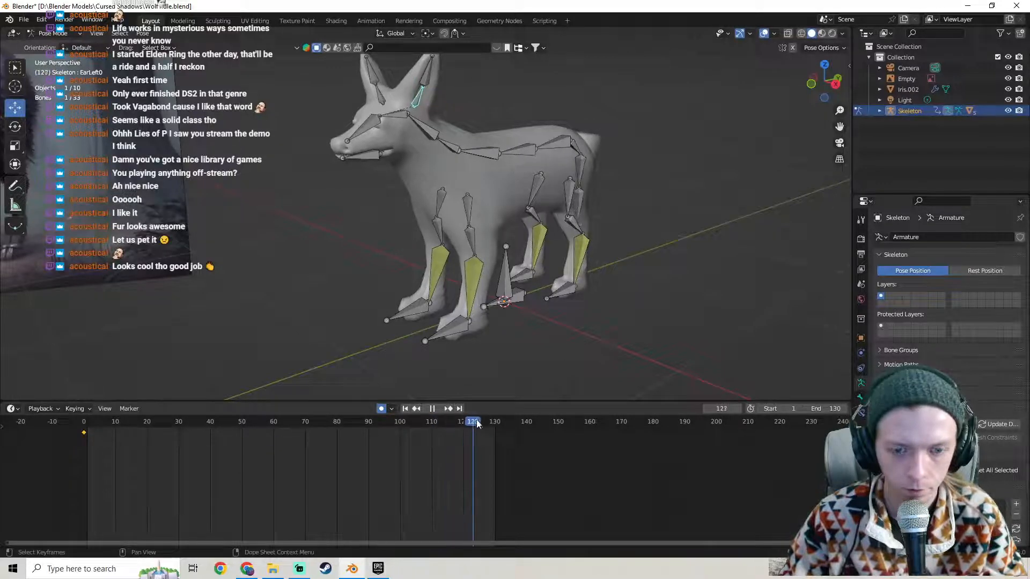
{"action": "key", "text": "ctrl+v"}
{"action": "middle_click_drag", "start_coordinate": [408, 376], "coordinate": [343, 353]}
{"action": "left_click_drag", "start_coordinate": [328, 432], "coordinate": [54, 424]}
{"action": "key", "text": "space"}
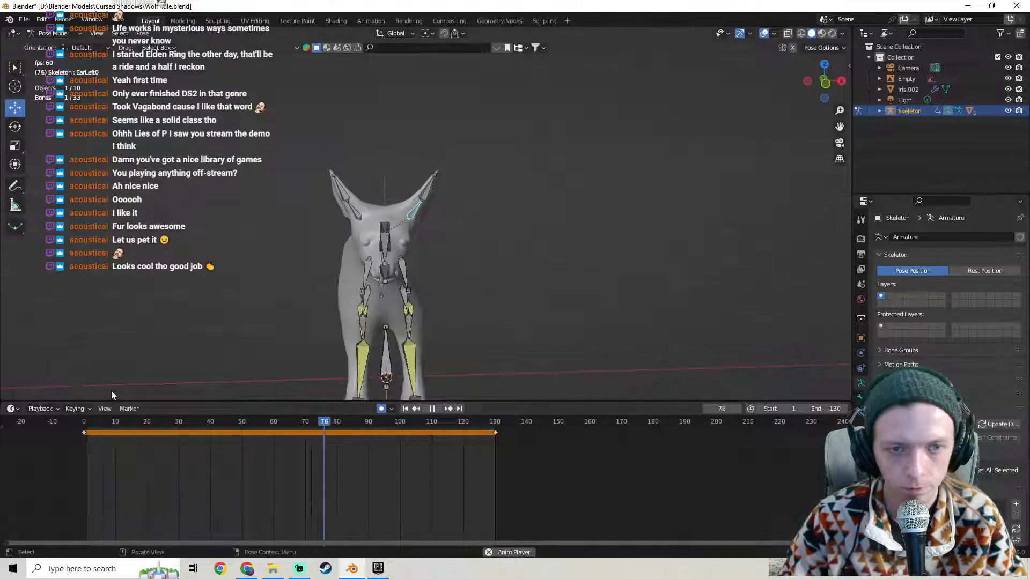
{"action": "middle_click_drag", "start_coordinate": [575, 239], "coordinate": [432, 238]}
Save the Wolf1Idle.blend file and switch the skeleton to Object Mode.
{"action": "left_click", "coordinate": [27, 21]}
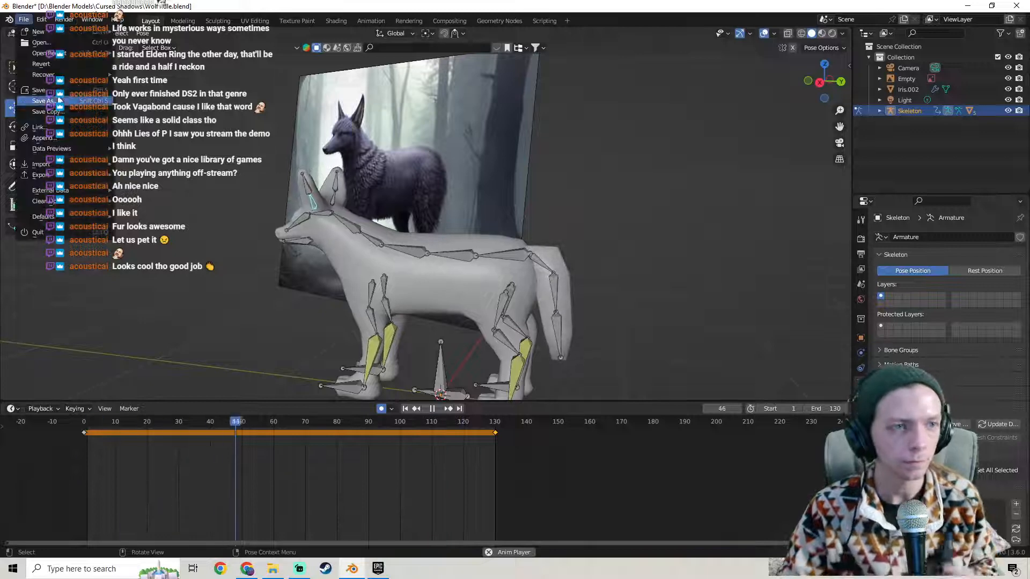
{"action": "left_click", "coordinate": [43, 100]}
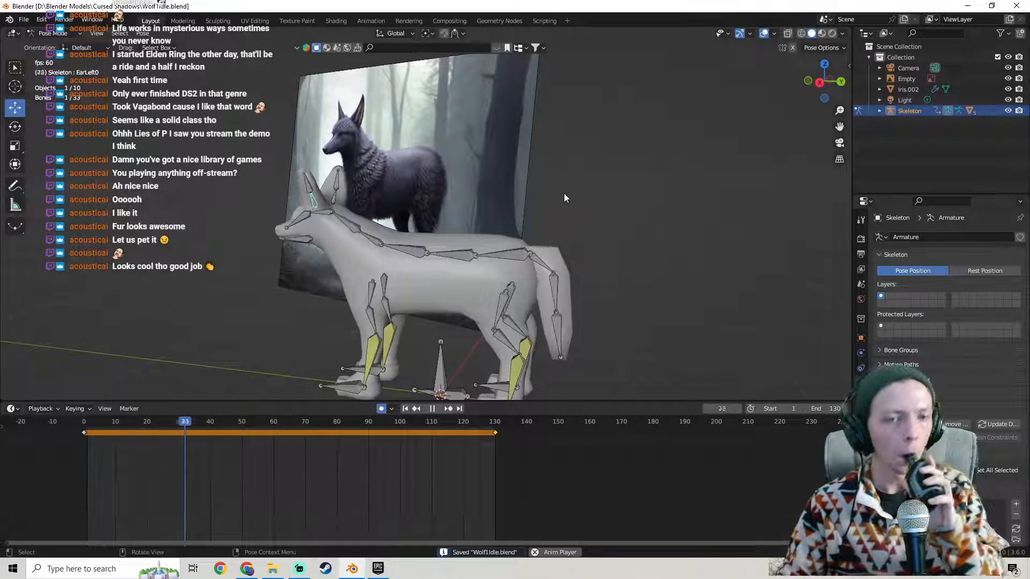
{"action": "left_click", "coordinate": [49, 33]}
{"action": "left_click", "coordinate": [54, 60]}
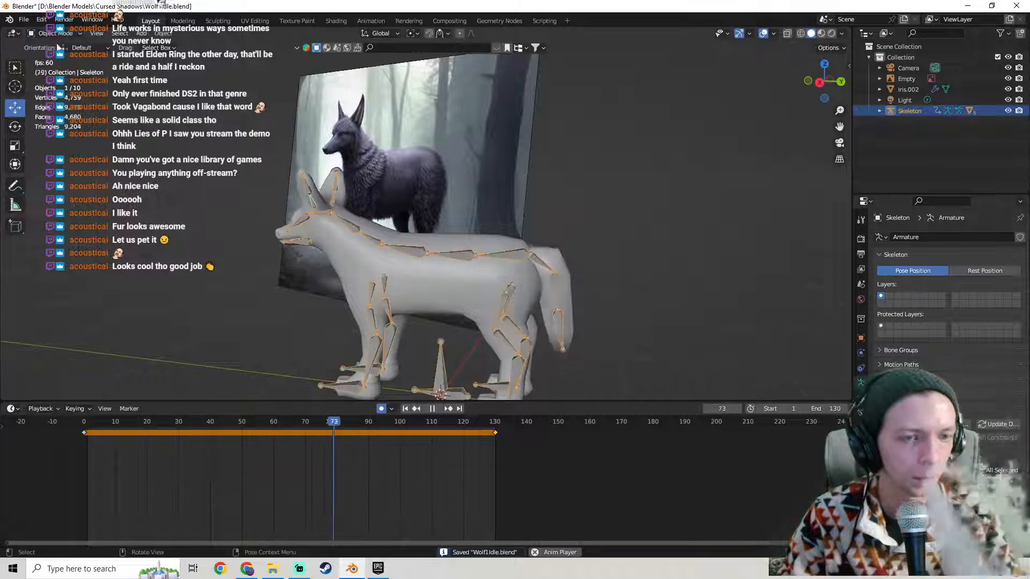
Display the wolf in Material Preview shading and deselect the skeleton.
{"action": "left_click", "coordinate": [820, 34]}
{"action": "mouse_move", "coordinate": [416, 215]}
{"action": "middle_mouse_down", "text": "shift"}
{"action": "mouse_move", "coordinate": [423, 136]}
{"action": "mouse_move", "coordinate": [508, 172]}
{"action": "mouse_move", "coordinate": [506, 204]}
{"action": "middle_mouse_up", "text": "shift"}
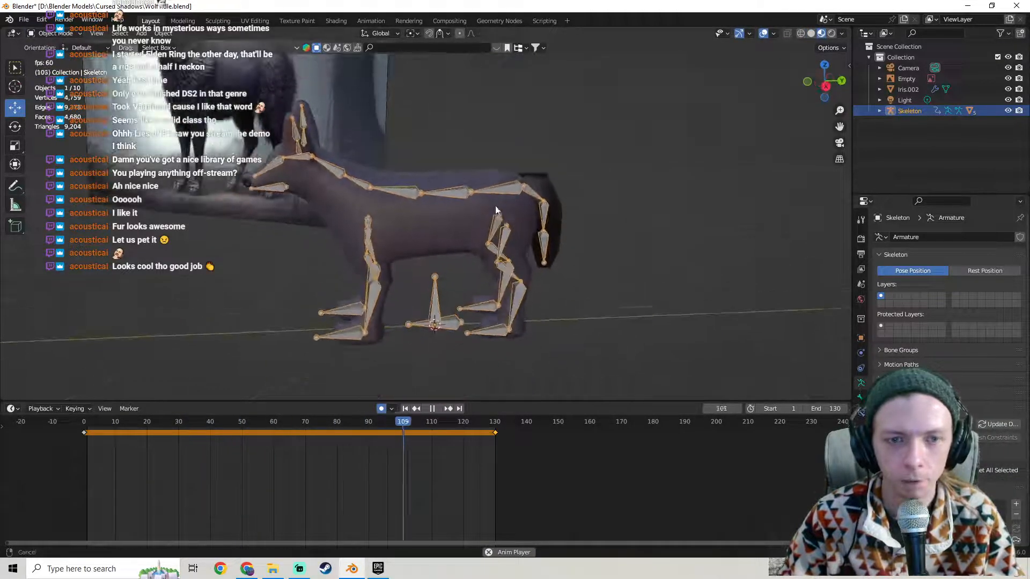
{"action": "left_click", "coordinate": [618, 133]}
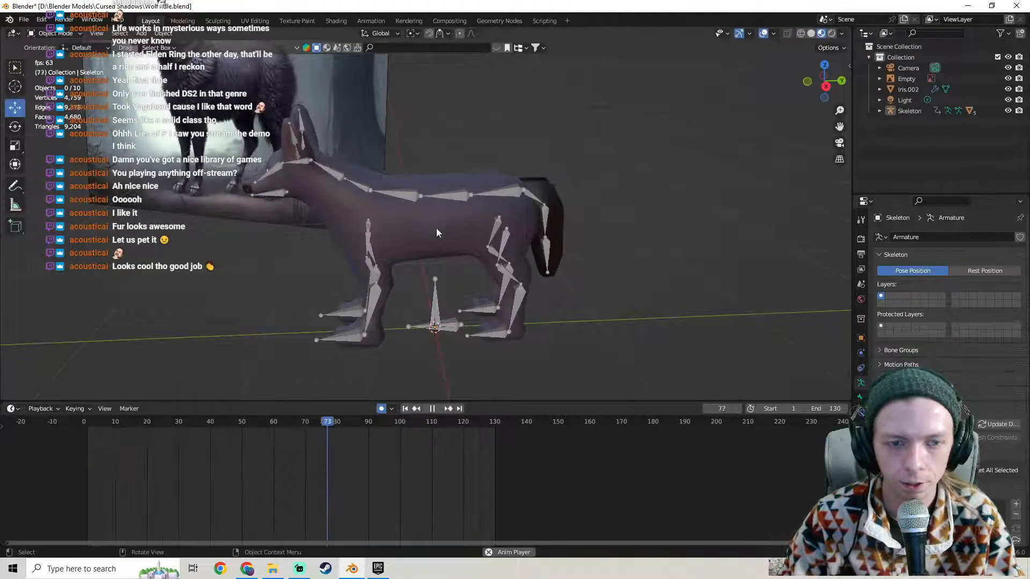
Hide the wolf reference image in the viewport.
{"action": "middle_click_drag", "start_coordinate": [436, 228], "coordinate": [507, 243]}
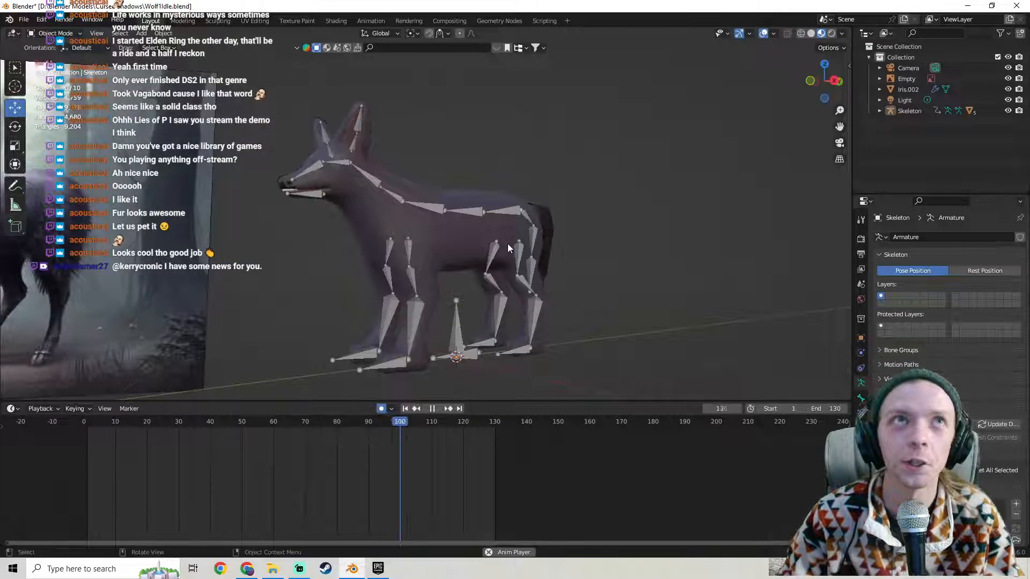
{"action": "left_click", "coordinate": [159, 247]}
{"action": "key", "text": "h"}
{"action": "middle_click_drag", "start_coordinate": [369, 242], "coordinate": [412, 237]}
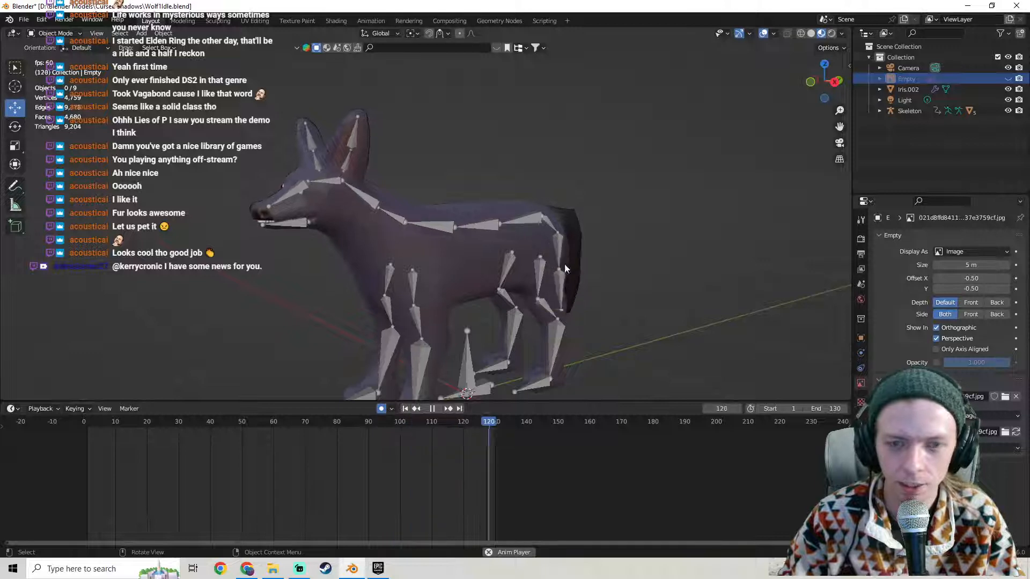
Select the wolf's body mesh, stop the playback and open the body's modifier settings.
{"action": "left_click", "coordinate": [460, 270]}
{"action": "key", "text": "space"}
{"action": "left_click", "coordinate": [861, 354]}
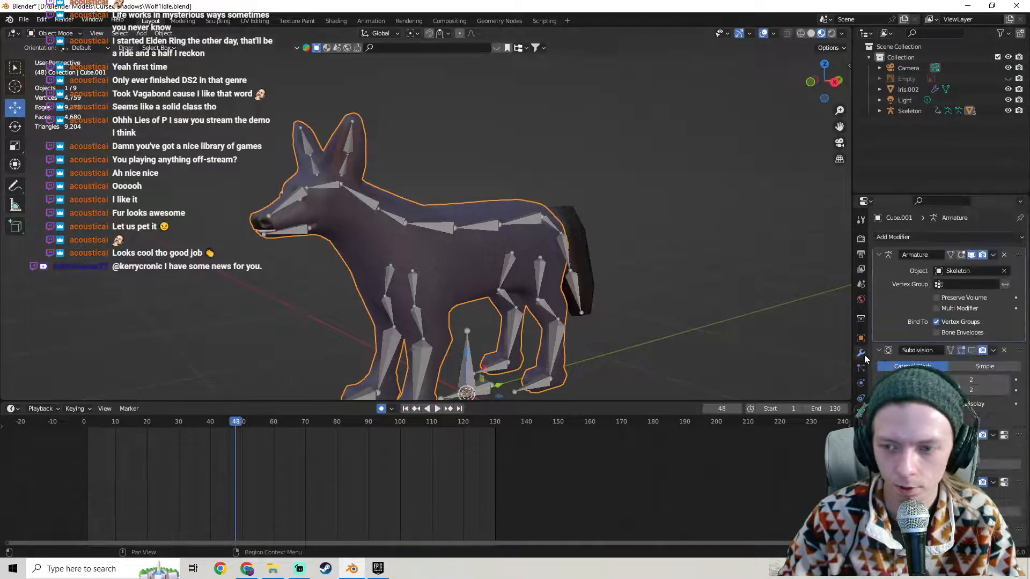
{"action": "scroll", "coordinate": [616, 276], "scroll_direction": "down", "scroll_amount": 4}
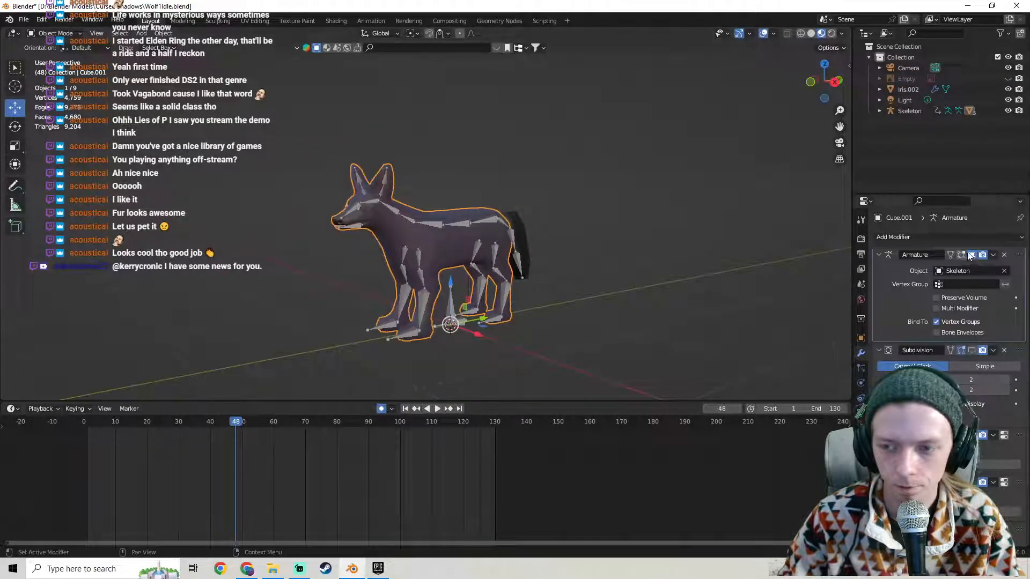
{"action": "scroll", "coordinate": [568, 228], "scroll_direction": "up", "scroll_amount": 3}
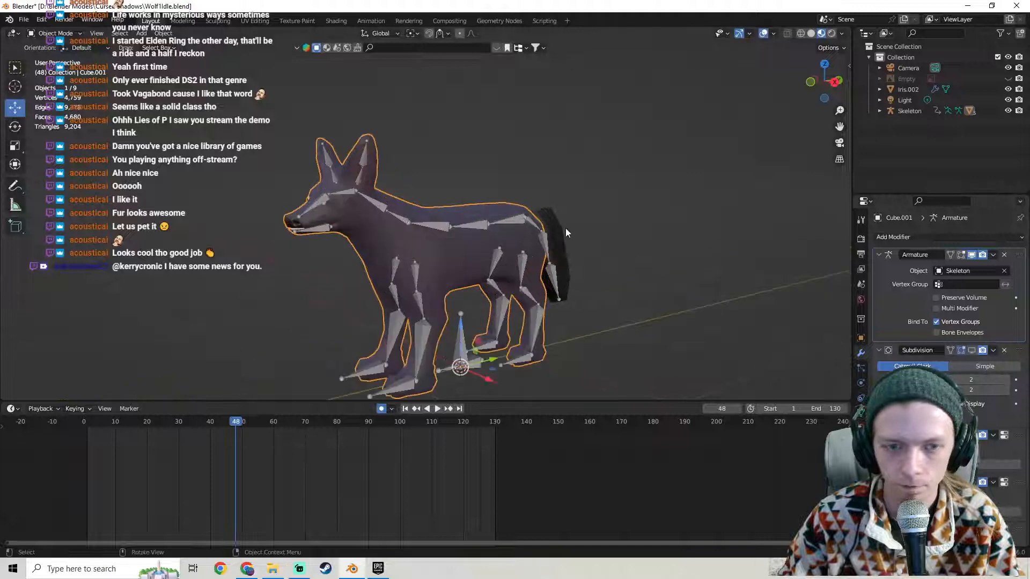
Play the idle animation and examine the body and tail meshes from several angles.
{"action": "key", "text": "space"}
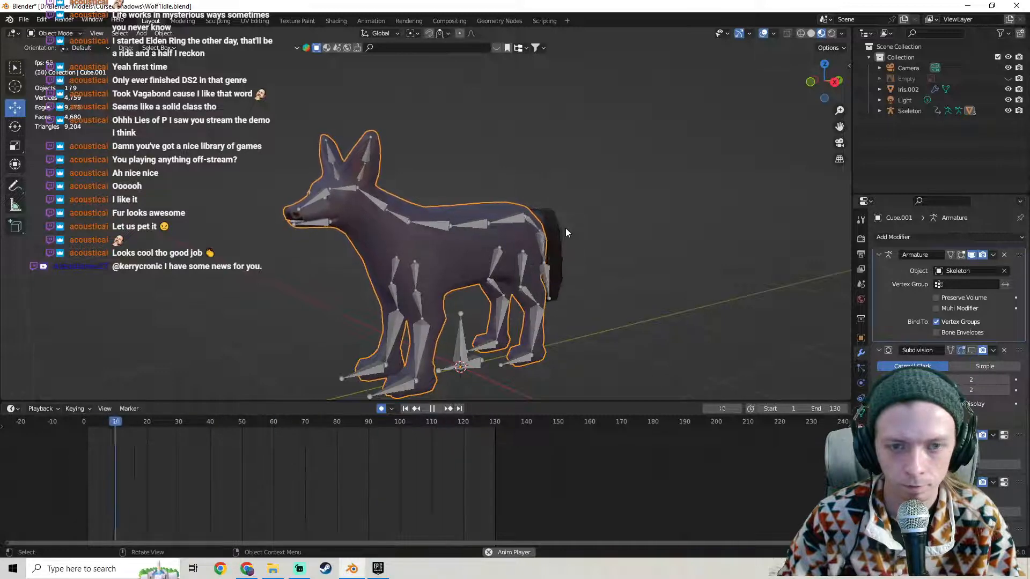
{"action": "middle_click_drag", "start_coordinate": [566, 227], "coordinate": [472, 231]}
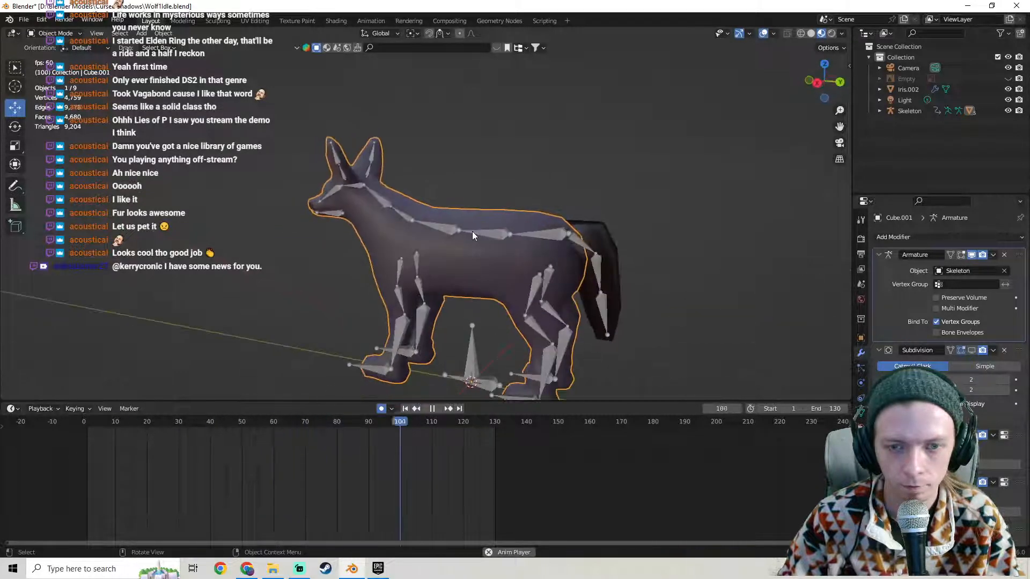
{"action": "left_click", "coordinate": [599, 233]}
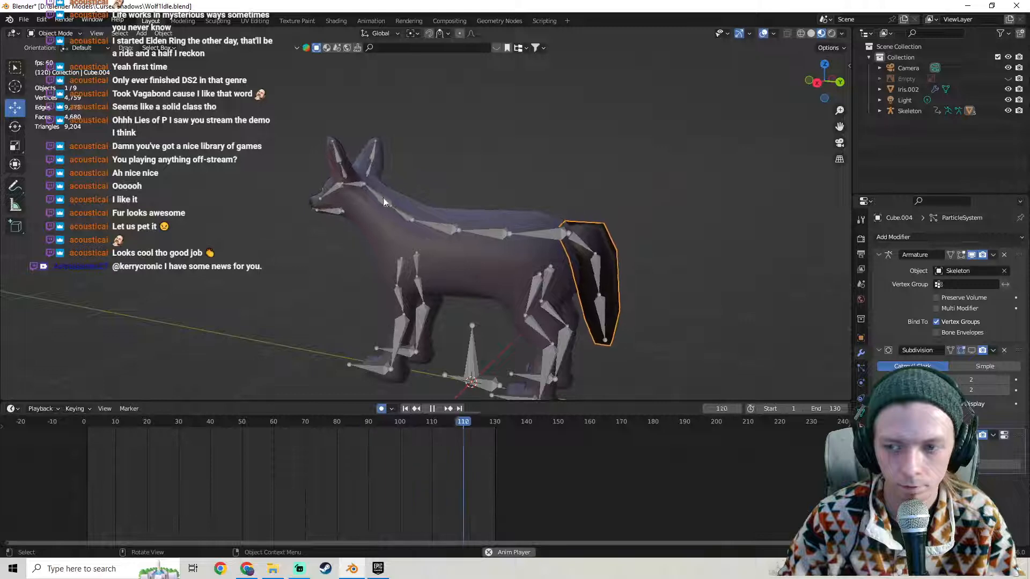
{"action": "middle_click_drag", "start_coordinate": [599, 233], "coordinate": [473, 204]}
{"action": "left_click", "coordinate": [542, 224]}
{"action": "middle_click_drag", "start_coordinate": [542, 224], "coordinate": [568, 213]}
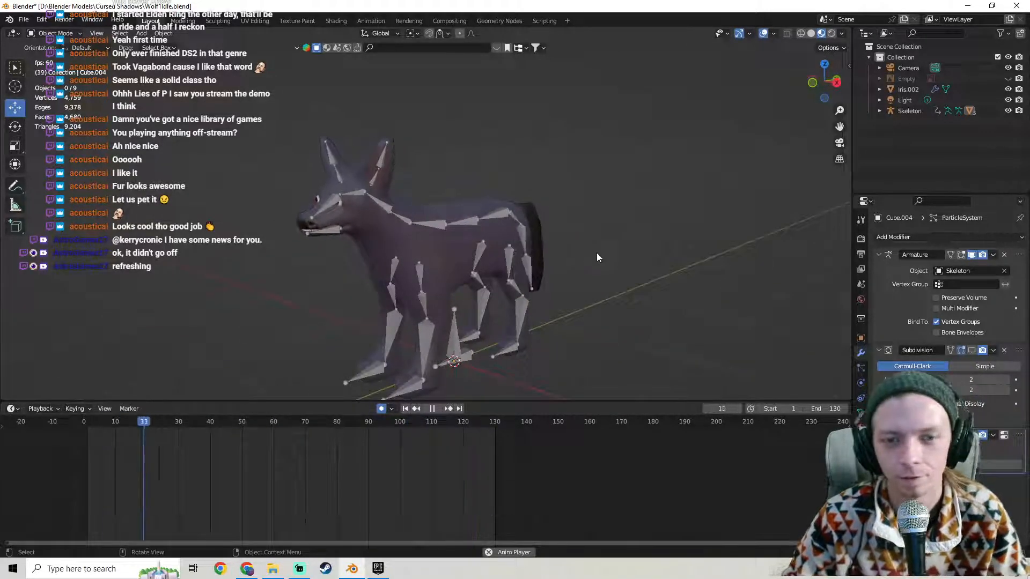
Select all visible objects and examine the playing wolf animation from the side.
{"action": "key", "text": "a"}
{"action": "middle_click_drag", "start_coordinate": [572, 257], "coordinate": [516, 265]}
{"action": "scroll", "coordinate": [499, 211], "scroll_direction": "up", "scroll_amount": 3}
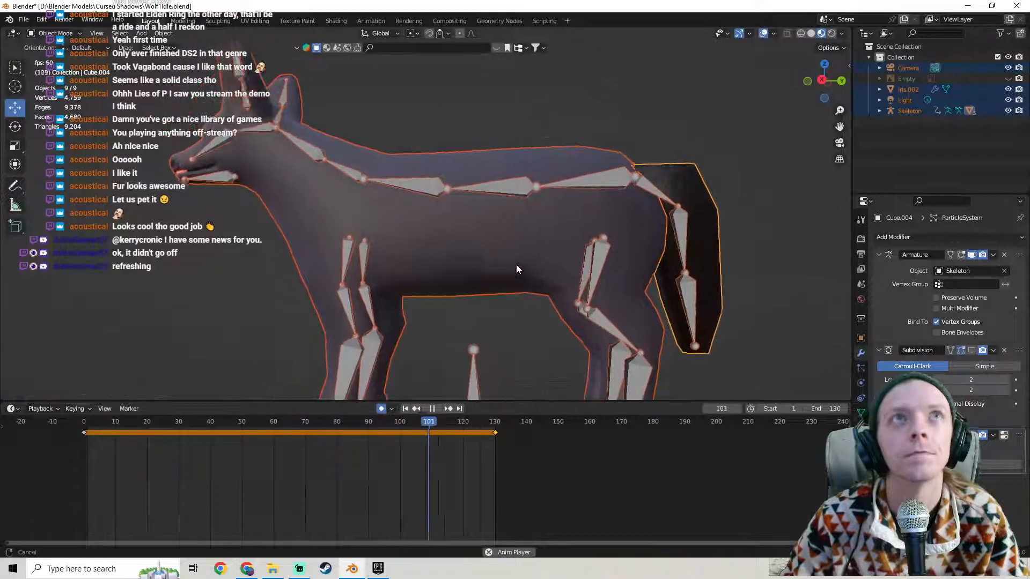
{"action": "scroll", "coordinate": [494, 210], "scroll_direction": "down", "scroll_amount": 3}
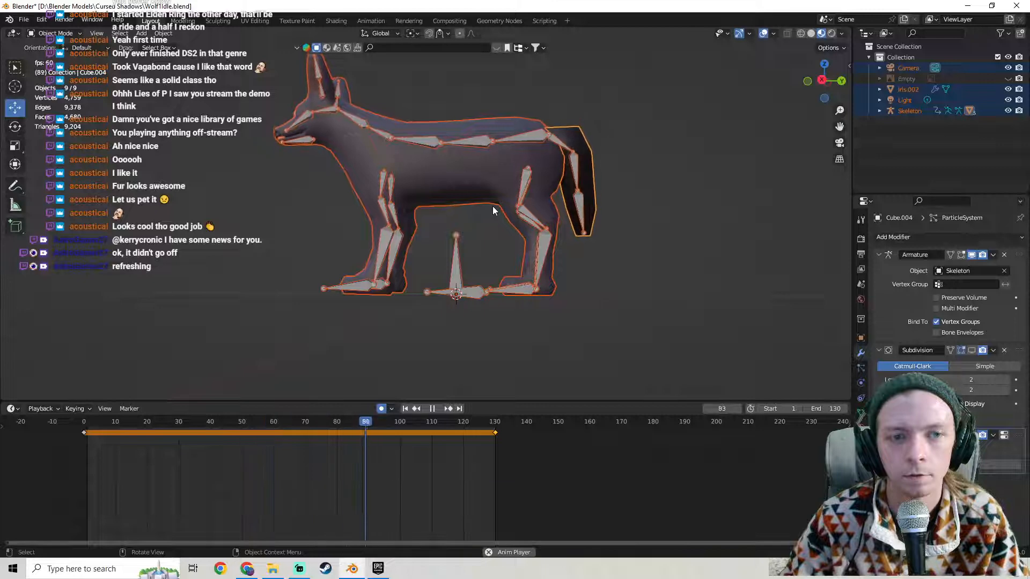
Examine the wolf's playing idle animation from several angles, stop the playback and return the timeline to frame 0.
{"action": "mouse_move", "coordinate": [493, 211]}
{"action": "middle_mouse_down"}
{"action": "mouse_move", "coordinate": [613, 235]}
{"action": "mouse_move", "coordinate": [464, 231]}
{"action": "mouse_move", "coordinate": [483, 223]}
{"action": "middle_mouse_up"}
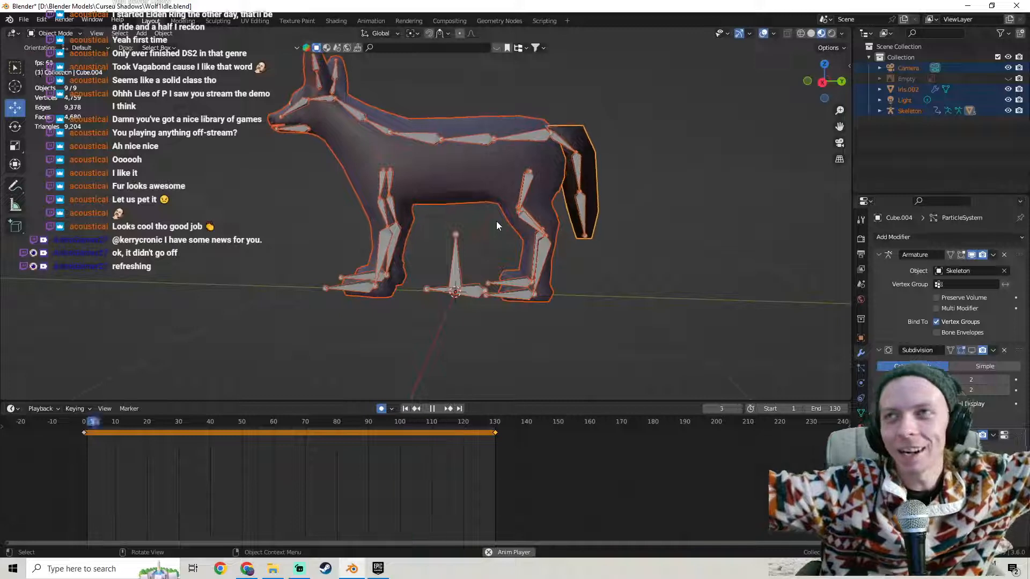
{"action": "scroll", "coordinate": [497, 221], "scroll_direction": "up", "scroll_amount": 1}
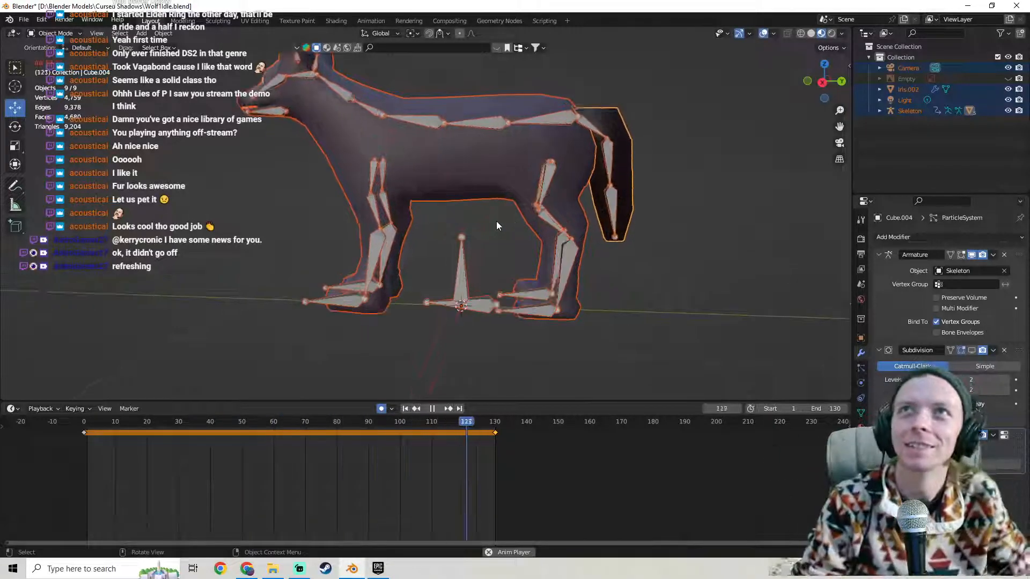
{"action": "middle_click_drag", "start_coordinate": [484, 182], "coordinate": [519, 210], "text": "shift"}
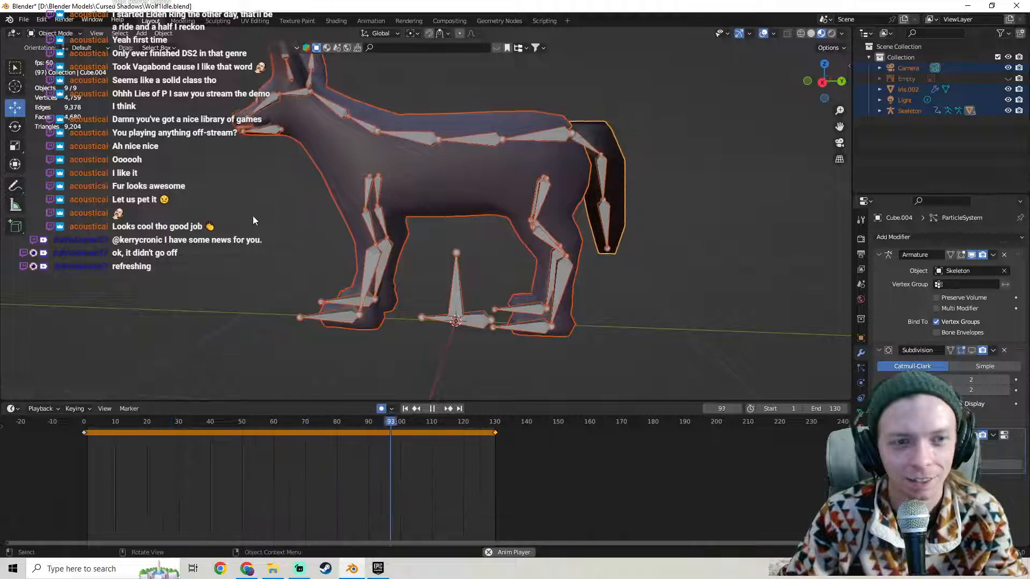
{"action": "scroll", "coordinate": [253, 216], "scroll_direction": "down", "scroll_amount": 3}
{"action": "middle_click_drag", "start_coordinate": [292, 210], "coordinate": [398, 248]}
{"action": "key", "text": "space"}
{"action": "scroll", "coordinate": [398, 249], "scroll_direction": "up", "scroll_amount": 2}
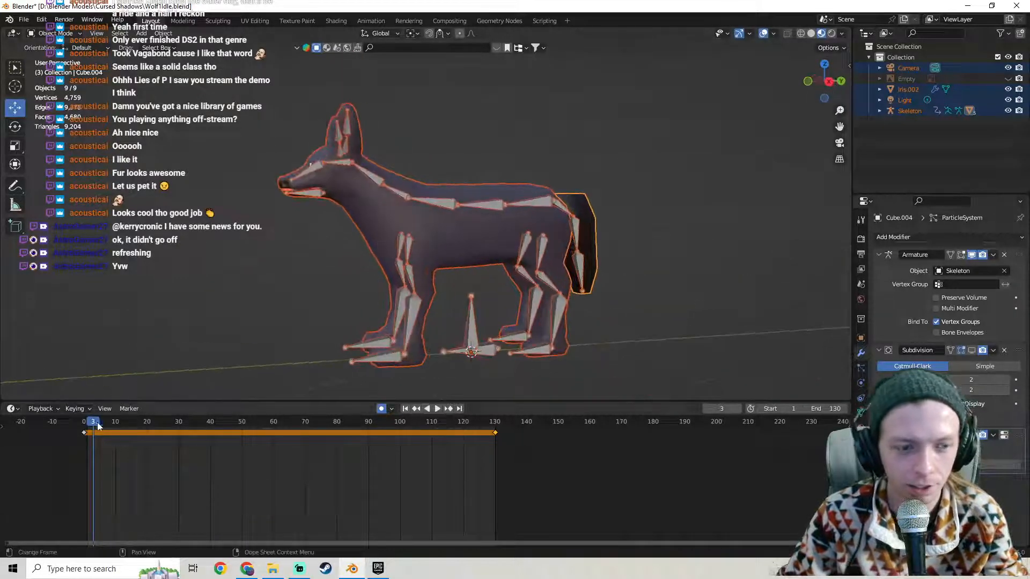
{"action": "key", "text": "space"}
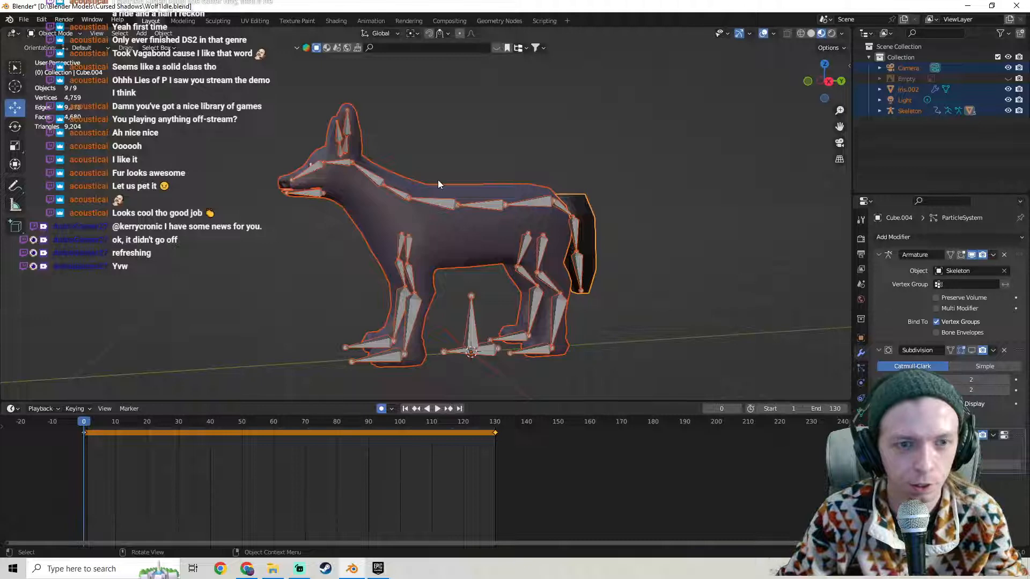
Start an FBX export and create an Animations folder inside the Wolf folder as its destination.
{"action": "left_click", "coordinate": [25, 20]}
{"action": "mouse_move", "coordinate": [46, 175]}
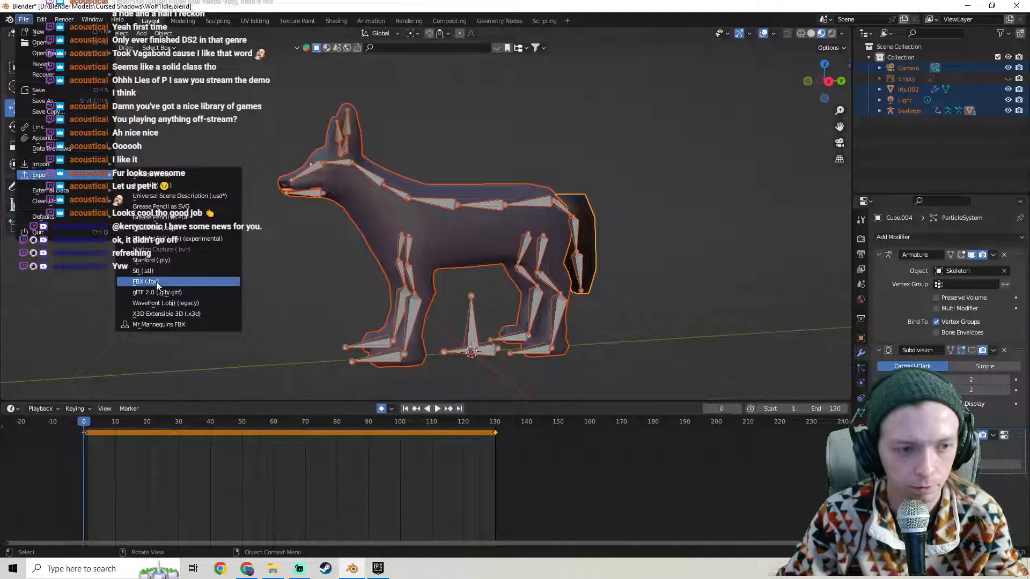
{"action": "left_click", "coordinate": [156, 281]}
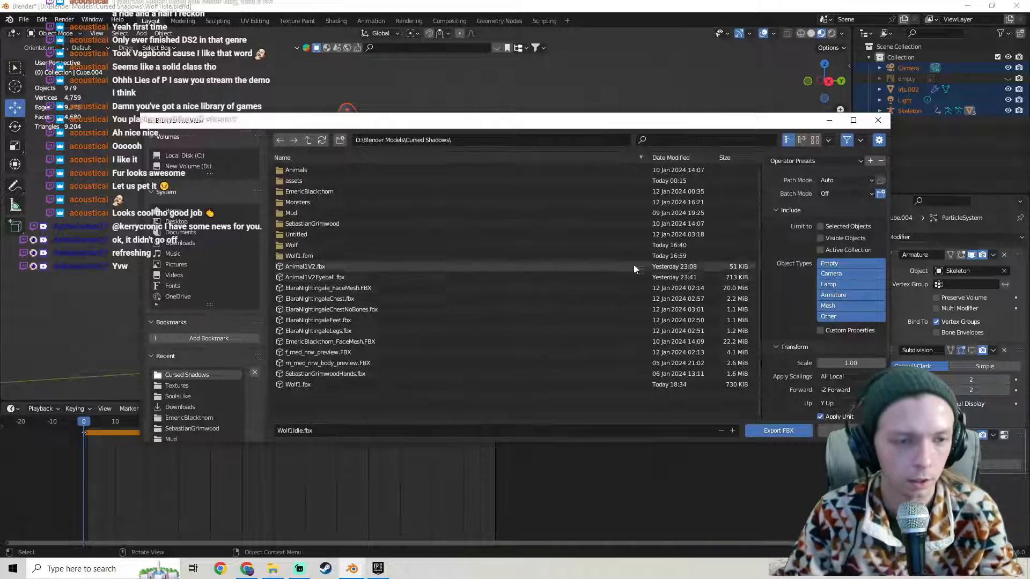
{"action": "double_click", "coordinate": [315, 245]}
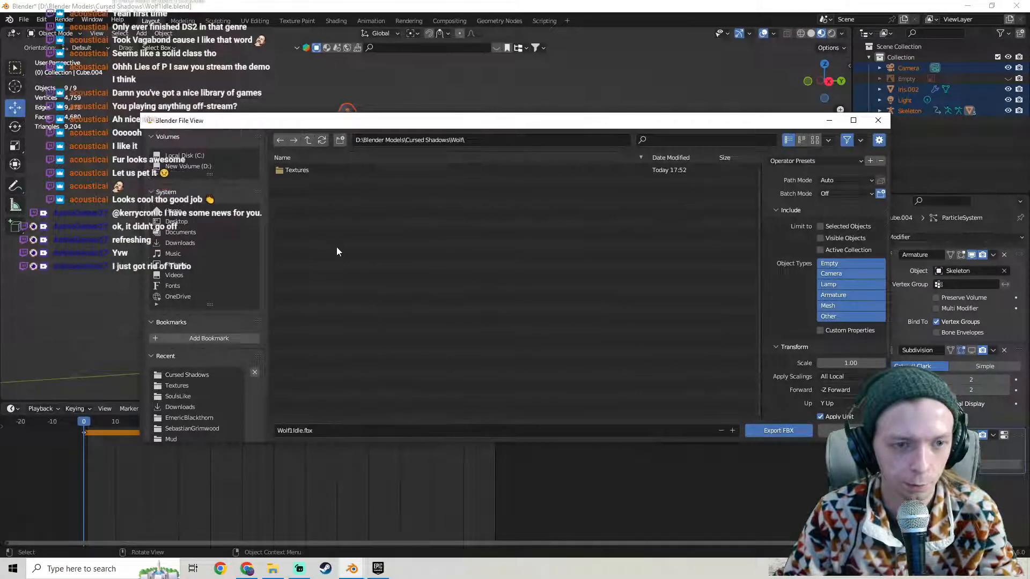
{"action": "left_click", "coordinate": [340, 140]}
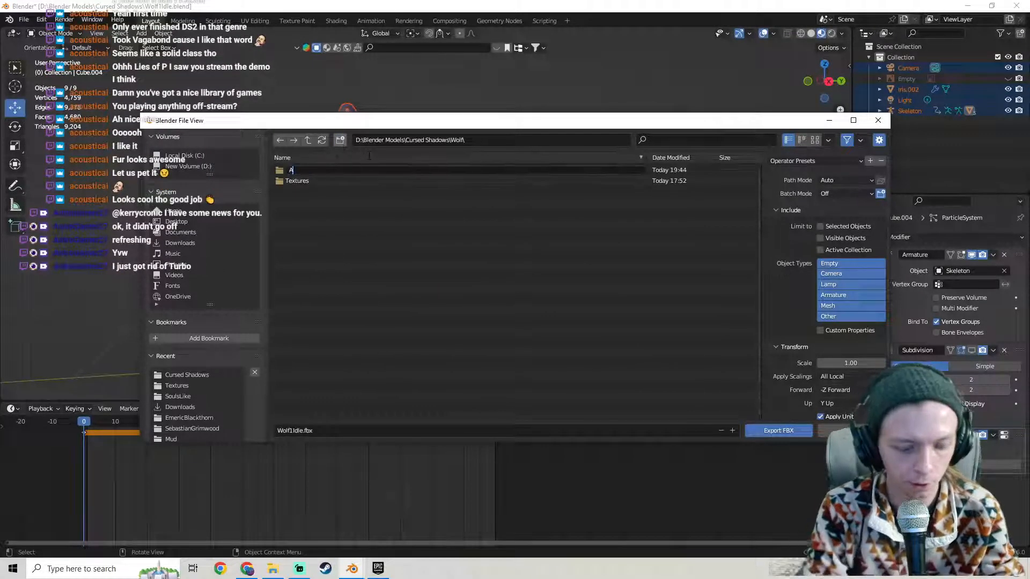
{"action": "key", "text": "Return"}
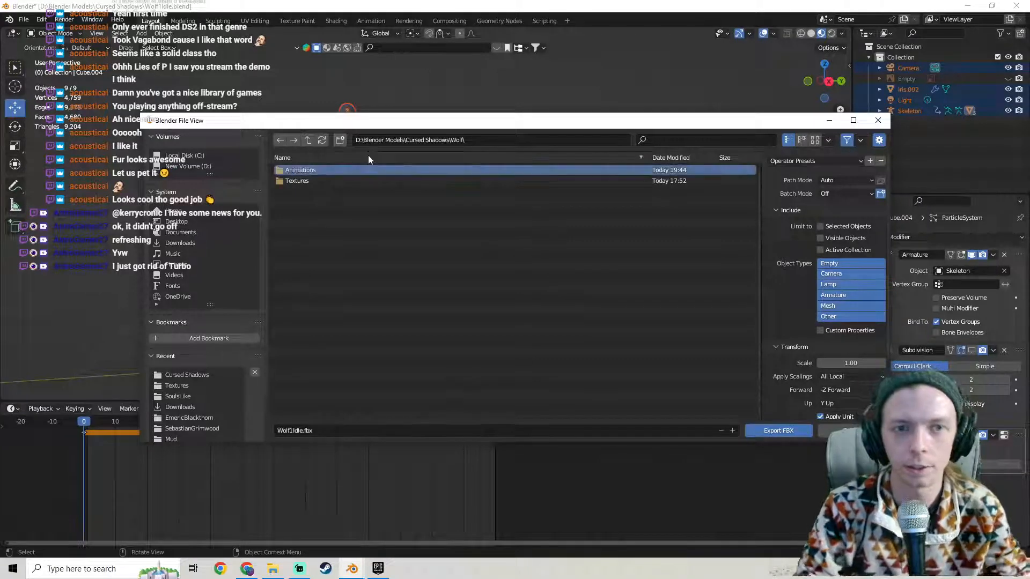
{"action": "double_click", "coordinate": [317, 169]}
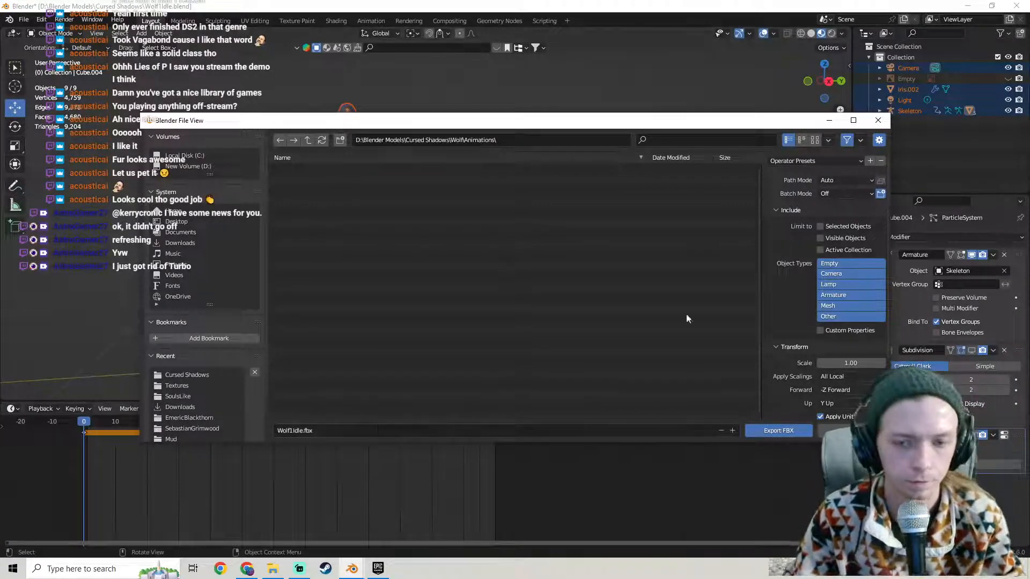
Limit the FBX export to selected objects, with Y Forward, Z Up and Face smoothing.
{"action": "scroll", "coordinate": [792, 300], "scroll_direction": "down", "scroll_amount": 4}
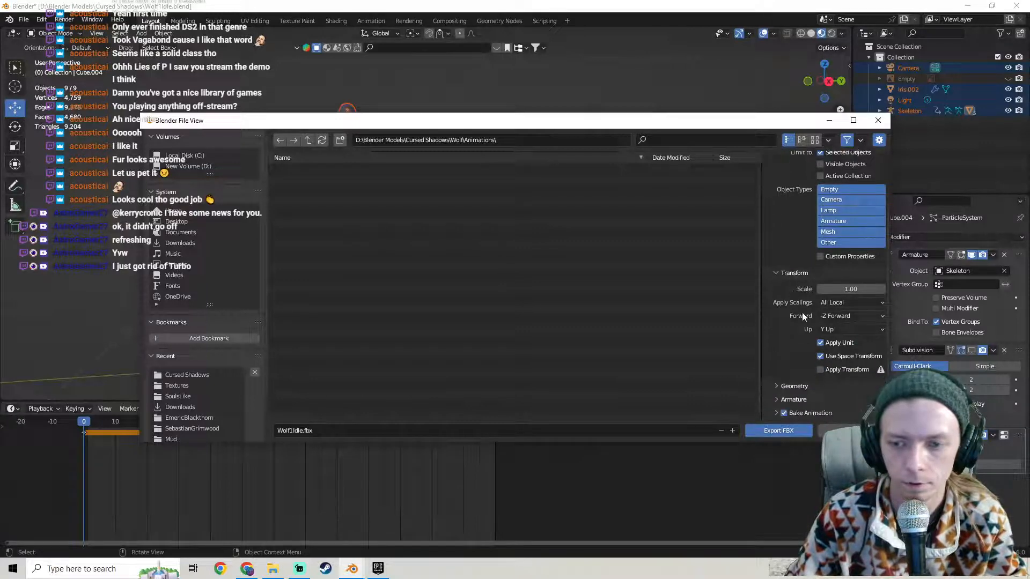
{"action": "left_click", "coordinate": [827, 316]}
{"action": "left_click", "coordinate": [837, 340]}
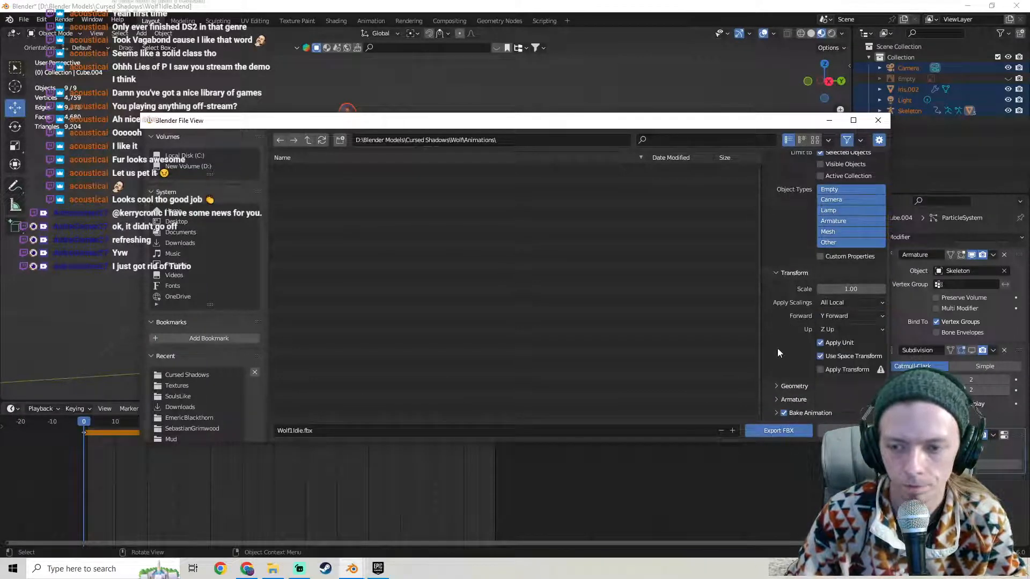
{"action": "left_click", "coordinate": [776, 385]}
{"action": "scroll", "coordinate": [783, 340], "scroll_direction": "down", "scroll_amount": 5}
{"action": "left_click", "coordinate": [843, 295]}
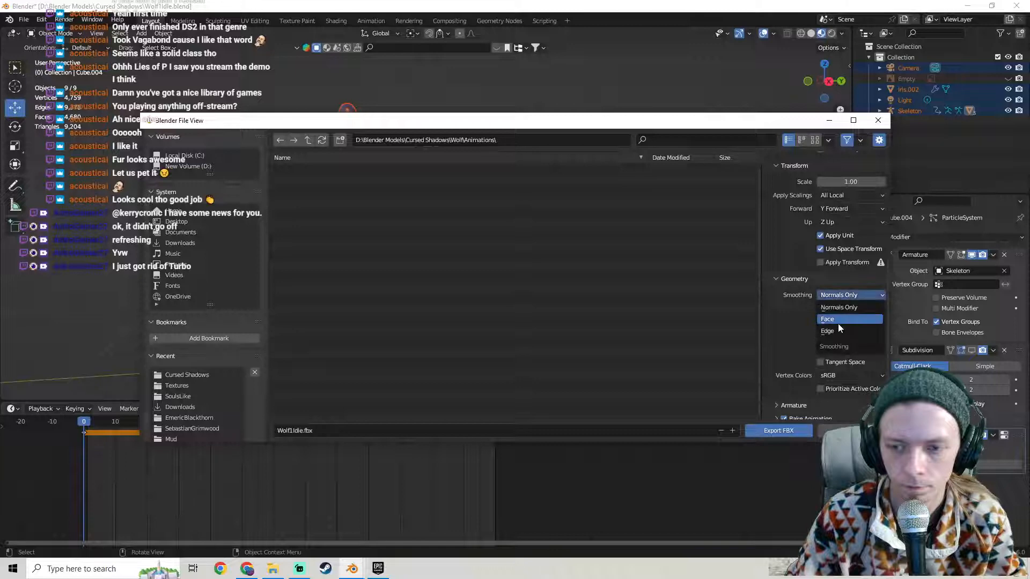
{"action": "left_click", "coordinate": [838, 323]}
Turn off Add Leaf Bones in the armature export options and export the file as Wolf1Idle.fbx.
{"action": "scroll", "coordinate": [790, 317], "scroll_direction": "down", "scroll_amount": 1}
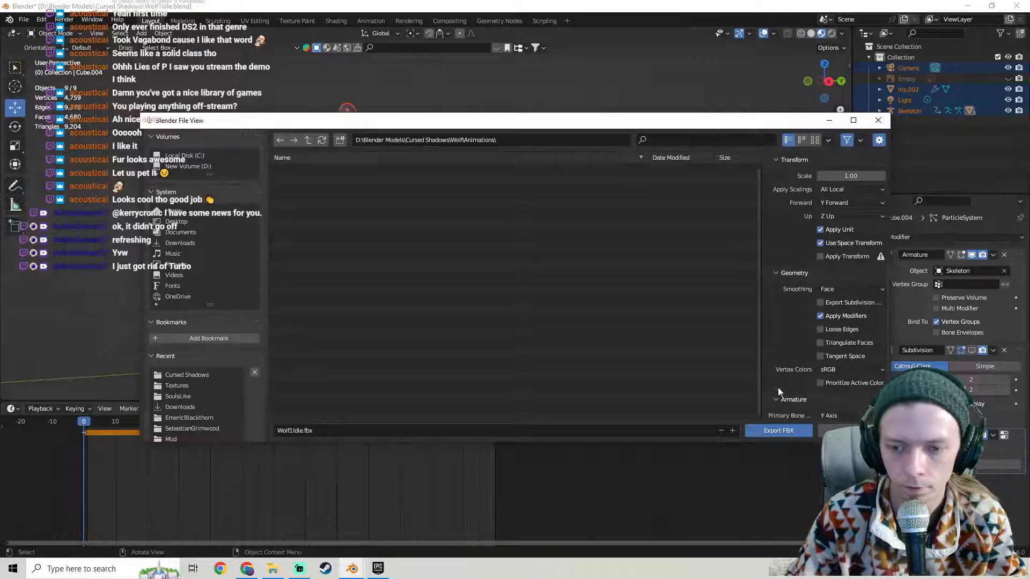
{"action": "scroll", "coordinate": [780, 375], "scroll_direction": "down", "scroll_amount": 4}
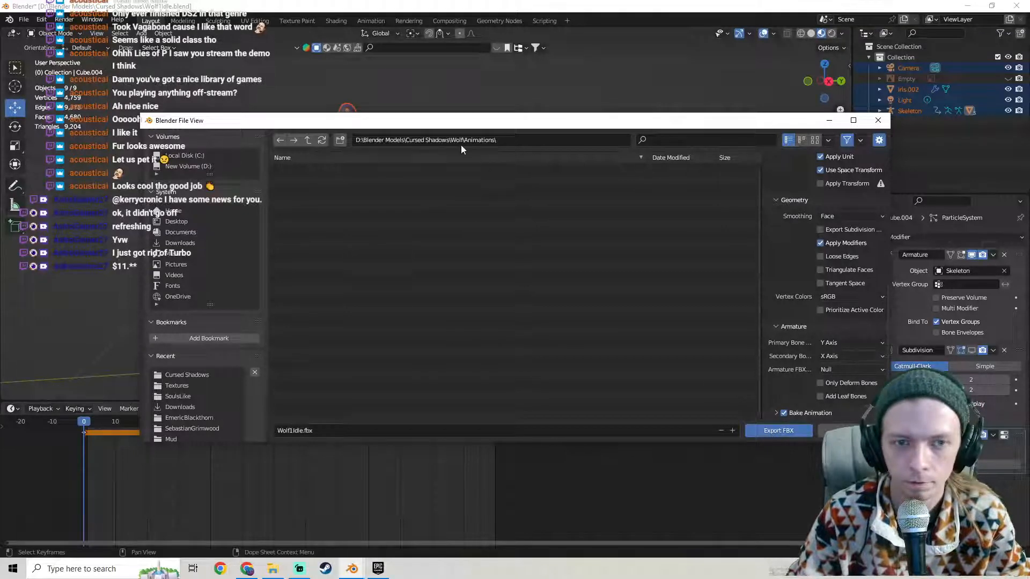
{"action": "left_click_drag", "start_coordinate": [453, 127], "coordinate": [433, 113]}
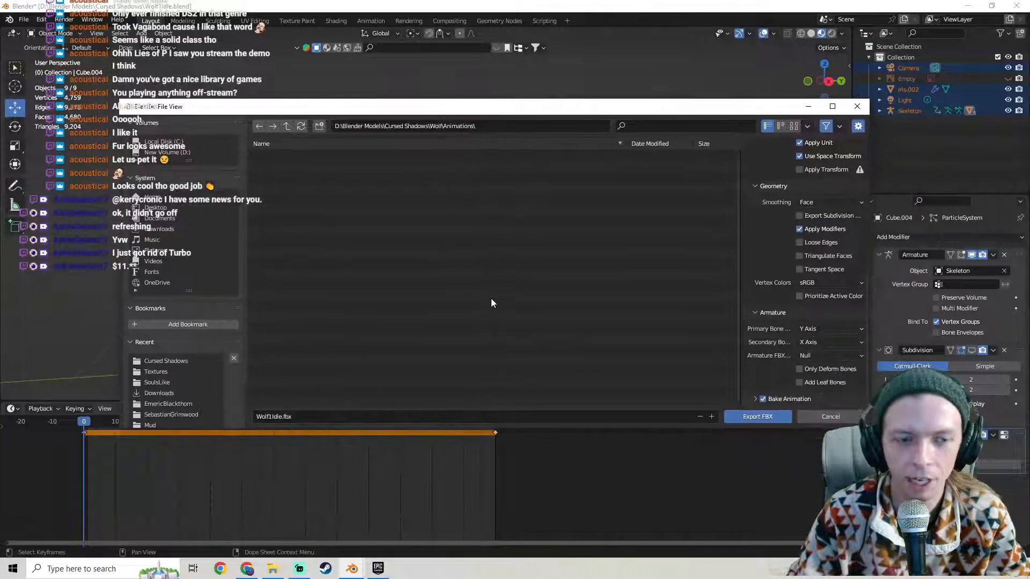
{"action": "left_click", "coordinate": [745, 416]}
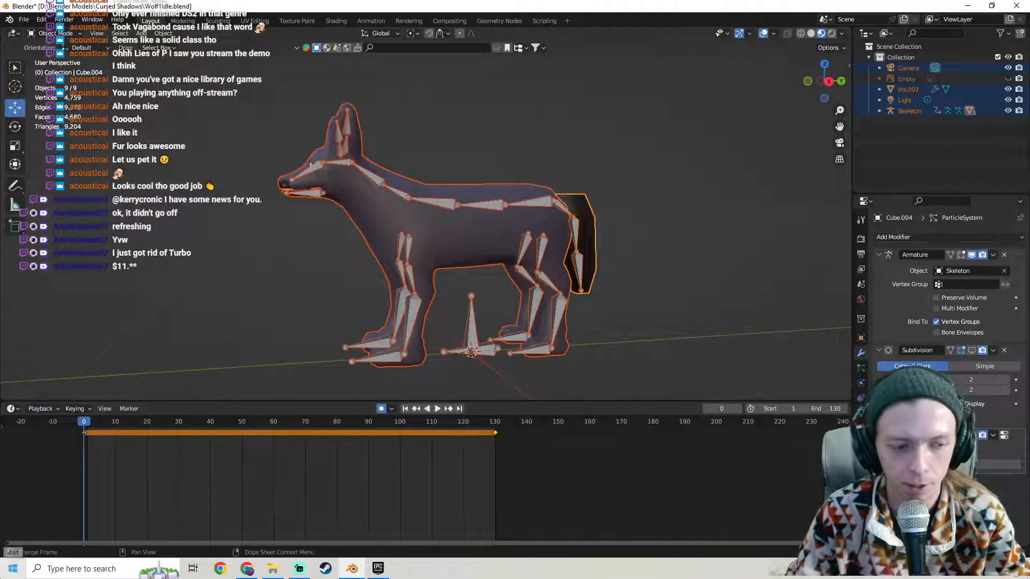
Look through the computer's alphabetical list of installed programs.
{"action": "left_click", "coordinate": [12, 568]}
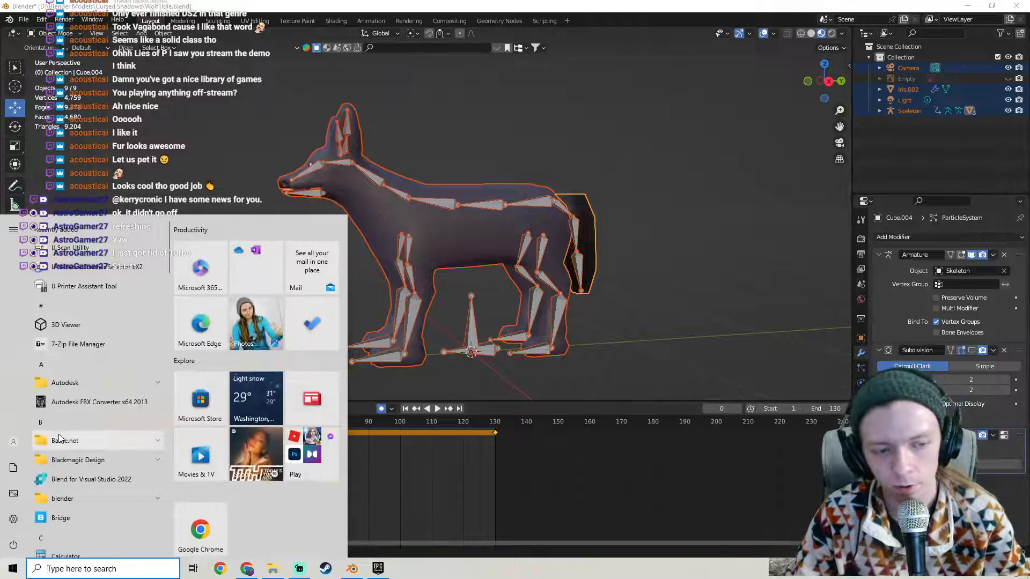
{"action": "scroll", "coordinate": [102, 402], "scroll_direction": "down", "scroll_amount": 4}
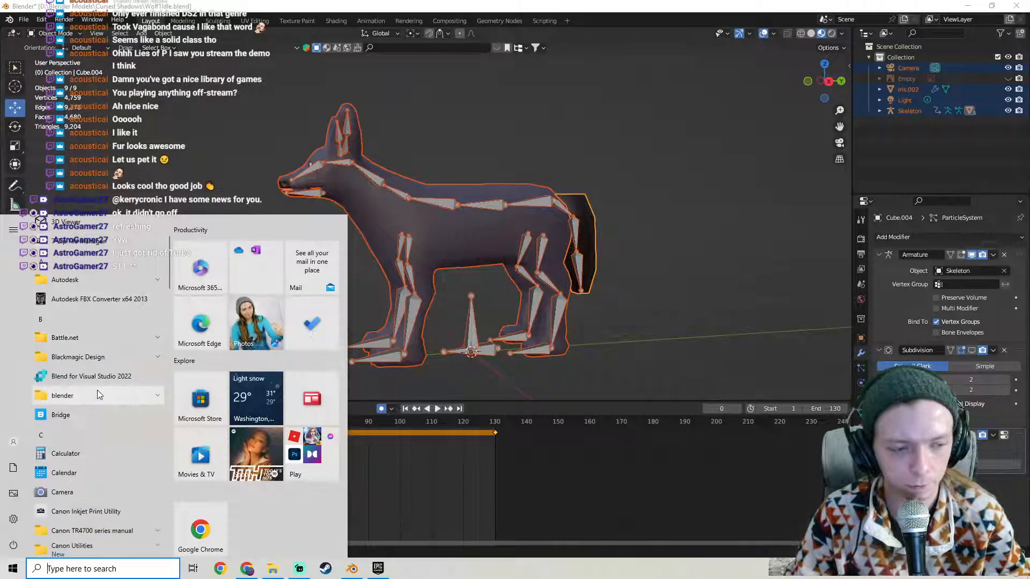
{"action": "scroll", "coordinate": [98, 395], "scroll_direction": "down", "scroll_amount": 10}
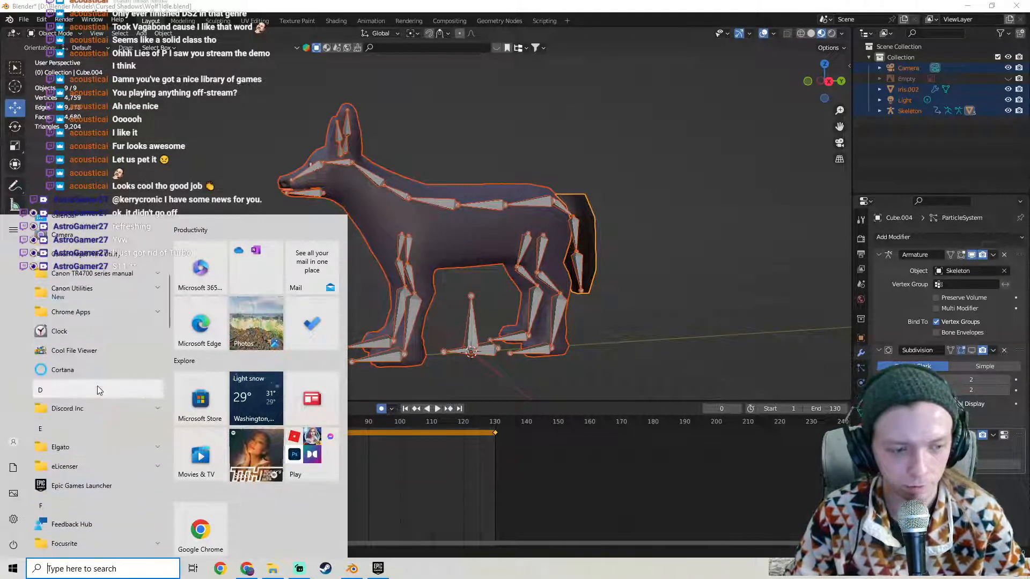
{"action": "scroll", "coordinate": [98, 385], "scroll_direction": "down", "scroll_amount": 8}
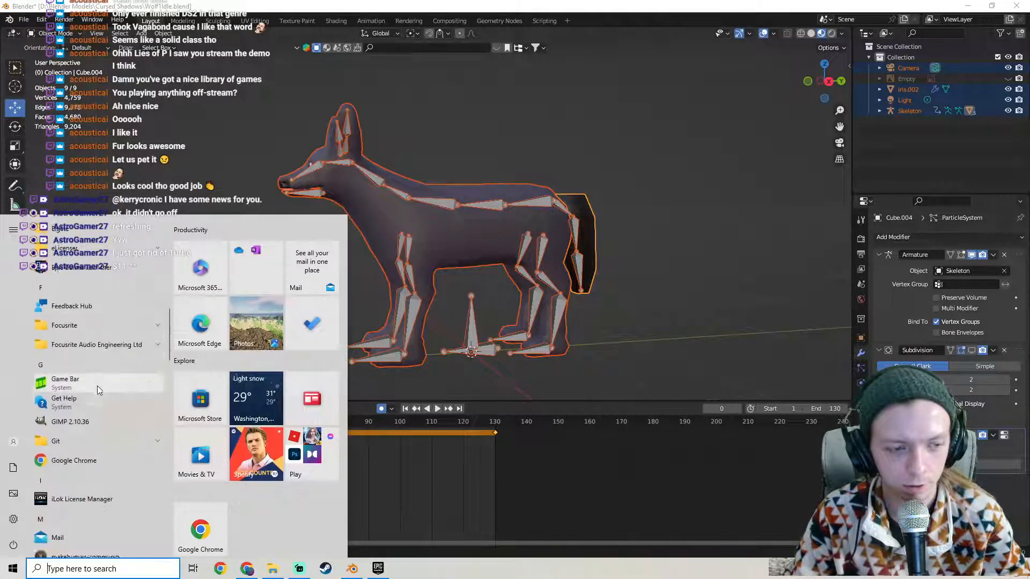
{"action": "scroll", "coordinate": [97, 385], "scroll_direction": "down", "scroll_amount": 11}
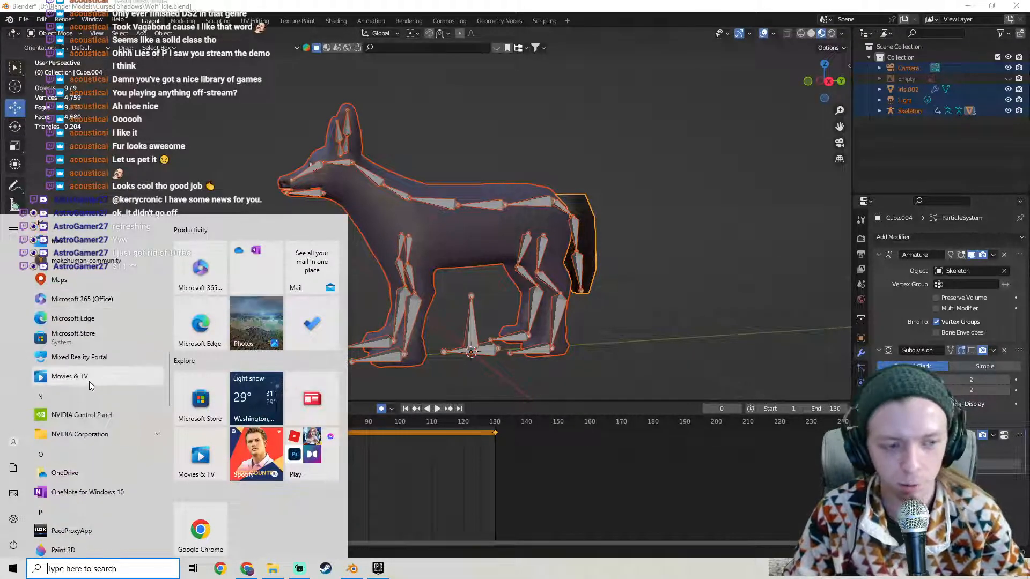
{"action": "scroll", "coordinate": [89, 382], "scroll_direction": "up", "scroll_amount": 4}
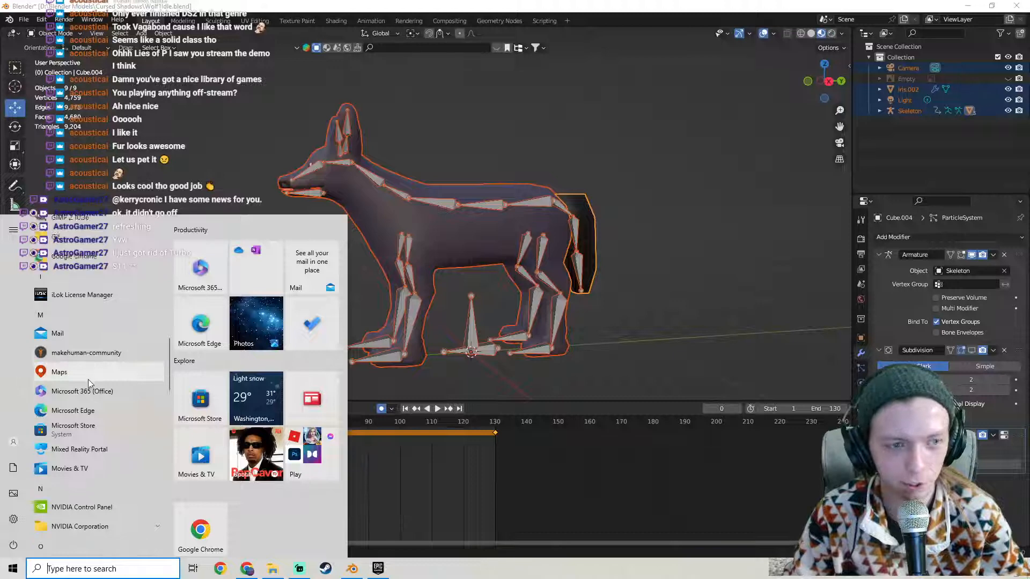
{"action": "scroll", "coordinate": [88, 378], "scroll_direction": "down", "scroll_amount": 15}
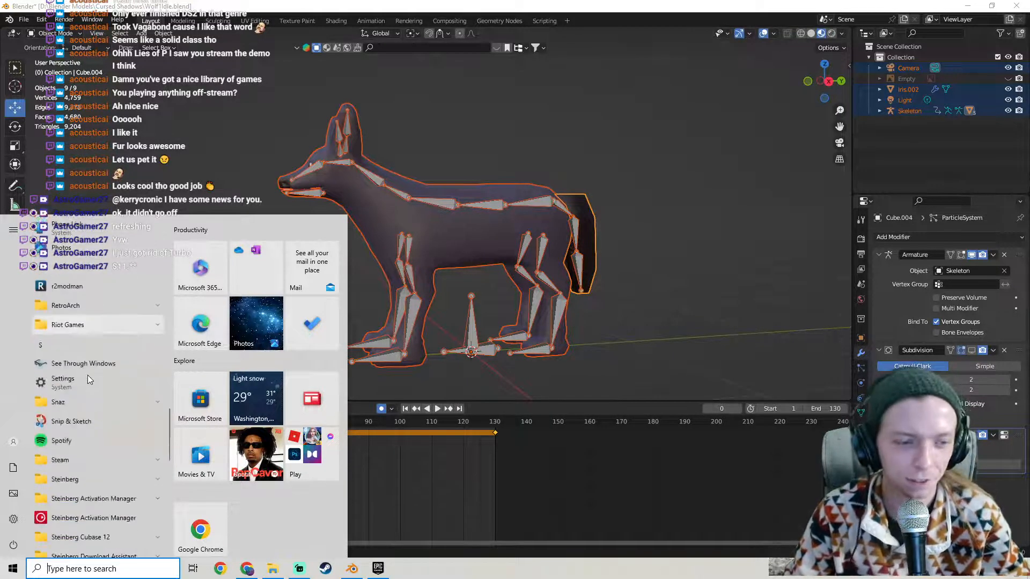
{"action": "scroll", "coordinate": [88, 379], "scroll_direction": "up", "scroll_amount": 10}
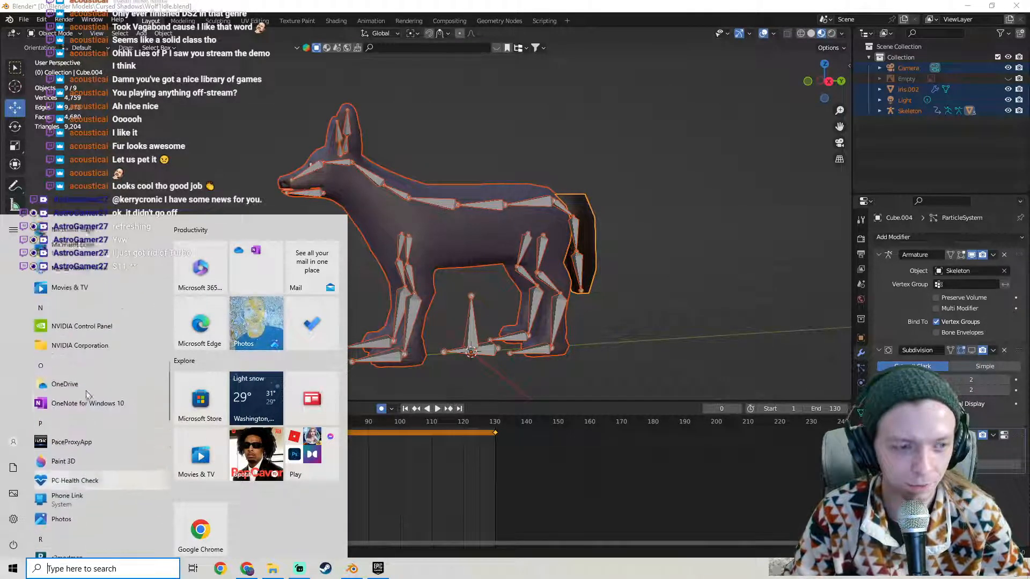
{"action": "scroll", "coordinate": [87, 386], "scroll_direction": "down", "scroll_amount": 15}
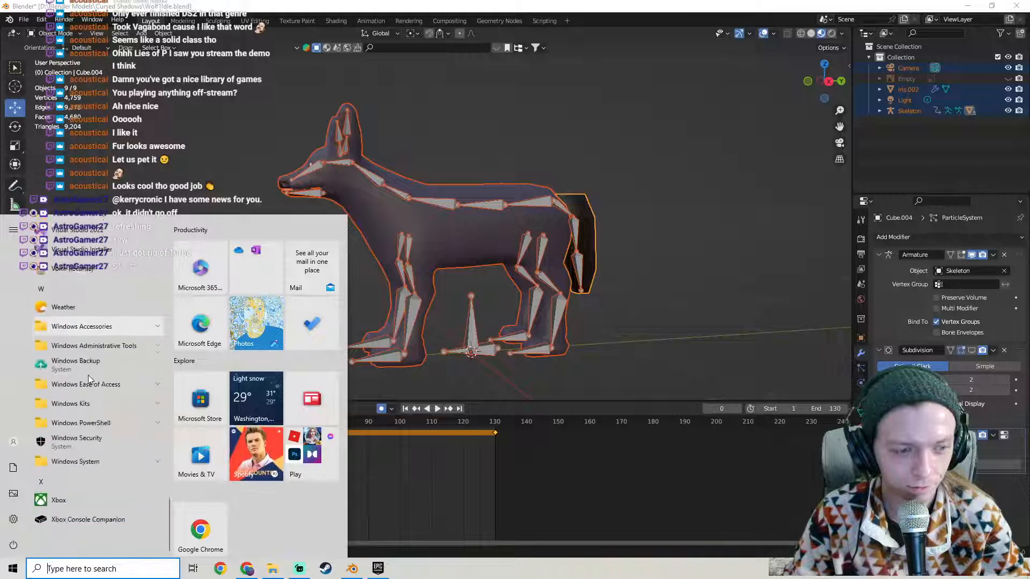
{"action": "scroll", "coordinate": [88, 375], "scroll_direction": "up", "scroll_amount": 10}
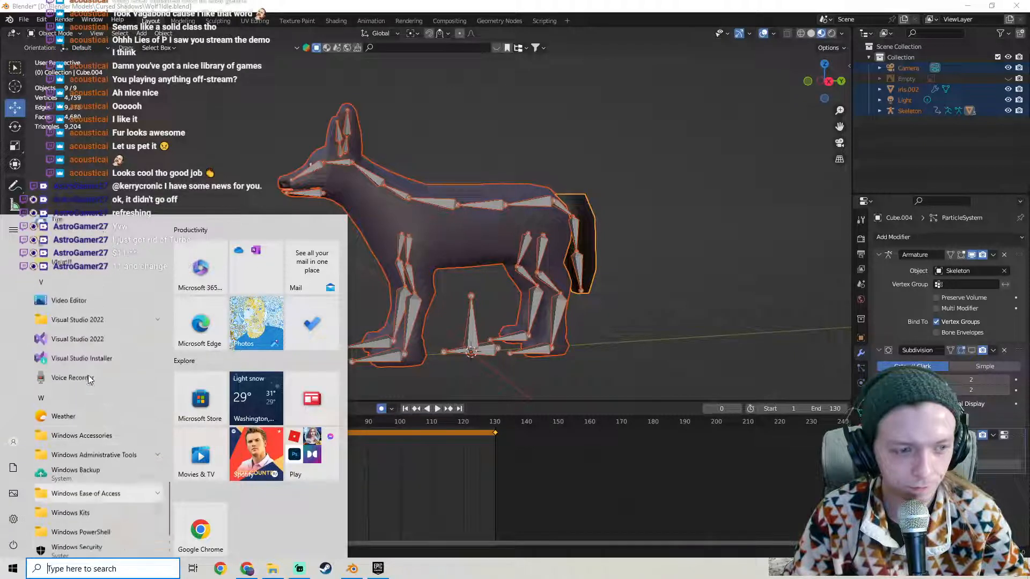
Switch to the Epic Games Launcher and open the RPG project from the Unreal Engine library.
{"action": "left_click", "coordinate": [382, 572]}
{"action": "left_click", "coordinate": [426, 84]}
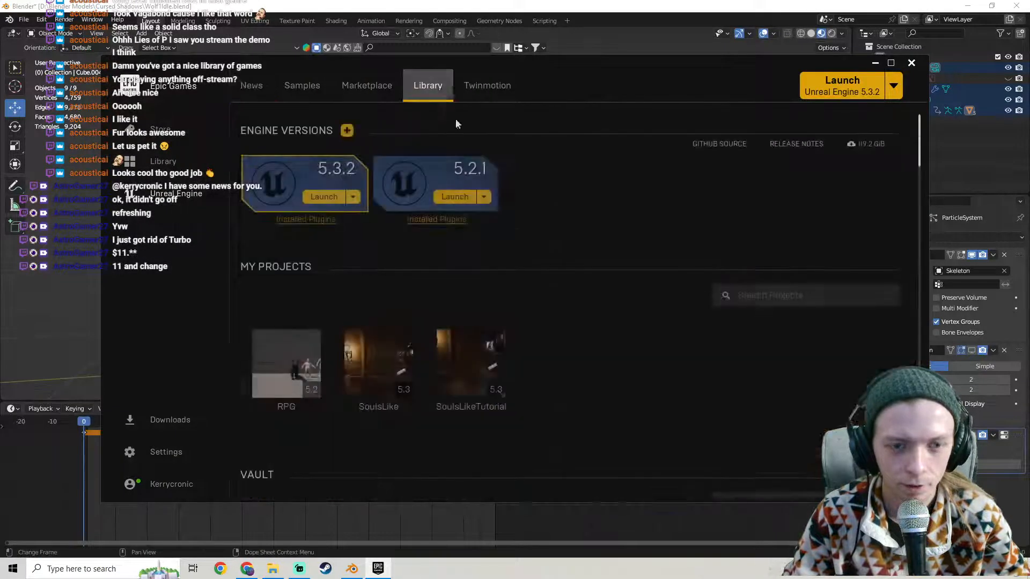
{"action": "double_click", "coordinate": [276, 364]}
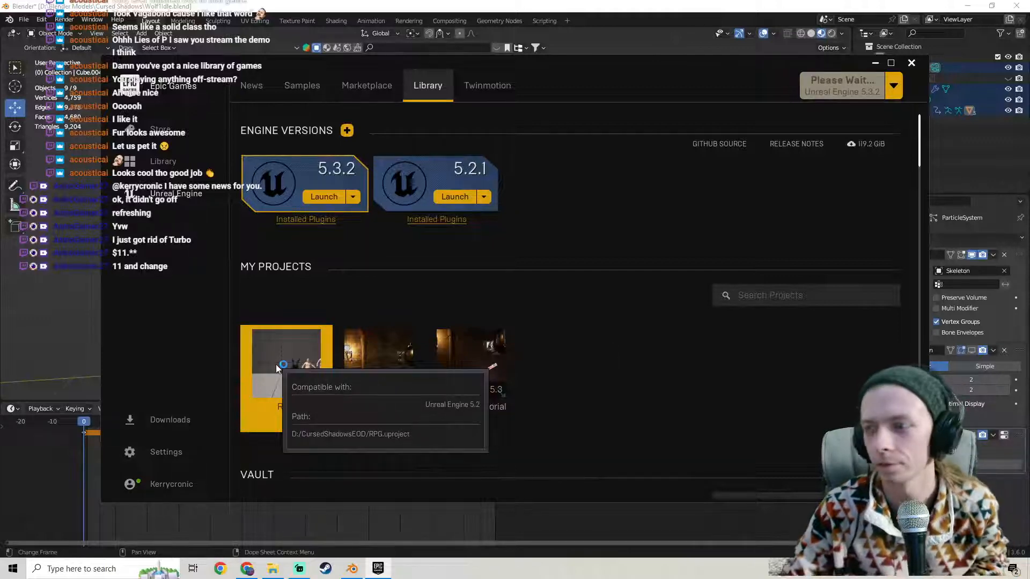
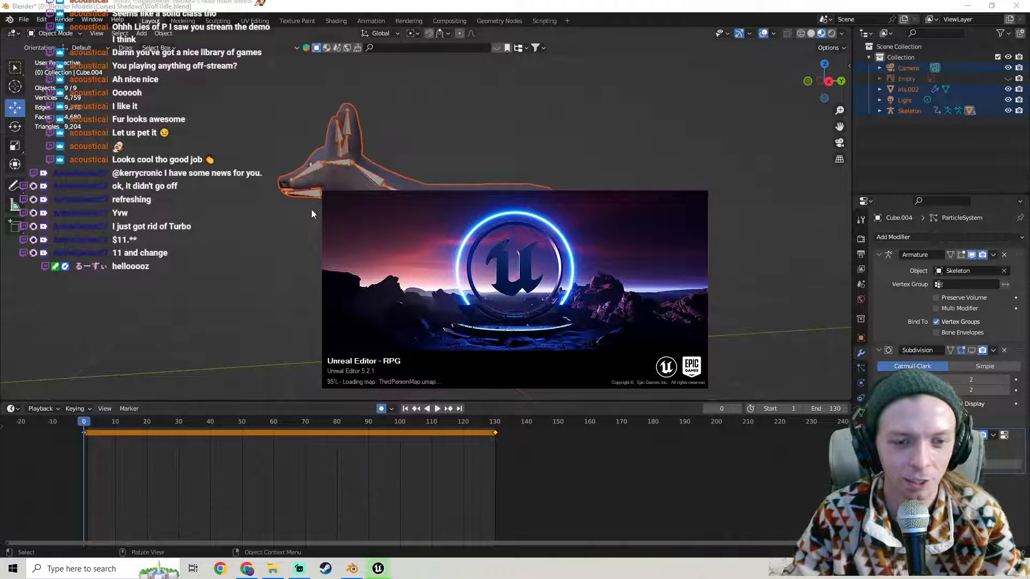
Select the wolf in the Unreal level, frame it in the viewport and view the assets in the Wolf content folder.
{"action": "middle_click_drag", "start_coordinate": [498, 211], "coordinate": [491, 187]}
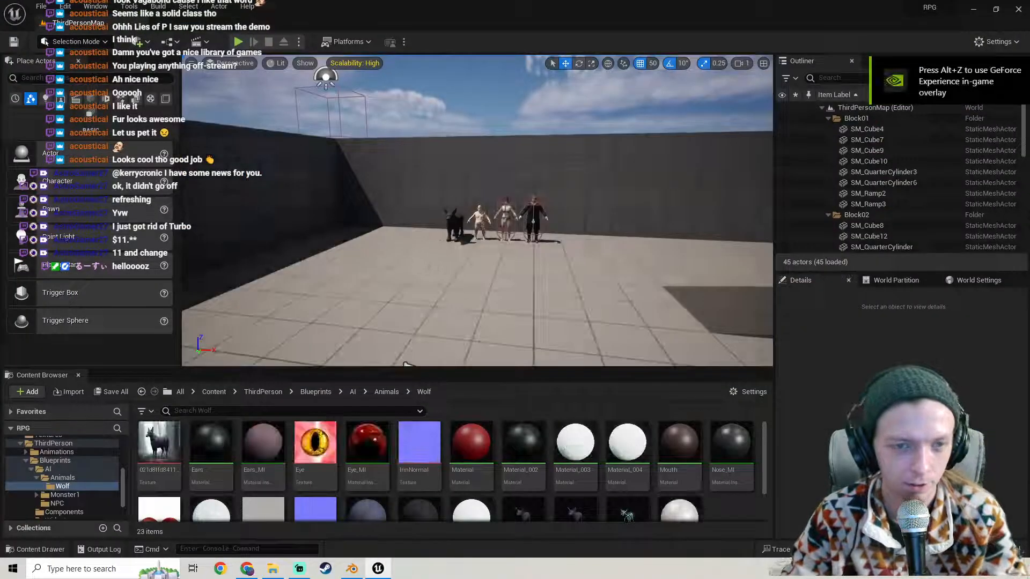
{"action": "key", "text": "w"}
{"action": "right_click_drag", "start_coordinate": [395, 250], "coordinate": [395, 250]}
{"action": "key", "text": "a"}
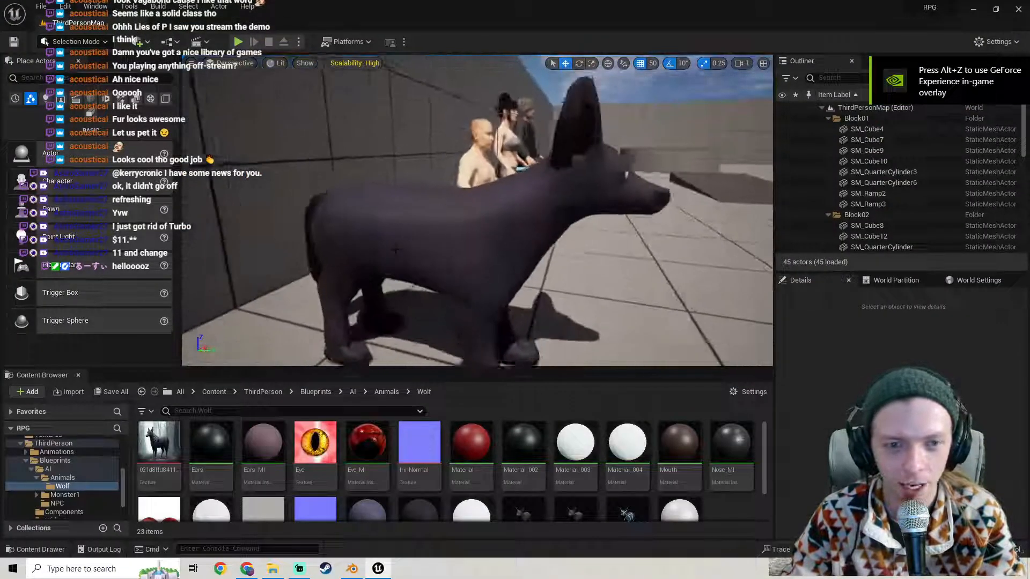
{"action": "left_click", "coordinate": [395, 250]}
{"action": "key", "text": "f"}
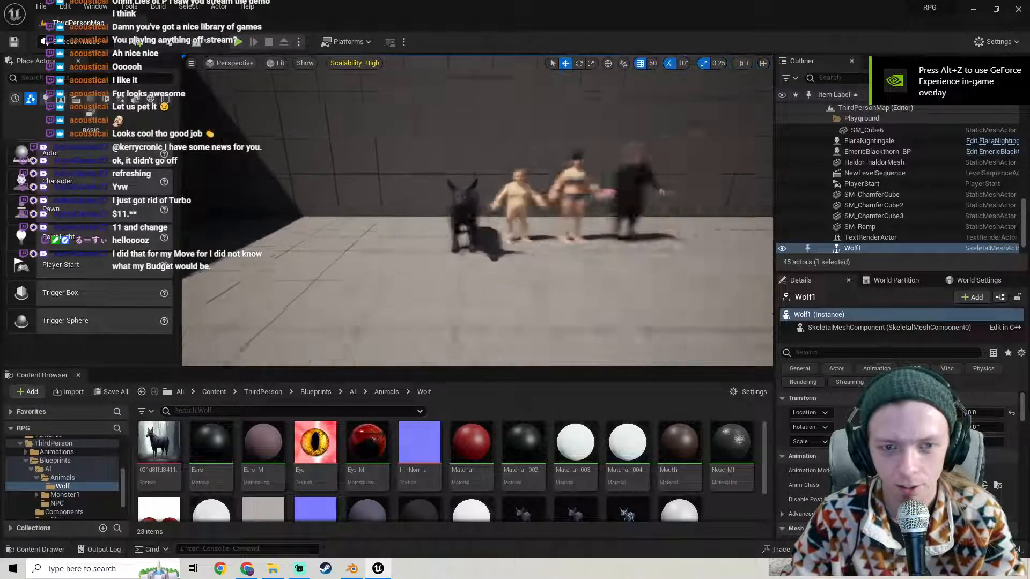
{"action": "scroll", "coordinate": [392, 452], "scroll_direction": "down", "scroll_amount": 2}
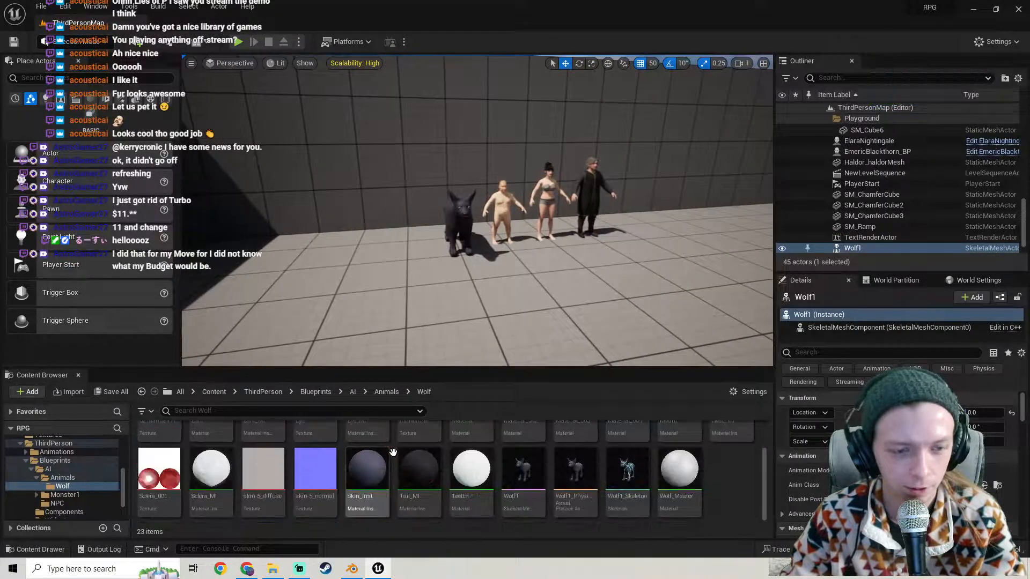
Create a new folder named Animations inside the Wolf content folder.
{"action": "right_click", "coordinate": [735, 474]}
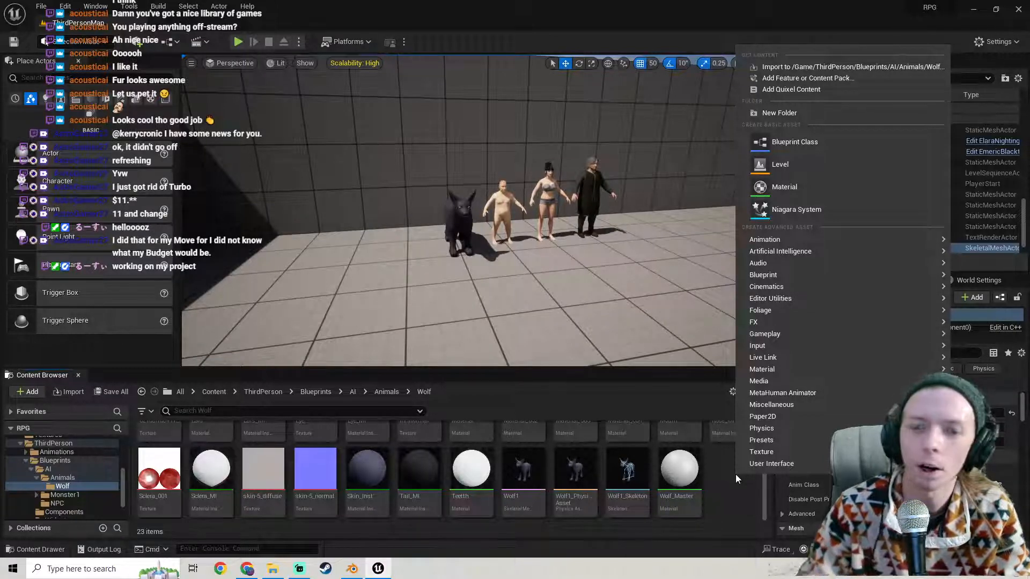
{"action": "left_click", "coordinate": [790, 117]}
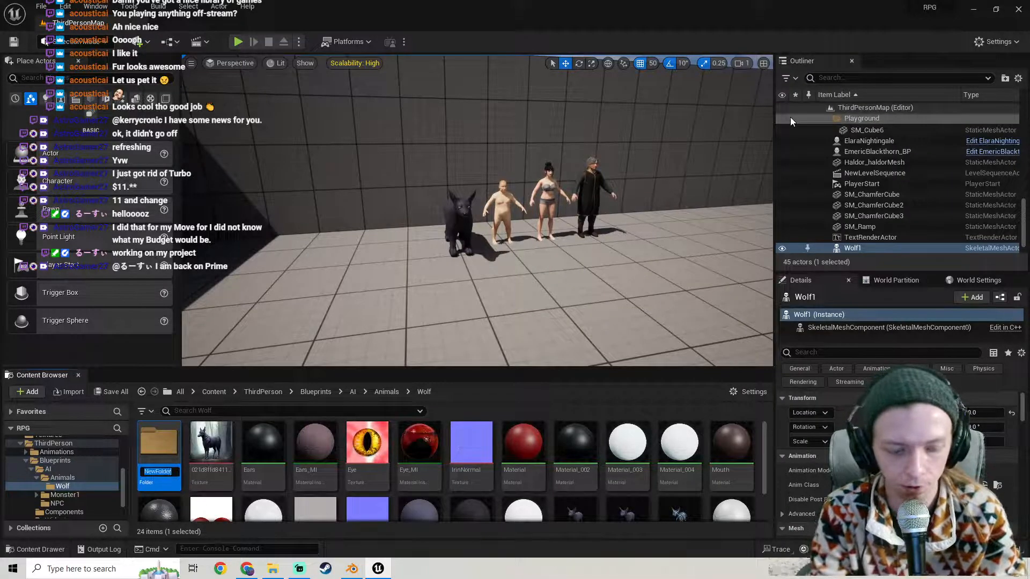
{"action": "type", "text": "Animations"}
{"action": "key", "text": "Return"}
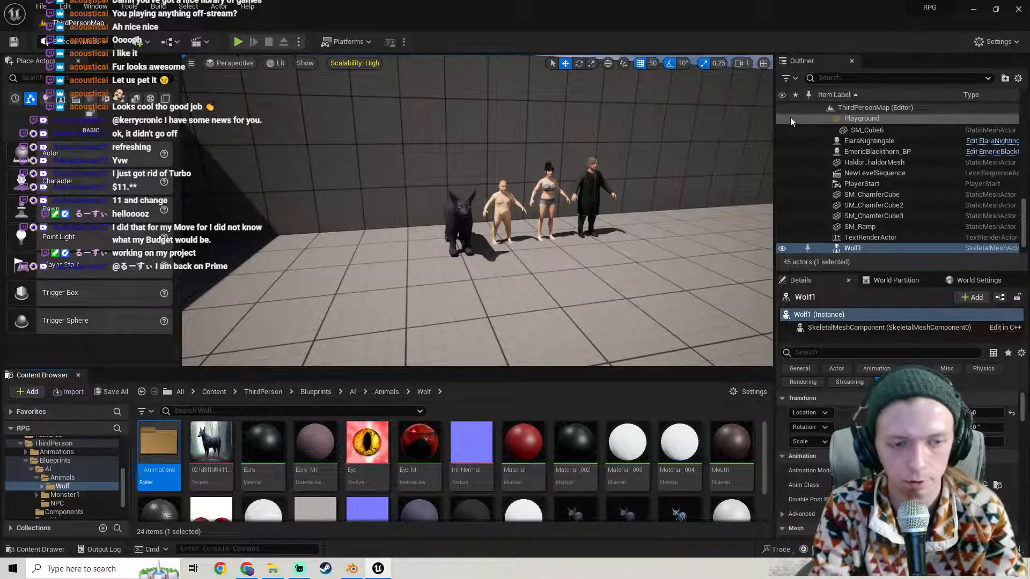
Delete the materials Material_002, Material_003 and Material_004 from the Wolf folder.
{"action": "scroll", "coordinate": [521, 450], "scroll_direction": "down", "scroll_amount": 2}
{"action": "scroll", "coordinate": [521, 450], "scroll_direction": "up", "scroll_amount": 2}
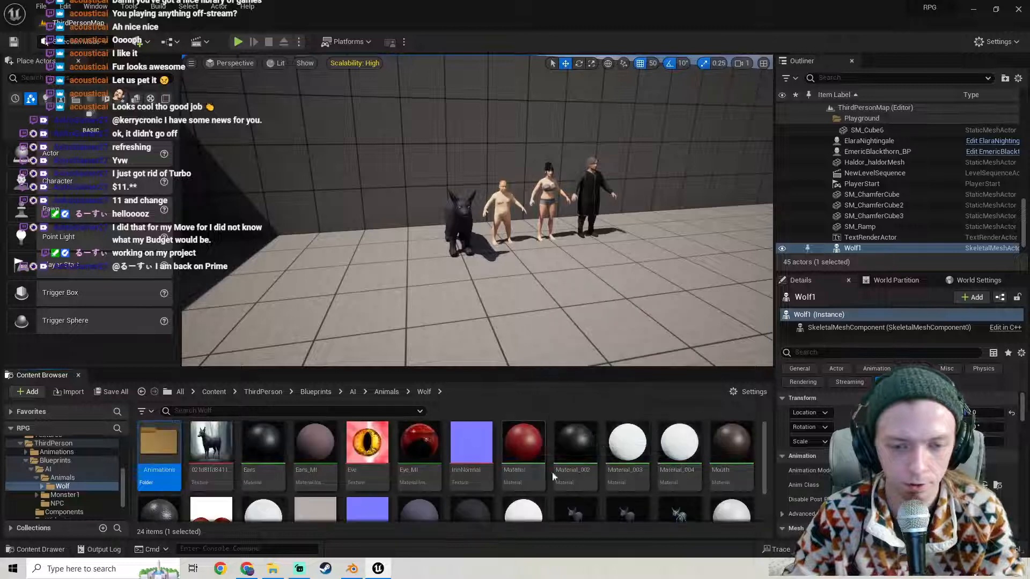
{"action": "left_click", "coordinate": [577, 484]}
{"action": "key", "text": "Delete"}
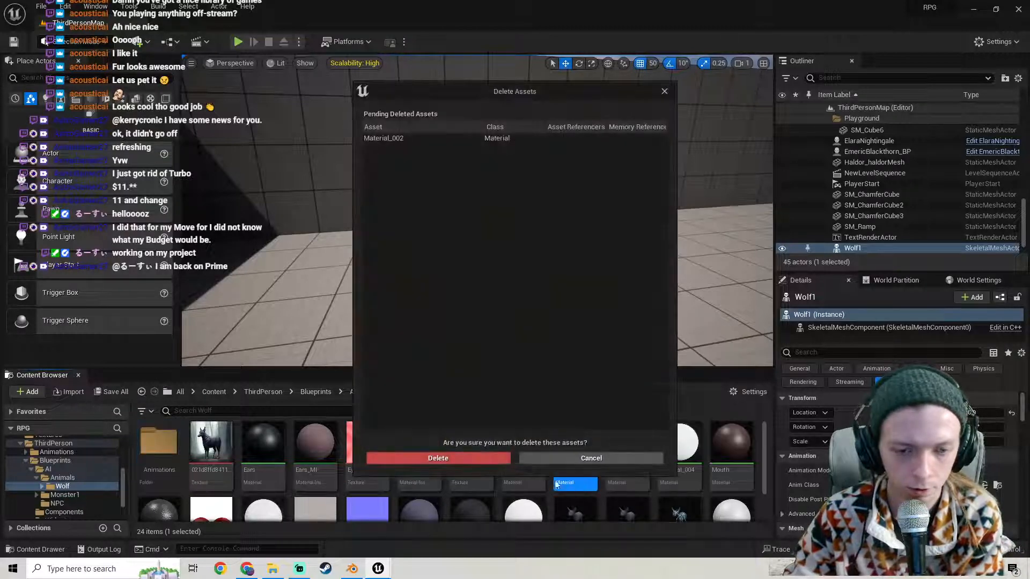
{"action": "left_click", "coordinate": [486, 461]}
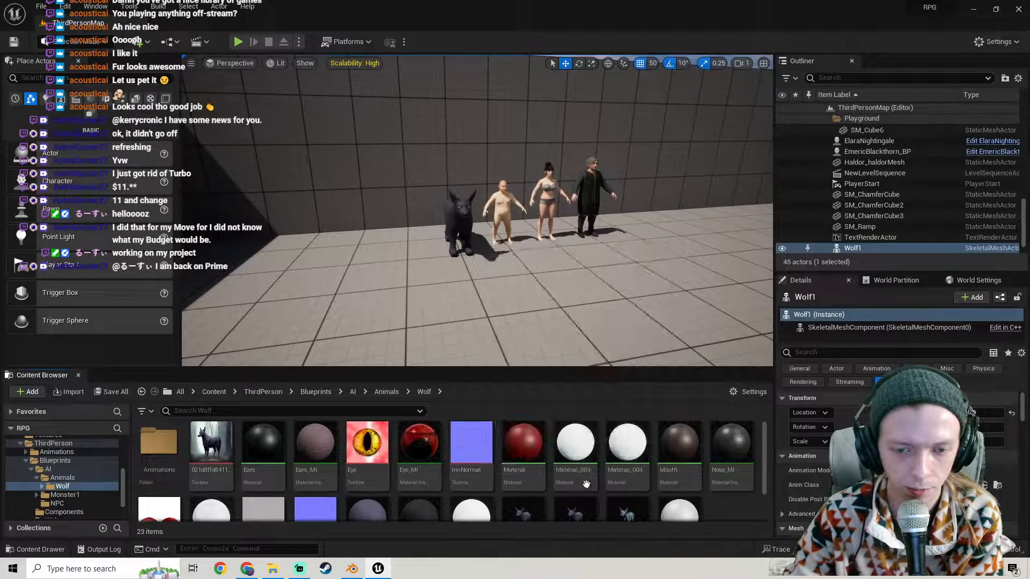
{"action": "left_click", "coordinate": [575, 472]}
{"action": "key", "text": "Delete"}
{"action": "left_click", "coordinate": [464, 457]}
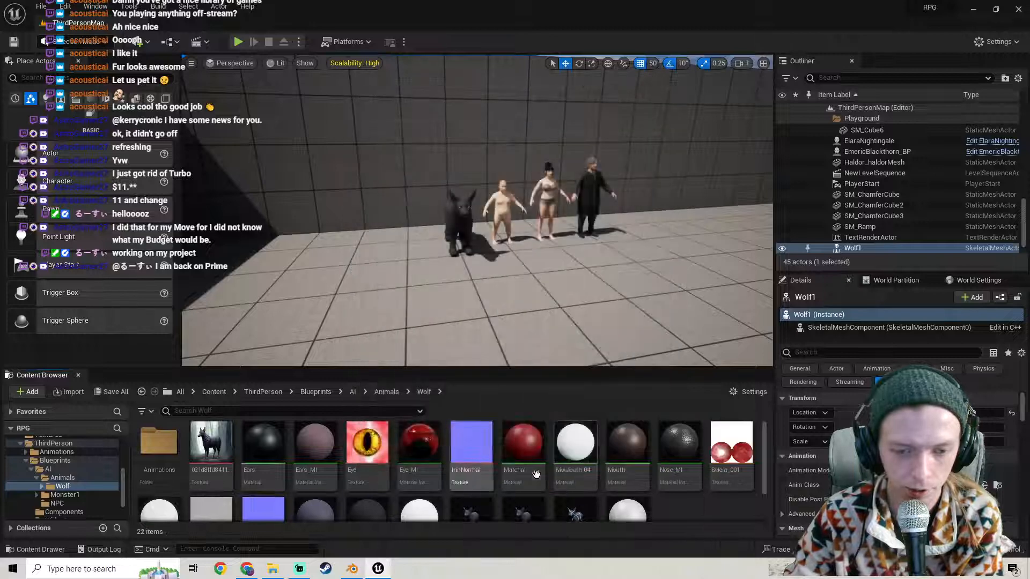
{"action": "left_click", "coordinate": [575, 477]}
{"action": "key", "text": "Delete"}
{"action": "left_click", "coordinate": [488, 456]}
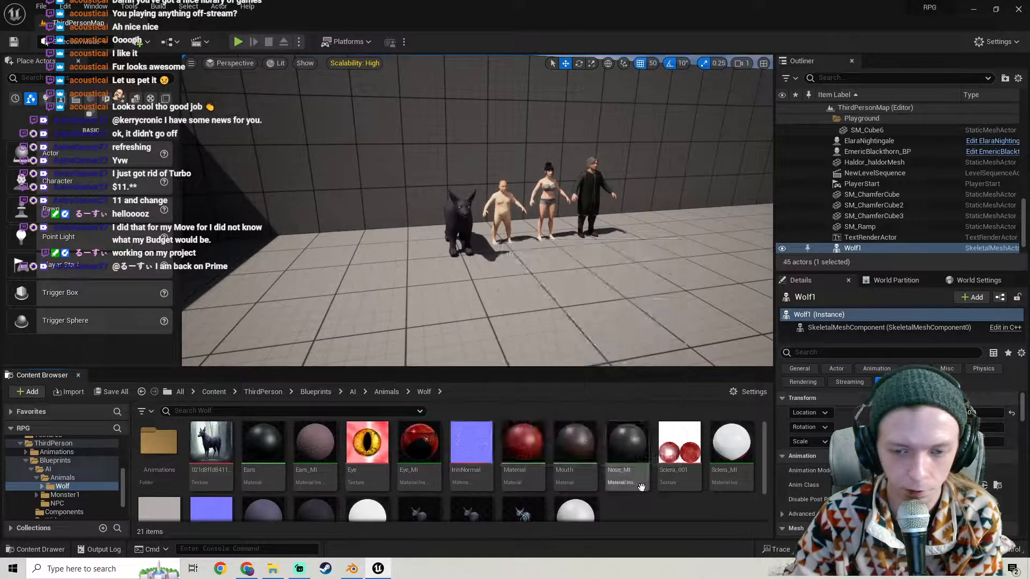
Create a second new folder named Materials inside the Wolf folder.
{"action": "scroll", "coordinate": [716, 462], "scroll_direction": "down", "scroll_amount": 2}
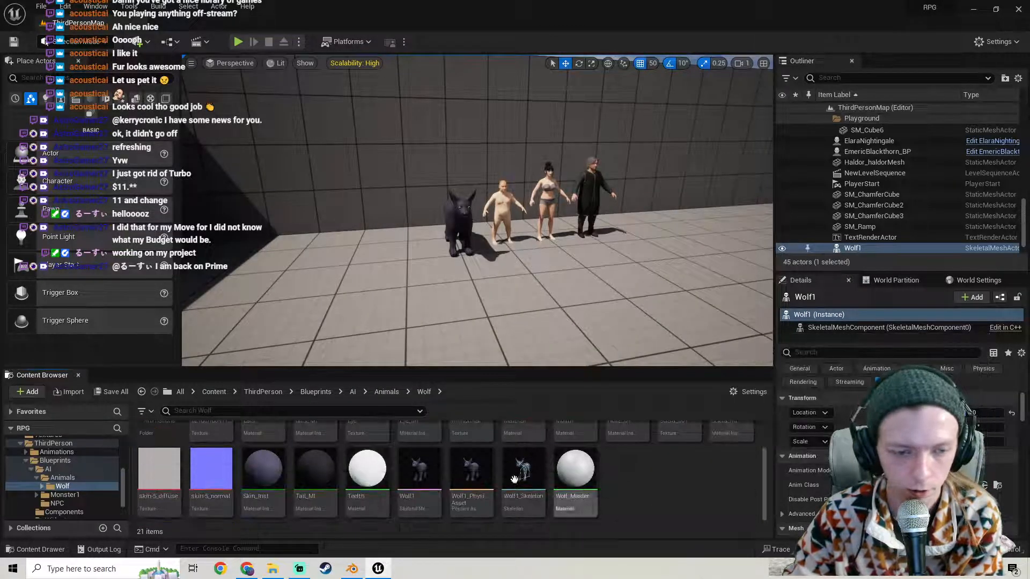
{"action": "right_click", "coordinate": [648, 489]}
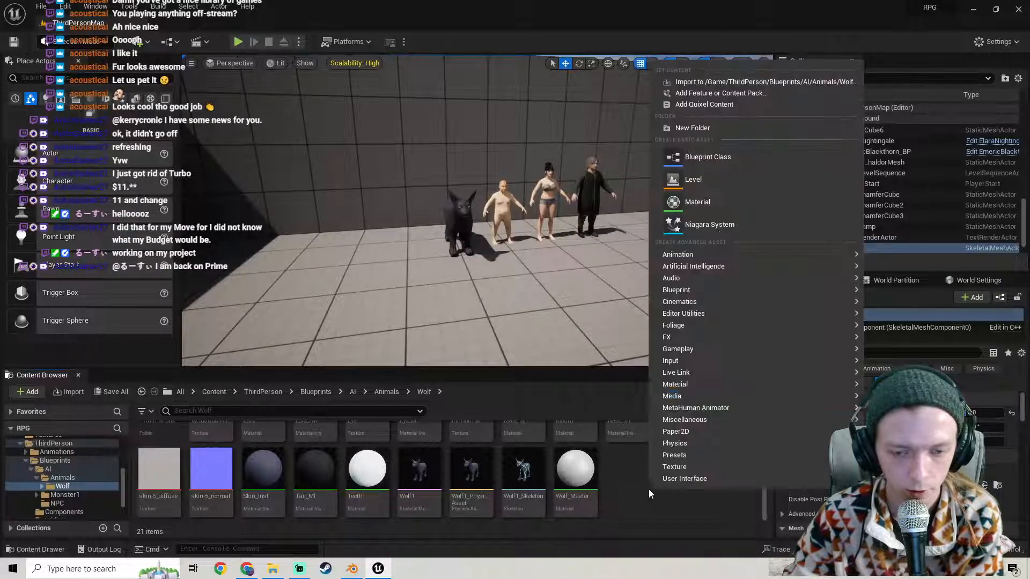
{"action": "left_click", "coordinate": [698, 132]}
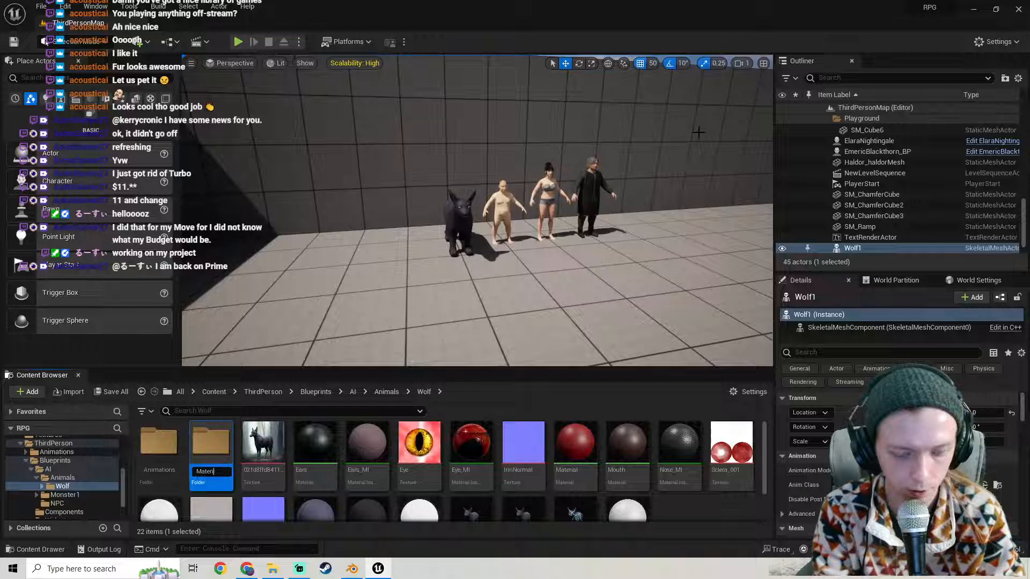
Delete the Ears material from the Wolf folder, keeping the Ears_MI instance.
{"action": "left_click", "coordinate": [315, 480]}
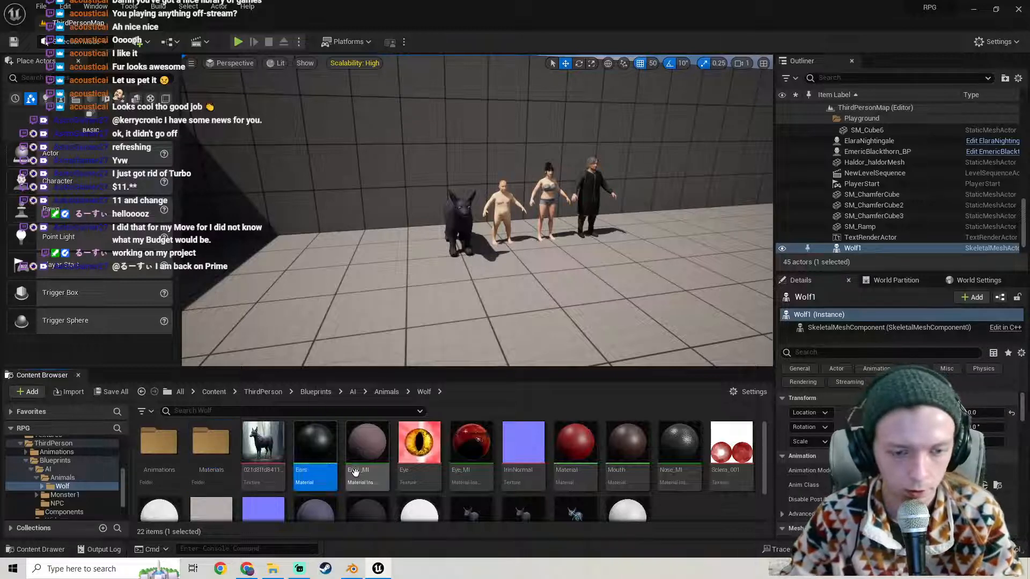
{"action": "key", "text": "Delete"}
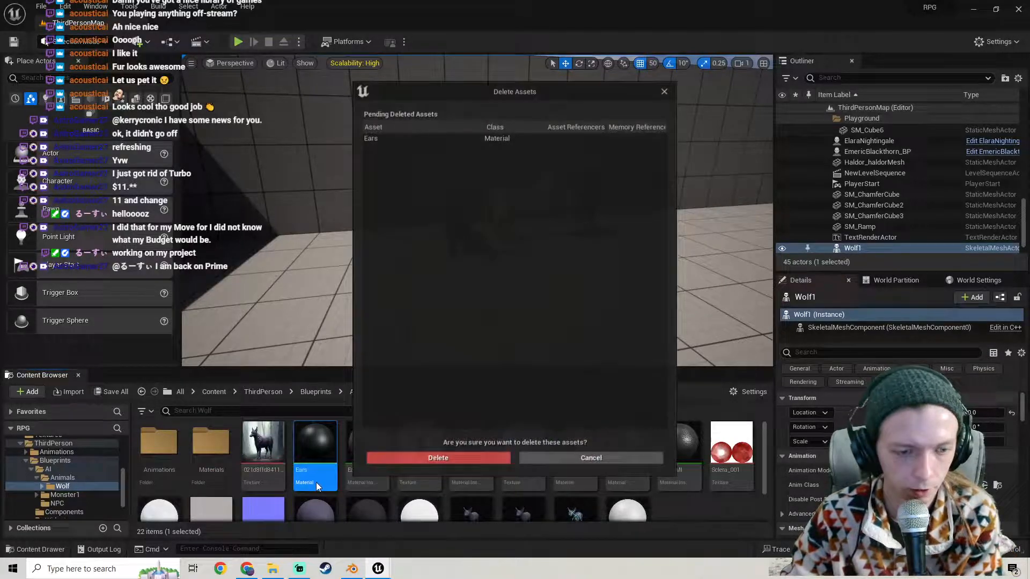
{"action": "left_click", "coordinate": [416, 457]}
Move the assets from Ears_MI through Teeth, plus Wolf_Master, into the Materials folder.
{"action": "left_click", "coordinate": [323, 456]}
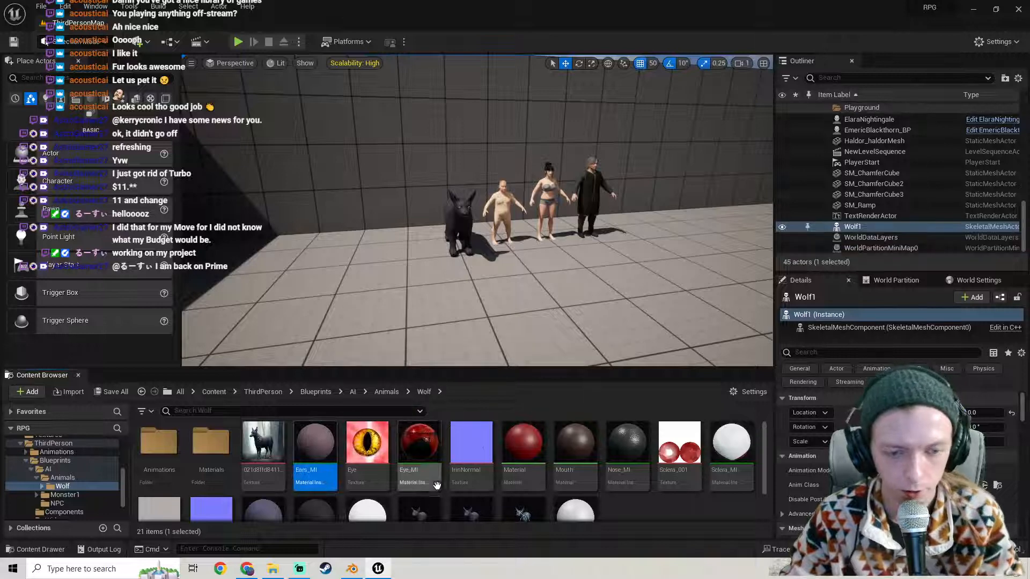
{"action": "left_click", "coordinate": [731, 456]}
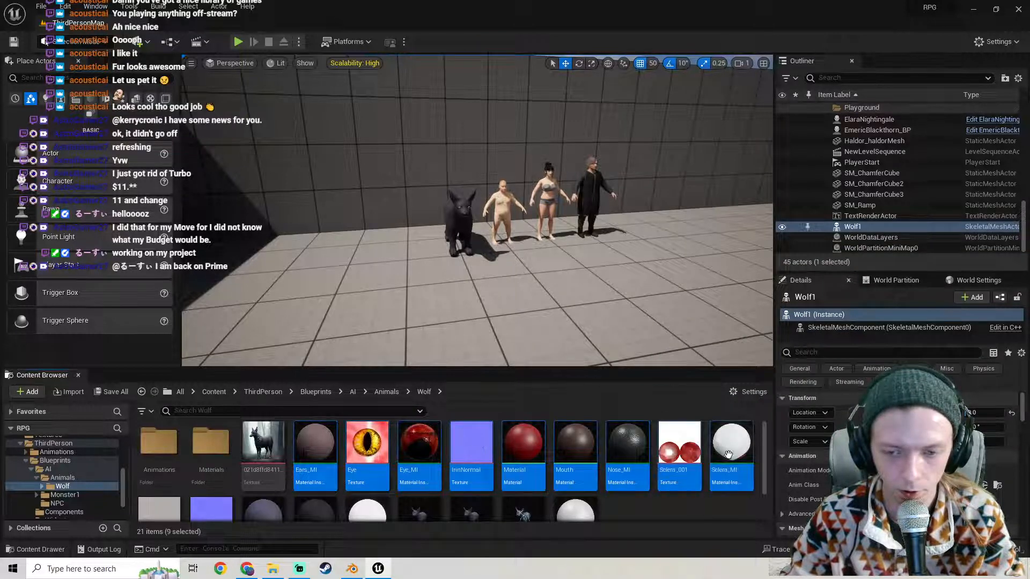
{"action": "left_click", "coordinate": [315, 472], "text": "shift"}
{"action": "scroll", "coordinate": [252, 484], "scroll_direction": "down", "scroll_amount": 1}
{"action": "left_click", "coordinate": [351, 486], "text": "shift"}
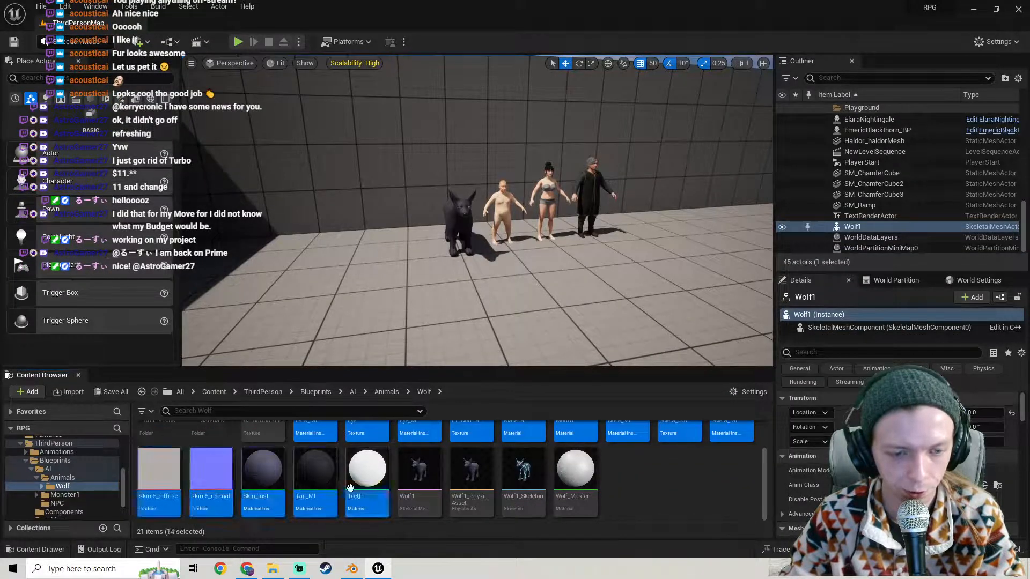
{"action": "left_click", "coordinate": [574, 472], "text": "ctrl"}
{"action": "scroll", "coordinate": [575, 472], "scroll_direction": "up", "scroll_amount": 1}
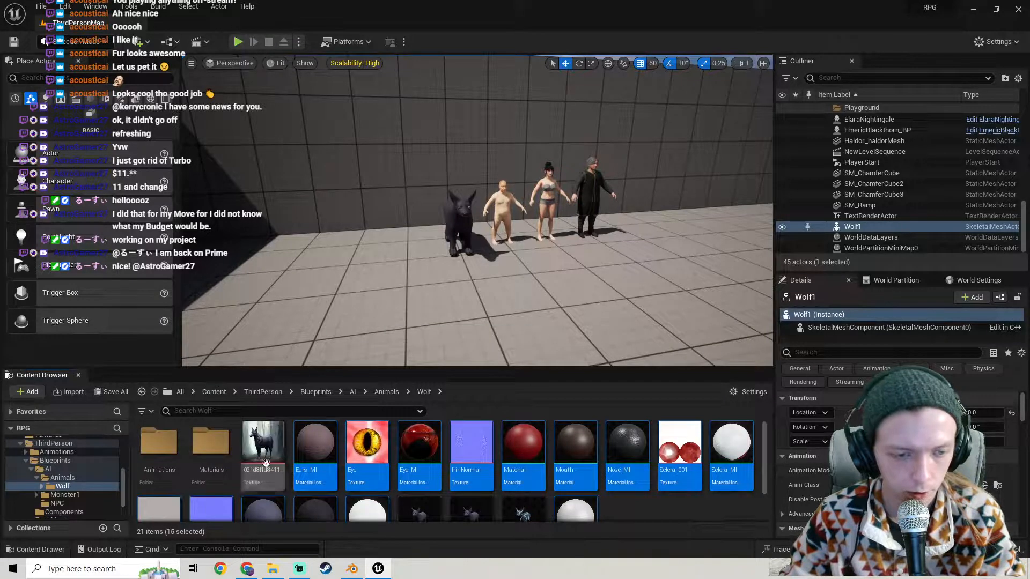
{"action": "left_click_drag", "start_coordinate": [306, 497], "coordinate": [233, 471]}
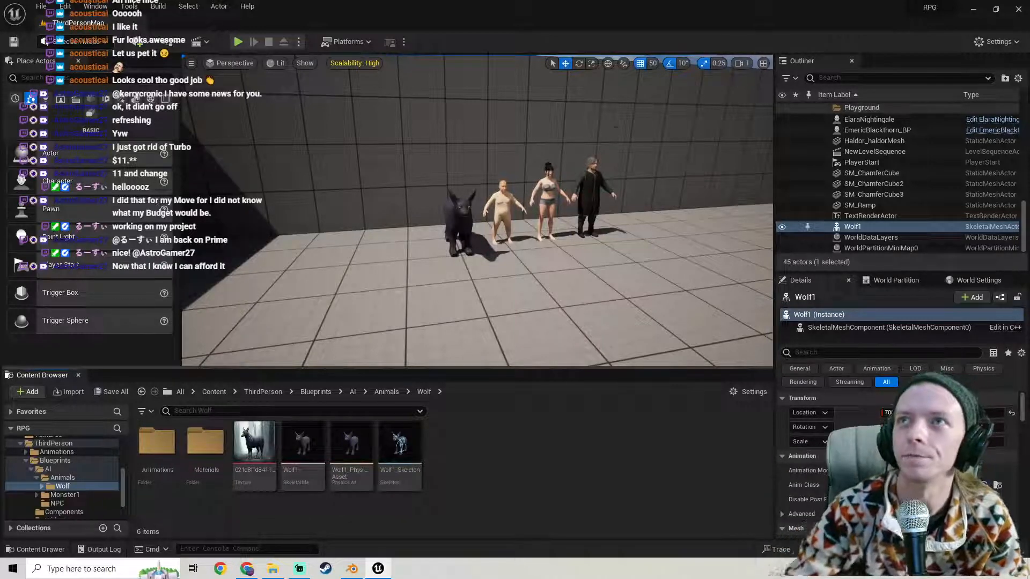
Open the Animations folder inside the Wolf content folder.
{"action": "key", "text": "s"}
{"action": "right_click_drag", "start_coordinate": [537, 79], "coordinate": [537, 79]}
{"action": "key", "text": "w"}
{"action": "double_click", "coordinate": [157, 441]}
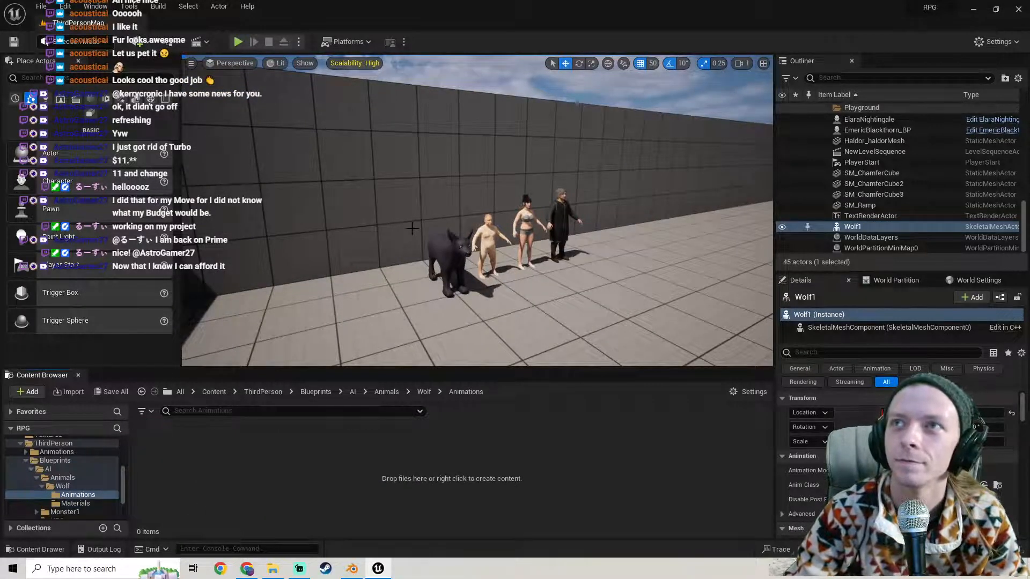
{"action": "key", "text": "s"}
{"action": "right_click_drag", "start_coordinate": [412, 228], "coordinate": [413, 228]}
{"action": "key", "text": "d"}
{"action": "key", "text": "a"}
{"action": "key", "text": "w"}
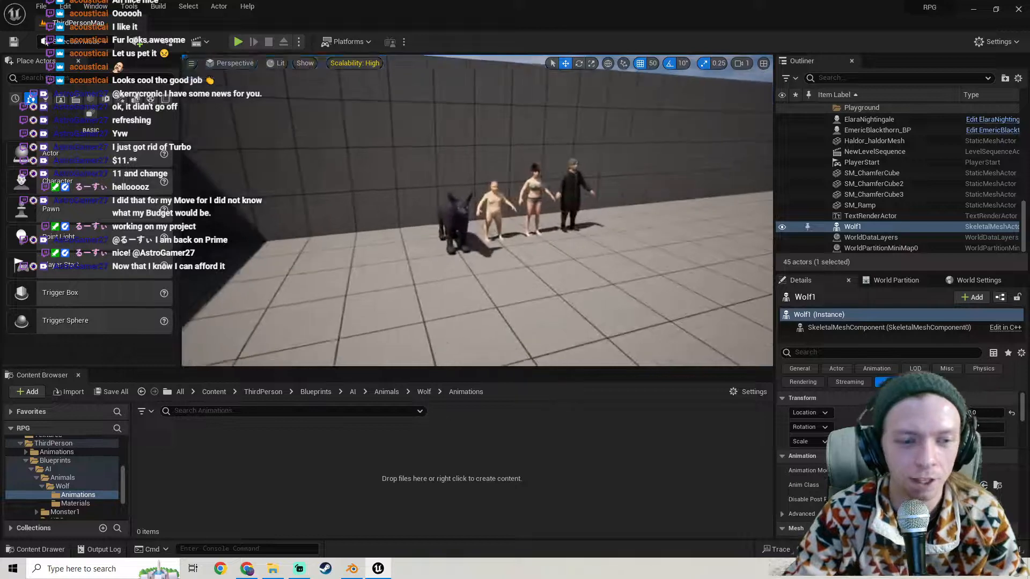
Switch to File Explorer and open the Wolf folder's Animations subfolder within Cursed Shadows.
{"action": "left_click", "coordinate": [272, 568]}
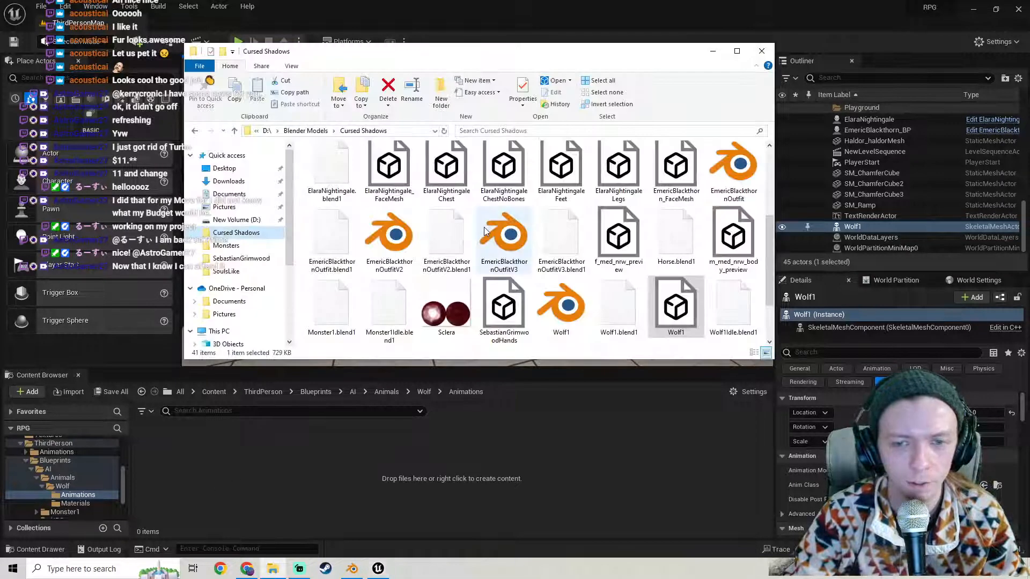
{"action": "scroll", "coordinate": [485, 230], "scroll_direction": "up", "scroll_amount": 2}
{"action": "scroll", "coordinate": [504, 252], "scroll_direction": "down", "scroll_amount": 3}
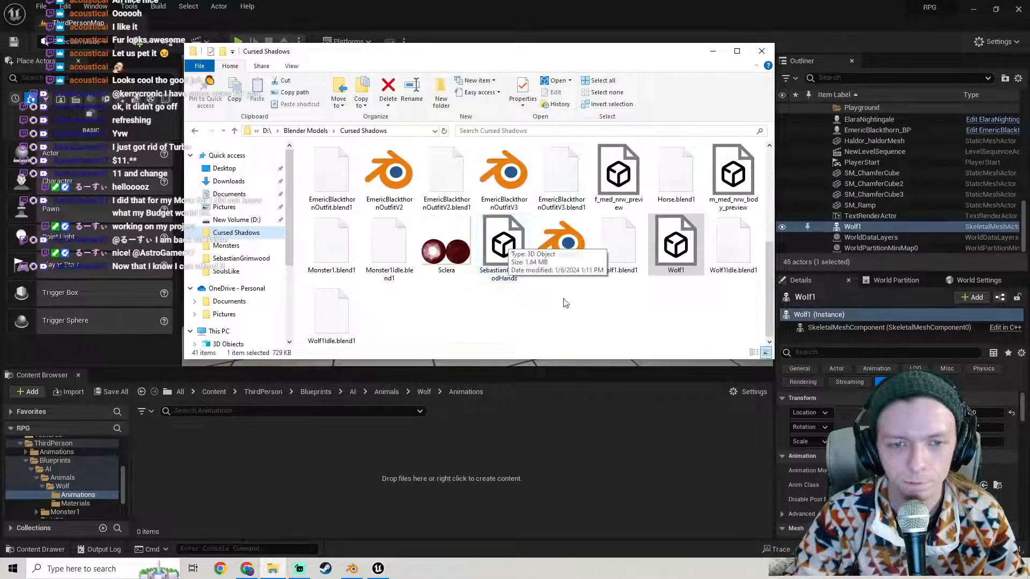
{"action": "scroll", "coordinate": [565, 303], "scroll_direction": "up", "scroll_amount": 5}
{"action": "scroll", "coordinate": [557, 298], "scroll_direction": "down", "scroll_amount": 4}
{"action": "scroll", "coordinate": [535, 275], "scroll_direction": "up", "scroll_amount": 4}
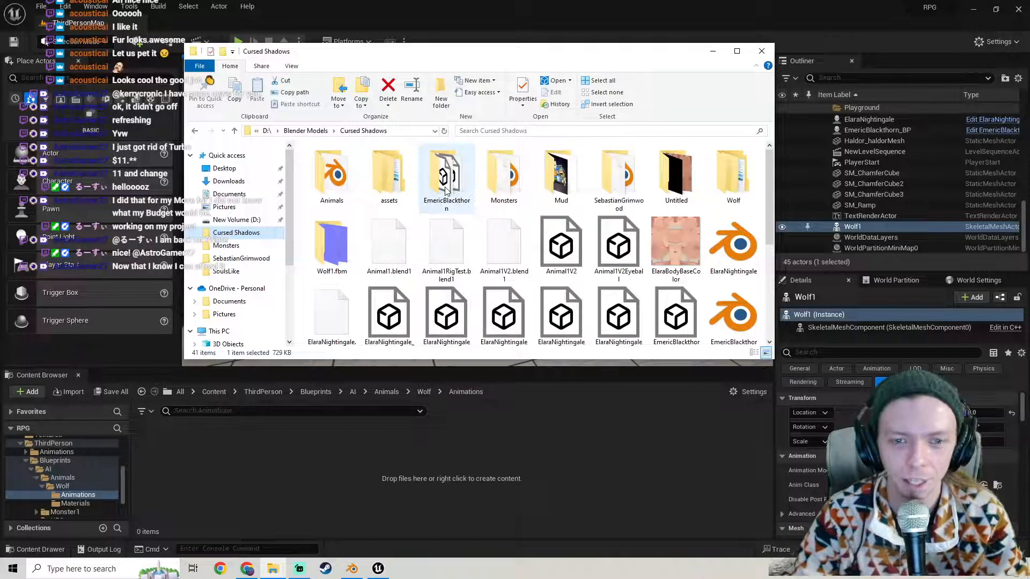
{"action": "scroll", "coordinate": [644, 241], "scroll_direction": "down", "scroll_amount": 4}
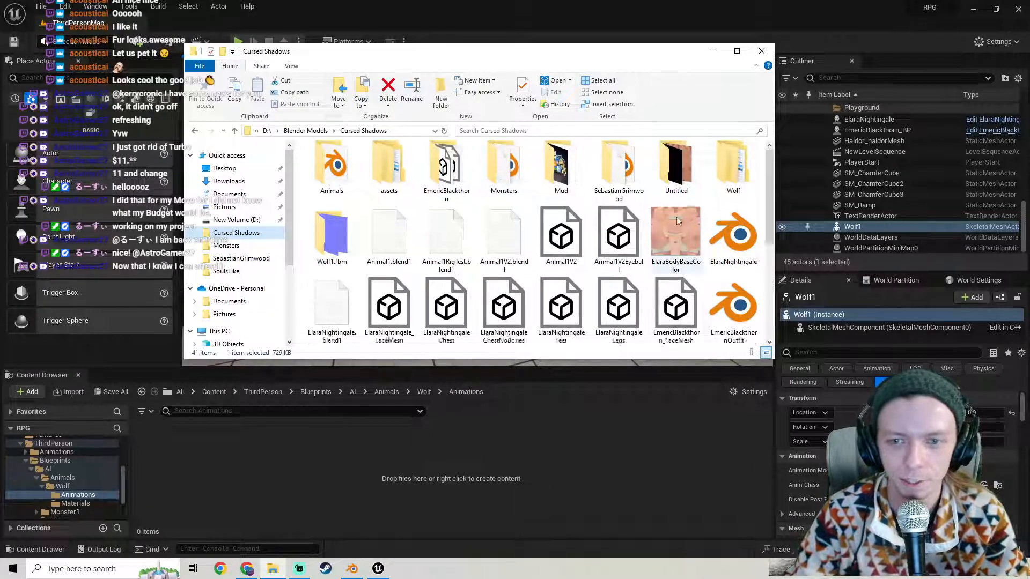
{"action": "scroll", "coordinate": [676, 239], "scroll_direction": "up", "scroll_amount": 4}
{"action": "double_click", "coordinate": [749, 182]}
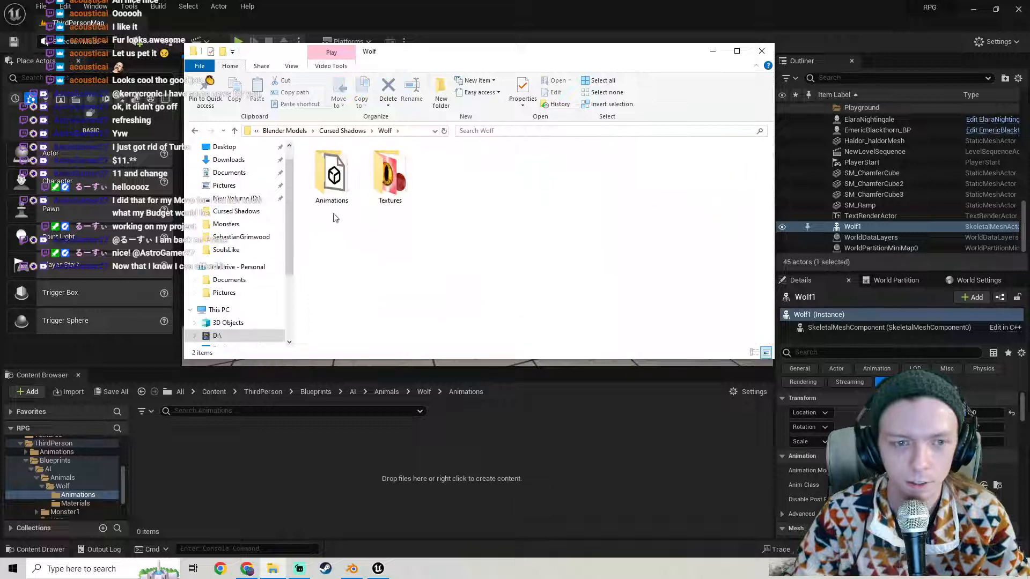
{"action": "double_click", "coordinate": [333, 180]}
{"action": "left_click_drag", "start_coordinate": [331, 173], "coordinate": [243, 484]}
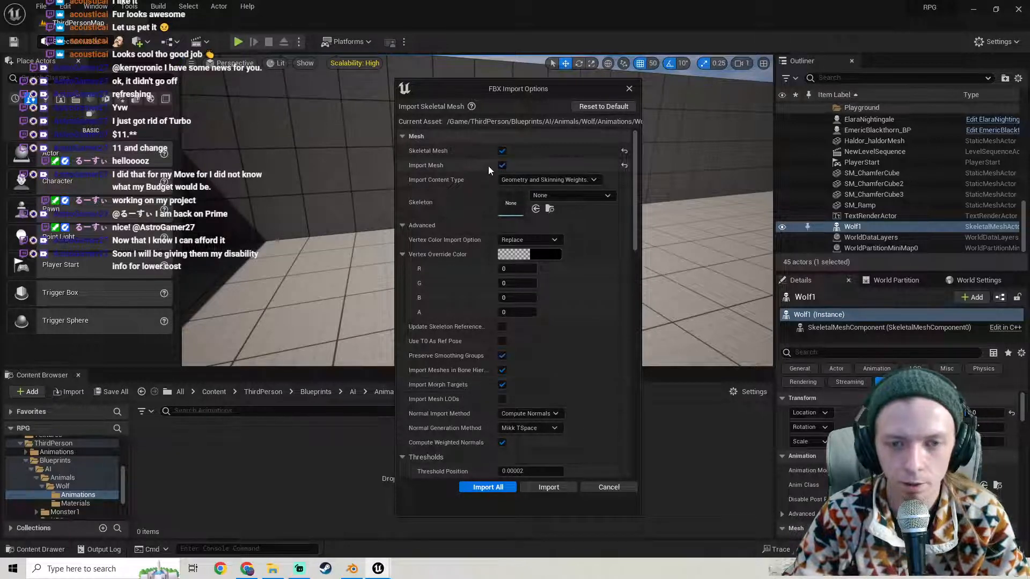
{"action": "left_click", "coordinate": [578, 195]}
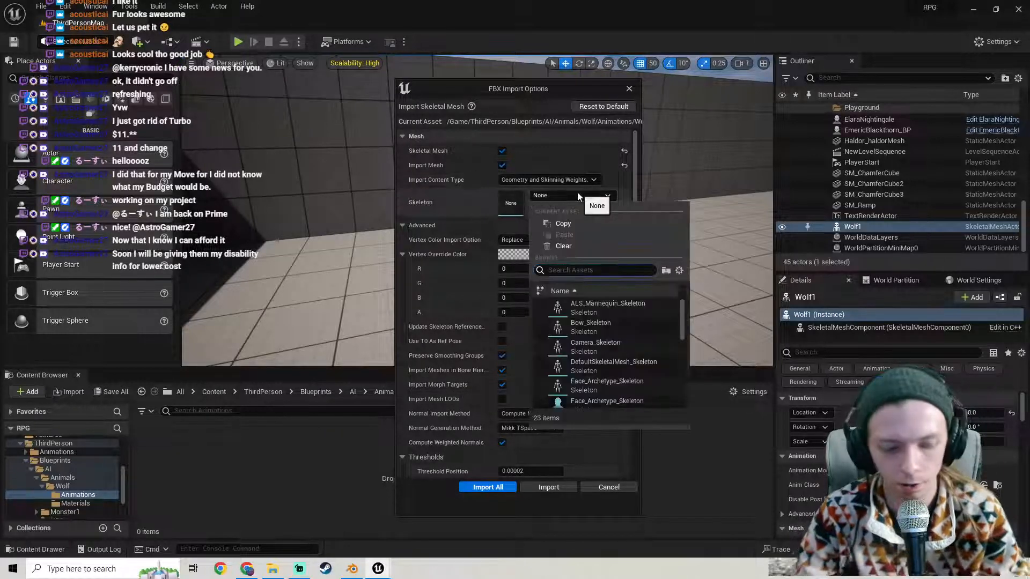
{"action": "type", "text": "wolf"}
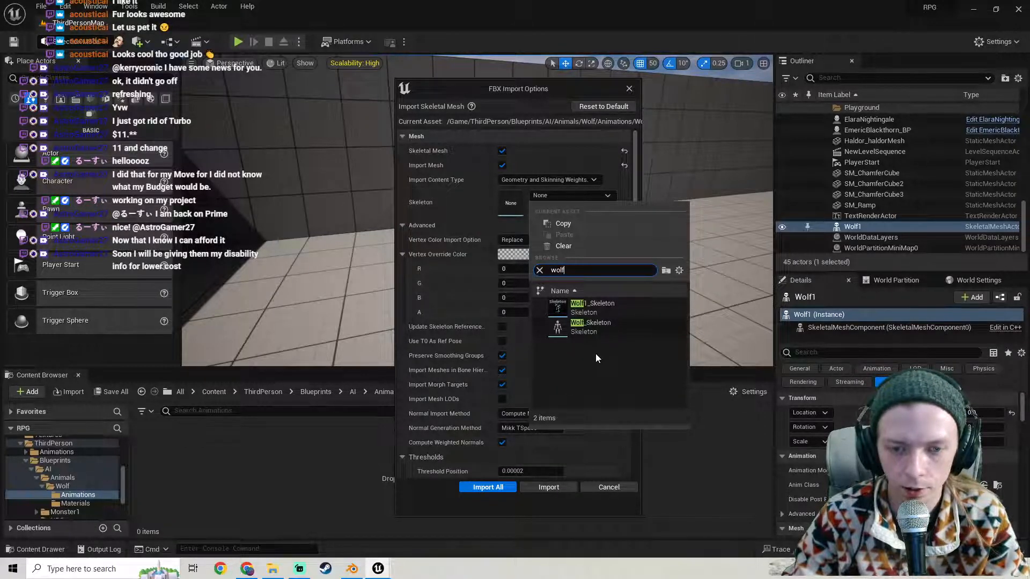
{"action": "left_click", "coordinate": [614, 485]}
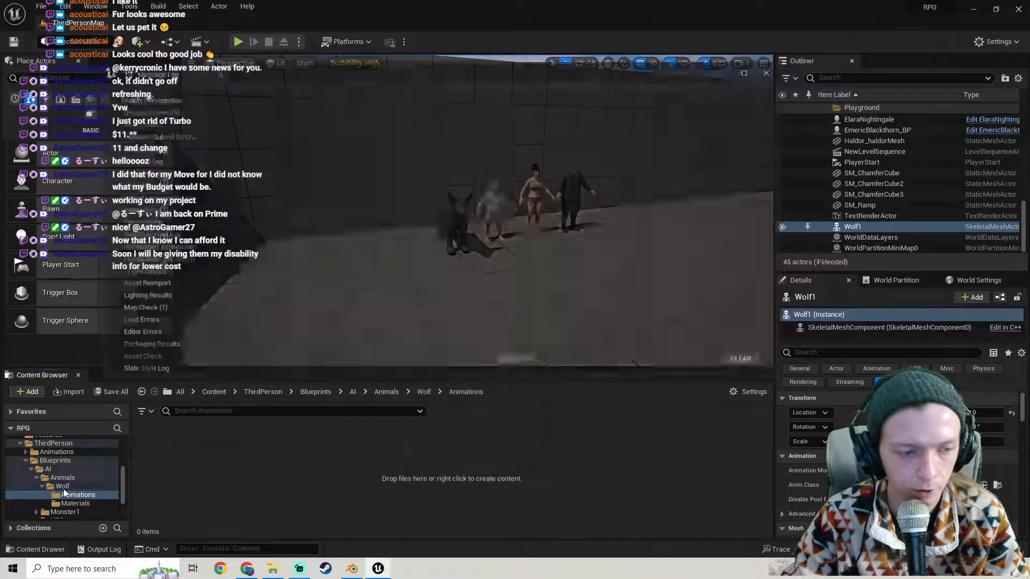
{"action": "left_click", "coordinate": [62, 486]}
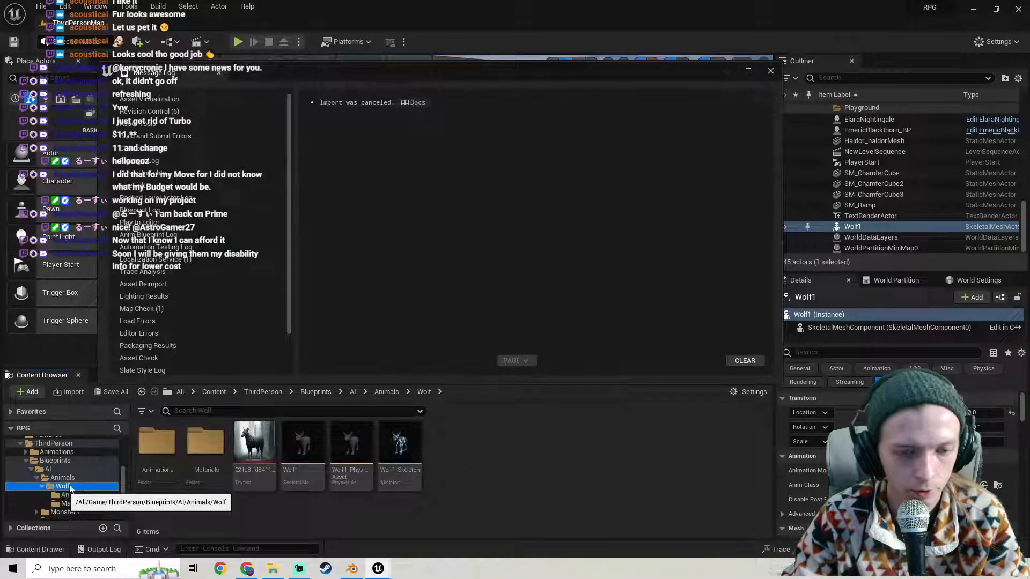
{"action": "left_click", "coordinate": [770, 72]}
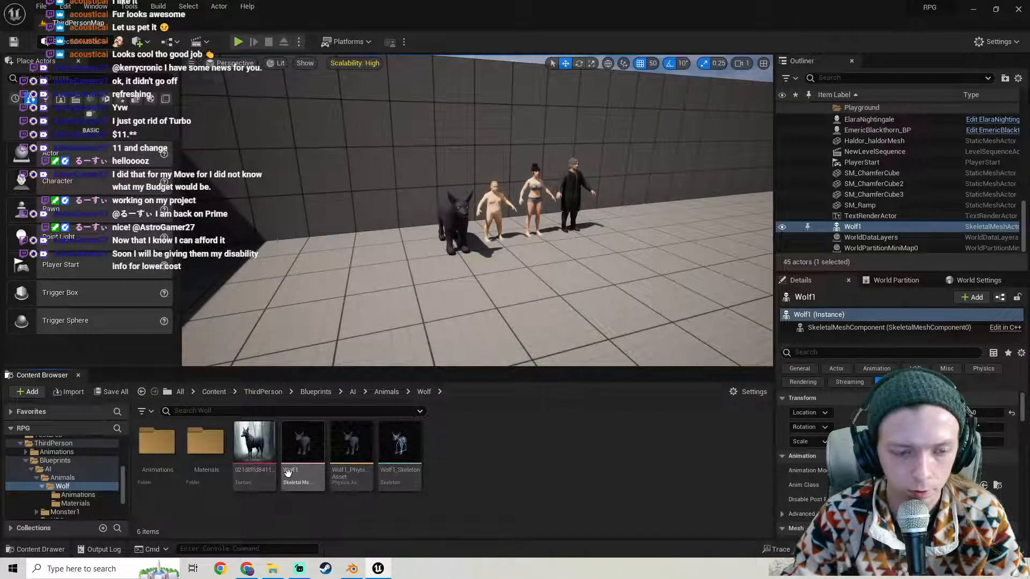
Search the project's entire Content folder for "wolf skele".
{"action": "scroll", "coordinate": [63, 439], "scroll_direction": "up", "scroll_amount": 5}
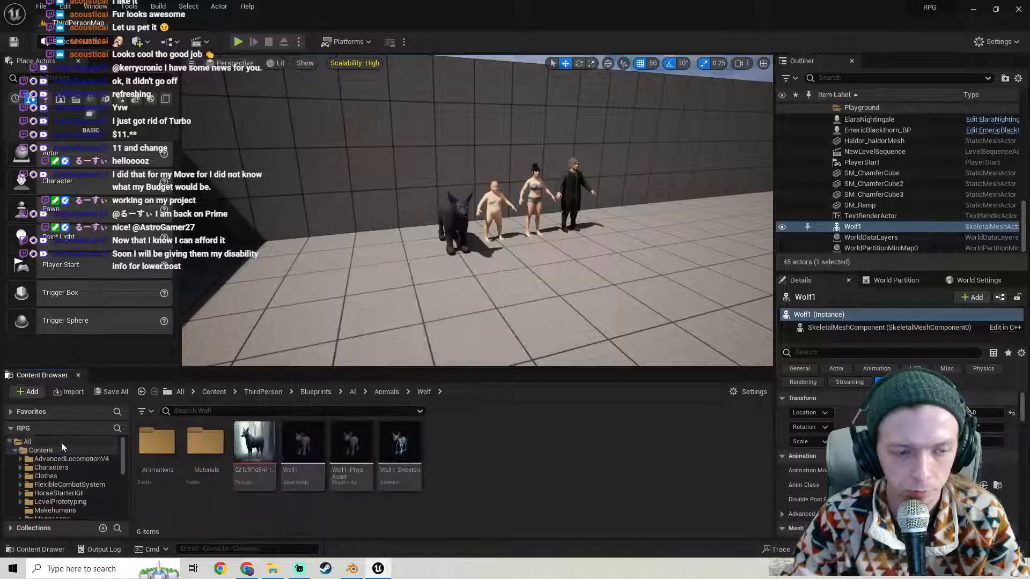
{"action": "left_click", "coordinate": [53, 447]}
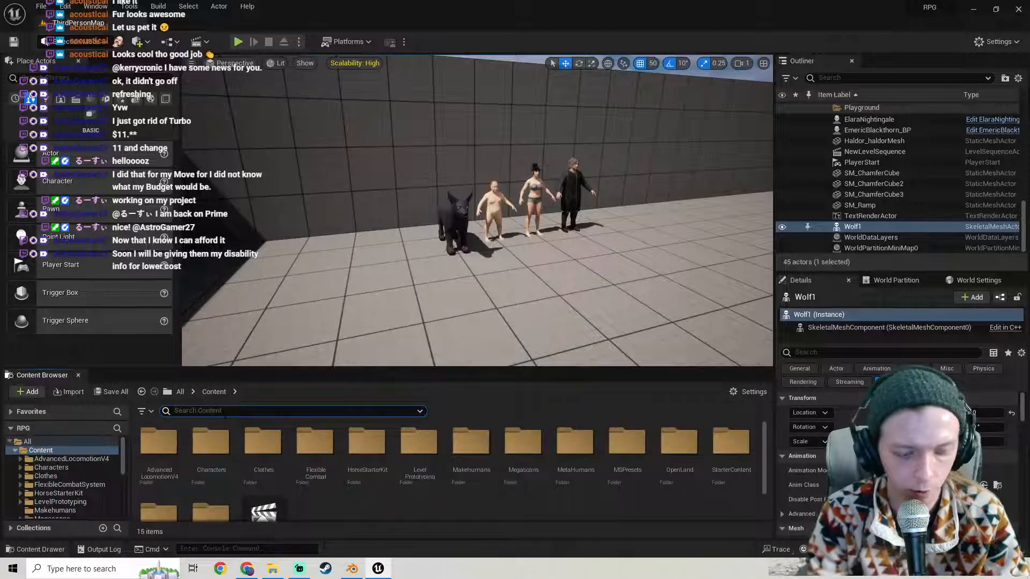
{"action": "type", "text": "wolf skele"}
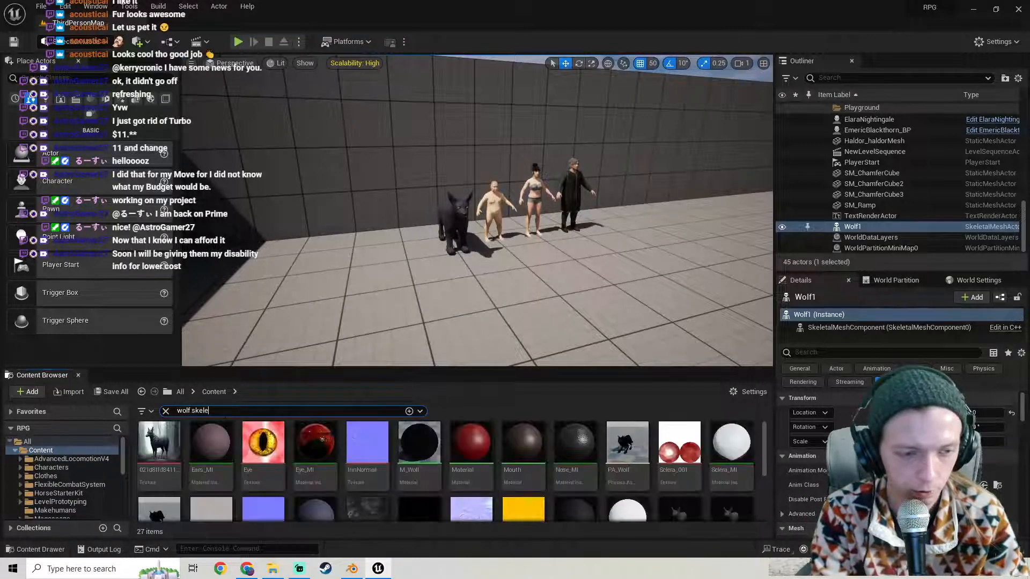
{"action": "left_click", "coordinate": [454, 494]}
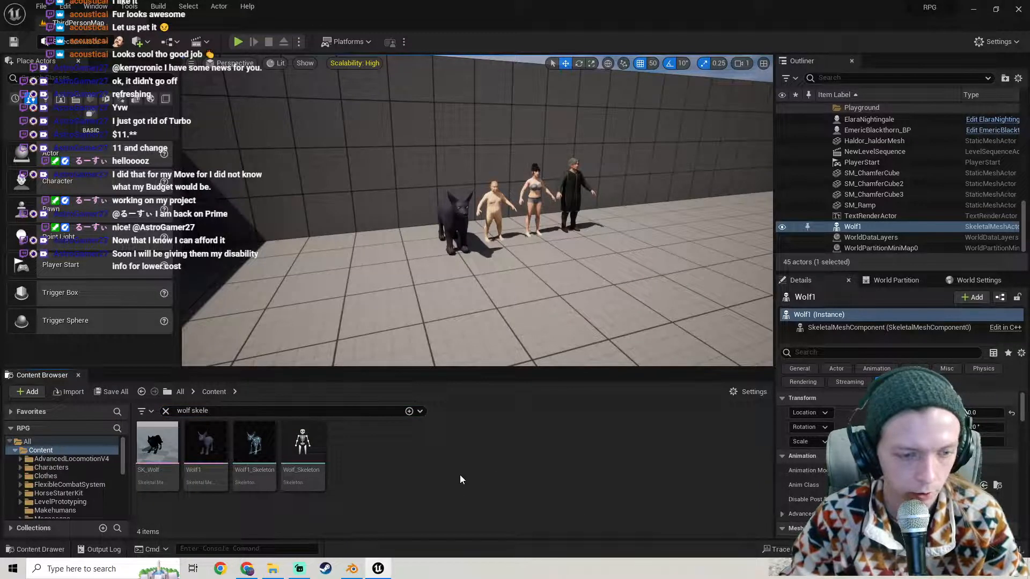
Place the SK_Wolf skeletal mesh in the level to examine it beside the other characters, and delete it again.
{"action": "left_click", "coordinate": [317, 483]}
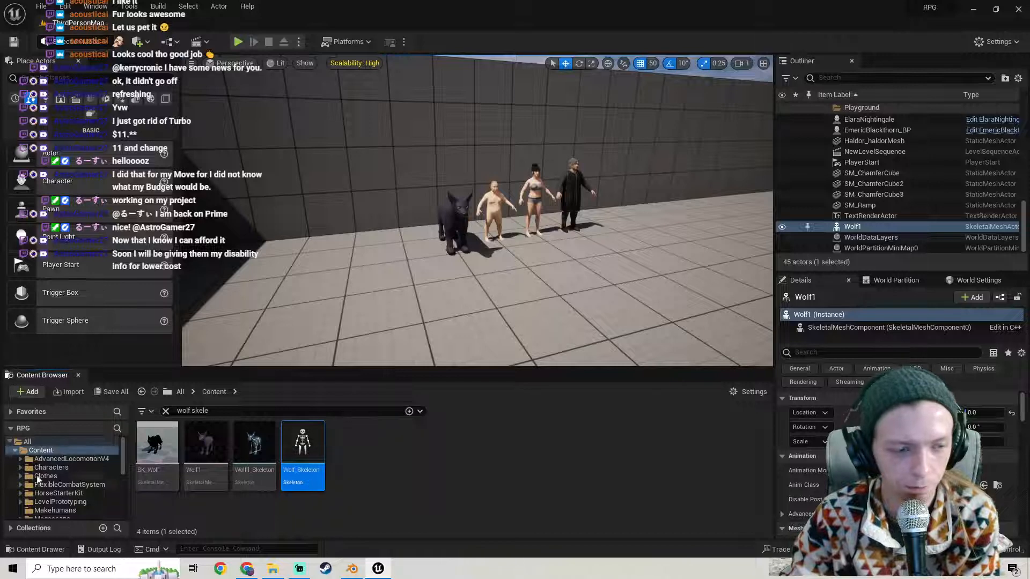
{"action": "mouse_move", "coordinate": [302, 472]}
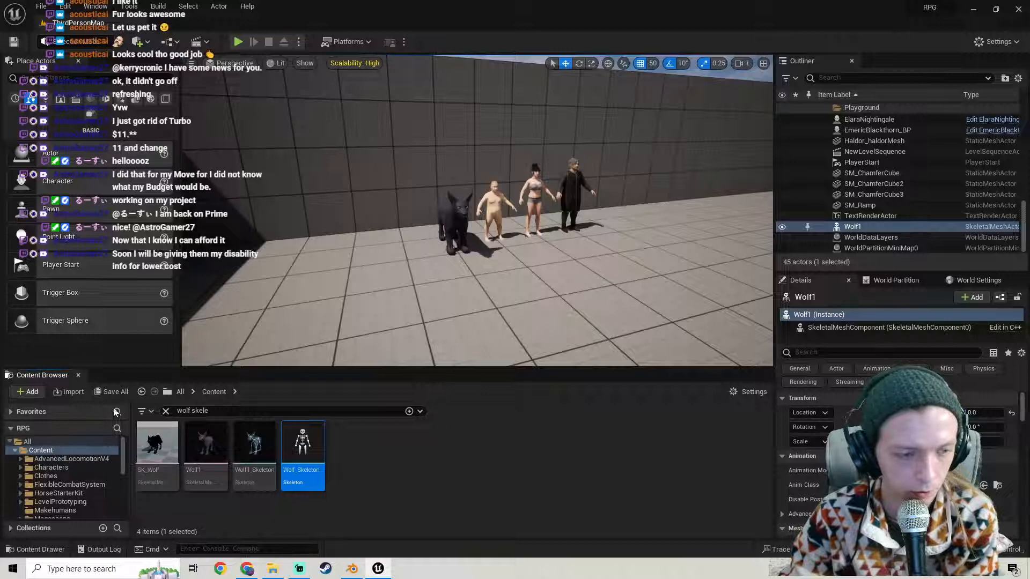
{"action": "mouse_move", "coordinate": [154, 477]}
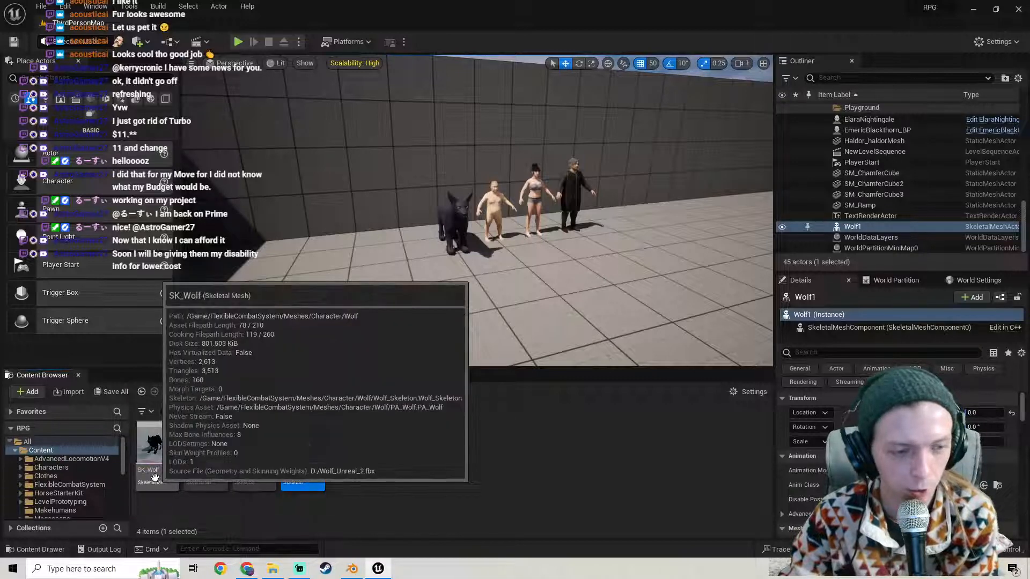
{"action": "left_click_drag", "start_coordinate": [154, 478], "coordinate": [515, 335]}
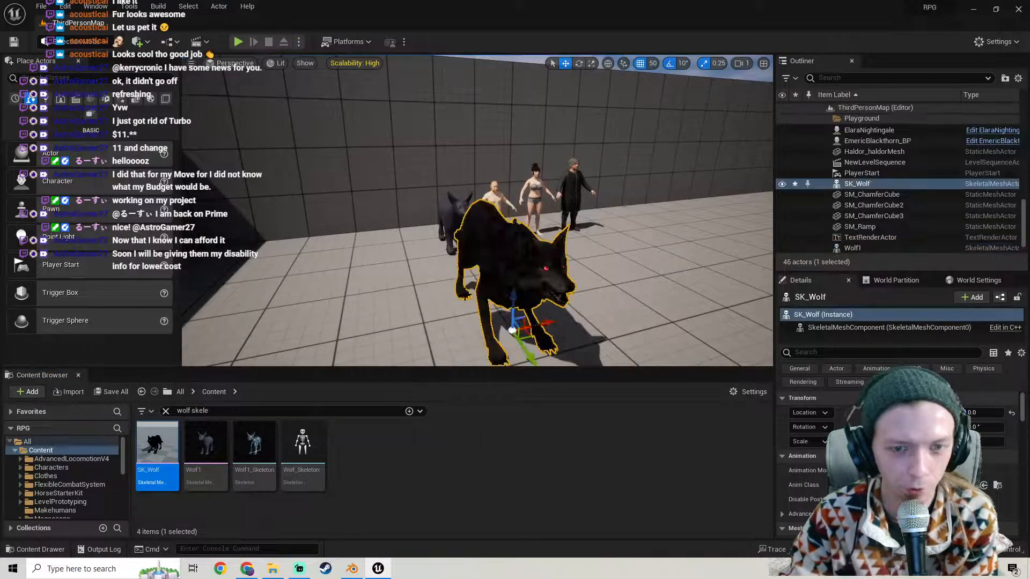
{"action": "right_click_drag", "start_coordinate": [444, 287], "coordinate": [536, 268]}
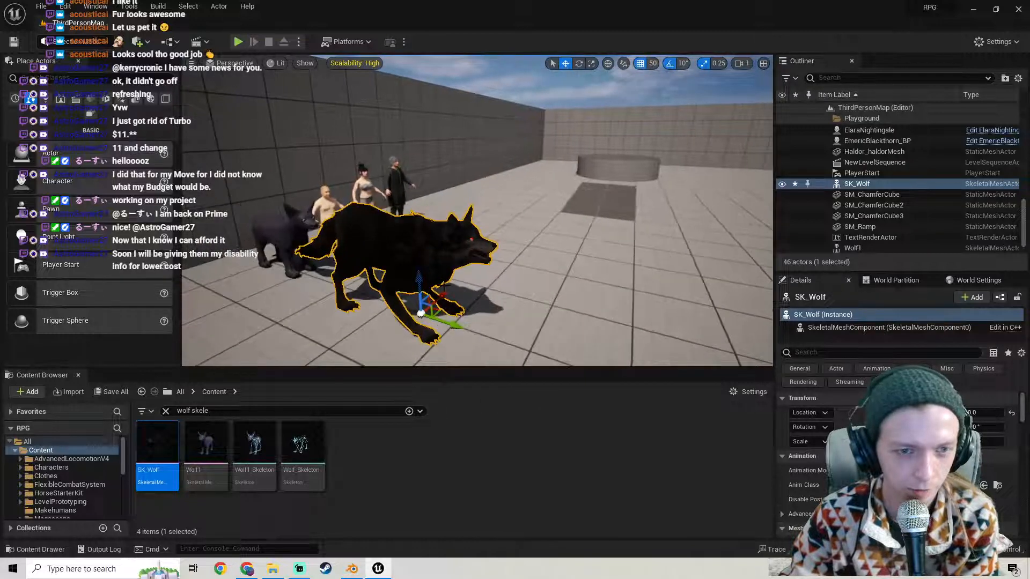
{"action": "key", "text": "Delete"}
{"action": "right_click_drag", "start_coordinate": [468, 275], "coordinate": [472, 271]}
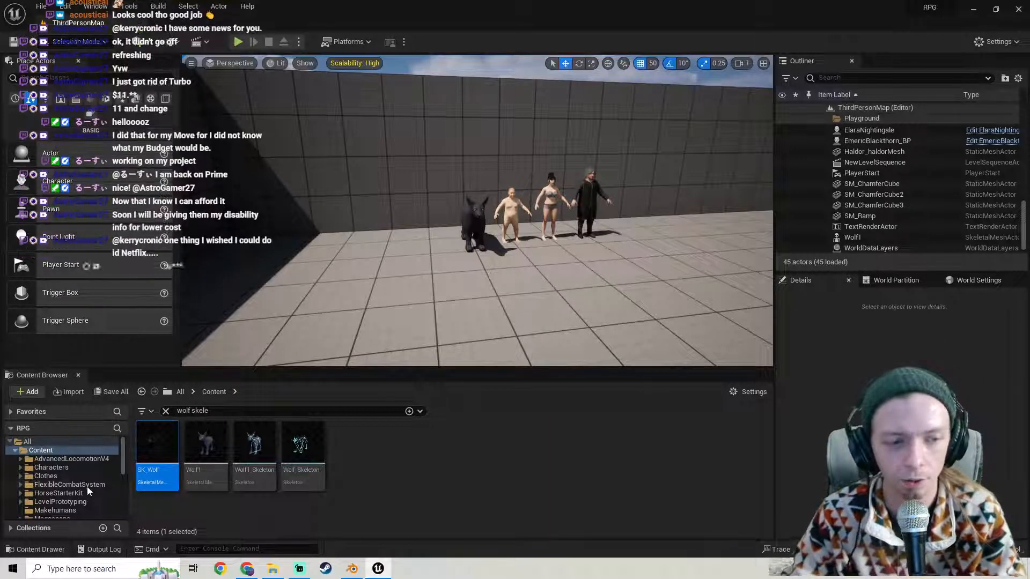
Open the ThirdPerson content folder and clear the "wolf skele" asset search.
{"action": "scroll", "coordinate": [86, 485], "scroll_direction": "down", "scroll_amount": 5}
{"action": "key", "text": "s"}
{"action": "right_click_drag", "start_coordinate": [352, 339], "coordinate": [391, 343]}
{"action": "mouse_move", "coordinate": [356, 293]}
{"action": "right_mouse_down"}
{"action": "mouse_move", "coordinate": [370, 290]}
{"action": "mouse_move", "coordinate": [357, 292]}
{"action": "right_mouse_up"}
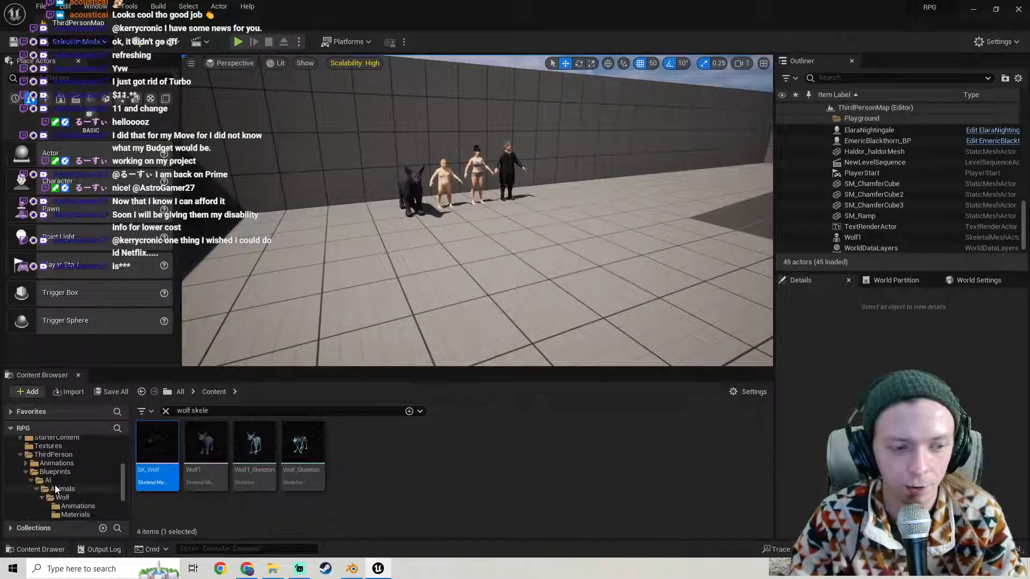
{"action": "scroll", "coordinate": [113, 483], "scroll_direction": "up", "scroll_amount": 4}
{"action": "left_click", "coordinate": [76, 454]}
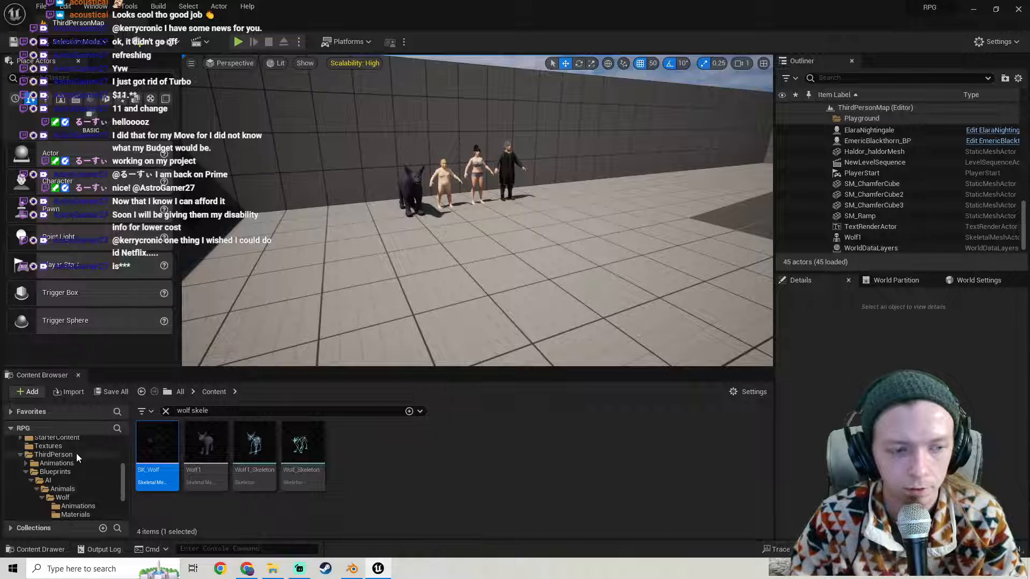
{"action": "left_click_drag", "start_coordinate": [216, 410], "coordinate": [22, 392]}
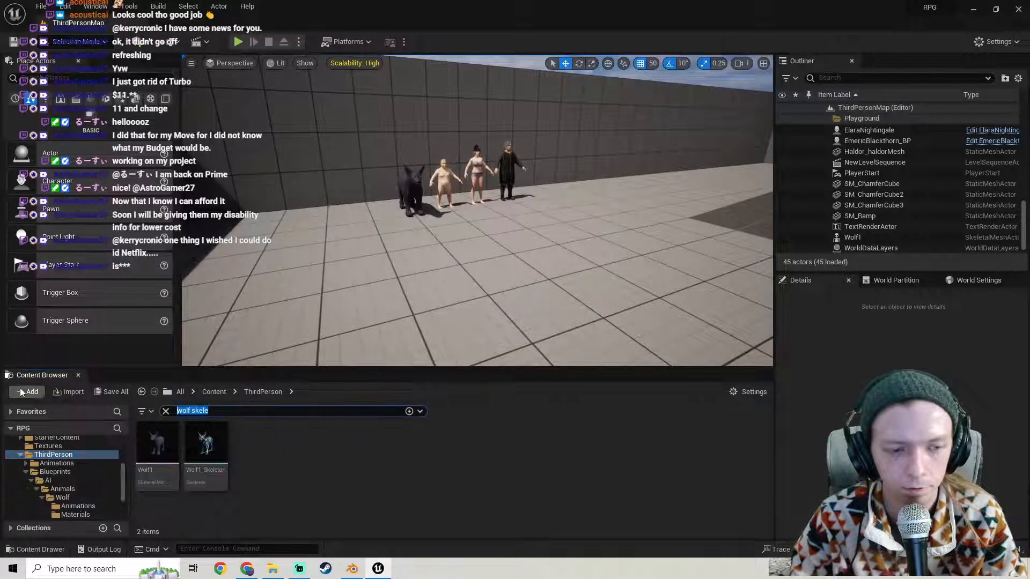
{"action": "key", "text": "BackSpace"}
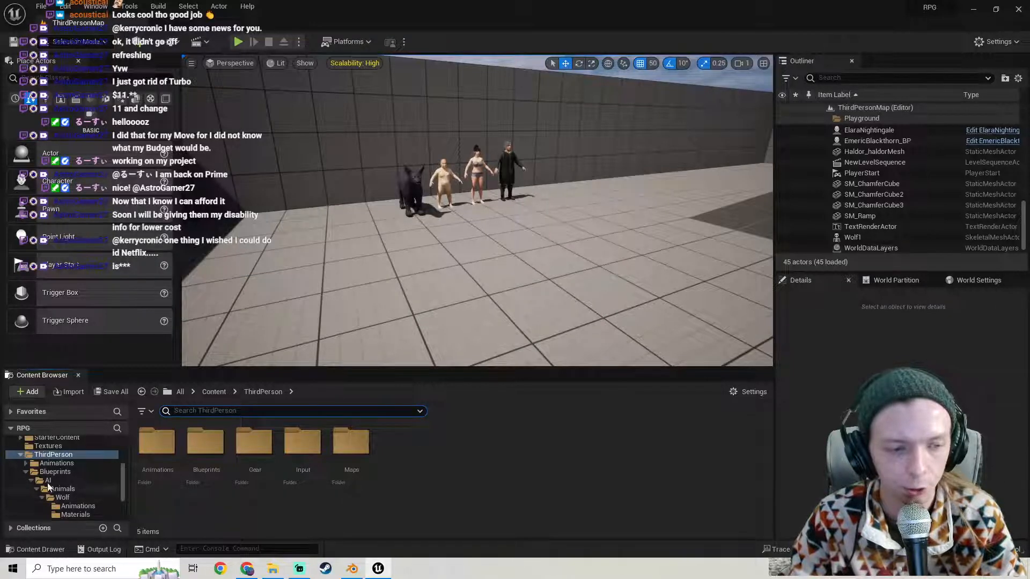
Open the wolf's Animations folder under Blueprints, AI, Animals, Wolf.
{"action": "left_click", "coordinate": [59, 481]}
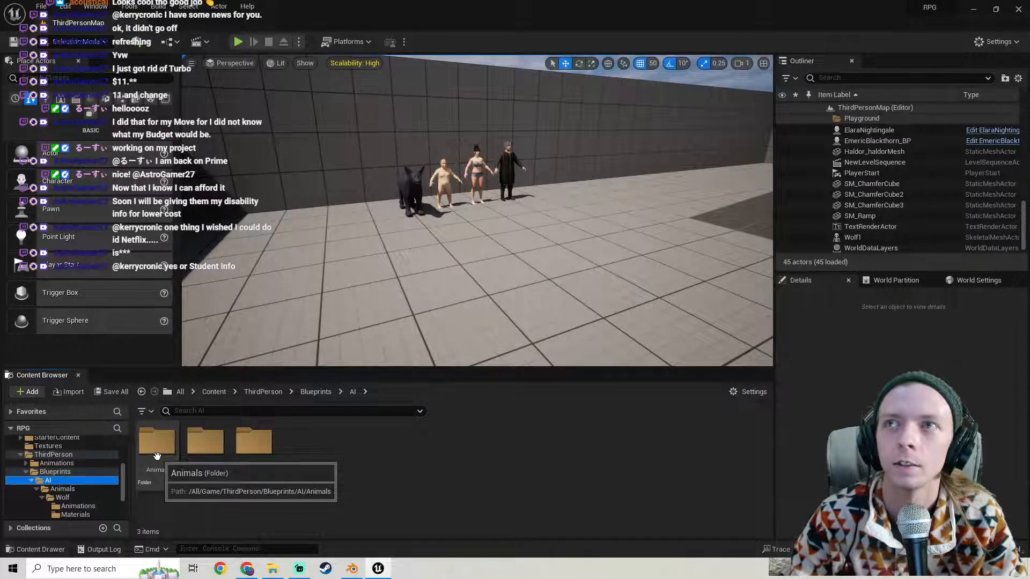
{"action": "left_click", "coordinate": [414, 474]}
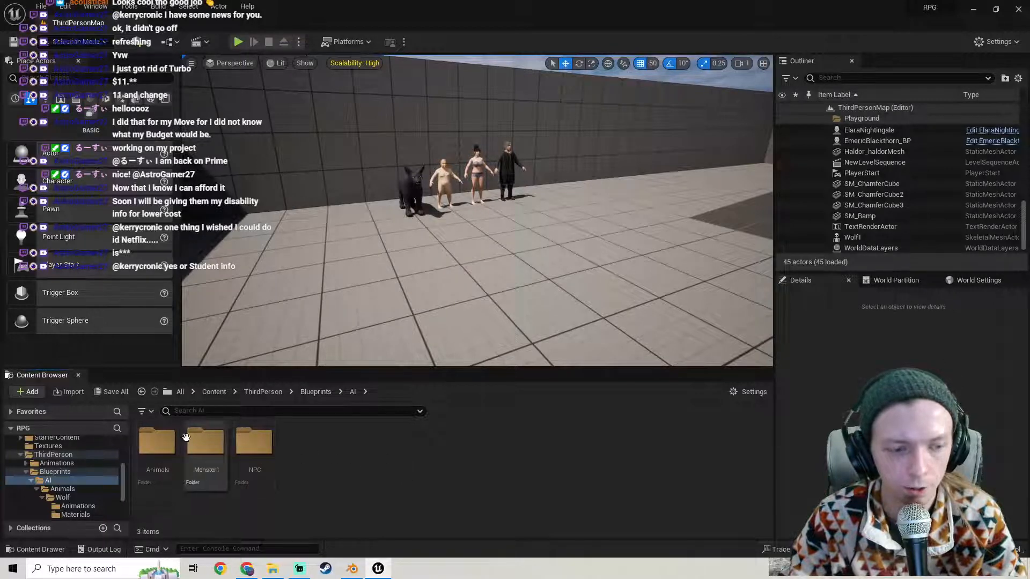
{"action": "double_click", "coordinate": [156, 444]}
{"action": "left_click", "coordinate": [155, 456]}
{"action": "double_click", "coordinate": [156, 457]}
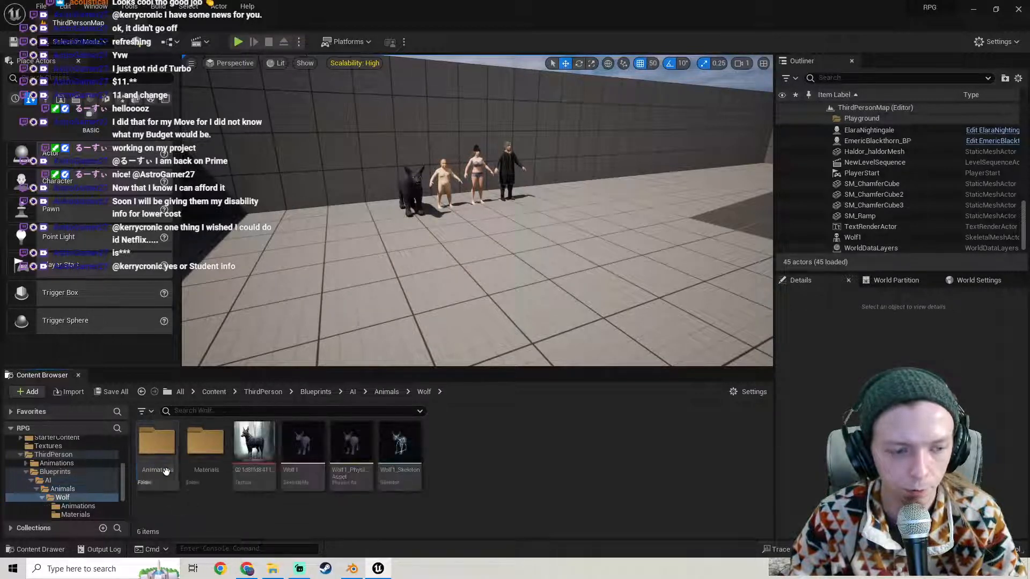
{"action": "double_click", "coordinate": [157, 448]}
Import the Wolf1Idle file from File Explorer into the Animations folder, using Wolf1_Skeleton with the other import options at their defaults.
{"action": "left_click", "coordinate": [272, 568]}
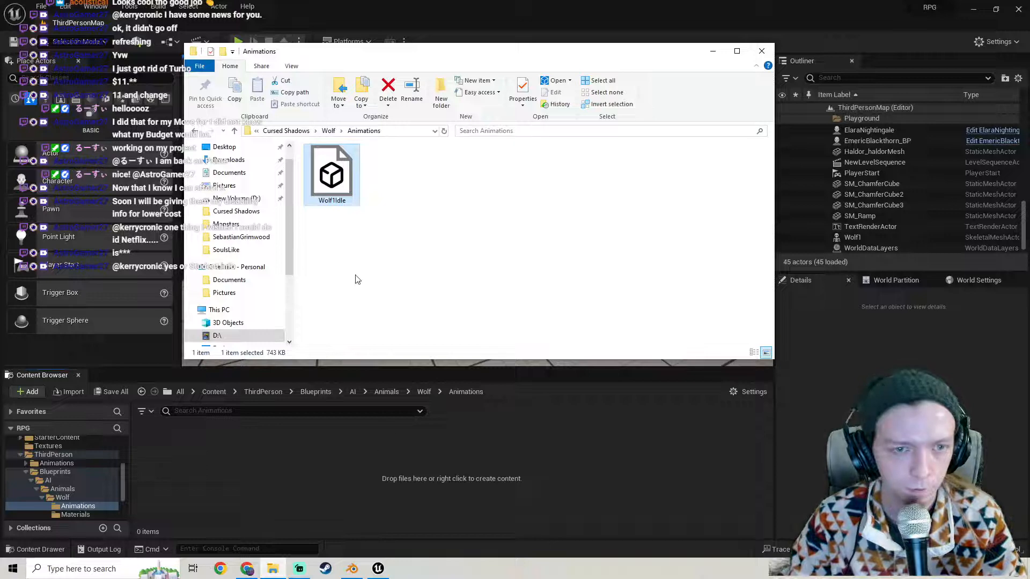
{"action": "left_click_drag", "start_coordinate": [332, 172], "coordinate": [217, 483]}
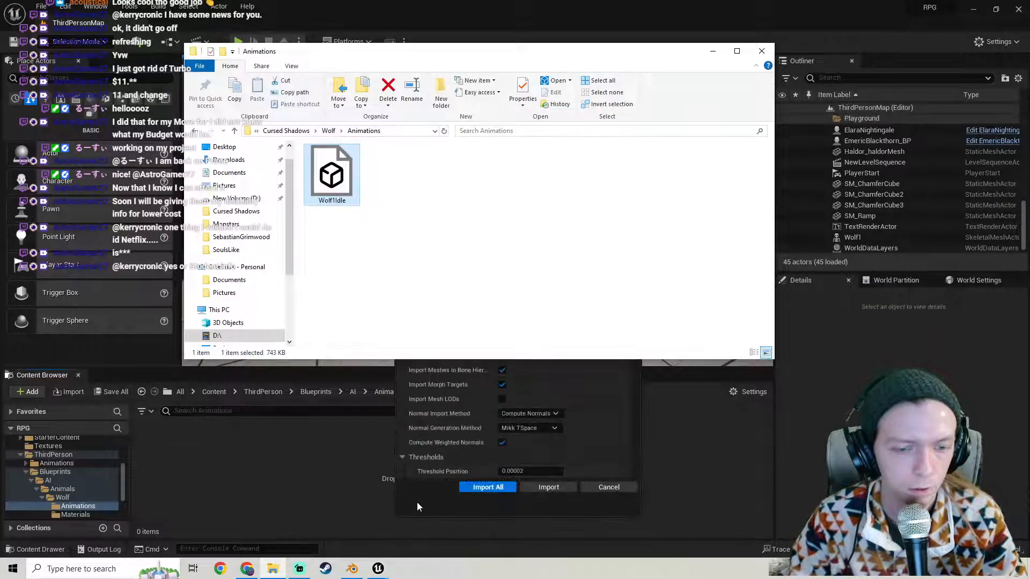
{"action": "left_click", "coordinate": [417, 506]}
{"action": "left_click", "coordinate": [565, 195]}
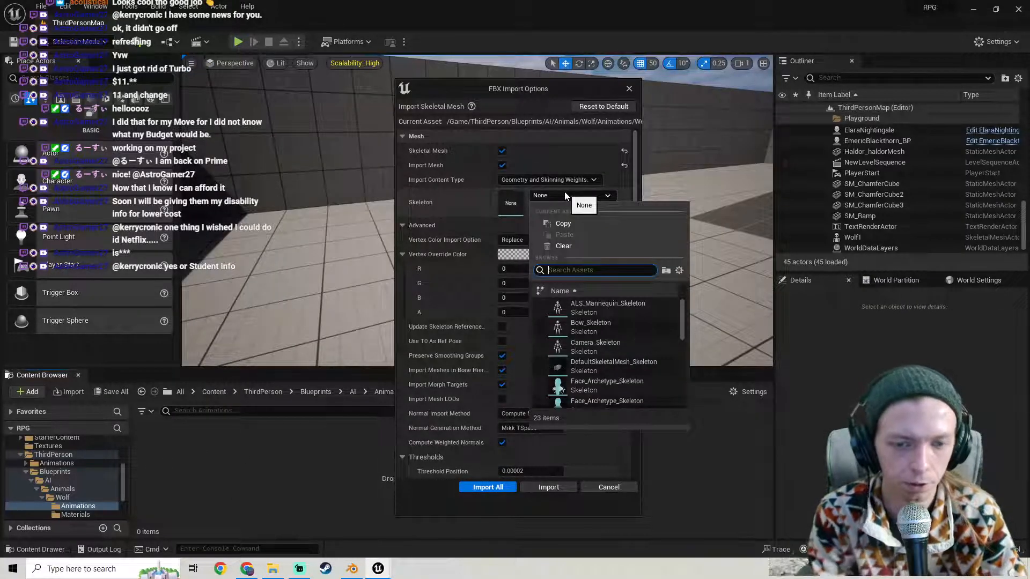
{"action": "type", "text": "wolf"}
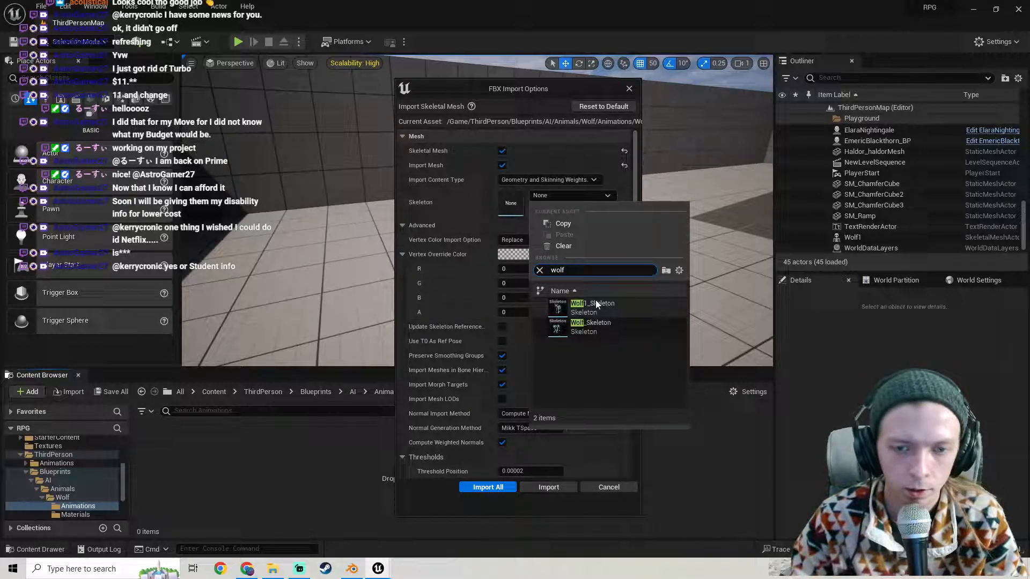
{"action": "left_click", "coordinate": [595, 303]}
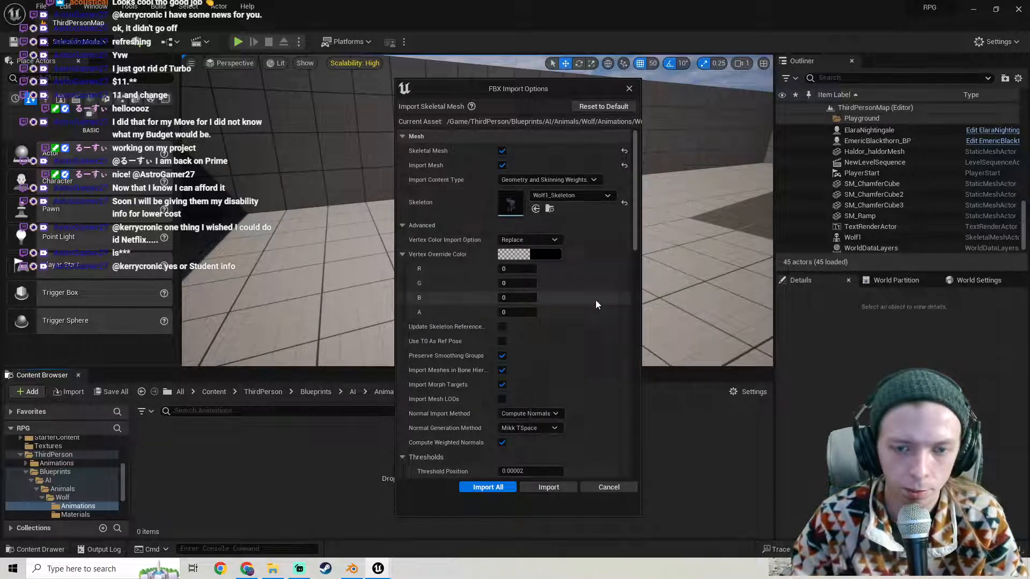
{"action": "left_click", "coordinate": [475, 489]}
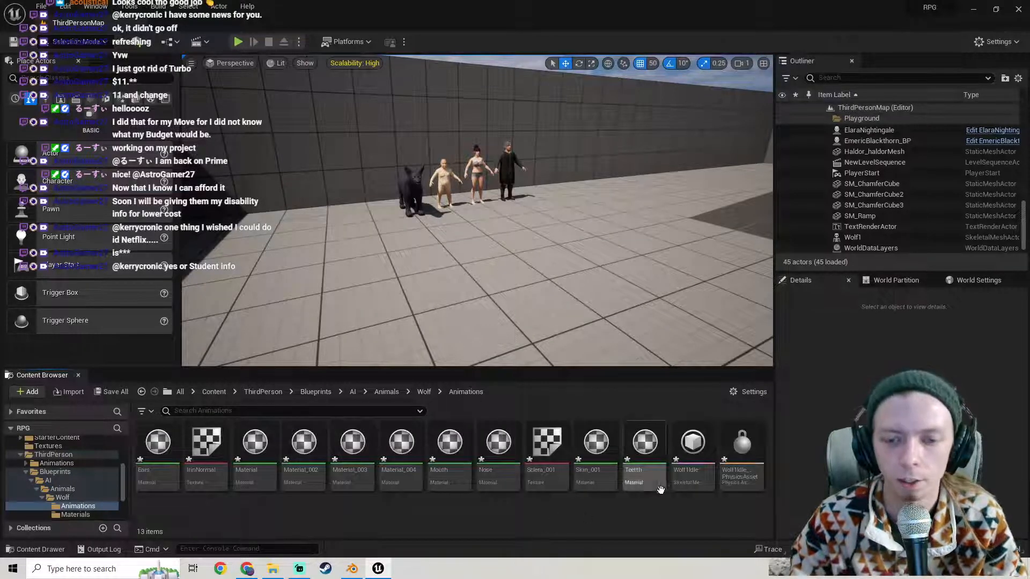
Delete all the imported assets from the Animations folder, from Ears through Wolf1Idle_PhysicsAsset.
{"action": "right_click_drag", "start_coordinate": [597, 270], "coordinate": [581, 244]}
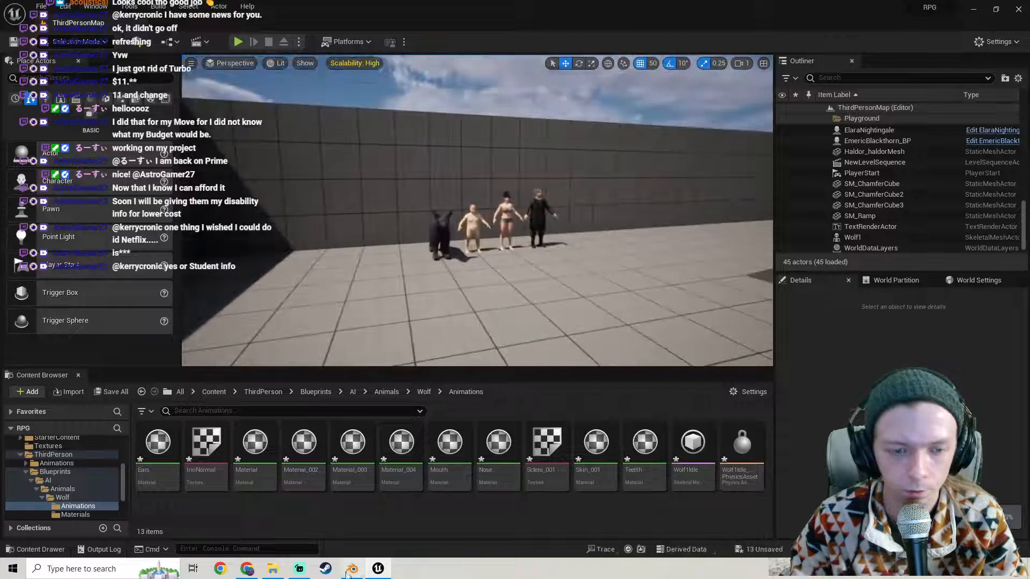
{"action": "left_click", "coordinate": [648, 480]}
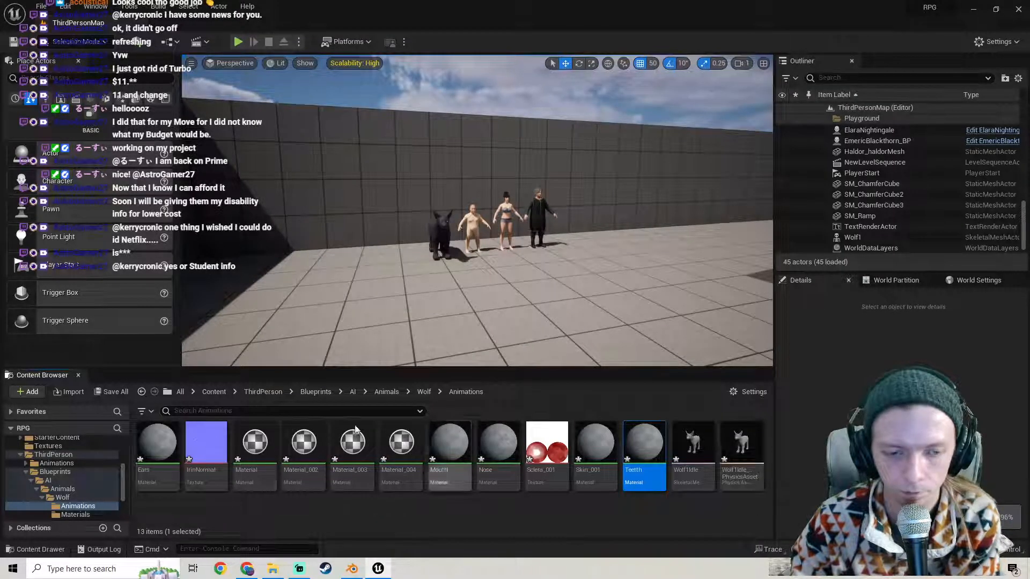
{"action": "mouse_move", "coordinate": [544, 286]}
{"action": "right_mouse_down"}
{"action": "mouse_move", "coordinate": [531, 285]}
{"action": "mouse_move", "coordinate": [563, 281]}
{"action": "right_mouse_up"}
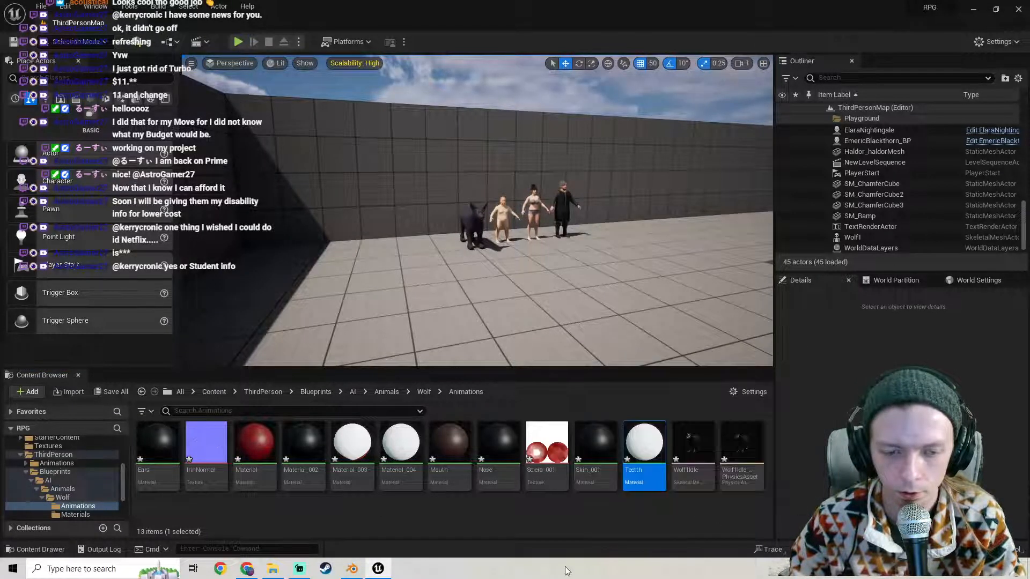
{"action": "left_click", "coordinate": [158, 448]}
{"action": "left_click", "coordinate": [727, 475], "text": "shift"}
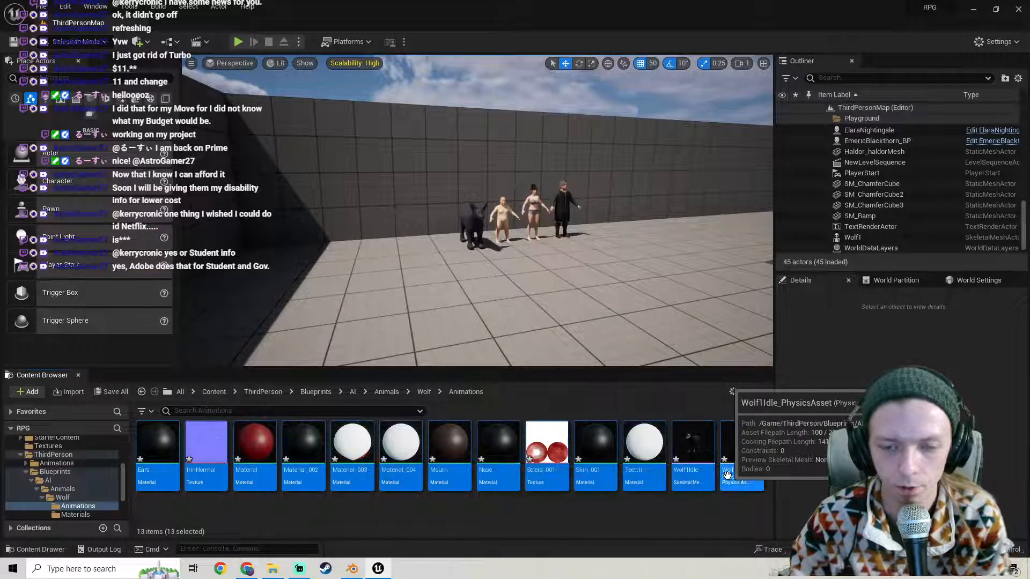
{"action": "key", "text": "Delete"}
{"action": "left_click", "coordinate": [467, 459]}
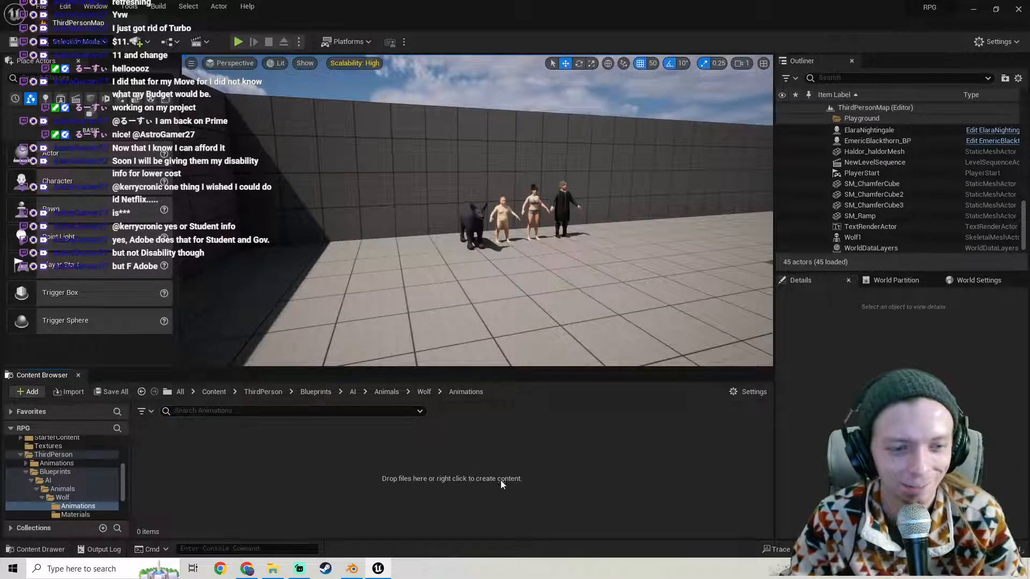
Bring the Wolf1Idle file from File Explorer into the Animations folder again and assign Wolf1_Skeleton as its import skeleton.
{"action": "left_click", "coordinate": [273, 568]}
{"action": "left_click_drag", "start_coordinate": [346, 174], "coordinate": [329, 487]}
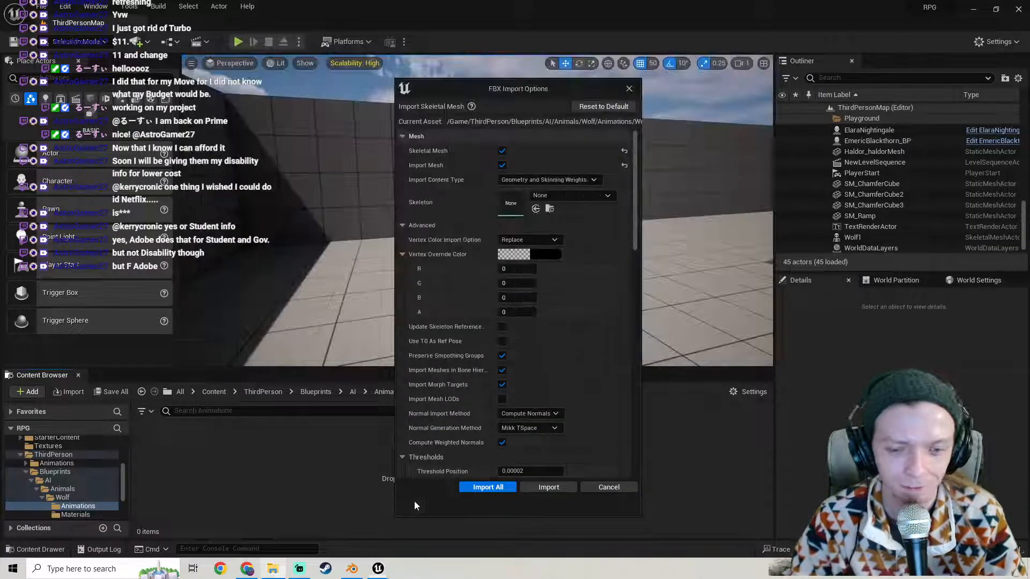
{"action": "left_click", "coordinate": [578, 196]}
{"action": "type", "text": "wolf"}
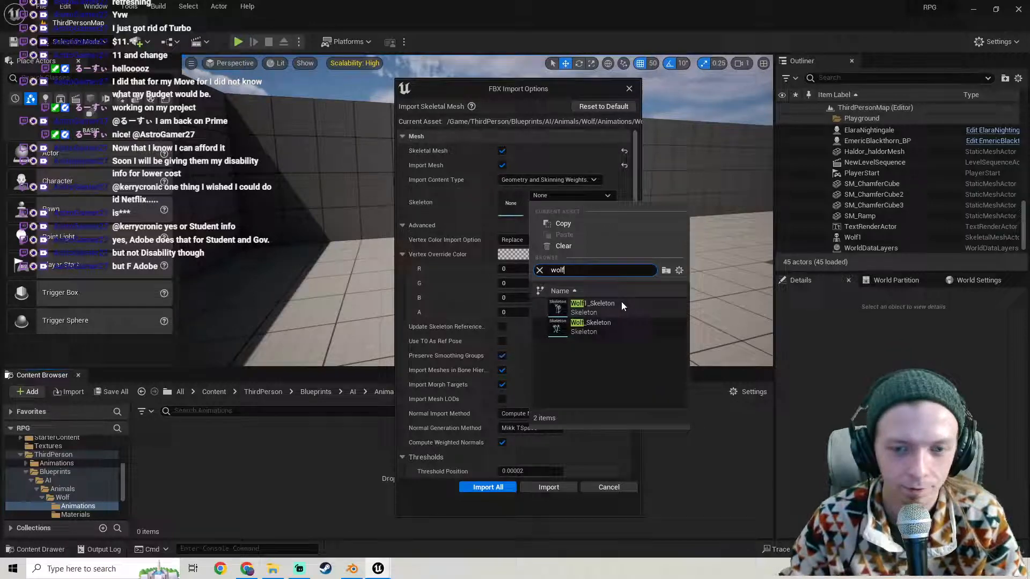
{"action": "left_click", "coordinate": [621, 304]}
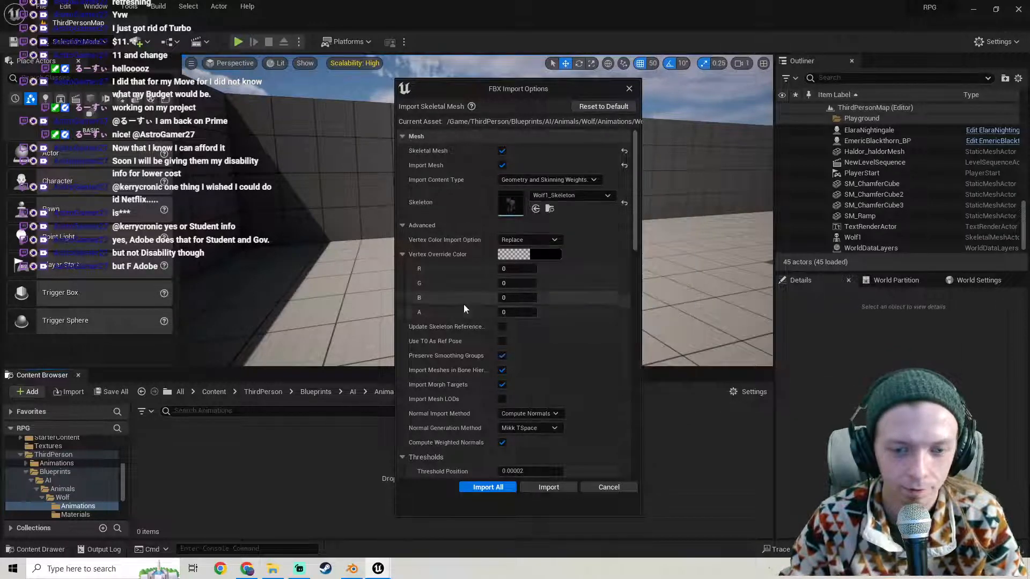
Enable Import Animations, set the material import method so that no materials are created, and import everything.
{"action": "scroll", "coordinate": [465, 304], "scroll_direction": "down", "scroll_amount": 8}
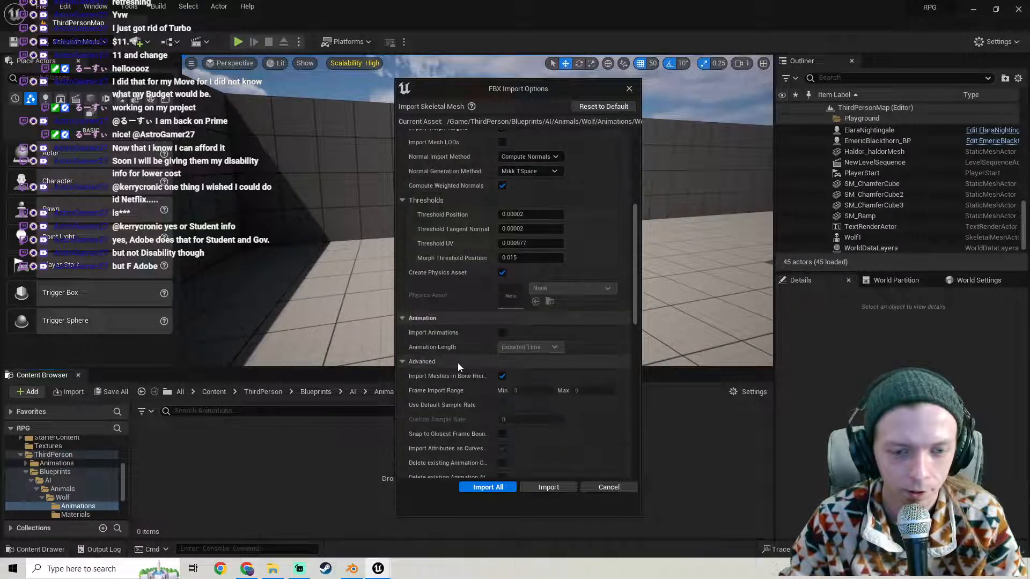
{"action": "left_click", "coordinate": [503, 333]}
{"action": "scroll", "coordinate": [462, 316], "scroll_direction": "down", "scroll_amount": 12}
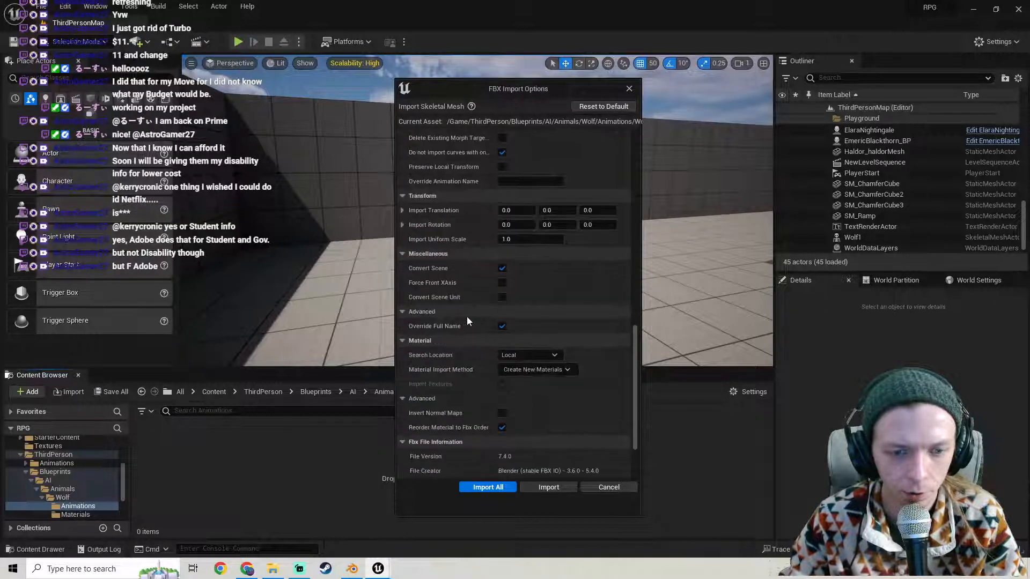
{"action": "scroll", "coordinate": [467, 321], "scroll_direction": "down", "scroll_amount": 2}
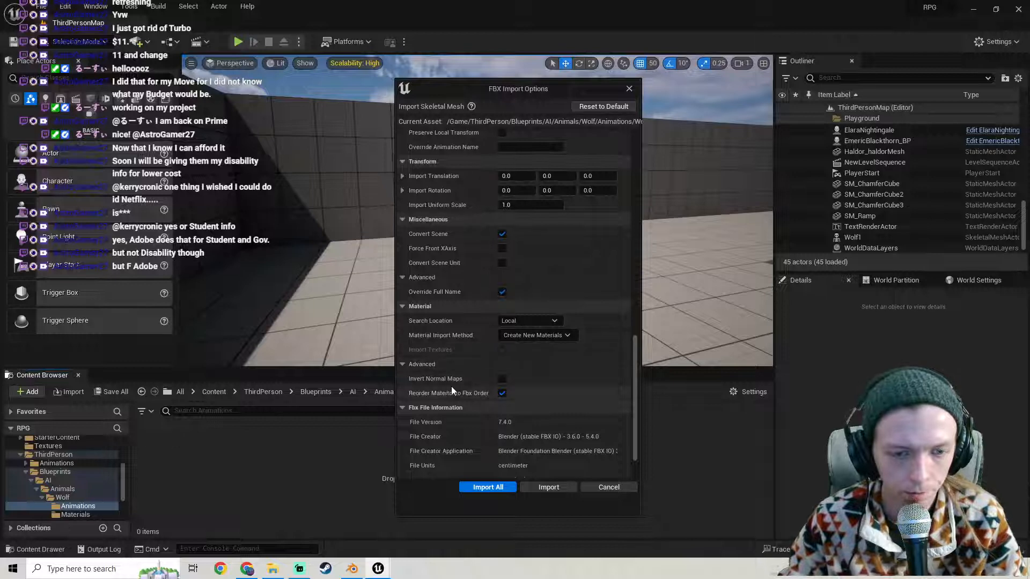
{"action": "scroll", "coordinate": [441, 337], "scroll_direction": "down", "scroll_amount": 3}
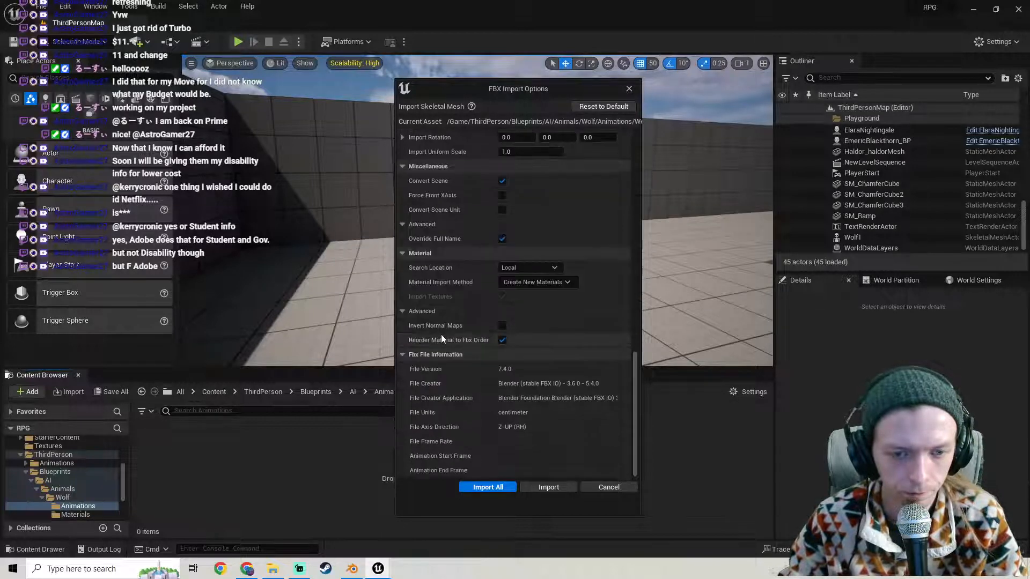
{"action": "left_click", "coordinate": [545, 283]}
{"action": "left_click", "coordinate": [545, 322]}
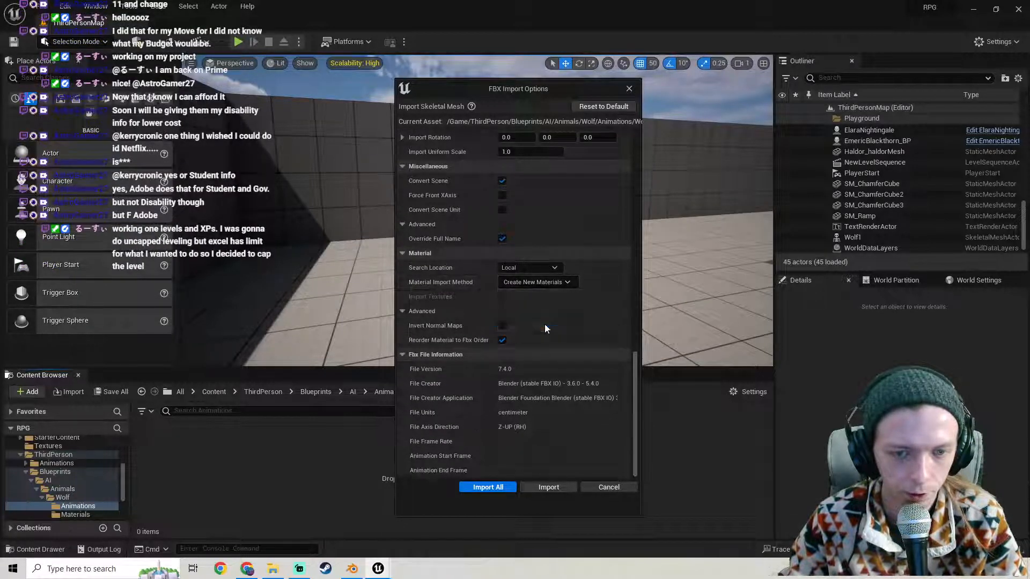
{"action": "left_click", "coordinate": [489, 488]}
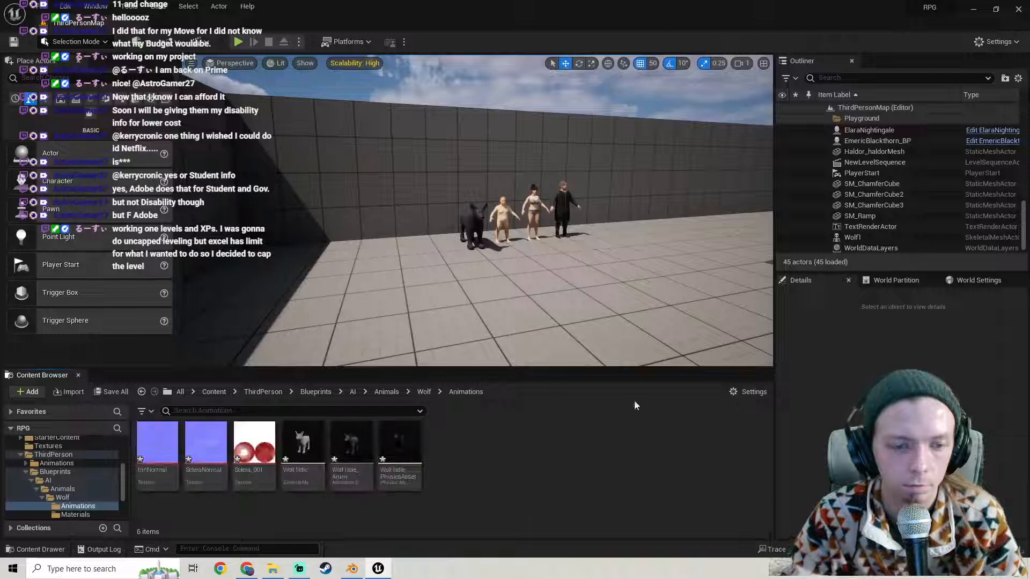
Place the Wolf1Idle_Anim animation in the level near the other characters and focus the view on it.
{"action": "mouse_move", "coordinate": [433, 230]}
{"action": "right_mouse_down"}
{"action": "mouse_move", "coordinate": [421, 234]}
{"action": "mouse_move", "coordinate": [424, 255]}
{"action": "mouse_move", "coordinate": [423, 246]}
{"action": "right_mouse_up"}
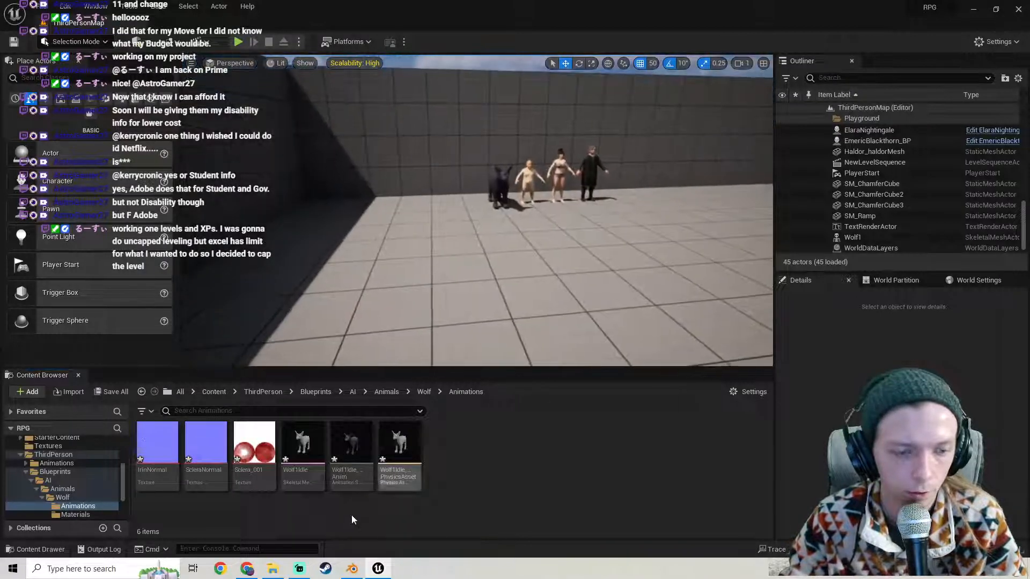
{"action": "left_click_drag", "start_coordinate": [353, 488], "coordinate": [425, 225]}
{"action": "key", "text": "f"}
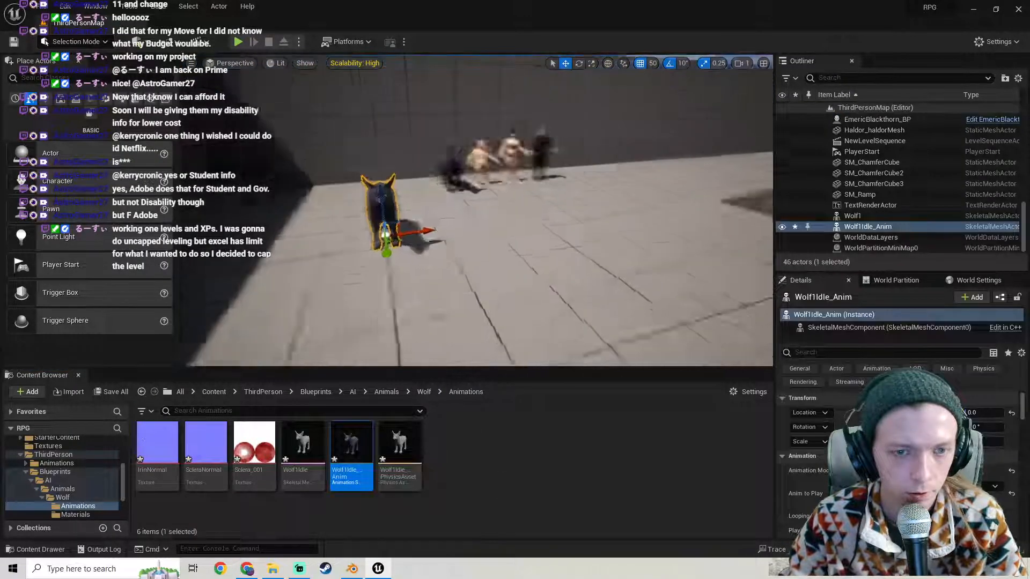
Play-test the level, walk the character around the placed Wolf1Idle_Anim wolf to examine its idle animation, and end the session.
{"action": "right_click_drag", "start_coordinate": [425, 225], "coordinate": [374, 251]}
{"action": "key", "text": "s"}
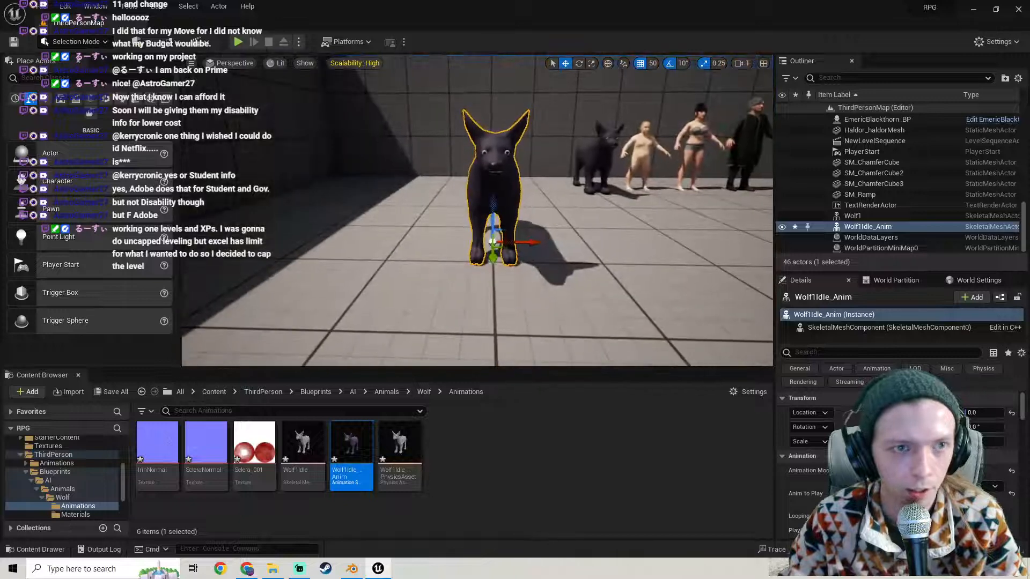
{"action": "left_click", "coordinate": [239, 41]}
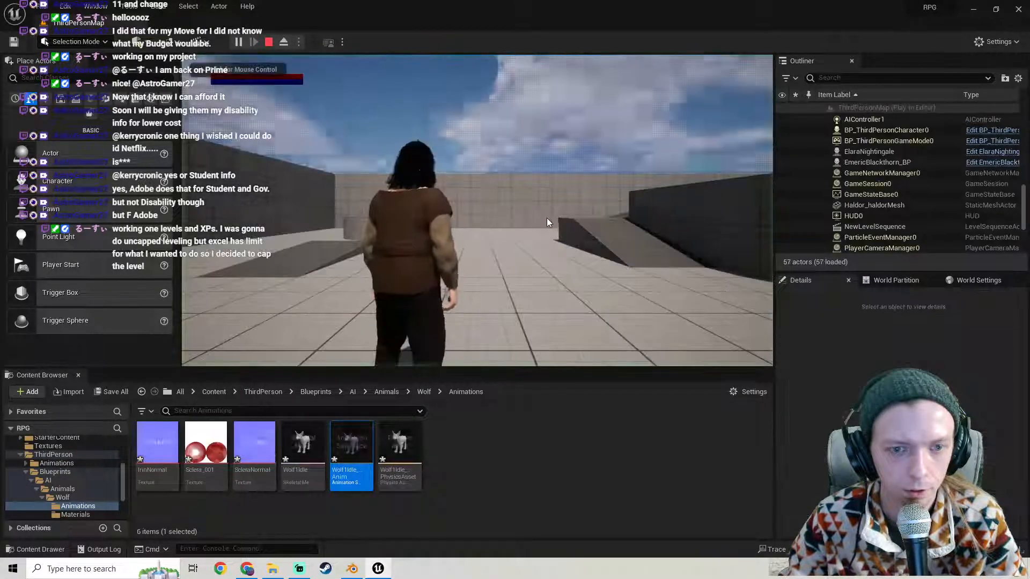
{"action": "key", "text": "w"}
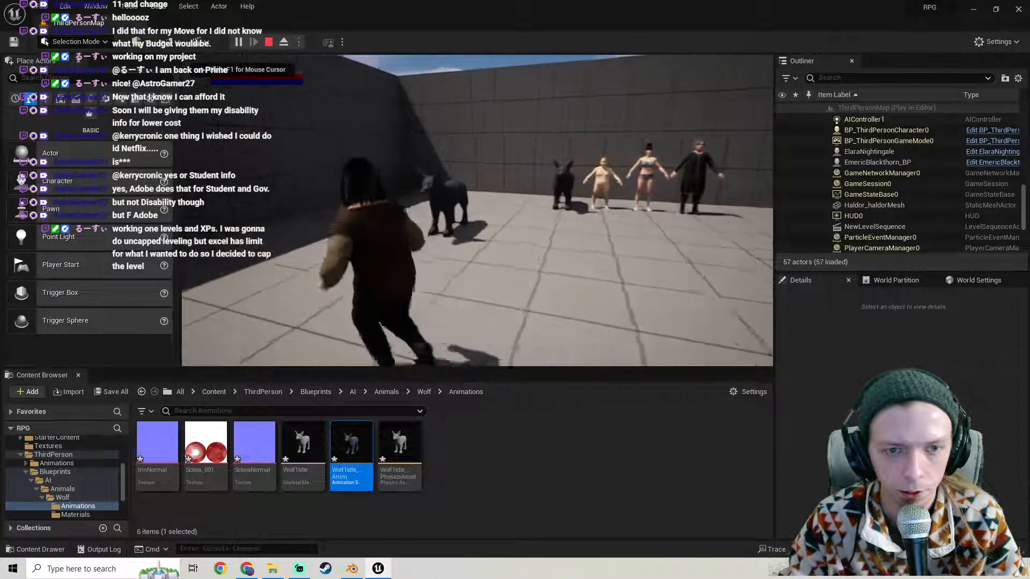
{"action": "key", "text": "w"}
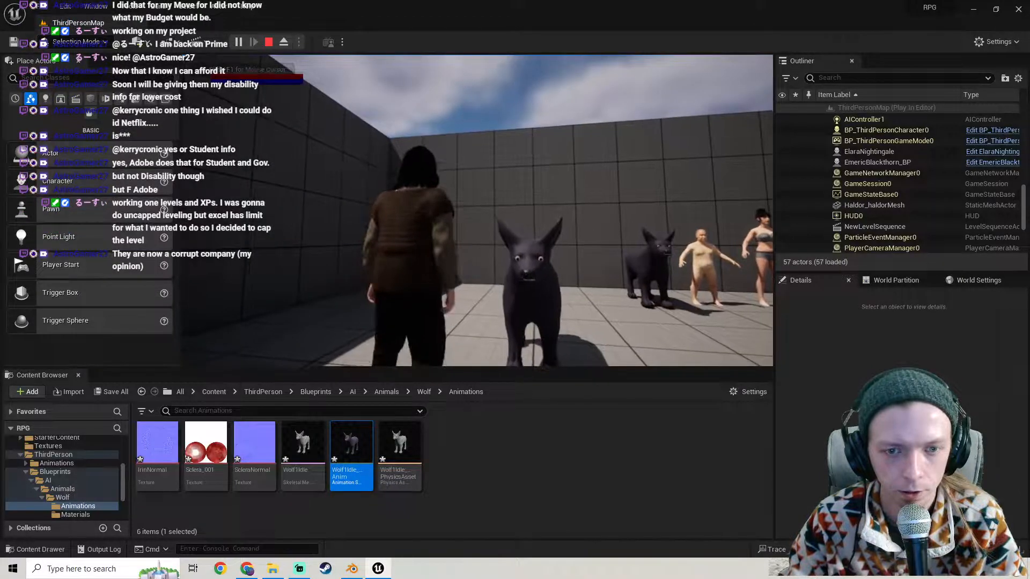
{"action": "key", "text": "w"}
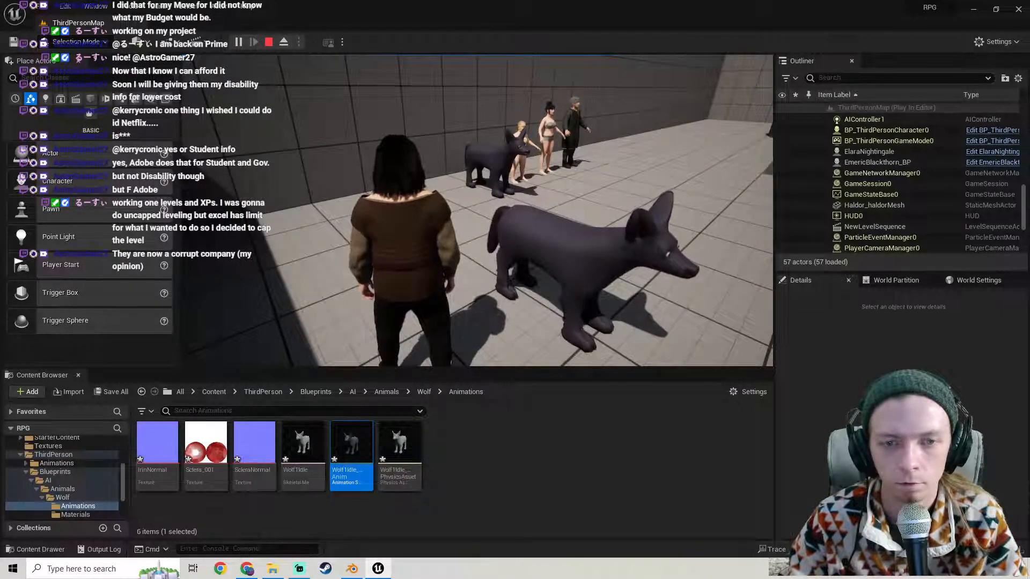
{"action": "key", "text": "w"}
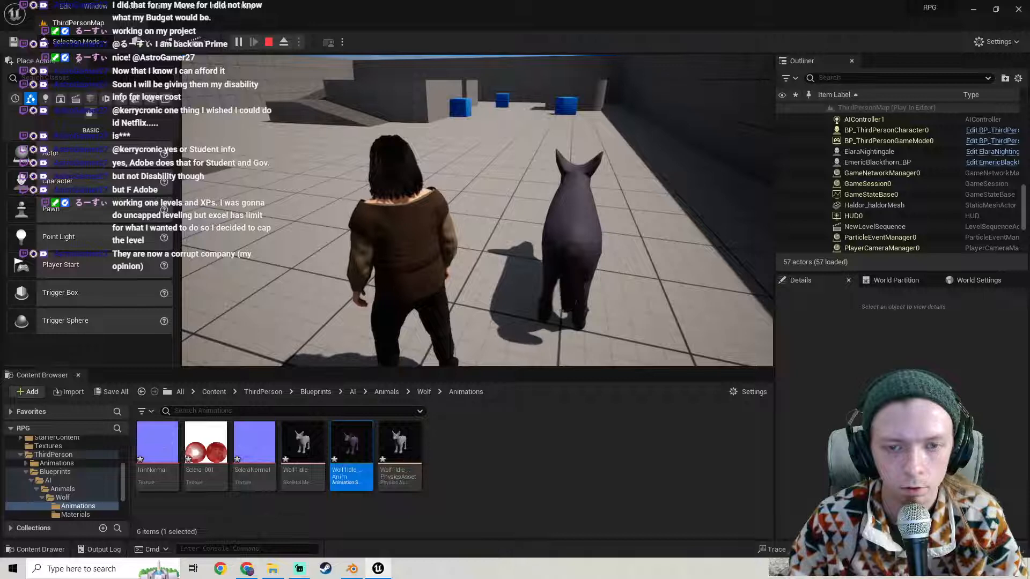
{"action": "key", "text": "w"}
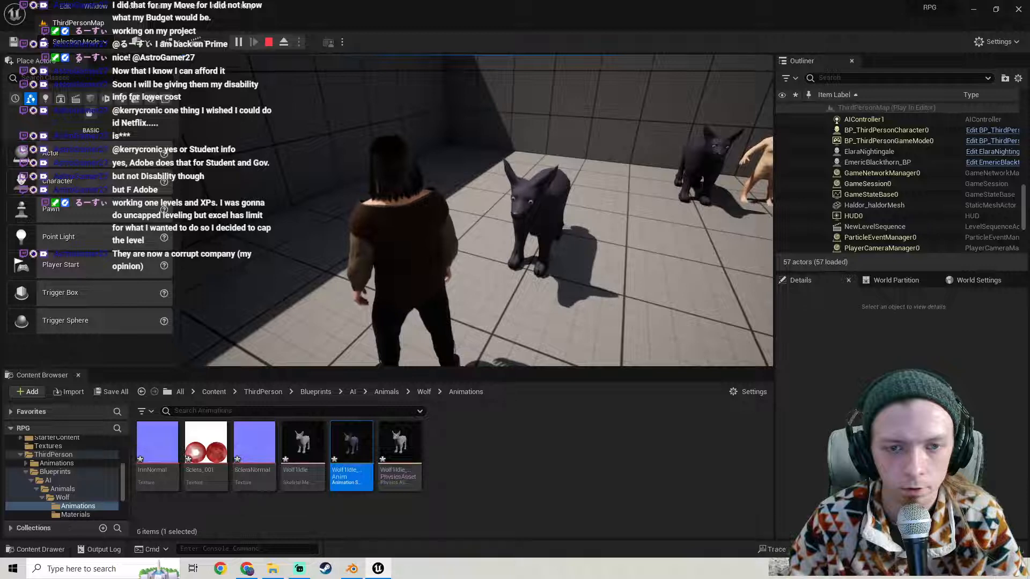
{"action": "key", "text": "Escape"}
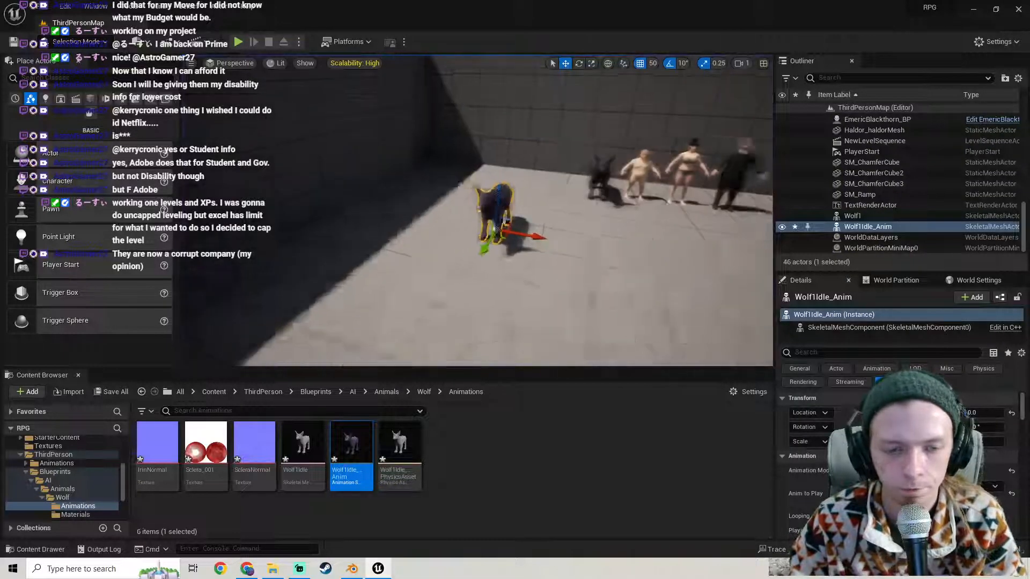
Save all the unsaved Wolf1Idle content, including the imported textures, mesh, animation, physics asset and the placed actor.
{"action": "left_click", "coordinate": [122, 391]}
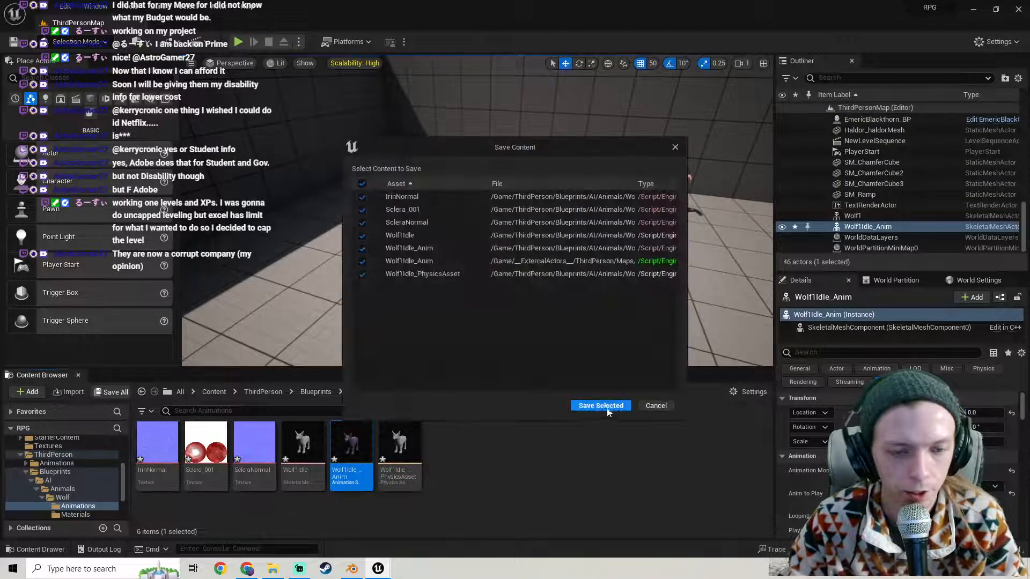
{"action": "left_click", "coordinate": [614, 407]}
{"action": "key", "text": "w"}
{"action": "right_click_drag", "start_coordinate": [476, 321], "coordinate": [438, 302]}
{"action": "key", "text": "s"}
{"action": "key", "text": "d"}
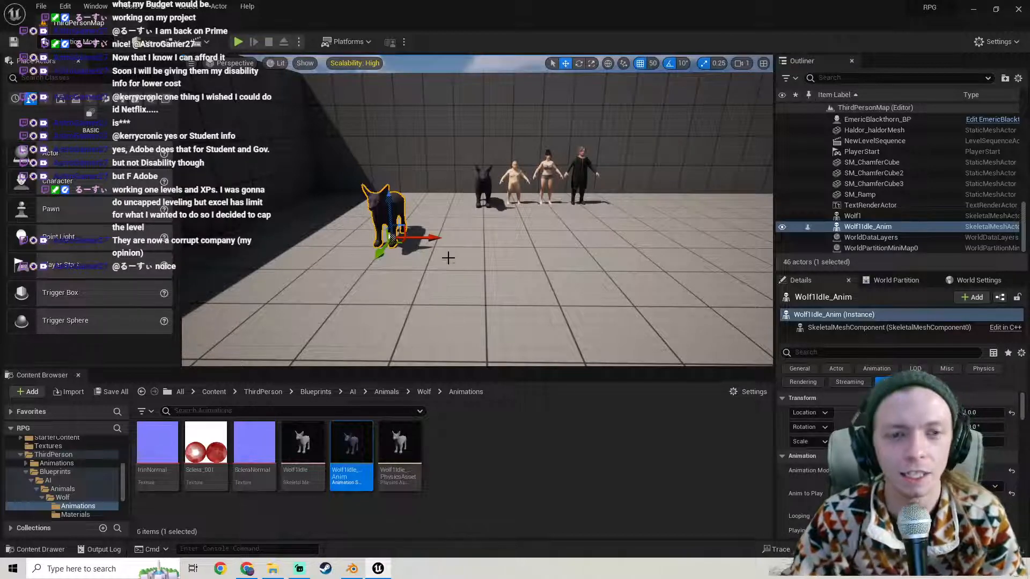
Delete the Wolf1Idle_Anim actor from the level and save that change.
{"action": "key", "text": "w"}
{"action": "right_click_drag", "start_coordinate": [448, 258], "coordinate": [357, 276]}
{"action": "key", "text": "Delete"}
{"action": "left_click", "coordinate": [119, 392]}
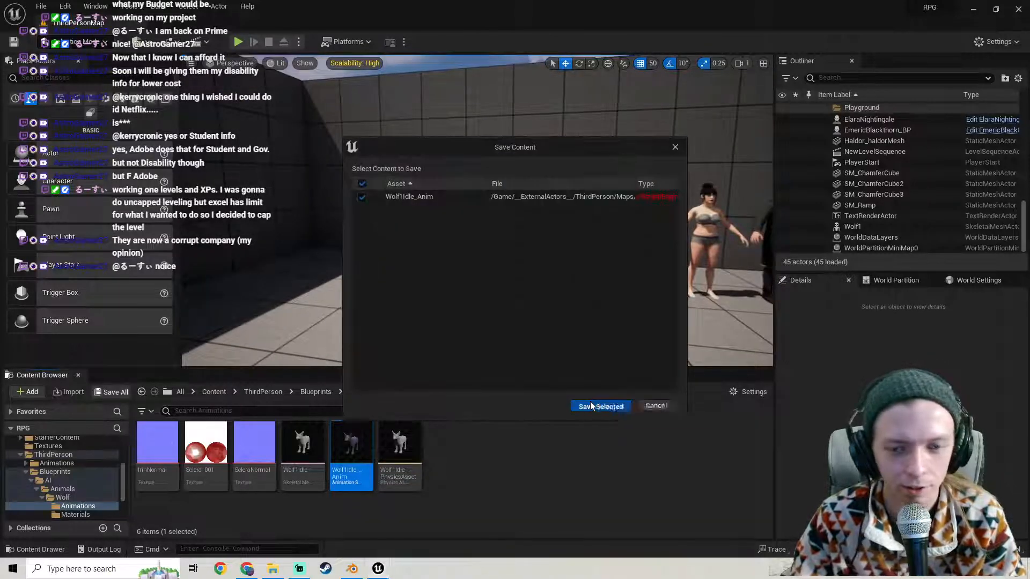
{"action": "left_click", "coordinate": [594, 407]}
Delete the IrinNormal, Sclera_001 and ScleraNormal textures from the wolf's Animations folder.
{"action": "key", "text": "s"}
{"action": "mouse_move", "coordinate": [556, 285]}
{"action": "right_mouse_down"}
{"action": "mouse_move", "coordinate": [596, 279]}
{"action": "mouse_move", "coordinate": [556, 286]}
{"action": "right_mouse_up"}
{"action": "key", "text": "w"}
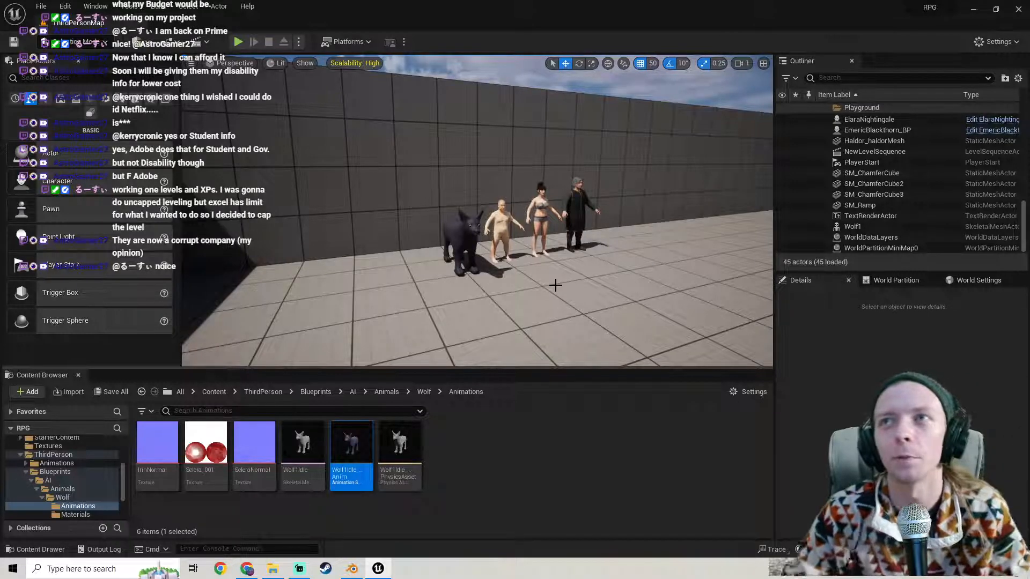
{"action": "right_click_drag", "start_coordinate": [518, 225], "coordinate": [476, 254]}
{"action": "left_click", "coordinate": [154, 484]}
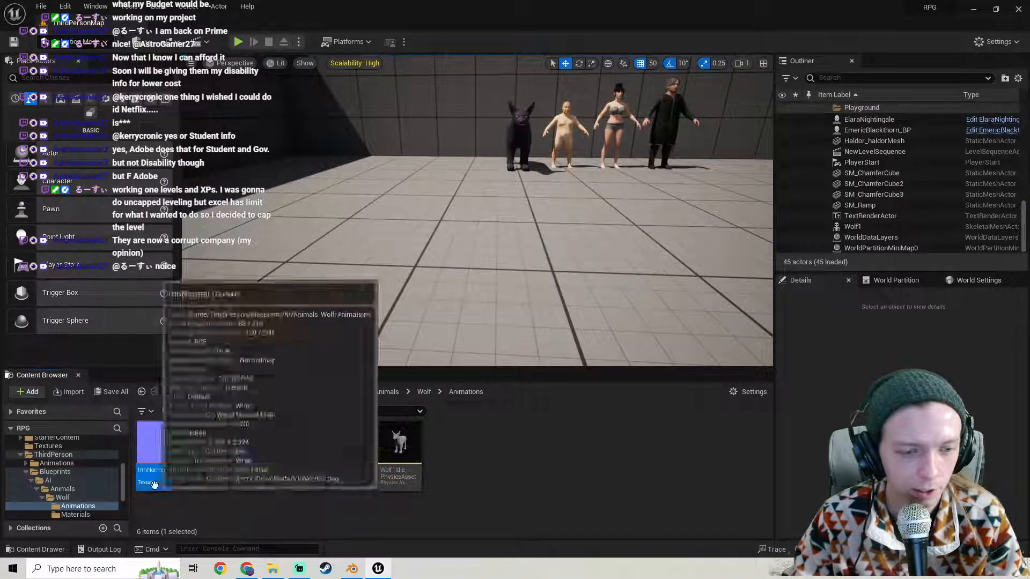
{"action": "left_click", "coordinate": [249, 470], "text": "shift"}
{"action": "key", "text": "Delete"}
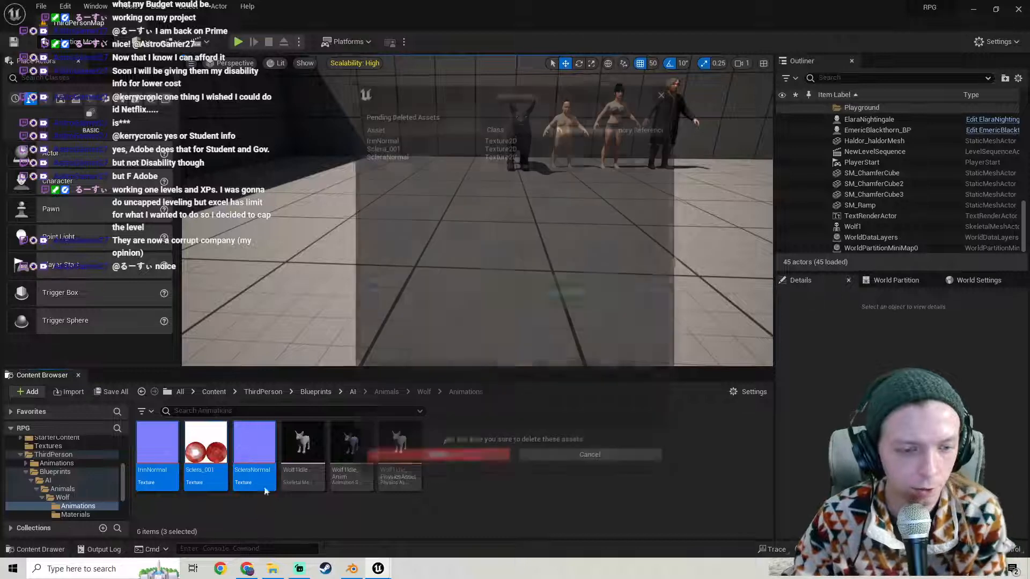
{"action": "left_click", "coordinate": [462, 457]}
Force delete the Wolf1Idle skeletal mesh and Wolf1Idle_PhysicsAsset from the Animations folder, keeping only the Wolf1Idle_Anim animation.
{"action": "left_click", "coordinate": [155, 450]}
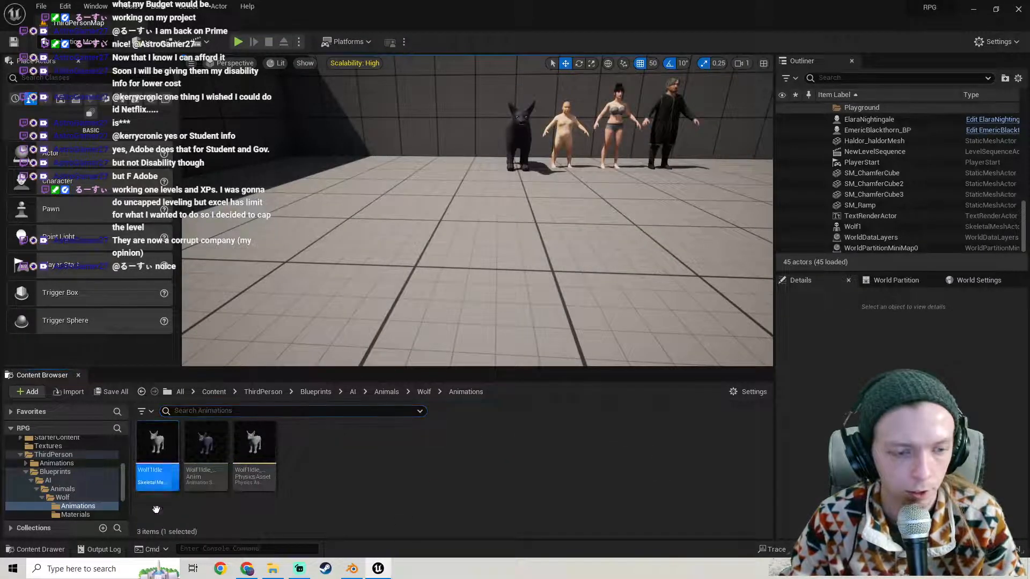
{"action": "left_click", "coordinate": [254, 456], "text": "ctrl"}
{"action": "left_click_drag", "start_coordinate": [254, 456], "coordinate": [303, 498]}
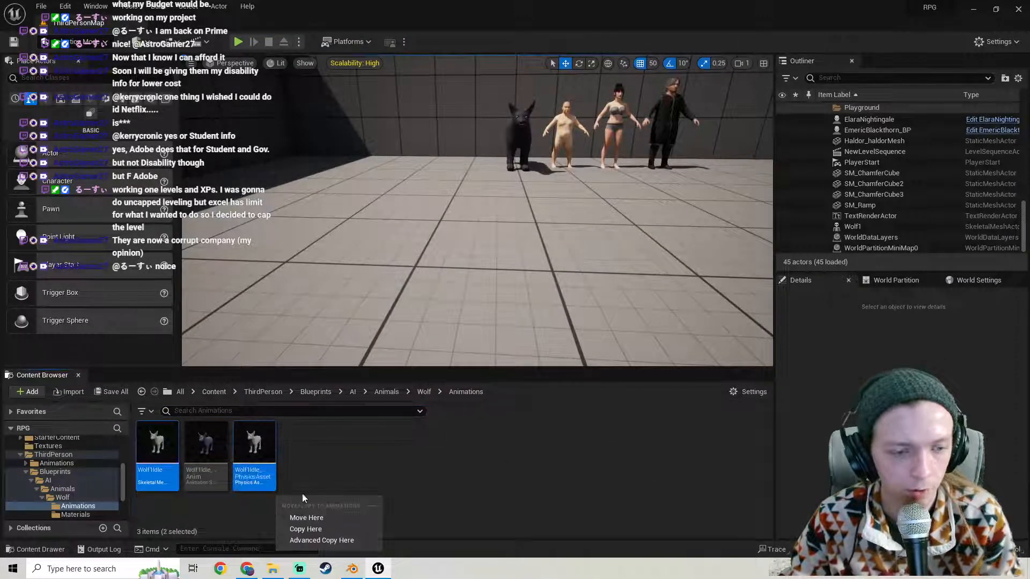
{"action": "left_click", "coordinate": [398, 445]}
{"action": "left_click", "coordinate": [161, 480]}
{"action": "left_click", "coordinate": [254, 480], "text": "ctrl"}
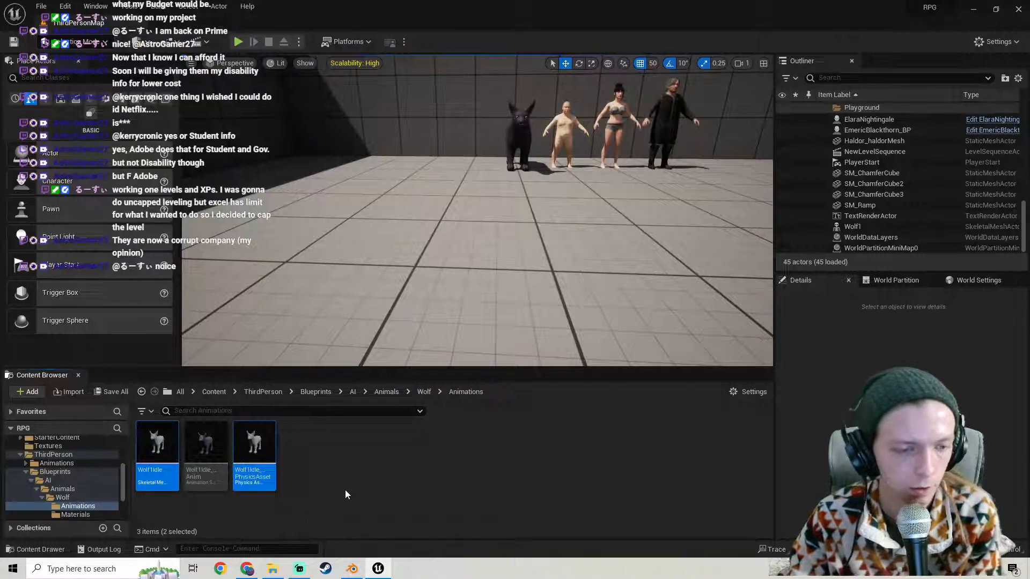
{"action": "key", "text": "Delete"}
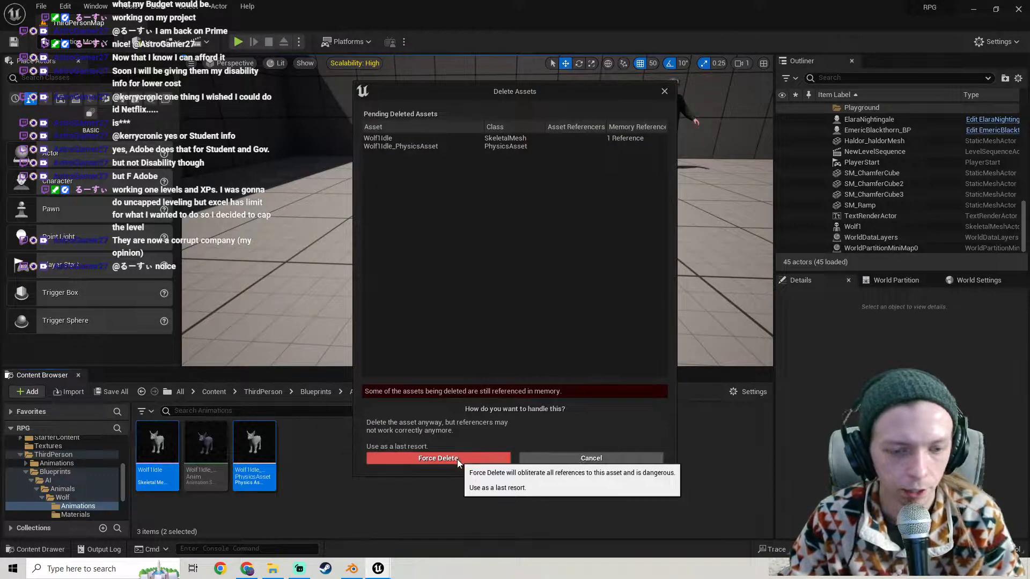
{"action": "left_click", "coordinate": [457, 459]}
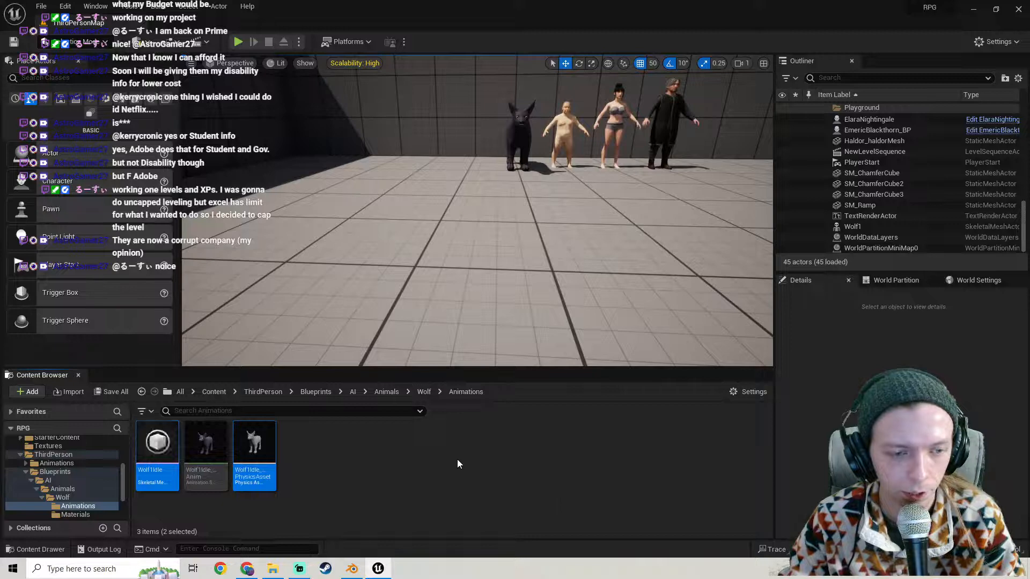
{"action": "right_click_drag", "start_coordinate": [525, 320], "coordinate": [515, 279]}
{"action": "right_click_drag", "start_coordinate": [568, 122], "coordinate": [499, 145]}
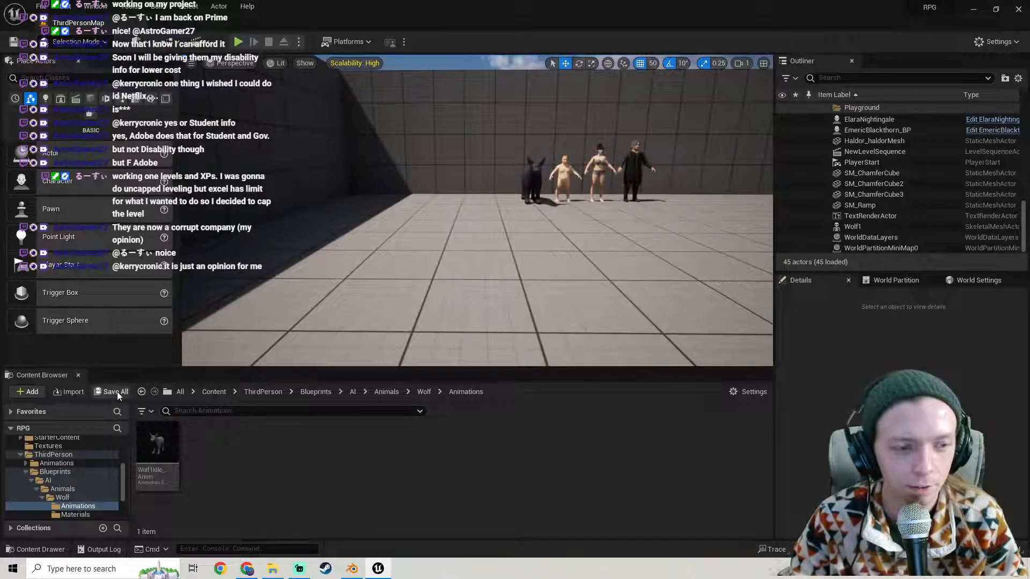
Close the RPG project in Unreal Editor, switch to Blender and view the rigged wolf from the side.
{"action": "left_click", "coordinate": [1018, 10]}
{"action": "left_click", "coordinate": [352, 568]}
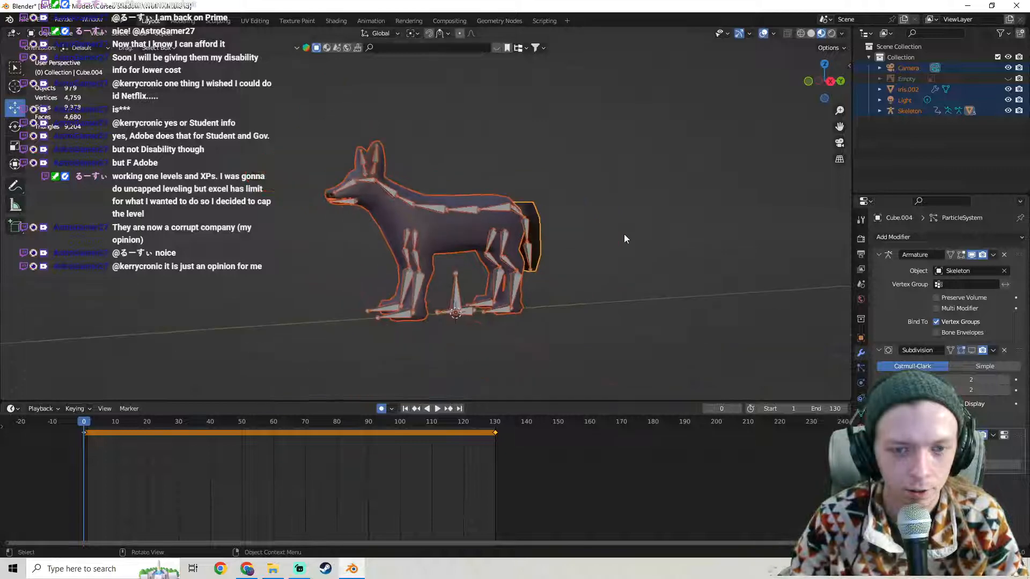
{"action": "middle_click_drag", "start_coordinate": [624, 238], "coordinate": [533, 298]}
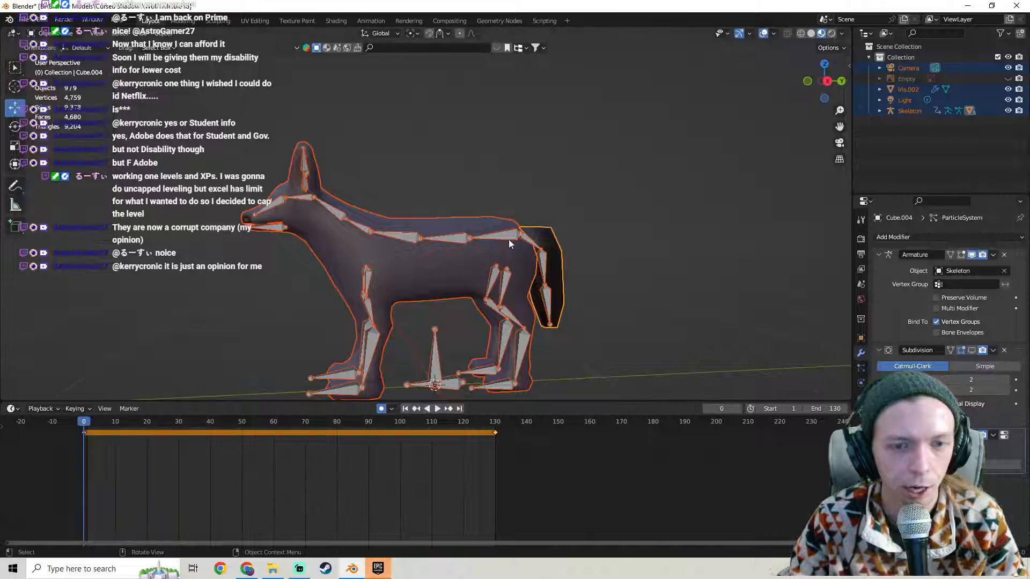
Deselect all objects in the wolf scene.
{"action": "middle_click_drag", "start_coordinate": [508, 239], "coordinate": [497, 156]}
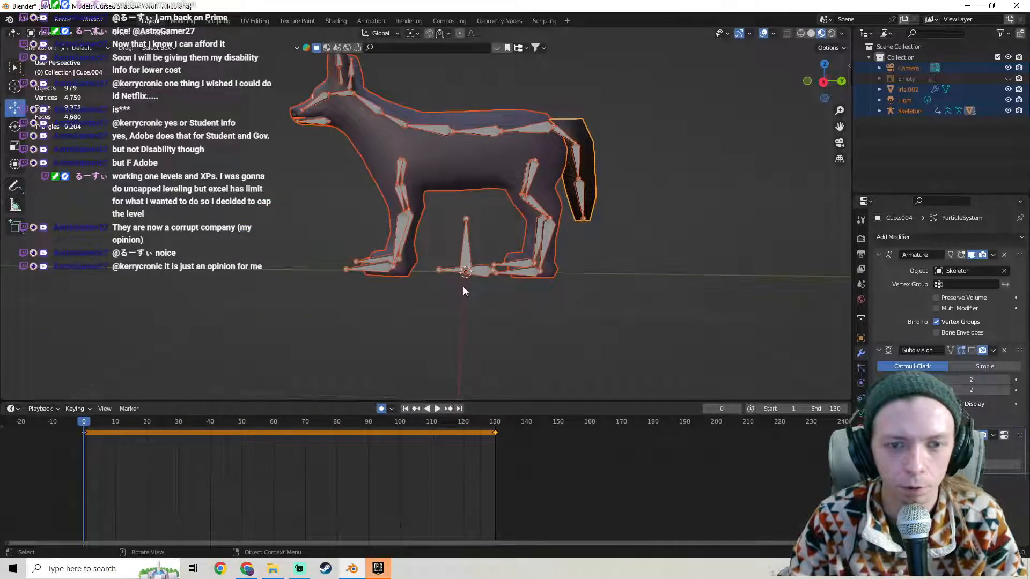
{"action": "middle_click_drag", "start_coordinate": [449, 204], "coordinate": [413, 285], "text": "shift"}
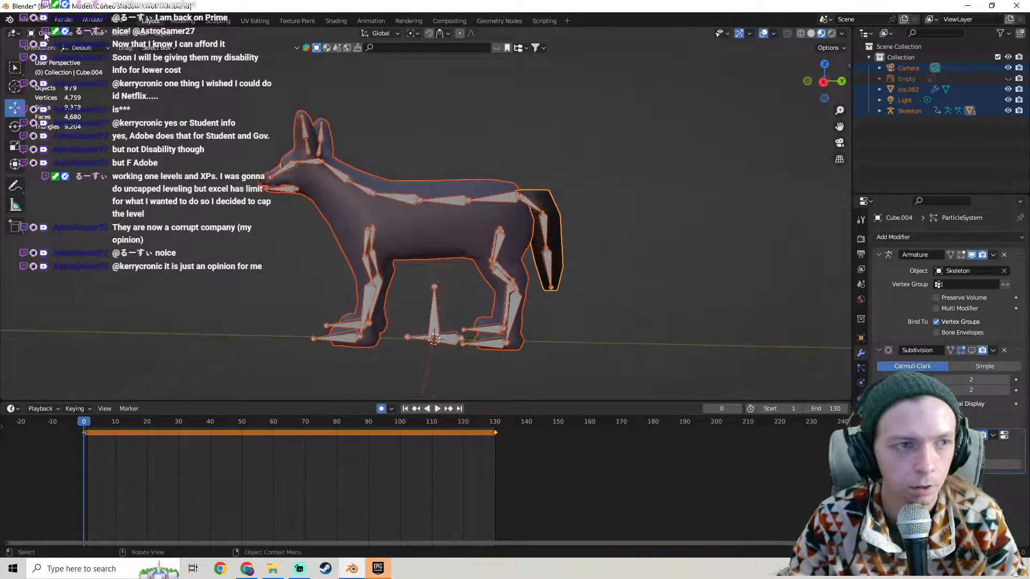
{"action": "left_click", "coordinate": [46, 34]}
{"action": "left_click", "coordinate": [46, 32]}
{"action": "left_click", "coordinate": [49, 32]}
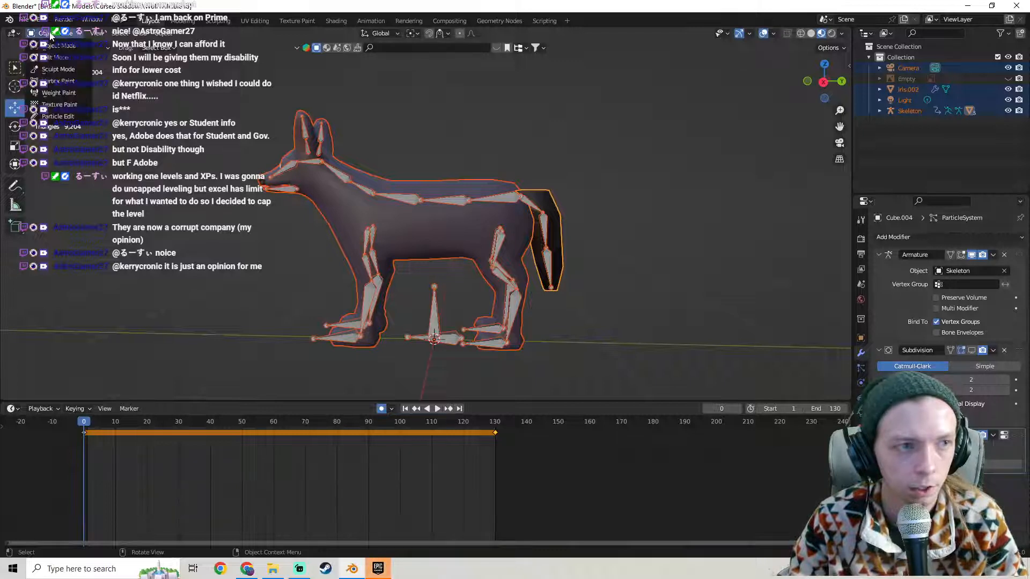
{"action": "left_click", "coordinate": [47, 27]}
{"action": "left_click", "coordinate": [503, 111]}
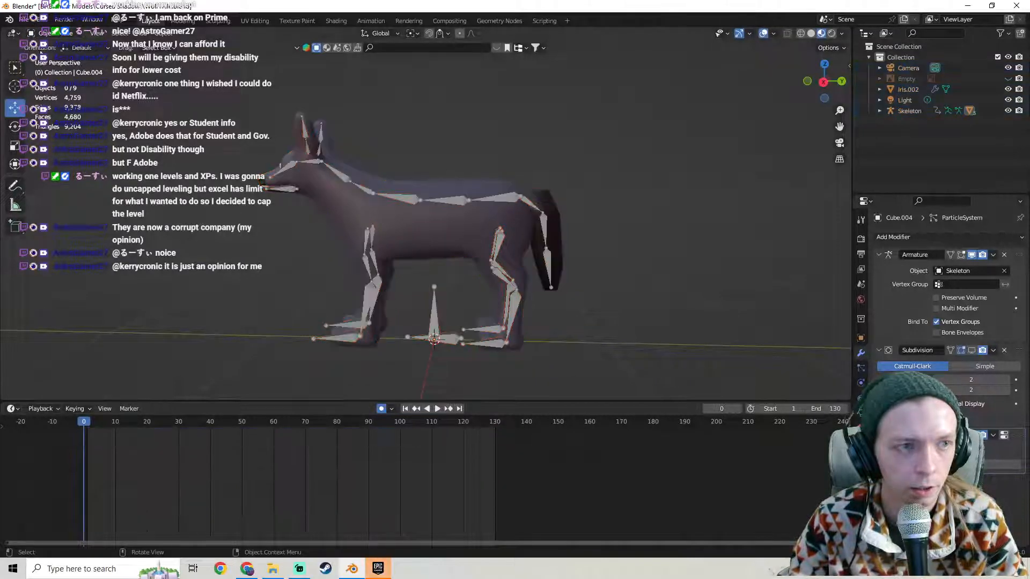
Save the project under the new name Wolf1LayingIdle.blend in the Cursed Shadows folder.
{"action": "left_click", "coordinate": [23, 19]}
{"action": "left_click", "coordinate": [45, 102]}
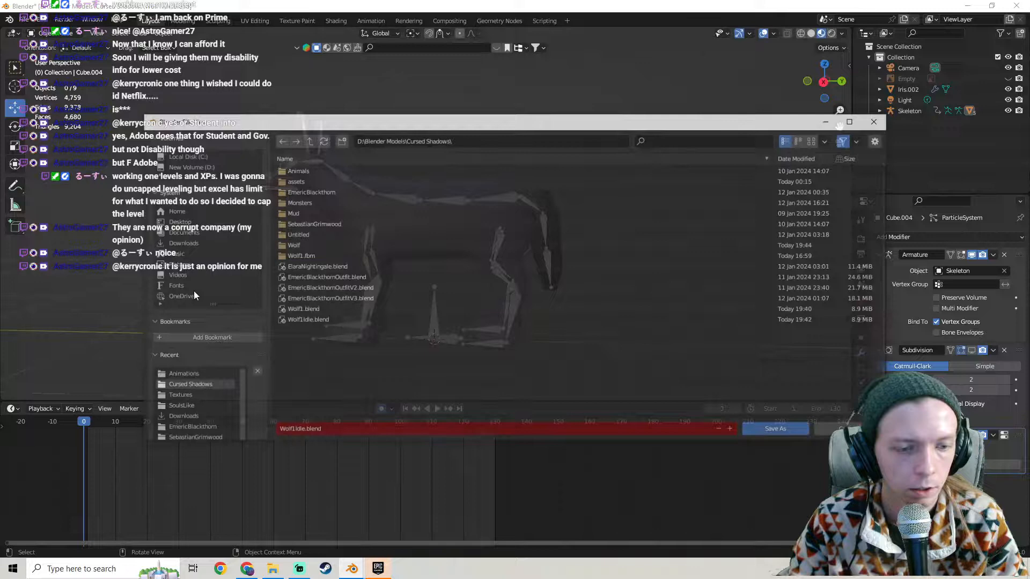
{"action": "left_click", "coordinate": [298, 430]}
{"action": "left_click_drag", "start_coordinate": [292, 431], "coordinate": [304, 430]}
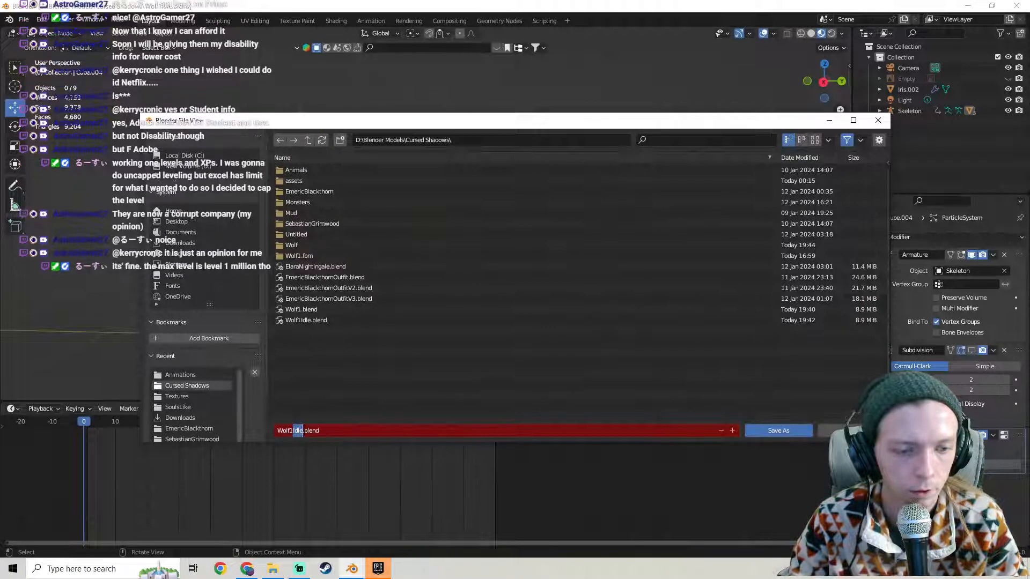
{"action": "type", "text": "Laying"}
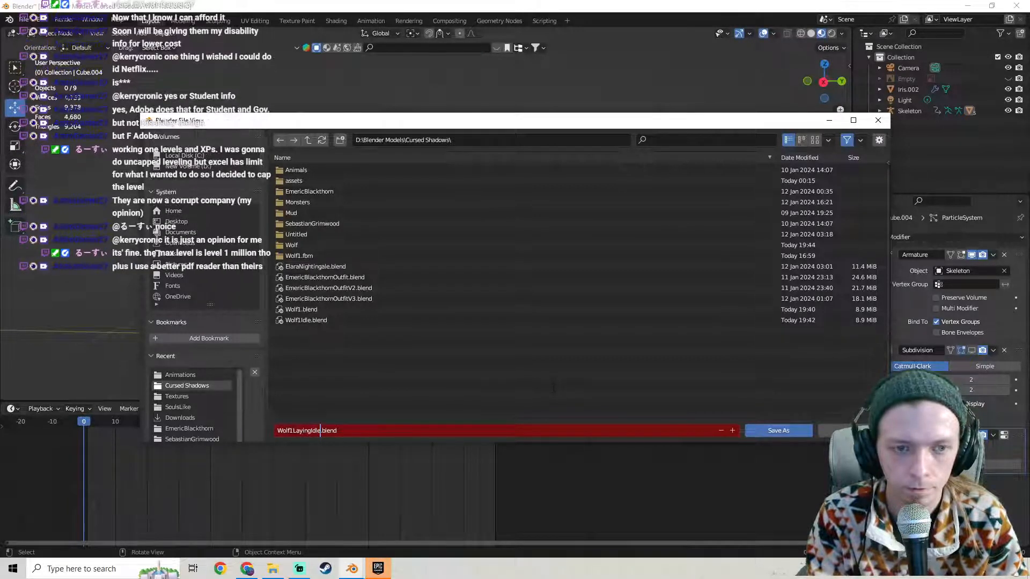
{"action": "left_click", "coordinate": [553, 392]}
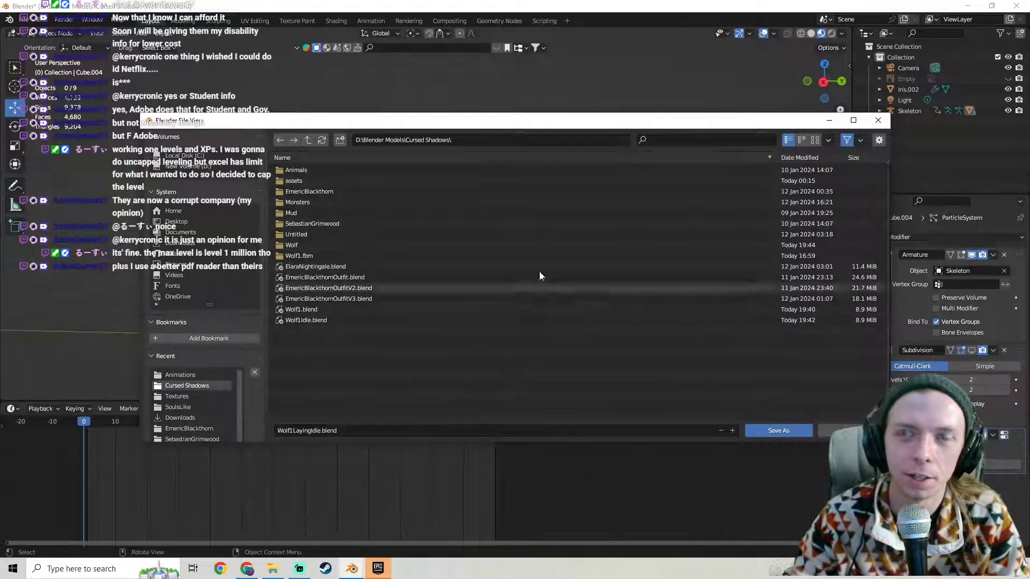
{"action": "left_click_drag", "start_coordinate": [414, 125], "coordinate": [375, 116]}
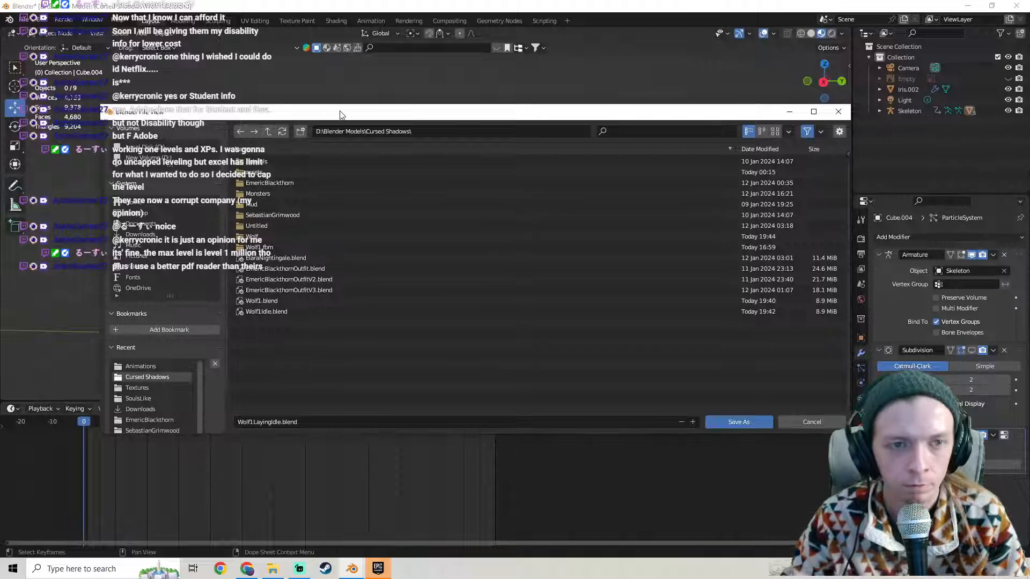
{"action": "left_click_drag", "start_coordinate": [339, 111], "coordinate": [333, 96]}
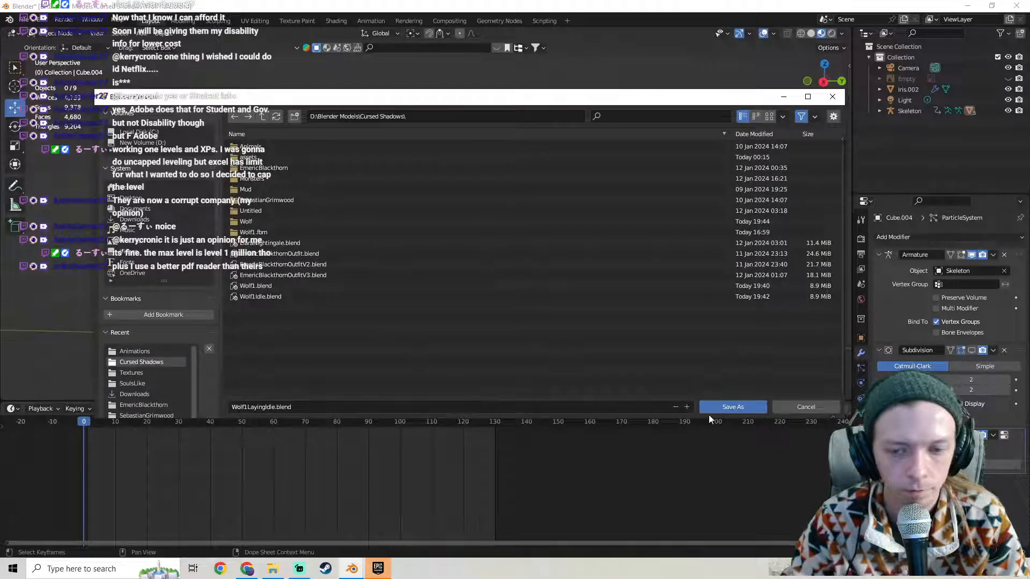
{"action": "left_click", "coordinate": [723, 409]}
Put the wolf's Skeleton armature into Pose Mode and select the rearmost spine bone, Spine0.
{"action": "mouse_move", "coordinate": [319, 319]}
{"action": "middle_mouse_down", "text": "shift"}
{"action": "mouse_move", "coordinate": [317, 342]}
{"action": "mouse_move", "coordinate": [308, 332]}
{"action": "middle_mouse_up", "text": "shift"}
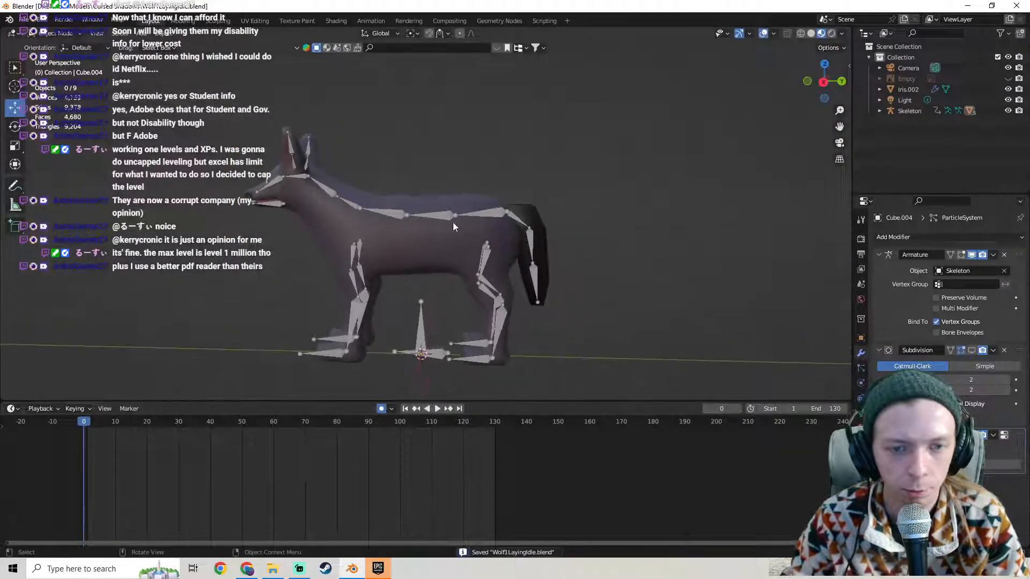
{"action": "left_click", "coordinate": [474, 214]}
{"action": "middle_click_drag", "start_coordinate": [461, 236], "coordinate": [445, 231]}
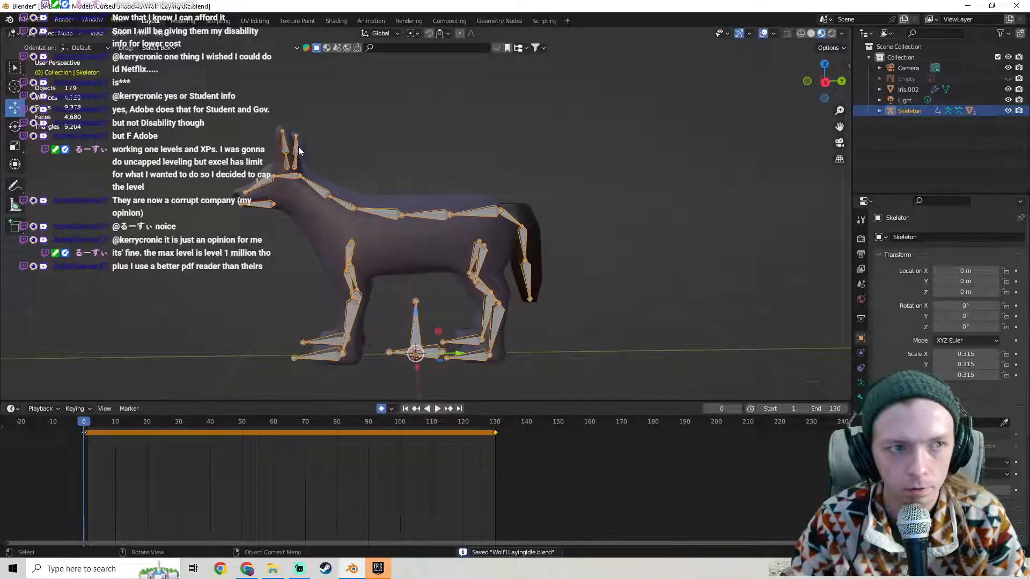
{"action": "left_click", "coordinate": [45, 34]}
{"action": "left_click", "coordinate": [54, 70]}
{"action": "middle_click_drag", "start_coordinate": [444, 277], "coordinate": [421, 236]}
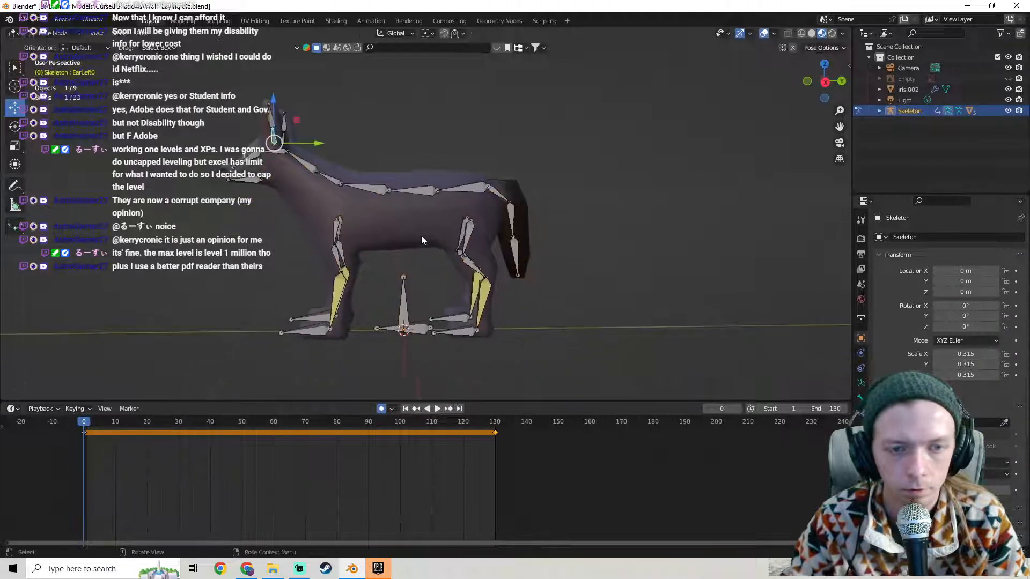
{"action": "left_click", "coordinate": [468, 190]}
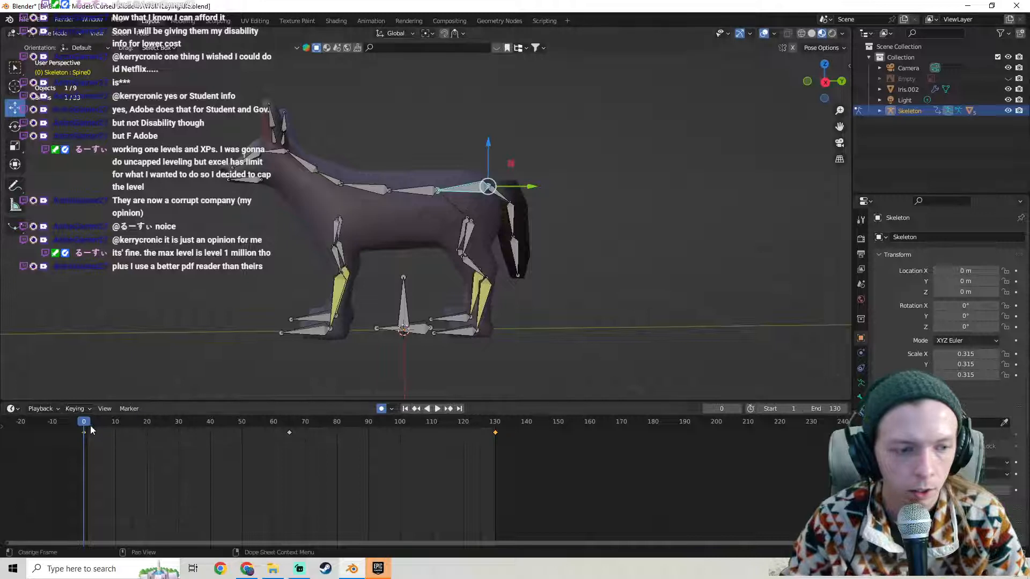
In the right side view, lower the Spine0 bone about 0.23 m along Z at frame 0 and play the animation.
{"action": "middle_click_drag", "start_coordinate": [442, 226], "coordinate": [391, 199], "text": "shift"}
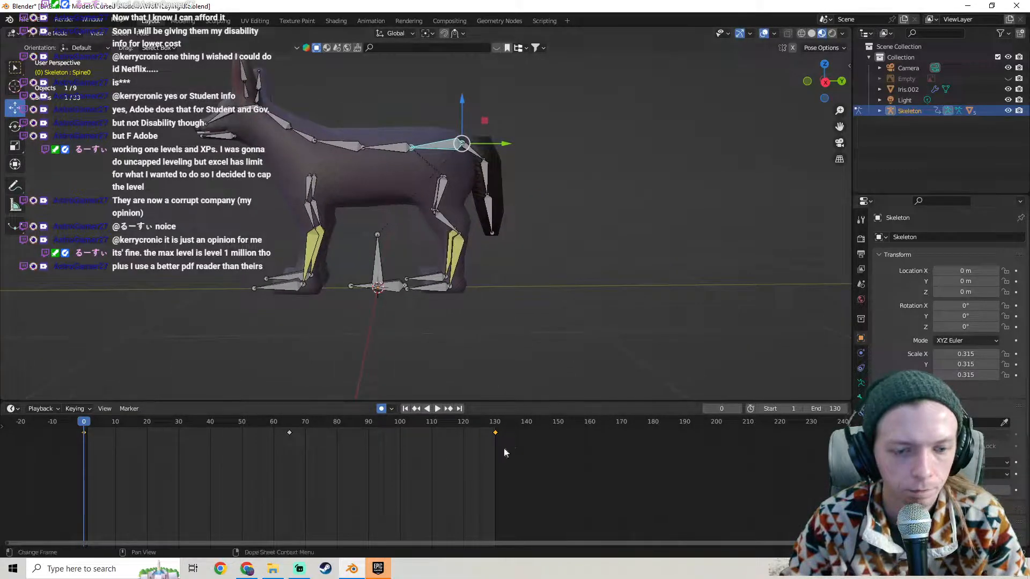
{"action": "left_click_drag", "start_coordinate": [503, 452], "coordinate": [68, 429]}
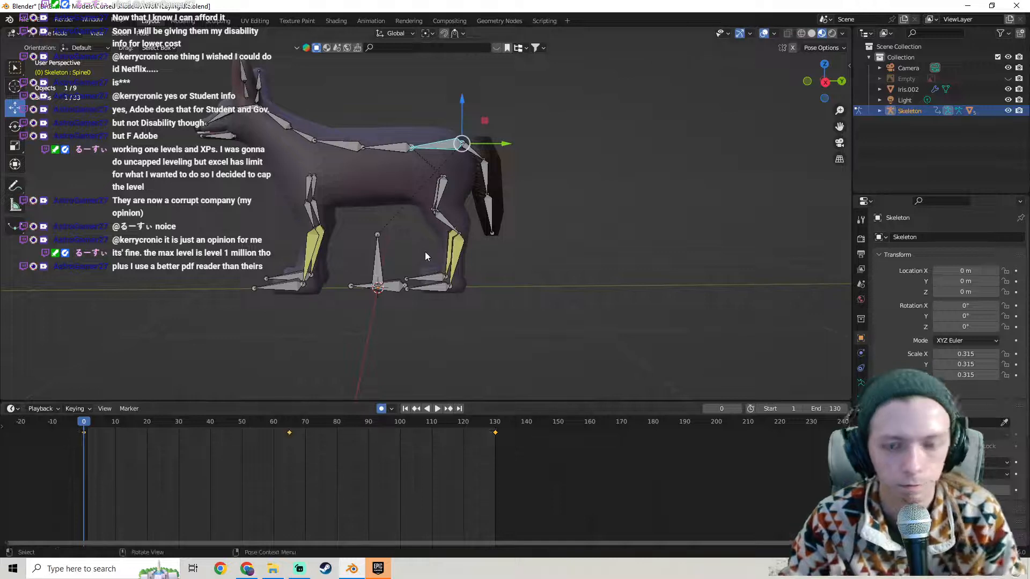
{"action": "key", "text": "KP_3"}
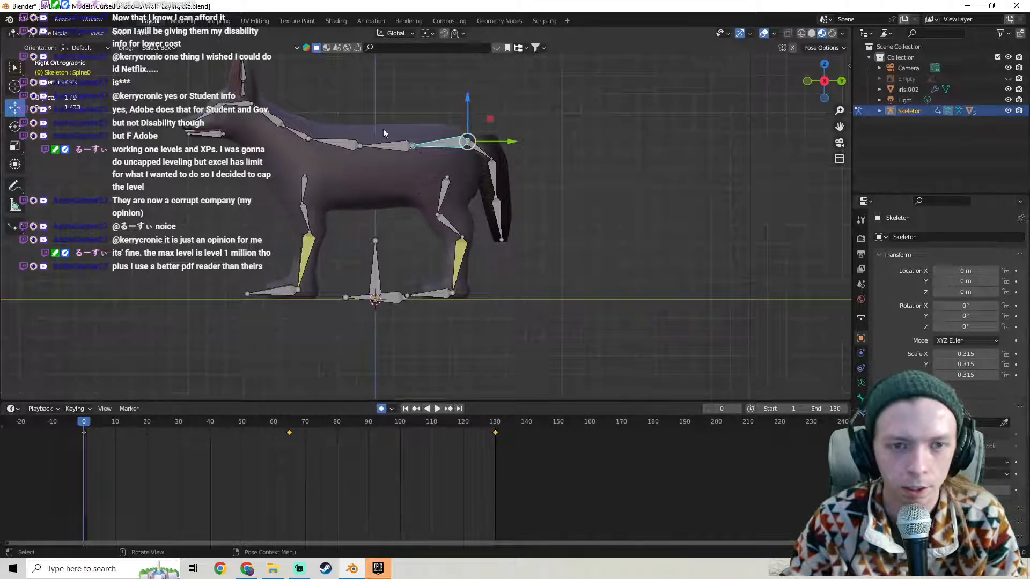
{"action": "left_click_drag", "start_coordinate": [469, 96], "coordinate": [482, 189]}
{"action": "middle_click_drag", "start_coordinate": [333, 277], "coordinate": [326, 281]}
{"action": "key", "text": "space"}
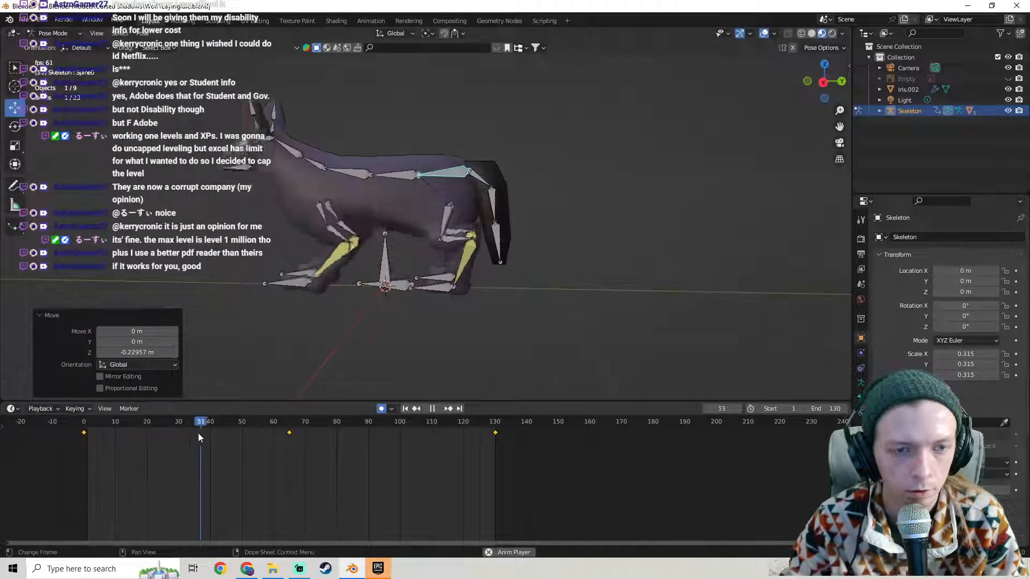
Delete the Spine0 keyframes at frames 65 and 130 and check the crouched pose during playback.
{"action": "left_click_drag", "start_coordinate": [335, 456], "coordinate": [280, 429]}
{"action": "key", "text": "Delete"}
{"action": "left_click_drag", "start_coordinate": [447, 448], "coordinate": [539, 430]}
{"action": "key", "text": "Delete"}
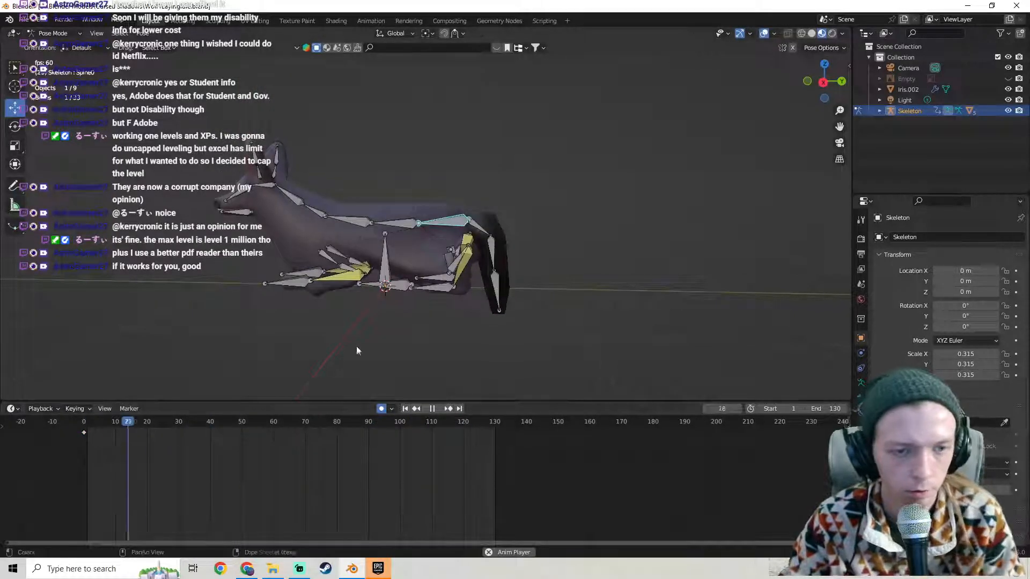
{"action": "mouse_move", "coordinate": [423, 284]}
{"action": "middle_mouse_down"}
{"action": "mouse_move", "coordinate": [543, 269]}
{"action": "mouse_move", "coordinate": [324, 290]}
{"action": "mouse_move", "coordinate": [345, 264]}
{"action": "mouse_move", "coordinate": [375, 268]}
{"action": "mouse_move", "coordinate": [281, 282]}
{"action": "mouse_move", "coordinate": [374, 240]}
{"action": "mouse_move", "coordinate": [438, 278]}
{"action": "middle_mouse_up"}
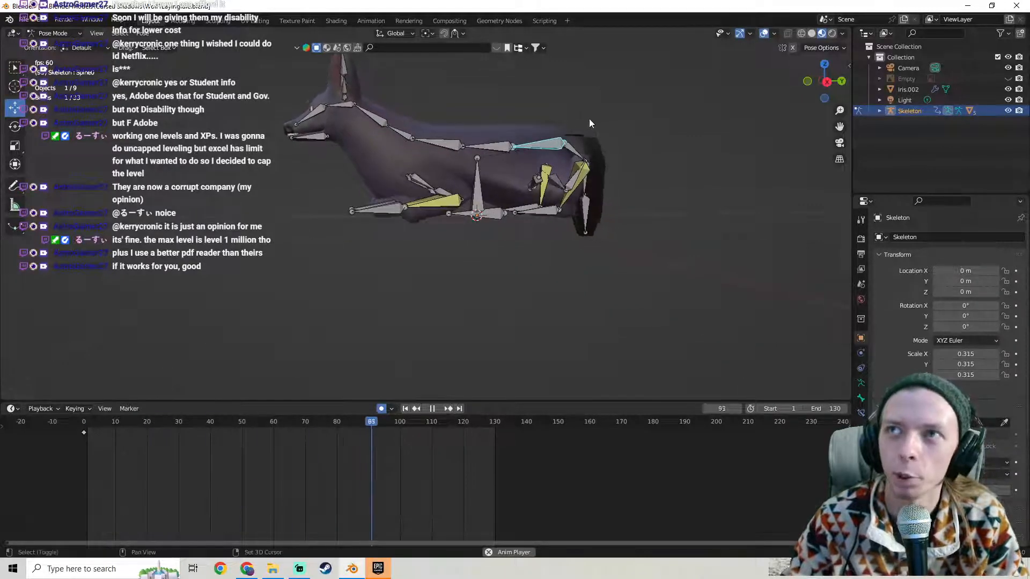
{"action": "mouse_move", "coordinate": [589, 118]}
{"action": "middle_mouse_down", "text": "shift"}
{"action": "mouse_move", "coordinate": [537, 198]}
{"action": "mouse_move", "coordinate": [452, 192]}
{"action": "mouse_move", "coordinate": [454, 213]}
{"action": "mouse_move", "coordinate": [438, 124]}
{"action": "middle_mouse_up", "text": "shift"}
{"action": "scroll", "coordinate": [533, 198], "scroll_direction": "up", "scroll_amount": 1}
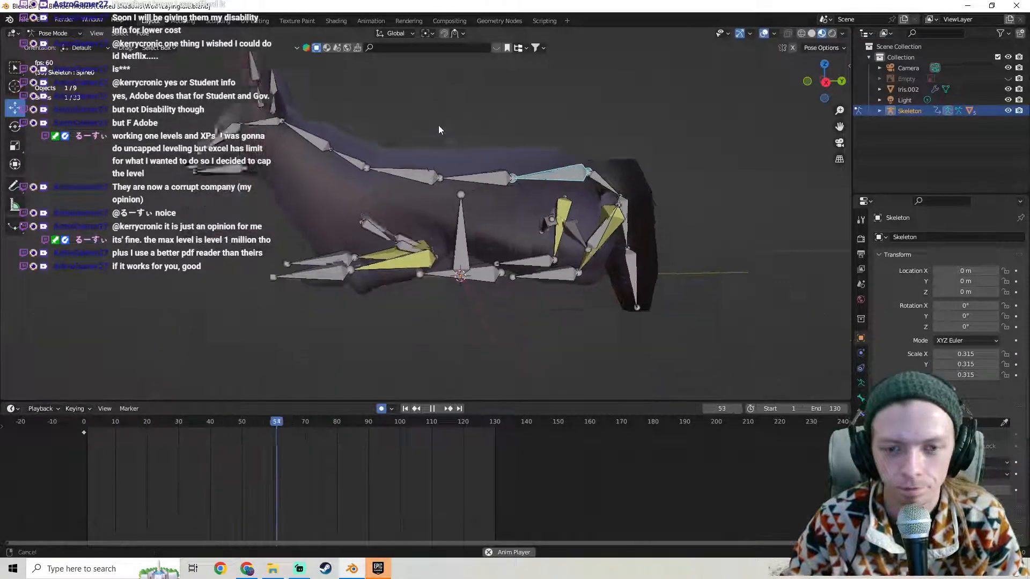
{"action": "middle_click_drag", "start_coordinate": [489, 210], "coordinate": [450, 159], "text": "shift"}
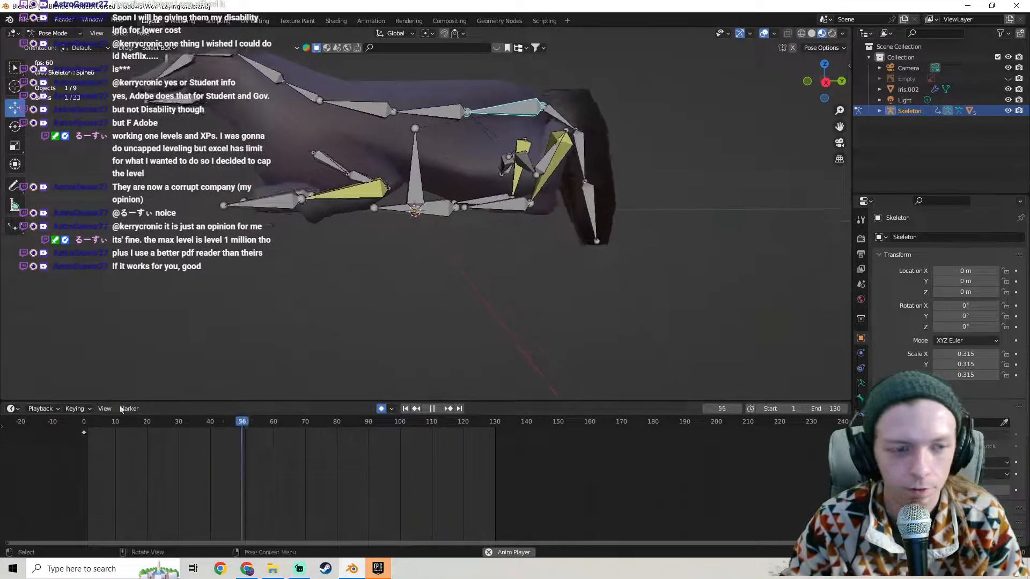
Stop playback at frame 0 and lower the Spine0 bone about another 0.046 m along Z.
{"action": "left_click", "coordinate": [86, 426]}
{"action": "left_click_drag", "start_coordinate": [86, 426], "coordinate": [82, 429]}
{"action": "key", "text": "space"}
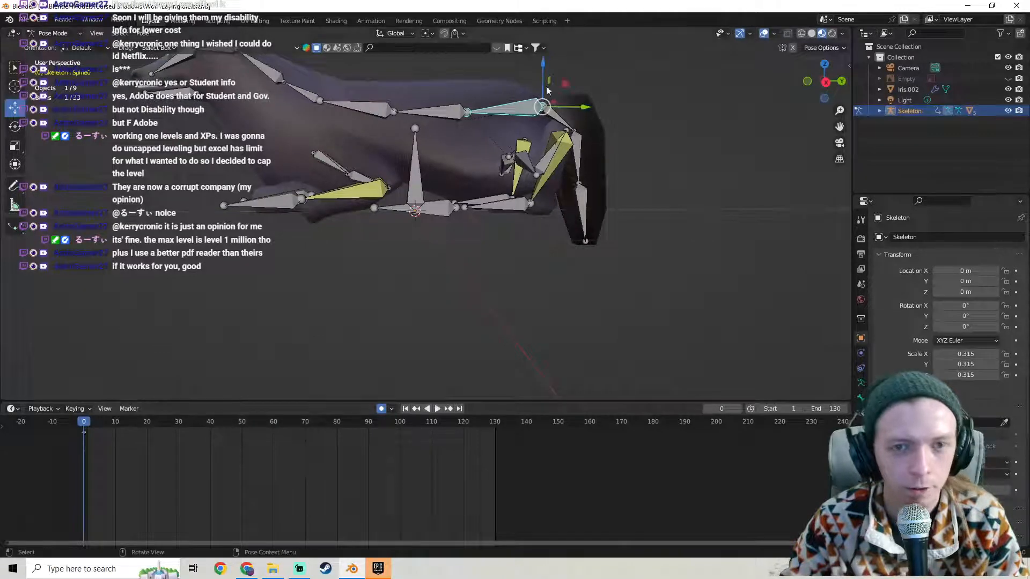
{"action": "left_click_drag", "start_coordinate": [543, 63], "coordinate": [549, 77]}
{"action": "middle_click_drag", "start_coordinate": [443, 136], "coordinate": [456, 147]}
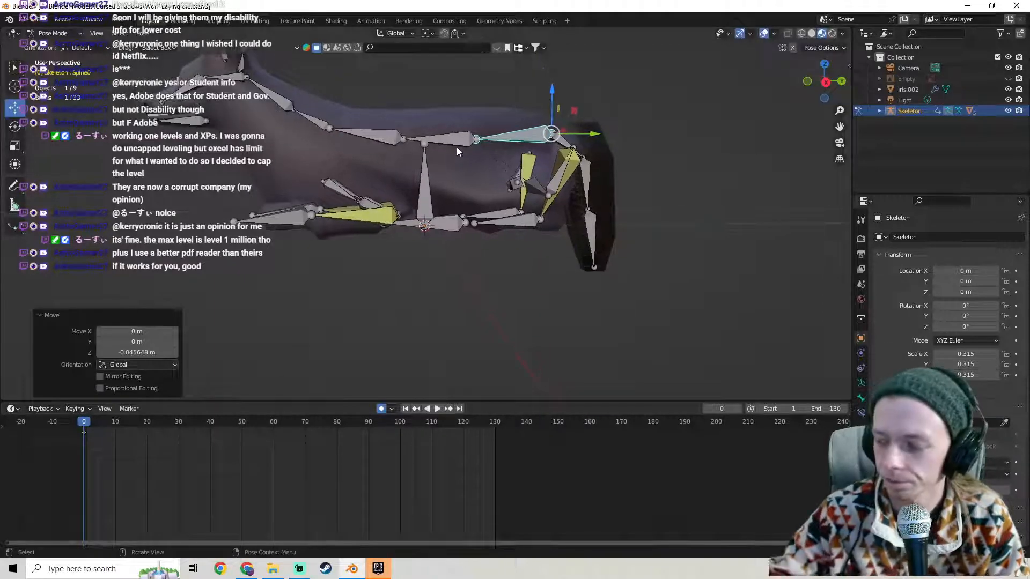
{"action": "middle_click_drag", "start_coordinate": [406, 213], "coordinate": [415, 188], "text": "shift"}
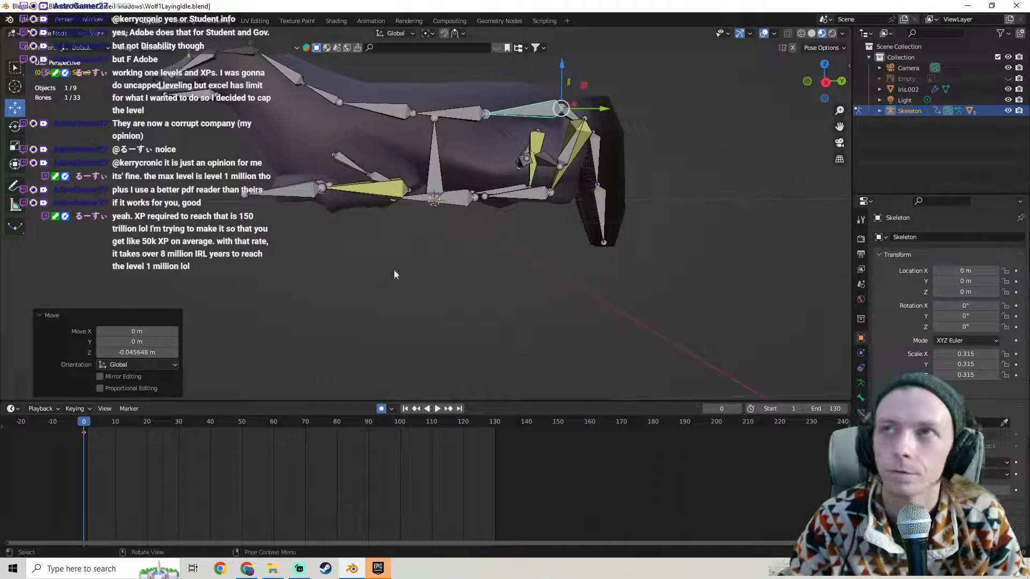
Copy the Spine0 keyframe from frame 0 to frame 130 and play the loop to check it.
{"action": "left_click_drag", "start_coordinate": [98, 430], "coordinate": [76, 439]}
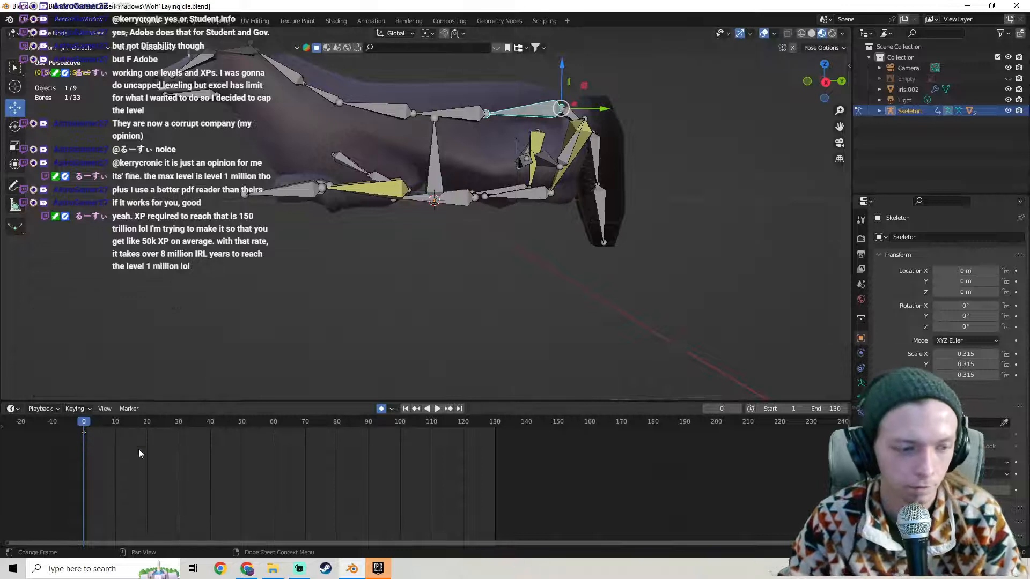
{"action": "left_click_drag", "start_coordinate": [462, 427], "coordinate": [495, 427]}
{"action": "key", "text": "ctrl+v"}
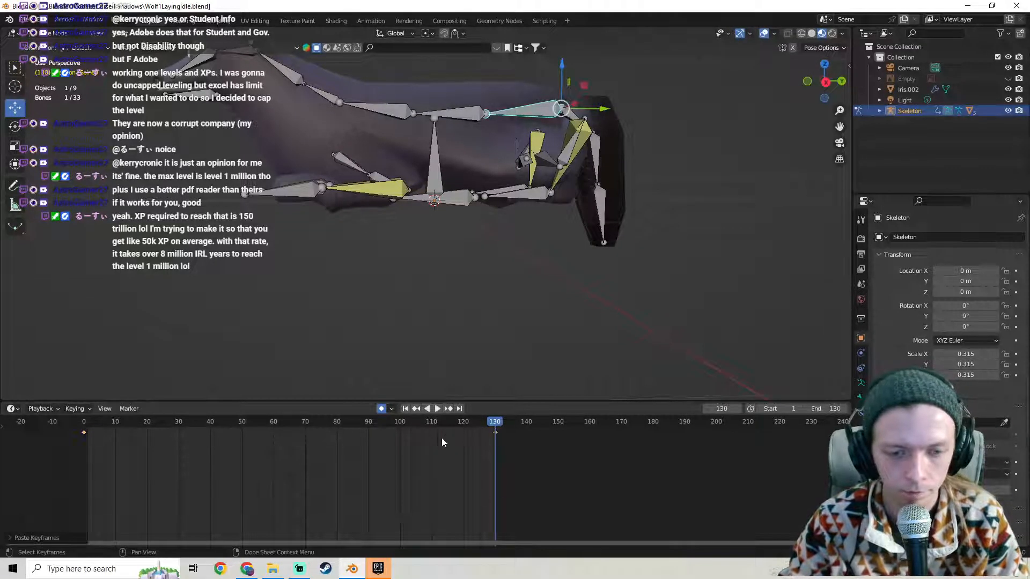
{"action": "key", "text": "space"}
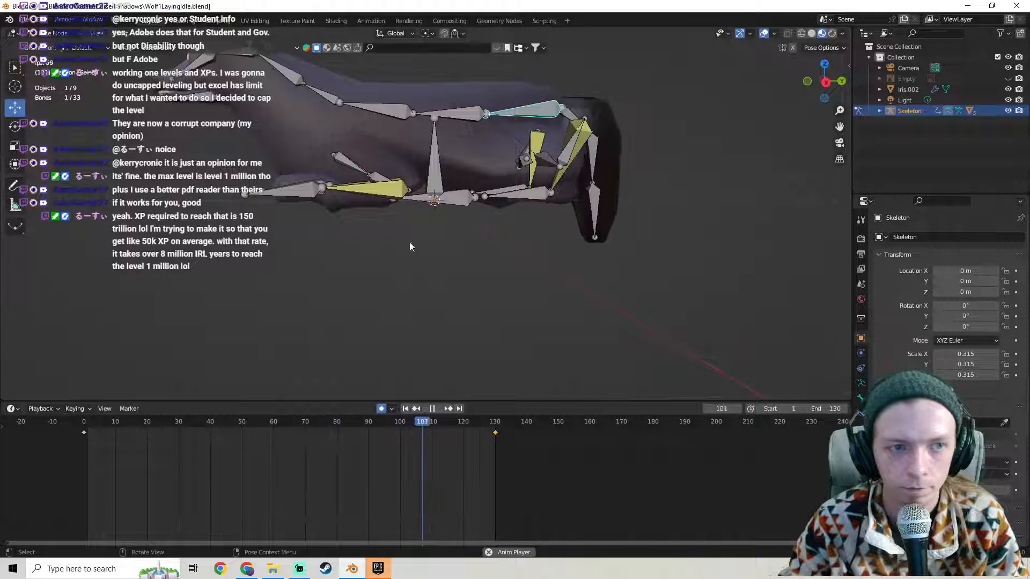
{"action": "middle_click_drag", "start_coordinate": [409, 246], "coordinate": [454, 256]}
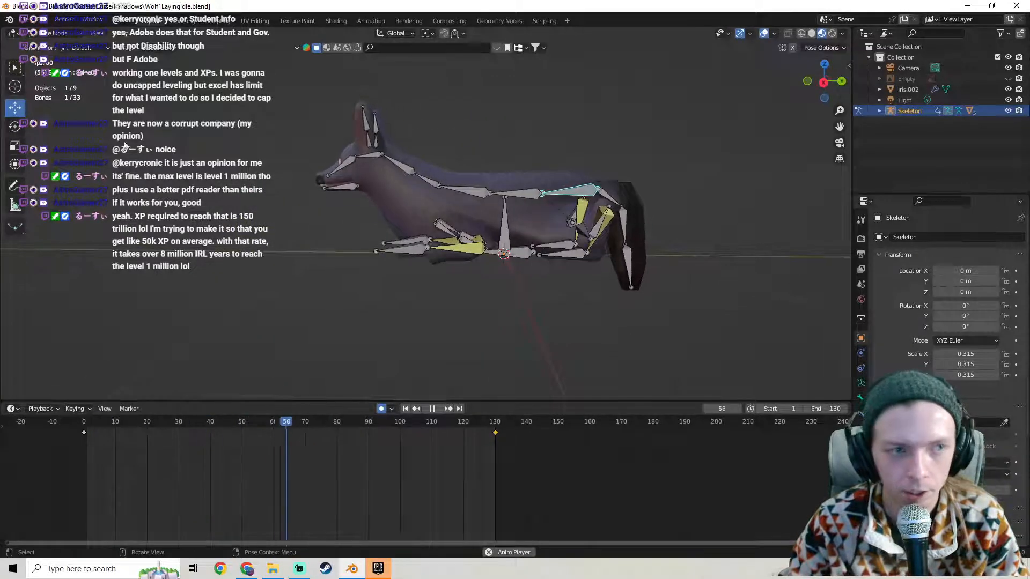
{"action": "key", "text": "space"}
{"action": "key", "text": "space"}
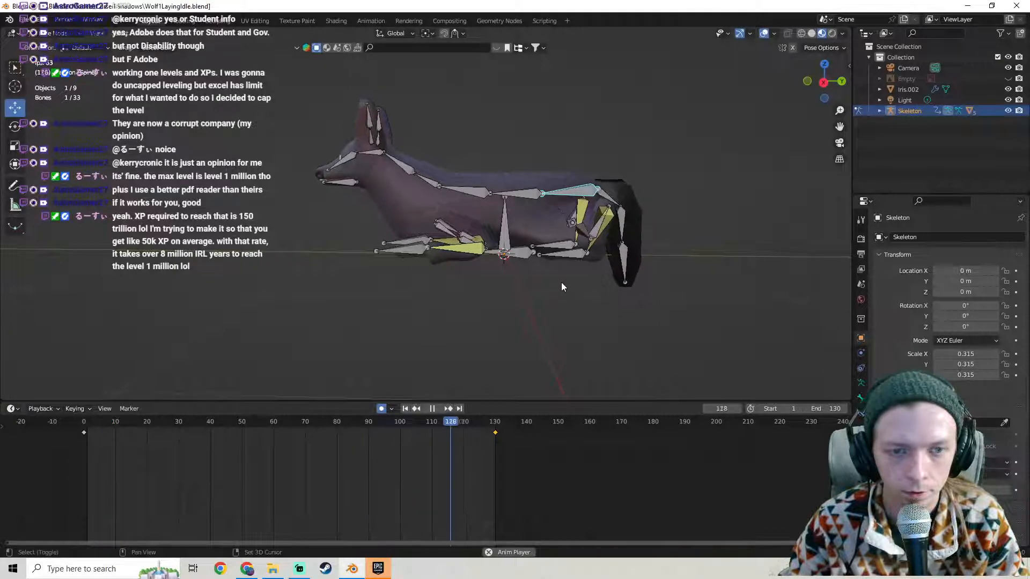
Raise the Spine0 bone very slightly along Z at frame 65 for a breathing motion and play the animation.
{"action": "scroll", "coordinate": [561, 283], "scroll_direction": "up", "scroll_amount": 4}
{"action": "middle_click_drag", "start_coordinate": [524, 307], "coordinate": [469, 268], "text": "shift"}
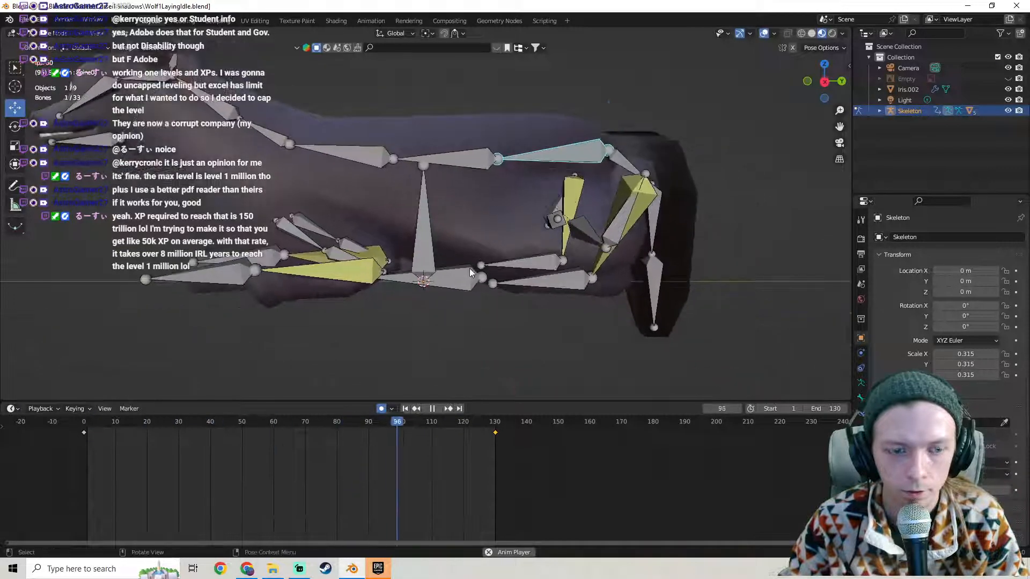
{"action": "mouse_move", "coordinate": [292, 422]}
{"action": "left_mouse_down"}
{"action": "mouse_move", "coordinate": [271, 431]}
{"action": "mouse_move", "coordinate": [288, 428]}
{"action": "left_mouse_up"}
{"action": "key", "text": "space"}
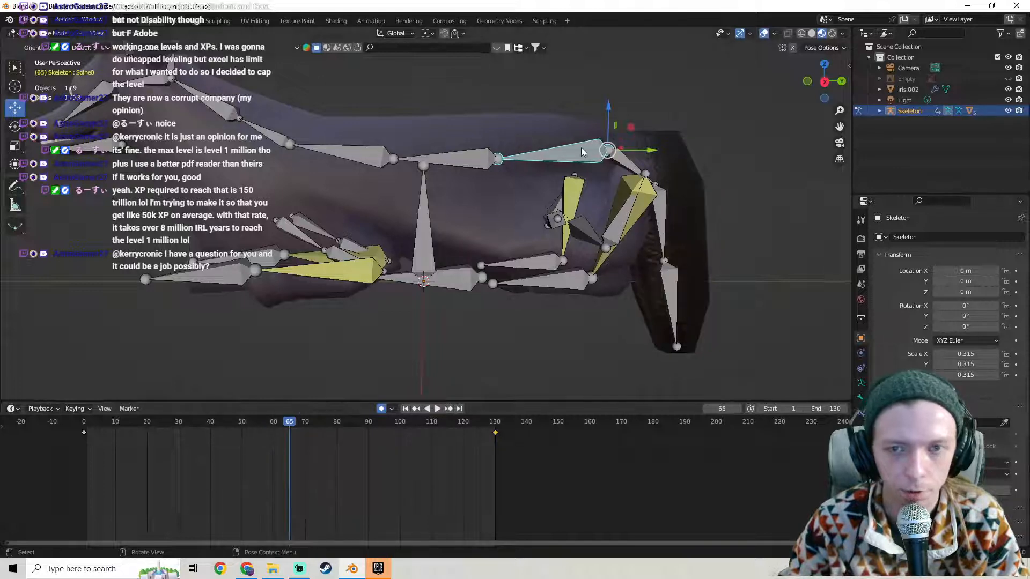
{"action": "middle_click_drag", "start_coordinate": [596, 214], "coordinate": [587, 125], "text": "shift"}
{"action": "scroll", "coordinate": [585, 139], "scroll_direction": "down", "scroll_amount": 2}
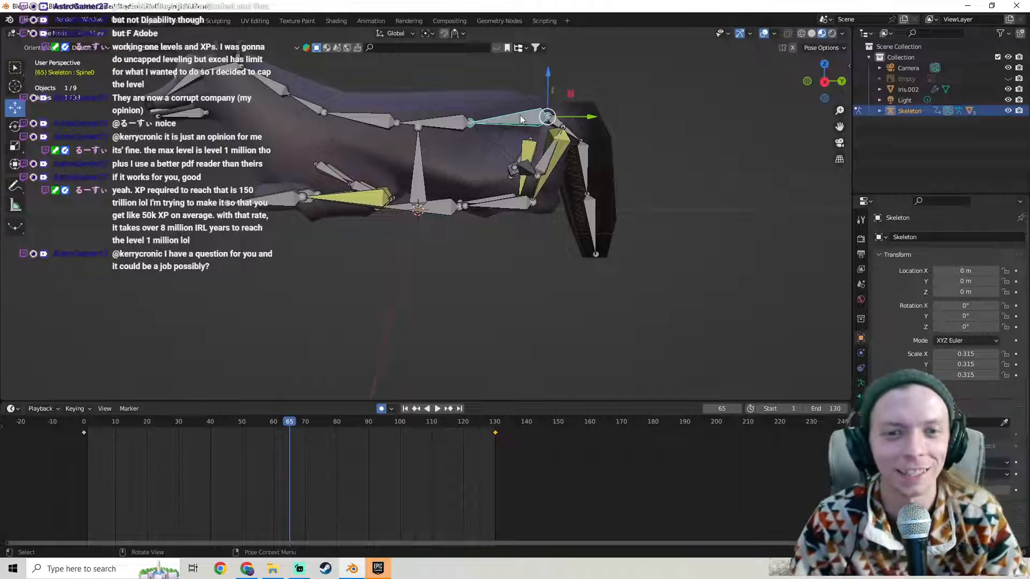
{"action": "middle_click_drag", "start_coordinate": [594, 144], "coordinate": [615, 174]}
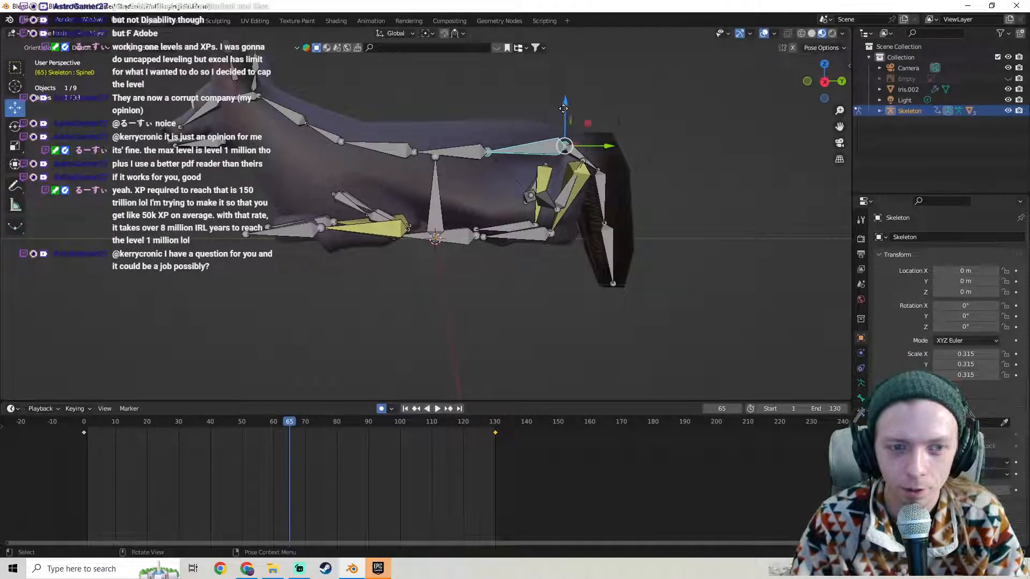
{"action": "left_click_drag", "start_coordinate": [563, 111], "coordinate": [563, 108]}
{"action": "key", "text": "space"}
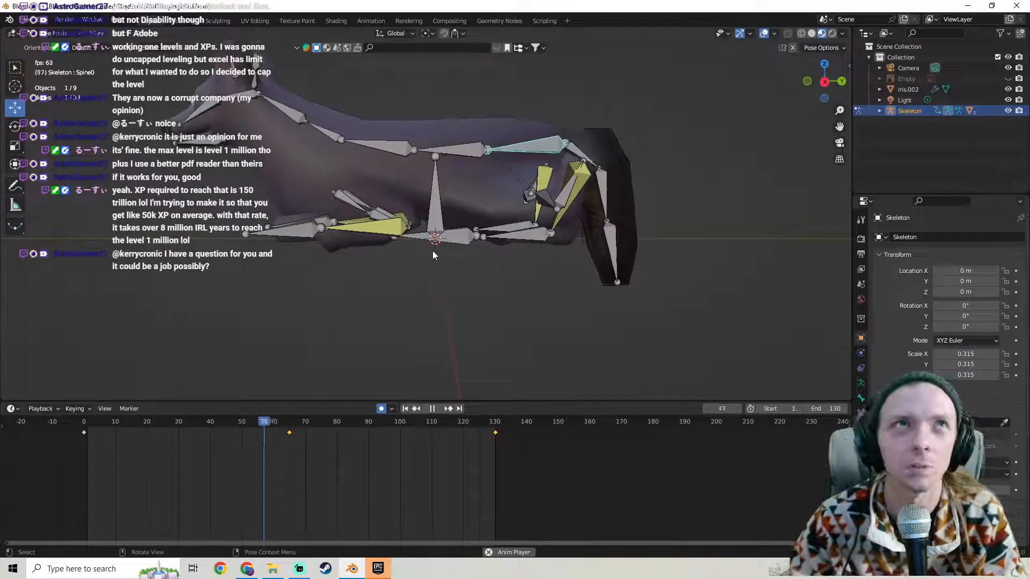
Stop the playback and save the wolf laying idle file.
{"action": "middle_click_drag", "start_coordinate": [410, 258], "coordinate": [512, 259], "text": "shift"}
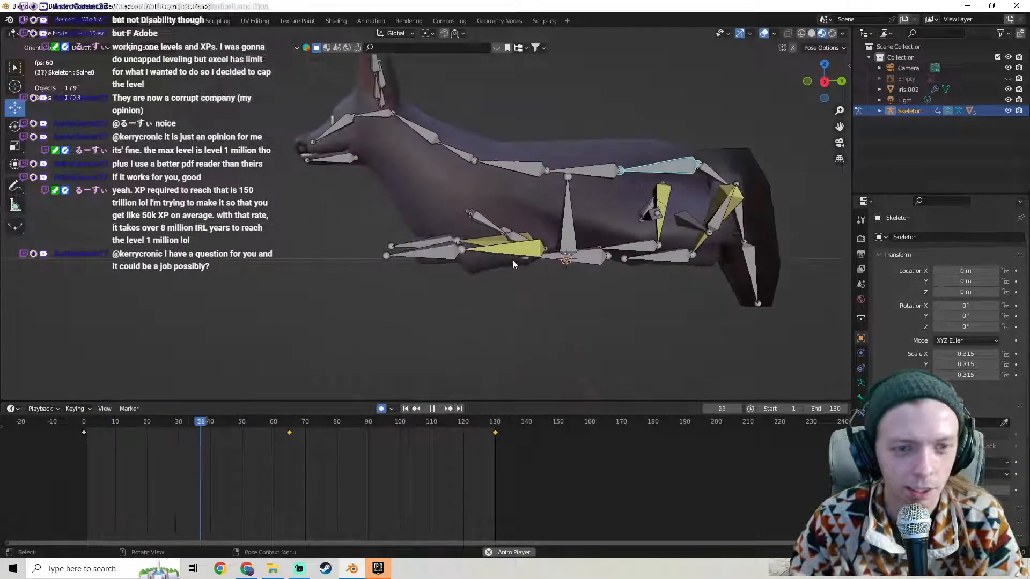
{"action": "key", "text": "space"}
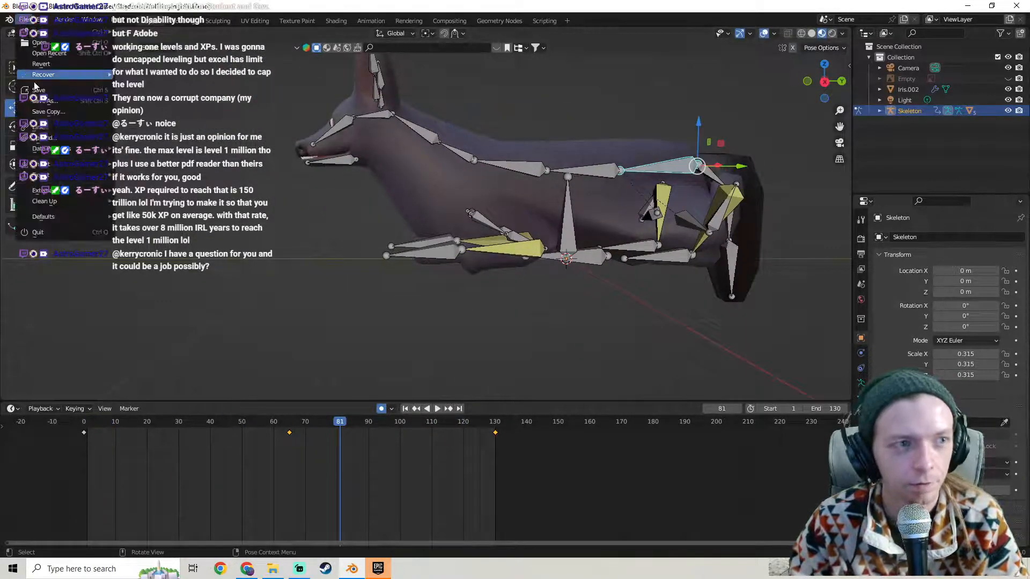
{"action": "key", "text": "ctrl+s"}
Move the FrontLegLeftIK bone forward along Y at frame 0 so the front left leg stretches out ahead of the chest.
{"action": "left_click", "coordinate": [426, 250]}
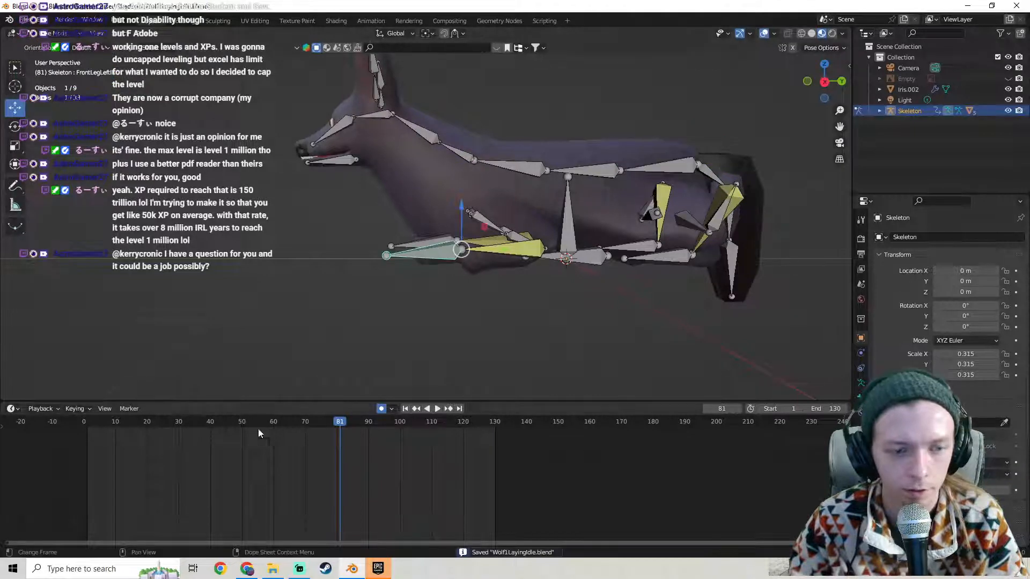
{"action": "left_click", "coordinate": [86, 423]}
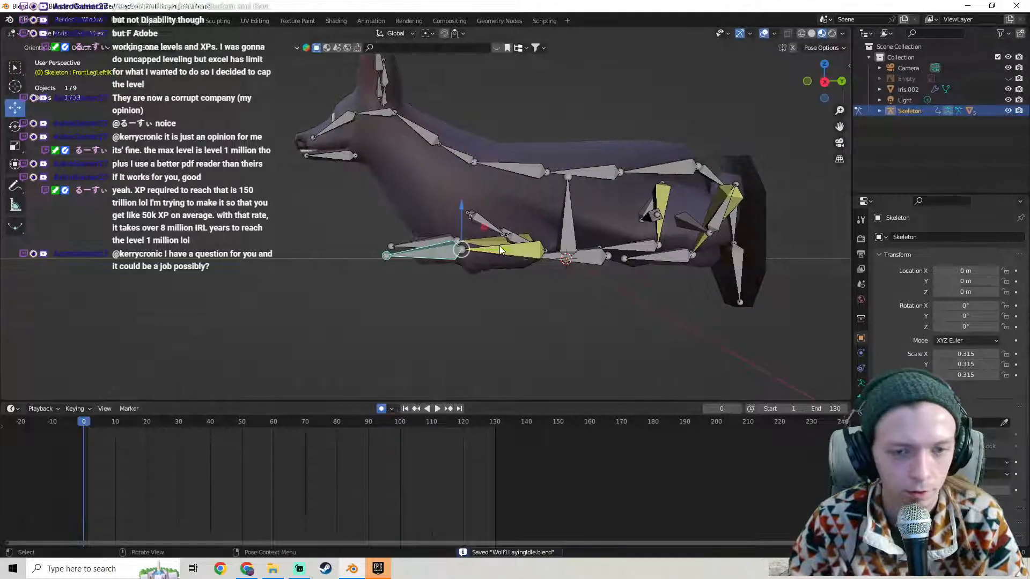
{"action": "mouse_move", "coordinate": [408, 258]}
{"action": "middle_mouse_down"}
{"action": "mouse_move", "coordinate": [532, 259]}
{"action": "mouse_move", "coordinate": [408, 260]}
{"action": "middle_mouse_up"}
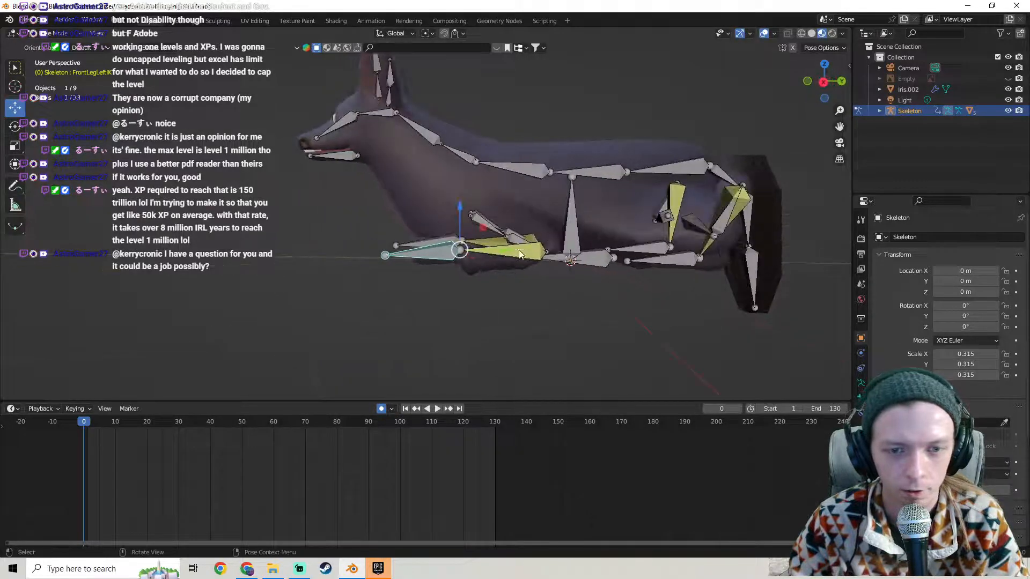
{"action": "middle_click_drag", "start_coordinate": [476, 254], "coordinate": [496, 240]}
{"action": "key", "text": "g"}
{"action": "key", "text": "y"}
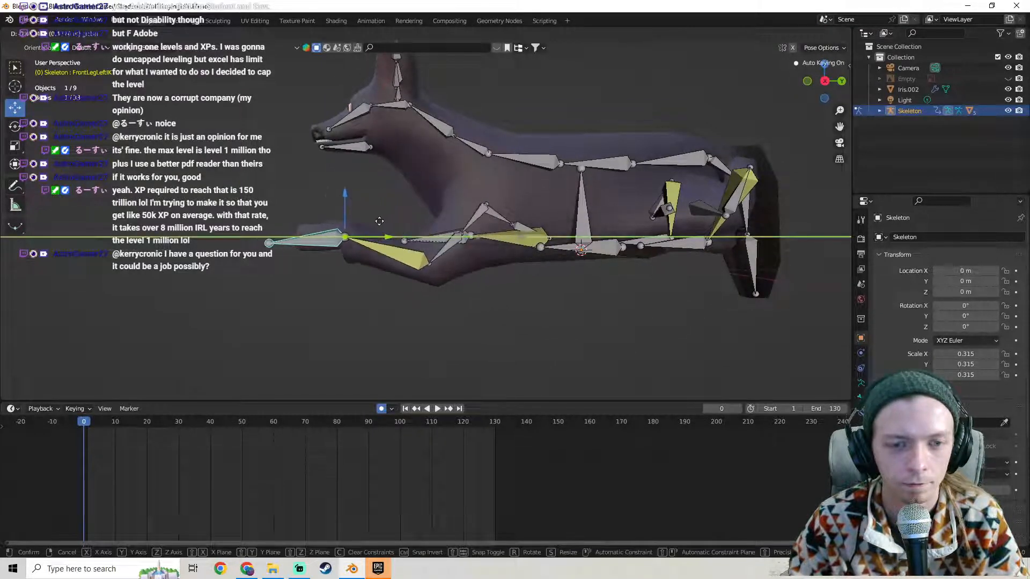
{"action": "left_click", "coordinate": [365, 220]}
Raise the Spine0 bone slightly along Z at frame 0.
{"action": "middle_click_drag", "start_coordinate": [365, 221], "coordinate": [586, 162]}
{"action": "left_click", "coordinate": [616, 158]}
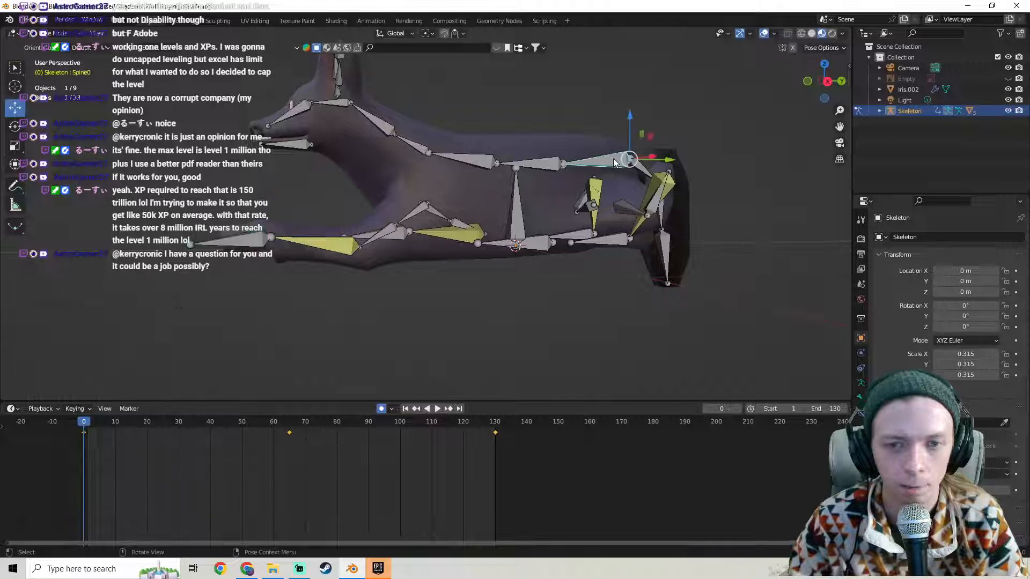
{"action": "left_click_drag", "start_coordinate": [629, 117], "coordinate": [630, 98]}
{"action": "middle_click_drag", "start_coordinate": [557, 176], "coordinate": [553, 167]}
{"action": "middle_click_drag", "start_coordinate": [238, 254], "coordinate": [238, 258]}
Rotate the FrontLegLeft1 bone about -22.6° in the side view at frame 0.
{"action": "left_click", "coordinate": [255, 232]}
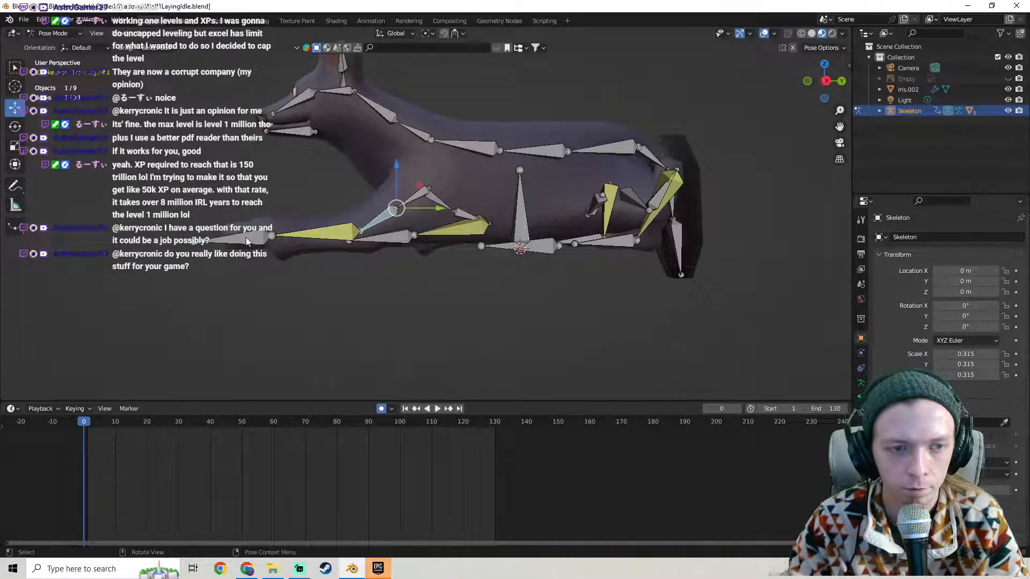
{"action": "left_click", "coordinate": [271, 199]}
{"action": "key", "text": "r"}
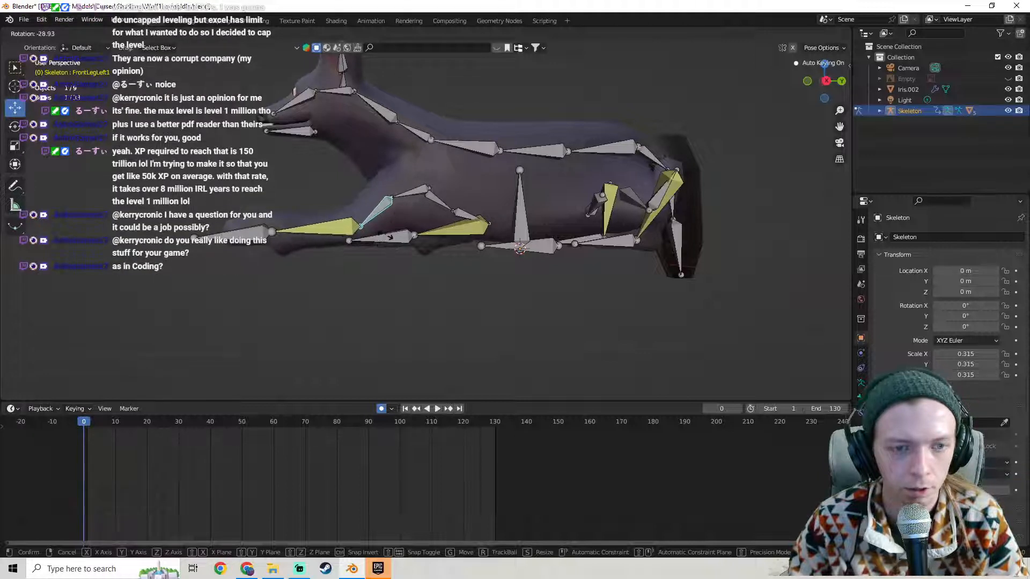
{"action": "left_click", "coordinate": [494, 273]}
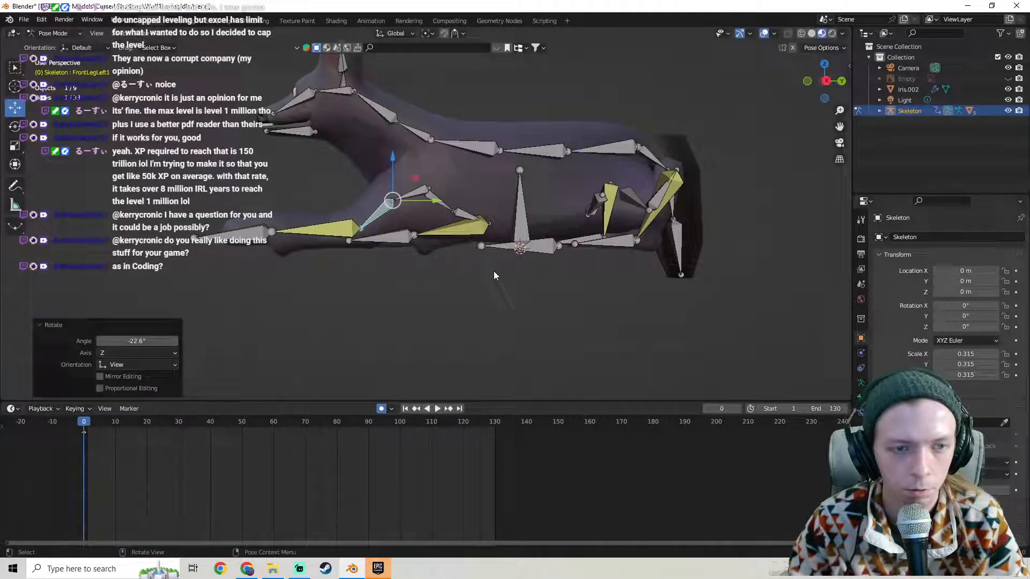
Copy the Spine0 keyframe from frame 130 to frame 0.
{"action": "left_click", "coordinate": [620, 150]}
{"action": "left_click_drag", "start_coordinate": [485, 424], "coordinate": [503, 423]}
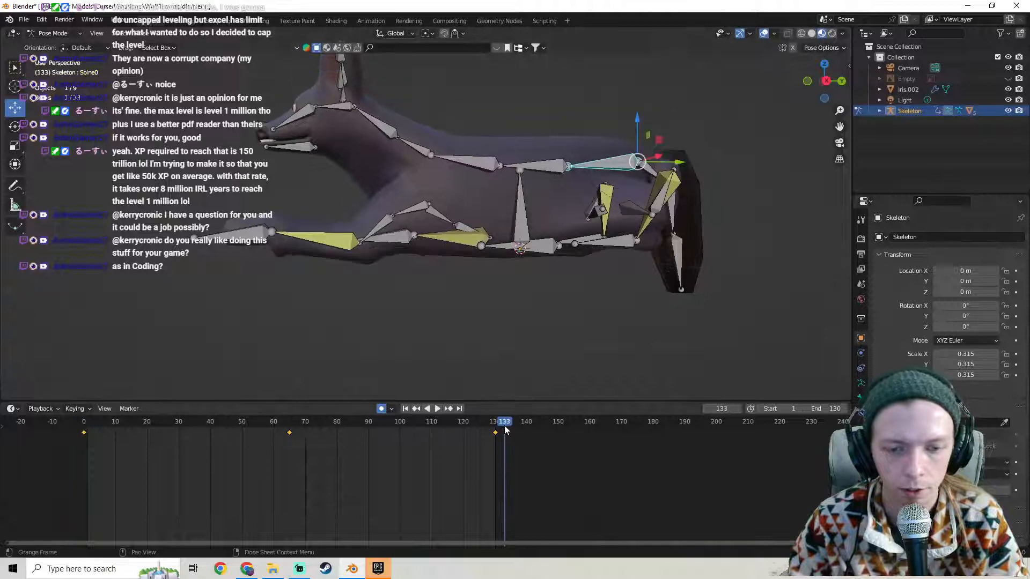
{"action": "left_click", "coordinate": [83, 423]}
{"action": "key", "text": "ctrl+v"}
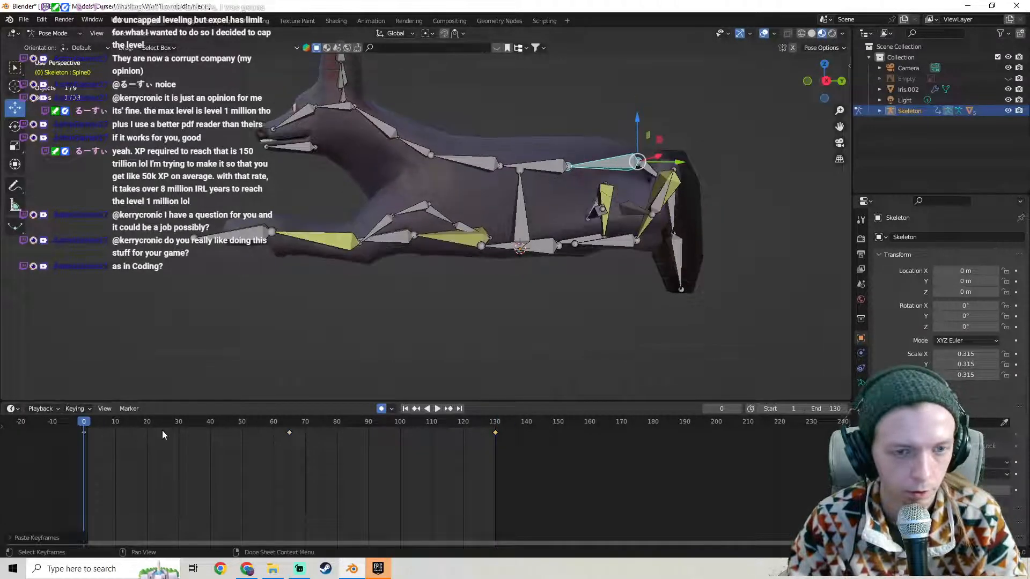
Rotate the FrontLegLeft2 bone about -20.5° at frame 0 to lift the elbow of the stretched front leg.
{"action": "left_click", "coordinate": [346, 241]}
{"action": "key", "text": "r"}
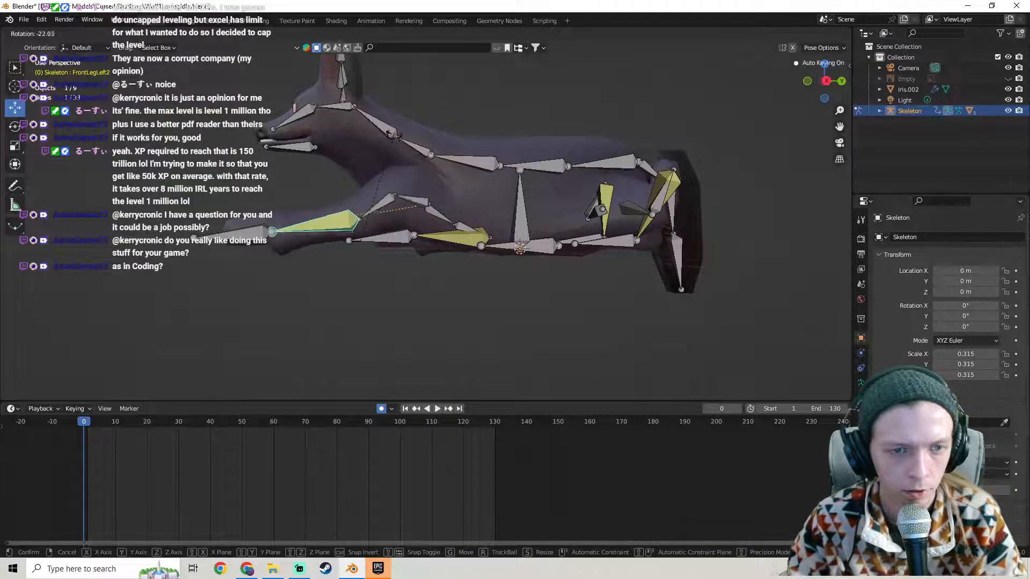
{"action": "left_click", "coordinate": [416, 206]}
{"action": "middle_click_drag", "start_coordinate": [416, 205], "coordinate": [558, 270]}
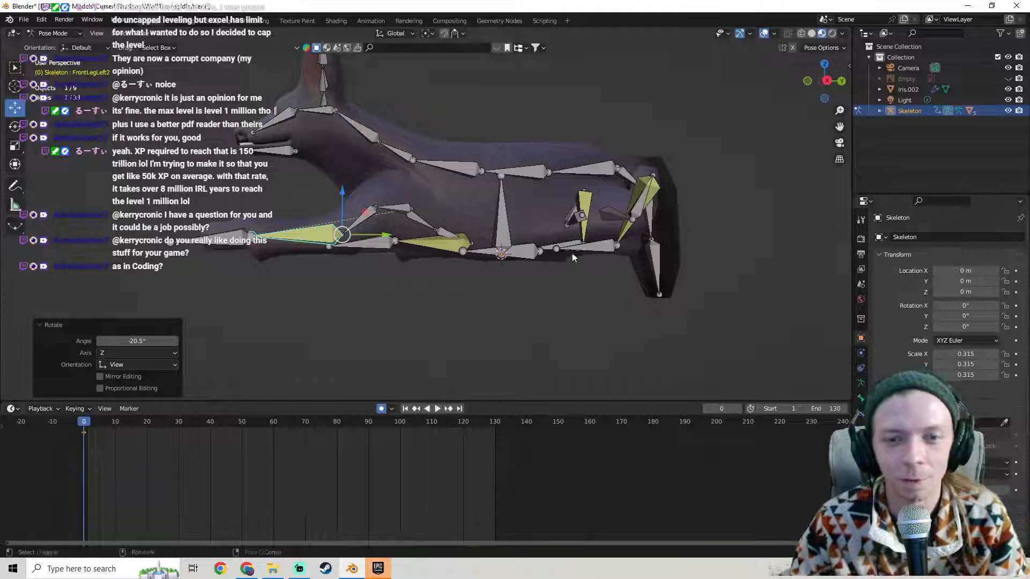
{"action": "mouse_move", "coordinate": [563, 258]}
{"action": "middle_mouse_down"}
{"action": "mouse_move", "coordinate": [569, 315]}
{"action": "mouse_move", "coordinate": [523, 282]}
{"action": "mouse_move", "coordinate": [416, 257]}
{"action": "mouse_move", "coordinate": [557, 248]}
{"action": "middle_mouse_up"}
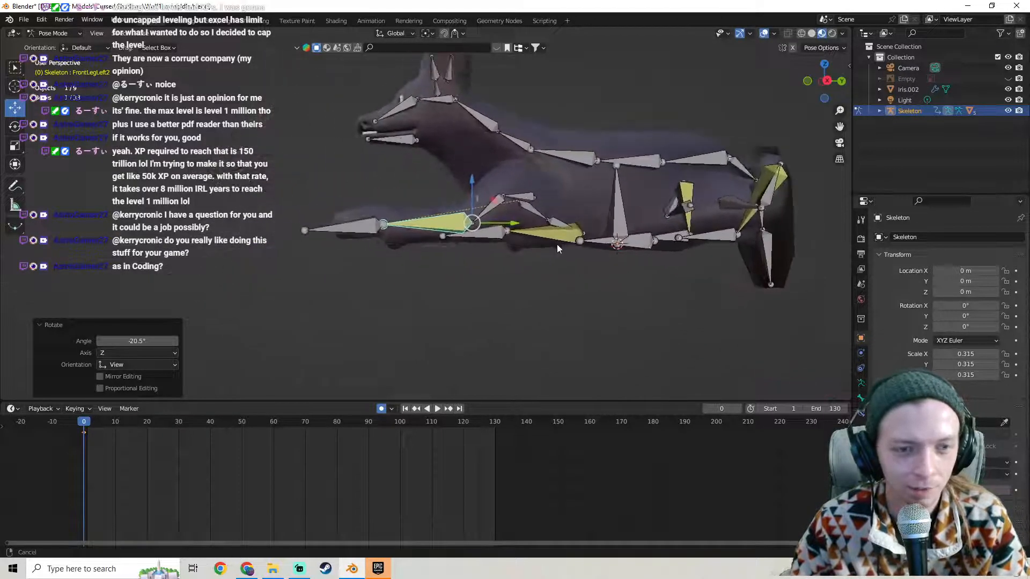
Copy the FrontLegLeftIK keyframe from frame 0 to frame 130.
{"action": "left_click", "coordinate": [361, 228]}
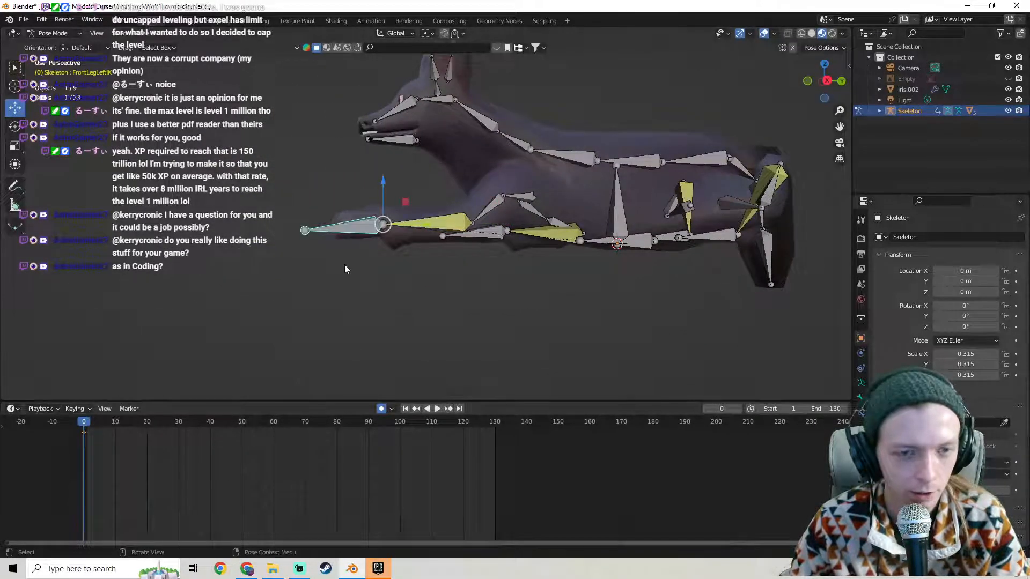
{"action": "left_click_drag", "start_coordinate": [113, 453], "coordinate": [66, 426]}
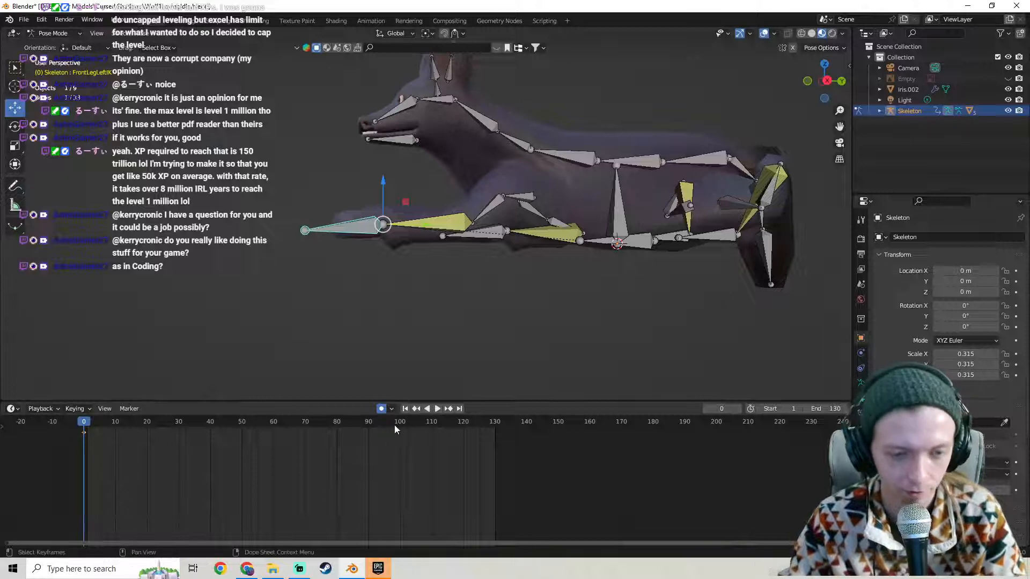
{"action": "left_click_drag", "start_coordinate": [420, 423], "coordinate": [491, 440]}
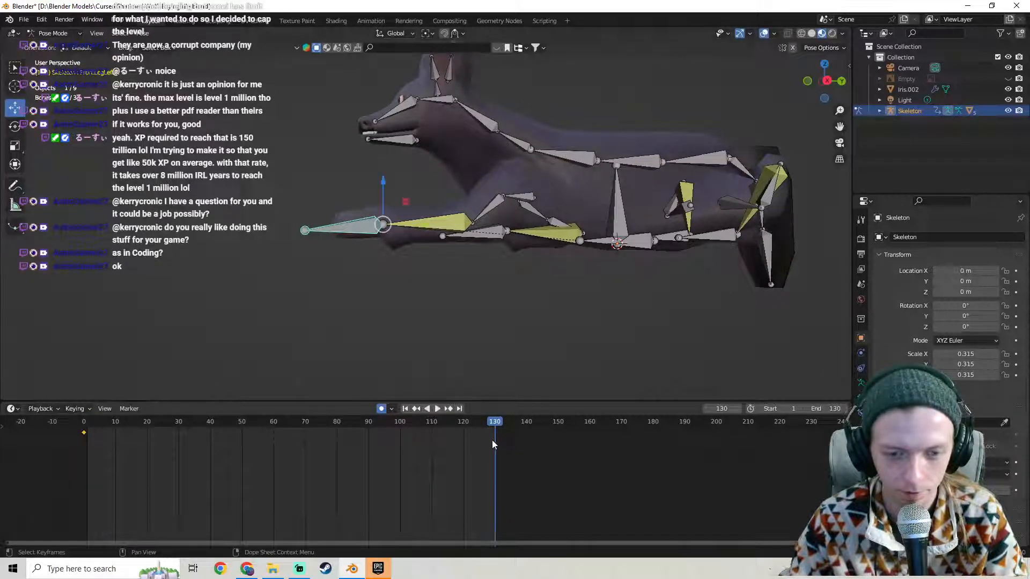
{"action": "key", "text": "ctrl+v"}
Delete the frame 0 keyframes of the FrontLegLeft1 and FrontLegLeft2 bones and play the animation to check the leg.
{"action": "middle_click_drag", "start_coordinate": [530, 313], "coordinate": [459, 263]}
{"action": "left_click", "coordinate": [335, 217]}
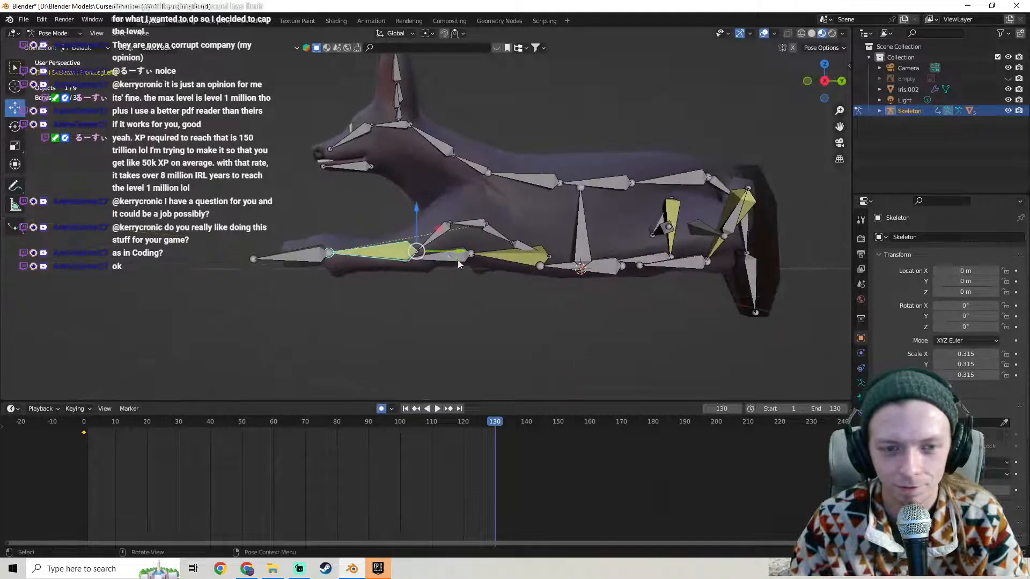
{"action": "left_click", "coordinate": [440, 231]}
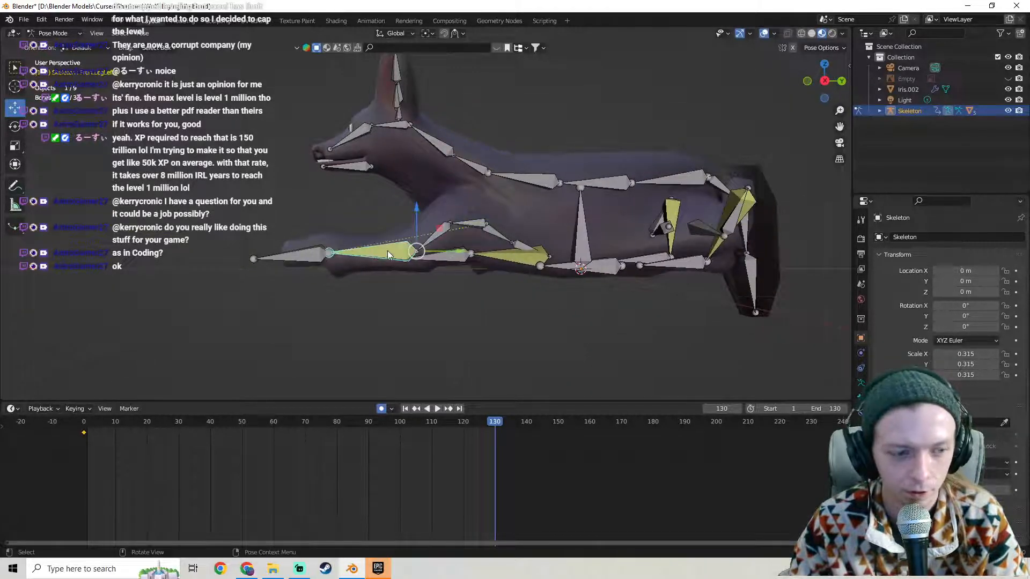
{"action": "left_click", "coordinate": [468, 222]}
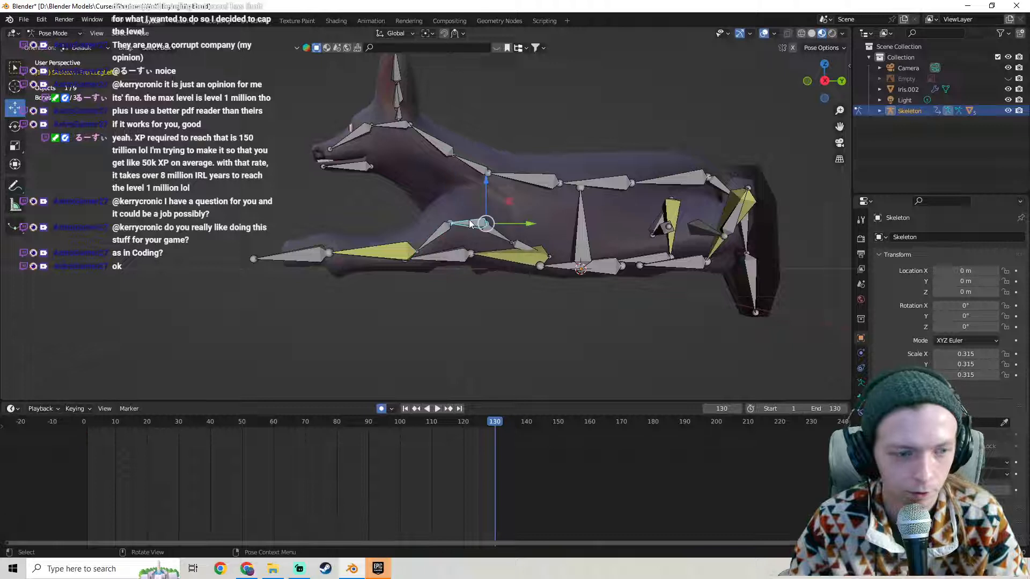
{"action": "left_click", "coordinate": [432, 242]}
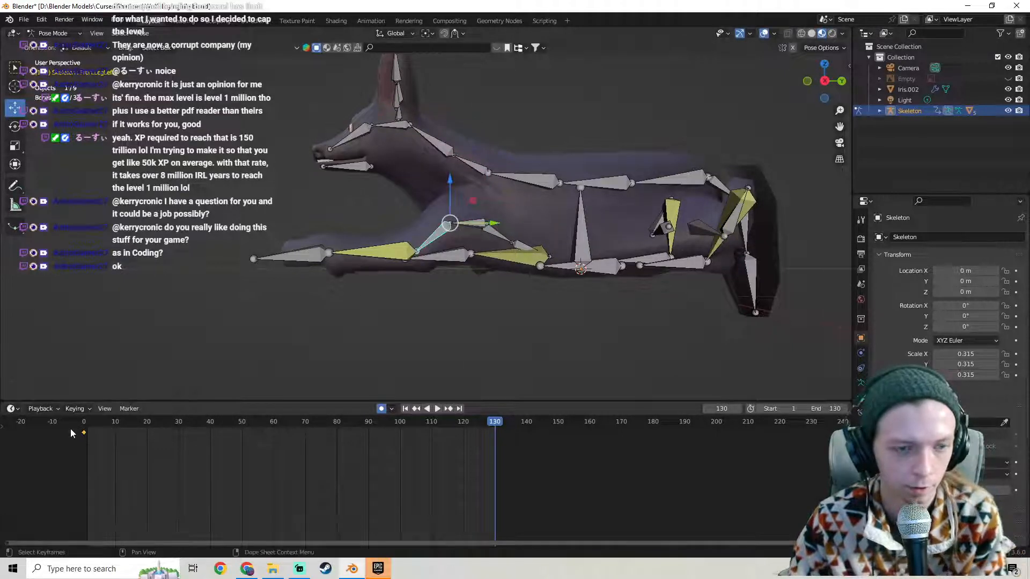
{"action": "left_click", "coordinate": [379, 253]}
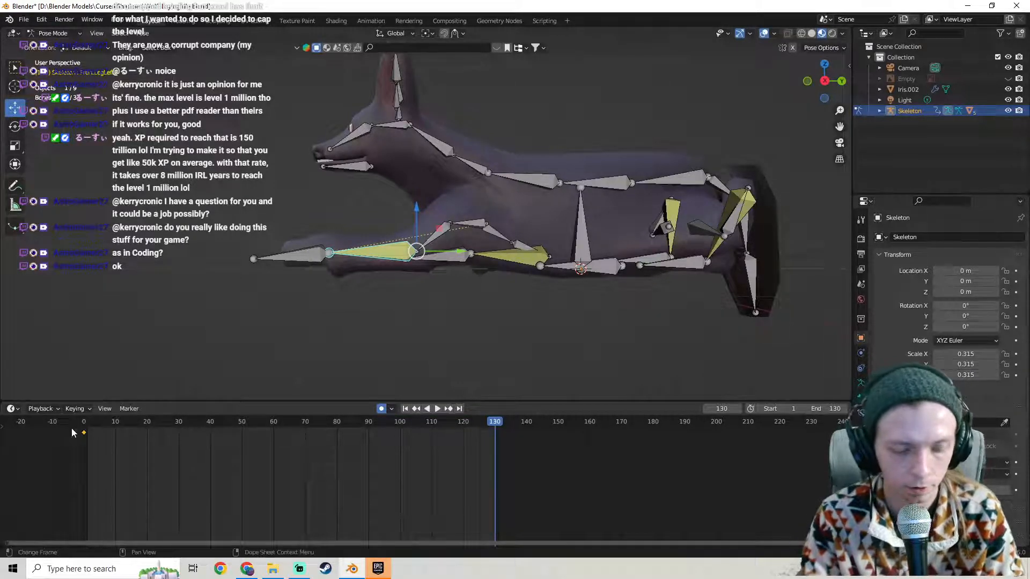
{"action": "key", "text": "Delete"}
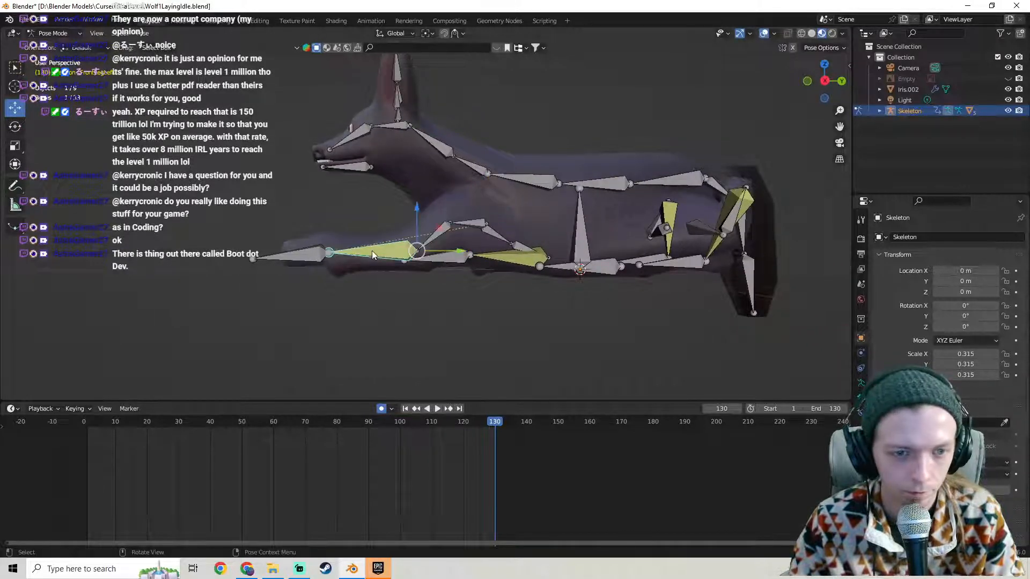
{"action": "key", "text": "space"}
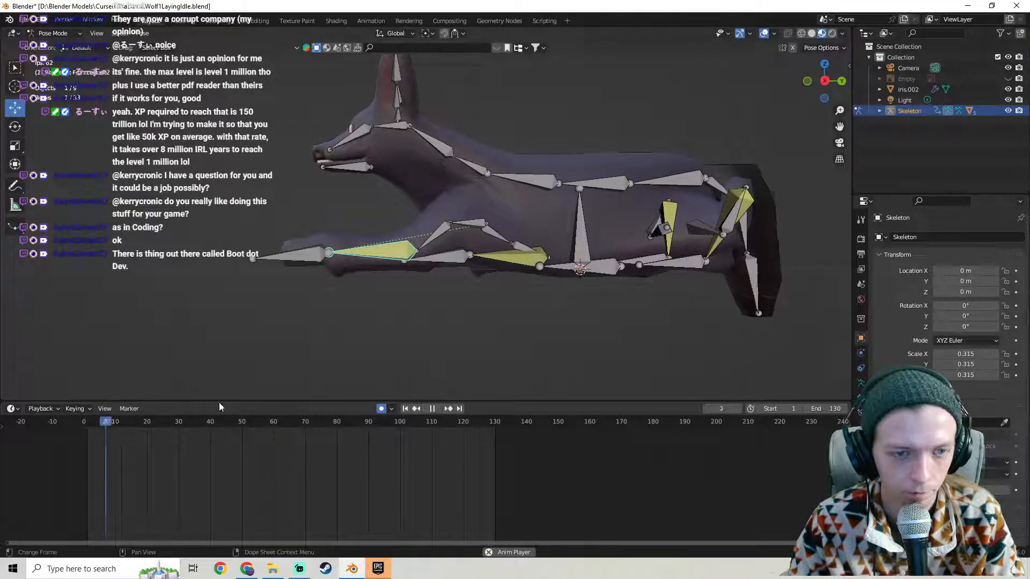
{"action": "key", "text": "space"}
Try rotating the front left paw's IK bone at frame 55.
{"action": "key", "text": "r"}
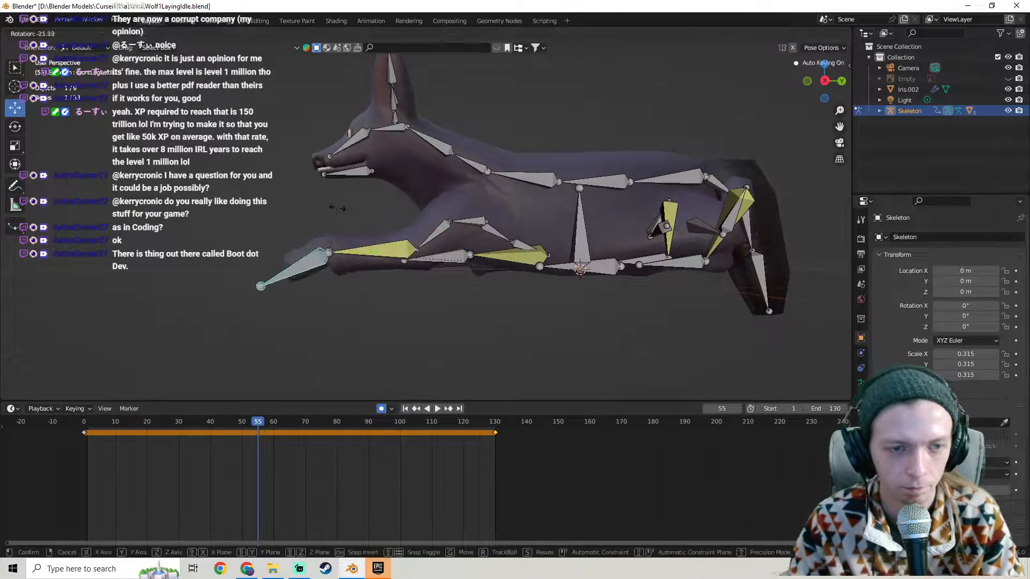
{"action": "left_click", "coordinate": [324, 217]}
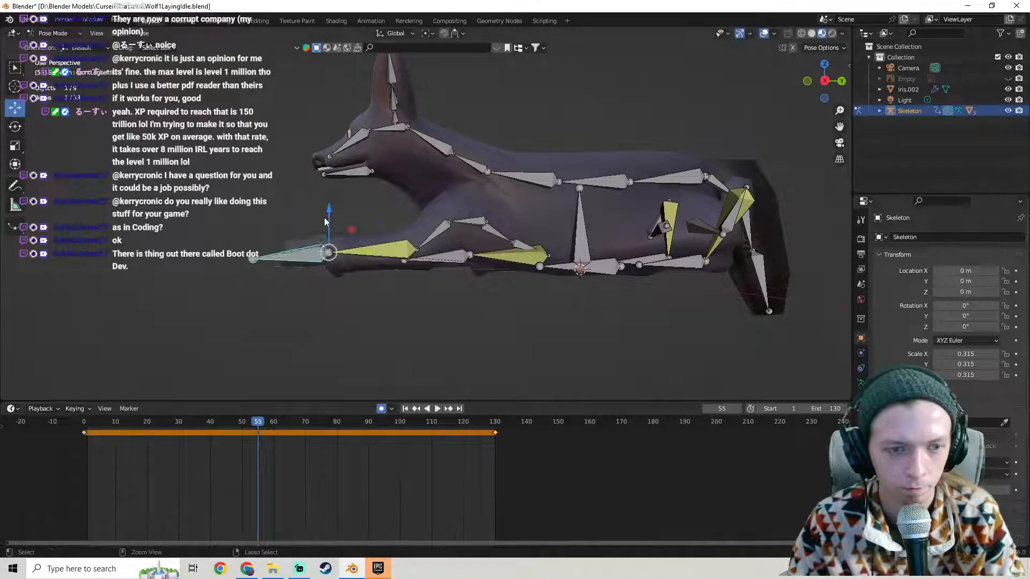
{"action": "mouse_move", "coordinate": [324, 217]}
{"action": "middle_mouse_down"}
{"action": "mouse_move", "coordinate": [460, 256]}
{"action": "mouse_move", "coordinate": [348, 238]}
{"action": "mouse_move", "coordinate": [335, 226]}
{"action": "middle_mouse_up"}
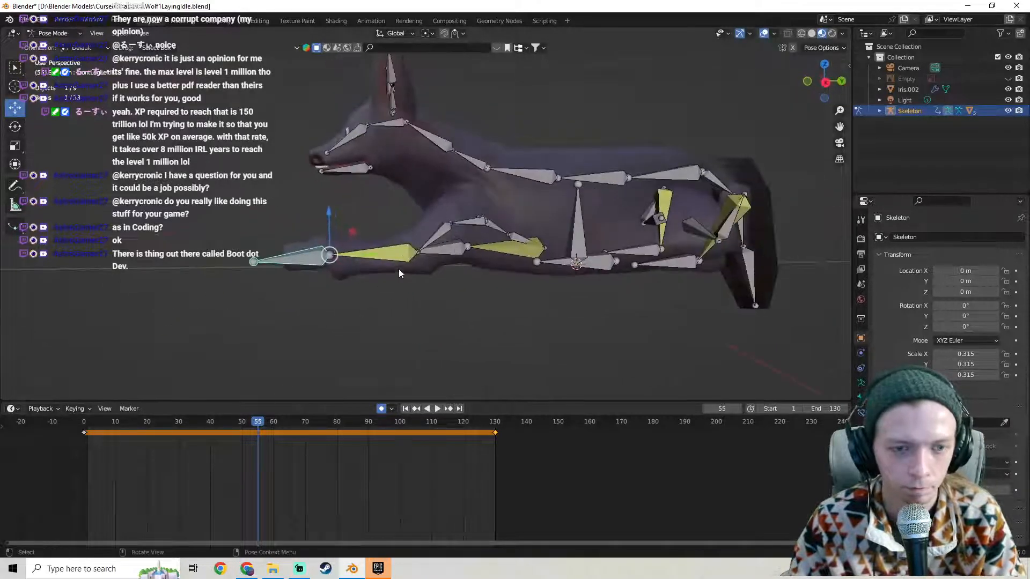
Try rotating the FrontLegLeft2 bone at frame 0 in the right orthographic view, and undo it.
{"action": "left_click", "coordinate": [399, 257]}
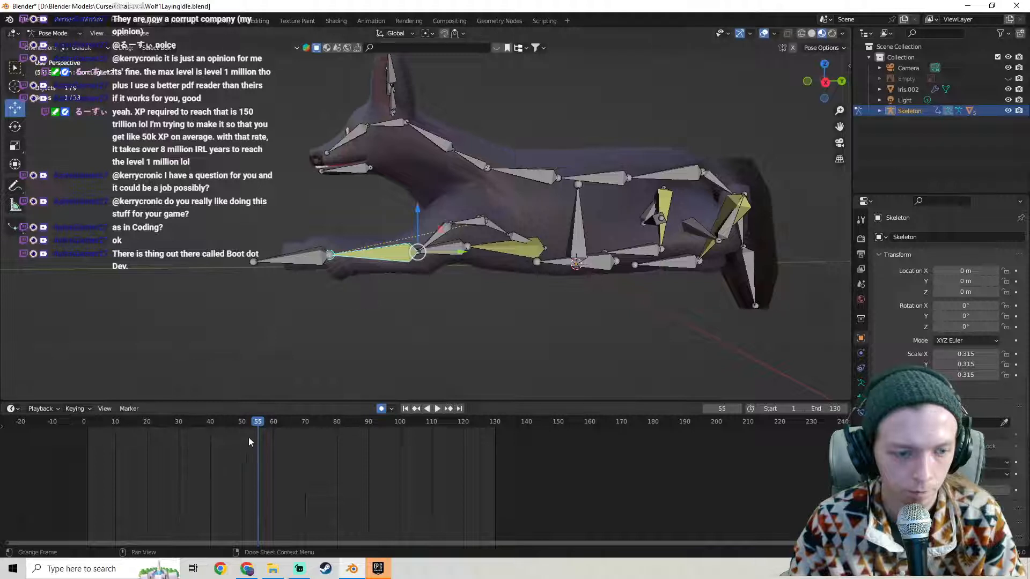
{"action": "left_click_drag", "start_coordinate": [256, 420], "coordinate": [76, 431]}
{"action": "key", "text": "KP_3"}
{"action": "key", "text": "r"}
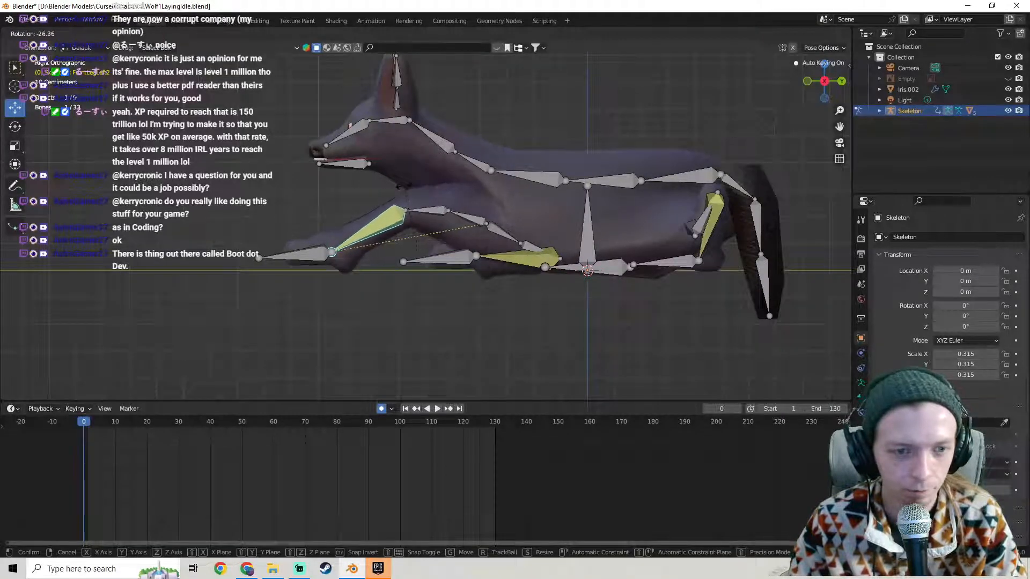
{"action": "left_click", "coordinate": [405, 245]}
{"action": "key", "text": "ctrl+z"}
Try rotating the front left paw's IK bone at frame 0 from the side and by about -55° from the front, undoing the last rotation.
{"action": "mouse_move", "coordinate": [387, 247]}
{"action": "middle_mouse_down"}
{"action": "mouse_move", "coordinate": [415, 260]}
{"action": "mouse_move", "coordinate": [397, 253]}
{"action": "middle_mouse_up"}
{"action": "left_click", "coordinate": [313, 253]}
{"action": "key", "text": "r"}
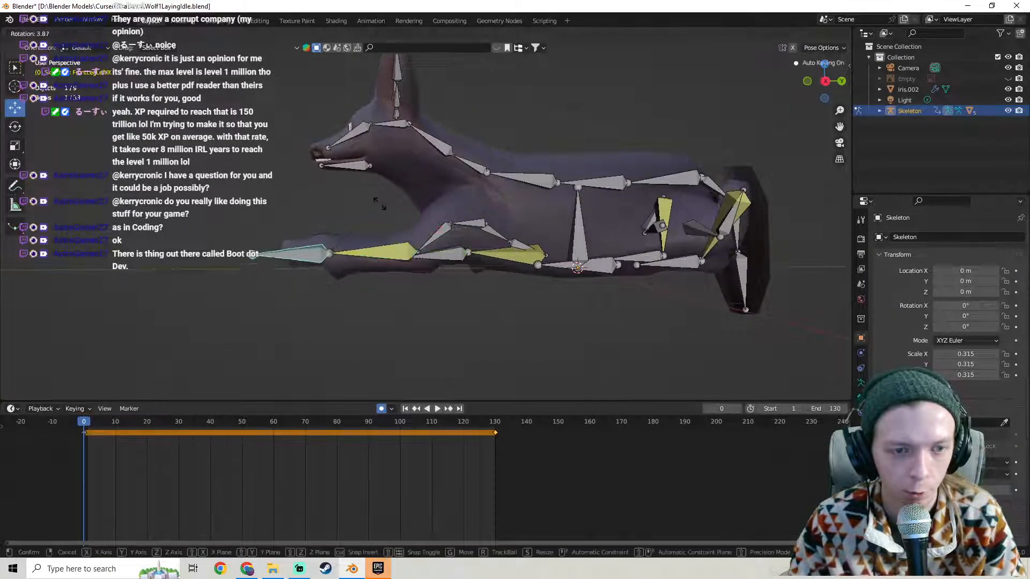
{"action": "left_click", "coordinate": [417, 262]}
{"action": "middle_click_drag", "start_coordinate": [416, 266], "coordinate": [520, 272]}
{"action": "key", "text": "r"}
{"action": "left_click", "coordinate": [544, 235]}
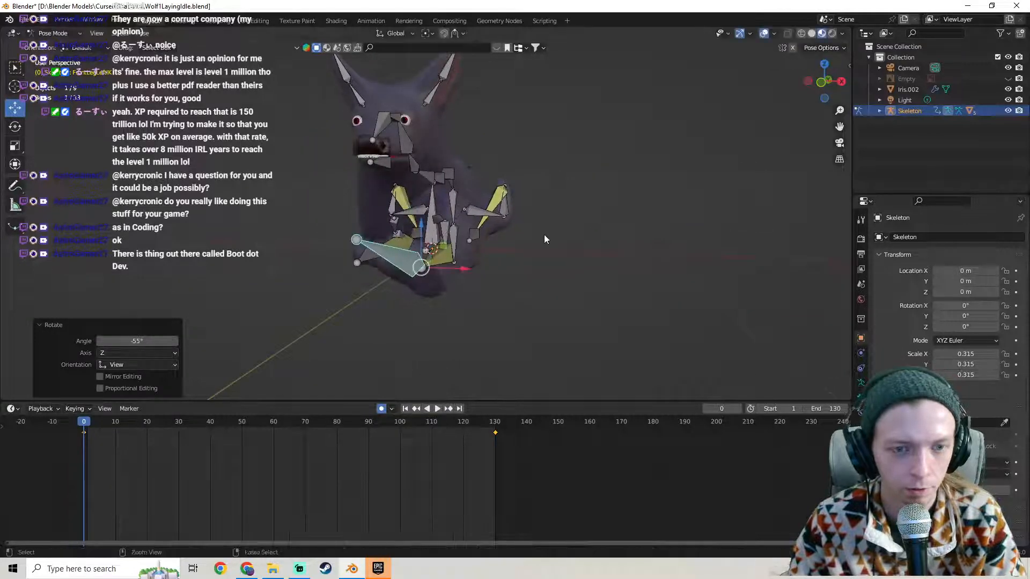
{"action": "key", "text": "ctrl+z"}
Try rotating the front left leg's elbow bones, first freely and then FrontLegLeft2 around X, undoing each rotation.
{"action": "middle_click_drag", "start_coordinate": [519, 237], "coordinate": [417, 239]}
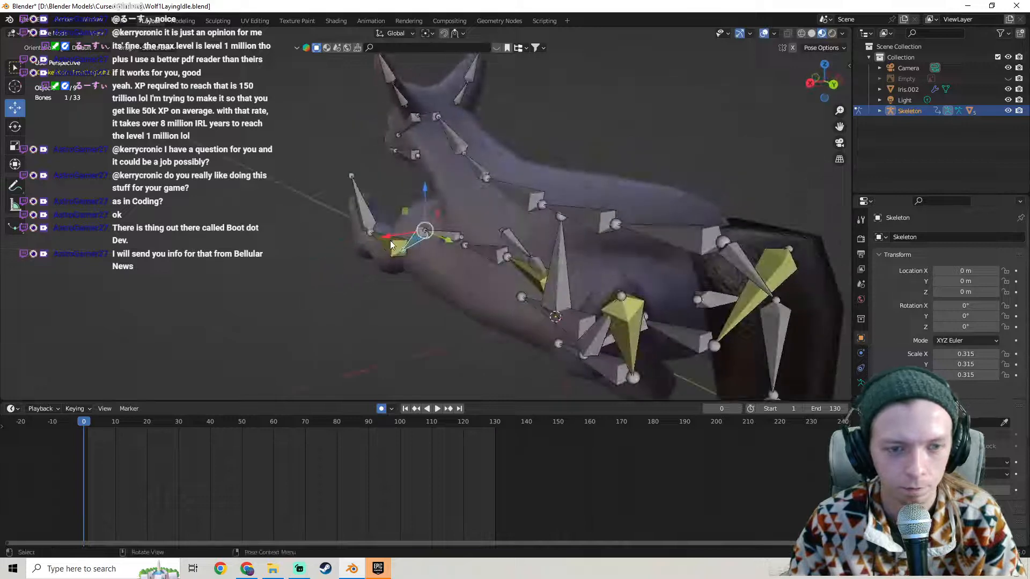
{"action": "key", "text": "r"}
{"action": "left_click", "coordinate": [431, 203]}
{"action": "key", "text": "ctrl+z"}
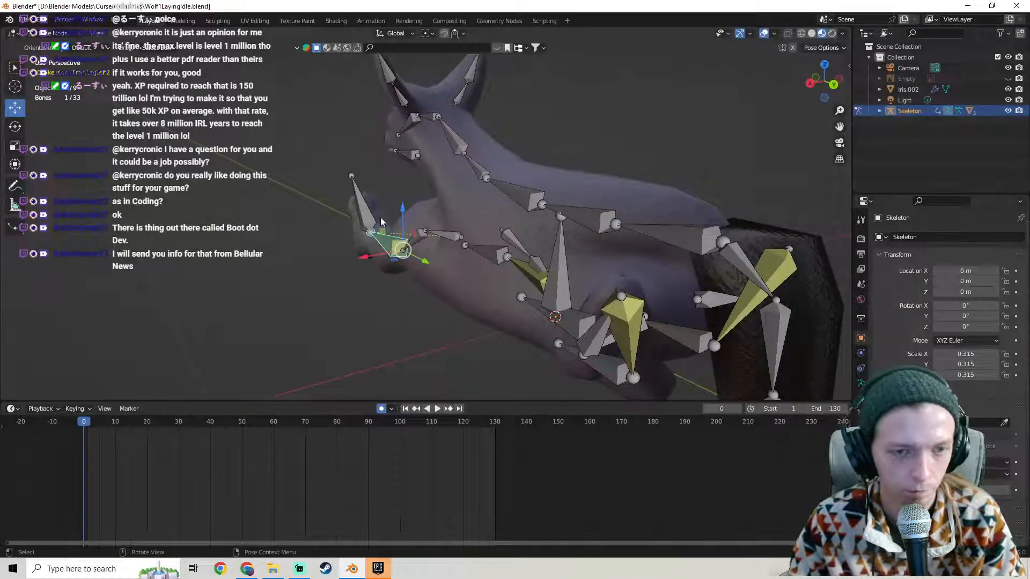
{"action": "key", "text": "r"}
{"action": "key", "text": "x"}
{"action": "left_click", "coordinate": [339, 215]}
{"action": "key", "text": "ctrl+z"}
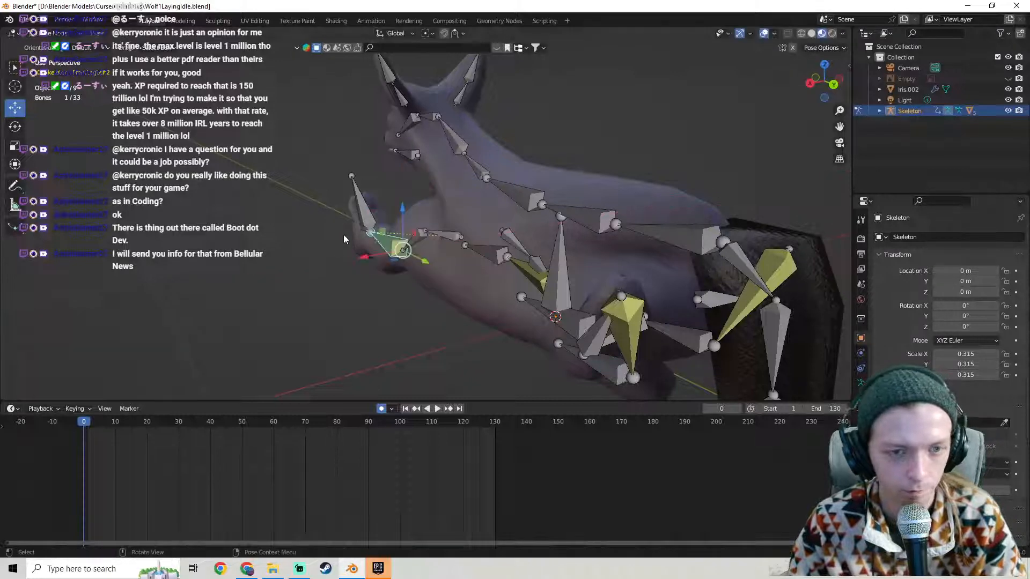
Try moving the front left paw's IK bone about 0.036 m along Y at frame 0.
{"action": "middle_click_drag", "start_coordinate": [343, 234], "coordinate": [475, 252]}
{"action": "middle_click_drag", "start_coordinate": [490, 227], "coordinate": [518, 246], "text": "shift"}
{"action": "left_click", "coordinate": [361, 244]}
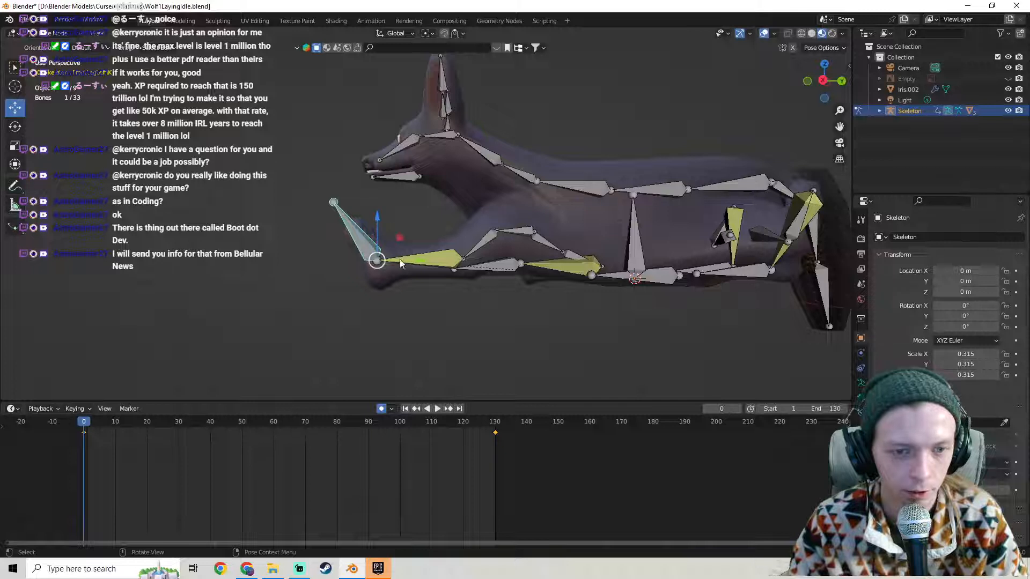
{"action": "key", "text": "g"}
{"action": "key", "text": "y"}
{"action": "left_click", "coordinate": [417, 257]}
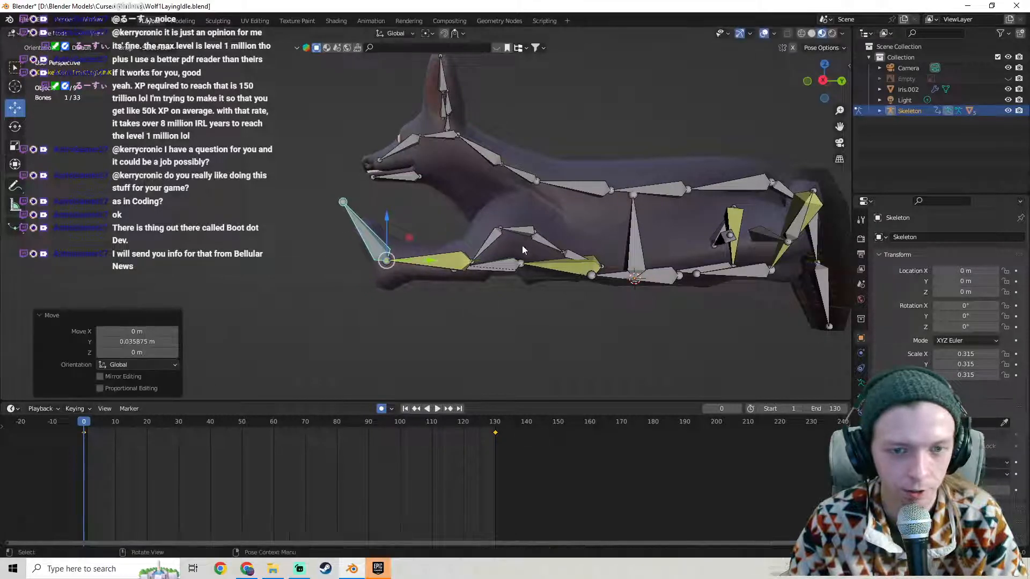
Try rotating the front left leg's elbow bone in the side view.
{"action": "left_click", "coordinate": [489, 245]}
{"action": "key", "text": "r"}
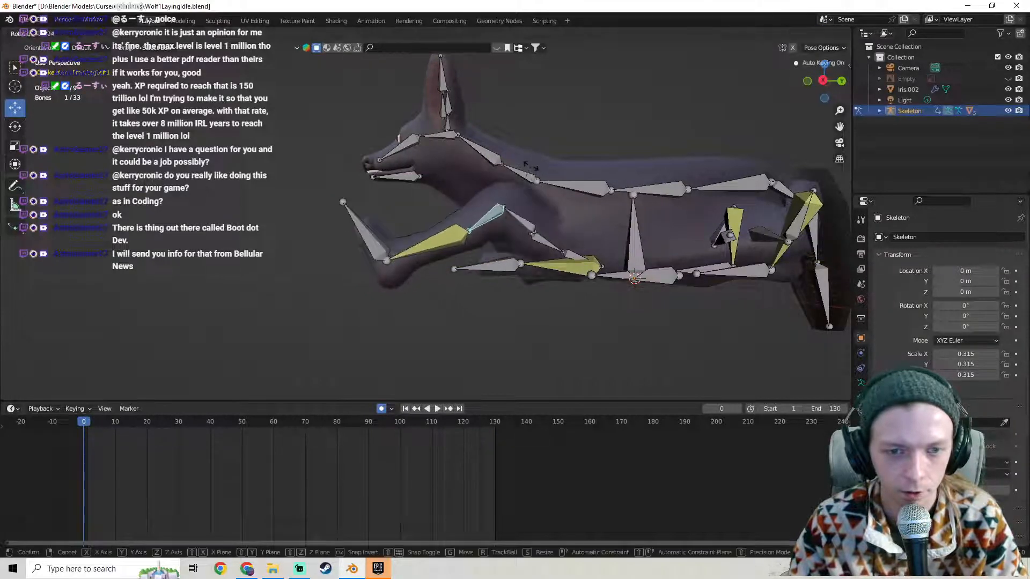
{"action": "left_click", "coordinate": [395, 230]}
Raise the front left paw's IK bone about 0.045 m along Z and rotate it toward upright.
{"action": "left_click", "coordinate": [381, 223]}
{"action": "key", "text": "g"}
{"action": "key", "text": "z"}
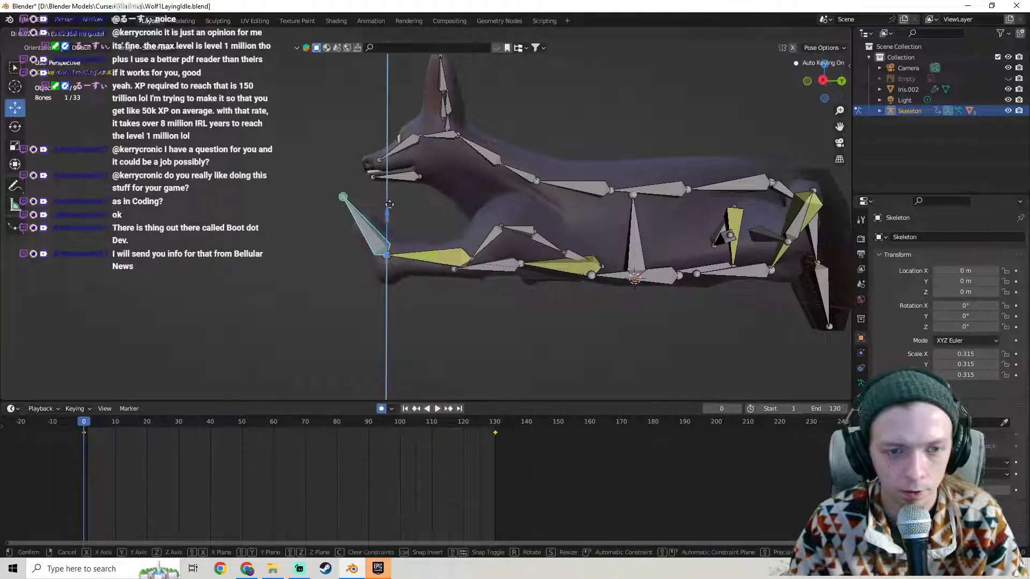
{"action": "left_click", "coordinate": [394, 199]}
{"action": "key", "text": "r"}
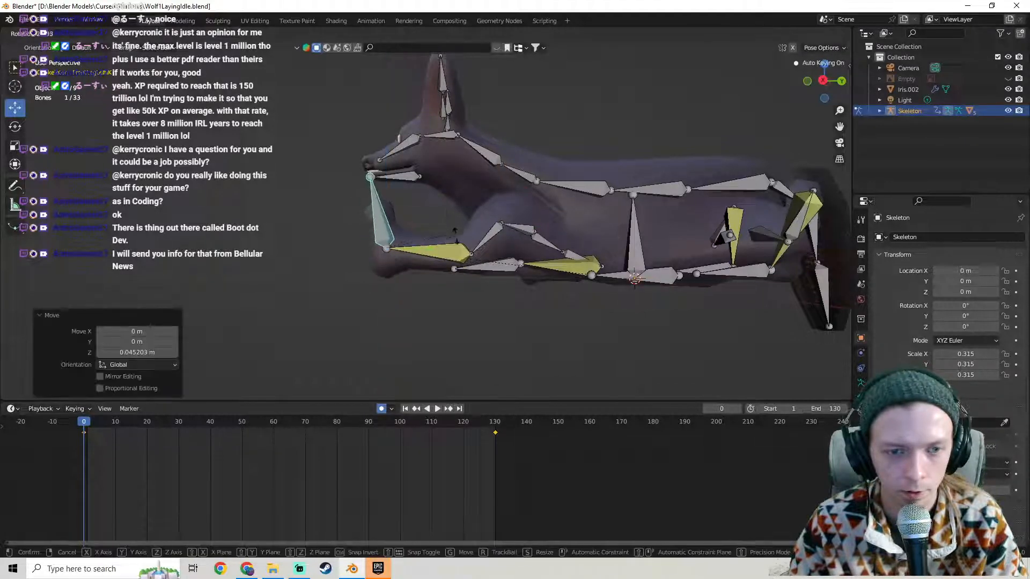
{"action": "left_click", "coordinate": [456, 241]}
Try rotating the front left elbow bone by about -1.8° and once more freely in the side view.
{"action": "left_click", "coordinate": [448, 252]}
{"action": "left_click", "coordinate": [489, 231]}
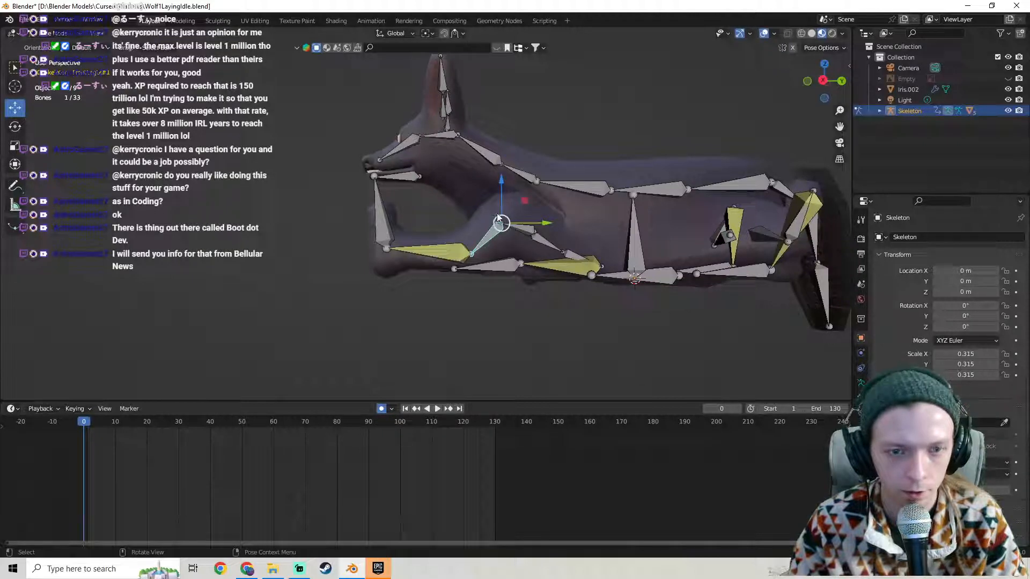
{"action": "key", "text": "r"}
{"action": "left_click", "coordinate": [528, 191]}
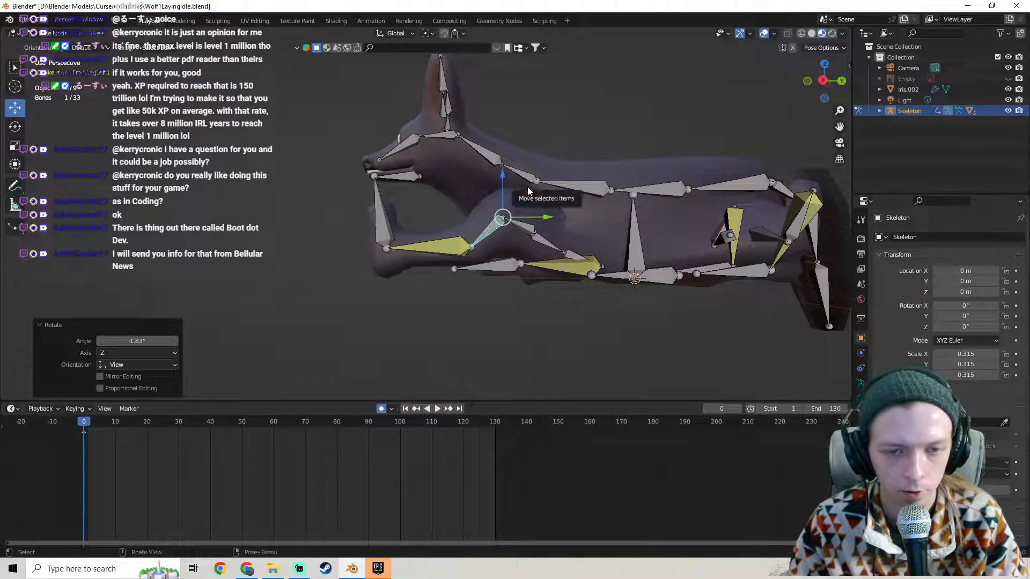
{"action": "key", "text": "r"}
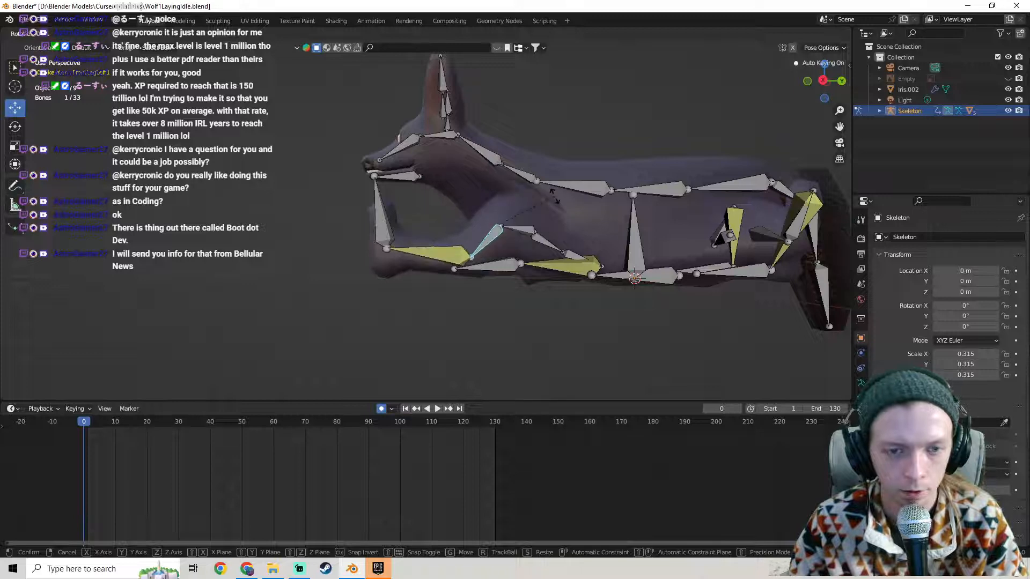
{"action": "left_click", "coordinate": [554, 196]}
Try rotating the front left paw's IK bone from the side, and undo the rotation.
{"action": "middle_click_drag", "start_coordinate": [554, 196], "coordinate": [470, 245]}
{"action": "left_click", "coordinate": [386, 224]}
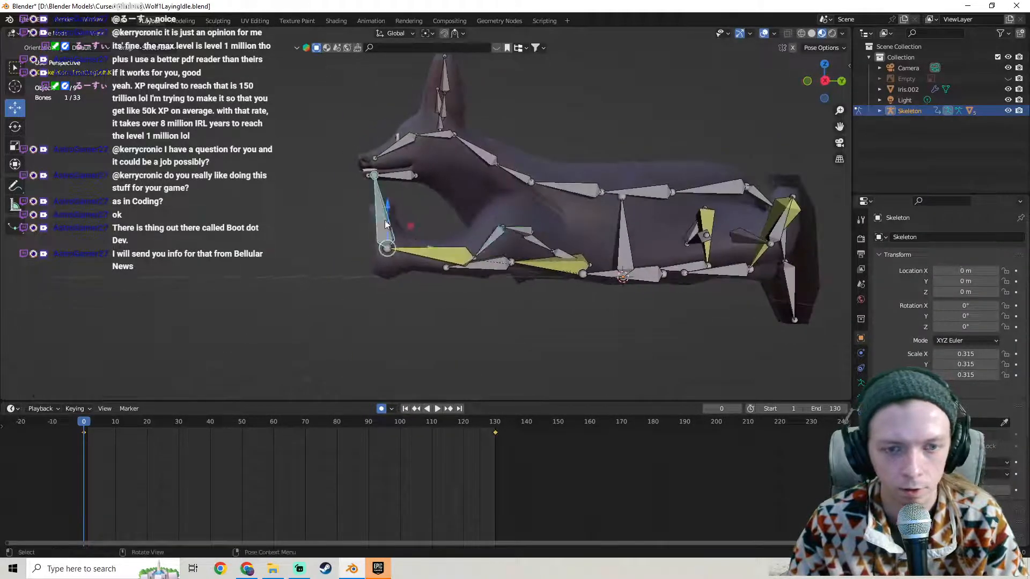
{"action": "key", "text": "r"}
{"action": "left_click", "coordinate": [322, 207]}
{"action": "key", "text": "ctrl+z"}
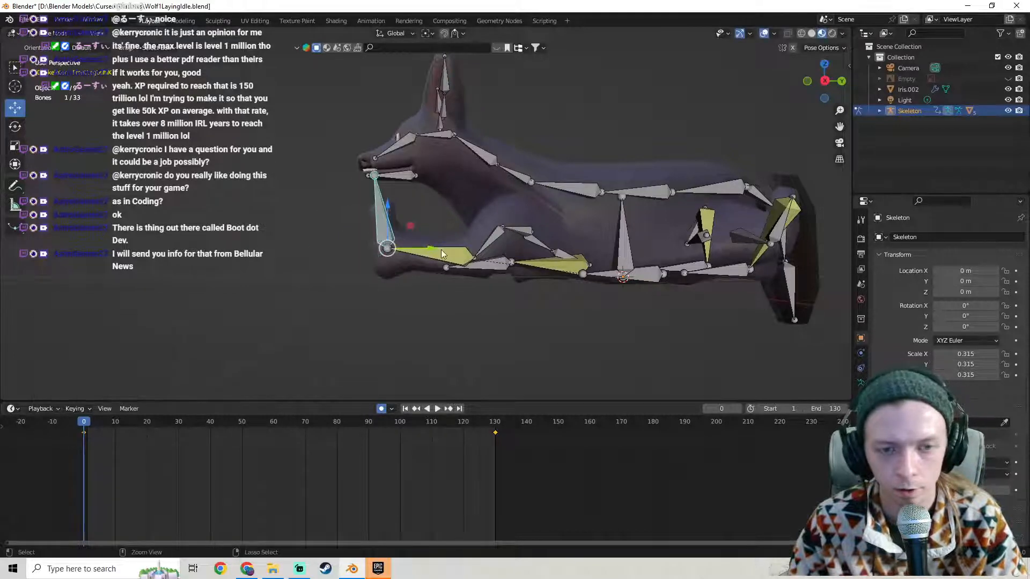
{"action": "key", "text": "ctrl+z"}
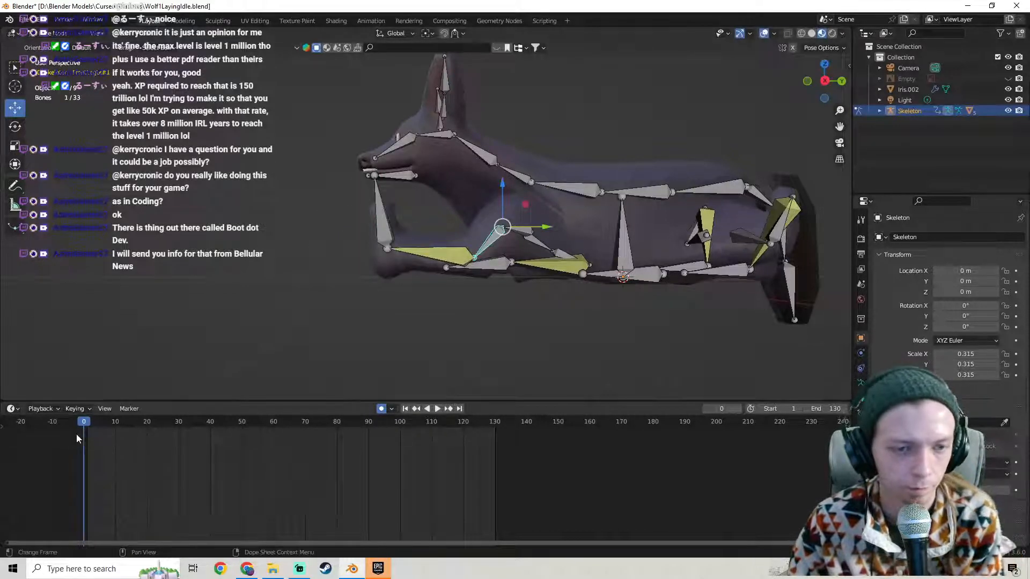
Delete the front left paw IK bone's keyframe at frame 0.
{"action": "left_click", "coordinate": [383, 225]}
{"action": "left_click_drag", "start_coordinate": [89, 464], "coordinate": [72, 426]}
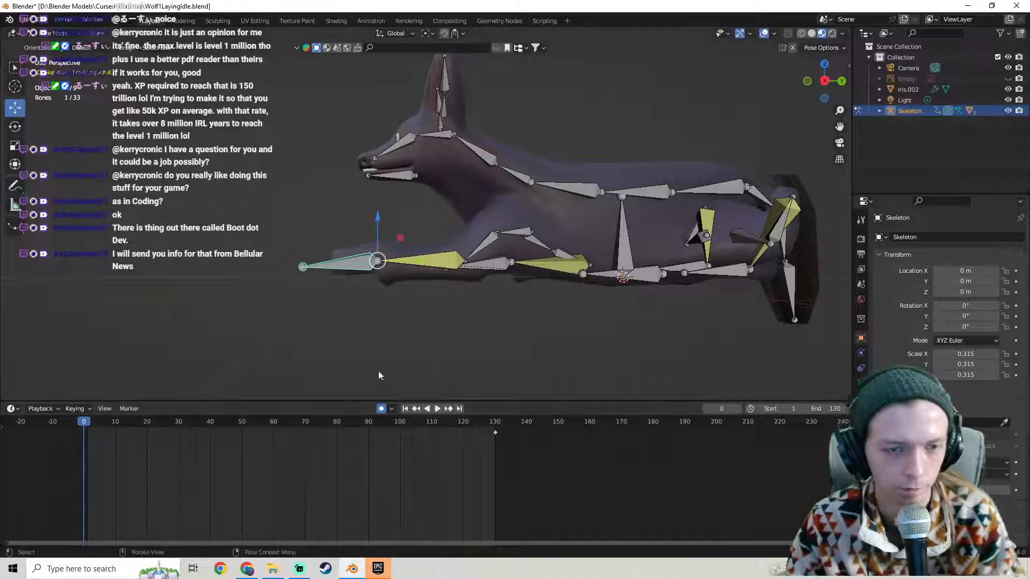
{"action": "middle_click_drag", "start_coordinate": [379, 372], "coordinate": [414, 230]}
{"action": "middle_click_drag", "start_coordinate": [460, 264], "coordinate": [416, 193], "text": "shift"}
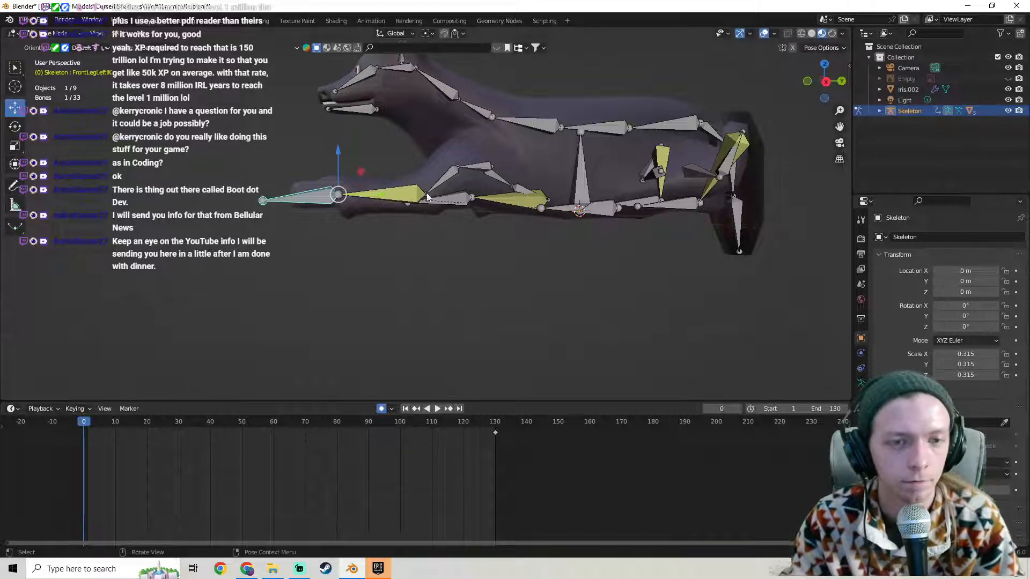
Switch to Object Mode and hide the skeleton to examine the wolf mesh's laying pose.
{"action": "middle_click_drag", "start_coordinate": [427, 195], "coordinate": [364, 209]}
{"action": "left_click", "coordinate": [60, 33]}
{"action": "left_click", "coordinate": [74, 47]}
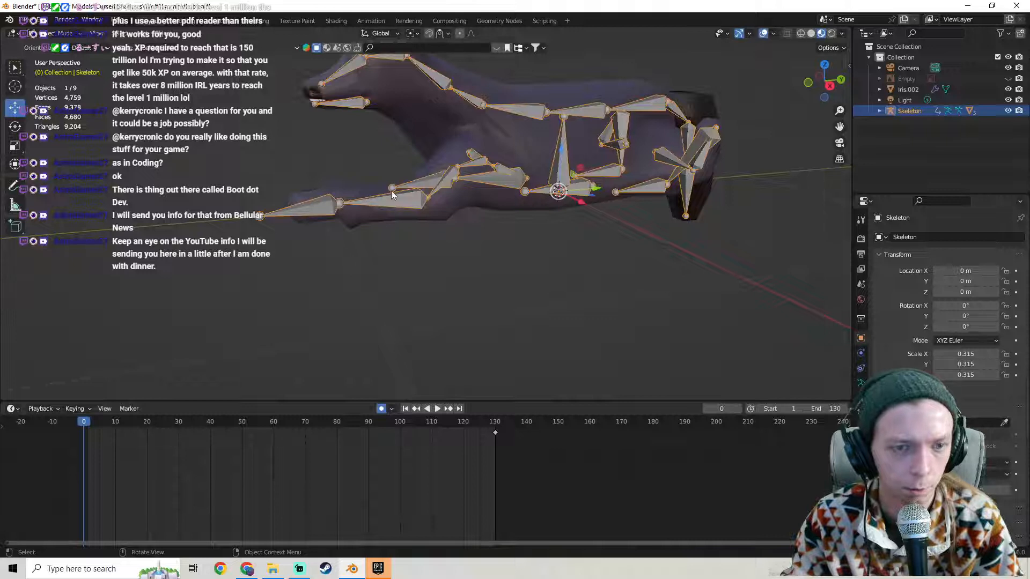
{"action": "key", "text": "h"}
{"action": "mouse_move", "coordinate": [424, 236]}
{"action": "middle_mouse_down"}
{"action": "mouse_move", "coordinate": [370, 223]}
{"action": "mouse_move", "coordinate": [333, 241]}
{"action": "mouse_move", "coordinate": [340, 268]}
{"action": "mouse_move", "coordinate": [438, 248]}
{"action": "mouse_move", "coordinate": [406, 227]}
{"action": "middle_mouse_up"}
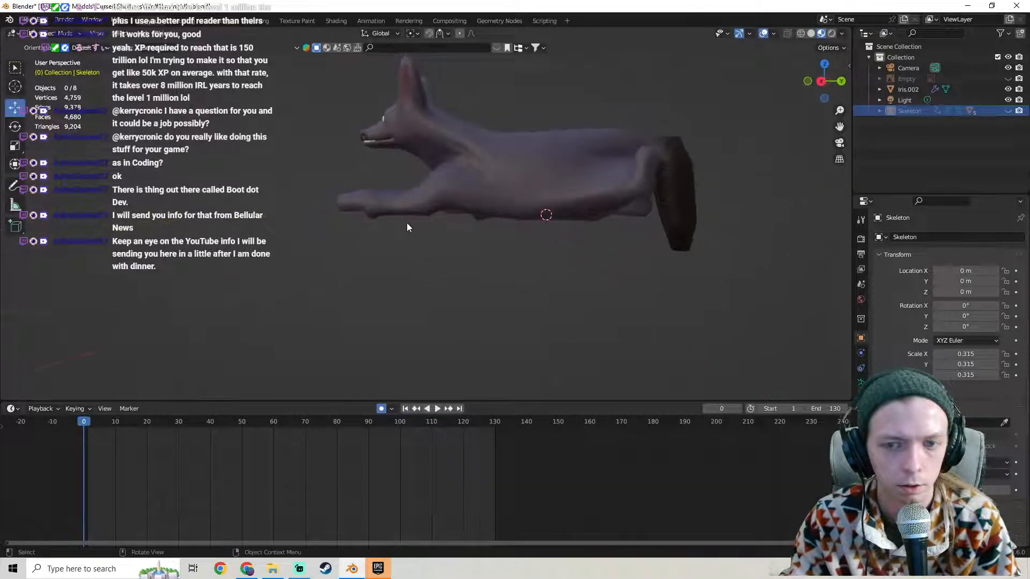
{"action": "middle_click_drag", "start_coordinate": [654, 201], "coordinate": [403, 208]}
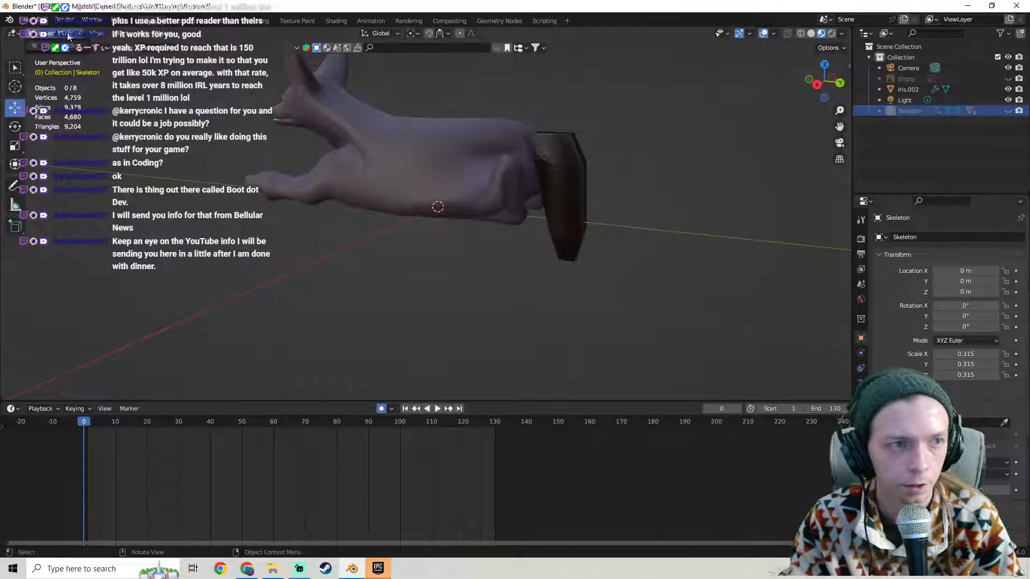
Unhide all objects and hide the reference-image Empty again.
{"action": "key", "text": "alt+h"}
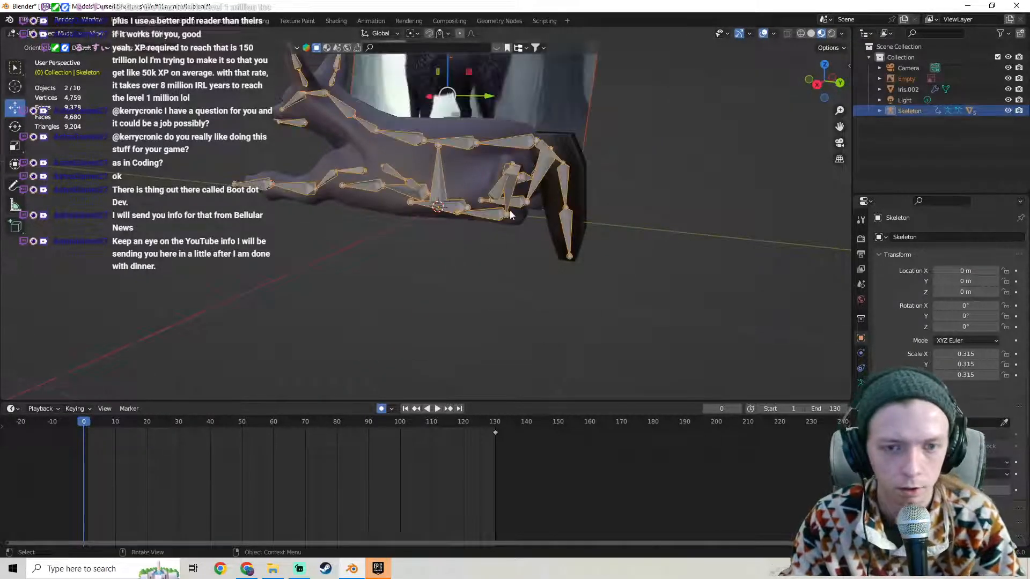
{"action": "left_click", "coordinate": [487, 67]}
{"action": "key", "text": "h"}
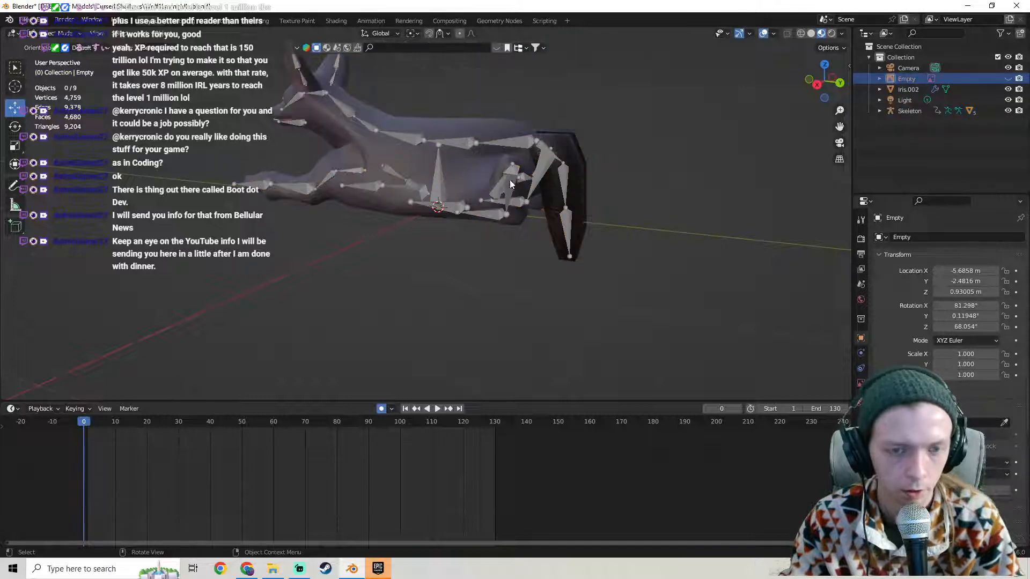
Select the skeleton and return it to Pose Mode.
{"action": "left_click", "coordinate": [508, 215]}
{"action": "middle_click_drag", "start_coordinate": [537, 233], "coordinate": [349, 185]}
{"action": "left_click", "coordinate": [416, 162]}
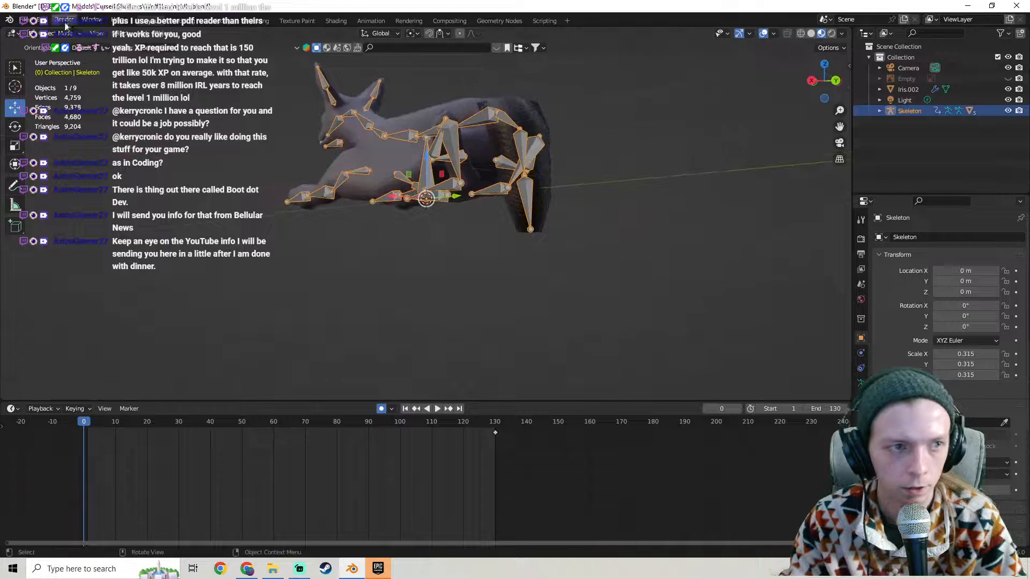
{"action": "left_click", "coordinate": [61, 33]}
{"action": "left_click", "coordinate": [59, 70]}
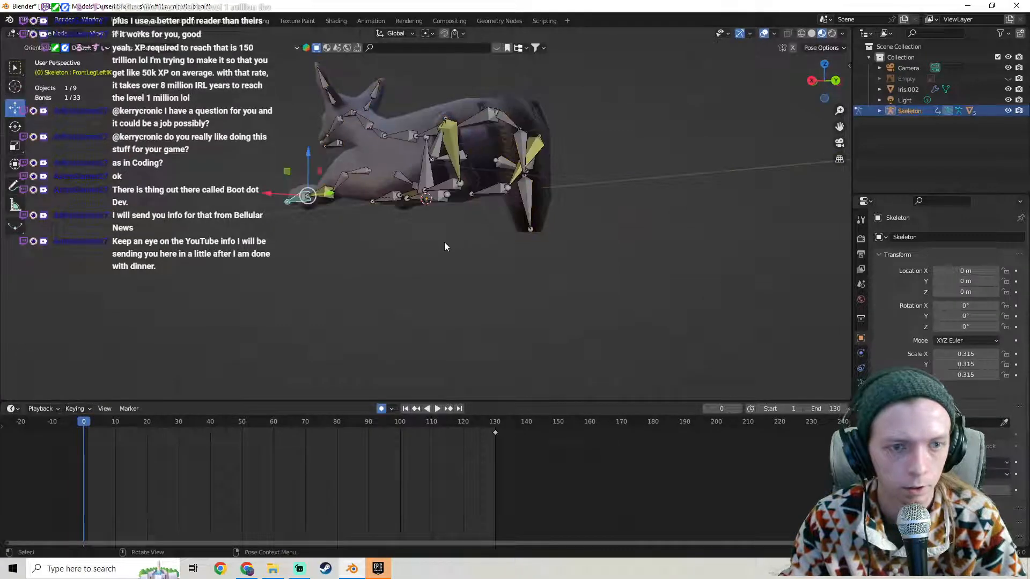
Move the back left paw's IK bone about 0.213 m along X and backward along Y at frame 0.
{"action": "left_click", "coordinate": [447, 188]}
{"action": "middle_click_drag", "start_coordinate": [447, 188], "coordinate": [384, 231]}
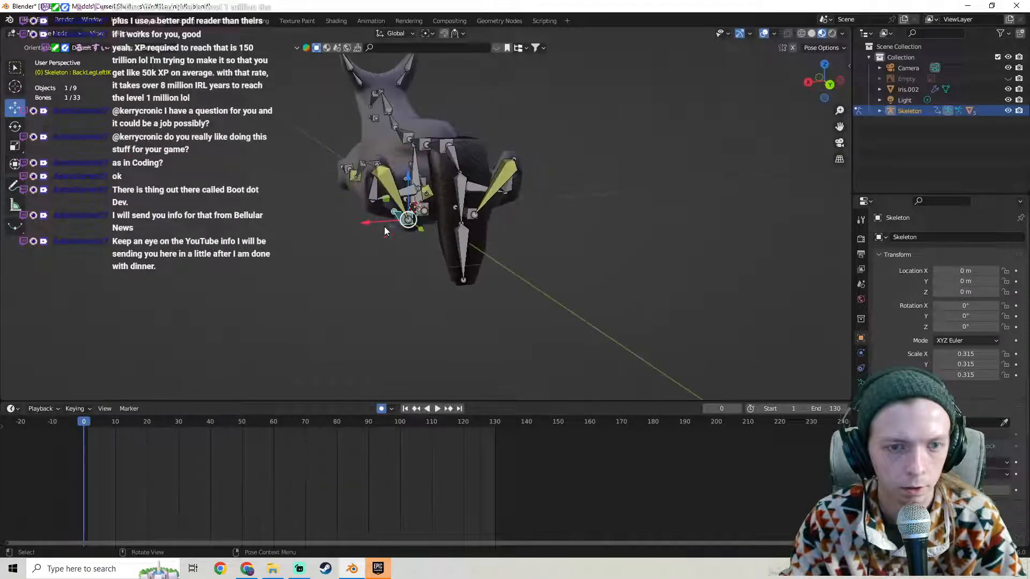
{"action": "key", "text": "g"}
{"action": "key", "text": "x"}
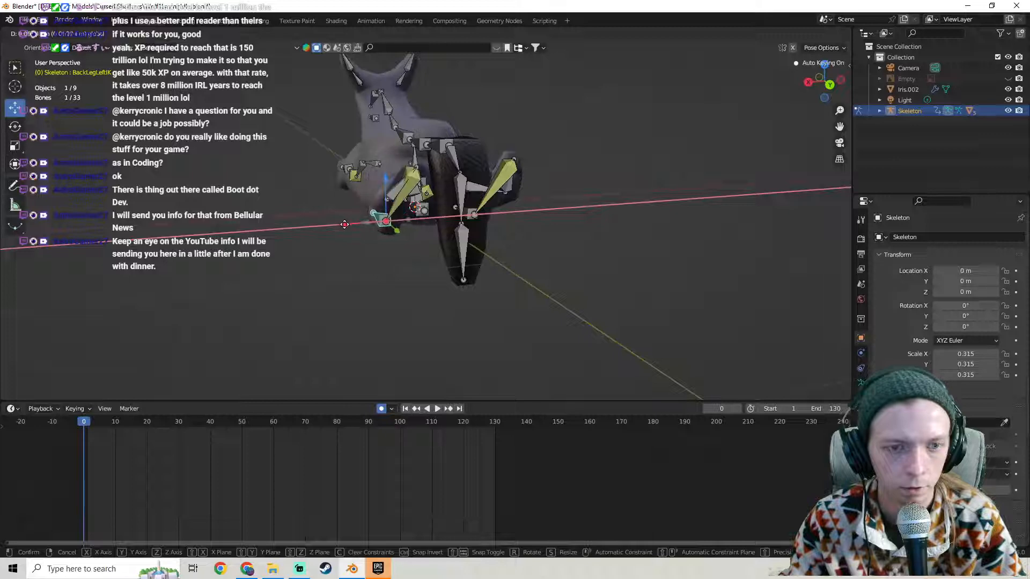
{"action": "left_click", "coordinate": [319, 235]}
{"action": "middle_click_drag", "start_coordinate": [319, 234], "coordinate": [568, 252]}
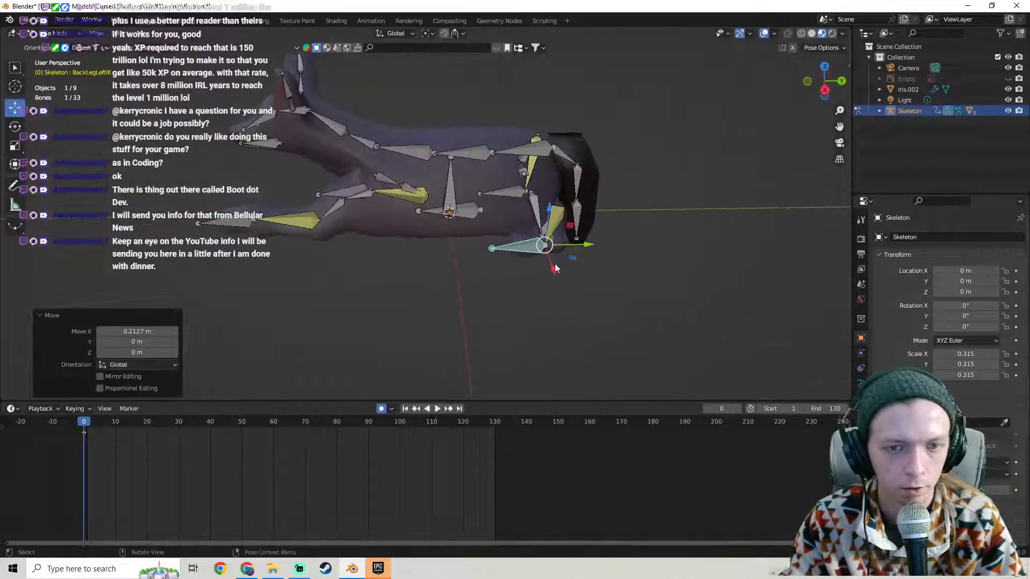
{"action": "key", "text": "g"}
{"action": "key", "text": "y"}
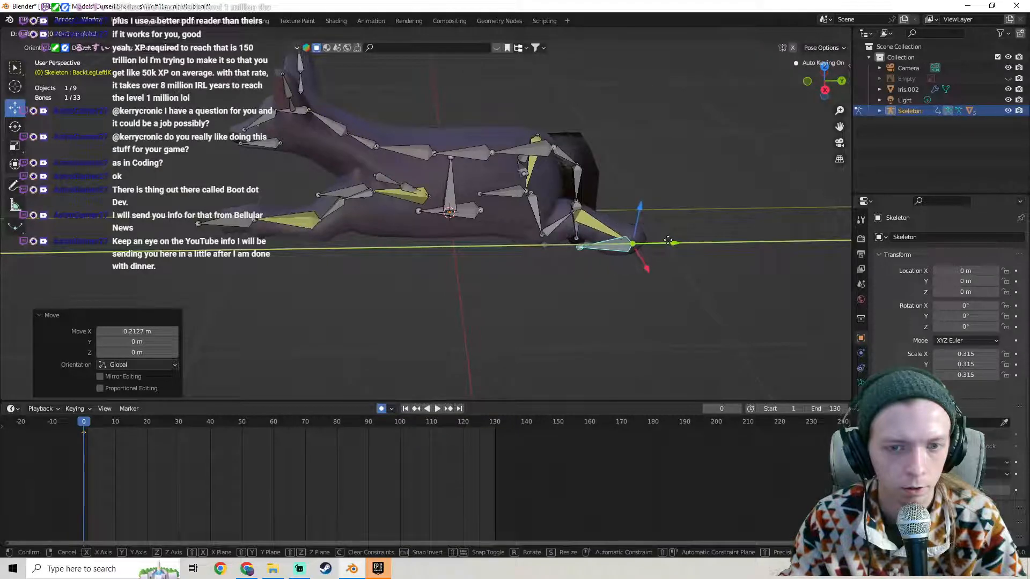
{"action": "left_click", "coordinate": [677, 236]}
{"action": "middle_click_drag", "start_coordinate": [678, 236], "coordinate": [461, 259]}
Look up reference photos for "wolf laying down" in a new Chrome tab, toggling the Screen Capture source in Streamlabs Desktop.
{"action": "left_click", "coordinate": [246, 569]}
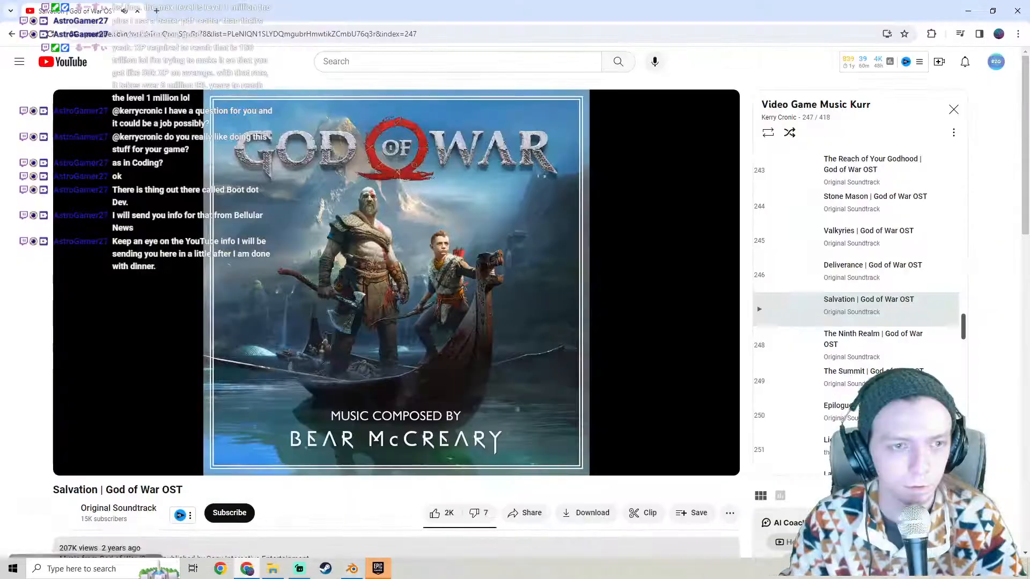
{"action": "left_click", "coordinate": [156, 10]}
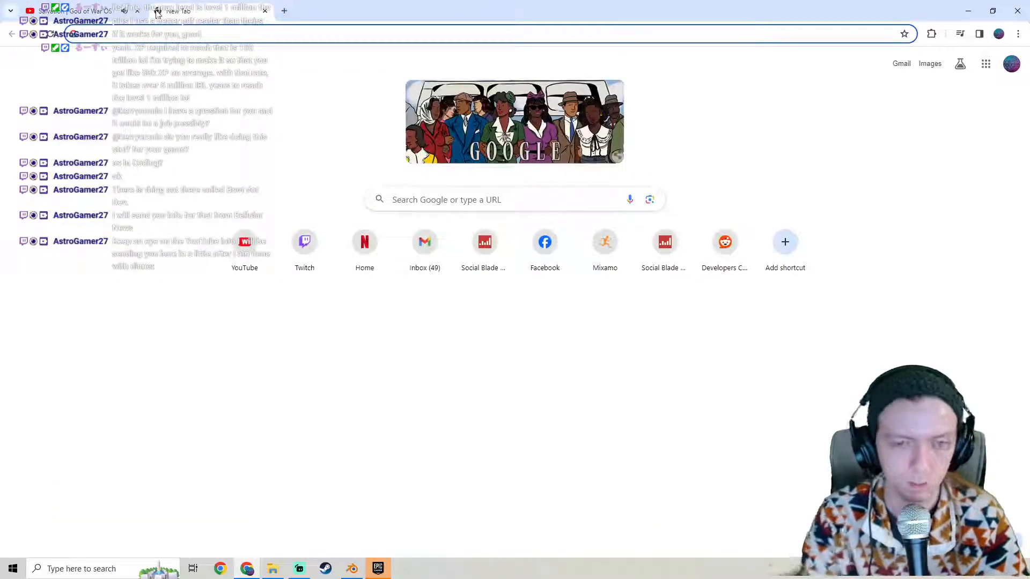
{"action": "left_click", "coordinate": [299, 568]}
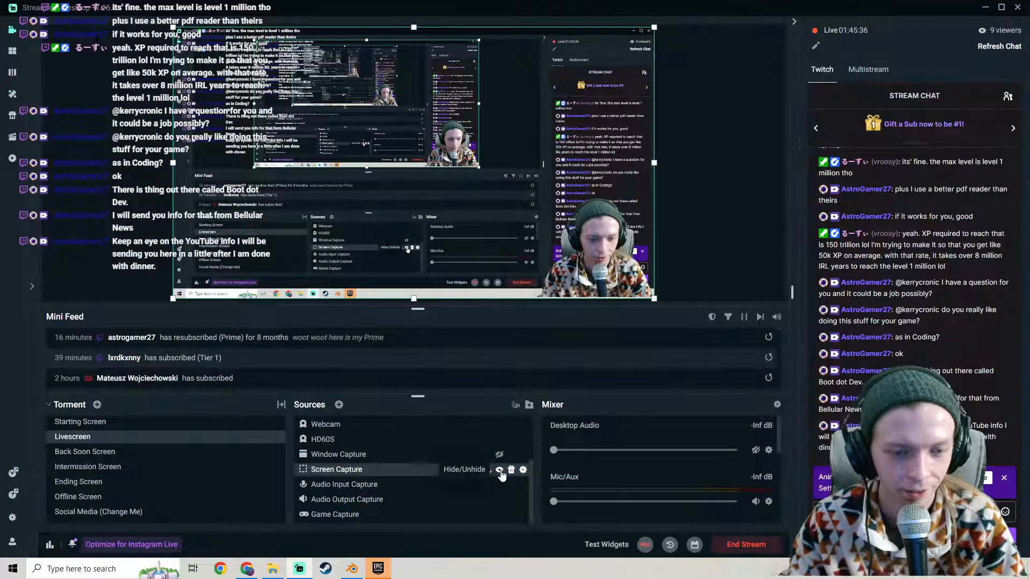
{"action": "left_click", "coordinate": [499, 469]}
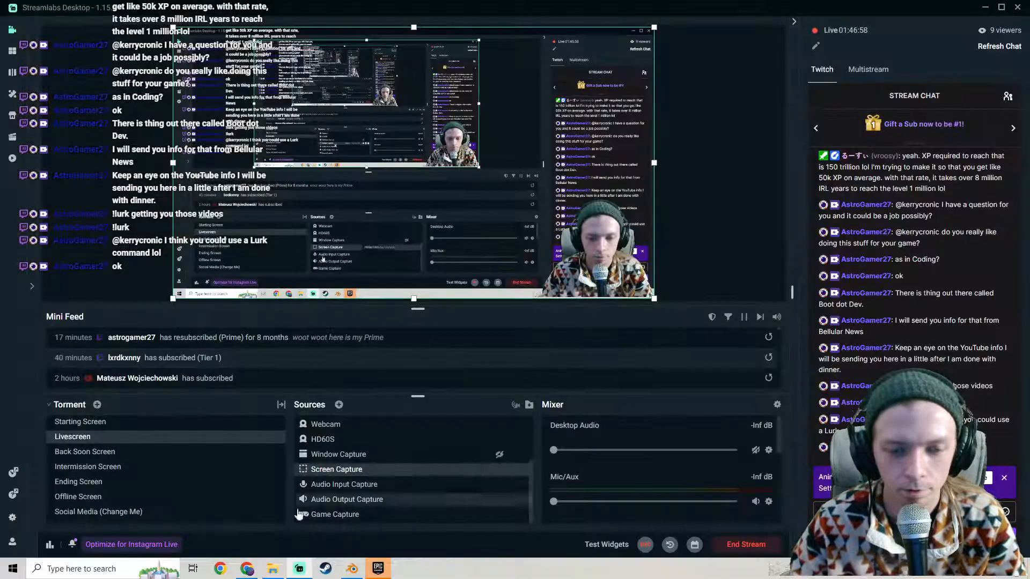
{"action": "key", "text": "alt+Tab"}
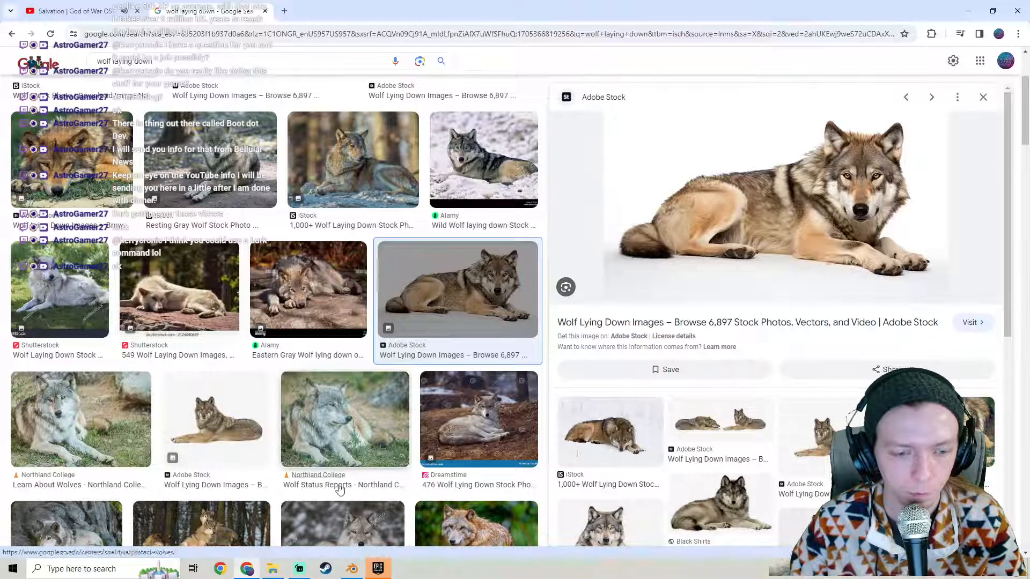
Switch back to Blender and rotate the hindmost spine bone about 9.8° at frame 0, seen from above.
{"action": "mouse_move", "coordinate": [353, 569]}
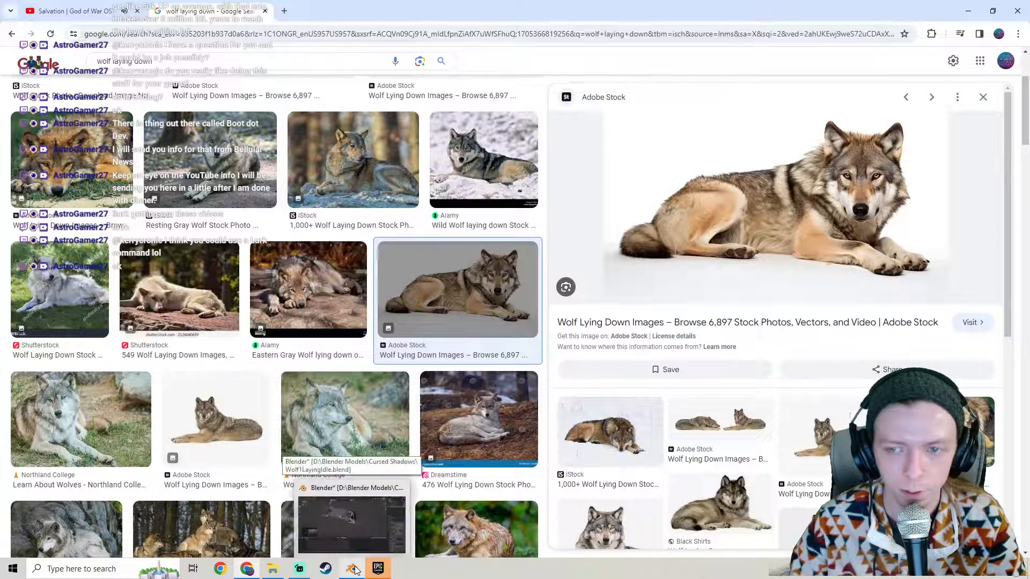
{"action": "left_click", "coordinate": [354, 569]}
{"action": "middle_click_drag", "start_coordinate": [370, 227], "coordinate": [514, 171]}
{"action": "left_click", "coordinate": [492, 168]}
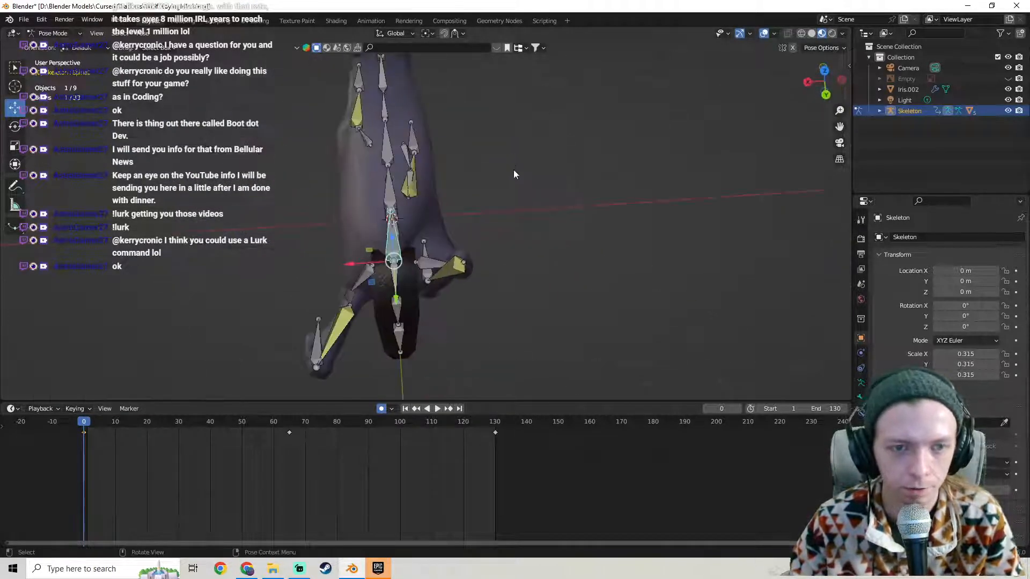
{"action": "key", "text": "r"}
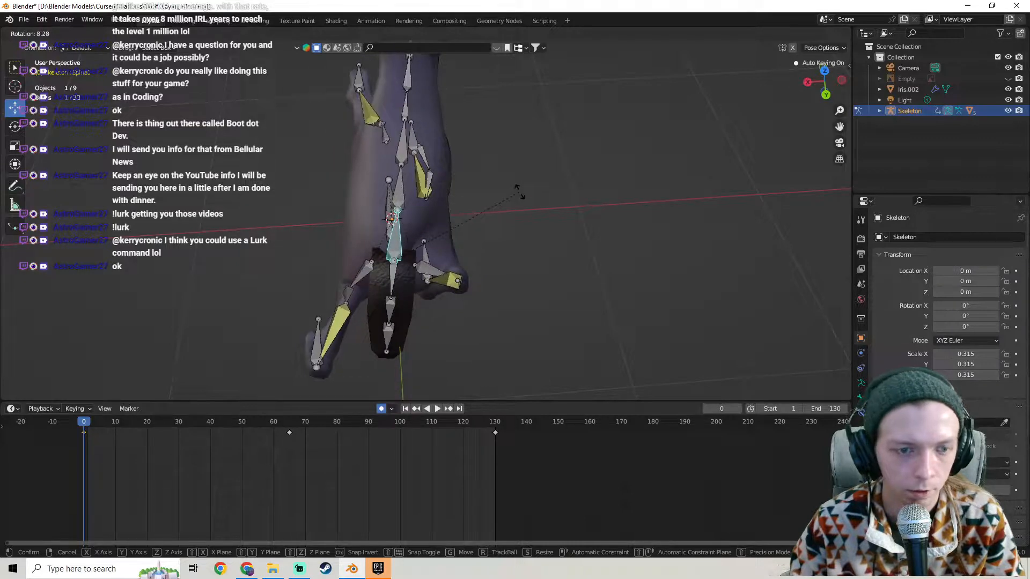
{"action": "left_click", "coordinate": [515, 196]}
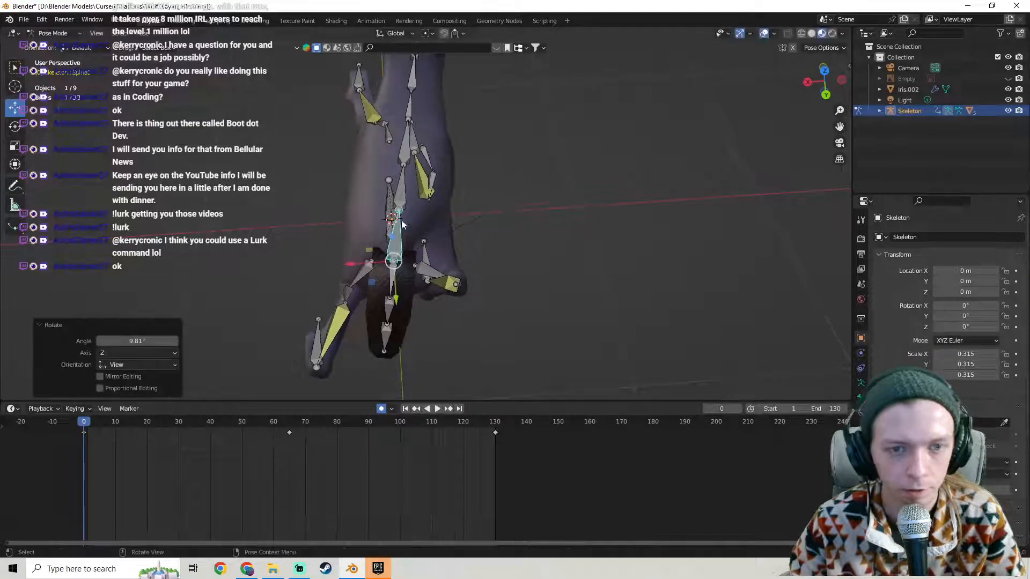
Rotate the same spine bone again from a different viewing angle.
{"action": "middle_click_drag", "start_coordinate": [401, 220], "coordinate": [433, 208]}
{"action": "middle_click_drag", "start_coordinate": [502, 207], "coordinate": [516, 297]}
{"action": "key", "text": "r"}
{"action": "left_click", "coordinate": [484, 201]}
Move the back left paw's IK bone about -0.357 m along Y and about 0.076 m along X at frame 0.
{"action": "left_click", "coordinate": [373, 247]}
{"action": "key", "text": "g"}
{"action": "key", "text": "y"}
{"action": "left_click", "coordinate": [550, 298]}
{"action": "key", "text": "g"}
{"action": "key", "text": "x"}
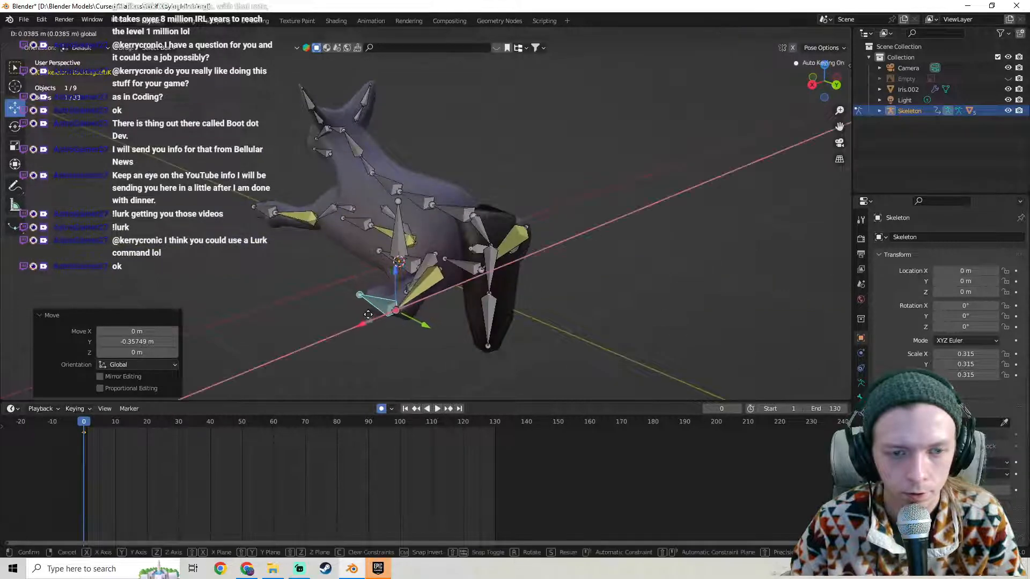
{"action": "left_click", "coordinate": [387, 314]}
{"action": "middle_click_drag", "start_coordinate": [388, 314], "coordinate": [397, 186]}
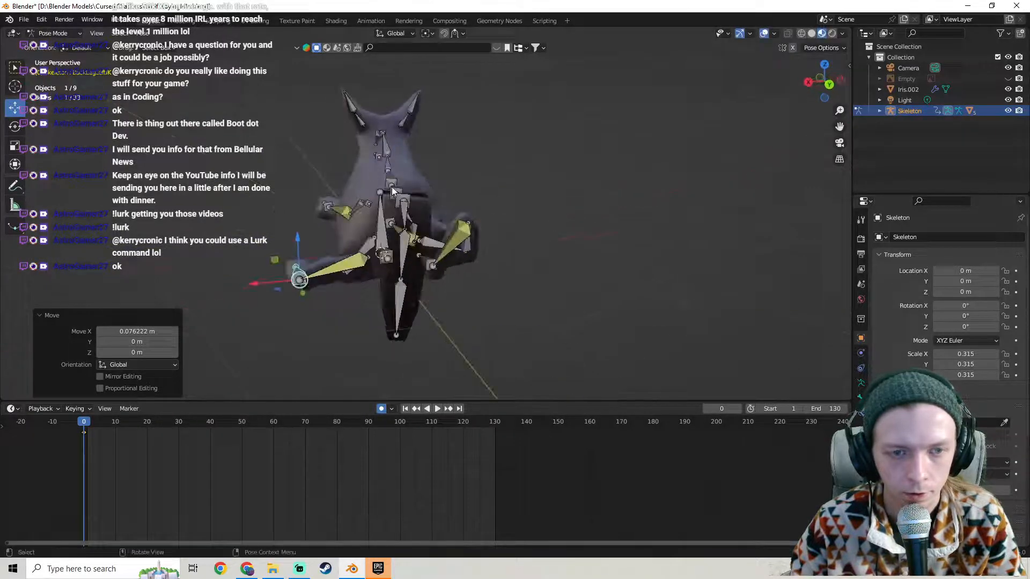
Rotate the mid-spine bone -5.76° about the X axis and about -5.4° about the Y axis at frame 0.
{"action": "left_click", "coordinate": [392, 187]}
{"action": "key", "text": "r"}
{"action": "key", "text": "x"}
{"action": "left_click", "coordinate": [471, 168]}
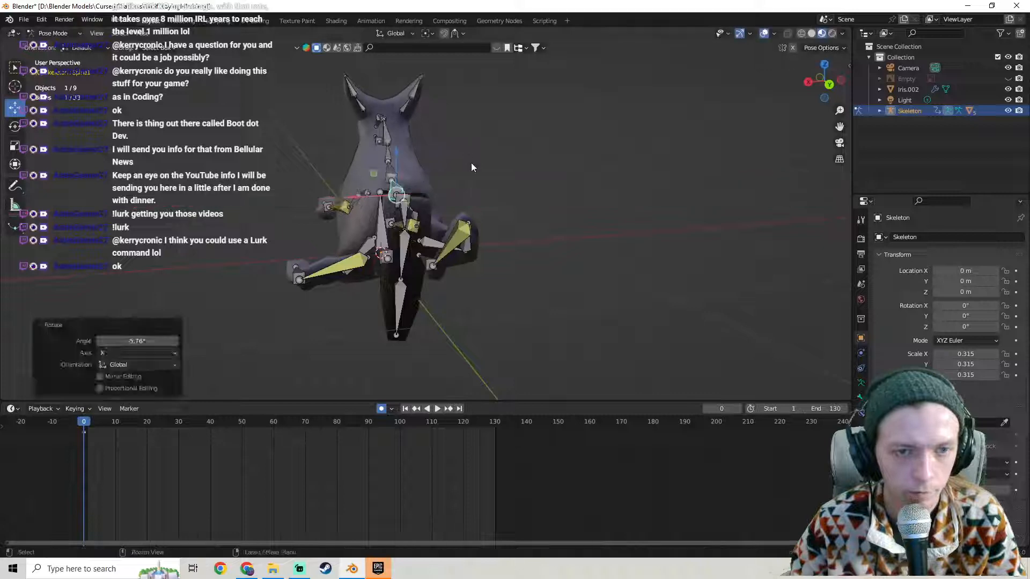
{"action": "key", "text": "r"}
{"action": "key", "text": "y"}
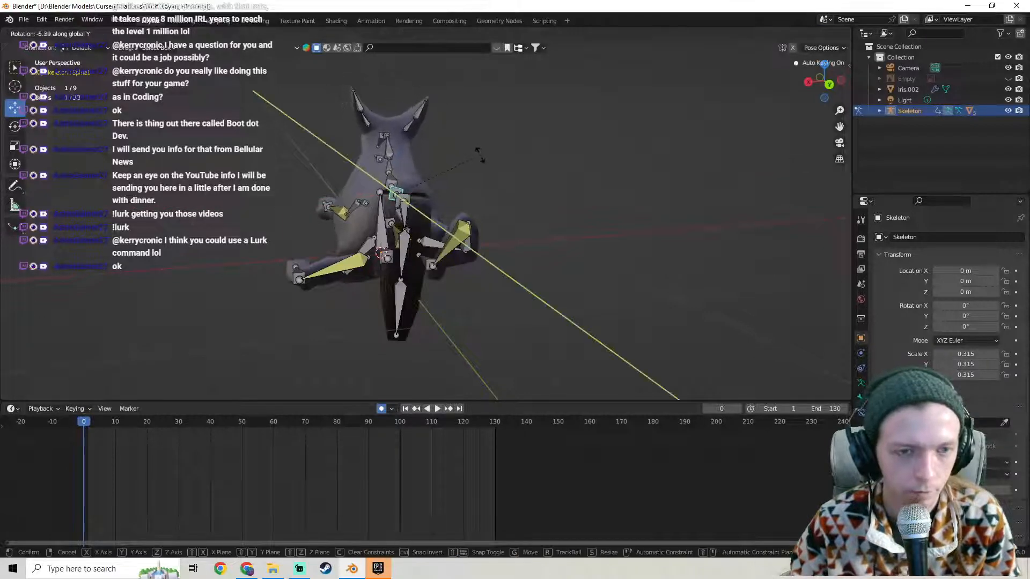
{"action": "left_click", "coordinate": [479, 154]}
Rotate the bone at the base of the neck -5.49° about X and about 22° about Z, viewed from the front.
{"action": "middle_click_drag", "start_coordinate": [479, 154], "coordinate": [584, 165]}
{"action": "left_click", "coordinate": [359, 169]}
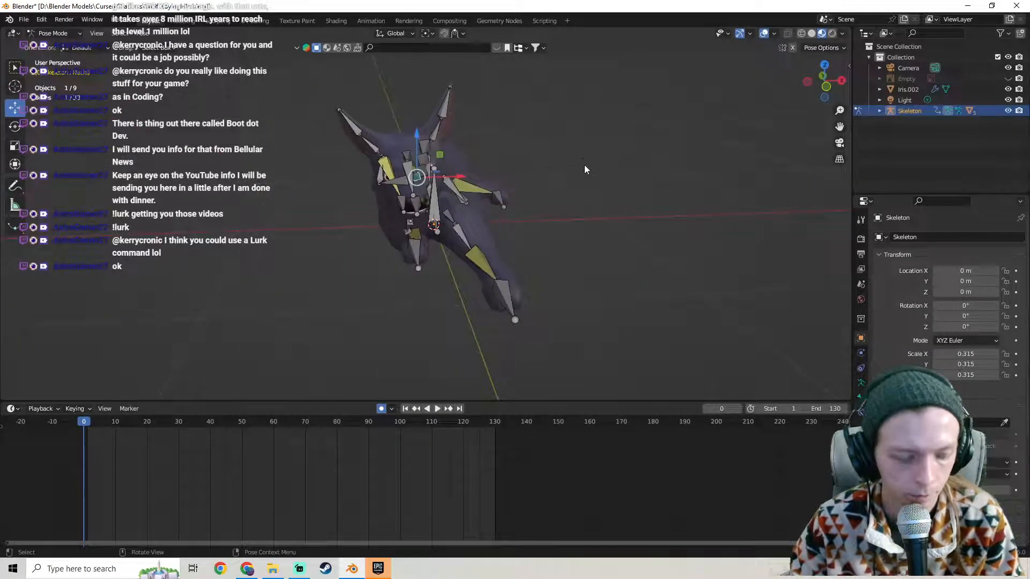
{"action": "key", "text": "r"}
{"action": "key", "text": "x"}
{"action": "left_click", "coordinate": [583, 149]}
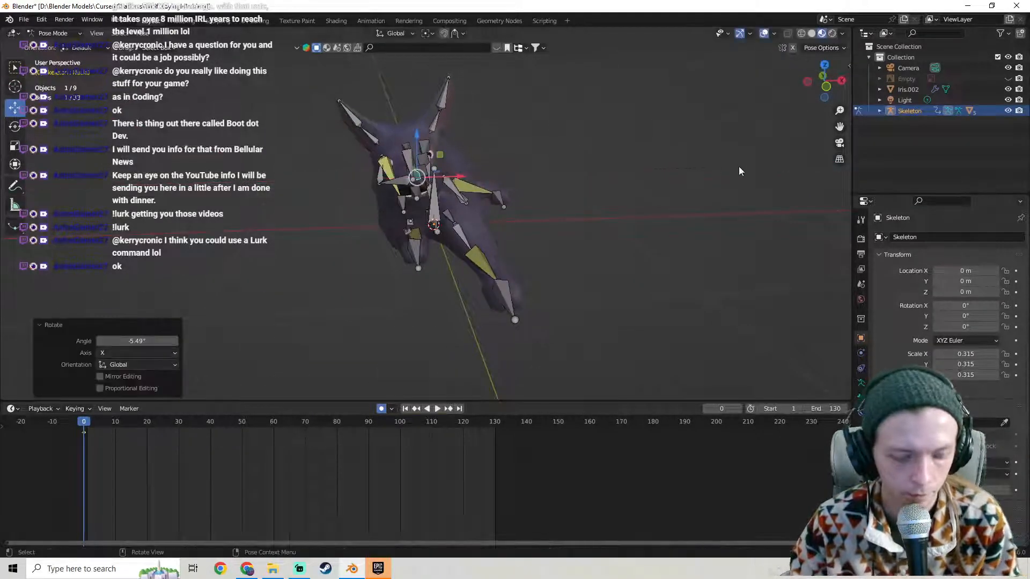
{"action": "key", "text": "r"}
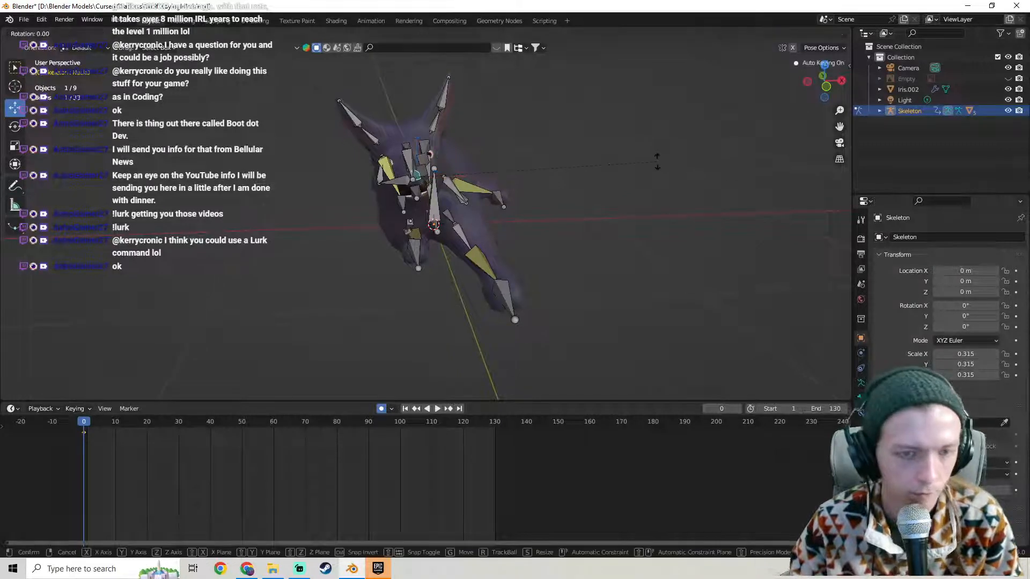
{"action": "key", "text": "z"}
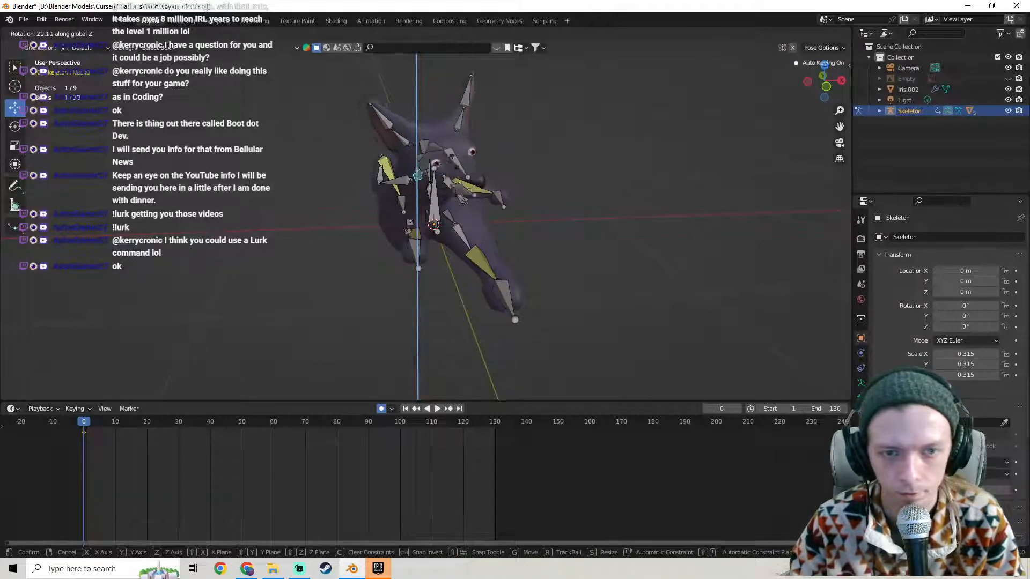
{"action": "left_click", "coordinate": [462, 162]}
Move the back right paw's IK bone along Y and slide it along X toward the other hind paw.
{"action": "middle_click_drag", "start_coordinate": [462, 162], "coordinate": [422, 272]}
{"action": "left_click", "coordinate": [426, 290]}
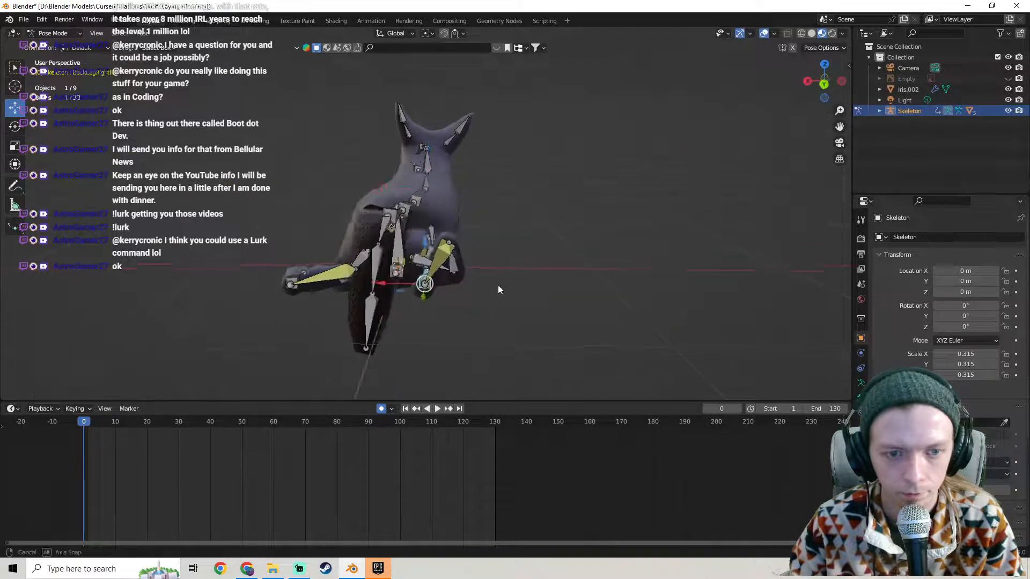
{"action": "middle_click_drag", "start_coordinate": [498, 287], "coordinate": [438, 275]}
{"action": "key", "text": "g"}
{"action": "key", "text": "y"}
{"action": "left_click", "coordinate": [318, 266]}
{"action": "left_click_drag", "start_coordinate": [388, 279], "coordinate": [321, 265]}
Shift the back right paw's IK bone further along X and rotate it to suit the folded hind leg.
{"action": "middle_click_drag", "start_coordinate": [370, 262], "coordinate": [526, 275]}
{"action": "key", "text": "g"}
{"action": "key", "text": "x"}
{"action": "left_click", "coordinate": [558, 260]}
{"action": "key", "text": "r"}
{"action": "left_click", "coordinate": [507, 221]}
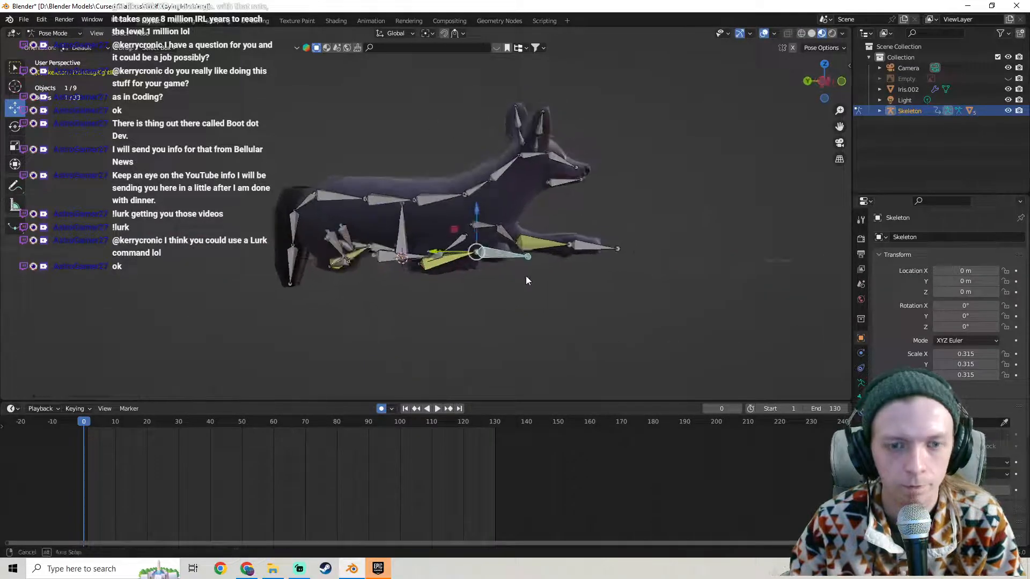
Stretch the front right paw's IK bone about -0.476 m along Y and move it inward along X in two adjustments, the first about 0.058 m.
{"action": "key", "text": "g"}
{"action": "key", "text": "y"}
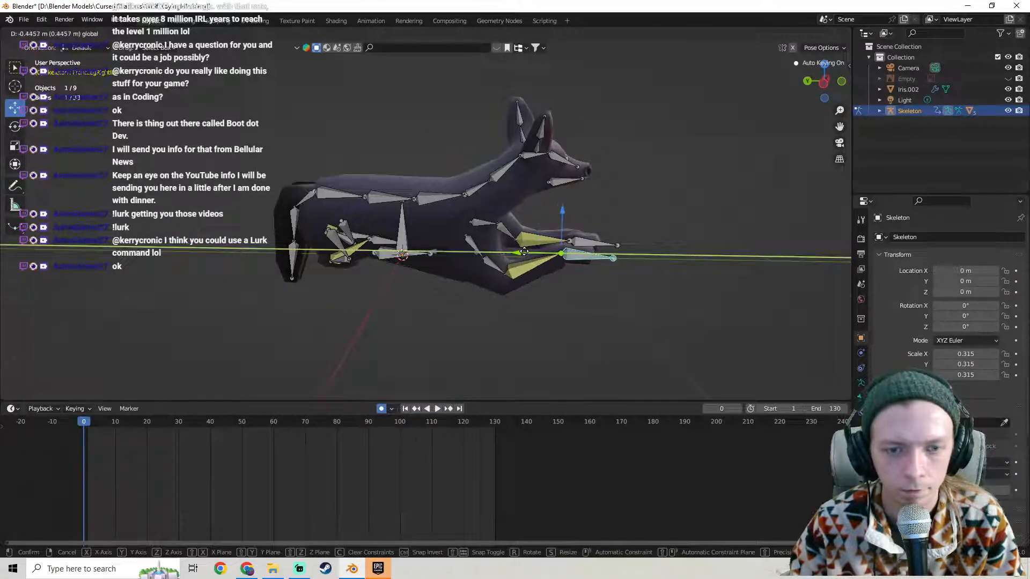
{"action": "left_click", "coordinate": [524, 251]}
{"action": "middle_click_drag", "start_coordinate": [524, 252], "coordinate": [397, 257]}
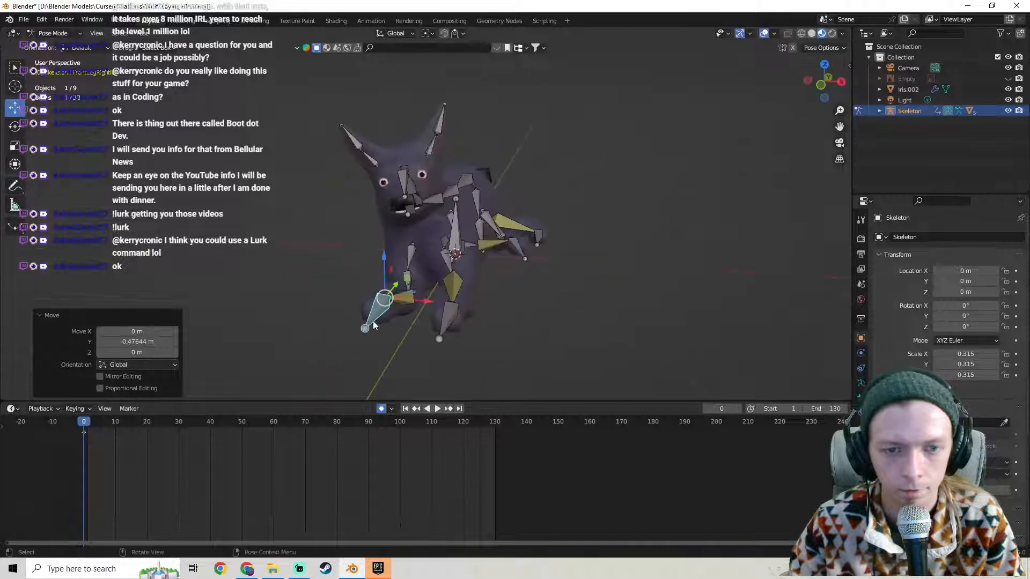
{"action": "middle_click_drag", "start_coordinate": [436, 290], "coordinate": [423, 336]}
{"action": "key", "text": "g"}
{"action": "key", "text": "x"}
{"action": "left_click", "coordinate": [400, 347]}
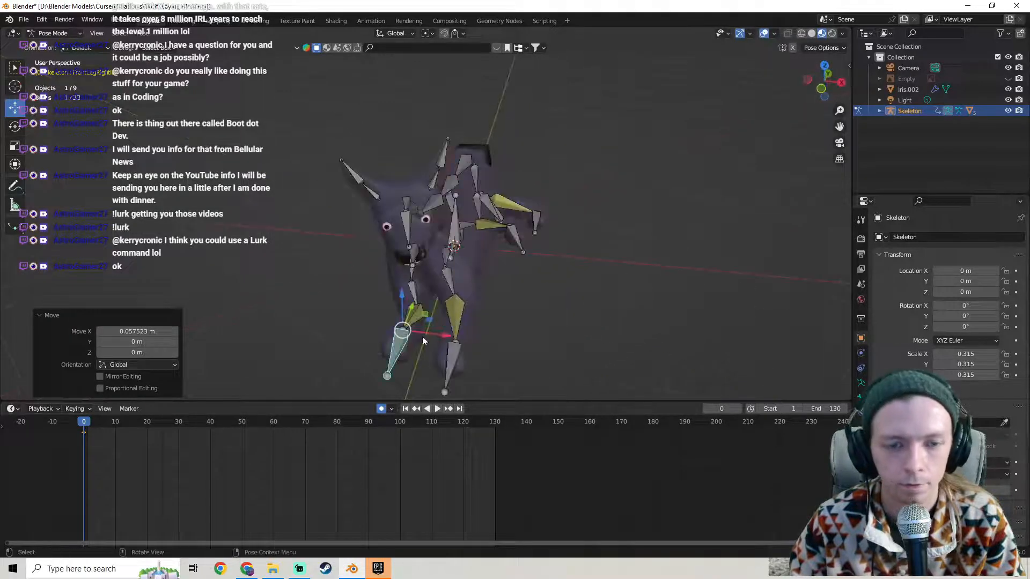
{"action": "key", "text": "g"}
{"action": "key", "text": "x"}
{"action": "left_click", "coordinate": [439, 335]}
Rotate the spine bone behind the shoulders at frame 0 while viewing the wolf from above.
{"action": "middle_click_drag", "start_coordinate": [671, 265], "coordinate": [434, 278]}
{"action": "left_click", "coordinate": [441, 222]}
{"action": "key", "text": "r"}
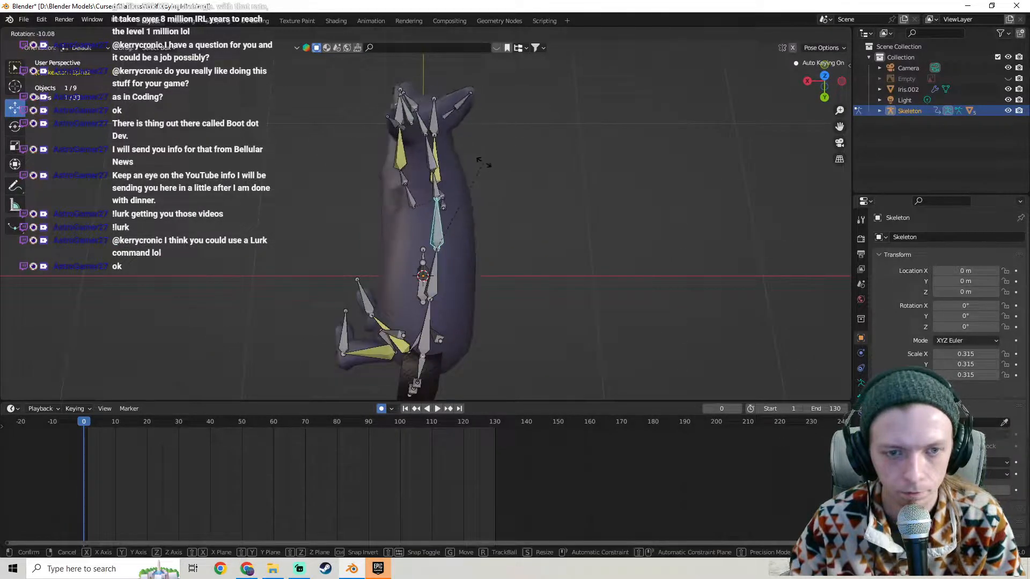
{"action": "left_click", "coordinate": [475, 198]}
Rotate the hindmost spine bone about 9.27° about the Y axis at frame 0.
{"action": "middle_click_drag", "start_coordinate": [475, 203], "coordinate": [444, 225]}
{"action": "left_click", "coordinate": [463, 217]}
{"action": "key", "text": "r"}
{"action": "key", "text": "x"}
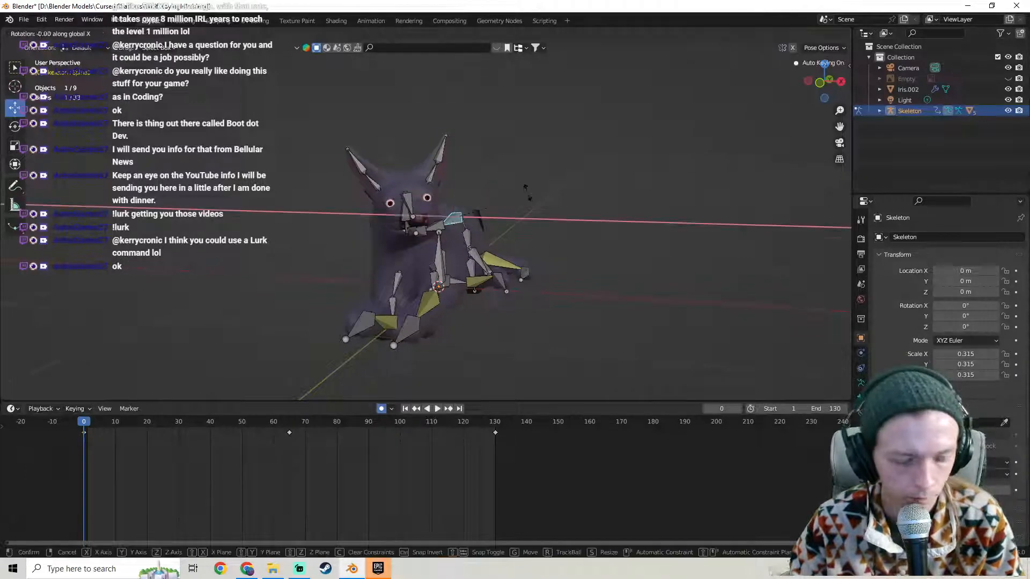
{"action": "key", "text": "y"}
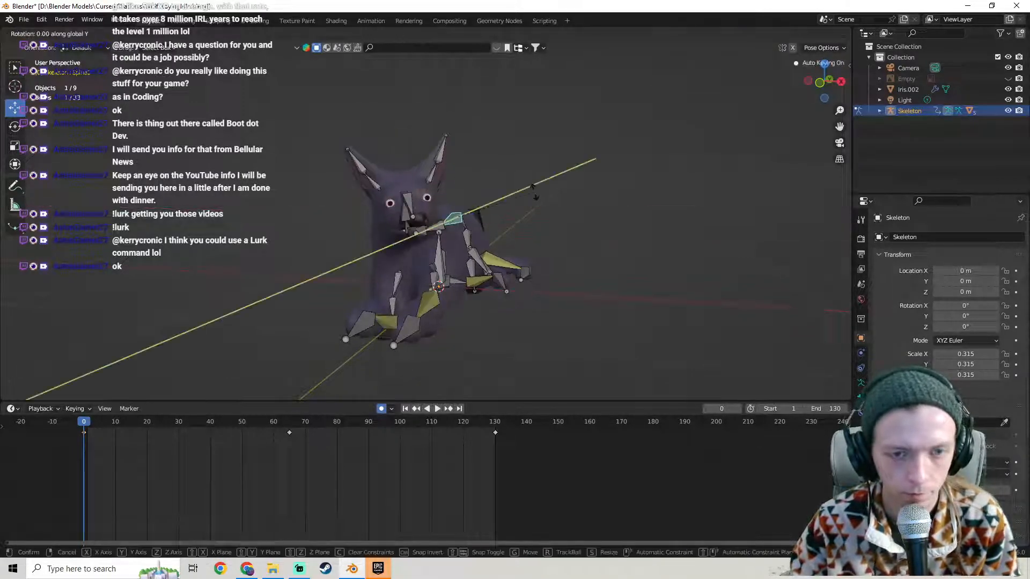
{"action": "left_click", "coordinate": [598, 223]}
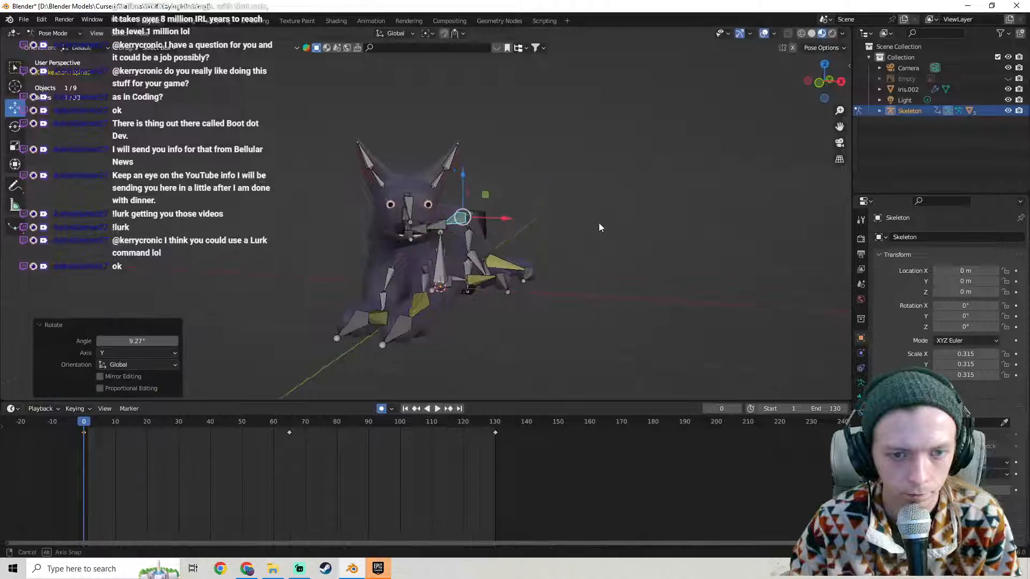
Rotate the back right paw about 65.6° while viewing the wolf from behind.
{"action": "middle_click_drag", "start_coordinate": [598, 224], "coordinate": [374, 233]}
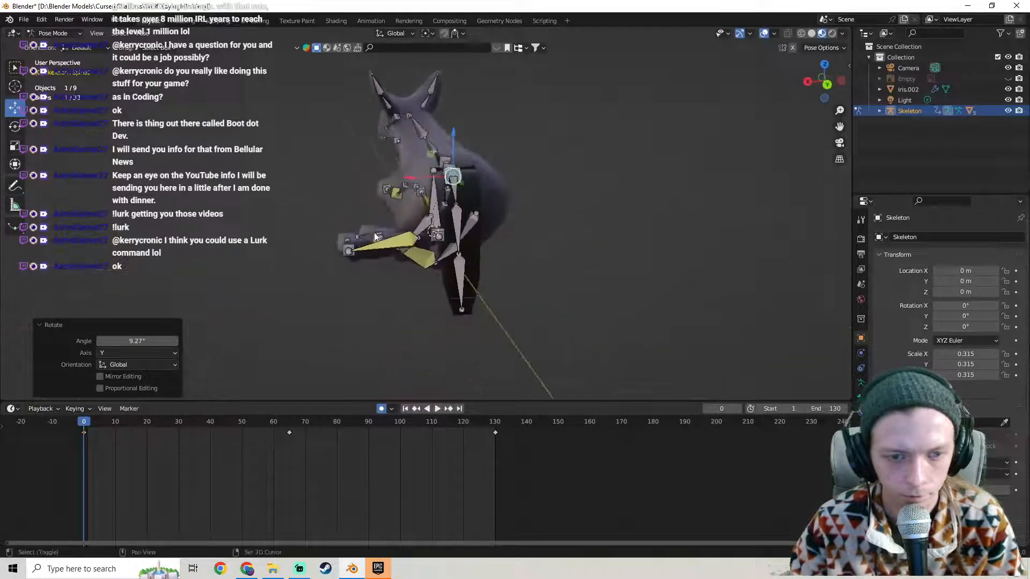
{"action": "key", "text": "r"}
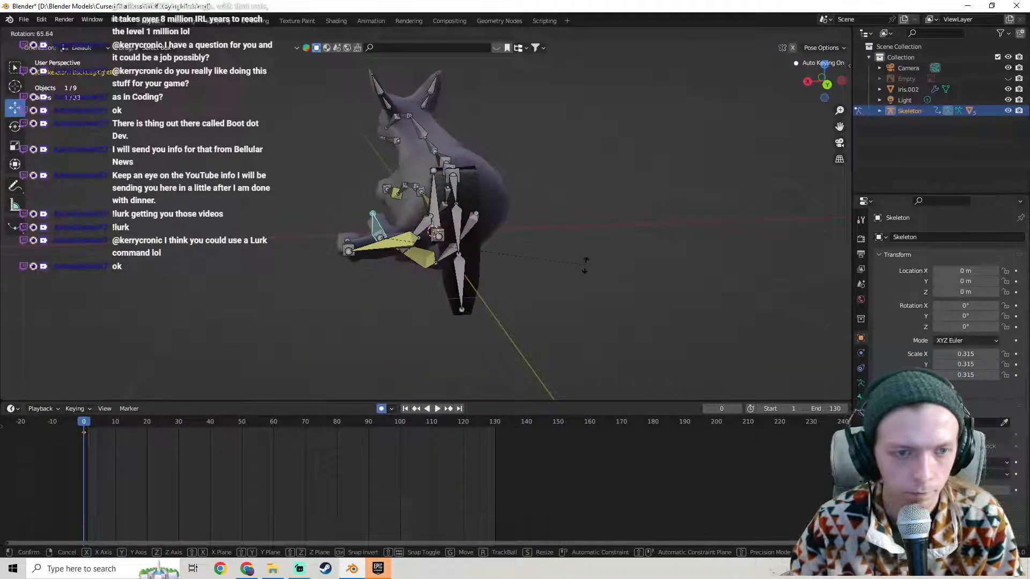
{"action": "left_click", "coordinate": [584, 263]}
Rotate the back left paw about 43.1° from behind, and adjust it by about -2.14° from the side.
{"action": "left_click", "coordinate": [346, 246]}
{"action": "key", "text": "r"}
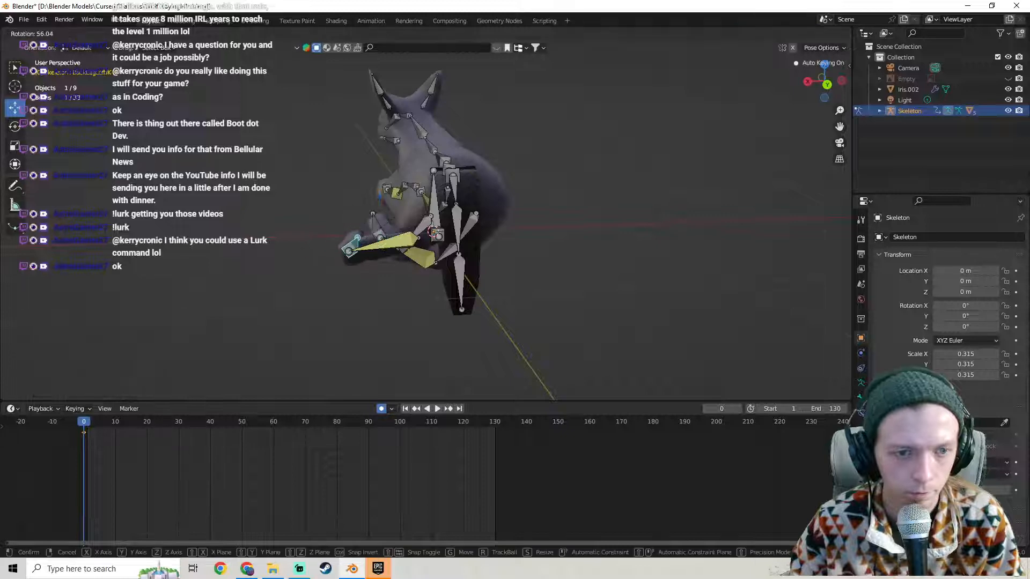
{"action": "left_click", "coordinate": [439, 223]}
{"action": "middle_click_drag", "start_coordinate": [439, 223], "coordinate": [496, 276]}
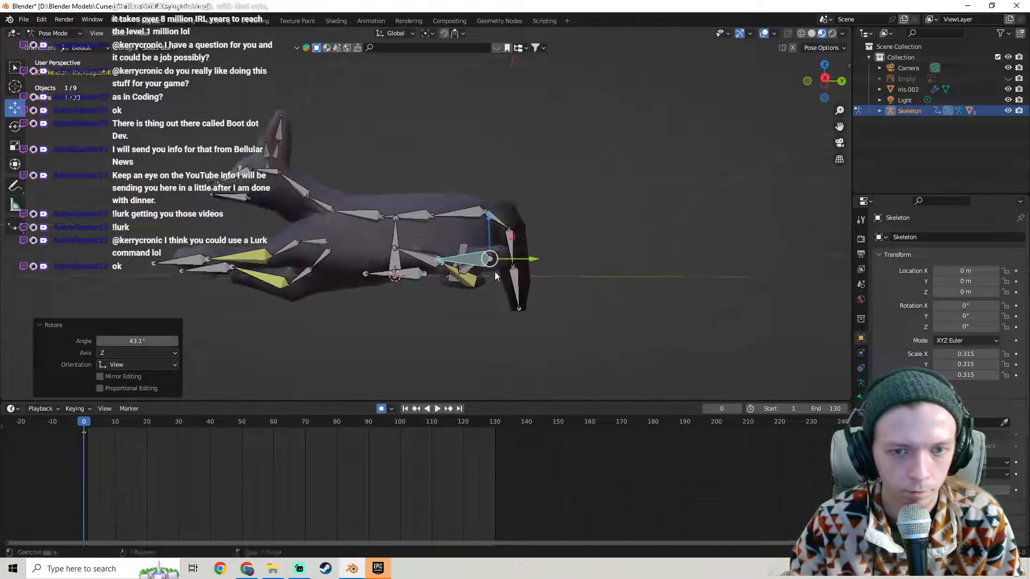
{"action": "key", "text": "r"}
{"action": "left_click", "coordinate": [560, 193]}
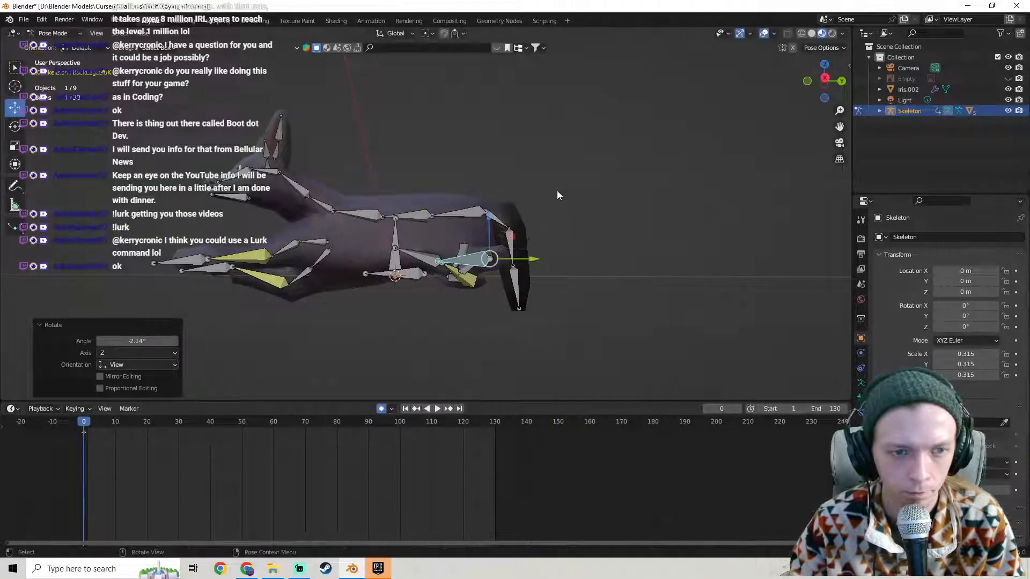
Move the front right paw's IK bone forward about -0.064 m along Y to straighten the leg.
{"action": "middle_click_drag", "start_coordinate": [556, 191], "coordinate": [471, 264]}
{"action": "middle_click_drag", "start_coordinate": [450, 306], "coordinate": [540, 241]}
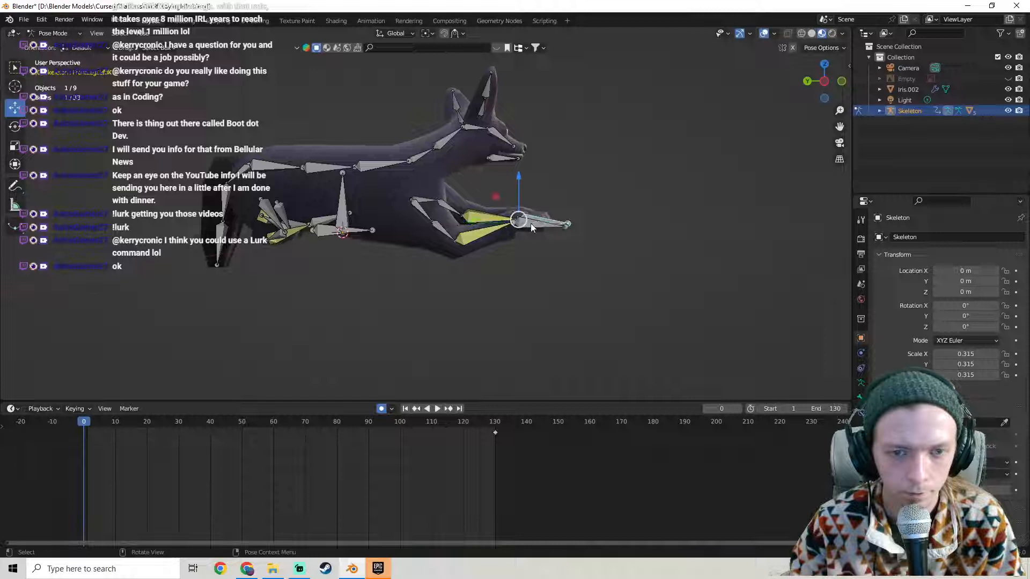
{"action": "middle_click_drag", "start_coordinate": [530, 223], "coordinate": [585, 224]}
{"action": "key", "text": "g"}
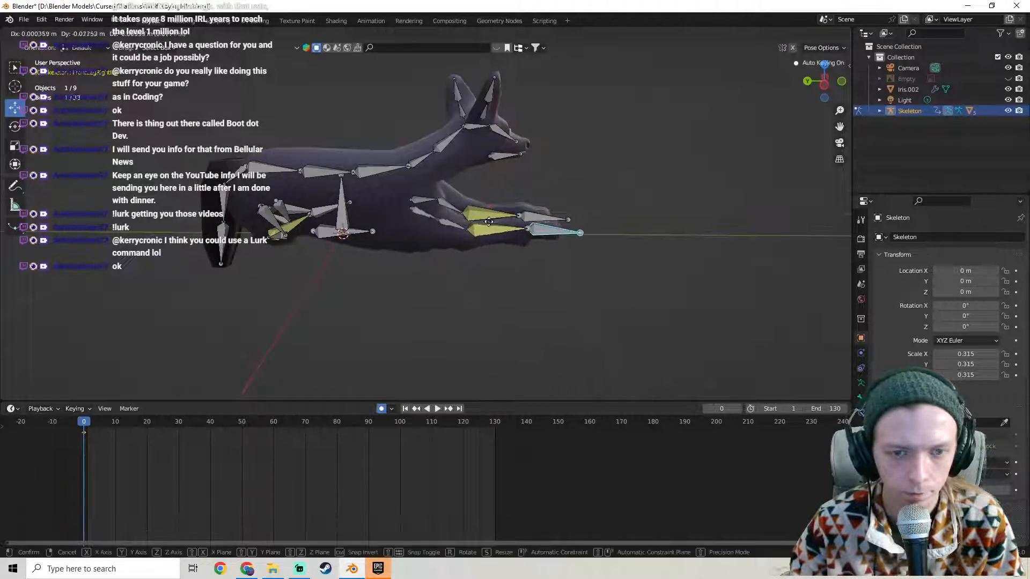
{"action": "left_click", "coordinate": [484, 217]}
Switch to Object Mode and hide the skeleton to examine the bare wolf mesh from several angles.
{"action": "middle_click_drag", "start_coordinate": [484, 217], "coordinate": [408, 241]}
{"action": "left_click", "coordinate": [69, 35]}
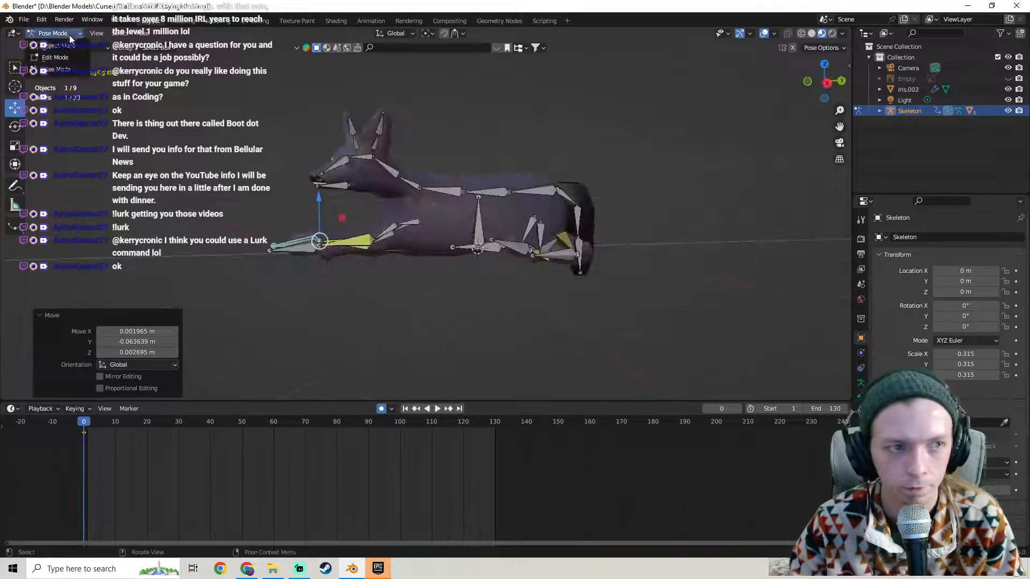
{"action": "left_click", "coordinate": [69, 50]}
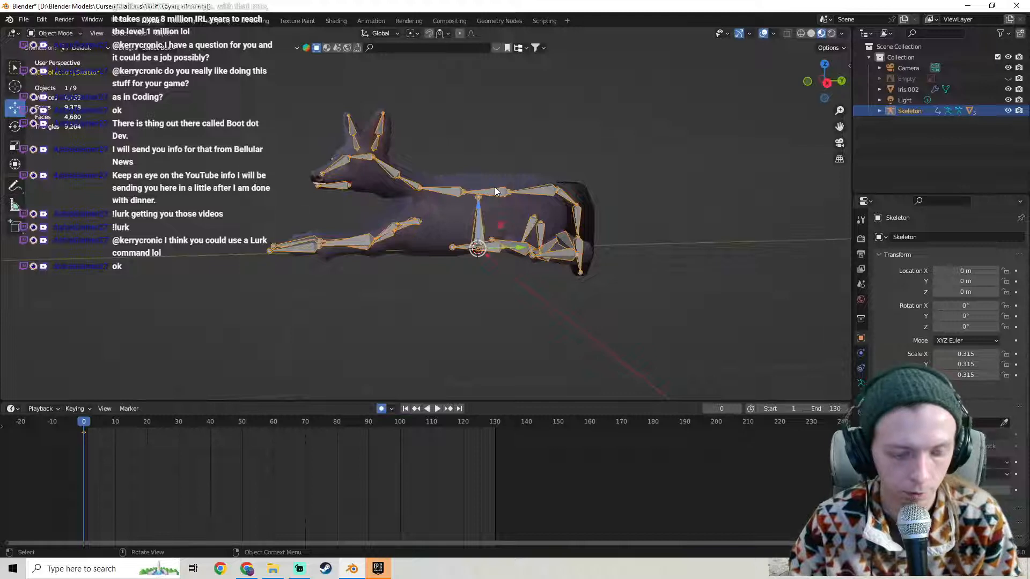
{"action": "key", "text": "h"}
{"action": "middle_click_drag", "start_coordinate": [495, 188], "coordinate": [453, 296]}
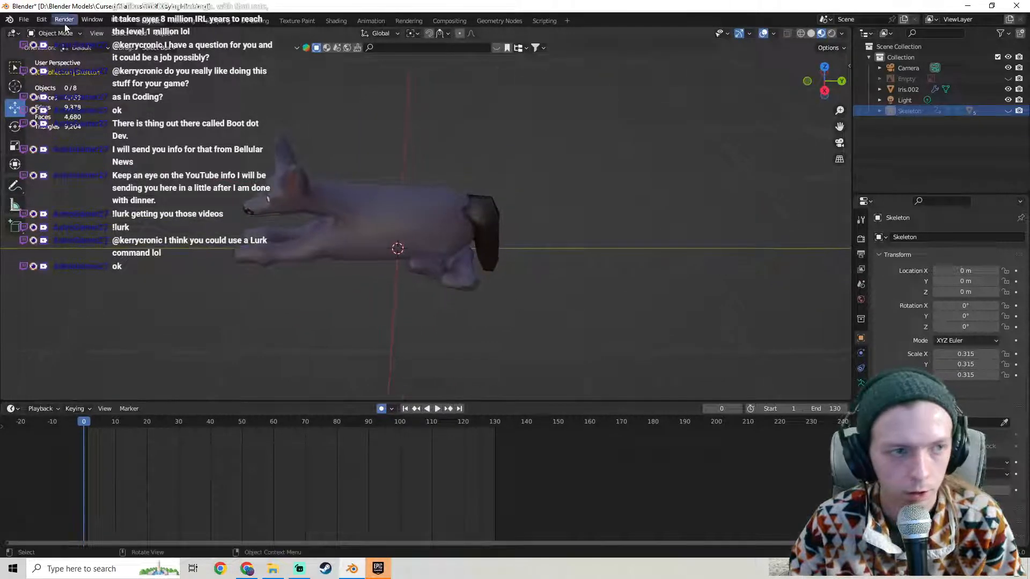
{"action": "middle_click_drag", "start_coordinate": [413, 245], "coordinate": [191, 95]}
{"action": "left_click", "coordinate": [383, 208]}
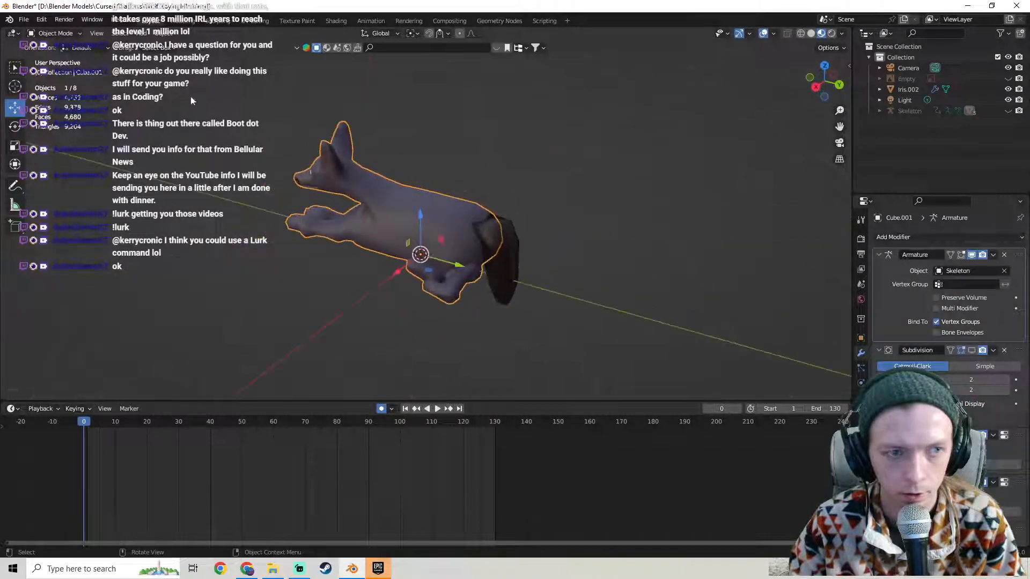
{"action": "left_click", "coordinate": [53, 33]}
{"action": "left_click", "coordinate": [54, 45]}
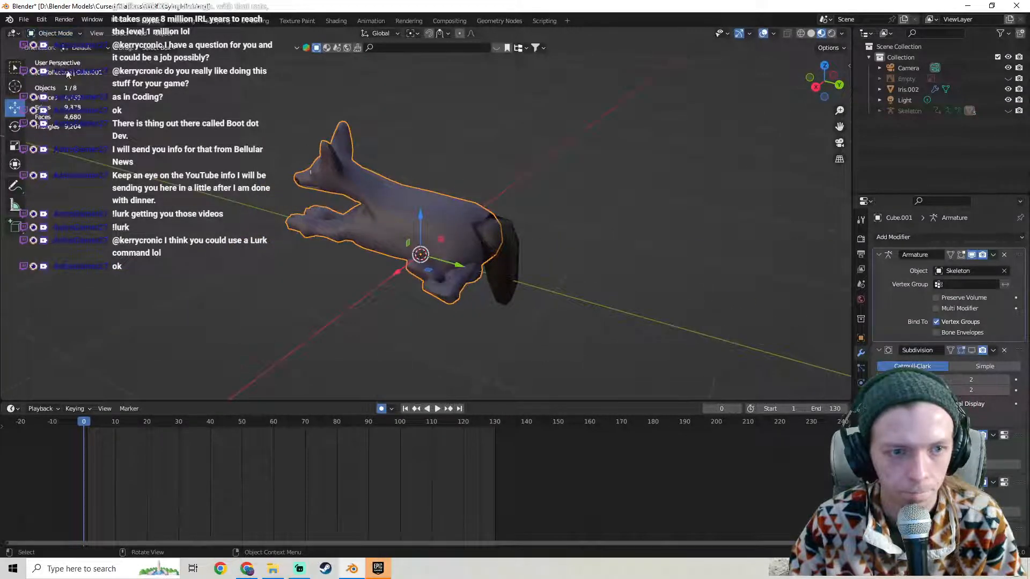
{"action": "left_click", "coordinate": [43, 32]}
{"action": "left_click", "coordinate": [43, 31]}
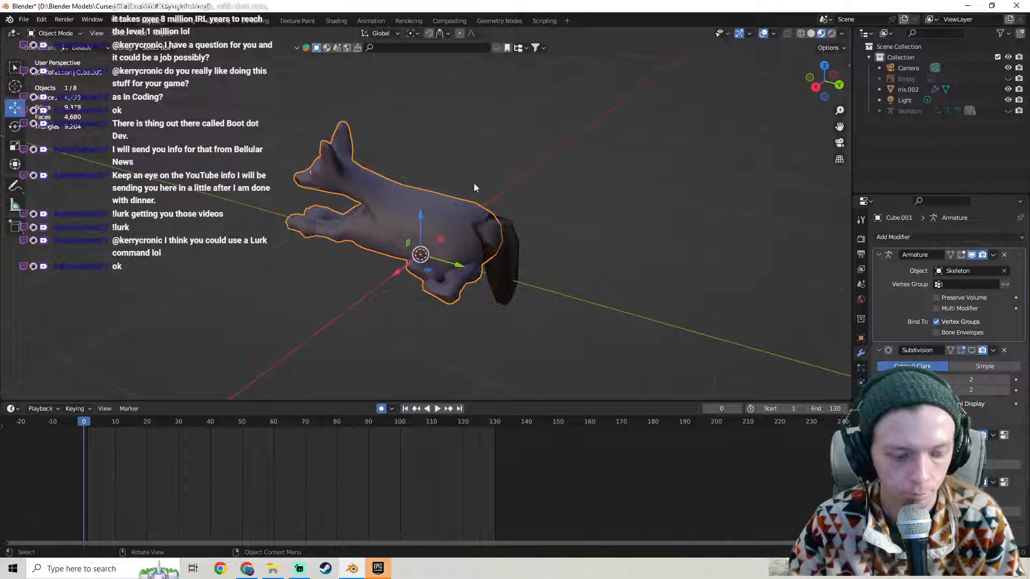
Reveal all hidden objects, select the skeleton and return it to Pose Mode.
{"action": "key", "text": "alt+h"}
{"action": "left_click", "coordinate": [430, 290]}
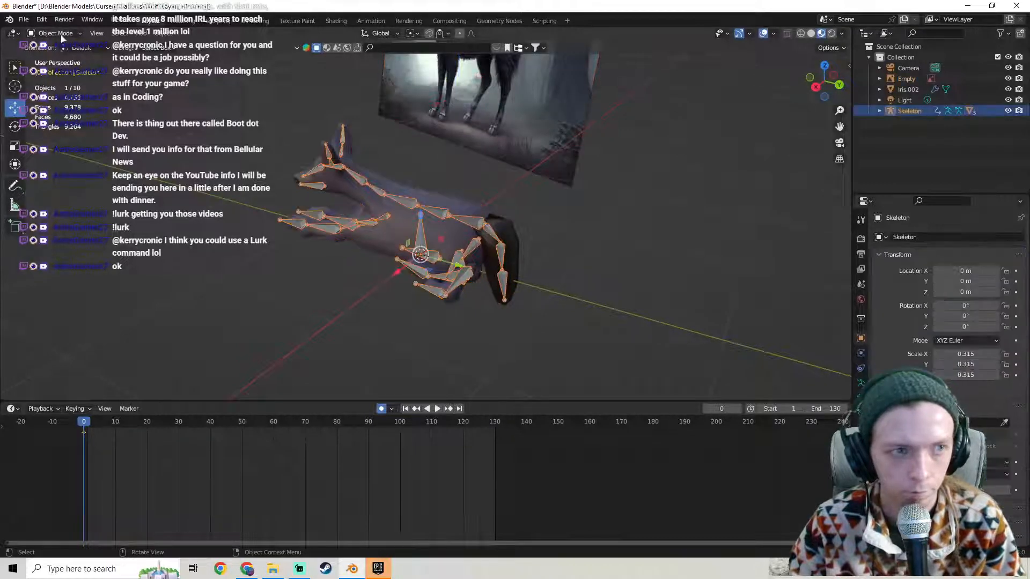
{"action": "left_click", "coordinate": [61, 36]}
{"action": "left_click", "coordinate": [48, 68]}
Move the back right paw's IK bone backward along the Y axis at frame 0.
{"action": "scroll", "coordinate": [519, 333], "scroll_direction": "up", "scroll_amount": 4}
{"action": "middle_click_drag", "start_coordinate": [519, 332], "coordinate": [449, 179]}
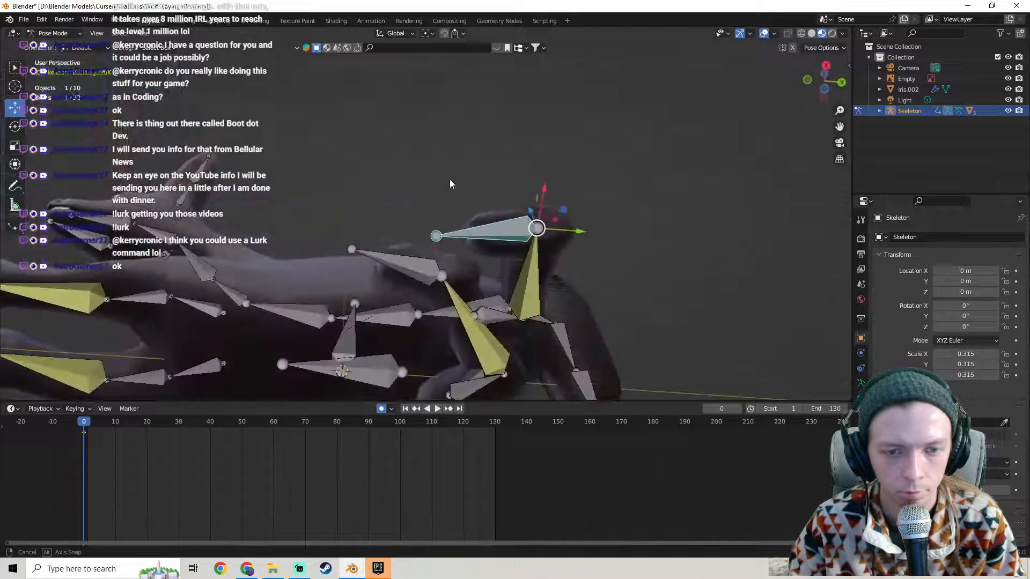
{"action": "left_click", "coordinate": [414, 270]}
{"action": "key", "text": "g"}
{"action": "key", "text": "y"}
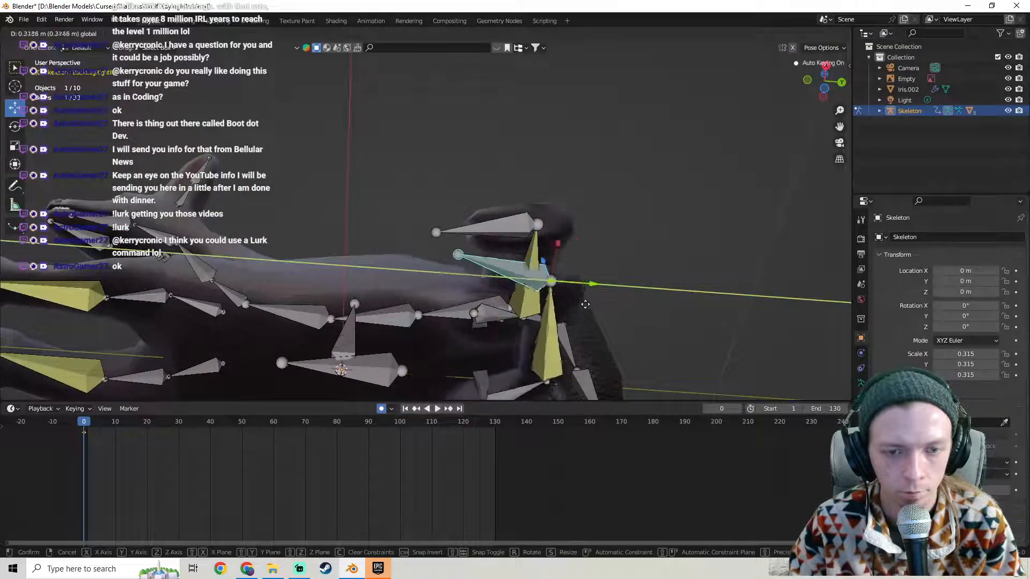
{"action": "left_click", "coordinate": [607, 310]}
Move the back left paw's IK bone about 0.131 m outward along the X axis.
{"action": "middle_click_drag", "start_coordinate": [607, 311], "coordinate": [572, 88]}
{"action": "left_click", "coordinate": [447, 351]}
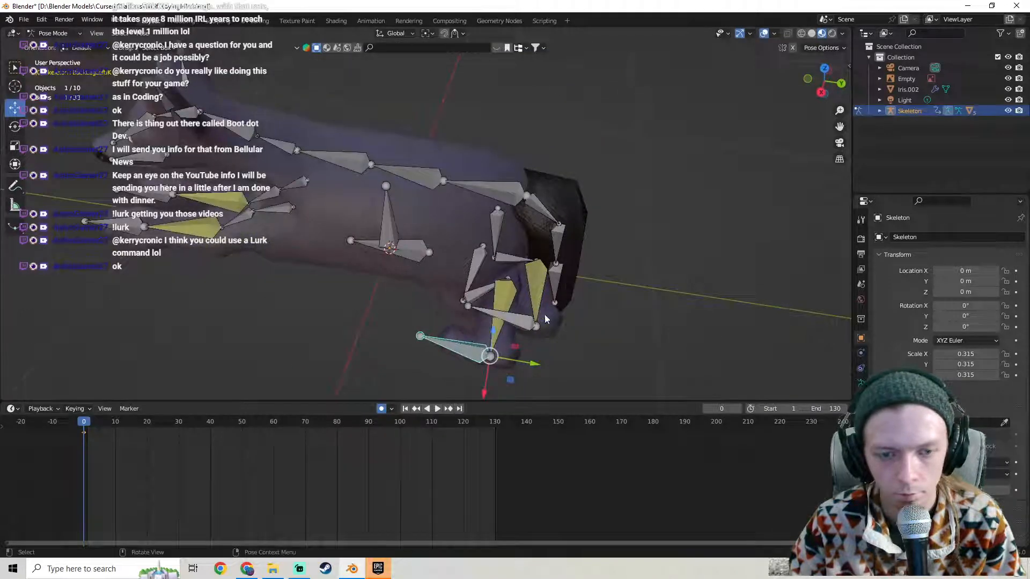
{"action": "left_click_drag", "start_coordinate": [482, 390], "coordinate": [492, 18]}
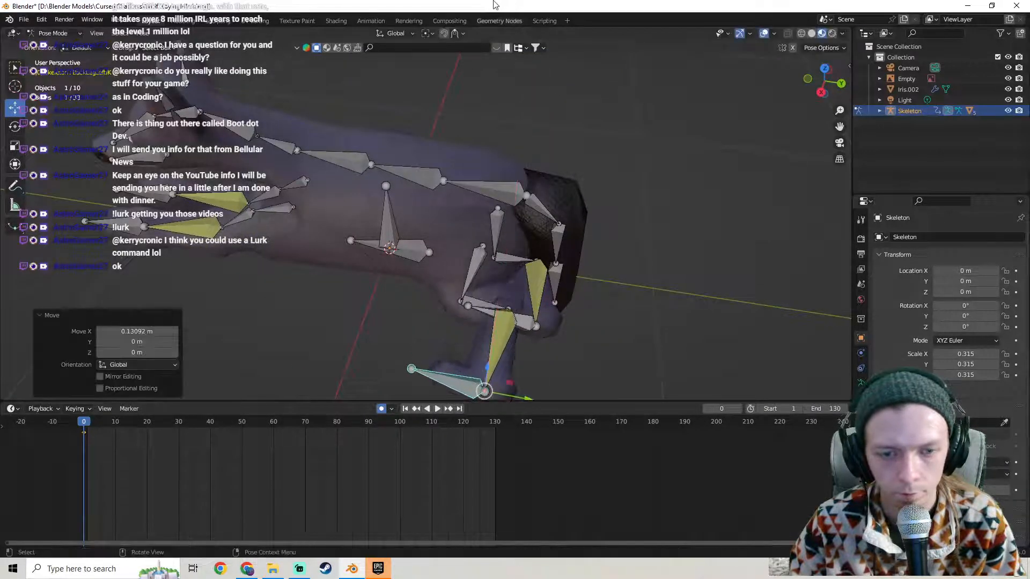
Select the hip bone at the rear end of the wolf's spine and view it from behind.
{"action": "middle_click_drag", "start_coordinate": [445, 107], "coordinate": [438, 155]}
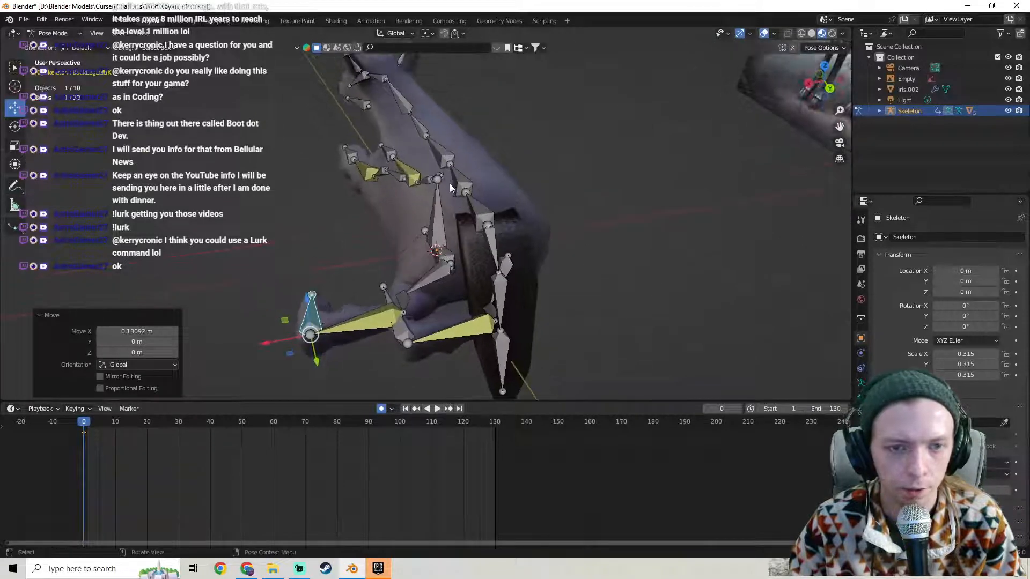
{"action": "left_click", "coordinate": [482, 216]}
{"action": "middle_click_drag", "start_coordinate": [482, 216], "coordinate": [569, 157]}
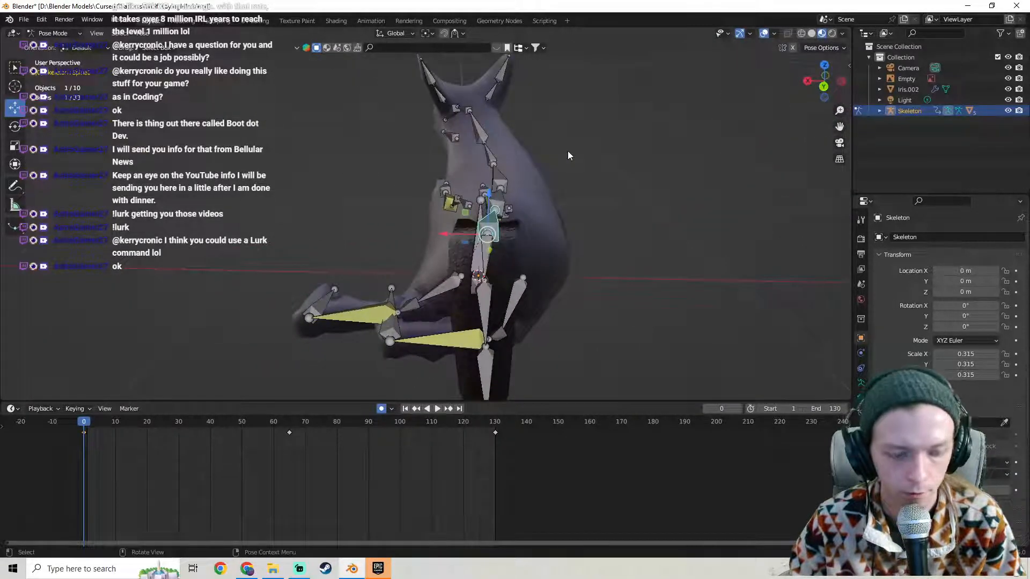
{"action": "key", "text": "r"}
{"action": "key", "text": "x"}
{"action": "right_click", "coordinate": [578, 164]}
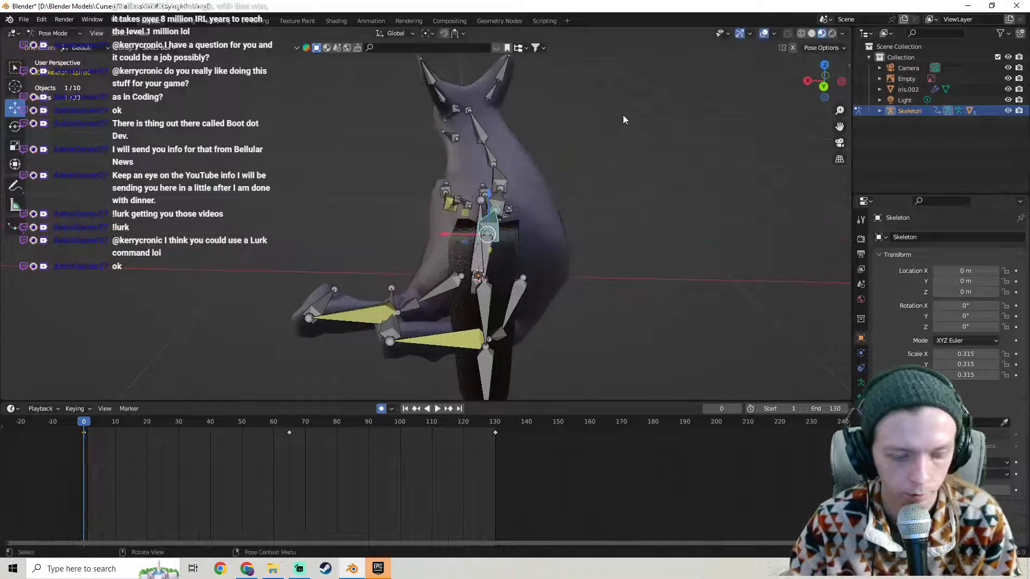
Rotate the hip bone about the Y axis at frame 0 so the hindquarters and tail tilt sideways.
{"action": "key", "text": "r"}
{"action": "key", "text": "y"}
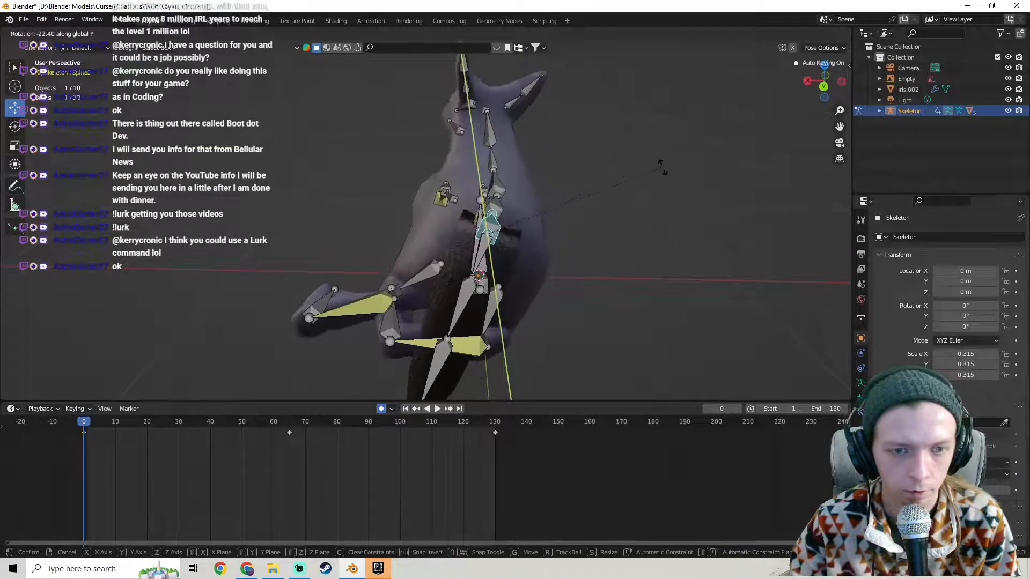
{"action": "left_click", "coordinate": [669, 184]}
Move the back left paw's IK bone about 0.176 m forward along the Y axis and about 0.084 m outward along the X axis.
{"action": "middle_click_drag", "start_coordinate": [370, 206], "coordinate": [409, 236]}
{"action": "middle_click_drag", "start_coordinate": [329, 227], "coordinate": [437, 286]}
{"action": "key", "text": "g"}
{"action": "key", "text": "y"}
{"action": "left_click", "coordinate": [374, 307]}
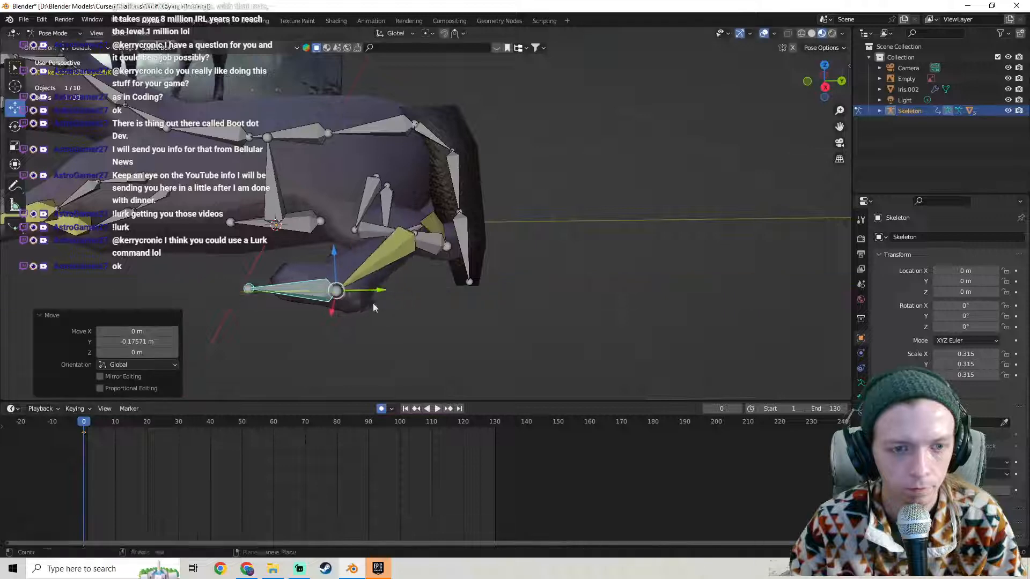
{"action": "middle_click_drag", "start_coordinate": [373, 307], "coordinate": [336, 248]}
{"action": "key", "text": "g"}
{"action": "key", "text": "x"}
{"action": "left_click", "coordinate": [305, 231]}
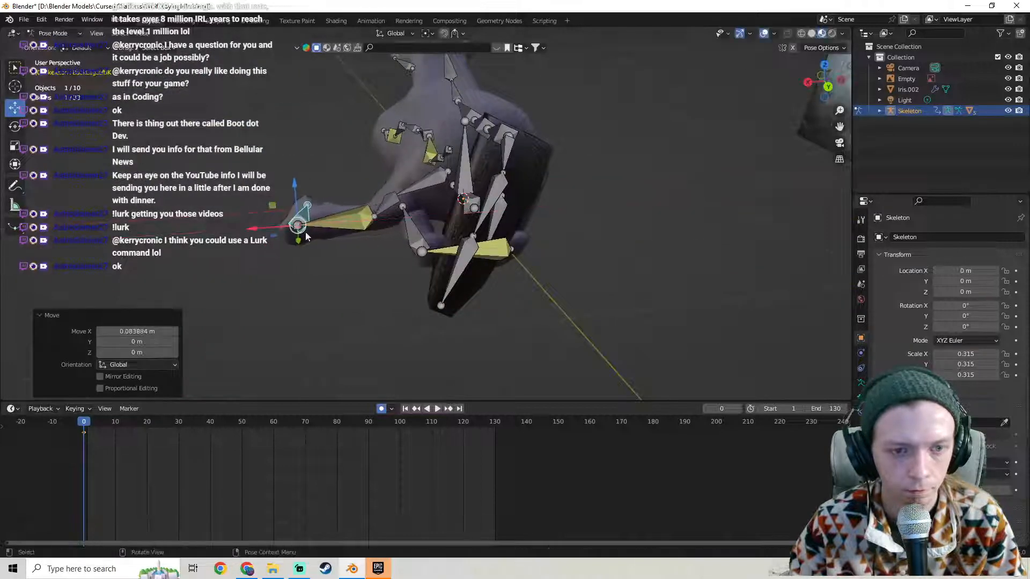
Move the back right paw's IK bone about 0.198 m along the X axis toward the folded left hind leg.
{"action": "left_click", "coordinate": [404, 237]}
{"action": "key", "text": "g"}
{"action": "key", "text": "x"}
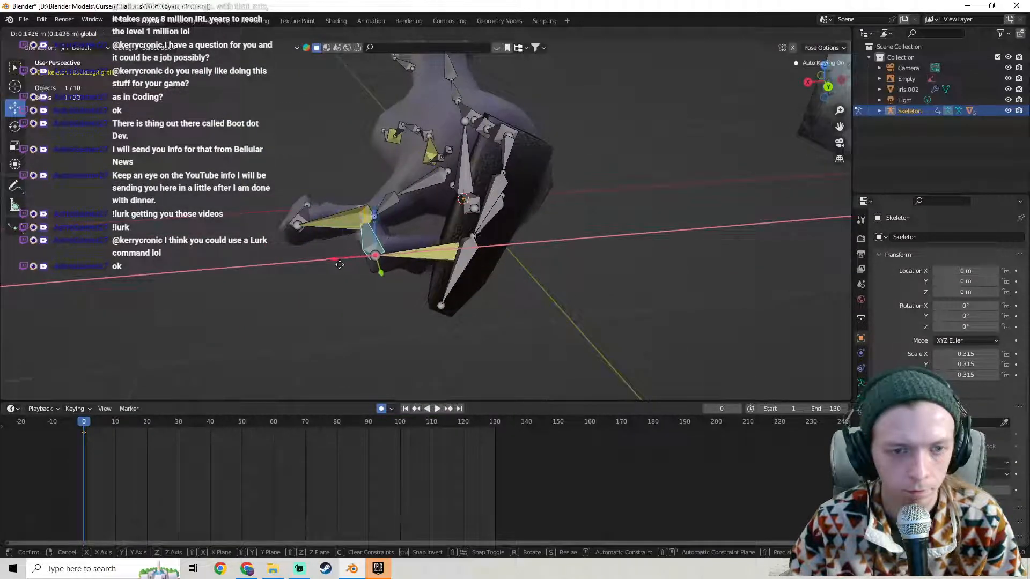
{"action": "left_click", "coordinate": [321, 272]}
{"action": "middle_click_drag", "start_coordinate": [321, 272], "coordinate": [535, 209]}
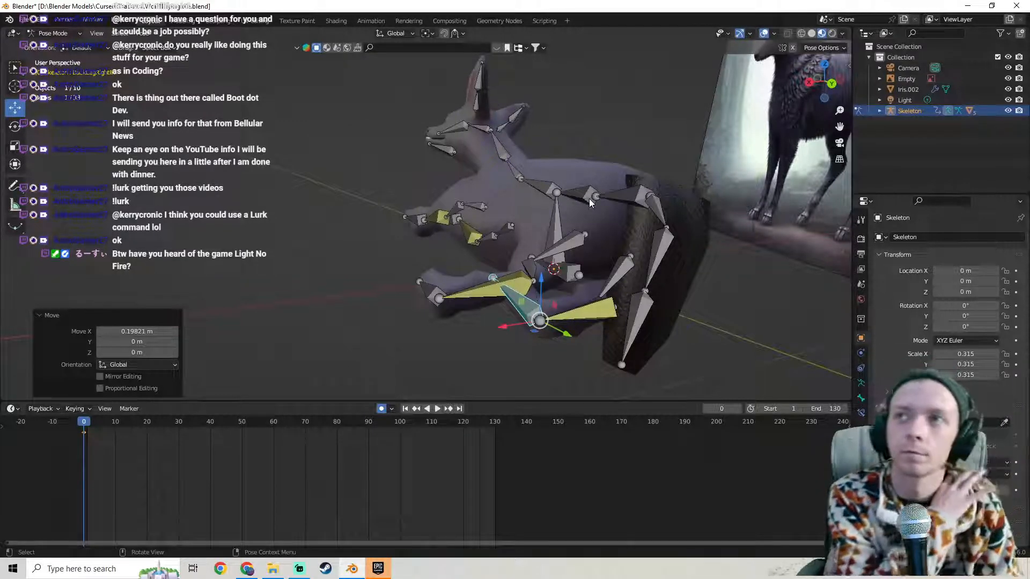
Switch to Chrome and resume the paused God of War soundtrack video on YouTube.
{"action": "left_click", "coordinate": [252, 571]}
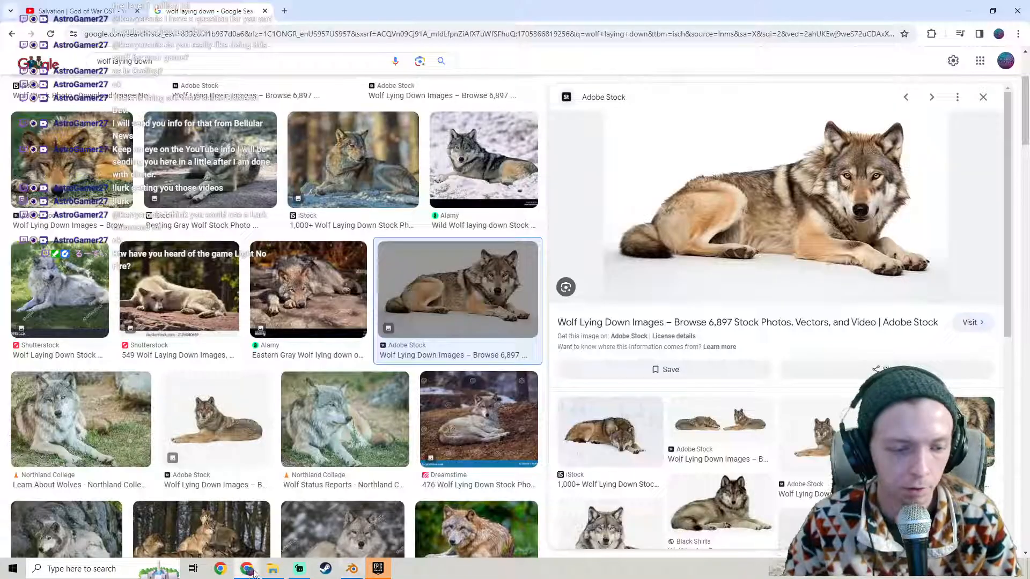
{"action": "left_click", "coordinate": [128, 9]}
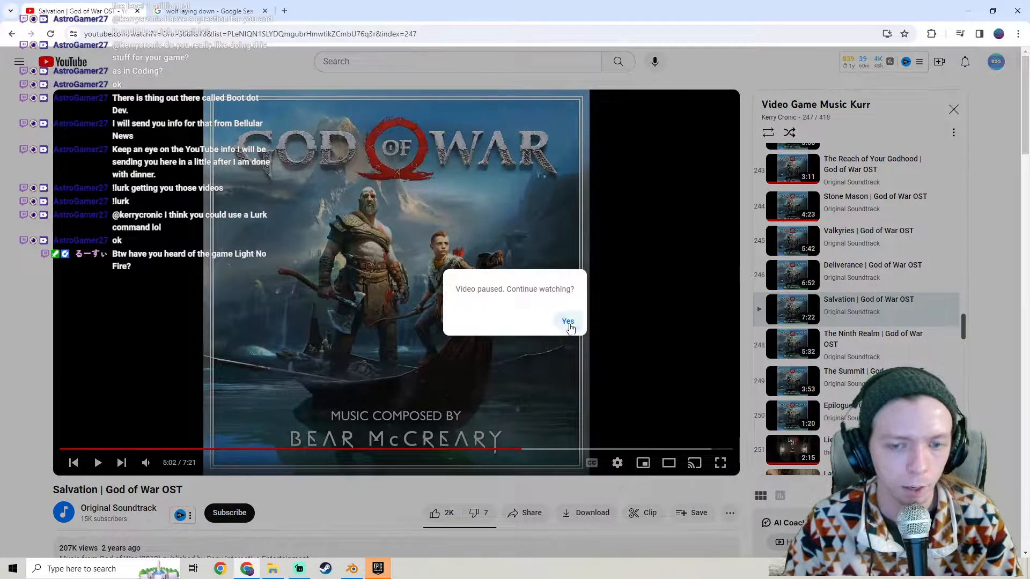
{"action": "left_click", "coordinate": [568, 322]}
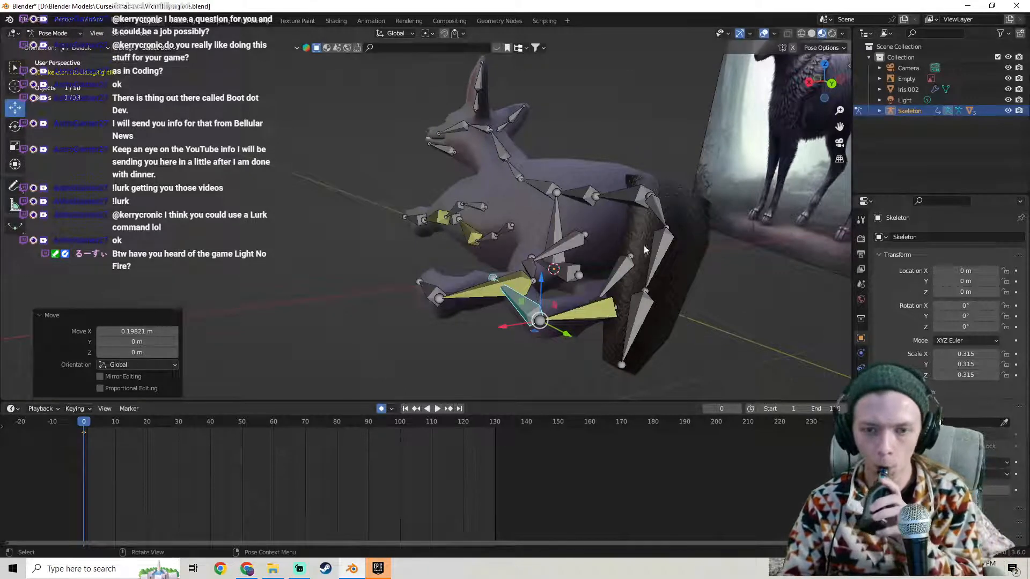
Back in Blender, shift the back right paw's IK bone about 0.049 m further along the X axis.
{"action": "middle_click_drag", "start_coordinate": [612, 228], "coordinate": [586, 233]}
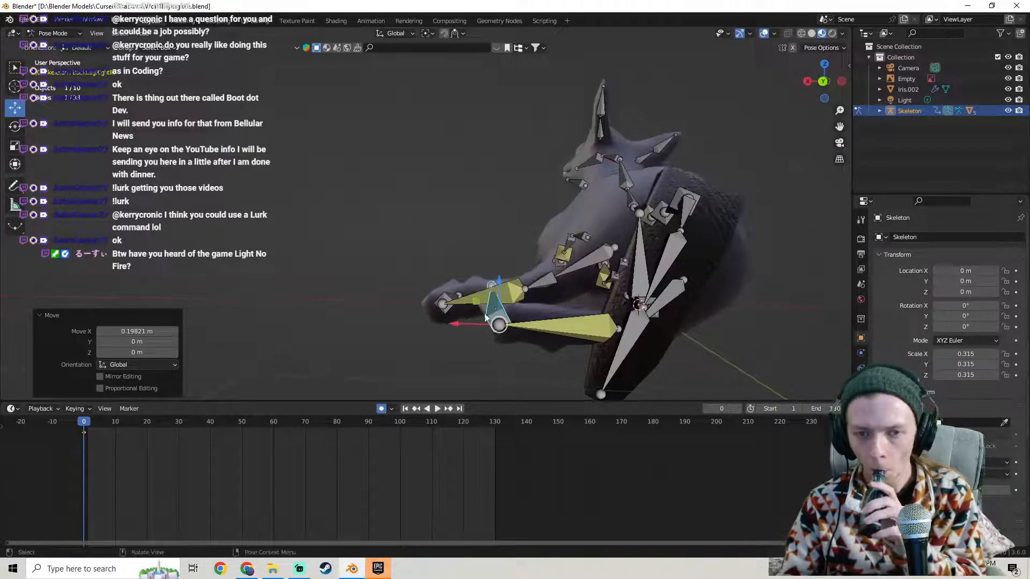
{"action": "left_click_drag", "start_coordinate": [457, 324], "coordinate": [438, 328]}
{"action": "middle_click_drag", "start_coordinate": [590, 311], "coordinate": [571, 281]}
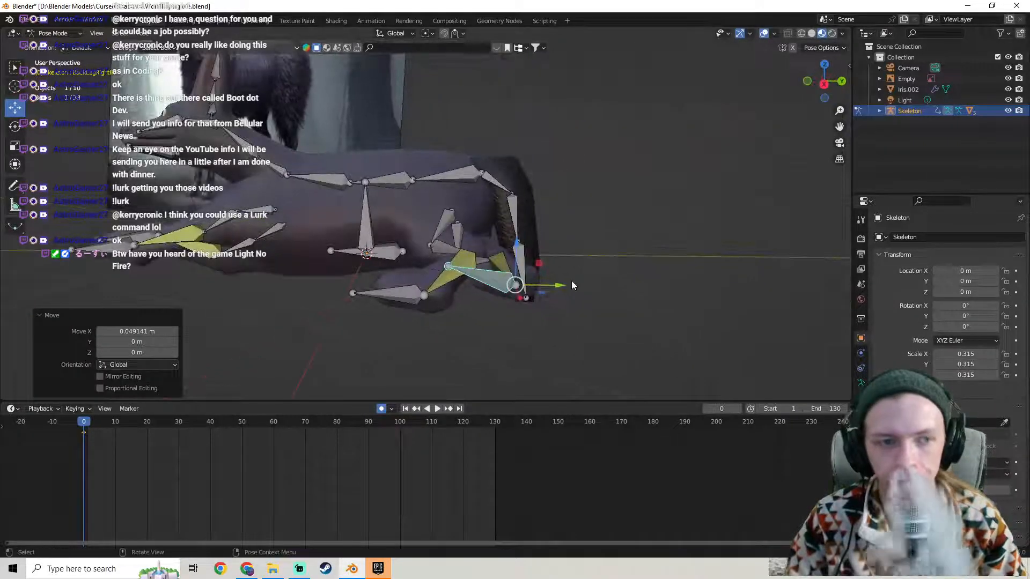
{"action": "middle_click_drag", "start_coordinate": [437, 243], "coordinate": [518, 153]}
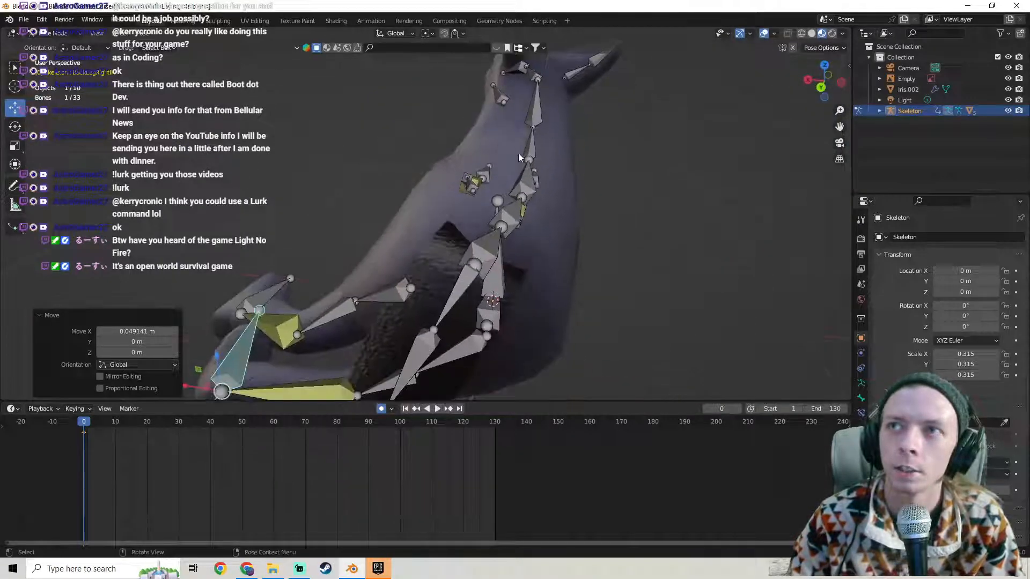
Switch to Steam, search the store for "light no fire" and open the Light No Fire page.
{"action": "left_click", "coordinate": [325, 575]}
{"action": "scroll", "coordinate": [354, 215], "scroll_direction": "up", "scroll_amount": 5}
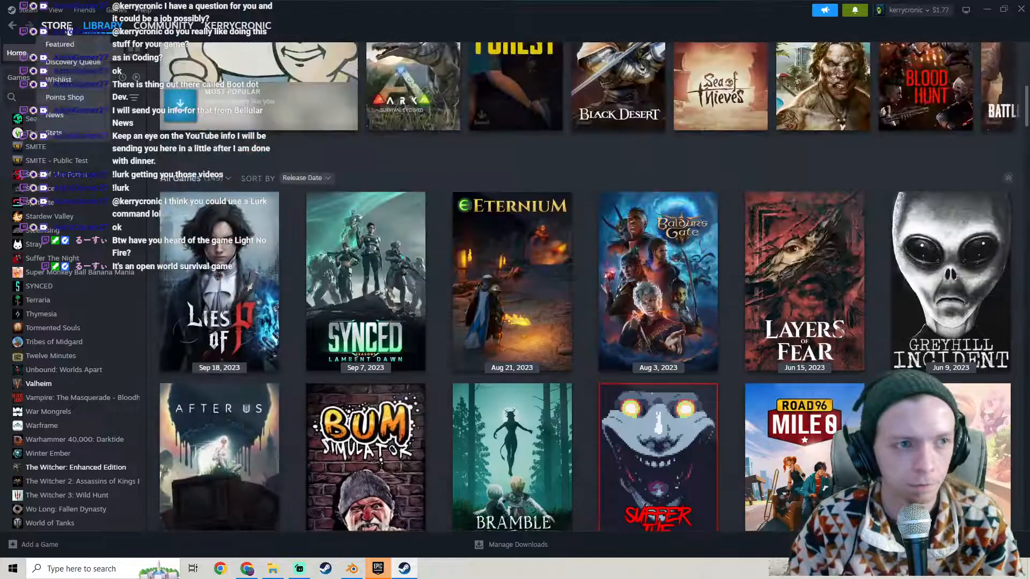
{"action": "left_click", "coordinate": [70, 27]}
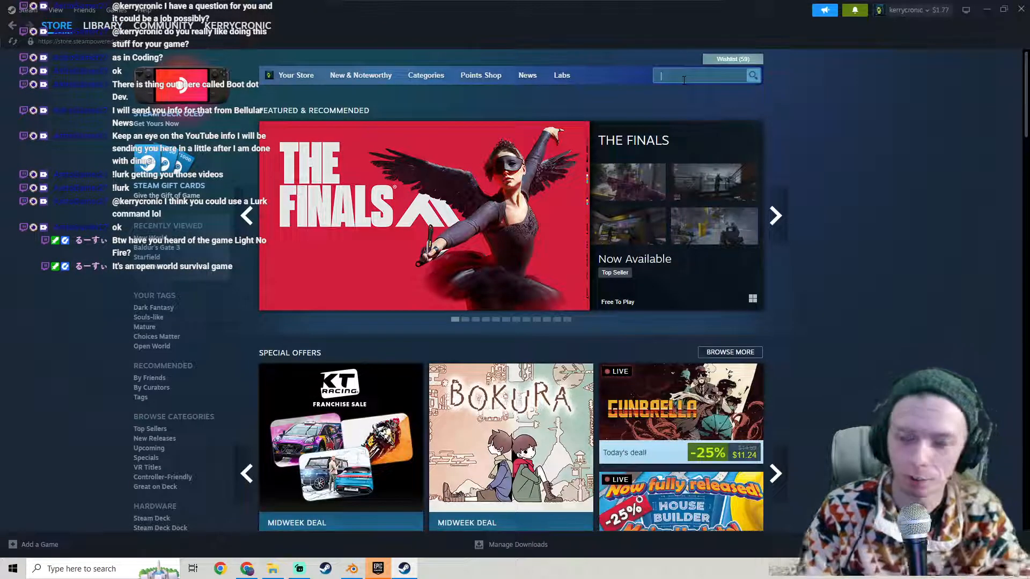
{"action": "left_click", "coordinate": [683, 79]}
{"action": "type", "text": "light no fire"}
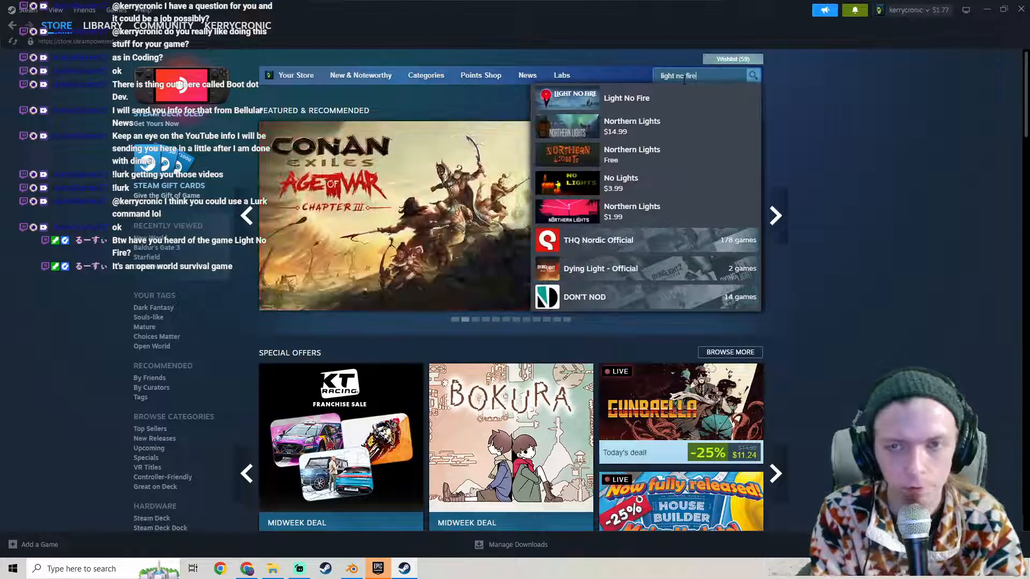
{"action": "key", "text": "Return"}
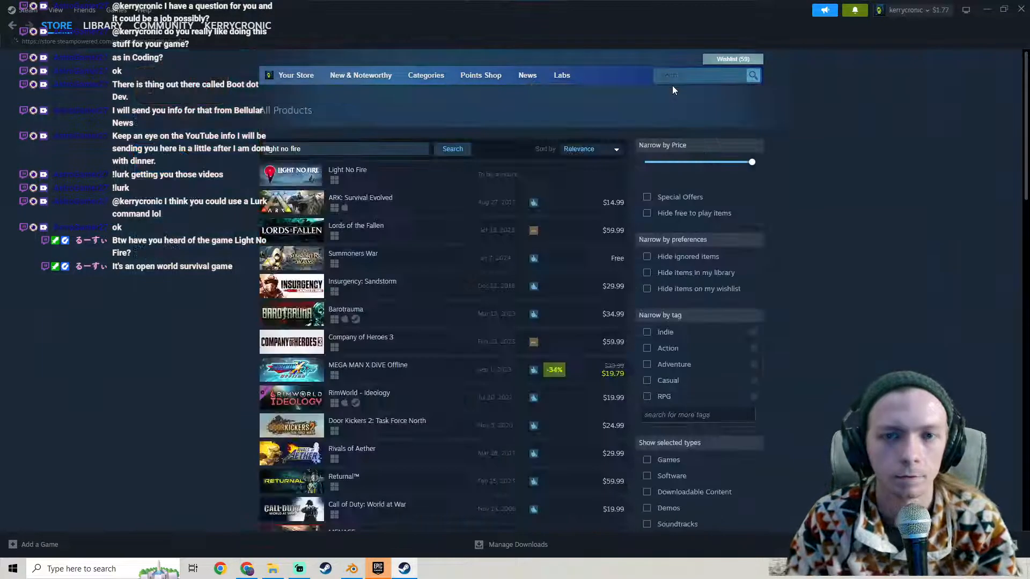
{"action": "mouse_move", "coordinate": [372, 205]}
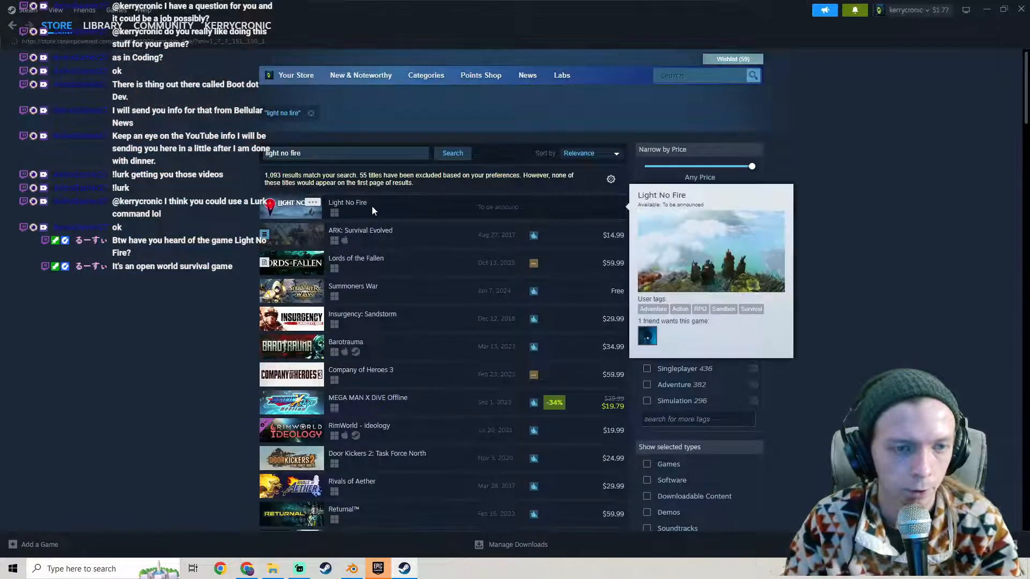
{"action": "left_click", "coordinate": [248, 207]}
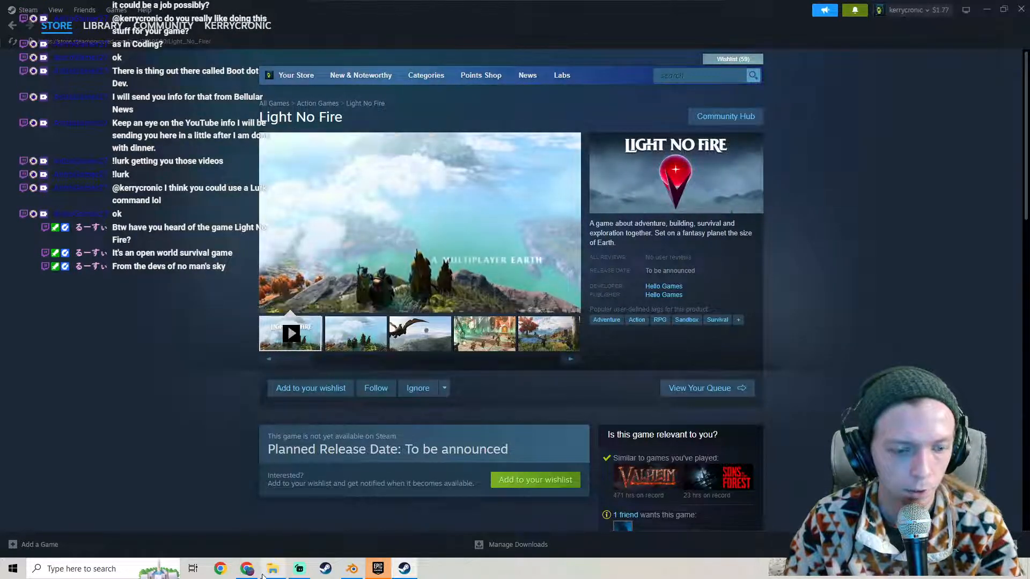
Pause the soundtrack video in Chrome and watch the Light No Fire announce trailer full screen in Steam.
{"action": "left_click", "coordinate": [247, 569]}
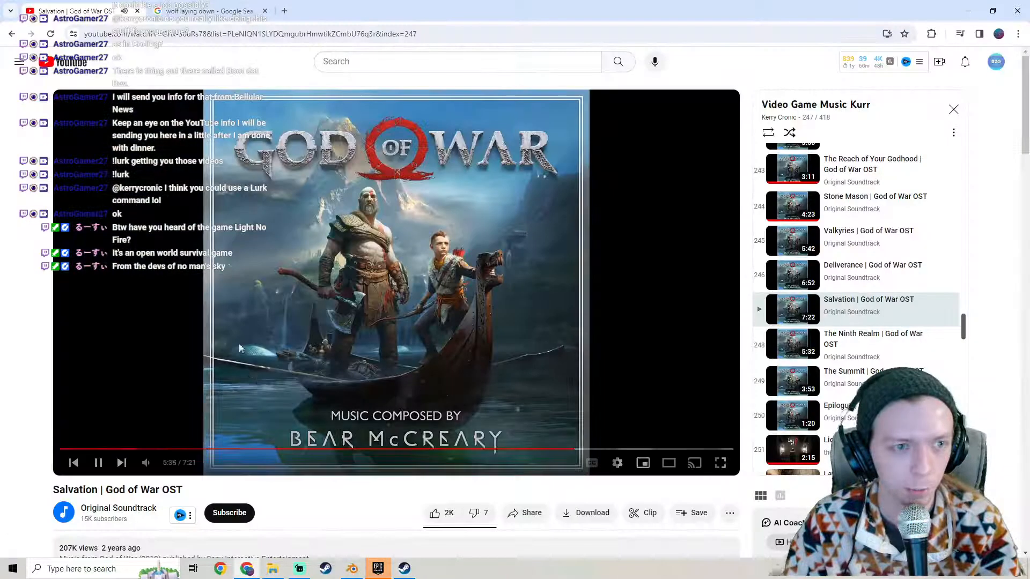
{"action": "left_click", "coordinate": [405, 569]}
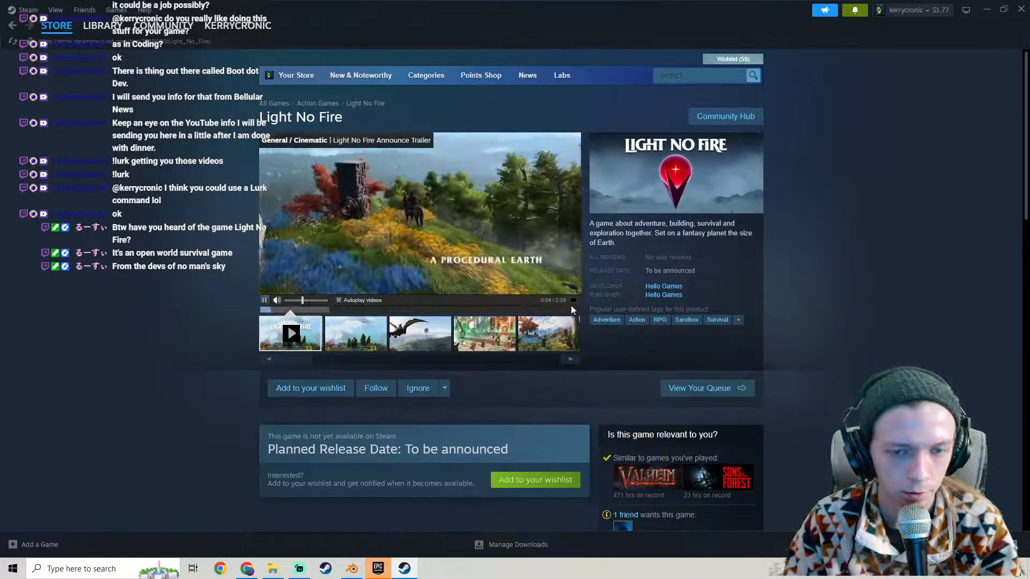
{"action": "left_click", "coordinate": [573, 301]}
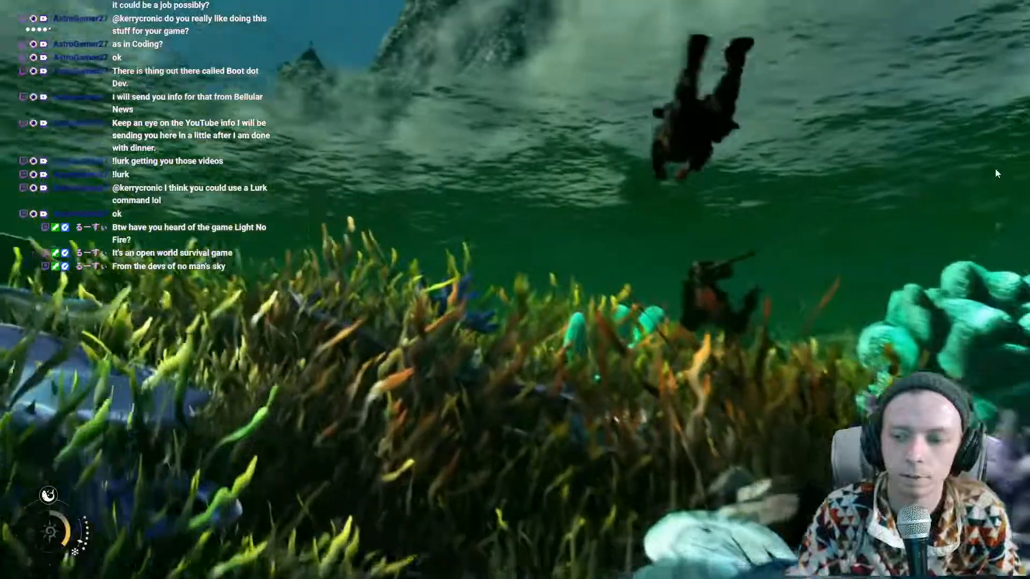
{"action": "mouse_move", "coordinate": [736, 367]}
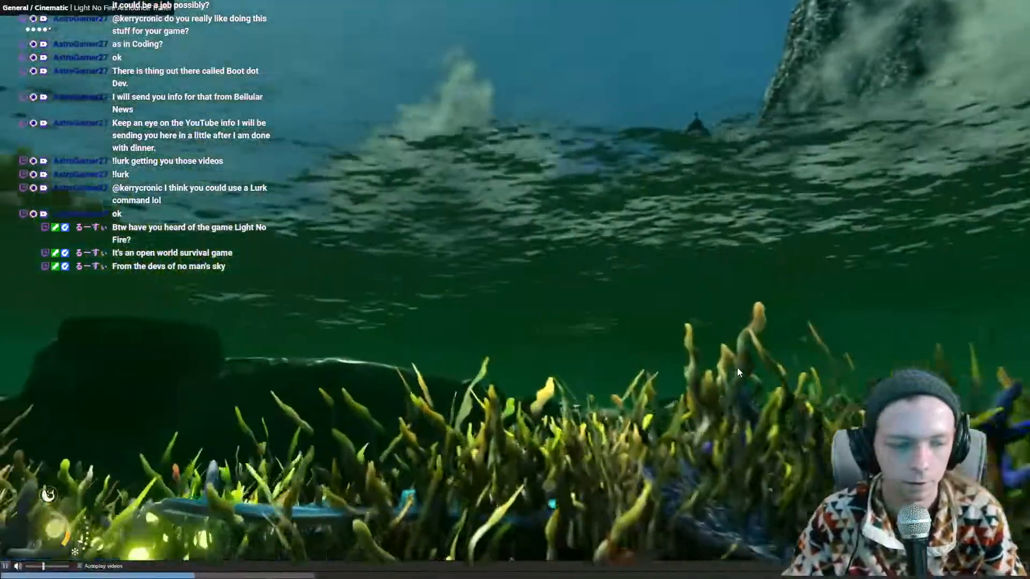
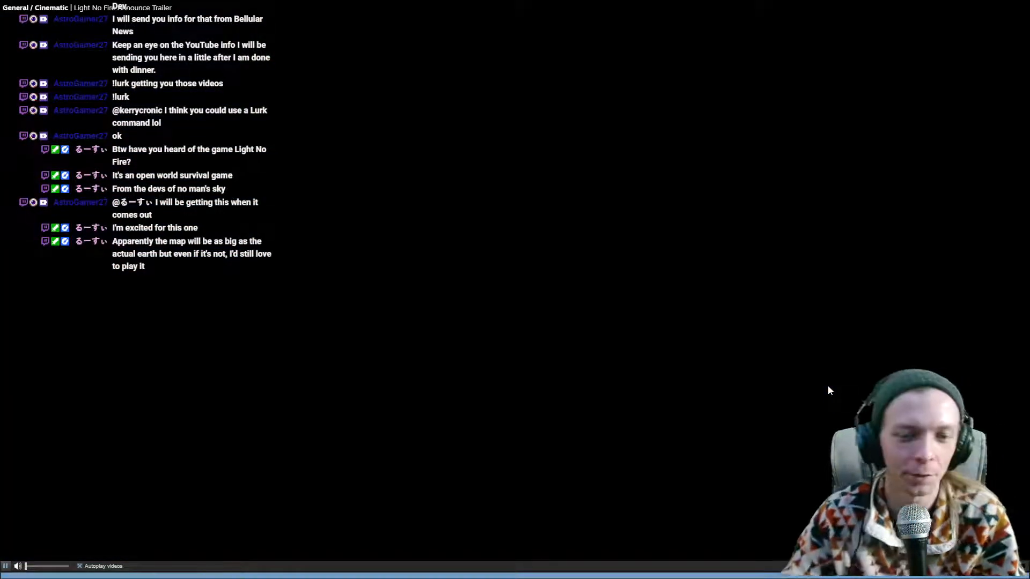
Exit the full-screen trailer and pause it, and resume the soundtrack video in Chrome.
{"action": "left_click", "coordinate": [1025, 566]}
{"action": "left_click", "coordinate": [263, 297]}
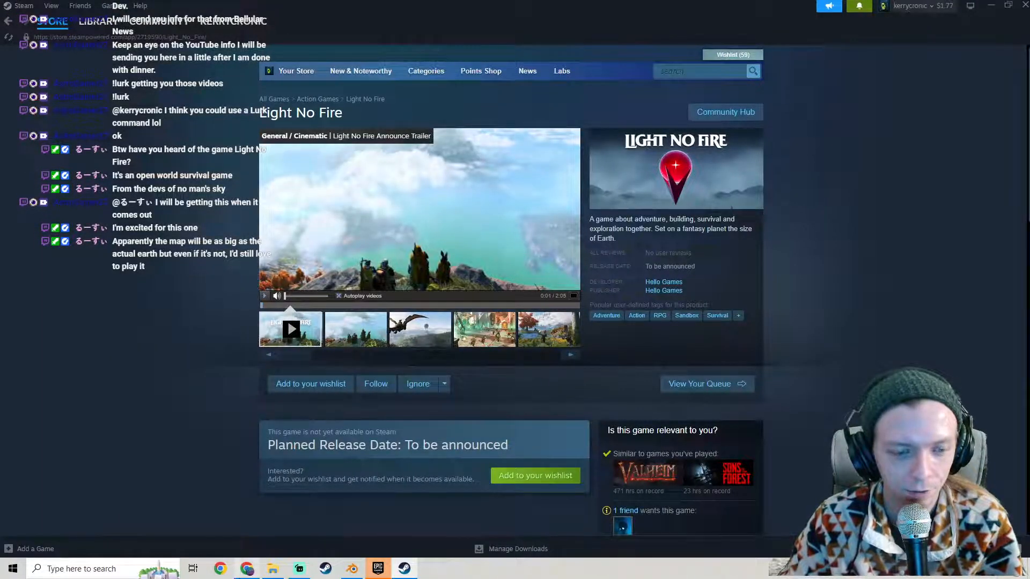
{"action": "left_click", "coordinate": [247, 568]}
{"action": "left_click", "coordinate": [238, 265]}
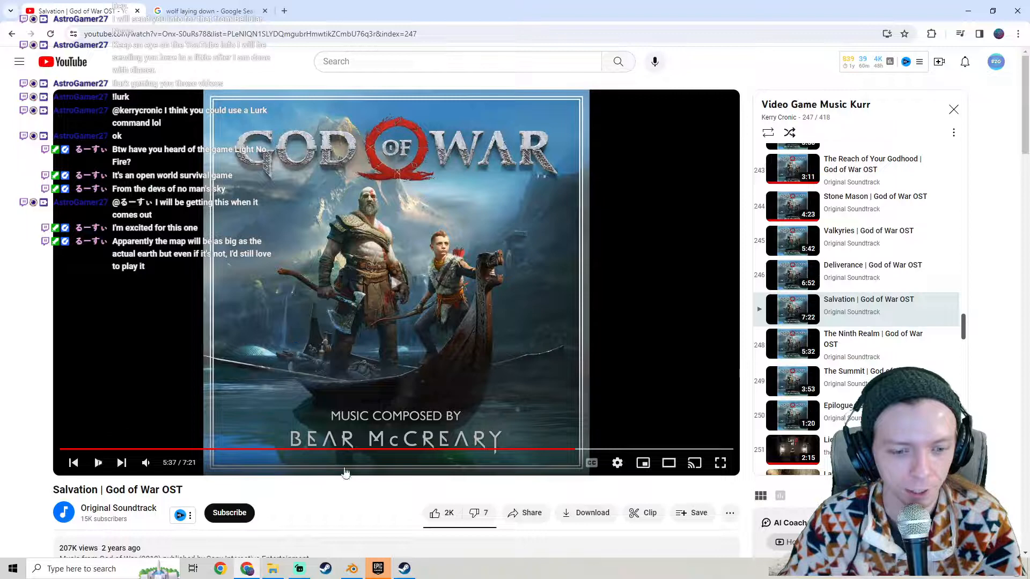
Return to Steam and examine the release date and game description on the Light No Fire page.
{"action": "left_click", "coordinate": [403, 569]}
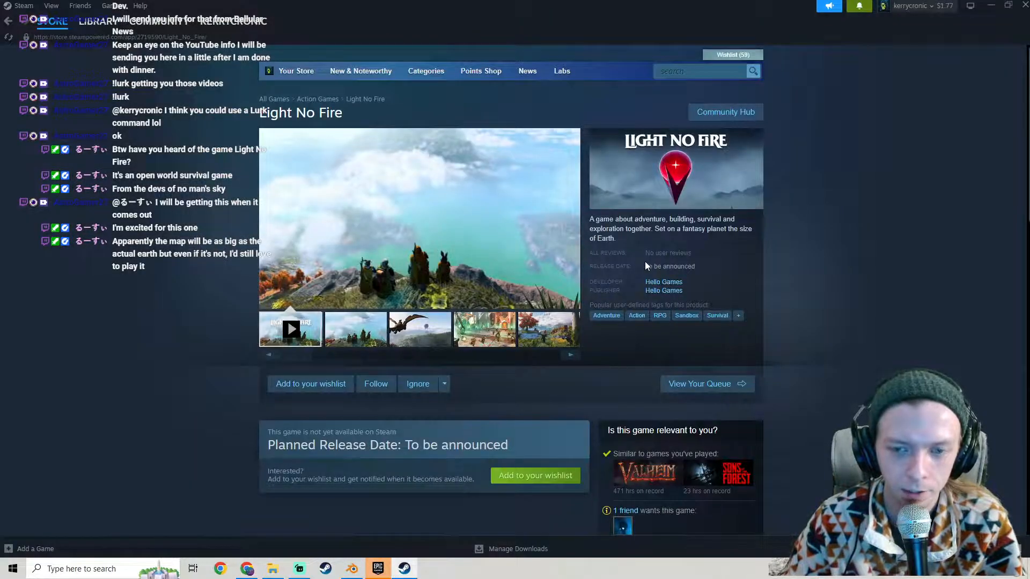
{"action": "left_click_drag", "start_coordinate": [648, 265], "coordinate": [695, 275]}
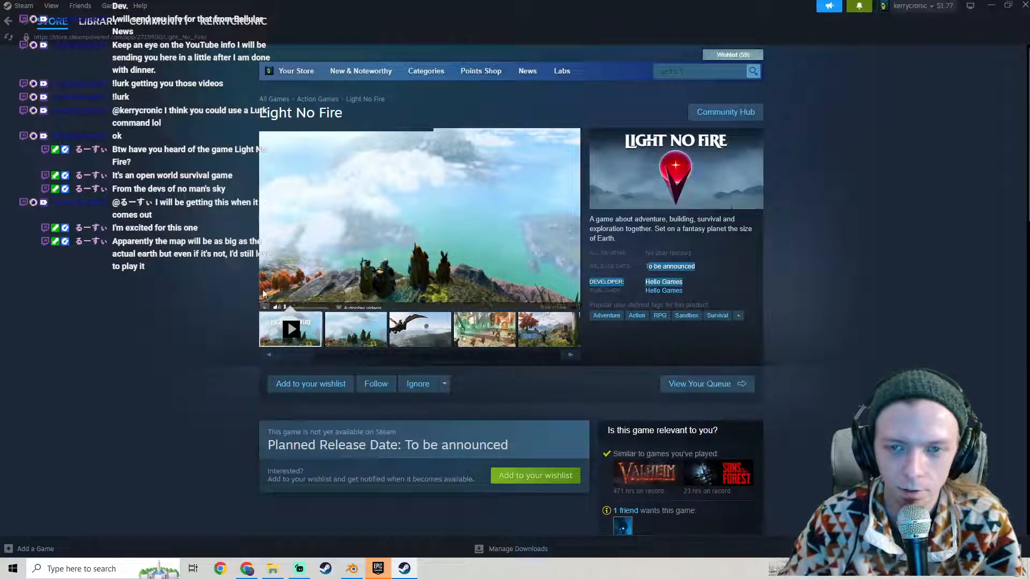
{"action": "left_click", "coordinate": [181, 230]}
{"action": "scroll", "coordinate": [182, 236], "scroll_direction": "down", "scroll_amount": 4}
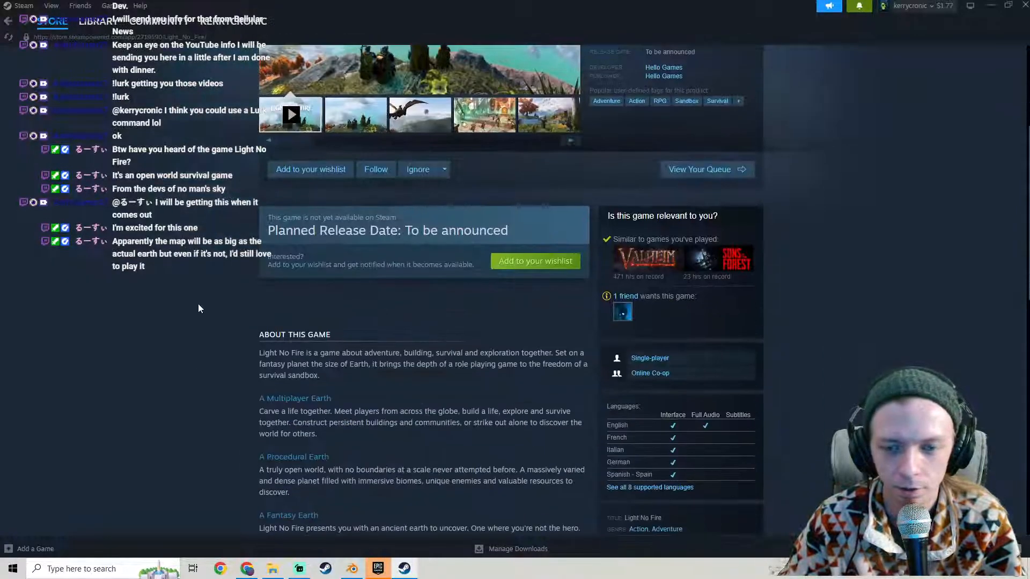
{"action": "scroll", "coordinate": [199, 324], "scroll_direction": "up", "scroll_amount": 4}
{"action": "scroll", "coordinate": [197, 317], "scroll_direction": "down", "scroll_amount": 1}
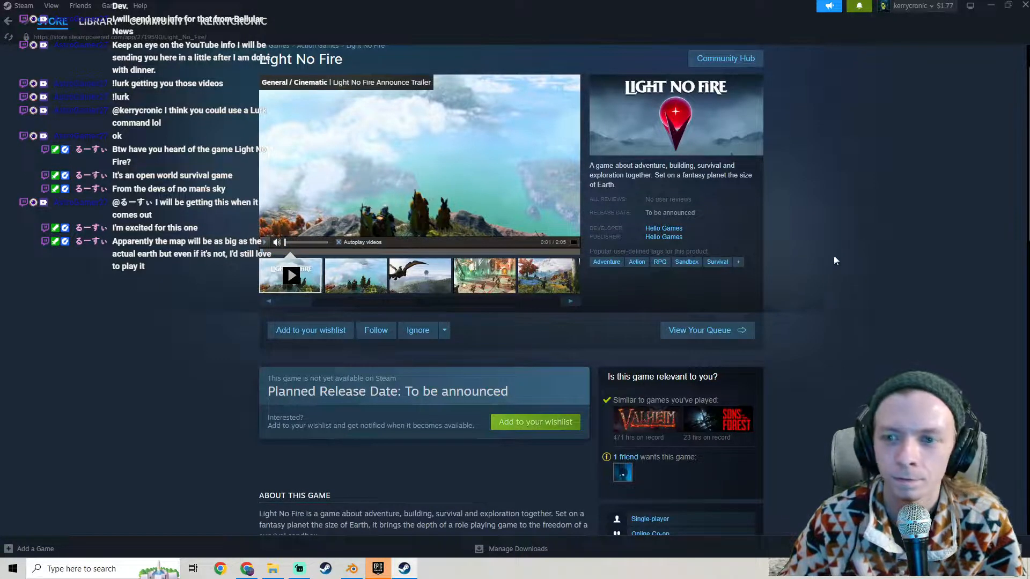
{"action": "scroll", "coordinate": [819, 276], "scroll_direction": "up", "scroll_amount": 1}
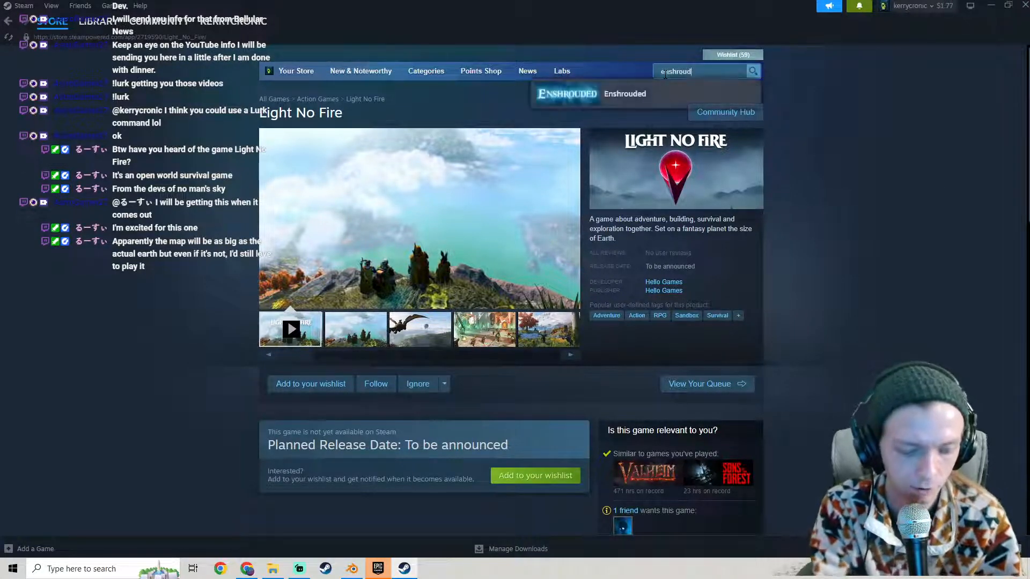
Search the Steam store for "enshrouded", open the Enshrouded page and pause its reveal trailer.
{"action": "key", "text": "Return"}
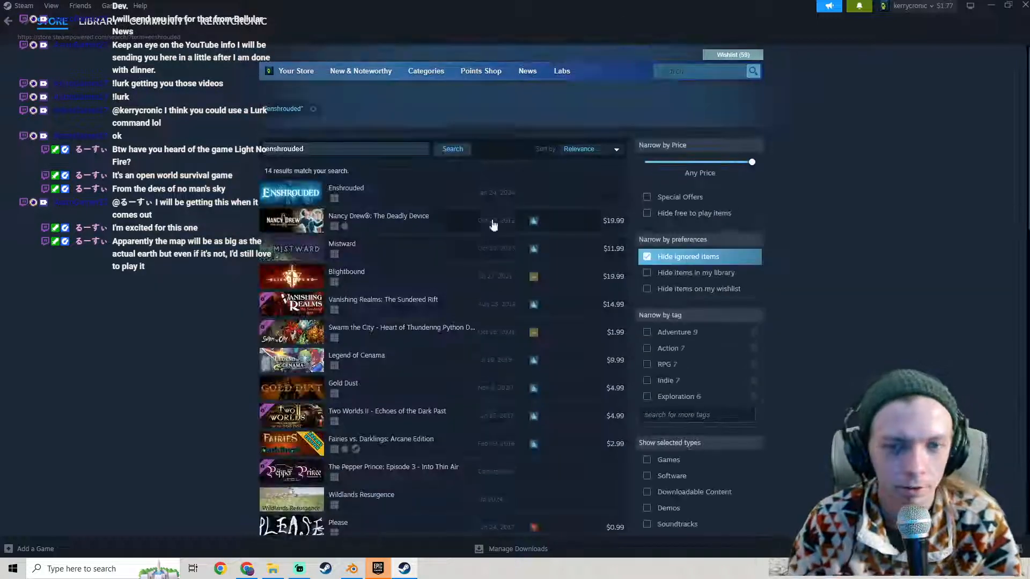
{"action": "left_click", "coordinate": [379, 200]}
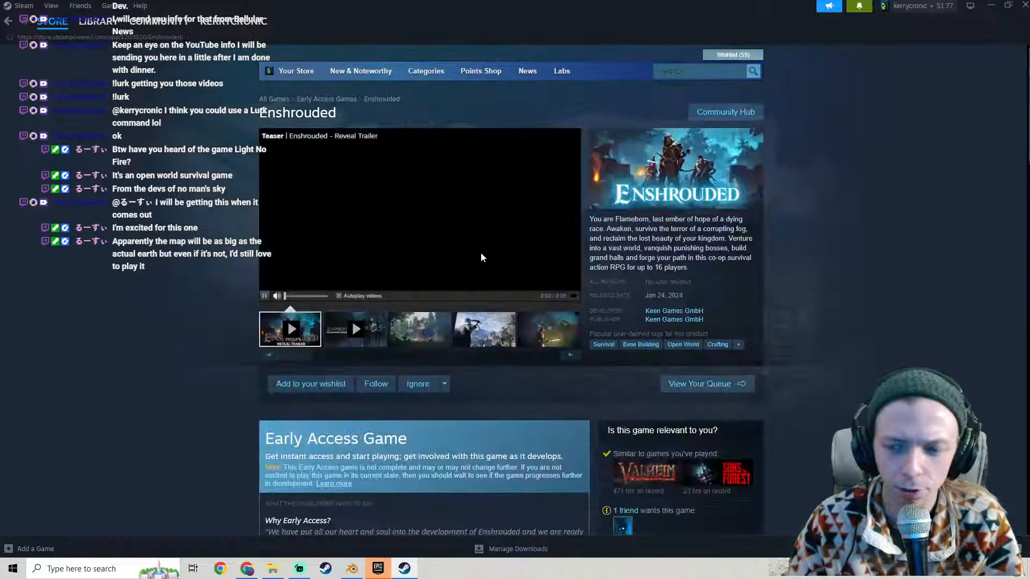
{"action": "left_click", "coordinate": [265, 296]}
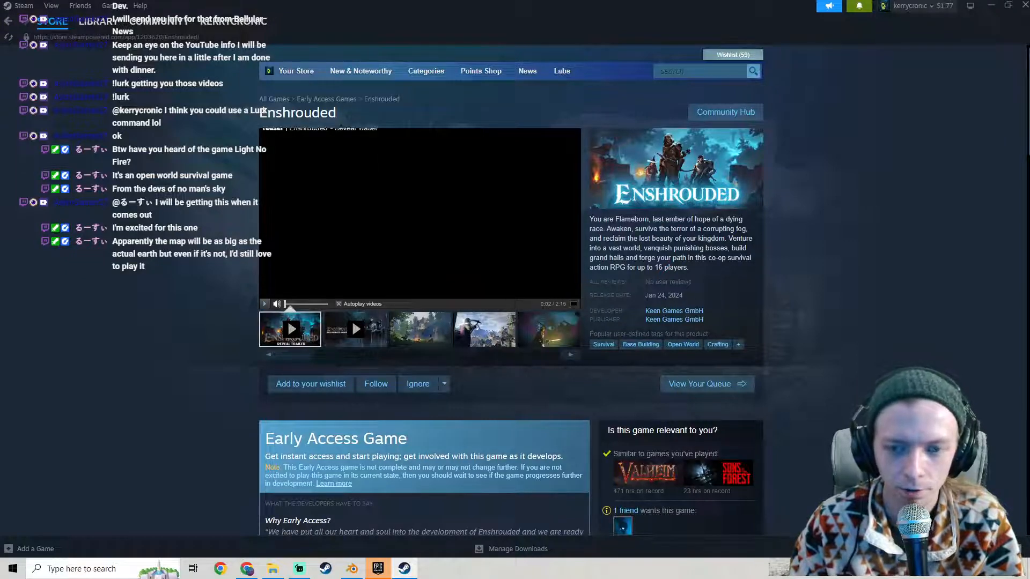
Skim through the Enshrouded reveal trailer, jumping forward in stages to about the 1:56 mark.
{"action": "left_click_drag", "start_coordinate": [644, 294], "coordinate": [682, 294]}
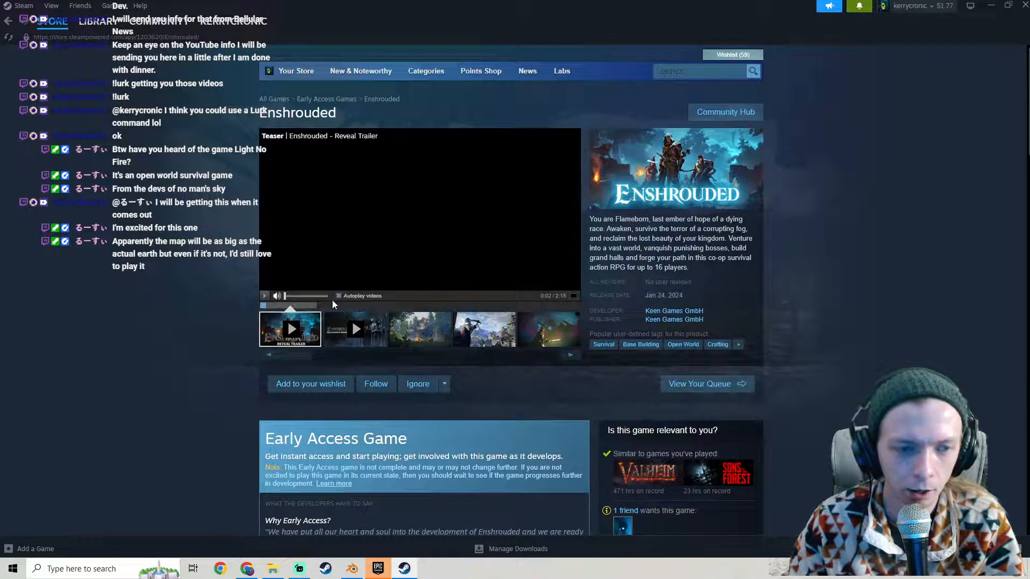
{"action": "left_click", "coordinate": [345, 305]}
{"action": "left_click", "coordinate": [358, 305]}
{"action": "left_click", "coordinate": [392, 305]}
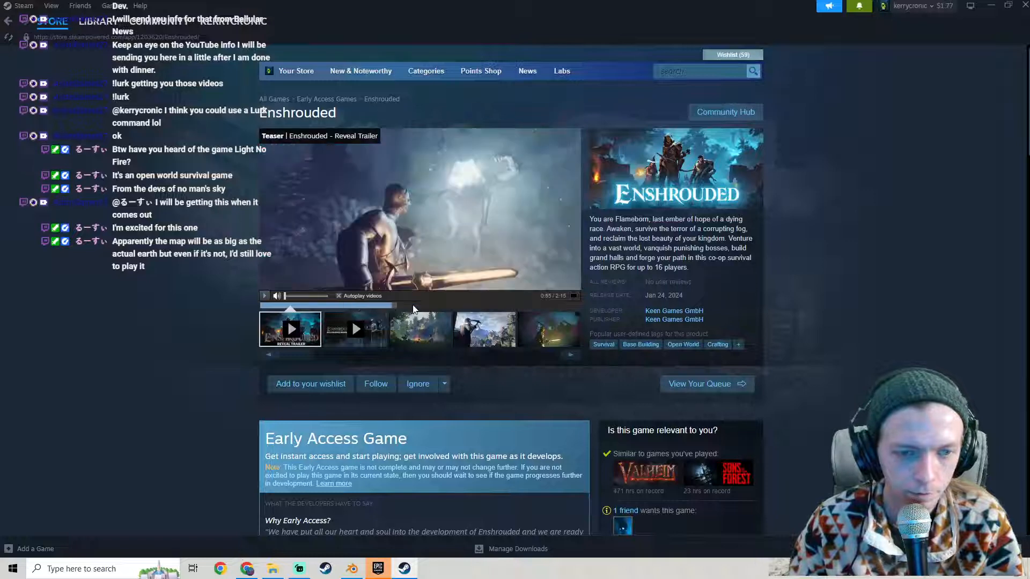
{"action": "left_click_drag", "start_coordinate": [413, 305], "coordinate": [462, 307]}
{"action": "left_click_drag", "start_coordinate": [488, 311], "coordinate": [539, 312]}
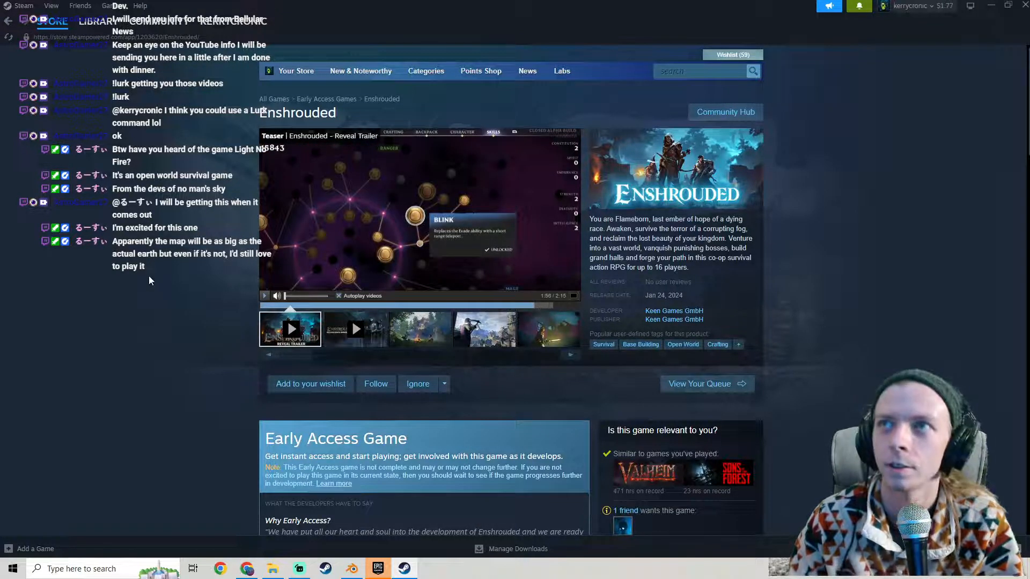
Examine the Enshrouded store page, covering its description, player limit, Early Access notes, planned release date and game features.
{"action": "scroll", "coordinate": [195, 269], "scroll_direction": "down", "scroll_amount": 6}
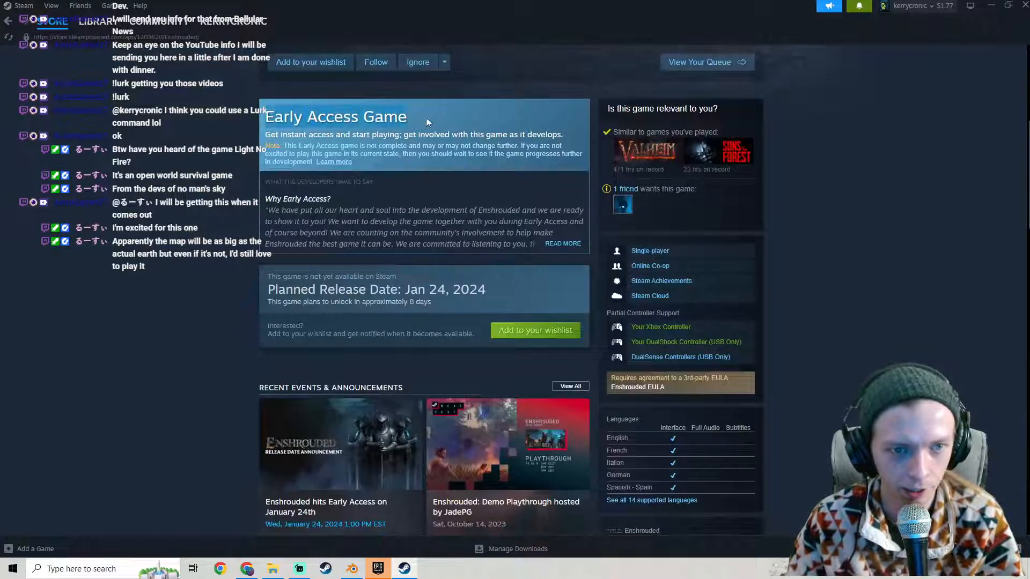
{"action": "scroll", "coordinate": [227, 208], "scroll_direction": "up", "scroll_amount": 5}
{"action": "scroll", "coordinate": [226, 208], "scroll_direction": "down", "scroll_amount": 4}
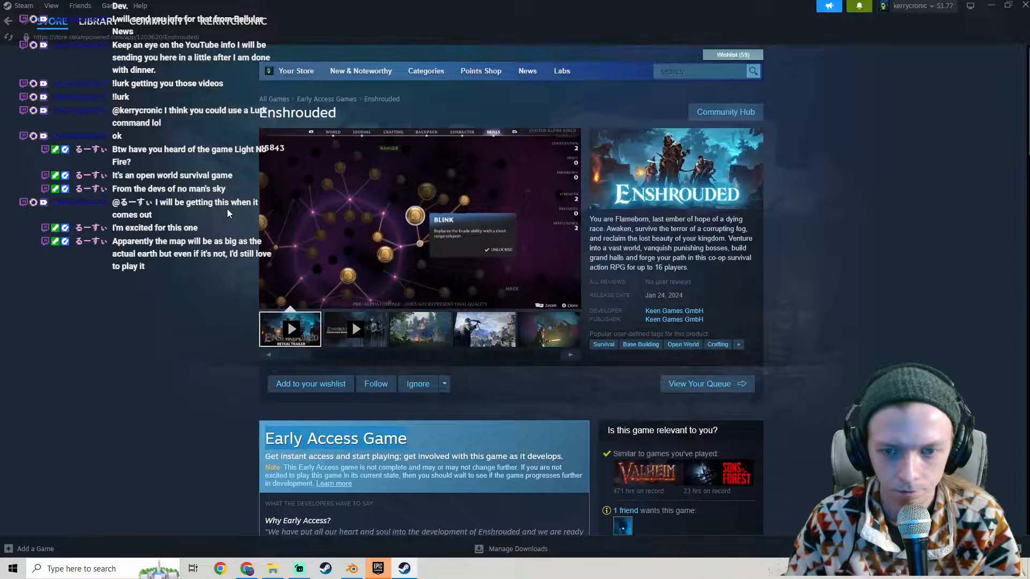
{"action": "scroll", "coordinate": [228, 212], "scroll_direction": "down", "scroll_amount": 8}
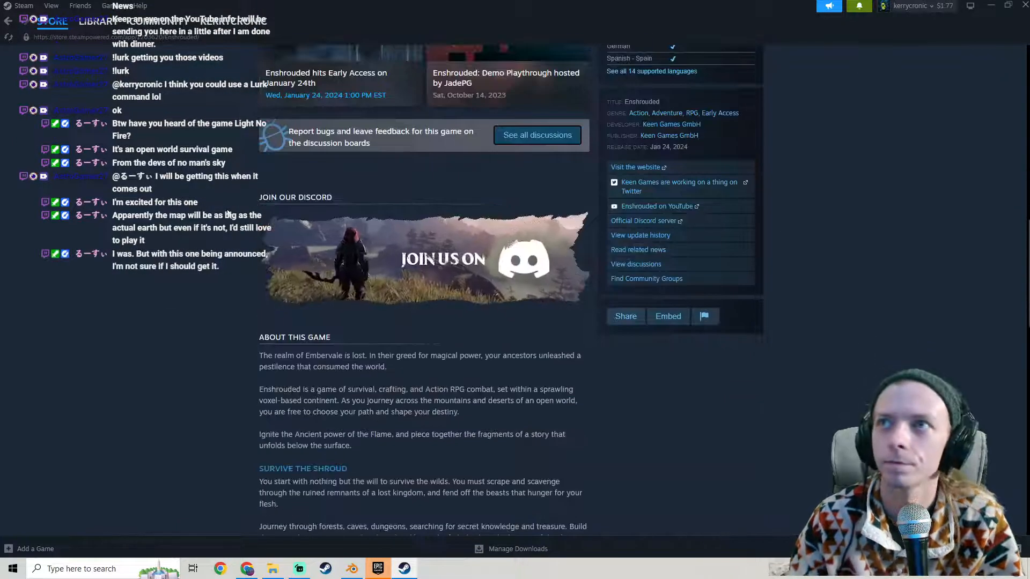
{"action": "scroll", "coordinate": [228, 213], "scroll_direction": "up", "scroll_amount": 9}
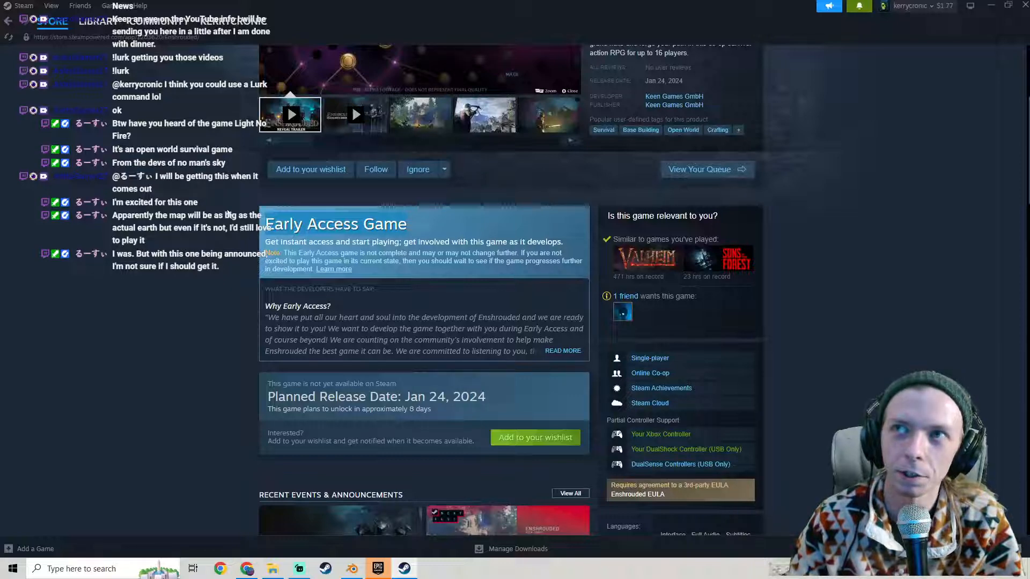
{"action": "scroll", "coordinate": [228, 214], "scroll_direction": "up", "scroll_amount": 4}
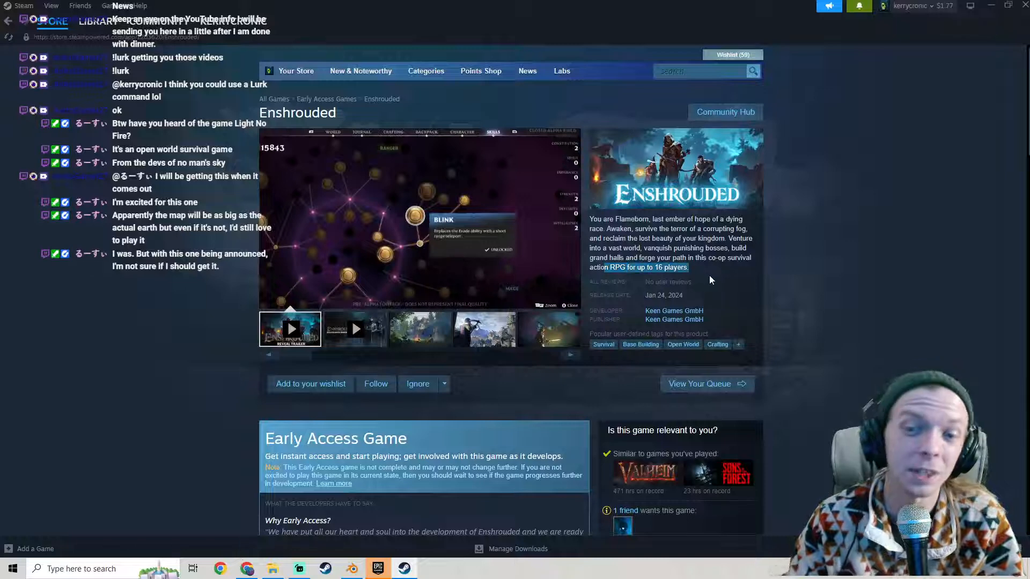
{"action": "left_click", "coordinate": [201, 304]}
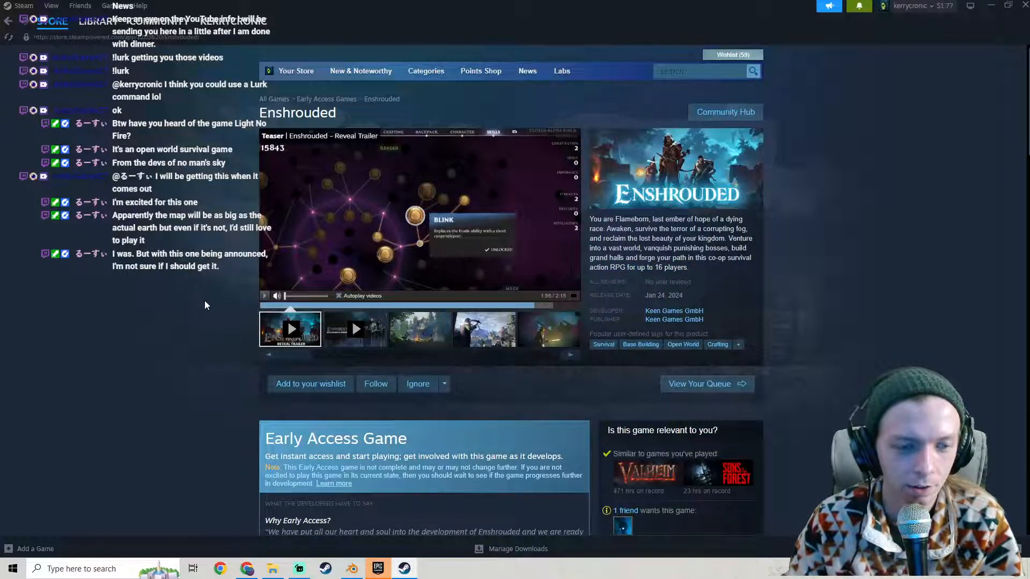
{"action": "scroll", "coordinate": [205, 300], "scroll_direction": "down", "scroll_amount": 4}
{"action": "scroll", "coordinate": [205, 304], "scroll_direction": "down", "scroll_amount": 10}
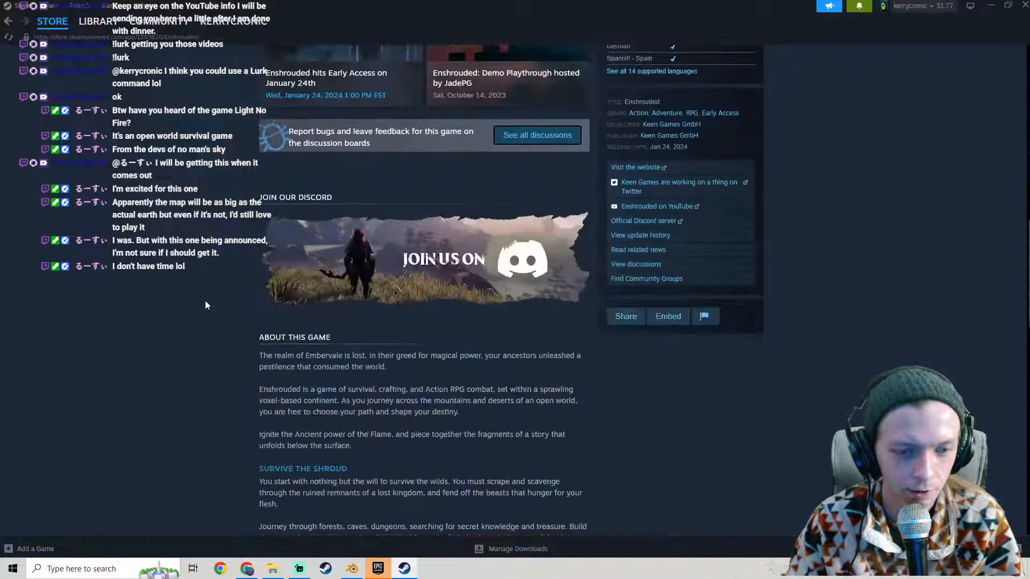
{"action": "scroll", "coordinate": [204, 295], "scroll_direction": "up", "scroll_amount": 15}
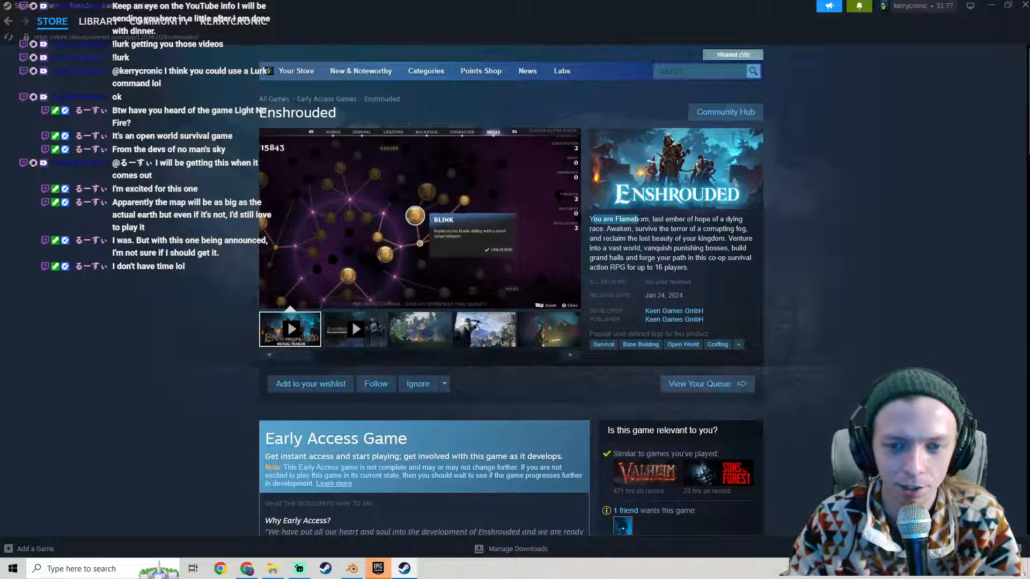
{"action": "scroll", "coordinate": [150, 360], "scroll_direction": "down", "scroll_amount": 5}
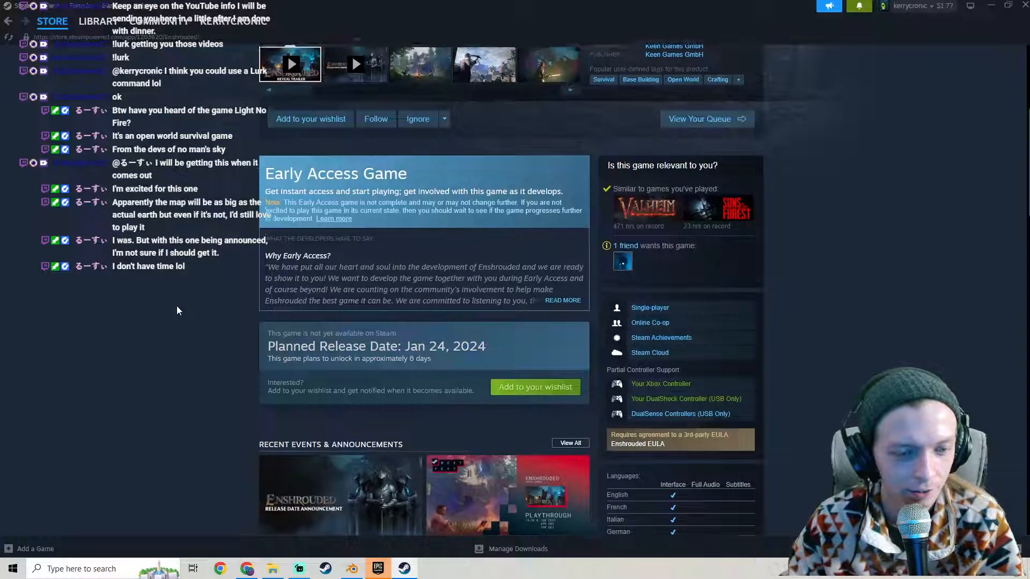
{"action": "scroll", "coordinate": [177, 310], "scroll_direction": "up", "scroll_amount": 5}
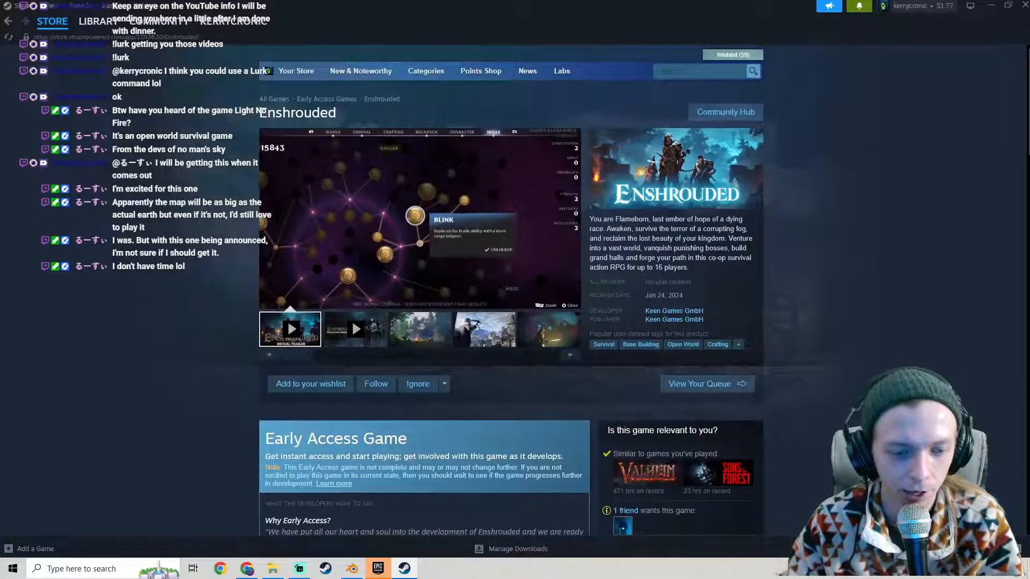
Switch to Blender with the wolf's laying pose and close Steam.
{"action": "left_click", "coordinate": [351, 568]}
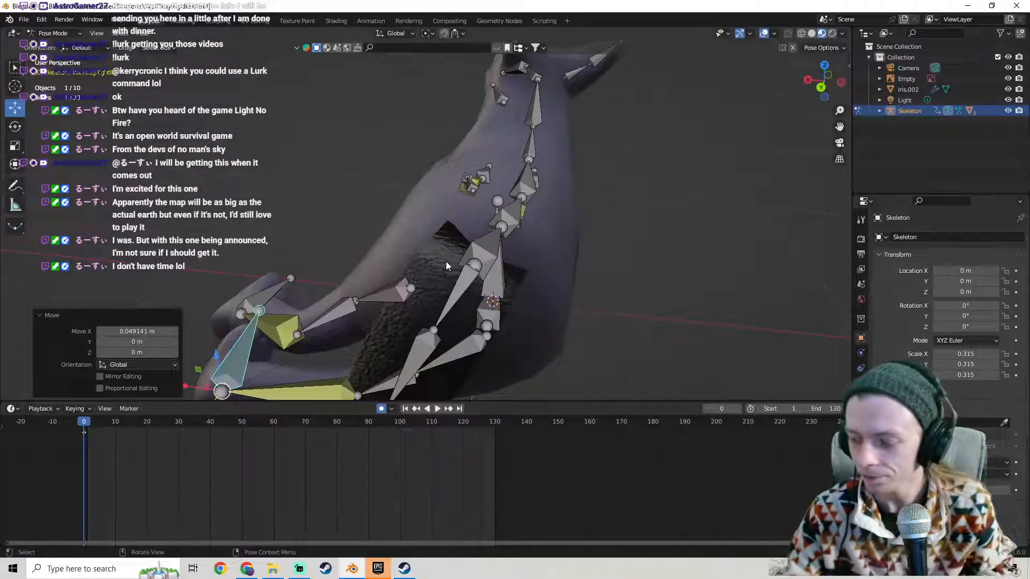
{"action": "middle_click_drag", "start_coordinate": [493, 253], "coordinate": [533, 232]}
{"action": "middle_click_drag", "start_coordinate": [443, 197], "coordinate": [456, 279]}
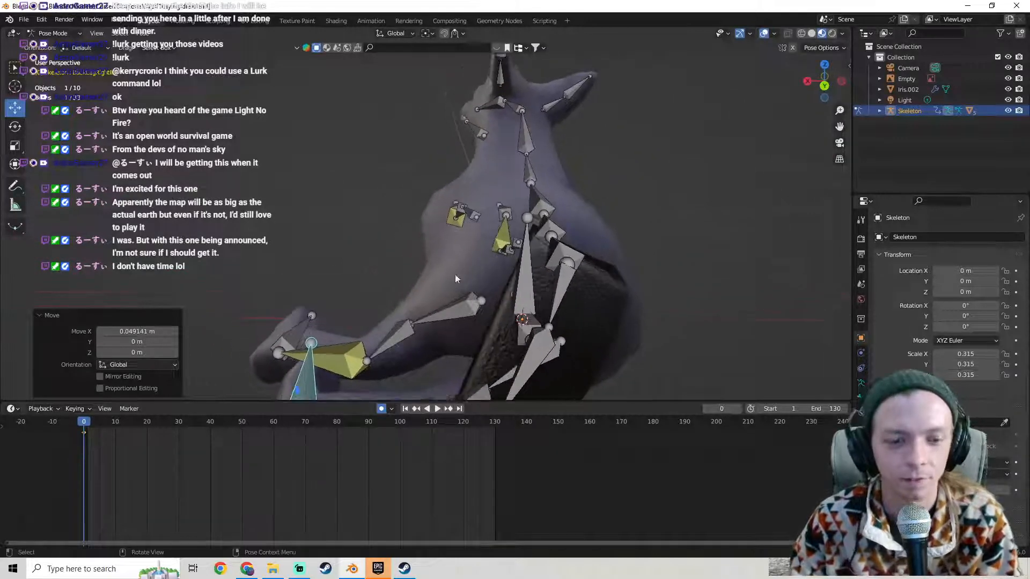
{"action": "right_click", "coordinate": [404, 568]}
{"action": "left_click", "coordinate": [402, 546]}
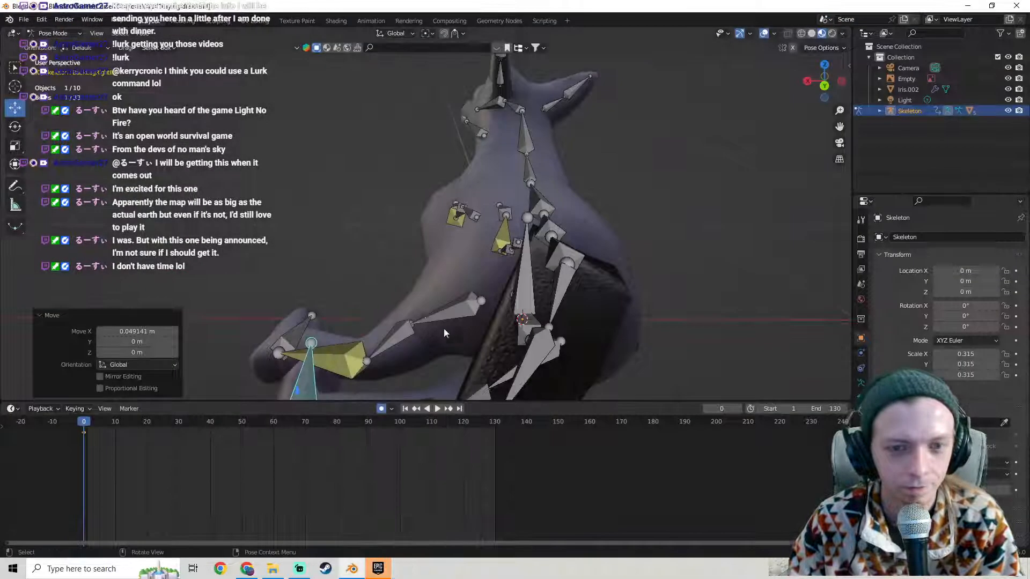
Move the front paw bone outward along the global X axis to spread the wolf's stretched front legs at frame 0.
{"action": "middle_click_drag", "start_coordinate": [382, 267], "coordinate": [415, 249]}
{"action": "left_click", "coordinate": [433, 287]}
{"action": "middle_click_drag", "start_coordinate": [492, 286], "coordinate": [403, 297]}
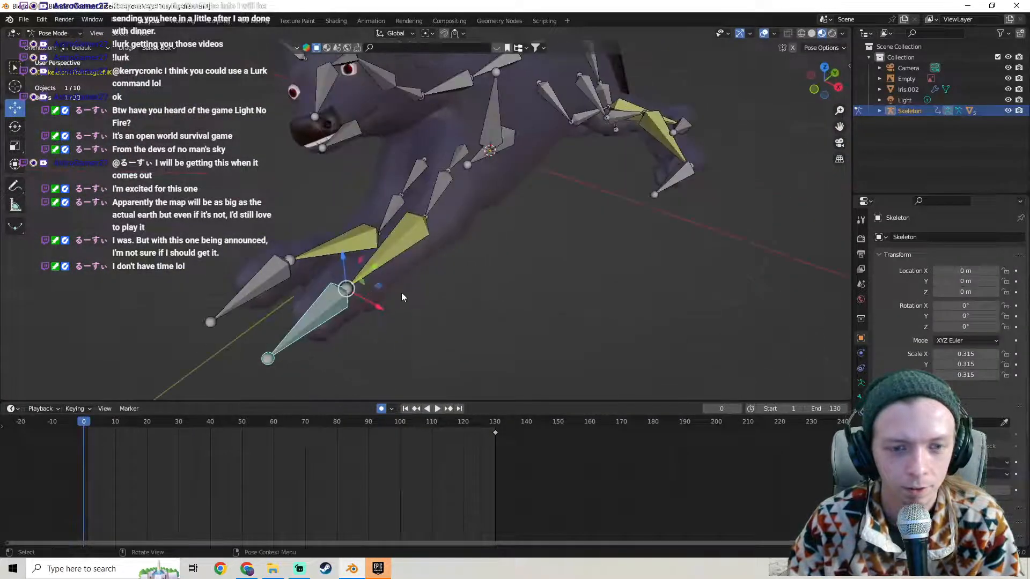
{"action": "key", "text": "g"}
{"action": "key", "text": "x"}
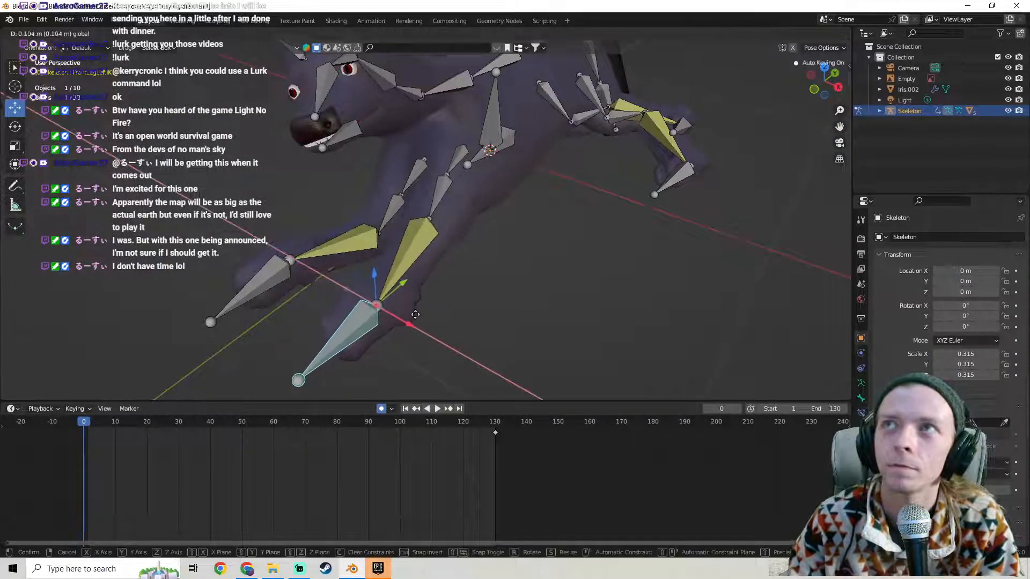
{"action": "left_click", "coordinate": [445, 310]}
{"action": "middle_click_drag", "start_coordinate": [449, 309], "coordinate": [291, 209]}
{"action": "left_click_drag", "start_coordinate": [354, 202], "coordinate": [380, 198]}
Try rotating the upper bone of the front leg by about 39.4° in the front view, and undo the rotation.
{"action": "middle_click_drag", "start_coordinate": [397, 188], "coordinate": [434, 121]}
{"action": "left_click", "coordinate": [434, 121]}
{"action": "key", "text": "r"}
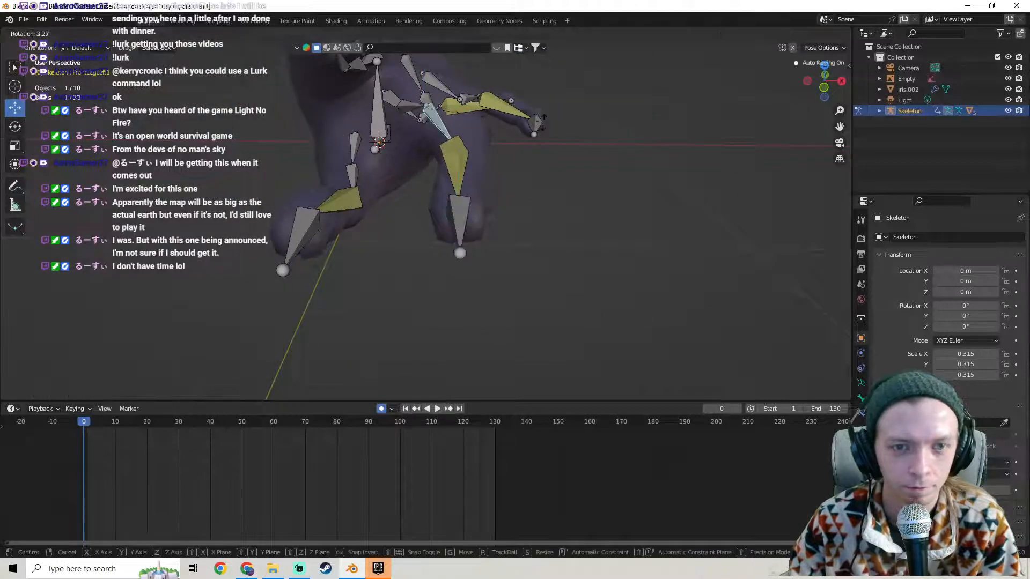
{"action": "left_click", "coordinate": [492, 170]}
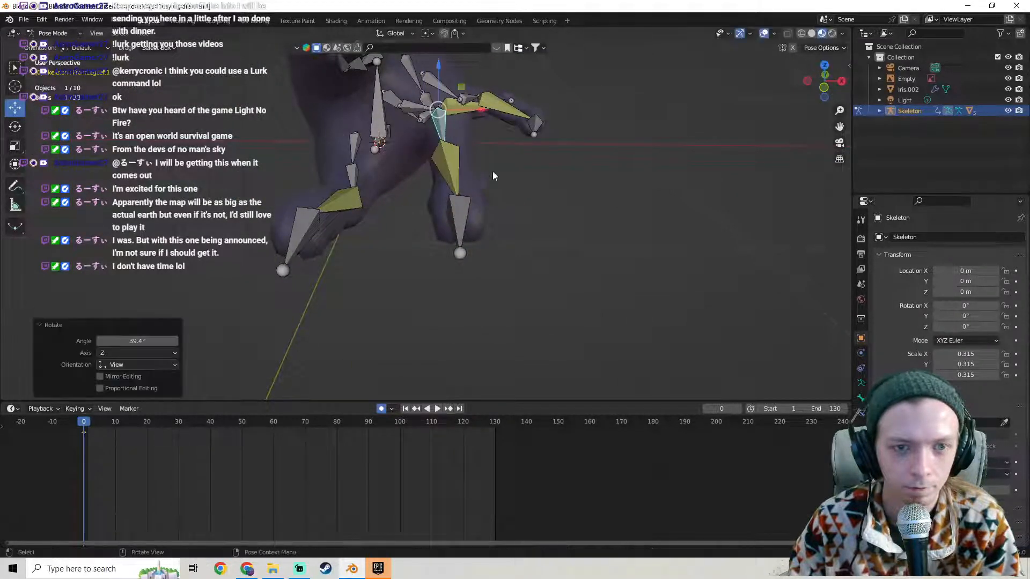
{"action": "key", "text": "ctrl+z"}
Select the wolf's lower neck bone from behind, try rotating it around the X axis, and undo the attempt.
{"action": "left_click", "coordinate": [453, 220]}
{"action": "middle_click_drag", "start_coordinate": [528, 212], "coordinate": [423, 209]}
{"action": "scroll", "coordinate": [472, 173], "scroll_direction": "down", "scroll_amount": 2}
{"action": "middle_click_drag", "start_coordinate": [472, 173], "coordinate": [492, 140]}
{"action": "key", "text": "r"}
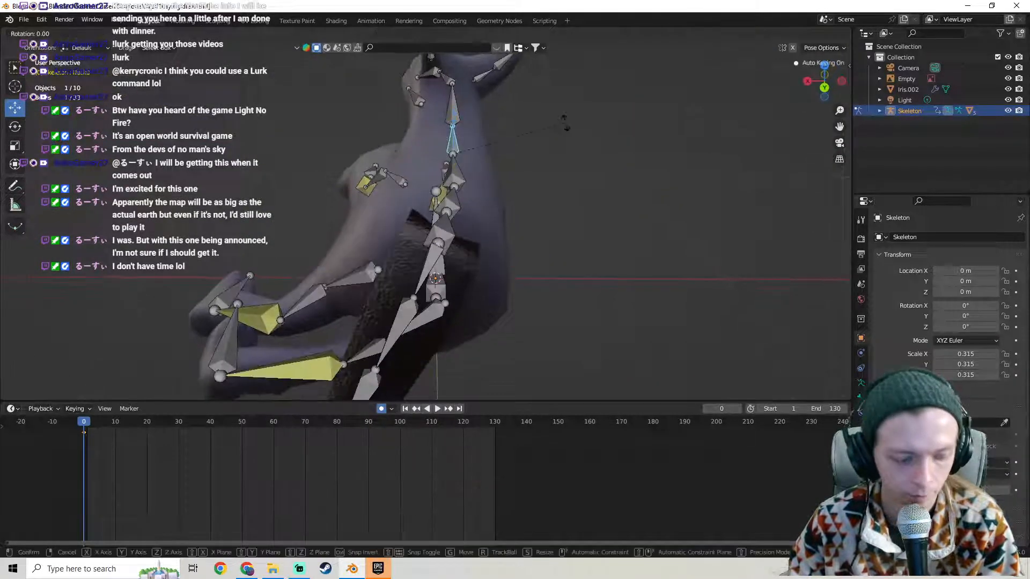
{"action": "key", "text": "x"}
{"action": "left_click", "coordinate": [540, 115]}
{"action": "key", "text": "ctrl+z"}
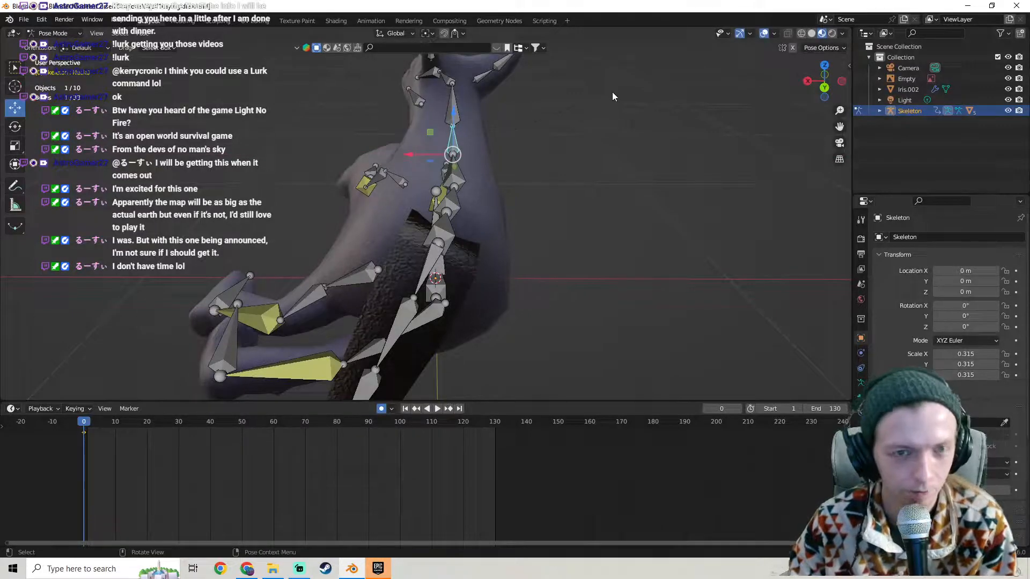
Rotate the lower neck bone about 26.2° around the global Y axis at frame 0.
{"action": "key", "text": "r"}
{"action": "key", "text": "y"}
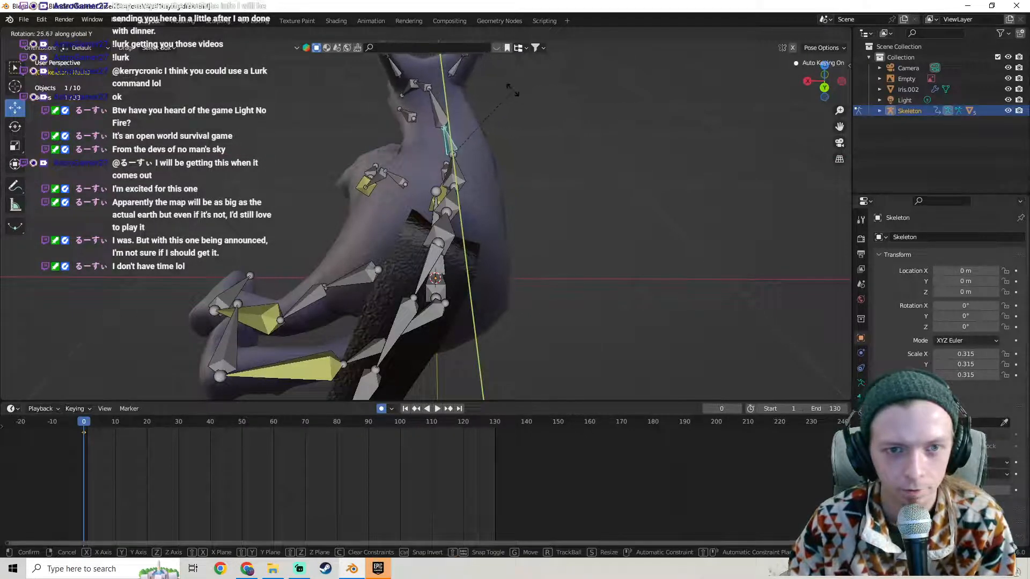
{"action": "left_click", "coordinate": [512, 92]}
Try tilting the lower neck bone around the global X axis, and undo that rotation.
{"action": "middle_click_drag", "start_coordinate": [482, 103], "coordinate": [486, 249]}
{"action": "key", "text": "r"}
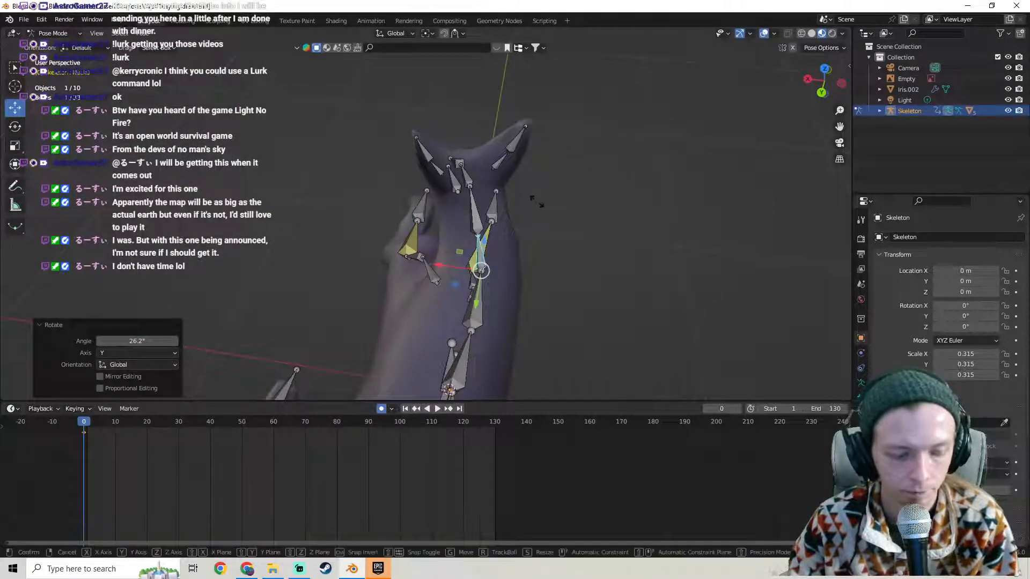
{"action": "key", "text": "x"}
{"action": "left_click", "coordinate": [545, 214]}
{"action": "key", "text": "ctrl+z"}
Rotate the lower neck bone about 12.5° around the global X axis.
{"action": "key", "text": "r"}
{"action": "key", "text": "x"}
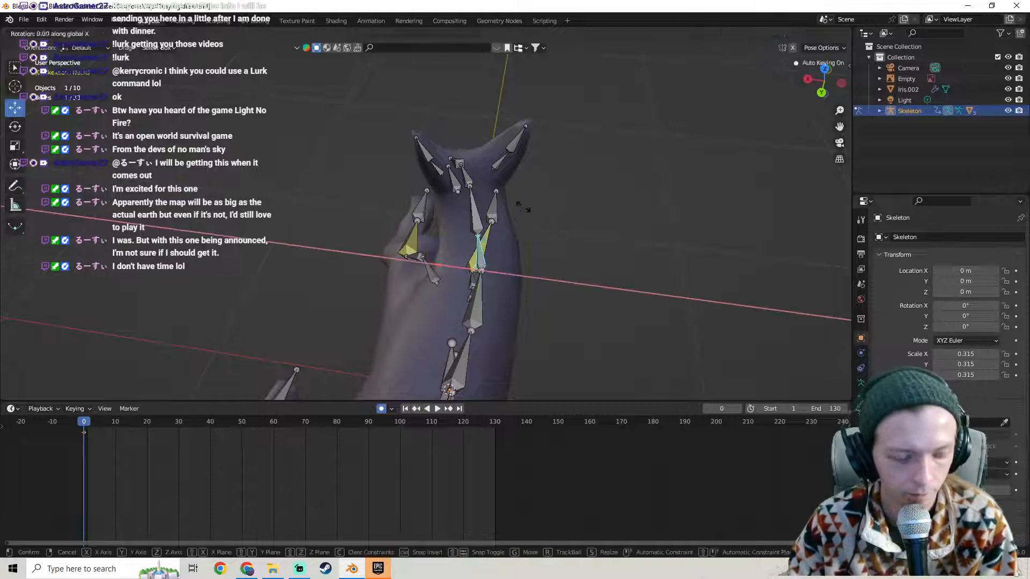
{"action": "left_click", "coordinate": [533, 223]}
Rotate the wolf's head bone about 10.4° in the side view to adjust the head's pitch.
{"action": "middle_click_drag", "start_coordinate": [533, 223], "coordinate": [444, 192]}
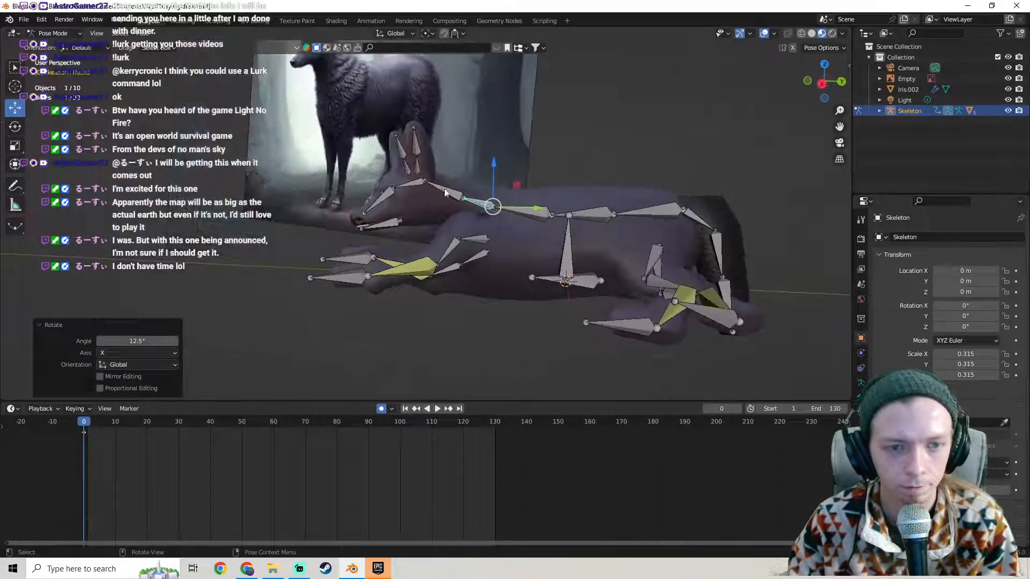
{"action": "left_click", "coordinate": [417, 188]}
{"action": "key", "text": "r"}
{"action": "key", "text": "x"}
{"action": "left_click", "coordinate": [501, 149]}
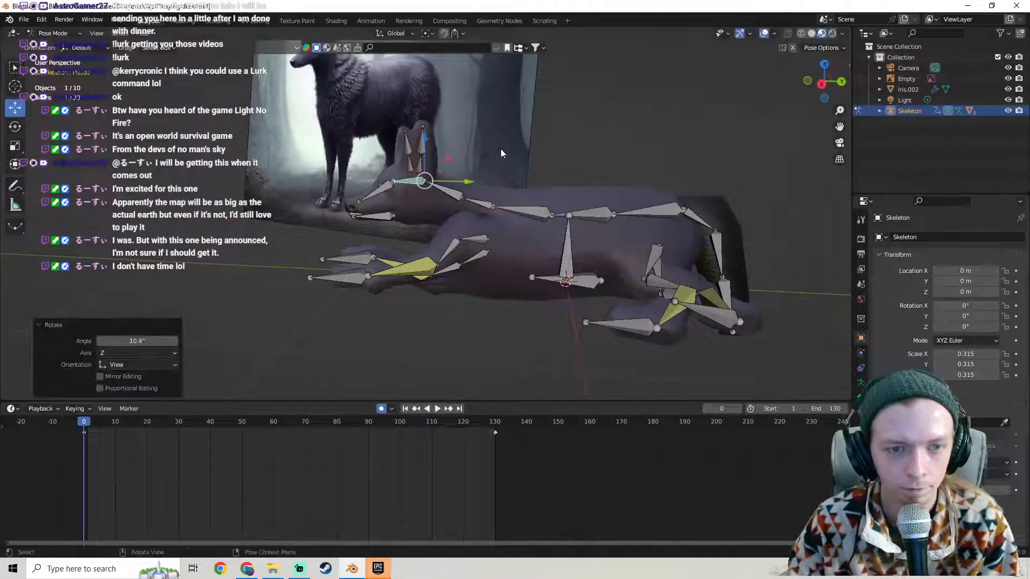
Hide the armature in Object Mode to inspect the wolf's laying pose, and restore the armature in Pose Mode.
{"action": "middle_click_drag", "start_coordinate": [500, 149], "coordinate": [105, 78]}
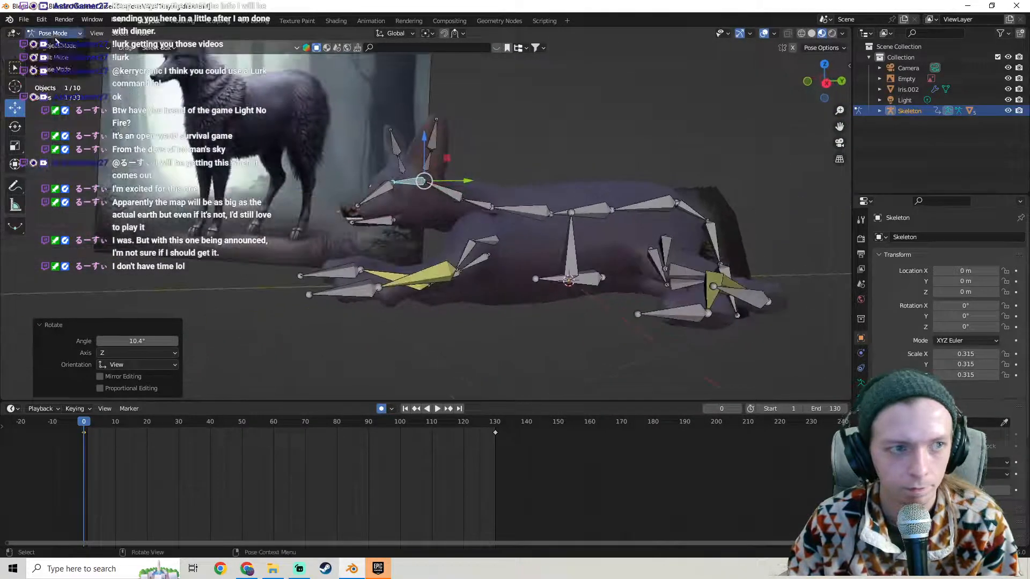
{"action": "left_click", "coordinate": [61, 46]}
{"action": "key", "text": "h"}
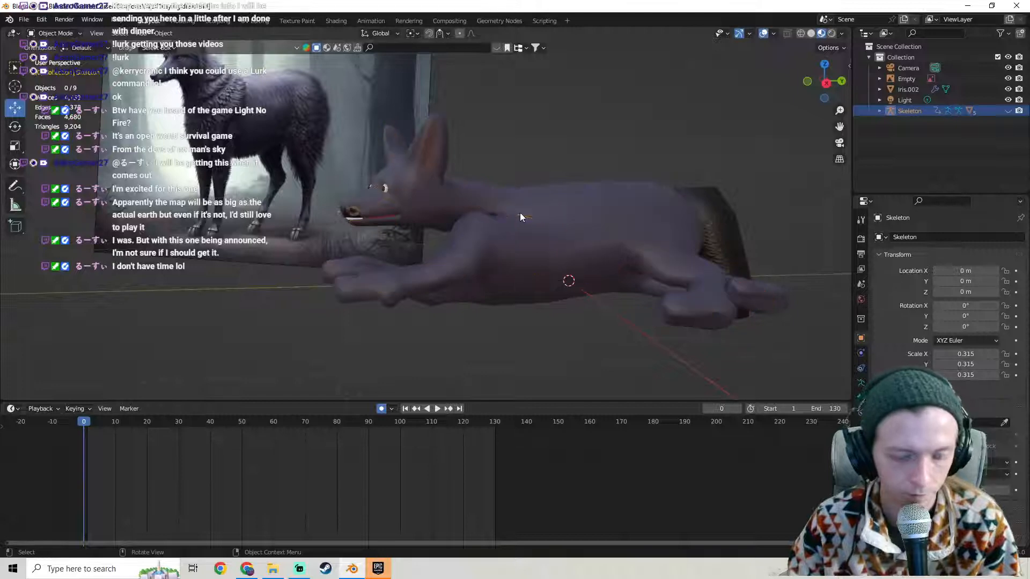
{"action": "middle_click_drag", "start_coordinate": [519, 212], "coordinate": [356, 233]}
{"action": "key", "text": "alt+h"}
{"action": "key", "text": "ctrl+Tab"}
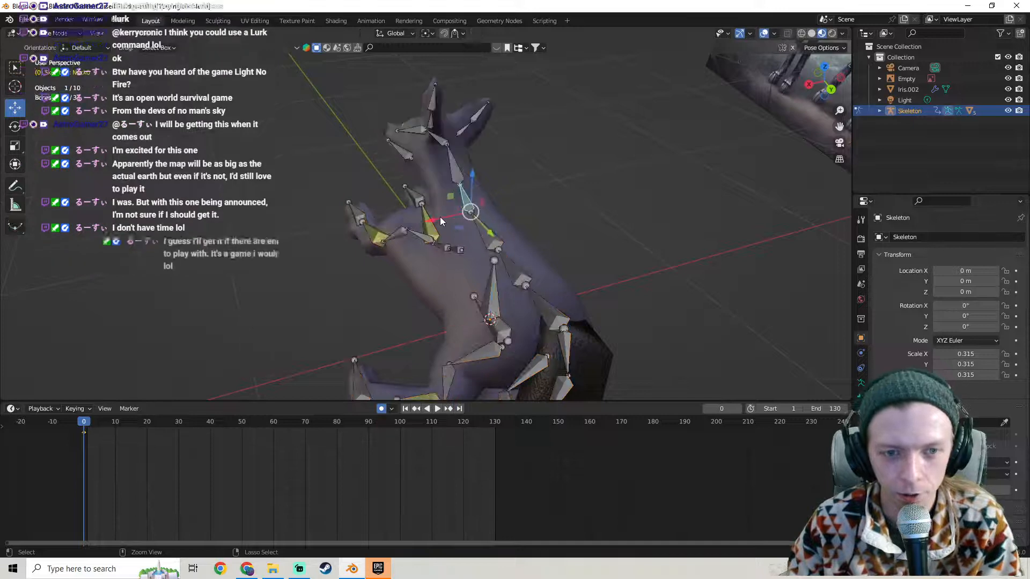
{"action": "mouse_move", "coordinate": [439, 217]}
{"action": "middle_mouse_down"}
{"action": "mouse_move", "coordinate": [478, 205]}
{"action": "mouse_move", "coordinate": [434, 206]}
{"action": "middle_mouse_up"}
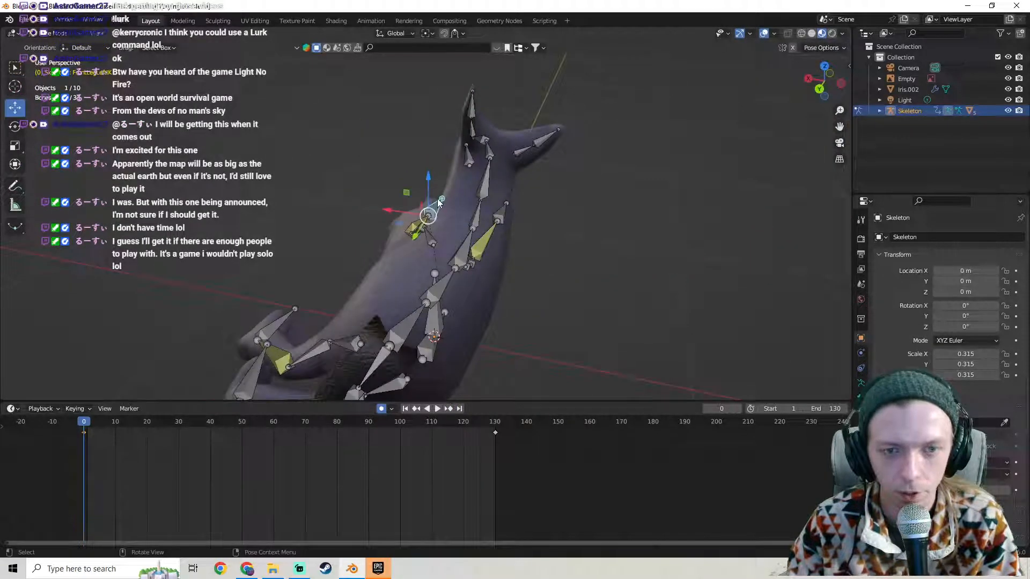
{"action": "middle_click_drag", "start_coordinate": [336, 215], "coordinate": [419, 192]}
{"action": "middle_click_drag", "start_coordinate": [349, 177], "coordinate": [469, 176]}
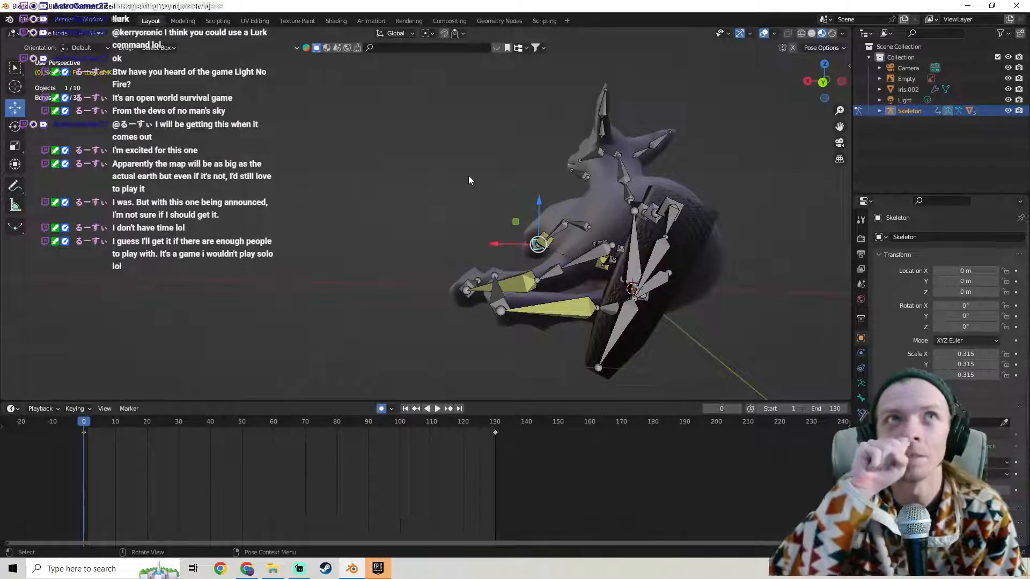
{"action": "middle_click_drag", "start_coordinate": [466, 177], "coordinate": [601, 177]}
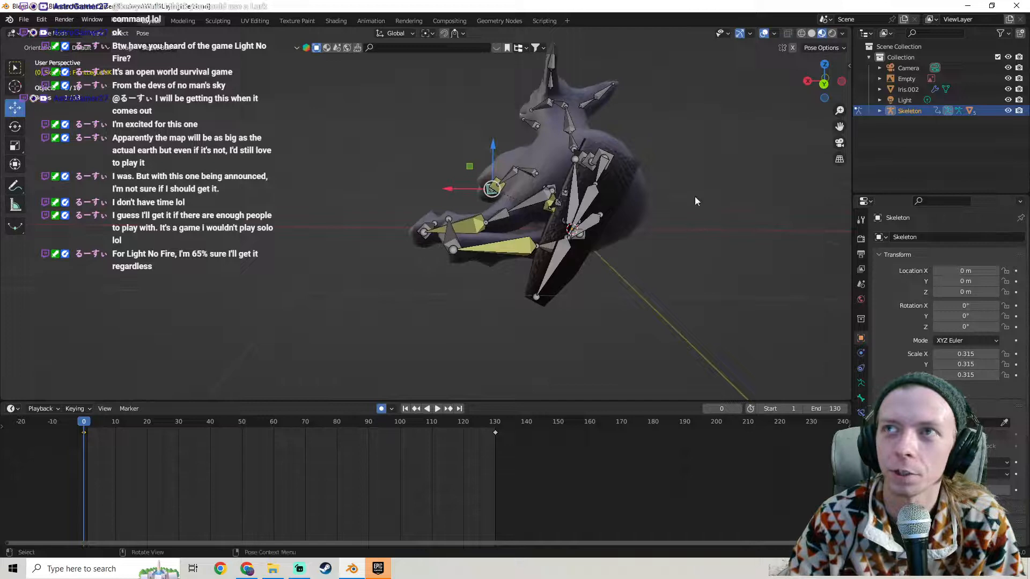
{"action": "middle_click_drag", "start_coordinate": [678, 185], "coordinate": [438, 202]}
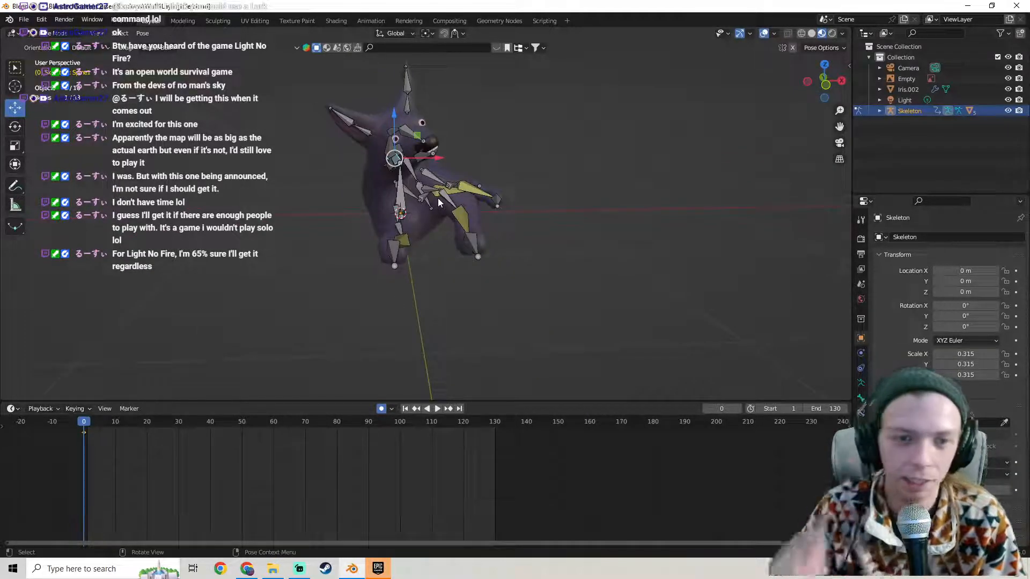
{"action": "middle_click_drag", "start_coordinate": [597, 192], "coordinate": [548, 252]}
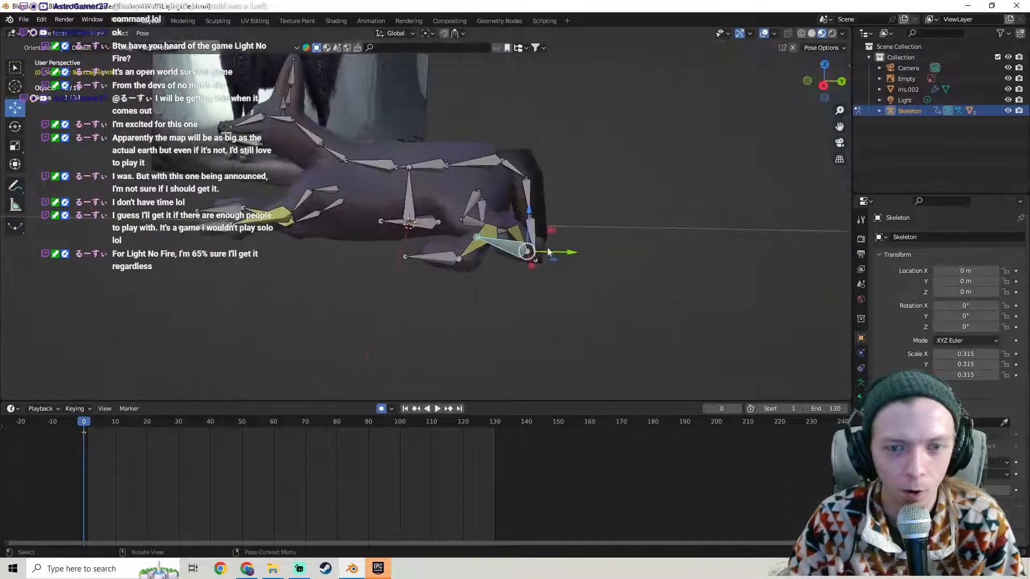
Move the right hind foot bone along the global Y axis and rotate it about -22.7° in the view.
{"action": "left_click_drag", "start_coordinate": [563, 251], "coordinate": [565, 242]}
{"action": "middle_click_drag", "start_coordinate": [566, 242], "coordinate": [445, 217]}
{"action": "key", "text": "r"}
{"action": "left_click", "coordinate": [353, 213]}
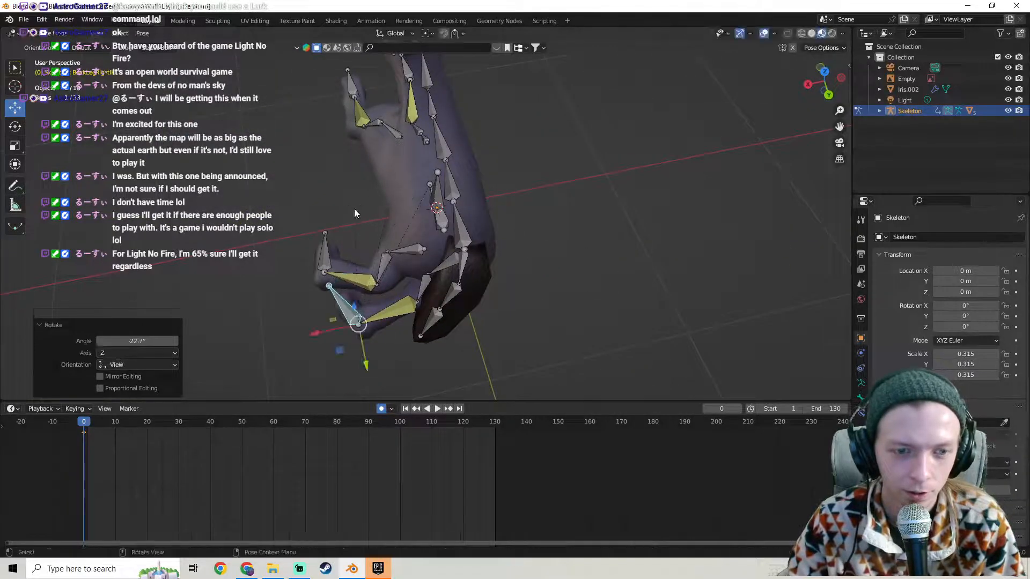
Rotate the left hind foot bone about -18.8° in the view and move it about 0.07 m along the global Y axis.
{"action": "left_click", "coordinate": [325, 256]}
{"action": "key", "text": "r"}
{"action": "left_click", "coordinate": [338, 236]}
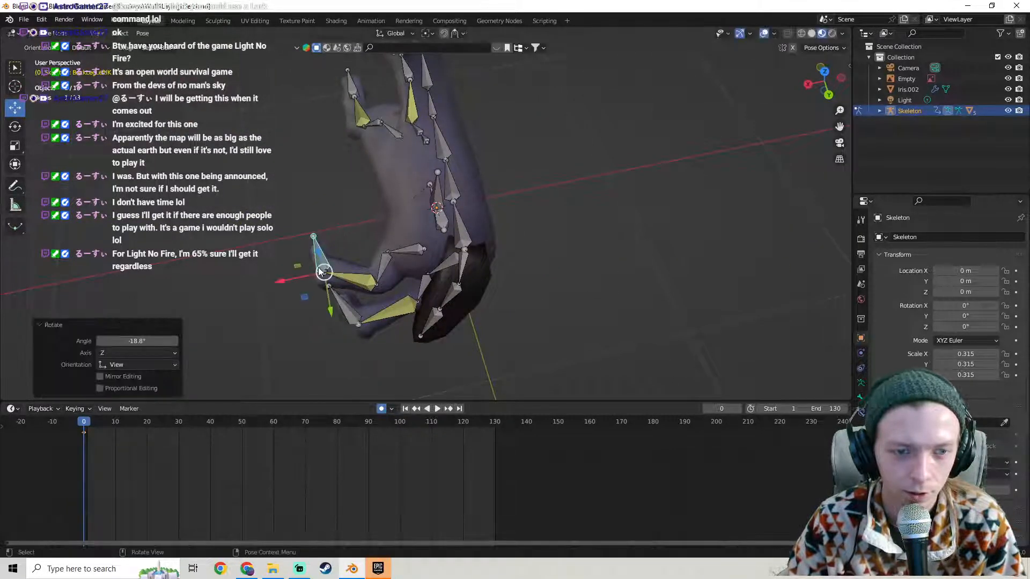
{"action": "left_click_drag", "start_coordinate": [323, 296], "coordinate": [327, 306]}
{"action": "middle_click_drag", "start_coordinate": [327, 306], "coordinate": [359, 216]}
{"action": "middle_click_drag", "start_coordinate": [430, 185], "coordinate": [456, 256]}
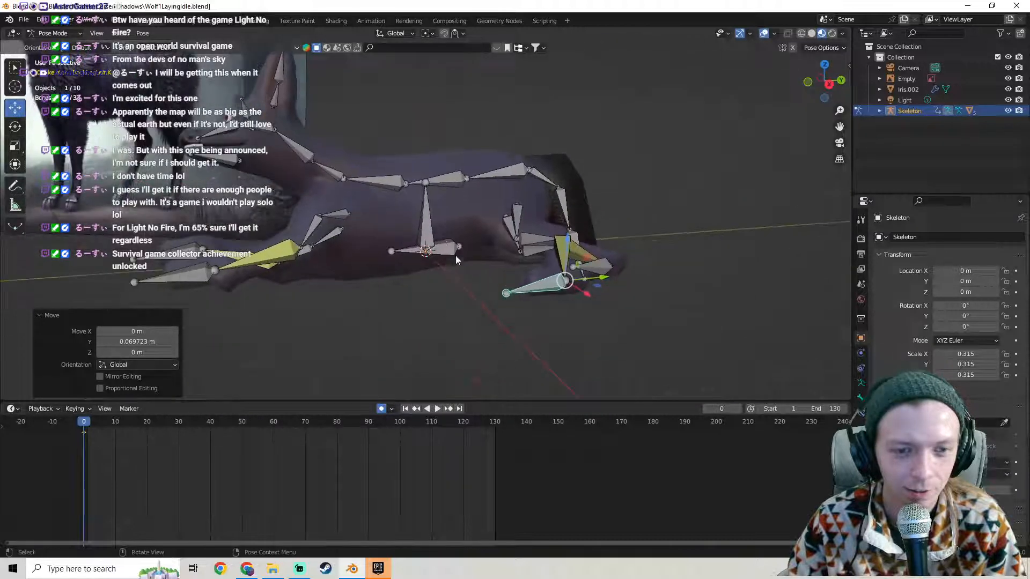
Try moving the horizontal bone beneath the wolf's belly twice, restoring its position after each attempt.
{"action": "left_click", "coordinate": [444, 250]}
{"action": "key", "text": "g"}
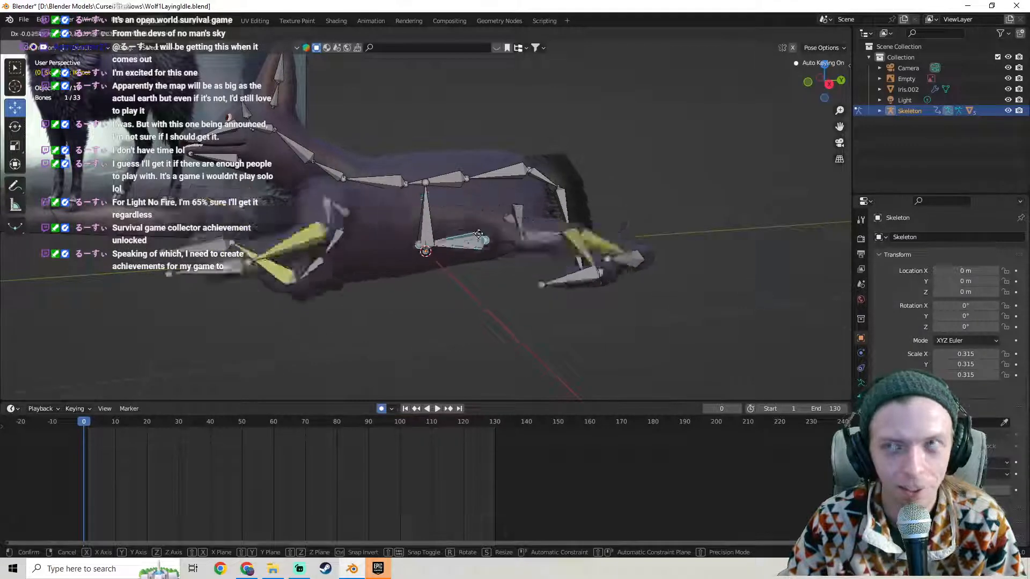
{"action": "left_click", "coordinate": [493, 173]}
{"action": "key", "text": "ctrl+z"}
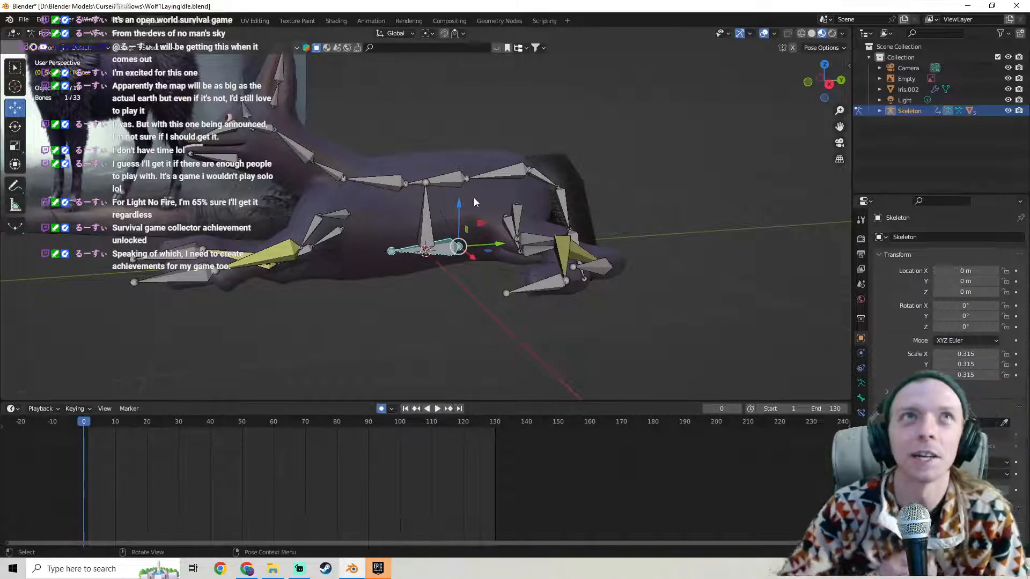
{"action": "middle_click_drag", "start_coordinate": [536, 154], "coordinate": [374, 211]}
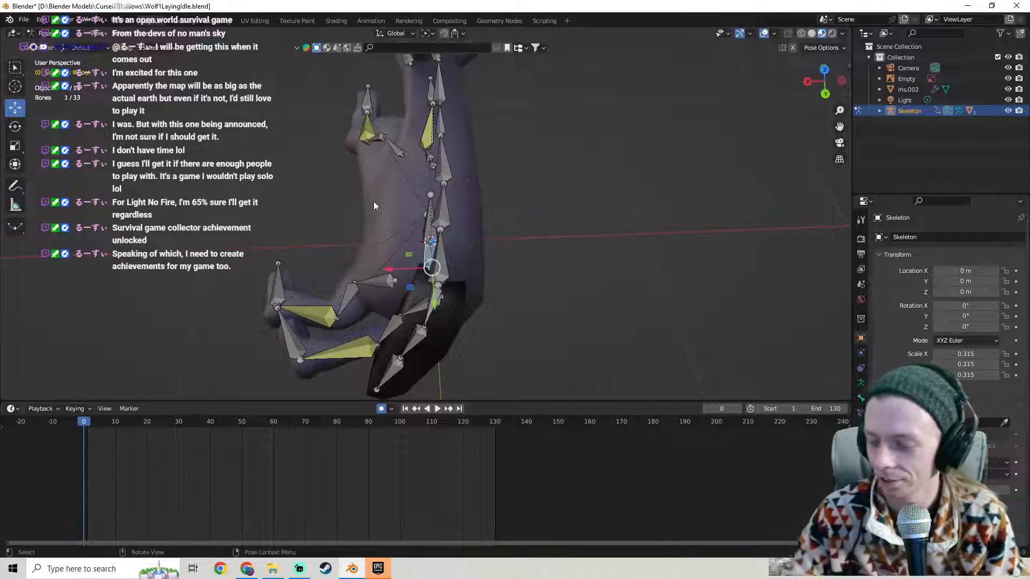
{"action": "middle_click_drag", "start_coordinate": [450, 163], "coordinate": [412, 200]}
{"action": "key", "text": "g"}
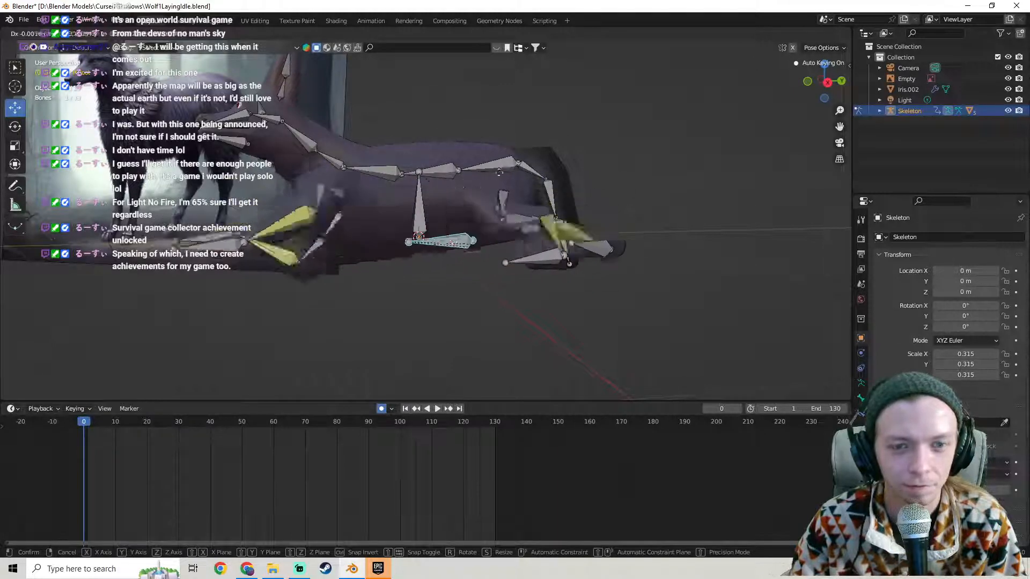
{"action": "left_click", "coordinate": [574, 173]}
{"action": "middle_click_drag", "start_coordinate": [575, 173], "coordinate": [452, 198]}
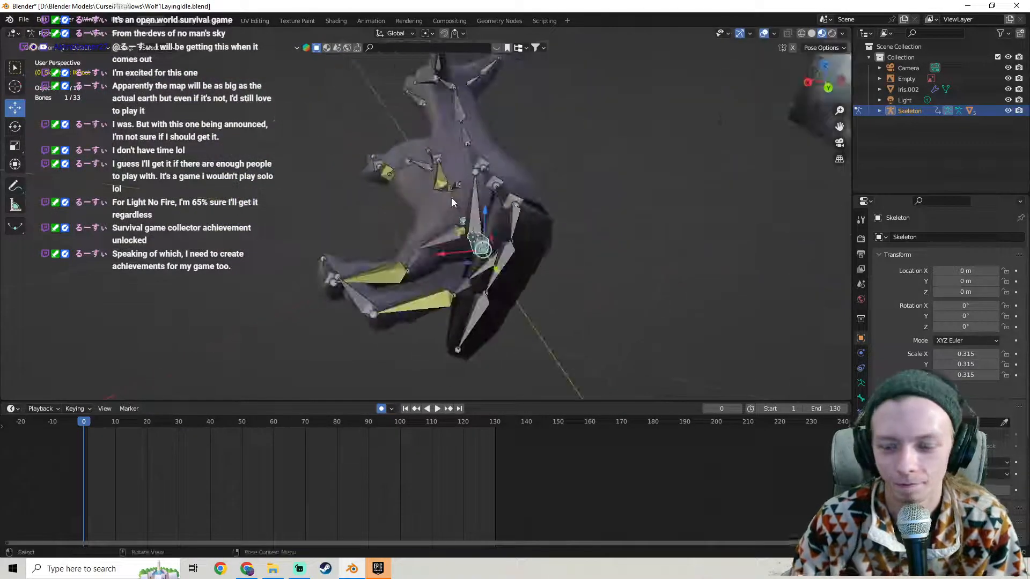
{"action": "key", "text": "Up"}
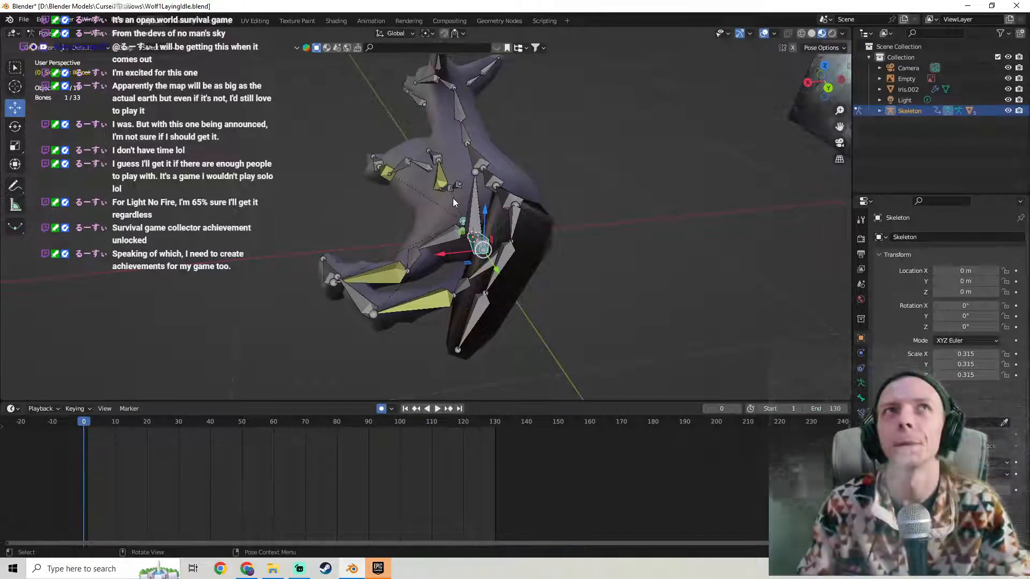
Hide the armature in Object Mode to inspect the wolf's laying pose from the front, and show the armature again.
{"action": "middle_click_drag", "start_coordinate": [546, 135], "coordinate": [477, 153]}
{"action": "left_click", "coordinate": [47, 33]}
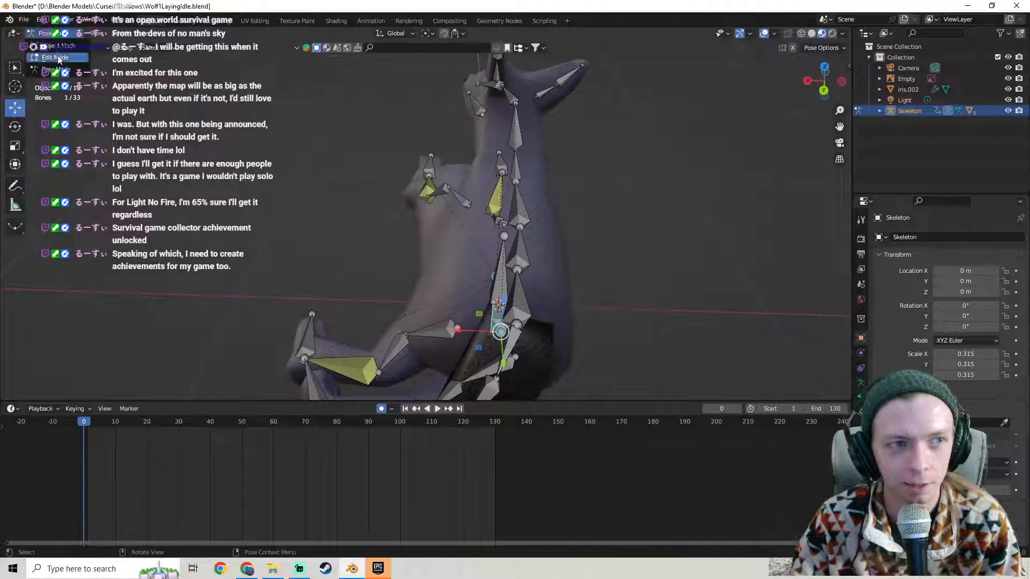
{"action": "left_click", "coordinate": [57, 51]}
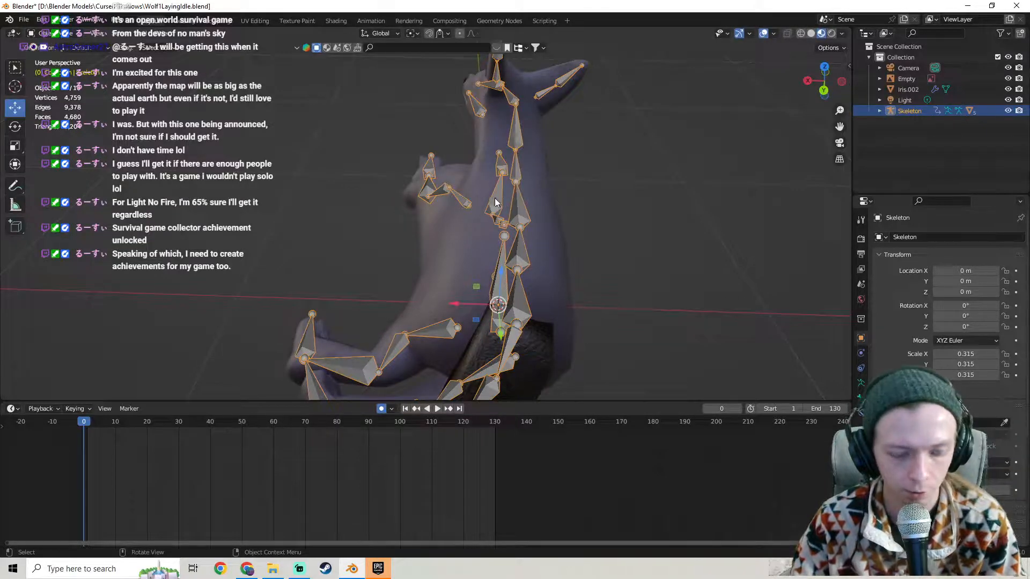
{"action": "key", "text": "h"}
{"action": "middle_click_drag", "start_coordinate": [495, 202], "coordinate": [532, 184]}
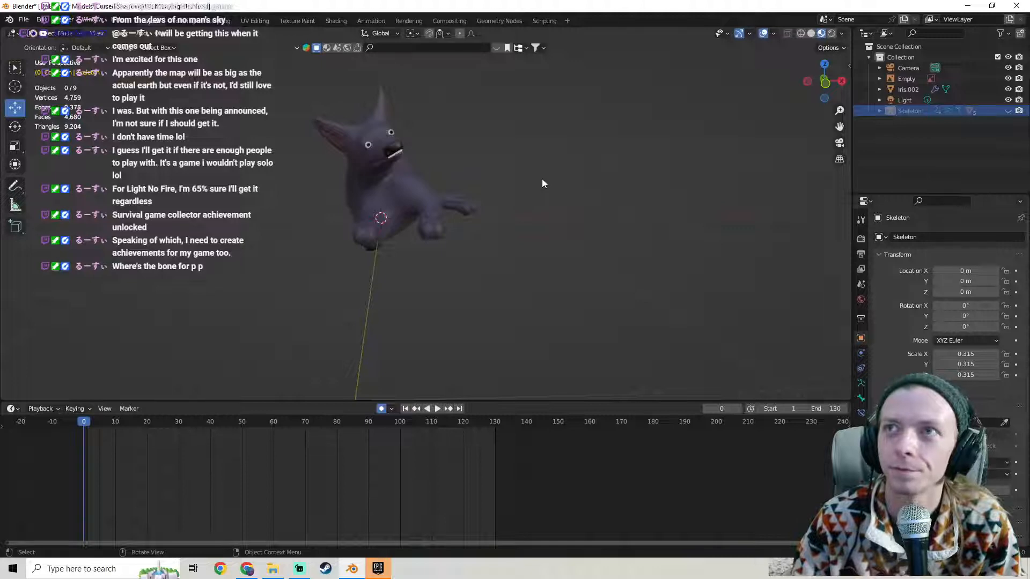
{"action": "key", "text": "alt+h"}
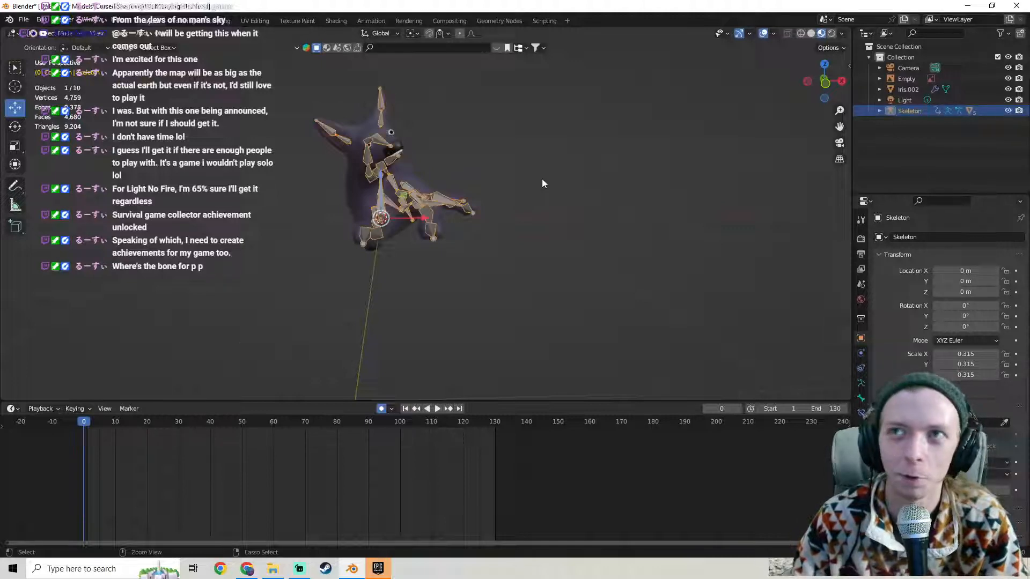
Hide the armature again to examine the folded hind legs and body from several sides, and restore it in Pose Mode.
{"action": "middle_click_drag", "start_coordinate": [542, 178], "coordinate": [395, 157]}
{"action": "key", "text": "h"}
{"action": "middle_click_drag", "start_coordinate": [393, 201], "coordinate": [547, 256]}
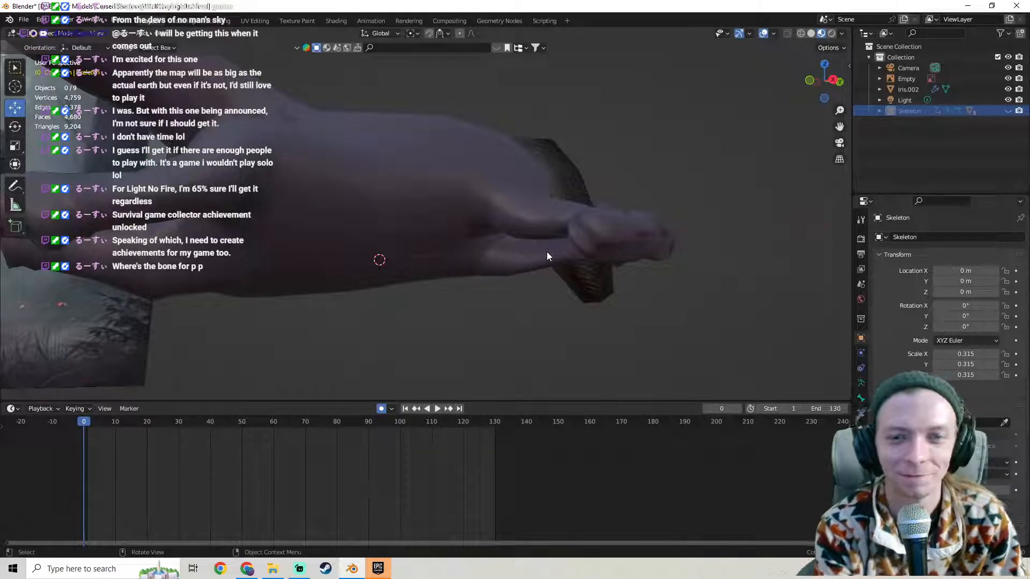
{"action": "middle_click_drag", "start_coordinate": [547, 252], "coordinate": [337, 268]}
{"action": "middle_click_drag", "start_coordinate": [432, 266], "coordinate": [482, 195]}
{"action": "middle_click_drag", "start_coordinate": [216, 99], "coordinate": [458, 198]}
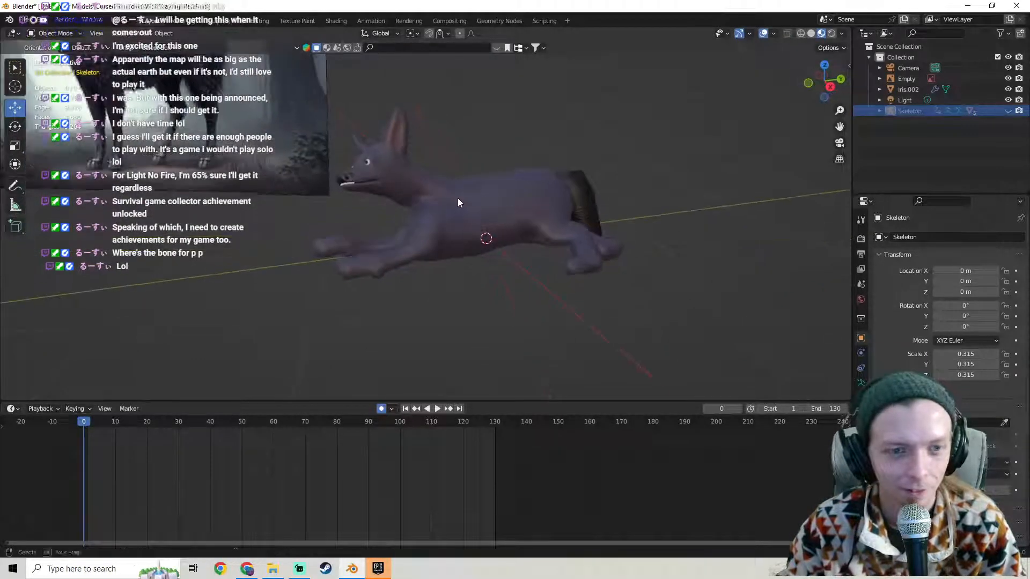
{"action": "left_click", "coordinate": [455, 196]}
{"action": "middle_click_drag", "start_coordinate": [554, 182], "coordinate": [450, 267]}
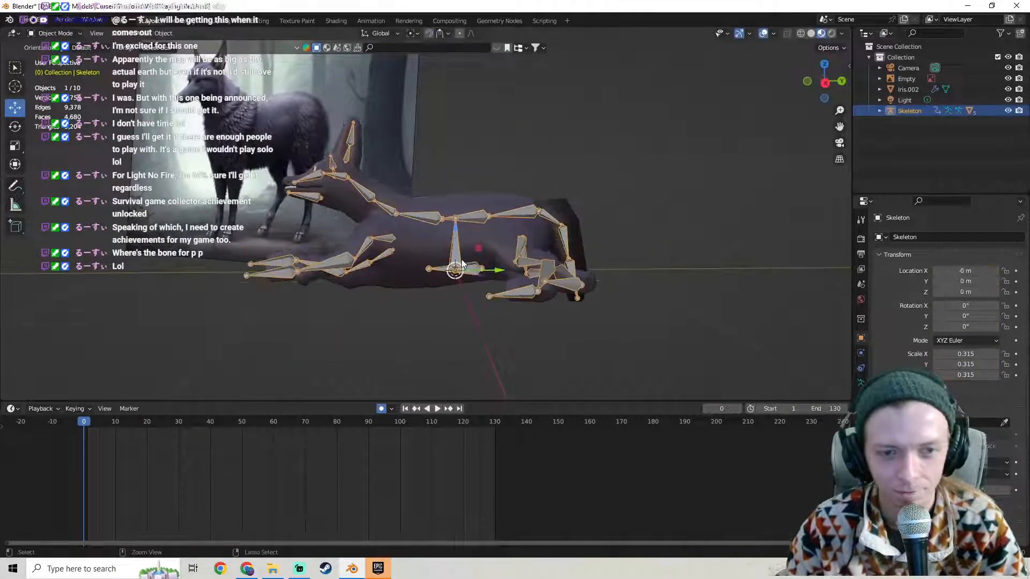
{"action": "key", "text": "ctrl+Tab"}
Try rotating the Spine0 bone around the global X axis, and undo that rotation.
{"action": "middle_click_drag", "start_coordinate": [72, 82], "coordinate": [503, 156]}
{"action": "left_click", "coordinate": [354, 259]}
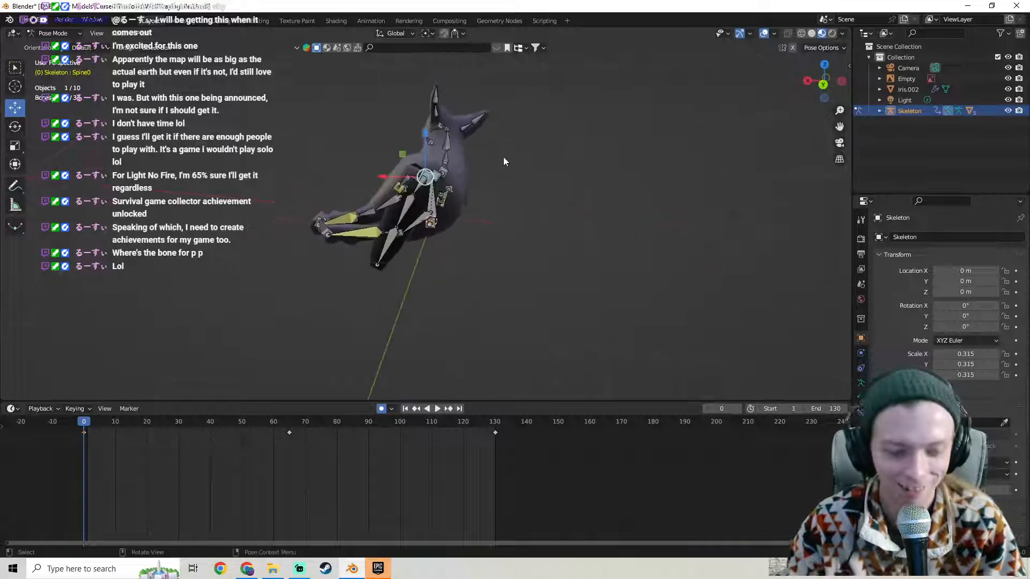
{"action": "key", "text": "r"}
{"action": "key", "text": "x"}
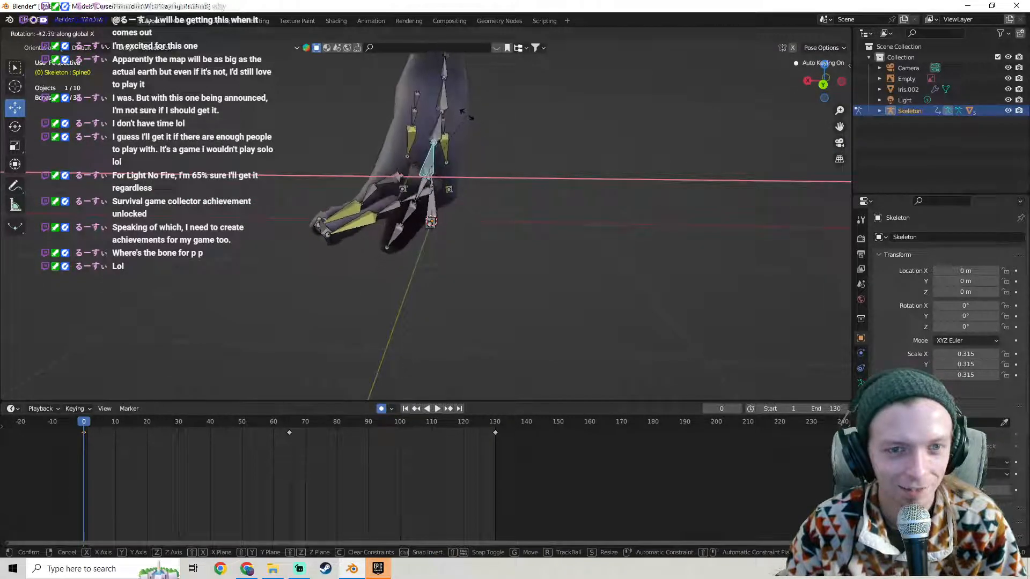
{"action": "left_click", "coordinate": [478, 138]}
{"action": "key", "text": "ctrl+z"}
Rotate the Spine0 bone about 26° around the global Y axis.
{"action": "key", "text": "r"}
{"action": "key", "text": "y"}
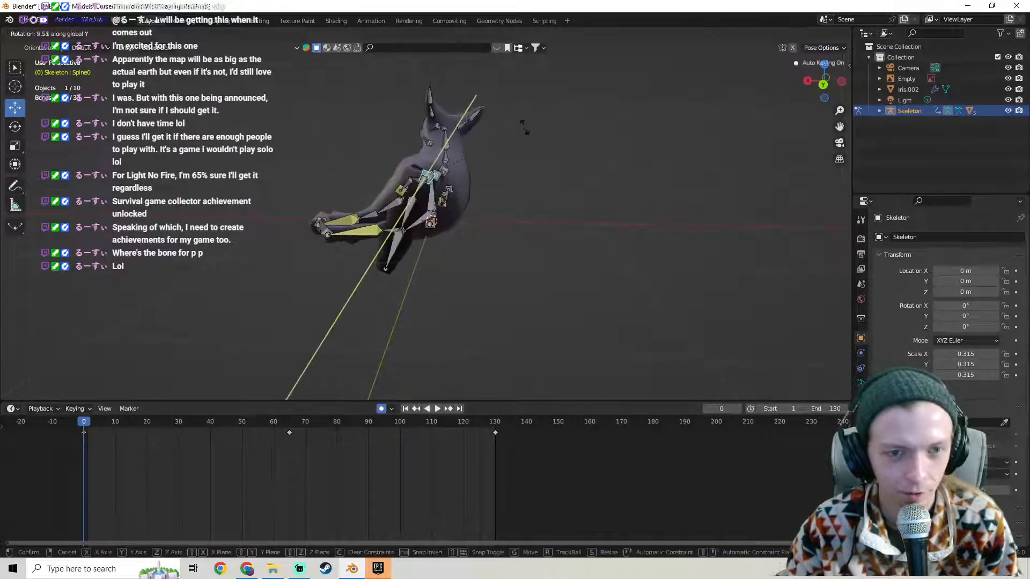
{"action": "left_click", "coordinate": [479, 122]}
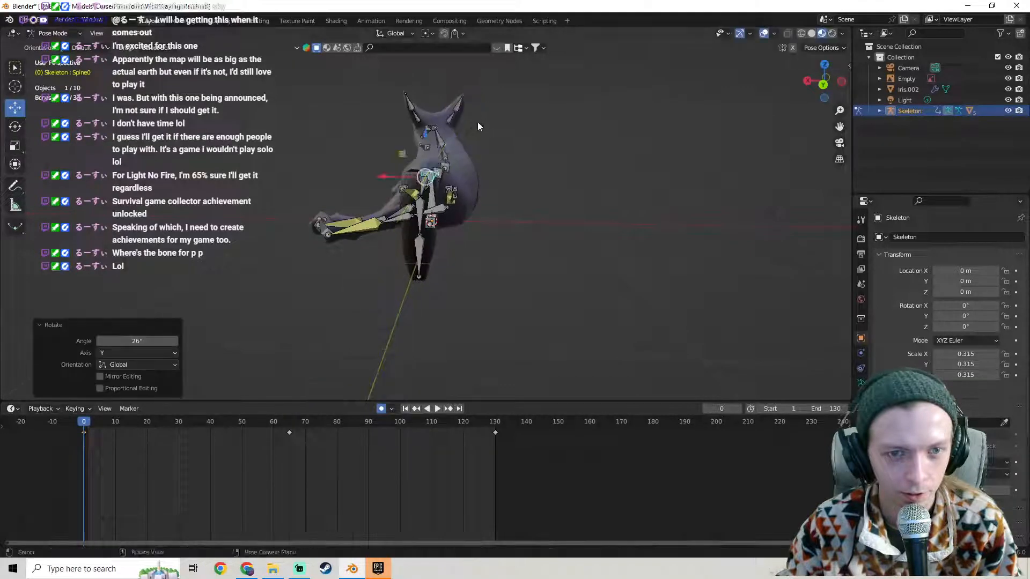
{"action": "middle_click_drag", "start_coordinate": [477, 122], "coordinate": [530, 149]}
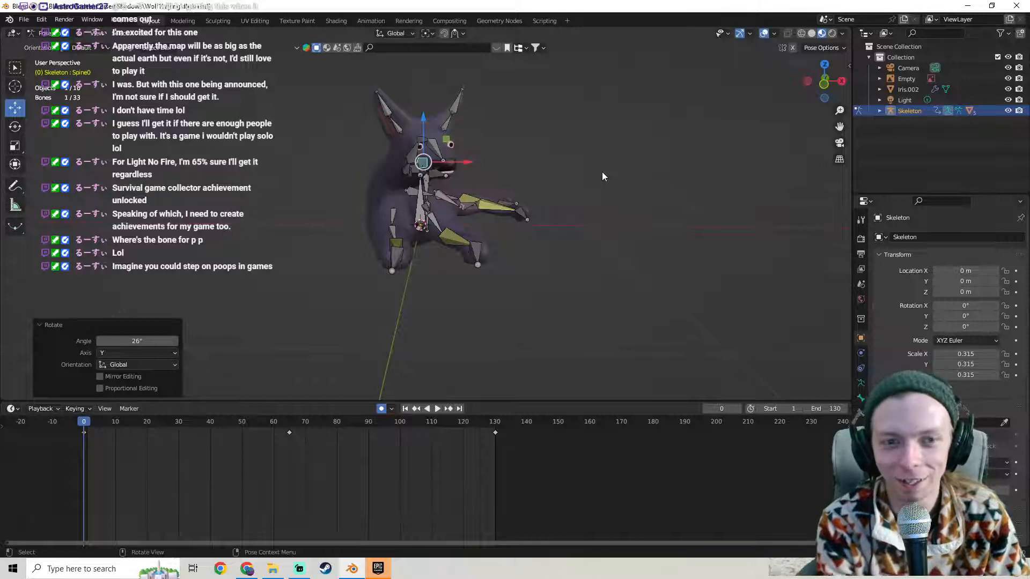
Move the right hind foot bone about -0.086 m along the global X axis, towards the body.
{"action": "middle_click_drag", "start_coordinate": [616, 162], "coordinate": [385, 283]}
{"action": "left_click", "coordinate": [366, 257]}
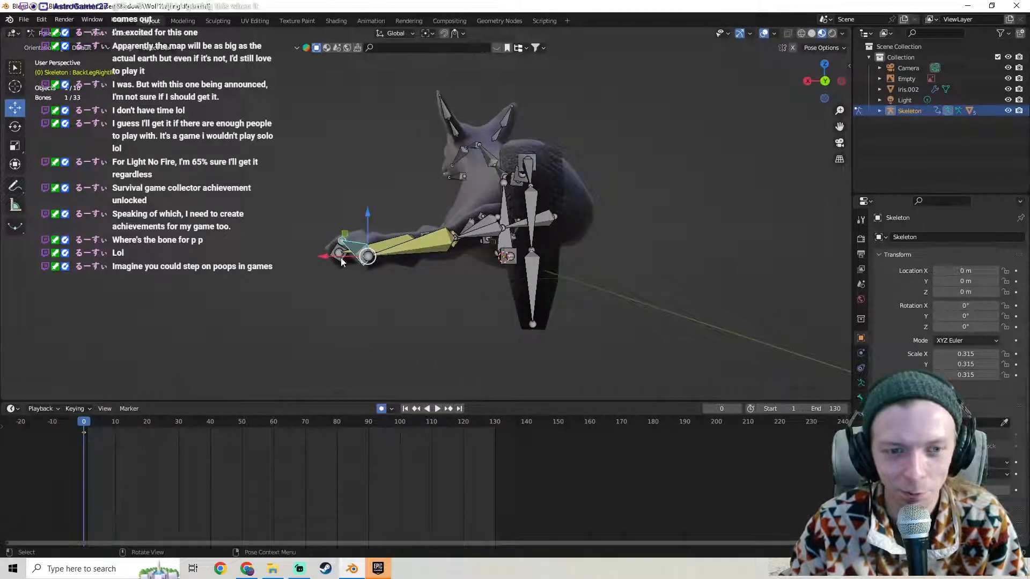
{"action": "left_click_drag", "start_coordinate": [341, 262], "coordinate": [335, 256]}
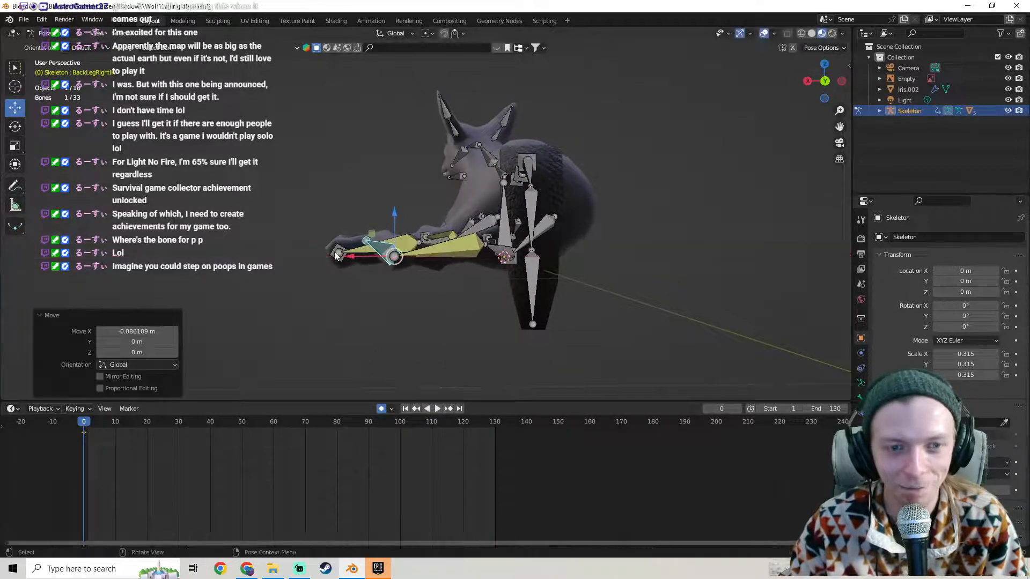
{"action": "left_click", "coordinate": [335, 256]}
{"action": "key", "text": "r"}
{"action": "key", "text": "x"}
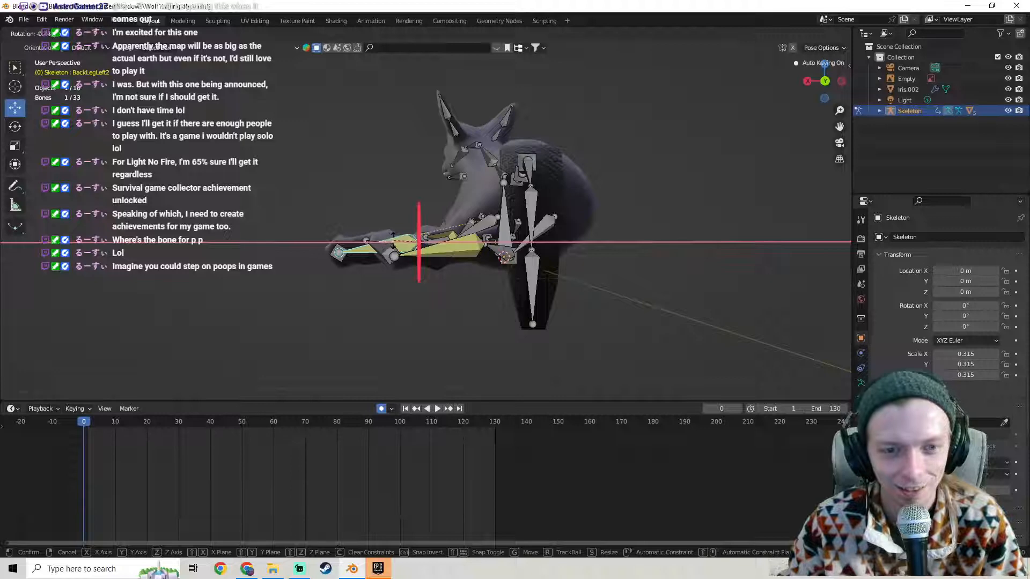
{"action": "left_click", "coordinate": [364, 243]}
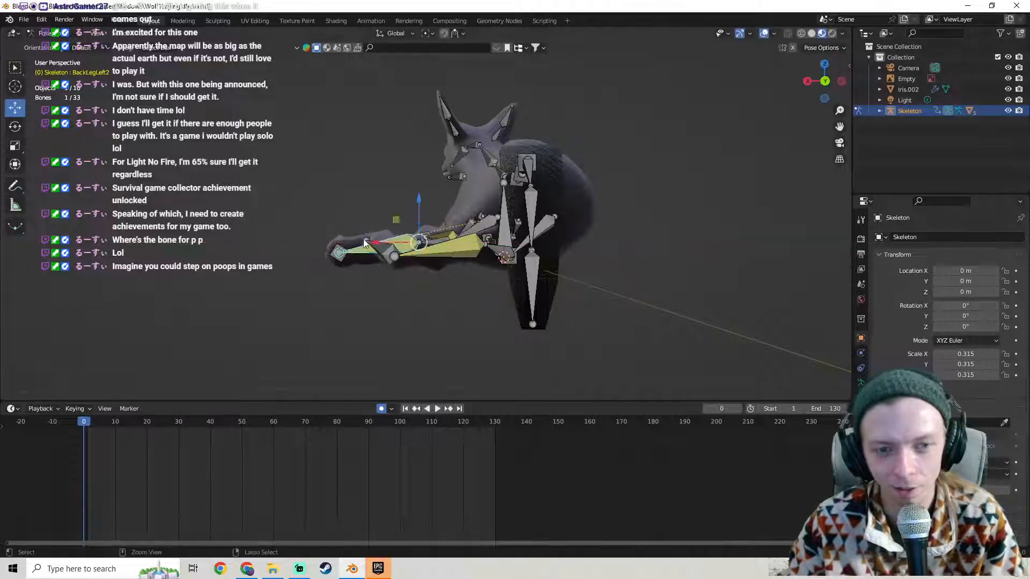
Move the left hind foot bone about -0.089 m along the global X axis, towards the body.
{"action": "left_click_drag", "start_coordinate": [311, 253], "coordinate": [340, 241]}
{"action": "middle_click_drag", "start_coordinate": [362, 240], "coordinate": [413, 207]}
Hide the armature in Object Mode to inspect the adjusted hind legs, and save the Blender file.
{"action": "left_click", "coordinate": [54, 33]}
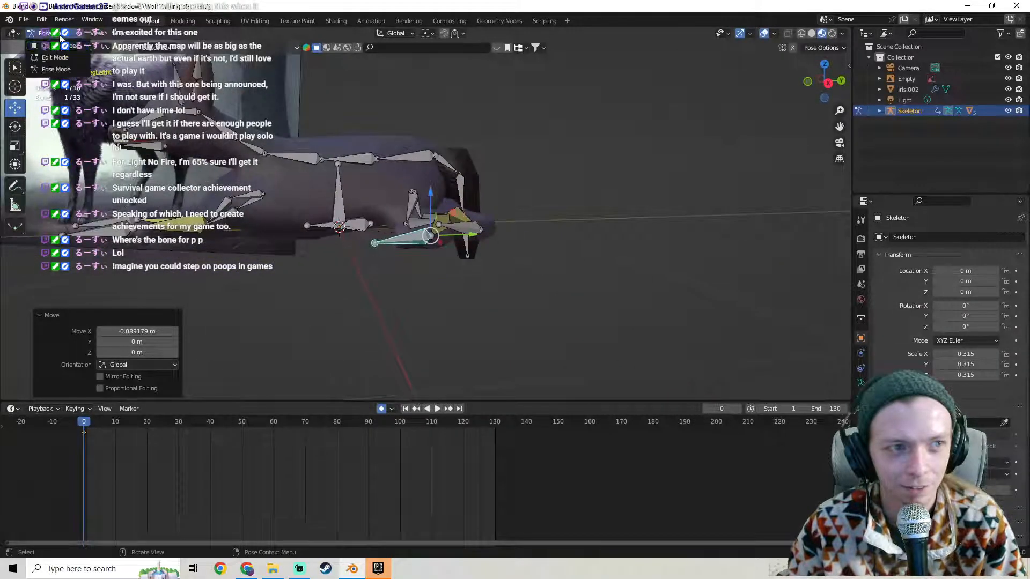
{"action": "left_click", "coordinate": [56, 45]}
{"action": "middle_click_drag", "start_coordinate": [400, 243], "coordinate": [492, 258]}
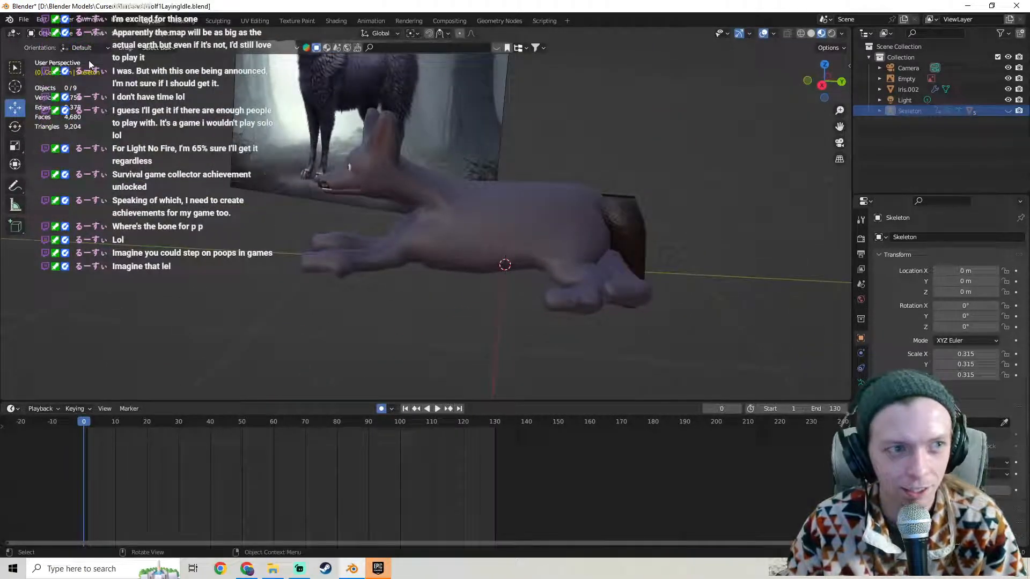
{"action": "left_click", "coordinate": [24, 20]}
{"action": "left_click", "coordinate": [49, 92]}
{"action": "middle_click_drag", "start_coordinate": [518, 192], "coordinate": [518, 153]}
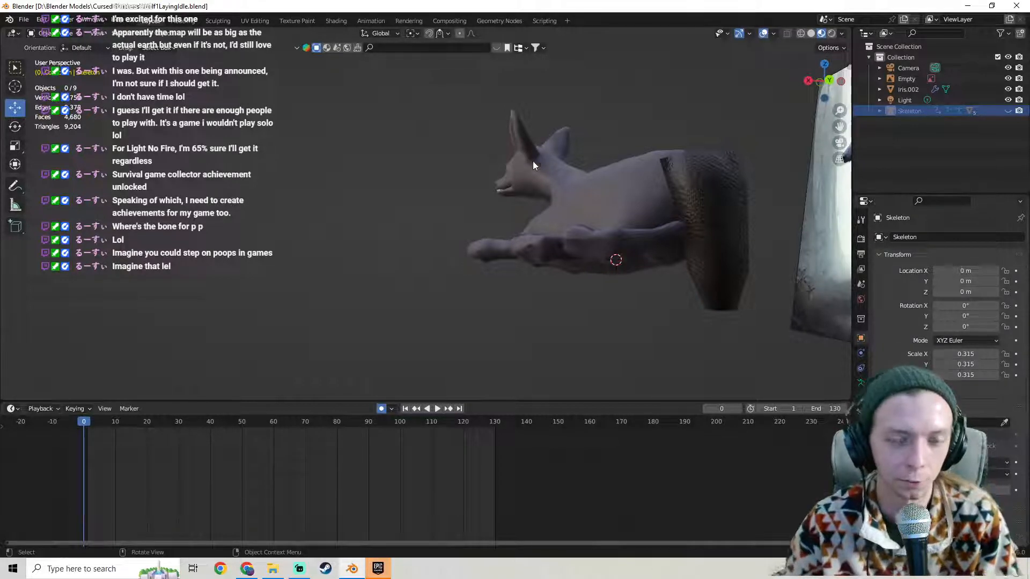
{"action": "middle_click_drag", "start_coordinate": [533, 166], "coordinate": [475, 228]}
Show the armature again, select it and switch it to Pose Mode.
{"action": "left_click", "coordinate": [439, 150]}
{"action": "key", "text": "alt+h"}
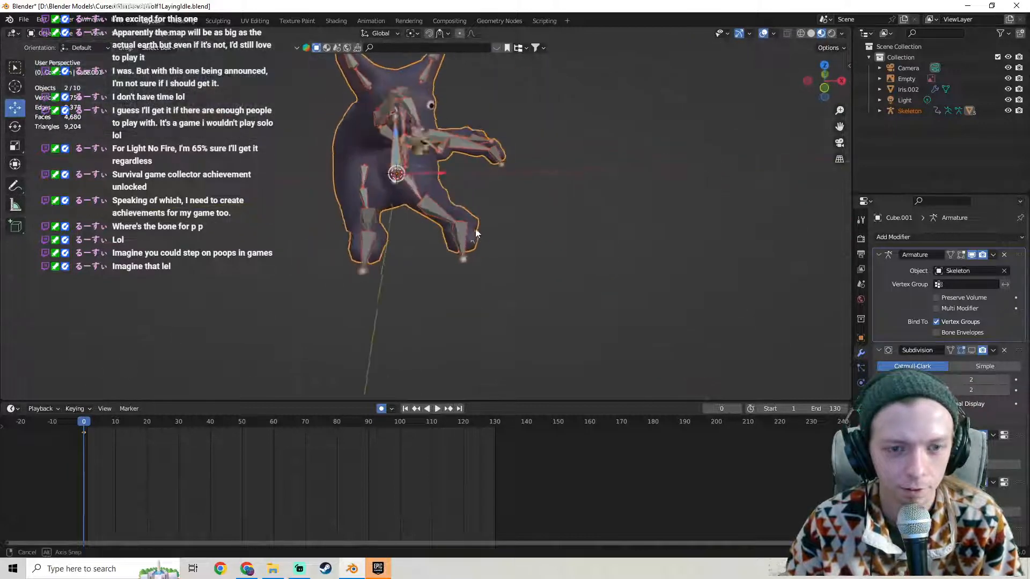
{"action": "left_click", "coordinate": [461, 237]}
{"action": "left_click", "coordinate": [63, 35]}
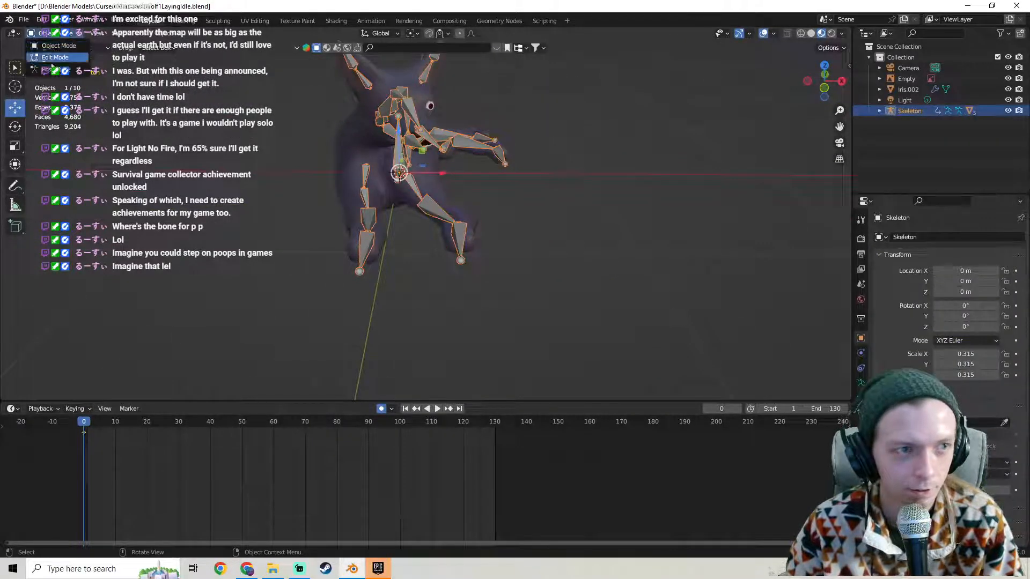
{"action": "left_click", "coordinate": [68, 69]}
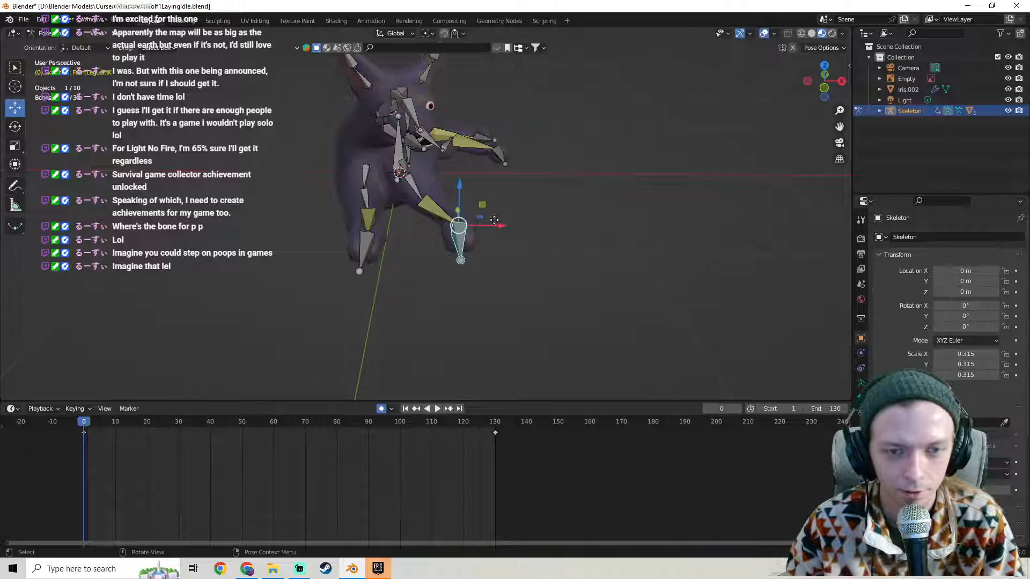
Move the left front foot bone along the global X axis and the right front foot bone about 0.015 m along X.
{"action": "left_click_drag", "start_coordinate": [494, 220], "coordinate": [409, 228]}
{"action": "left_click", "coordinate": [369, 243]}
{"action": "middle_click_drag", "start_coordinate": [409, 228], "coordinate": [463, 226]}
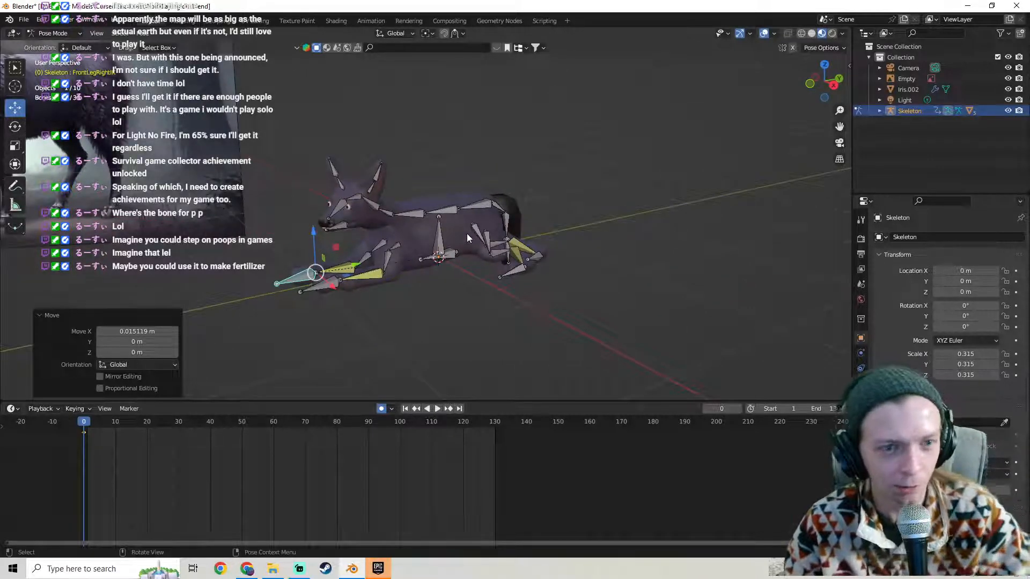
{"action": "left_click", "coordinate": [309, 277]}
{"action": "middle_click_drag", "start_coordinate": [347, 263], "coordinate": [499, 251]}
{"action": "middle_click_drag", "start_coordinate": [628, 227], "coordinate": [328, 191]}
Hide the armature in Object Mode to inspect the wolf's front legs and overall laying pose.
{"action": "left_click", "coordinate": [62, 33]}
{"action": "left_click", "coordinate": [54, 40]}
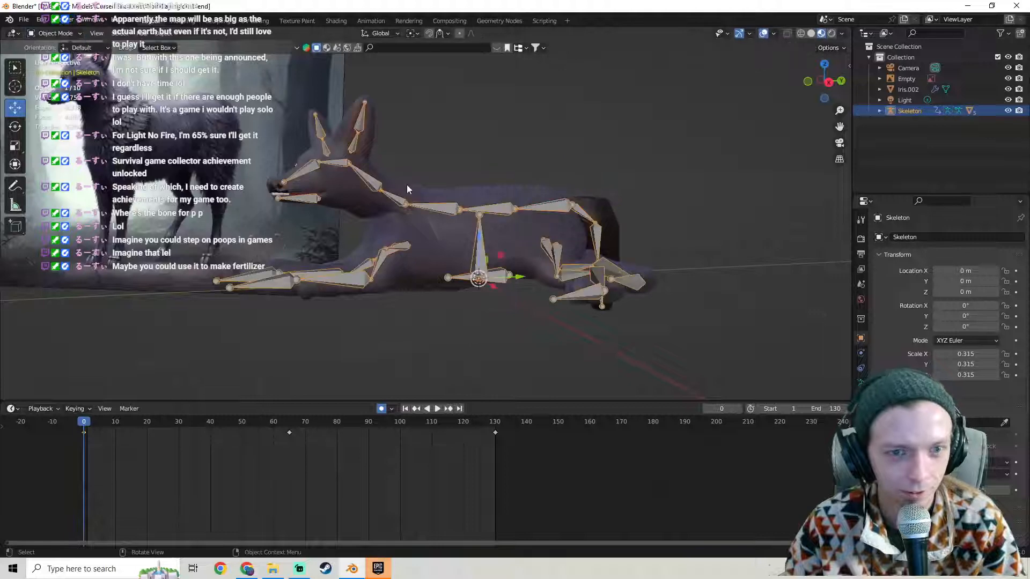
{"action": "mouse_move", "coordinate": [498, 210]}
{"action": "middle_mouse_down"}
{"action": "mouse_move", "coordinate": [594, 218]}
{"action": "mouse_move", "coordinate": [558, 180]}
{"action": "mouse_move", "coordinate": [477, 165]}
{"action": "mouse_move", "coordinate": [296, 172]}
{"action": "mouse_move", "coordinate": [275, 164]}
{"action": "mouse_move", "coordinate": [340, 193]}
{"action": "mouse_move", "coordinate": [479, 217]}
{"action": "mouse_move", "coordinate": [475, 233]}
{"action": "mouse_move", "coordinate": [491, 215]}
{"action": "mouse_move", "coordinate": [508, 221]}
{"action": "middle_mouse_up"}
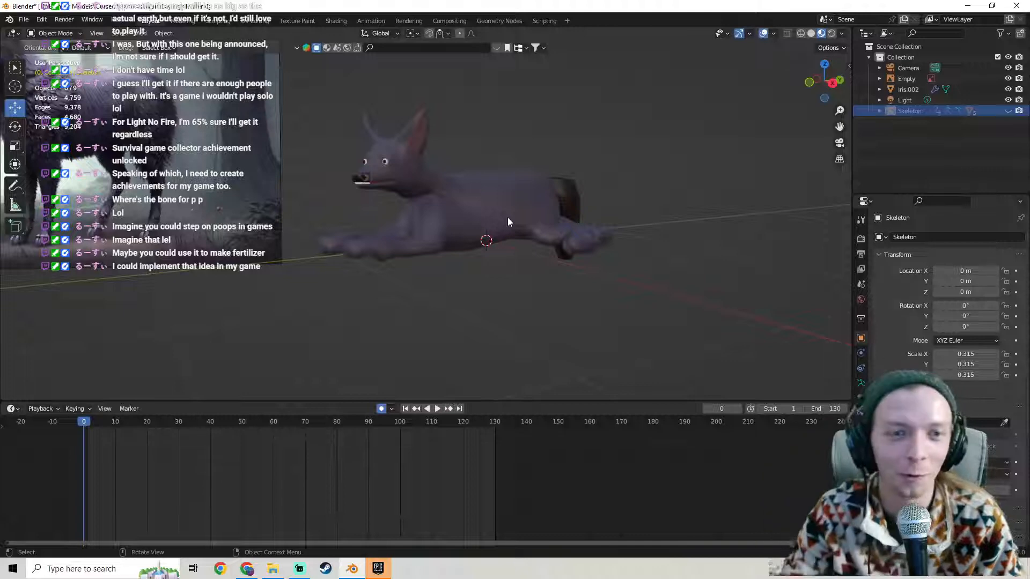
{"action": "middle_click_drag", "start_coordinate": [508, 221], "coordinate": [389, 232]}
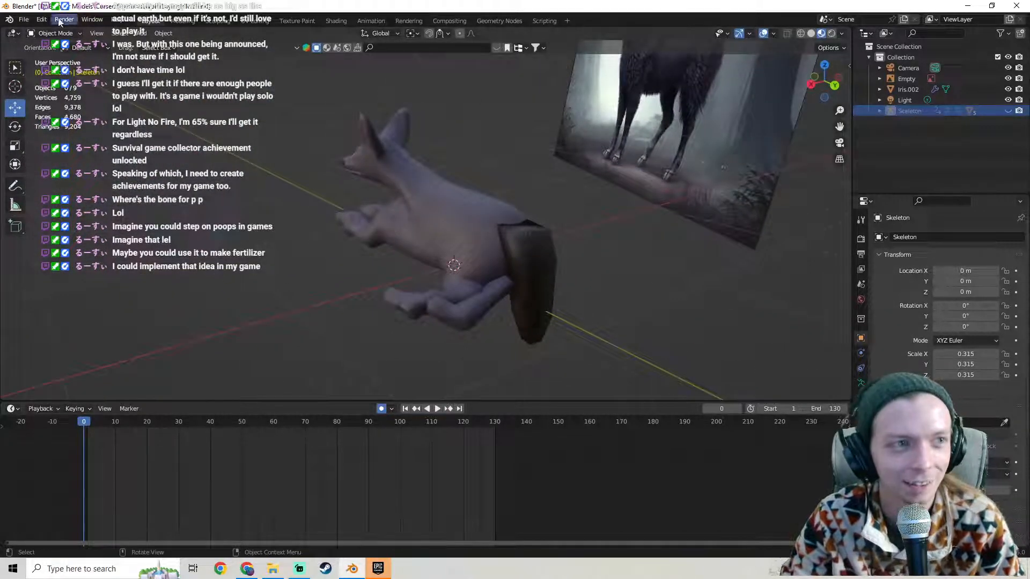
Save the file, unhide the armature and play back the laying animation from the side and front.
{"action": "left_click", "coordinate": [25, 20]}
{"action": "left_click", "coordinate": [32, 91]}
{"action": "middle_click_drag", "start_coordinate": [343, 203], "coordinate": [395, 210]}
{"action": "key", "text": "alt+h"}
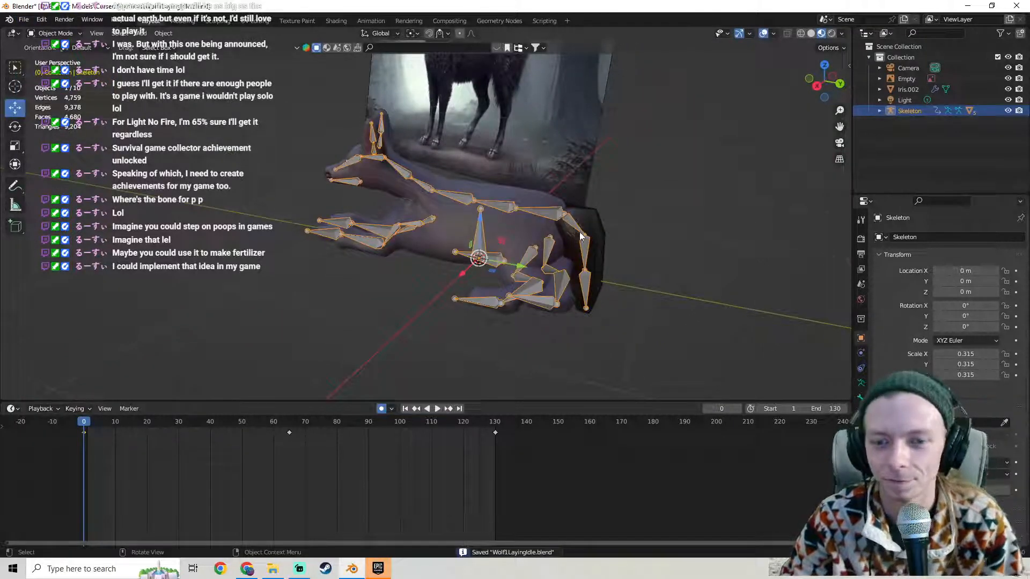
{"action": "key", "text": "space"}
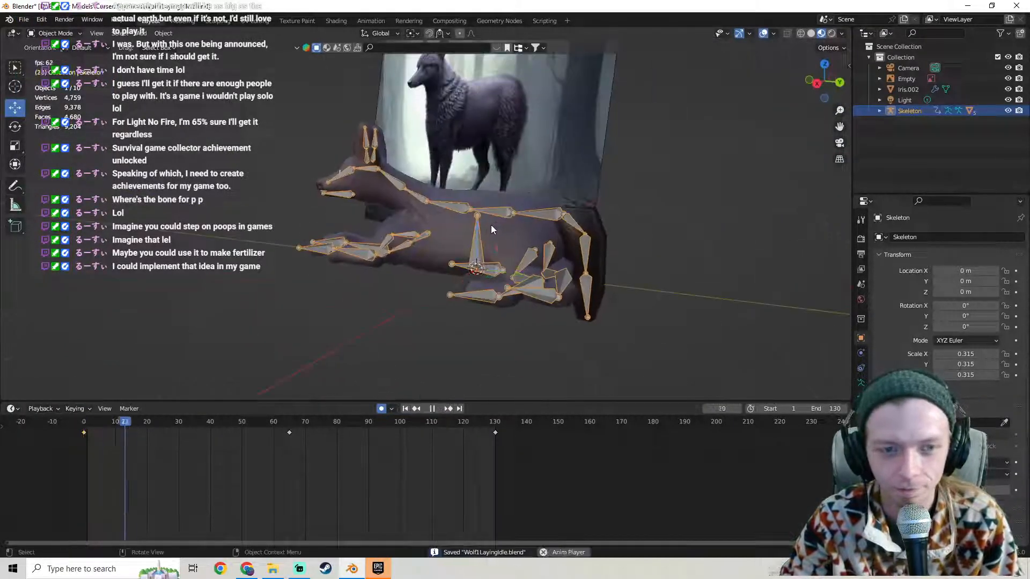
{"action": "middle_click_drag", "start_coordinate": [478, 237], "coordinate": [566, 234]}
{"action": "key", "text": "space"}
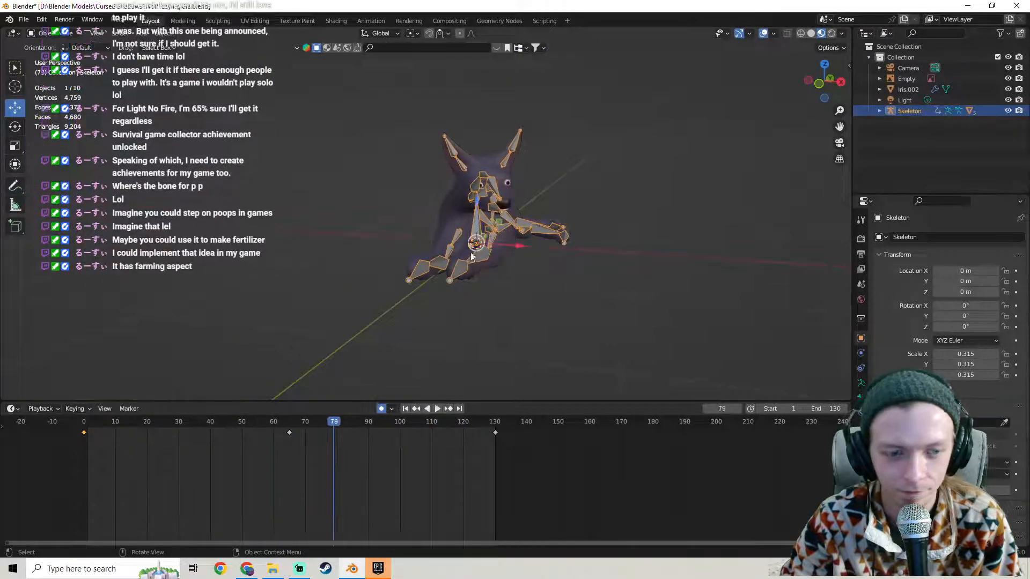
Copy the armature's frame 0 keyframes to frame 130 in Object Mode and check the loop in playback.
{"action": "left_click", "coordinate": [86, 428]}
{"action": "key", "text": "space"}
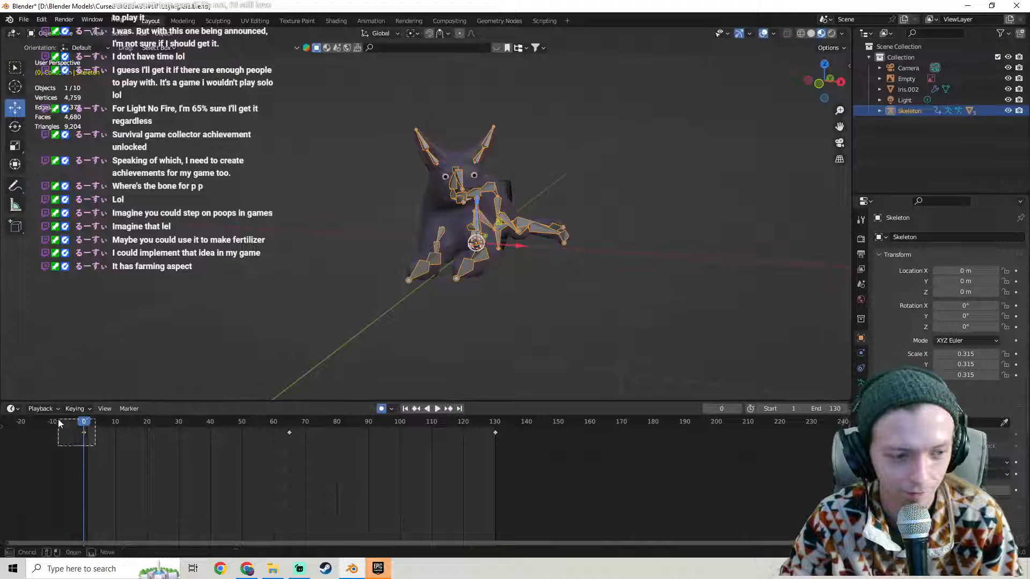
{"action": "left_click_drag", "start_coordinate": [429, 423], "coordinate": [497, 424]}
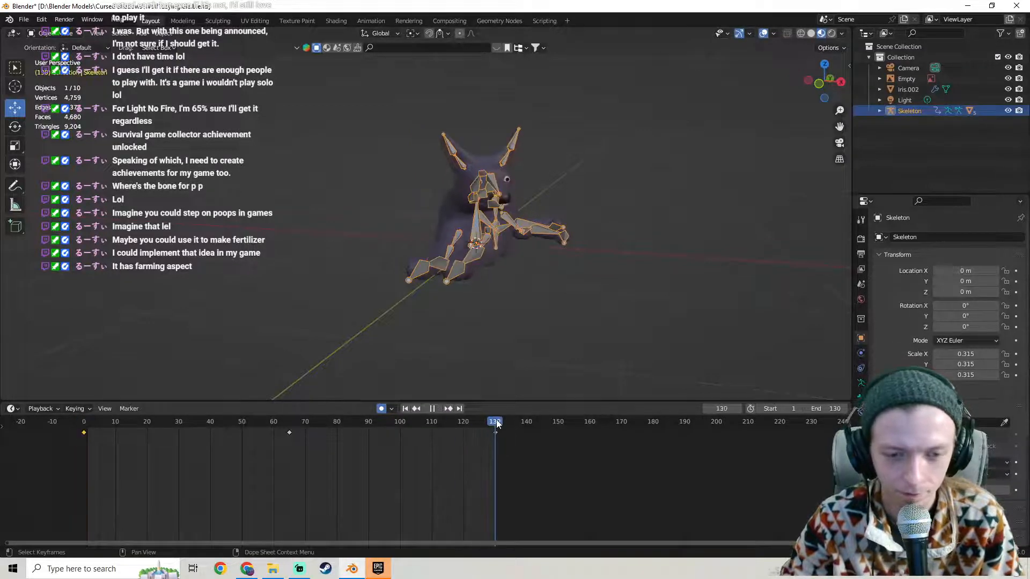
{"action": "key", "text": "ctrl+v"}
{"action": "key", "text": "space"}
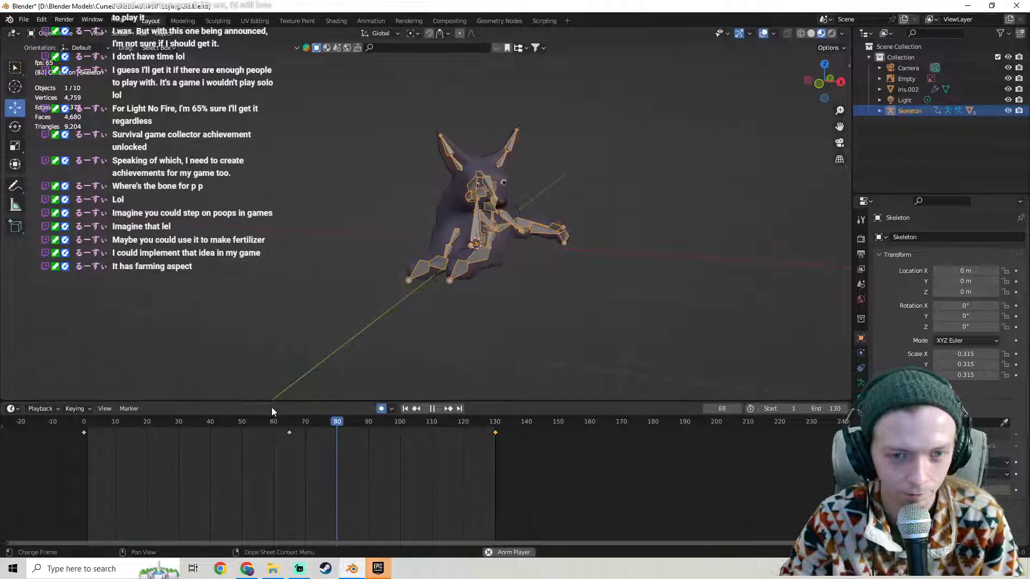
Delete the armature's middle keyframes at frame 65 and check the motion in playback.
{"action": "left_click_drag", "start_coordinate": [306, 452], "coordinate": [276, 424]}
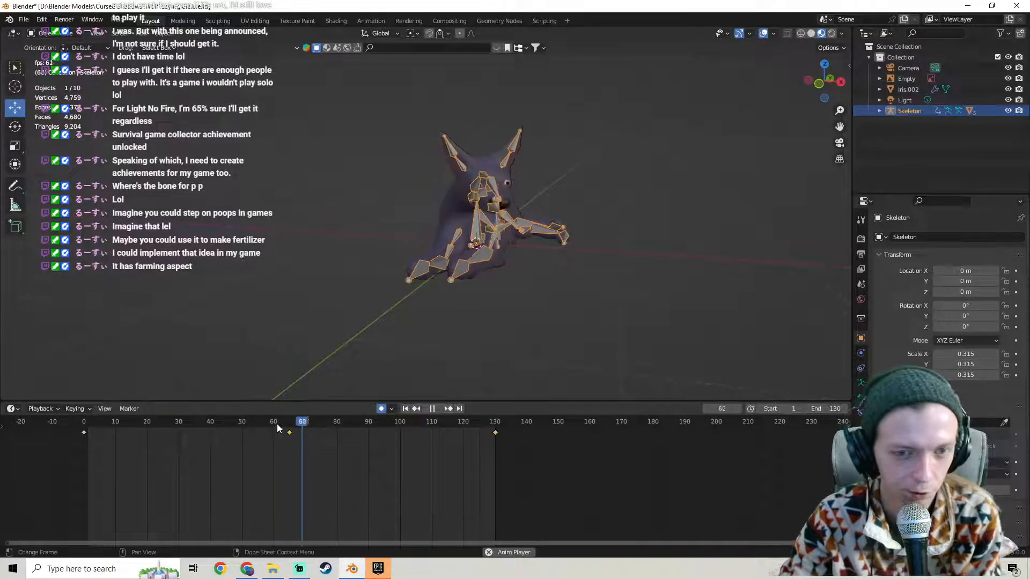
{"action": "key", "text": "Delete"}
{"action": "middle_click_drag", "start_coordinate": [514, 317], "coordinate": [461, 286]}
{"action": "key", "text": "space"}
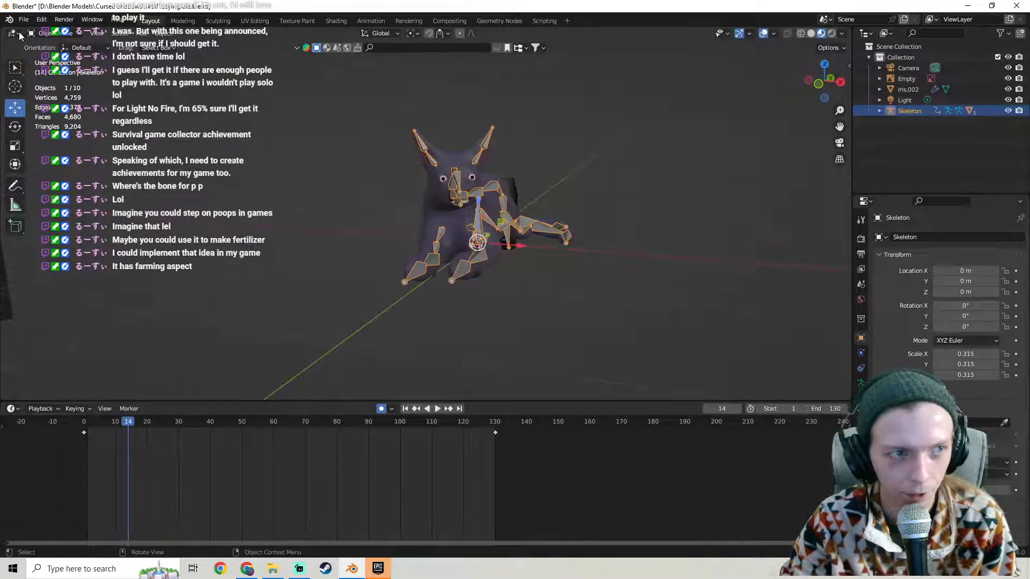
In Pose Mode, copy the left front foot bone's frame 0 keyframes to frame 130 and play the animation.
{"action": "left_click", "coordinate": [53, 33]}
{"action": "left_click", "coordinate": [53, 69]}
{"action": "left_click", "coordinate": [468, 269]}
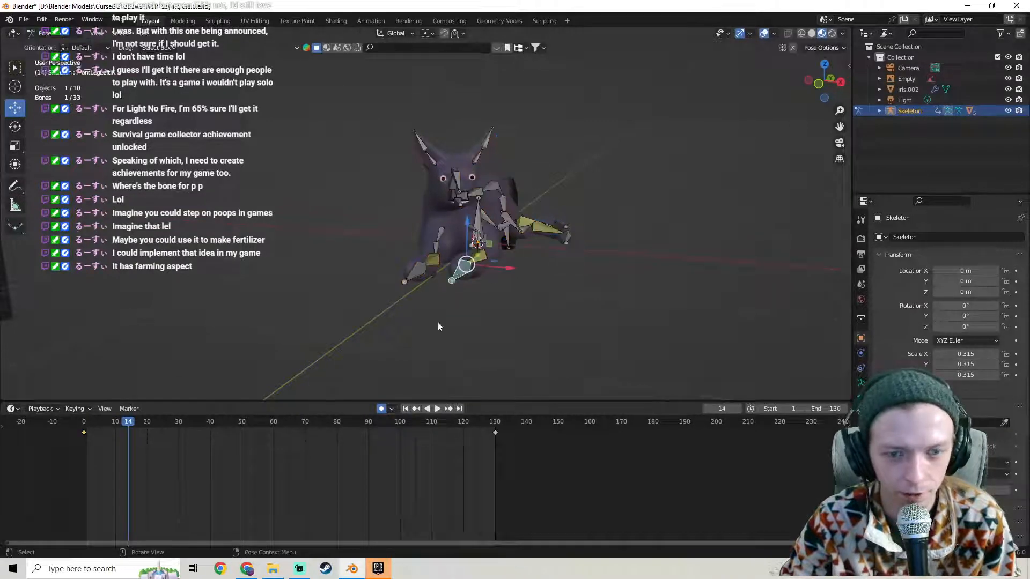
{"action": "mouse_move", "coordinate": [461, 300]}
{"action": "middle_mouse_down"}
{"action": "mouse_move", "coordinate": [500, 289]}
{"action": "mouse_move", "coordinate": [456, 276]}
{"action": "mouse_move", "coordinate": [462, 300]}
{"action": "middle_mouse_up"}
{"action": "left_click_drag", "start_coordinate": [88, 441], "coordinate": [62, 419]}
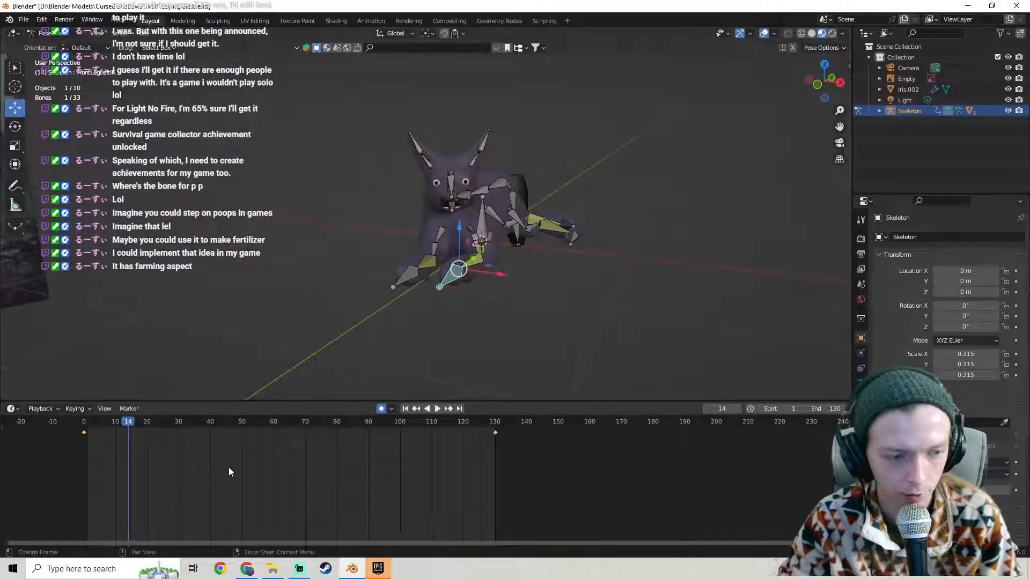
{"action": "left_click_drag", "start_coordinate": [394, 422], "coordinate": [495, 434]}
{"action": "key", "text": "ctrl+v"}
{"action": "left_click_drag", "start_coordinate": [355, 423], "coordinate": [71, 426]}
{"action": "key", "text": "space"}
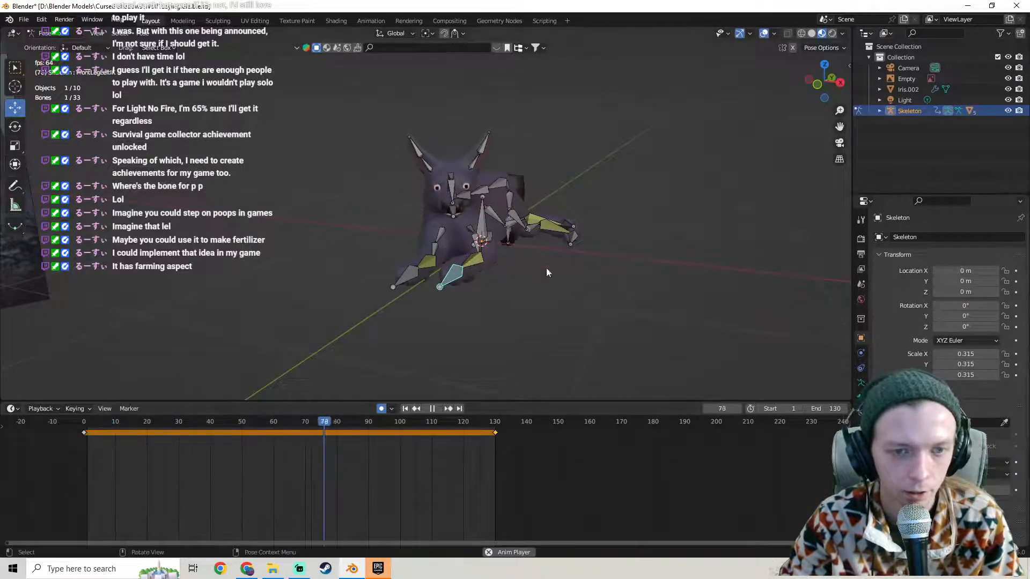
Copy the Neck1 bone's frame 0 keyframes to frame 130 and play the animation.
{"action": "middle_click_drag", "start_coordinate": [546, 268], "coordinate": [394, 211]}
{"action": "left_click", "coordinate": [362, 168]}
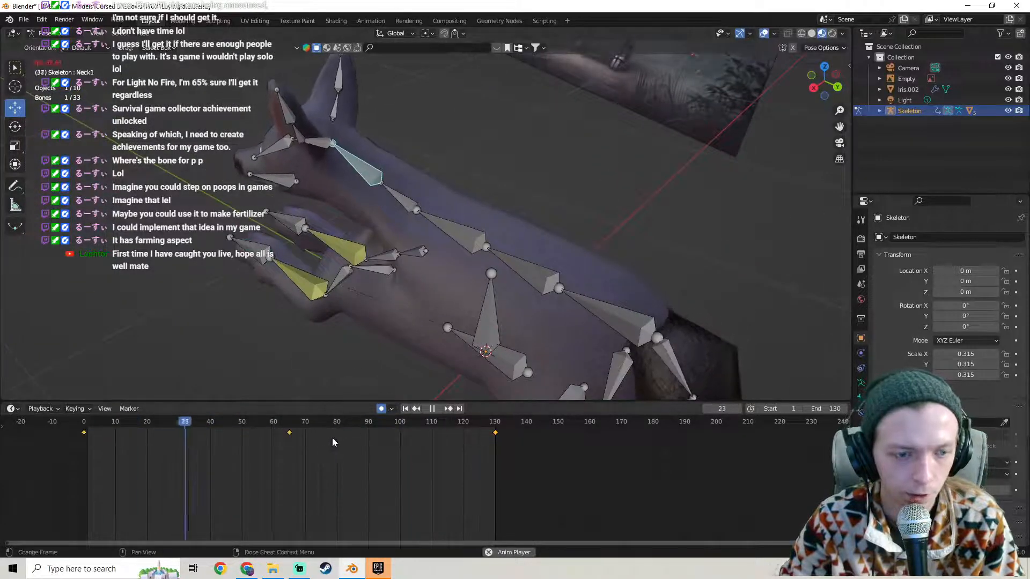
{"action": "key", "text": "space"}
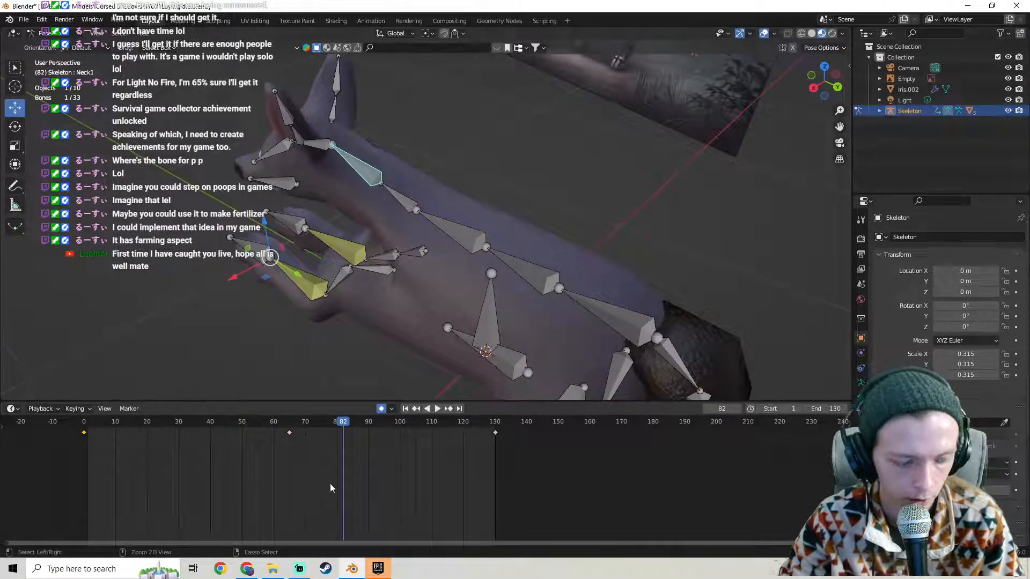
{"action": "left_click", "coordinate": [494, 423]}
{"action": "key", "text": "ctrl+v"}
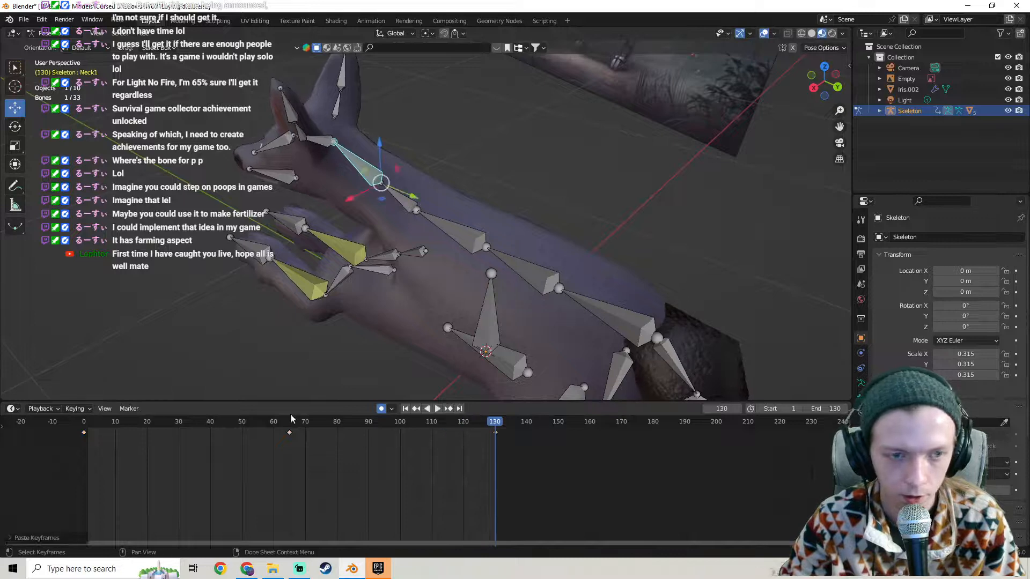
{"action": "key", "text": "space"}
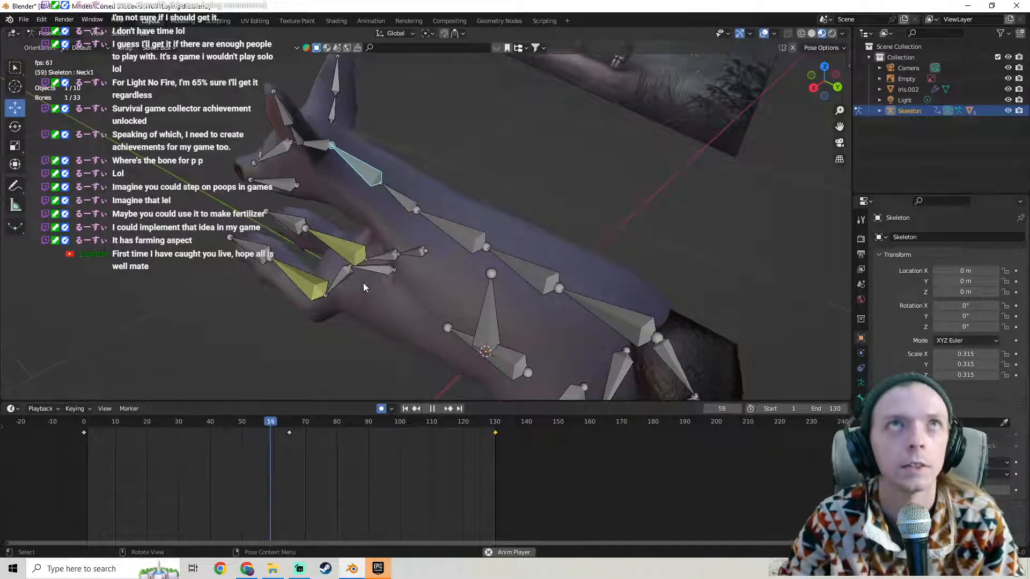
Hide the armature in Object Mode and examine the looping laying animation on the wolf from all sides.
{"action": "middle_click_drag", "start_coordinate": [375, 235], "coordinate": [453, 156], "text": "shift"}
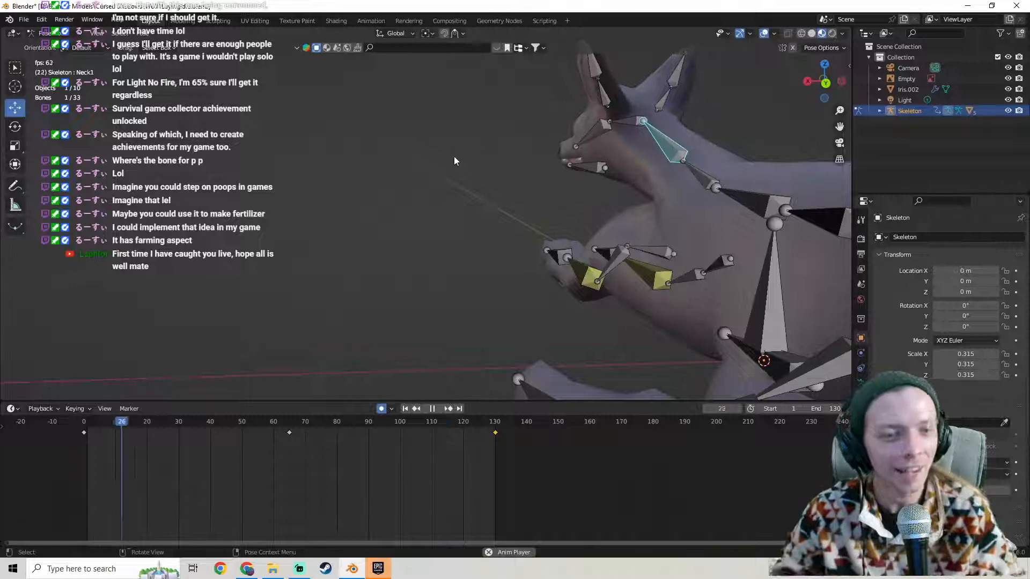
{"action": "middle_click_drag", "start_coordinate": [453, 156], "coordinate": [510, 256]}
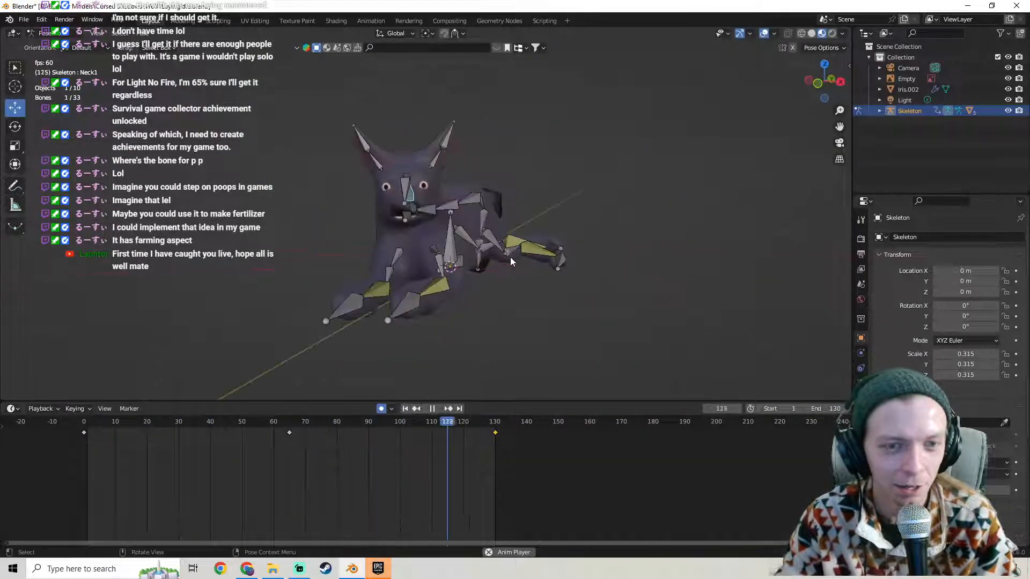
{"action": "left_click", "coordinate": [45, 33]}
{"action": "left_click", "coordinate": [53, 45]}
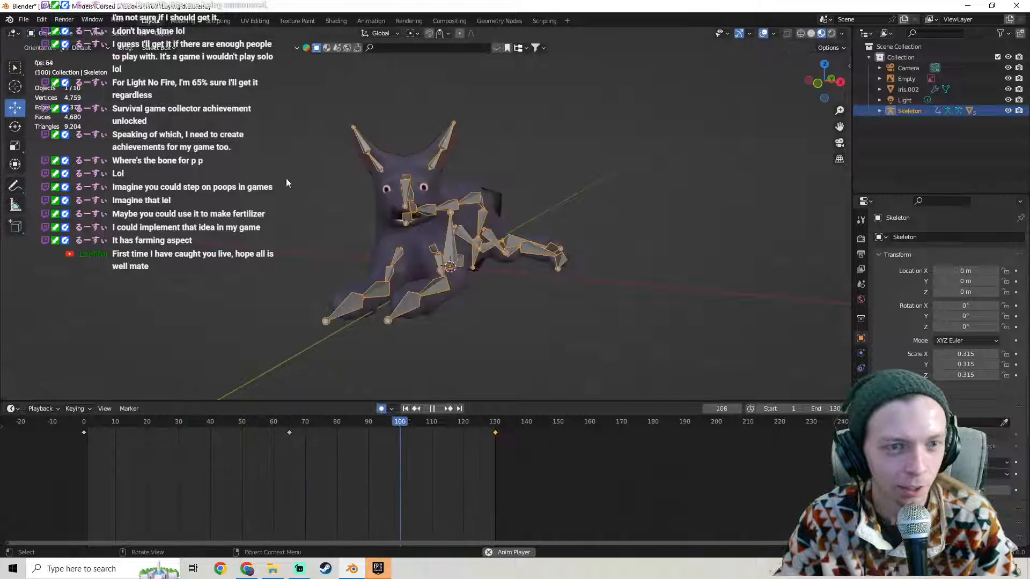
{"action": "key", "text": "h"}
{"action": "middle_click_drag", "start_coordinate": [471, 197], "coordinate": [520, 215]}
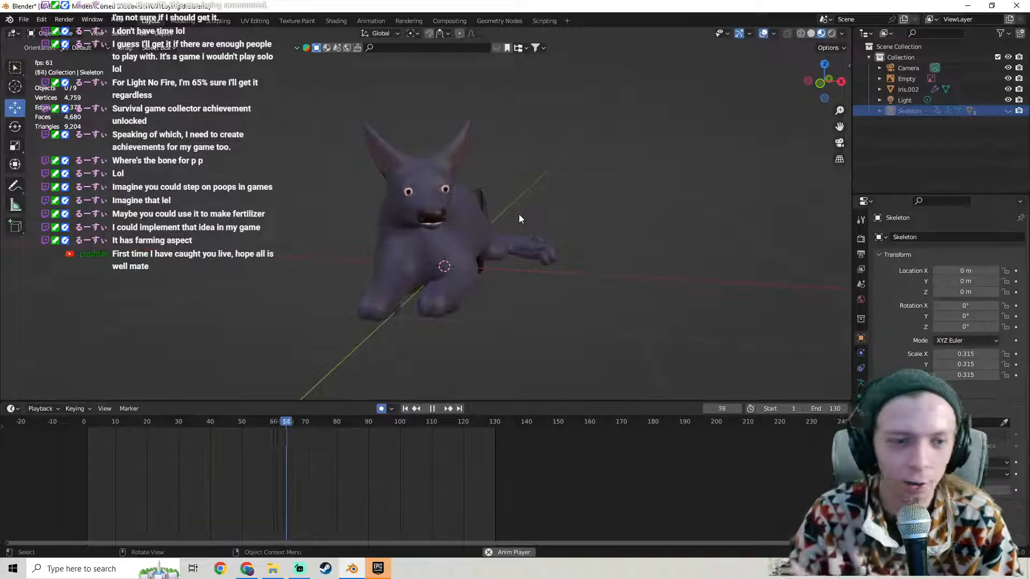
{"action": "middle_click_drag", "start_coordinate": [544, 202], "coordinate": [403, 213]}
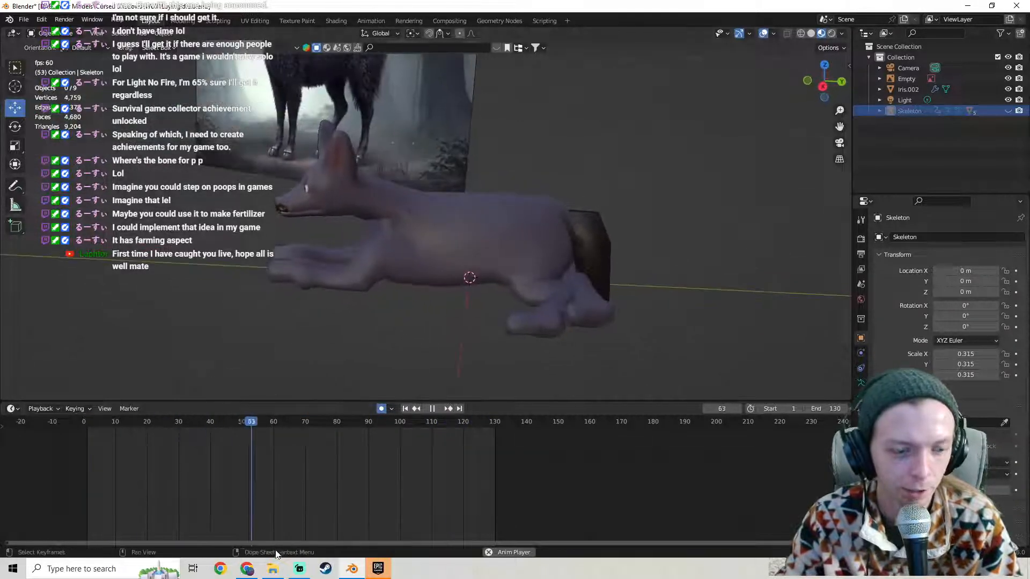
{"action": "left_click", "coordinate": [251, 570]}
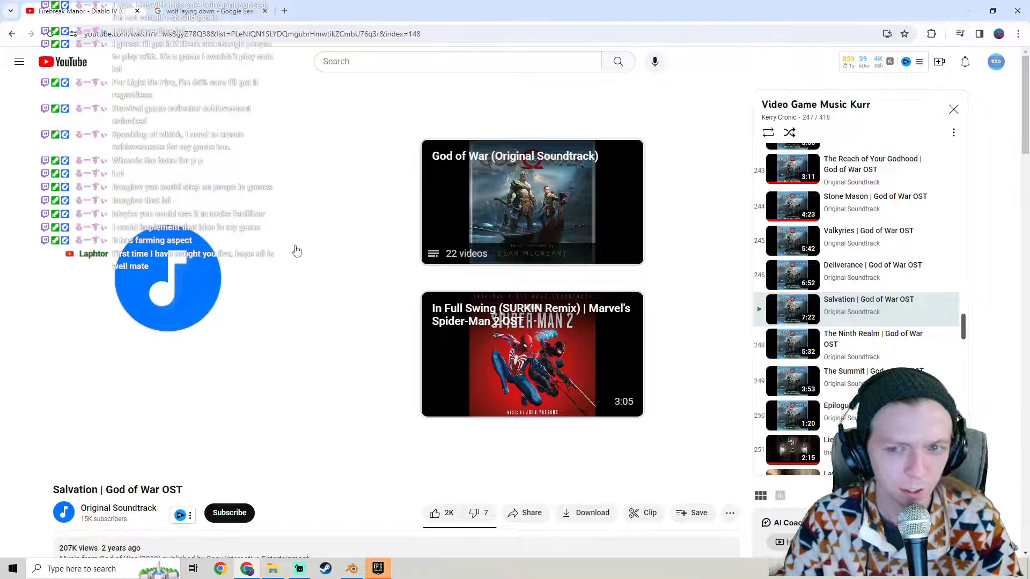
{"action": "left_click", "coordinate": [352, 568]}
{"action": "middle_click_drag", "start_coordinate": [416, 290], "coordinate": [456, 206]}
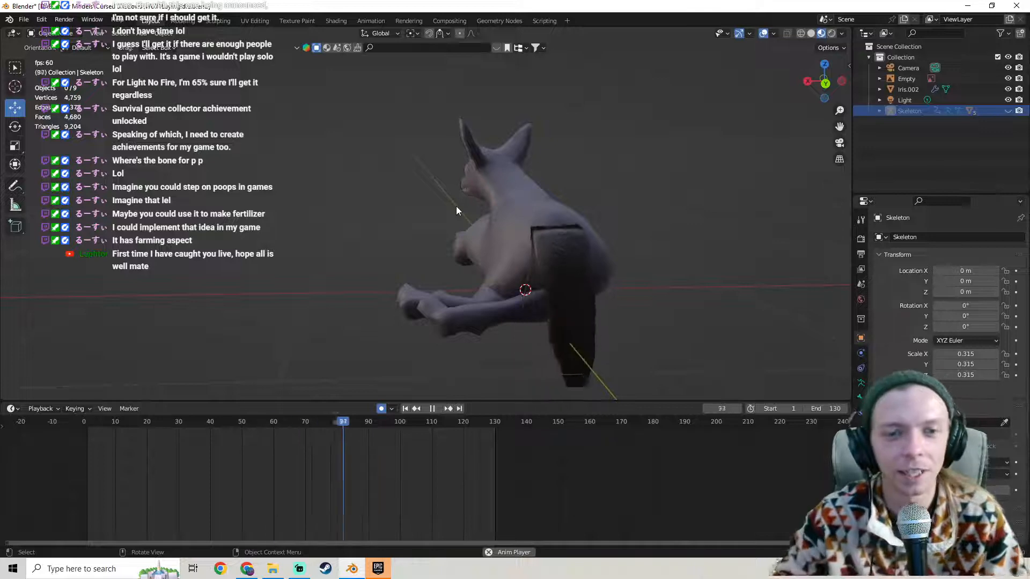
{"action": "mouse_move", "coordinate": [478, 229]}
{"action": "middle_mouse_down", "text": "shift"}
{"action": "mouse_move", "coordinate": [471, 273]}
{"action": "mouse_move", "coordinate": [463, 241]}
{"action": "middle_mouse_up", "text": "shift"}
{"action": "middle_click_drag", "start_coordinate": [403, 252], "coordinate": [385, 263]}
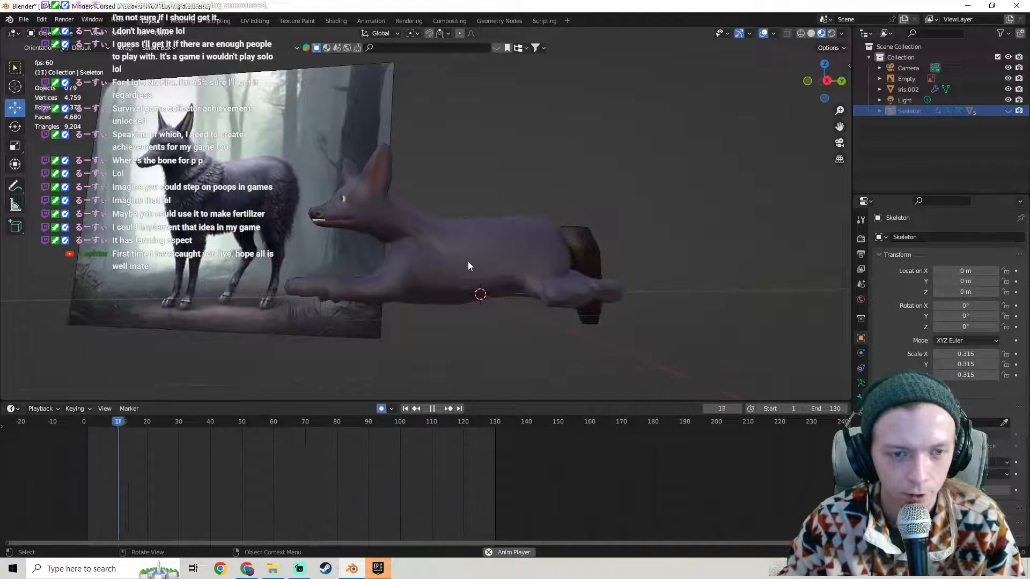
{"action": "middle_click_drag", "start_coordinate": [468, 262], "coordinate": [423, 249]}
Select the wolf mesh, stop playback and toggle its Subdivision modifier in the viewport to inspect the smoothed body.
{"action": "left_click", "coordinate": [440, 224]}
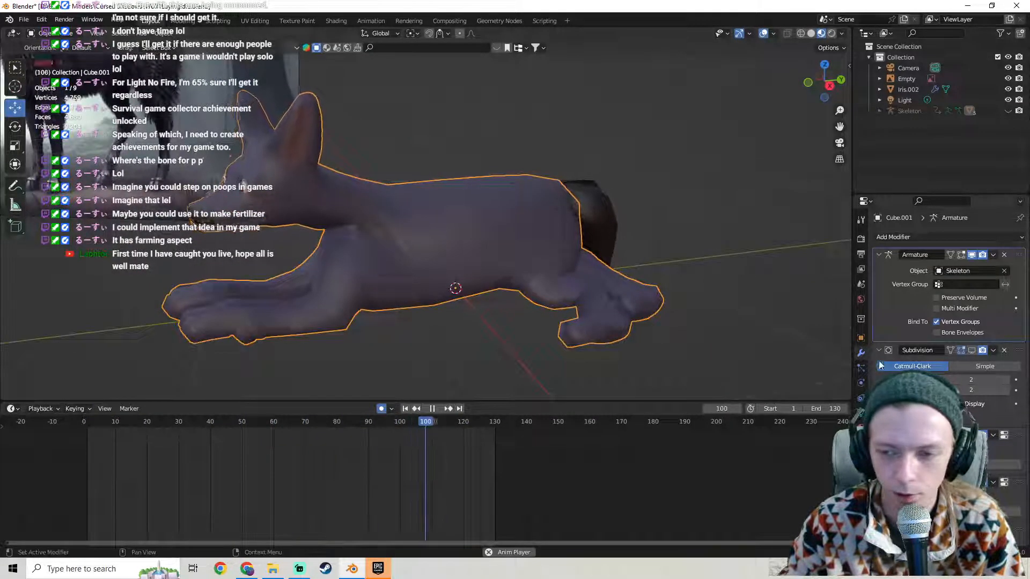
{"action": "key", "text": "space"}
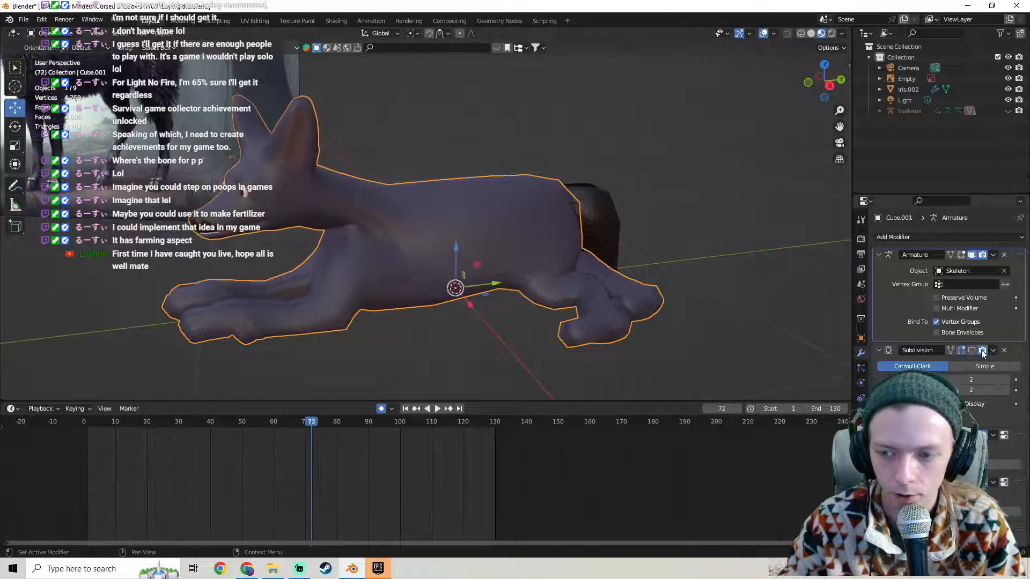
{"action": "left_click", "coordinate": [971, 350]}
{"action": "middle_click_drag", "start_coordinate": [438, 273], "coordinate": [302, 208]}
Unhide the armature, switch it to Pose Mode and go to frame 0 with the Neck1 bone selected.
{"action": "left_click", "coordinate": [48, 33]}
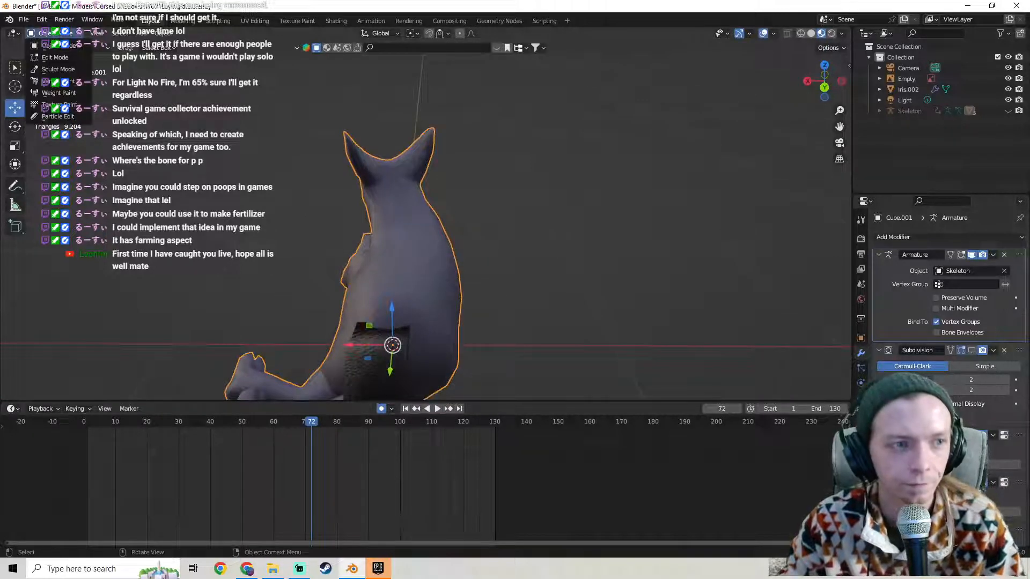
{"action": "key", "text": "alt+h"}
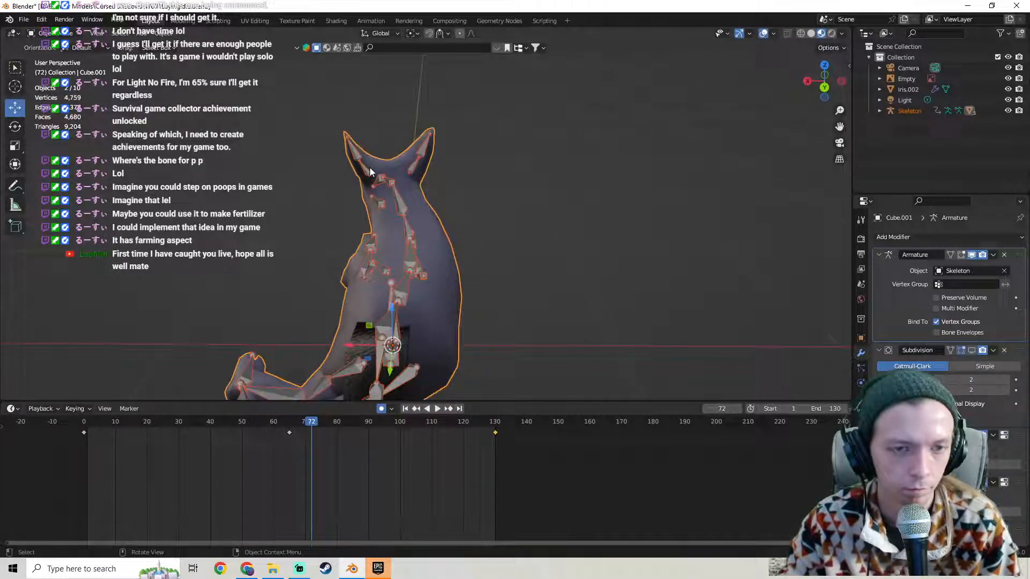
{"action": "left_click", "coordinate": [400, 200]}
{"action": "key", "text": "ctrl+Tab"}
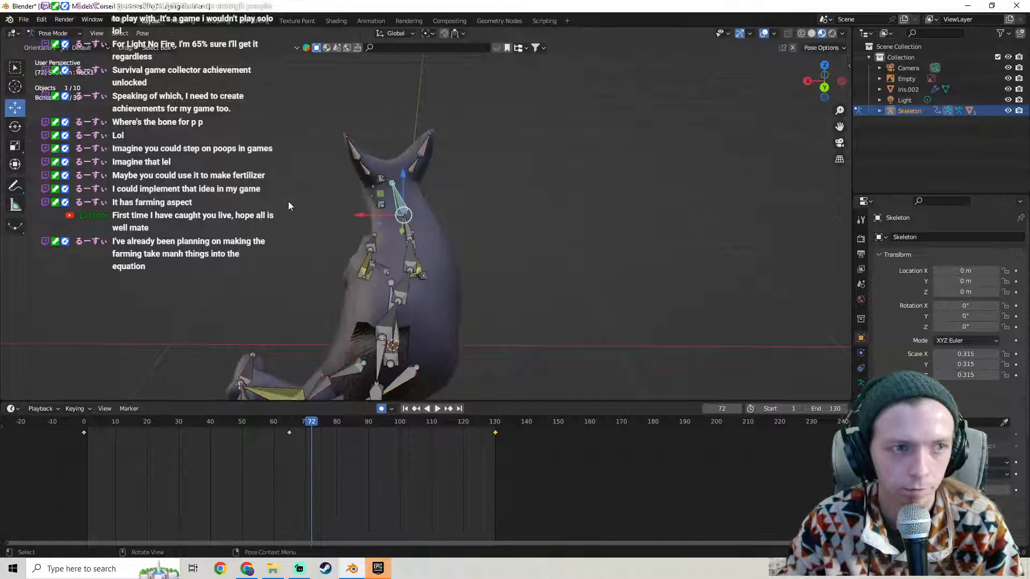
{"action": "middle_click_drag", "start_coordinate": [288, 201], "coordinate": [372, 149]}
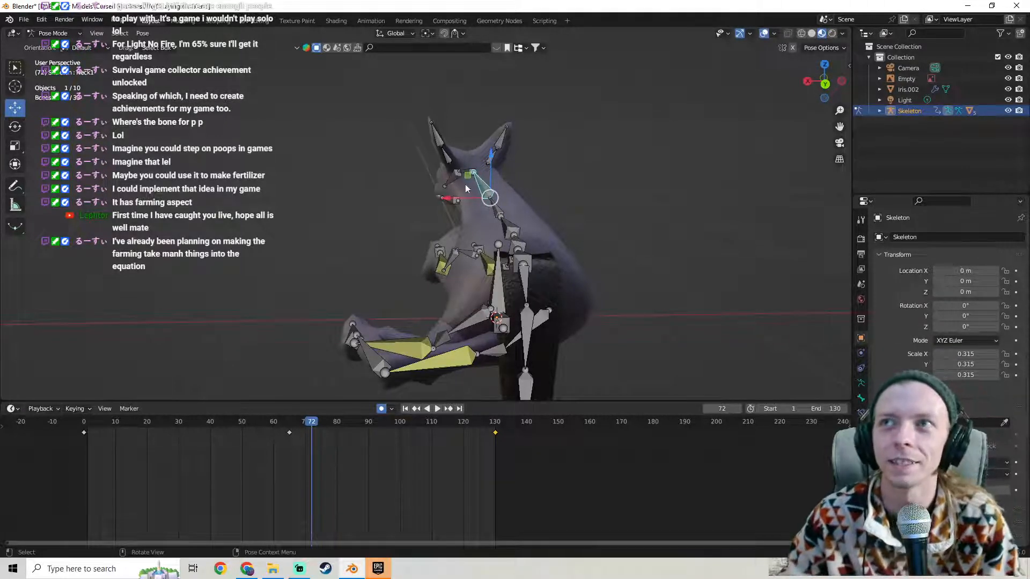
{"action": "middle_click_drag", "start_coordinate": [465, 187], "coordinate": [436, 237]}
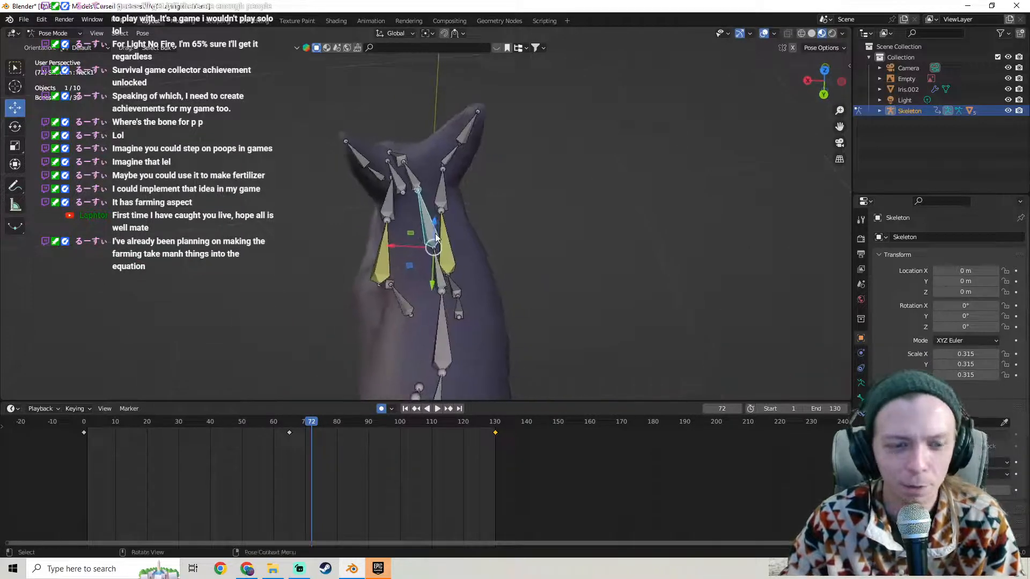
{"action": "left_click", "coordinate": [288, 432]}
{"action": "left_click_drag", "start_coordinate": [284, 424], "coordinate": [84, 413]}
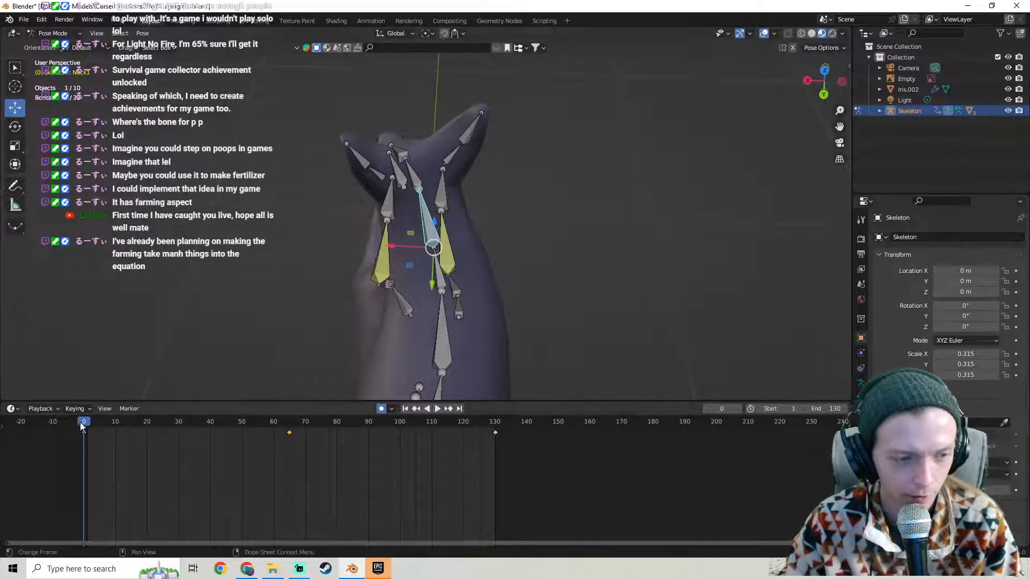
Try rotating the Neck1 bone around the global Z axis at frame 0.
{"action": "key", "text": "r"}
{"action": "key", "text": "z"}
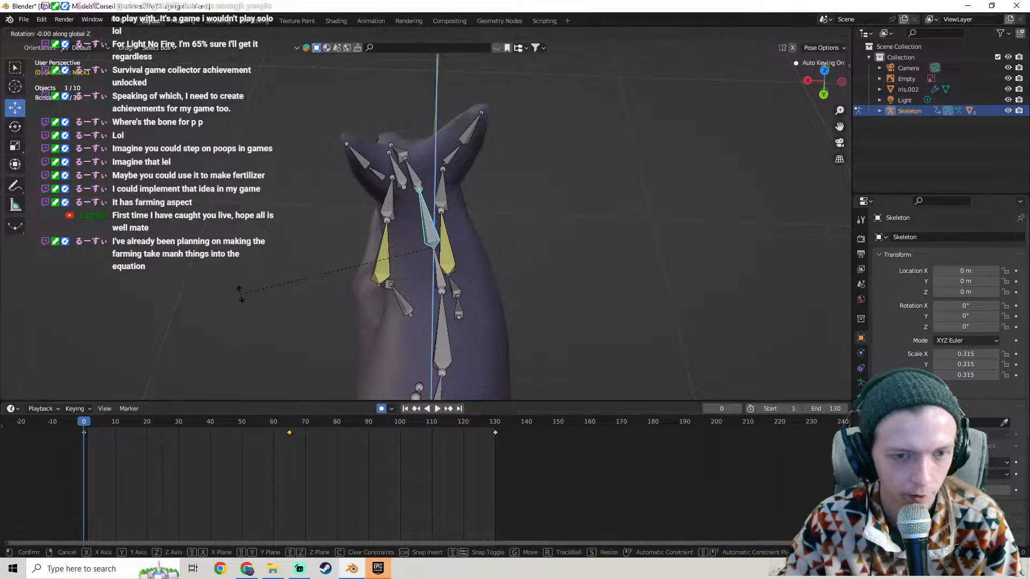
{"action": "left_click", "coordinate": [249, 257]}
{"action": "middle_click_drag", "start_coordinate": [250, 252], "coordinate": [390, 186]}
{"action": "key", "text": "ctrl+z"}
Rotate the foremost spine bone about -5° around the global Z axis at frame 0.
{"action": "middle_click_drag", "start_coordinate": [533, 236], "coordinate": [497, 201]}
{"action": "middle_click_drag", "start_coordinate": [469, 245], "coordinate": [391, 240]}
{"action": "left_click", "coordinate": [515, 219]}
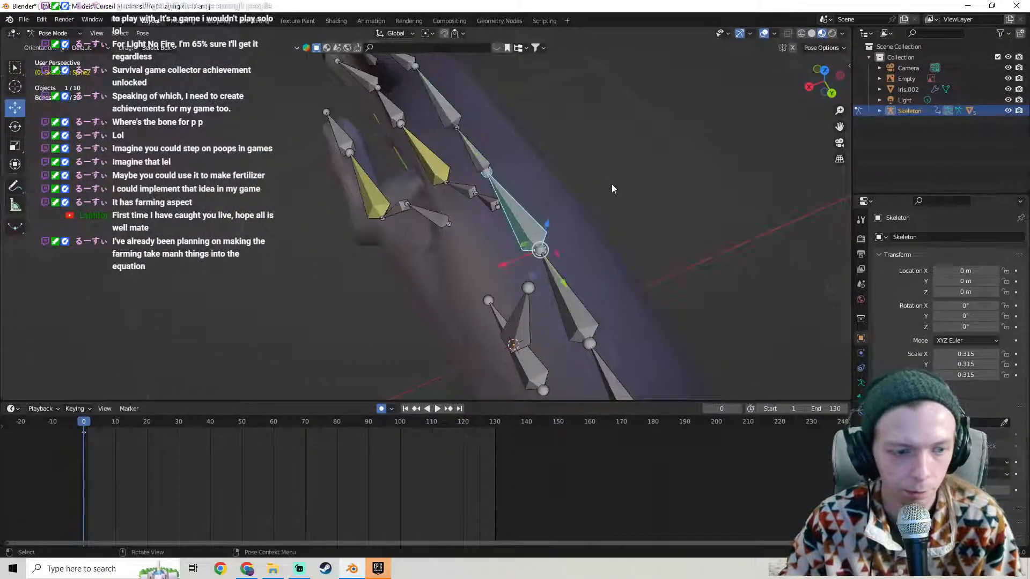
{"action": "middle_click_drag", "start_coordinate": [612, 188], "coordinate": [515, 192]}
{"action": "key", "text": "r"}
{"action": "key", "text": "z"}
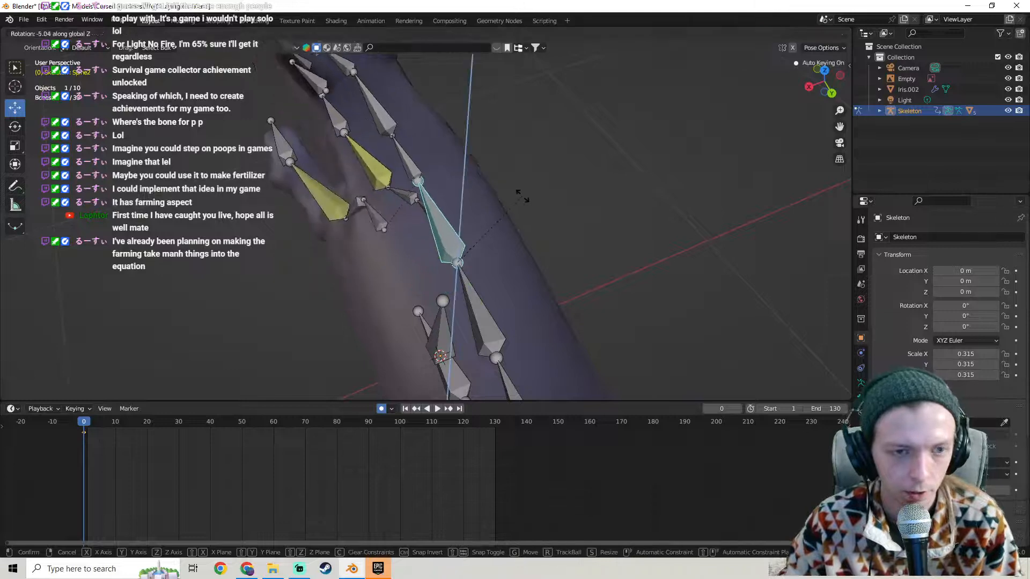
{"action": "left_click", "coordinate": [522, 197]}
Try rotating the two lower neck bones at frame 0, undoing both rotations.
{"action": "middle_click_drag", "start_coordinate": [297, 233], "coordinate": [482, 151]}
{"action": "left_click", "coordinate": [415, 156]}
{"action": "key", "text": "r"}
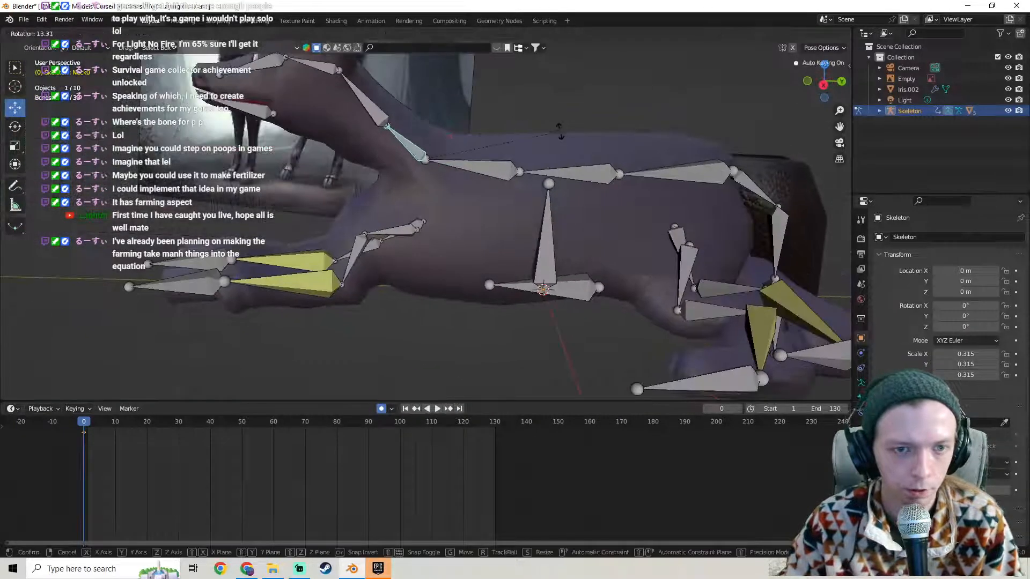
{"action": "left_click", "coordinate": [407, 98]}
{"action": "key", "text": "r"}
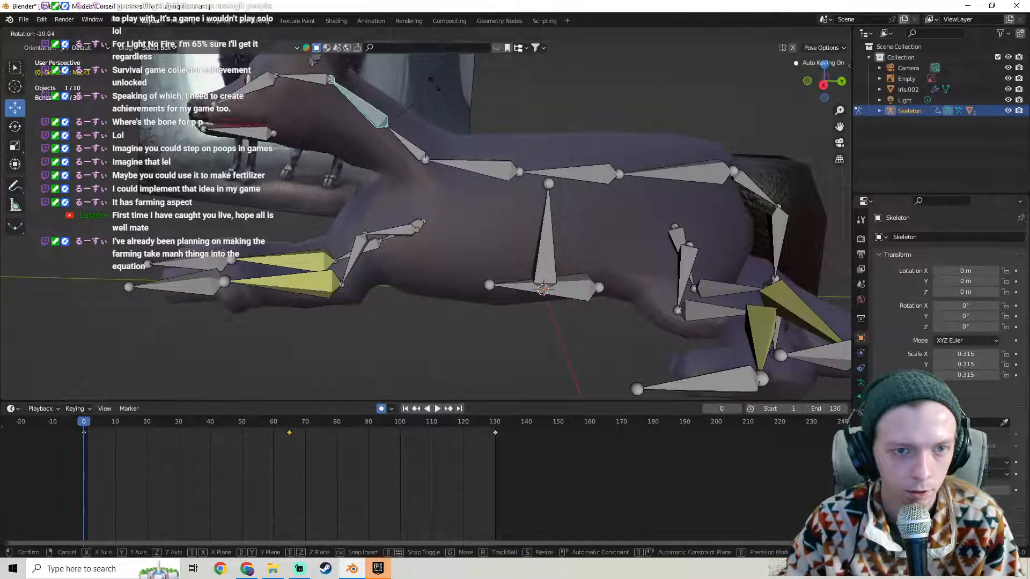
{"action": "left_click", "coordinate": [417, 112]}
{"action": "middle_click_drag", "start_coordinate": [416, 112], "coordinate": [435, 149]}
{"action": "key", "text": "ctrl+z"}
{"action": "key", "text": "ctrl+z"}
{"action": "key", "text": "ctrl+z"}
{"action": "key", "text": "ctrl+z"}
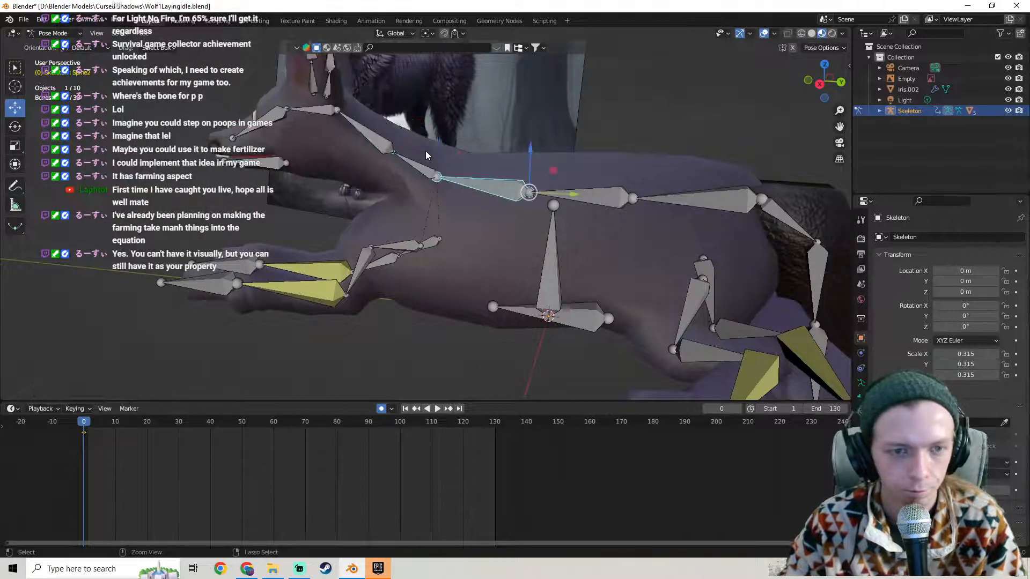
{"action": "middle_click_drag", "start_coordinate": [374, 159], "coordinate": [306, 153]}
{"action": "left_click", "coordinate": [293, 155]}
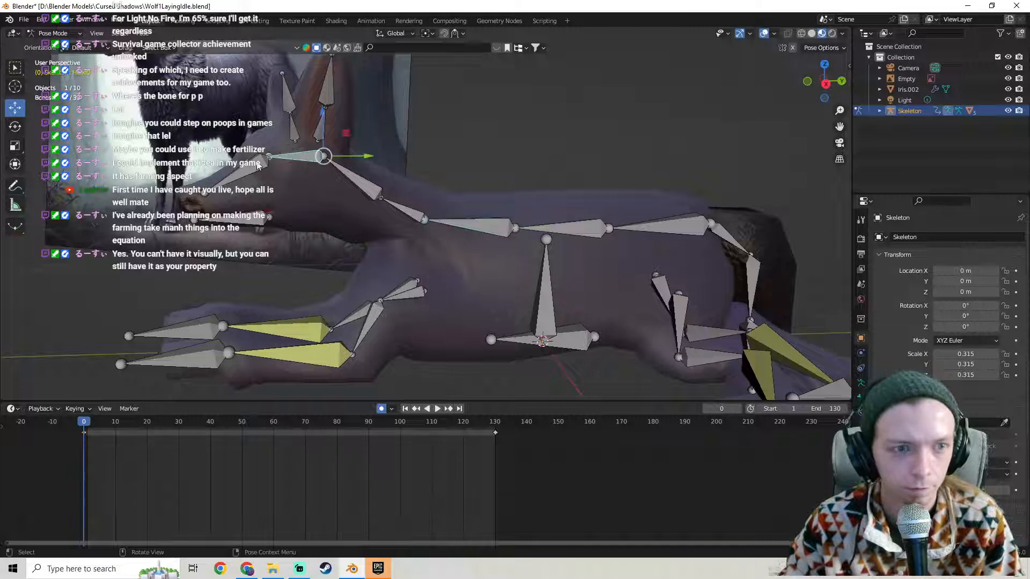
{"action": "left_click", "coordinate": [261, 167]}
{"action": "middle_click_drag", "start_coordinate": [504, 194], "coordinate": [405, 191]}
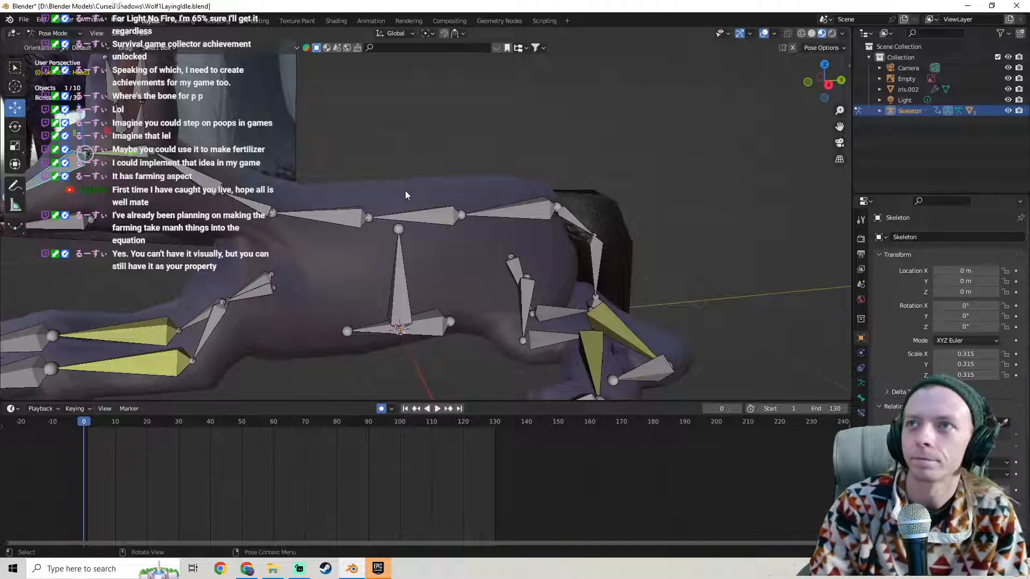
{"action": "scroll", "coordinate": [404, 191], "scroll_direction": "down", "scroll_amount": 2}
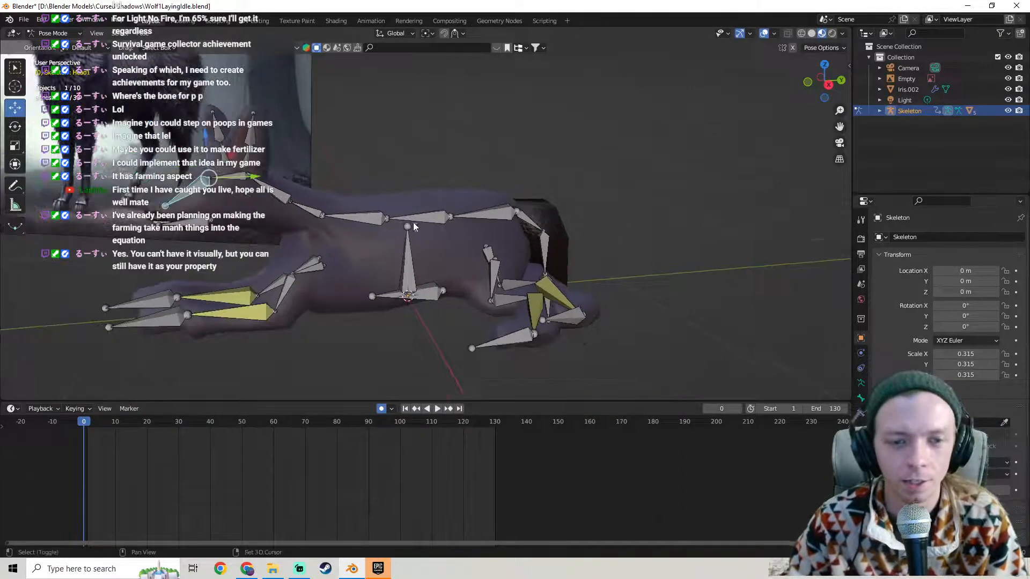
{"action": "middle_click_drag", "start_coordinate": [413, 222], "coordinate": [207, 105]}
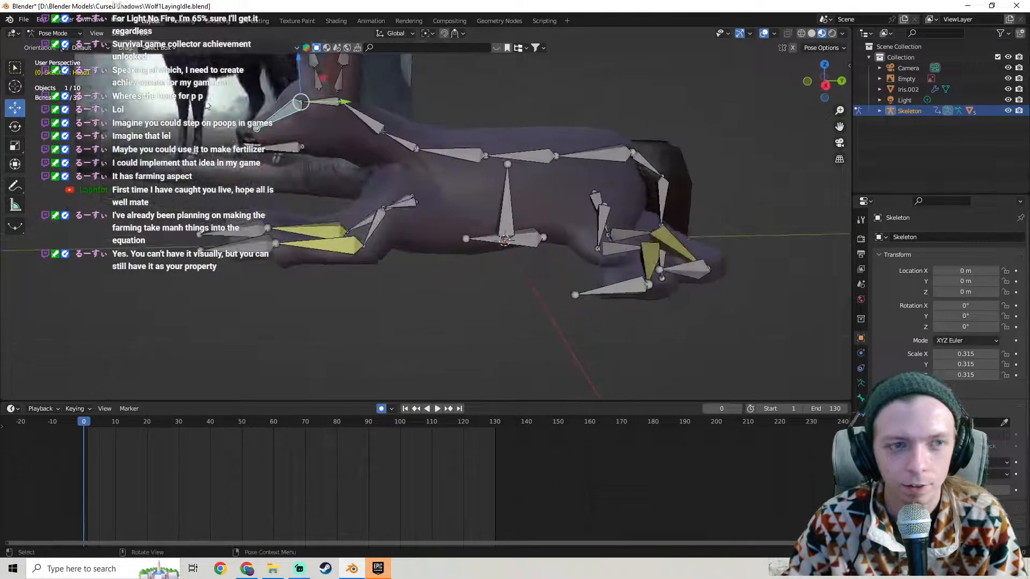
Switch to Object Mode, hide the armature and select the wolf mesh.
{"action": "left_click", "coordinate": [45, 33]}
{"action": "left_click", "coordinate": [49, 44]}
{"action": "left_click", "coordinate": [409, 169]}
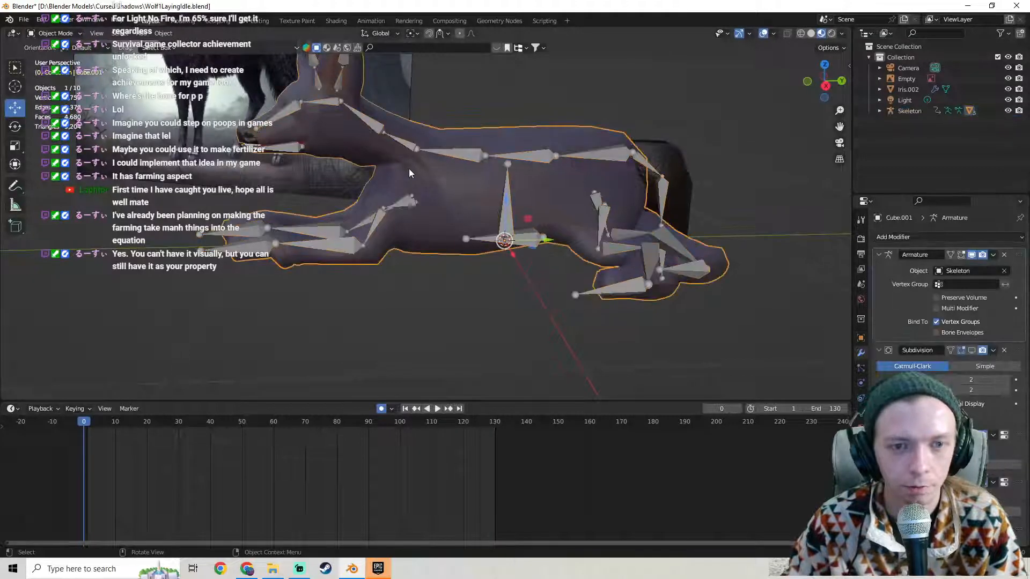
{"action": "left_click", "coordinate": [466, 157]}
{"action": "key", "text": "h"}
{"action": "left_click", "coordinate": [434, 168]}
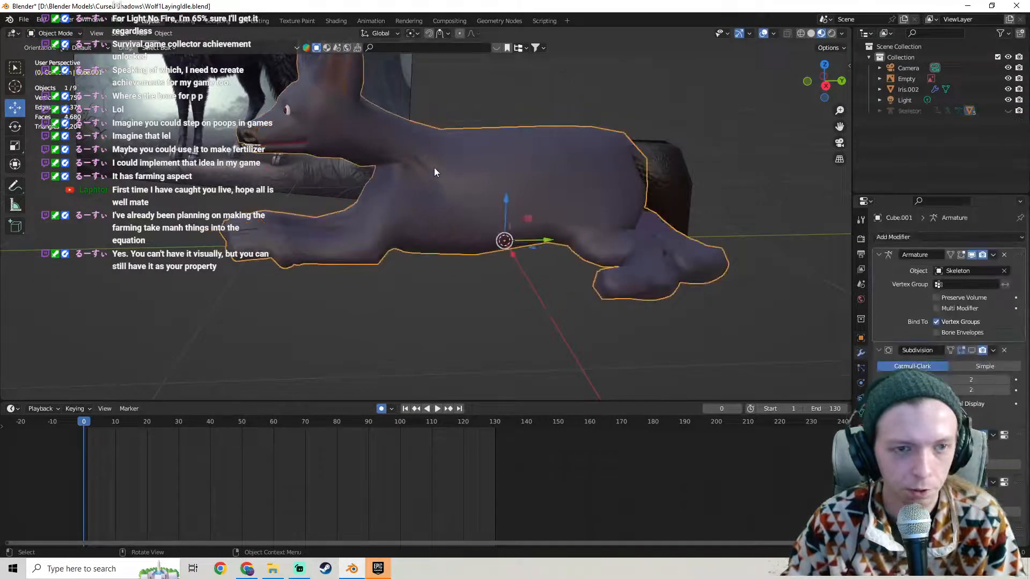
Turn on viewport display for the FrontEndFur, EarFur, MidSectionFur and BackEndFur particle systems.
{"action": "middle_click_drag", "start_coordinate": [433, 171], "coordinate": [650, 271]}
{"action": "left_click", "coordinate": [861, 368]}
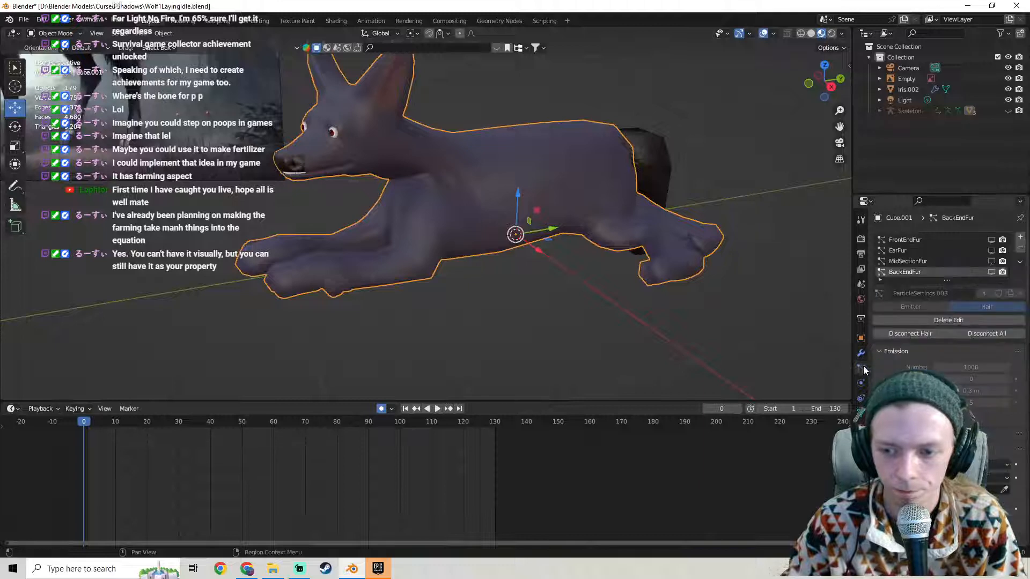
{"action": "left_click_drag", "start_coordinate": [992, 272], "coordinate": [991, 240]}
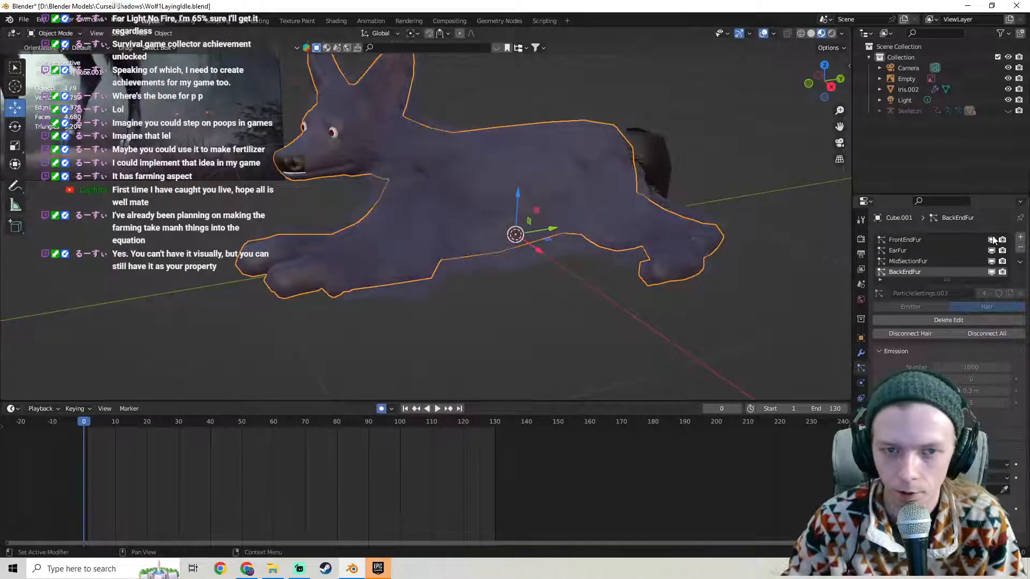
Switch the viewport to rendered shading, deselect the mesh and inspect the furred wolf from several sides.
{"action": "middle_click_drag", "start_coordinate": [557, 166], "coordinate": [514, 161]}
{"action": "scroll", "coordinate": [438, 163], "scroll_direction": "down", "scroll_amount": 4}
{"action": "mouse_move", "coordinate": [439, 163]}
{"action": "middle_mouse_down"}
{"action": "mouse_move", "coordinate": [513, 150]}
{"action": "mouse_move", "coordinate": [548, 165]}
{"action": "mouse_move", "coordinate": [508, 160]}
{"action": "mouse_move", "coordinate": [561, 220]}
{"action": "mouse_move", "coordinate": [481, 218]}
{"action": "middle_mouse_up"}
{"action": "left_click", "coordinate": [831, 34]}
{"action": "scroll", "coordinate": [436, 222], "scroll_direction": "up", "scroll_amount": 3}
{"action": "scroll", "coordinate": [481, 217], "scroll_direction": "up", "scroll_amount": 4}
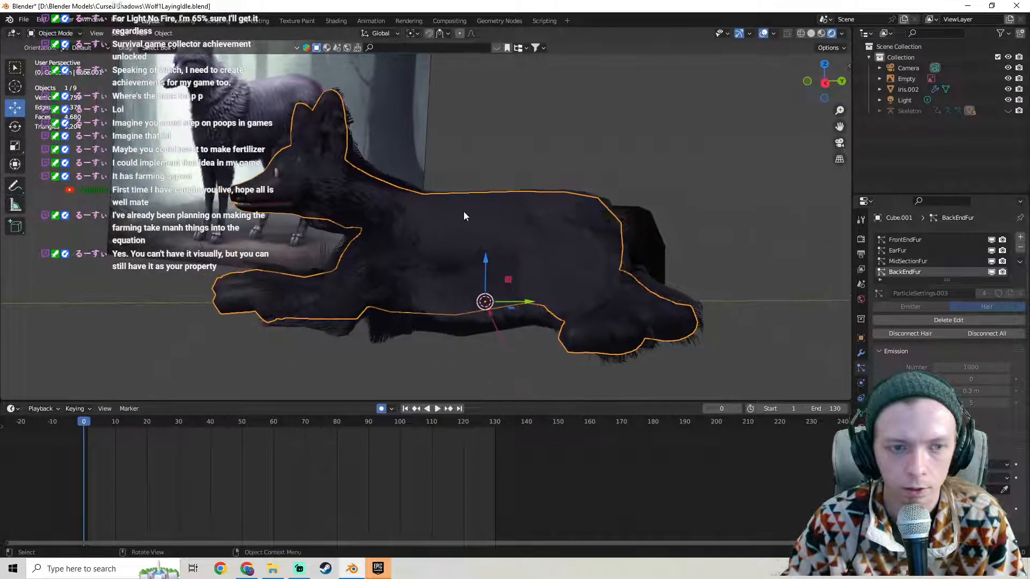
{"action": "middle_click_drag", "start_coordinate": [378, 211], "coordinate": [351, 215]}
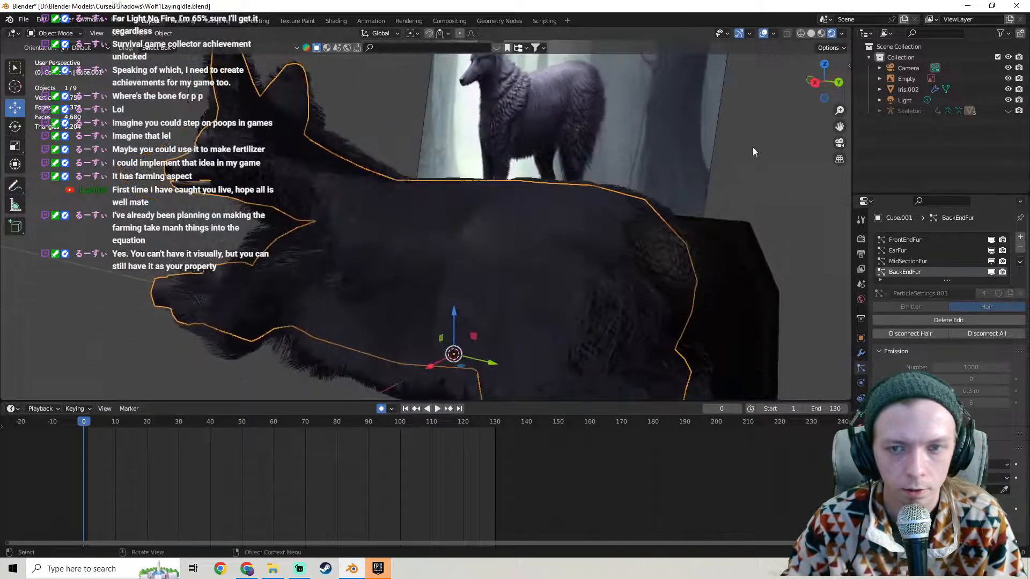
{"action": "left_click", "coordinate": [751, 146]}
{"action": "middle_click_drag", "start_coordinate": [443, 190], "coordinate": [452, 230]}
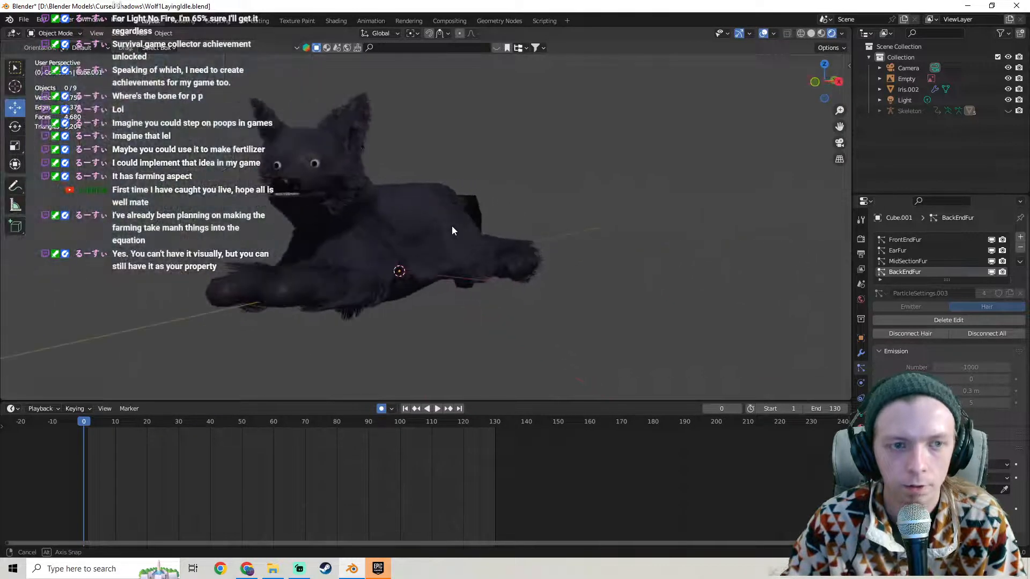
Preview the animation on the furred wolf, stop at frame 58 and save the file.
{"action": "key", "text": "space"}
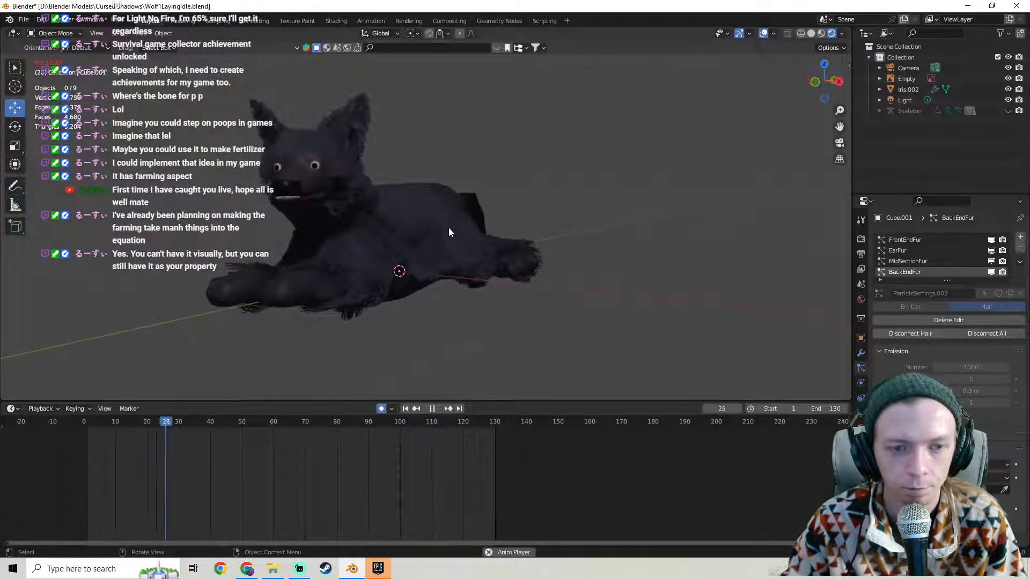
{"action": "key", "text": "space"}
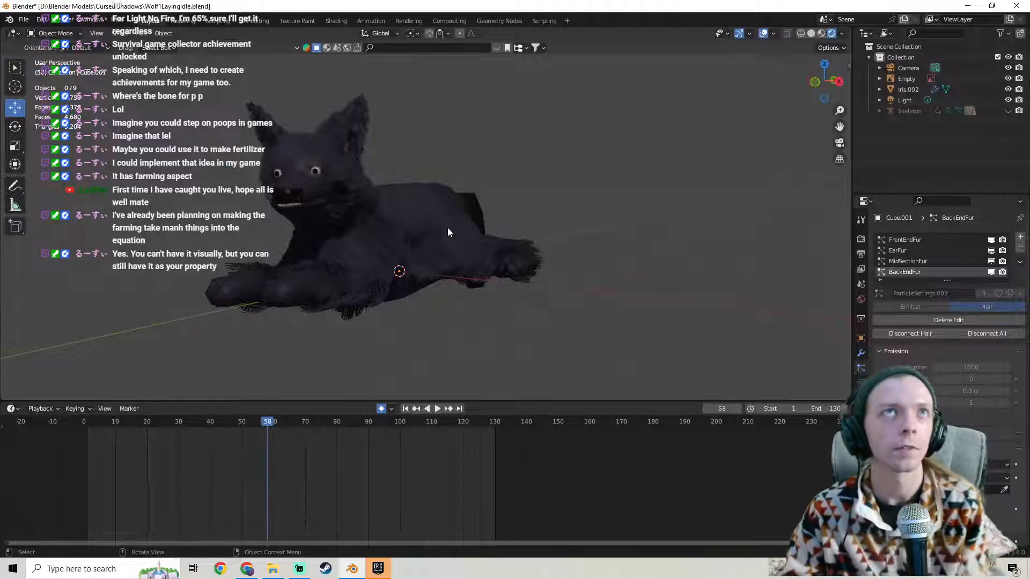
{"action": "left_click", "coordinate": [27, 22]}
{"action": "left_click", "coordinate": [44, 93]}
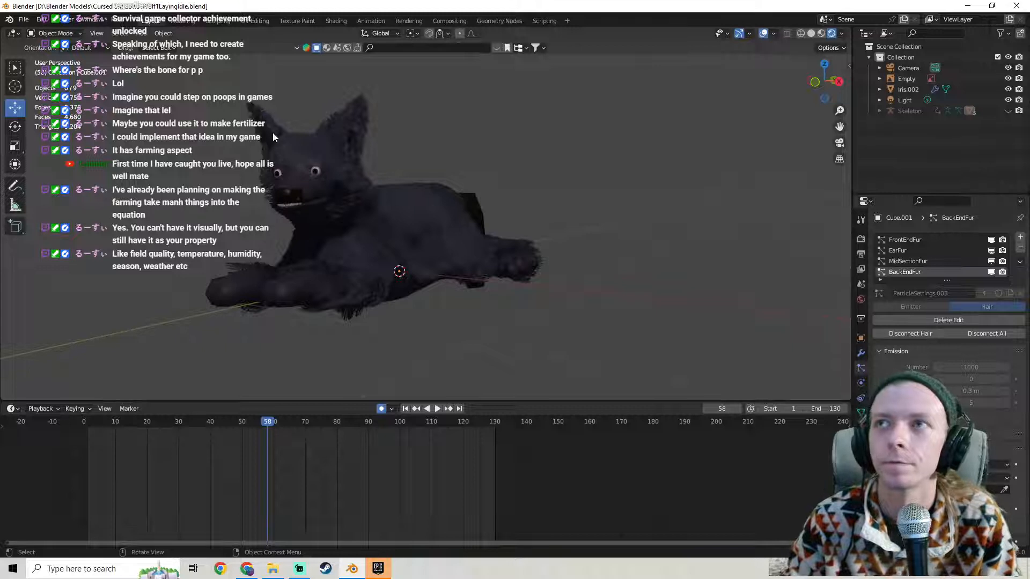
{"action": "middle_click_drag", "start_coordinate": [273, 136], "coordinate": [393, 120]}
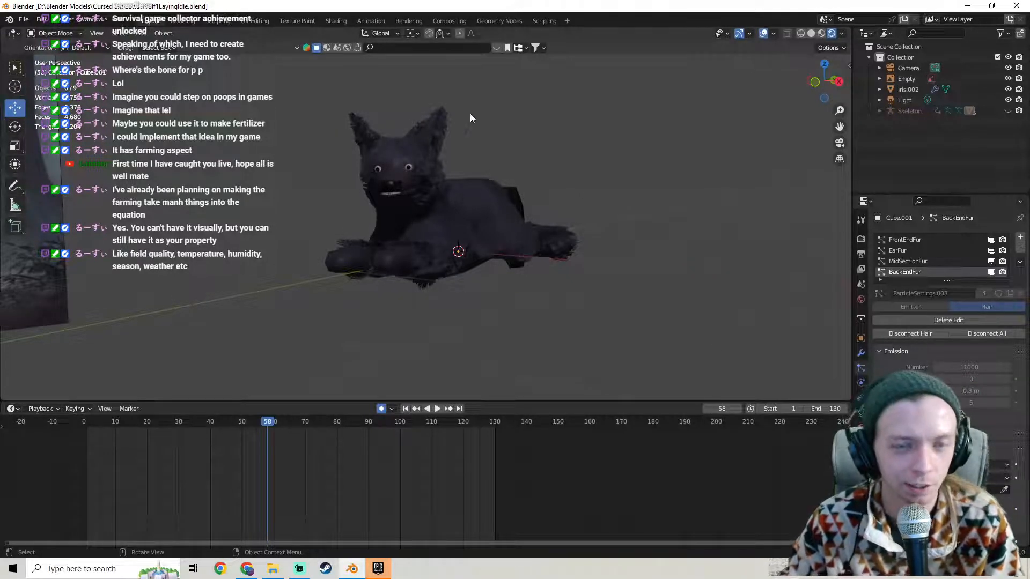
{"action": "middle_click_drag", "start_coordinate": [479, 150], "coordinate": [441, 154]}
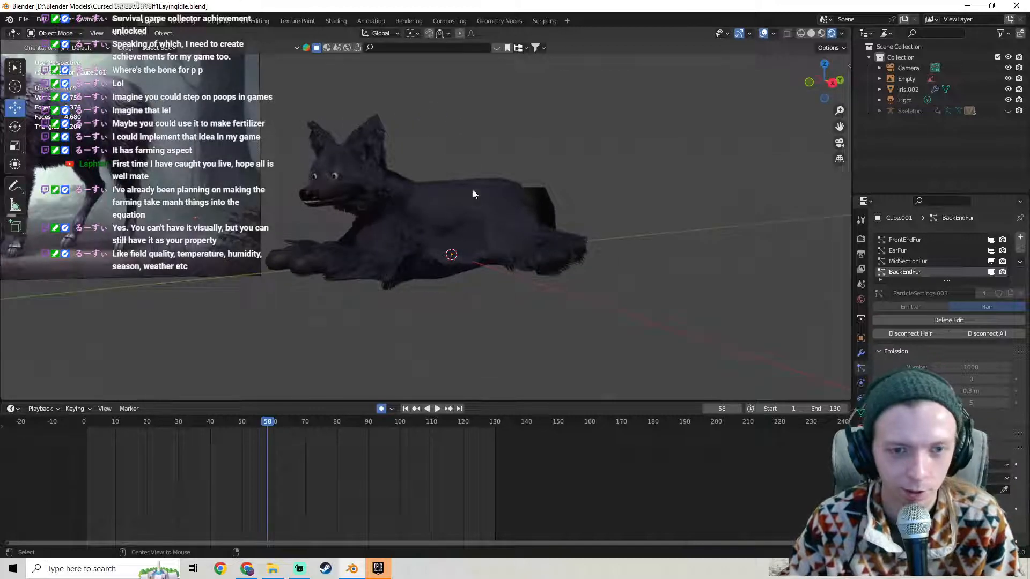
Unhide the armature, select it and put it in Pose Mode to view the bones over the fur.
{"action": "key", "text": "alt+h"}
{"action": "middle_click_drag", "start_coordinate": [477, 170], "coordinate": [387, 194]}
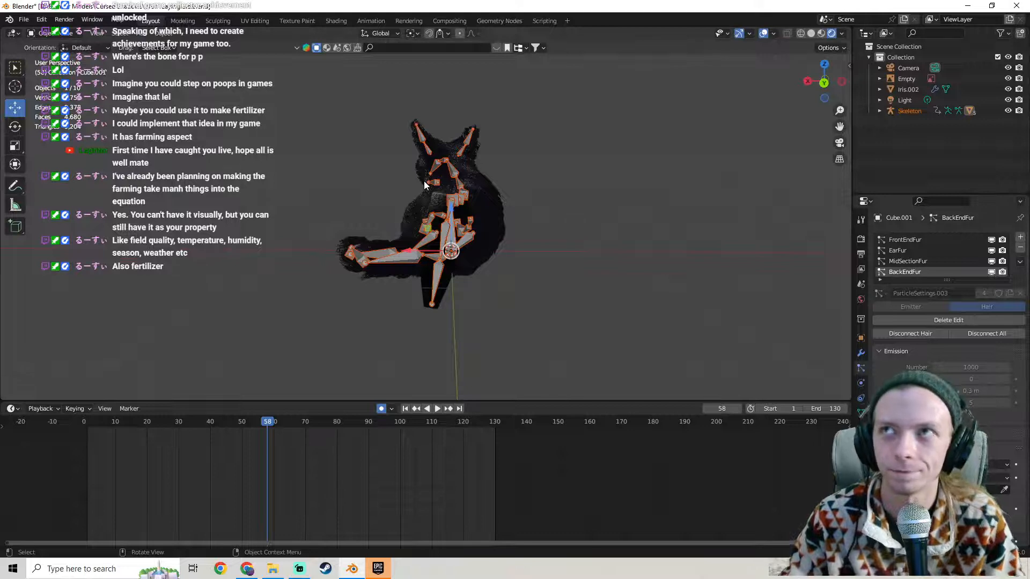
{"action": "middle_click_drag", "start_coordinate": [424, 183], "coordinate": [549, 240]}
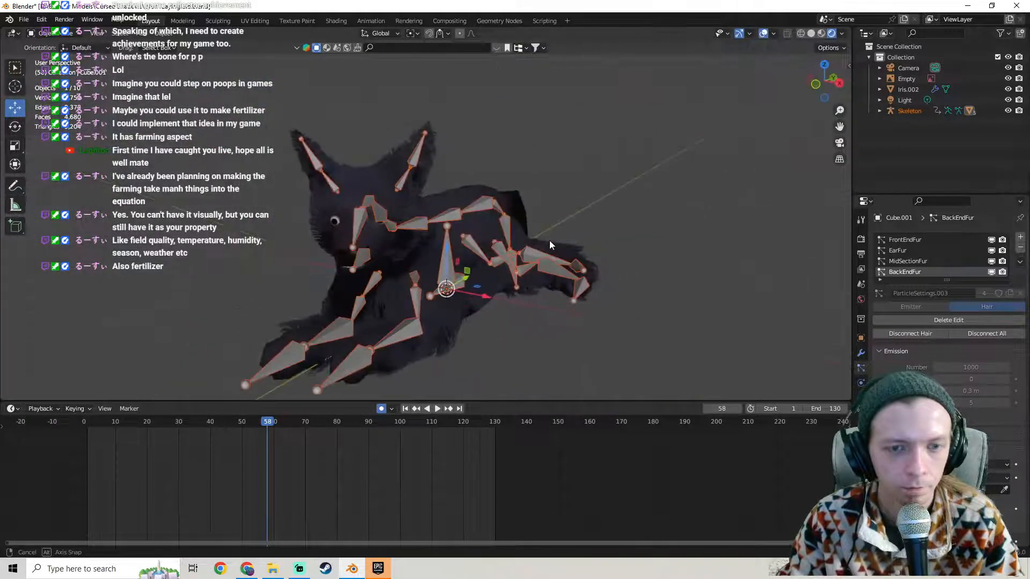
{"action": "left_click", "coordinate": [477, 209]}
{"action": "left_click", "coordinate": [51, 33]}
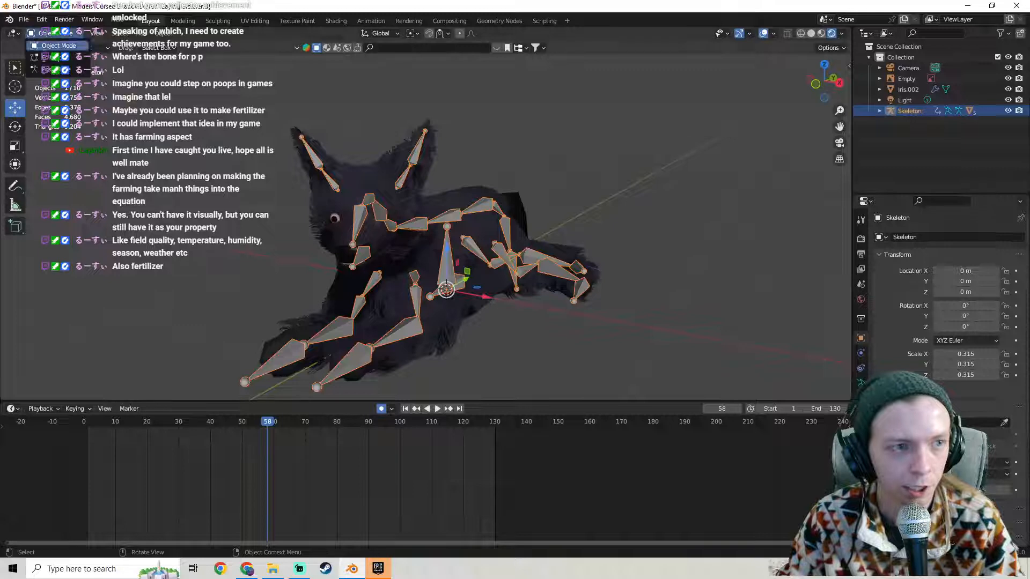
{"action": "left_click", "coordinate": [54, 69]}
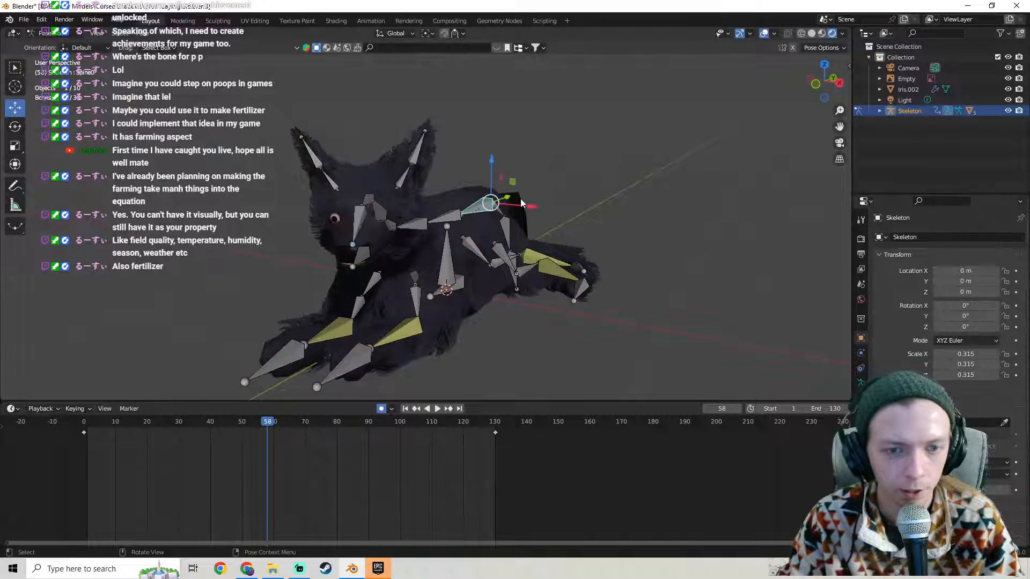
{"action": "middle_click_drag", "start_coordinate": [520, 199], "coordinate": [431, 182]}
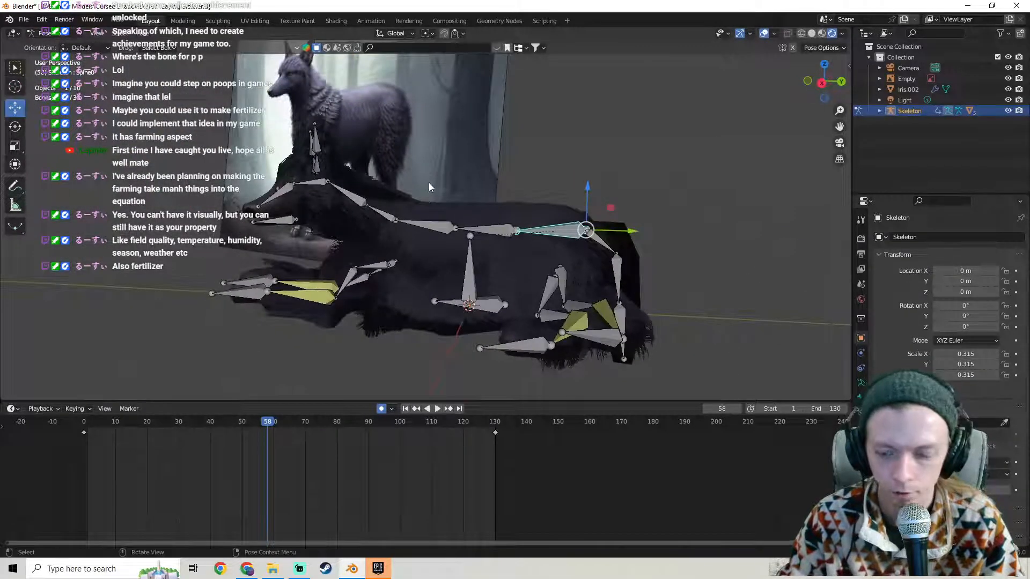
{"action": "middle_click_drag", "start_coordinate": [400, 147], "coordinate": [494, 153]}
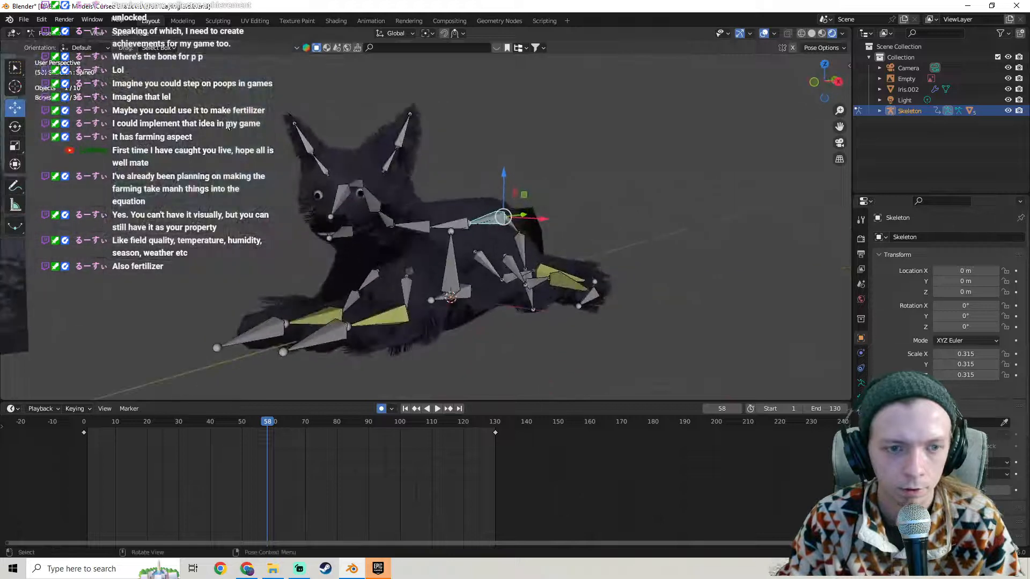
Return to Object Mode, turn off viewport display of all four fur systems on the wolf mesh and show its modifiers.
{"action": "left_click", "coordinate": [51, 33]}
{"action": "left_click", "coordinate": [53, 45]}
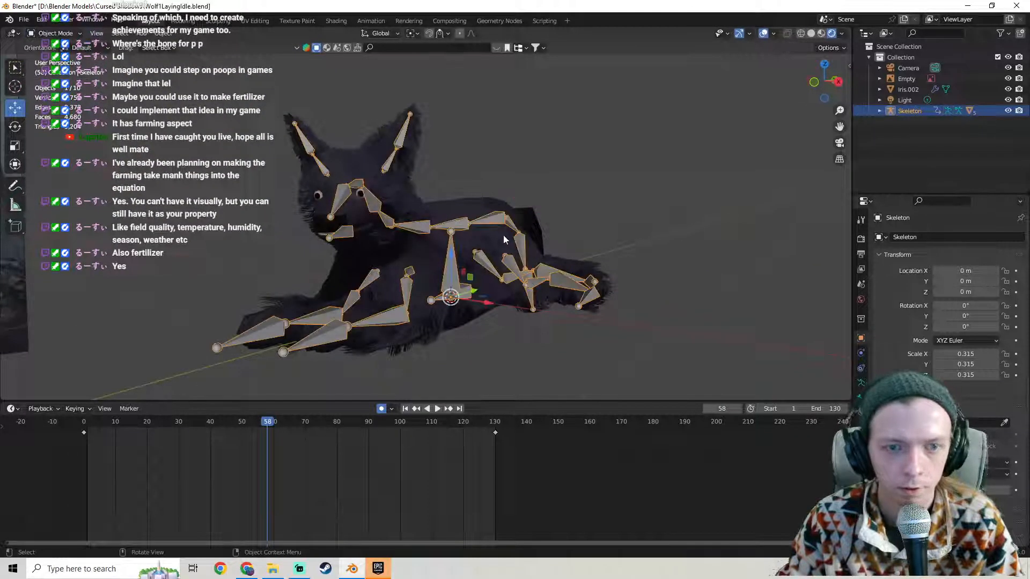
{"action": "left_click", "coordinate": [467, 211]}
{"action": "middle_click_drag", "start_coordinate": [468, 209], "coordinate": [491, 212]}
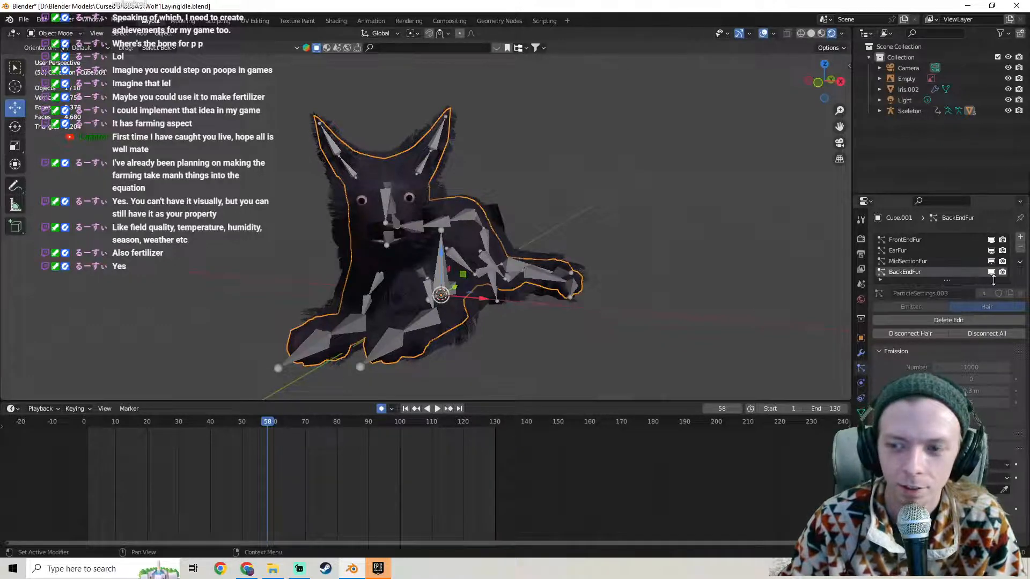
{"action": "left_click_drag", "start_coordinate": [991, 272], "coordinate": [992, 239]}
{"action": "mouse_move", "coordinate": [572, 227]}
{"action": "middle_mouse_down"}
{"action": "mouse_move", "coordinate": [578, 247]}
{"action": "mouse_move", "coordinate": [481, 278]}
{"action": "mouse_move", "coordinate": [473, 249]}
{"action": "mouse_move", "coordinate": [508, 256]}
{"action": "mouse_move", "coordinate": [558, 216]}
{"action": "middle_mouse_up"}
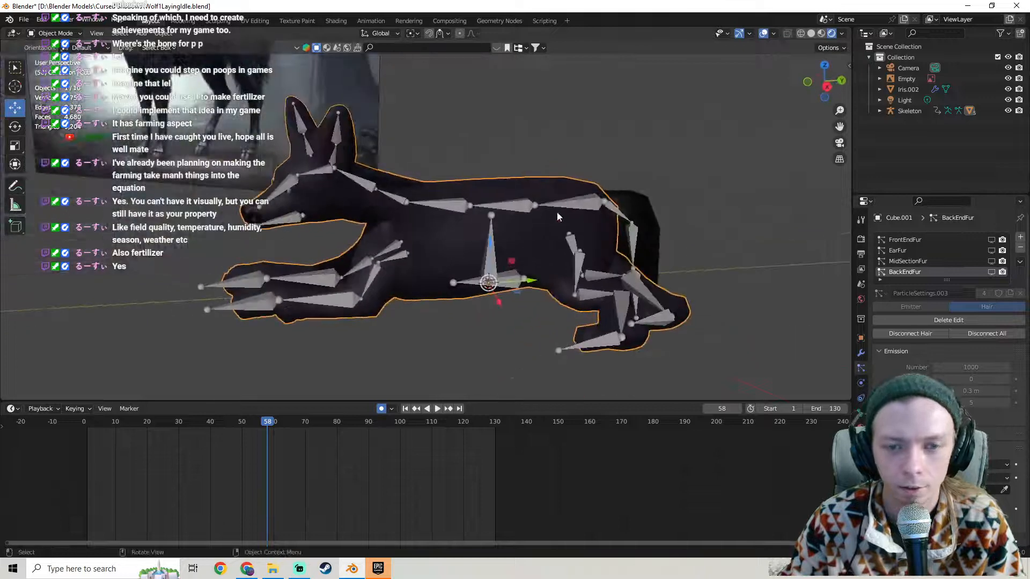
{"action": "left_click", "coordinate": [860, 353]}
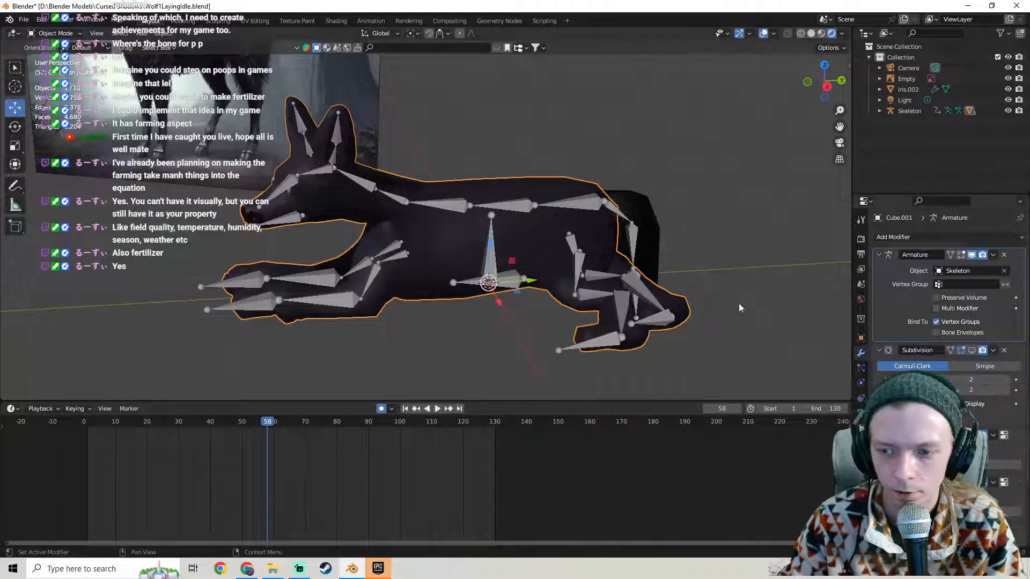
{"action": "middle_click_drag", "start_coordinate": [738, 308], "coordinate": [523, 249]}
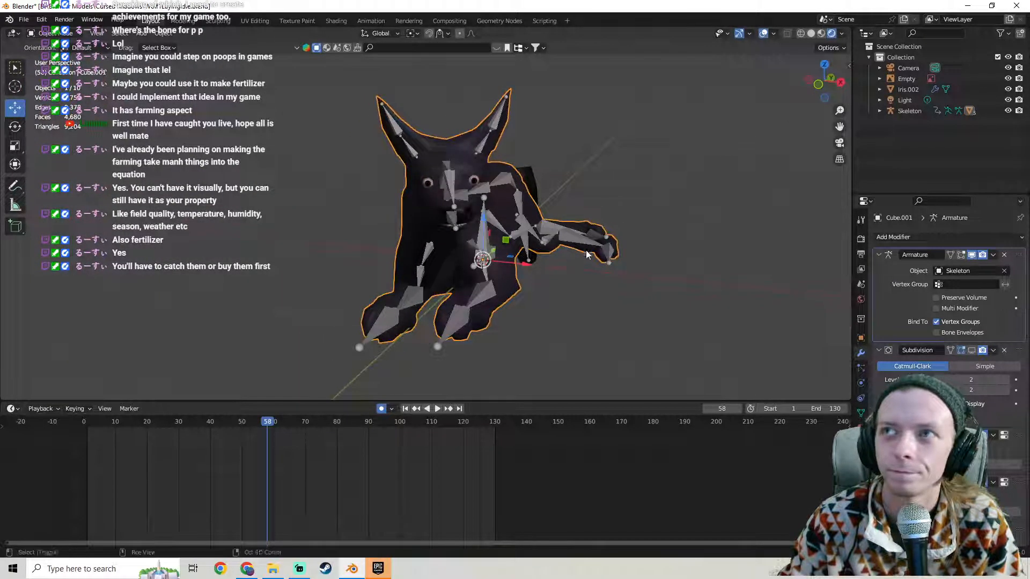
Select the armature and switch it to Pose Mode.
{"action": "middle_click_drag", "start_coordinate": [586, 251], "coordinate": [359, 260], "text": "shift"}
{"action": "scroll", "coordinate": [489, 250], "scroll_direction": "up", "scroll_amount": 1}
{"action": "left_click", "coordinate": [445, 202]}
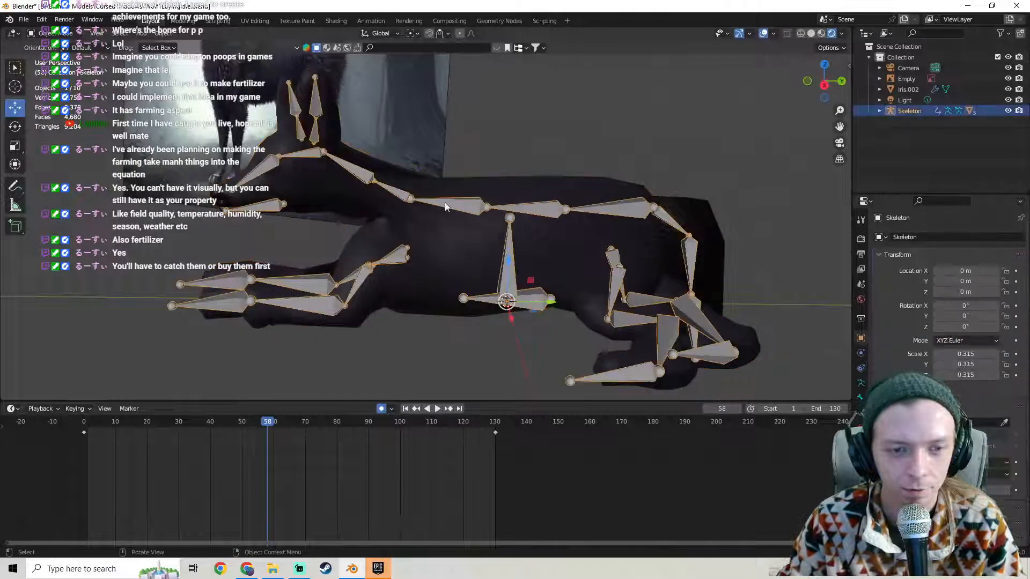
{"action": "left_click", "coordinate": [37, 35]}
{"action": "left_click", "coordinate": [53, 70]}
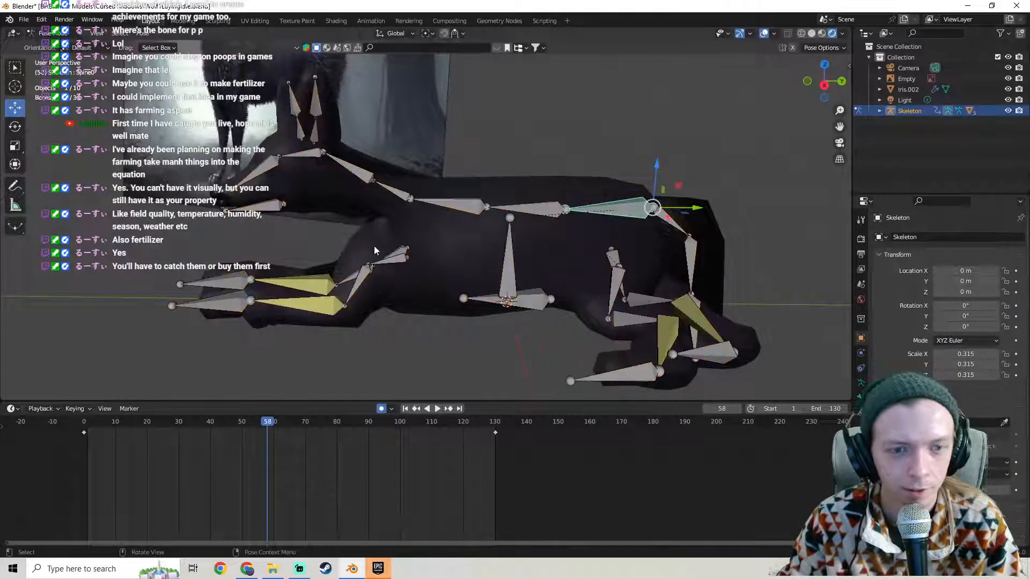
Try rotating one front shoulder bone at frame 58, undoing the rotation.
{"action": "left_click", "coordinate": [401, 260]}
{"action": "key", "text": "r"}
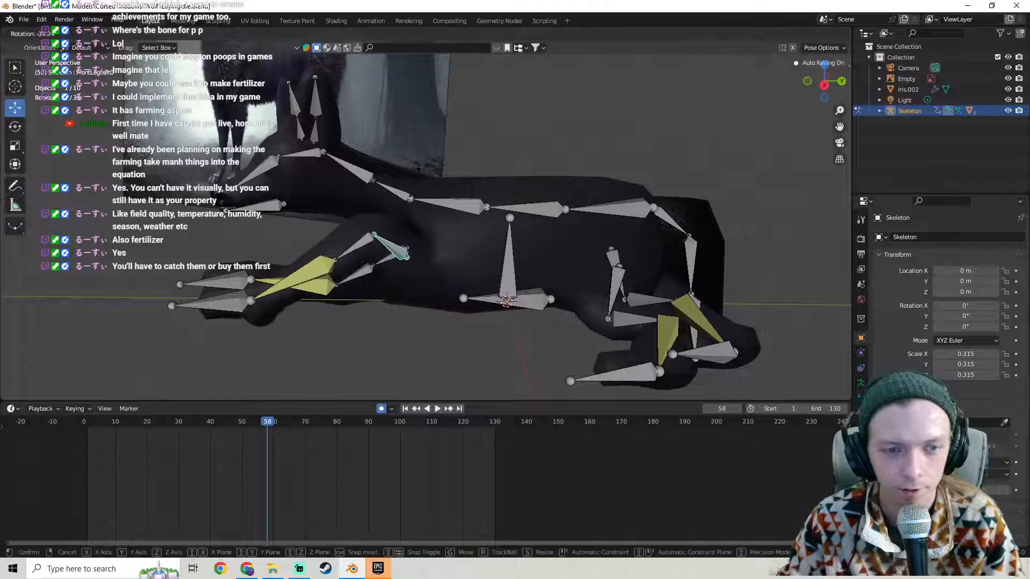
{"action": "left_click", "coordinate": [404, 182]}
{"action": "key", "text": "ctrl+z"}
Try moving the near front paw bone at frame 58.
{"action": "middle_click_drag", "start_coordinate": [342, 276], "coordinate": [410, 243]}
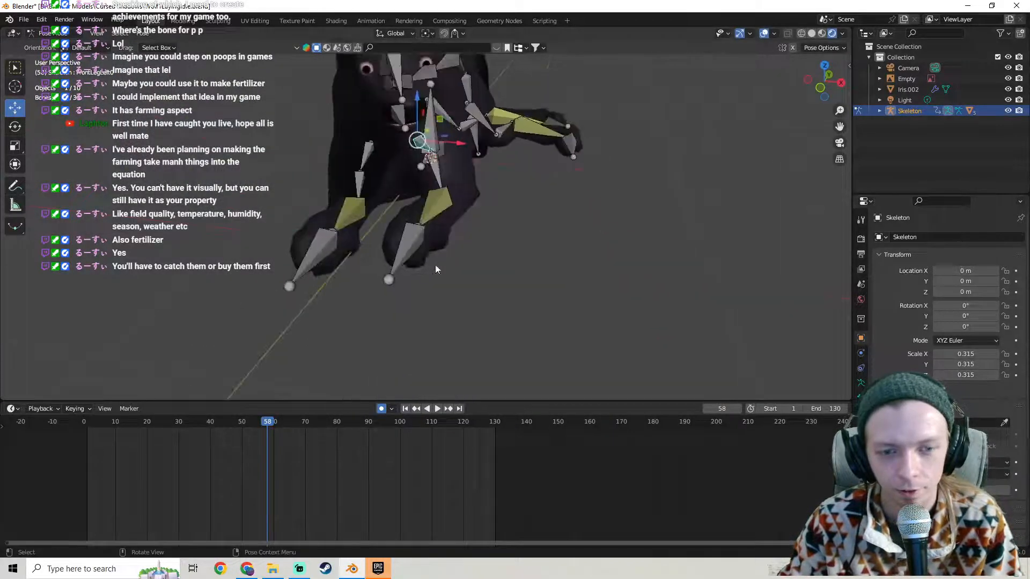
{"action": "left_click", "coordinate": [410, 241]}
{"action": "key", "text": "r"}
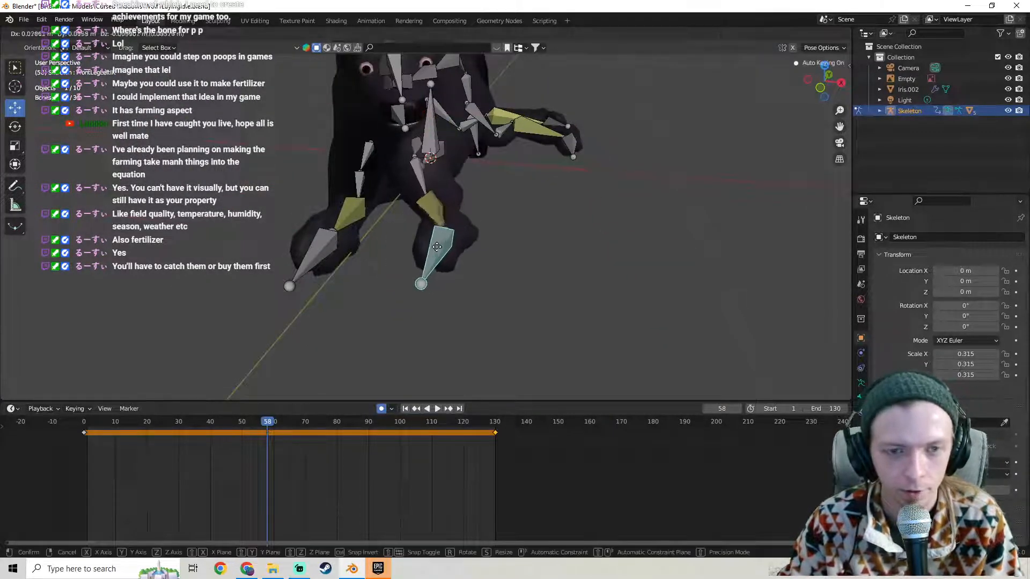
{"action": "left_click", "coordinate": [419, 246]}
Rotate the lower neck bone -19.5° around the global Z axis at frame 58.
{"action": "middle_click_drag", "start_coordinate": [420, 246], "coordinate": [305, 321]}
{"action": "left_click", "coordinate": [431, 253]}
{"action": "middle_click_drag", "start_coordinate": [430, 254], "coordinate": [470, 250]}
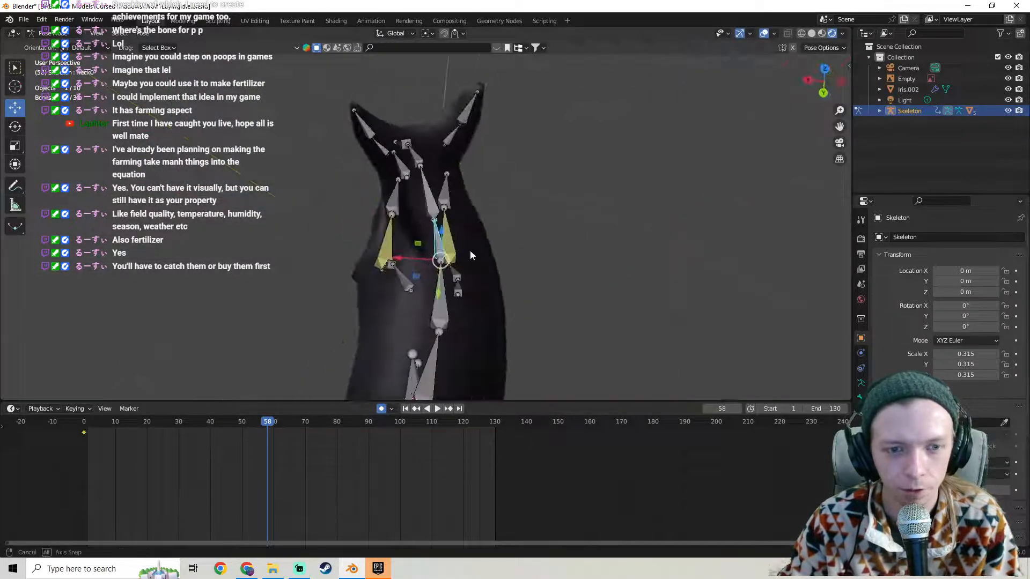
{"action": "key", "text": "r"}
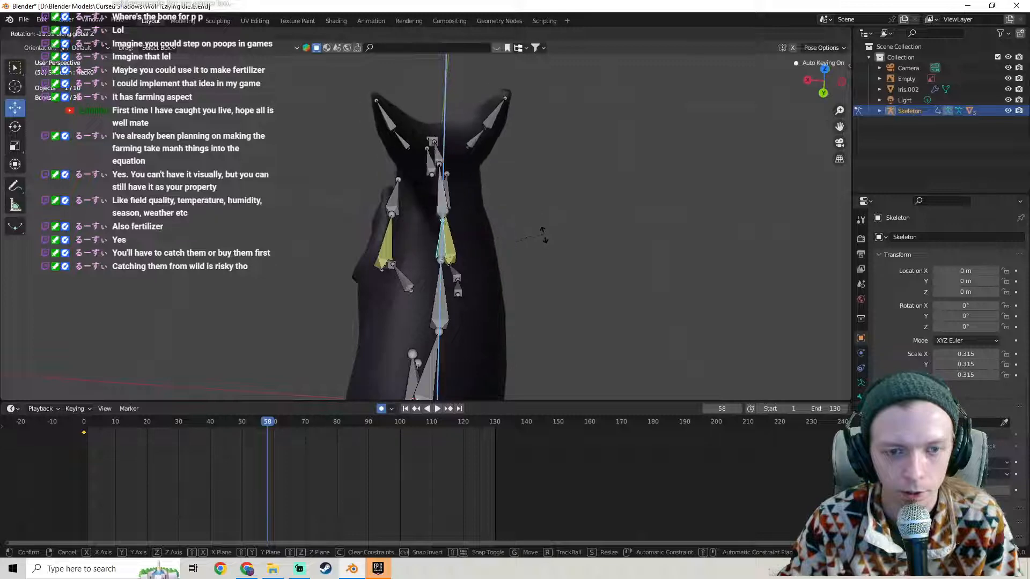
{"action": "left_click", "coordinate": [545, 239]}
Raise the neck at frame 58 by rotating the lower neck bone 26.4° in the side view and refining its angle.
{"action": "middle_click_drag", "start_coordinate": [545, 239], "coordinate": [464, 235]}
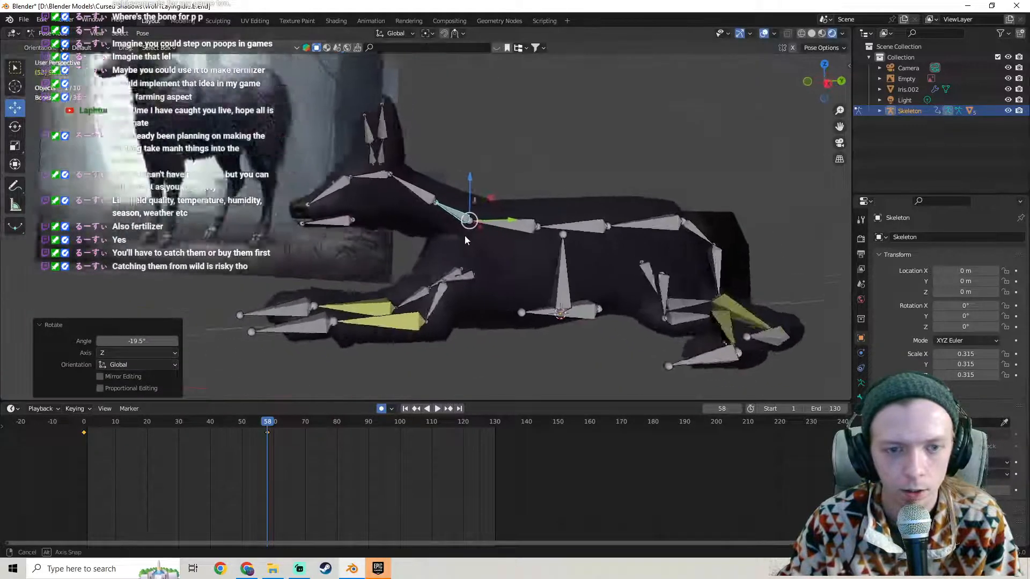
{"action": "key", "text": "r"}
{"action": "left_click", "coordinate": [545, 204]}
{"action": "middle_click_drag", "start_coordinate": [546, 206], "coordinate": [702, 199]}
{"action": "middle_click_drag", "start_coordinate": [595, 179], "coordinate": [461, 185]}
{"action": "key", "text": "r"}
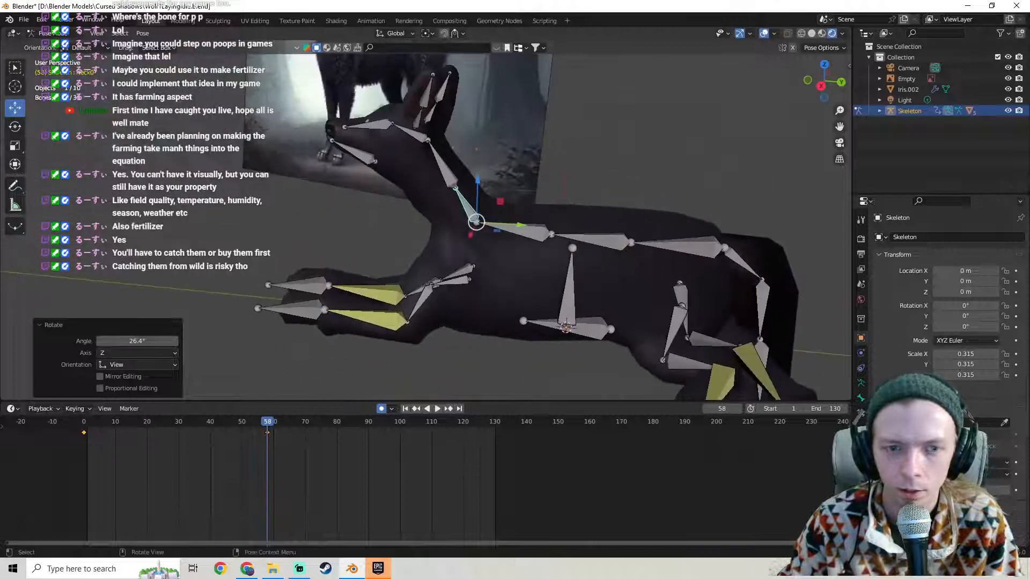
{"action": "left_click", "coordinate": [523, 177]}
Try moving the near front paw bone about -0.054 m along Y at frame 58.
{"action": "middle_click_drag", "start_coordinate": [523, 177], "coordinate": [328, 231]}
{"action": "left_click", "coordinate": [327, 198]}
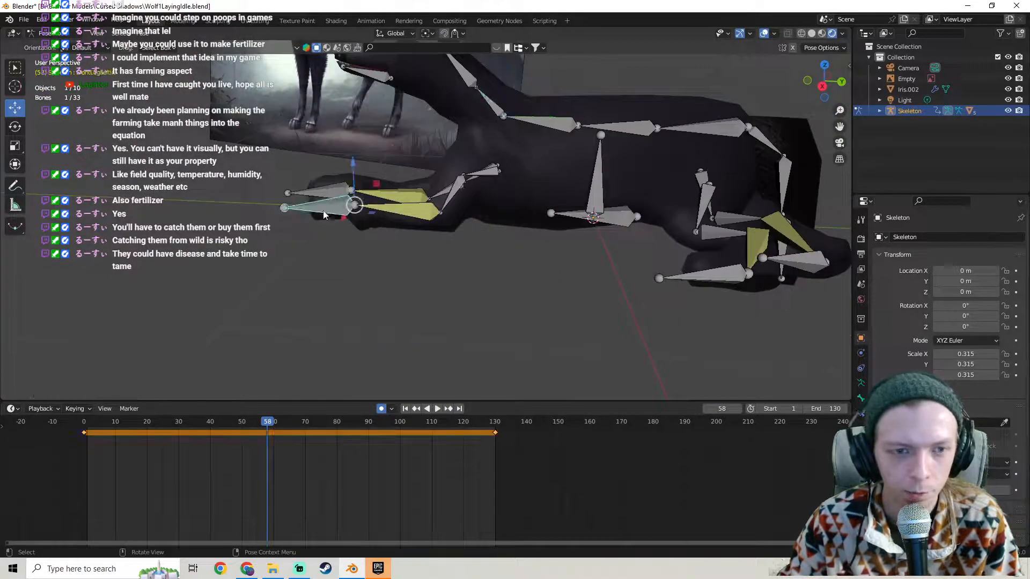
{"action": "middle_click_drag", "start_coordinate": [383, 208], "coordinate": [499, 199]}
{"action": "key", "text": "g"}
{"action": "left_click", "coordinate": [439, 204]}
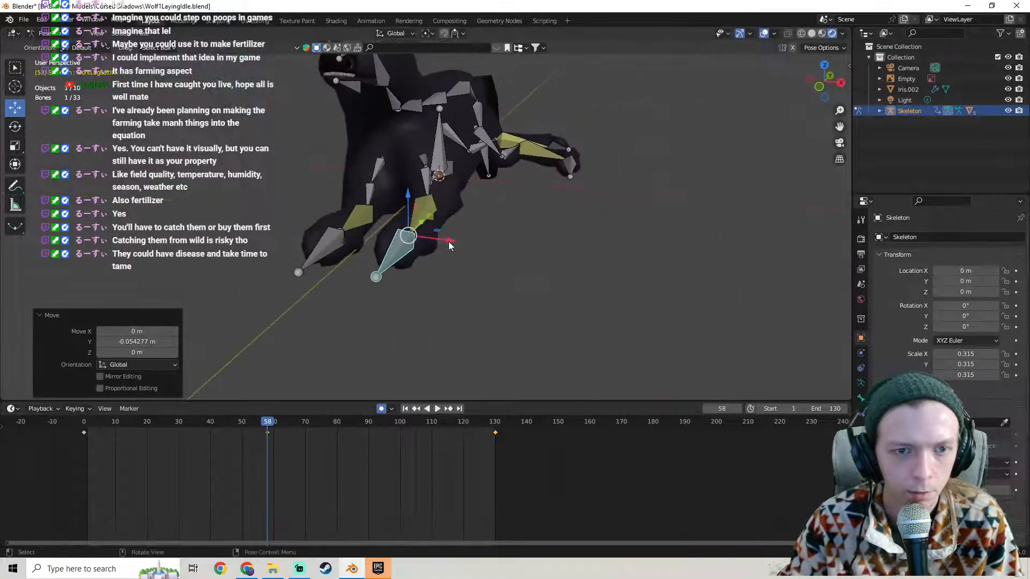
Try shifting the near front paw bone sideways along the X axis at frame 58.
{"action": "key", "text": "g"}
{"action": "key", "text": "x"}
{"action": "left_click", "coordinate": [416, 231]}
{"action": "middle_click_drag", "start_coordinate": [416, 230], "coordinate": [446, 186]}
{"action": "left_click", "coordinate": [450, 194]}
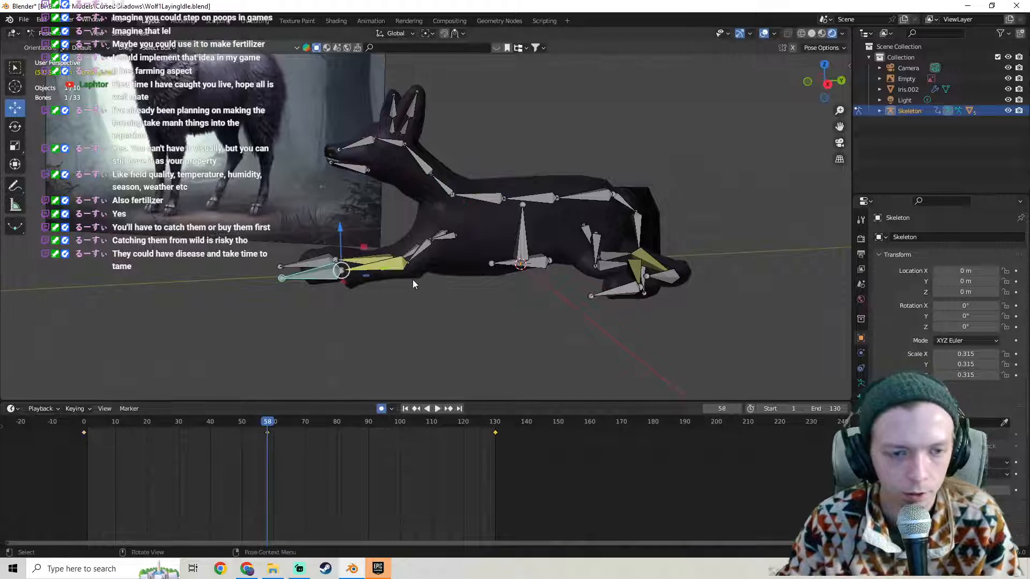
{"action": "left_click", "coordinate": [328, 275]}
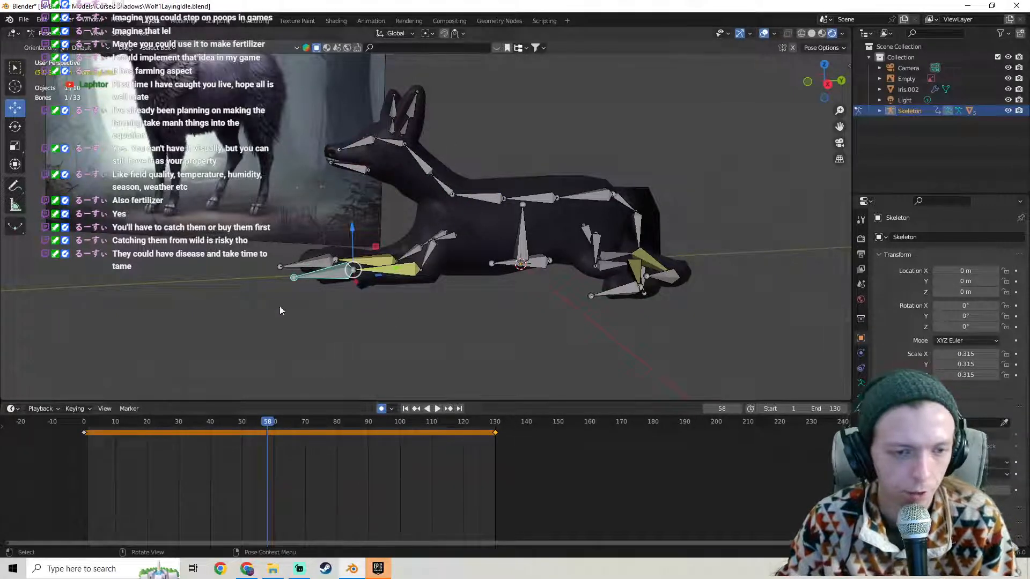
Go to frame 0 and delete the lower neck bone's keyframe at frame 58.
{"action": "left_click", "coordinate": [85, 424]}
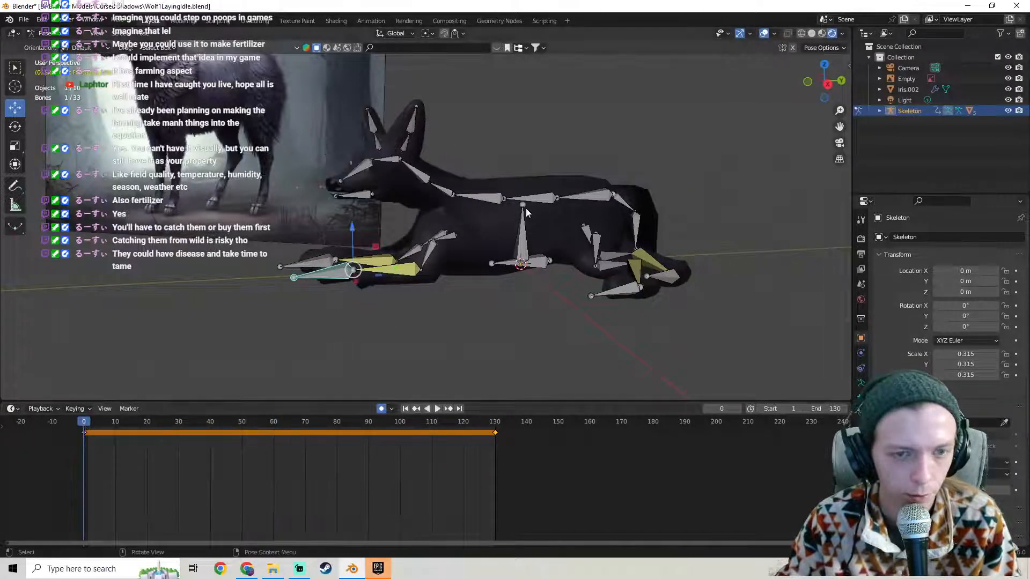
{"action": "middle_click_drag", "start_coordinate": [525, 208], "coordinate": [416, 204]}
{"action": "left_click", "coordinate": [426, 198]}
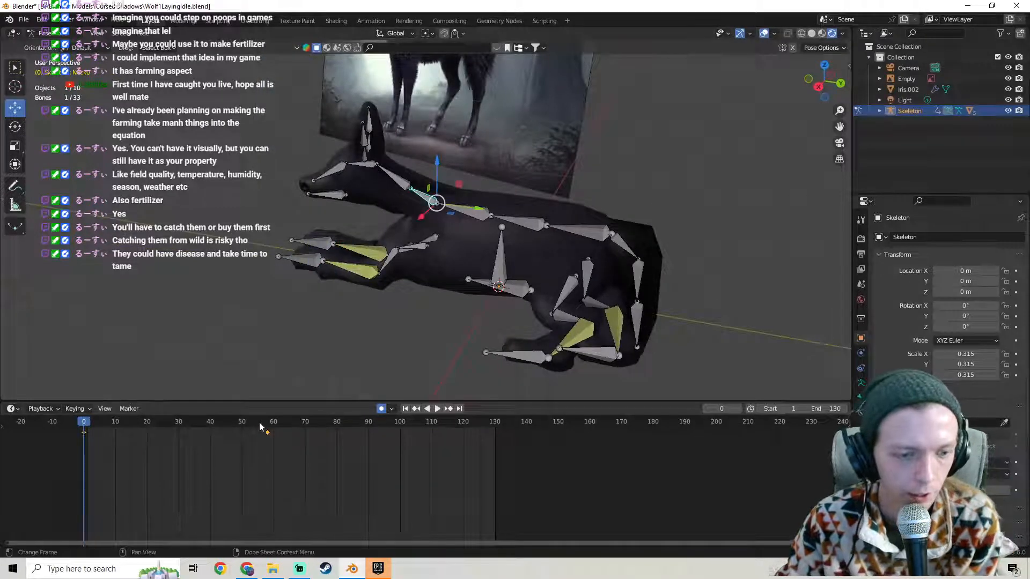
{"action": "key", "text": "Delete"}
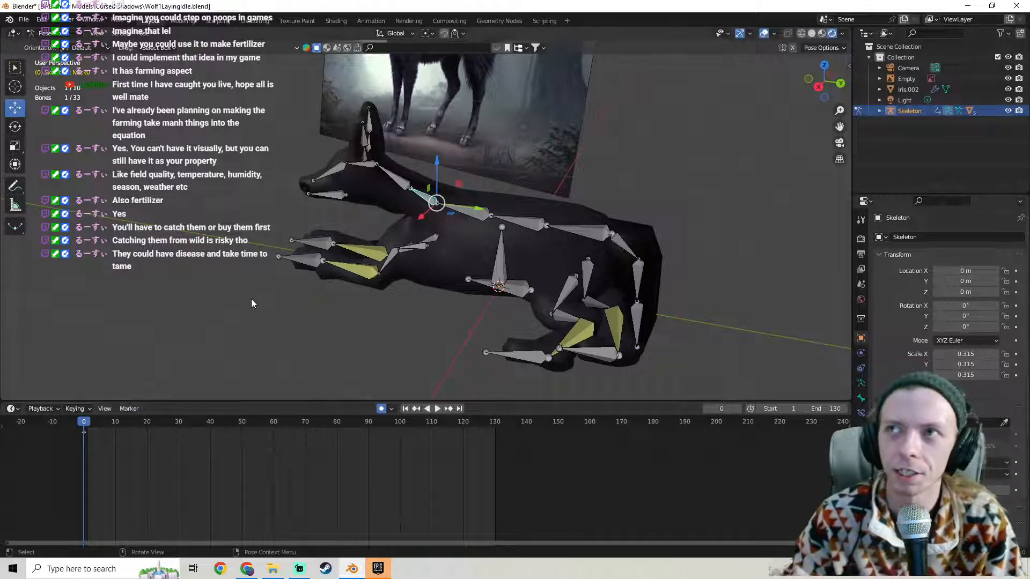
Rotate the lower neck bone about -12° around the global Z axis at frame 0.
{"action": "middle_click_drag", "start_coordinate": [285, 301], "coordinate": [501, 209]}
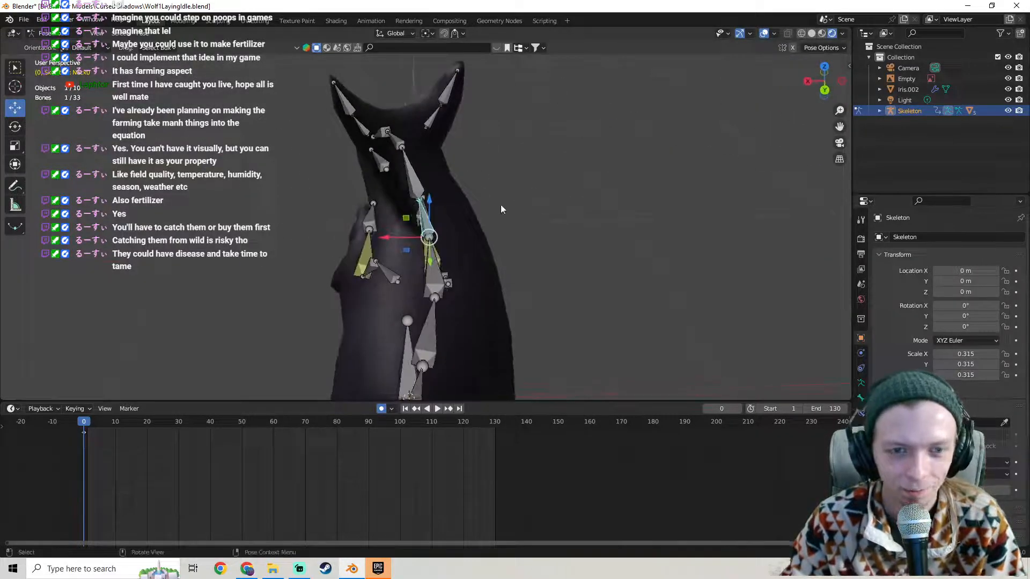
{"action": "key", "text": "r"}
{"action": "key", "text": "z"}
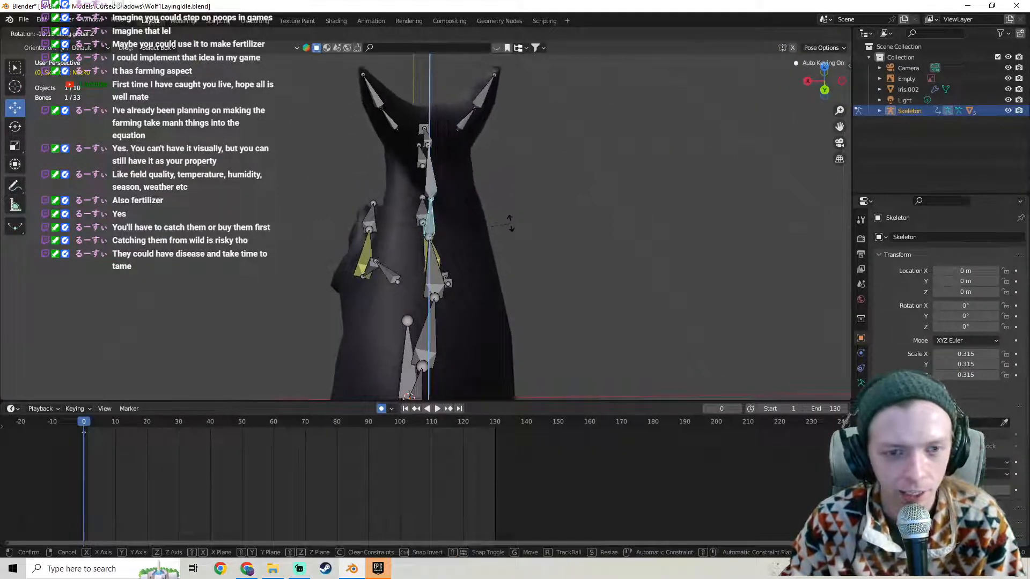
{"action": "left_click", "coordinate": [510, 221]}
Rotate the upper neck bone 16.9° around the Z axis at frame 0.
{"action": "middle_click_drag", "start_coordinate": [510, 221], "coordinate": [349, 247]}
{"action": "left_click", "coordinate": [437, 183]}
{"action": "key", "text": "r"}
{"action": "key", "text": "z"}
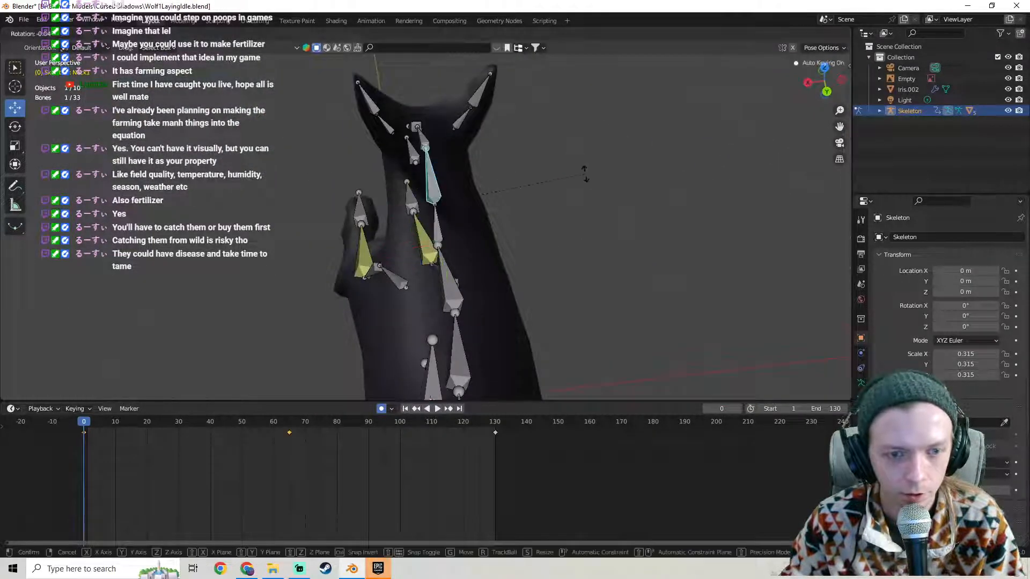
{"action": "left_click", "coordinate": [543, 151]}
Try tilting the upper neck bone slightly in the side view at frame 0, undoing the latest changes.
{"action": "middle_click_drag", "start_coordinate": [542, 151], "coordinate": [375, 176]}
{"action": "key", "text": "r"}
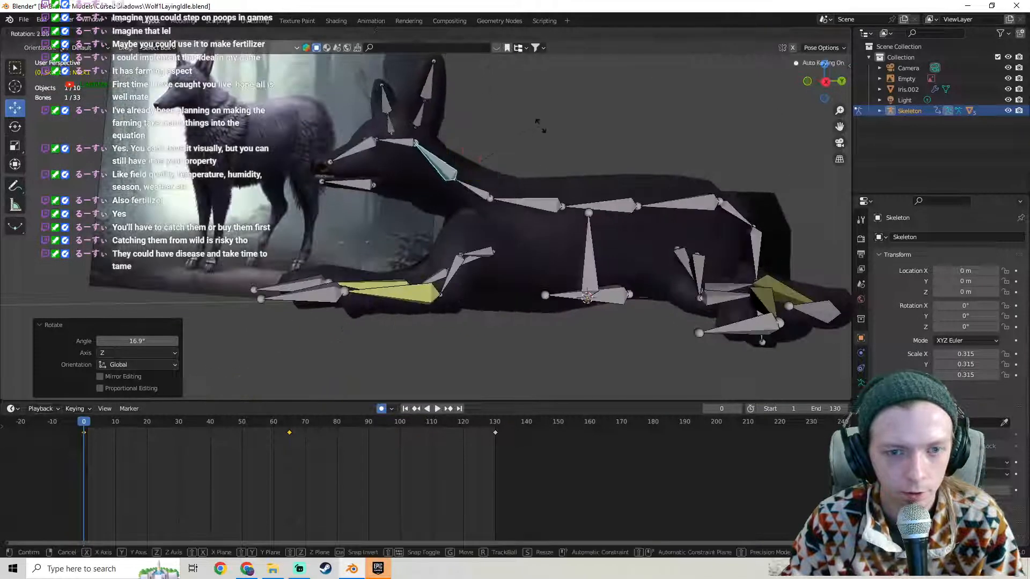
{"action": "left_click", "coordinate": [546, 142]}
{"action": "key", "text": "ctrl+z"}
{"action": "key", "text": "ctrl+z"}
{"action": "key", "text": "ctrl+z"}
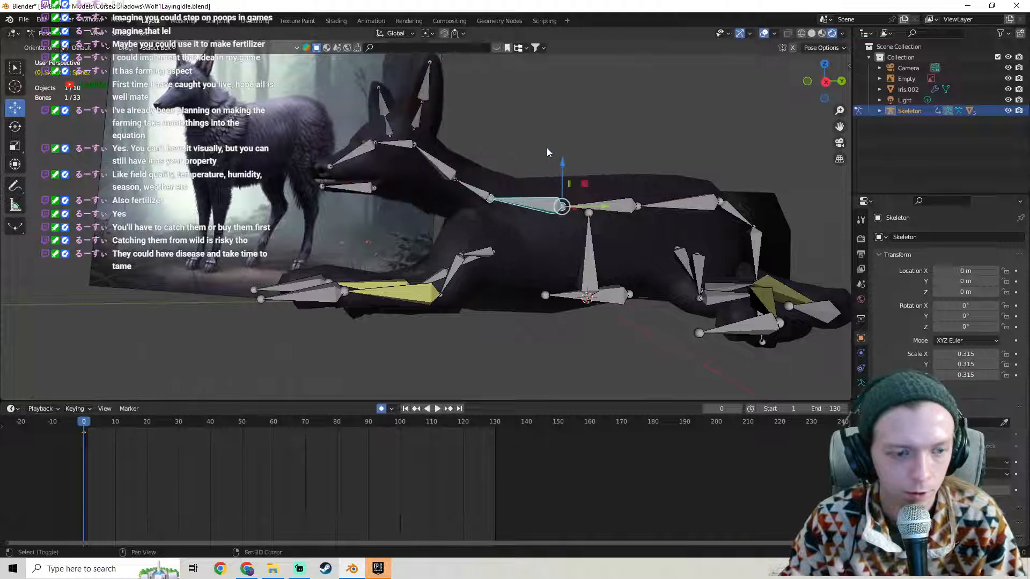
Try rotating the front spine bone 45° in the side view at frame 0 to raise the chest.
{"action": "middle_click_drag", "start_coordinate": [546, 153], "coordinate": [432, 205], "text": "shift"}
{"action": "key", "text": "r"}
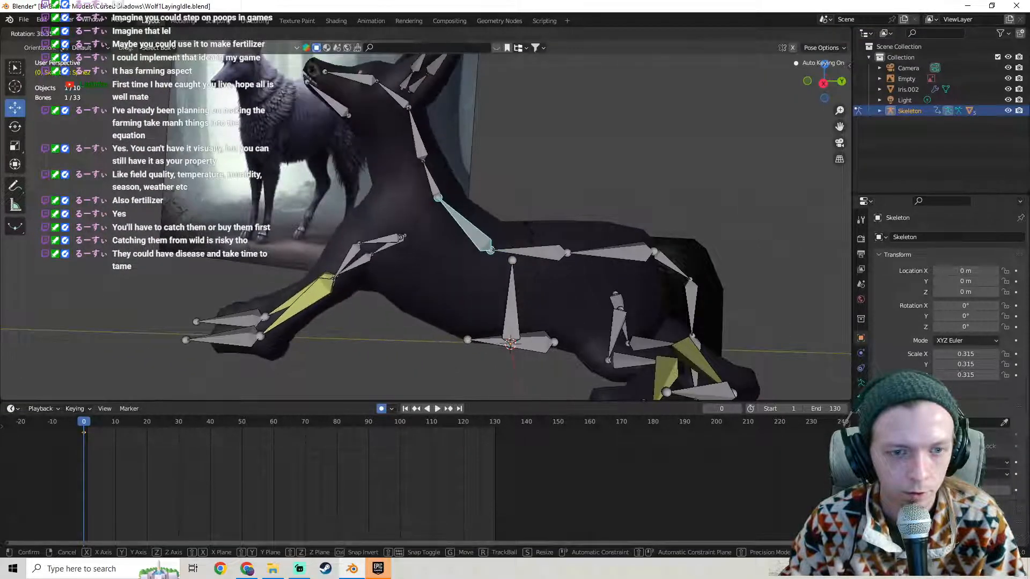
{"action": "left_click", "coordinate": [514, 233]}
{"action": "middle_click_drag", "start_coordinate": [406, 236], "coordinate": [419, 209], "text": "shift"}
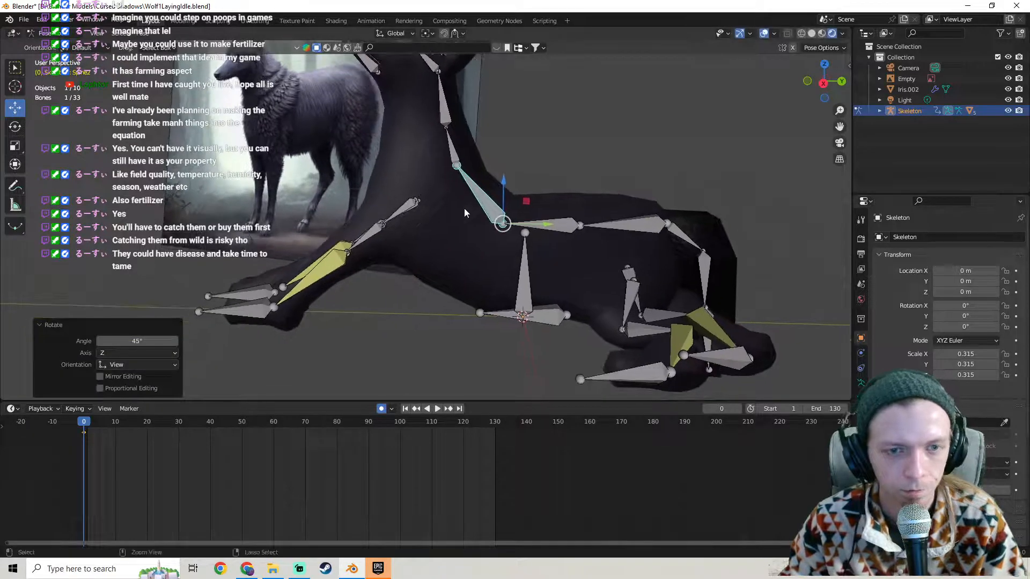
{"action": "key", "text": "ctrl+z"}
{"action": "key", "text": "ctrl+z"}
Try sliding the near front paw bone along the Y axis at frame 0.
{"action": "middle_click_drag", "start_coordinate": [345, 301], "coordinate": [359, 240], "text": "shift"}
{"action": "left_click", "coordinate": [252, 250]}
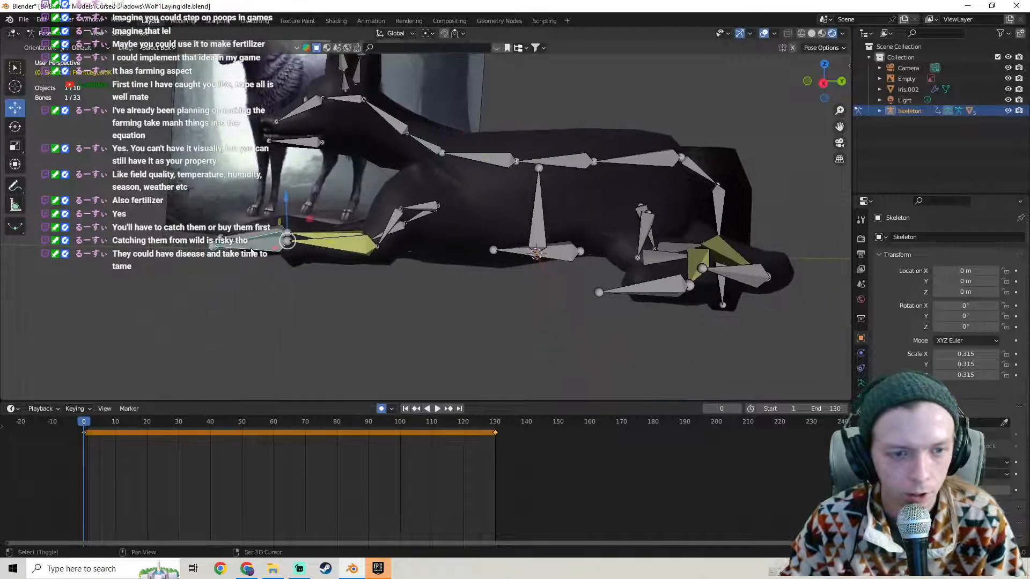
{"action": "middle_click_drag", "start_coordinate": [252, 251], "coordinate": [312, 252], "text": "shift"}
{"action": "key", "text": "g"}
{"action": "key", "text": "y"}
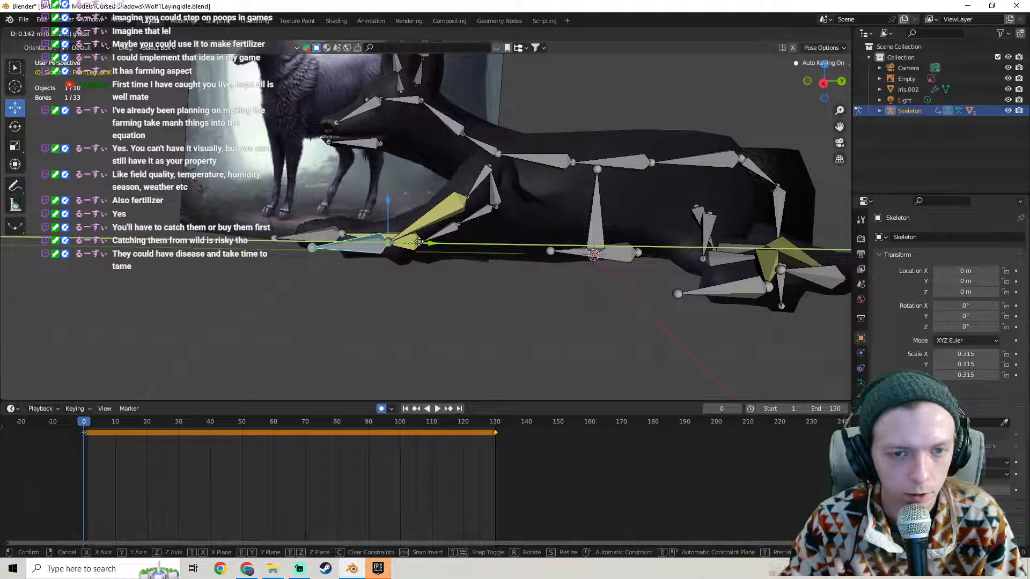
{"action": "left_click", "coordinate": [363, 236]}
{"action": "mouse_move", "coordinate": [365, 233]}
{"action": "middle_mouse_down"}
{"action": "mouse_move", "coordinate": [427, 211]}
{"action": "mouse_move", "coordinate": [516, 208]}
{"action": "mouse_move", "coordinate": [407, 196]}
{"action": "mouse_move", "coordinate": [337, 218]}
{"action": "mouse_move", "coordinate": [349, 248]}
{"action": "mouse_move", "coordinate": [485, 211]}
{"action": "mouse_move", "coordinate": [467, 230]}
{"action": "mouse_move", "coordinate": [383, 238]}
{"action": "middle_mouse_up"}
{"action": "scroll", "coordinate": [351, 241], "scroll_direction": "down", "scroll_amount": 4}
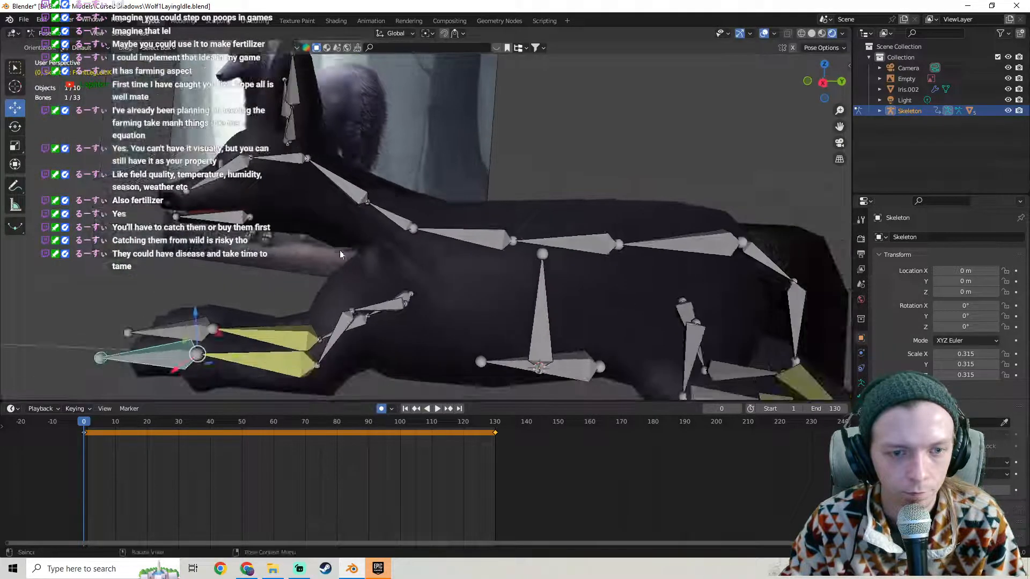
Try moving the rear spine bone along the Z axis at frame 0, undoing the move.
{"action": "left_click", "coordinate": [607, 211]}
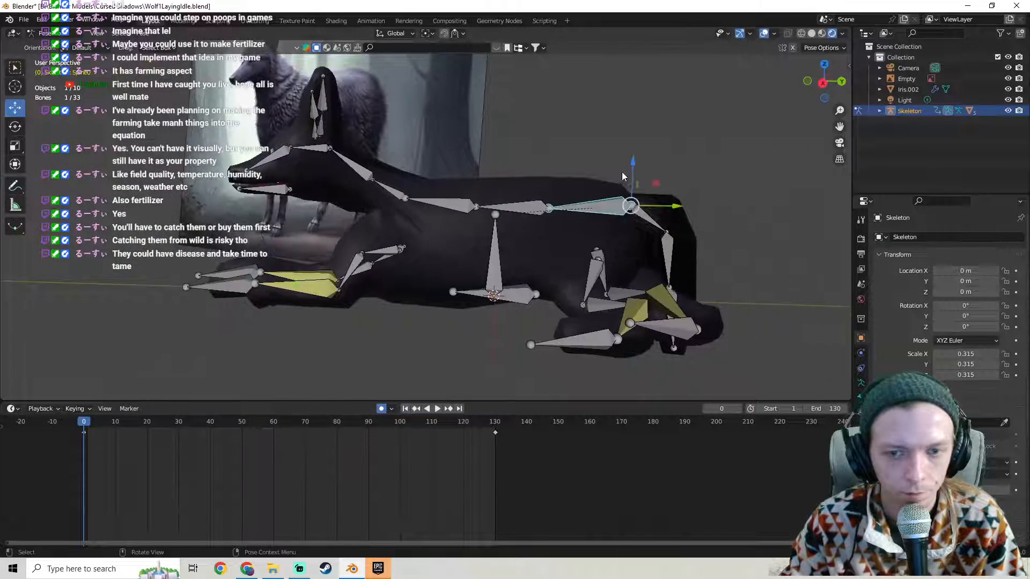
{"action": "key", "text": "g"}
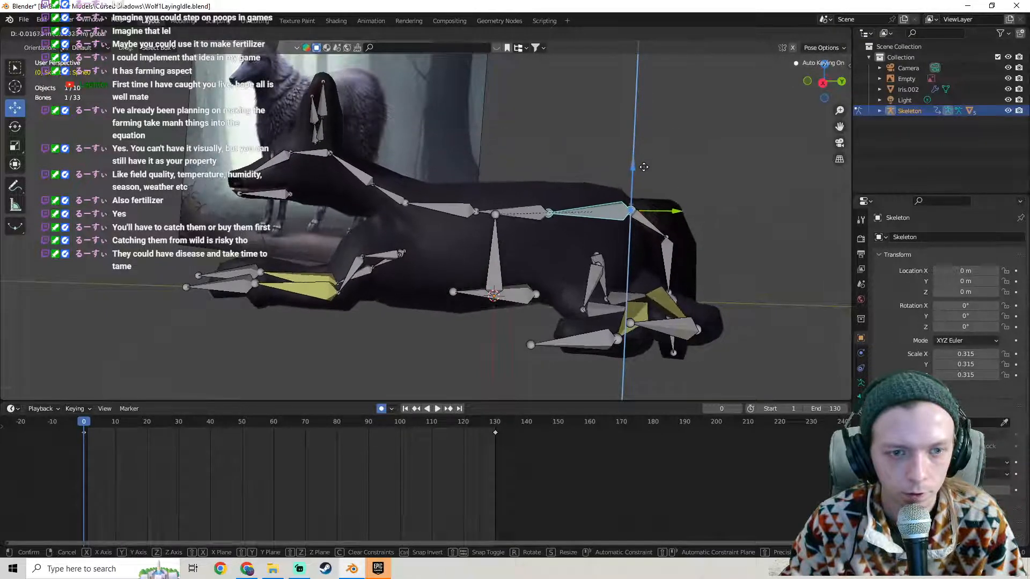
{"action": "left_click_drag", "start_coordinate": [648, 180], "coordinate": [647, 171]}
{"action": "middle_click_drag", "start_coordinate": [300, 193], "coordinate": [407, 199]}
{"action": "key", "text": "ctrl+z"}
Return to Object Mode, hide the armature and turn on viewport display of all four fur systems on the wolf mesh.
{"action": "key", "text": "ctrl+Tab"}
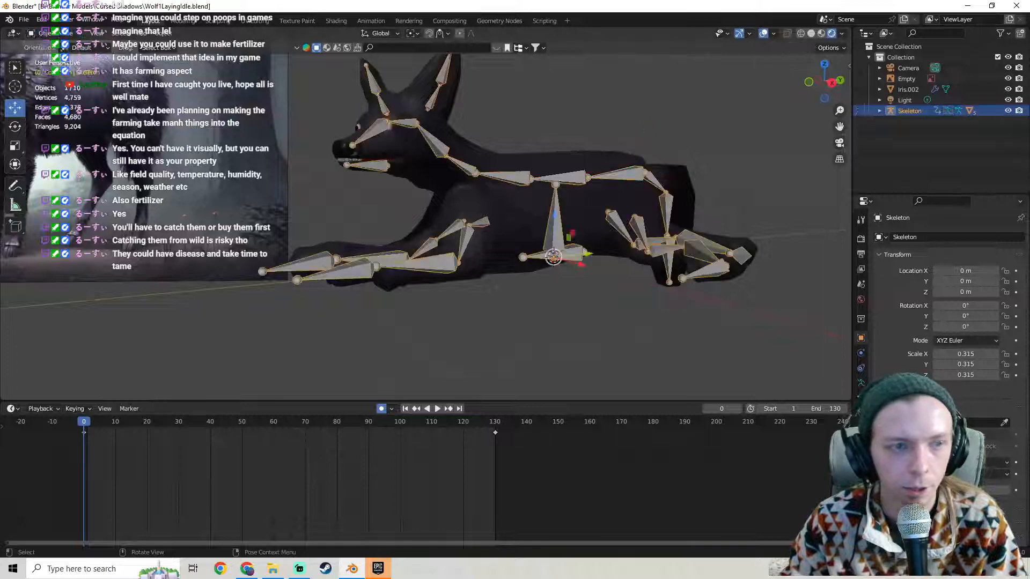
{"action": "middle_click_drag", "start_coordinate": [281, 286], "coordinate": [404, 205]}
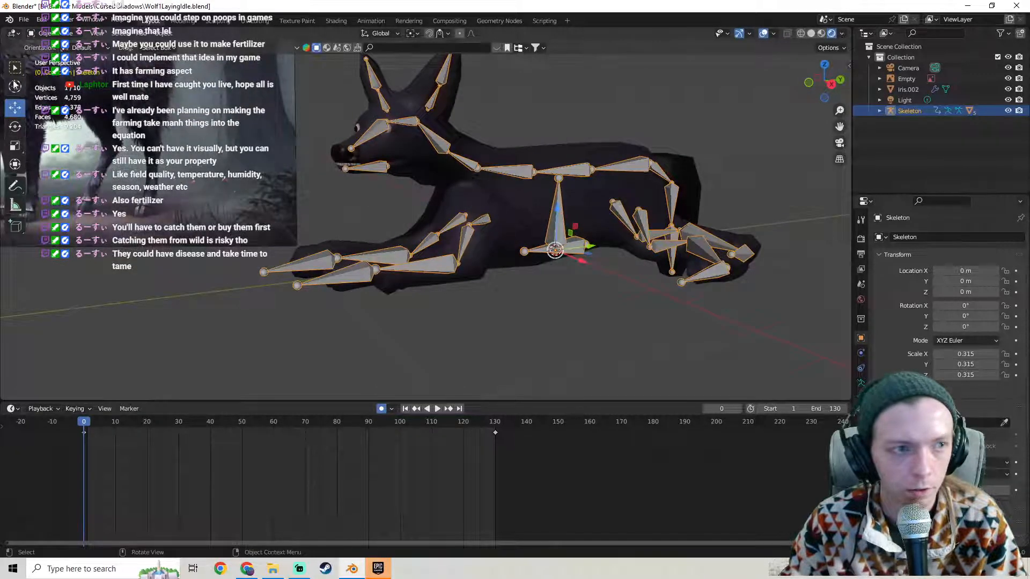
{"action": "mouse_move", "coordinate": [500, 171]}
{"action": "middle_mouse_down"}
{"action": "mouse_move", "coordinate": [472, 173]}
{"action": "mouse_move", "coordinate": [504, 161]}
{"action": "middle_mouse_up"}
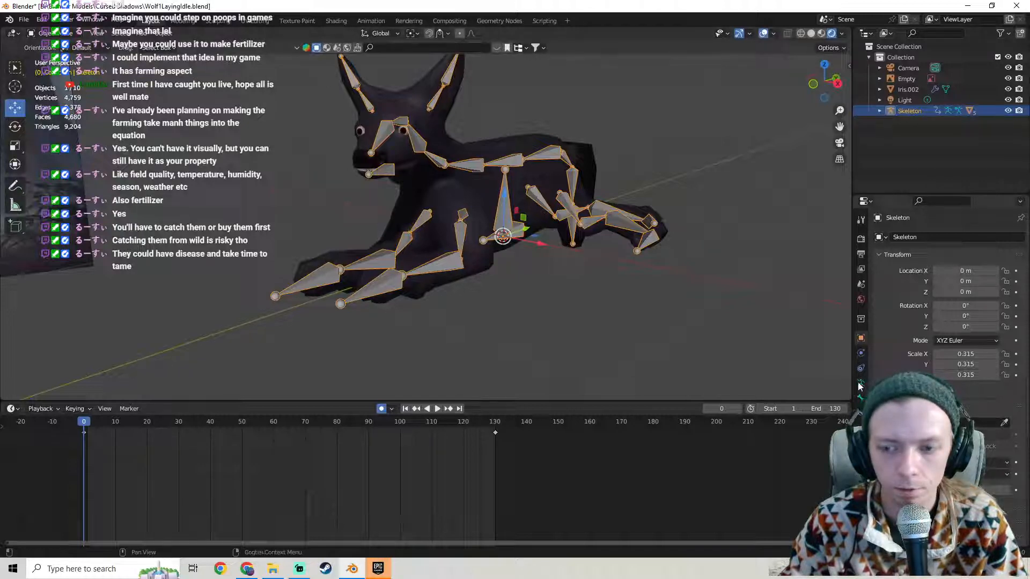
{"action": "key", "text": "h"}
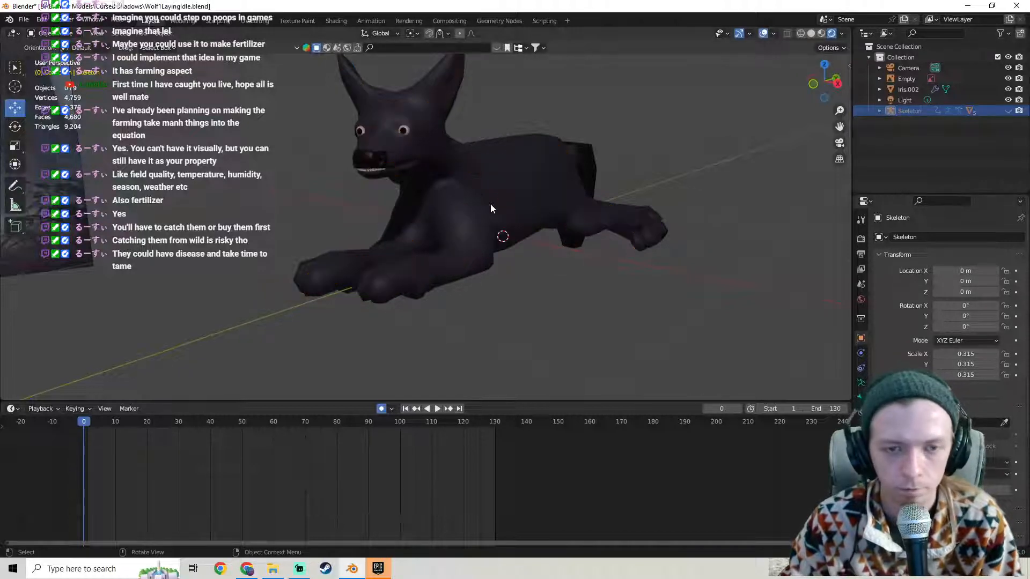
{"action": "left_click", "coordinate": [492, 172]}
{"action": "left_click", "coordinate": [860, 369]}
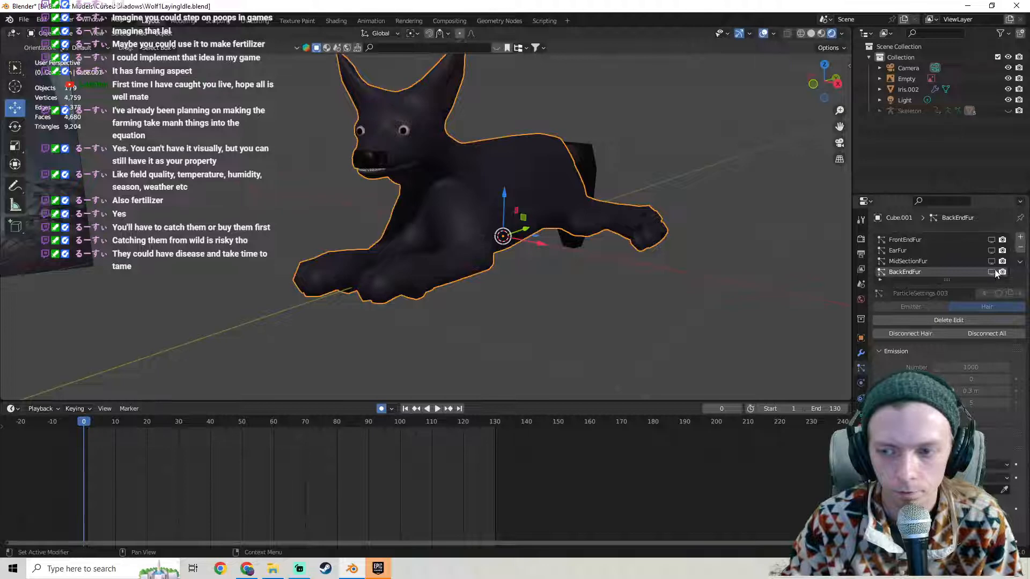
{"action": "left_click_drag", "start_coordinate": [993, 270], "coordinate": [995, 239]}
Examine the furred wolf's laying pose from several angles and distances.
{"action": "middle_click_drag", "start_coordinate": [499, 221], "coordinate": [552, 242]}
{"action": "scroll", "coordinate": [411, 214], "scroll_direction": "down", "scroll_amount": 2}
{"action": "scroll", "coordinate": [590, 231], "scroll_direction": "up", "scroll_amount": 4}
{"action": "scroll", "coordinate": [520, 247], "scroll_direction": "up", "scroll_amount": 3}
{"action": "scroll", "coordinate": [520, 246], "scroll_direction": "up", "scroll_amount": 1}
{"action": "scroll", "coordinate": [542, 244], "scroll_direction": "down", "scroll_amount": 6}
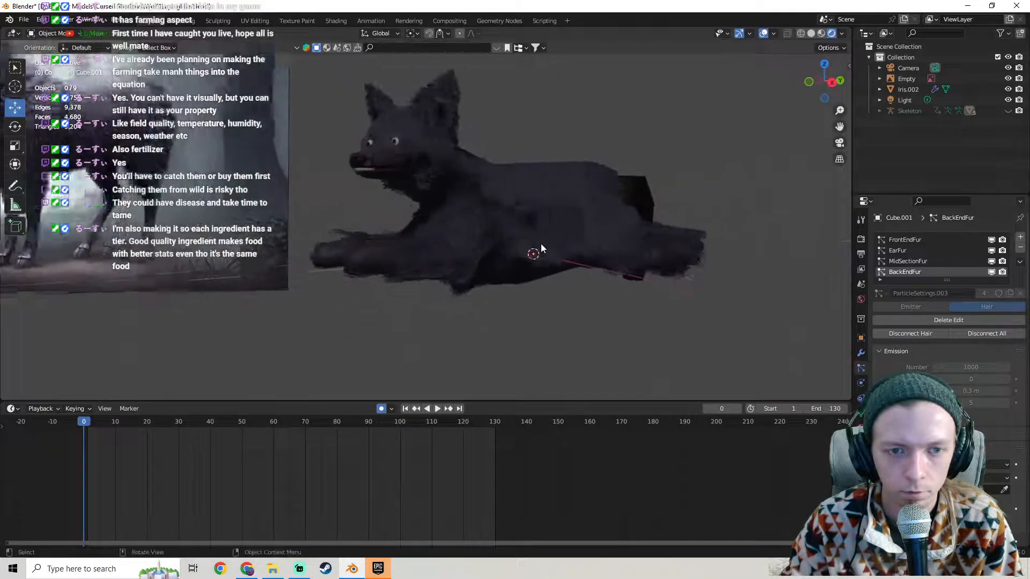
{"action": "middle_click_drag", "start_coordinate": [482, 243], "coordinate": [532, 242]}
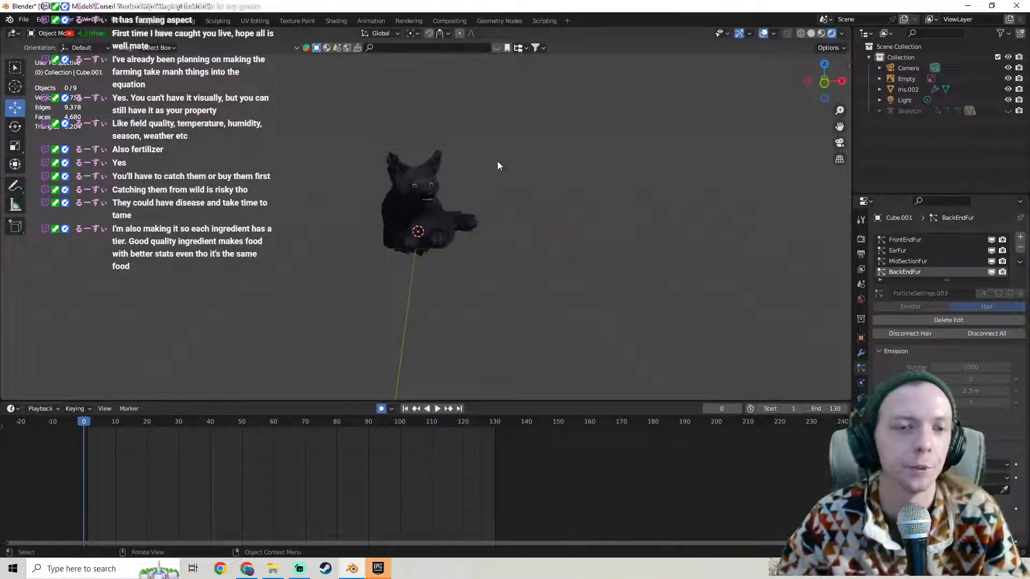
{"action": "middle_click_drag", "start_coordinate": [497, 161], "coordinate": [502, 240]}
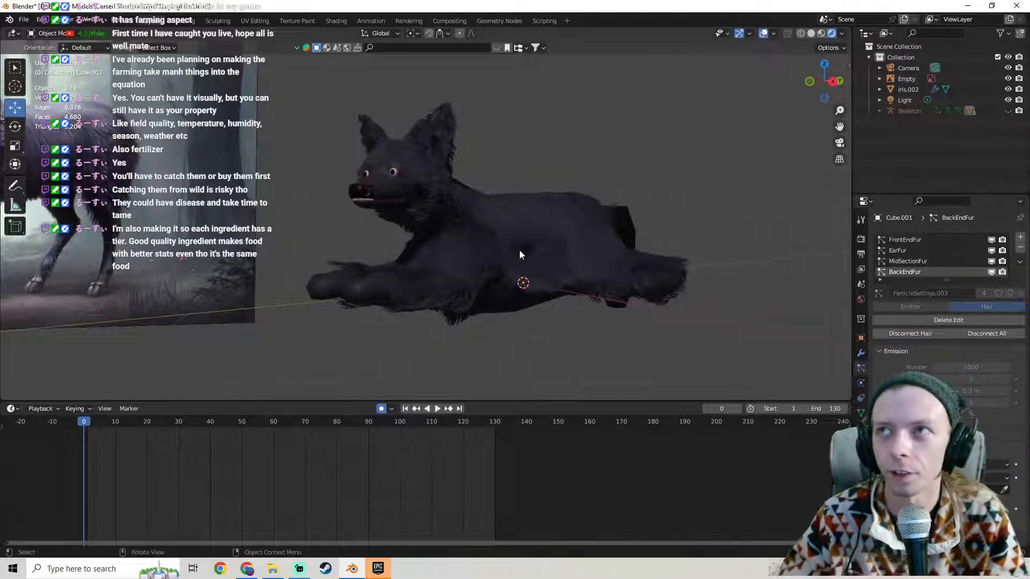
Save the laying idle file.
{"action": "middle_click_drag", "start_coordinate": [519, 255], "coordinate": [581, 281]}
{"action": "left_click", "coordinate": [24, 19]}
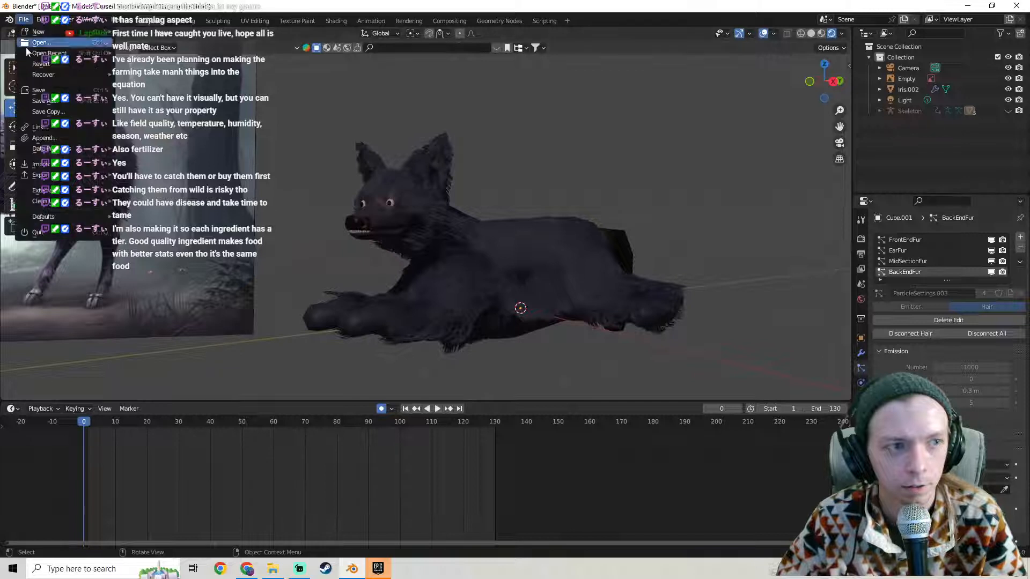
{"action": "left_click", "coordinate": [39, 91]}
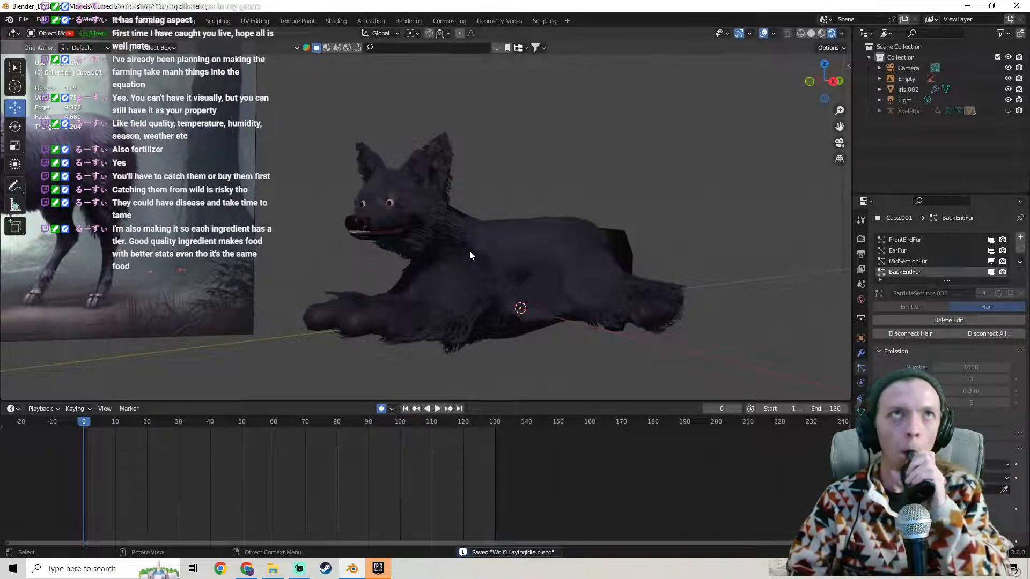
Inspect the furred laying pose and turn off viewport display of all four fur systems on the wolf mesh.
{"action": "middle_click_drag", "start_coordinate": [479, 239], "coordinate": [449, 256]}
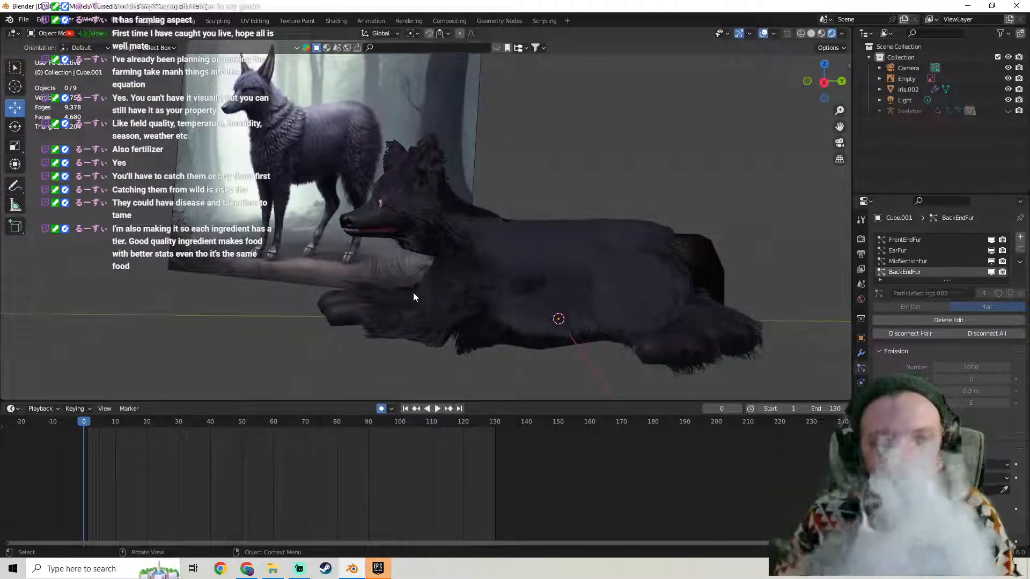
{"action": "middle_click_drag", "start_coordinate": [413, 292], "coordinate": [602, 177], "text": "shift"}
{"action": "scroll", "coordinate": [520, 207], "scroll_direction": "up", "scroll_amount": 5}
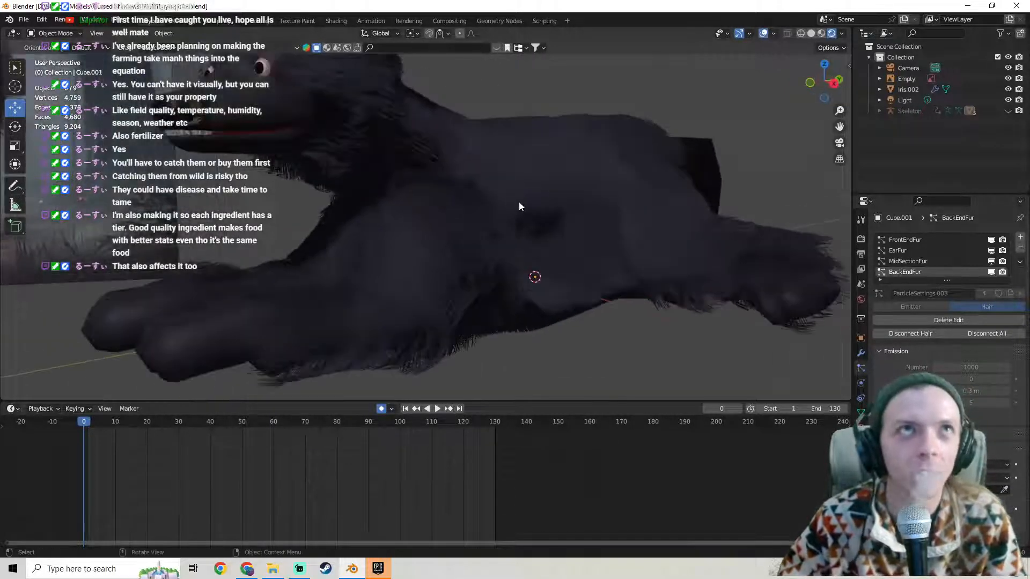
{"action": "middle_click_drag", "start_coordinate": [520, 207], "coordinate": [578, 194]}
{"action": "left_click", "coordinate": [609, 210]}
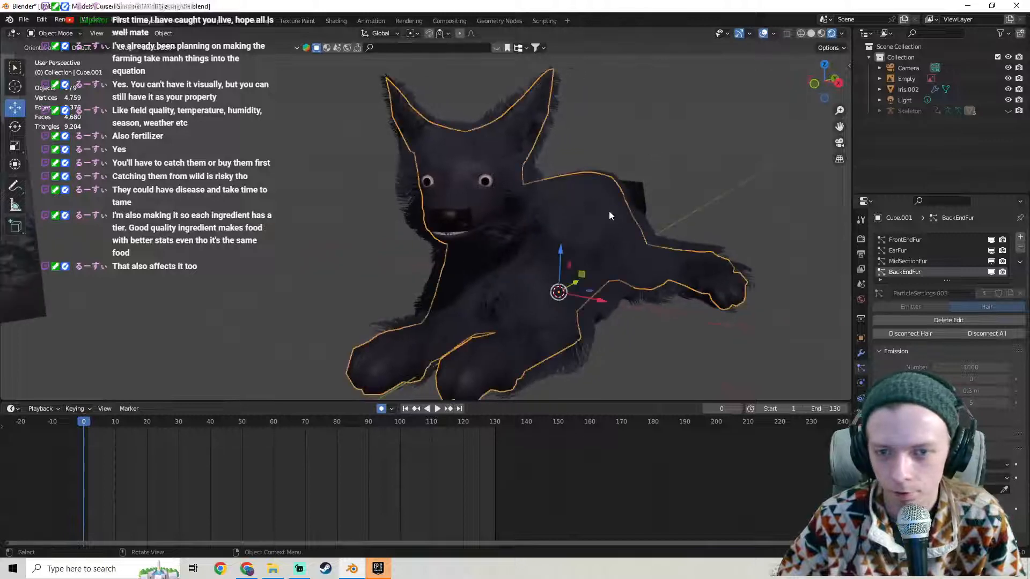
{"action": "left_click_drag", "start_coordinate": [991, 272], "coordinate": [990, 240]}
{"action": "scroll", "coordinate": [600, 249], "scroll_direction": "down", "scroll_amount": 1}
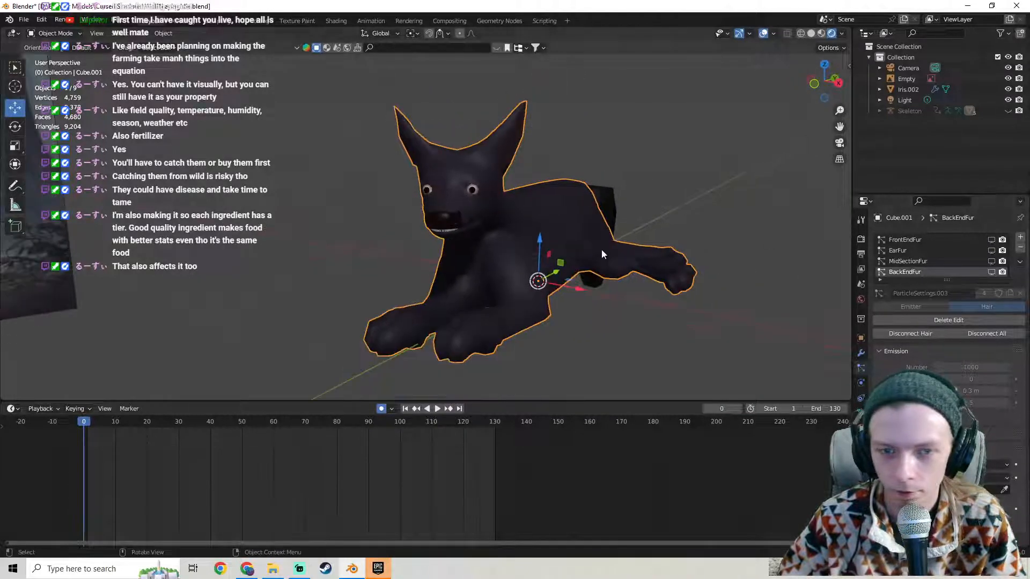
Play the laying idle animation, unhide the armature and put it into Pose Mode.
{"action": "key", "text": "space"}
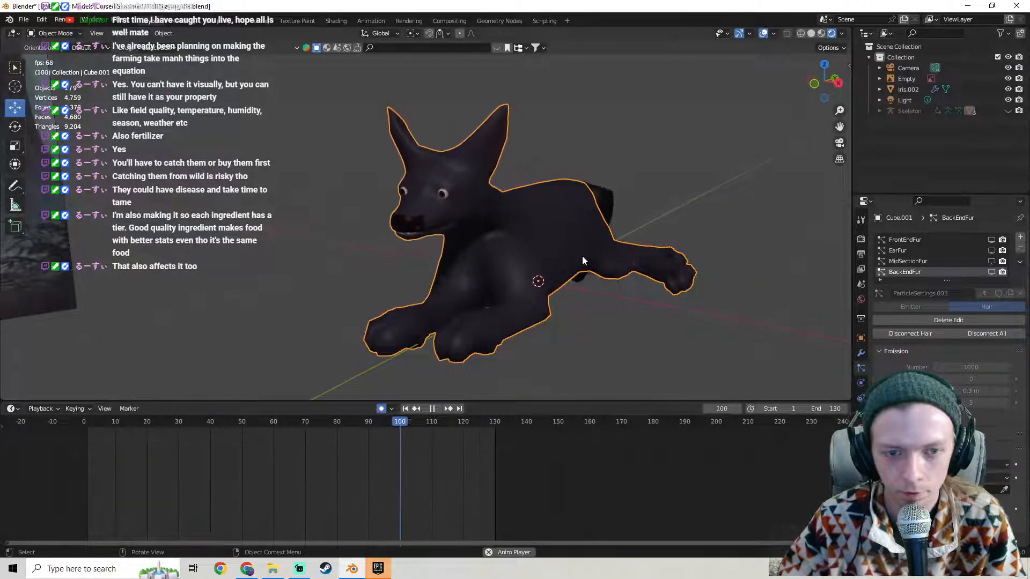
{"action": "middle_click_drag", "start_coordinate": [481, 266], "coordinate": [464, 238]}
{"action": "left_click", "coordinate": [61, 20]}
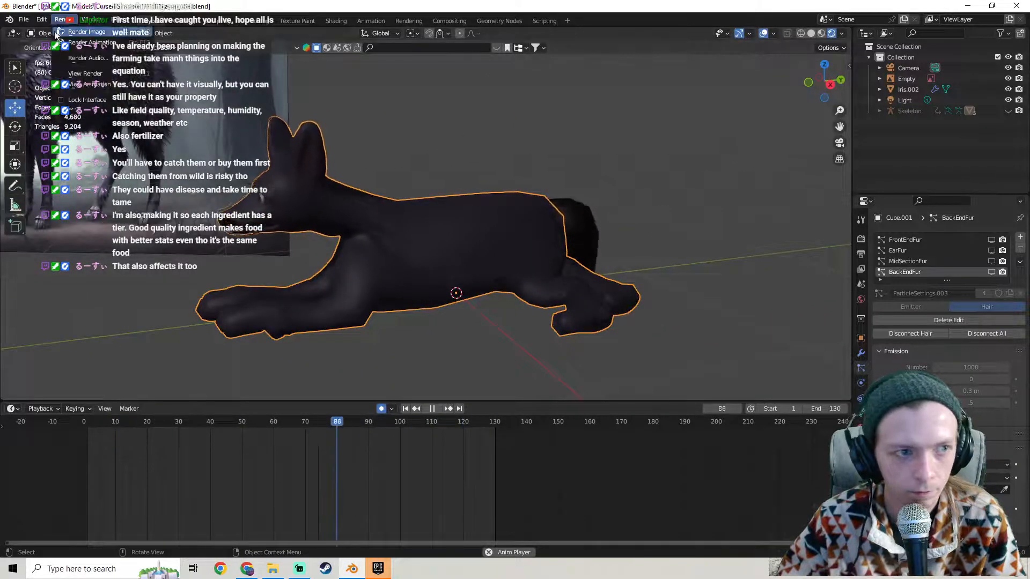
{"action": "key", "text": "alt+h"}
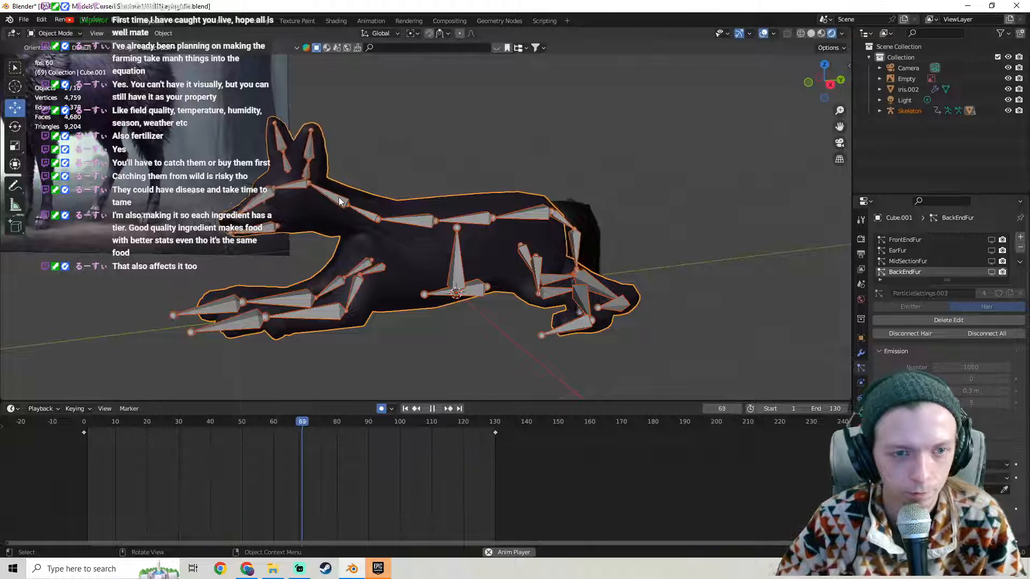
{"action": "left_click", "coordinate": [339, 197]}
{"action": "key", "text": "ctrl+Tab"}
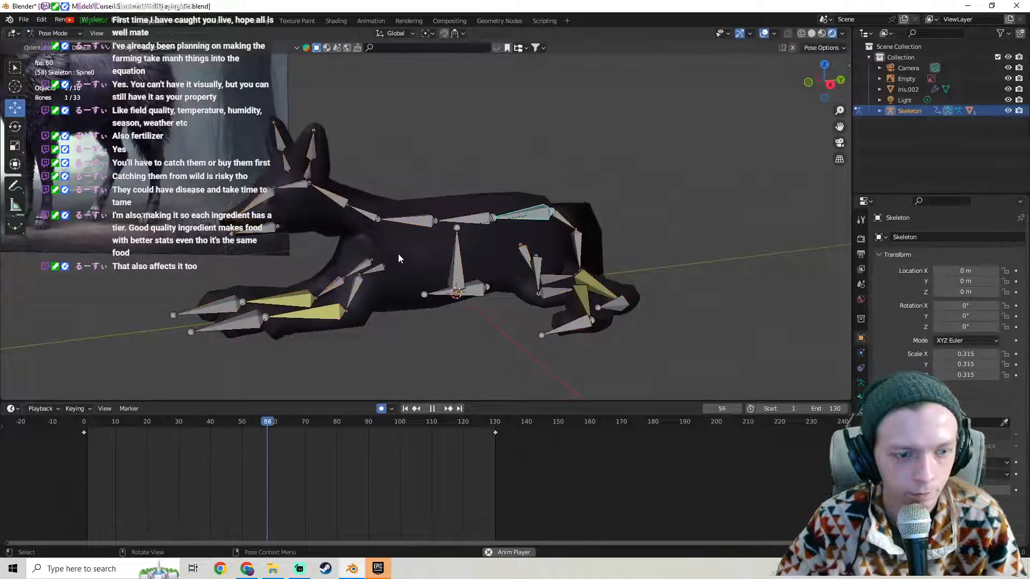
Copy the upper neck bone's keyframe from frame 0 to frame 130 so its motion loops.
{"action": "left_click", "coordinate": [341, 202]}
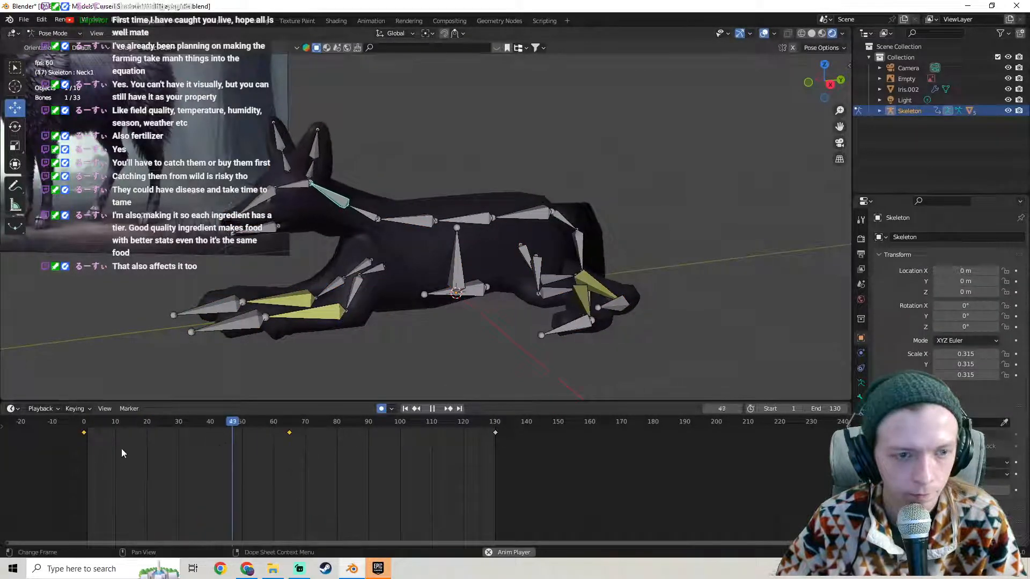
{"action": "left_click_drag", "start_coordinate": [112, 453], "coordinate": [70, 420]}
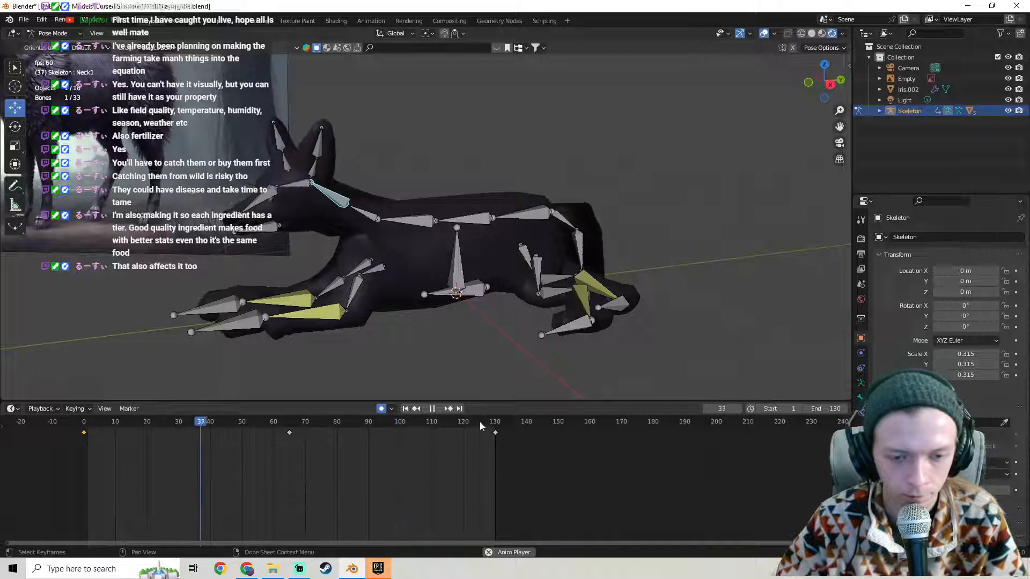
{"action": "left_click_drag", "start_coordinate": [484, 420], "coordinate": [498, 424]}
{"action": "key", "text": "ctrl+v"}
{"action": "left_click_drag", "start_coordinate": [419, 424], "coordinate": [83, 422]}
Check the loop from the front and delete the upper neck bone's middle keyframe at frame 65.
{"action": "key", "text": "space"}
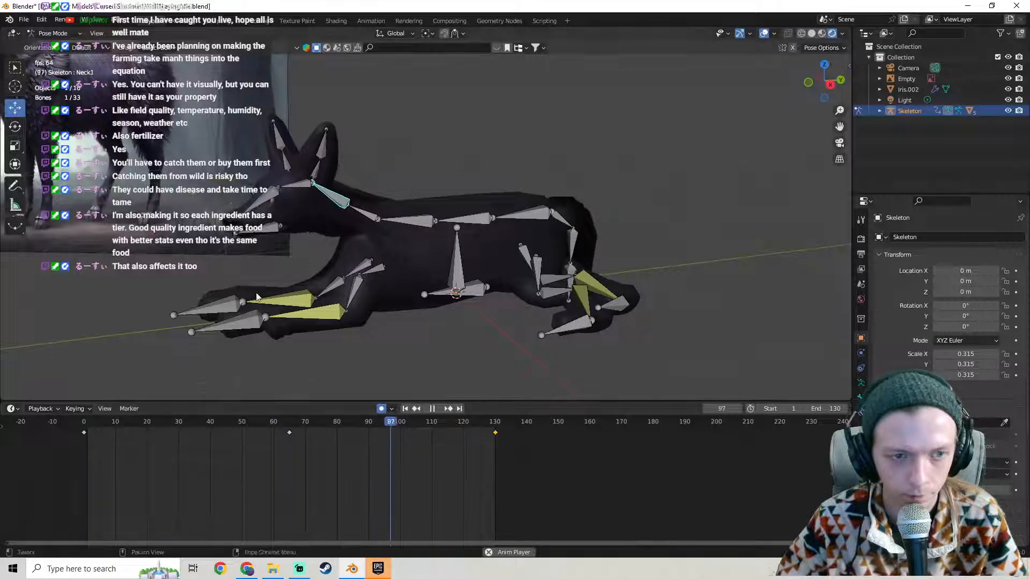
{"action": "middle_click_drag", "start_coordinate": [225, 284], "coordinate": [358, 278]}
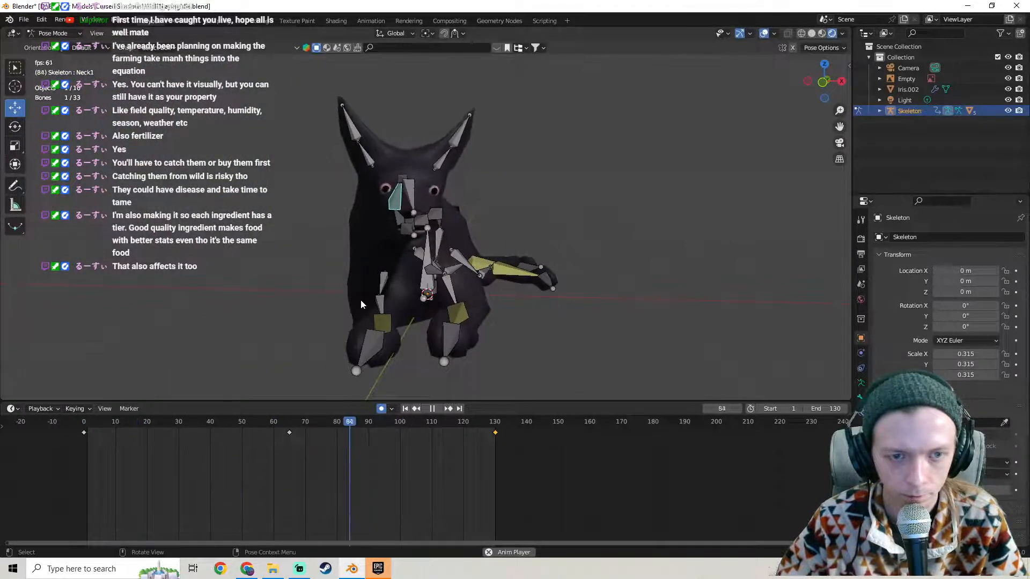
{"action": "key", "text": "space"}
{"action": "left_click", "coordinate": [287, 421]}
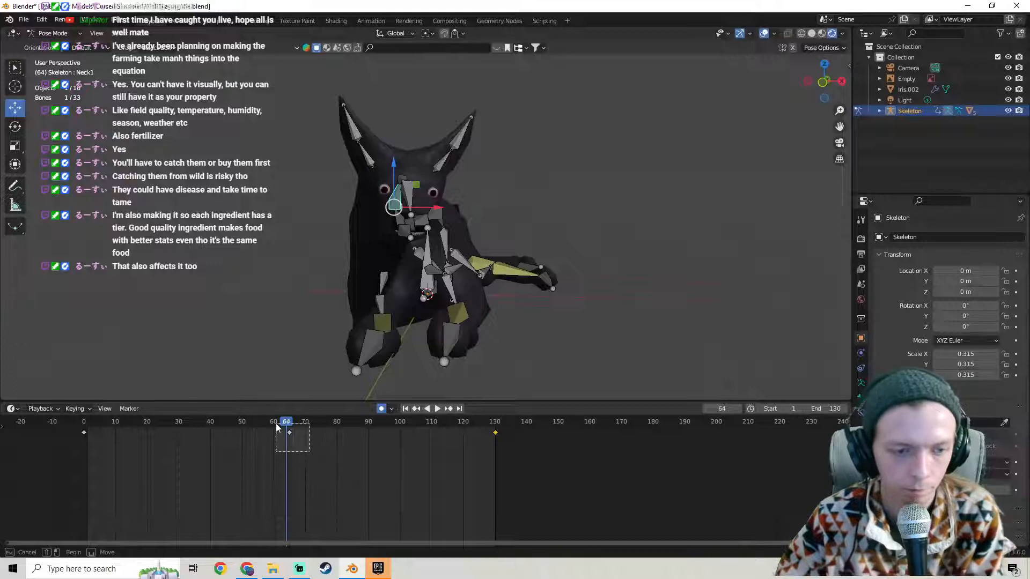
{"action": "key", "text": "space"}
Review the playing laying idle loop from the side and at an angle.
{"action": "key", "text": "KP_3"}
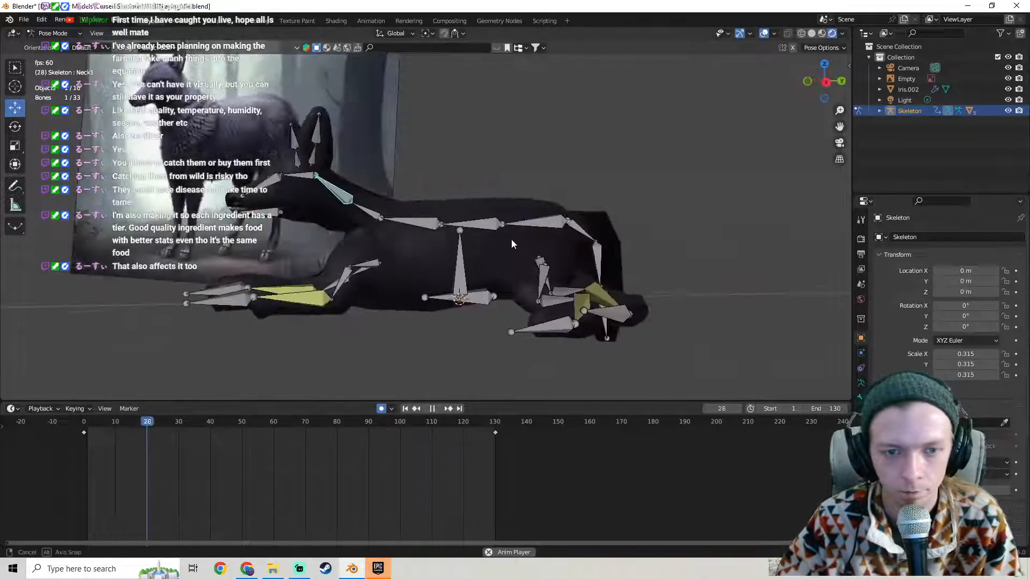
{"action": "middle_click_drag", "start_coordinate": [411, 230], "coordinate": [455, 195]}
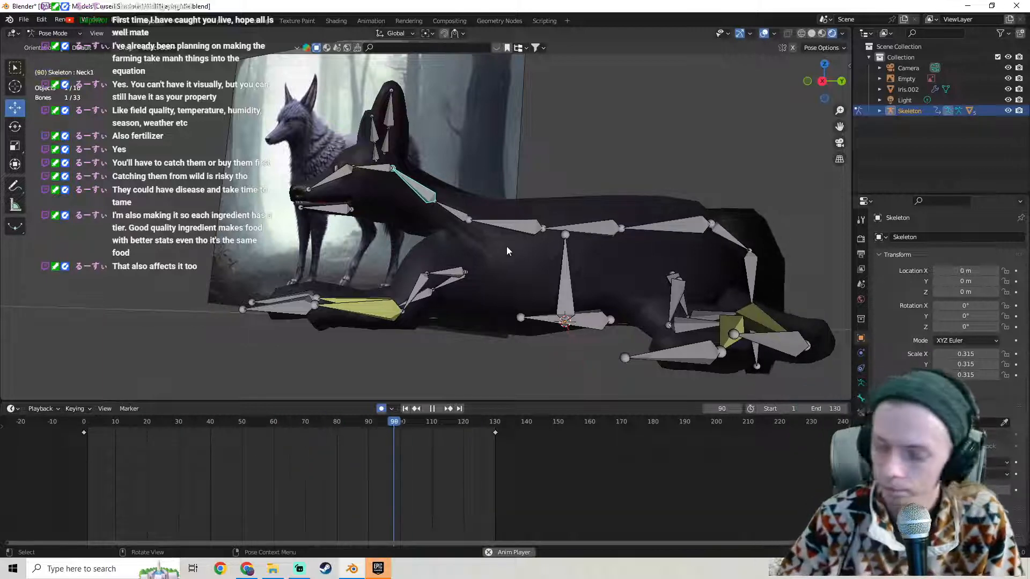
{"action": "middle_click_drag", "start_coordinate": [502, 244], "coordinate": [497, 210]}
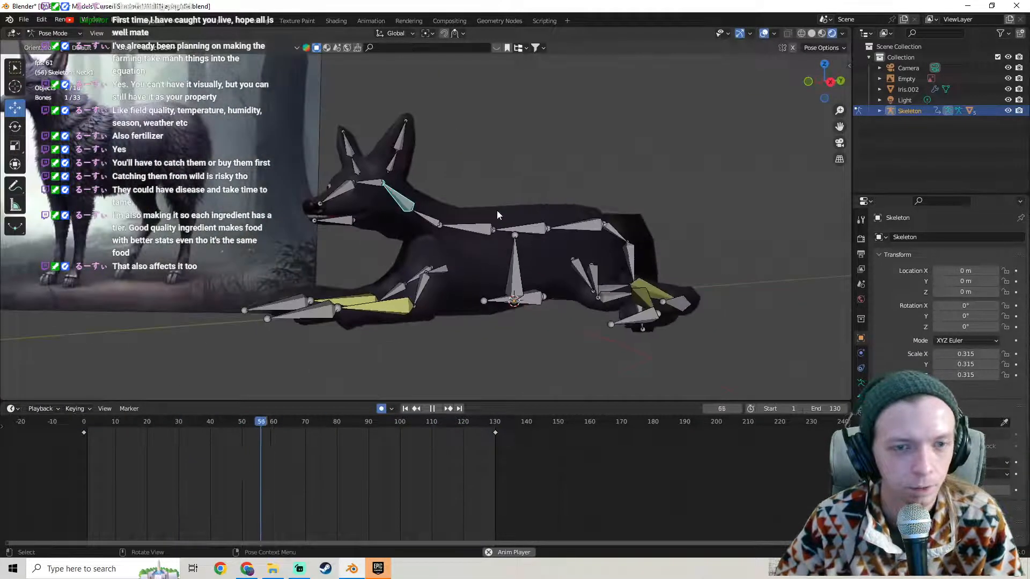
{"action": "key", "text": "space"}
Save the wolf's laying idle file with the updated neck animation.
{"action": "left_click", "coordinate": [24, 20]}
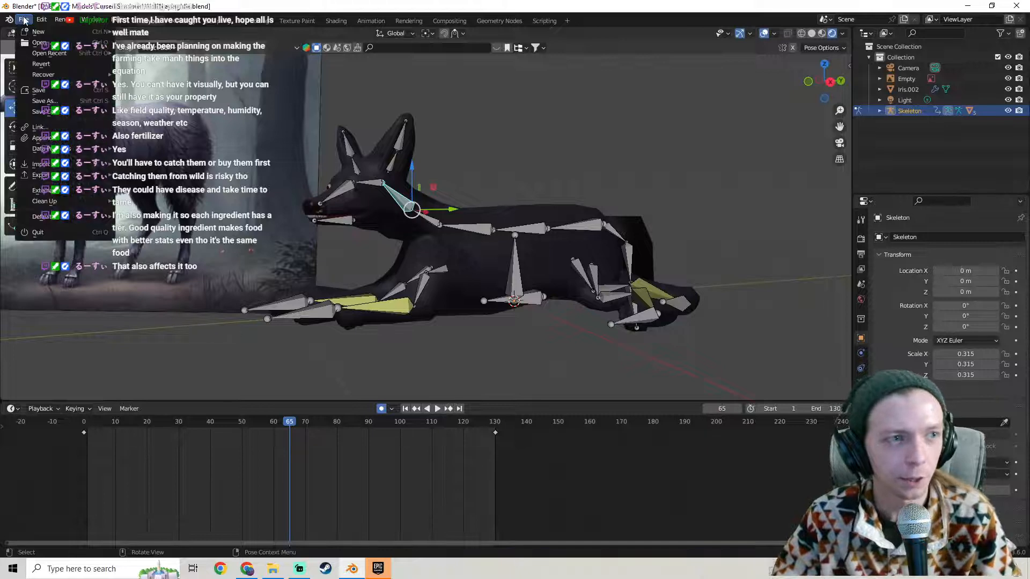
{"action": "left_click", "coordinate": [40, 92]}
{"action": "middle_click_drag", "start_coordinate": [424, 178], "coordinate": [494, 181]}
{"action": "scroll", "coordinate": [492, 185], "scroll_direction": "up", "scroll_amount": 4}
Switch to Streamlabs Desktop and hide the Screen Capture source in the Livescreen scene.
{"action": "left_click", "coordinate": [299, 569]}
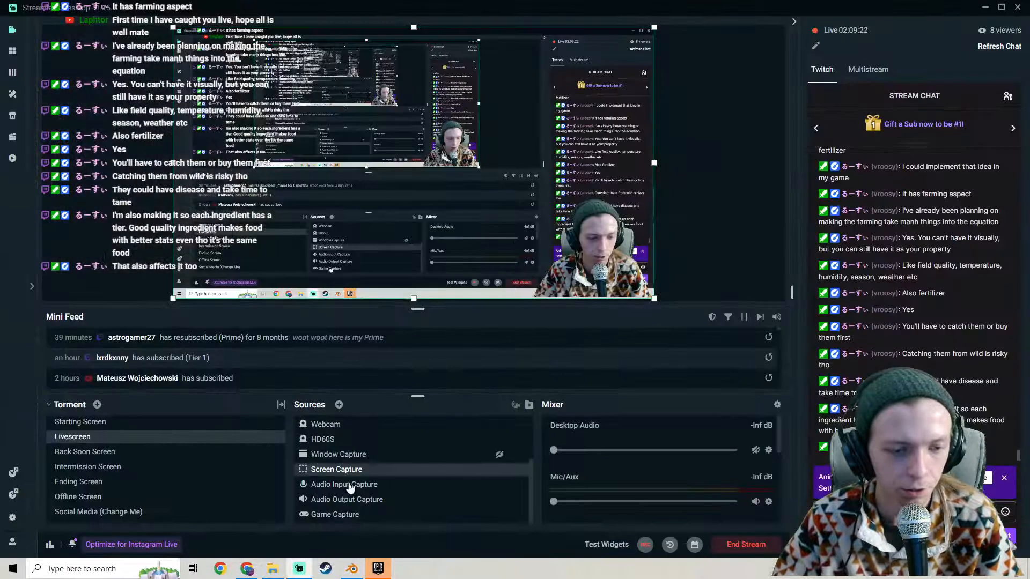
{"action": "left_click", "coordinate": [499, 470]}
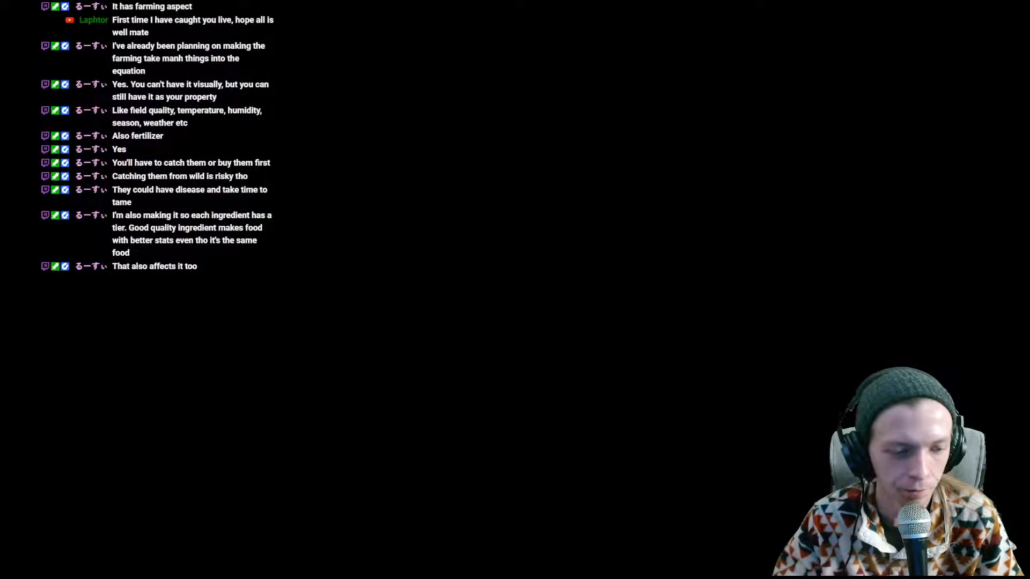